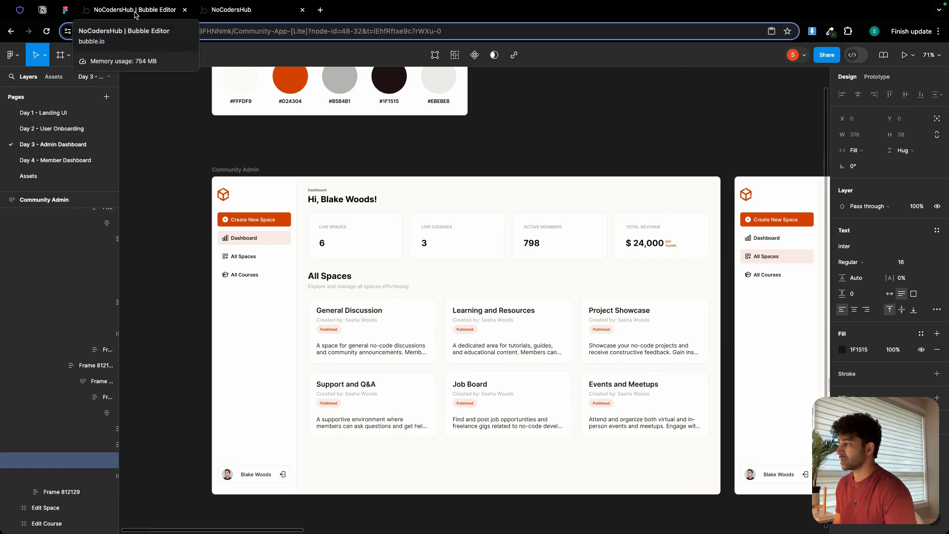
Inspect the sidebar frame of the Community Admin dashboard design for its size, padding and spacing.
scroll(227, 227, "down", 2)
scroll(260, 265, "up", 5, "ctrl")
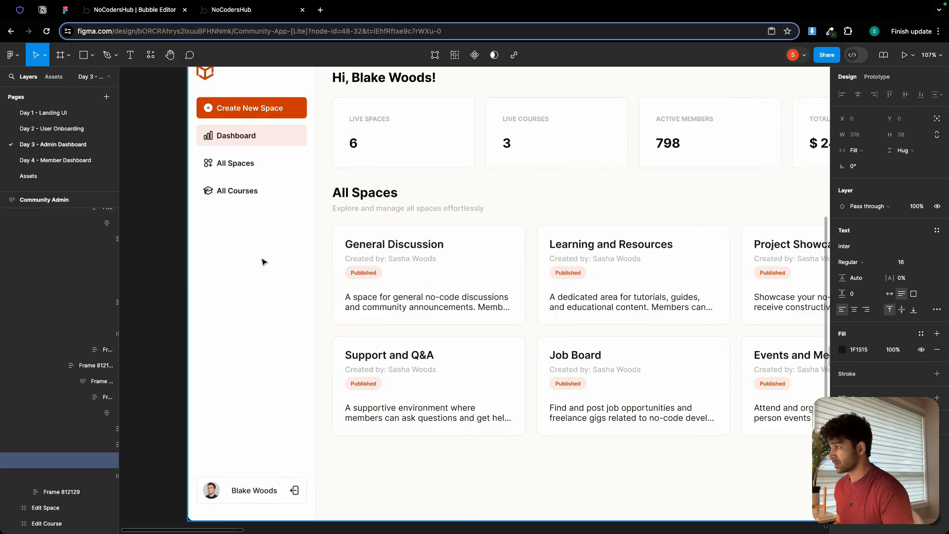
scroll(264, 262, "up", 3)
scroll(263, 261, "down", 1)
left_click(269, 217)
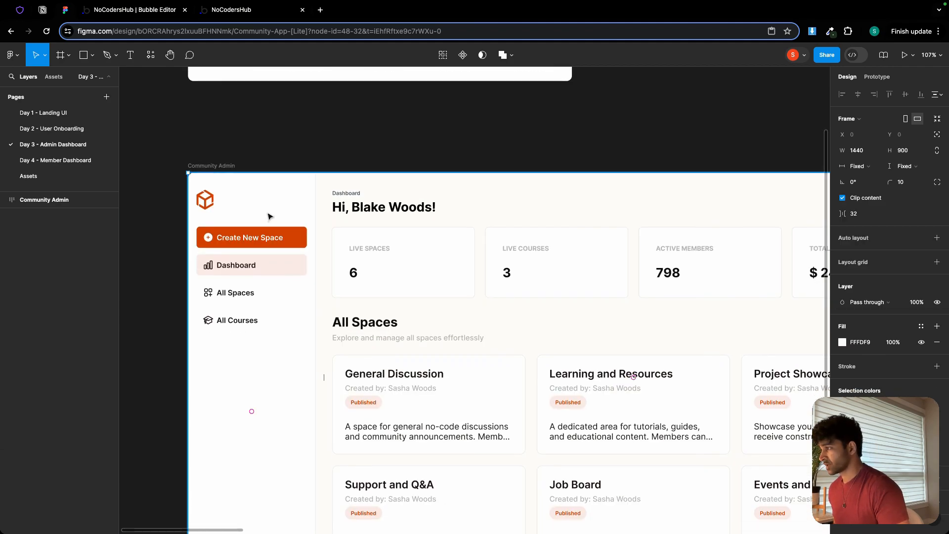
left_click(270, 216)
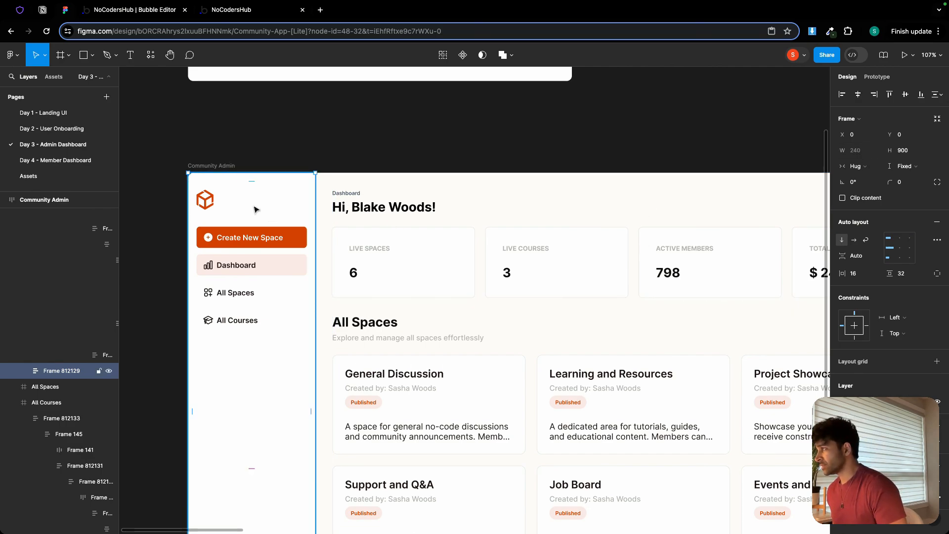
In the Bubble editor, set the dashboard-admin page title to "Dashboard | NoCodersHub" and its background color to the Background (#FFFDF9) variable.
left_click(124, 11)
double_click(415, 205)
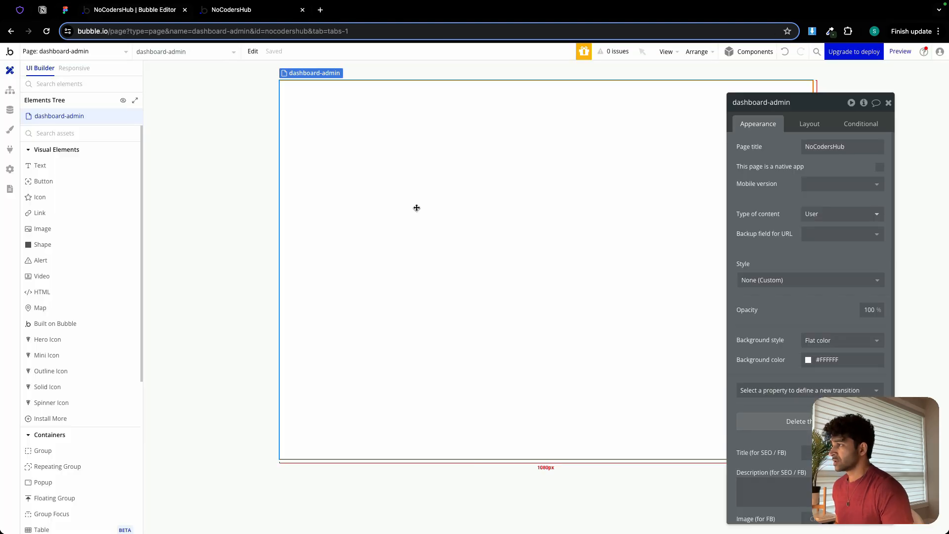
left_click(829, 144)
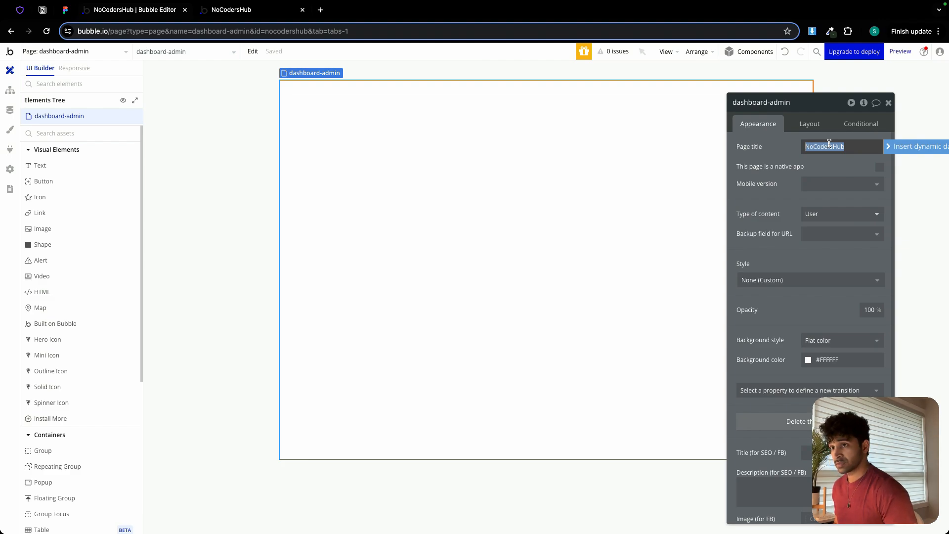
key("Left")
type("Dashb")
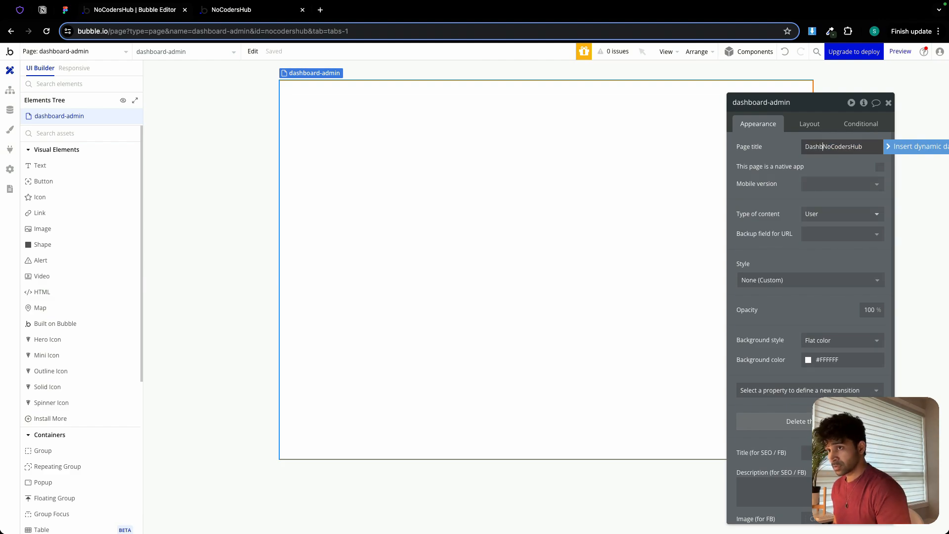
type("oard |")
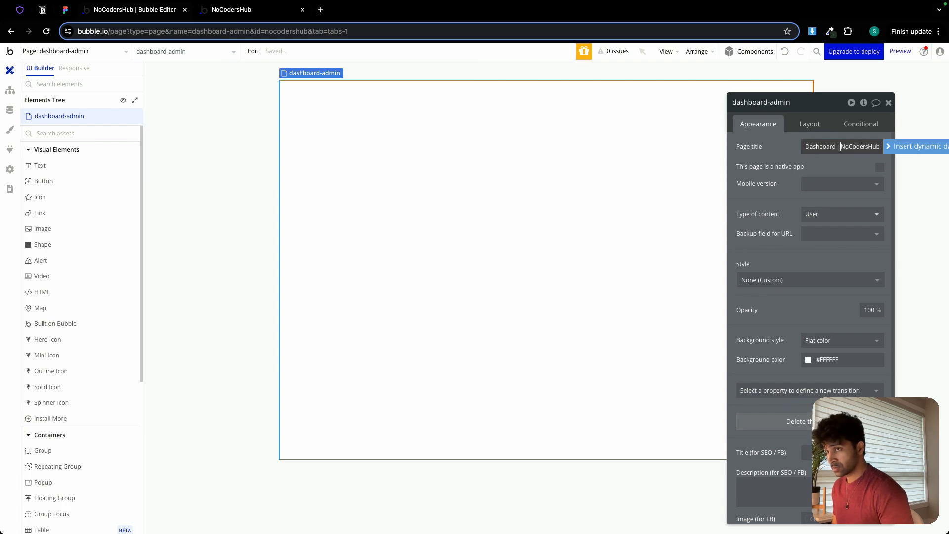
left_click(831, 360)
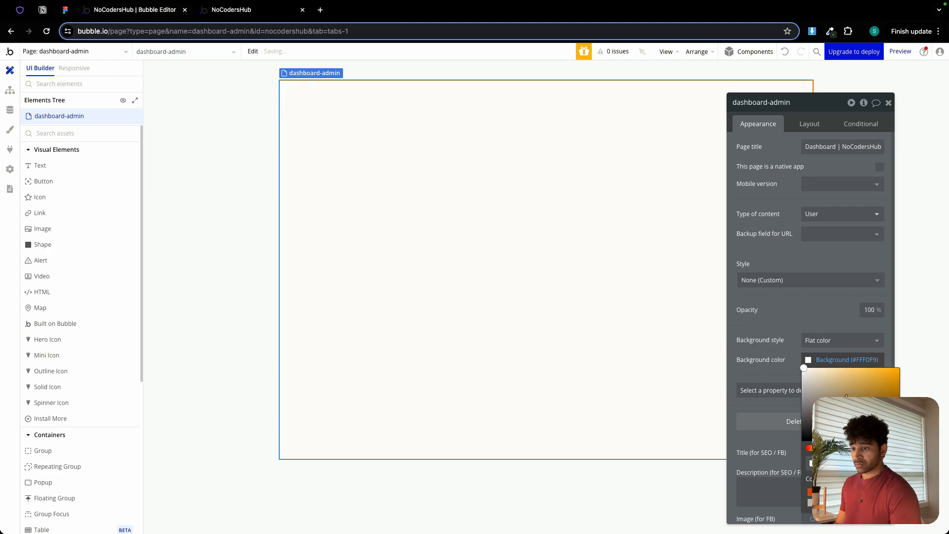
Set the page's container layout to Column, with a default builder width of 1440 and a min height of 800.
left_click(811, 124)
left_click(826, 147)
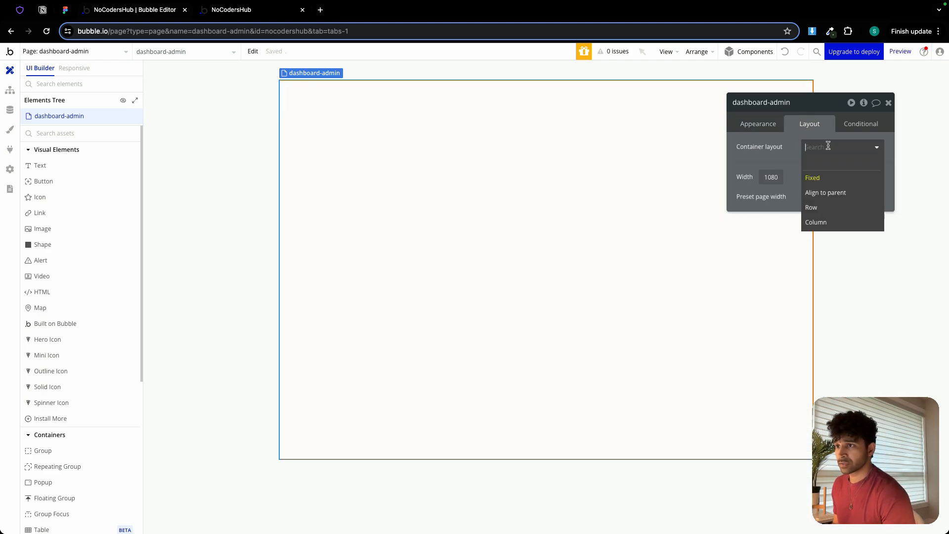
left_click(838, 226)
double_click(872, 249)
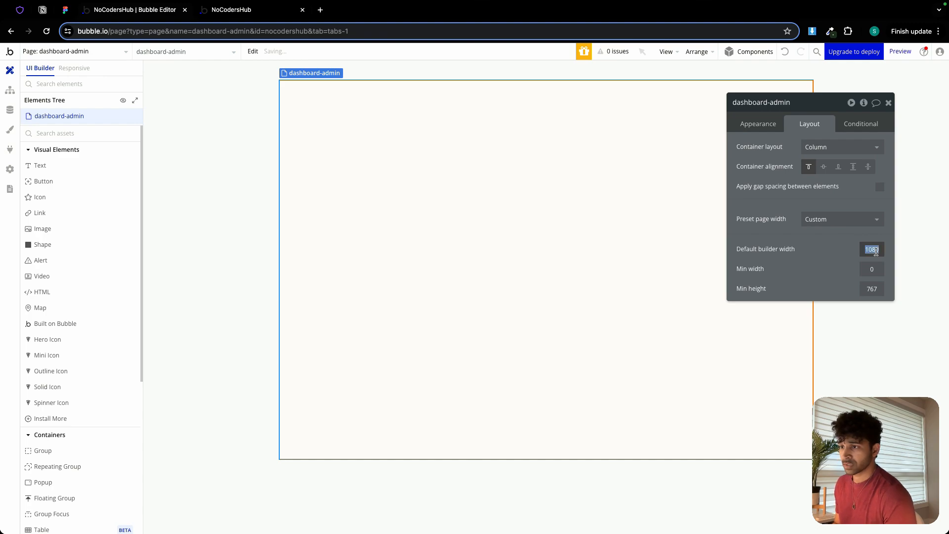
type("1440")
key("Tab")
key("Tab")
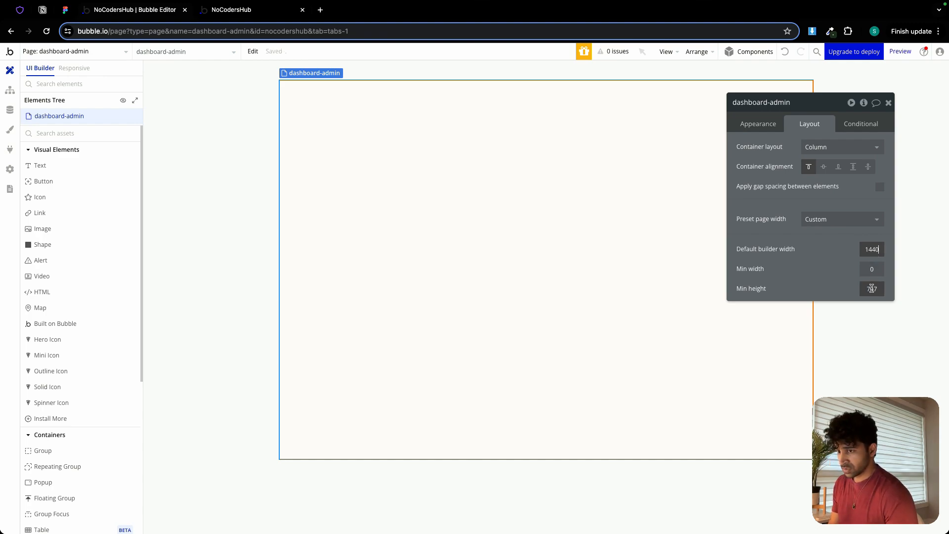
type("800")
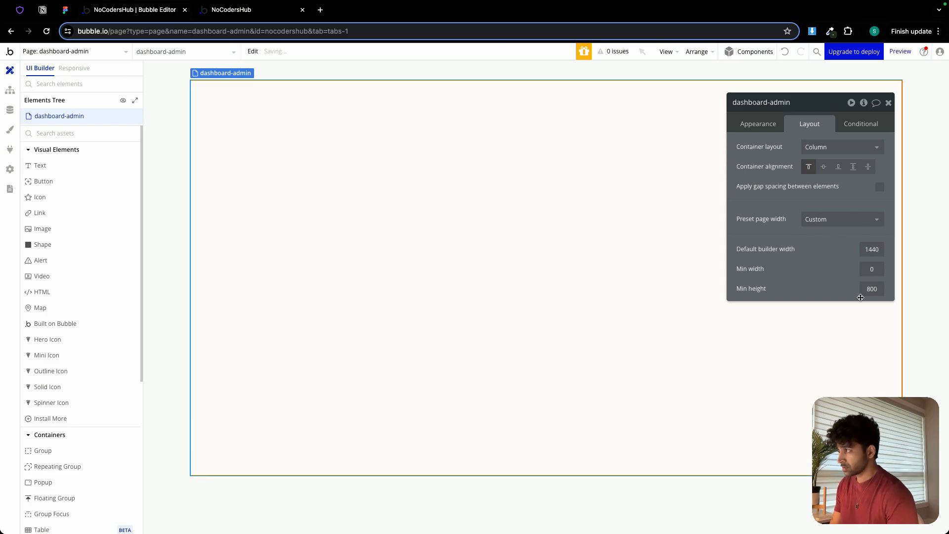
left_click(888, 103)
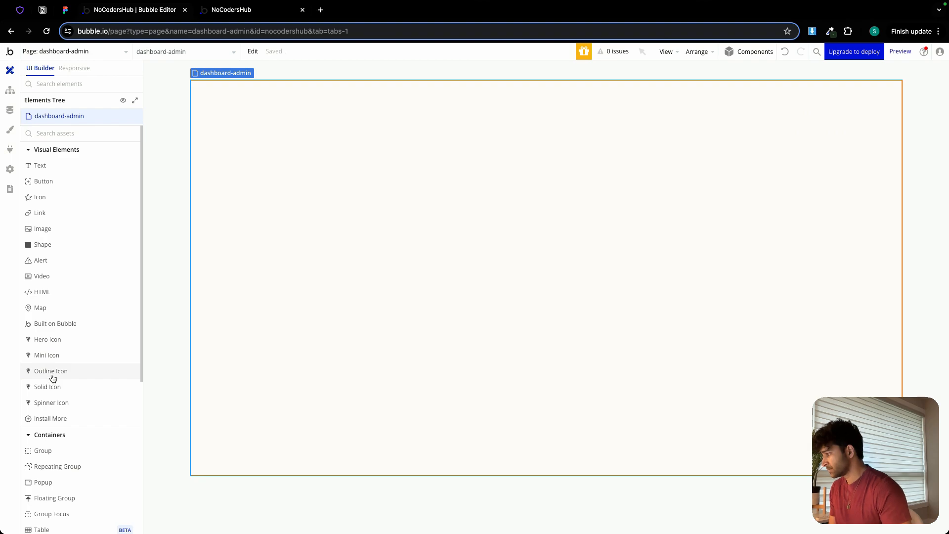
Add a floating group to the page and name it "FloatingGroup header".
scroll(74, 395, "down", 3)
left_click(75, 421)
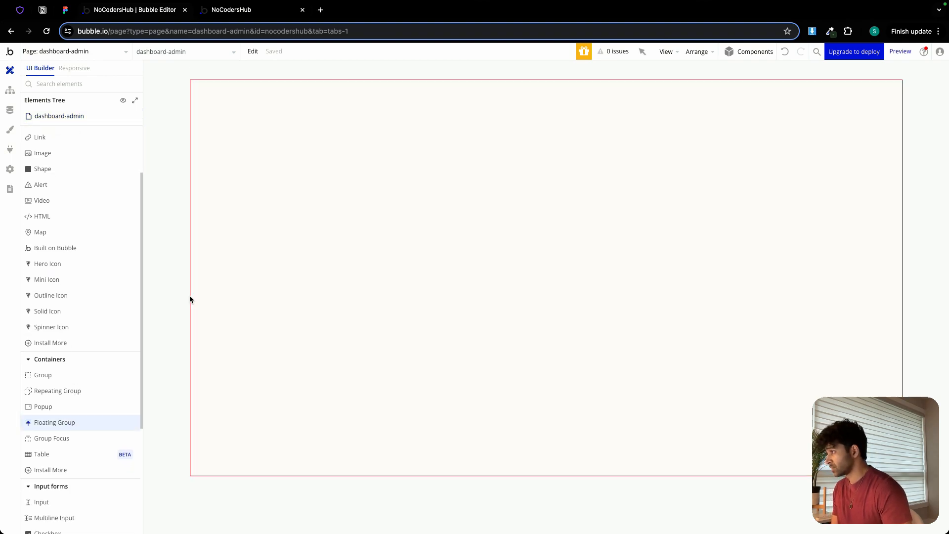
left_click(221, 109)
double_click(801, 105)
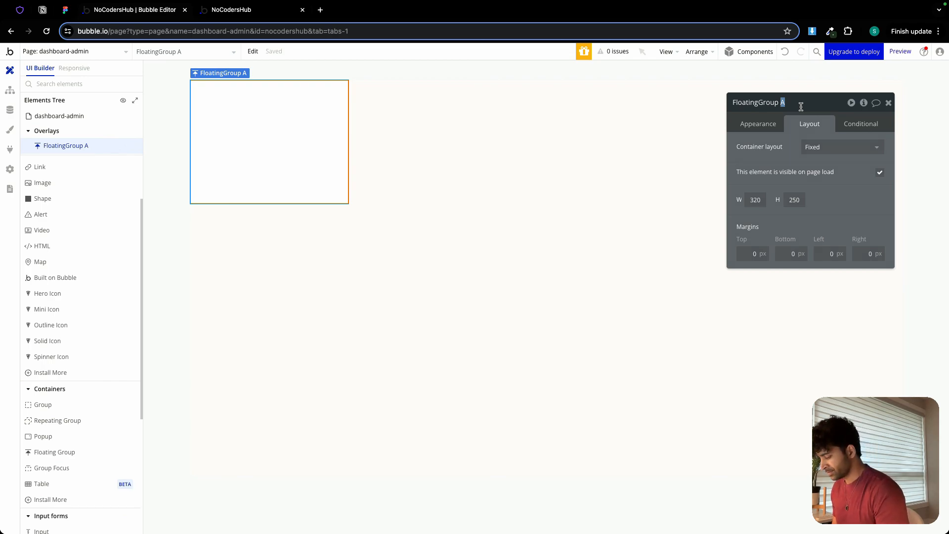
type("header")
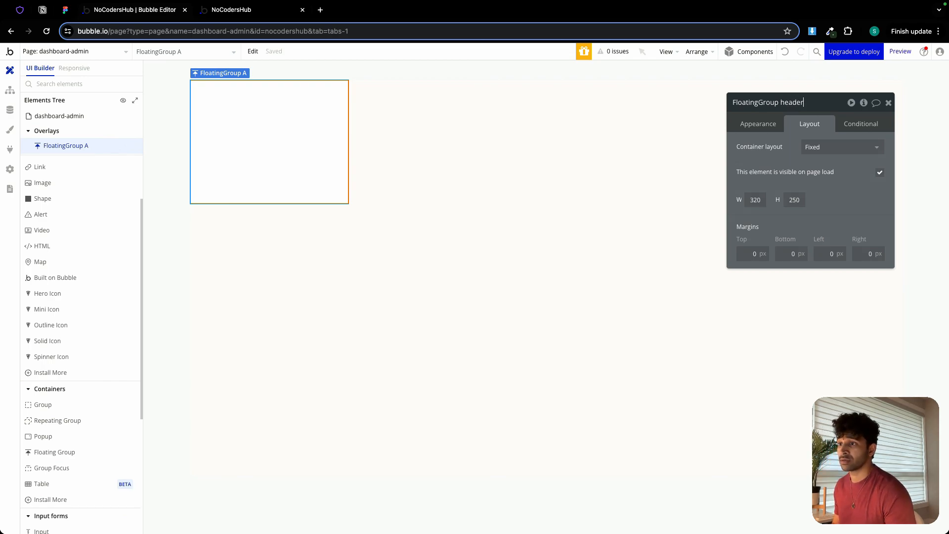
Set the header floating group's width to 240 px and its container layout to Column.
left_click(758, 201)
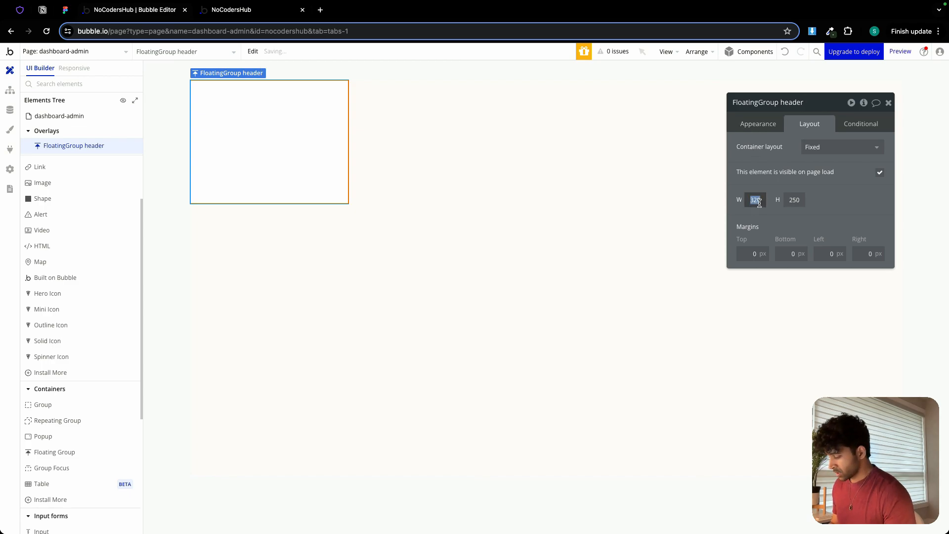
type("240")
key("Return")
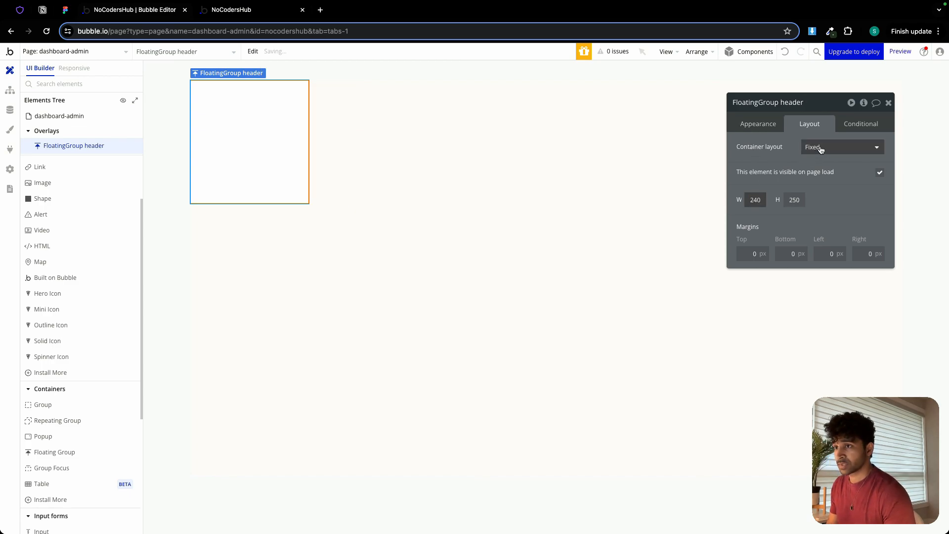
left_click(821, 148)
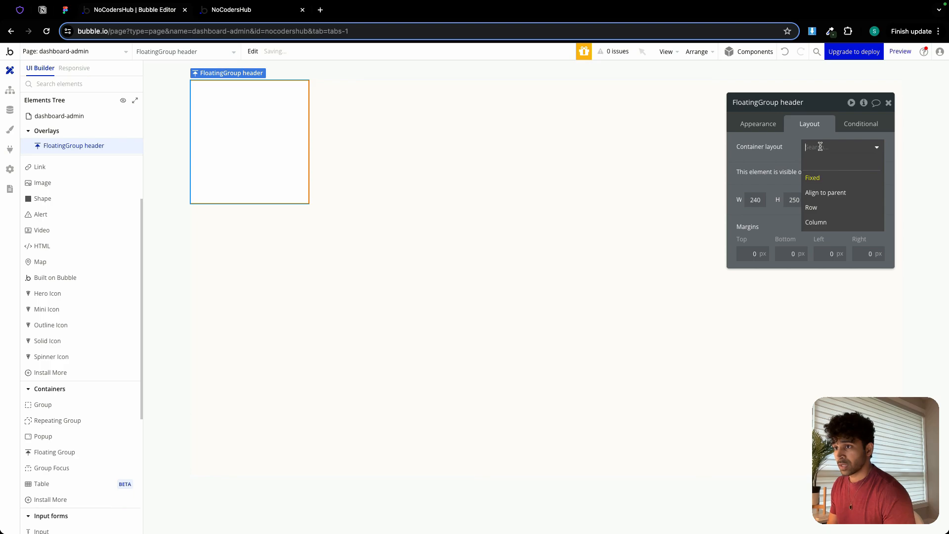
left_click(828, 222)
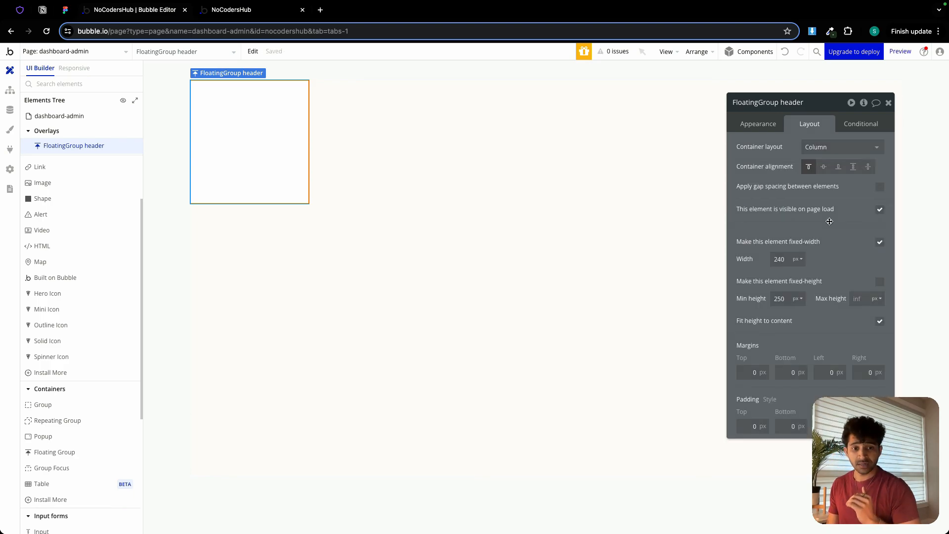
Set the header floating group's min height to 0 px and turn off fitting its height to content.
left_click(781, 299)
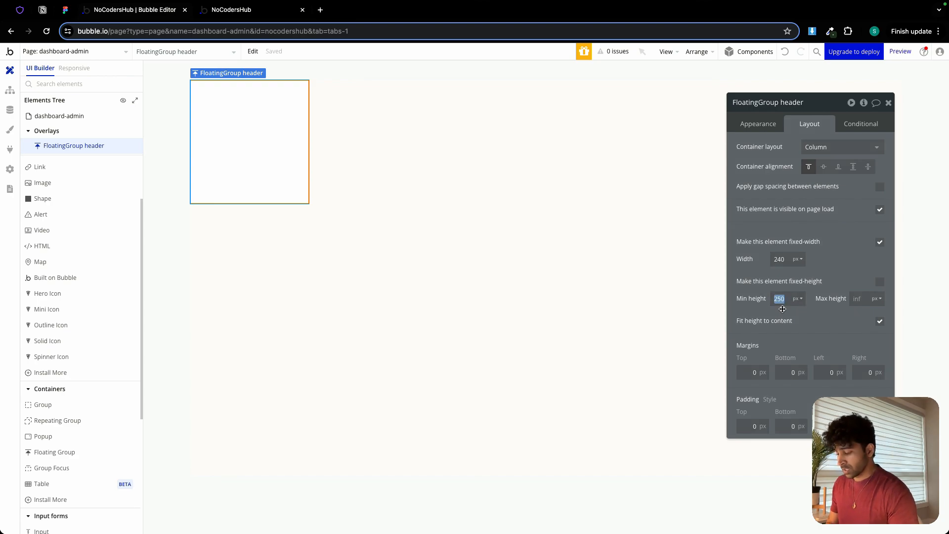
type("0")
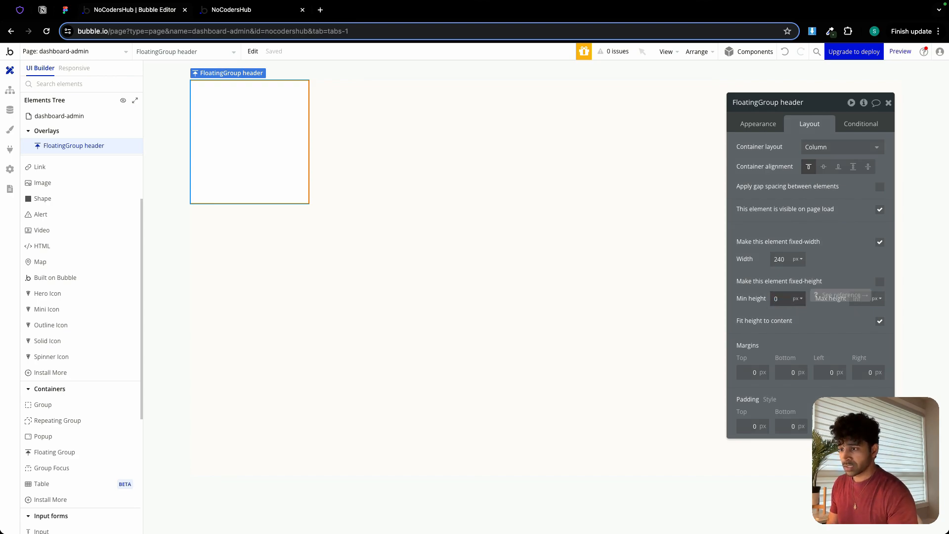
left_click(880, 321)
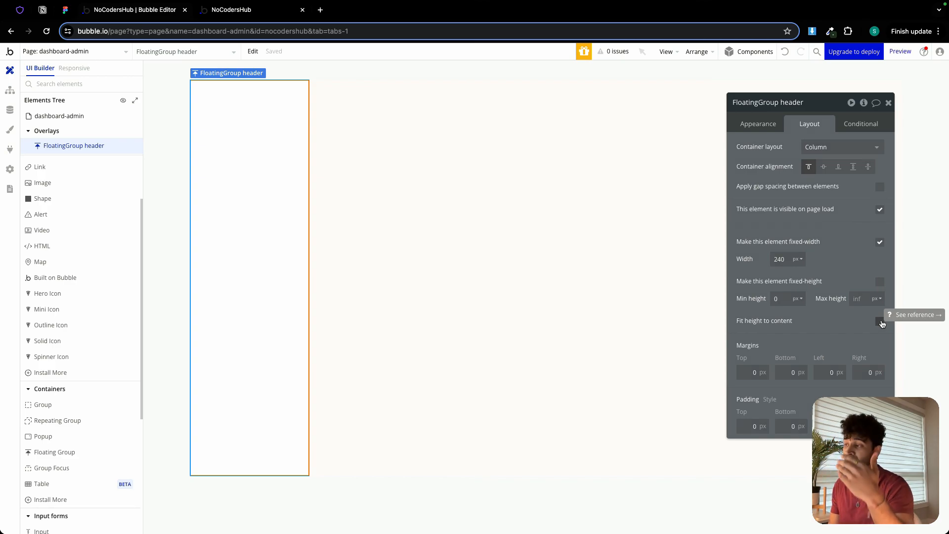
Define the floating group's borders independently and give it a solid right border in the Border (#EBEBEB) color.
left_click(769, 127)
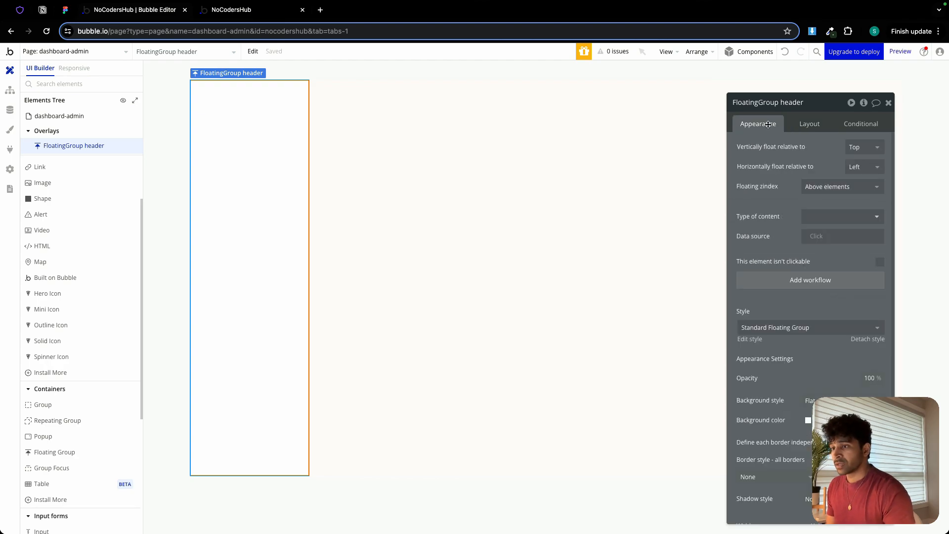
scroll(813, 245, "down", 1)
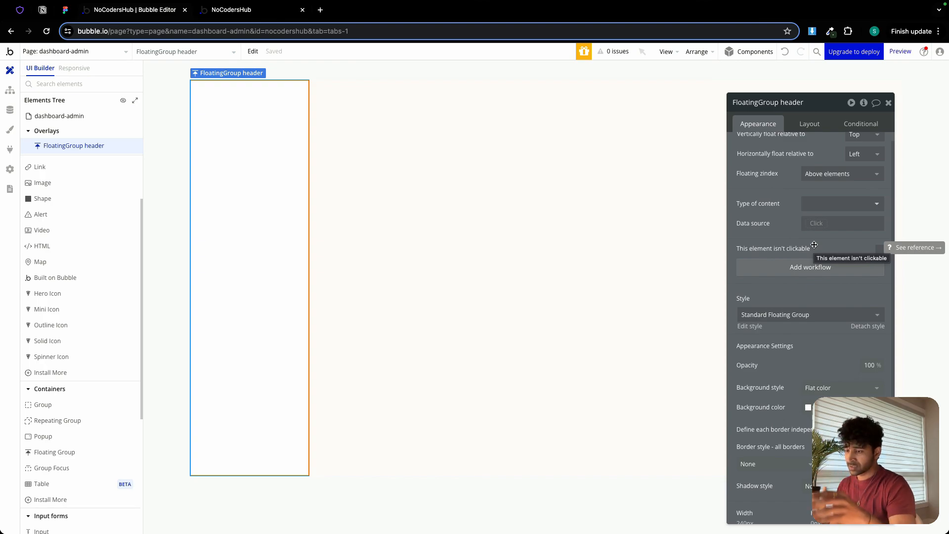
scroll(814, 252, "down", 5)
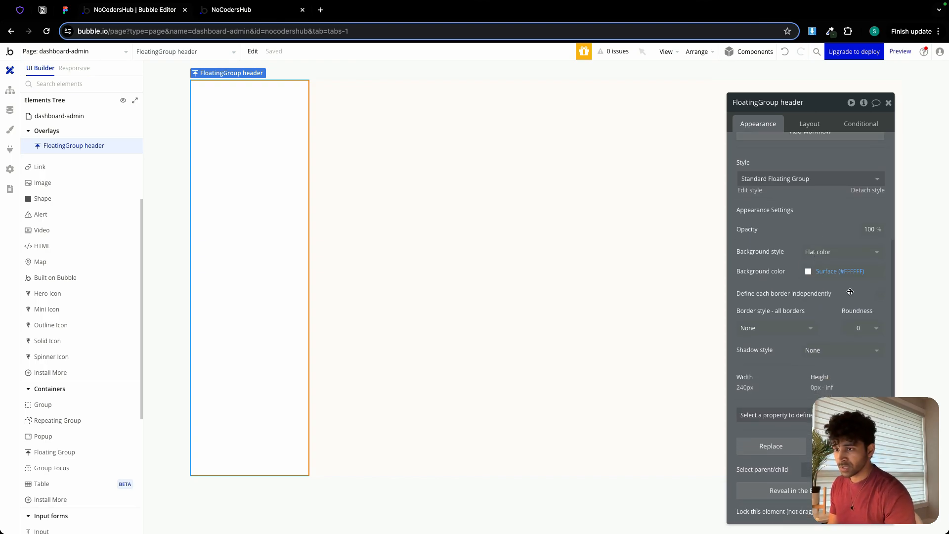
left_click(880, 295)
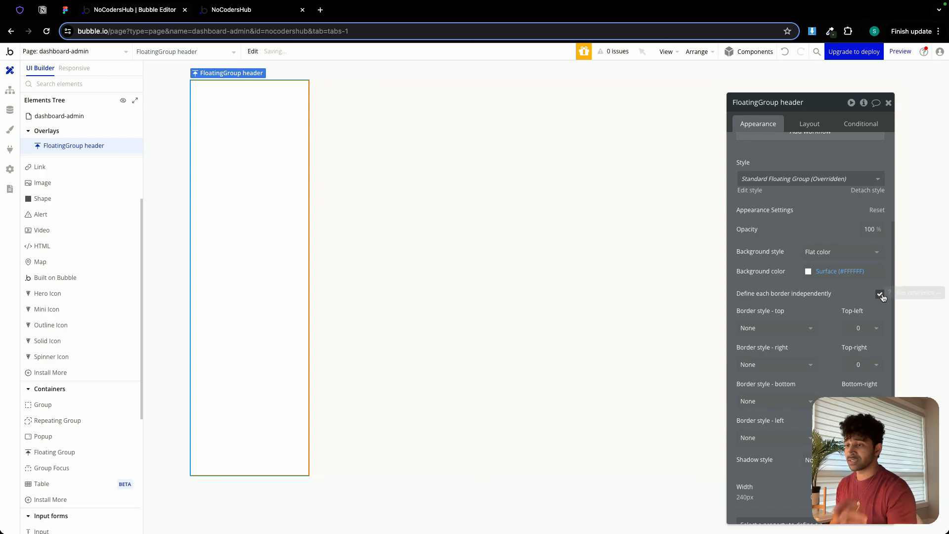
left_click(806, 365)
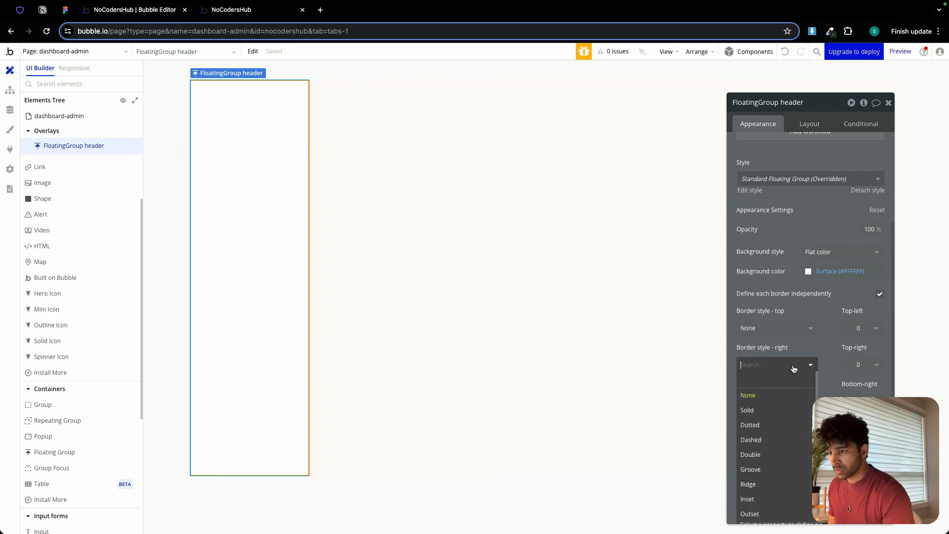
left_click(778, 410)
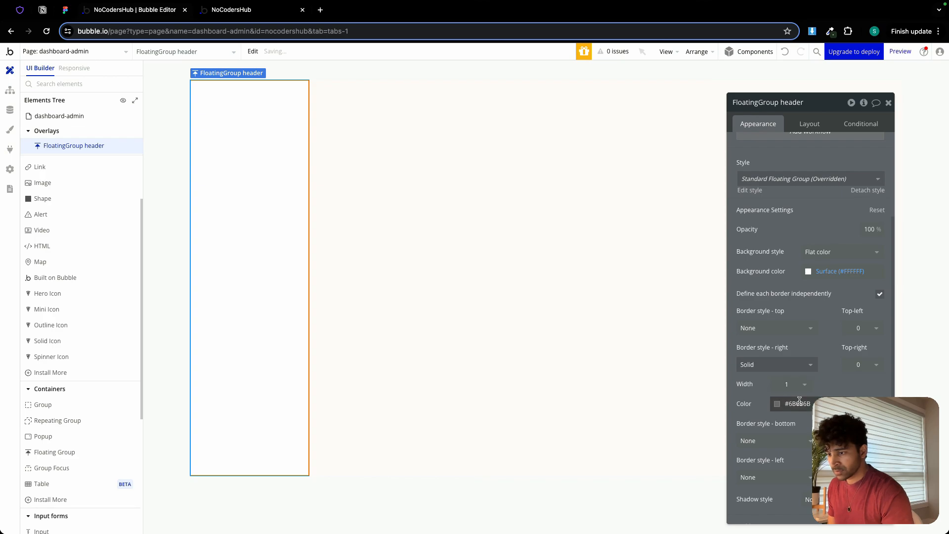
left_click(777, 404)
left_click(791, 523)
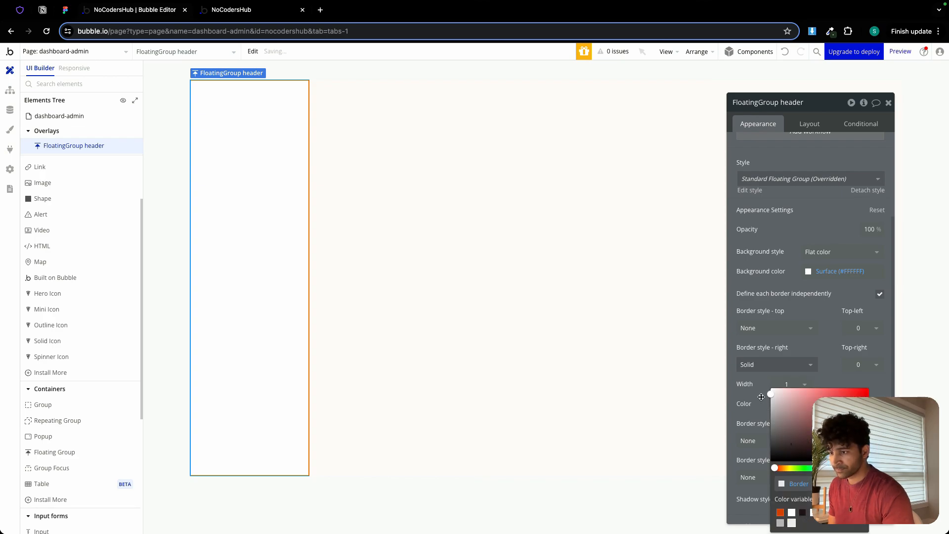
left_click(761, 397)
Set the header floating group's padding to 32 px top and bottom and 16 px left and right.
left_click_drag(822, 104, 765, 89)
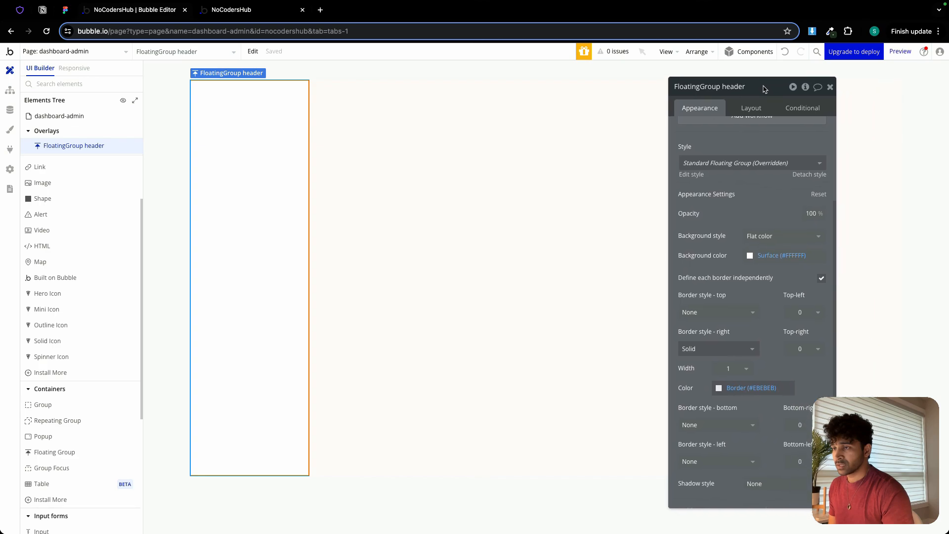
left_click(753, 109)
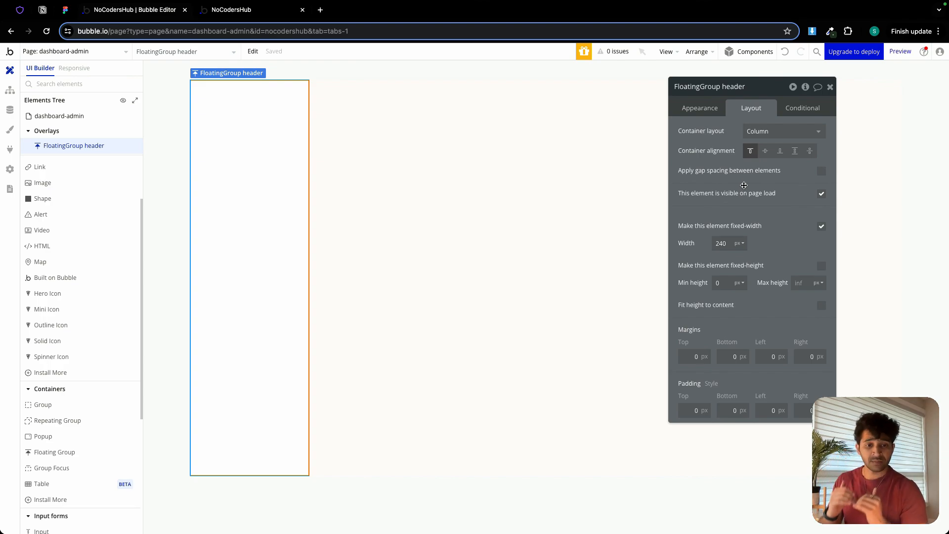
left_click(696, 413)
type("32")
left_click(728, 407)
type("32")
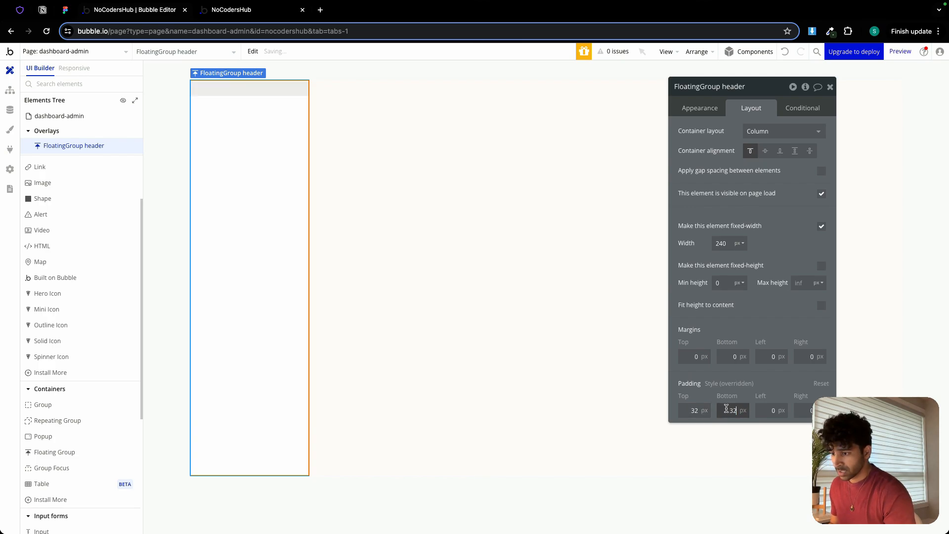
left_click(761, 409)
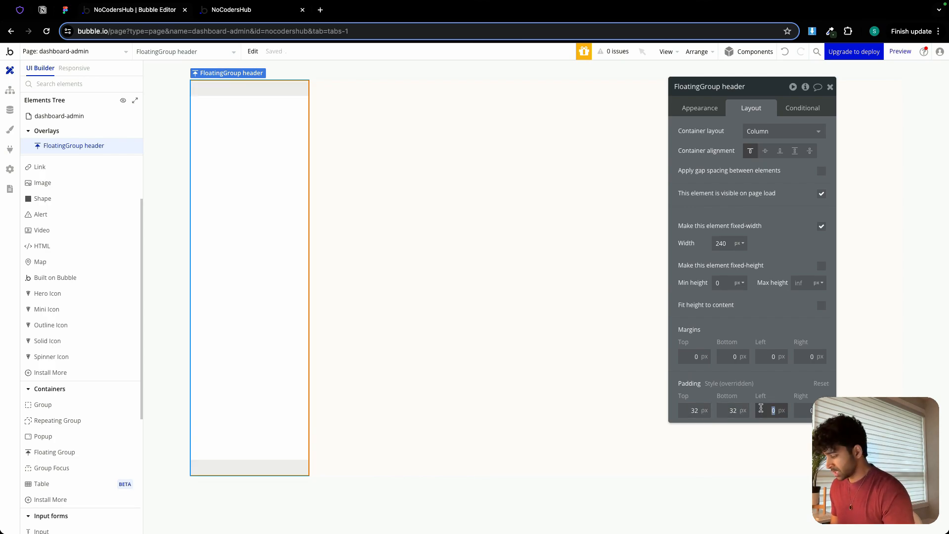
type("16")
left_click(800, 408)
type("1")
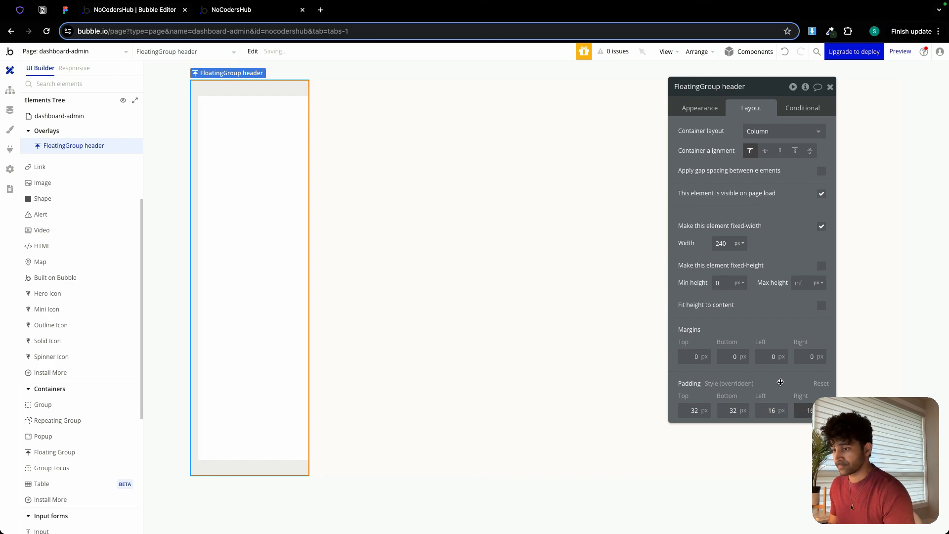
type("6")
Finish the 16 px right padding and apply a 24 px row gap between elements in the header floating group.
left_click(821, 170)
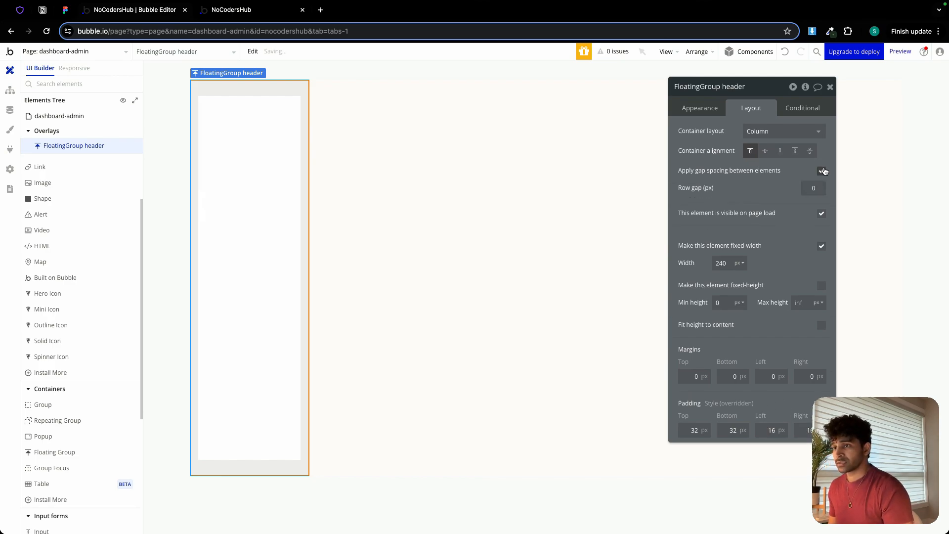
left_click(819, 188)
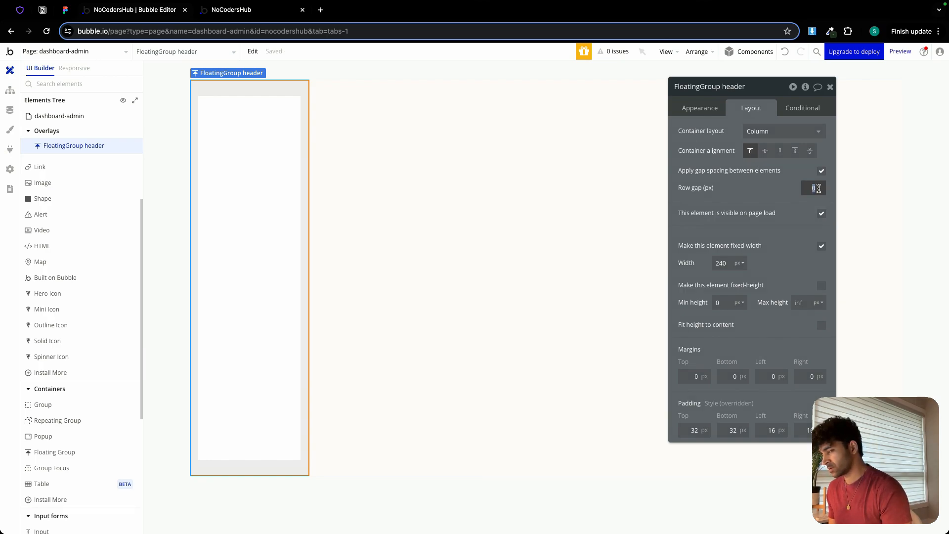
type("32")
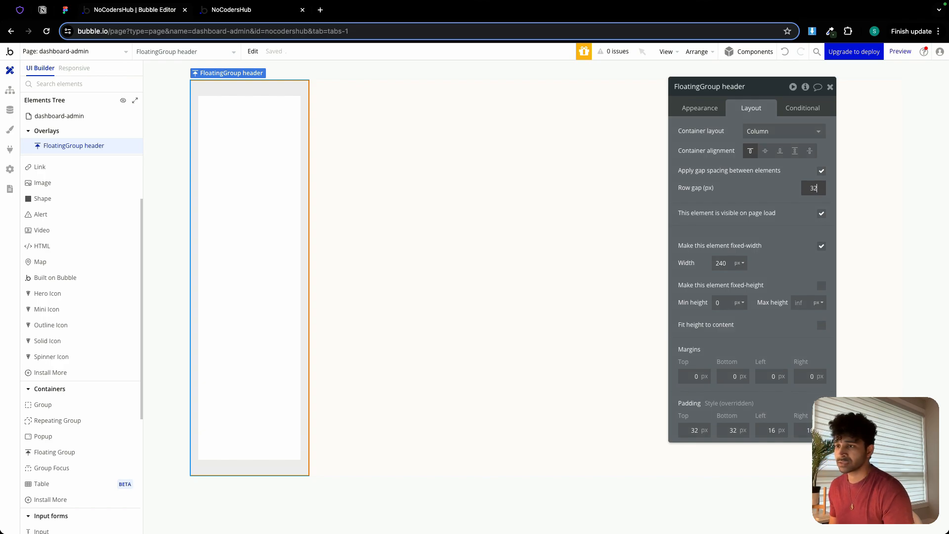
key("super+a")
type("24")
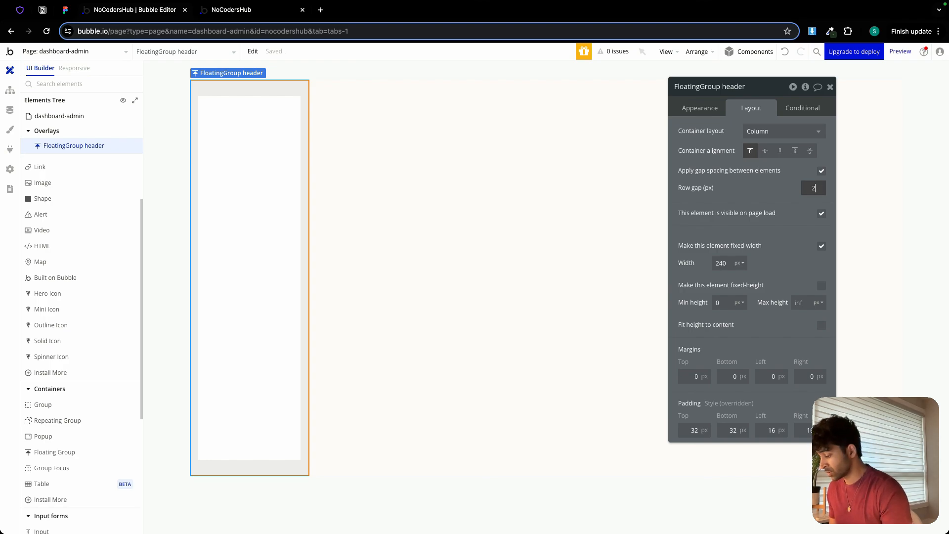
left_click(780, 190)
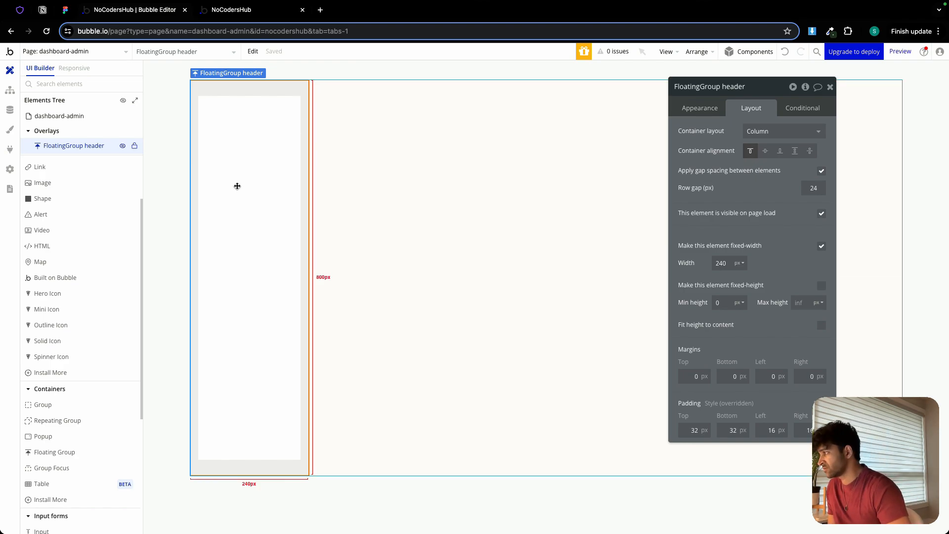
Switch to Figma, inspect the spacing of the sidebar's menu items and logo in the Community Admin frame, and return to Bubble.
left_click(67, 9)
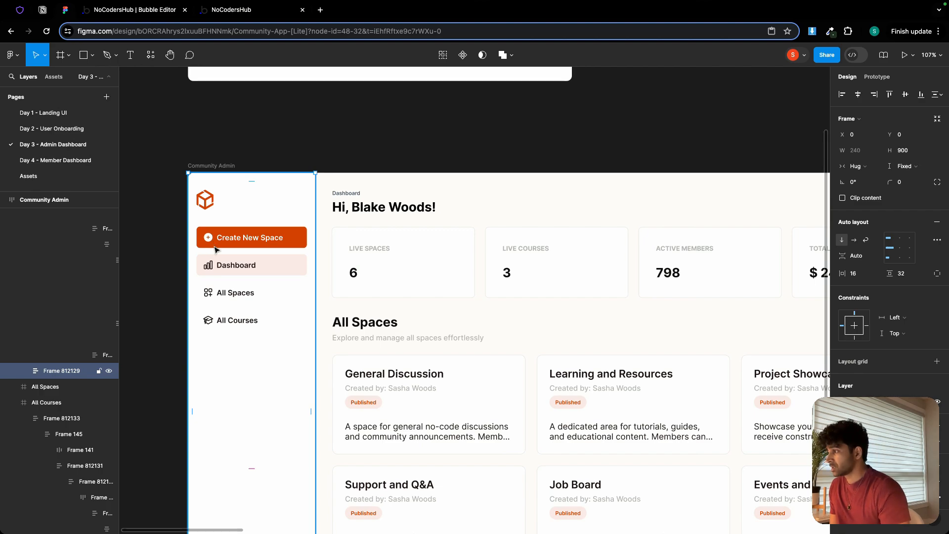
double_click(215, 266)
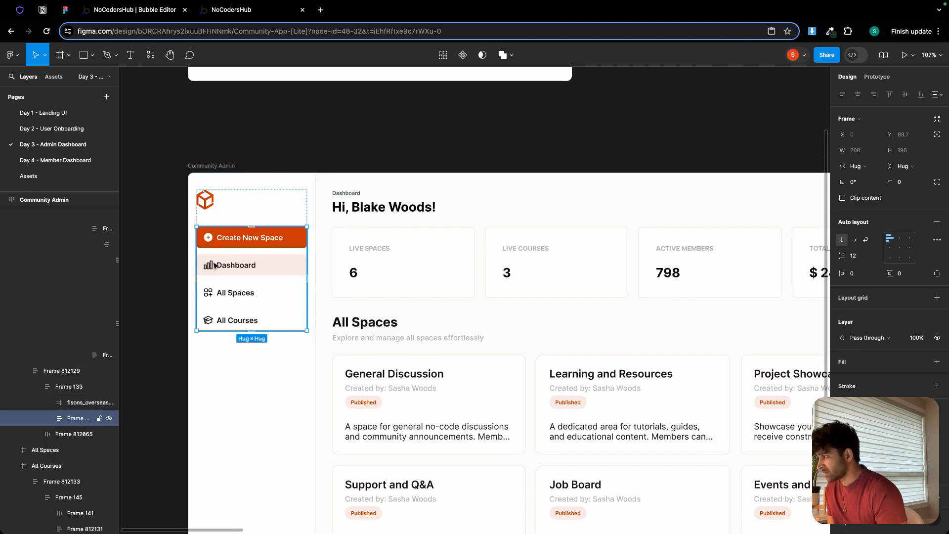
double_click(252, 253)
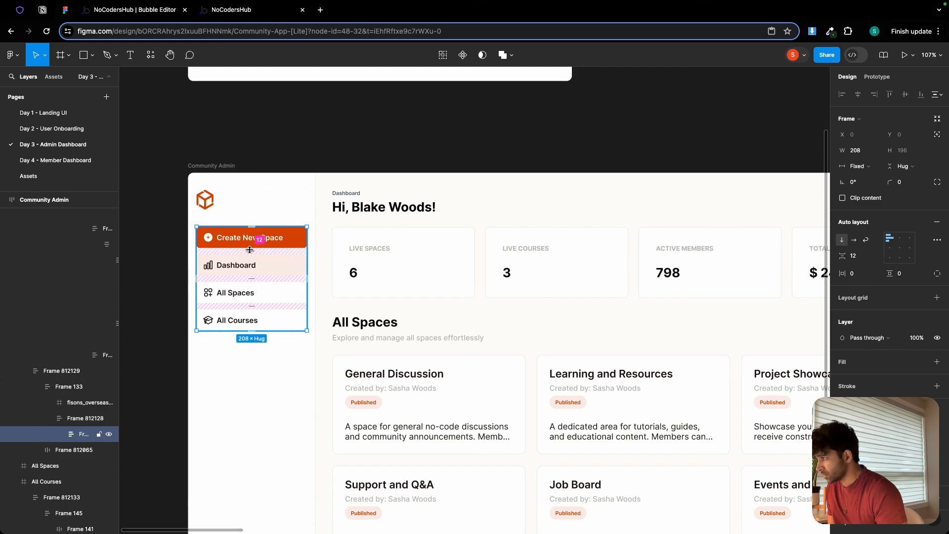
left_click(248, 217)
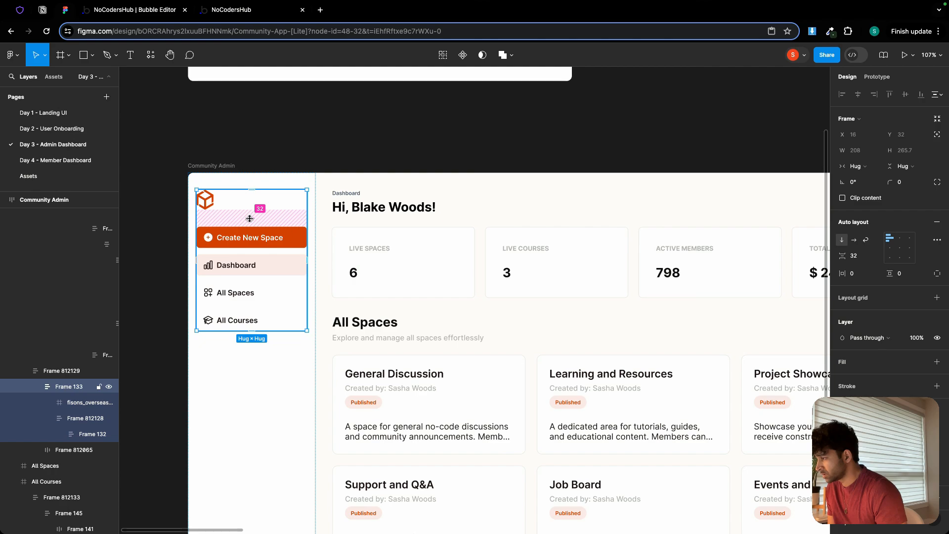
left_click(157, 11)
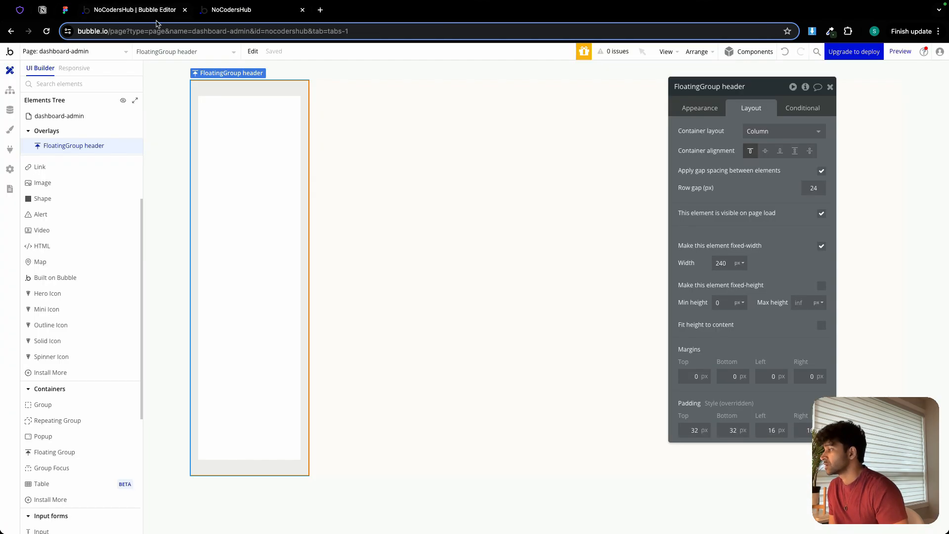
Add an image at the upper left of the header floating group and upload NoOcdersHub Logo.svg as its static image.
left_click(54, 183)
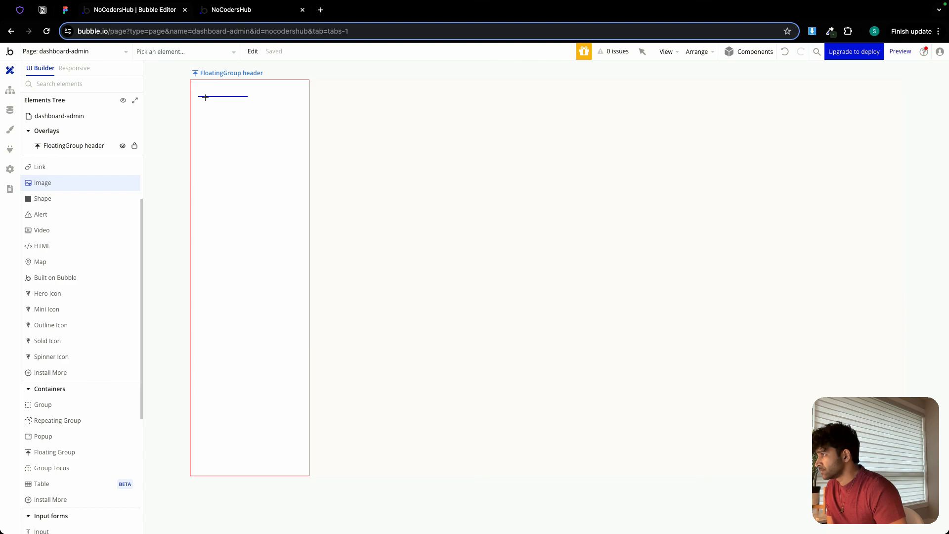
left_click_drag(205, 98, 215, 113)
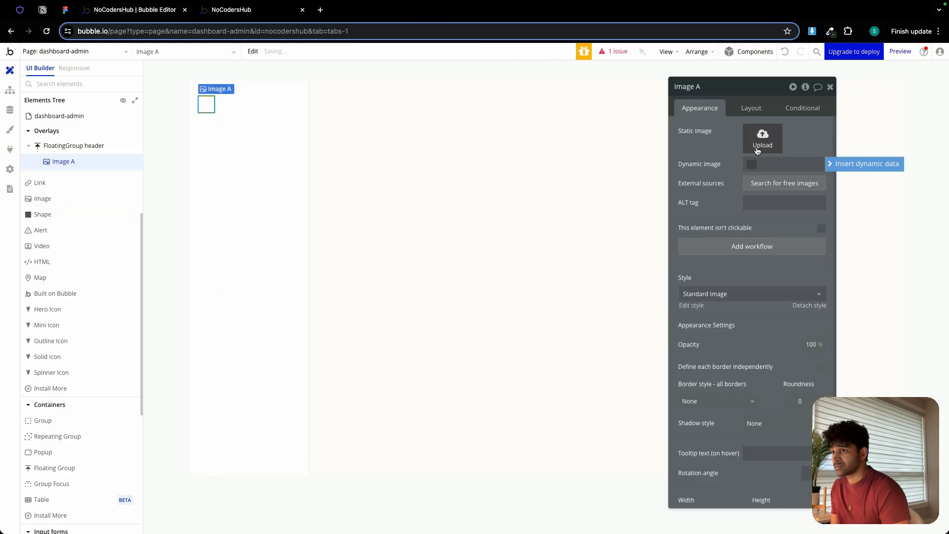
left_click(757, 149)
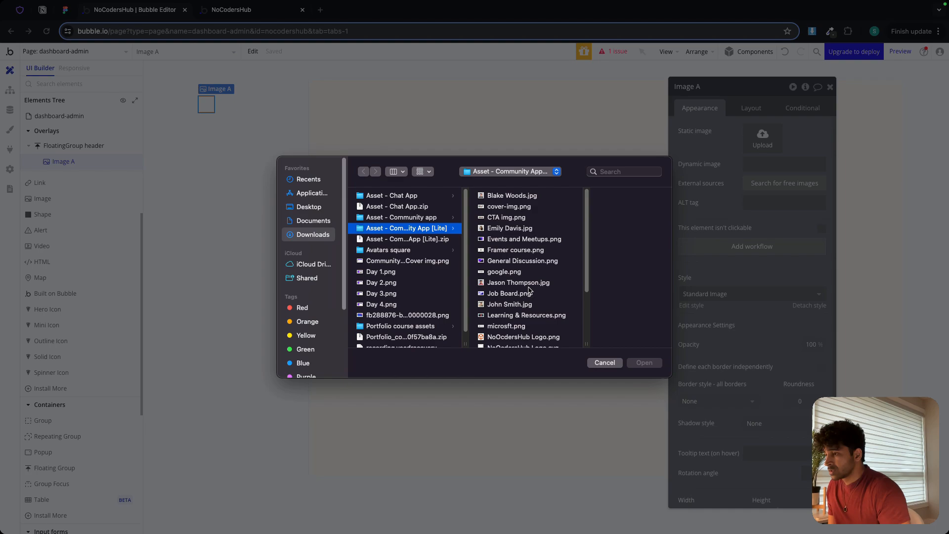
scroll(529, 292, "down", 2)
left_click(510, 309)
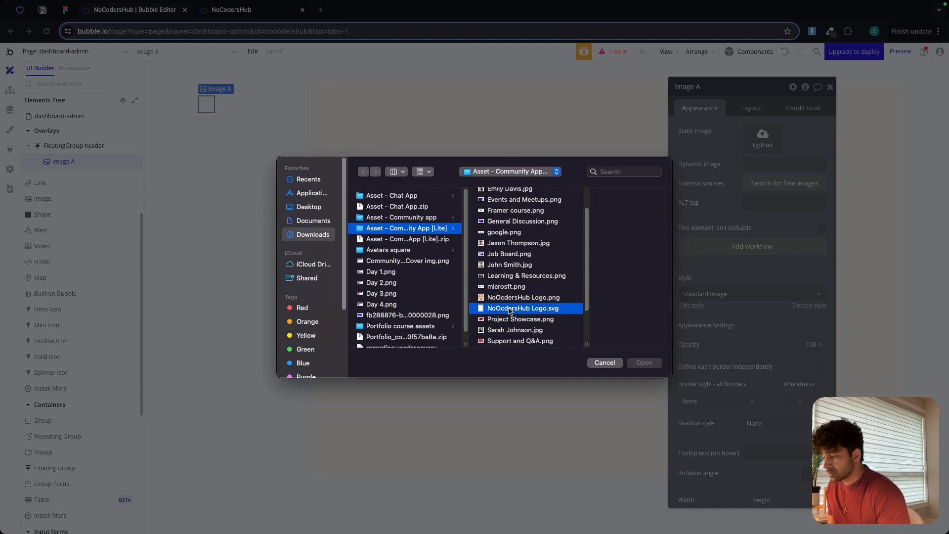
double_click(510, 309)
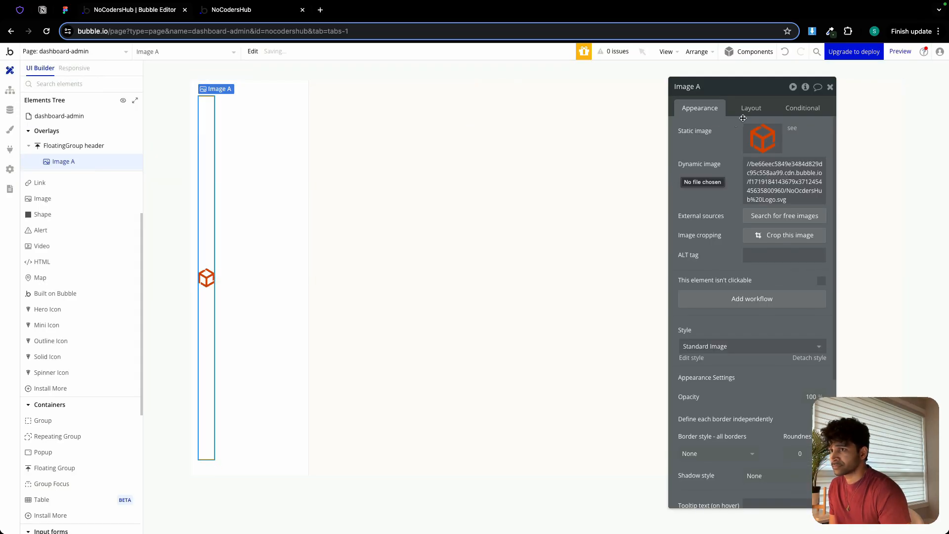
Keep the logo image's aspect ratio fixed and set its width to 32 px.
left_click(745, 111)
double_click(722, 243)
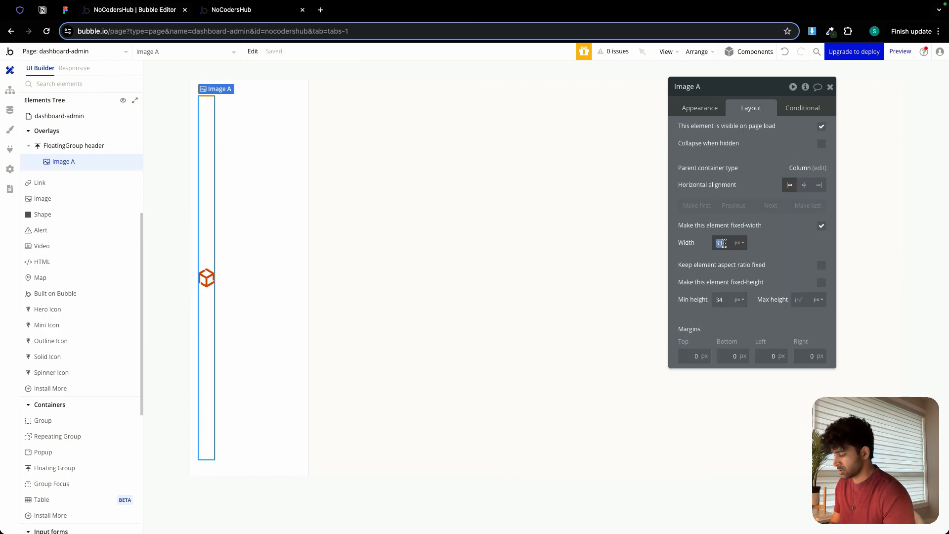
type("30")
left_click(821, 266)
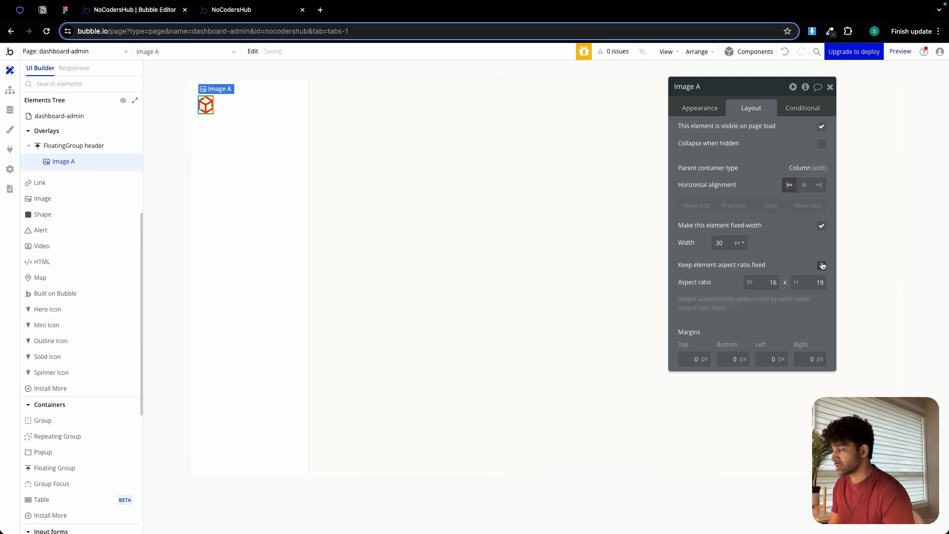
double_click(724, 242)
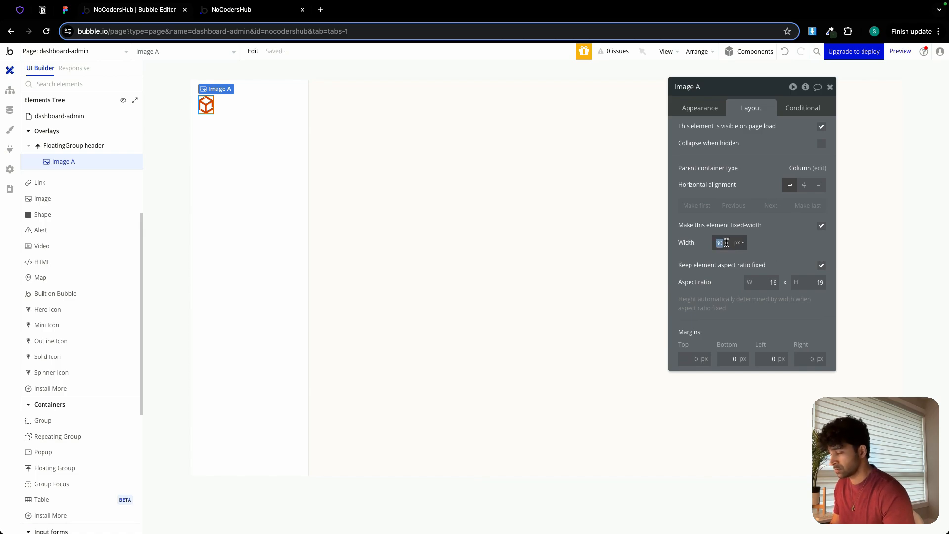
type("32")
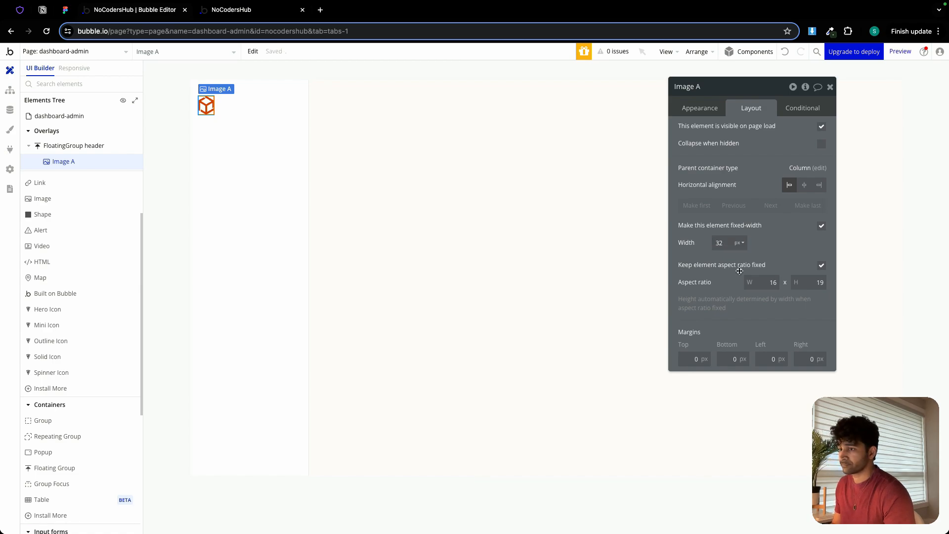
Set the logo image's aspect ratio to 1 x 1 and its width to 30 px.
double_click(768, 282)
type("1")
key("Tab")
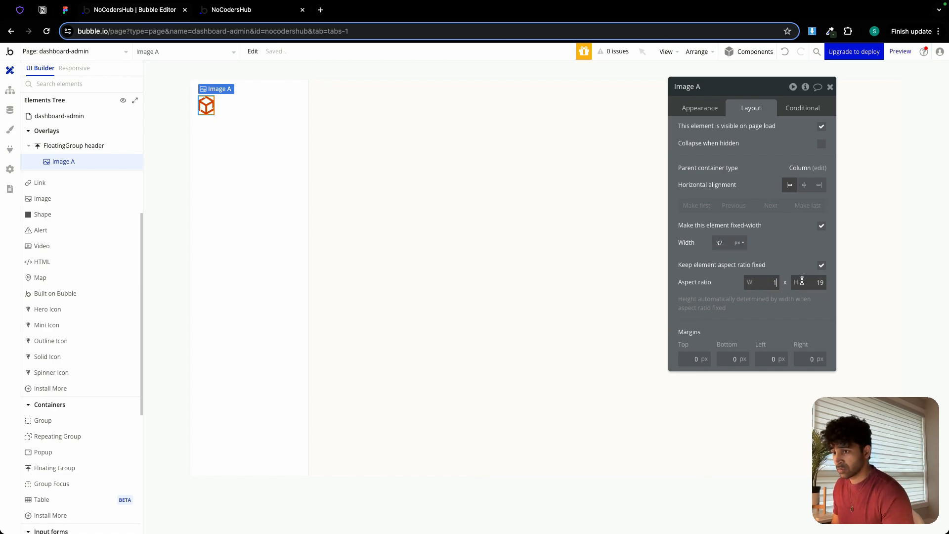
type("1")
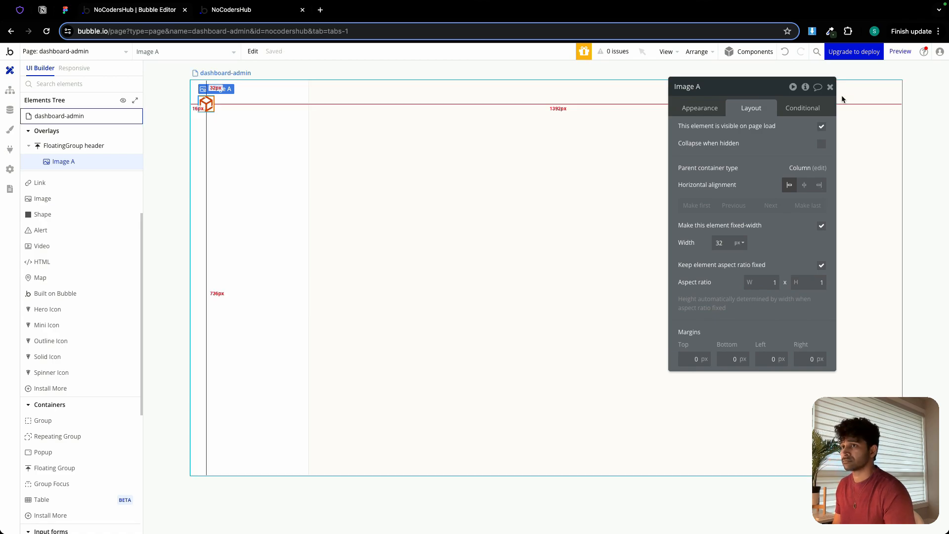
left_click(738, 244)
double_click(723, 244)
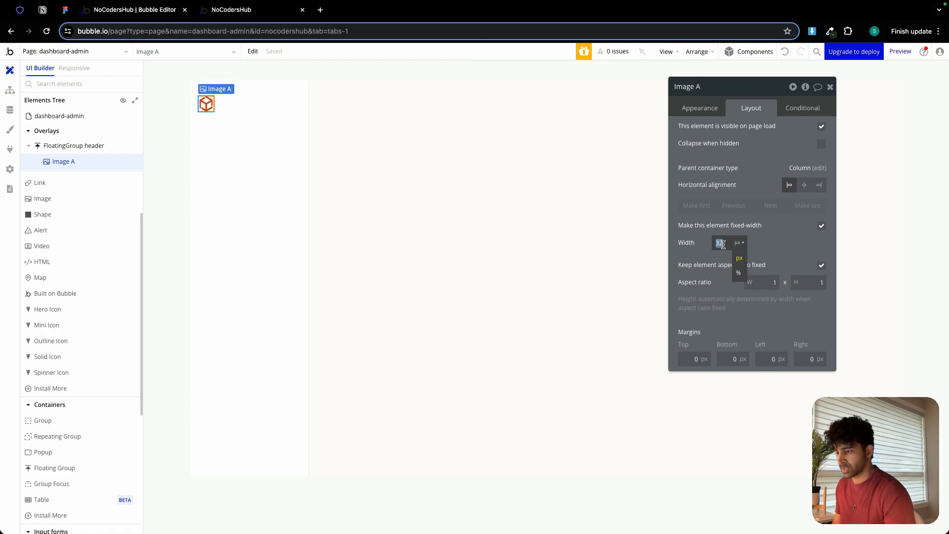
type("30")
left_click(738, 242)
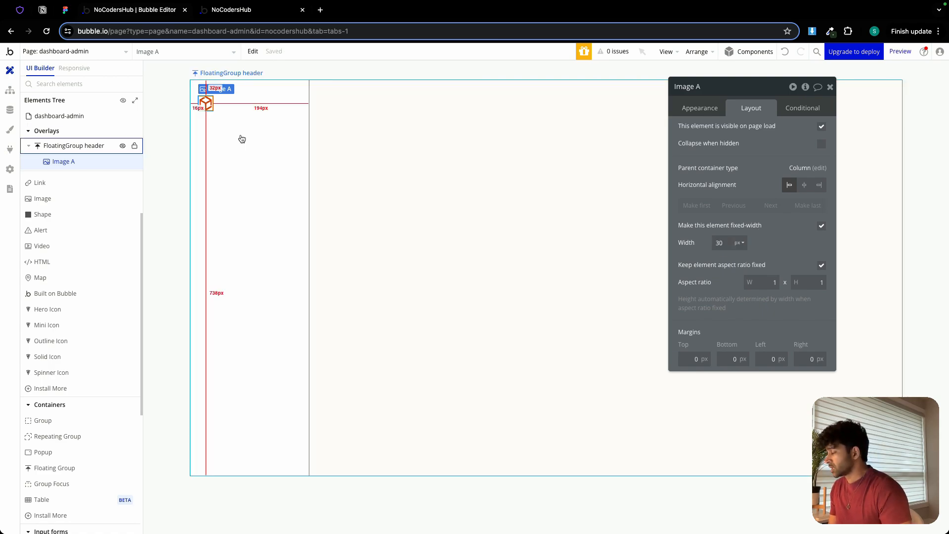
Add a button below the logo in the header floating group and set its button type to Label and icon.
scroll(79, 206, "up", 3)
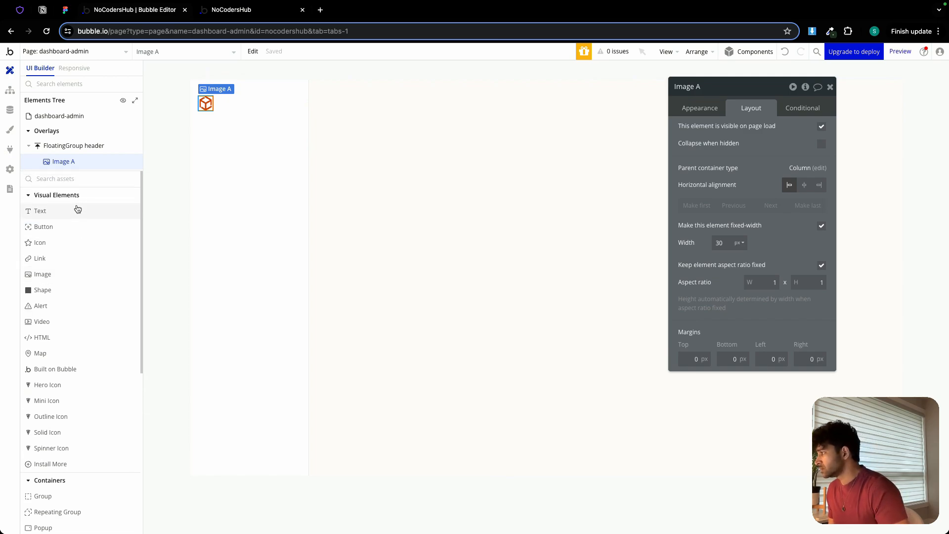
left_click(59, 231)
left_click(197, 136)
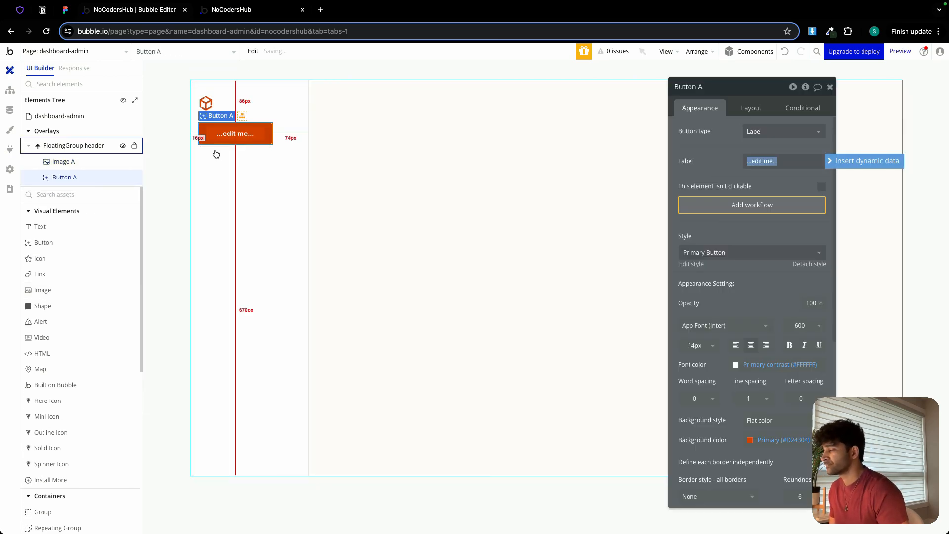
left_click(754, 131)
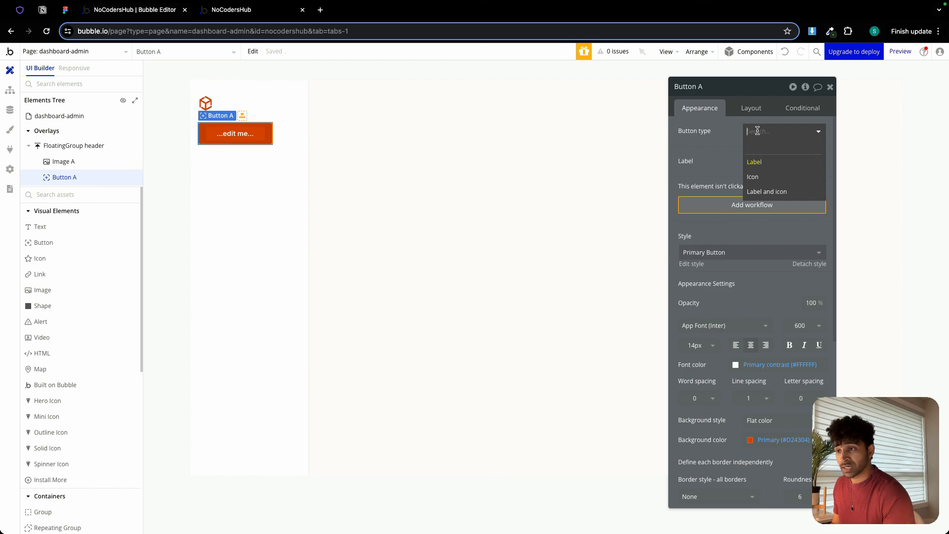
left_click(777, 193)
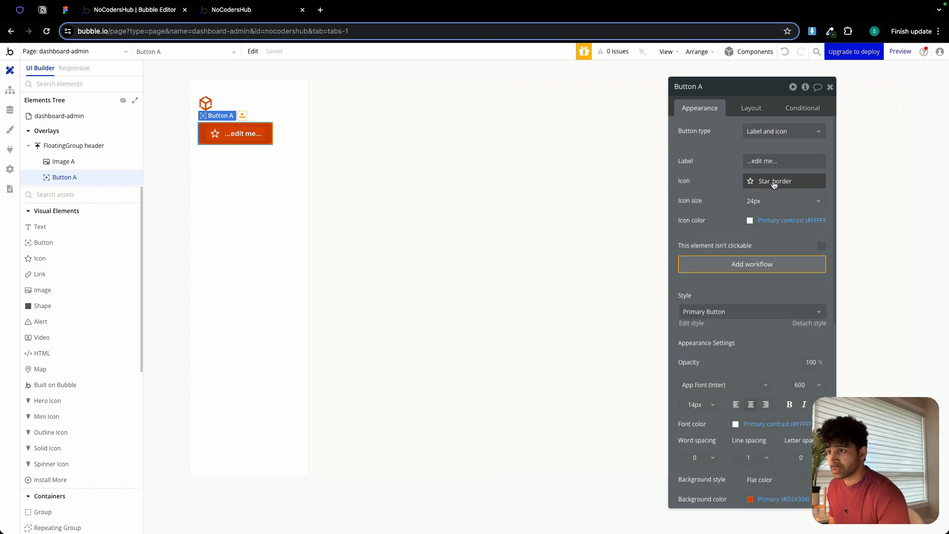
Search the Material icons for "add" and use the filled Add_circle icon for the button.
left_click(773, 181)
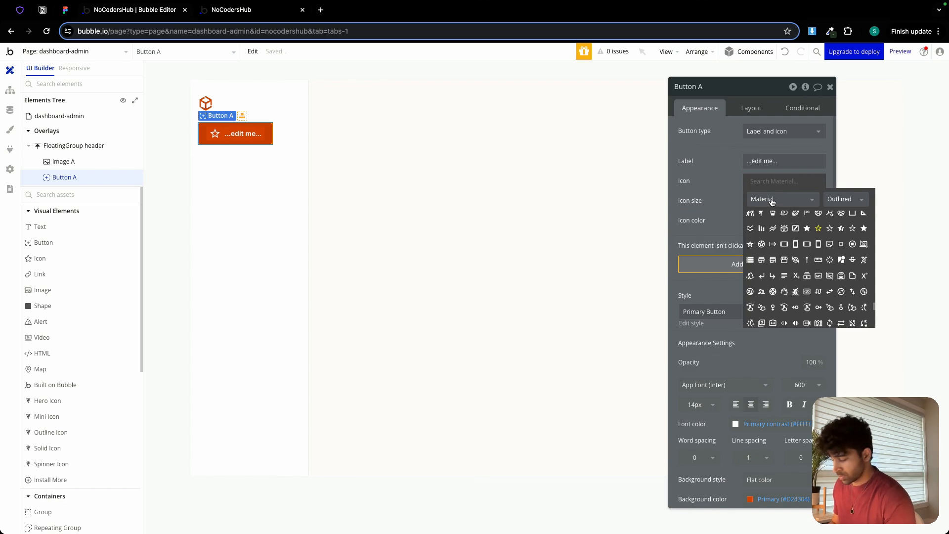
type("add")
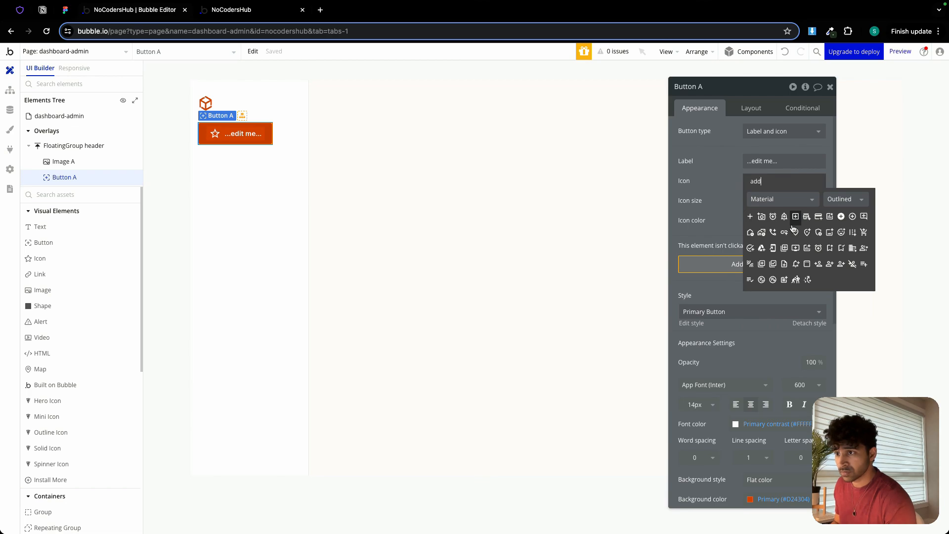
left_click(842, 218)
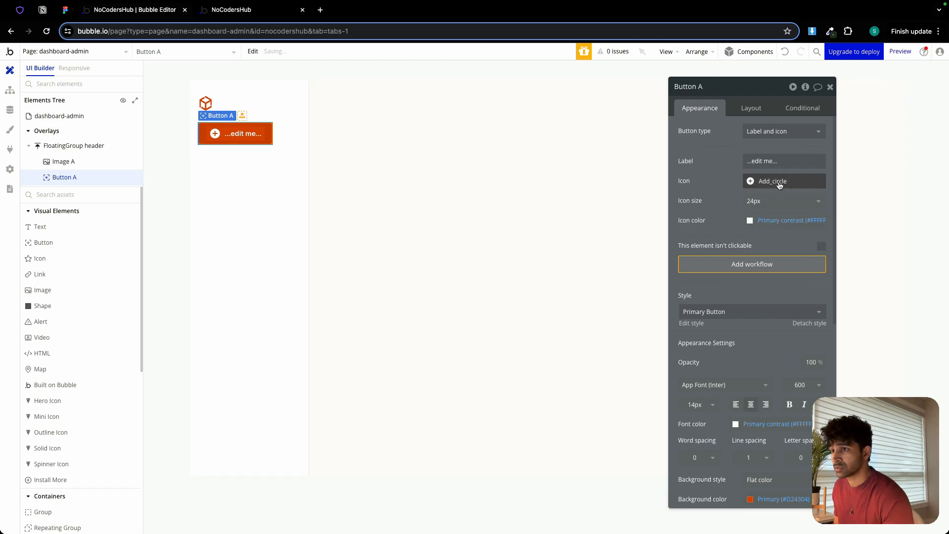
Set the button's icon size to 18 px.
left_click(769, 201)
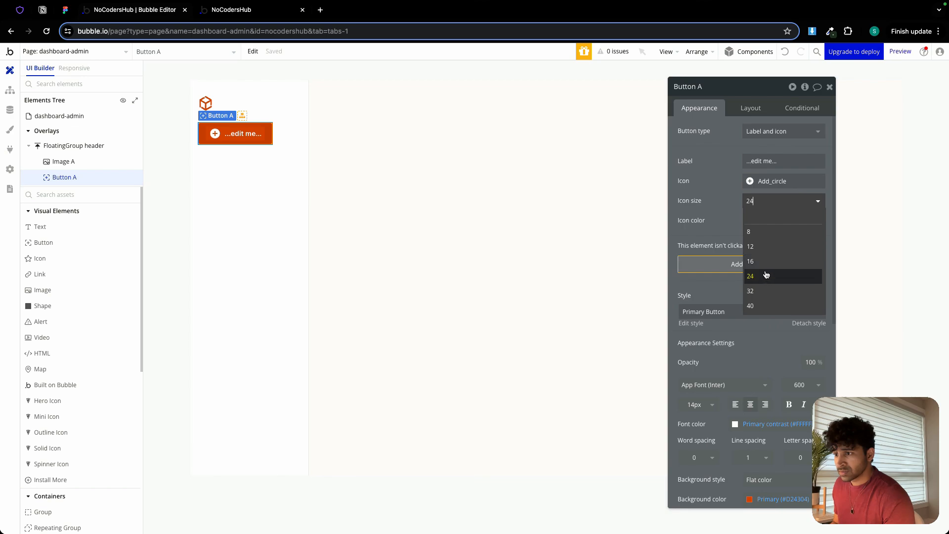
left_click(757, 203)
left_click(756, 202)
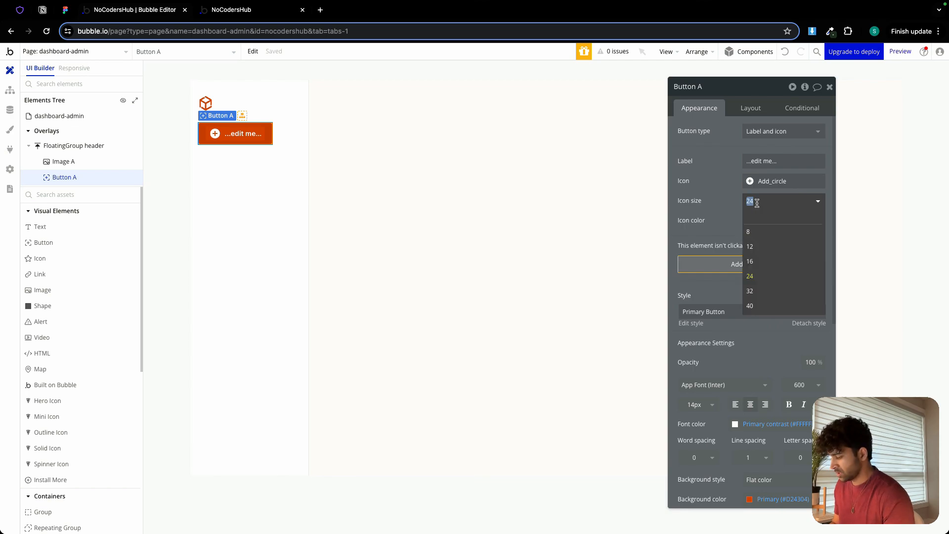
type("15")
key("Return")
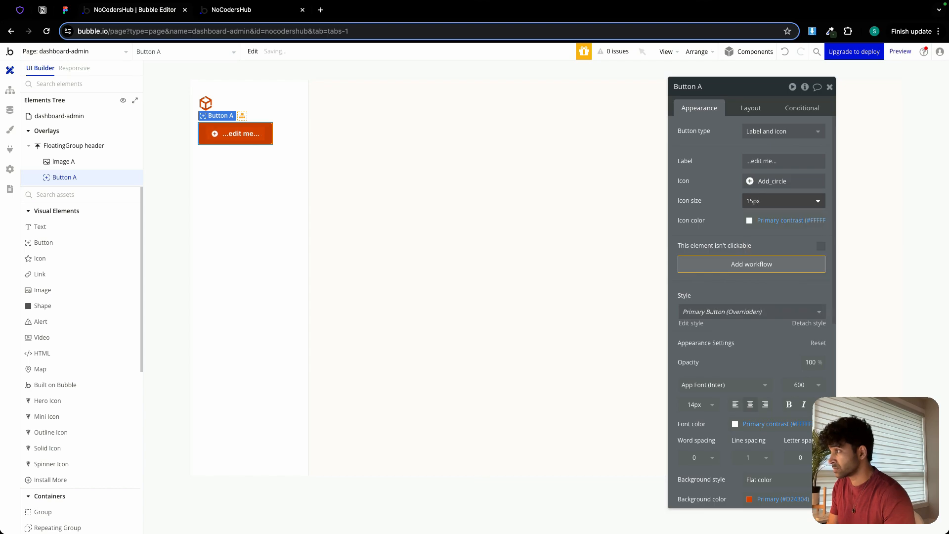
left_click(765, 199)
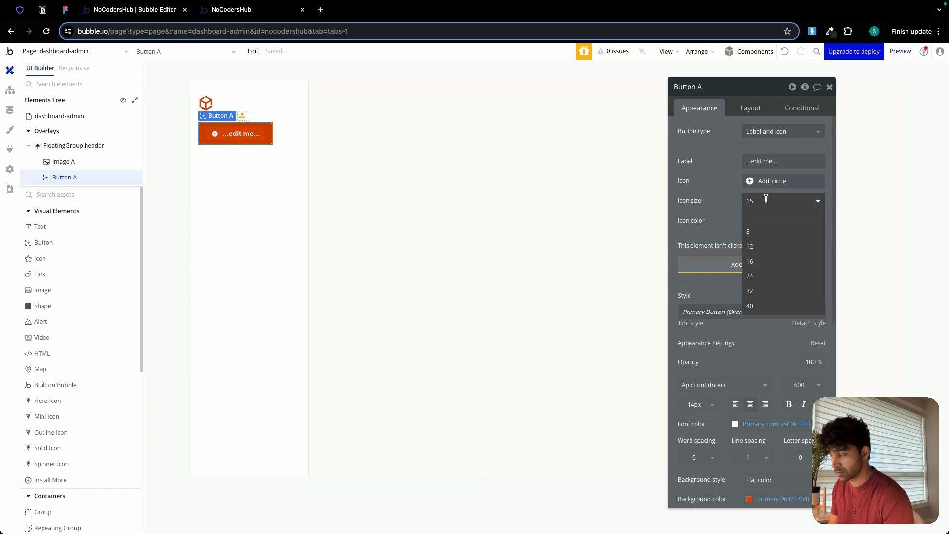
key("BackSpace")
type("7")
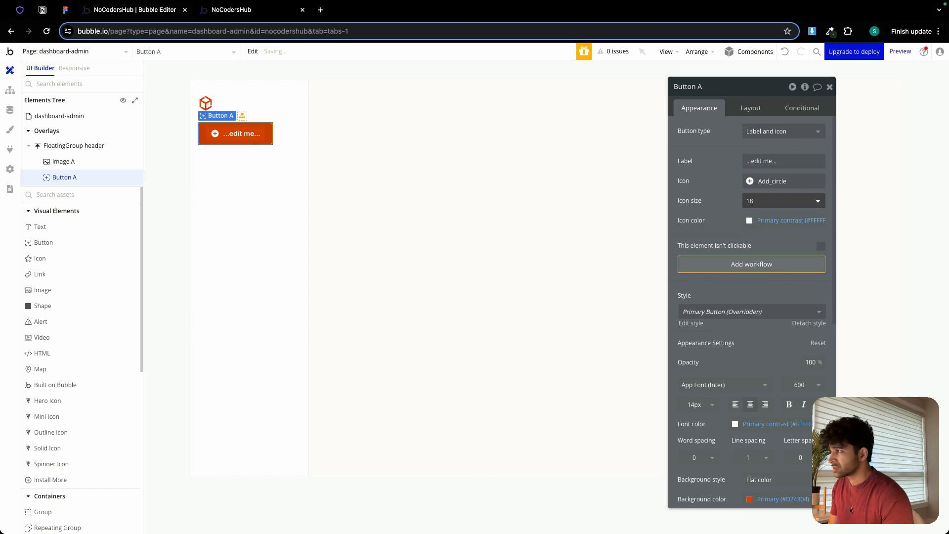
Label the button "Create Space" and give it a non-fixed width with minimum width 0 px and minimum height 40 px.
triple_click(777, 162)
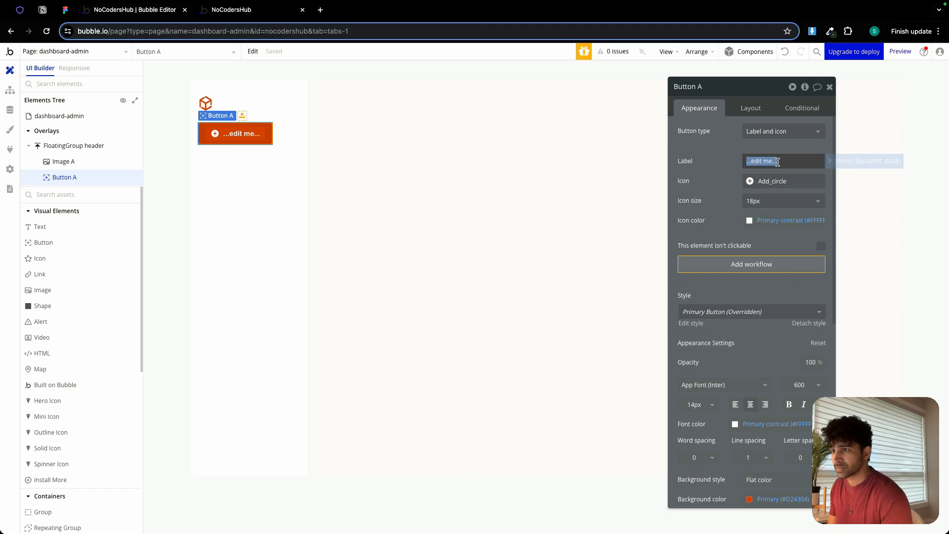
type("Create Space")
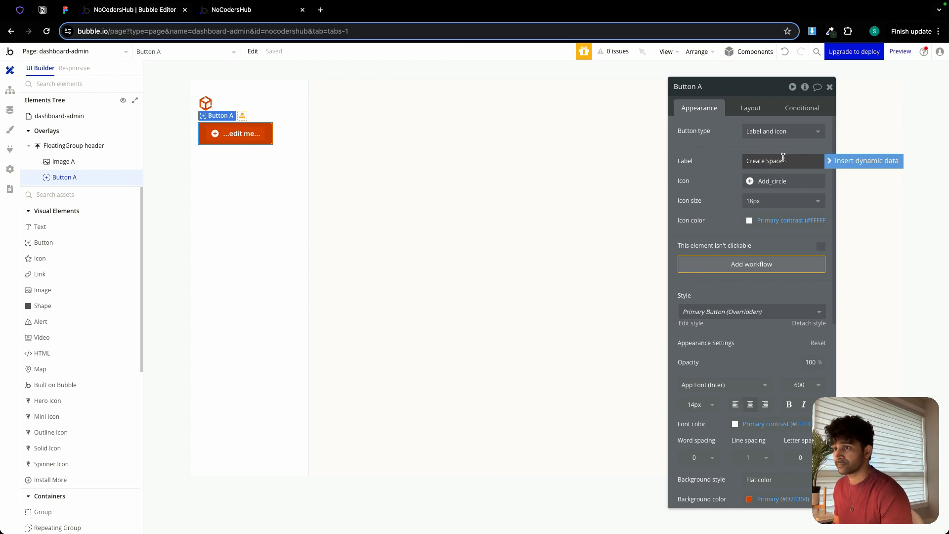
left_click(750, 108)
left_click(820, 296)
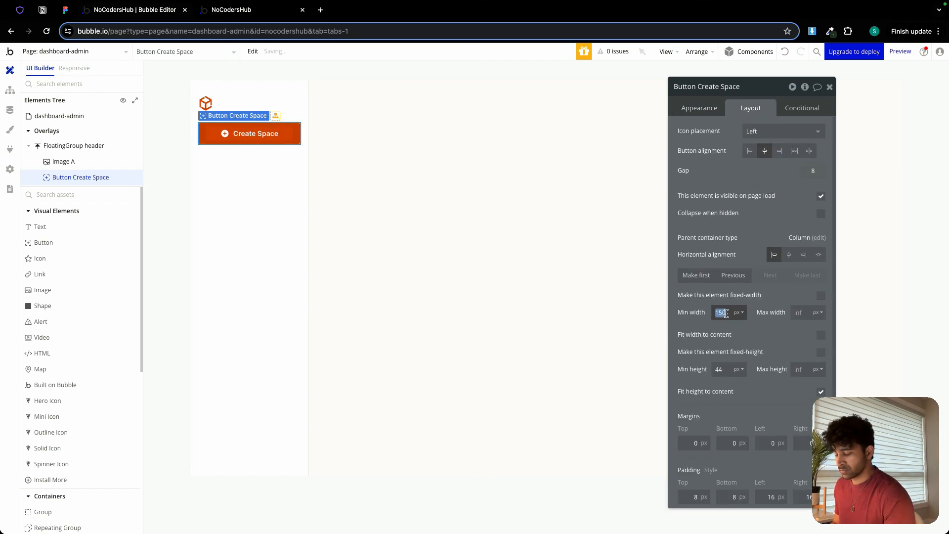
left_click(724, 370)
key("BackSpace")
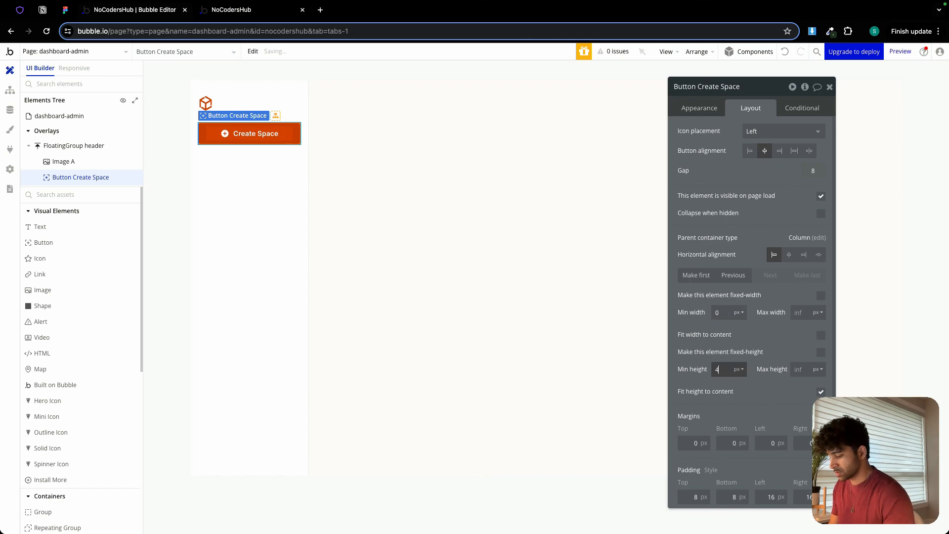
type("0")
Align the icon and label of the Create Space button to the left.
left_click(231, 161)
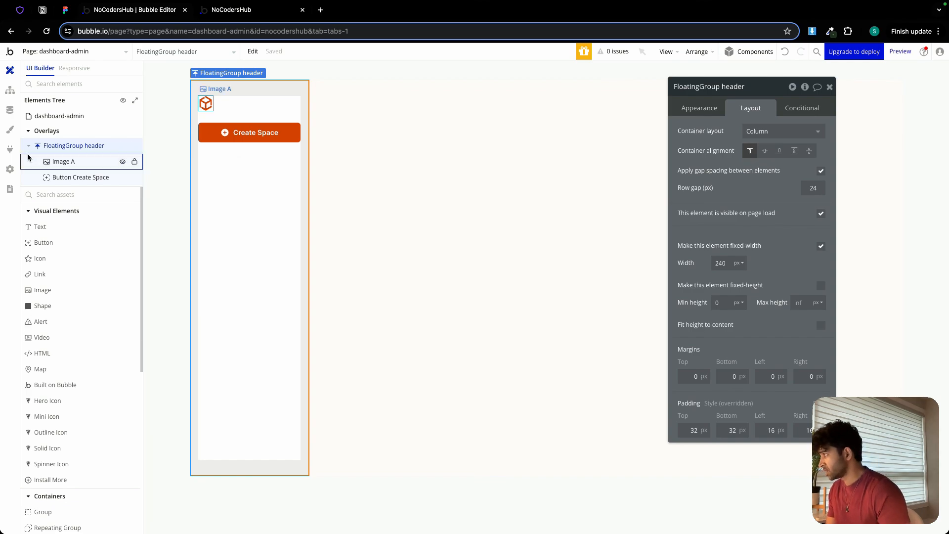
left_click(217, 135)
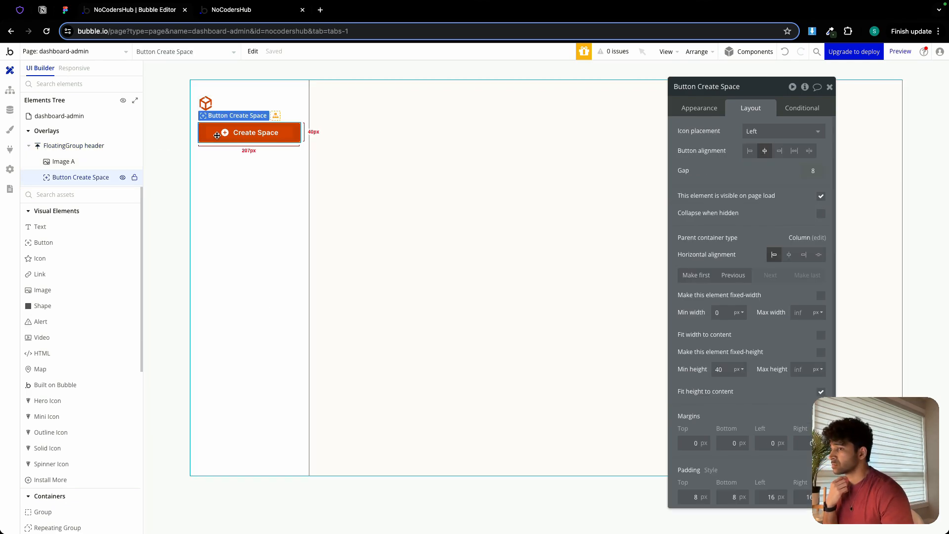
left_click(751, 152)
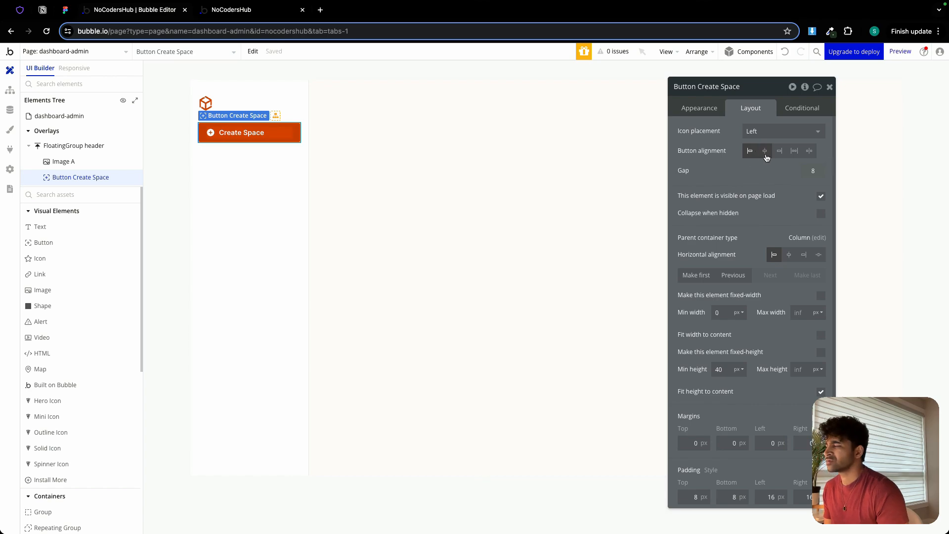
Check the sidebar button wording in the Figma design and change the Bubble button's label to "Create New Space".
left_click(64, 11)
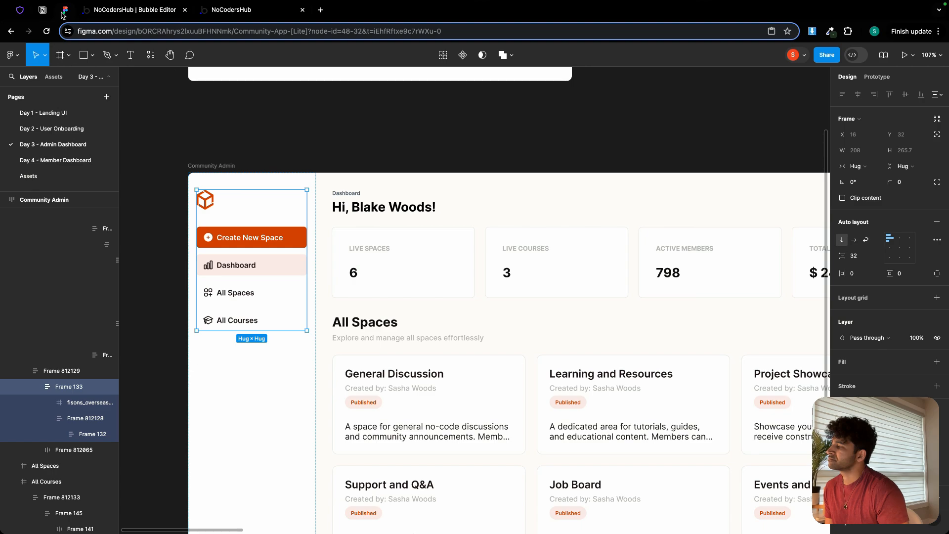
left_click(125, 12)
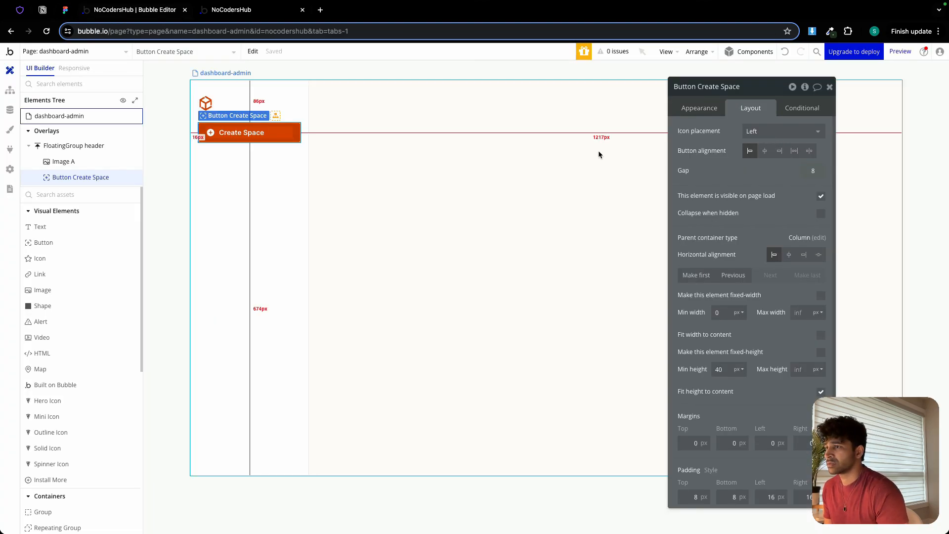
left_click(698, 108)
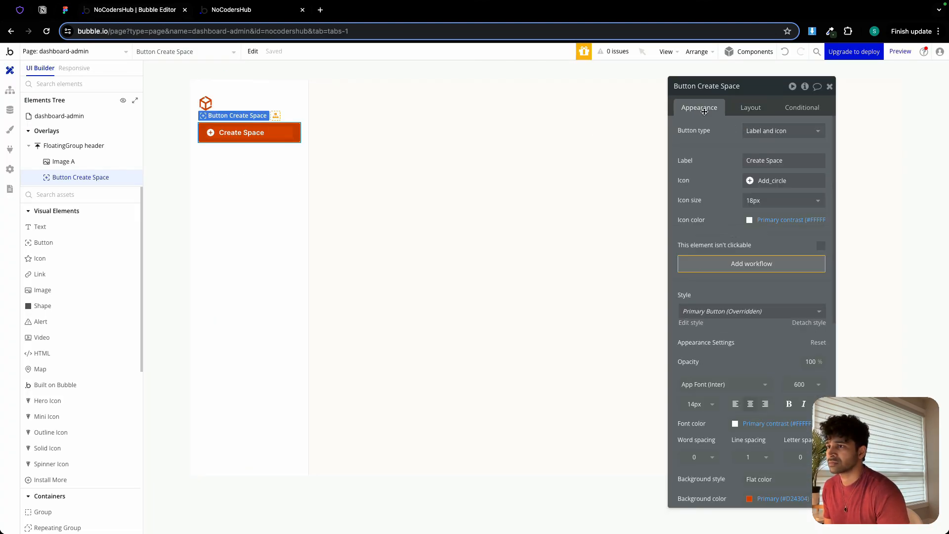
left_click(766, 159)
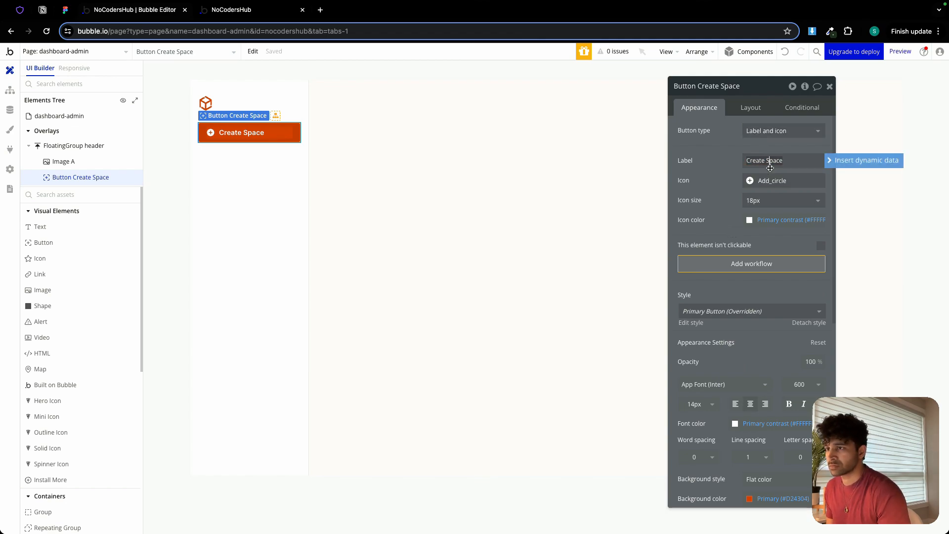
type("New")
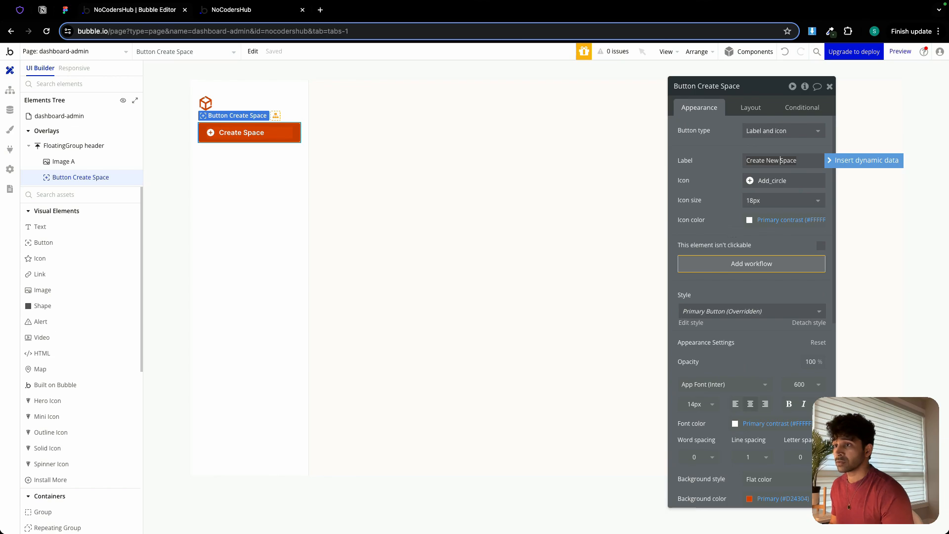
left_click(241, 159)
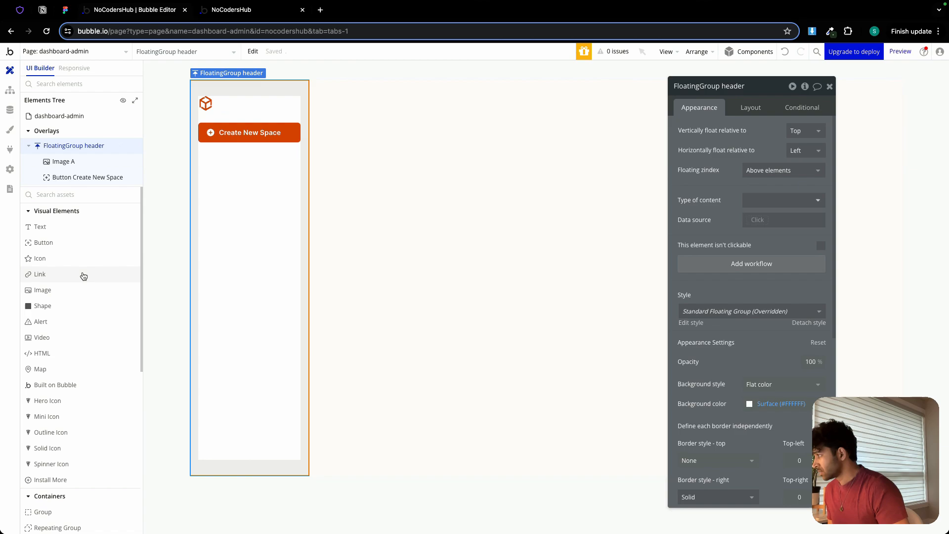
Add a group below the Create New Space button in the floating group and name it "Group dashboard".
scroll(67, 426, "down", 1)
left_click_drag(43, 499, 210, 198)
double_click(713, 88)
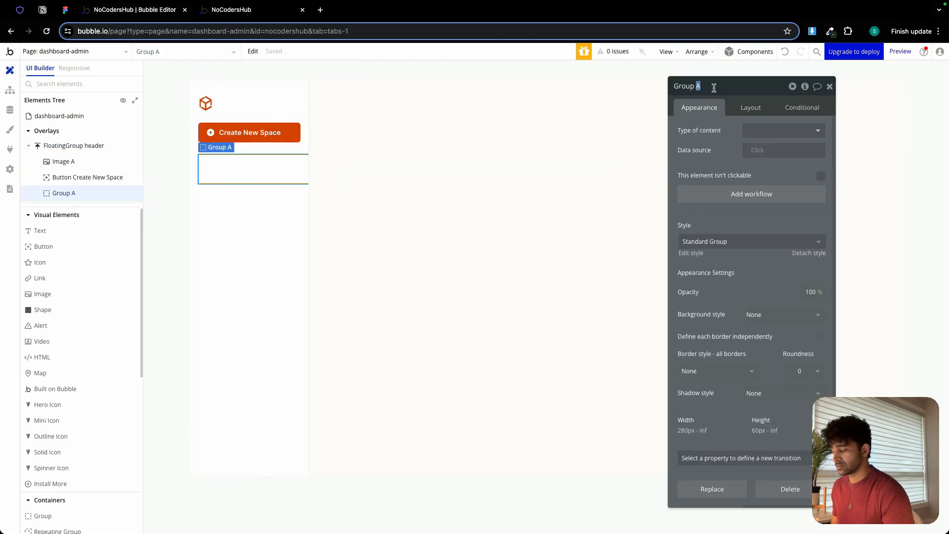
type("das")
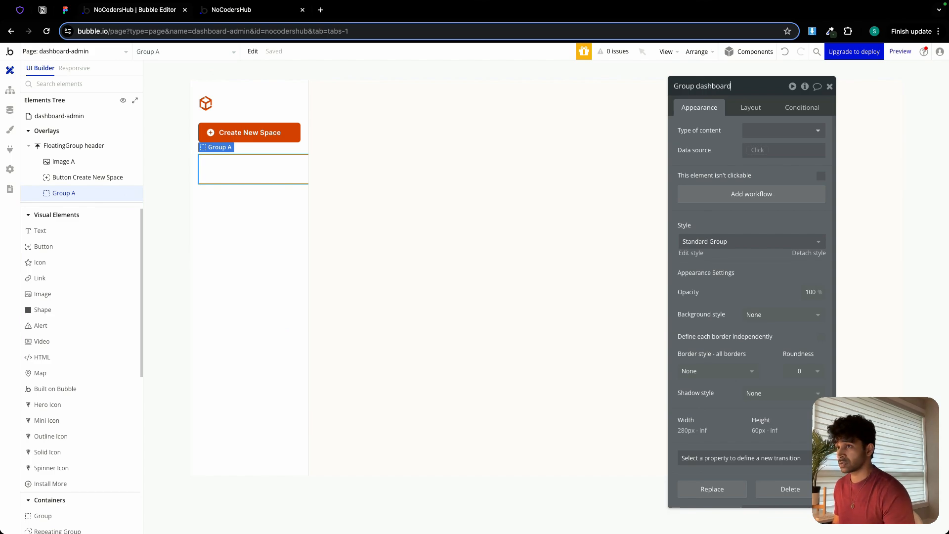
type("hboard")
Set the dashboard group's minimum width to 0 px and minimum height to 40 px.
left_click(750, 108)
left_click(722, 308)
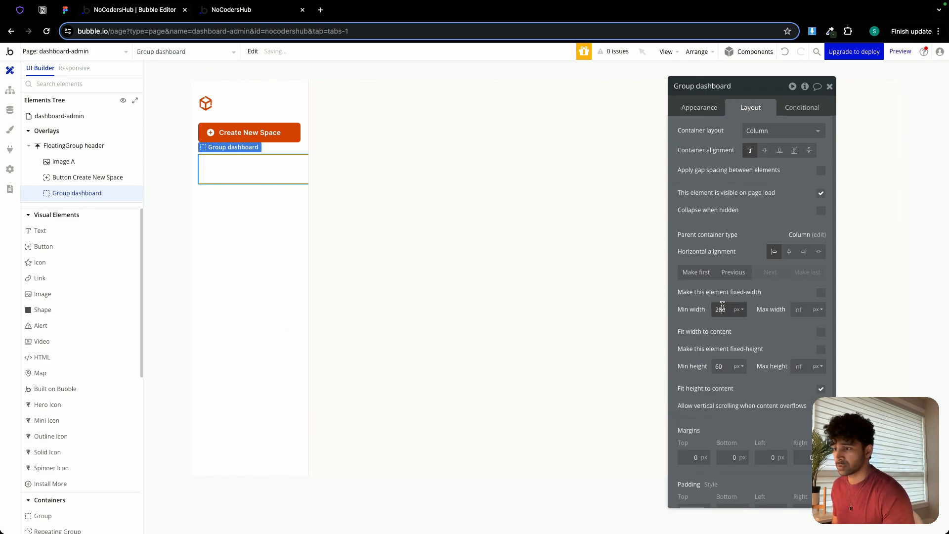
double_click(722, 307)
type("0")
left_click(699, 322)
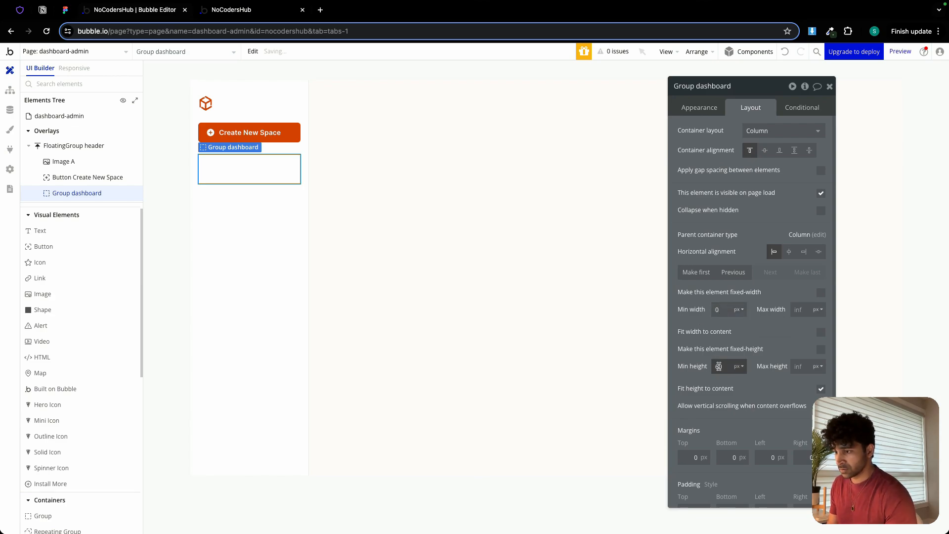
type("40")
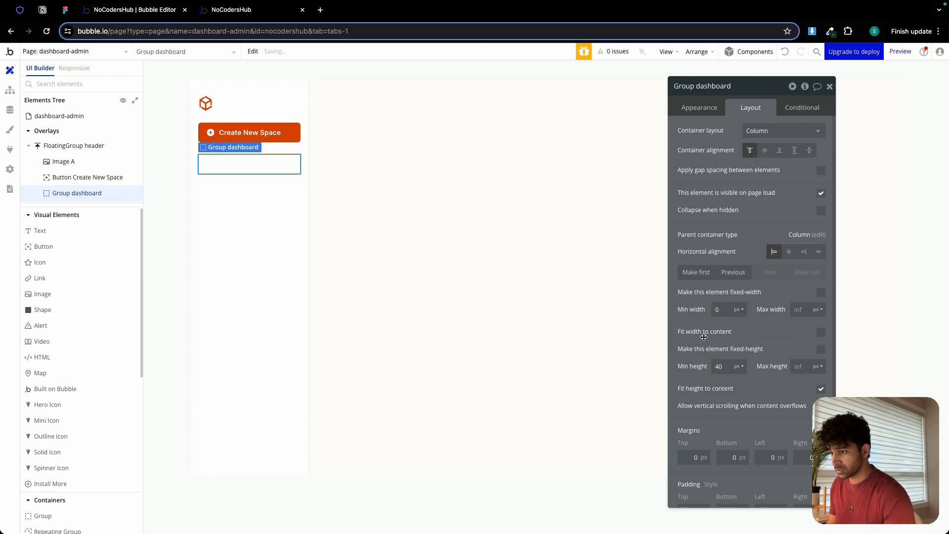
Give the dashboard group a flat color background and set its border roundness to 6.
left_click(699, 107)
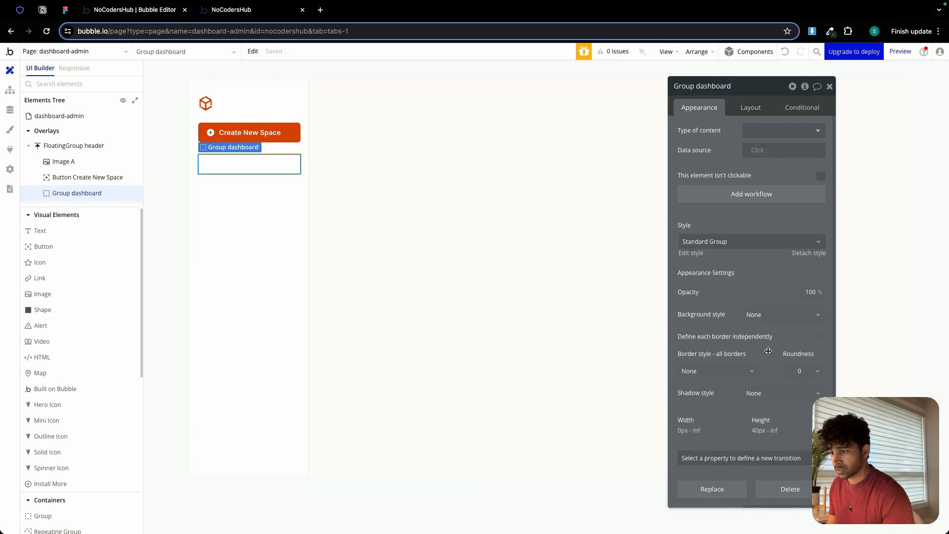
left_click(771, 315)
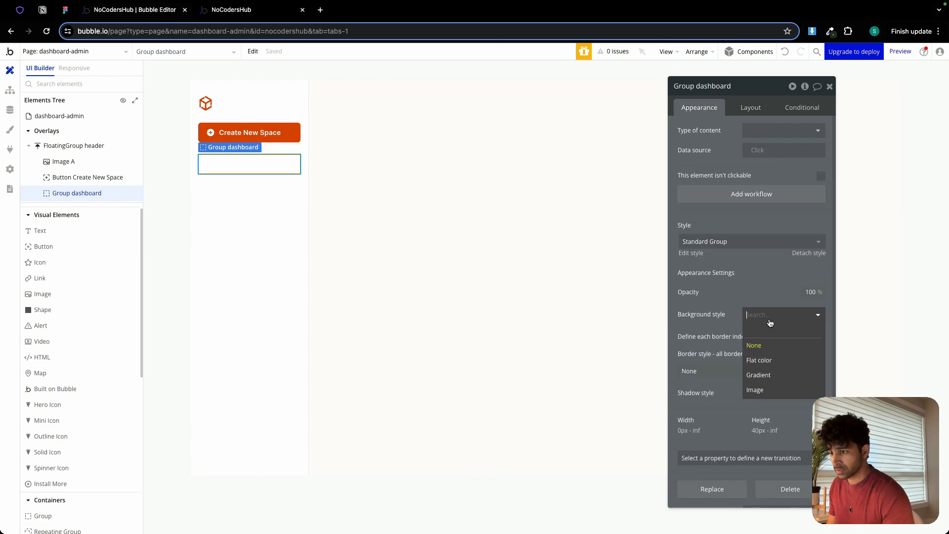
left_click(770, 361)
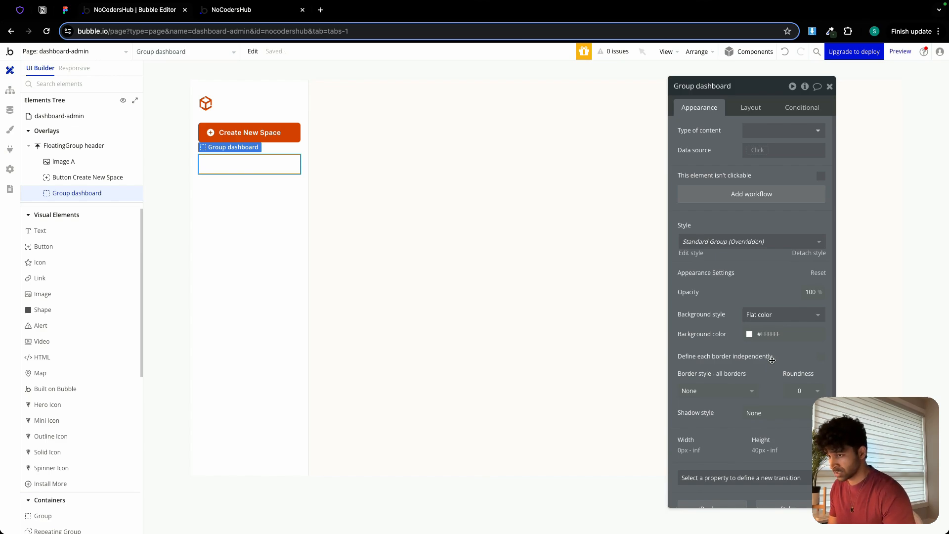
left_click(705, 392)
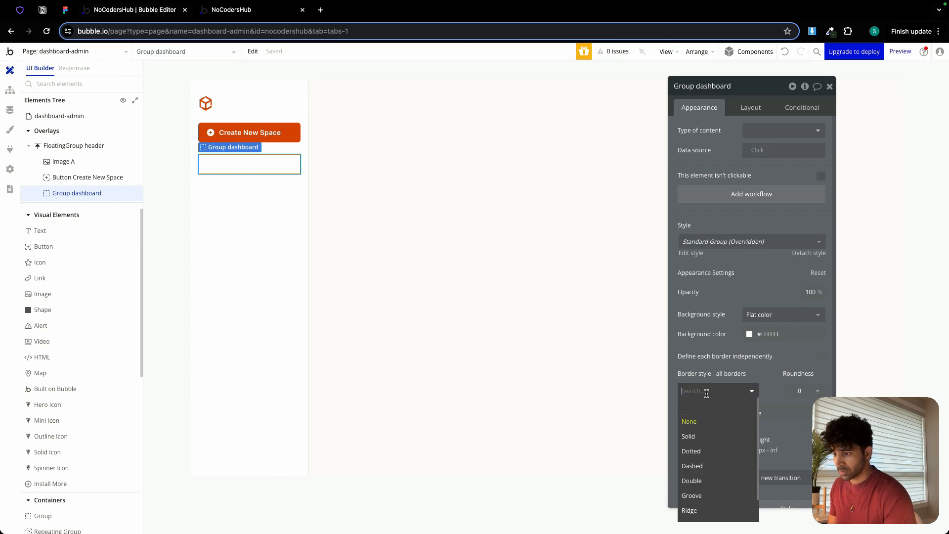
left_click(813, 390)
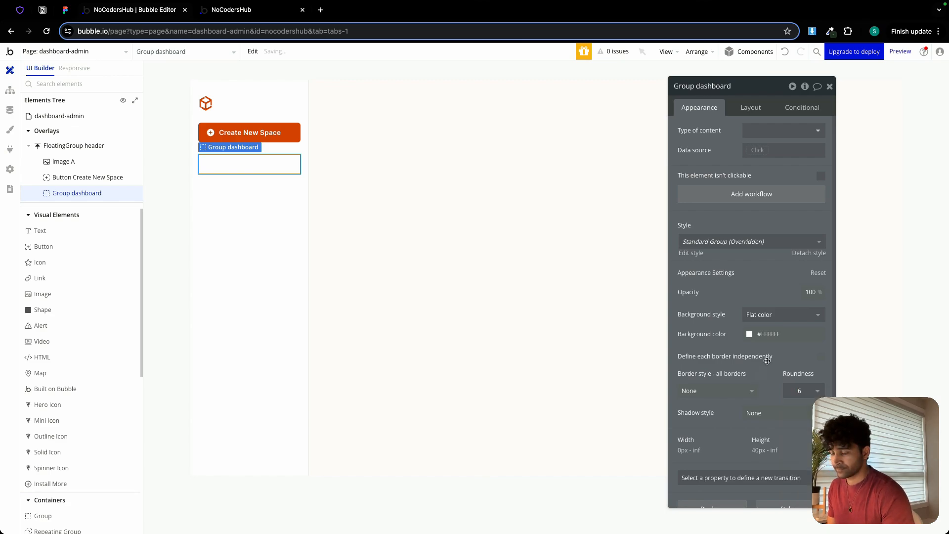
scroll(766, 360, "down", 3)
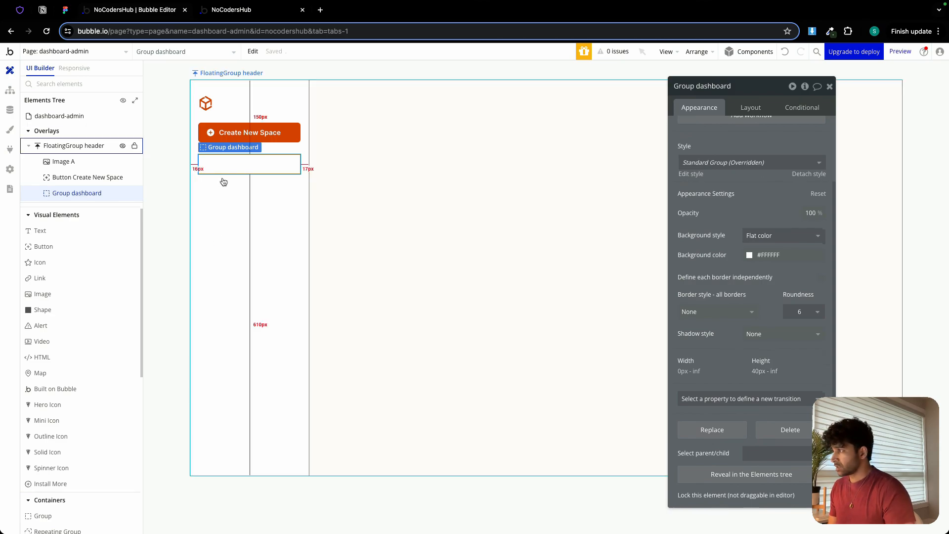
Check the Dashboard item in the Figma sidebar and add an Outline Icon inside the dashboard group in Bubble.
left_click(65, 10)
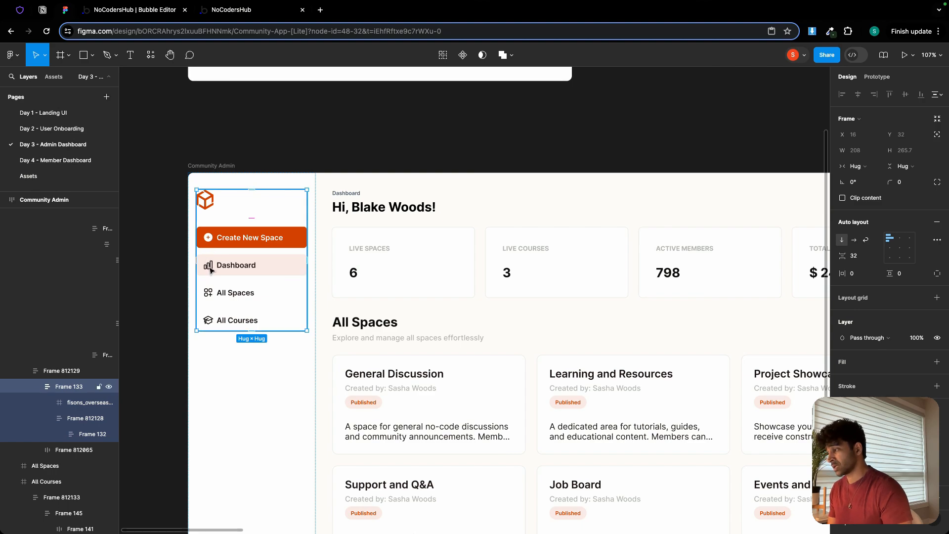
left_click(120, 11)
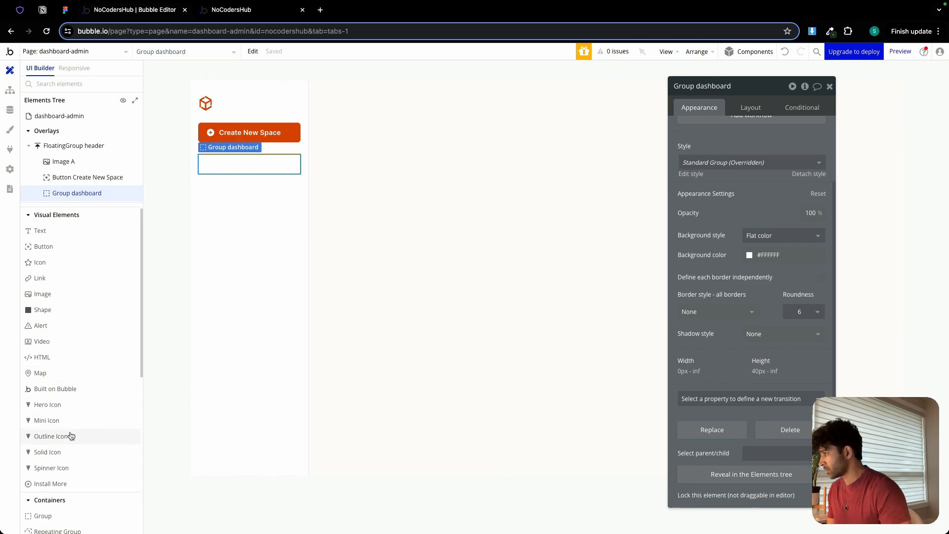
key("Escape")
double_click(208, 159)
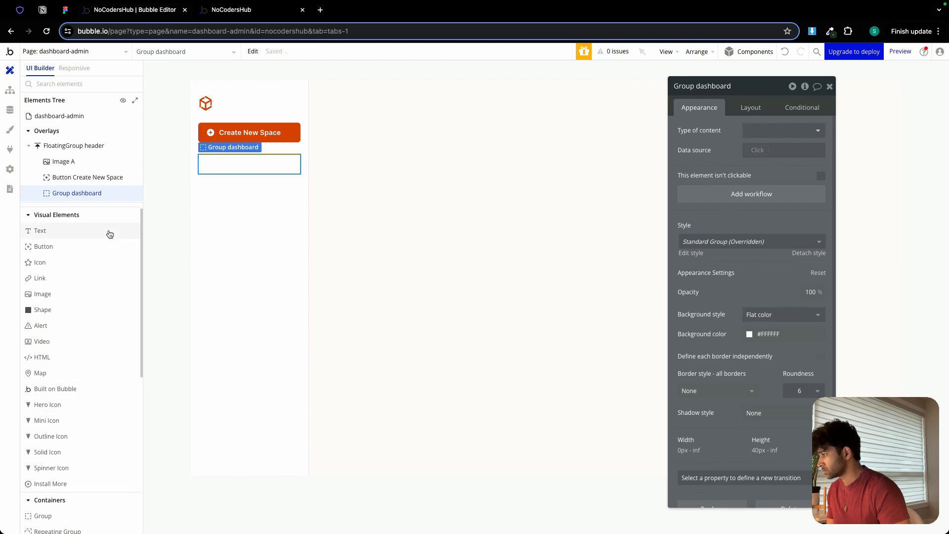
left_click(45, 436)
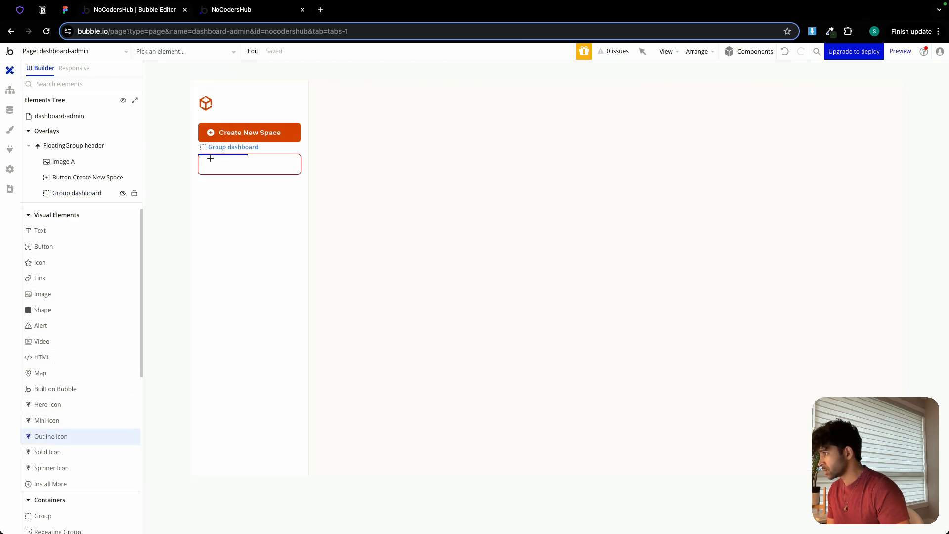
left_click_drag(203, 159, 210, 166)
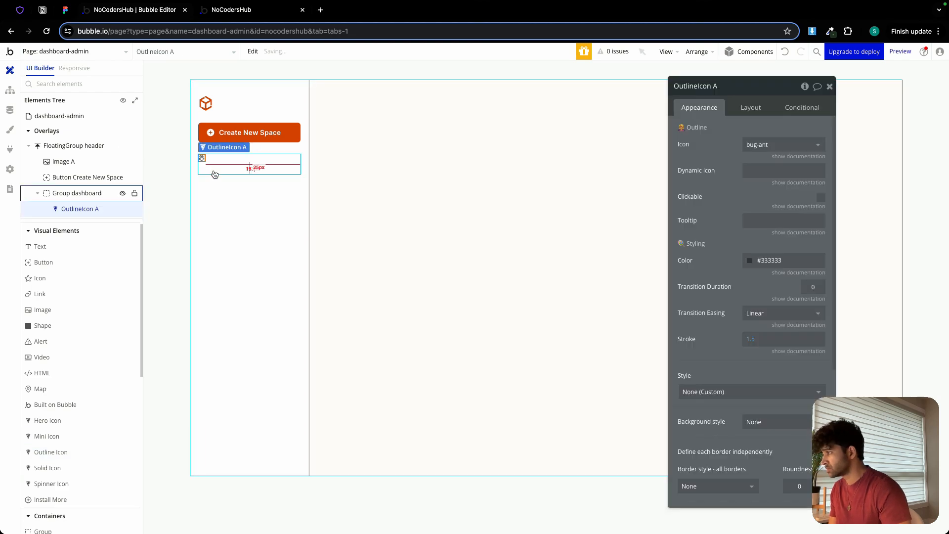
Set the outline icon's width and height to 18.
left_click(751, 107)
left_click(705, 239)
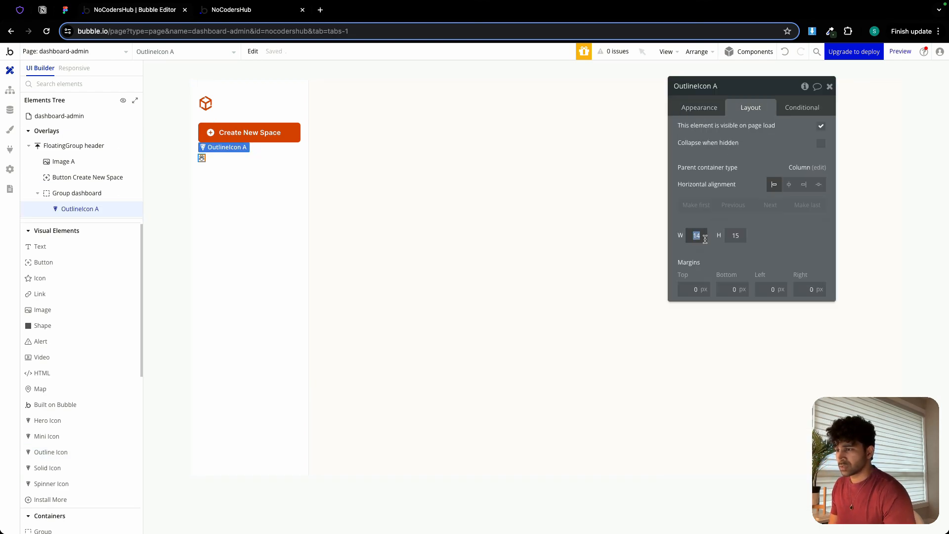
type("1")
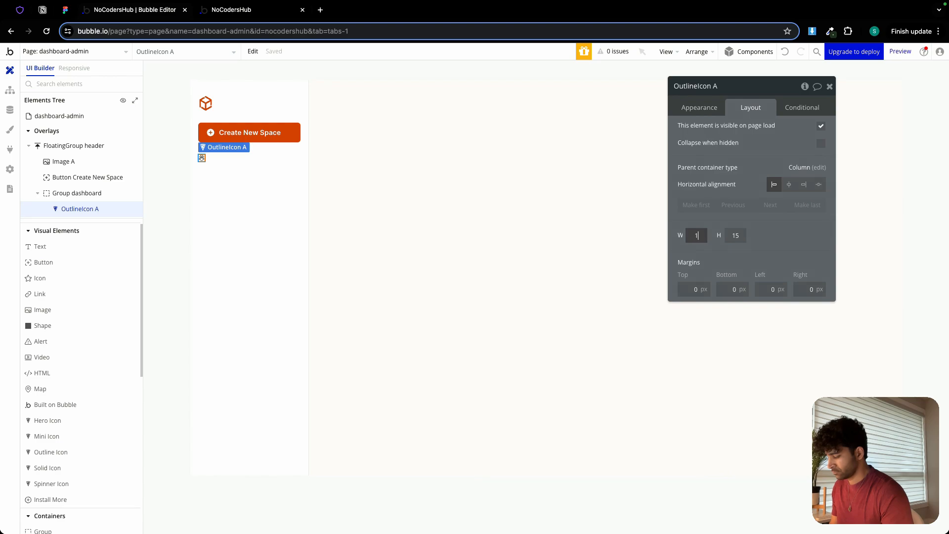
left_click(744, 237)
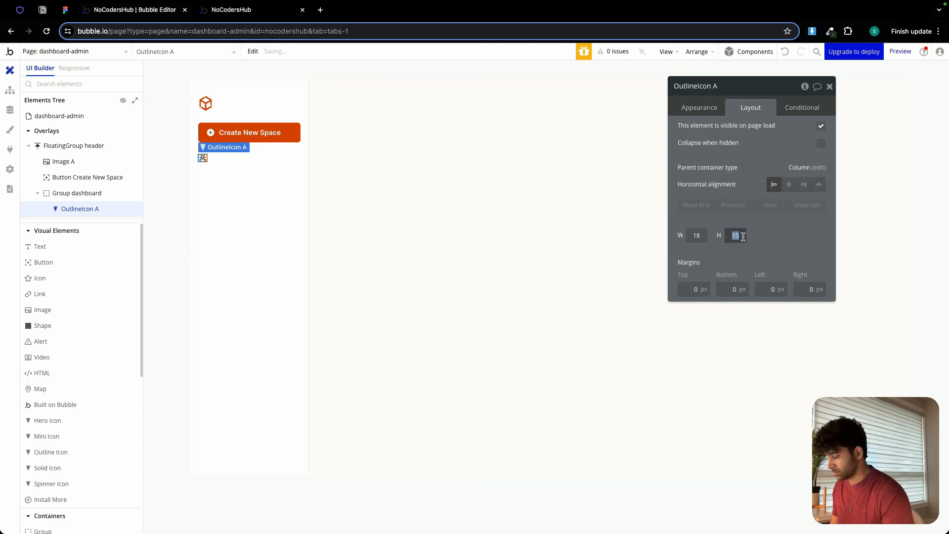
type("1")
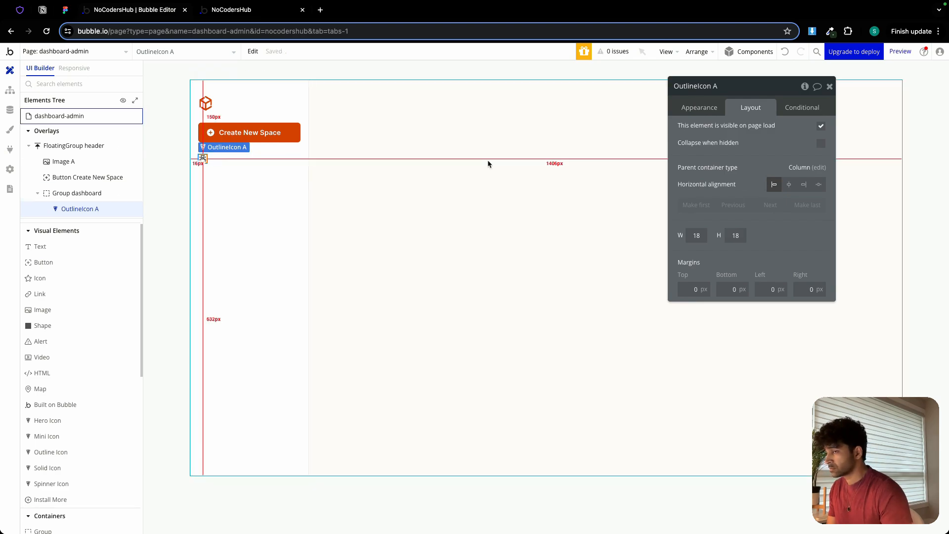
Set the dashboard group's container alignment to vertically centered and reselect the outline icon inside it.
left_click(206, 167)
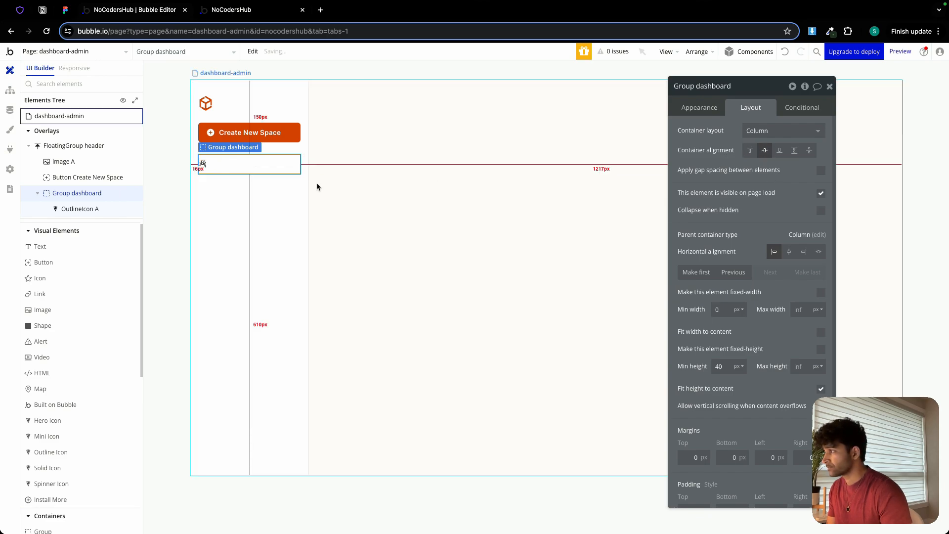
left_click(202, 163)
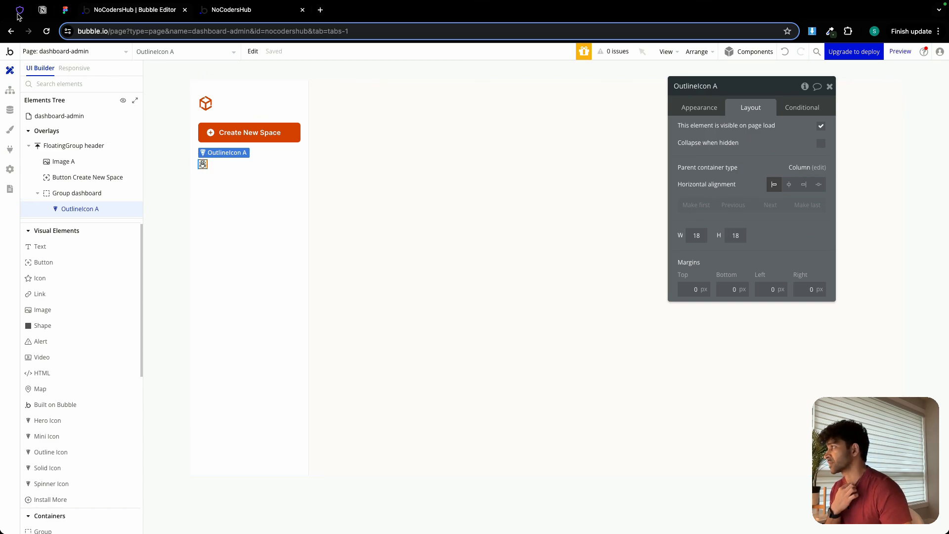
Switch to the Heroicons site, search the outline icons for "gra" and copy the chart-bar icon's name.
left_click(17, 15)
double_click(225, 254)
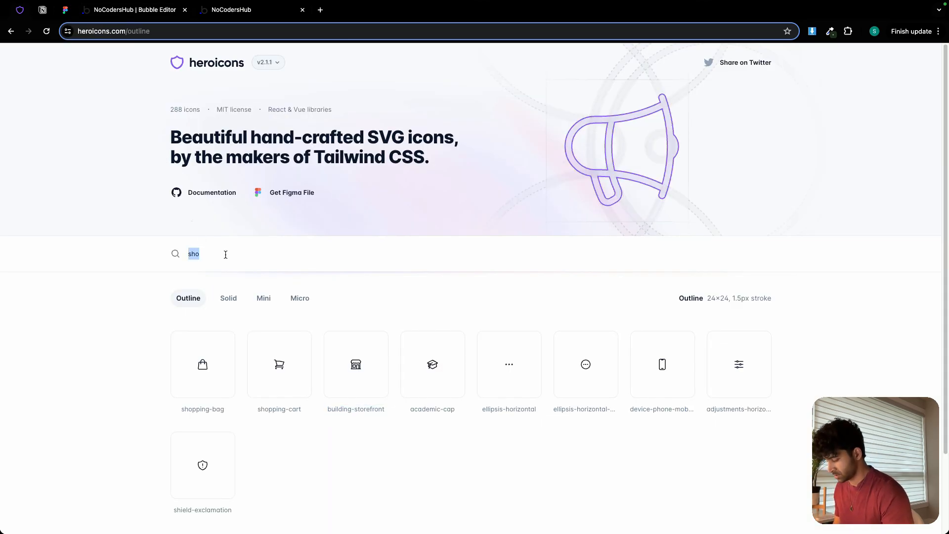
key("BackSpace")
type("gra")
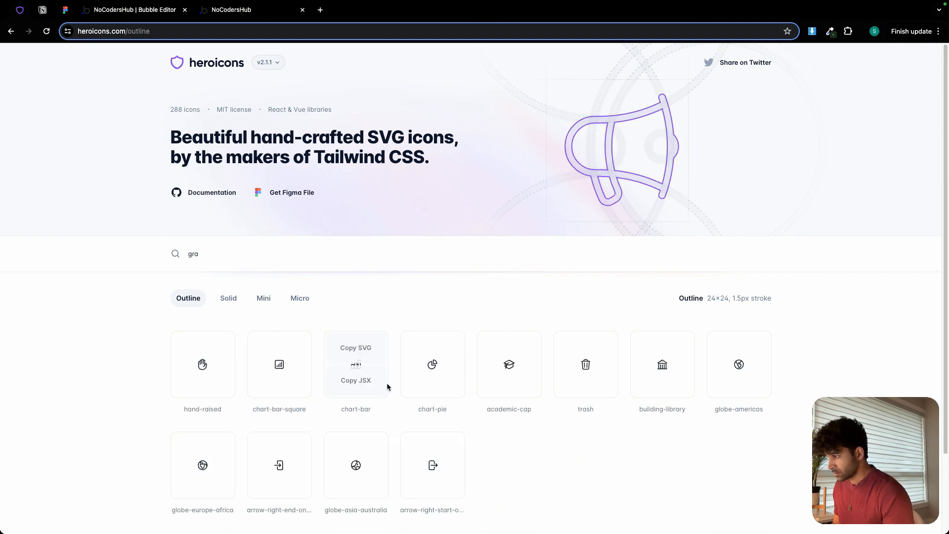
triple_click(366, 408)
key("ctrl+c")
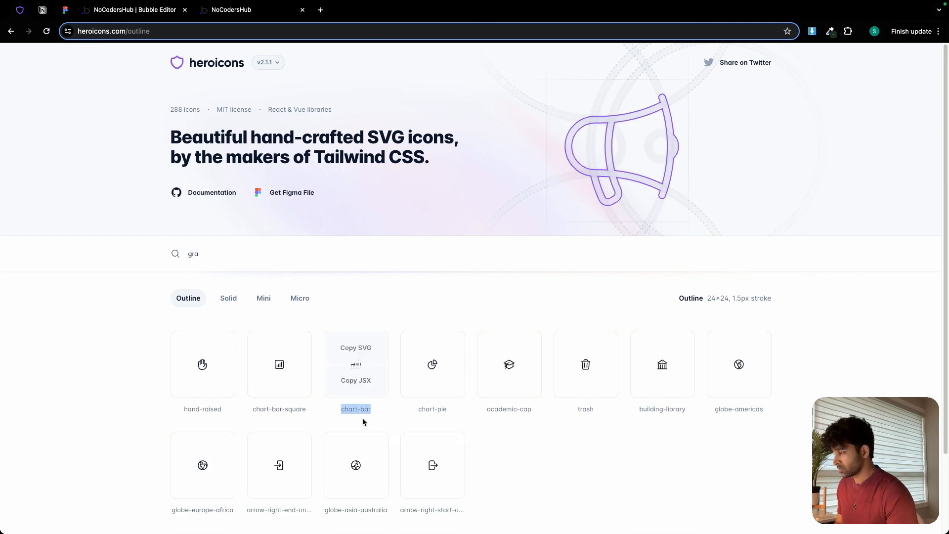
Switch back to the Bubble editor and set the outline icon in the dashboard group to chart-bar.
left_click(123, 10)
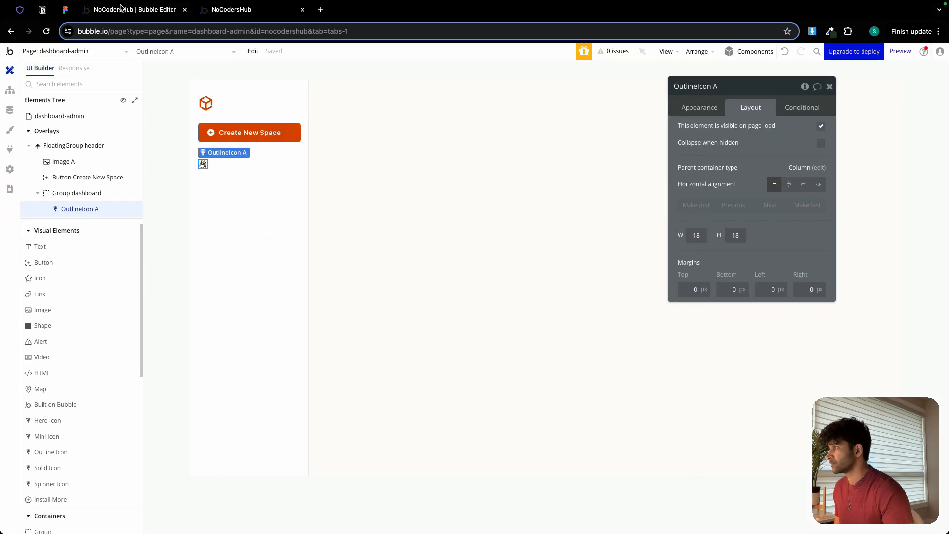
left_click(708, 109)
left_click(781, 144)
key("ctrl+v")
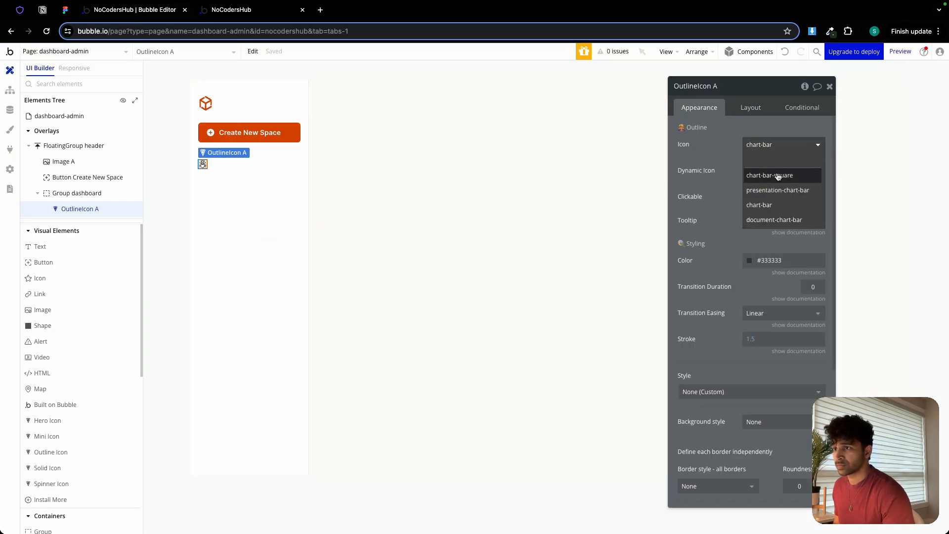
left_click(781, 205)
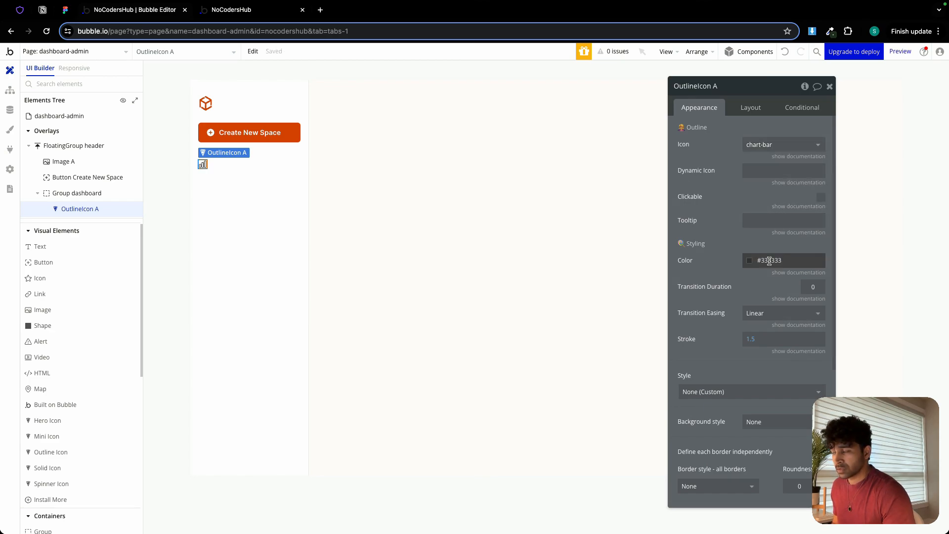
Check the Dashboard item in the Figma design and set the outline icon's color to the Text color variable in Bubble.
left_click(61, 11)
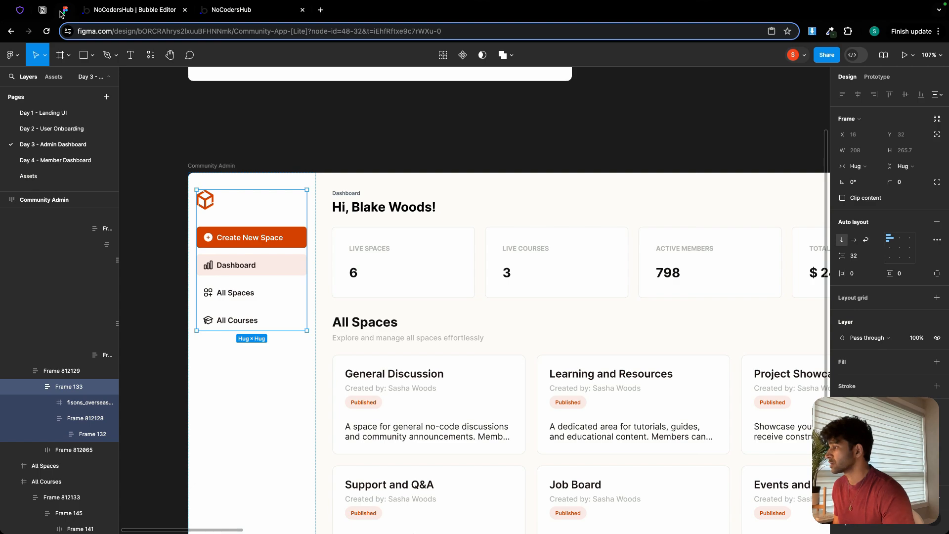
left_click(140, 10)
left_click(793, 259)
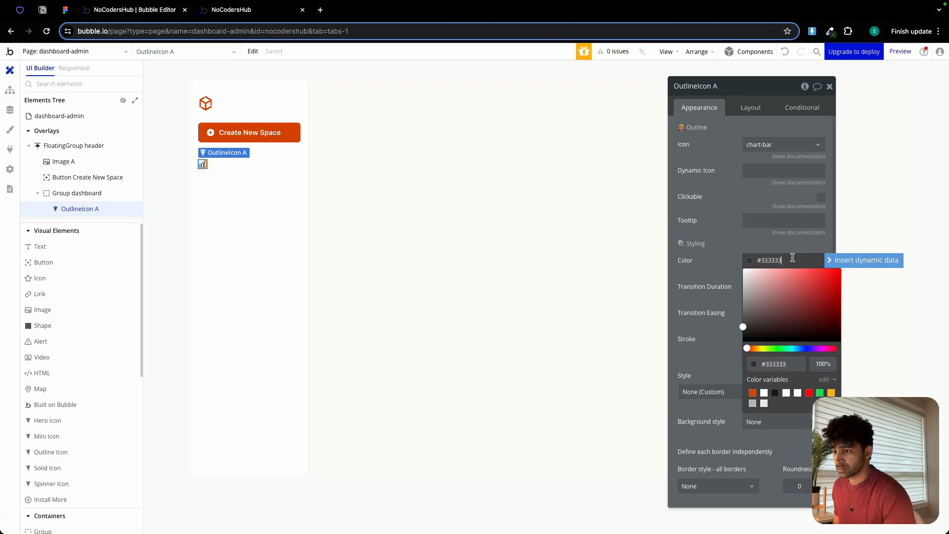
left_click(773, 394)
left_click(721, 262)
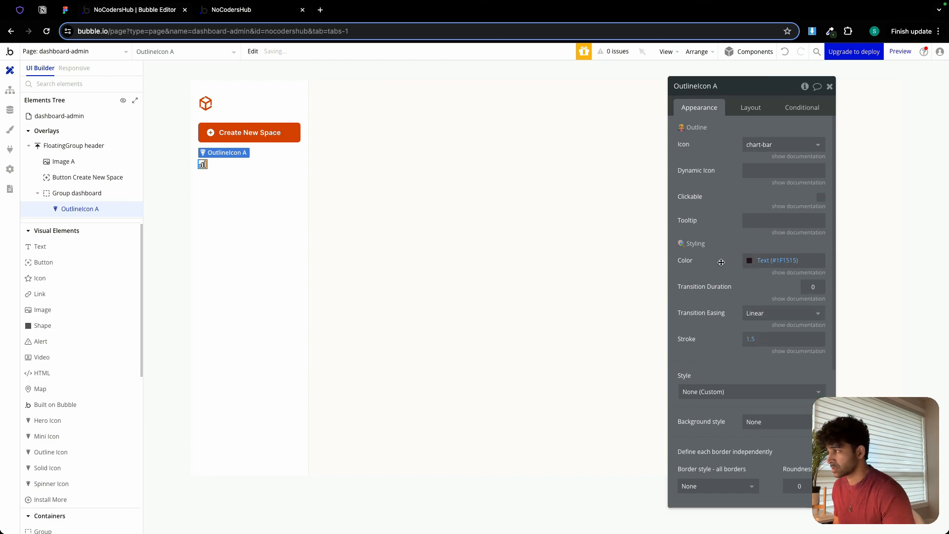
left_click(745, 108)
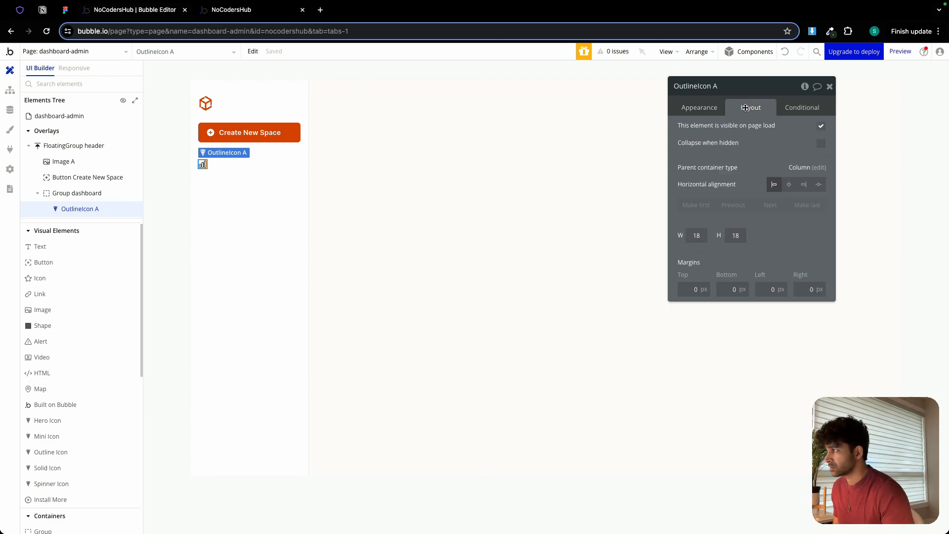
Add a text element reading "Dashboard" inside the dashboard group and set its font weight to 500.
left_click(50, 247)
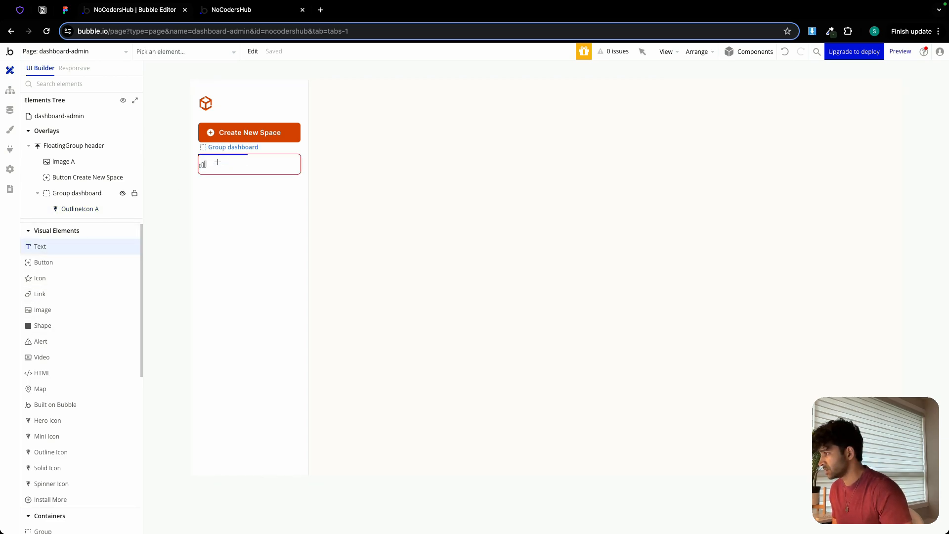
left_click_drag(218, 161, 272, 170)
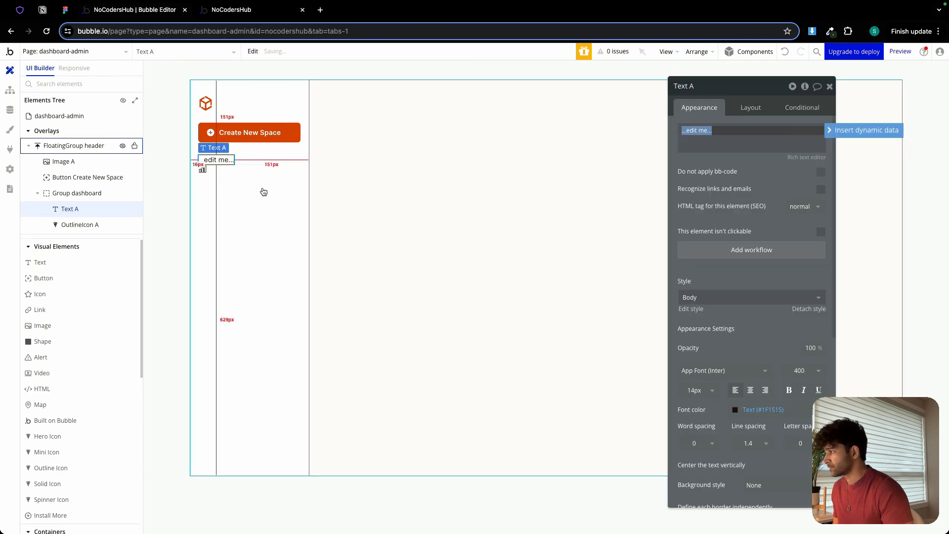
type("Dashb")
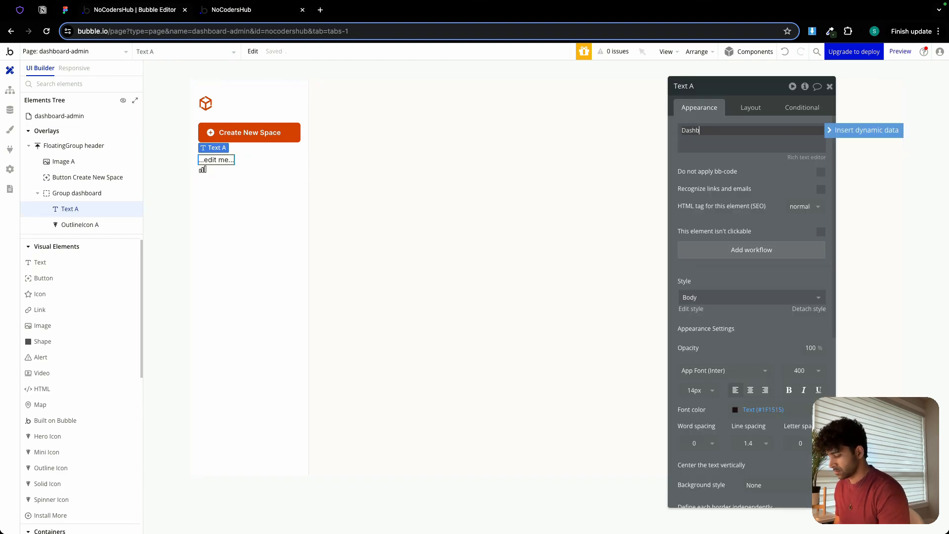
type("oard")
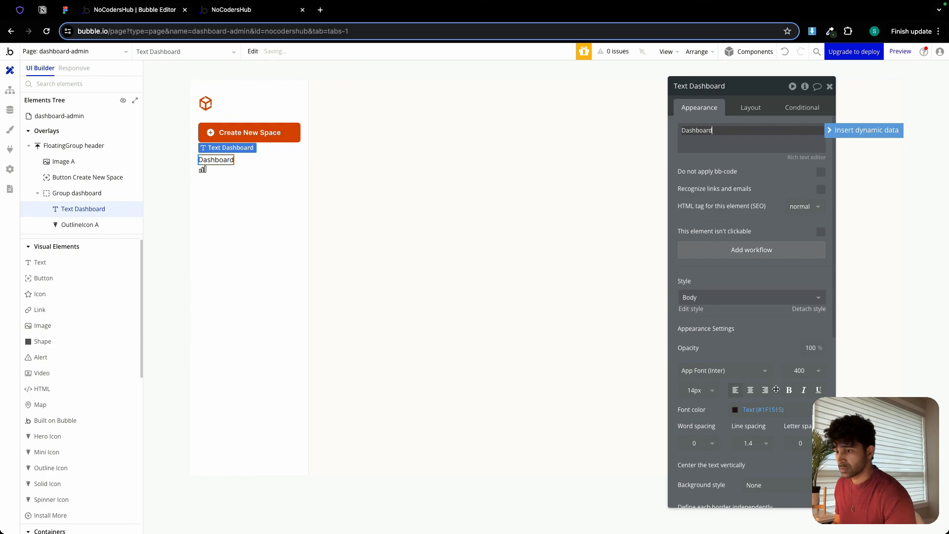
left_click(800, 370)
left_click(779, 456)
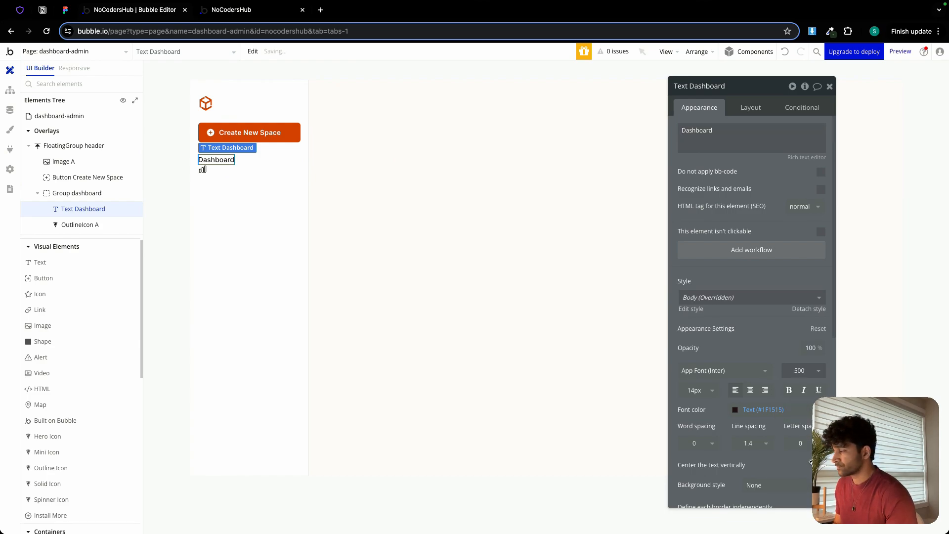
Change the dashboard group's container layout to Row and apply gap spacing with a column gap of 6 px.
left_click(284, 168)
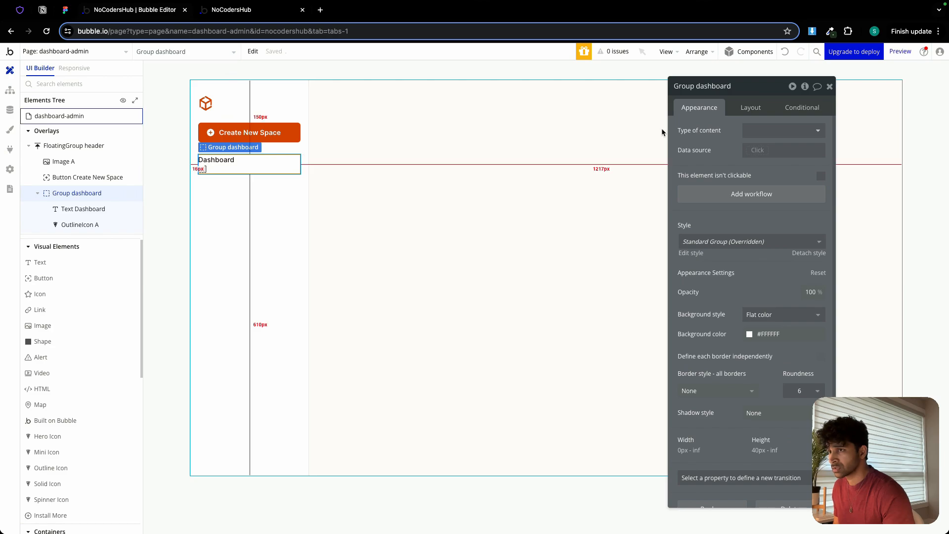
left_click(744, 109)
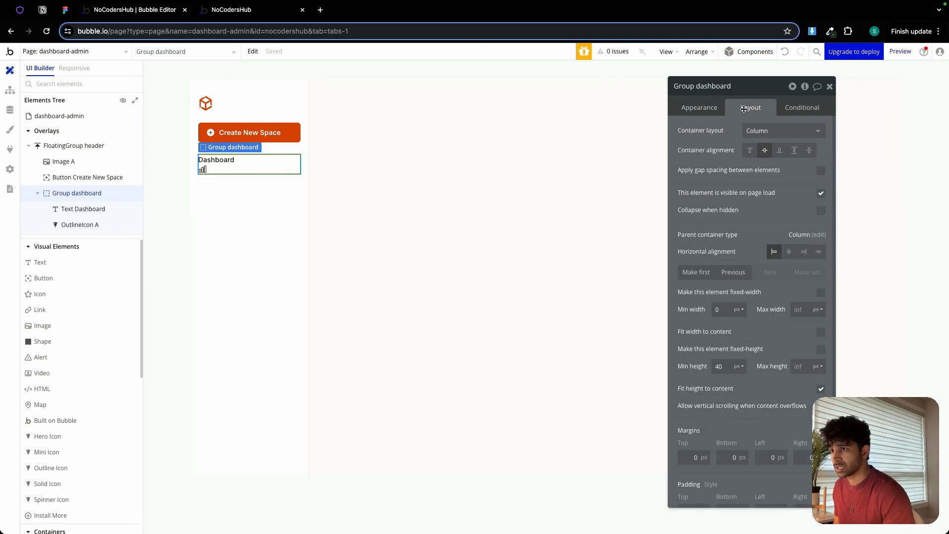
left_click(769, 131)
left_click(781, 192)
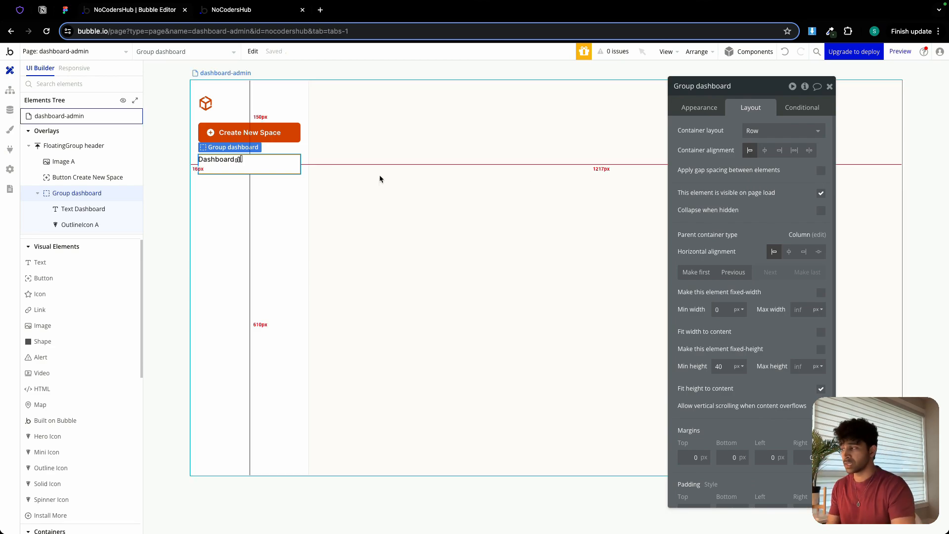
left_click(820, 170)
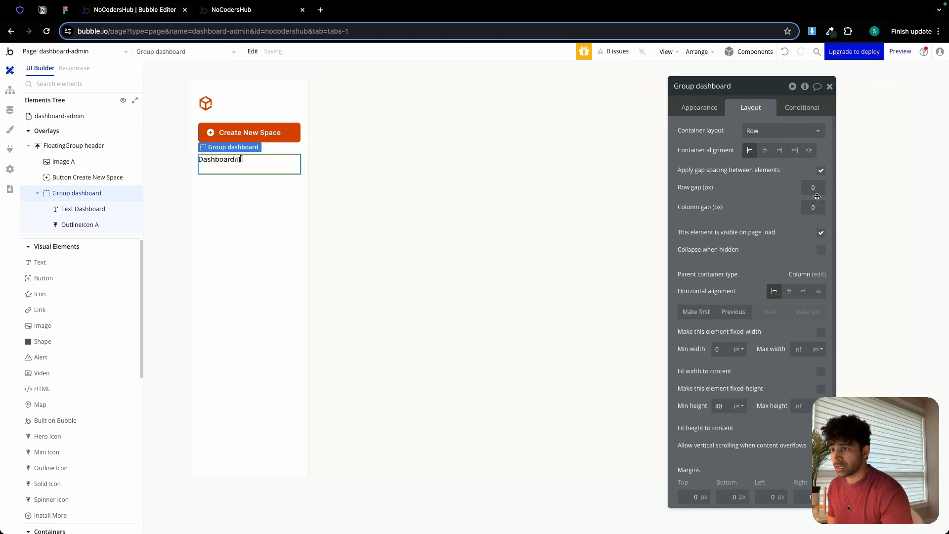
left_click(813, 207)
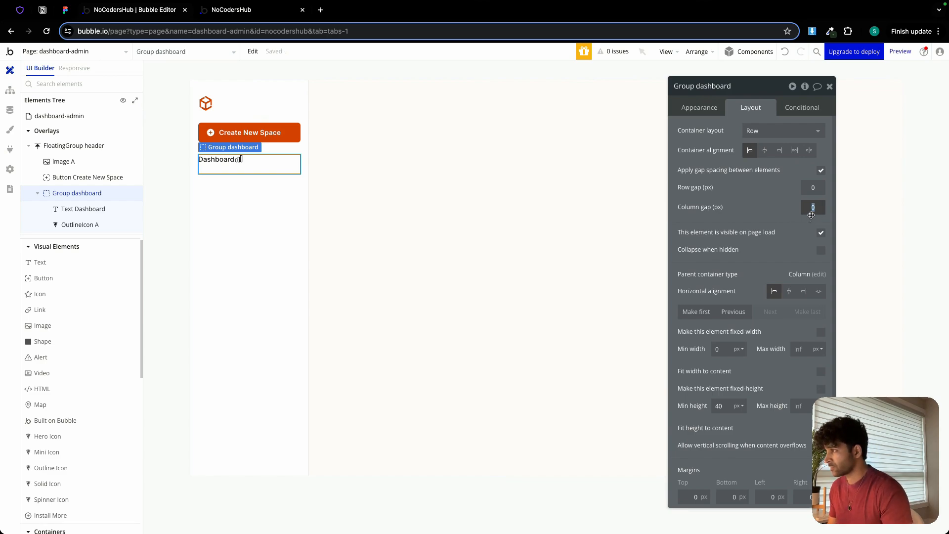
type("6")
Make the outline icon the first element in the dashboard row and center it vertically.
left_click(242, 158)
left_click(696, 205)
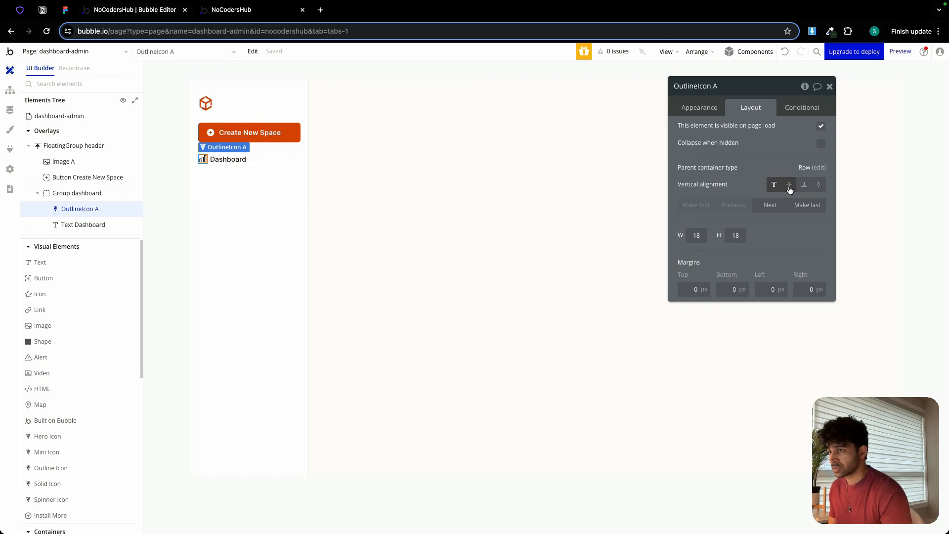
Center the Dashboard text vertically in its row and turn off fitting its width to content.
left_click(235, 161)
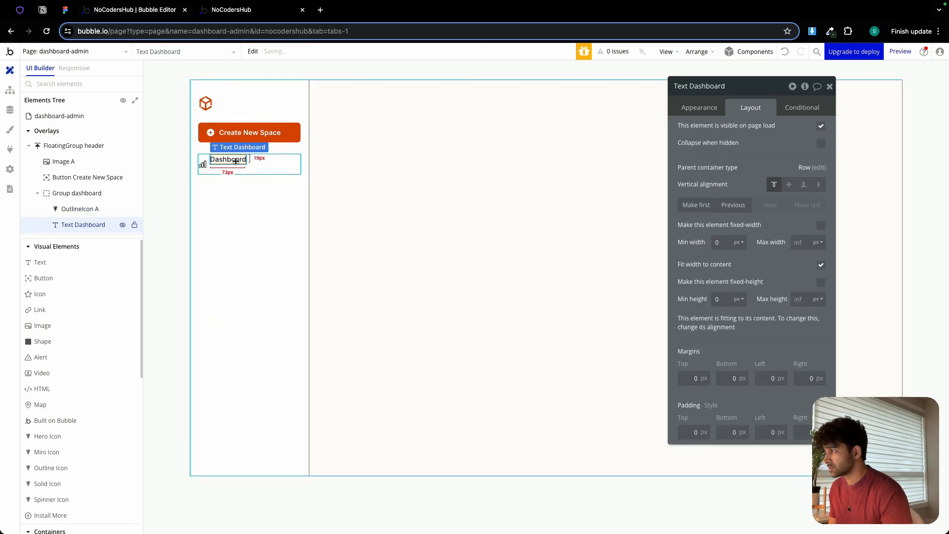
left_click(789, 184)
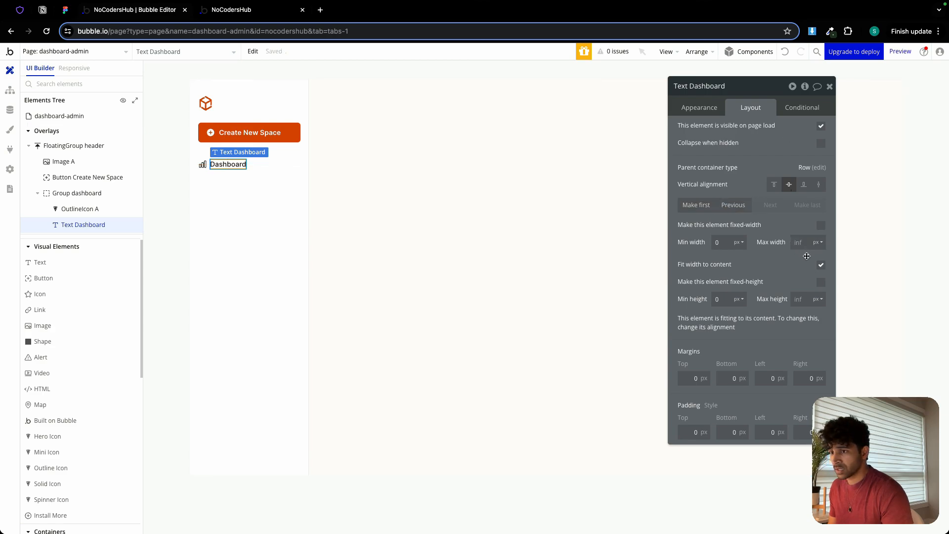
left_click(821, 265)
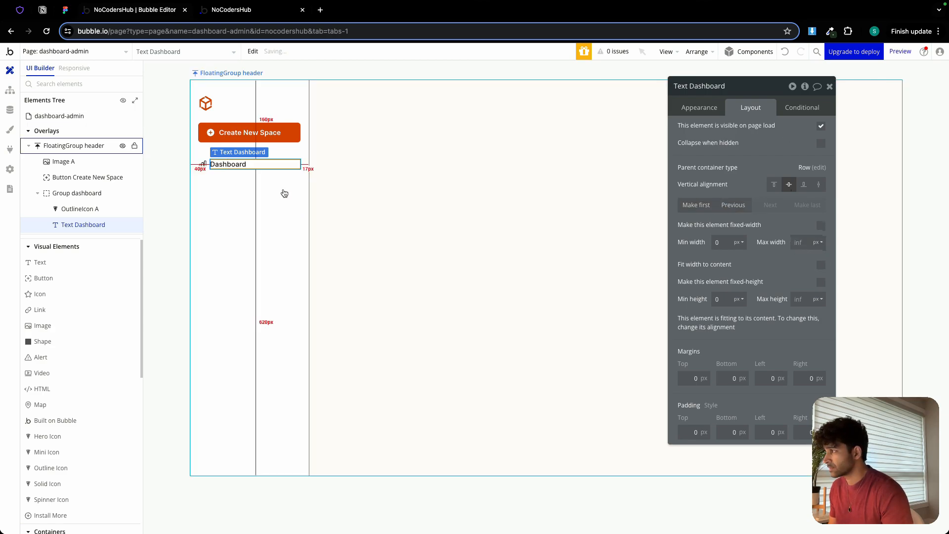
Check the Create New Space button's padding and set the dashboard group's left and right padding to 16 px.
left_click(271, 170)
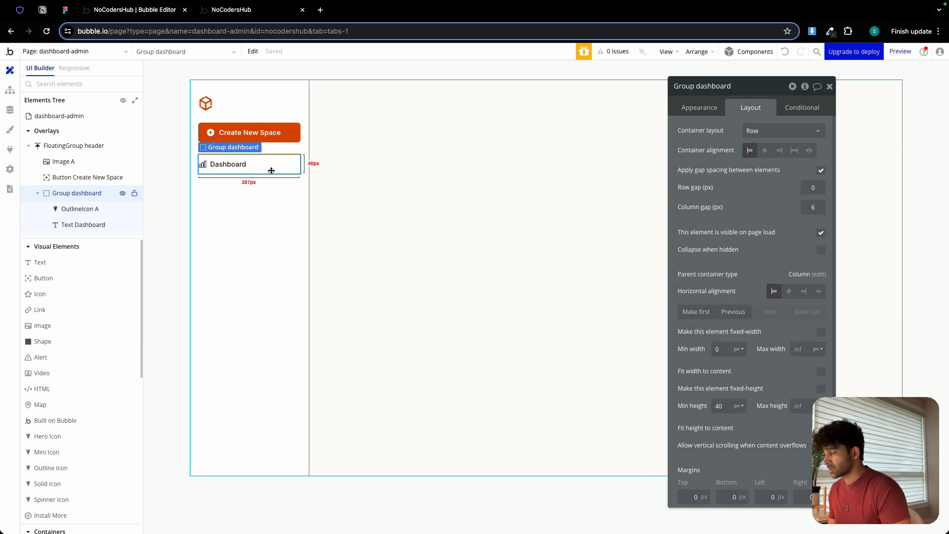
left_click(274, 136)
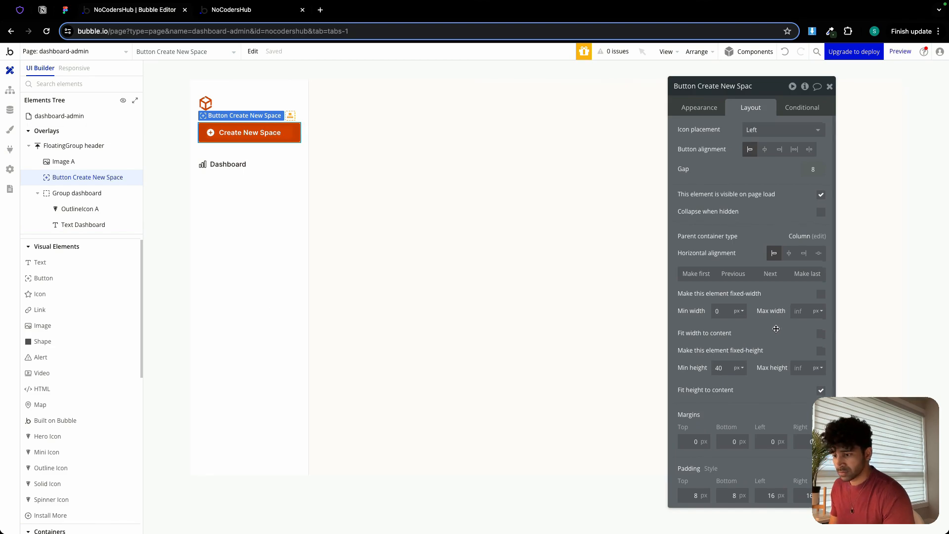
left_click(256, 170)
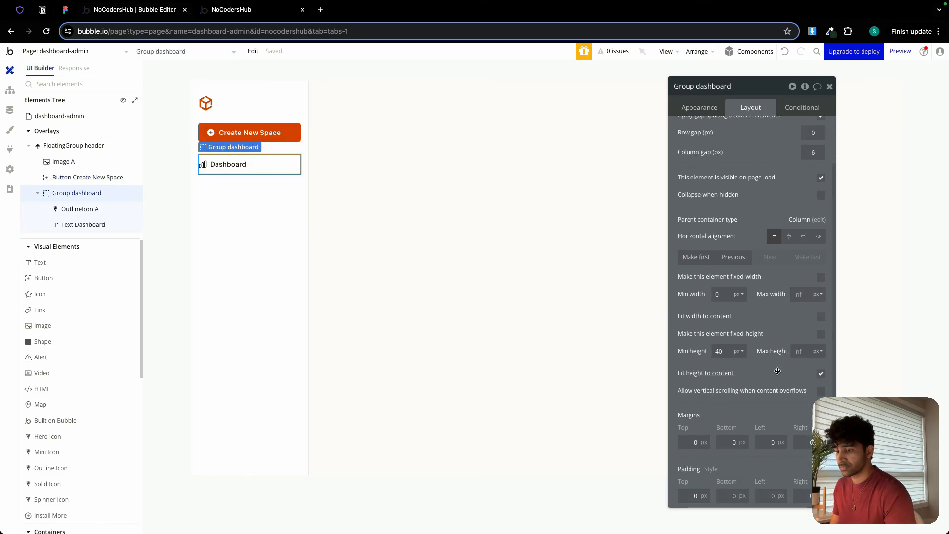
type("16")
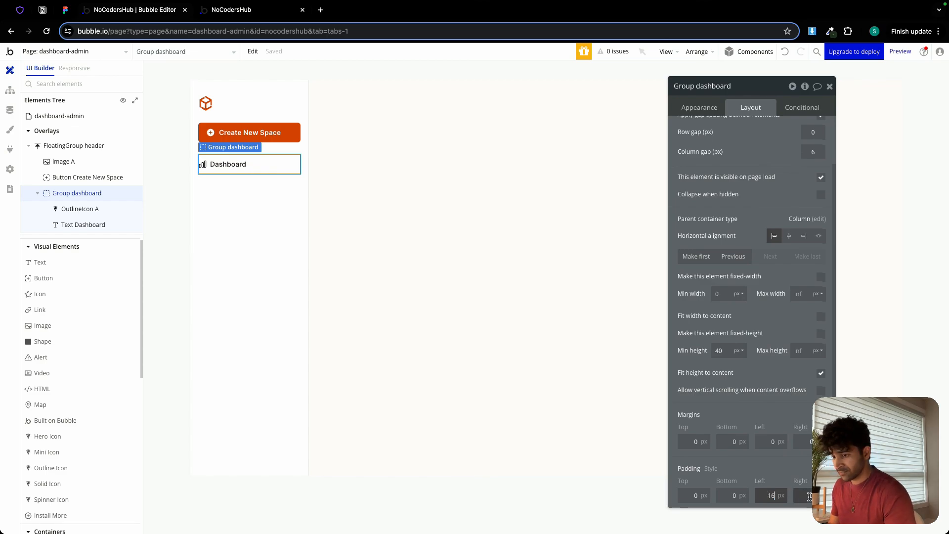
left_click(809, 496)
type("16")
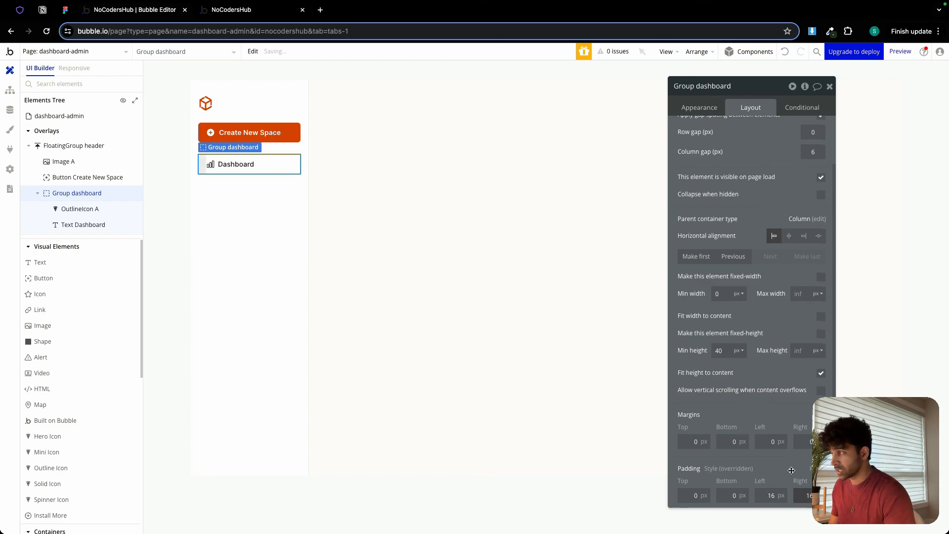
Copy the dashboard group and paste two duplicates of it into the floating sidebar group.
left_click(267, 206)
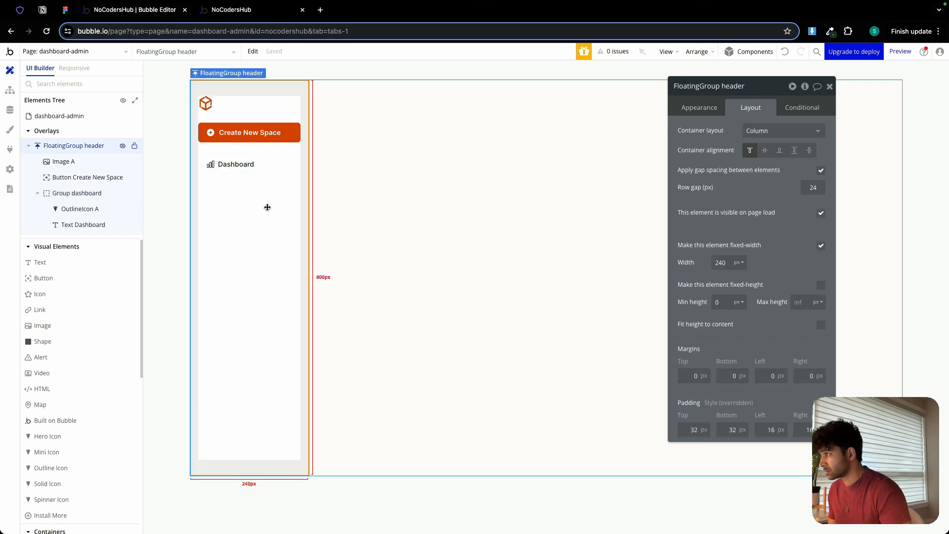
left_click(263, 172)
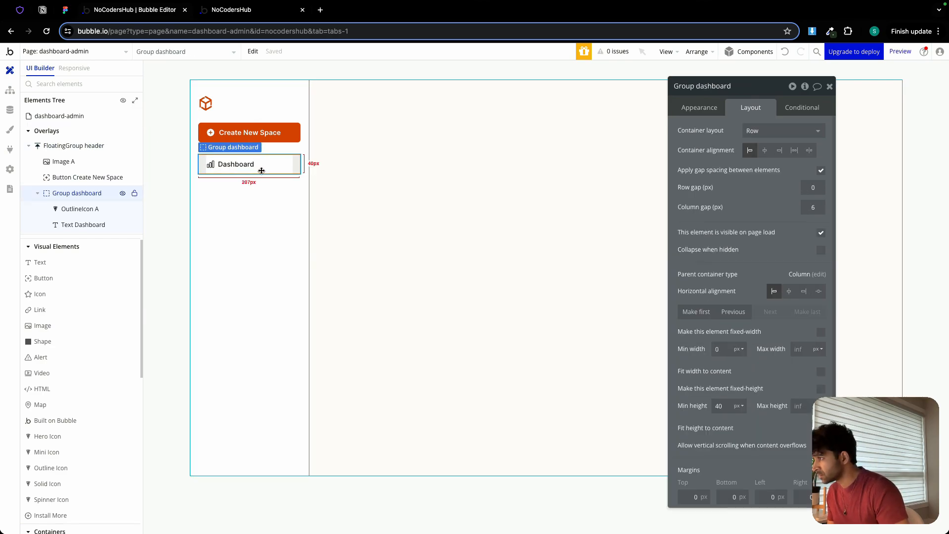
left_click(251, 189)
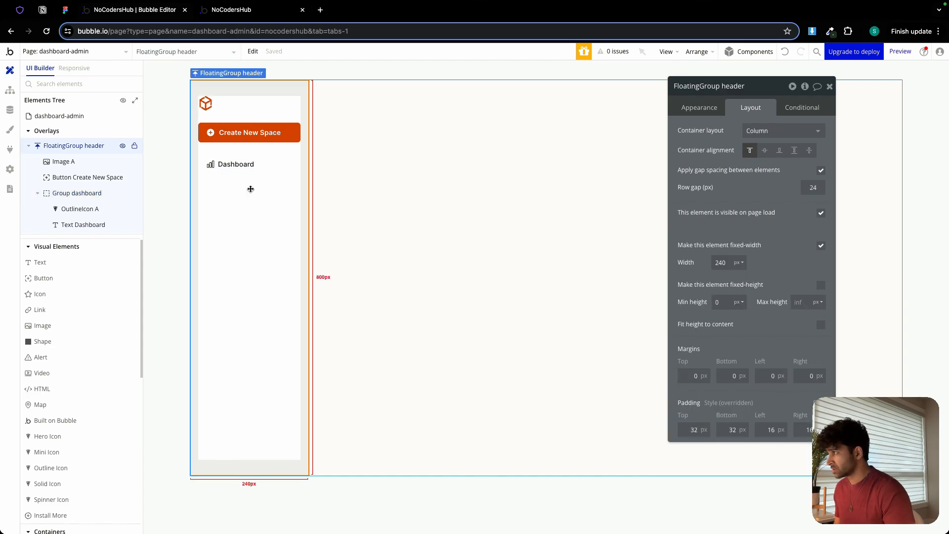
key("ctrl+v")
left_click(244, 217)
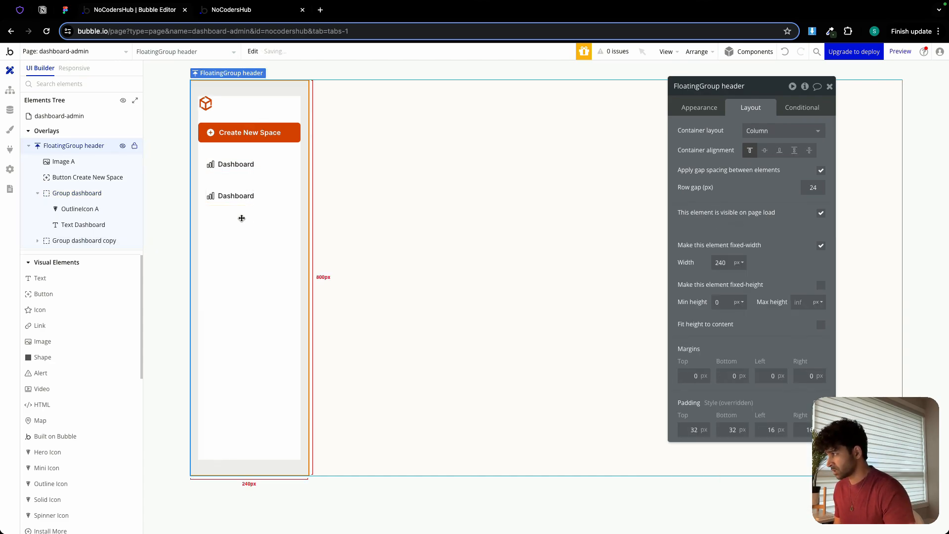
key("ctrl+v")
left_click_drag(251, 227, 252, 196)
left_click(253, 184)
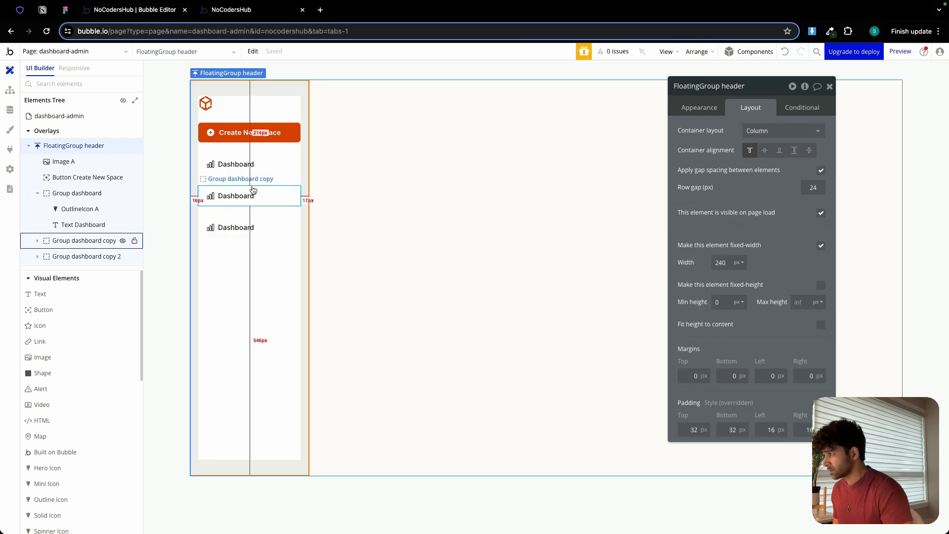
Rename the first duplicated dashboard group to "Group space nav" and the original group to "Group dashboard nav".
left_click(254, 189)
double_click(717, 88)
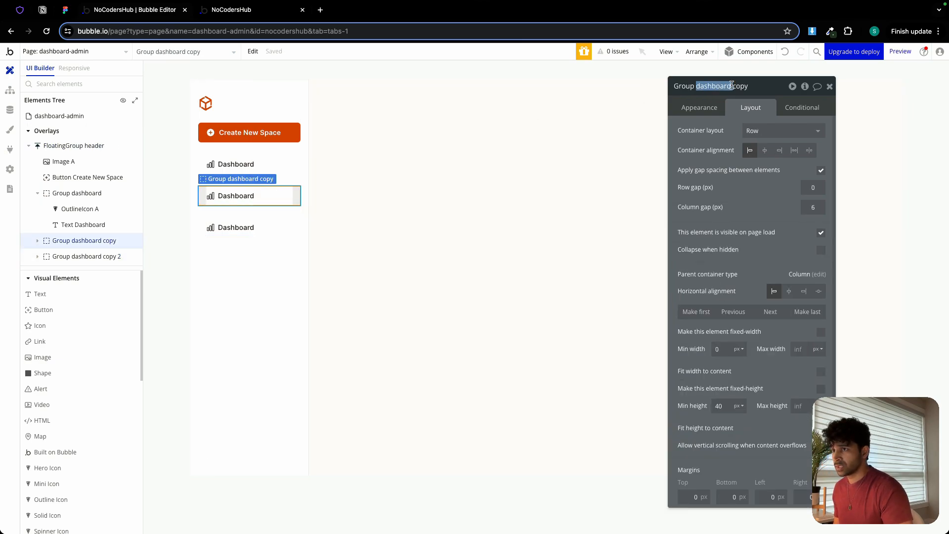
left_click_drag(718, 86, 734, 86)
type("space nav")
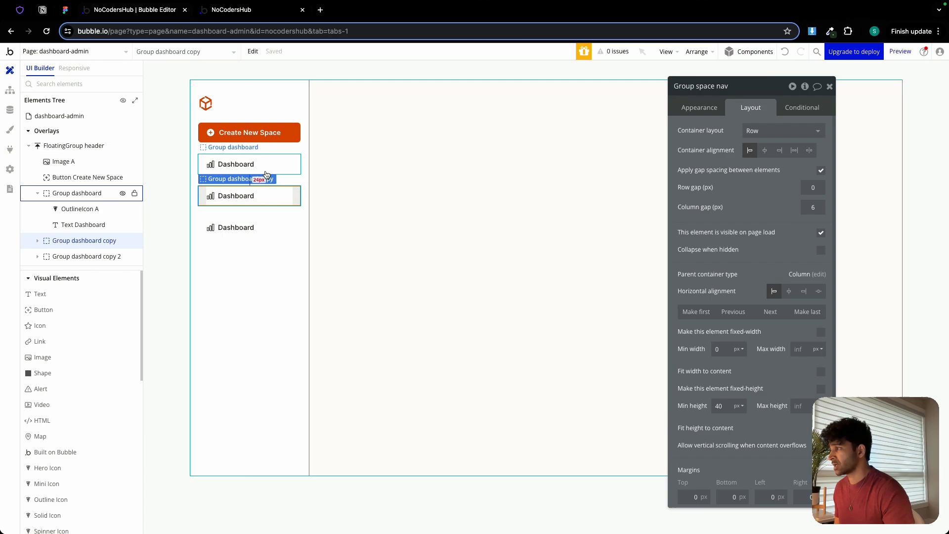
left_click(114, 193)
left_click(750, 87)
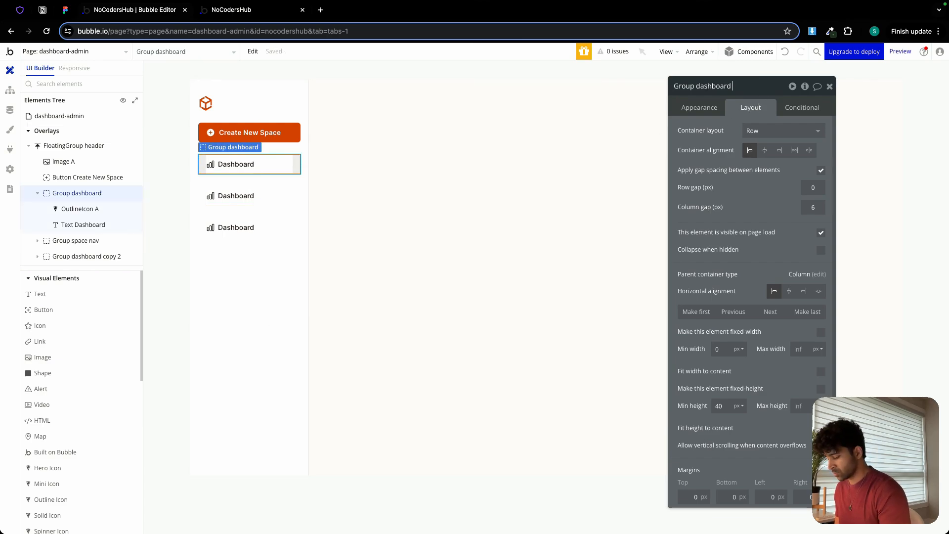
Rename the second duplicated dashboard group to "Group course nav".
left_click(267, 228)
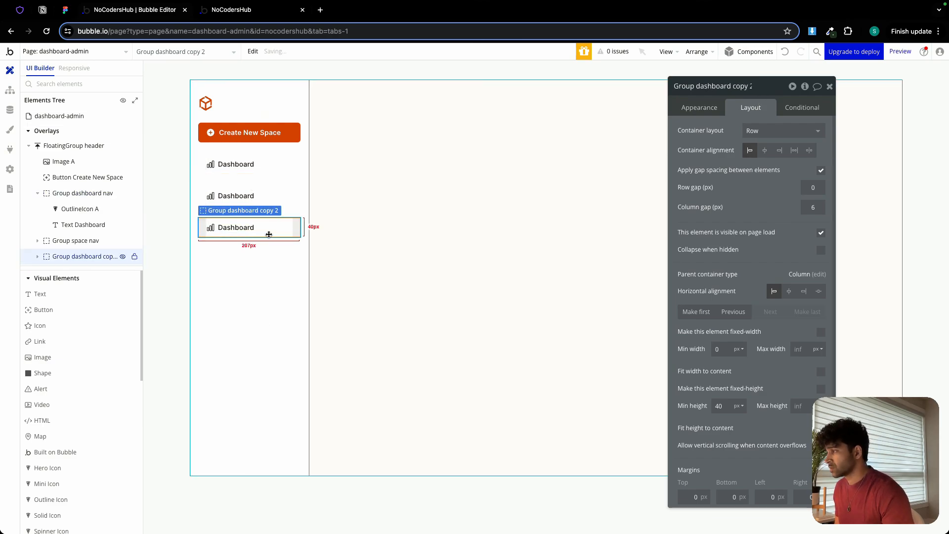
double_click(718, 88)
left_click_drag(728, 86, 762, 88)
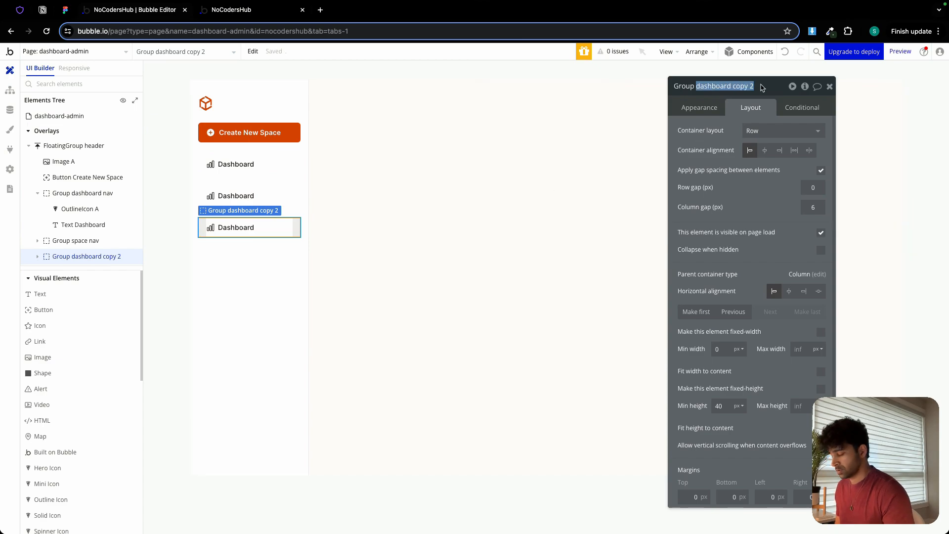
type("course na")
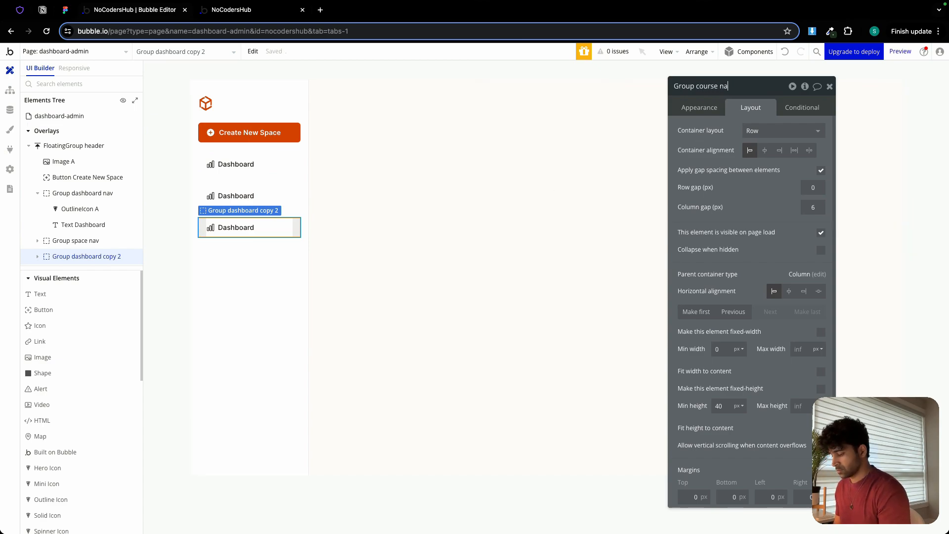
type("v")
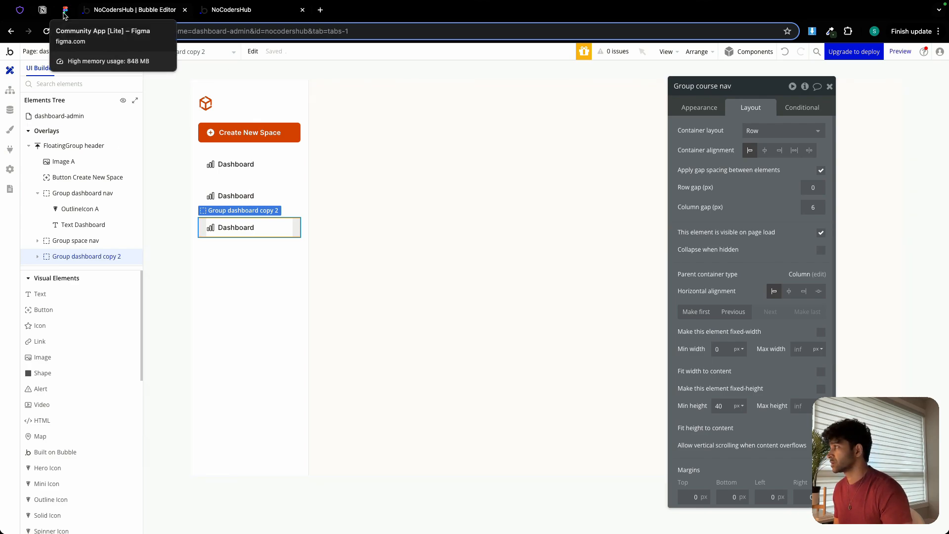
Check the sidebar labels in the Figma design and change the space nav row's text to "All Spaces" in Bubble.
left_click(65, 10)
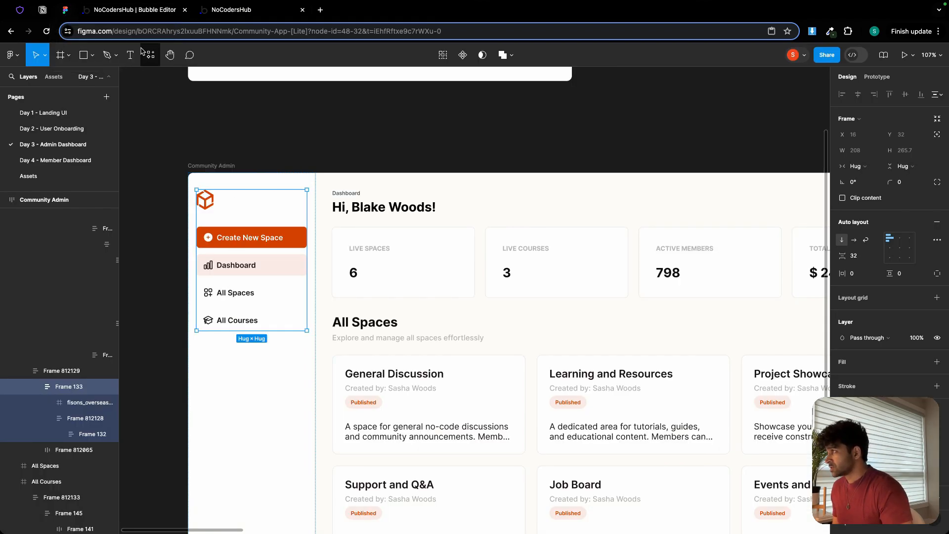
left_click(135, 10)
left_click(266, 197)
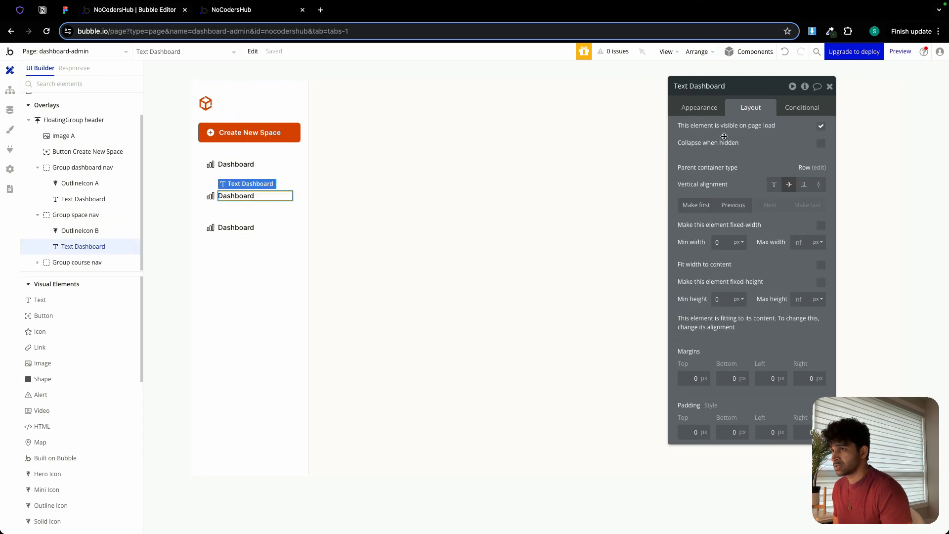
left_click(699, 107)
type("All")
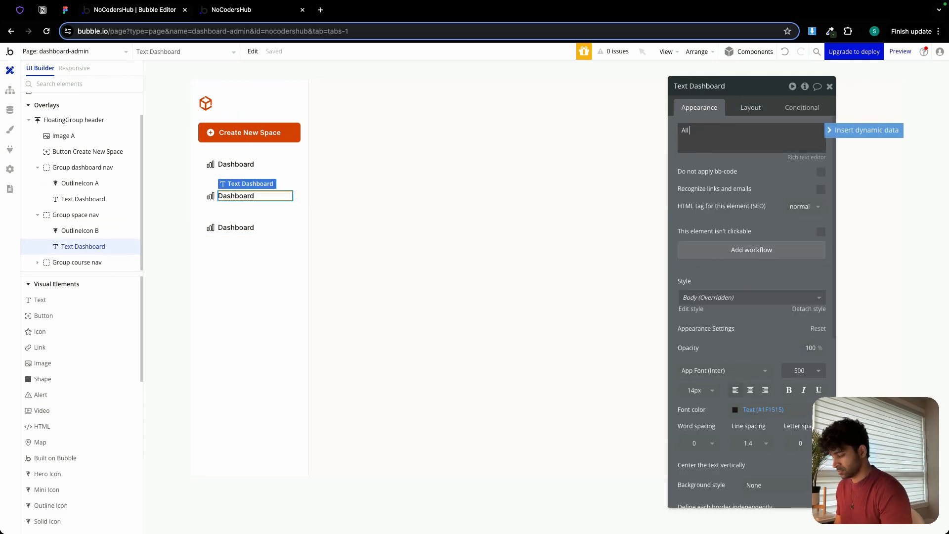
type(" Spaces")
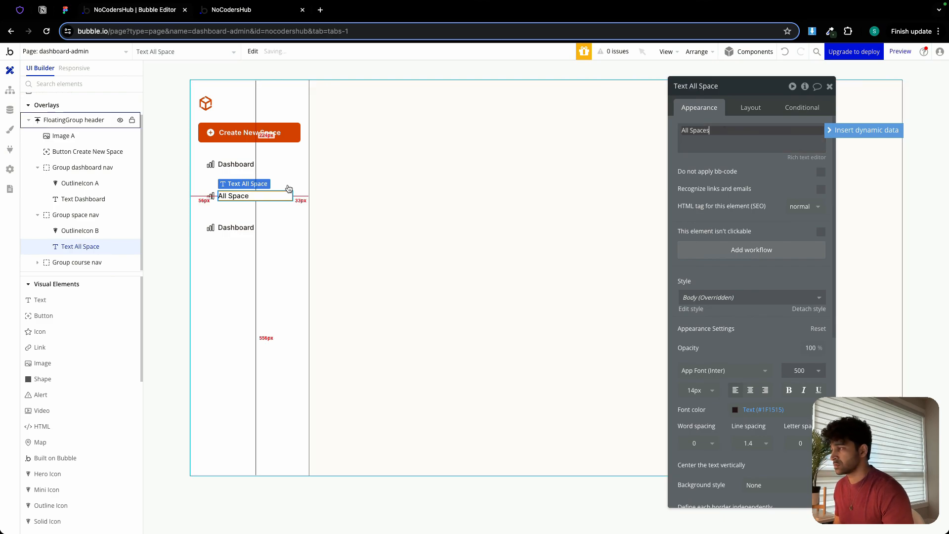
Select the All Spaces row's icon, search Heroicons for "sqa" and copy the icon name squares-plus.
left_click(211, 196)
left_click(18, 10)
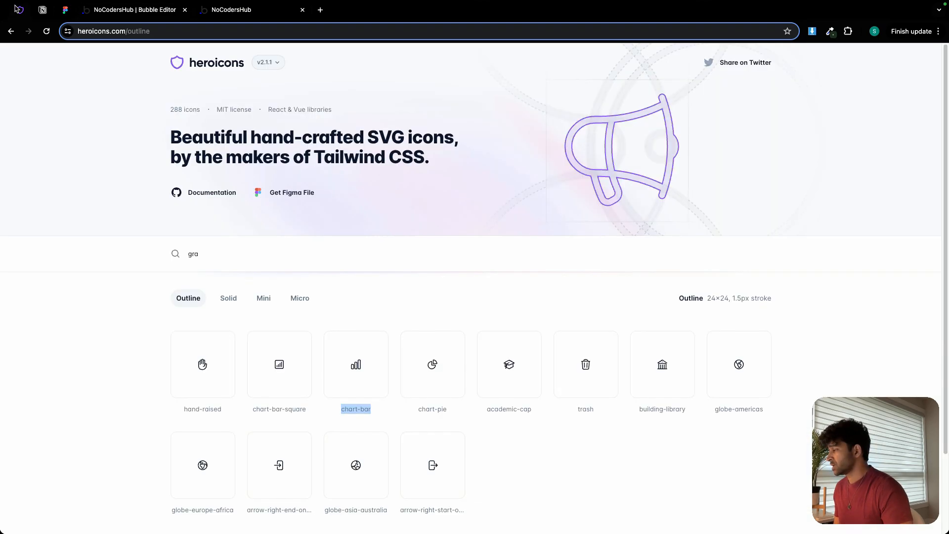
double_click(250, 248)
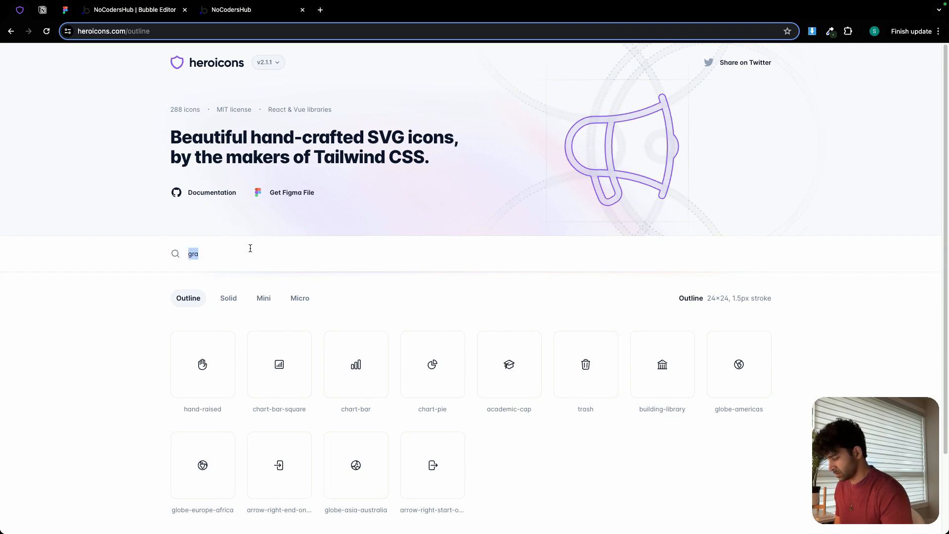
type("sqa")
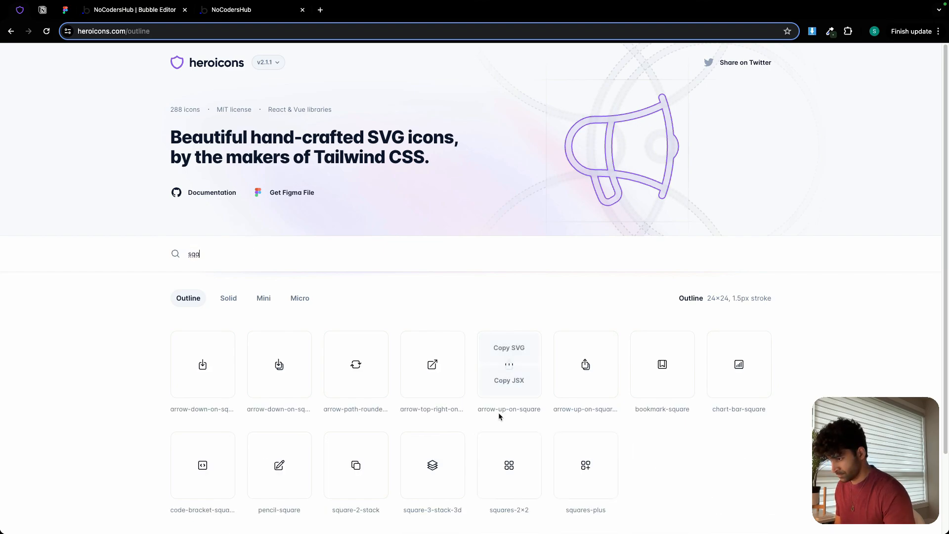
scroll(606, 485, "down", 1)
triple_click(589, 491)
key("ctrl+c")
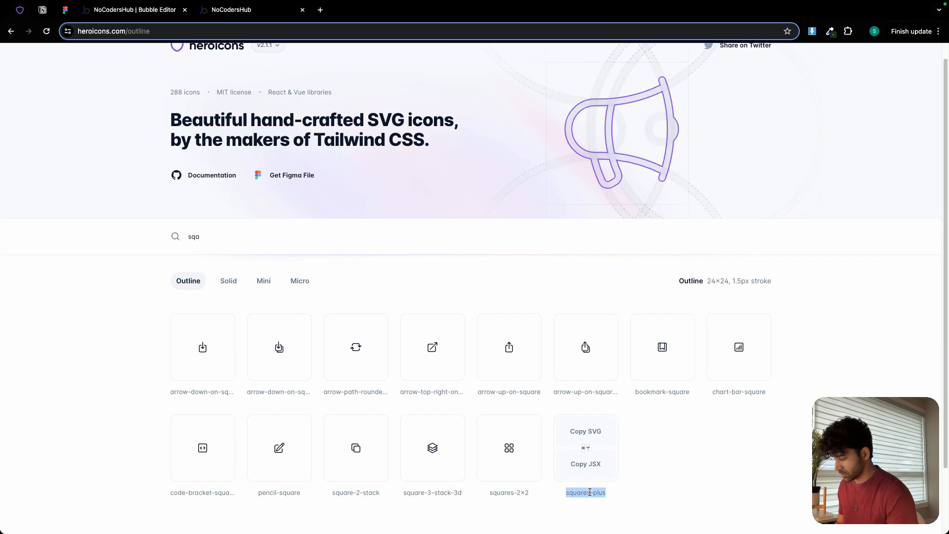
Back in Bubble, set the All Spaces row's outline icon to squares-plus.
left_click(141, 9)
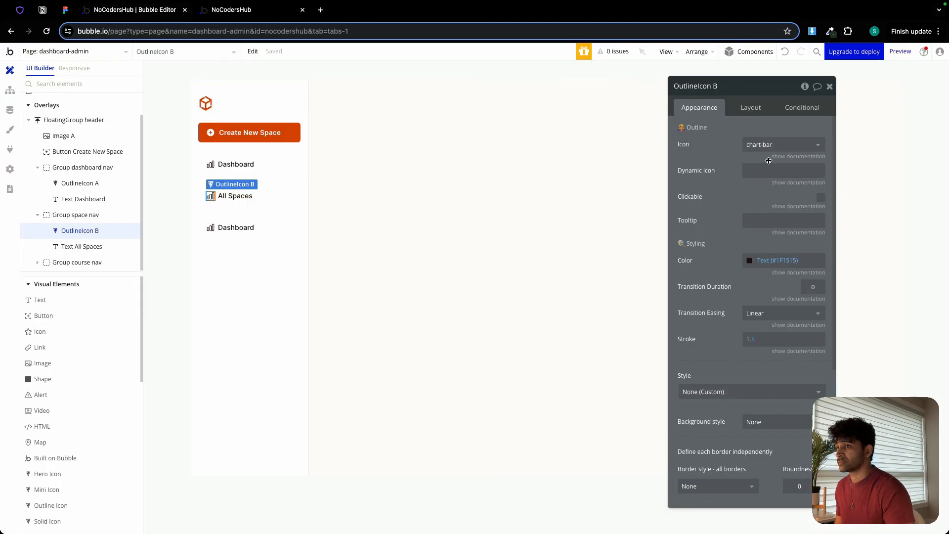
left_click(783, 144)
key("ctrl+v")
left_click(771, 175)
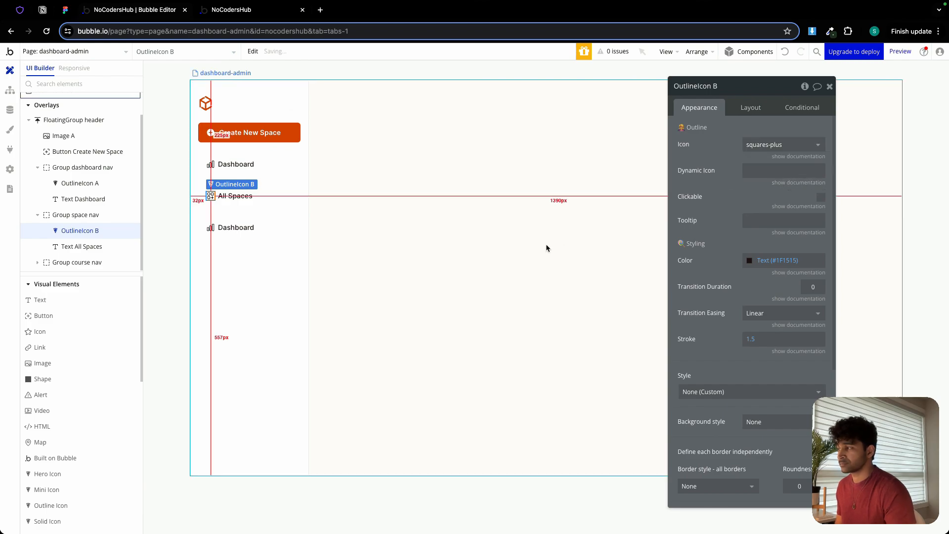
Change the course nav row's text to "All Courses" and compare the sidebar with the Figma design.
left_click(247, 219)
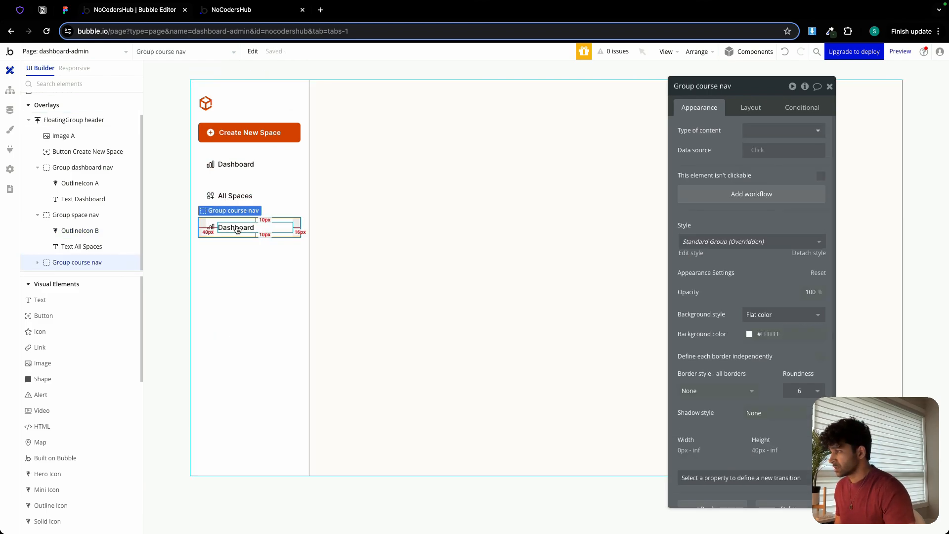
left_click(237, 228)
double_click(698, 130)
type("All Courses")
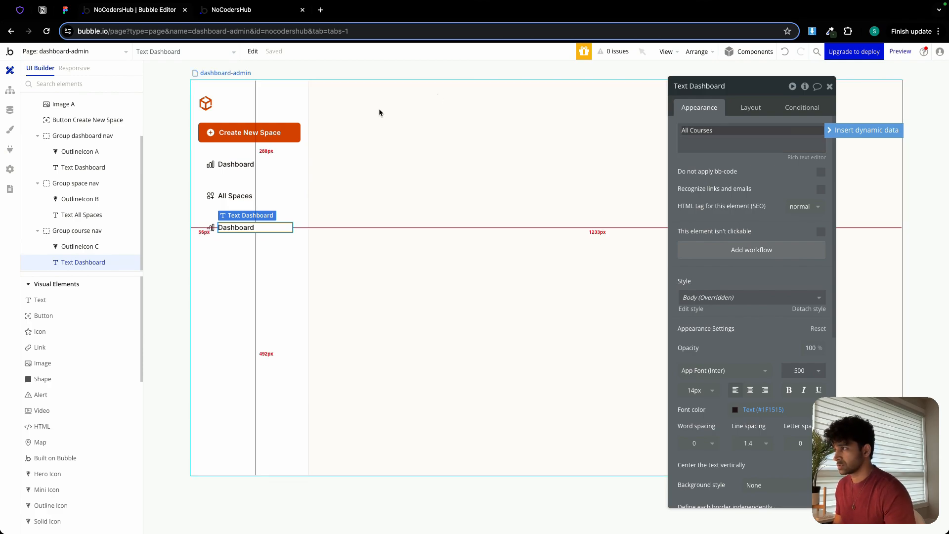
left_click(63, 11)
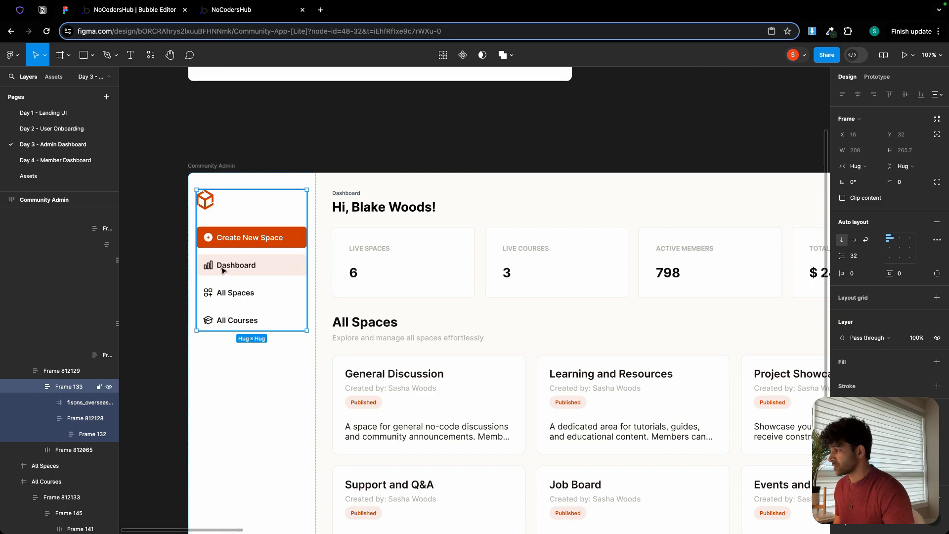
left_click(120, 15)
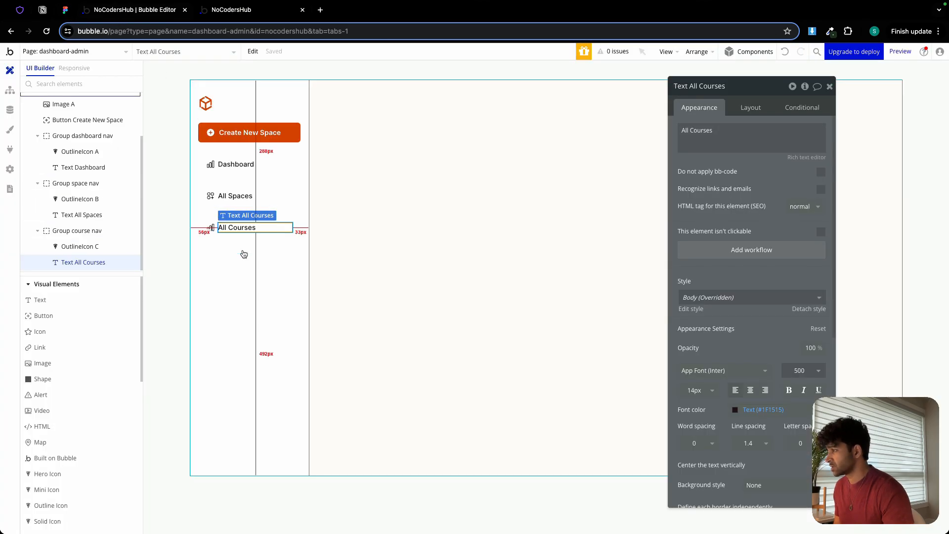
Select the All Courses row's icon, search Heroicons for "ed" and "cap", and copy the icon name academic-cap.
left_click(211, 227)
left_click(16, 10)
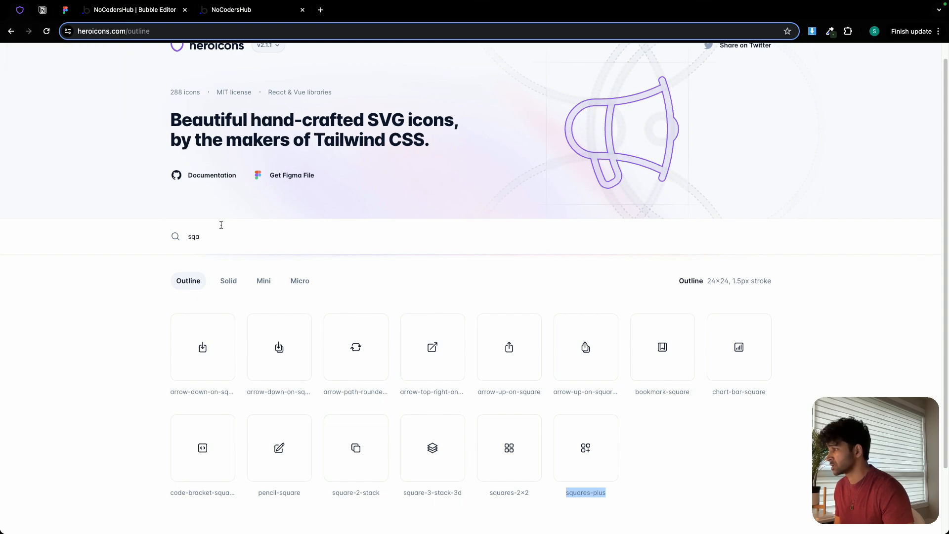
double_click(221, 234)
type("ed")
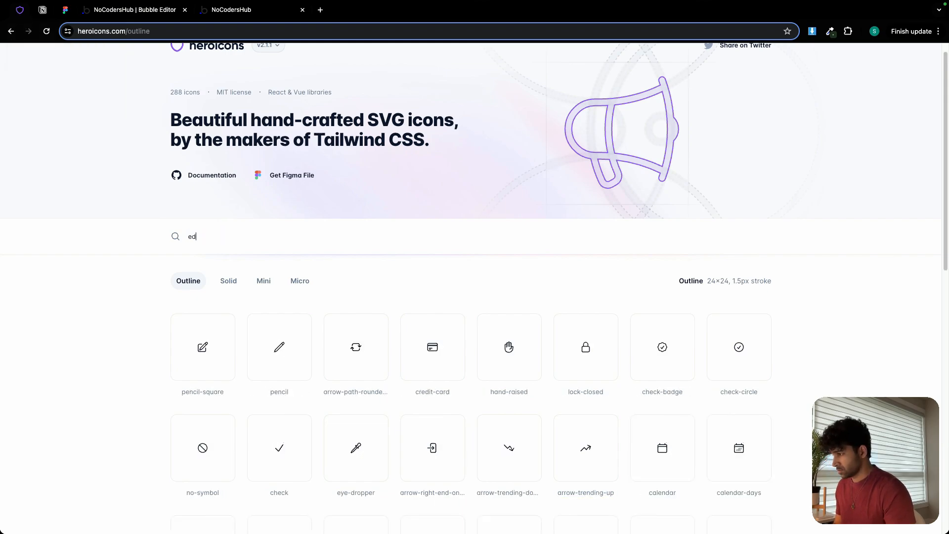
scroll(548, 295, "down", 5)
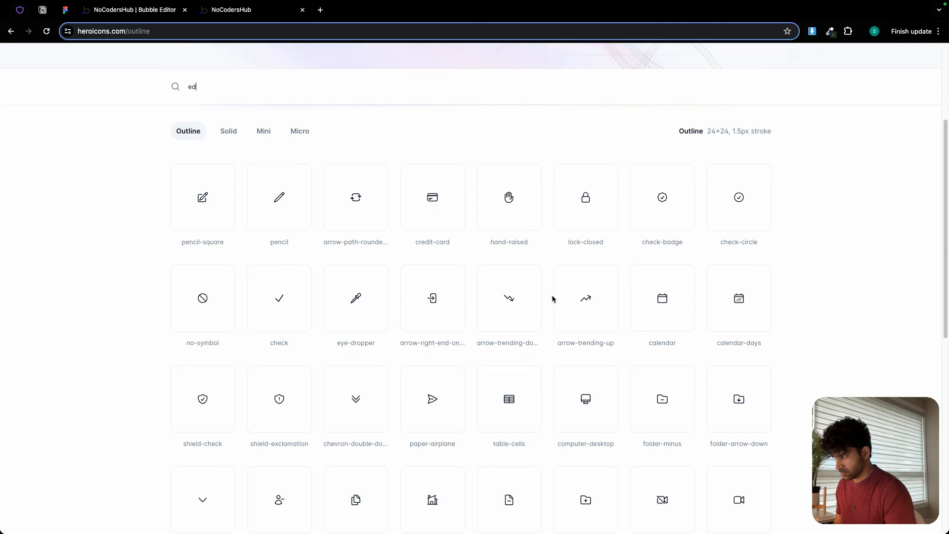
scroll(548, 296, "up", 5)
scroll(538, 294, "up", 1)
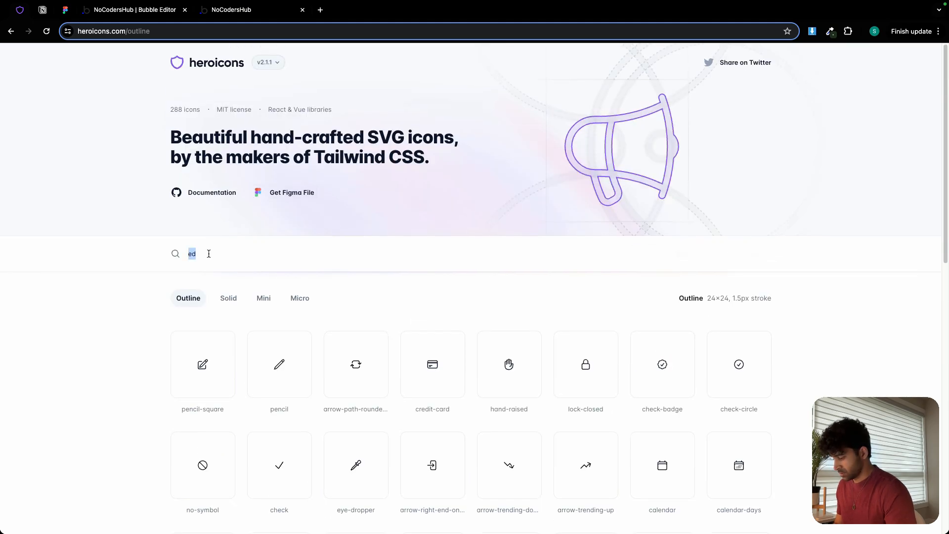
type("cap")
left_click_drag(181, 409, 225, 409)
Back in Bubble, set the All Courses row's outline icon to academic-cap.
left_click(111, 7)
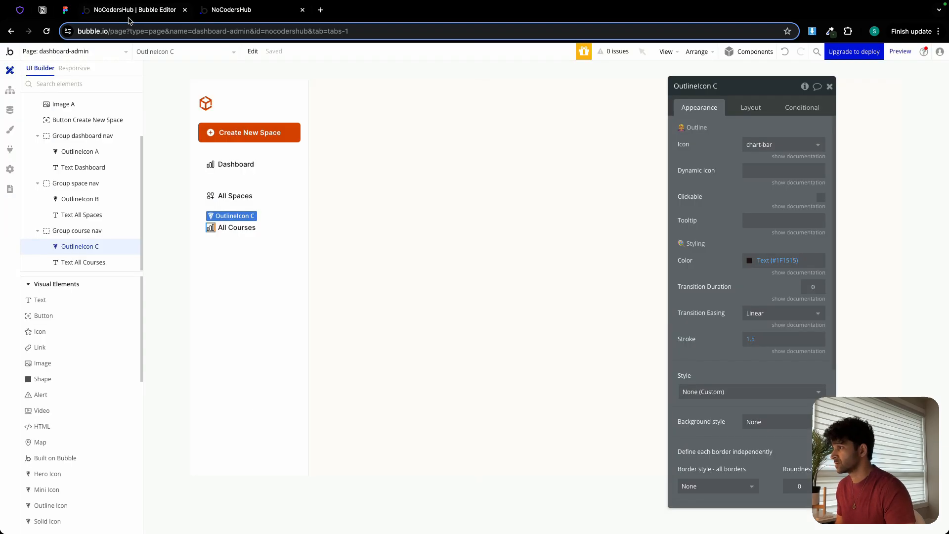
left_click(780, 145)
type("academic-cap")
left_click(779, 172)
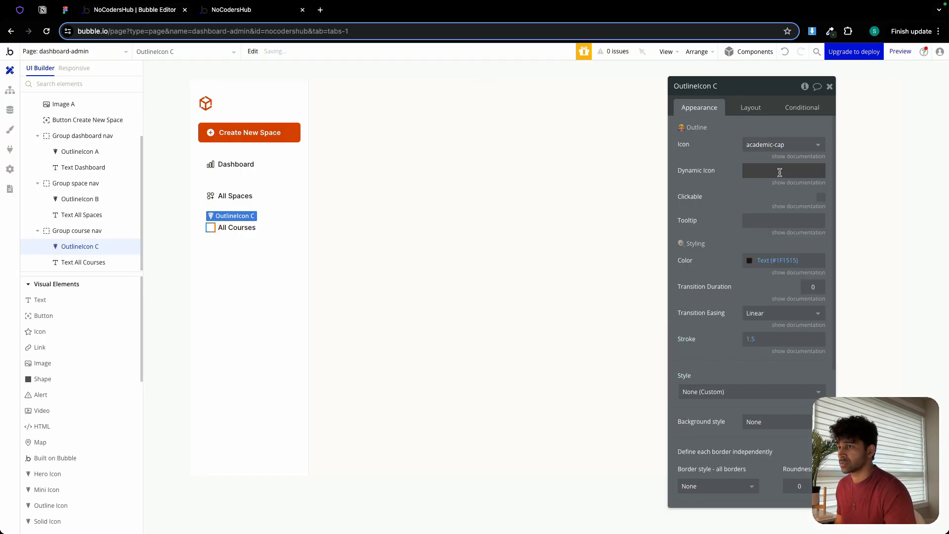
left_click(267, 235)
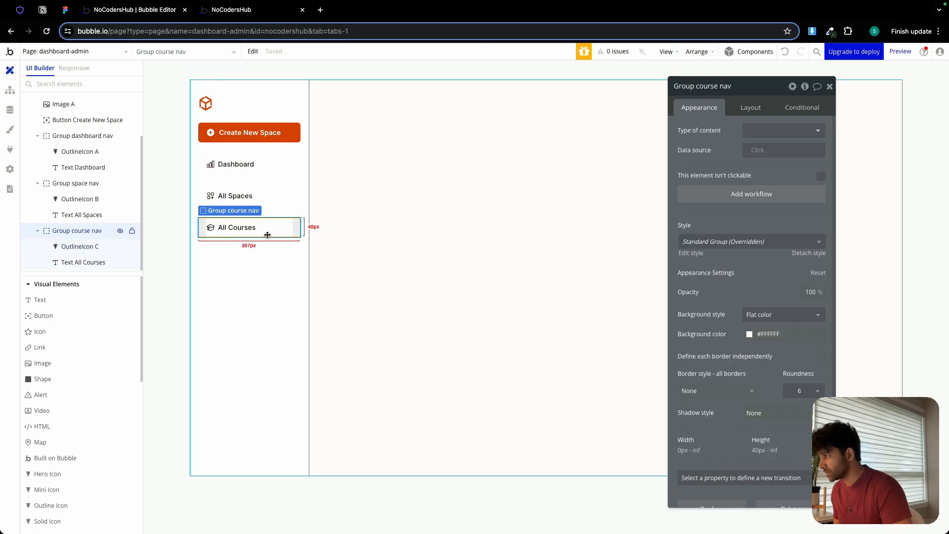
left_click(270, 186)
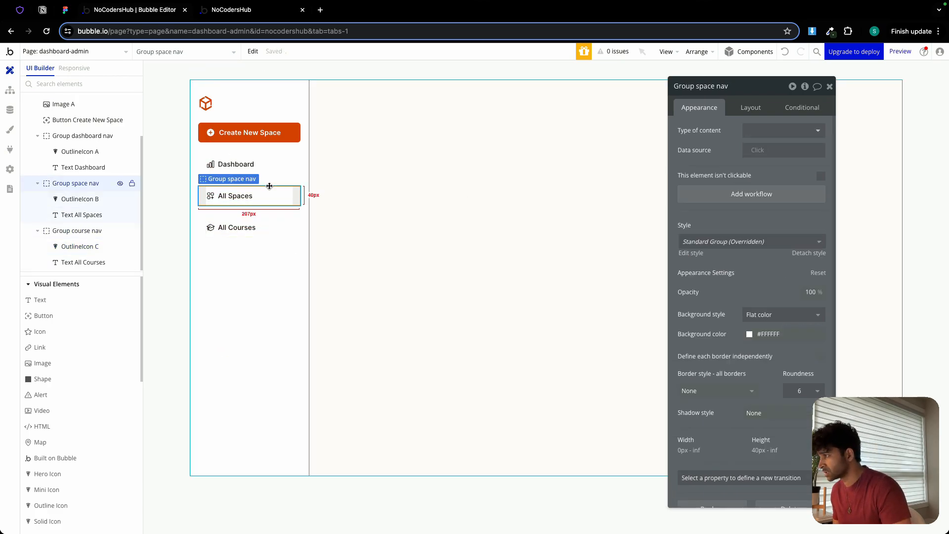
left_click(276, 172)
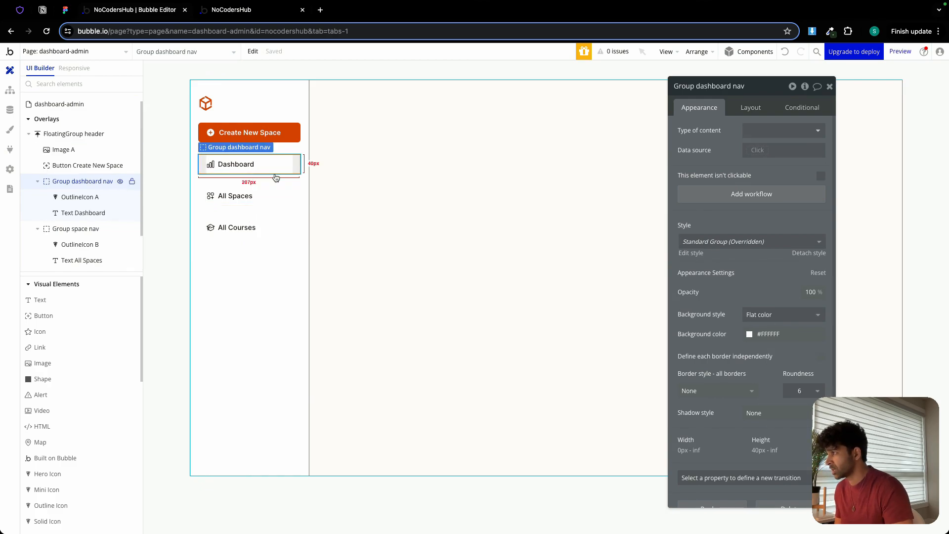
Group the Create New Space button and the dashboard, space and course nav groups in a column container.
left_click(288, 140)
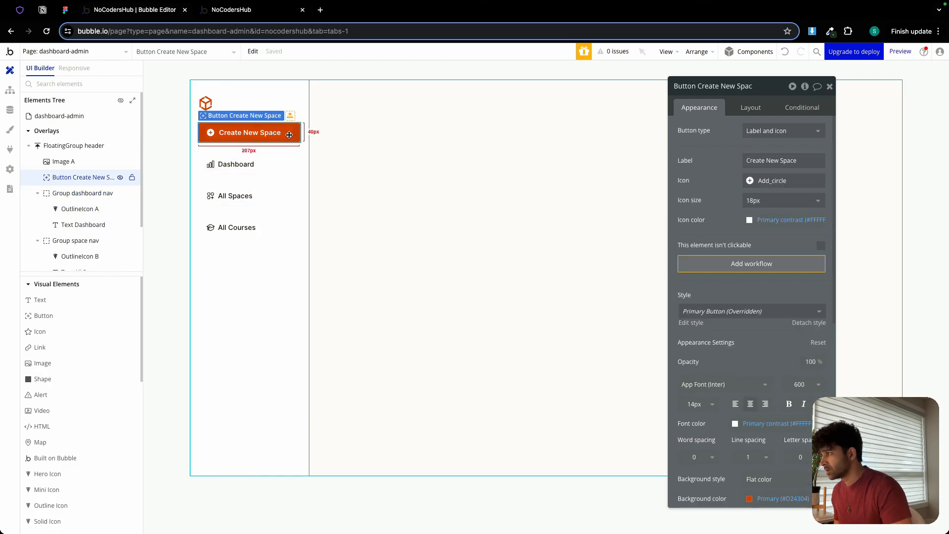
left_click(284, 163, "shift")
left_click(284, 187, "shift")
left_click(282, 223, "shift")
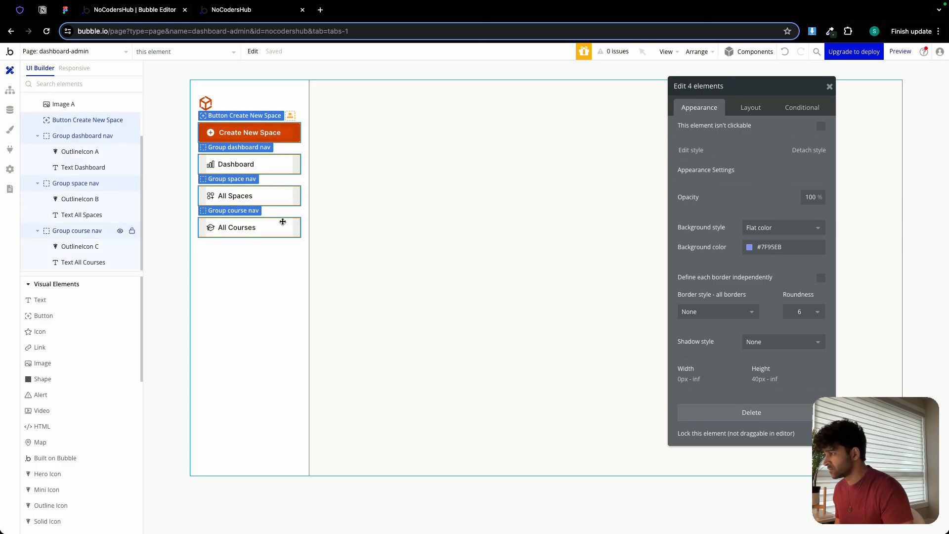
right_click(283, 222)
mouse_move(346, 286)
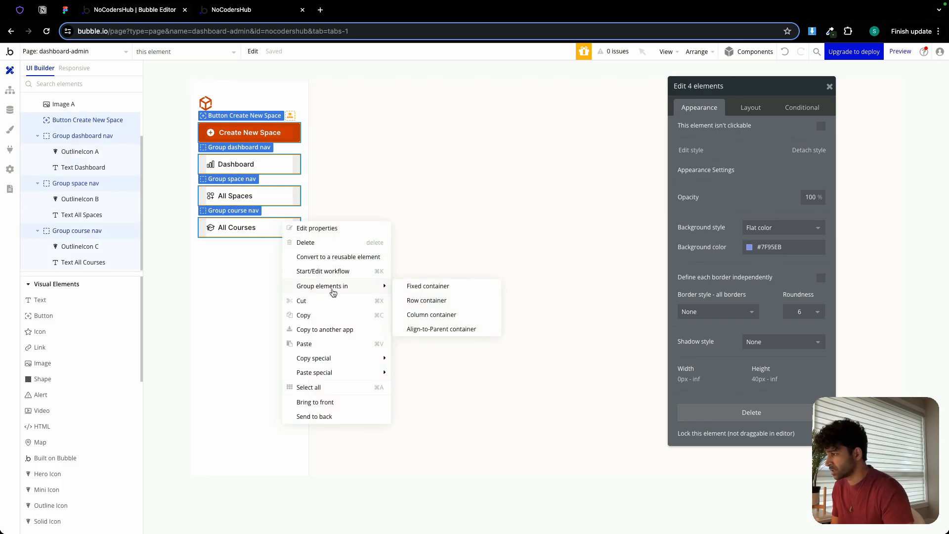
left_click(444, 315)
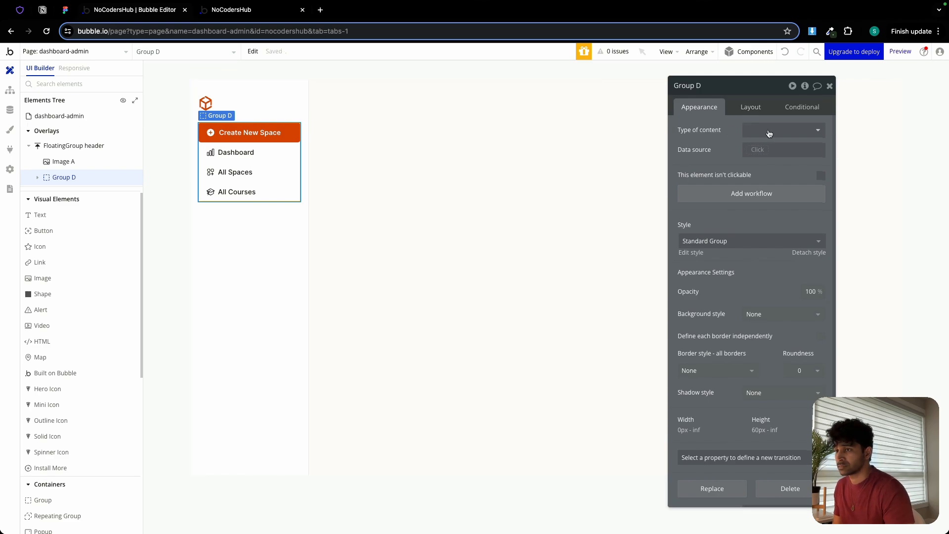
Apply gap spacing between the elements of the new column group, with a 12 px row gap.
left_click(749, 108)
left_click(821, 170)
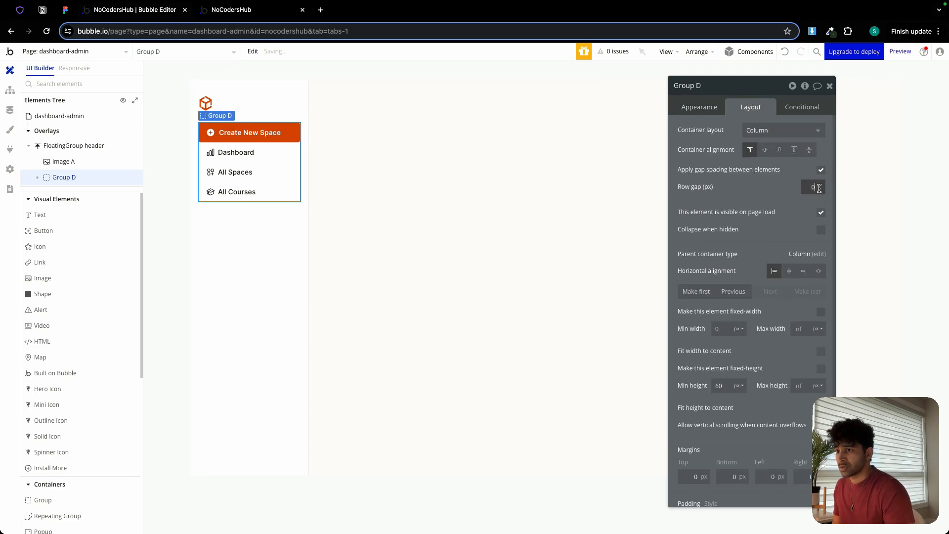
type("12")
Rename the column group to "Group nav collection" and set its minimum height to 0 px.
double_click(705, 84)
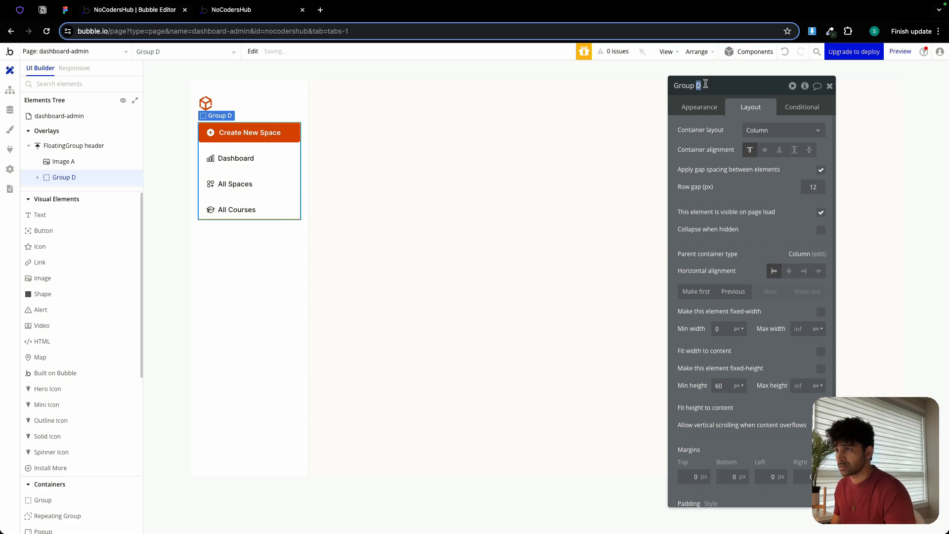
type("na")
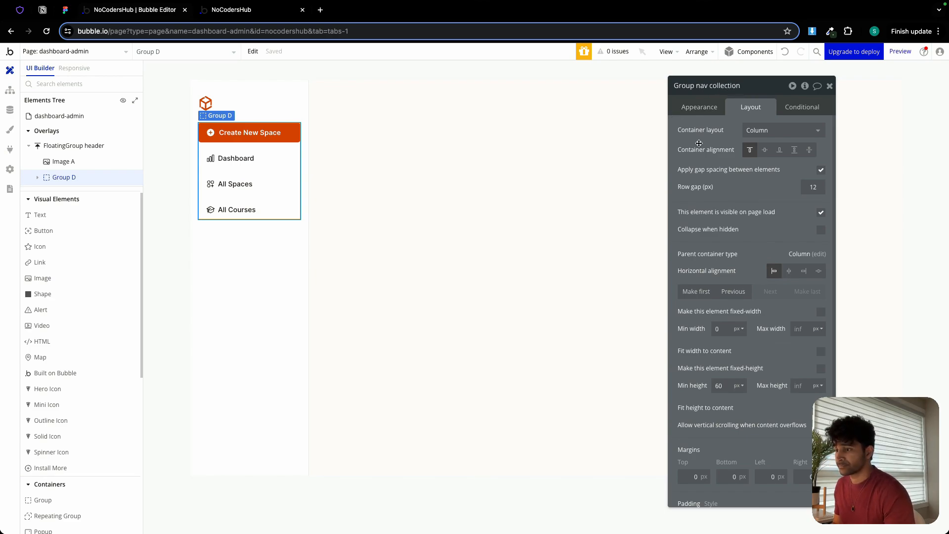
type("v collection")
double_click(719, 391)
type("0")
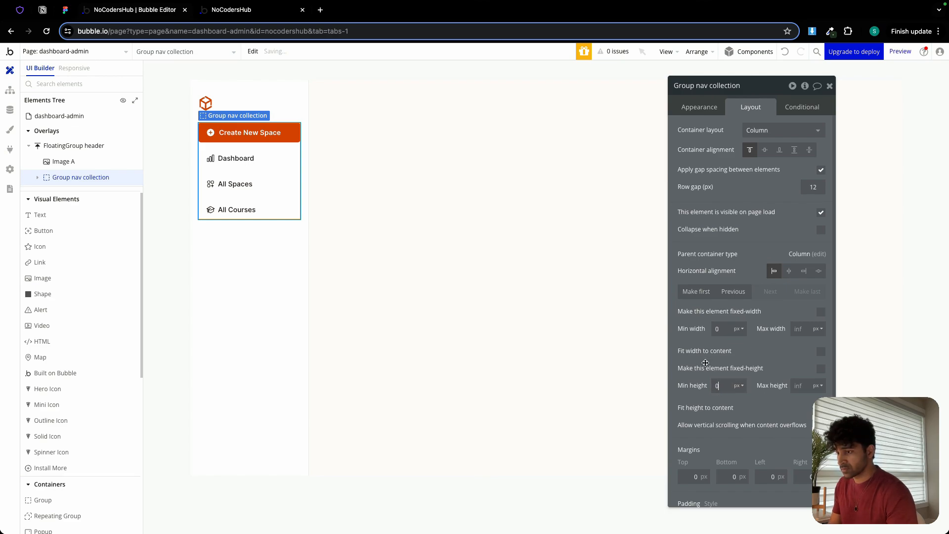
left_click(258, 167)
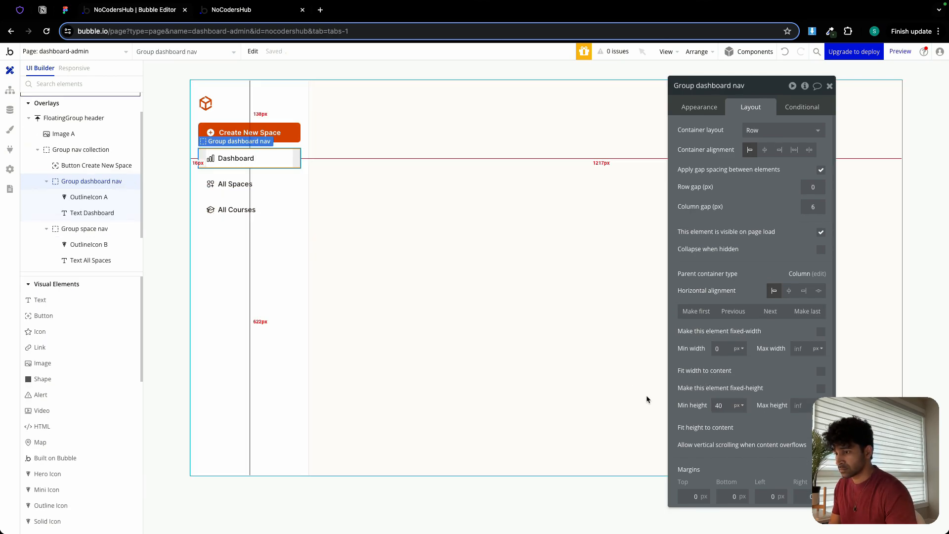
left_click(283, 187)
left_click(277, 212)
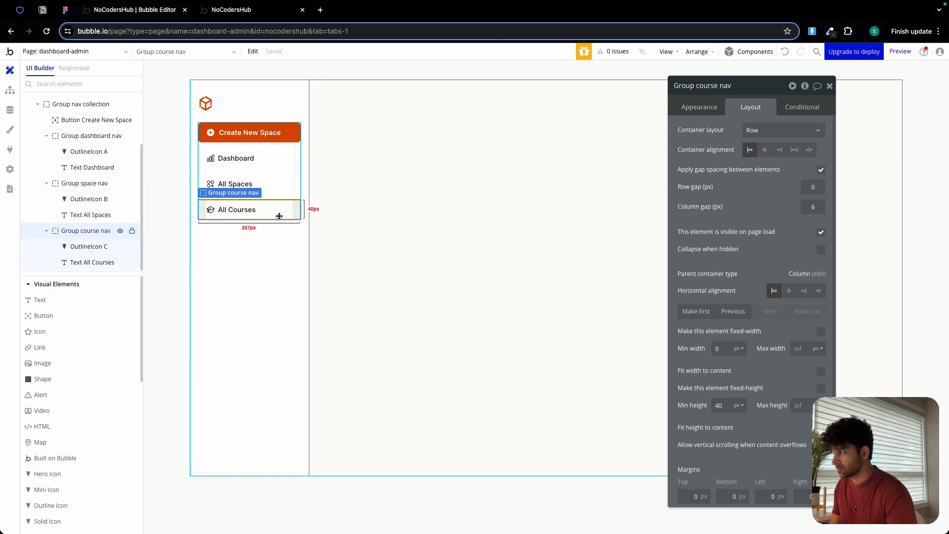
left_click(245, 116)
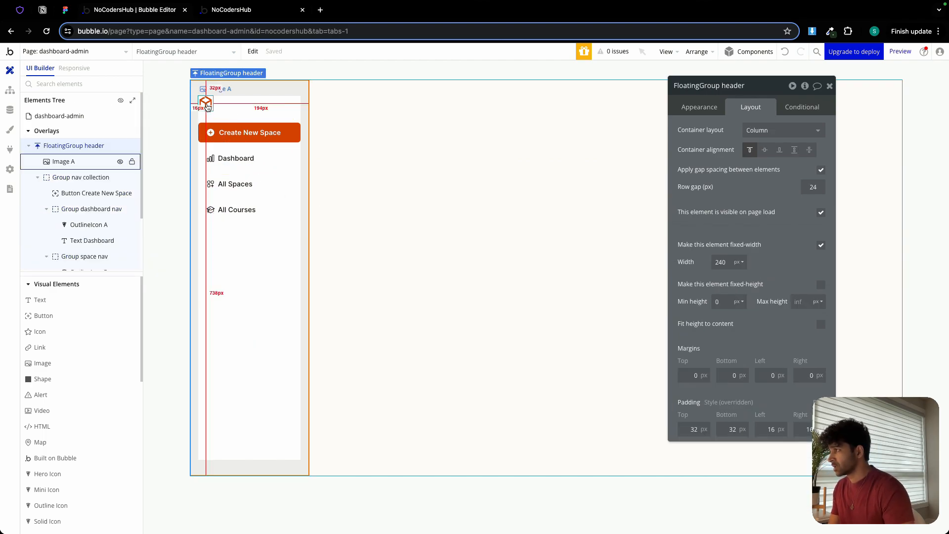
Group the logo image and Group nav collection together in a column container.
left_click(206, 101)
left_click(248, 147, "shift")
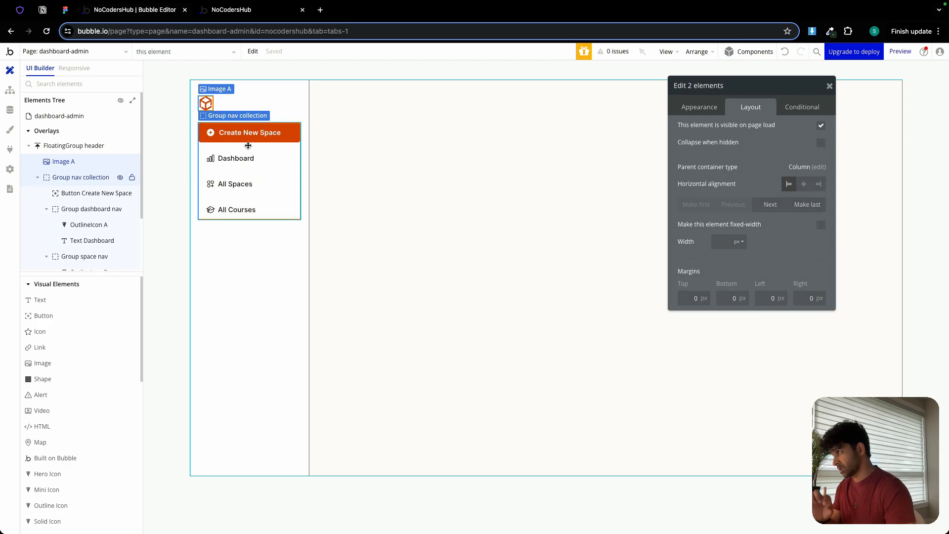
right_click(248, 146)
mouse_move(293, 212)
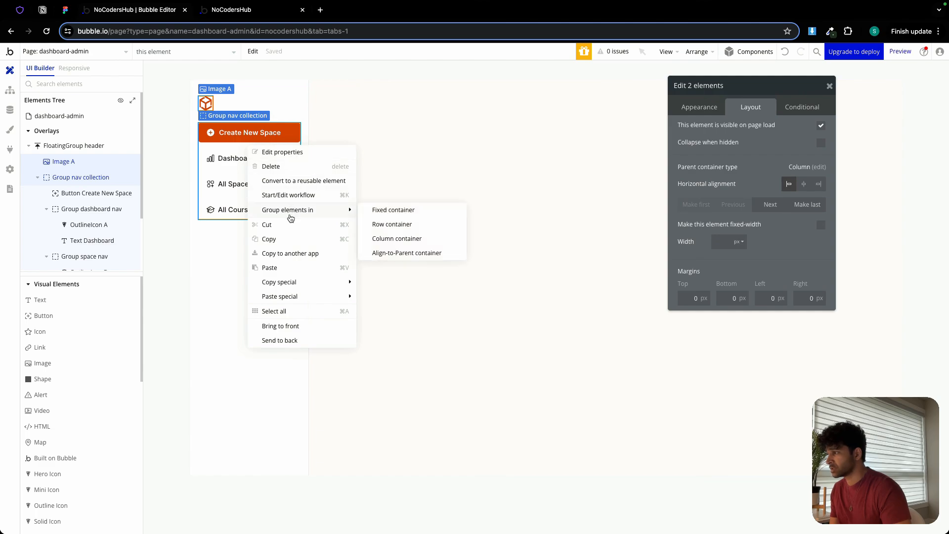
left_click(429, 239)
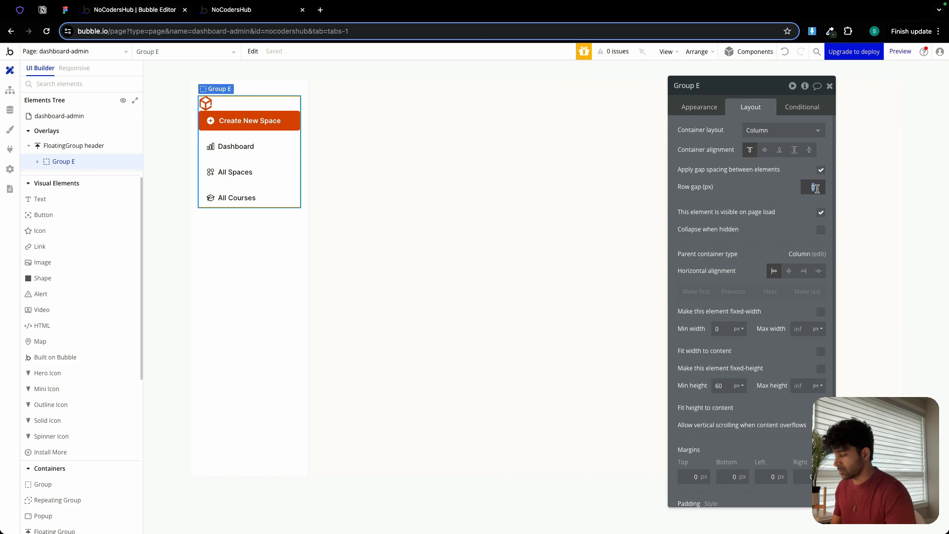
Give the new container a 32 px row gap and 0 px minimum height, and rename it "Group Top".
double_click(719, 386)
type("0")
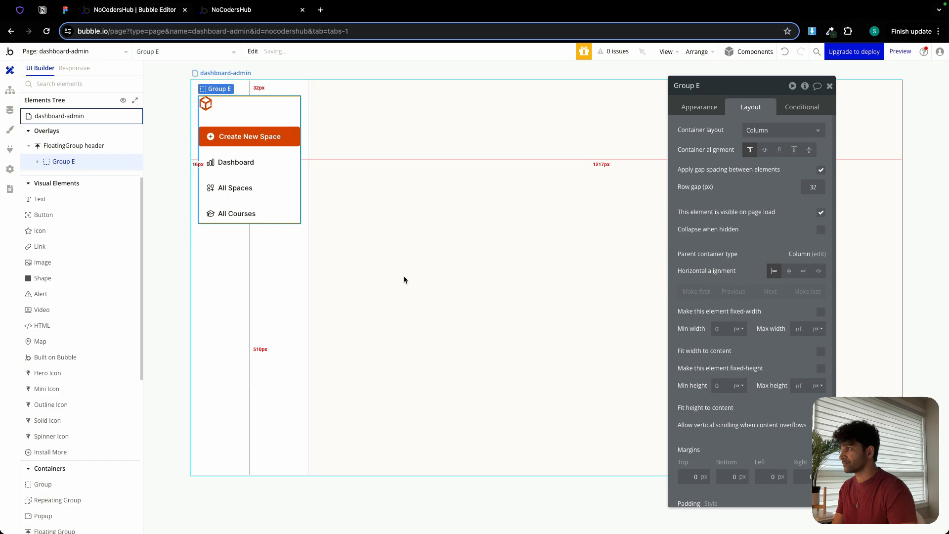
double_click(702, 86)
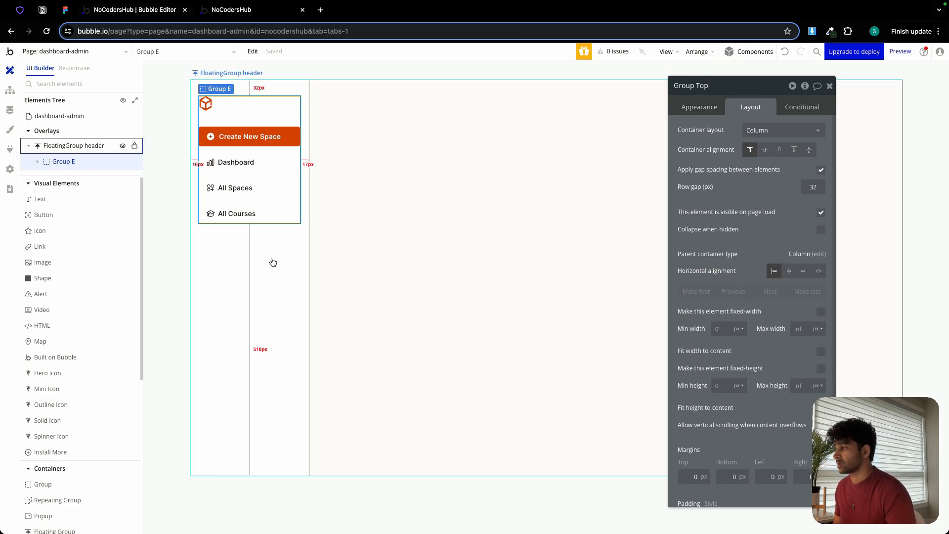
left_click(275, 262)
Switch to the Figma design and examine the profile card at the sidebar's lower end and the sidebar frame's layout.
left_click(72, 13)
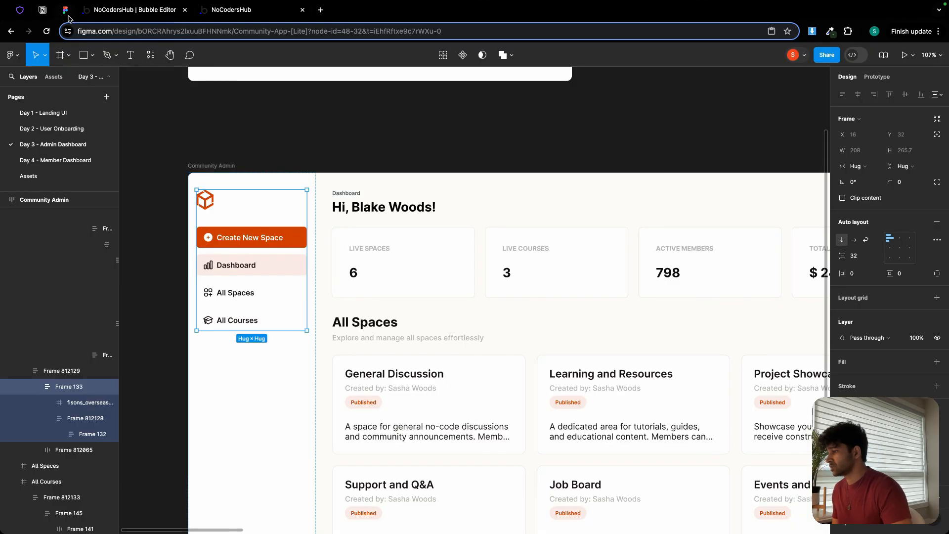
scroll(295, 326, "down", 5)
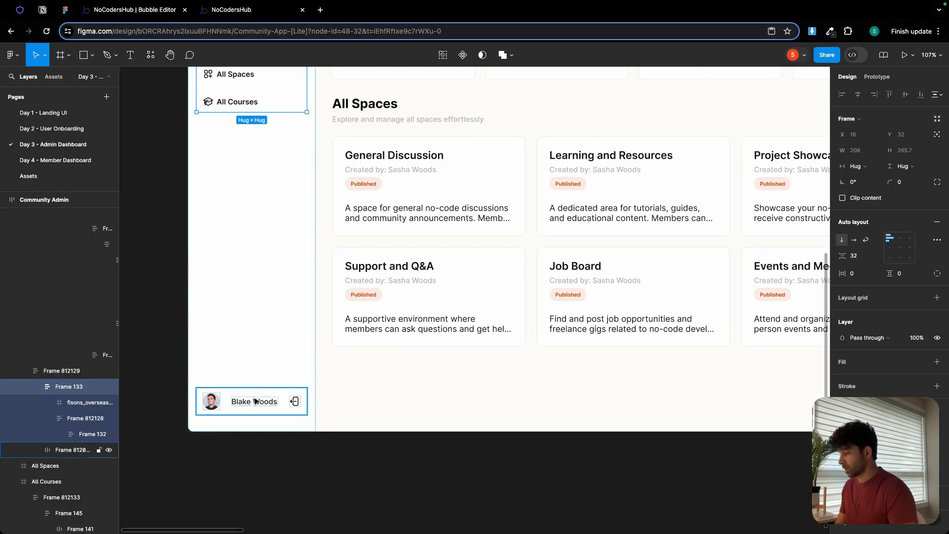
left_click(253, 373)
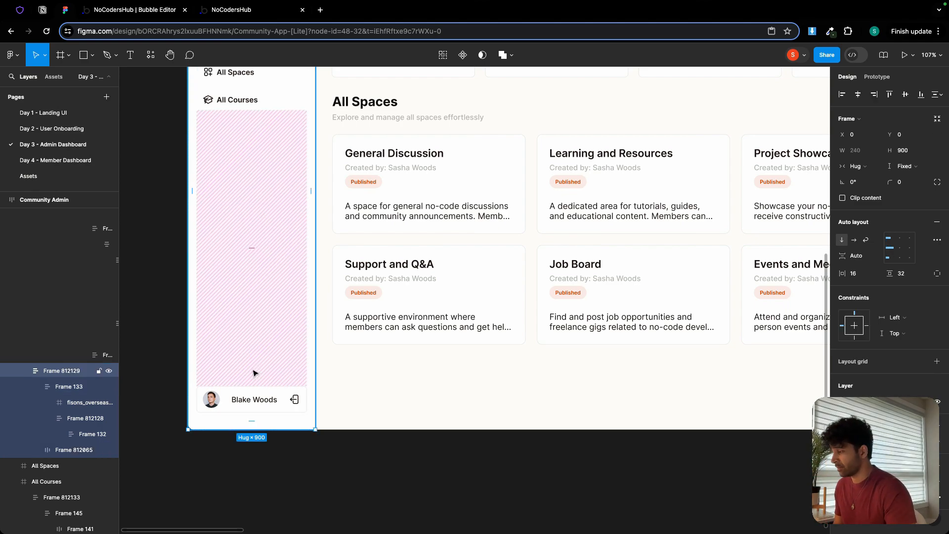
Back in Bubble, draw an image element about 30 by 31 px in the floating group, below Group Top.
left_click(128, 11)
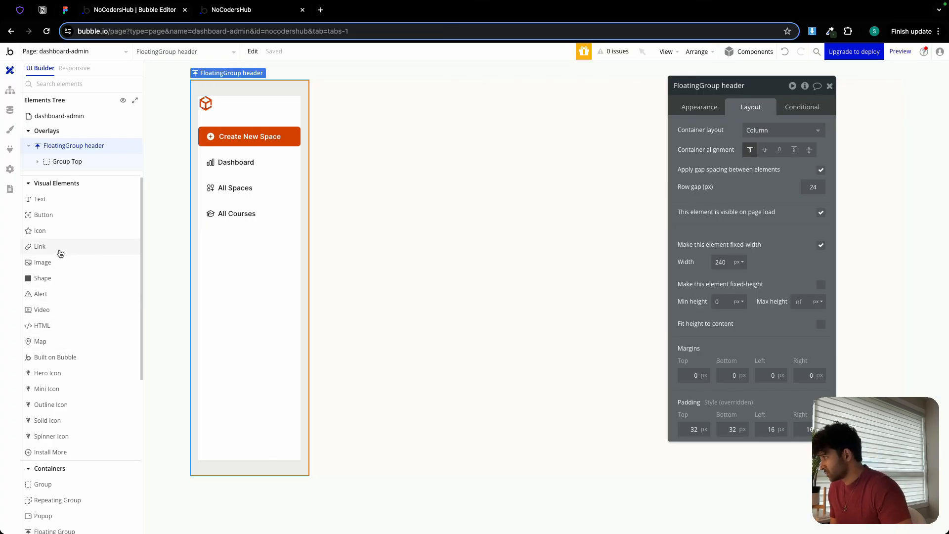
scroll(61, 253, "down", 3)
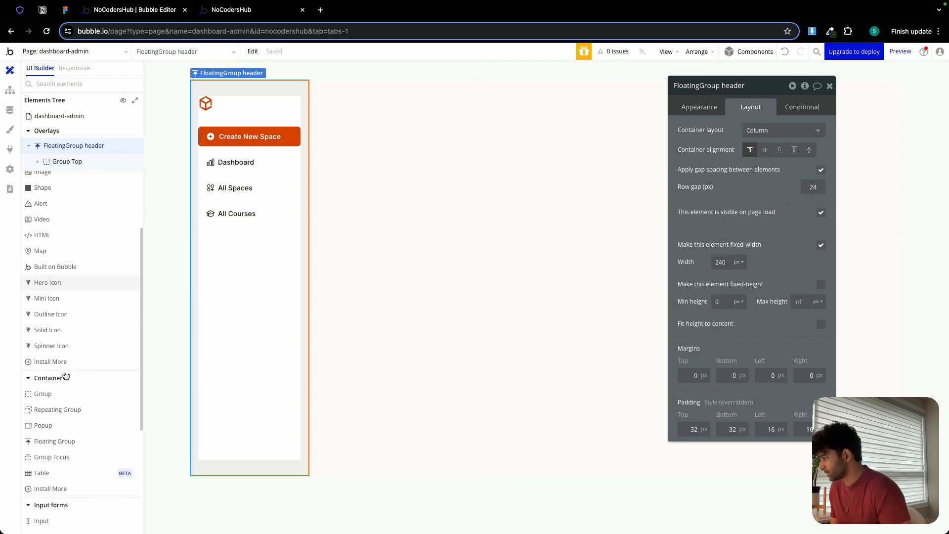
scroll(66, 220, "up", 1)
left_click(67, 188)
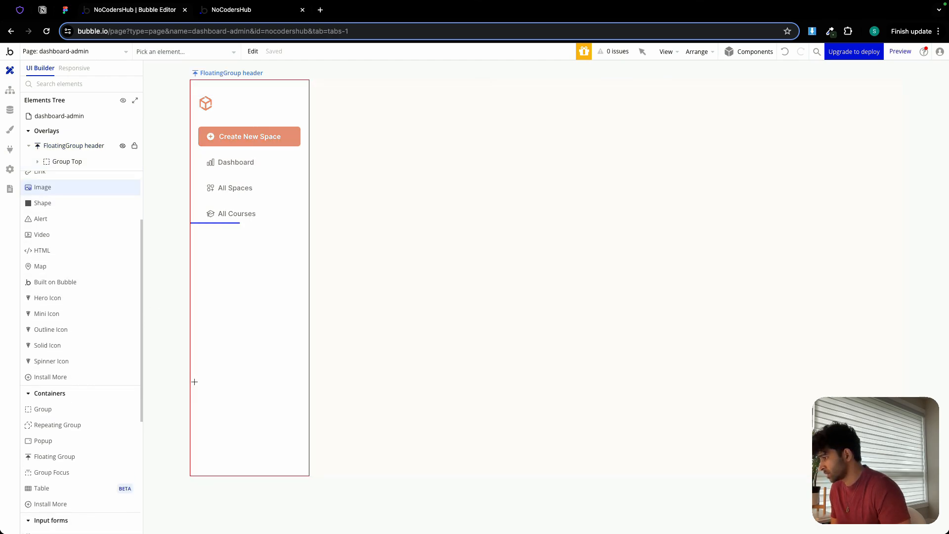
left_click_drag(202, 370, 220, 389)
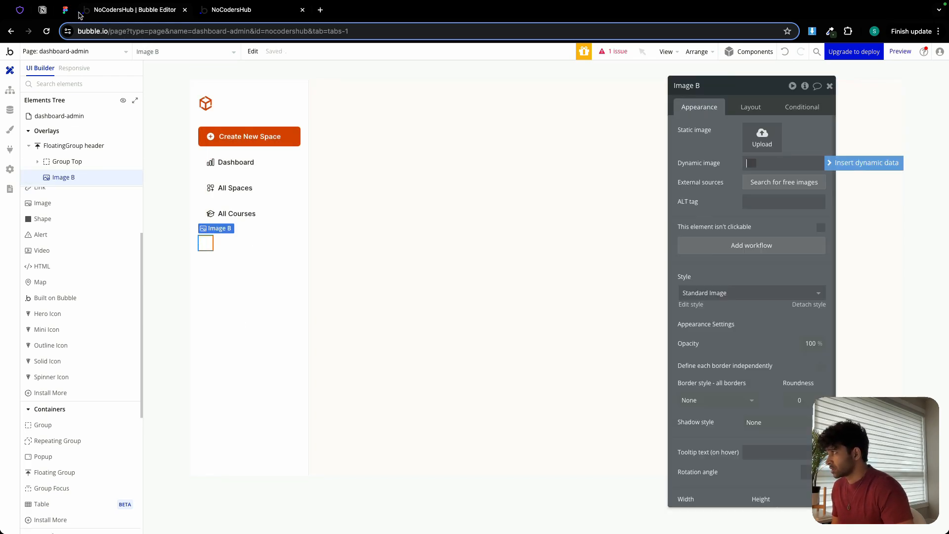
Inspect the profile avatar's size and corner radius in the Figma design, and return to Bubble.
left_click(65, 9)
left_click(211, 399, "super")
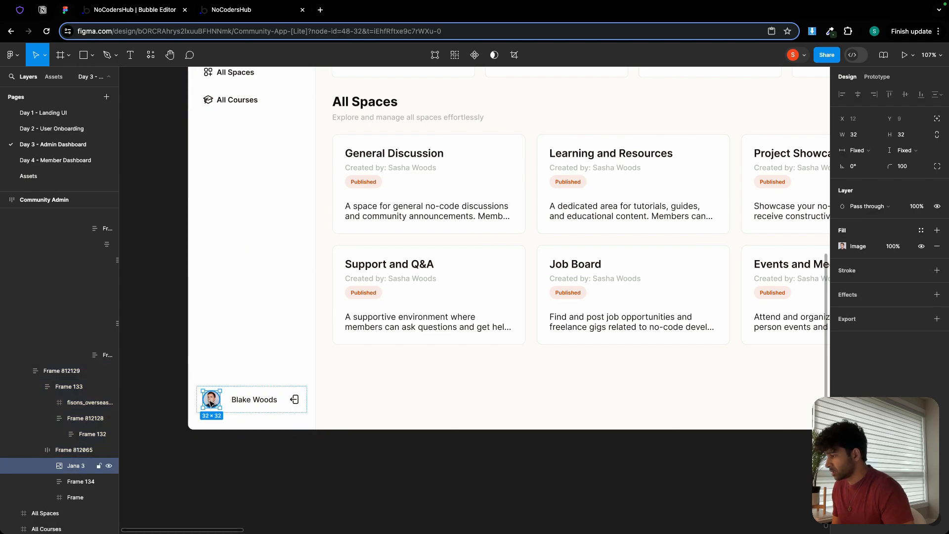
left_click(160, 11)
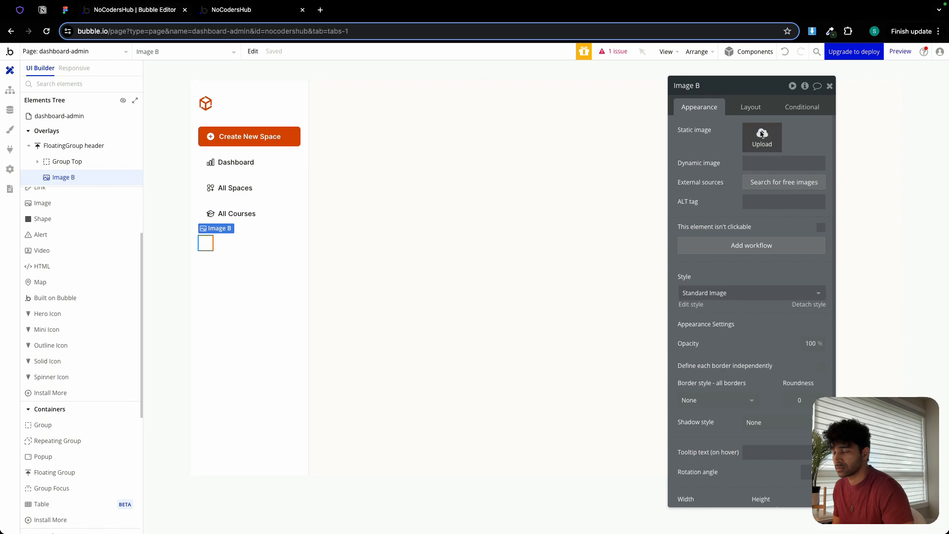
Set the new image's dynamic source to Current User's avatar processed with Imgix, and its run-mode rendering to Zoom.
left_click(767, 162)
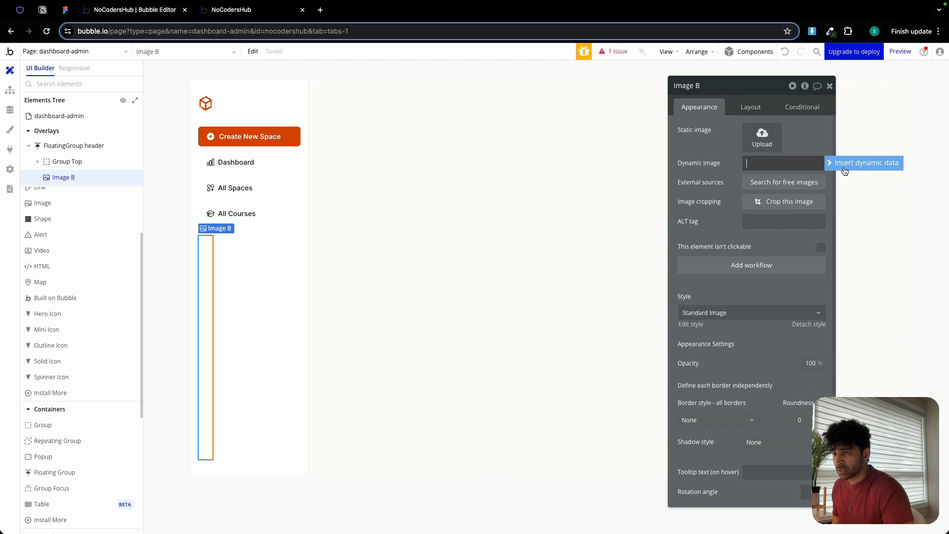
left_click(844, 168)
left_click(801, 217)
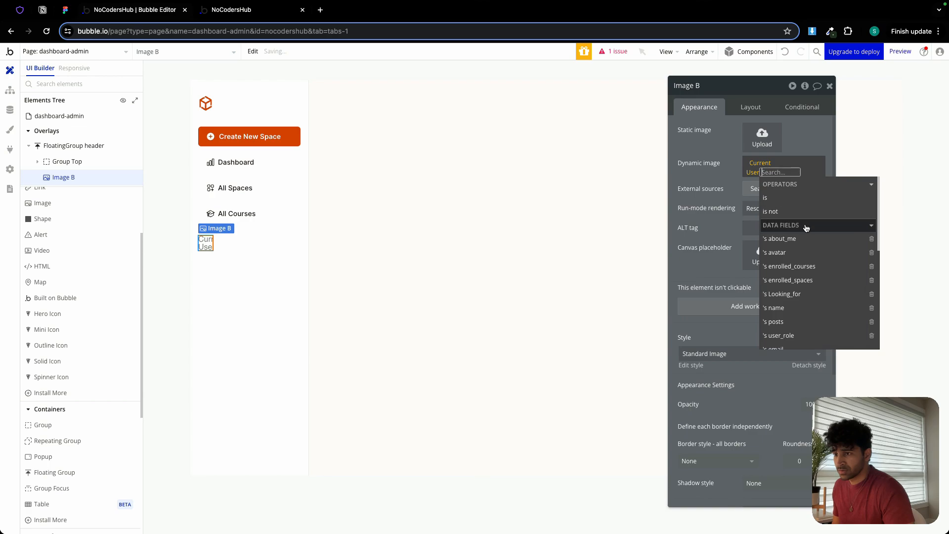
left_click(801, 253)
left_click(807, 312)
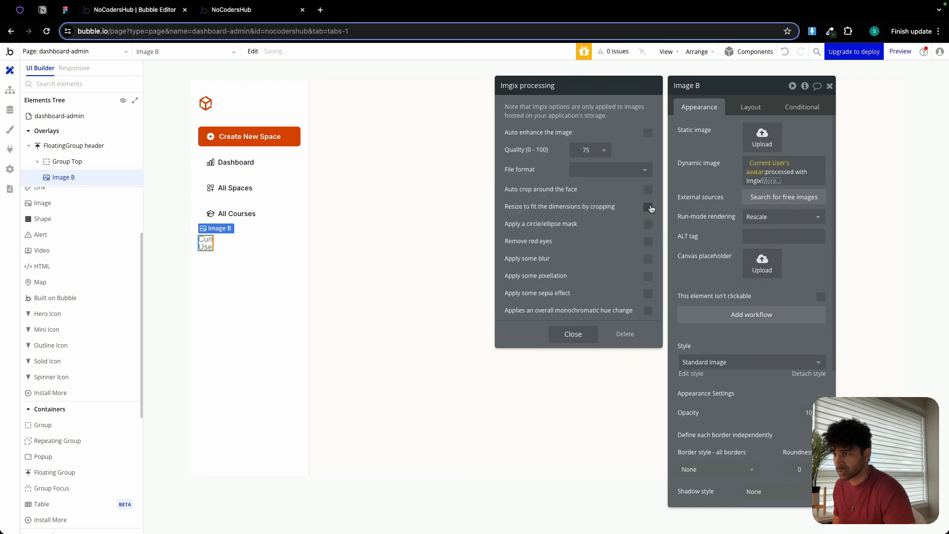
left_click(775, 218)
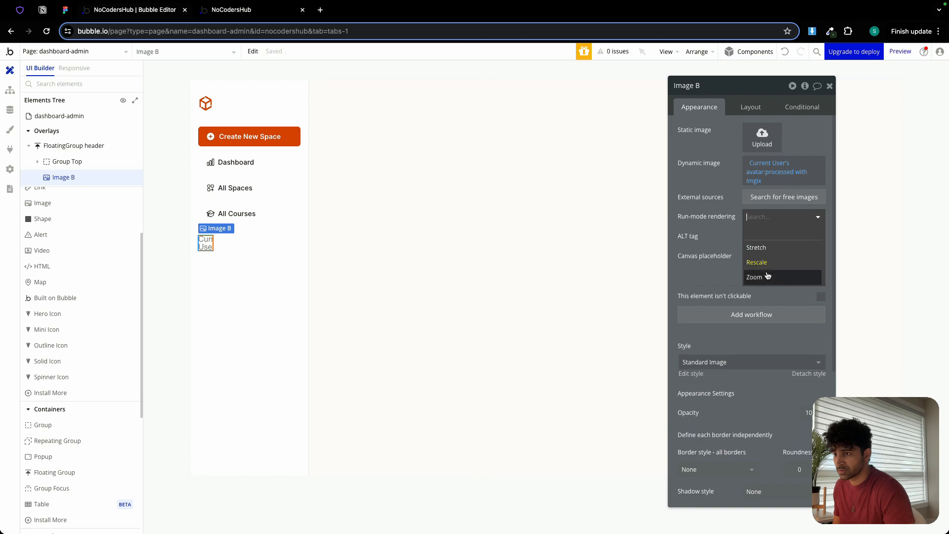
left_click(767, 276)
Set the avatar image's fixed width to 32 px and keep its aspect ratio fixed.
left_click(750, 107)
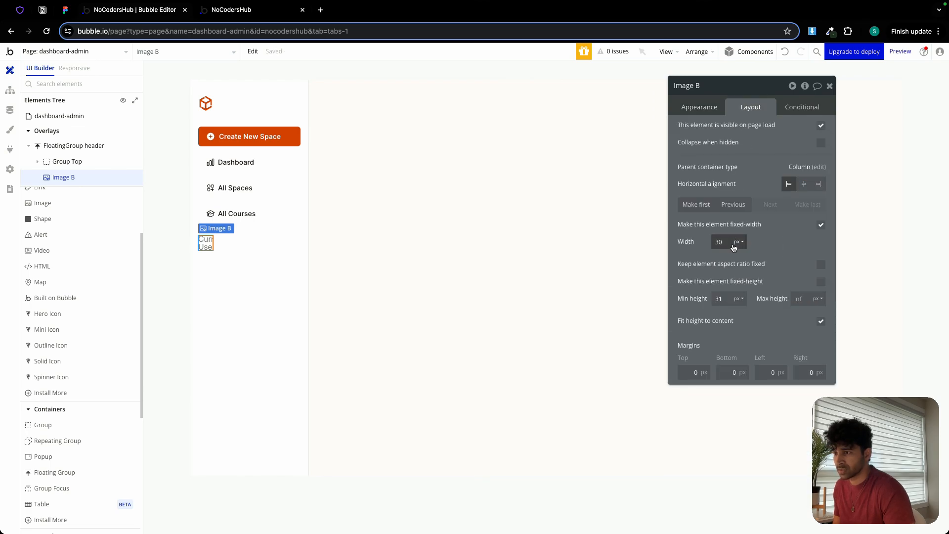
left_click(727, 241)
type("32")
left_click(818, 265)
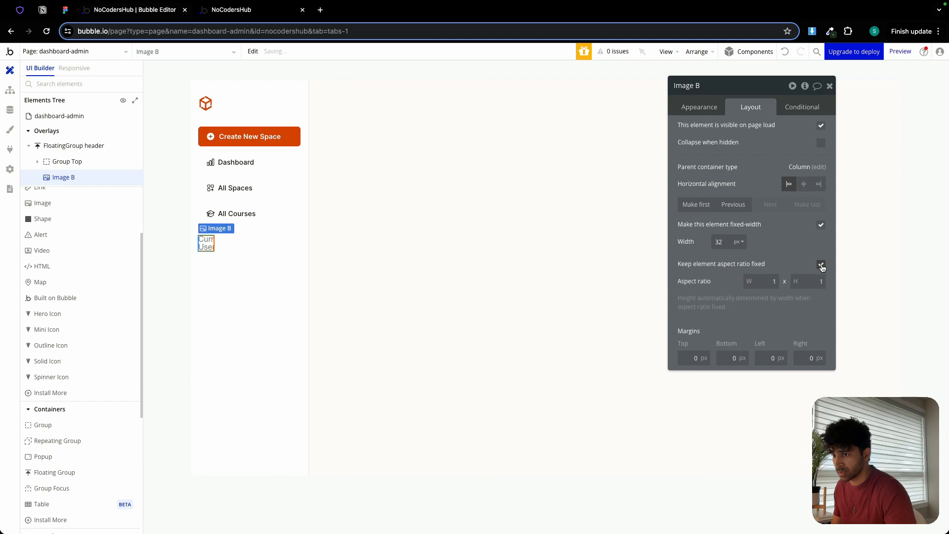
Set the avatar image's border roundness to 100.
left_click(699, 107)
scroll(810, 395, "down", 3)
left_click(801, 377)
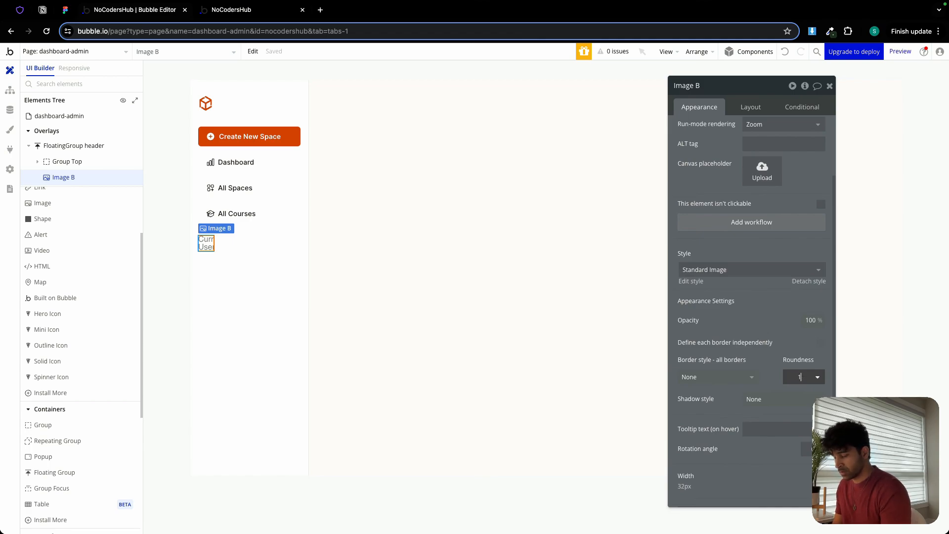
key("Return")
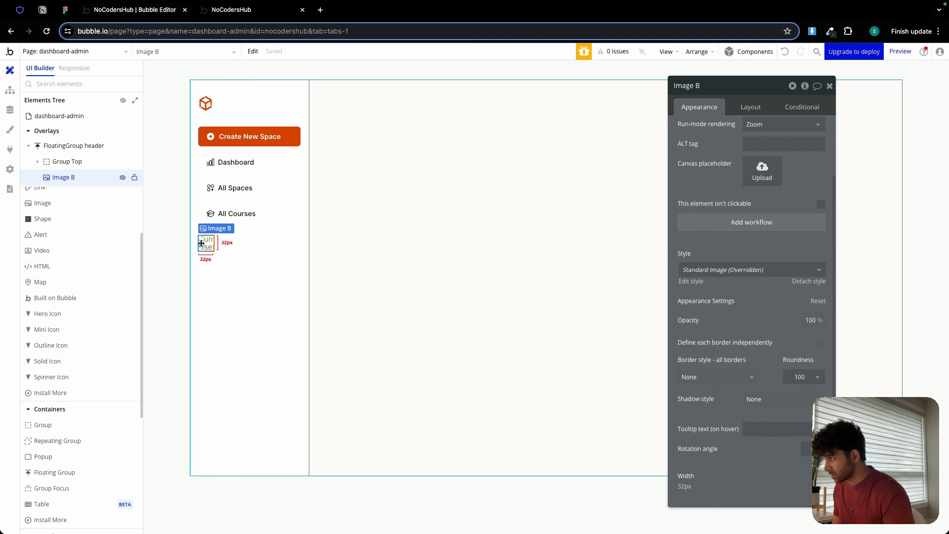
Copy the All Spaces text element and paste it into the floating group below the avatar image.
left_click(242, 188)
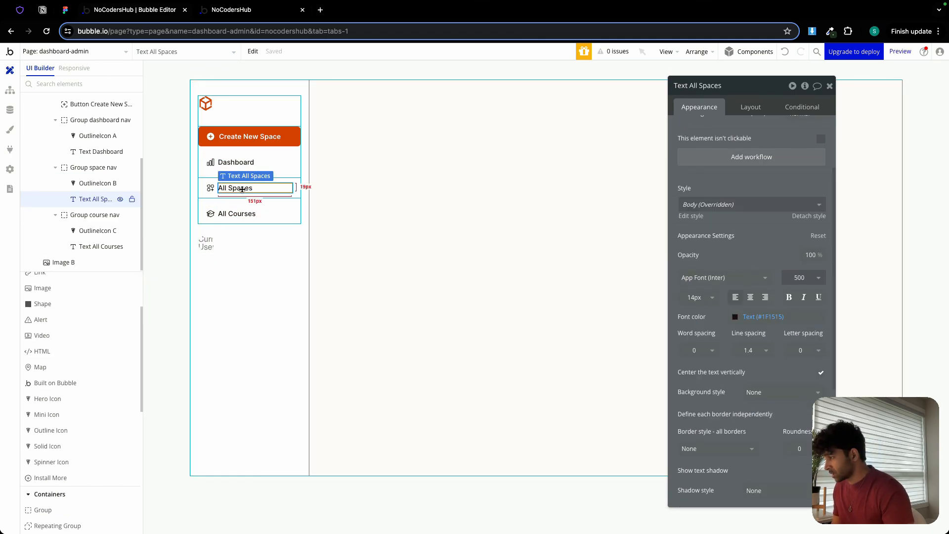
right_click(229, 257)
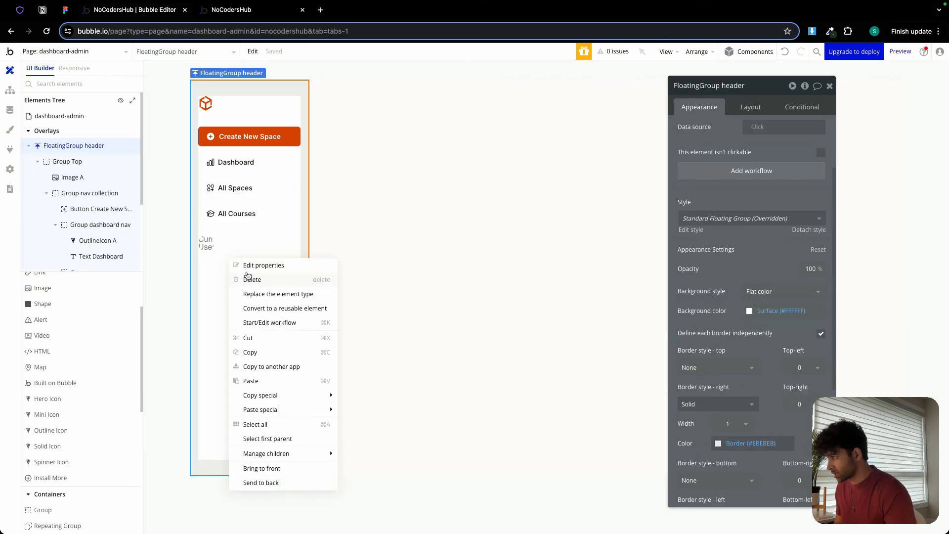
left_click(260, 381)
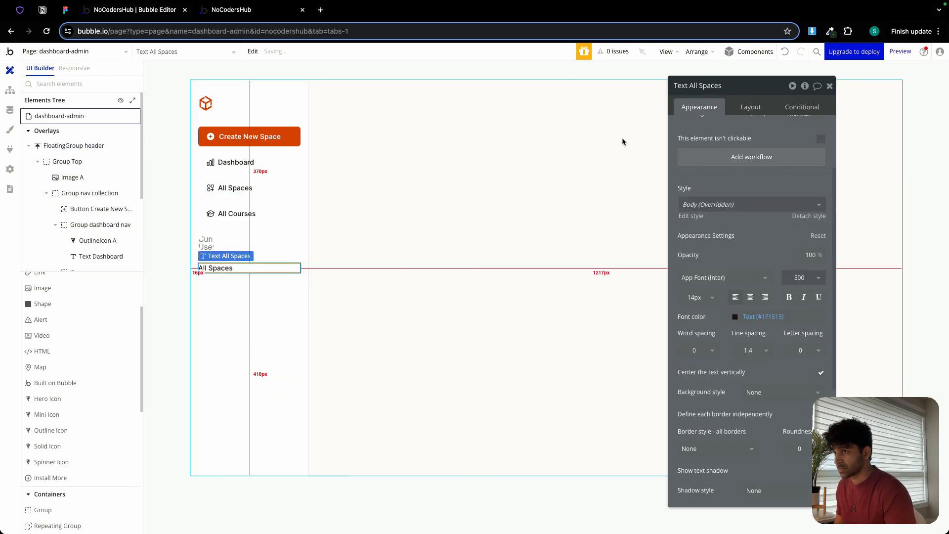
Replace the pasted text's content with the dynamic expression Current User's name.
triple_click(726, 136)
left_click(856, 129)
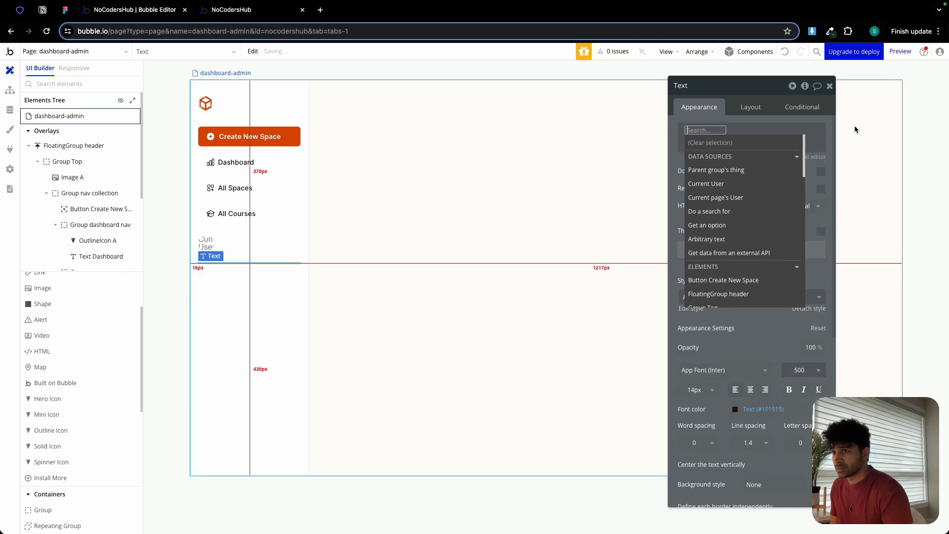
left_click(751, 188)
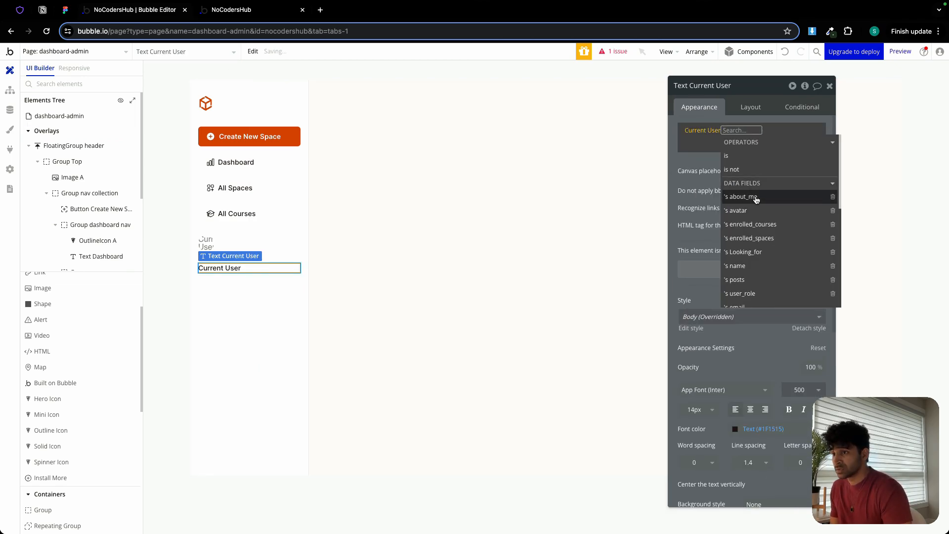
left_click(750, 266)
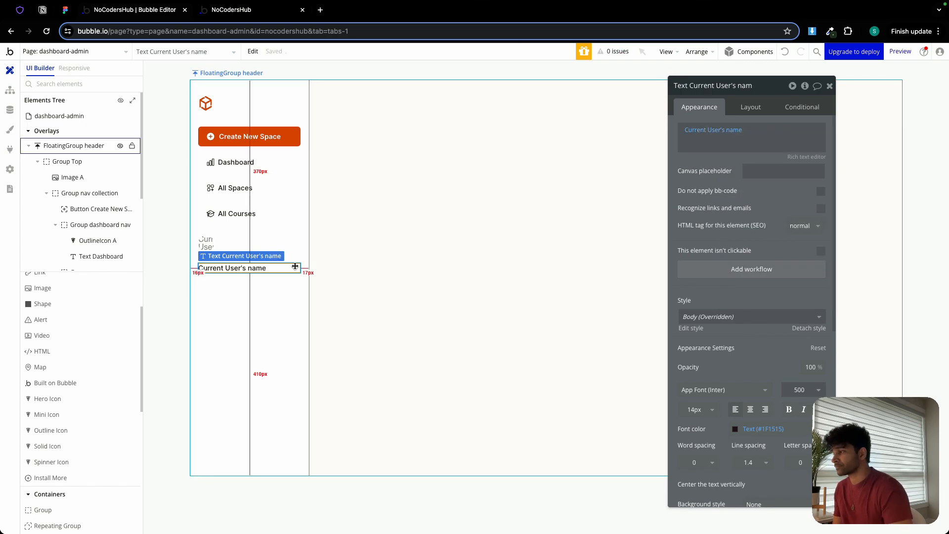
Copy the All Spaces icon and paste it into the floating group below the Current User's name text.
left_click(211, 187)
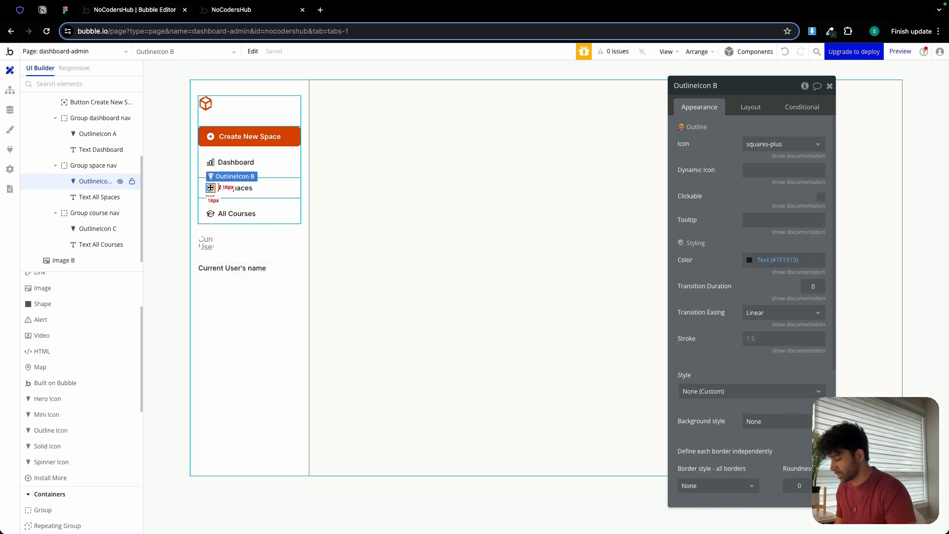
left_click(215, 296)
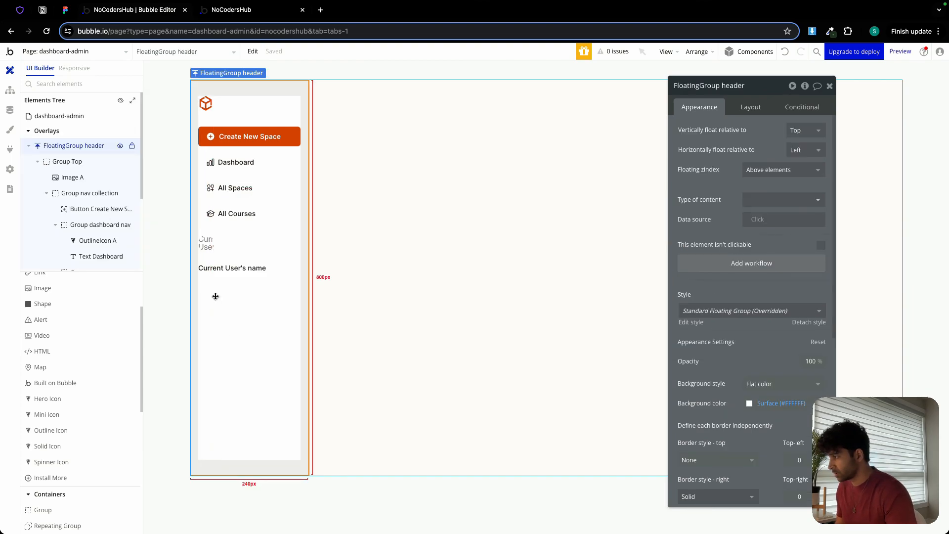
key("ctrl+v")
Search the pasted icon's available symbols for "logo" and for "exit".
left_click(768, 143)
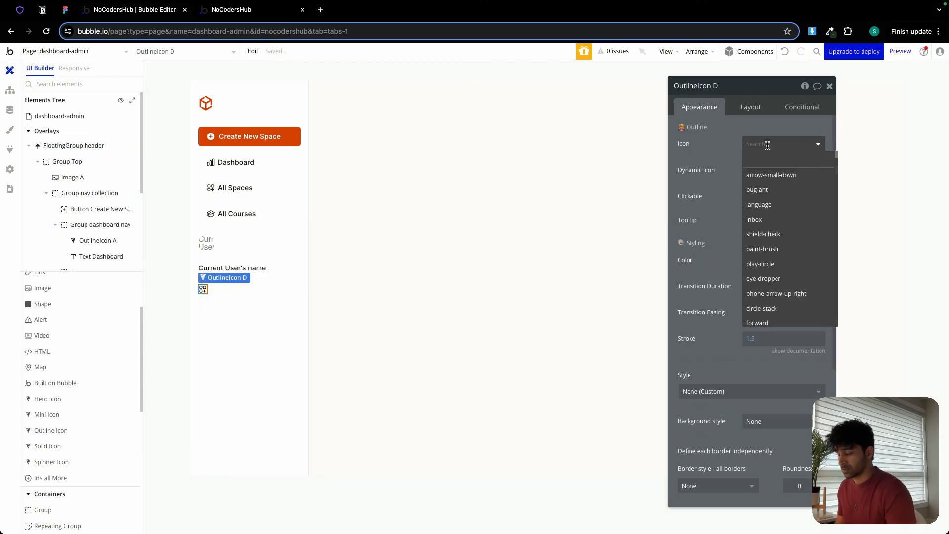
type("logo")
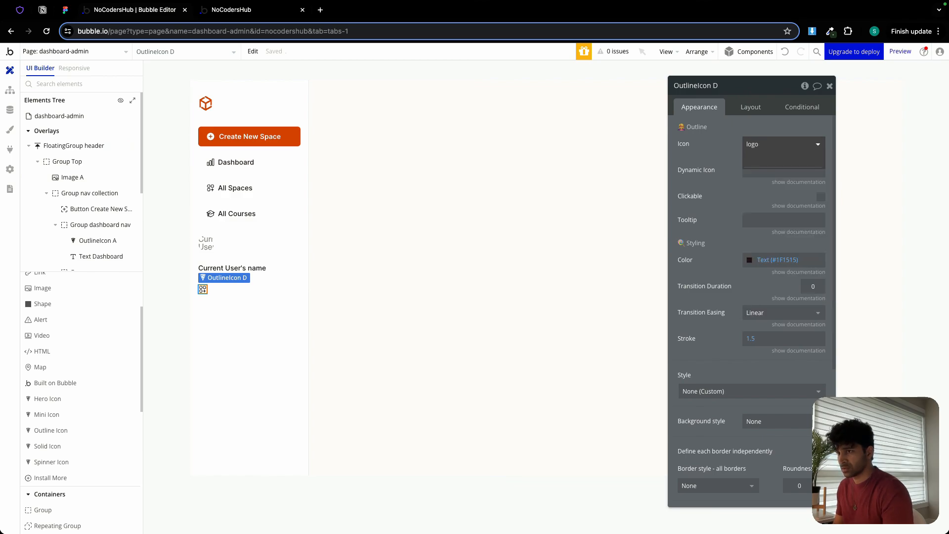
key("BackSpace")
key("BackSpace")
key("BackSpace")
key("BackSpace")
type("exit")
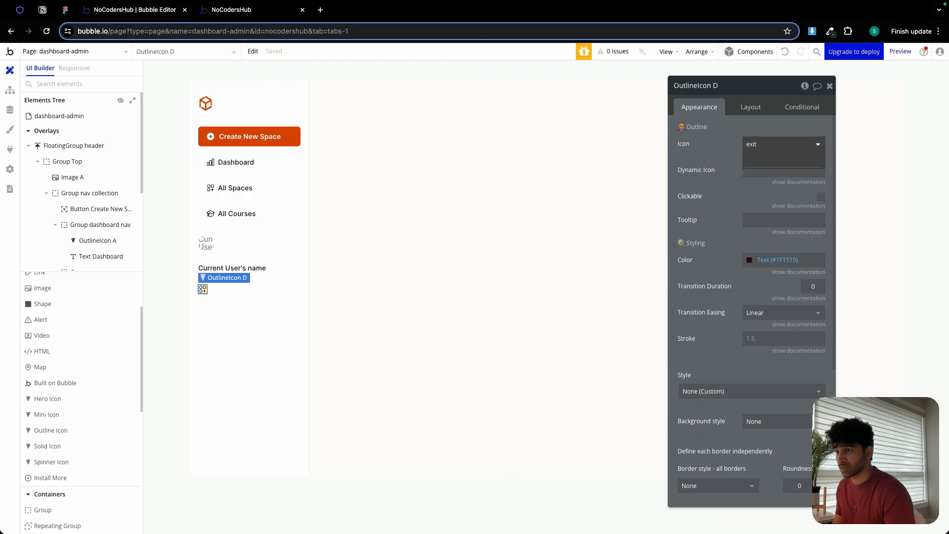
Switch to the Heroicons site, search for "exit" and "log", and copy the icon name arrow-left-start-on-rectangle.
left_click(20, 9)
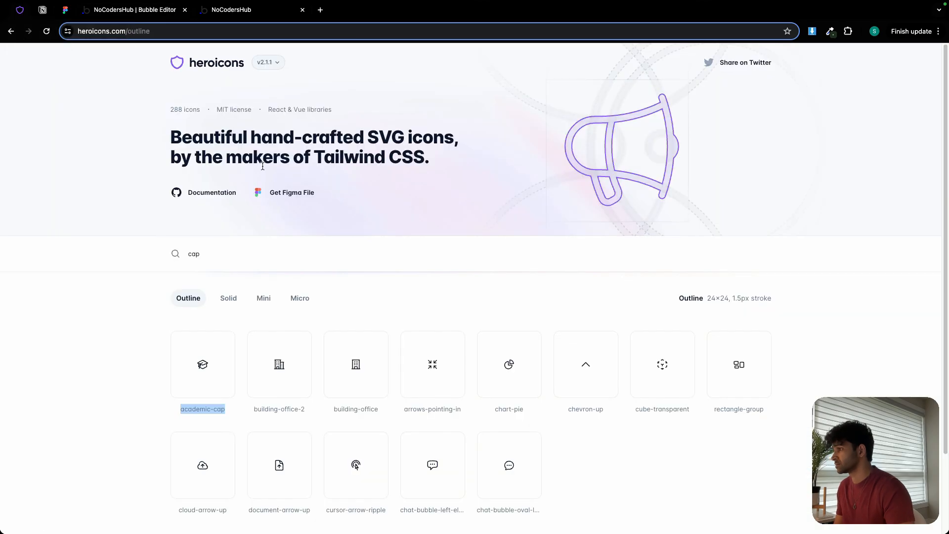
double_click(250, 245)
type("exit")
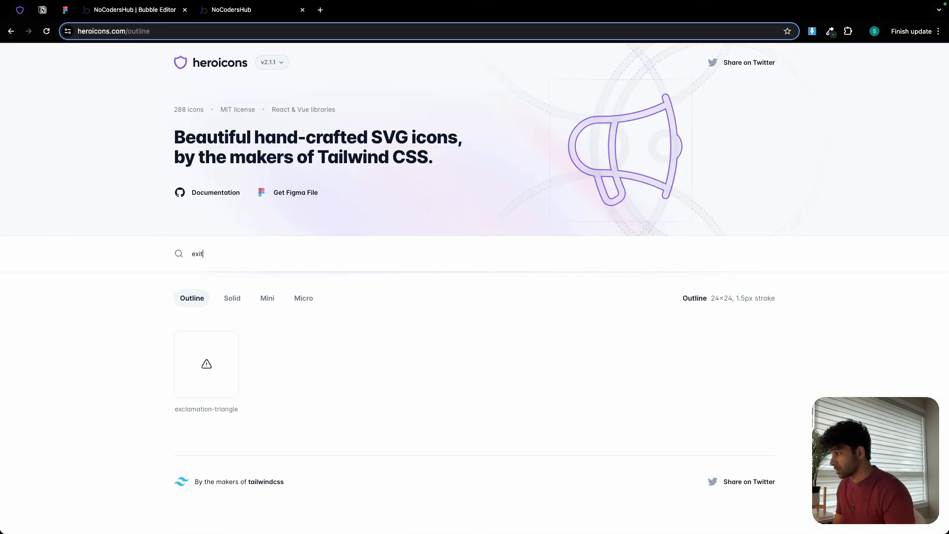
double_click(249, 247)
type("log")
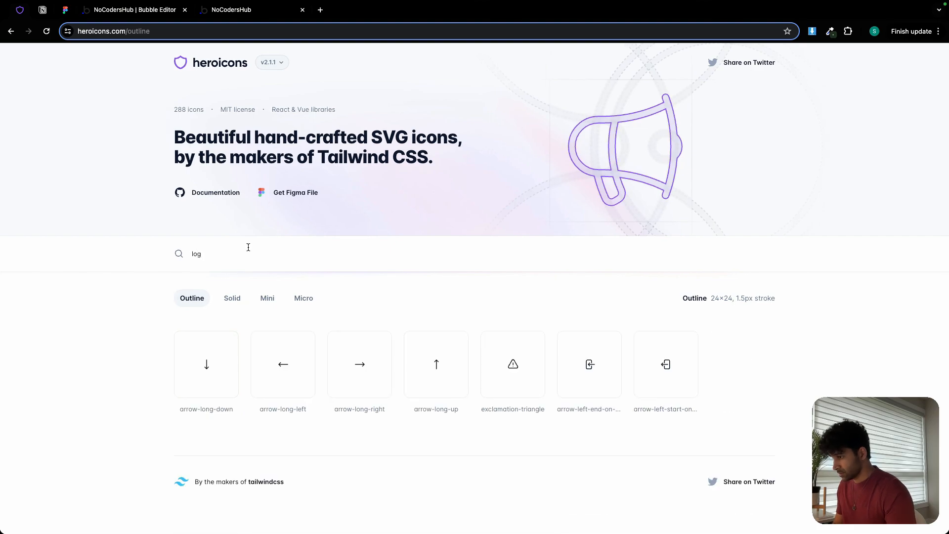
mouse_move(690, 421)
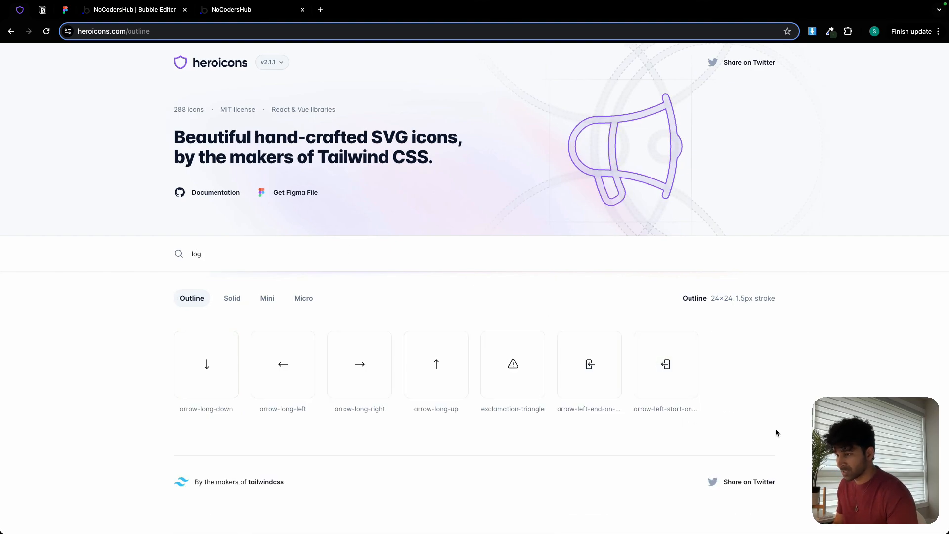
triple_click(664, 414)
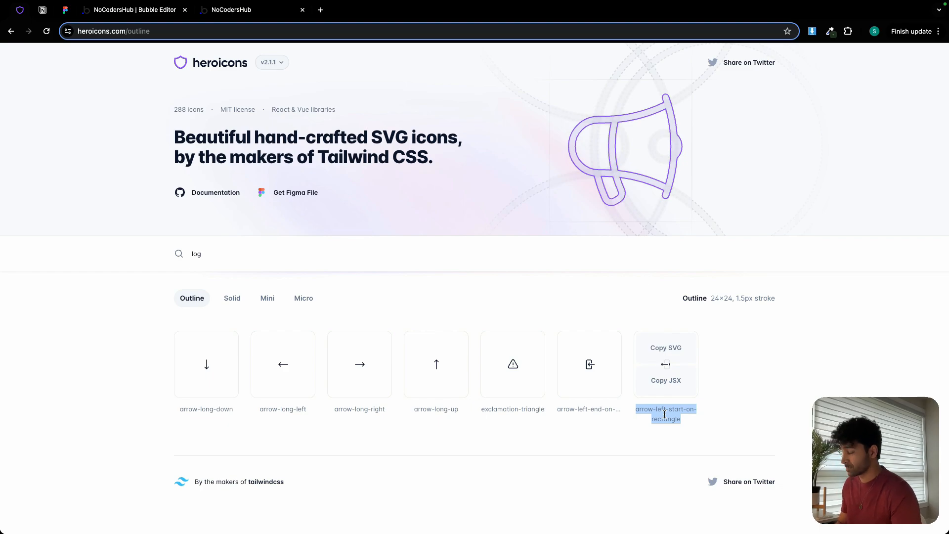
Back in the Bubble editor, set the pasted icon's symbol to arrow-left-on-rectangle using the shortened search "arrow-left".
left_click(151, 15)
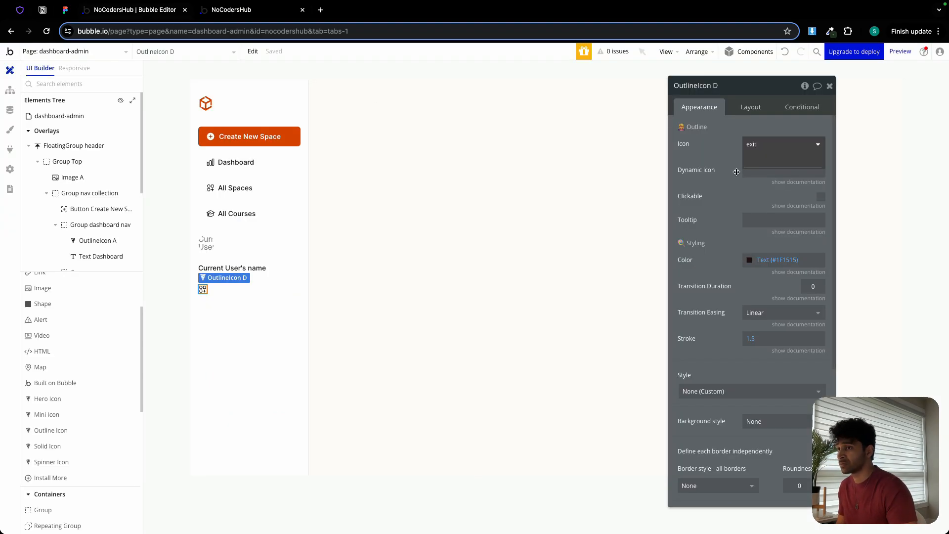
left_click(763, 144)
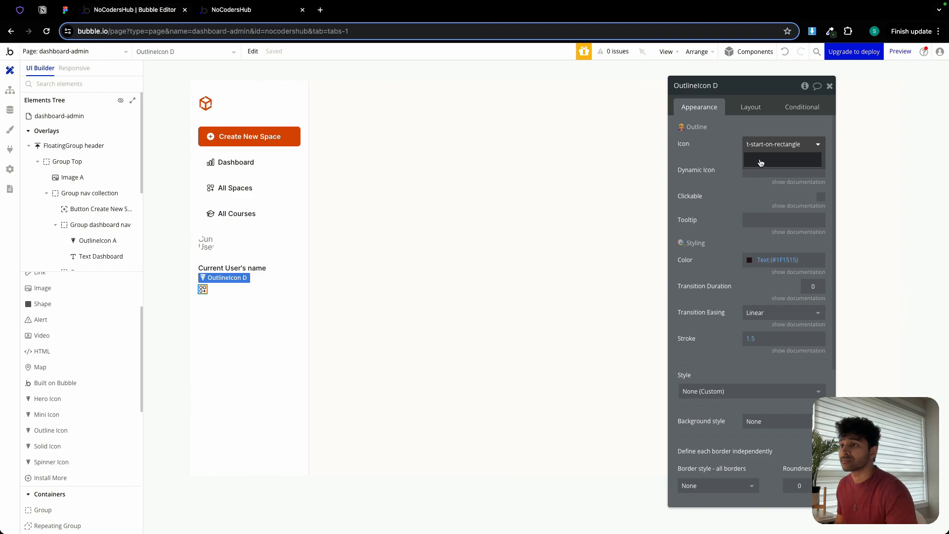
key("BackSpace")
key("BackSpace")
key("BackSpace")
key("BackSpace")
key("BackSpace")
key("BackSpace")
key("BackSpace")
key("BackSpace")
key("BackSpace")
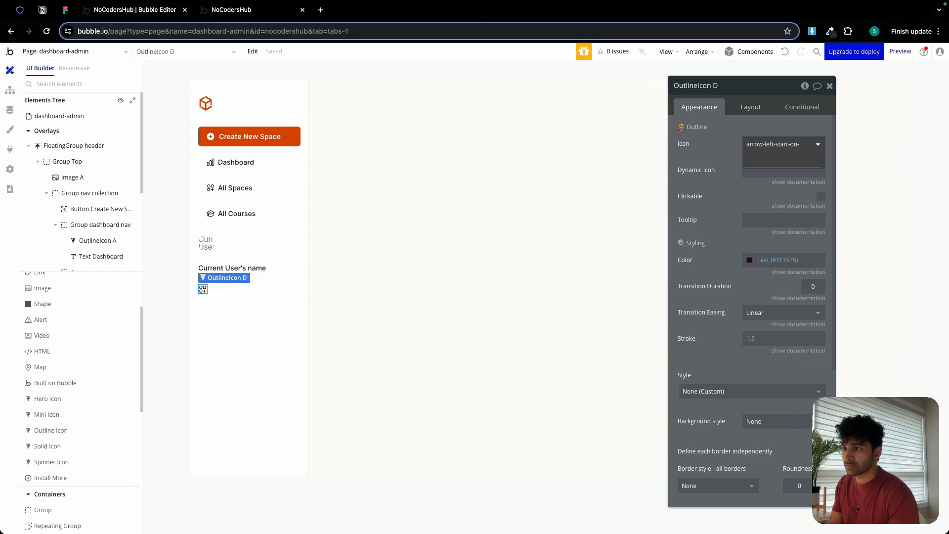
key("BackSpace")
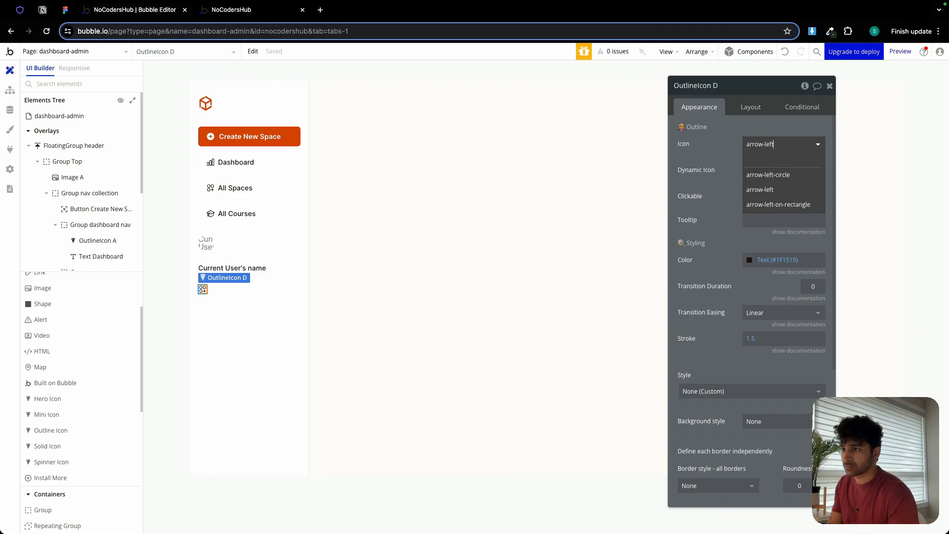
left_click(797, 206)
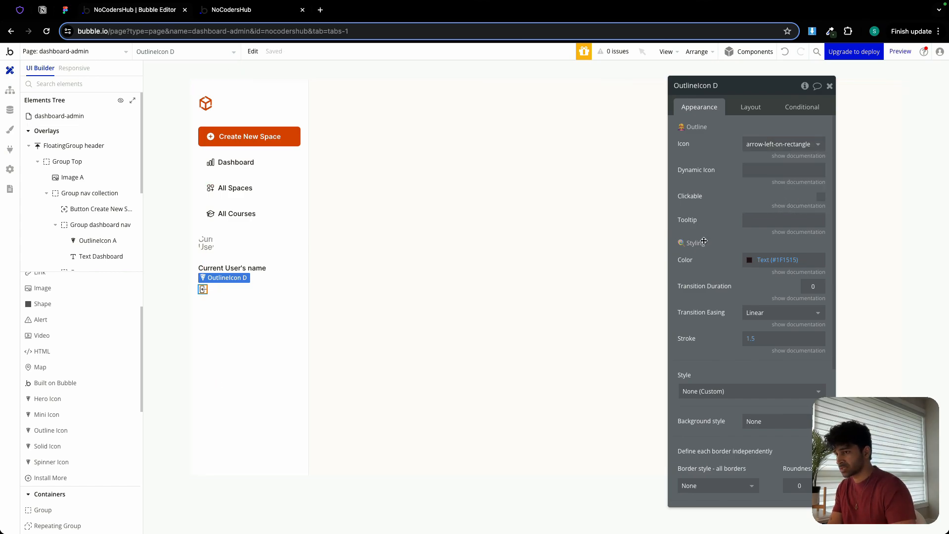
Set the arrow-left-on-rectangle icon's width and height to 20.
left_click(750, 106)
double_click(702, 236)
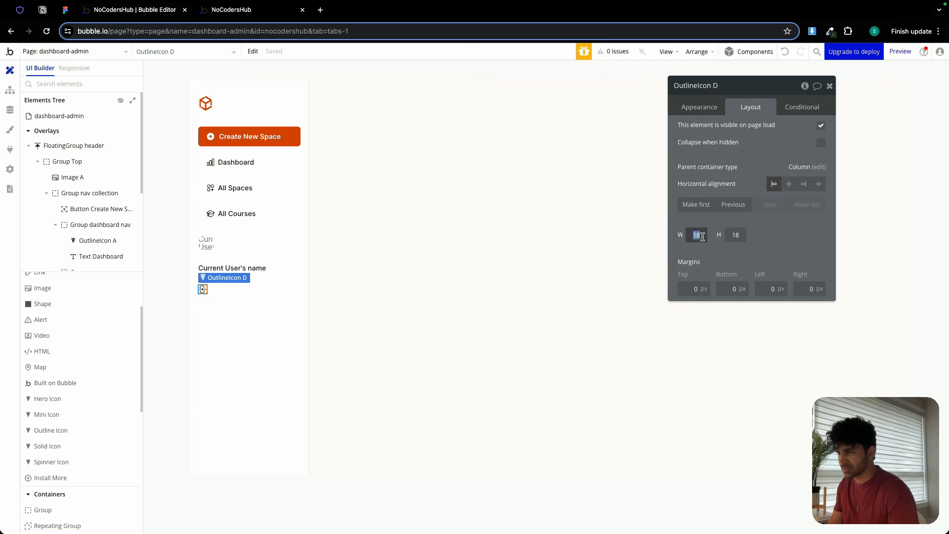
type("20")
key("Tab")
type("2")
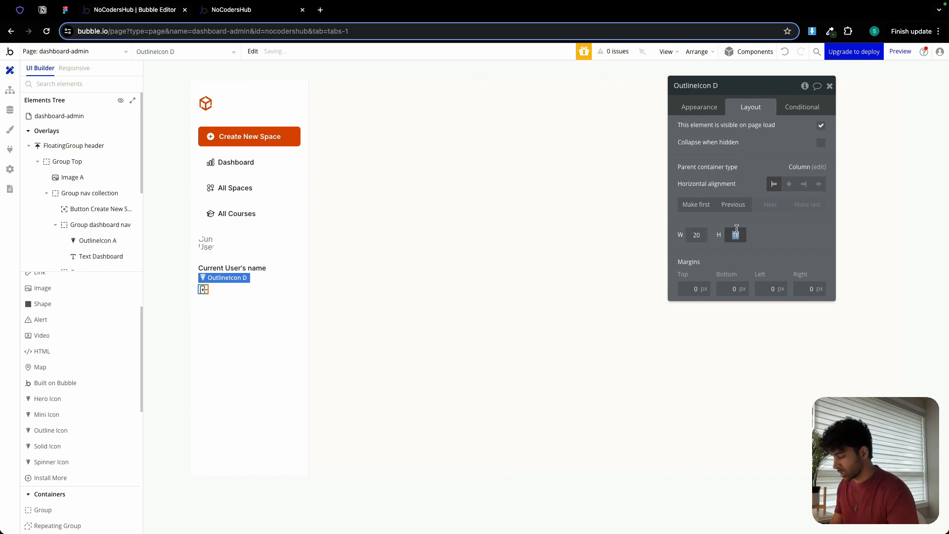
type("0")
left_click(275, 320)
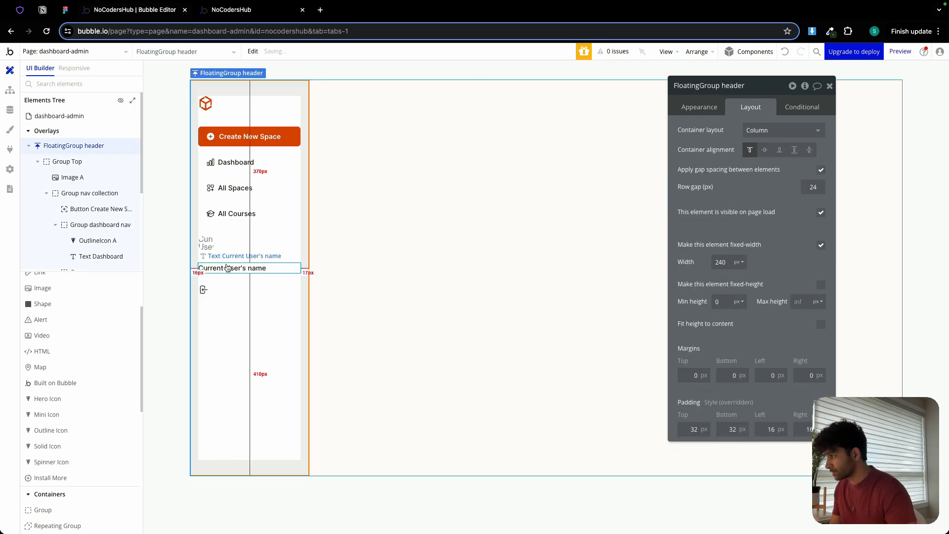
Set the All Courses icon's width and height to 20.
left_click(210, 214)
double_click(697, 235)
type("2")
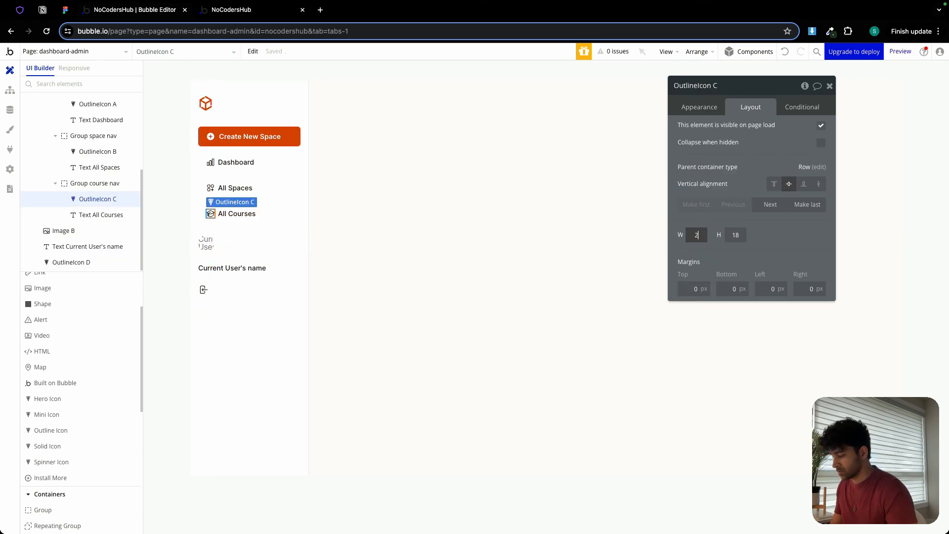
type("0")
key("Tab")
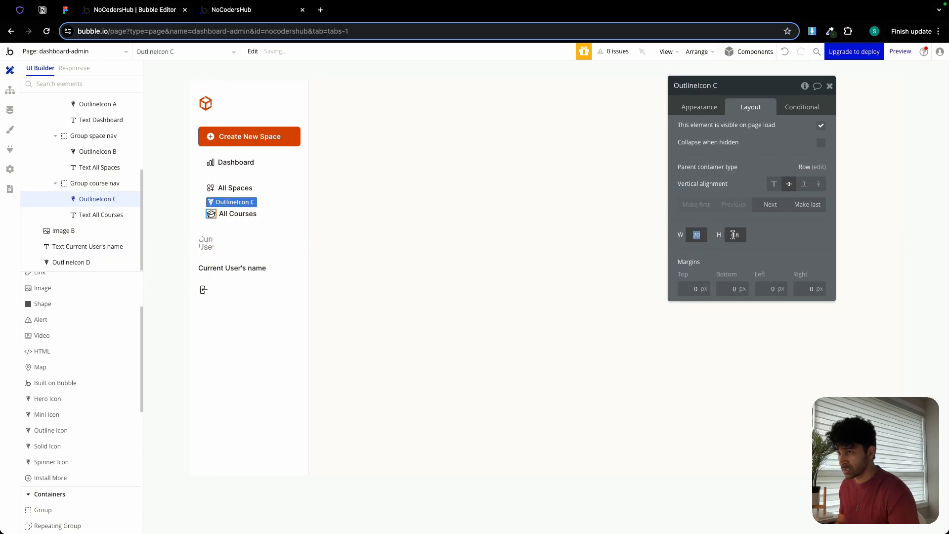
type("20")
Set the width and height of the All Spaces and Dashboard icons to 20.
left_click(210, 191)
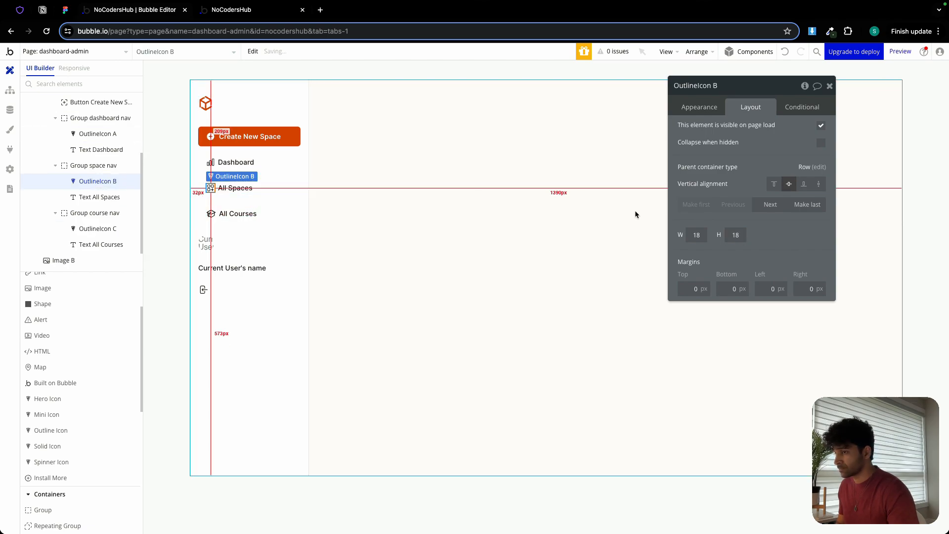
double_click(736, 235)
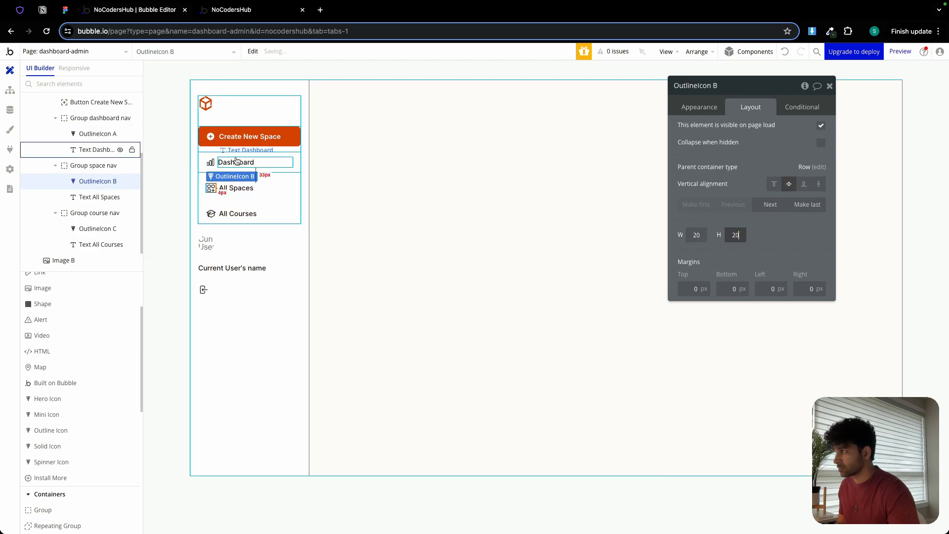
left_click(210, 162)
double_click(696, 233)
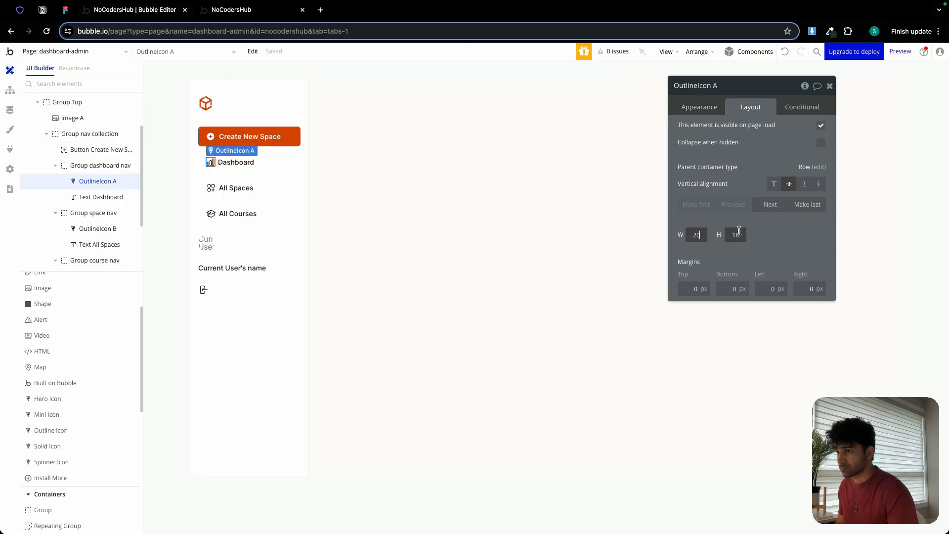
type("20")
key("Tab")
type("20")
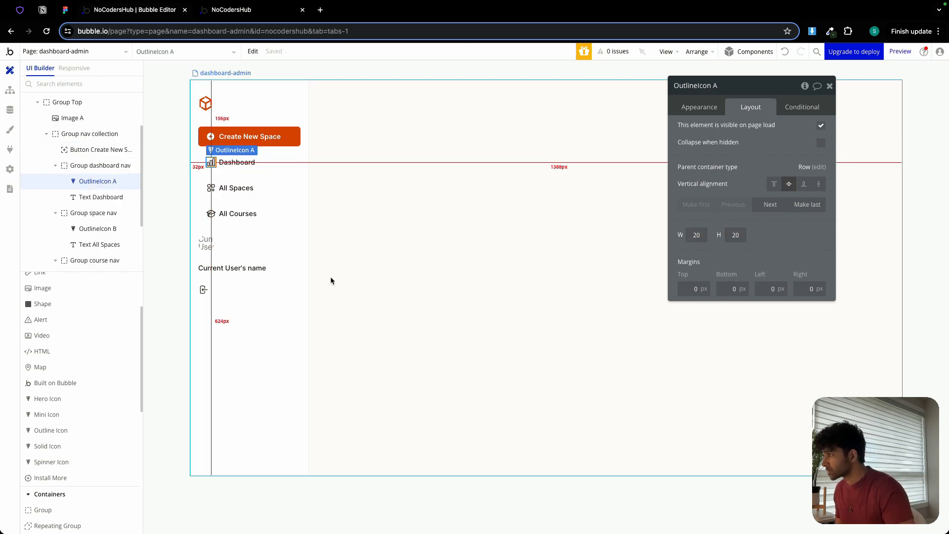
Group the avatar image, the Current User's name text and the exit icon in a row container.
left_click(244, 283)
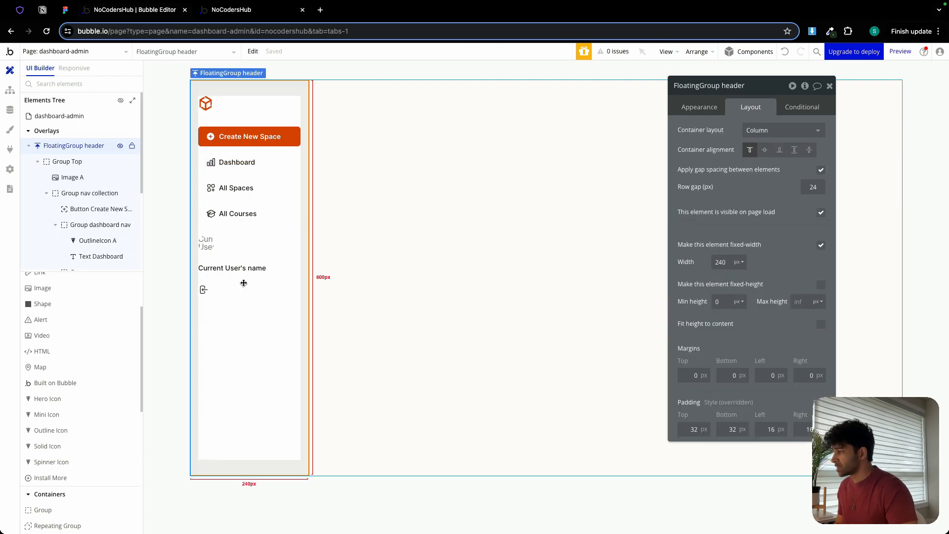
left_click(211, 248)
left_click(233, 267, "shift")
left_click(203, 289, "shift")
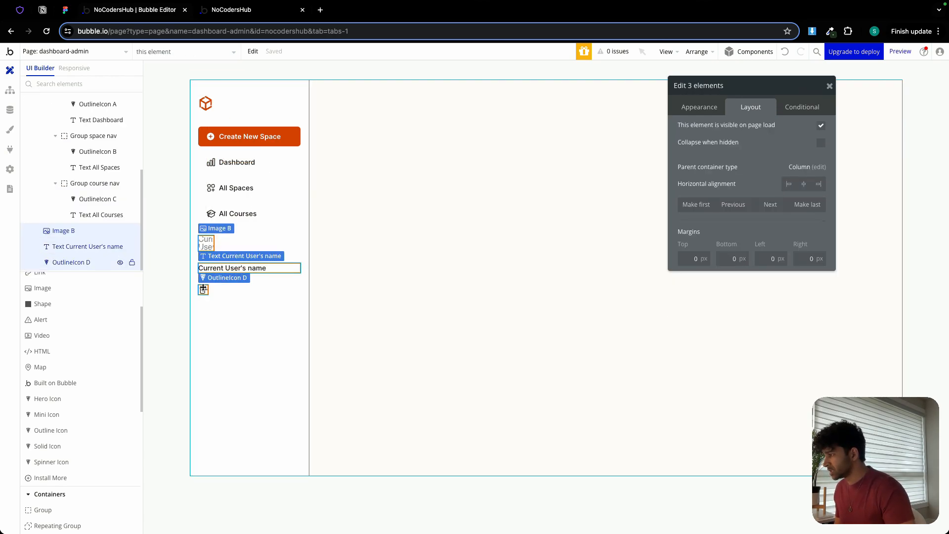
right_click(204, 289)
mouse_move(243, 352)
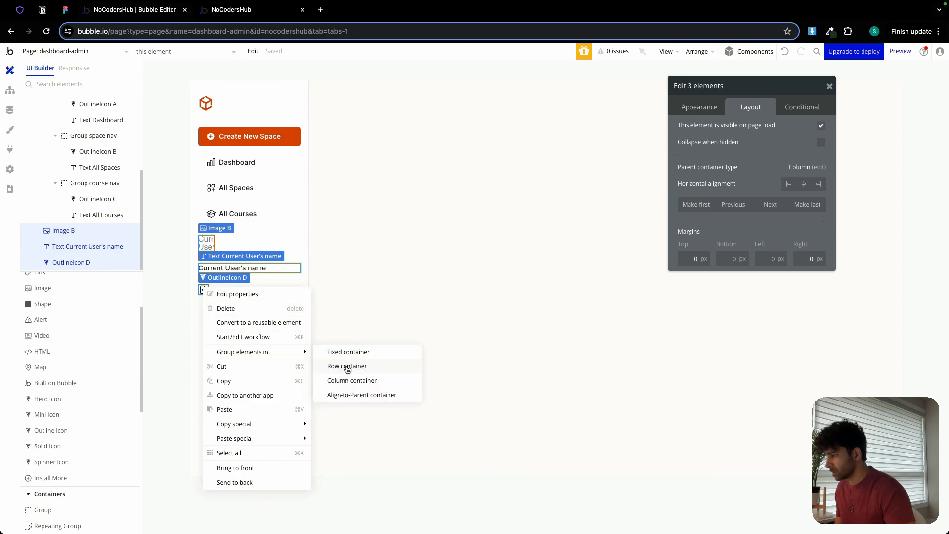
left_click(347, 367)
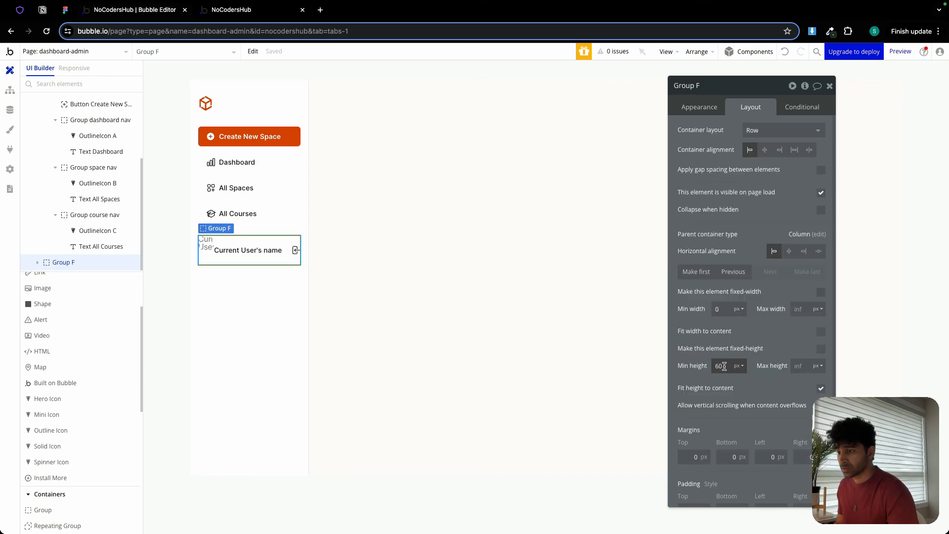
Apply gap spacing to the new row group with a 12 px column gap and set its container alignment to space around.
left_click(821, 170)
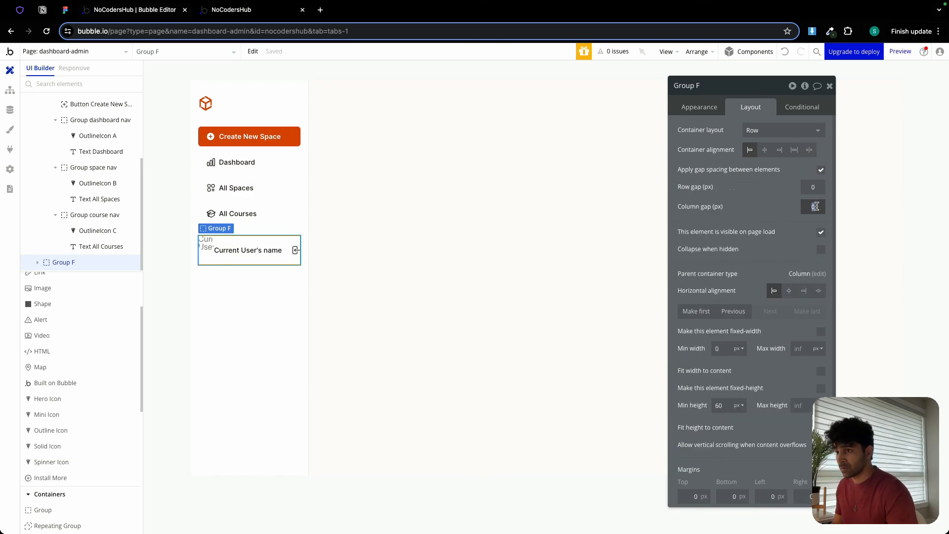
type("12")
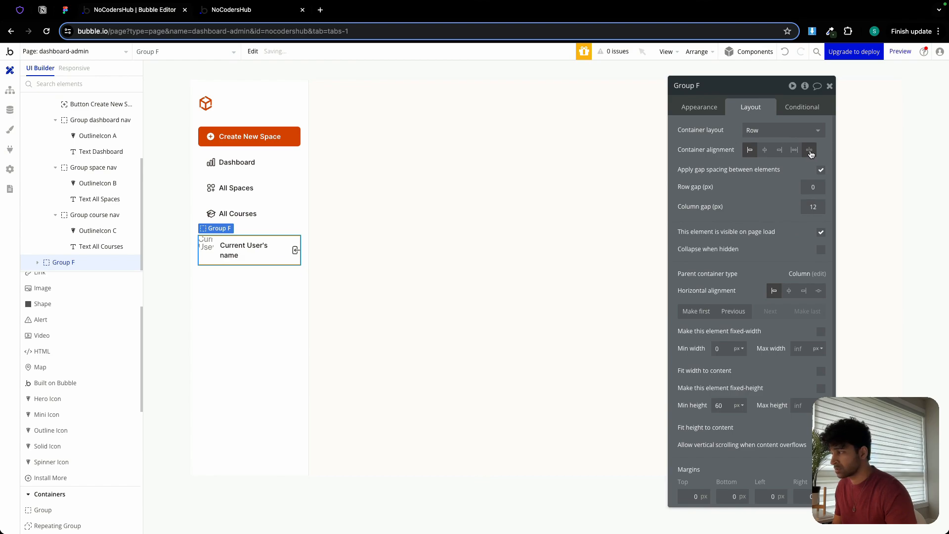
left_click(809, 150)
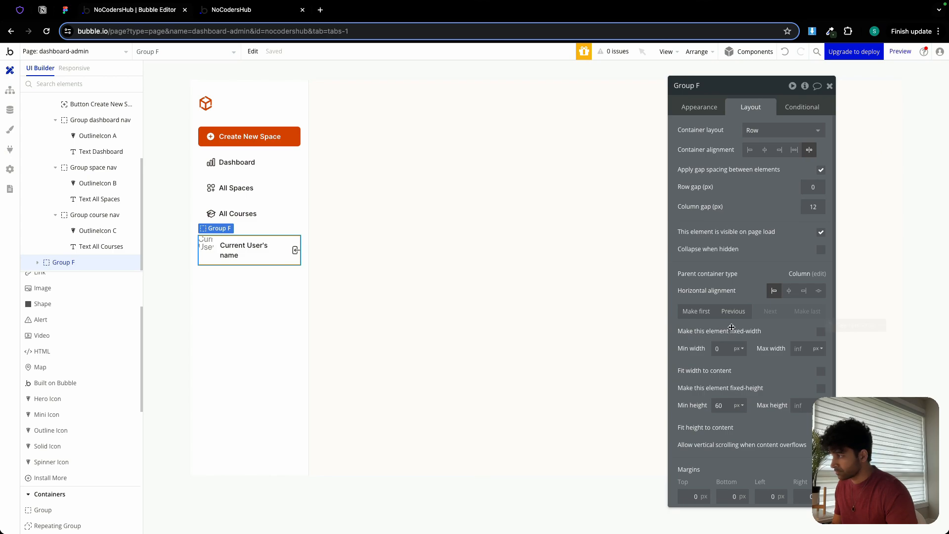
Set the user row group's left and right padding to 16 px.
scroll(731, 328, "down", 2)
left_click(769, 493)
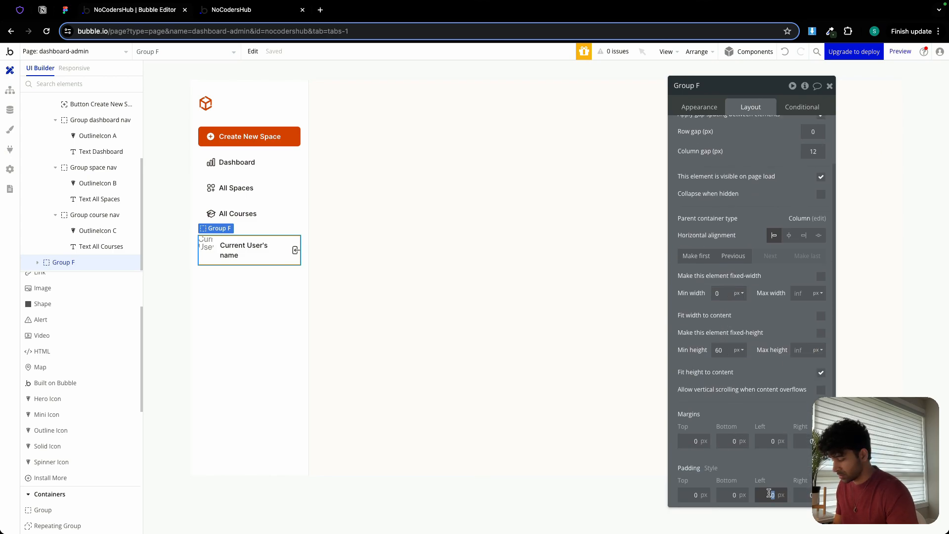
left_click(261, 215)
left_click(254, 262)
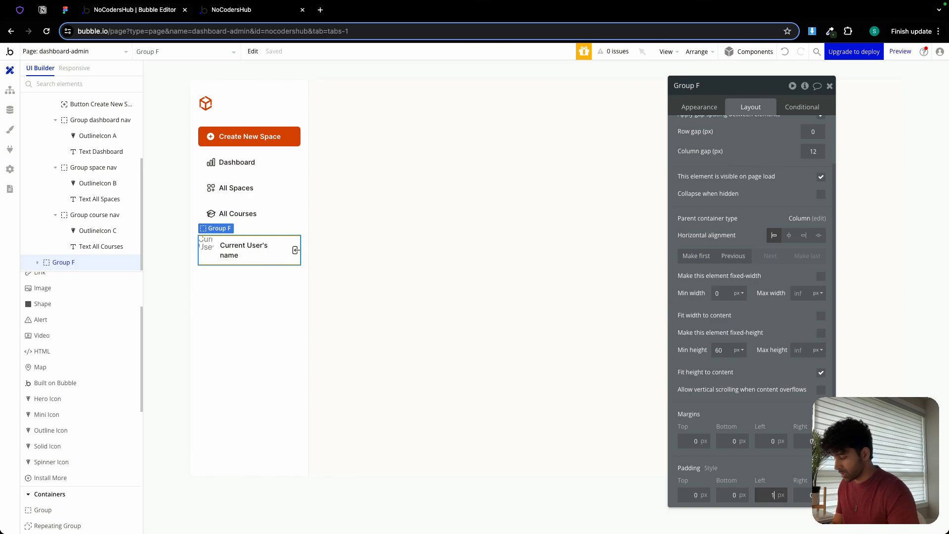
type("16")
left_click(807, 492)
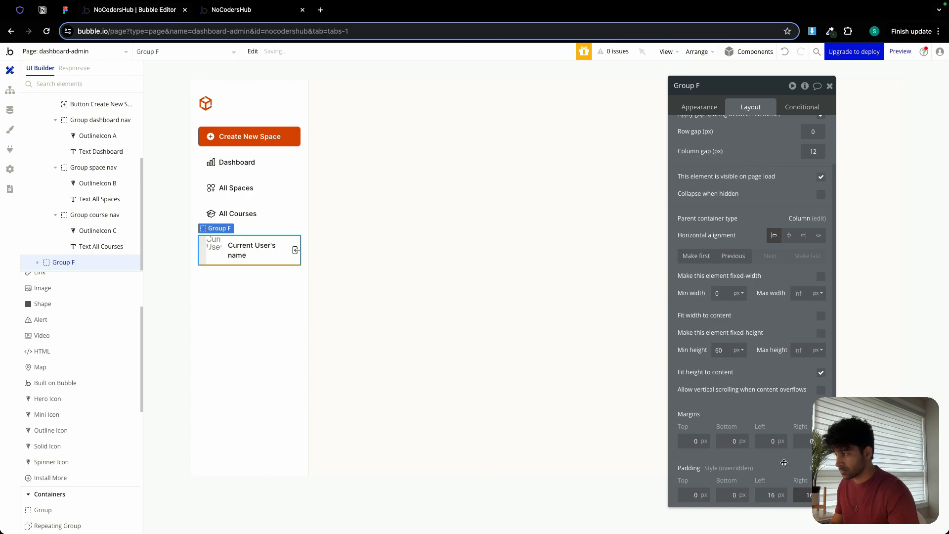
Rename the user row group in the sidebar as Group Bottom.
double_click(708, 87)
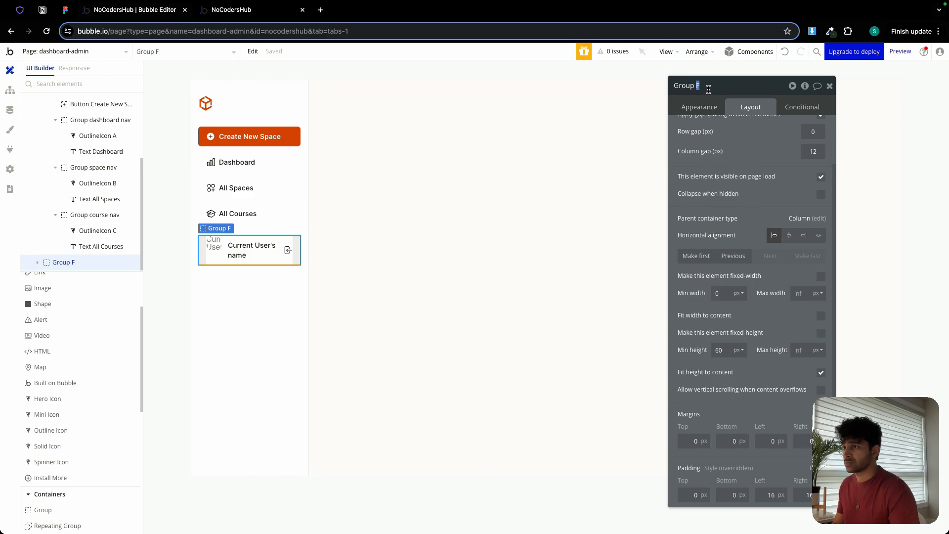
type("Bottom")
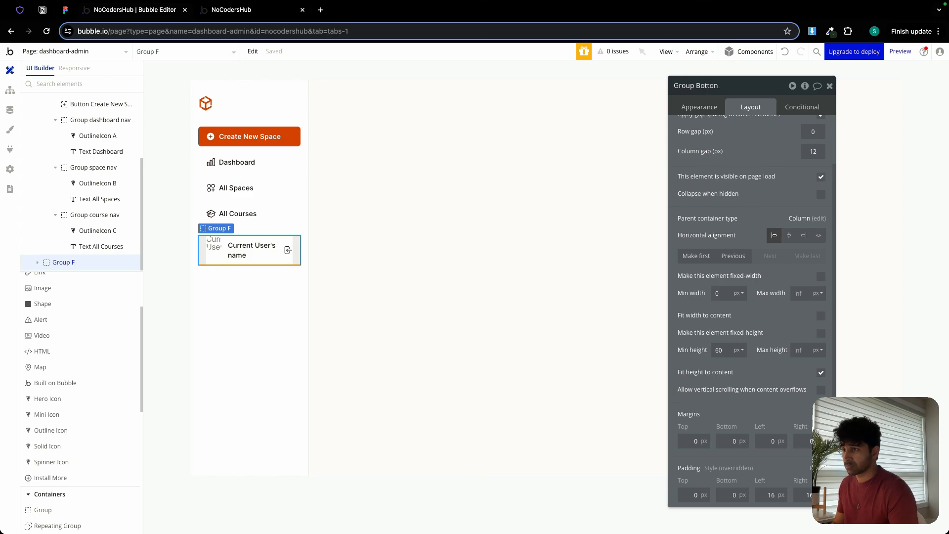
key("Return")
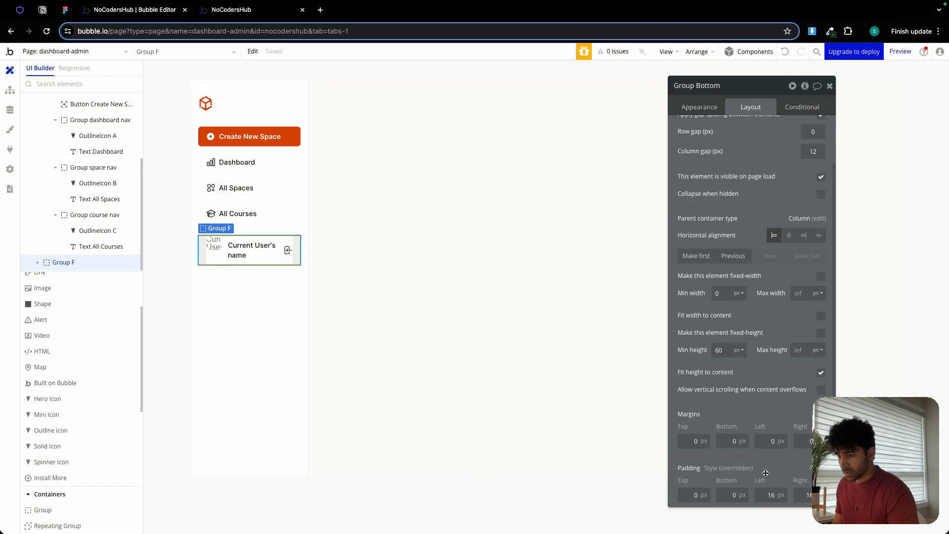
Set Group Bottom's top and bottom padding to 6 px and its minimum height to 0.
left_click(682, 496)
type("6")
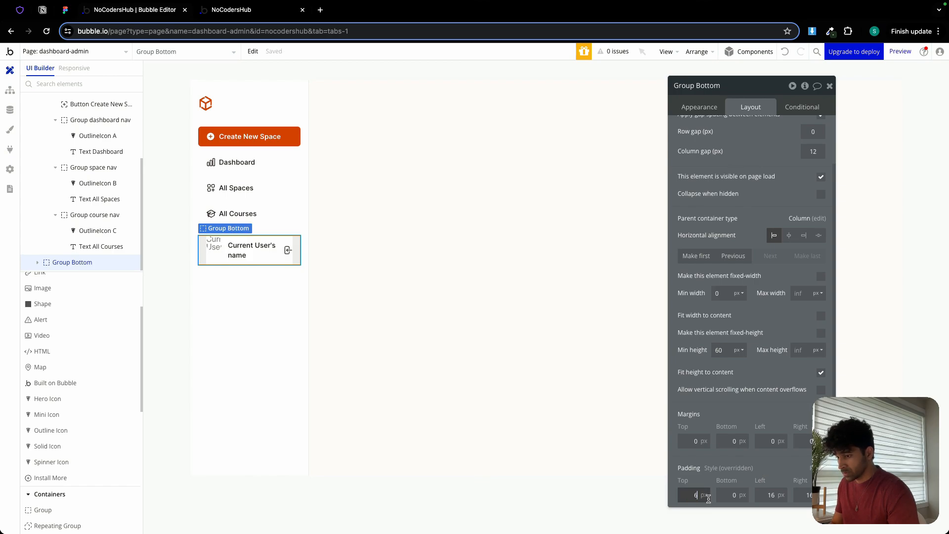
key("Tab")
type("6")
left_click(713, 456)
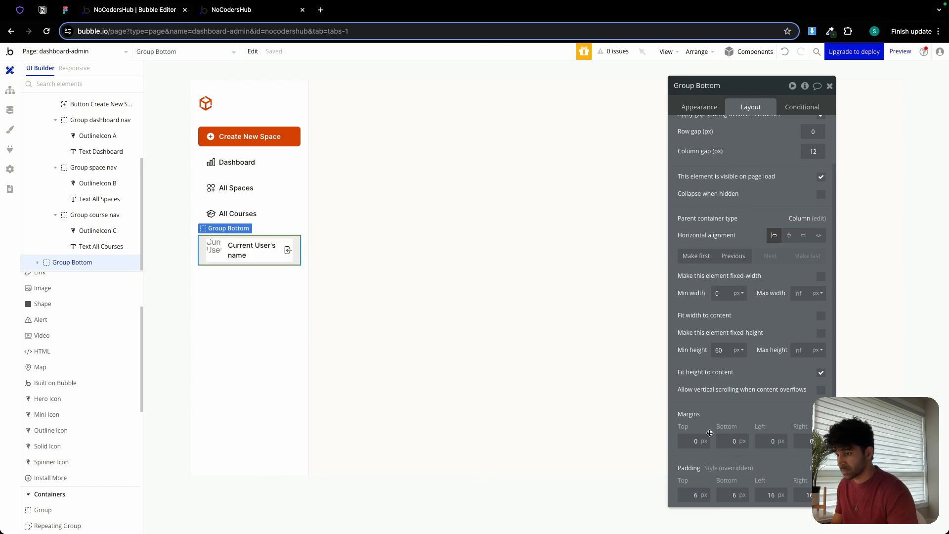
type("0")
left_click(697, 324)
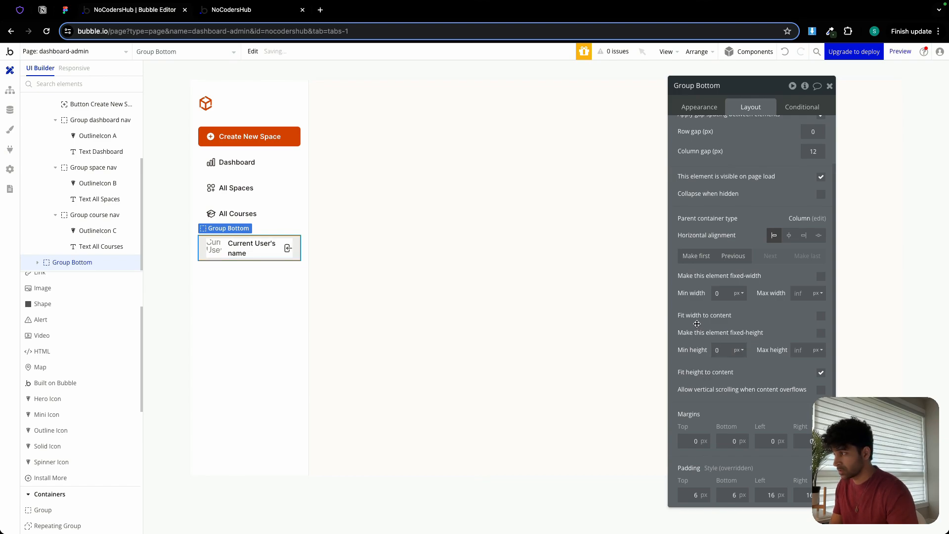
Give Group Bottom a solid border in the Border (#EBEBEB) color variable with a roundness of 6.
left_click(699, 107)
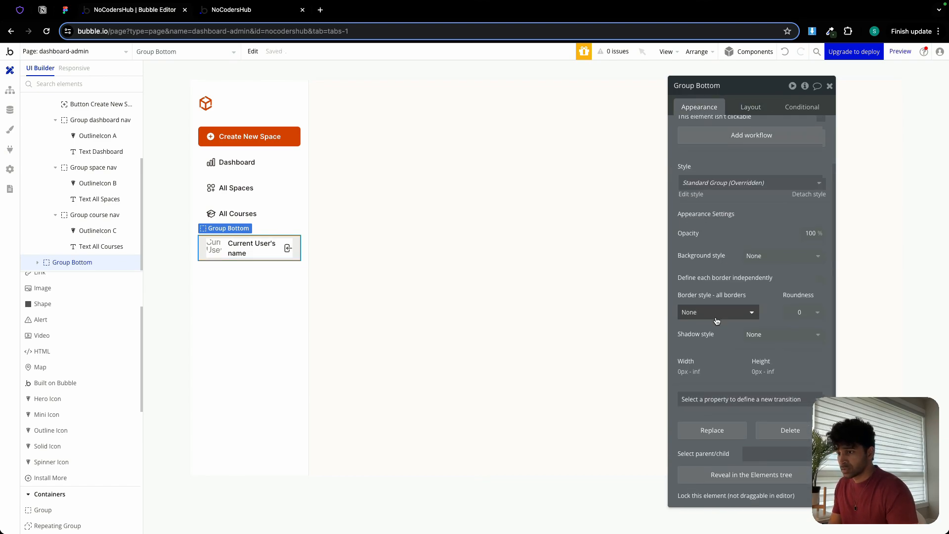
left_click(717, 310)
left_click(697, 357)
left_click(734, 350)
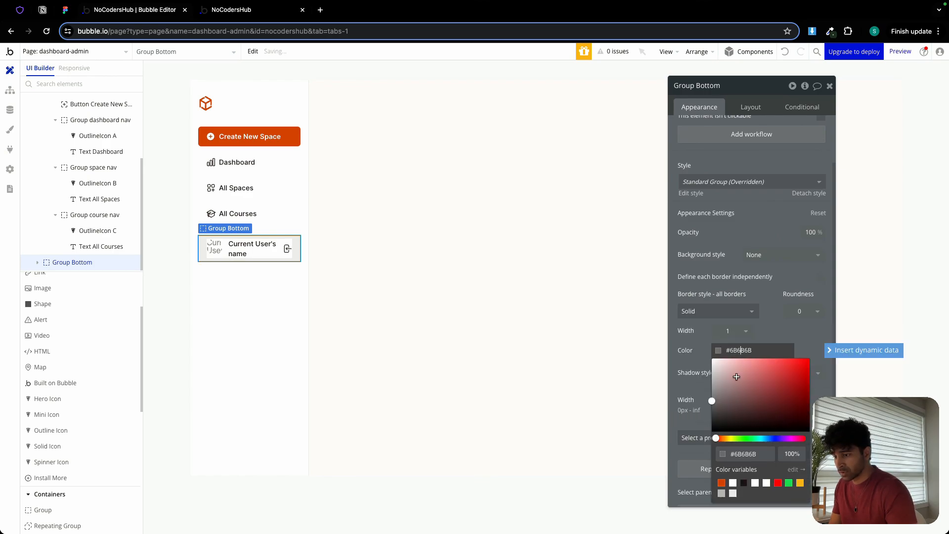
left_click(732, 494)
left_click(802, 310)
left_click(801, 310)
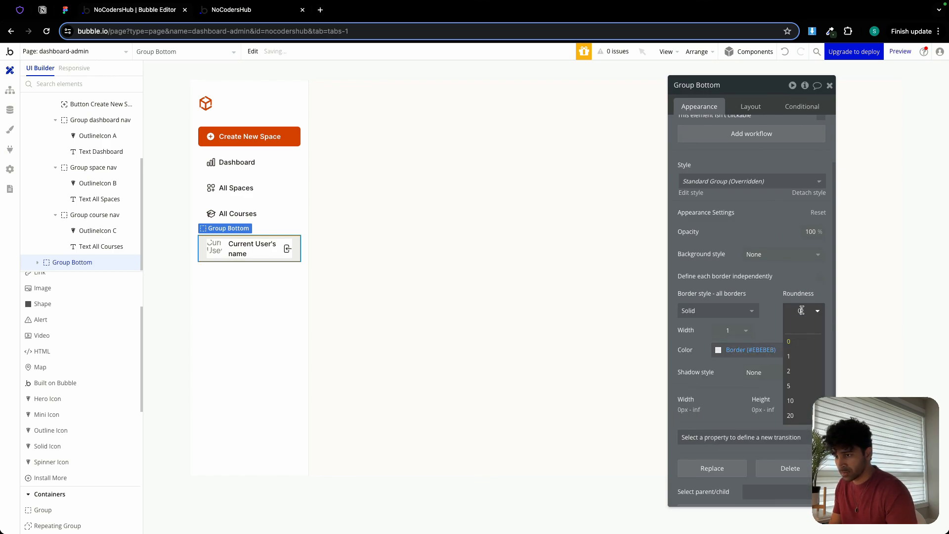
left_click(769, 298)
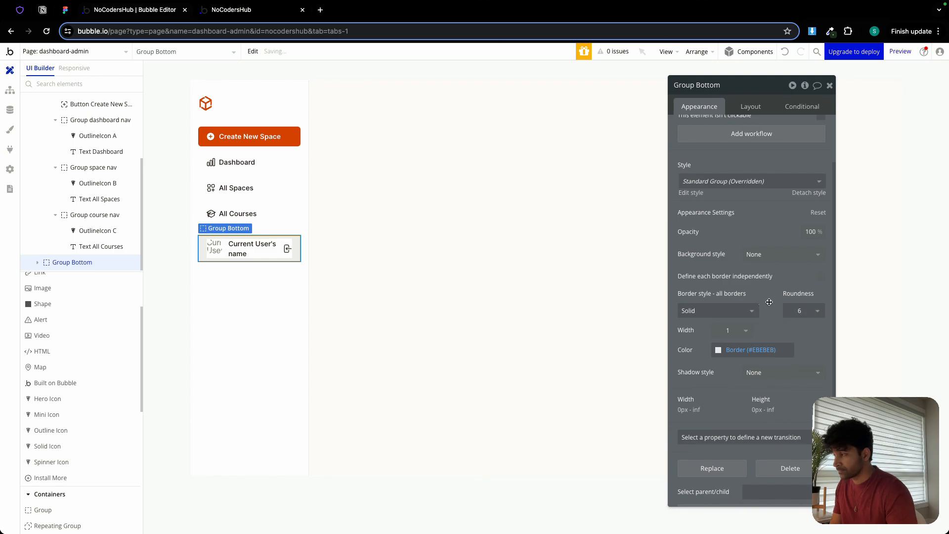
Center the avatar image vertically in Group Bottom and check the vertical alignment of the name text and exit icon.
left_click(218, 249)
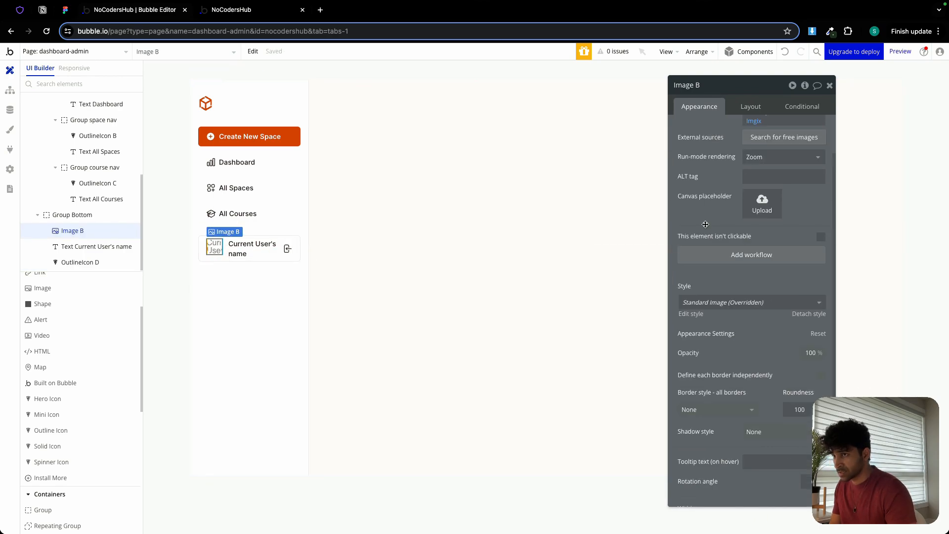
left_click(750, 107)
left_click(789, 184)
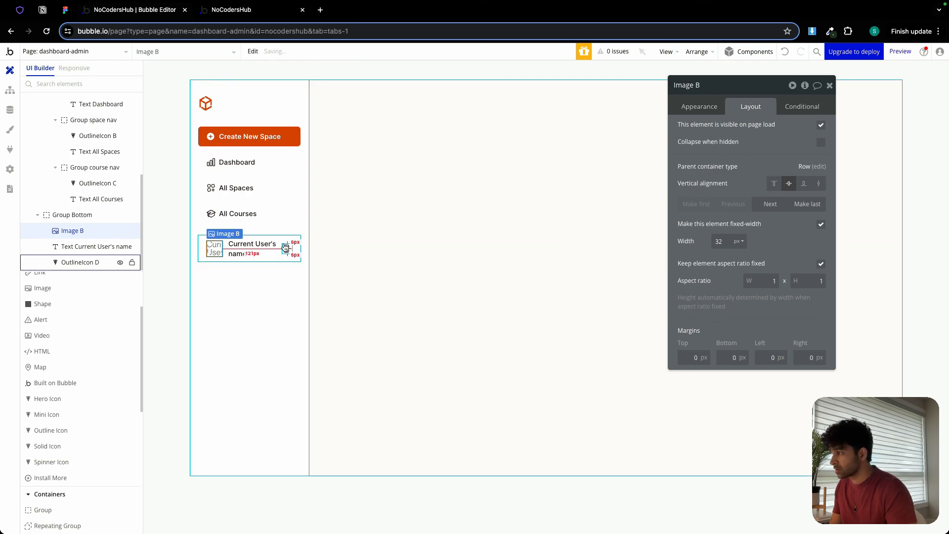
left_click(252, 249)
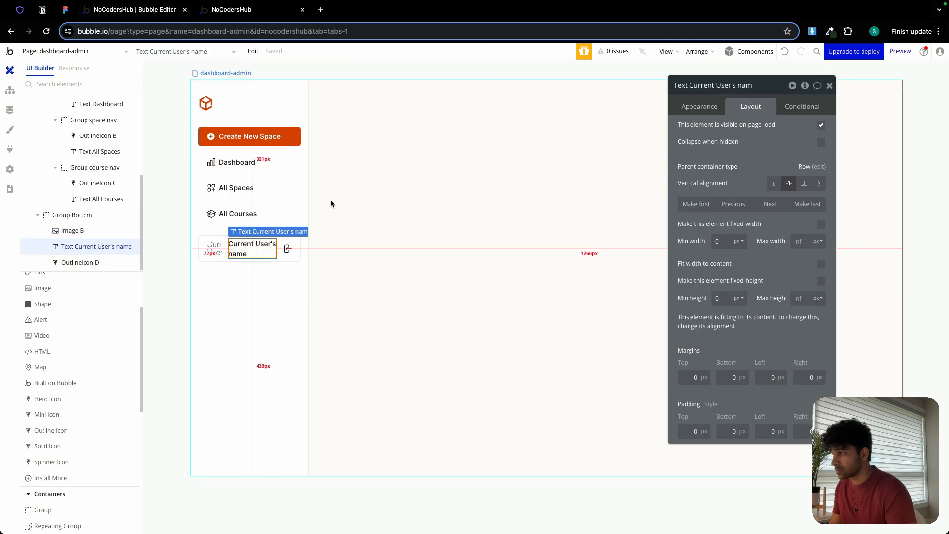
left_click(287, 248)
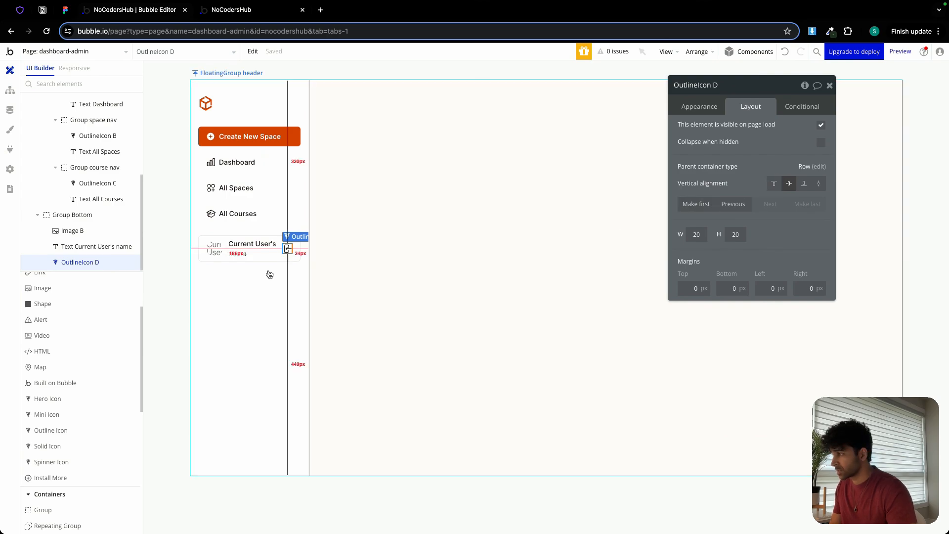
Set the FloatingGroup header's container alignment to space between and turn off its gap spacing between elements.
left_click(249, 287)
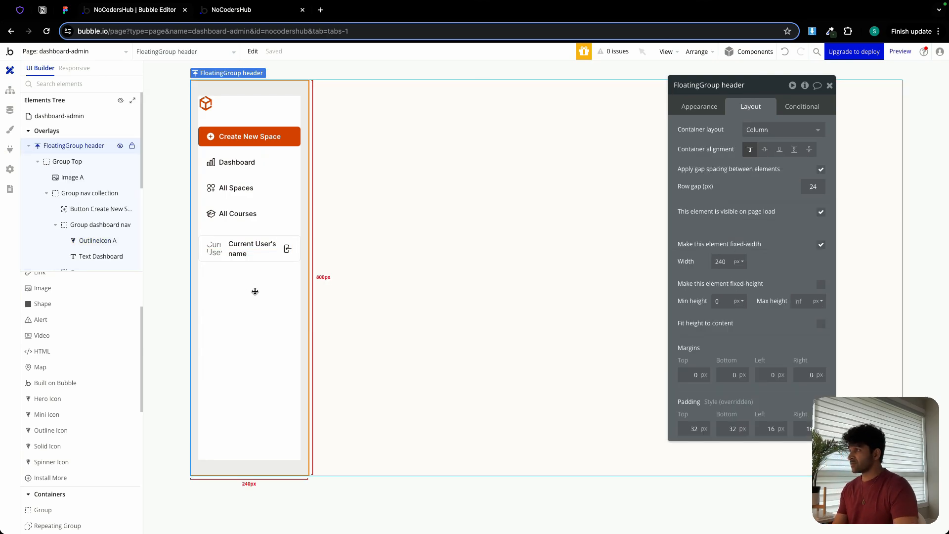
left_click(808, 150)
left_click(815, 185)
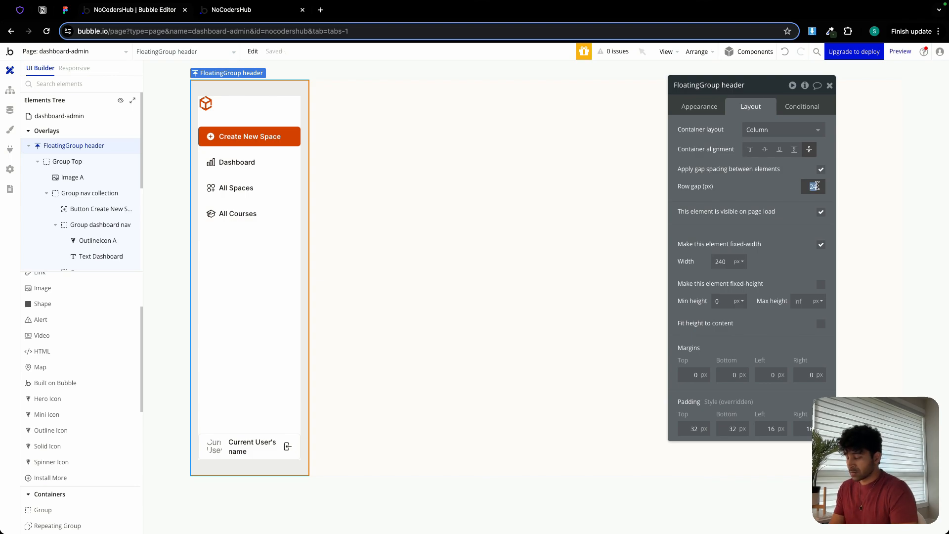
left_click(821, 169)
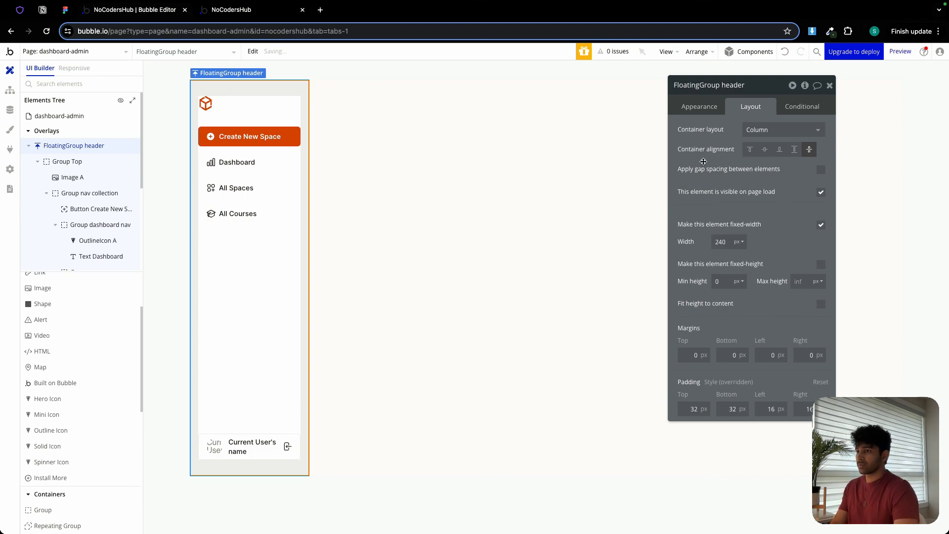
left_click(441, 299)
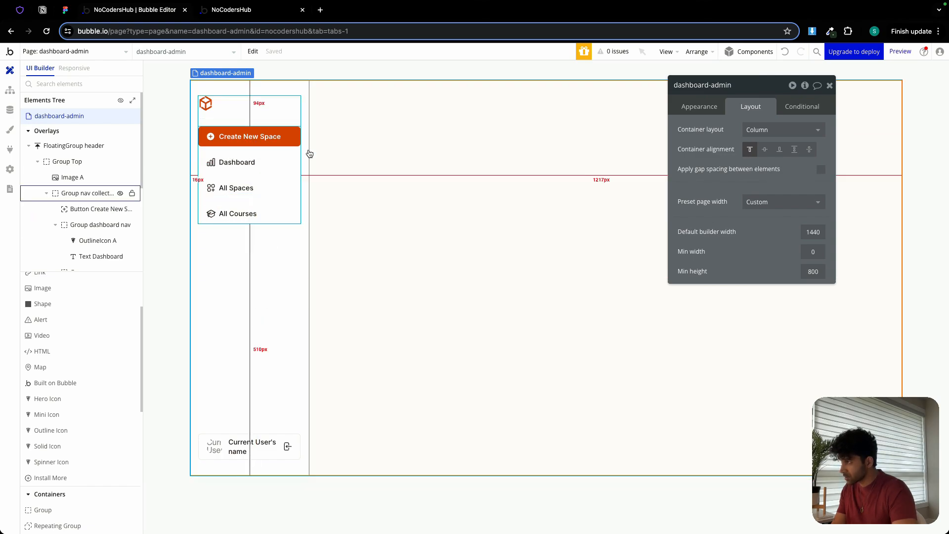
Switch to the app preview, replace feed with test in the page URL, and log out of the current account.
left_click(252, 10)
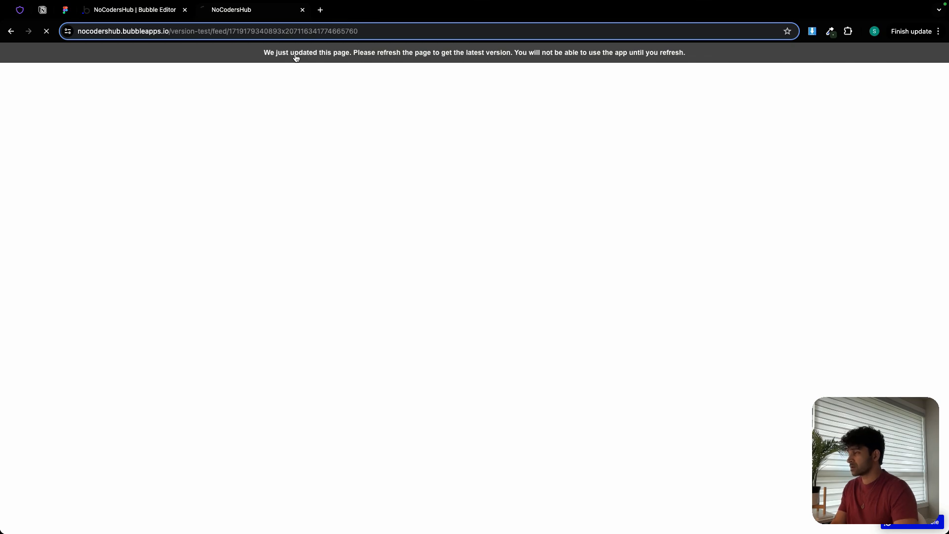
left_click(219, 31)
double_click(232, 32)
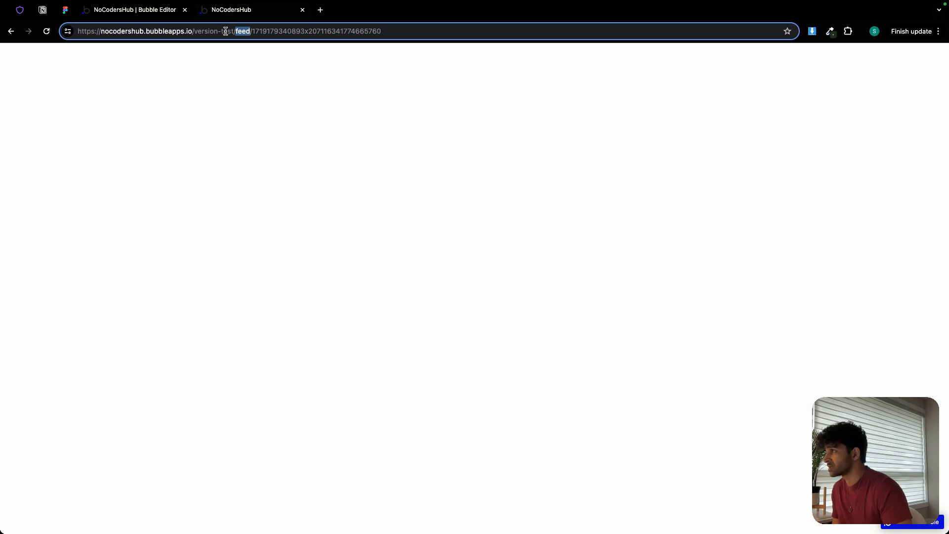
type("test")
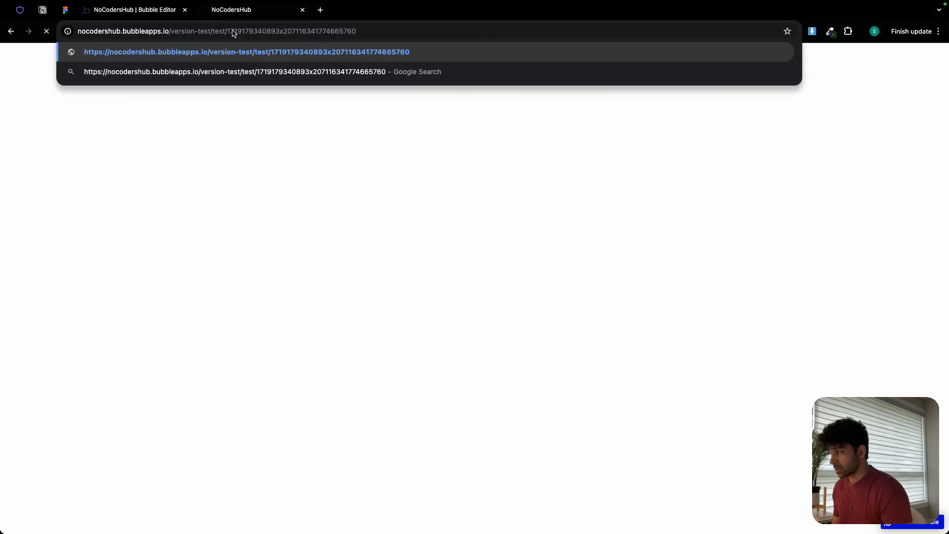
key("Return")
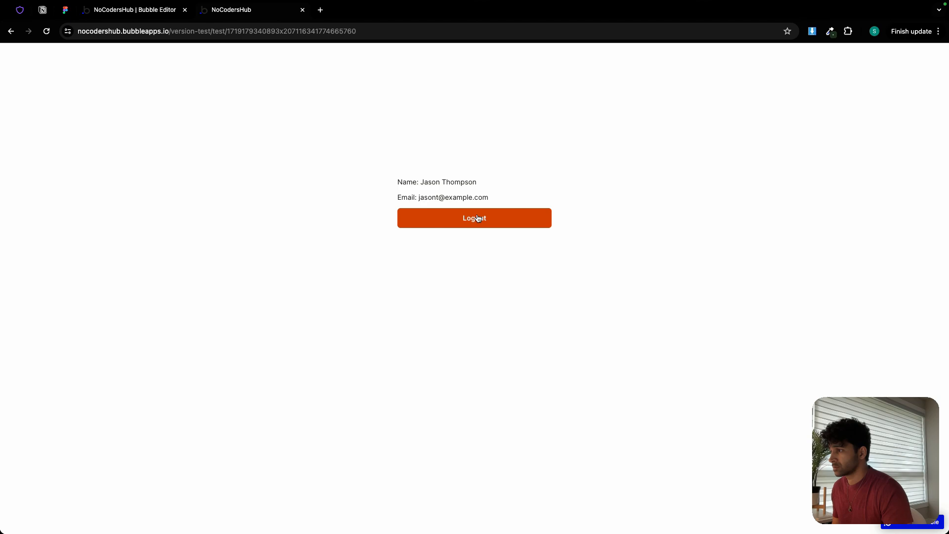
left_click(477, 218)
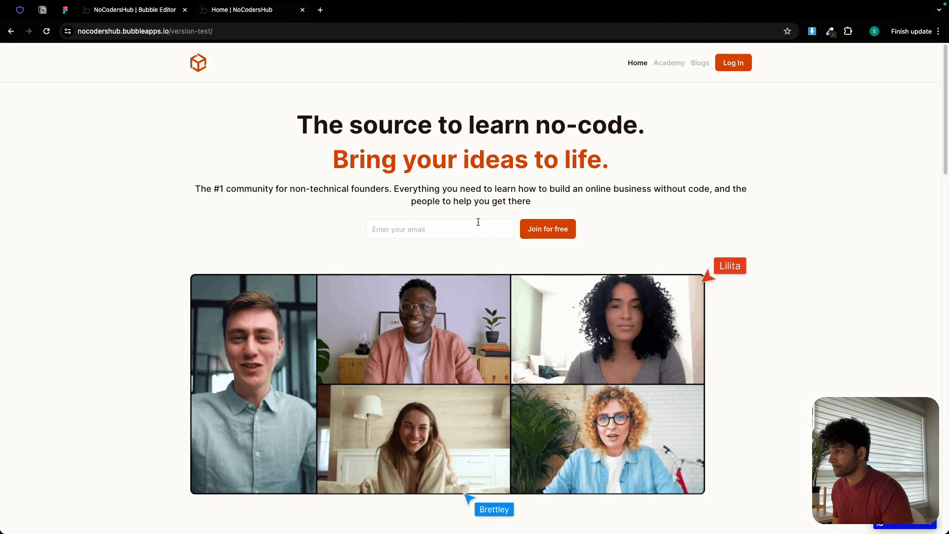
On the app's Log In page, enter the email of the user shown in the Figma sidebar and the account password.
left_click(732, 64)
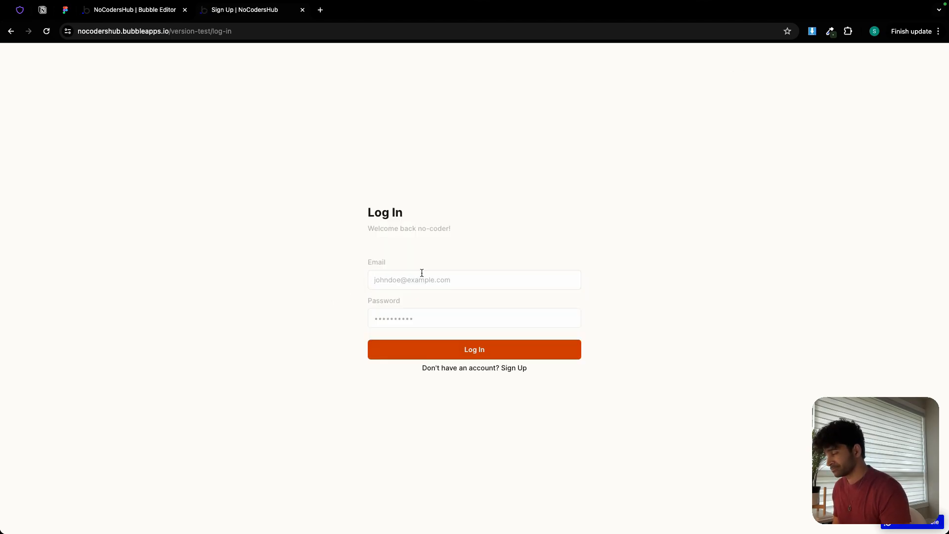
left_click(66, 10)
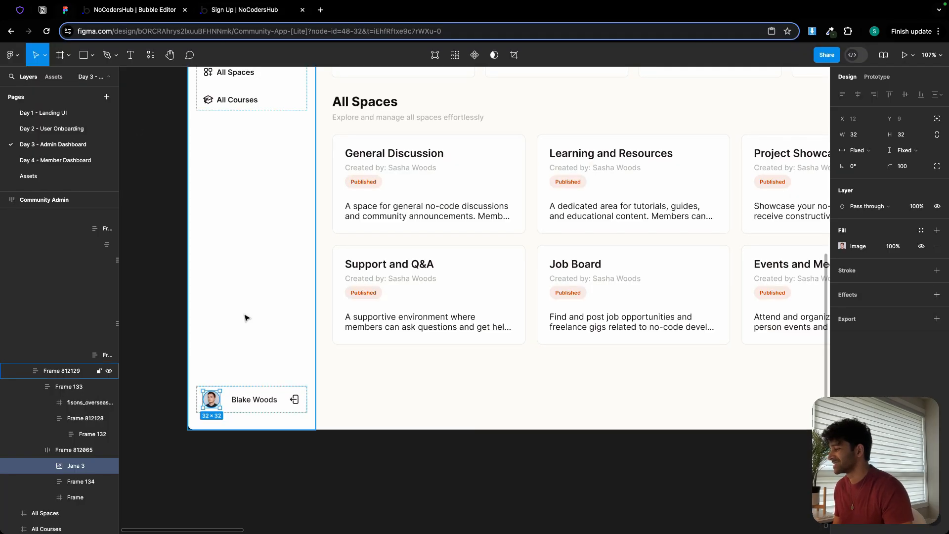
left_click(223, 11)
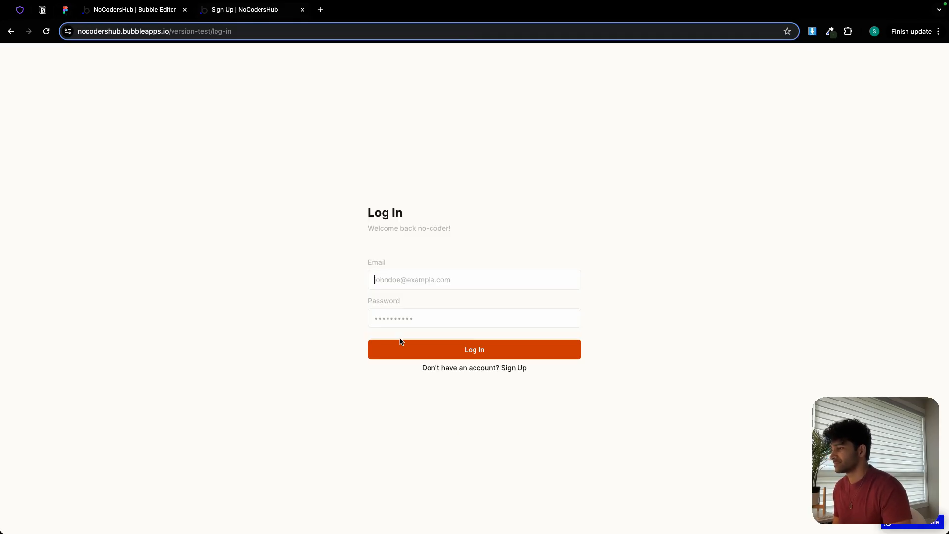
type("b")
key("BackSpace")
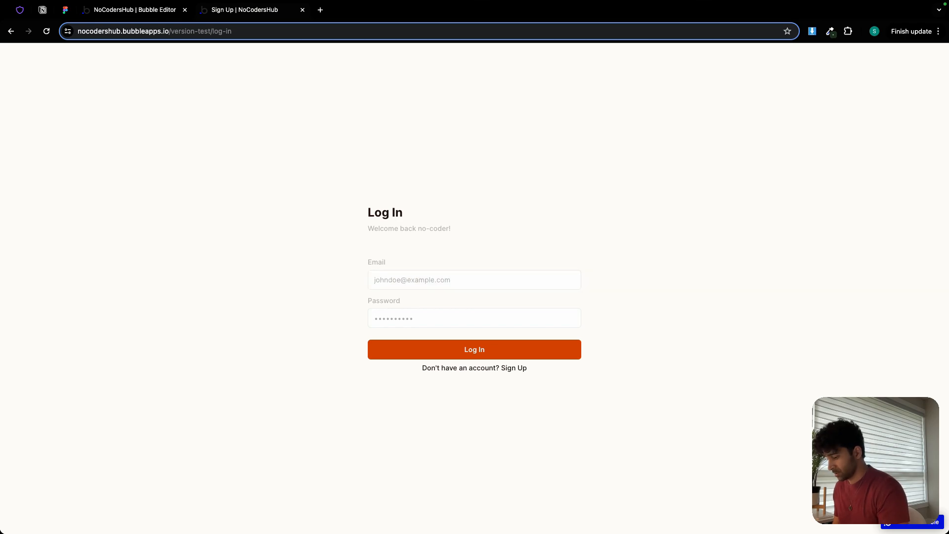
type("blakewoods@example.com")
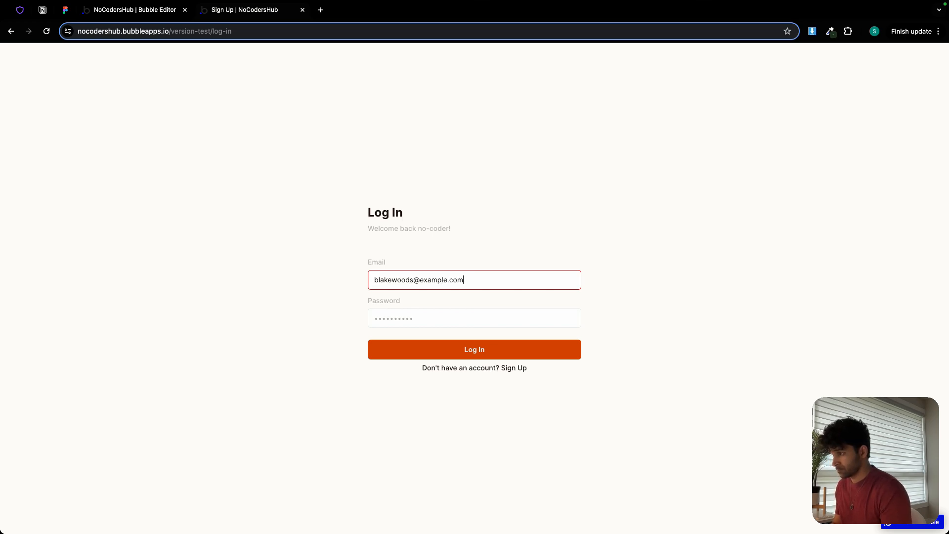
left_click(394, 311)
type("p")
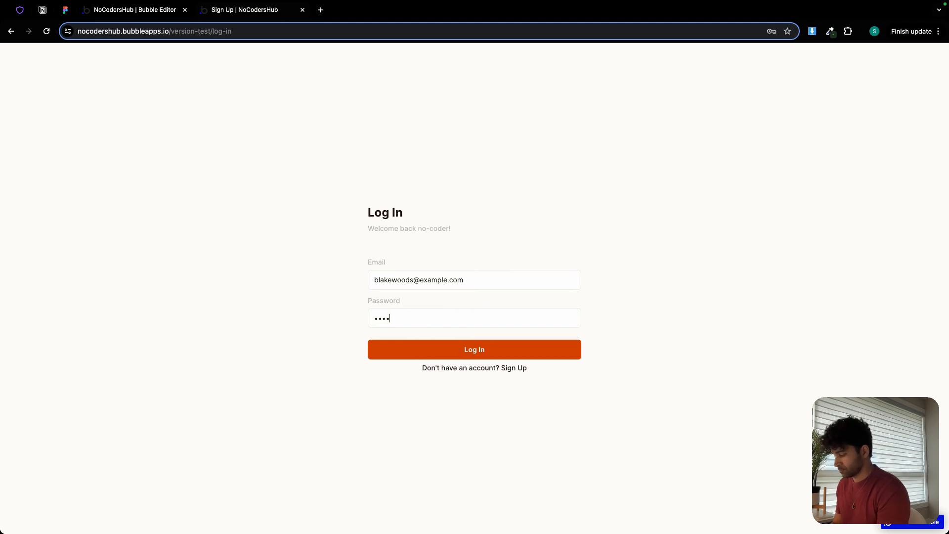
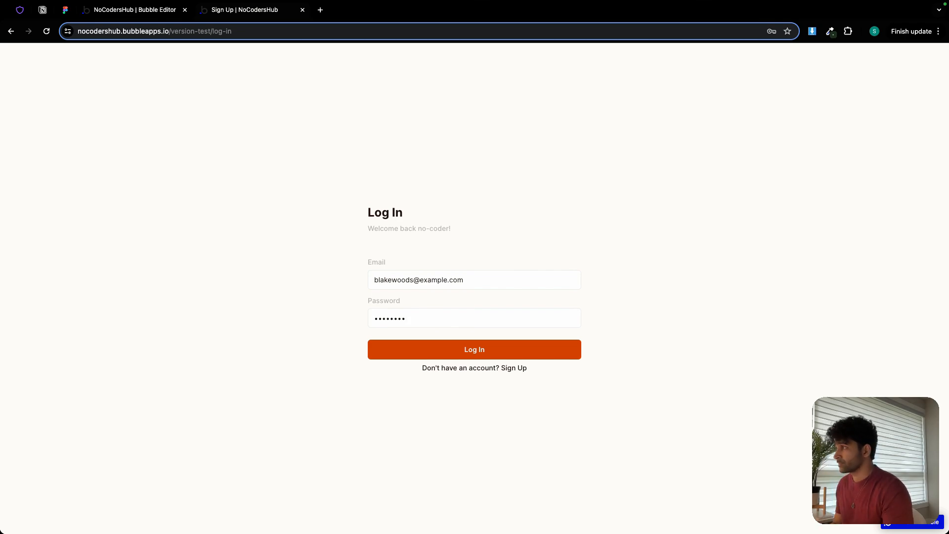
Switch to the Bubble editor, open the workflow of the Log In button on the log-in page, and review its actions.
left_click(127, 14)
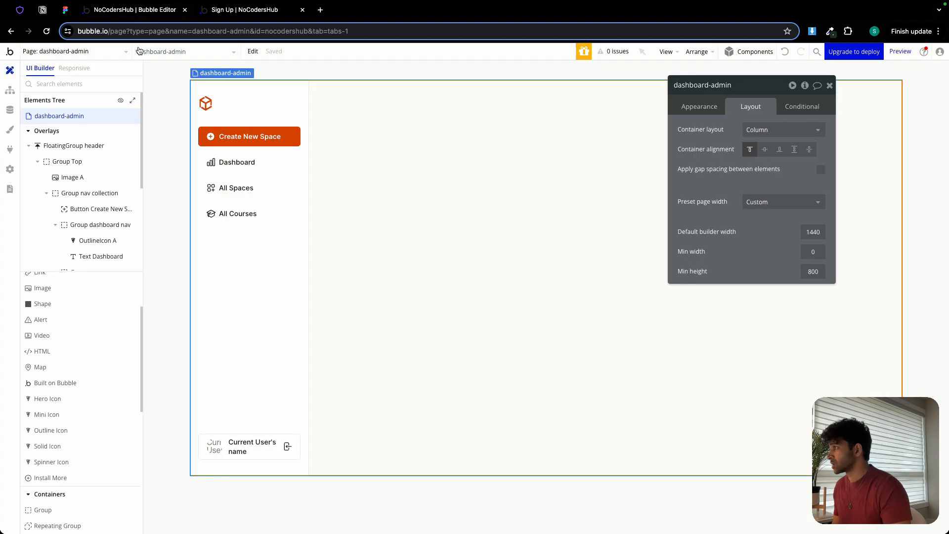
left_click(94, 52)
left_click(78, 110)
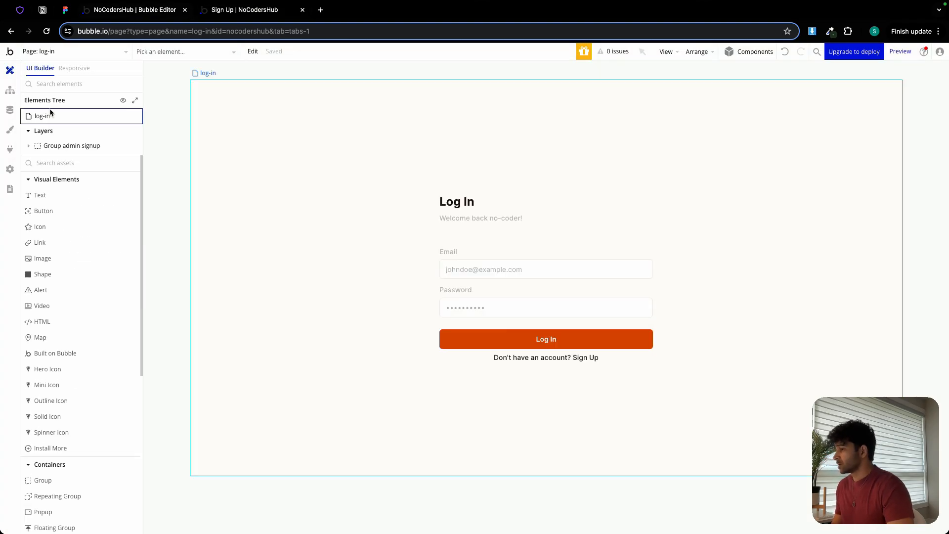
left_click(544, 339)
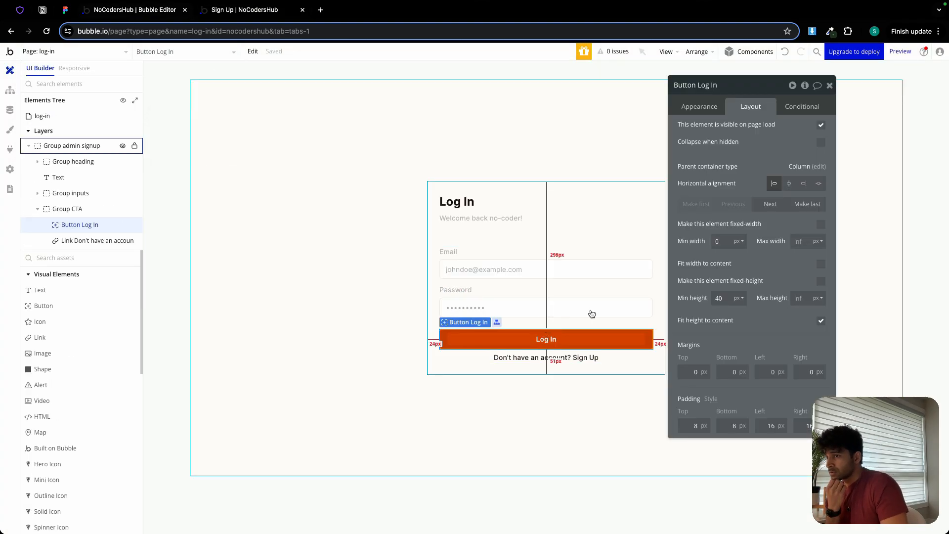
left_click(696, 106)
left_click(731, 204)
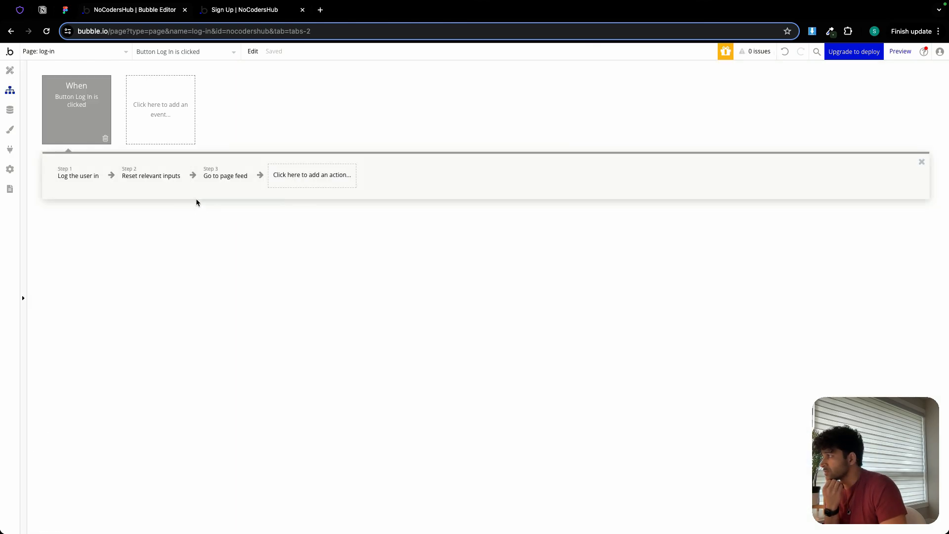
left_click(70, 180)
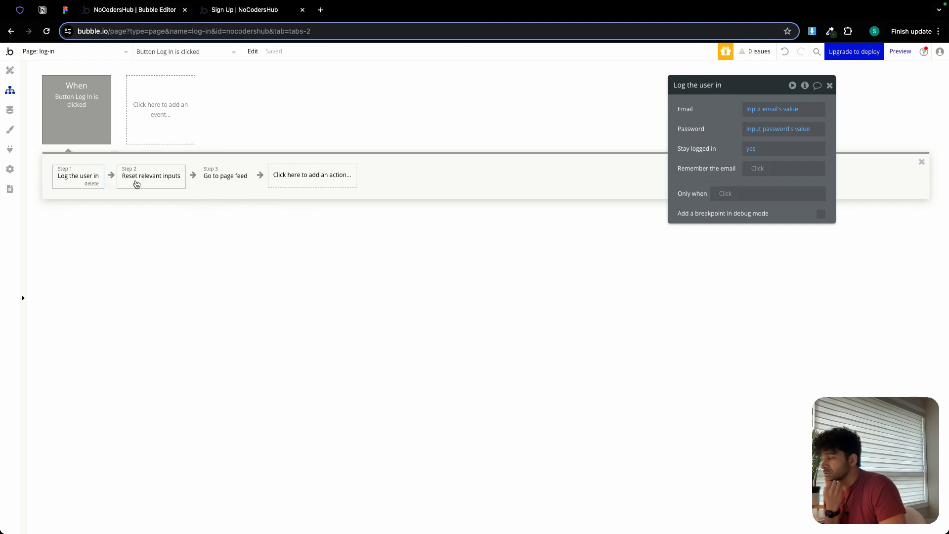
left_click(135, 183)
left_click(220, 178)
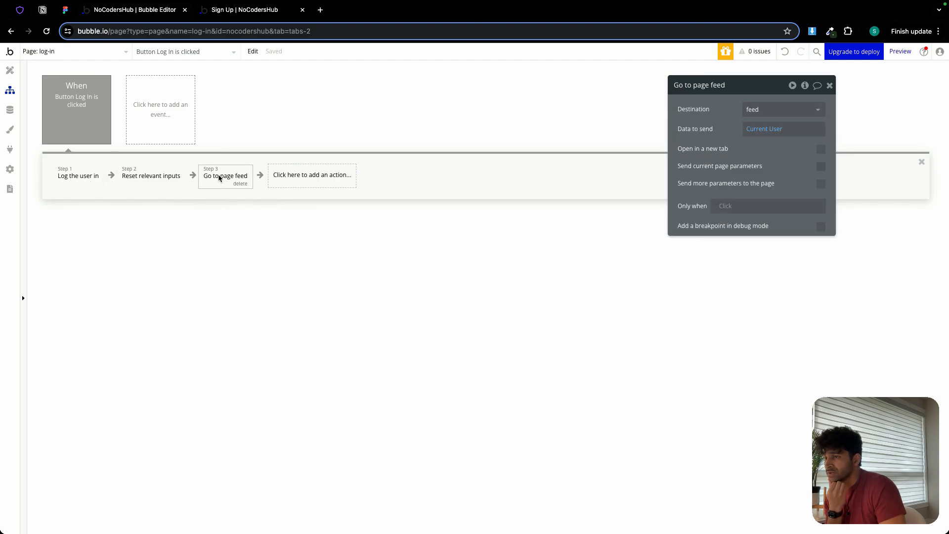
Restrict the Log In button's click event to run only when Current User's user_role is Member.
left_click(74, 114)
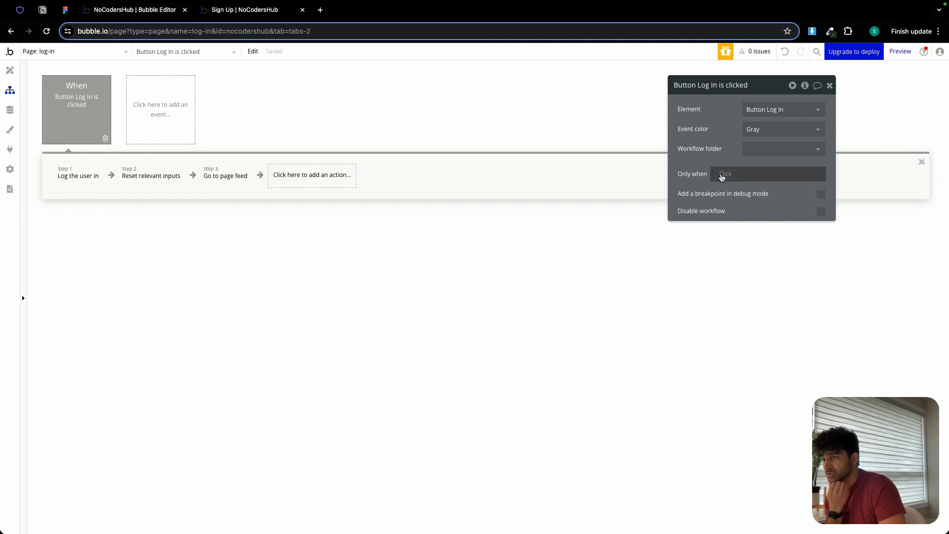
left_click(721, 177)
left_click(762, 242)
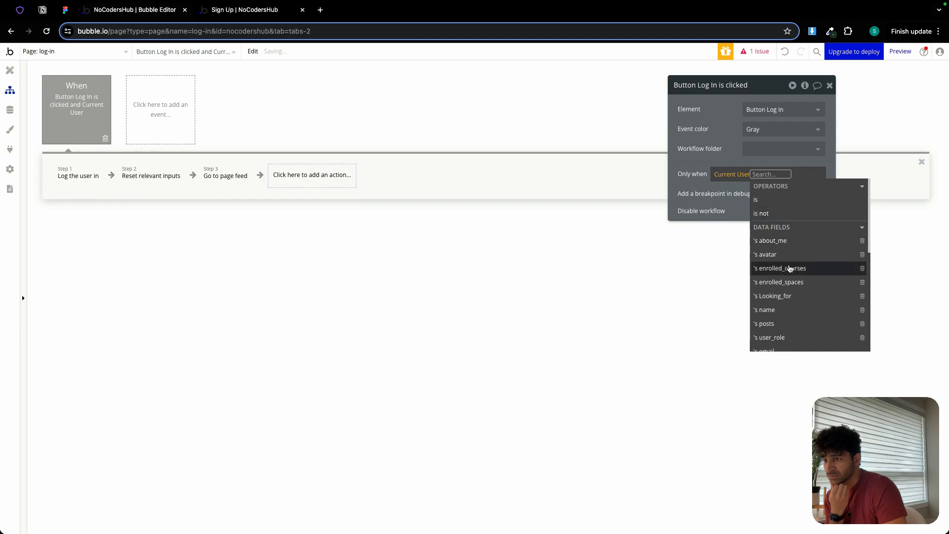
left_click(781, 337)
left_click(796, 228)
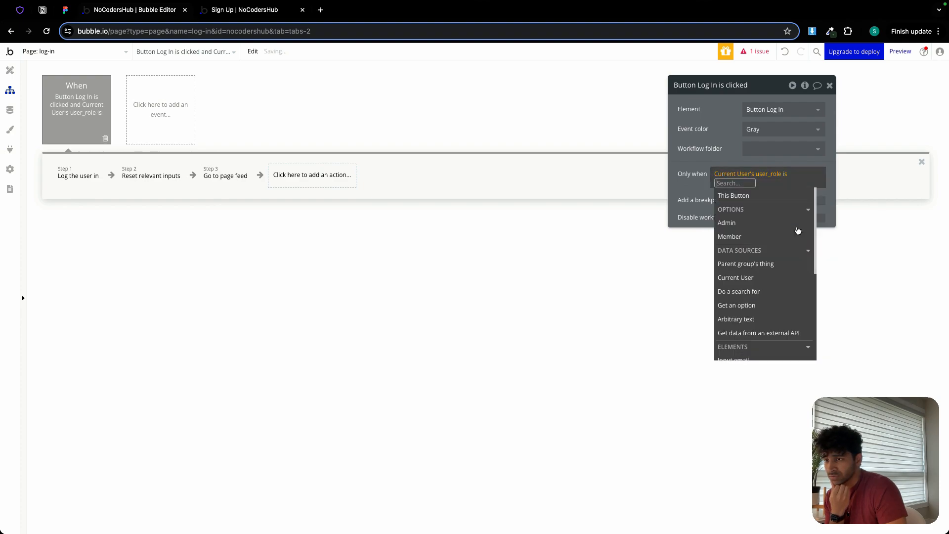
left_click(761, 235)
left_click(721, 157)
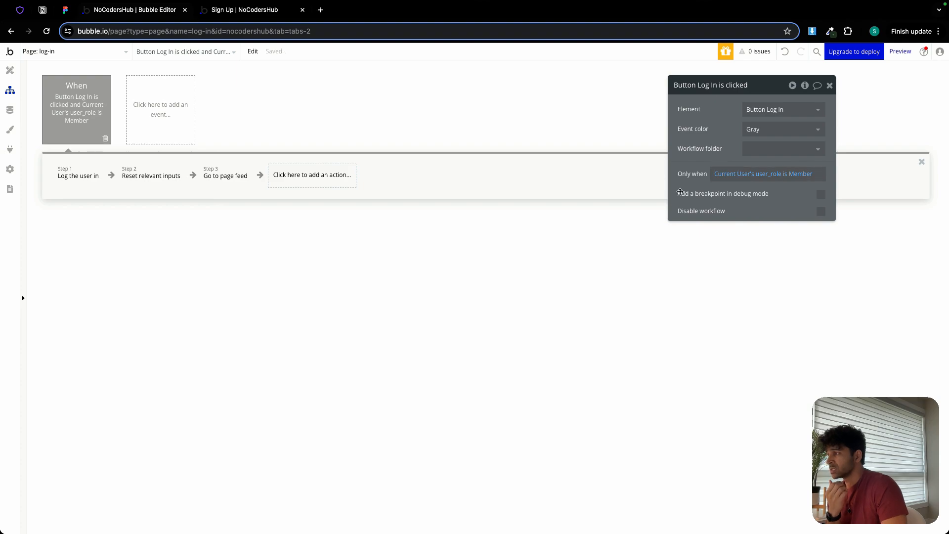
Duplicate the Log In button's click event by copying and pasting it as a second event.
right_click(89, 110)
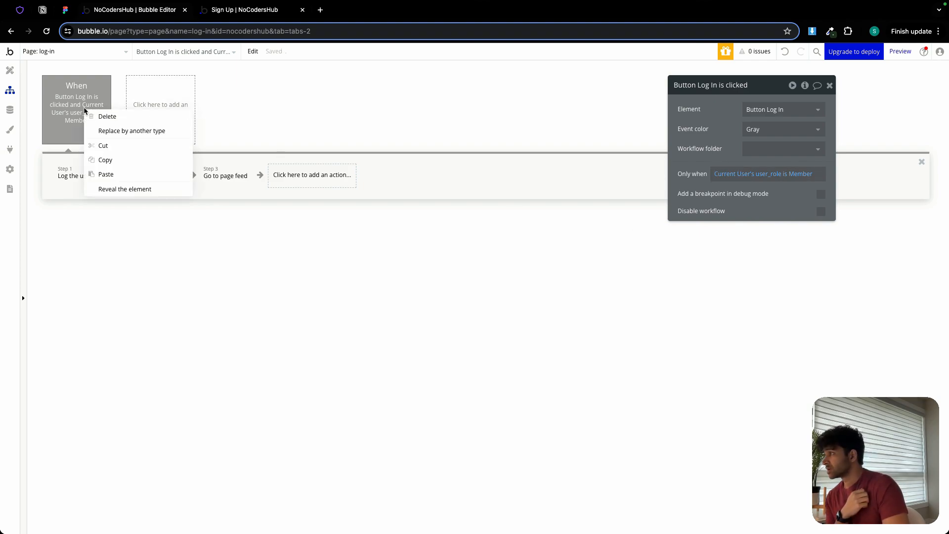
left_click(107, 159)
right_click(158, 107)
left_click(181, 116)
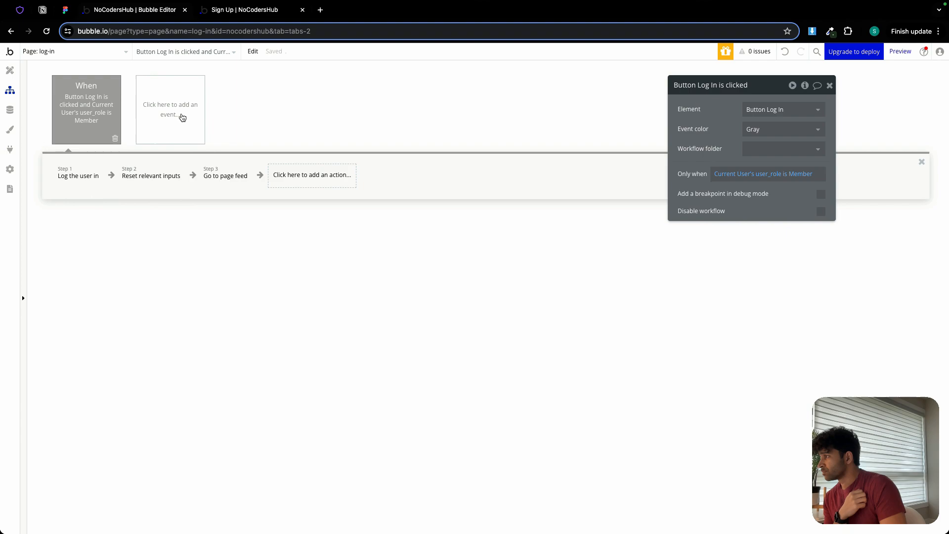
Set the first Log In event's color to Blue and its condition to Current User's user_role is Admin.
left_click(85, 110)
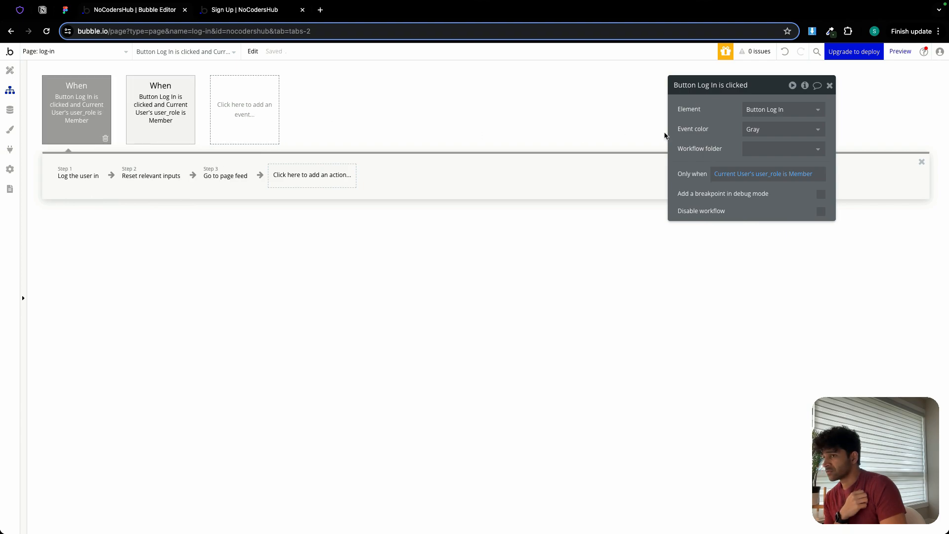
left_click(781, 127)
left_click(765, 176)
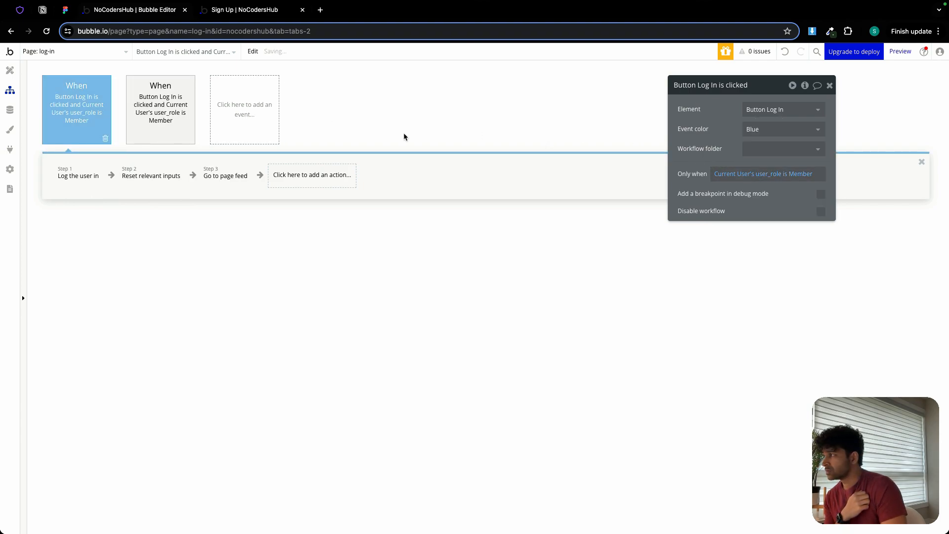
left_click(808, 177)
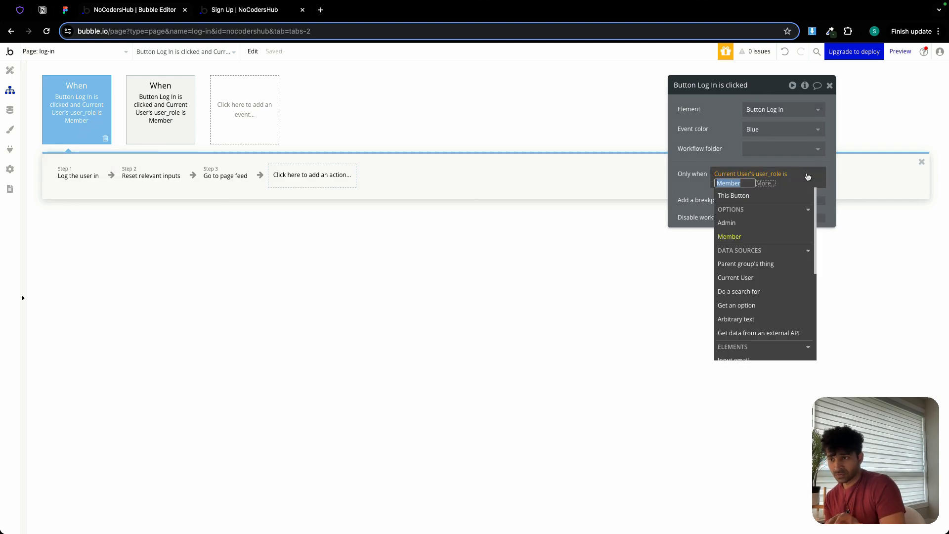
left_click(726, 222)
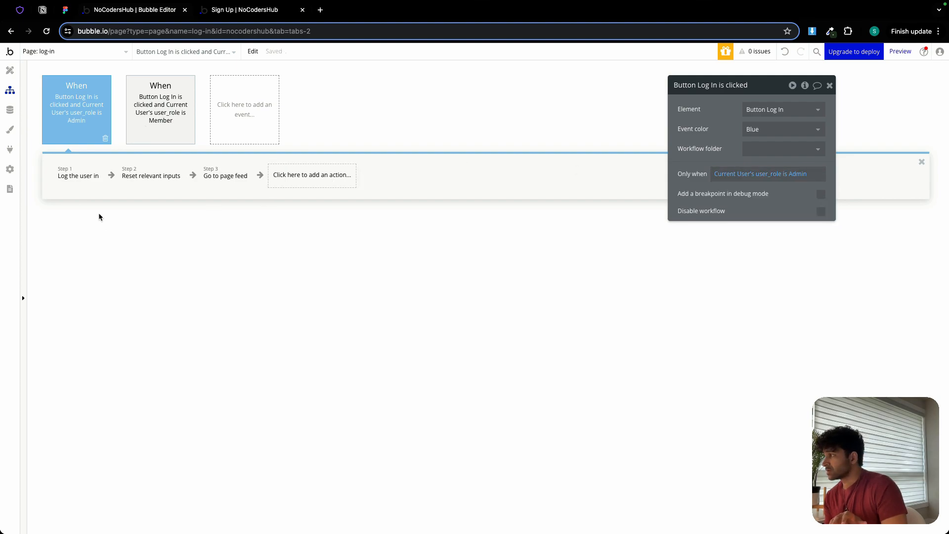
Review the Admin event's actions and set its go-to-page action's destination to dashboard-admin.
left_click(74, 175)
left_click(133, 182)
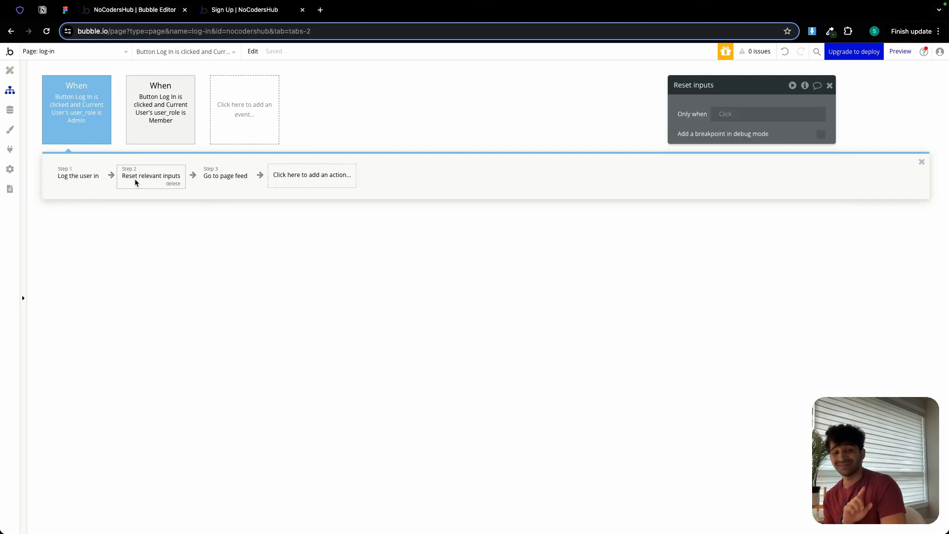
left_click(225, 177)
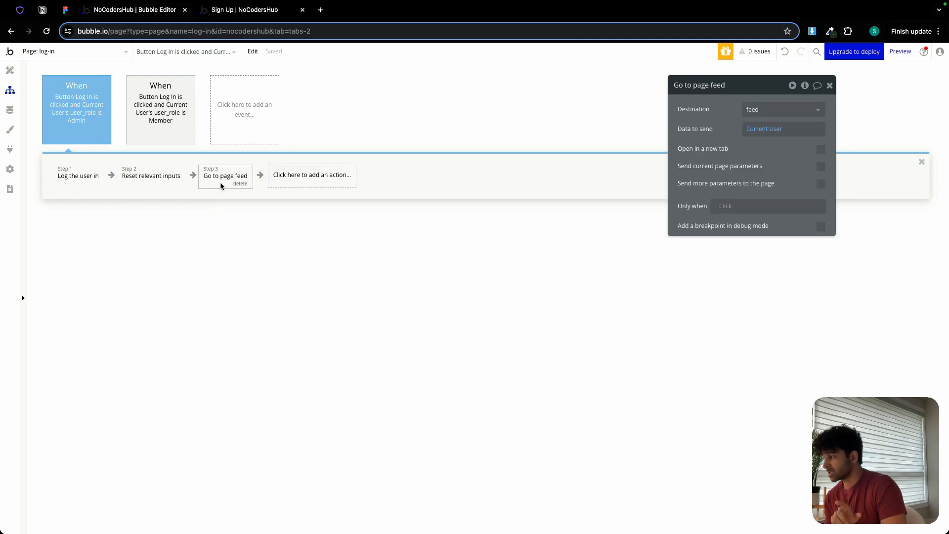
left_click(781, 107)
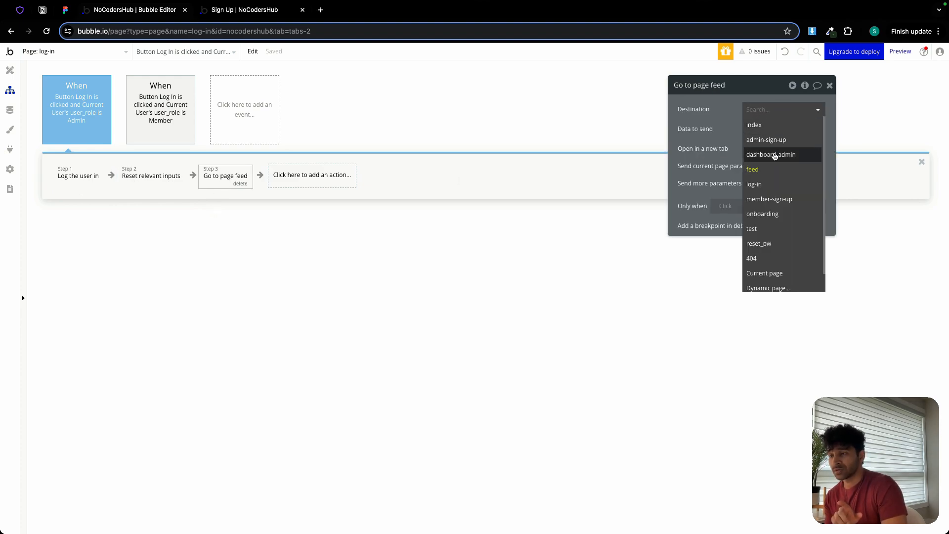
left_click(774, 153)
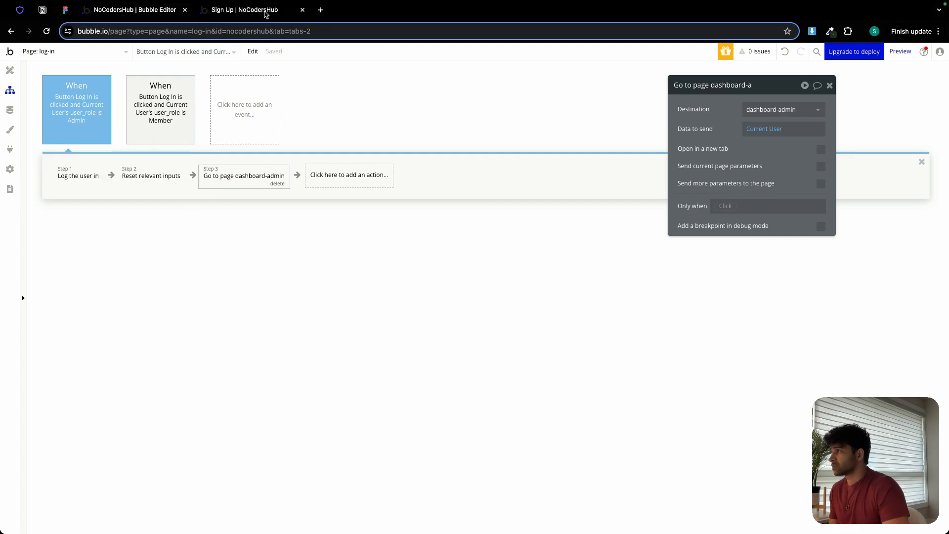
Switch to the app preview, copy the email from the login form, refresh the page, and paste the email back in.
left_click(267, 11)
triple_click(436, 280)
key("super+c")
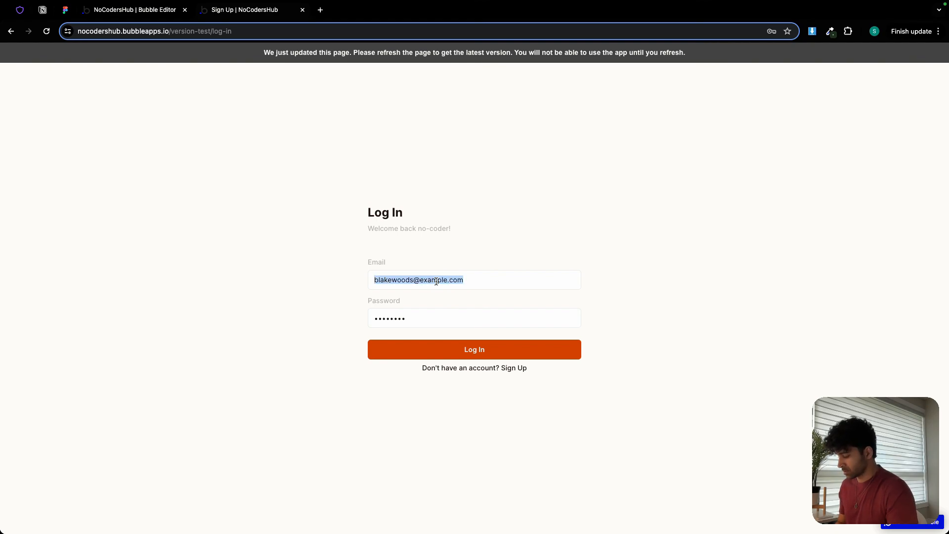
left_click(252, 54)
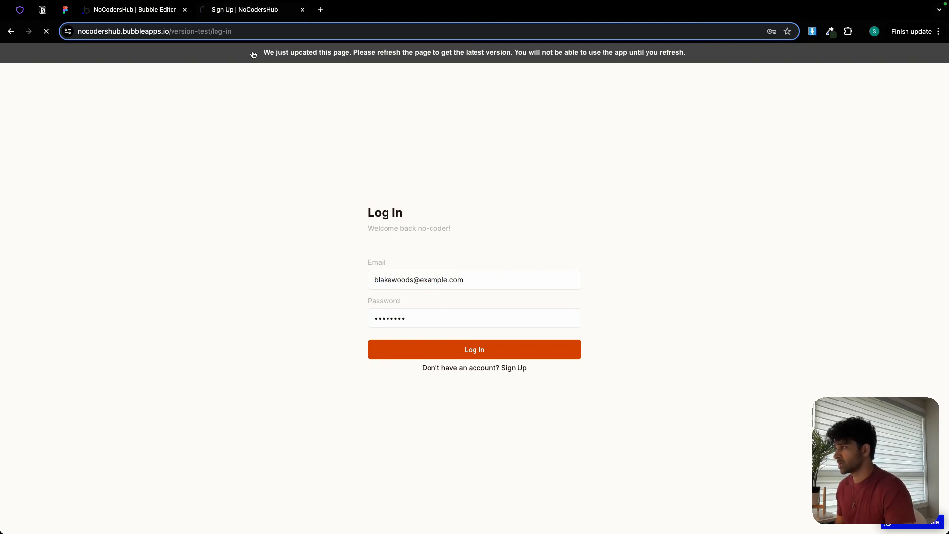
key("super+v")
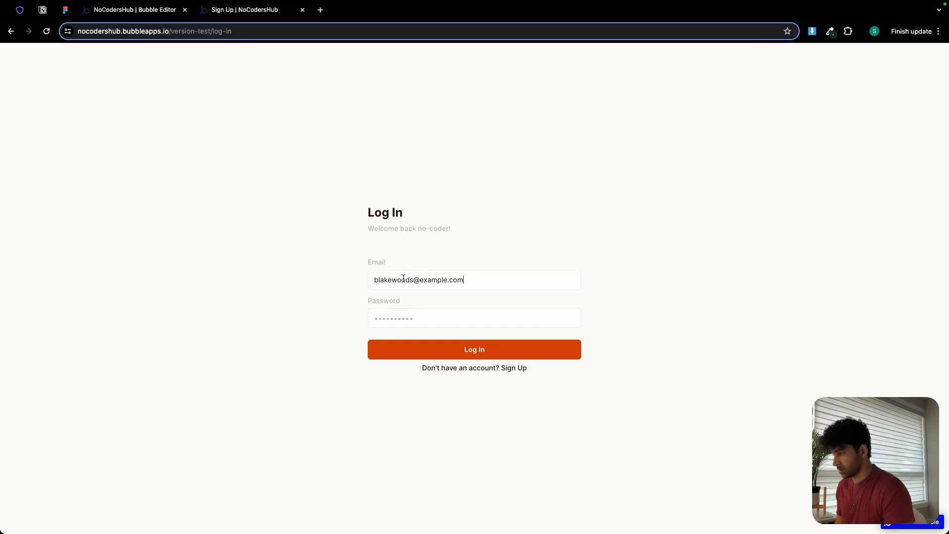
Enter the account password in the login form and try to log in.
left_click(409, 316)
type("••")
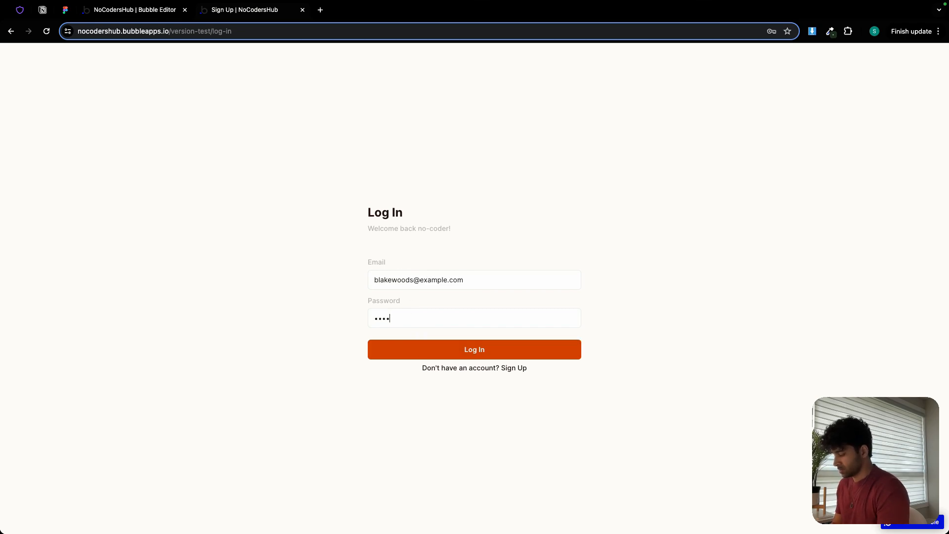
left_click(427, 350)
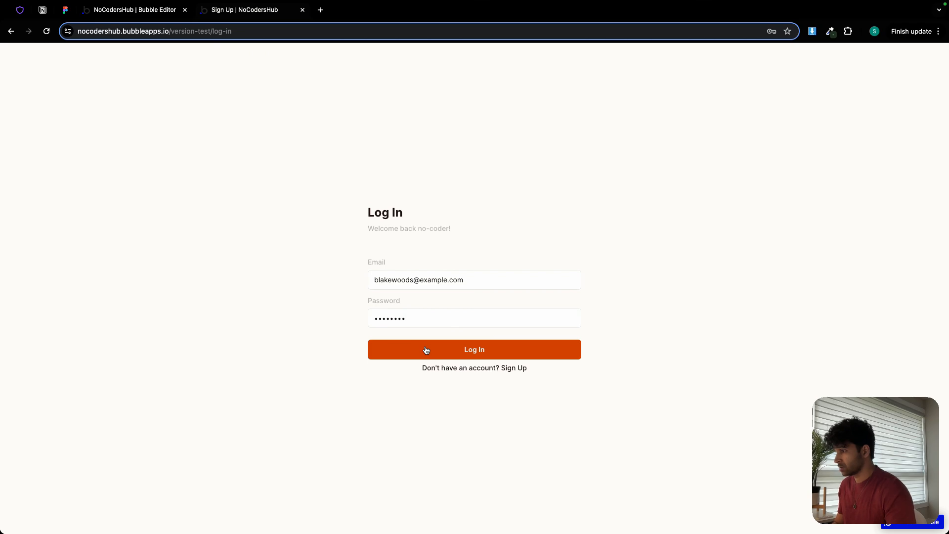
left_click(433, 353)
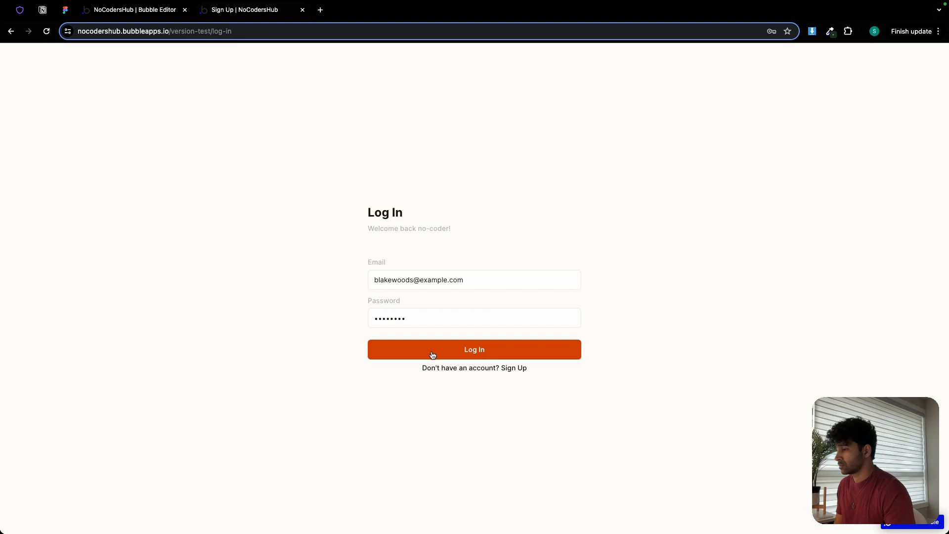
Return to the Bubble editor, check each action in the Admin login workflow, and go back to the log-in page design.
left_click(144, 12)
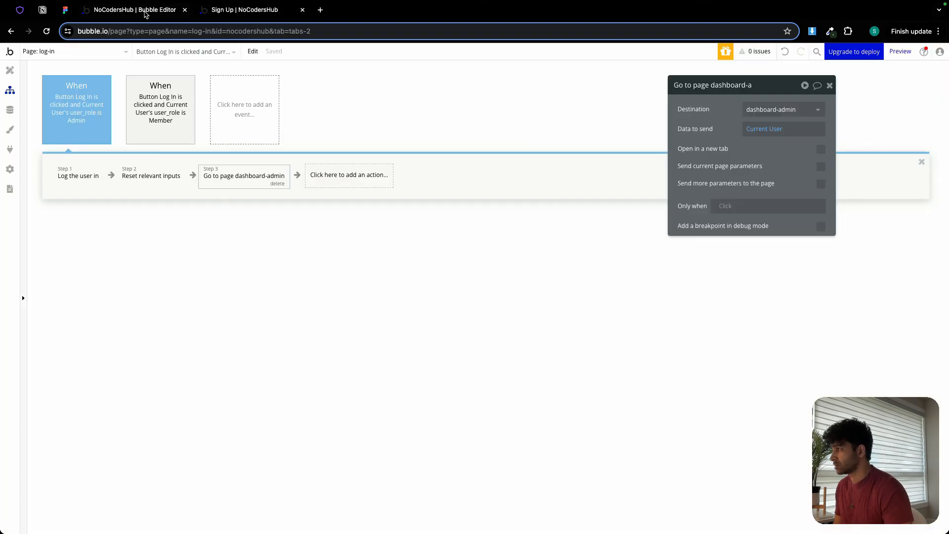
mouse_move(83, 118)
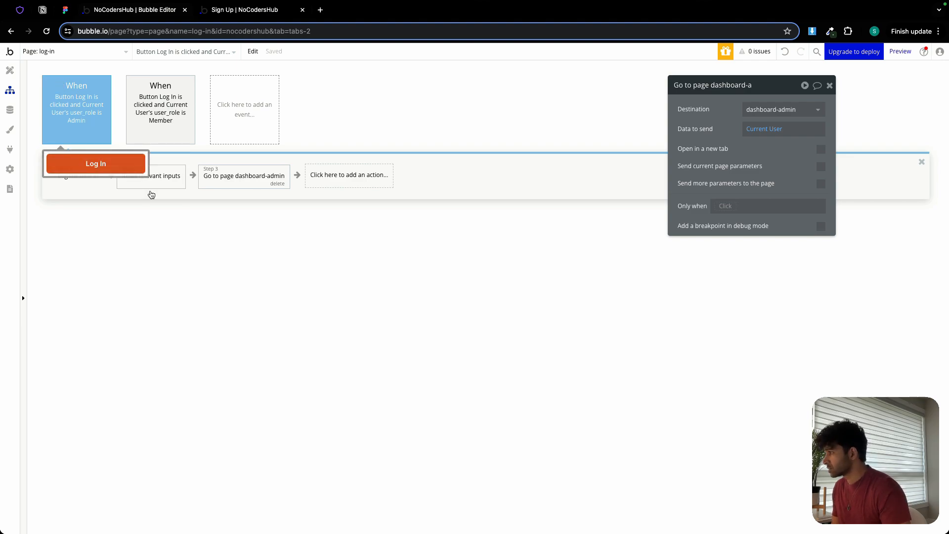
left_click(87, 179)
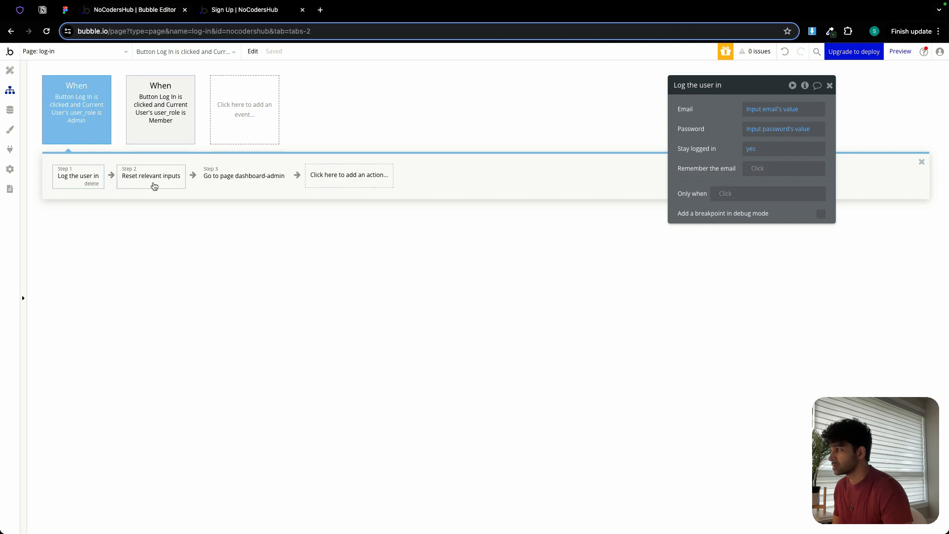
left_click(154, 184)
left_click(264, 185)
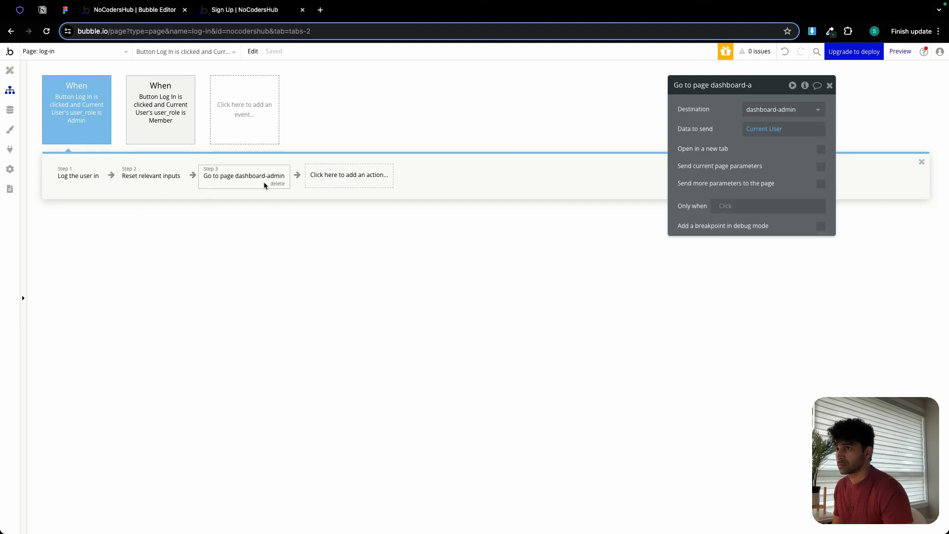
left_click(10, 70)
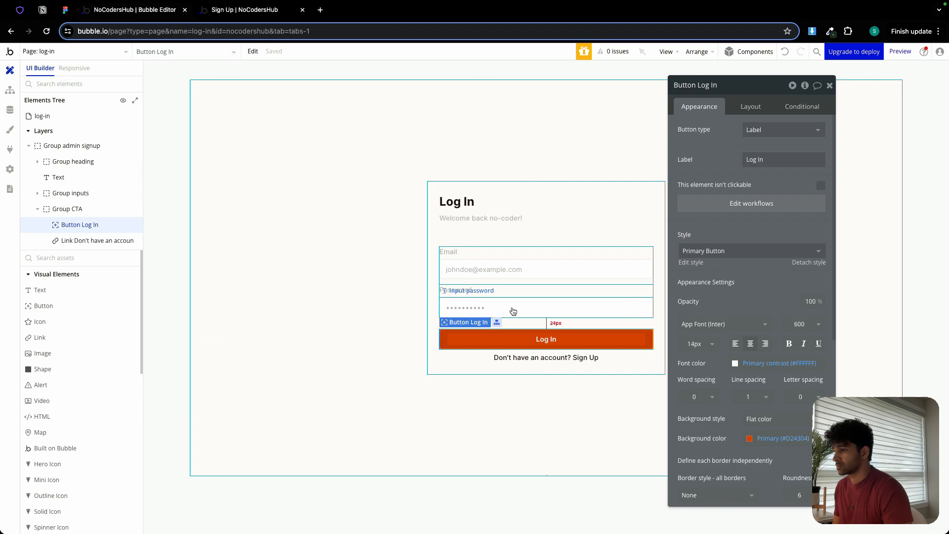
Go back to the app preview, reopen the Log In page by way of the Sign Up page, and paste the user's email.
left_click(262, 11)
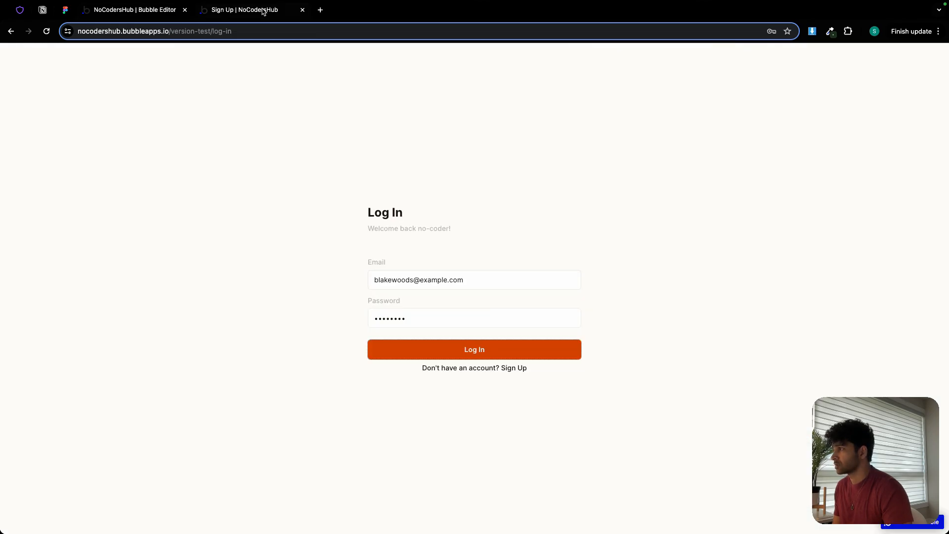
left_click(488, 367)
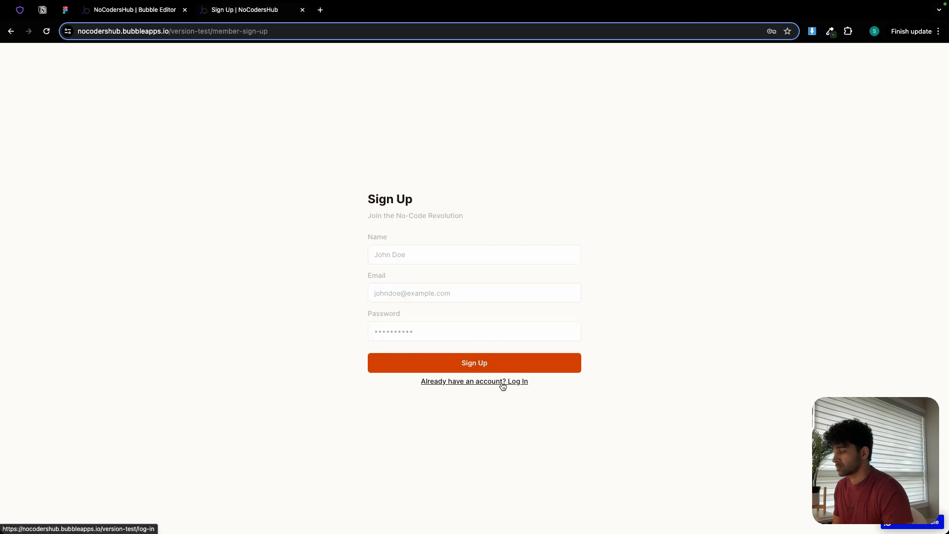
left_click(502, 386)
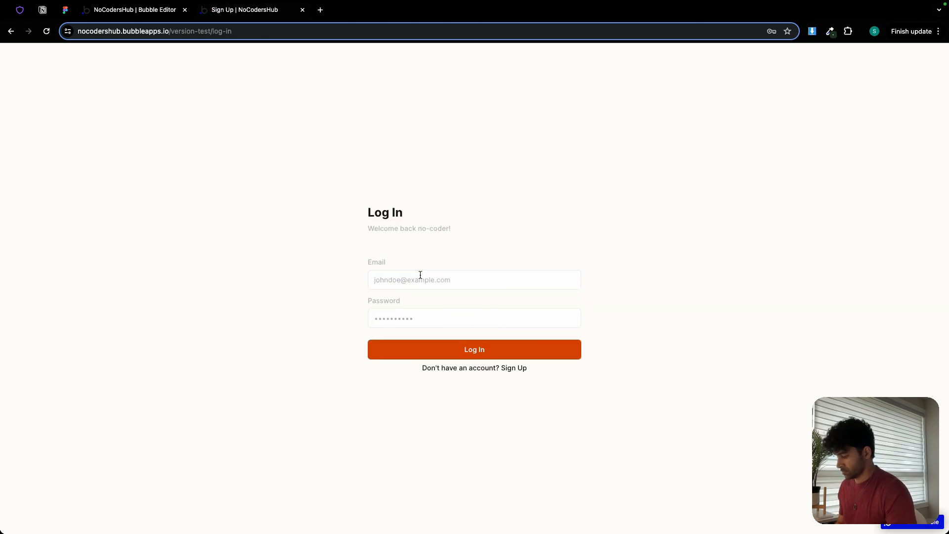
key("super+v")
left_click(419, 318)
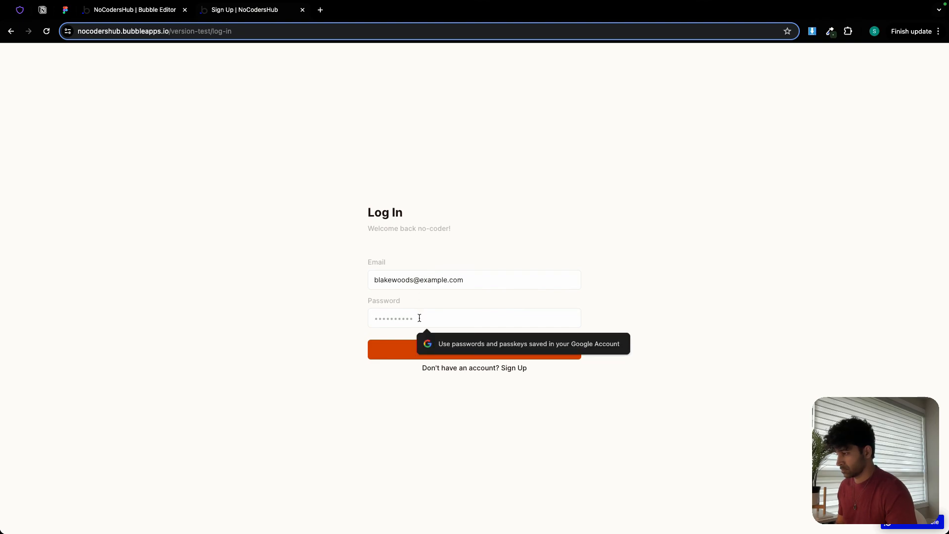
Return to the Bubble editor and examine the actions and settings of the Admin and Member login workflows.
left_click(120, 10)
left_click(9, 90)
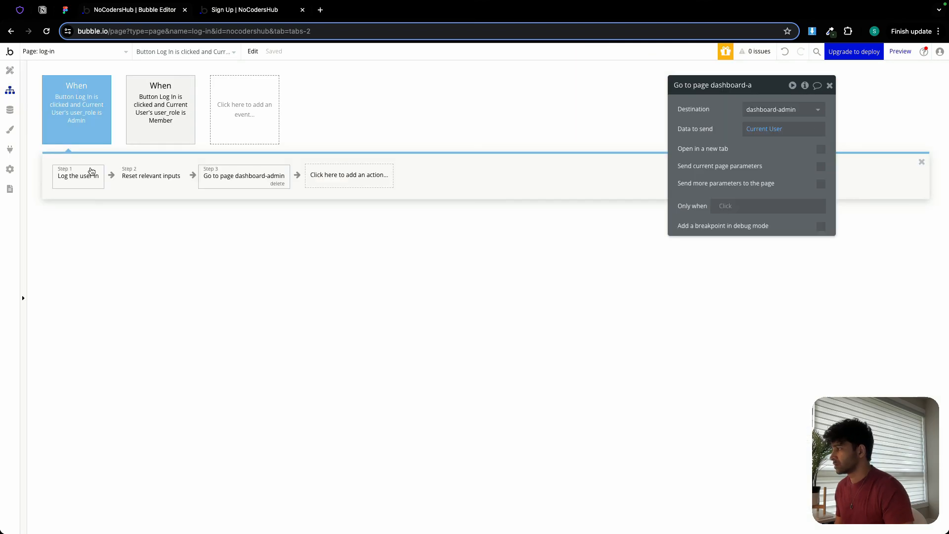
left_click(88, 173)
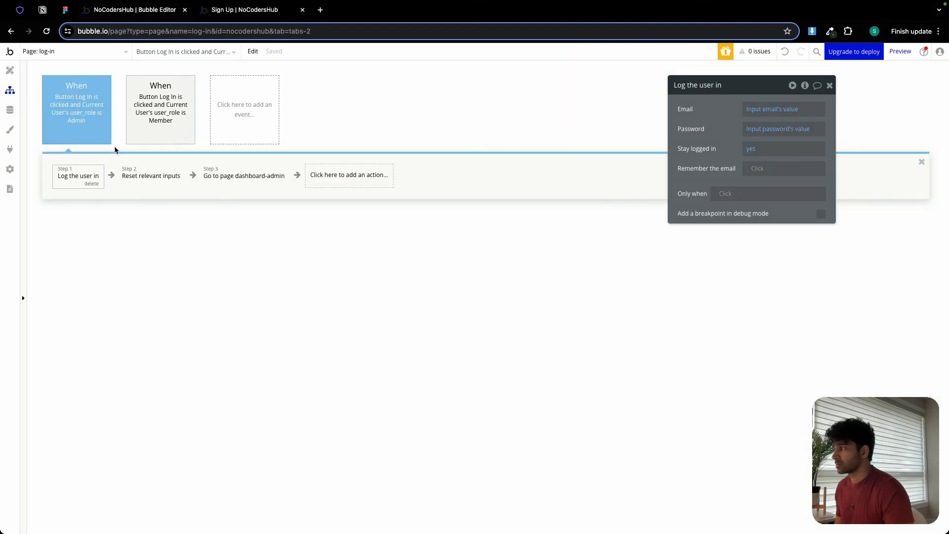
left_click(157, 136)
left_click(80, 179)
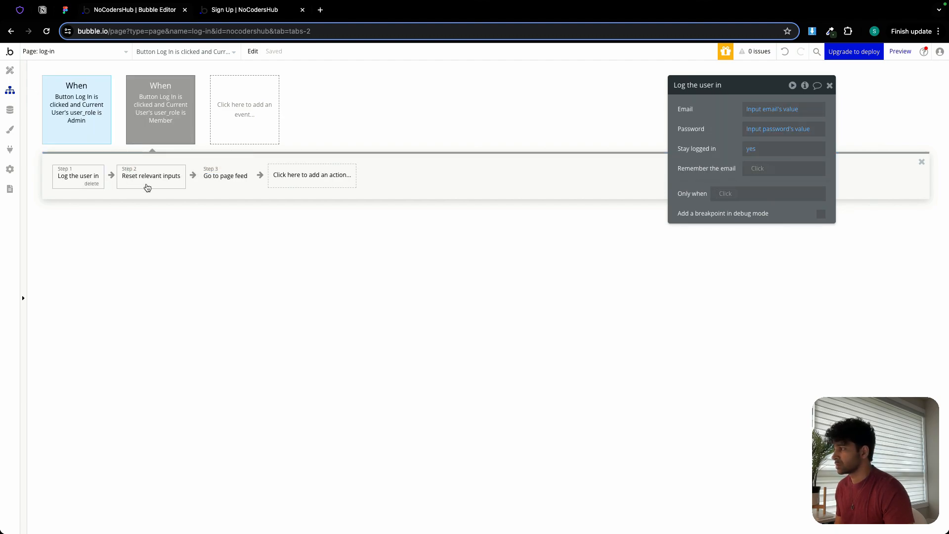
left_click(144, 184)
left_click(211, 186)
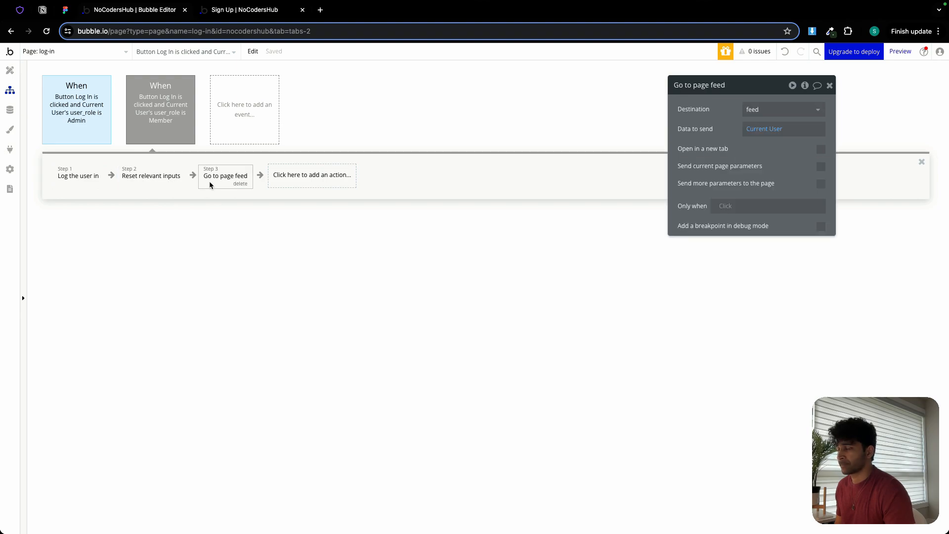
left_click(296, 182)
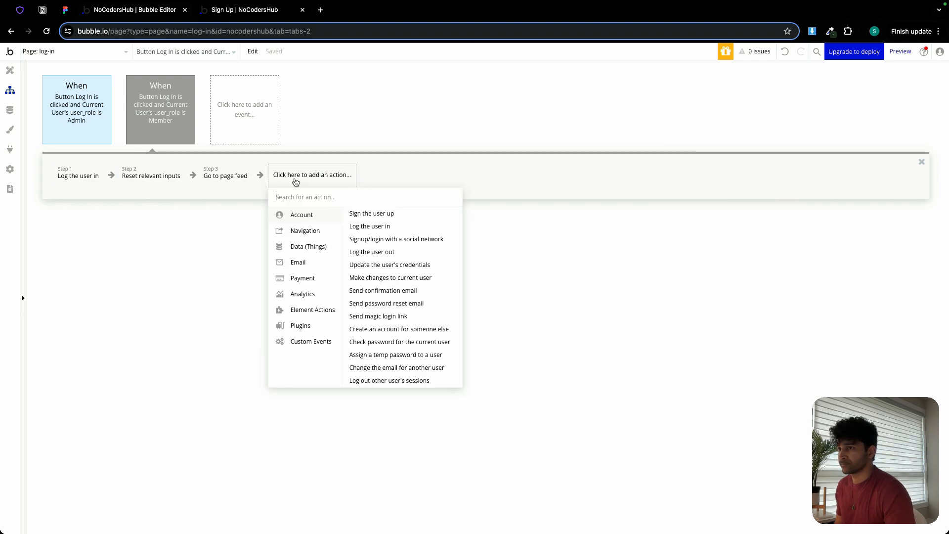
left_click(231, 235)
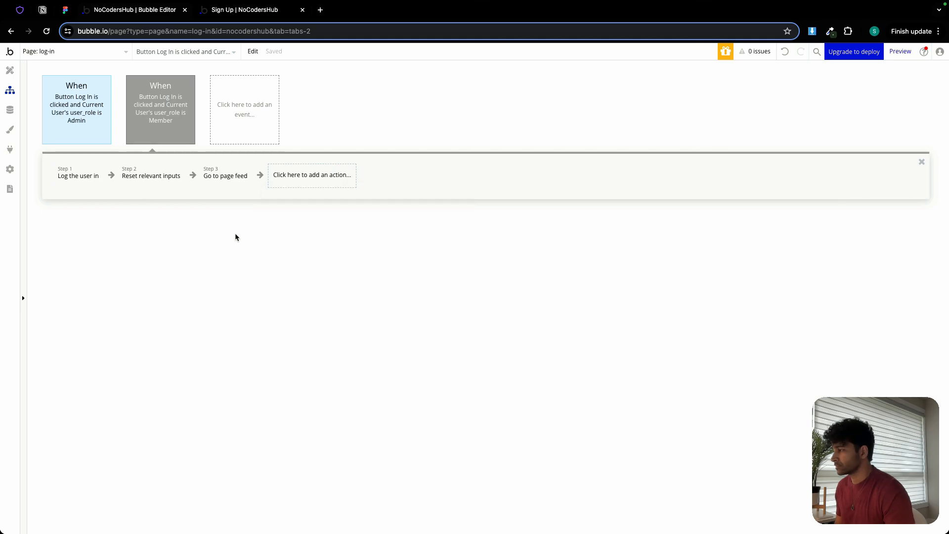
Switch to the app preview, enter the account password in the login form, and try to log in again.
left_click(236, 10)
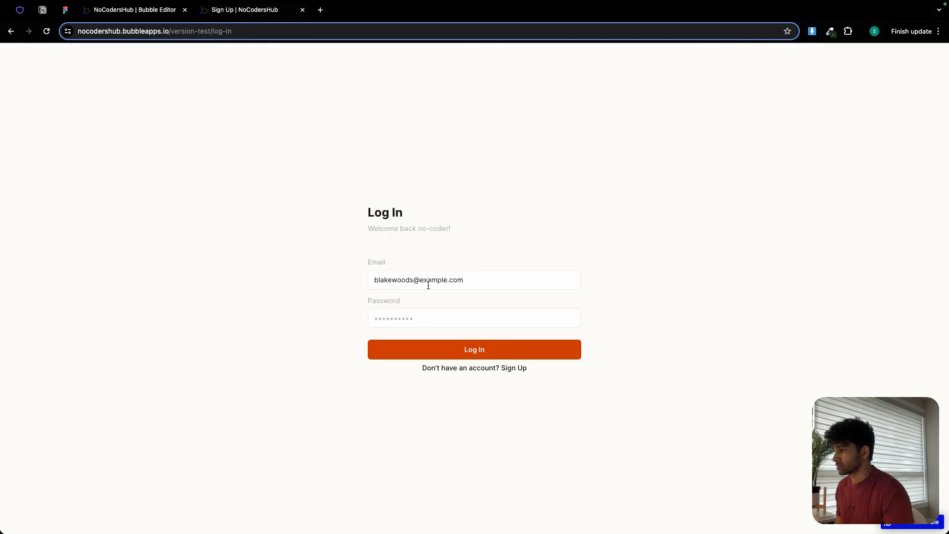
type("••")
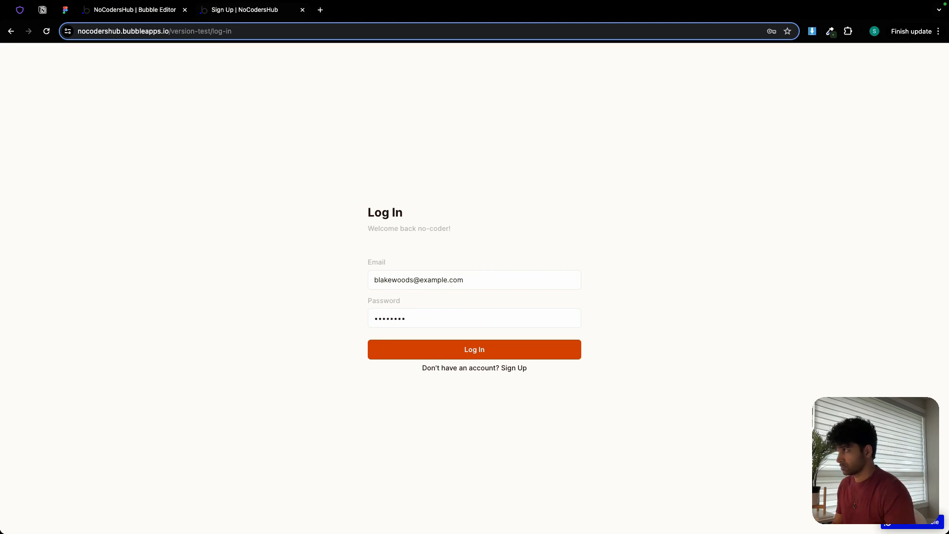
left_click(467, 349)
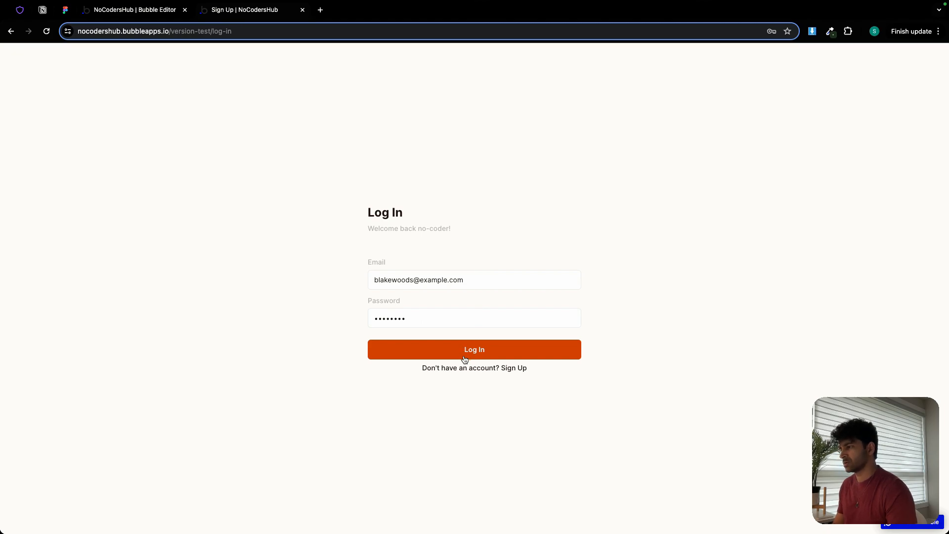
Return to the editor's log-in page design and delete the empty text element between the heading and the input fields.
left_click(148, 10)
left_click(9, 70)
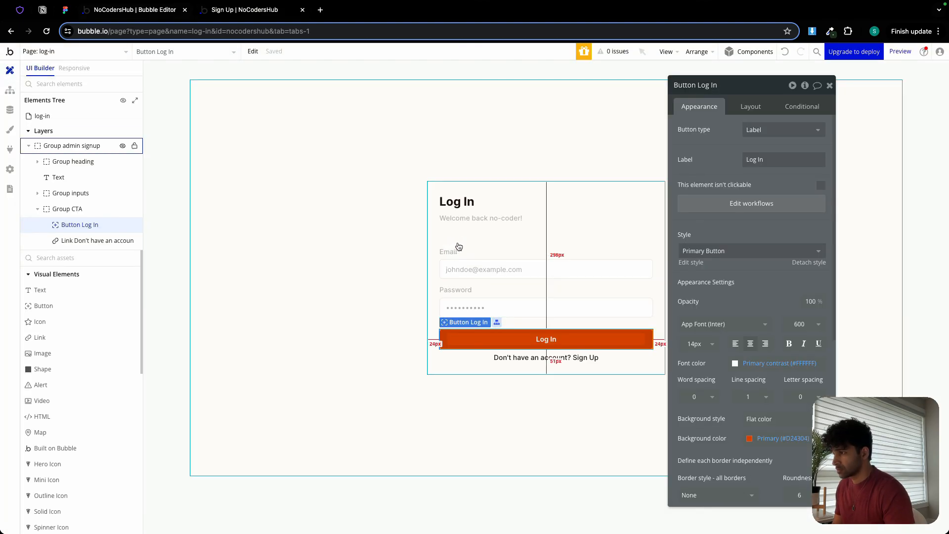
left_click(457, 222)
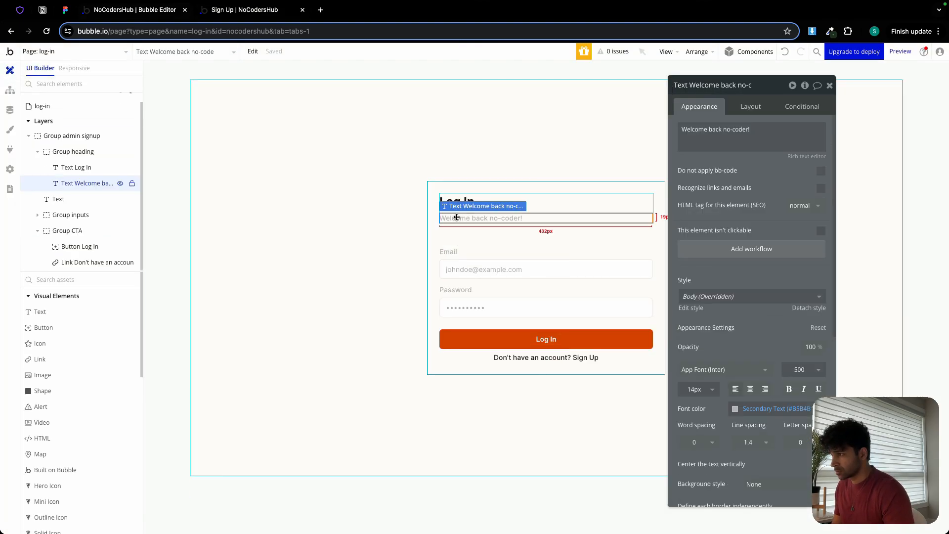
left_click(609, 213)
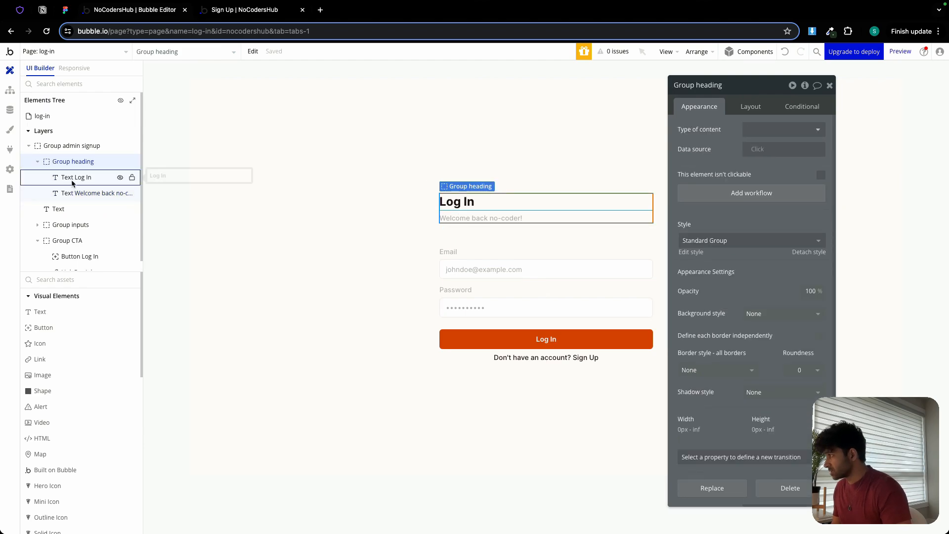
left_click(73, 180)
left_click(79, 194)
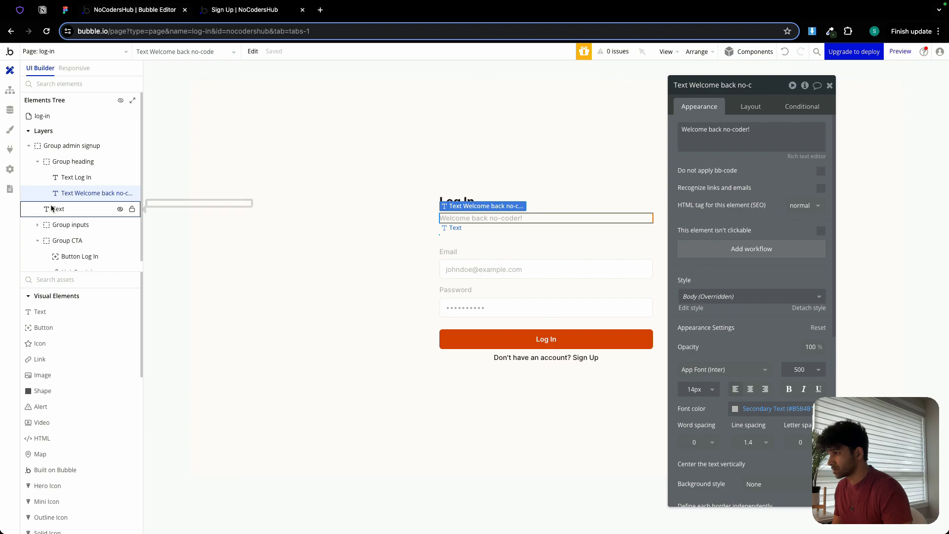
left_click(59, 208)
right_click(68, 212)
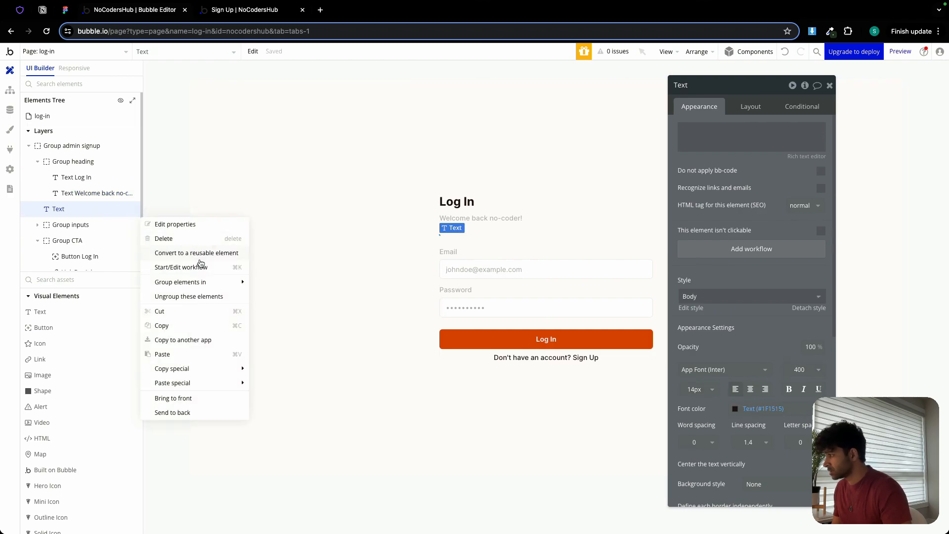
left_click(176, 238)
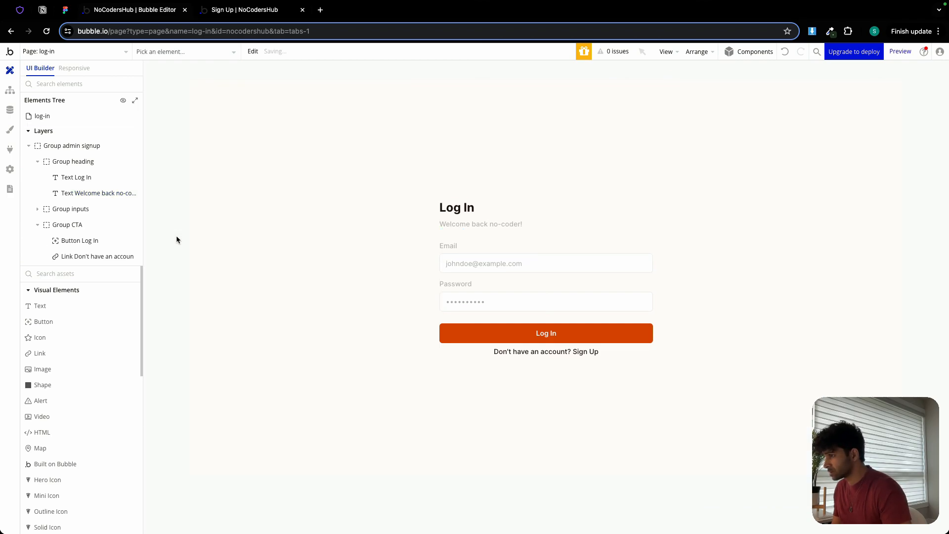
Open the Log In button's workflows and delete the login event for users whose user_role is Admin.
left_click(476, 259)
left_click(490, 335)
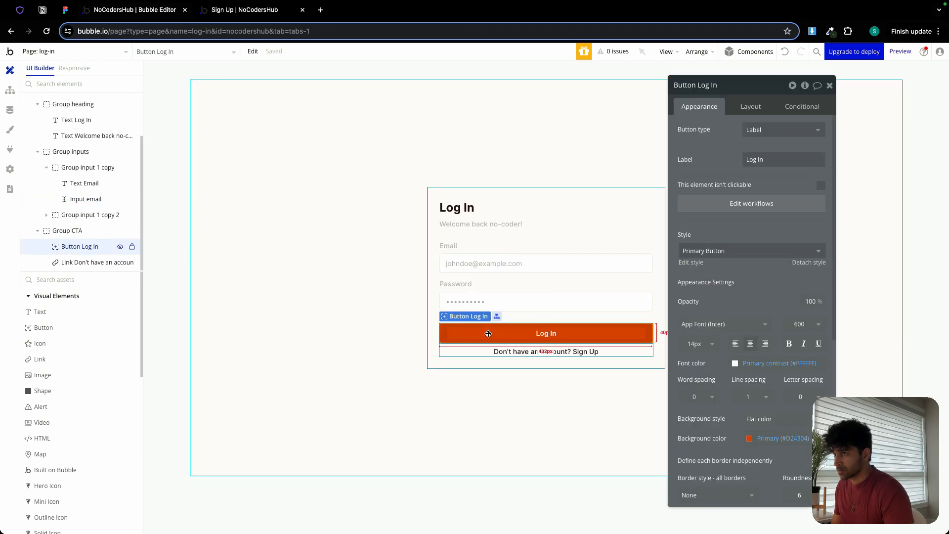
left_click(730, 210)
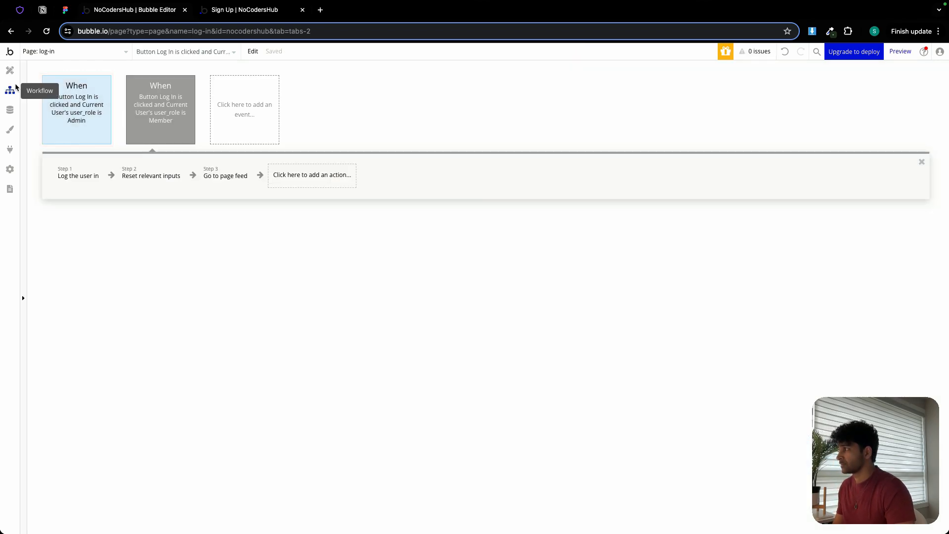
left_click(95, 126)
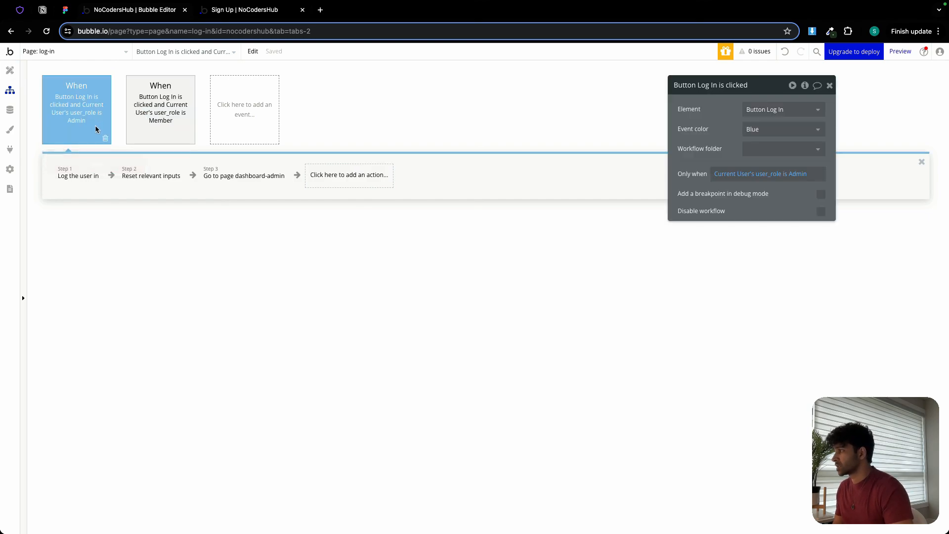
left_click(106, 140)
left_click(85, 121)
left_click(102, 139)
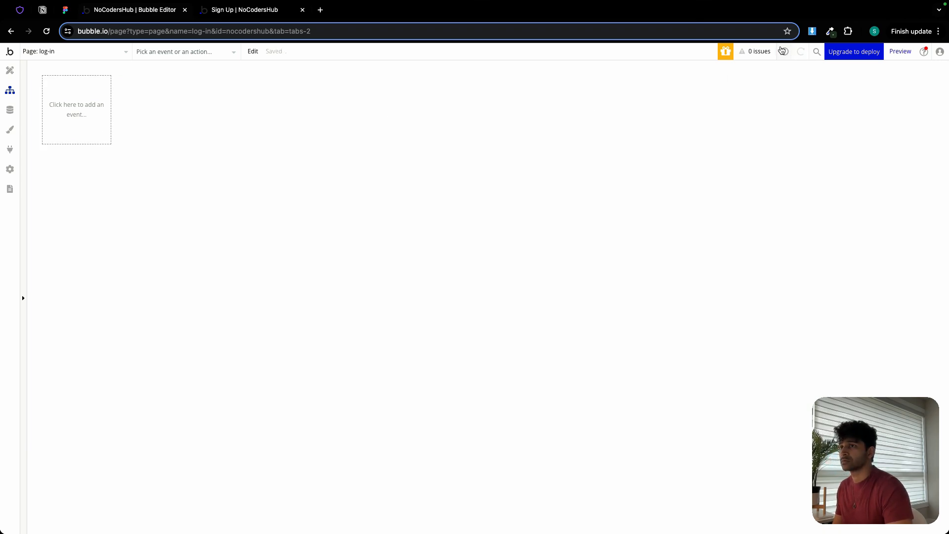
left_click(784, 52)
Clear the Only when condition of the Member login event so it runs on every click of the Log In button.
left_click(82, 129)
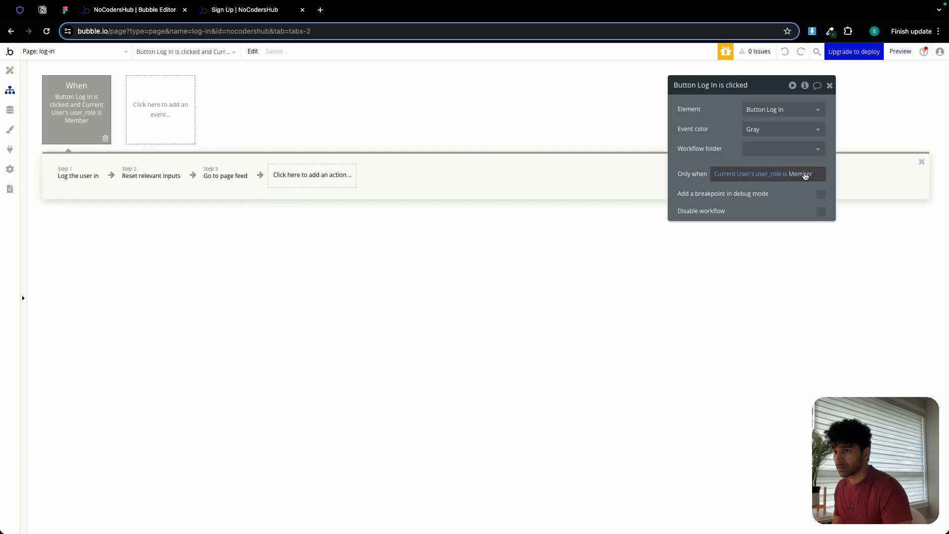
left_click(806, 174)
key("BackSpace")
key("BackSpace")
key("BackSpace")
key("BackSpace")
key("BackSpace")
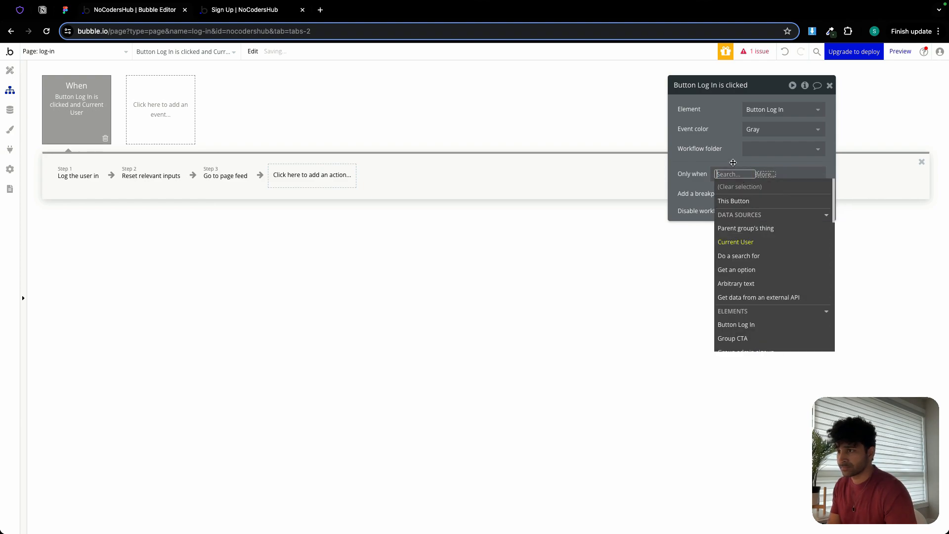
left_click(728, 159)
Restrict the Go to page feed action to run only when Current User's user_role is Member.
left_click(78, 182)
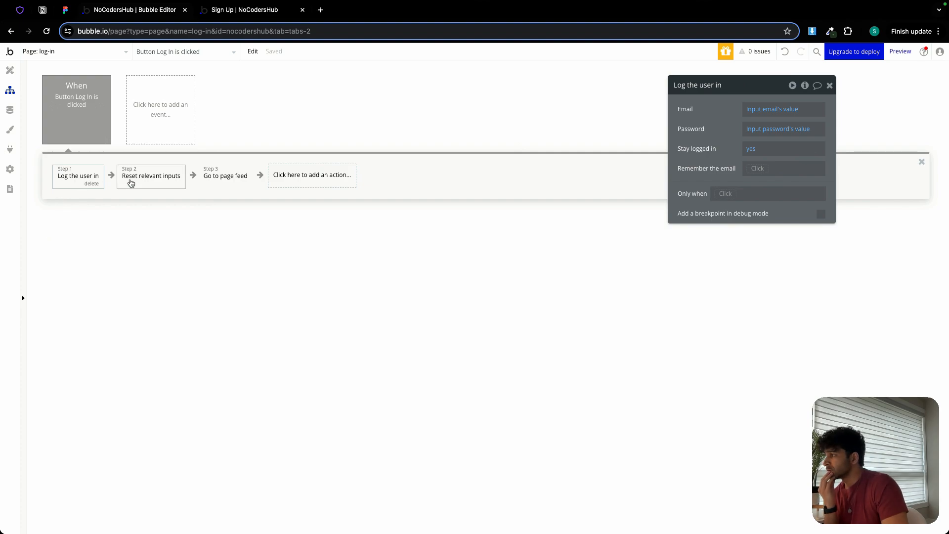
left_click(131, 184)
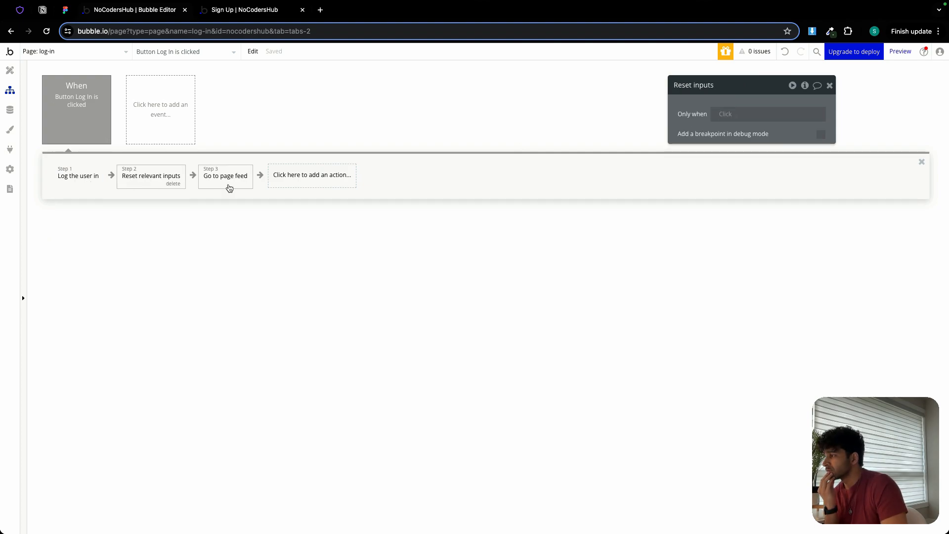
left_click(228, 187)
left_click(725, 206)
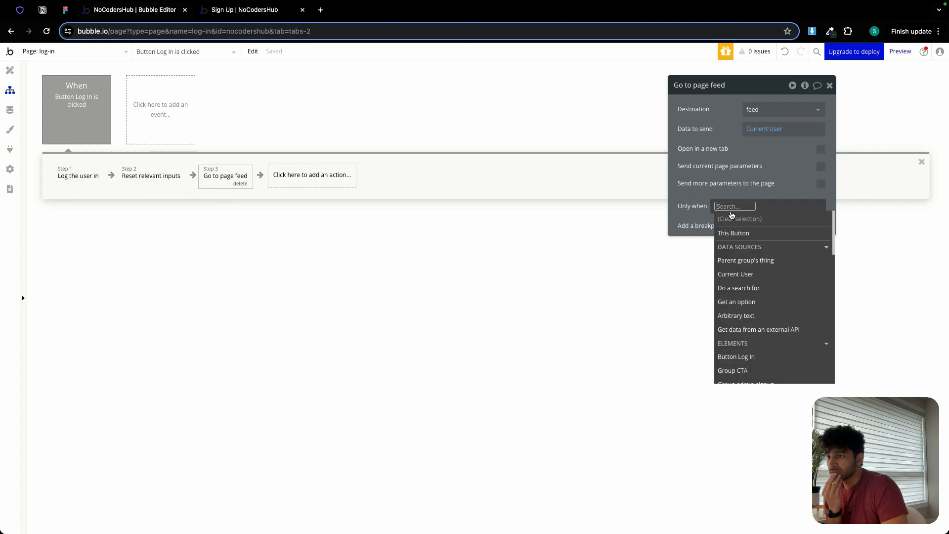
left_click(749, 274)
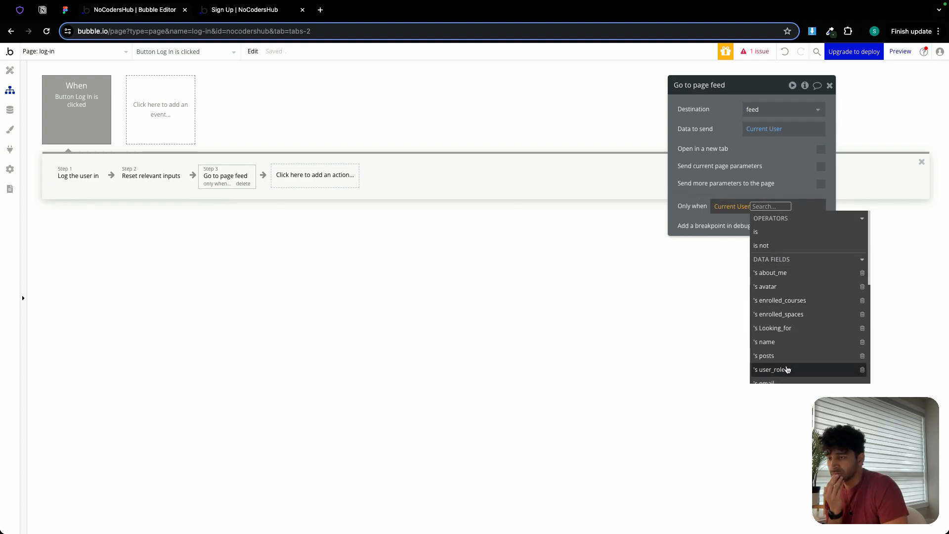
left_click(788, 369)
left_click(800, 261)
left_click(801, 268)
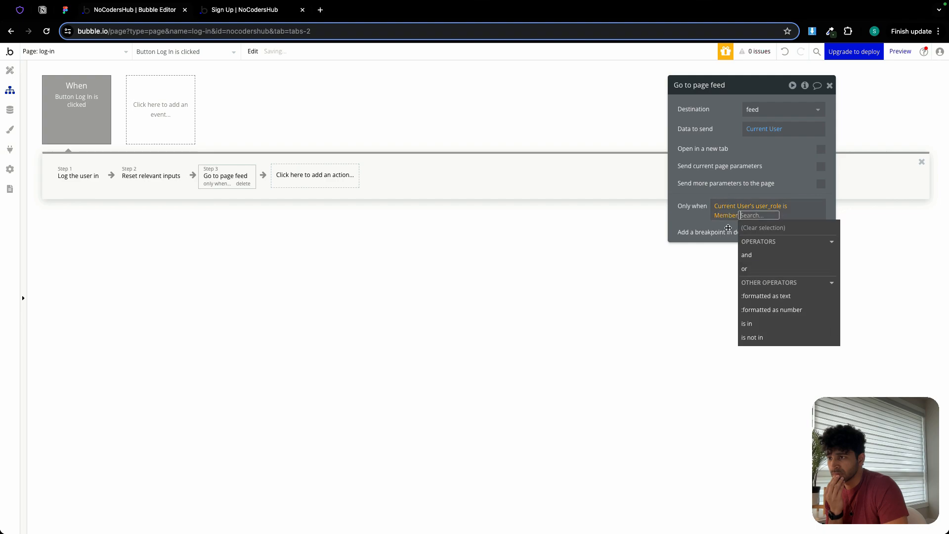
left_click(576, 192)
Copy the Go to page feed action and paste it as the fourth action of the login workflow.
right_click(230, 180)
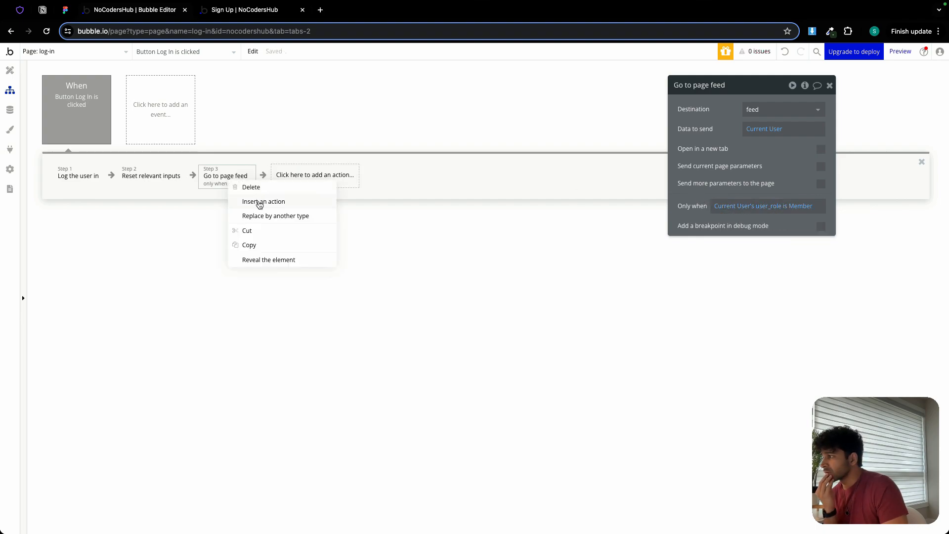
left_click(254, 244)
right_click(288, 179)
left_click(323, 187)
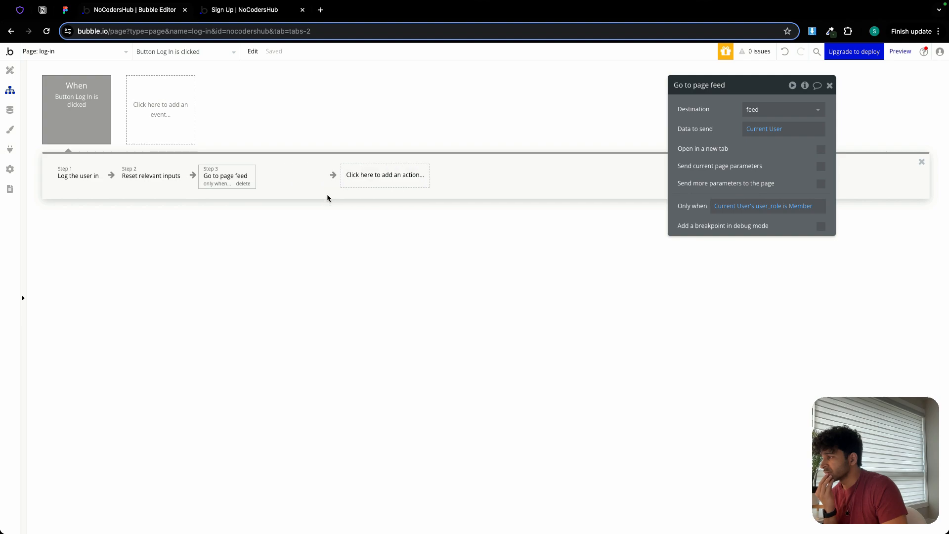
Set the pasted action's condition to Current User's user_role is Admin and its destination to dashboard-admin.
left_click(794, 205)
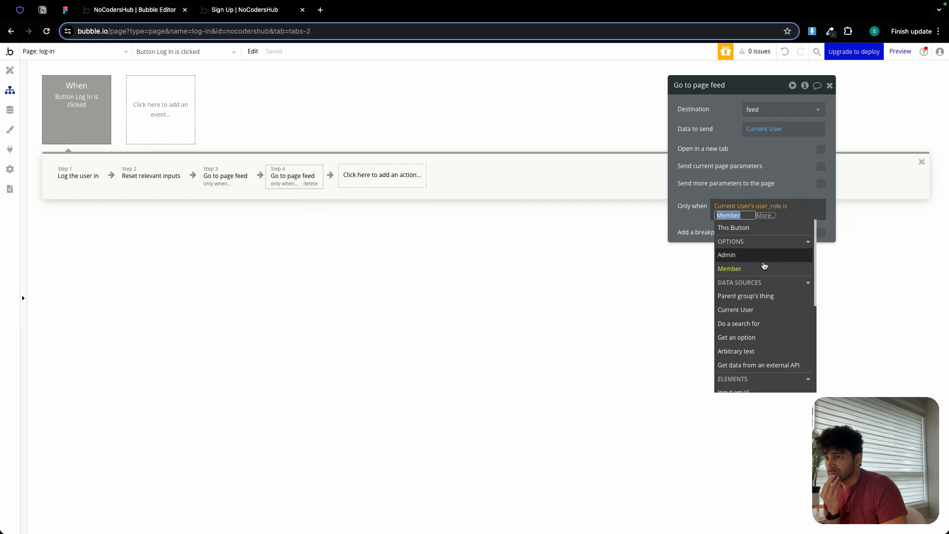
left_click(747, 256)
left_click(772, 109)
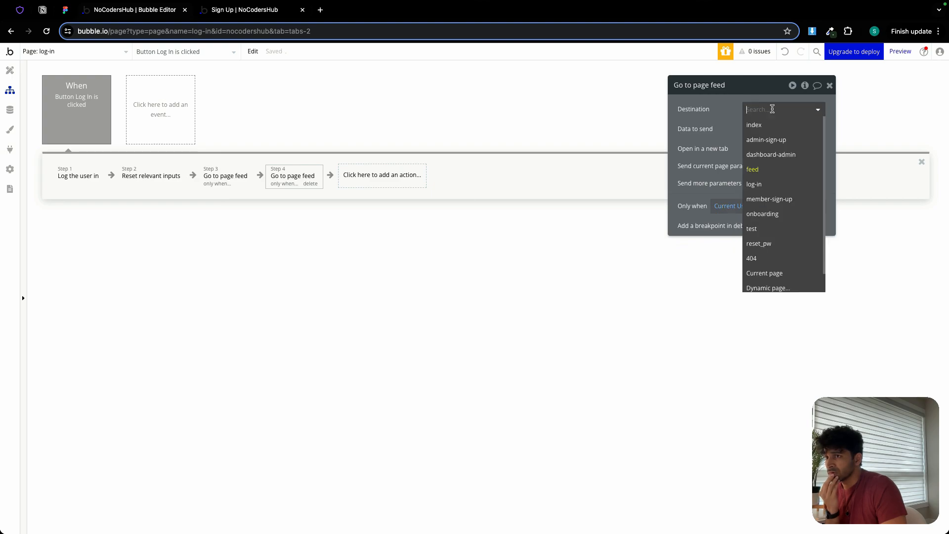
left_click(771, 154)
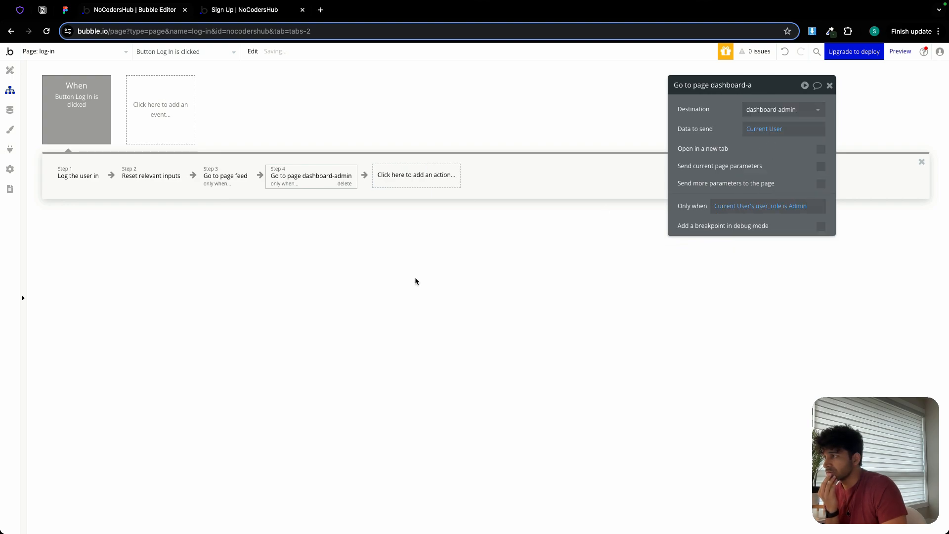
Open the Admin user's entry in the All Users app data, copy its email, and switch to the app preview.
left_click(10, 109)
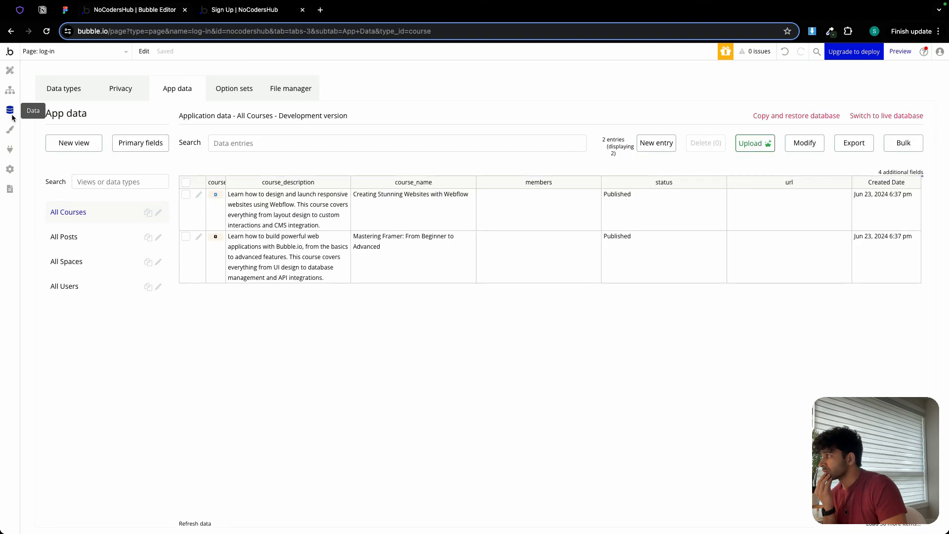
left_click(101, 287)
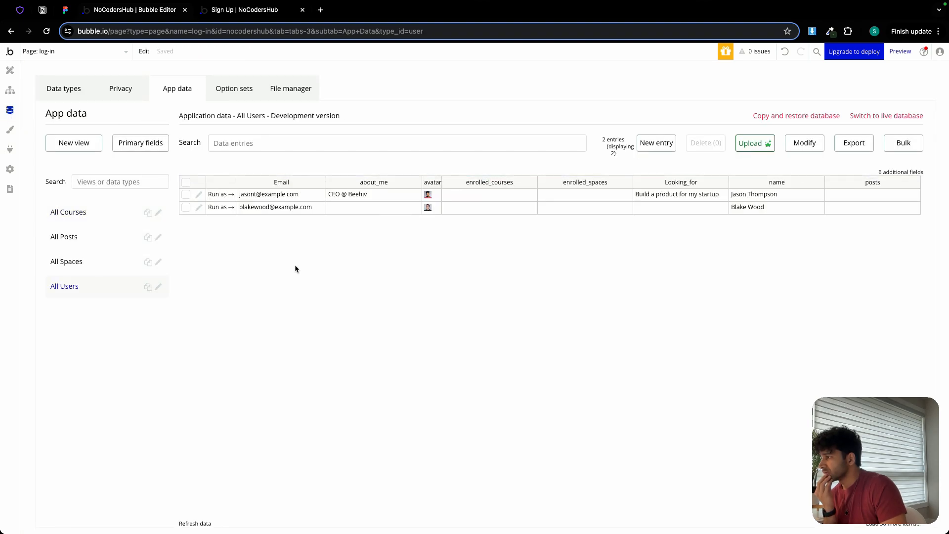
left_click(200, 207)
triple_click(598, 167)
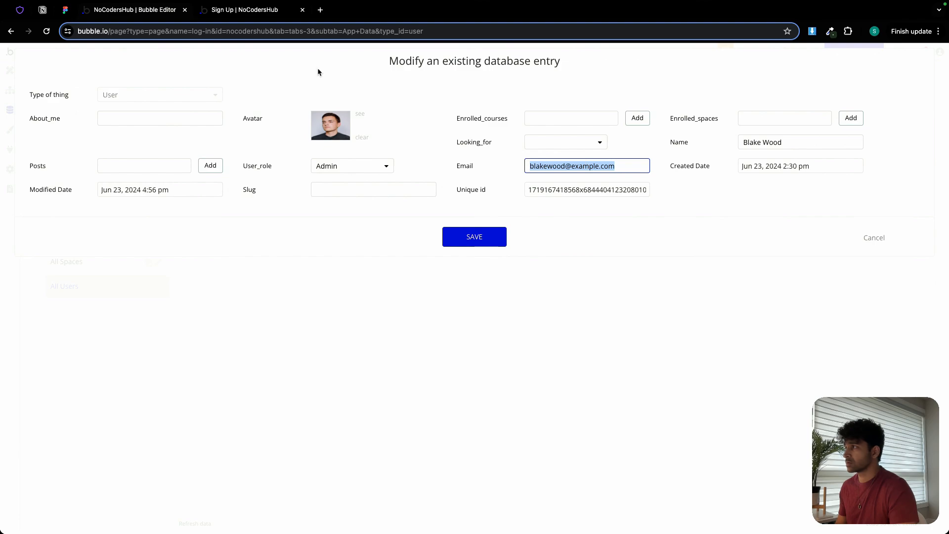
left_click(260, 14)
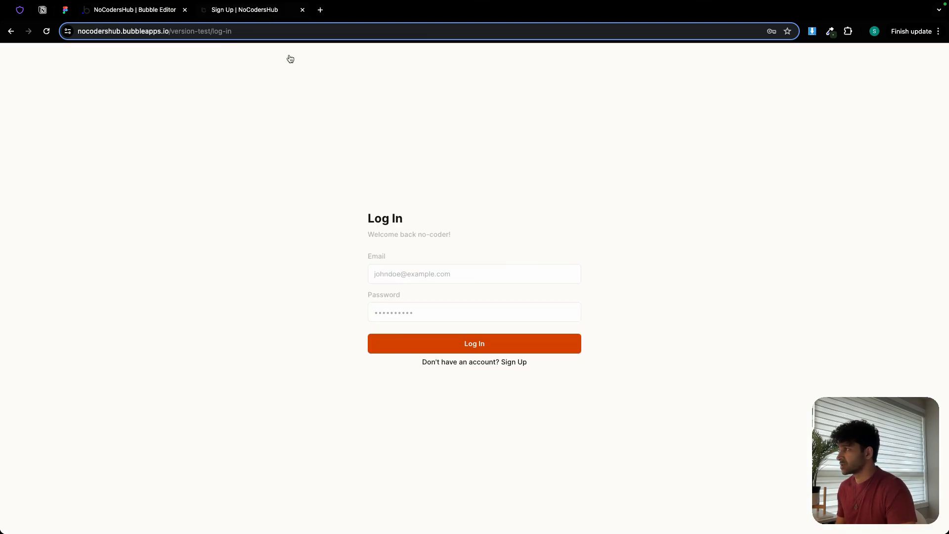
Log in to the app preview with the Admin user's copied email and the account password.
key("super+v")
left_click(411, 312)
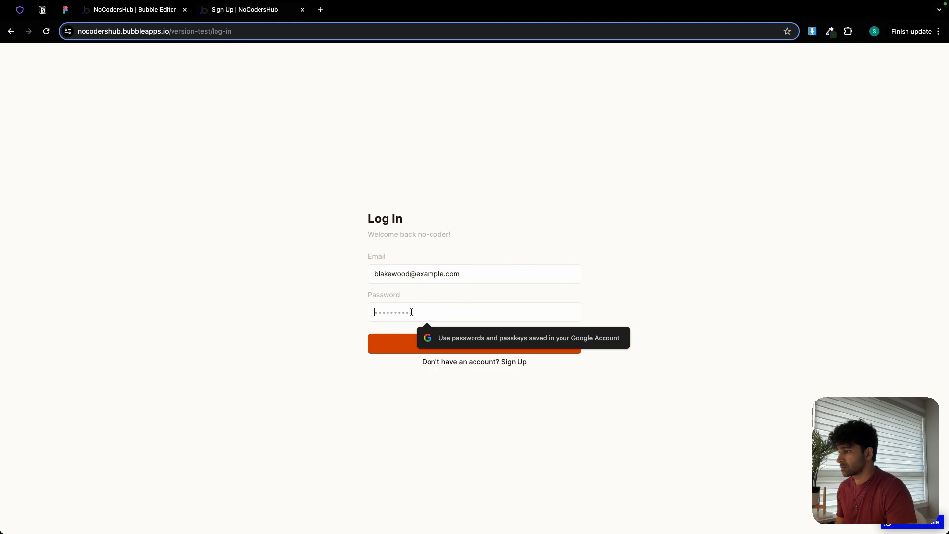
type("p")
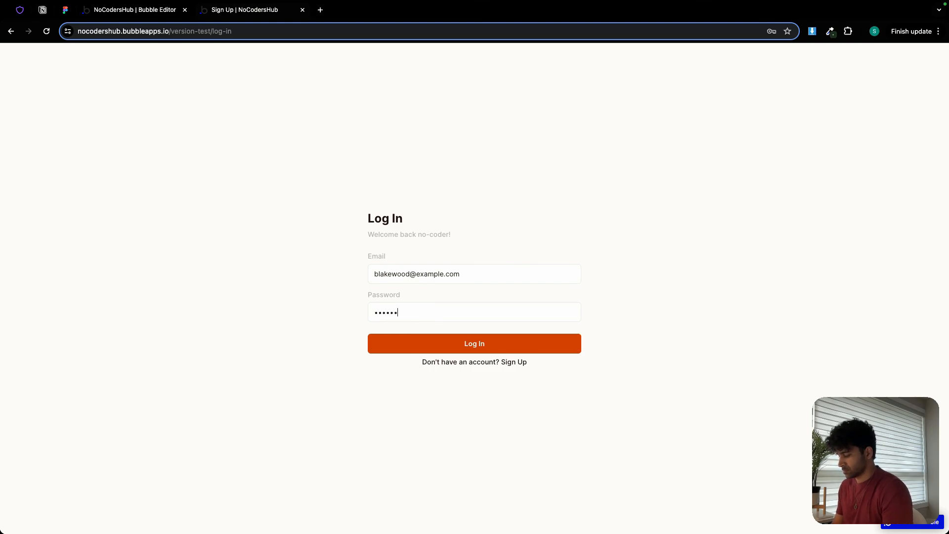
left_click(489, 345)
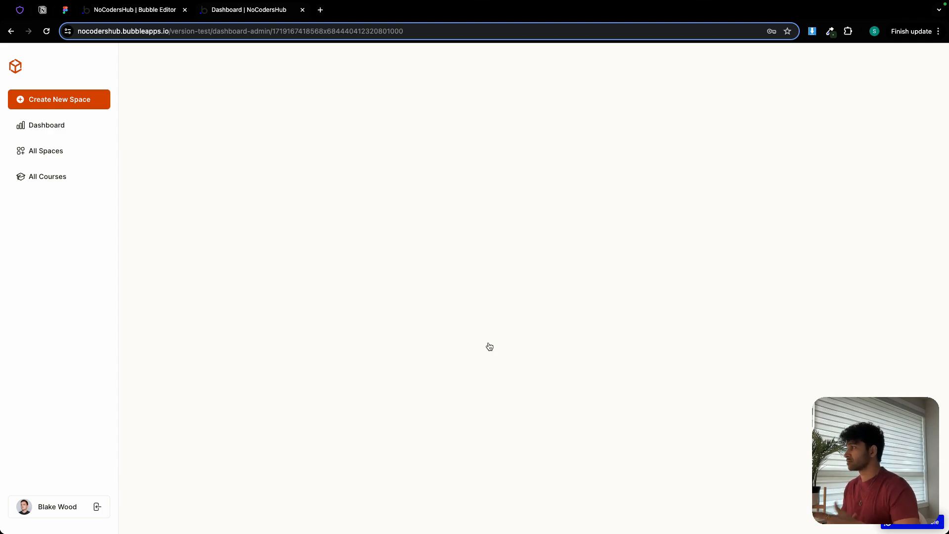
Switch to the Figma design and examine the main content frame of the Community Admin dashboard.
left_click(66, 11)
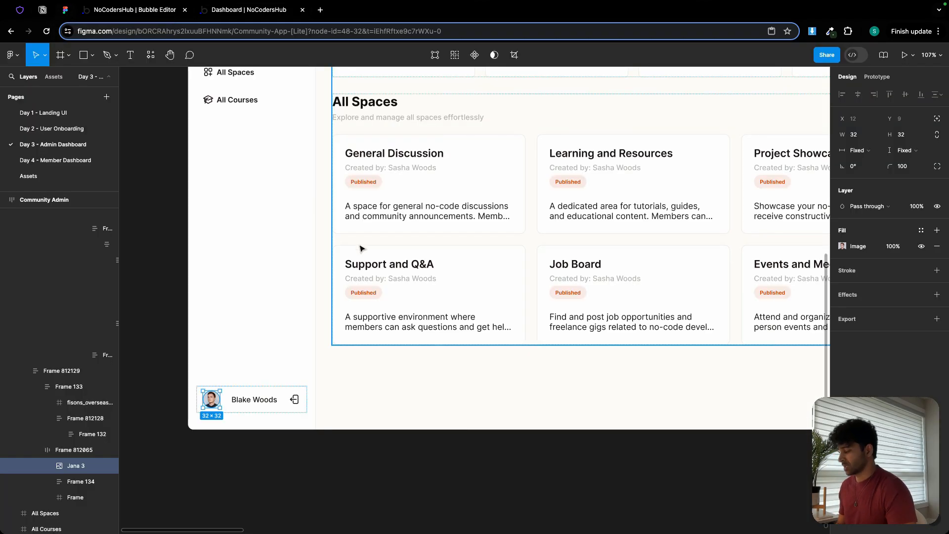
scroll(364, 247, "up", 3)
left_click(448, 233)
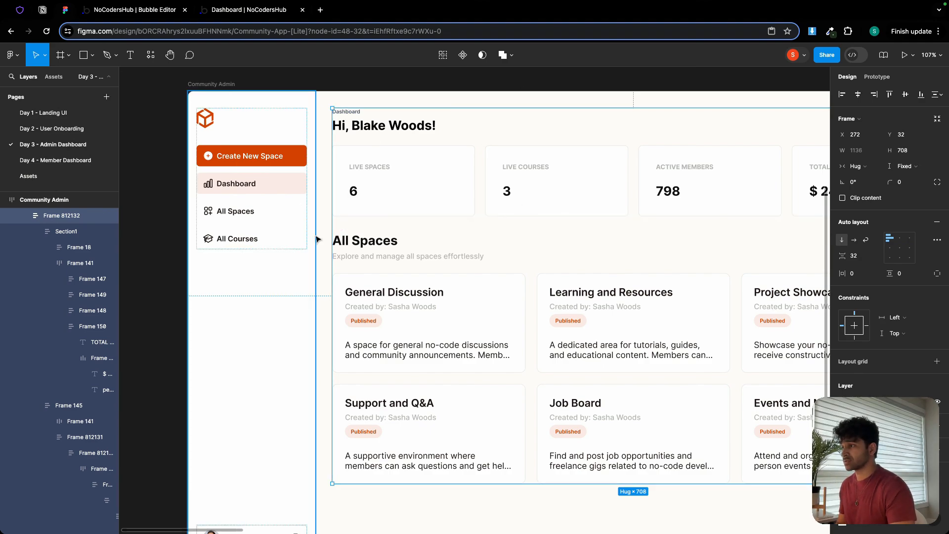
left_click_drag(467, 226, 341, 221)
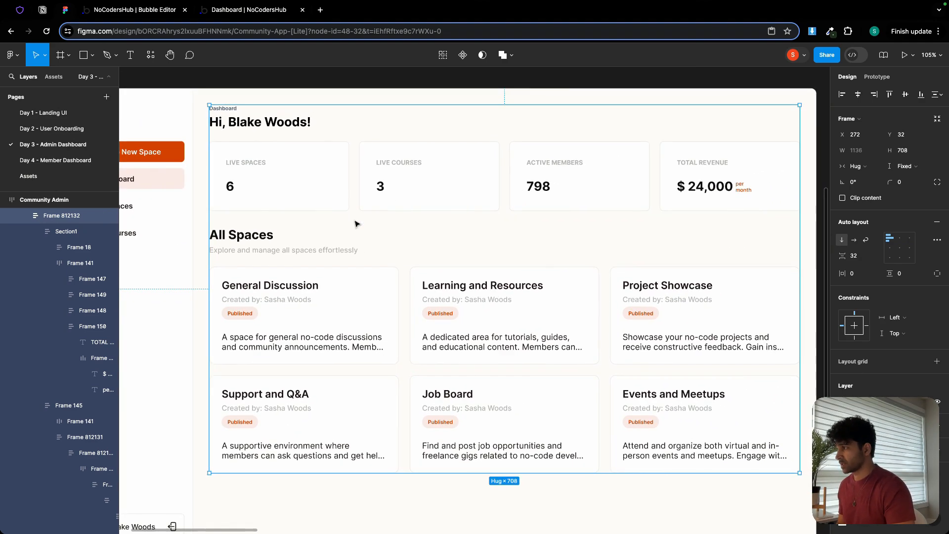
scroll(351, 235, "down", 3)
Switch to the Bubble editor, close the user entry without saving, and open the dashboard-admin page.
left_click(113, 13)
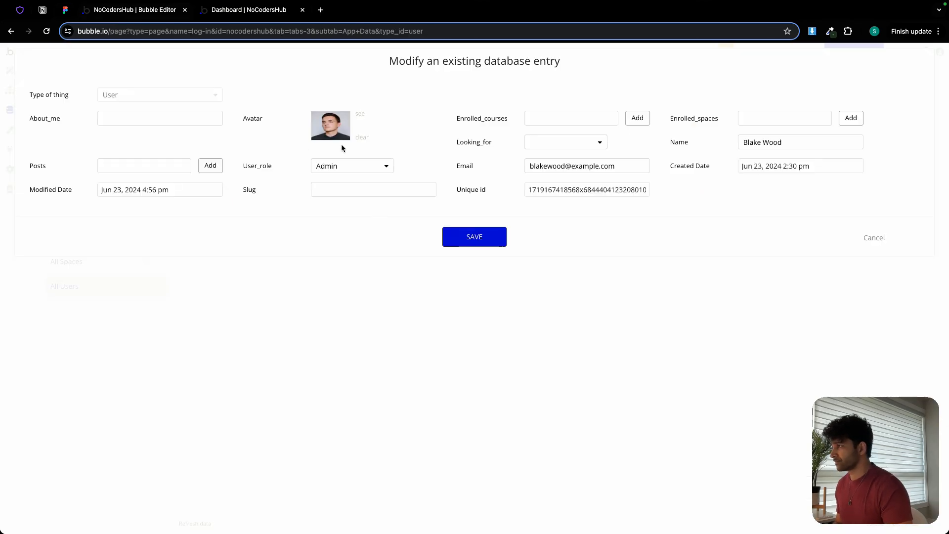
left_click(865, 238)
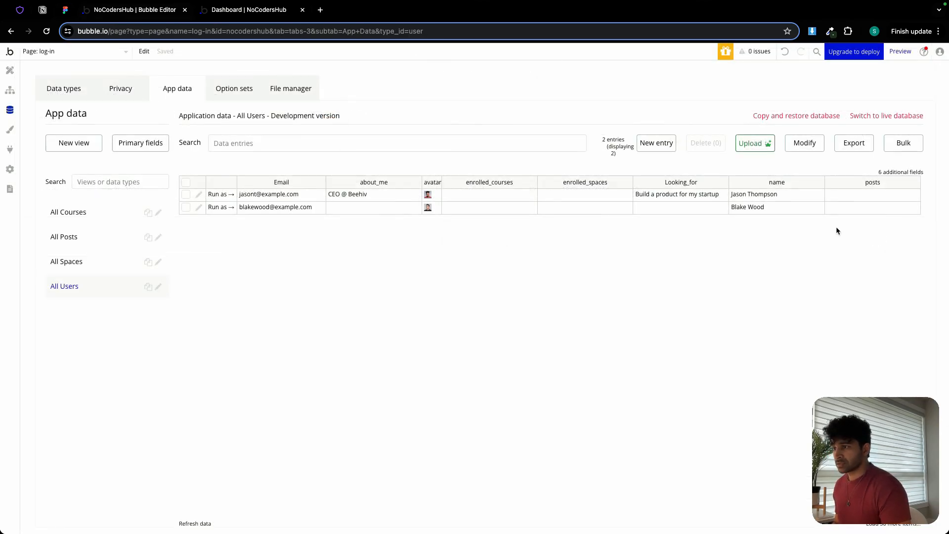
left_click(10, 70)
left_click(97, 51)
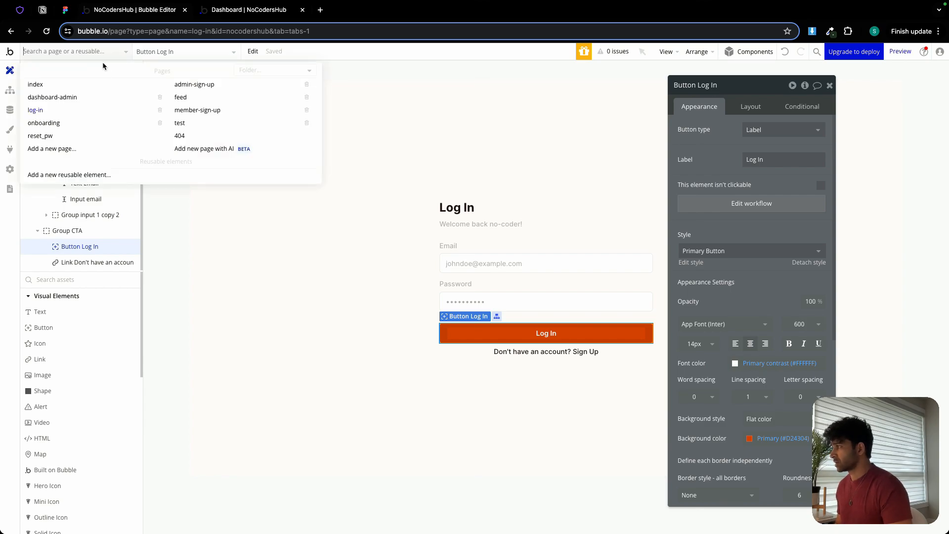
left_click(95, 96)
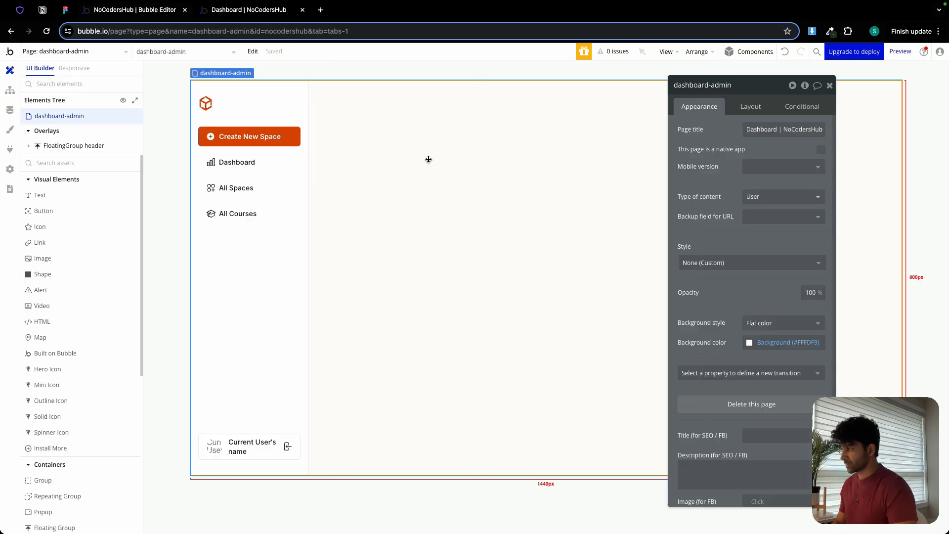
Draw a group about 468 px wide in the empty area beside the sidebar and name it Group Dashboard.
left_click(100, 481)
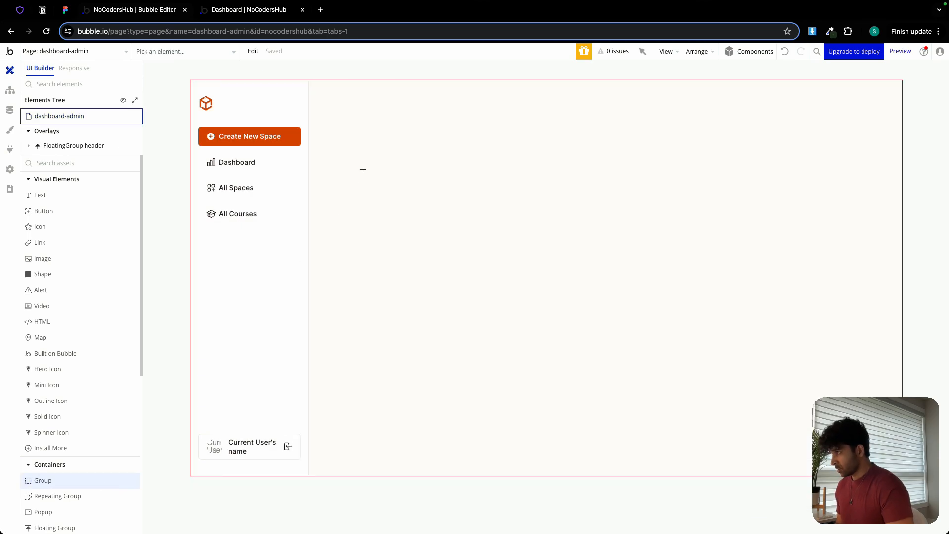
left_click_drag(335, 108, 564, 340)
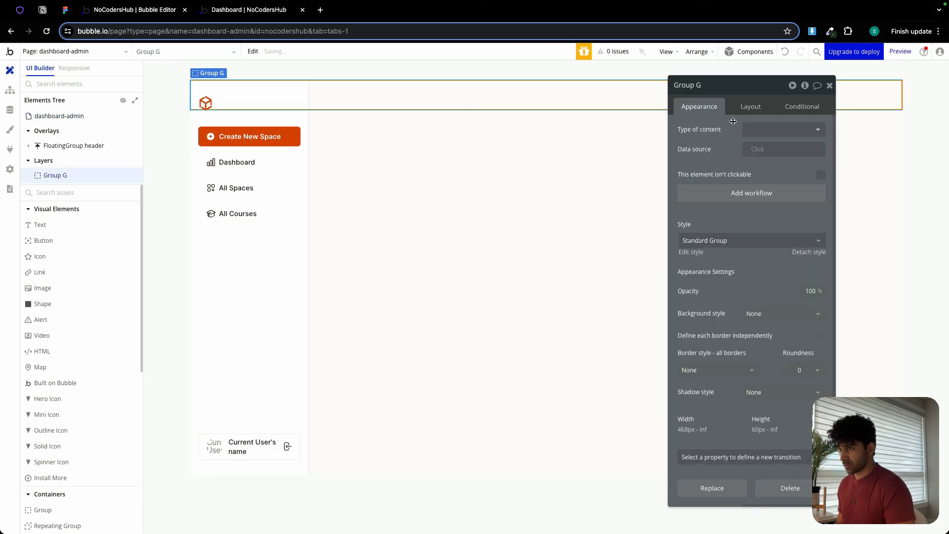
left_click(710, 86)
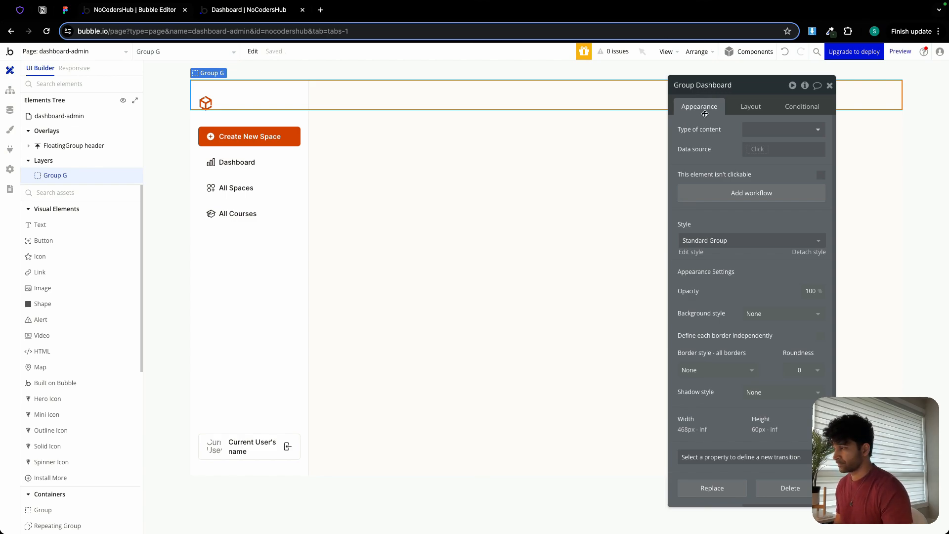
type("Dashboard")
Set Group Dashboard's minimum width and minimum height to 0 px and turn off fit height to content.
left_click(751, 110)
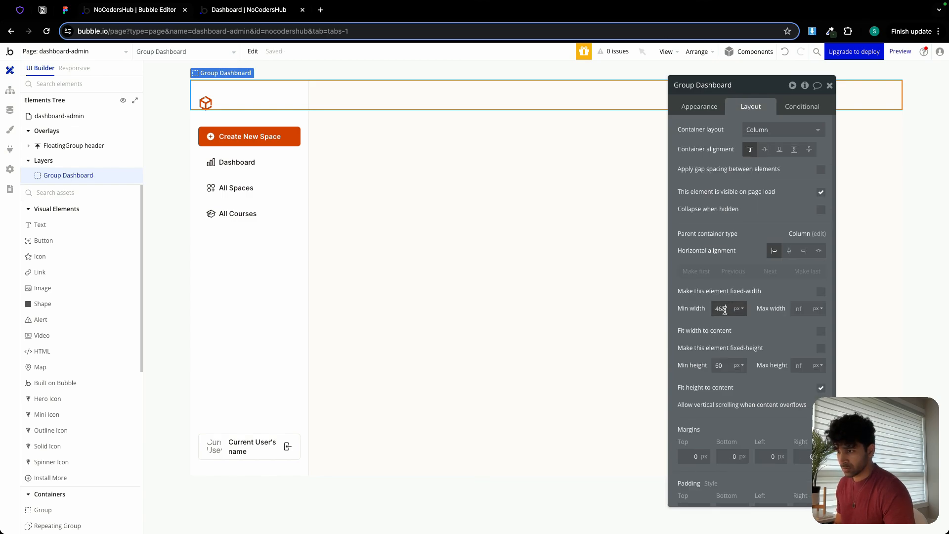
double_click(724, 310)
type("0")
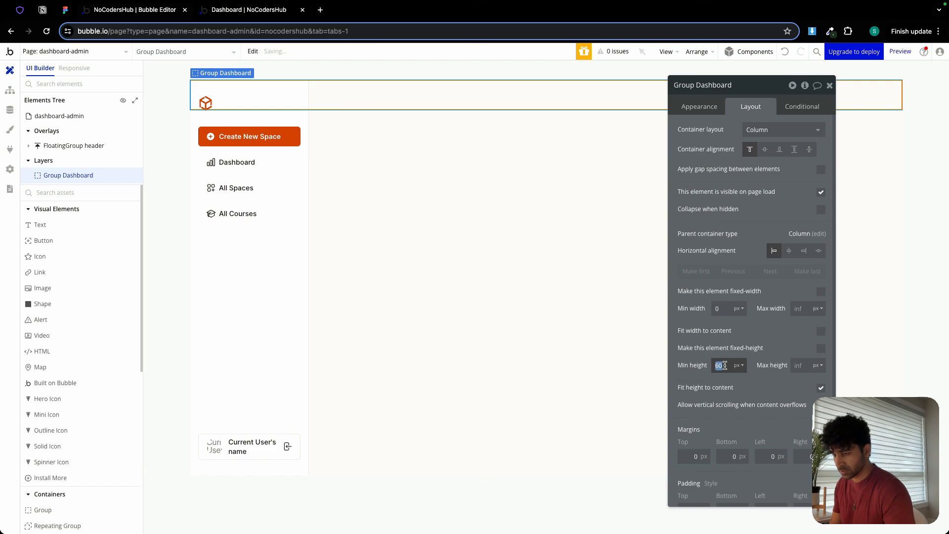
type("0")
left_click(820, 389)
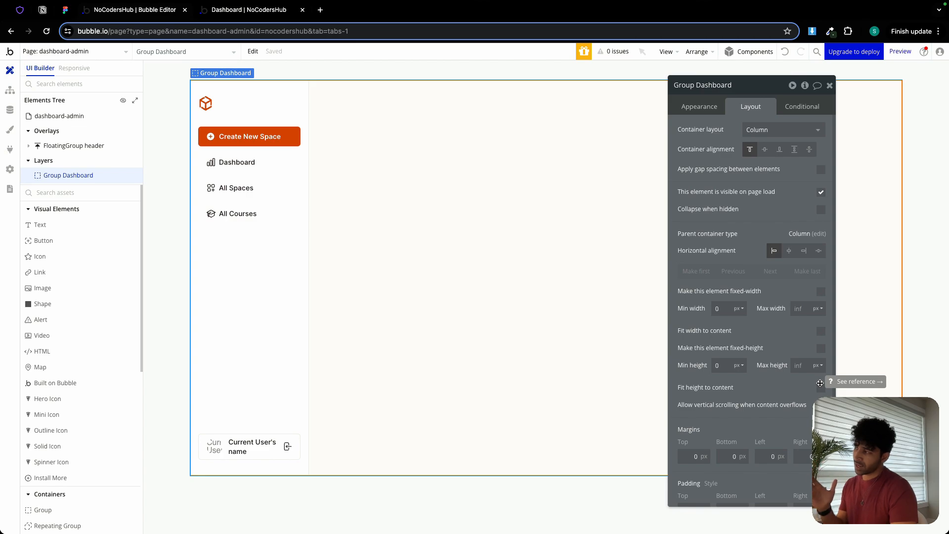
Set Group Dashboard's left margin to 240 px so it clears the sidebar.
scroll(760, 442, "down", 1)
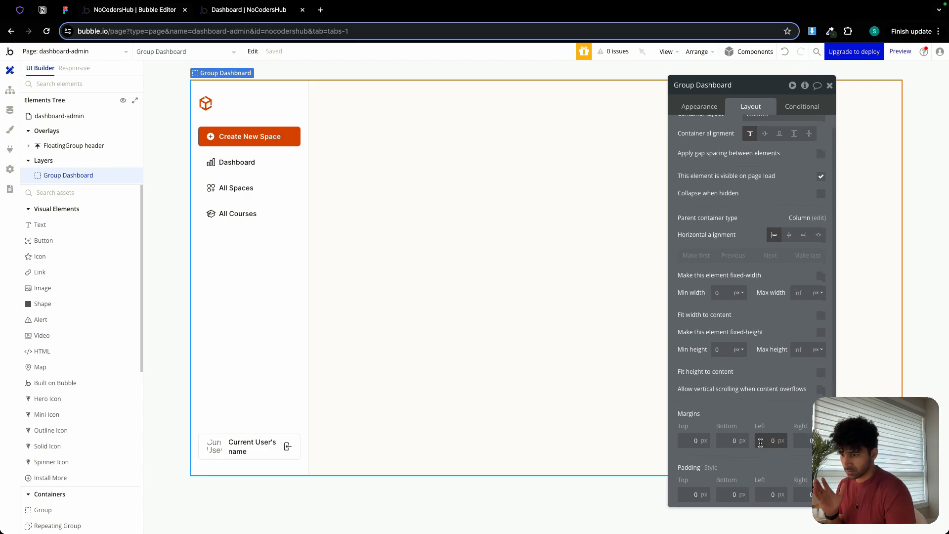
type("24")
key("Return")
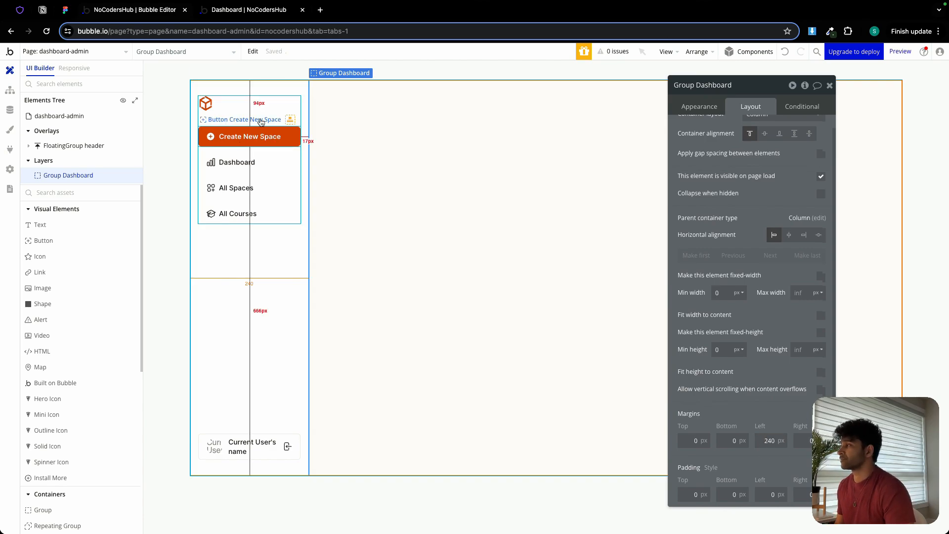
Check the dashboard spacing in Figma and set Group Dashboard's padding to 32 px on all four sides.
left_click(64, 10)
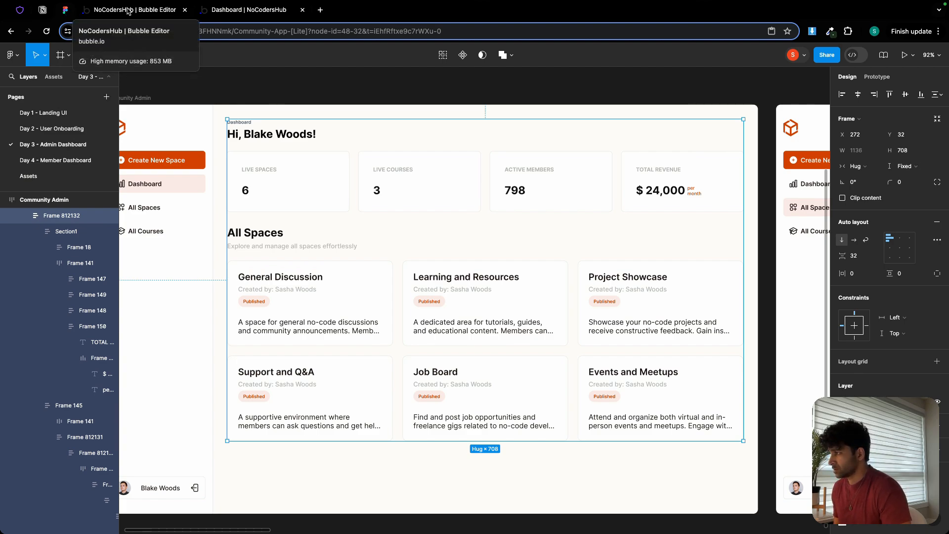
left_click(127, 11)
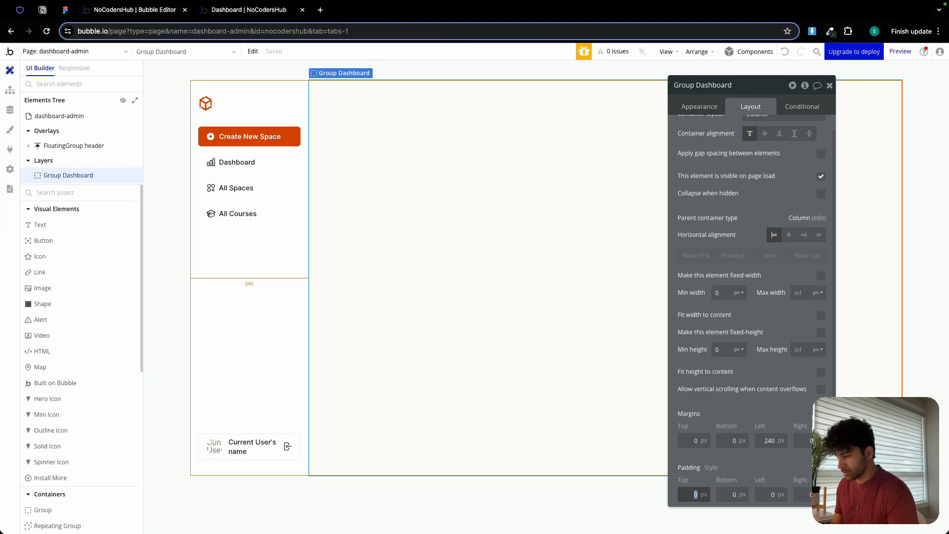
type("32")
key("Tab")
type("32")
key("Tab")
type("32")
key("Tab")
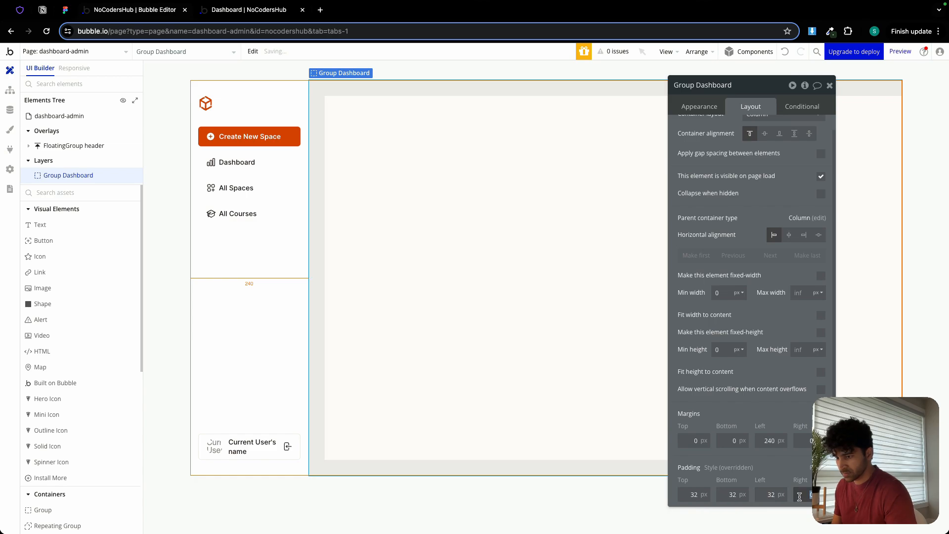
left_click(773, 455)
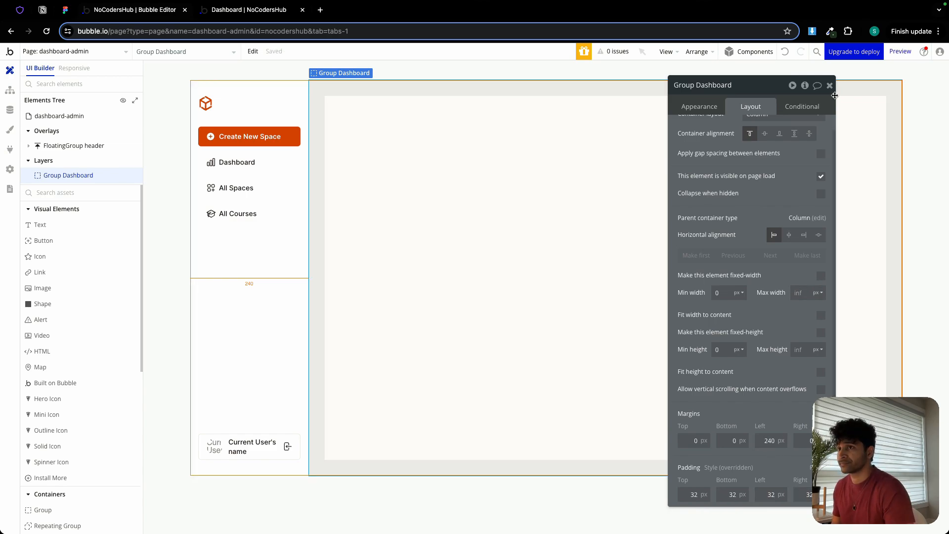
Apply gap spacing between Group Dashboard's elements with a row gap of 32 px and close its properties.
scroll(777, 133, "up", 1)
left_click(820, 169)
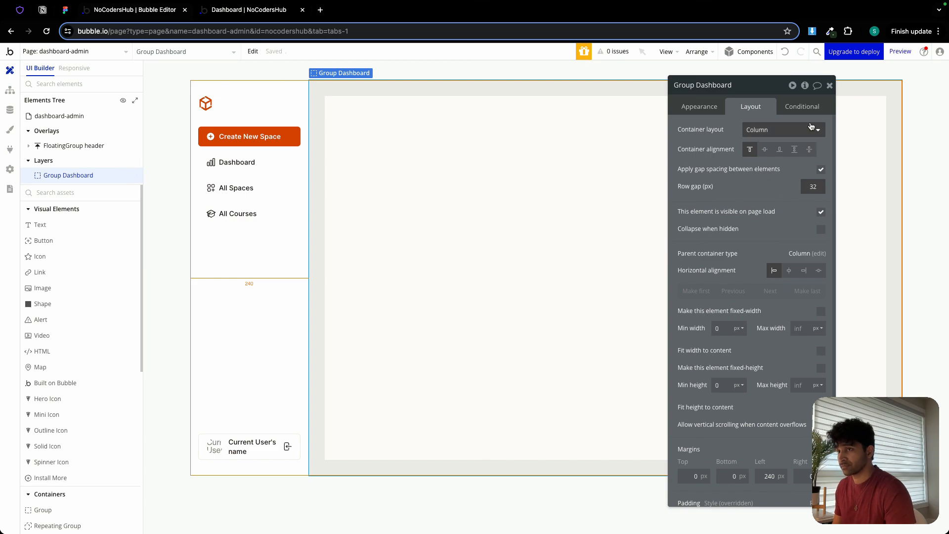
left_click(829, 86)
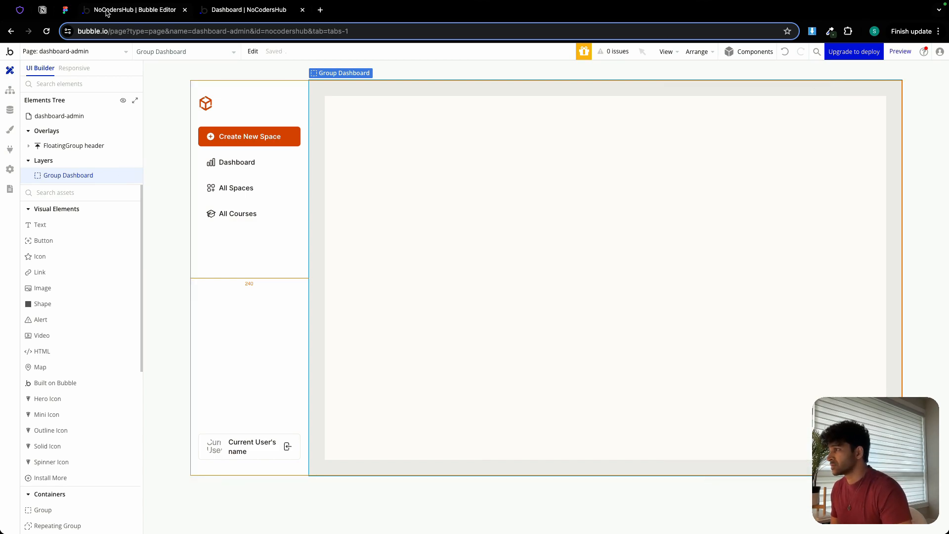
Check the dashboard heading in Figma, open the onboarding page in Bubble, and copy its Group heading.
left_click(65, 9)
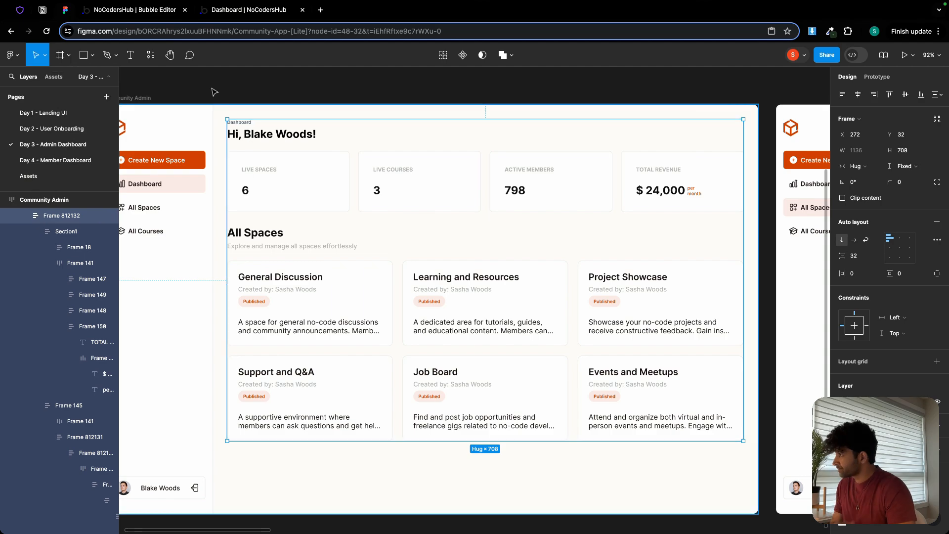
left_click(140, 11)
left_click(83, 54)
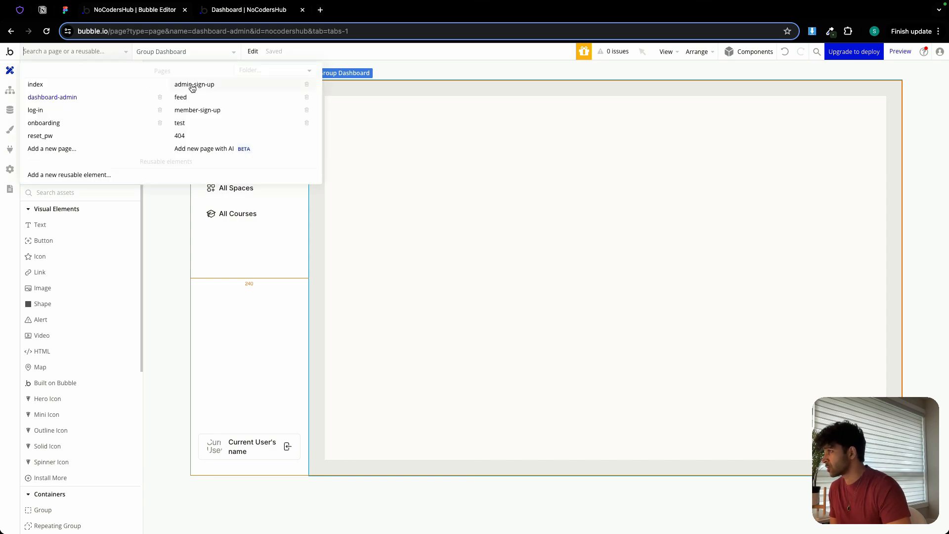
left_click(42, 123)
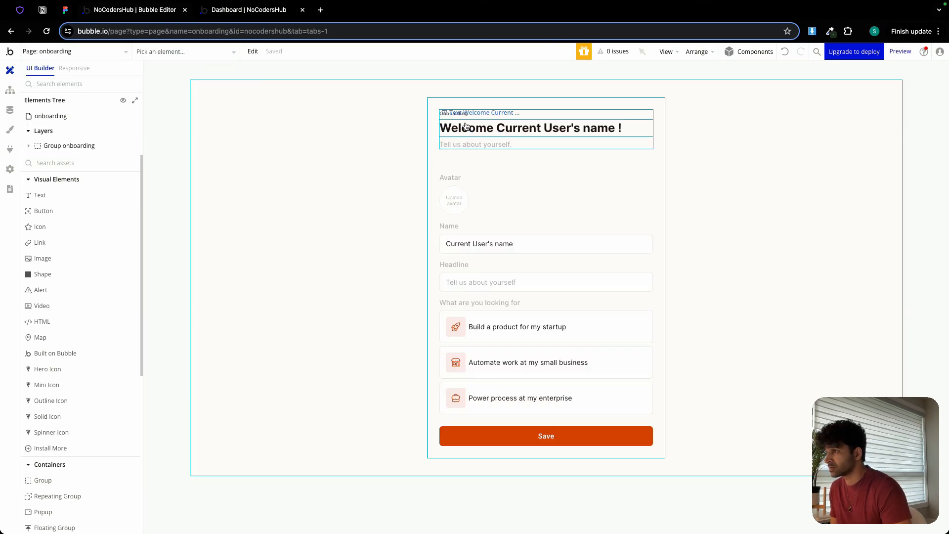
right_click(471, 138)
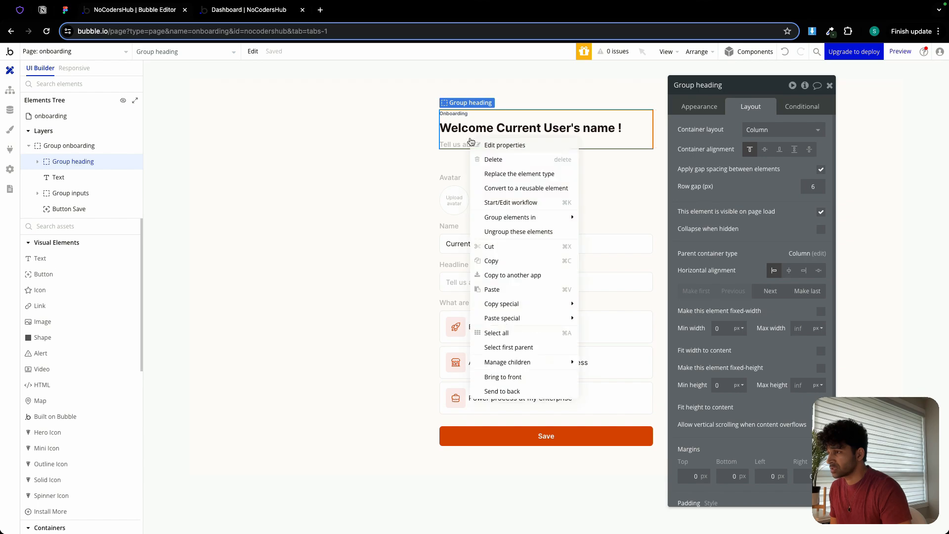
Paste Group heading into Group Dashboard on the dashboard-admin page and delete its "Tell us about yourself." text.
left_click(109, 51)
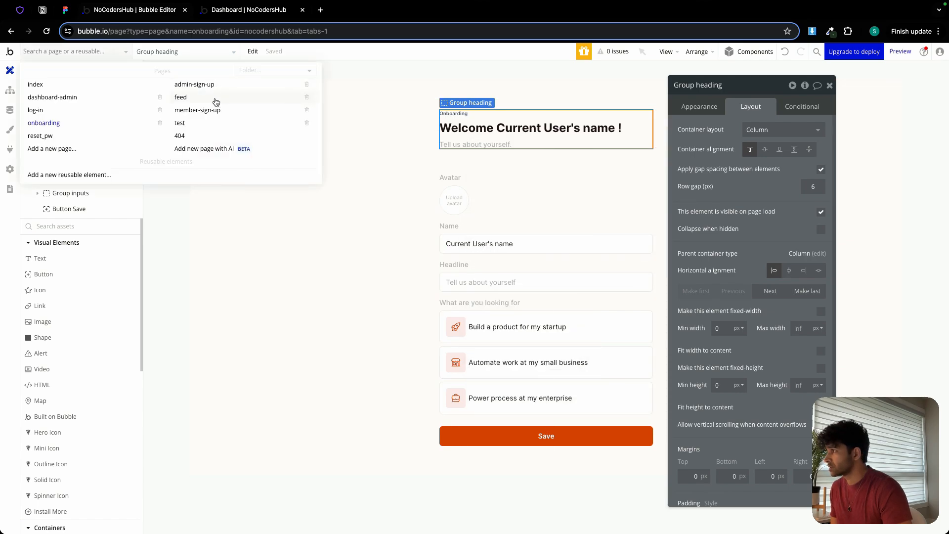
left_click(83, 97)
right_click(345, 138)
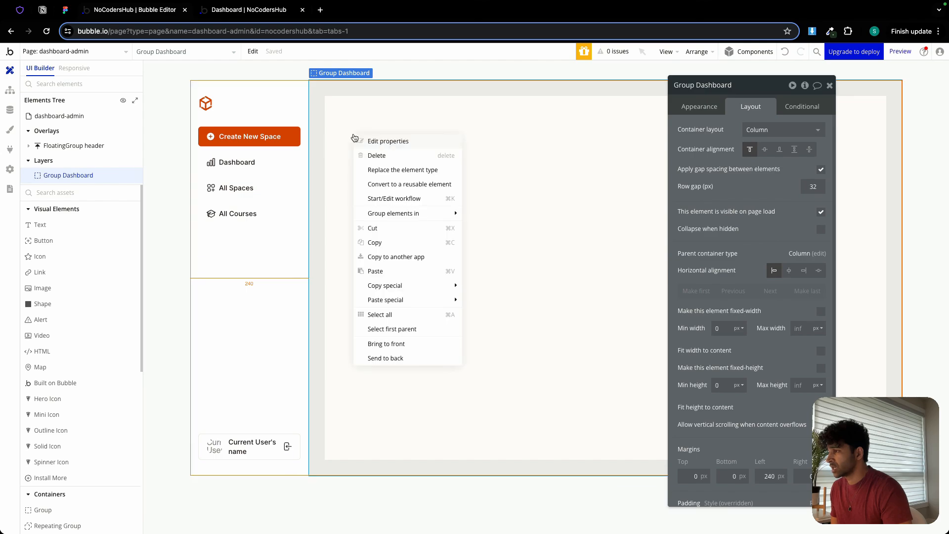
left_click(389, 271)
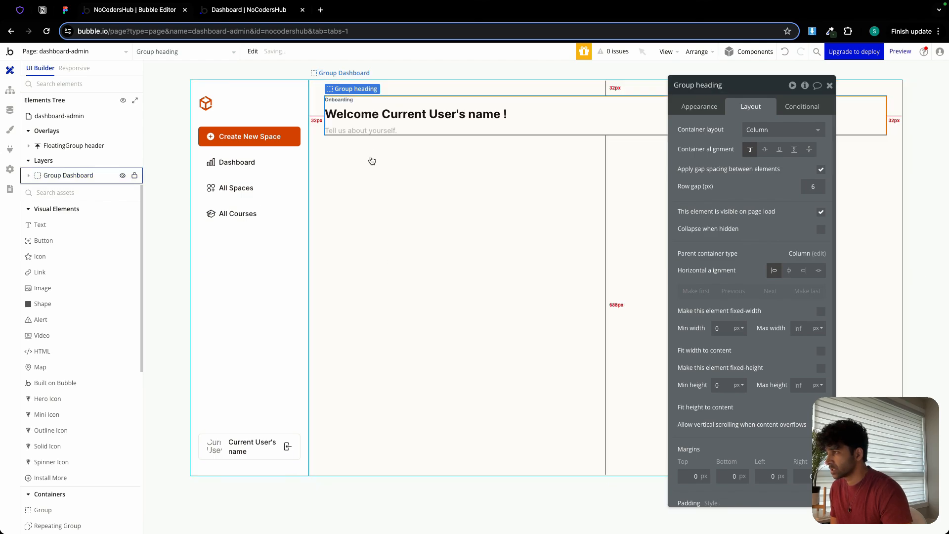
left_click(377, 131)
key("Delete")
Change the Onboarding text above the welcome heading to Dashboard and turn off its fit width to content.
double_click(339, 100)
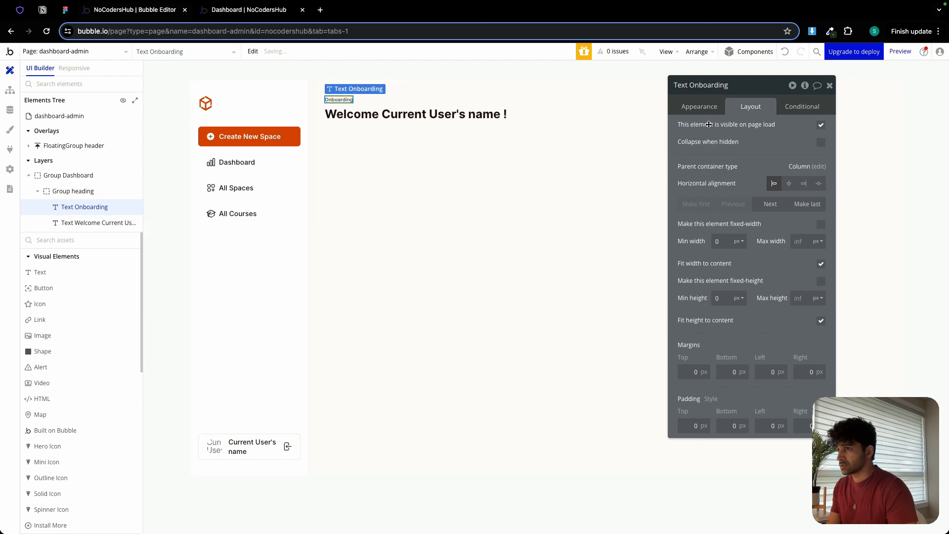
left_click(699, 107)
double_click(722, 128)
type("Da")
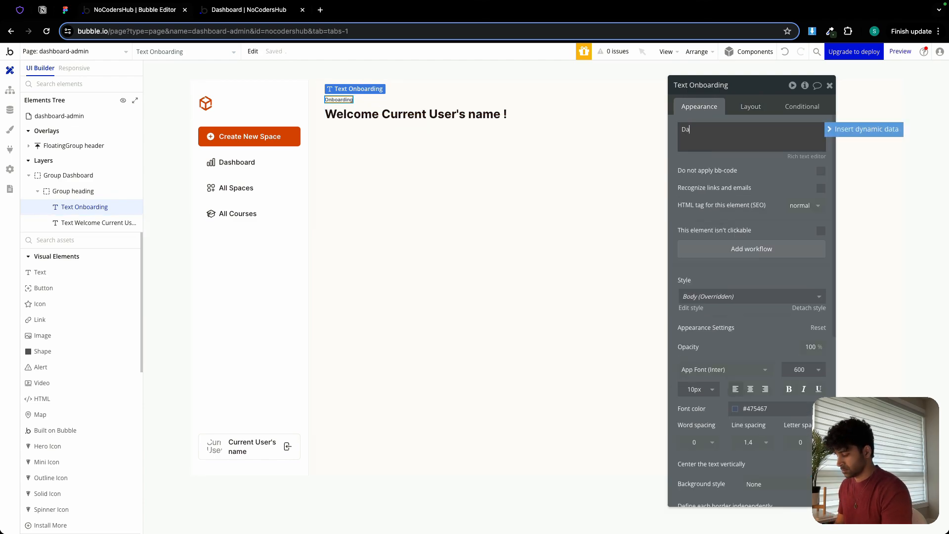
type("shboar")
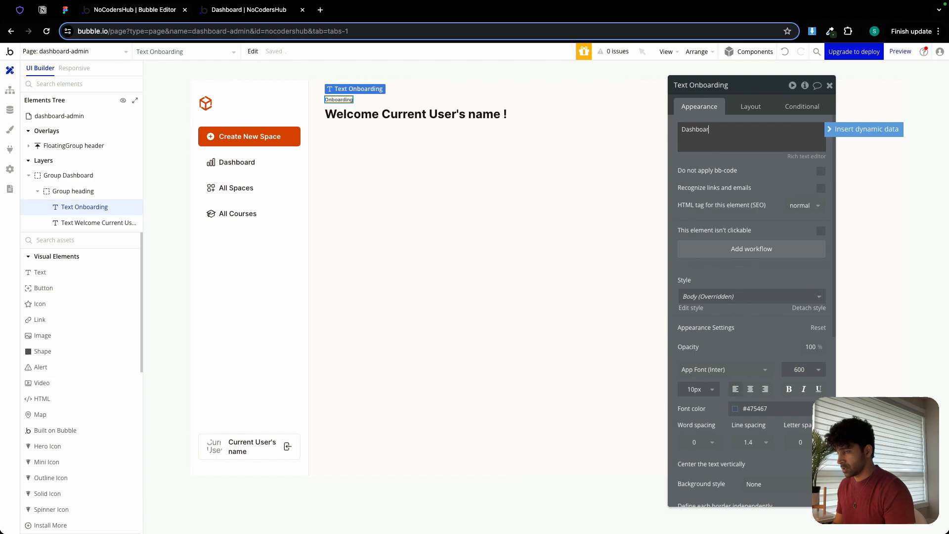
type("d")
left_click(752, 110)
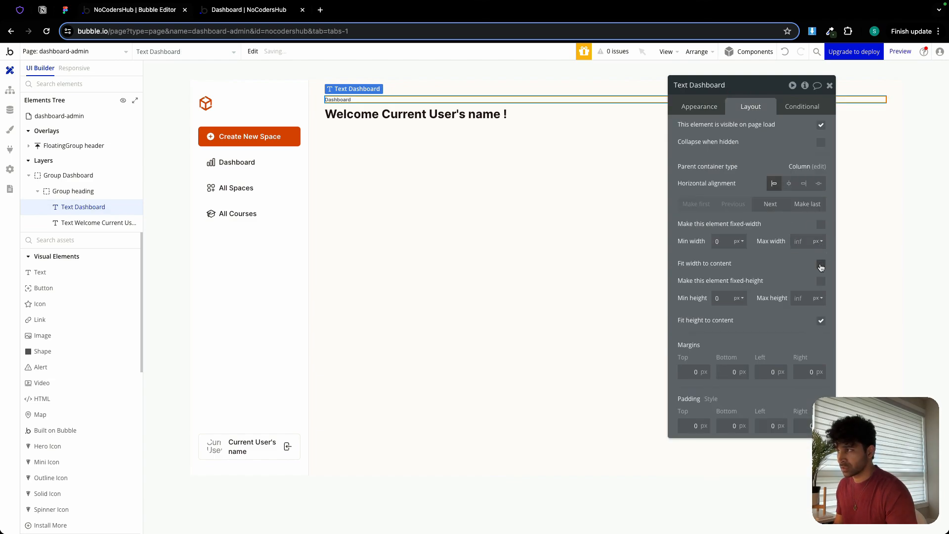
Replace "Welcome" with "Hi" in the heading text before the user's name, checking the wording against the Figma design.
left_click(412, 114)
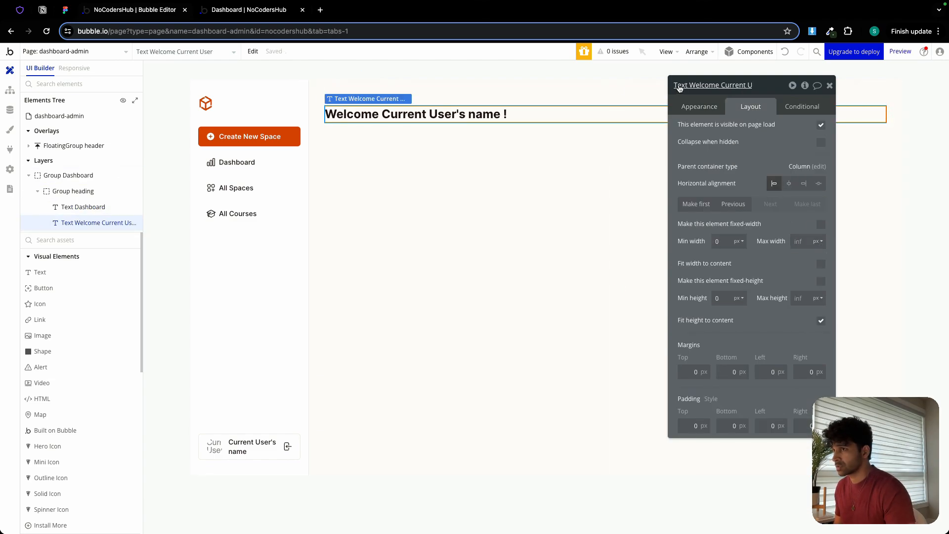
left_click(699, 105)
left_click(770, 140)
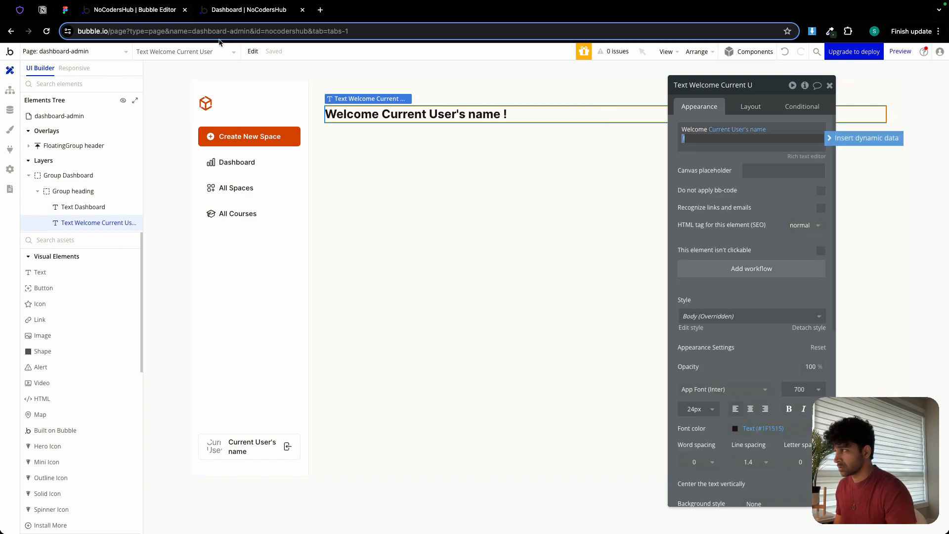
left_click(65, 10)
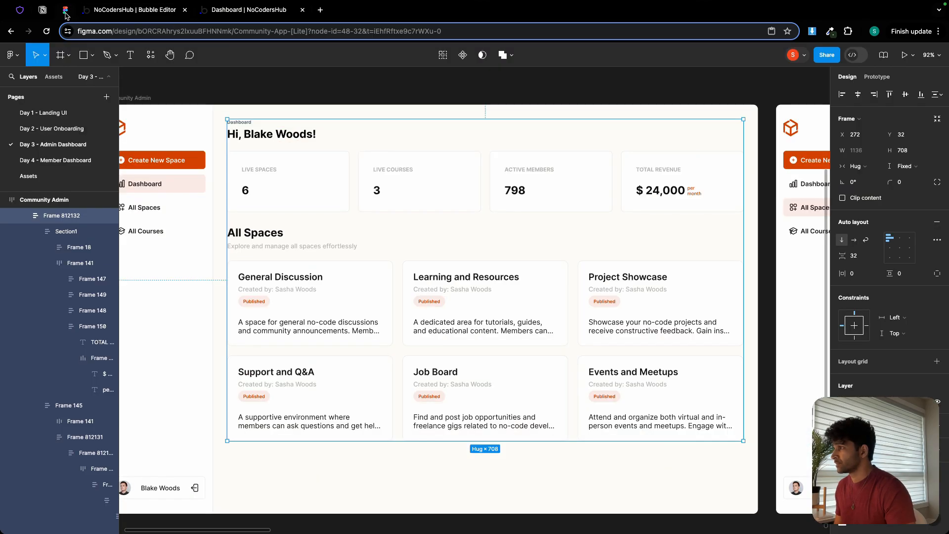
left_click(139, 10)
double_click(701, 130)
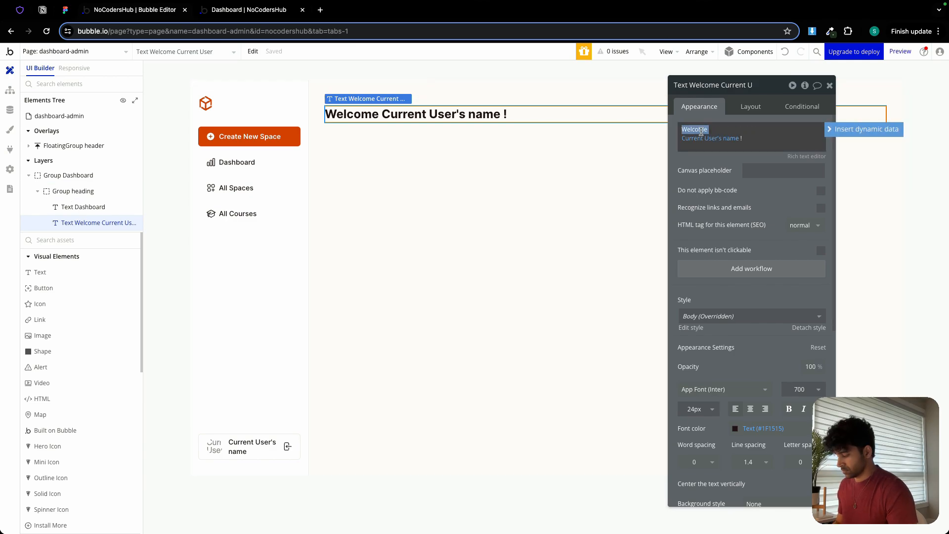
type("Hi")
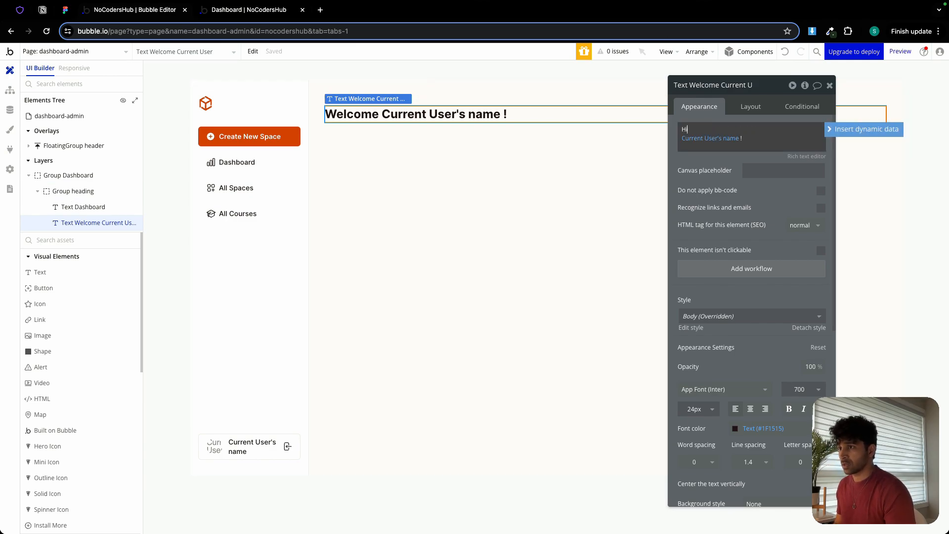
left_click(742, 160)
Refresh the dashboard preview to check the heading, add a space after "Hi" in its text, and close the properties.
left_click(239, 12)
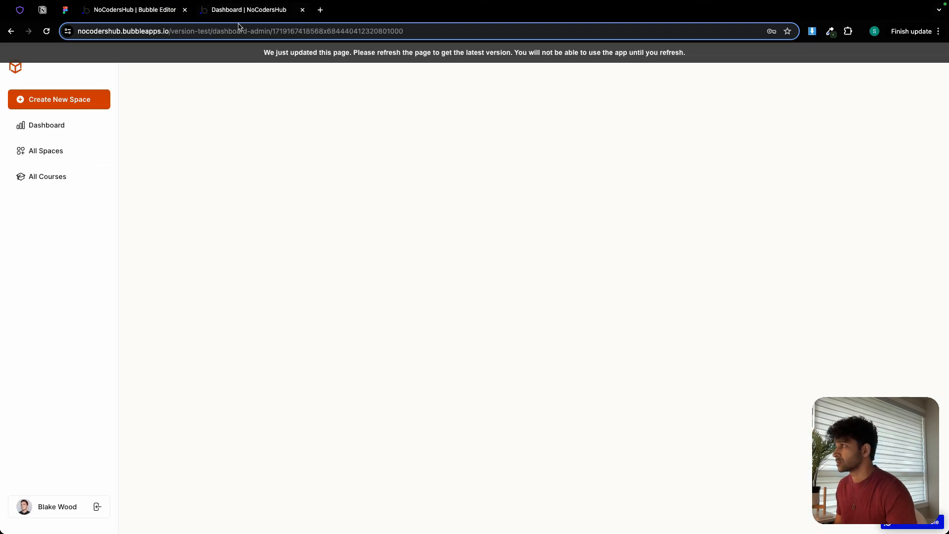
left_click(258, 55)
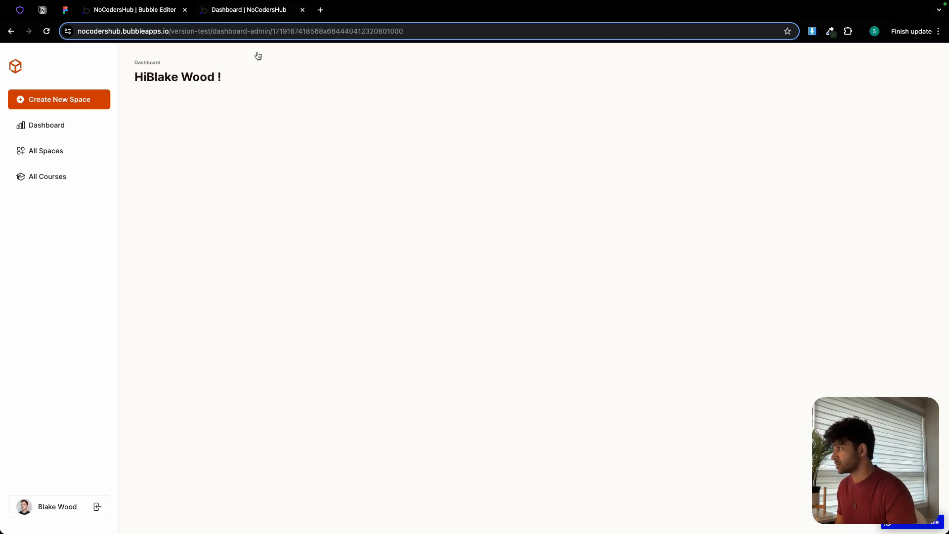
left_click(172, 8)
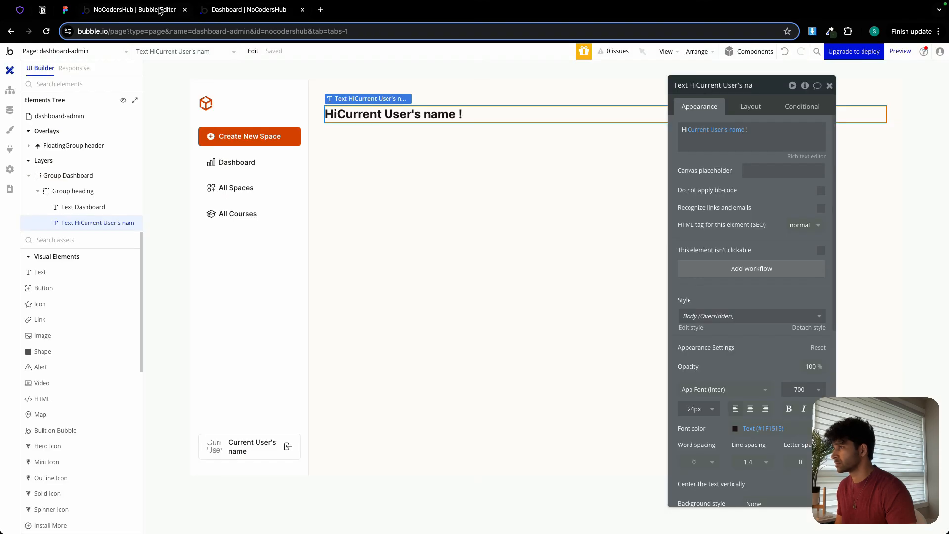
left_click(687, 130)
key("Return")
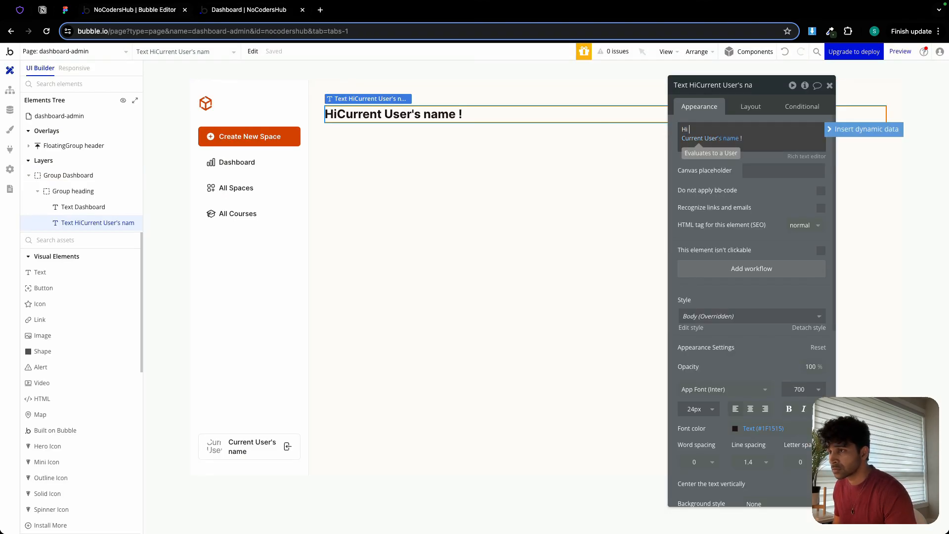
left_click(688, 161)
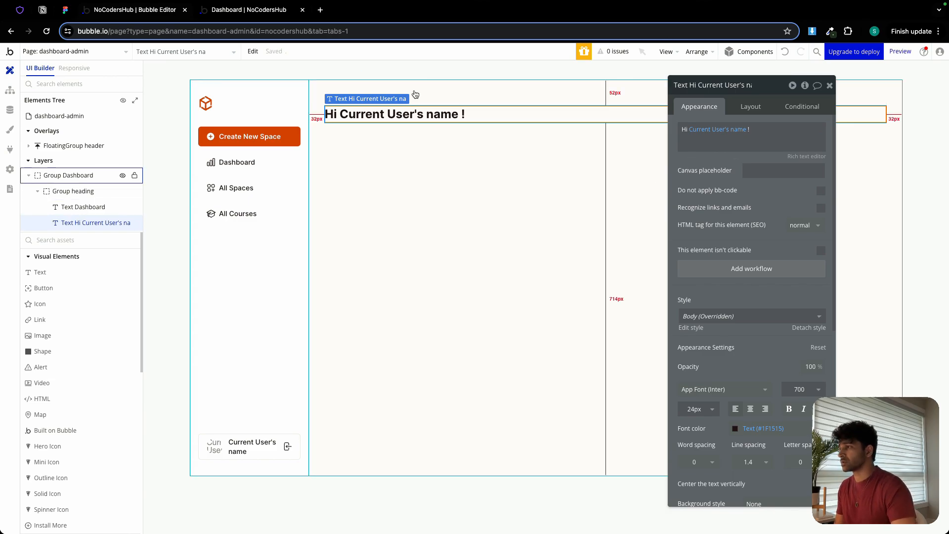
left_click(420, 104)
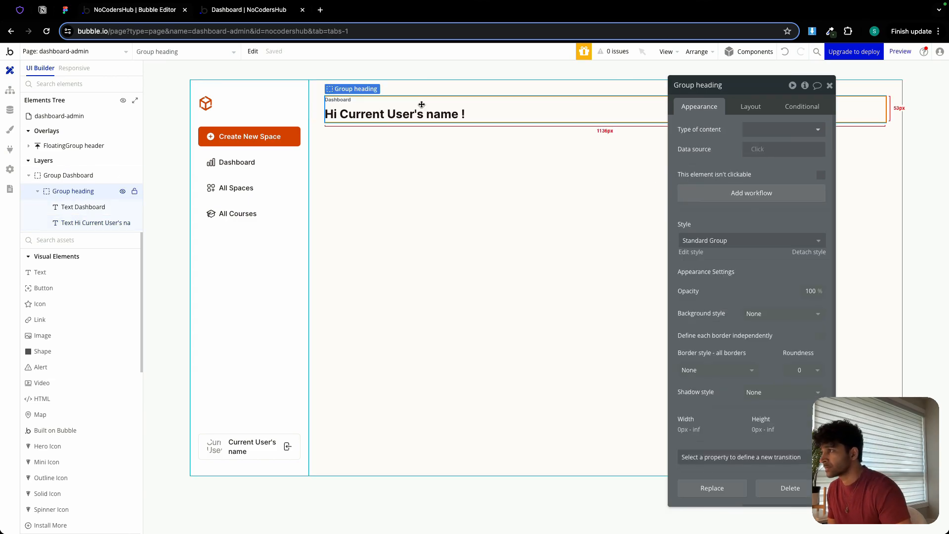
left_click(830, 85)
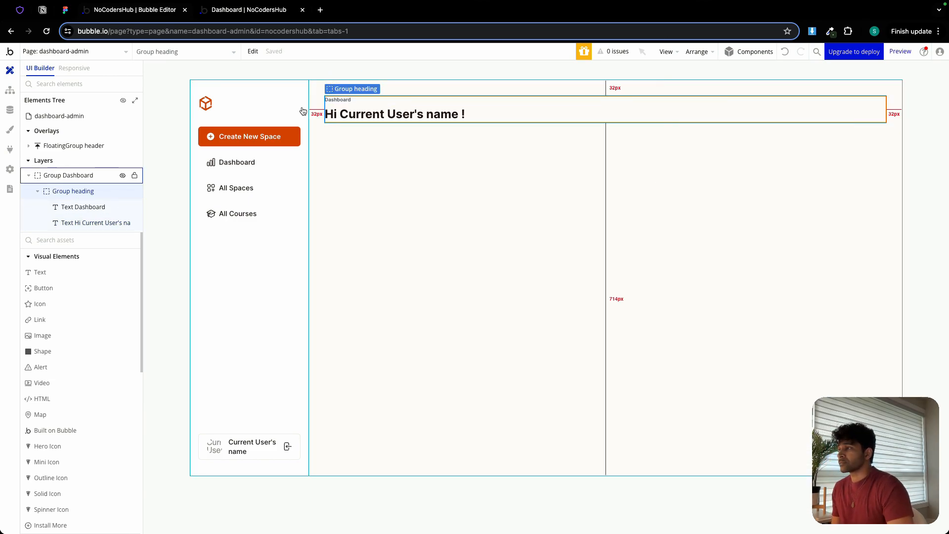
Check the stat cards in Figma and add a text element reading "LIVE SPACES" below Group heading in Group Dashboard.
left_click(64, 10)
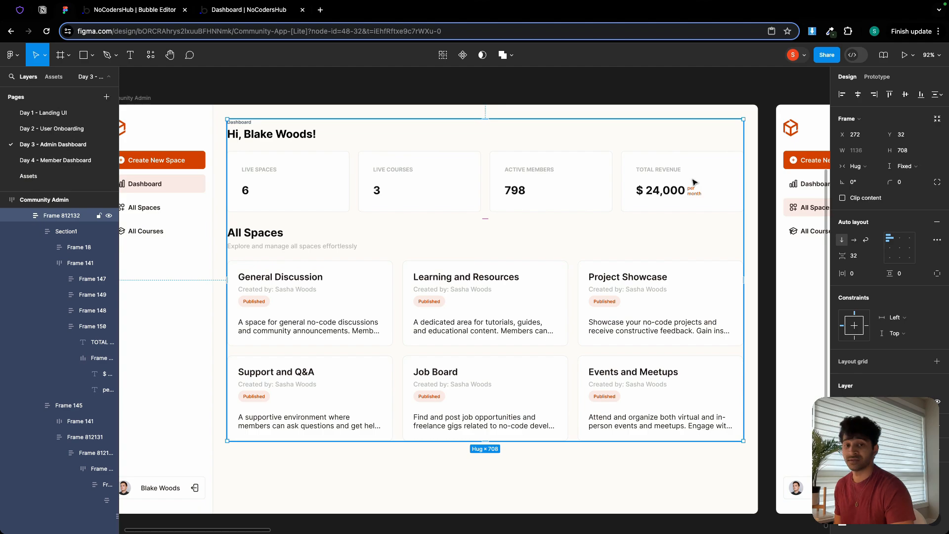
left_click(139, 14)
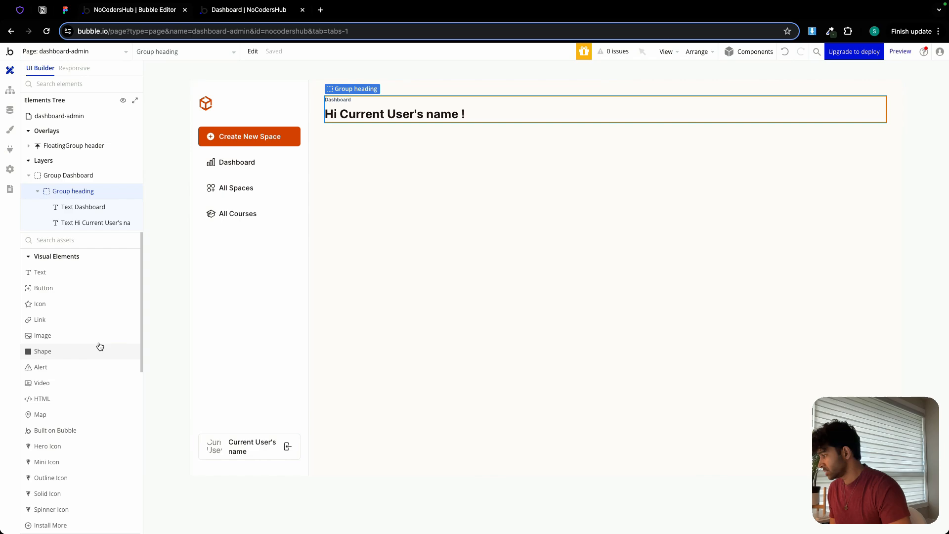
left_click(59, 272)
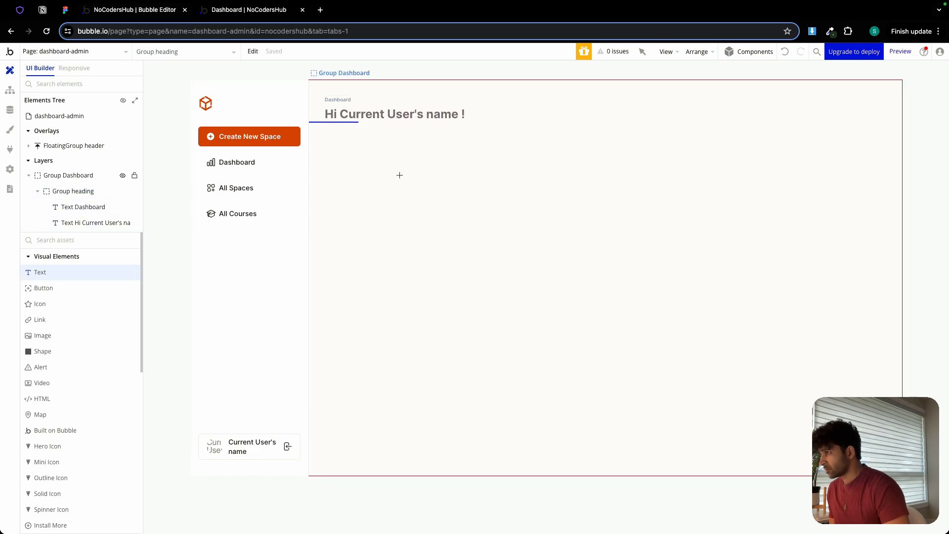
left_click(364, 152)
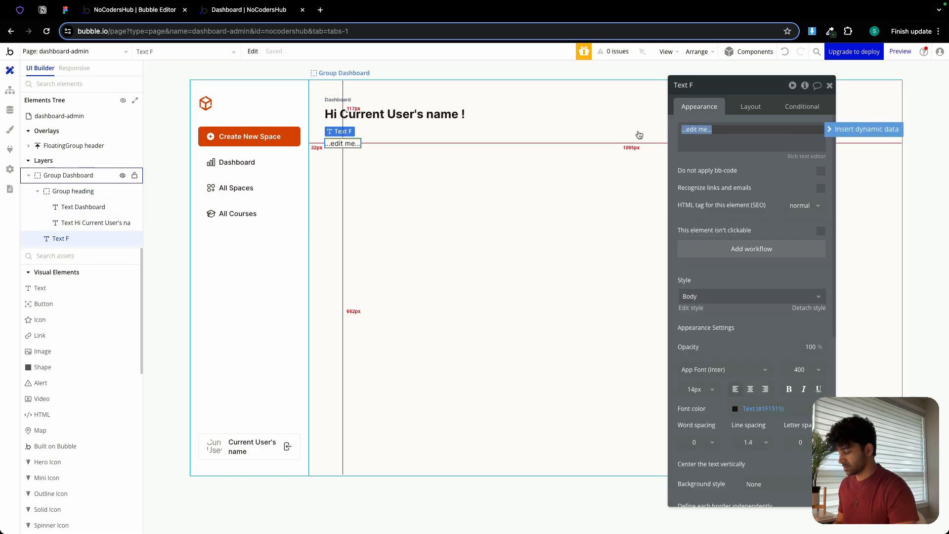
type("LIVE SPACES")
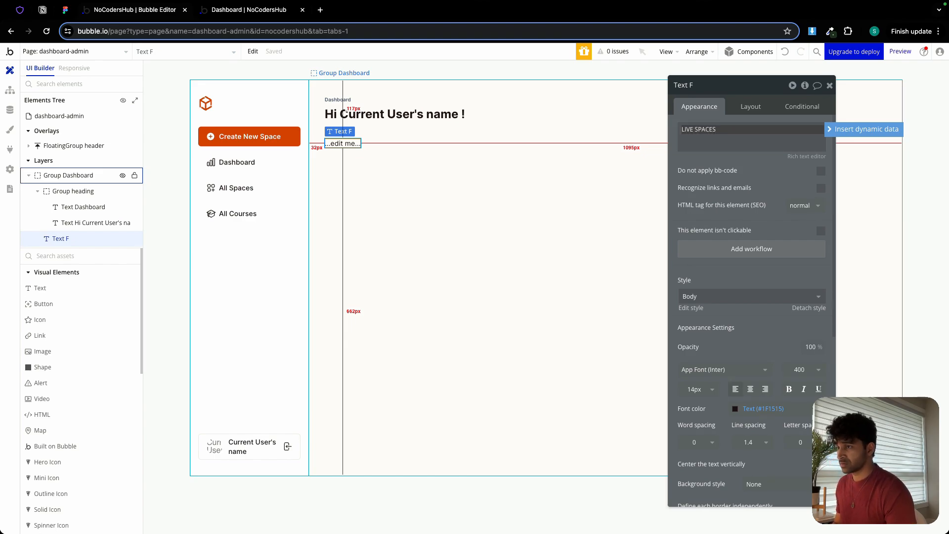
Style the LIVE SPACES text with the Secondary Text font color, 12 px size and 600 weight.
left_click(751, 409)
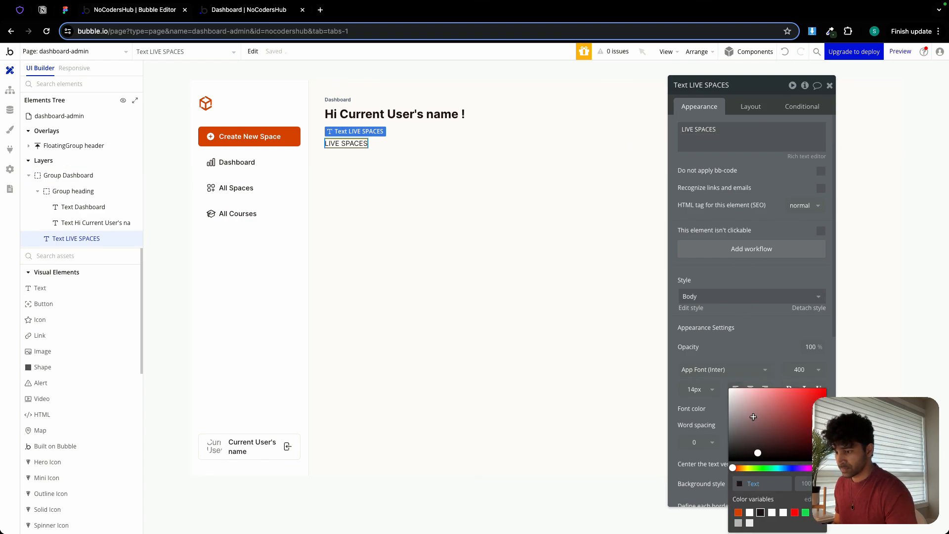
left_click(738, 523)
left_click(712, 389)
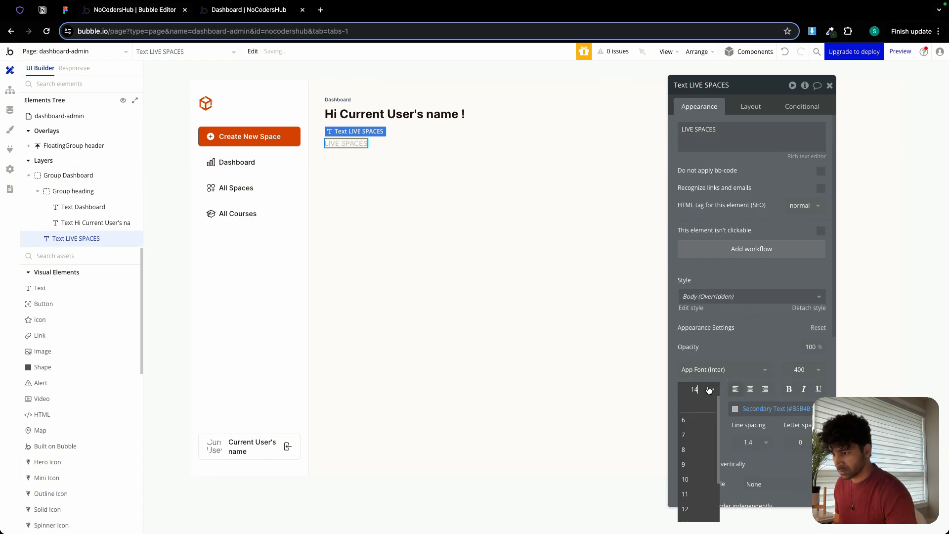
left_click(698, 508)
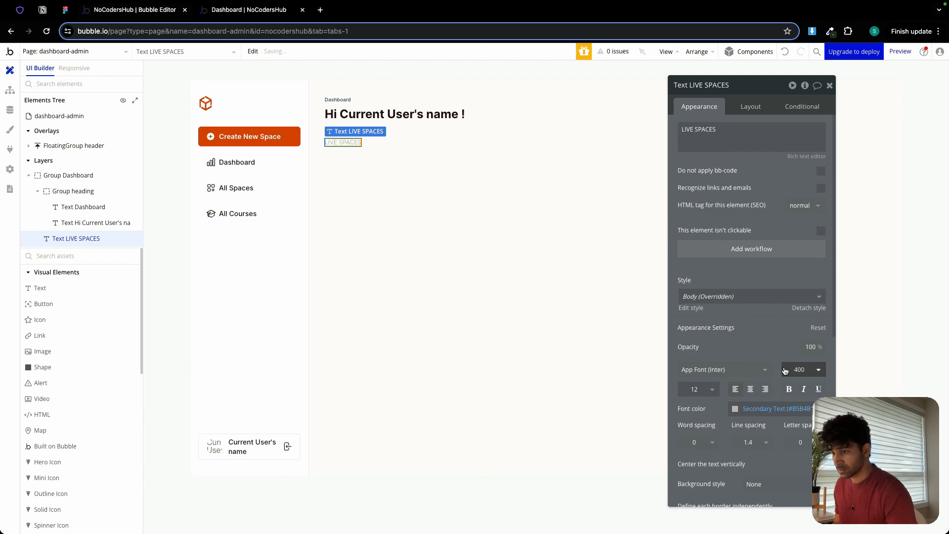
left_click(801, 370)
left_click(791, 475)
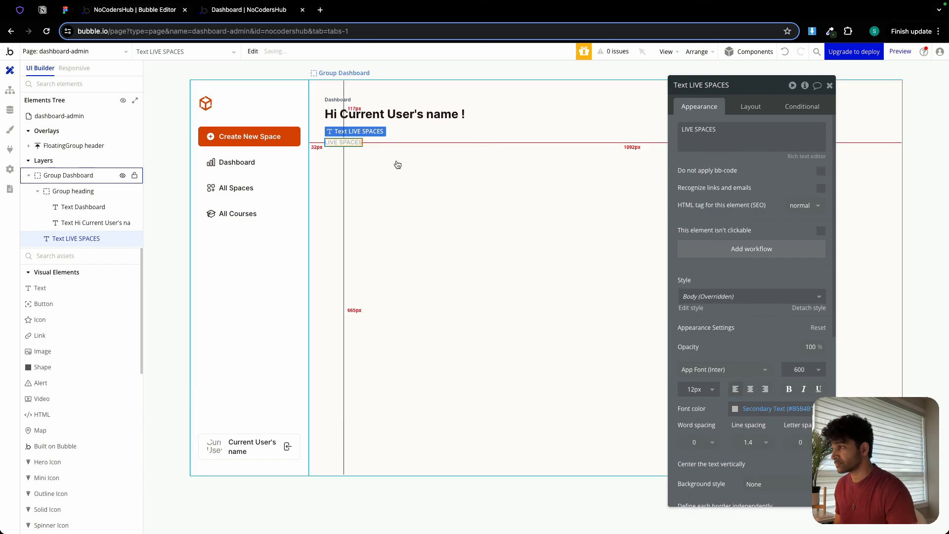
Turn off fit width to content for the LIVE SPACES text and close its properties.
left_click(750, 109)
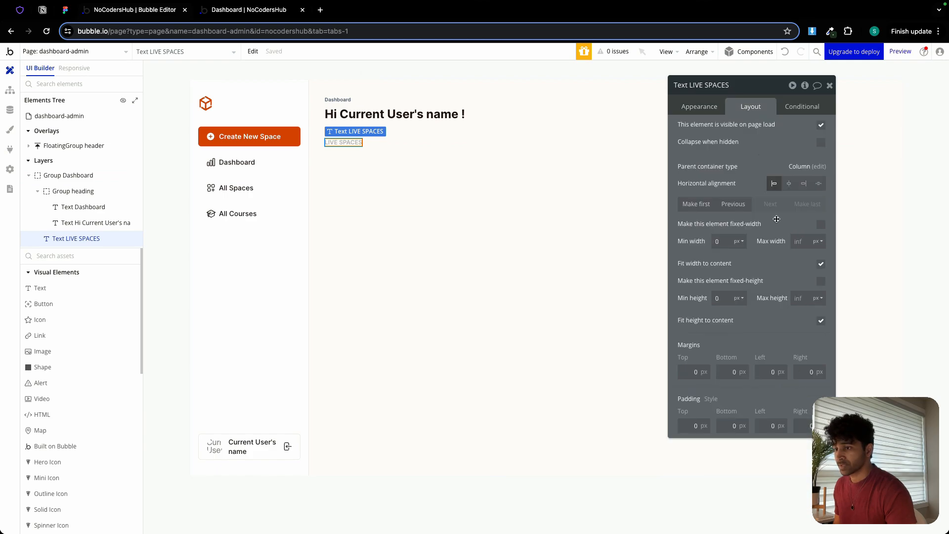
left_click(820, 263)
left_click(830, 86)
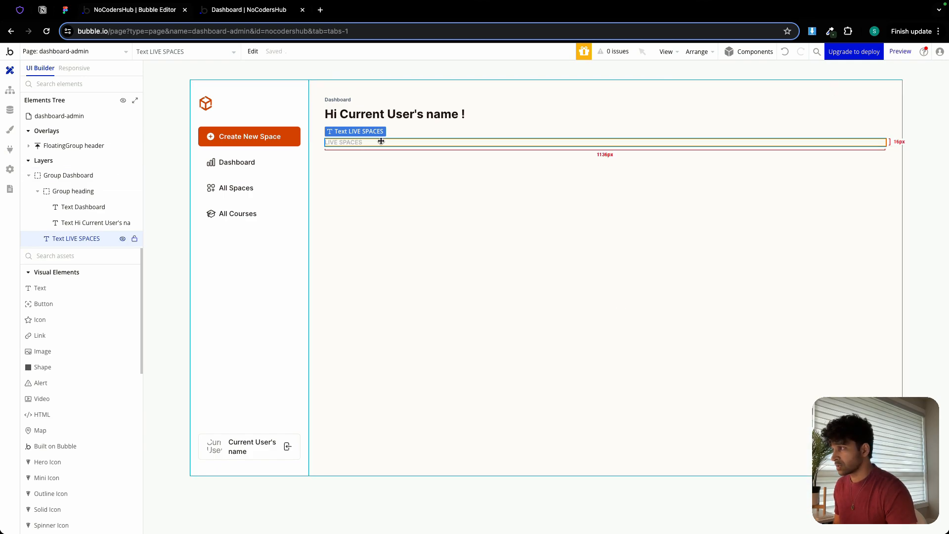
Copy the "Hi Current User's name !" heading text and paste it below LIVE SPACES in Group Dashboard.
double_click(355, 142)
left_click(356, 114)
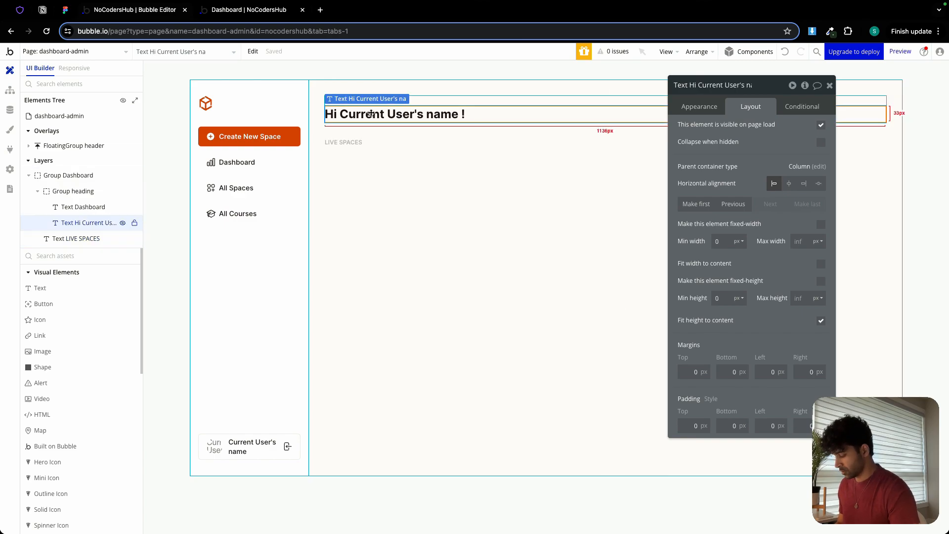
left_click(377, 163)
key("ctrl+v")
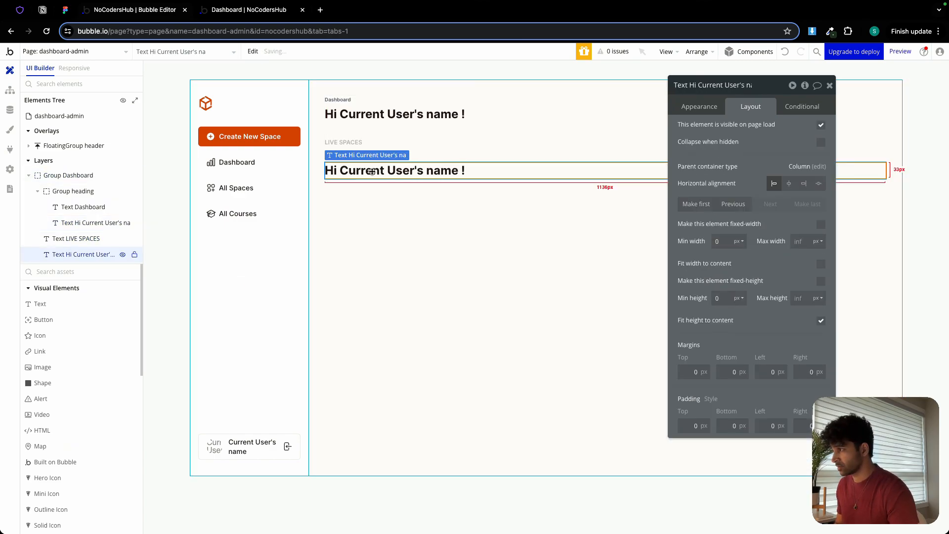
Clear the whole content of the pasted heading text below LIVE SPACES.
left_click(696, 108)
left_click(710, 137)
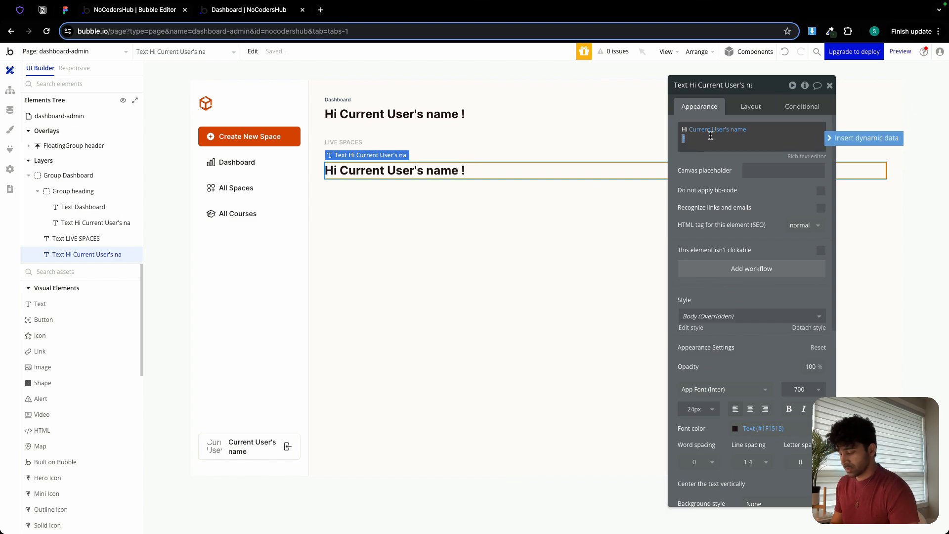
key("BackSpace")
key("BackSpace")
key("BackSpace")
key("BackSpace")
key("BackSpace")
key("BackSpace")
key("BackSpace")
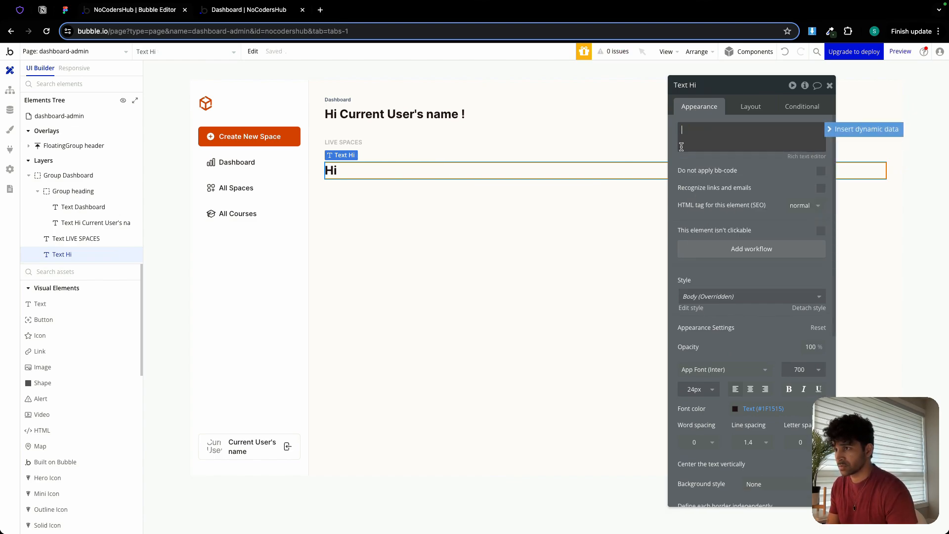
key("BackSpace")
key("BackSpace")
key("BackSpace")
Insert a dynamic "Do a search for" expression of type Space into the emptied text.
left_click(847, 130)
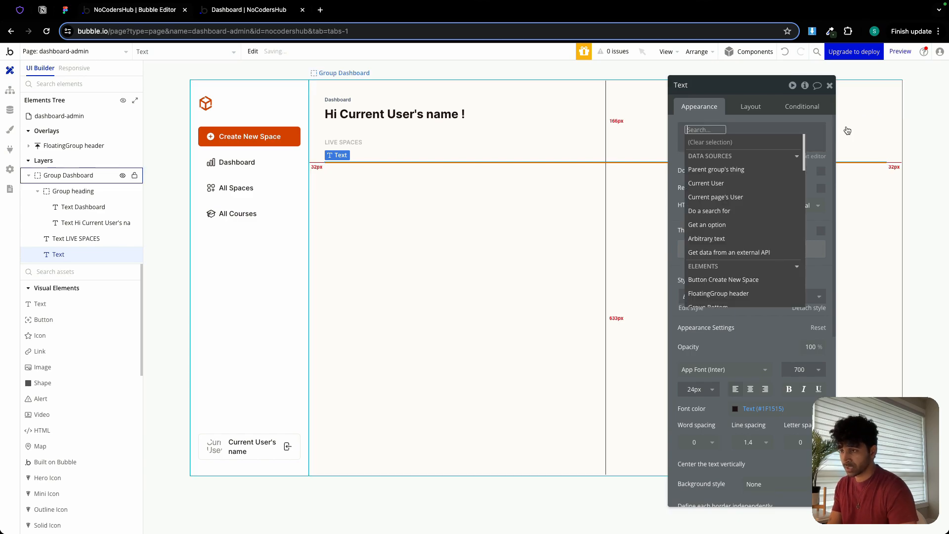
left_click(729, 212)
left_click(587, 109)
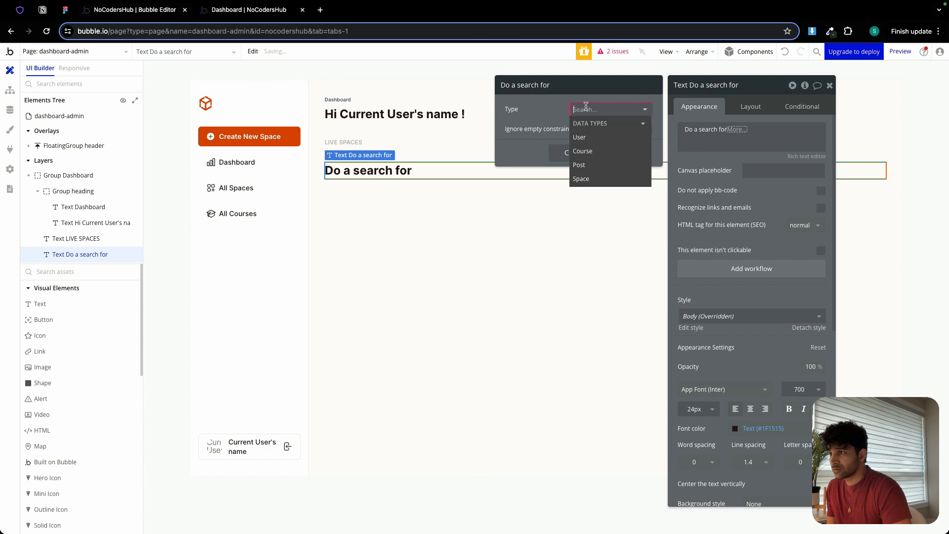
left_click(599, 175)
Add the constraint status = Published to the Spaces search and close the search settings.
left_click(589, 143)
left_click(516, 132)
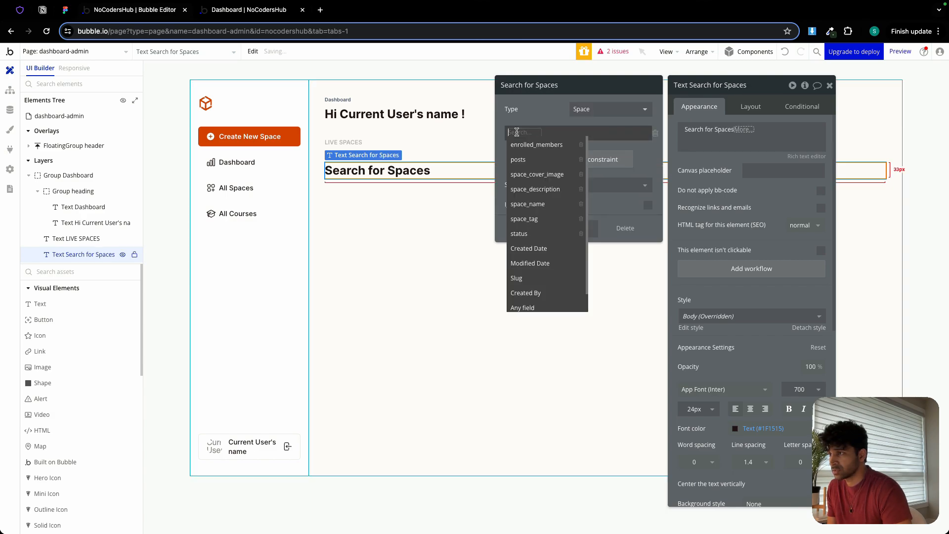
left_click(534, 232)
left_click(540, 132)
left_click(541, 144)
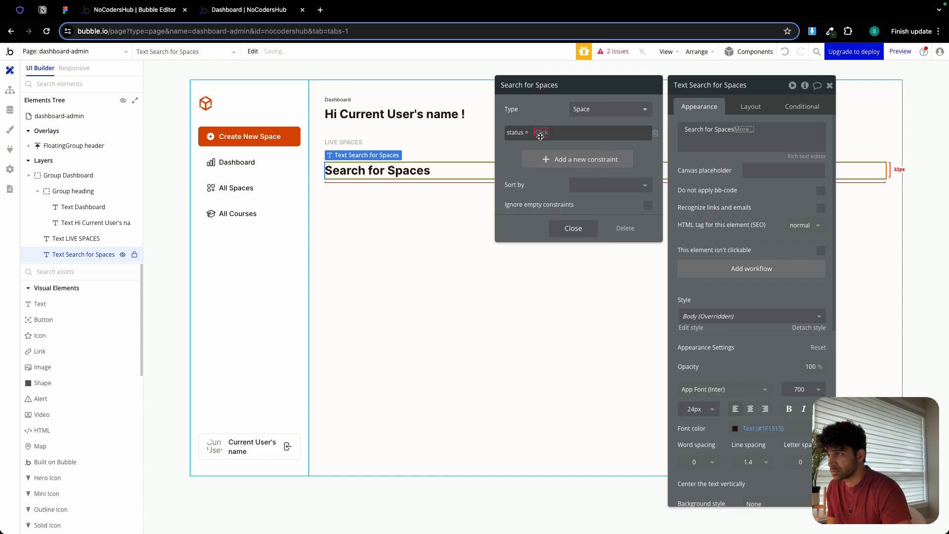
left_click(540, 133)
left_click(558, 158)
left_click(550, 108)
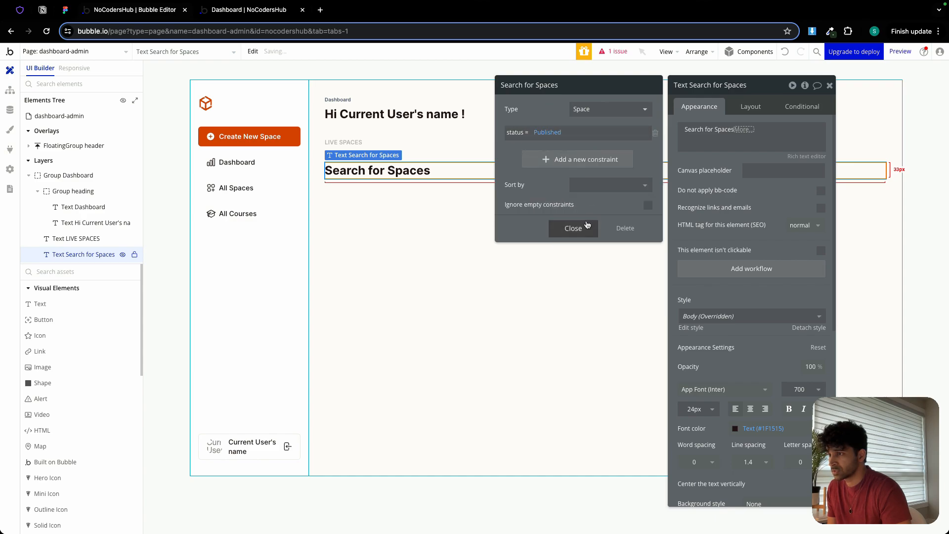
left_click(576, 227)
Extend the Spaces search with :count, formatted as a number with 0 decimal places and a comma thousand separator.
left_click(767, 153)
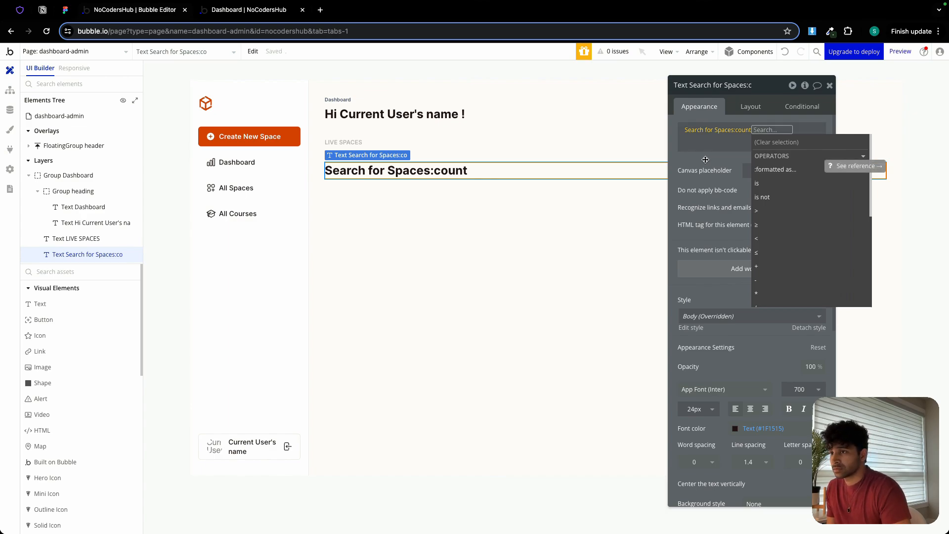
left_click(775, 169)
left_click(585, 128)
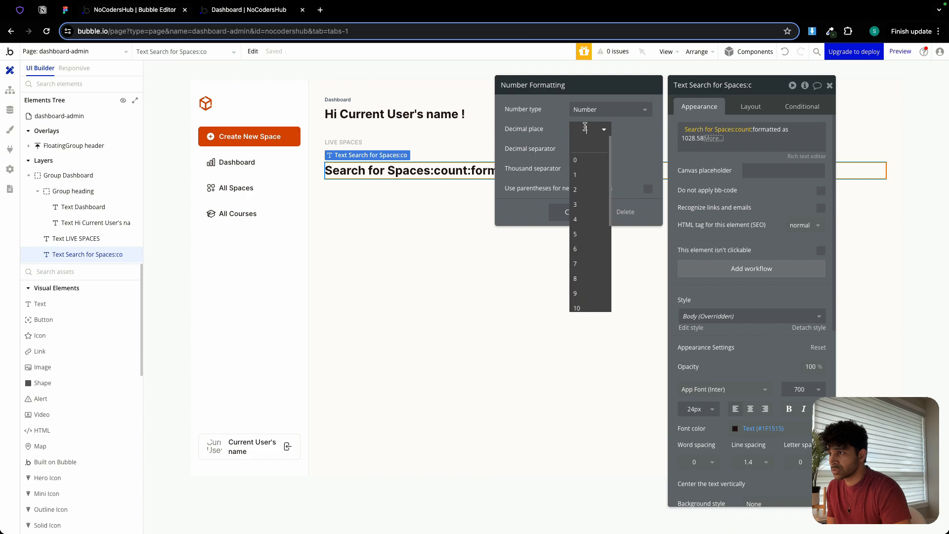
left_click(585, 165)
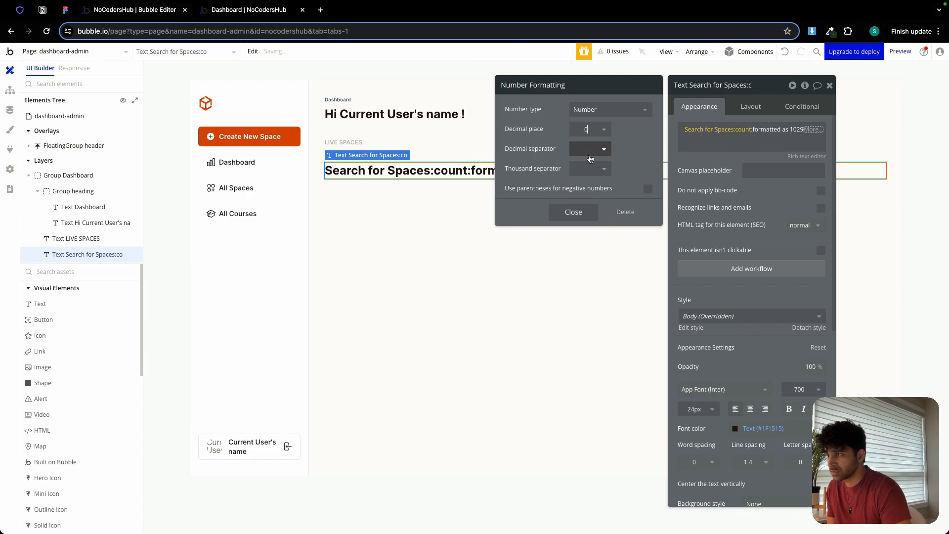
left_click(591, 168)
left_click(593, 197)
left_click(573, 212)
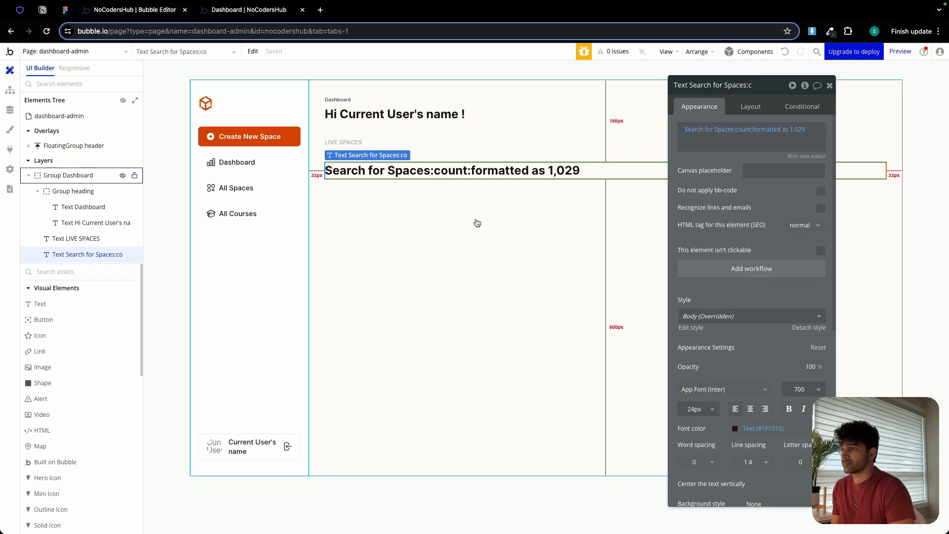
left_click(829, 85)
Group the LIVE SPACES label and the Spaces count text in a column container and name it Group Card 1.
left_click(352, 142)
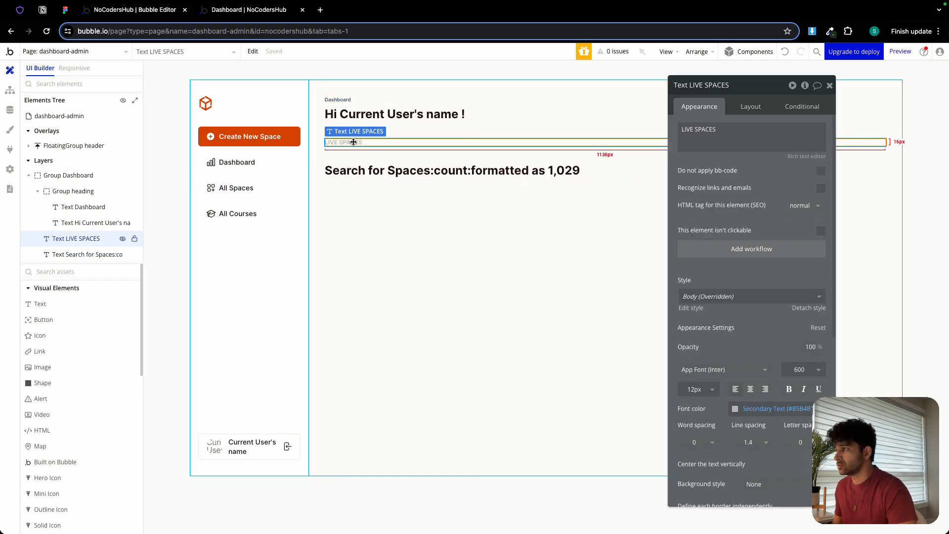
left_click(368, 170, "shift")
right_click(369, 170)
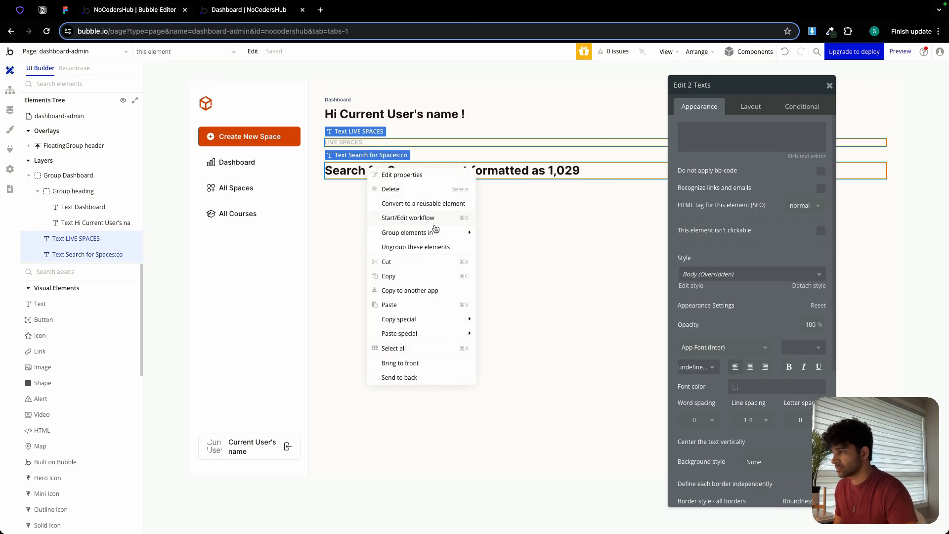
left_click(524, 261)
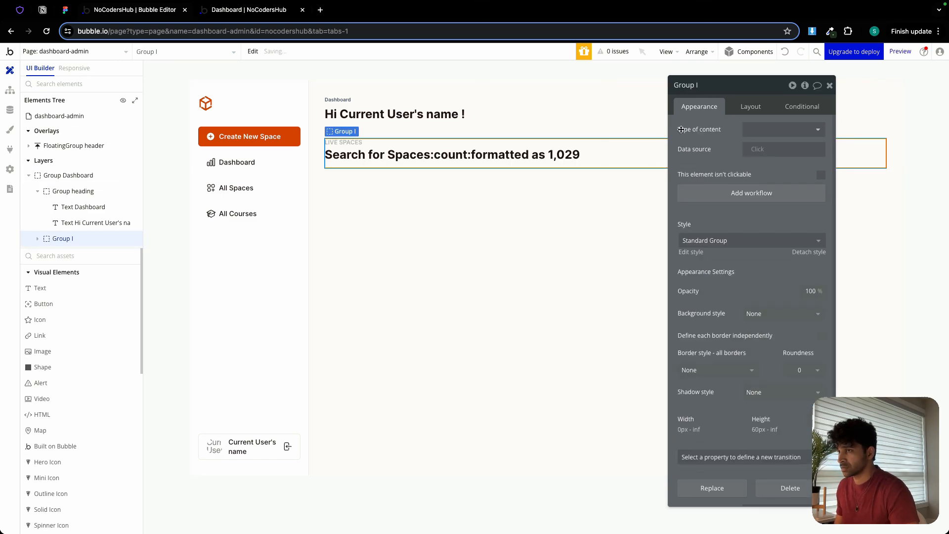
left_click(707, 86)
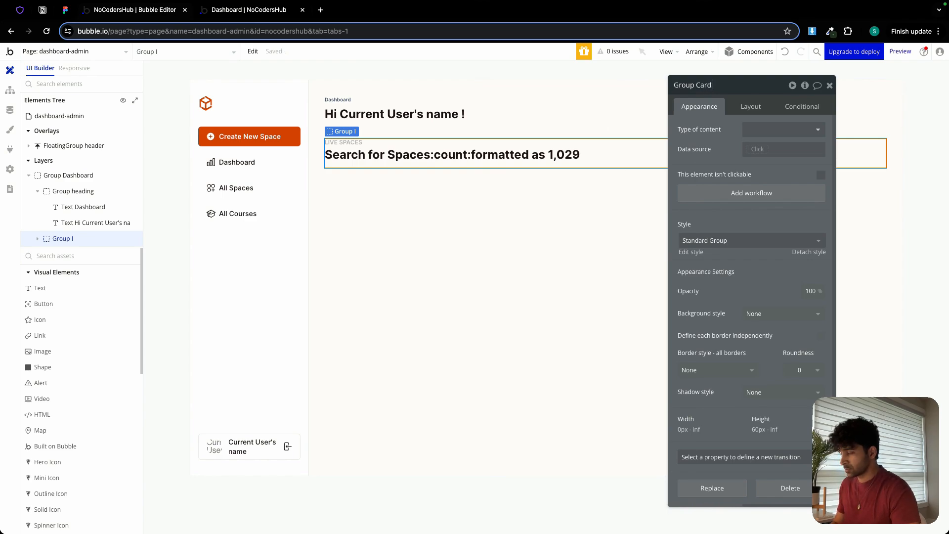
type("Card 1")
Set Group Card 1's minimum height to 0 px and apply a row gap of 24 px between its elements.
left_click(750, 107)
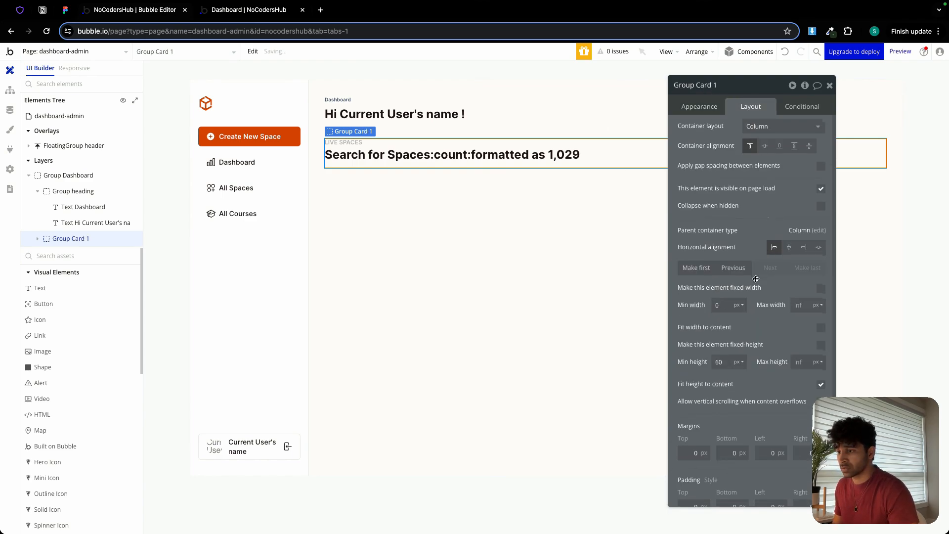
scroll(728, 345, "down", 1)
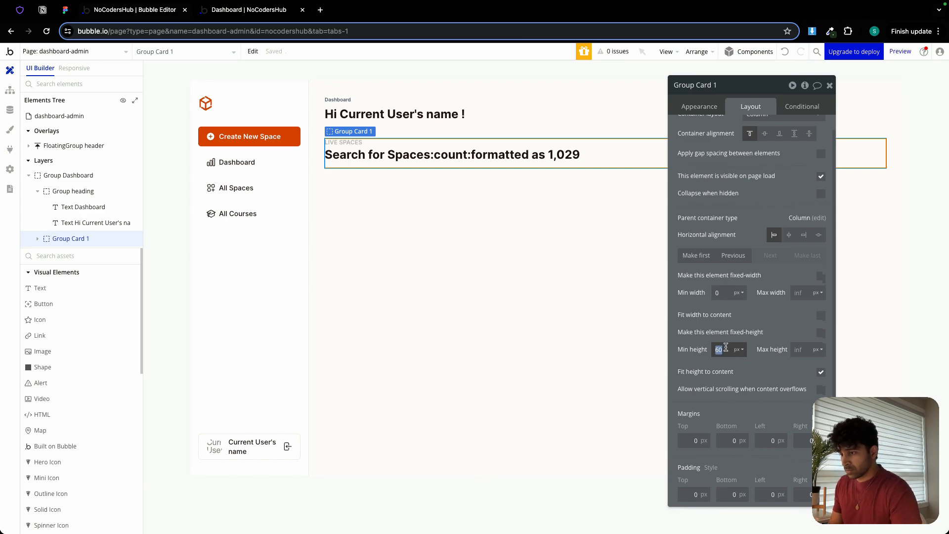
type("0")
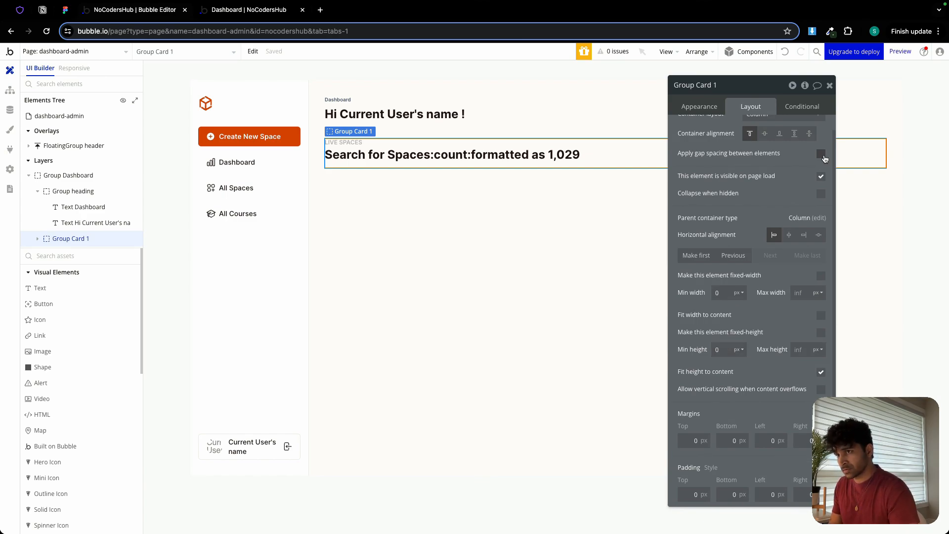
left_click(821, 154)
type("2")
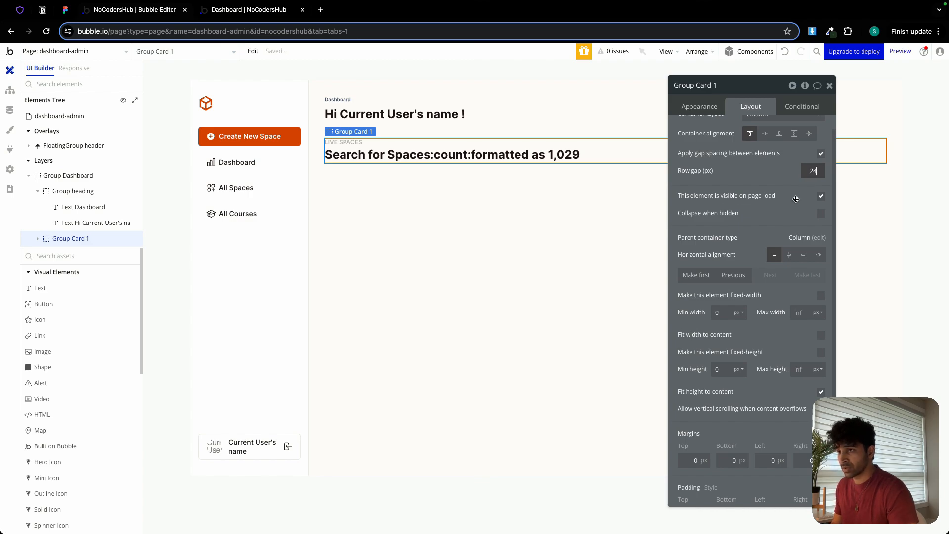
type("4")
Set the padding of Group Card 1 to 24 px on all four sides.
scroll(744, 376, "down", 1)
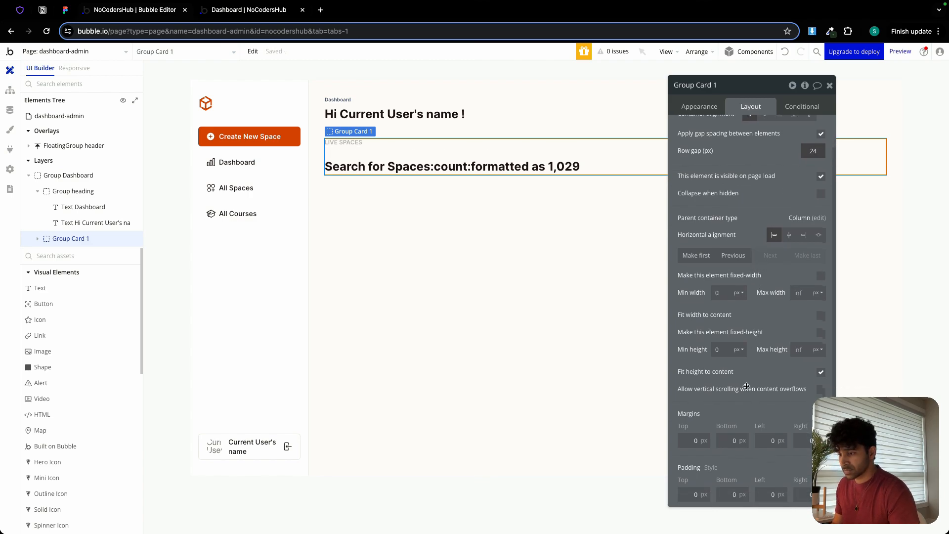
left_click(691, 497)
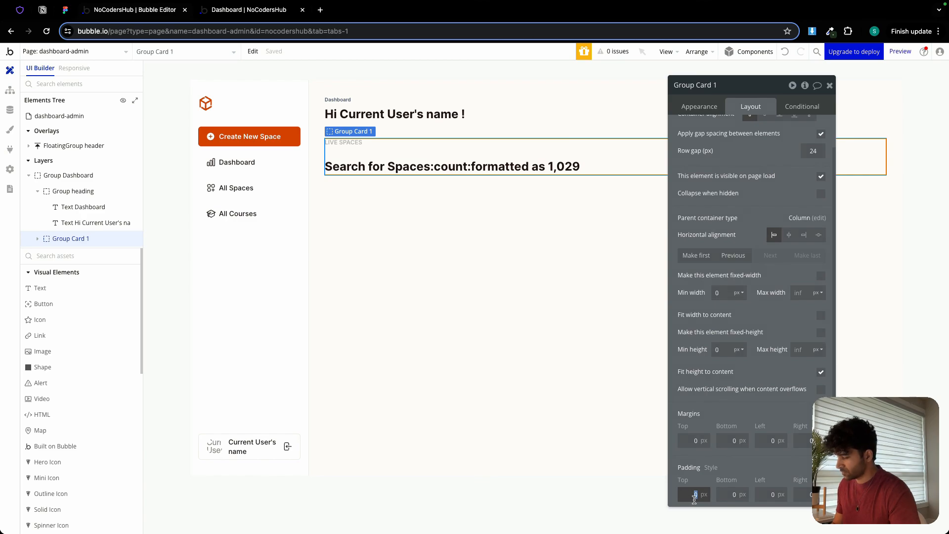
type("24")
key("Tab")
type("24")
key("Tab")
type("24")
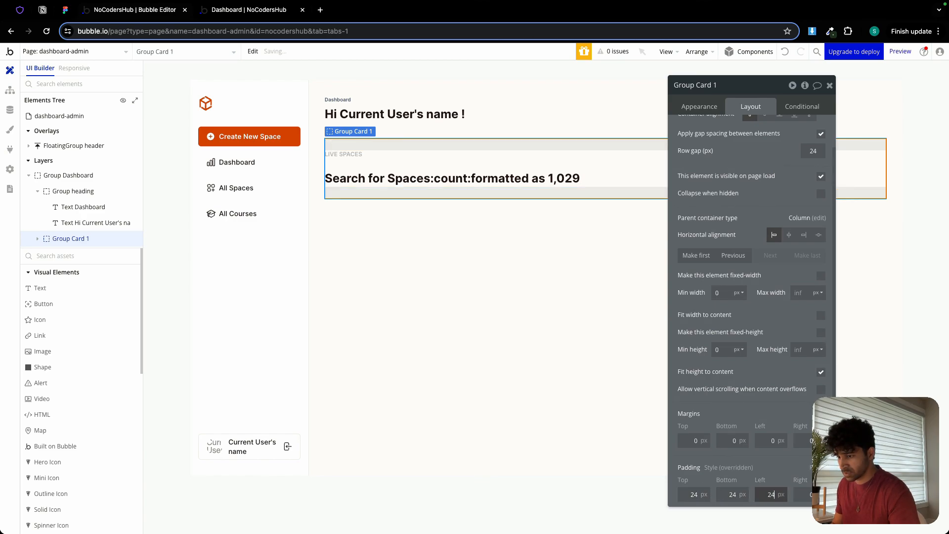
left_click(799, 492)
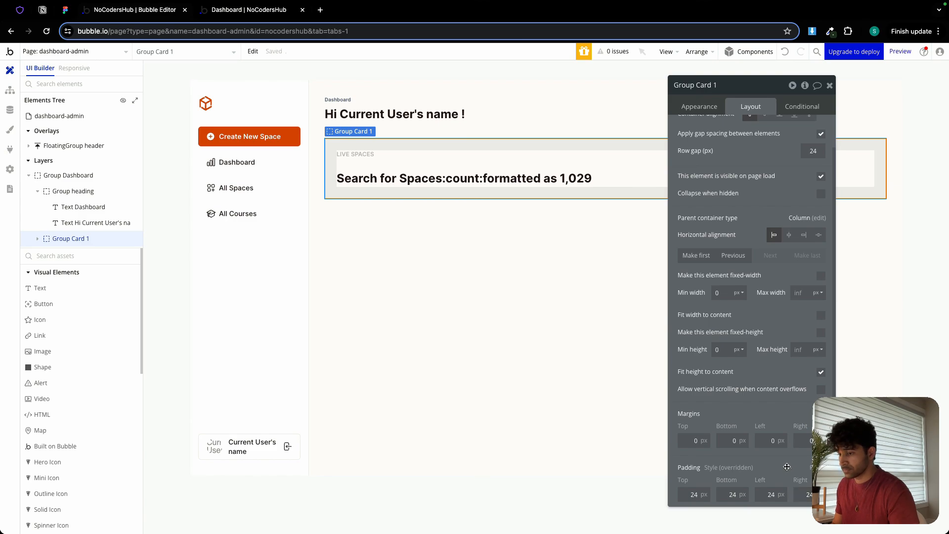
Give Group Card 1 a flat color background in #FFFFFF.
left_click(694, 109)
left_click(757, 277)
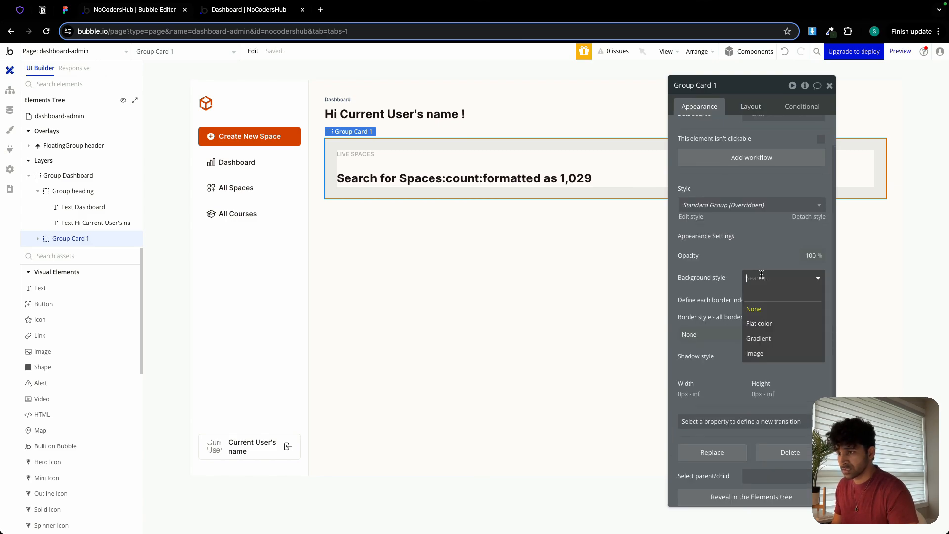
left_click(770, 321)
Give Group Card 1 a solid border of width 1 in the Border (#EBEBEB) color variable with roundness 6.
left_click(728, 355)
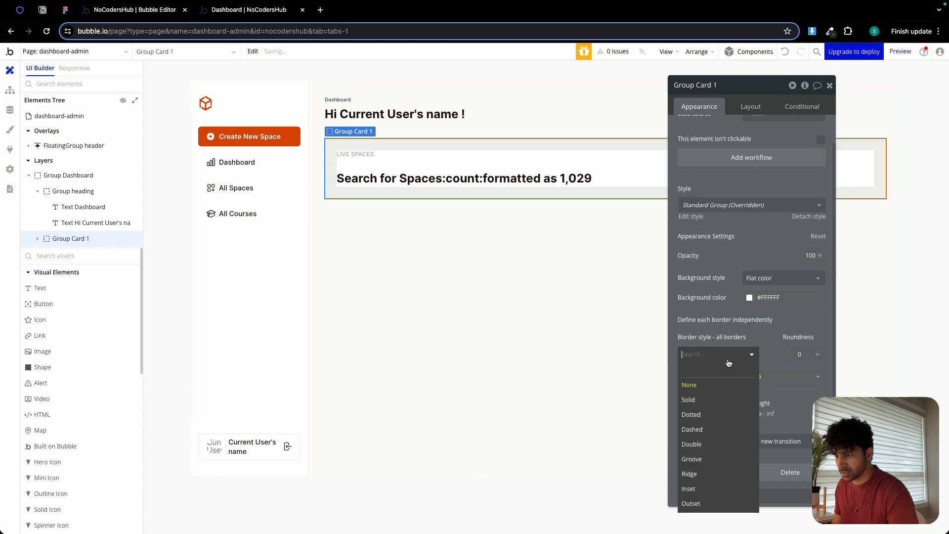
left_click(711, 400)
left_click(732, 392)
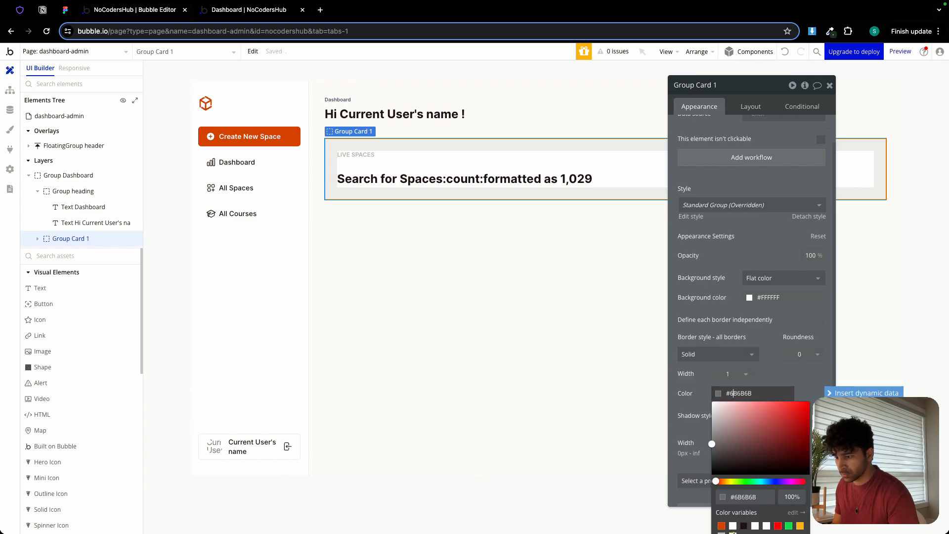
left_click(732, 533)
left_click(778, 364)
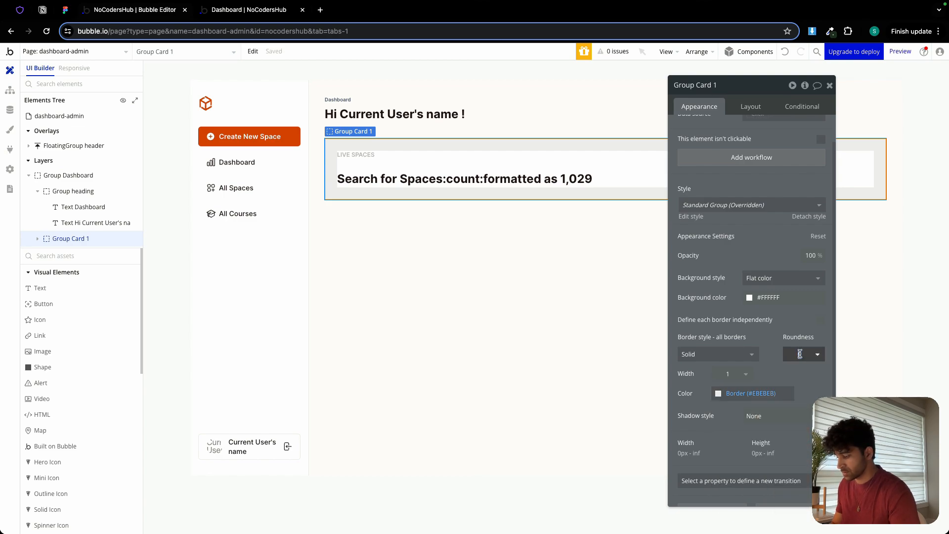
type("6")
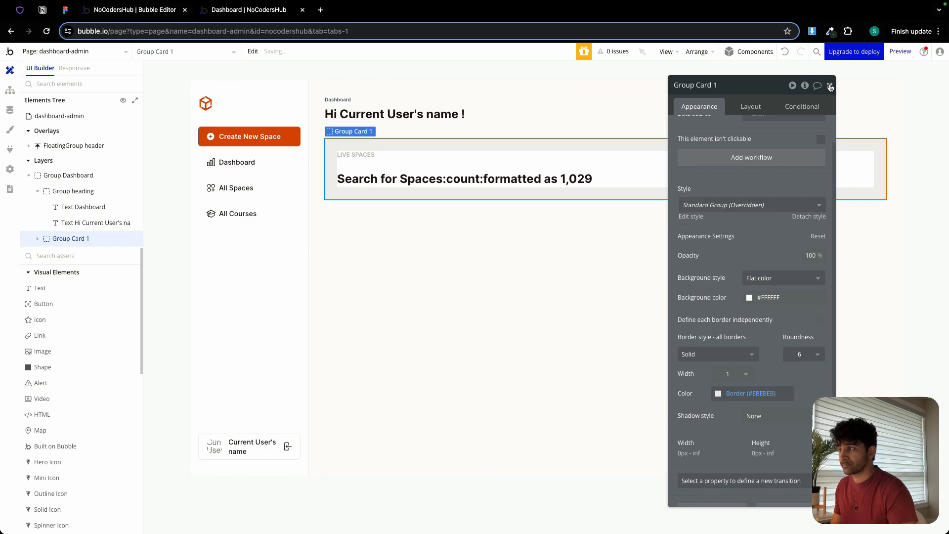
Create three copies of Group Card 1 stacked below it in Group Dashboard.
left_click(517, 260)
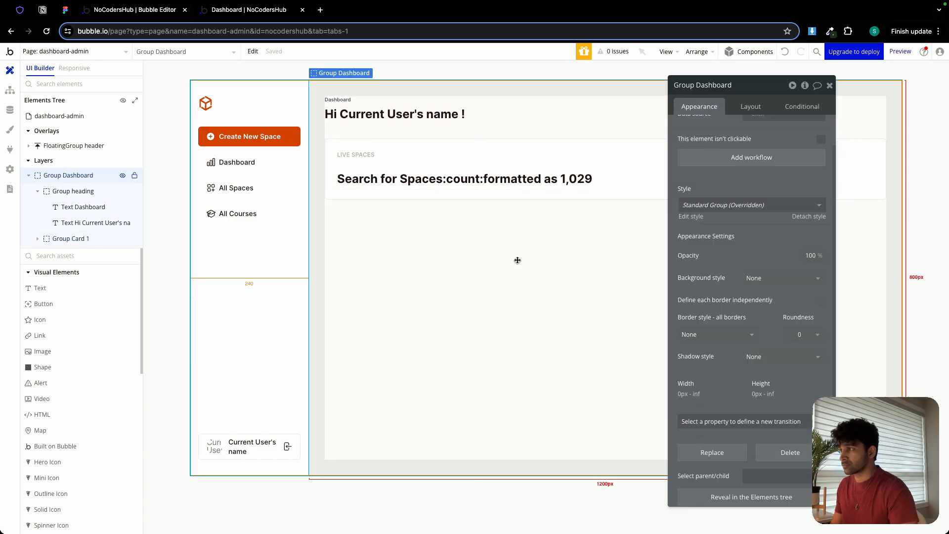
left_click(466, 140)
key("super+d")
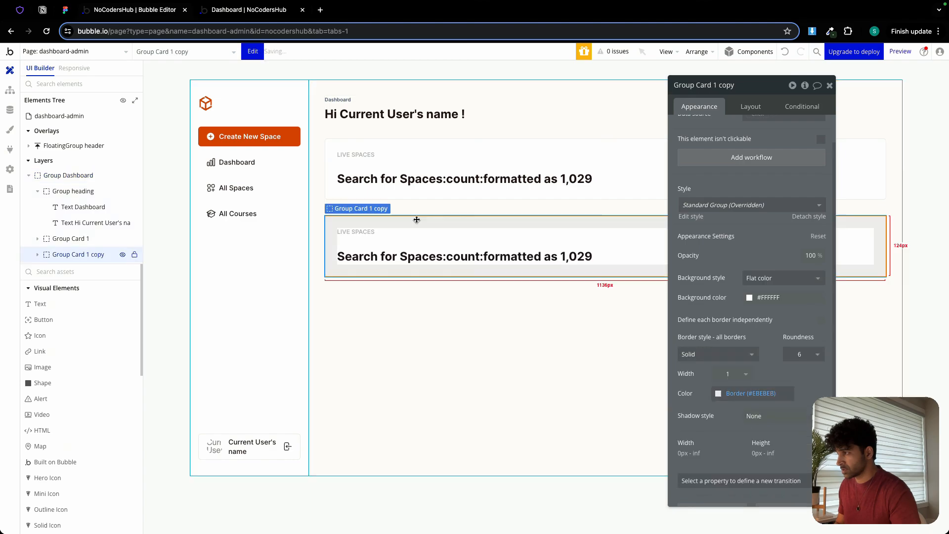
key("super+d")
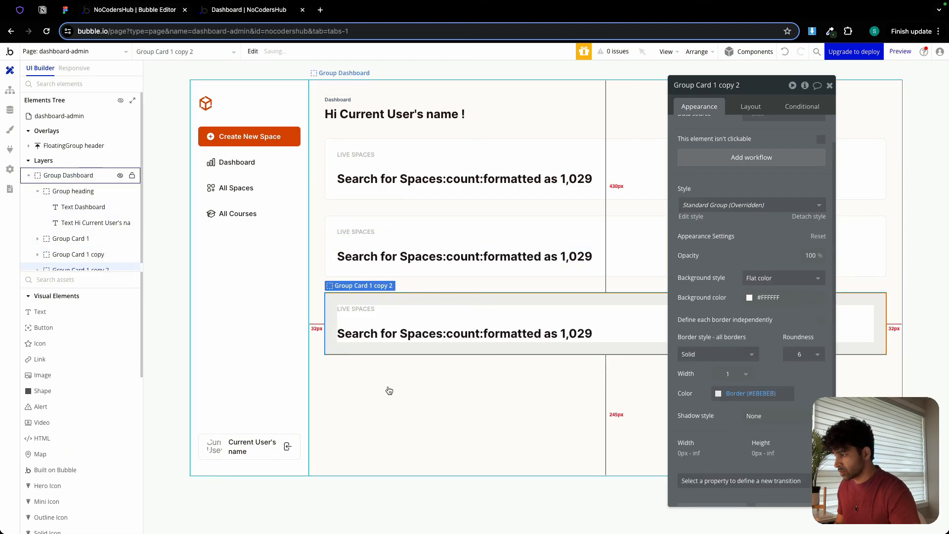
left_click(389, 386)
key("super+v")
Rename the three copied card groups as Group Card 2, Group Card 3 and Group Card 4.
left_click(78, 254)
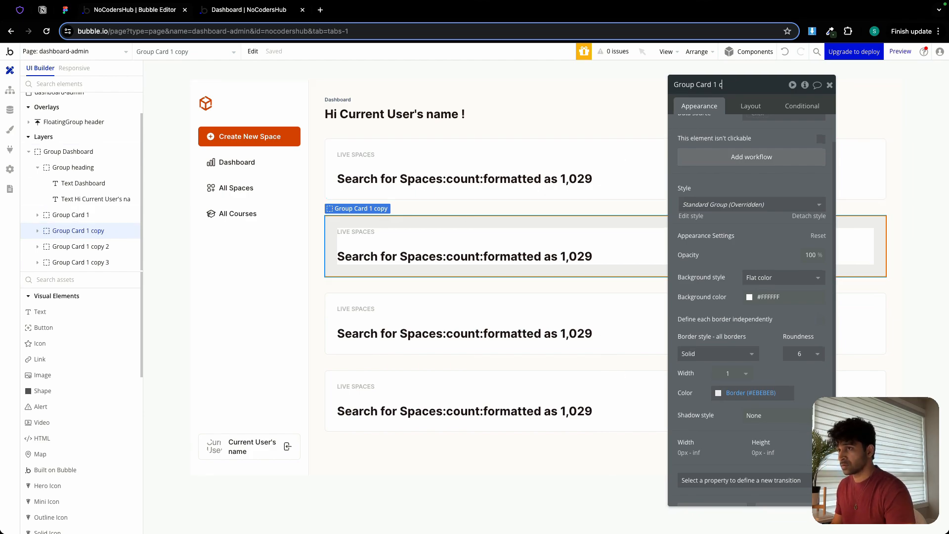
left_click(422, 301)
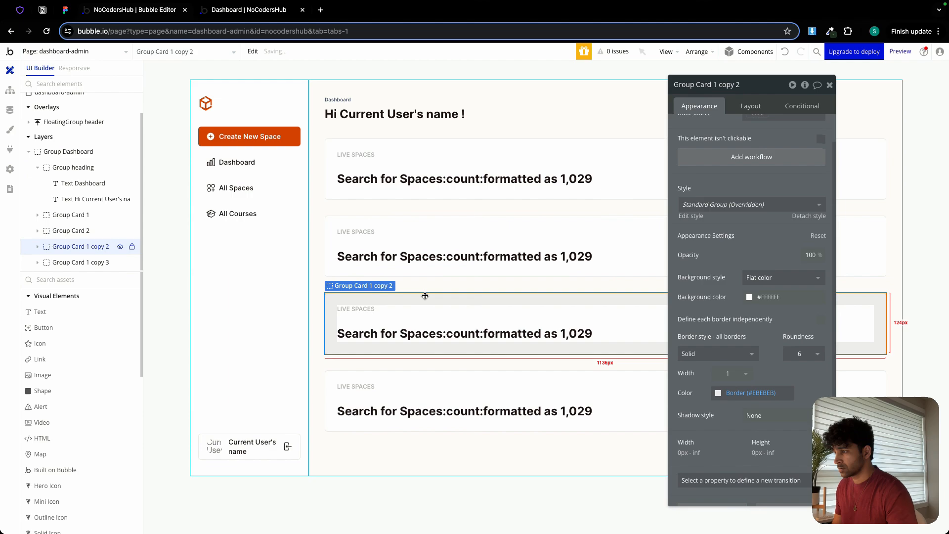
double_click(738, 85)
left_click_drag(740, 85, 717, 86)
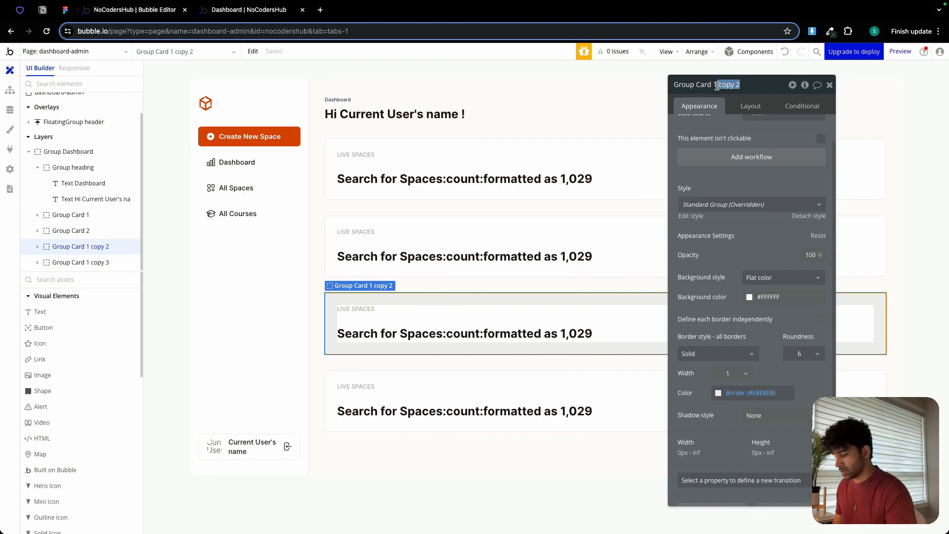
type("3")
left_click(468, 377)
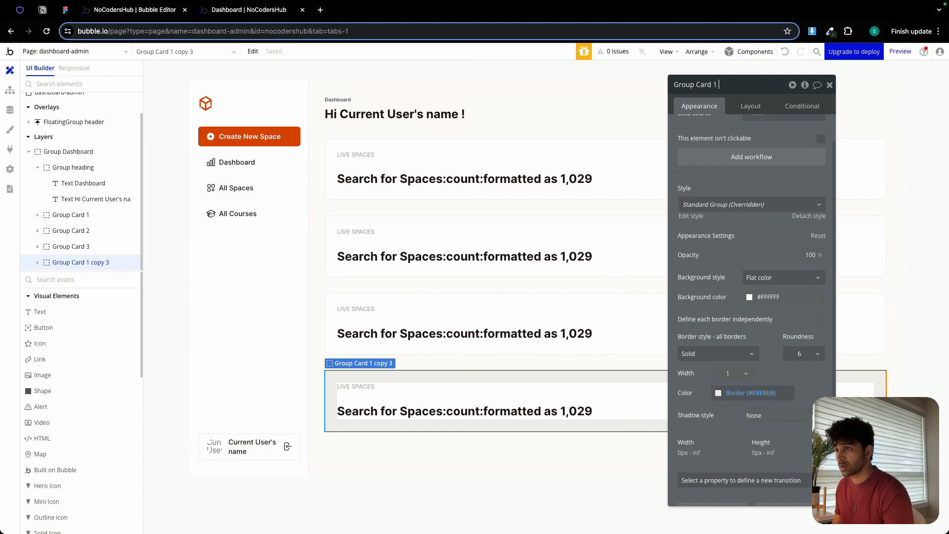
Check the second stat card in the Figma design, then change the label in Group Card 2 to LIVE COURSES in Bubble.
left_click(64, 9)
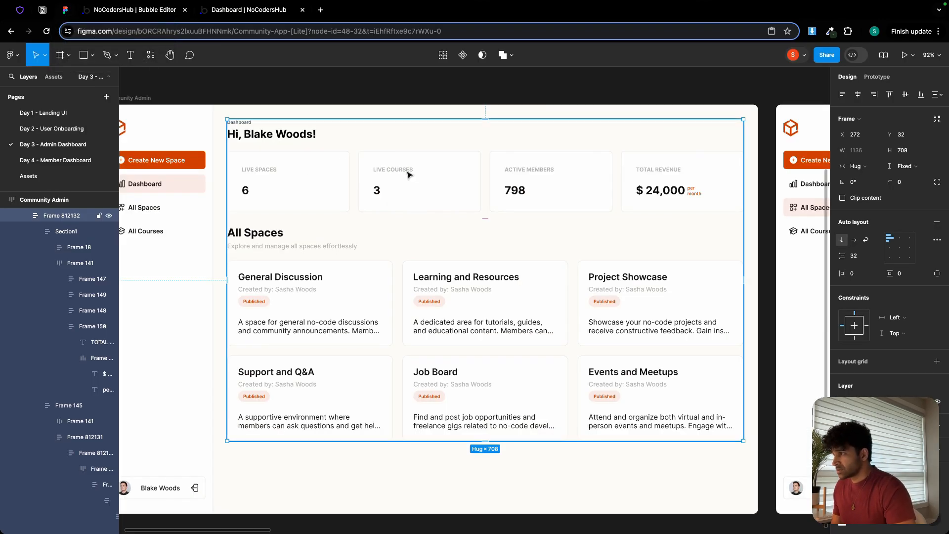
left_click(134, 10)
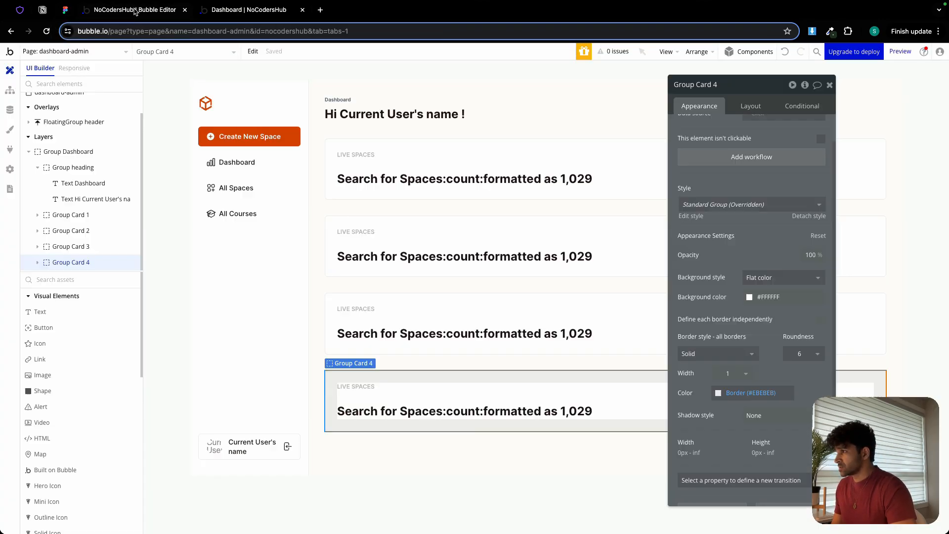
left_click(355, 232)
triple_click(713, 129)
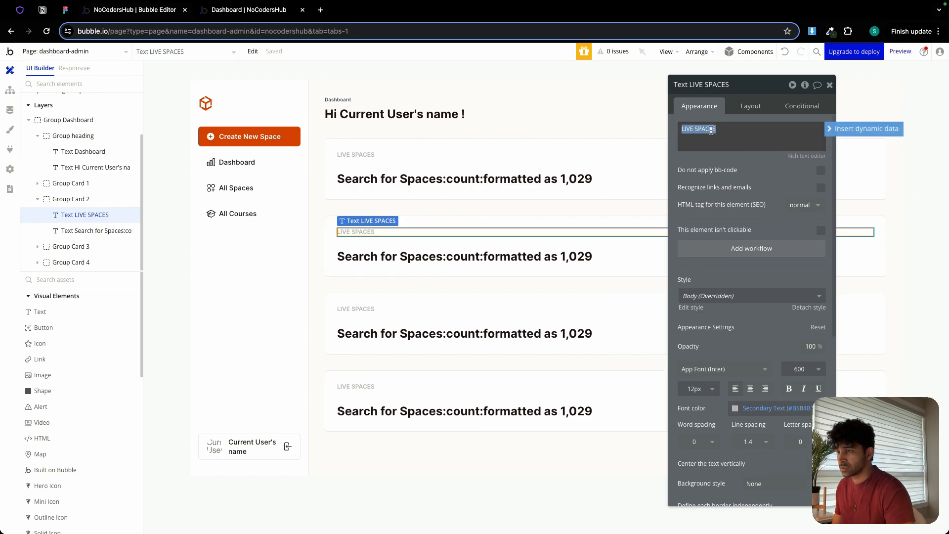
double_click(713, 129)
type("COURSE")
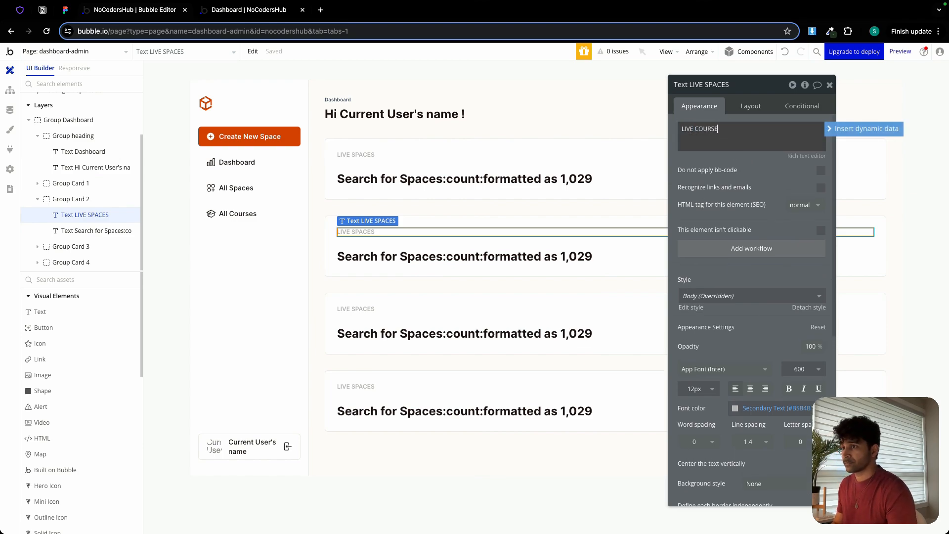
type("S")
Change the search type of Group Card 2's count text to Course and close the search settings.
left_click(476, 257)
left_click(719, 130)
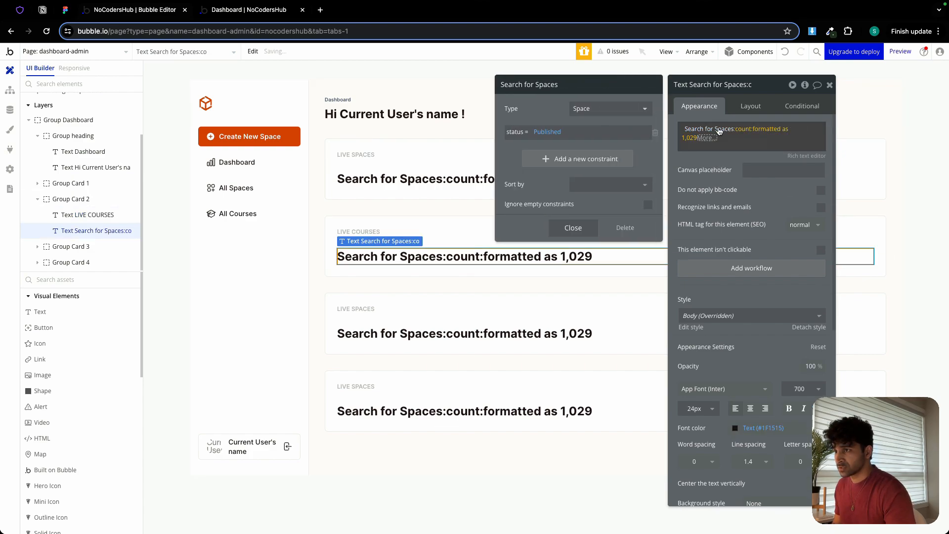
left_click(585, 109)
left_click(593, 148)
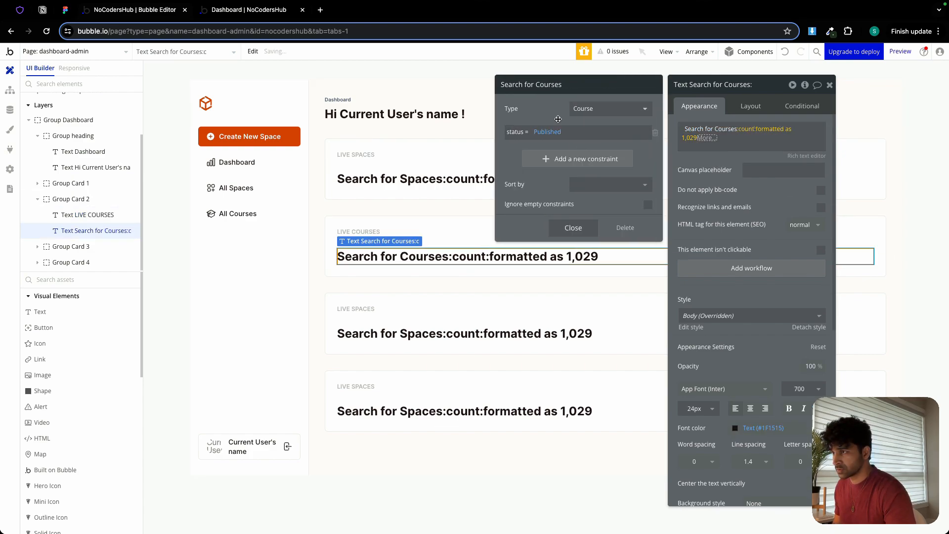
left_click(572, 227)
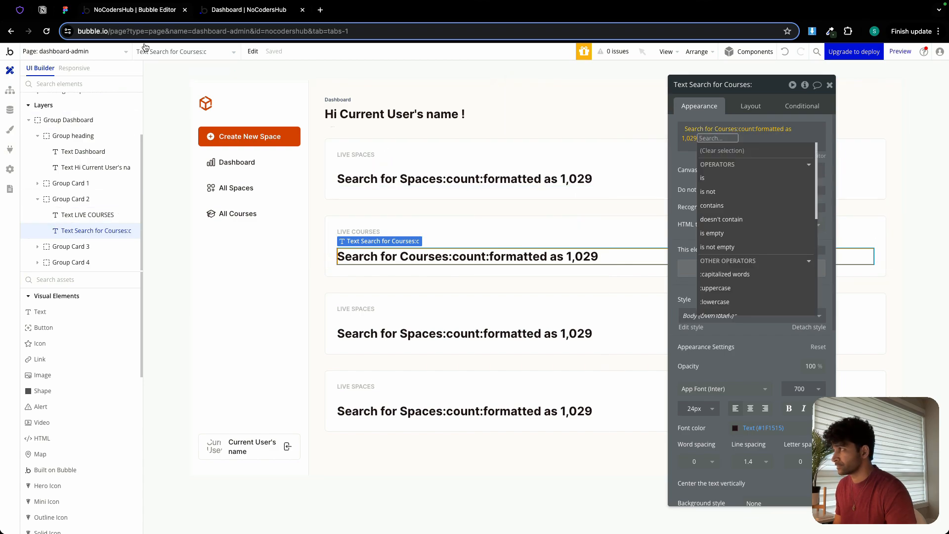
Check the third stat card in the Figma design, then change the label in Group Card 3 to ACTIVE MEMBERS in Bubble.
left_click(66, 11)
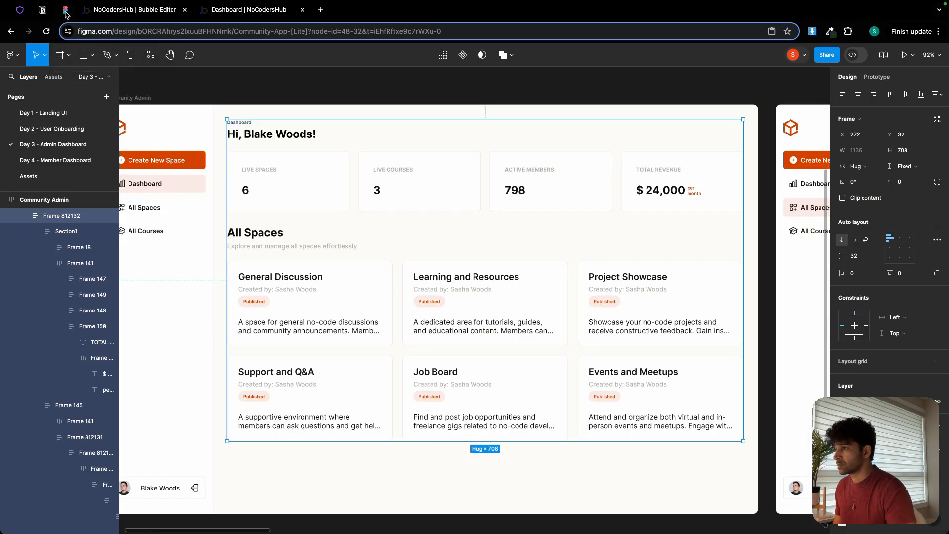
left_click(178, 15)
left_click(613, 309)
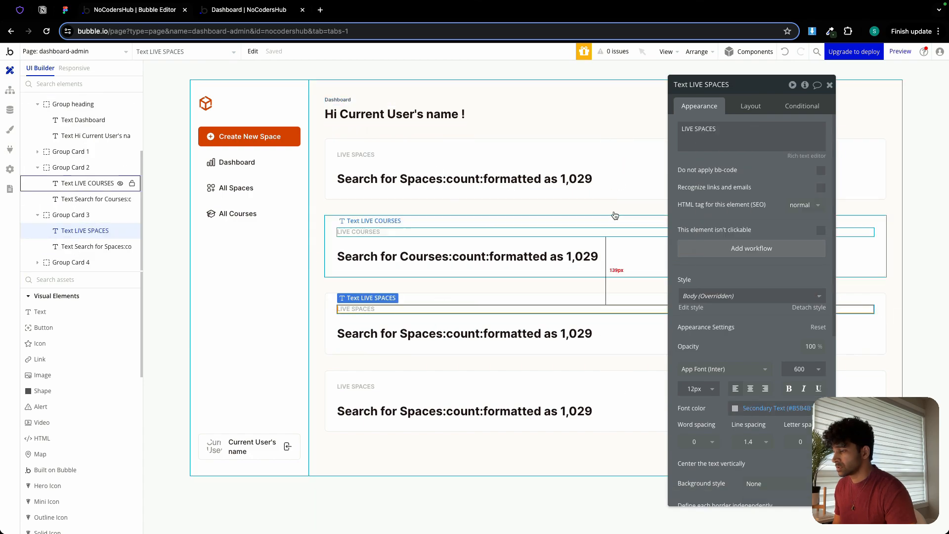
triple_click(711, 129)
type("ACTIVE MEMBERS")
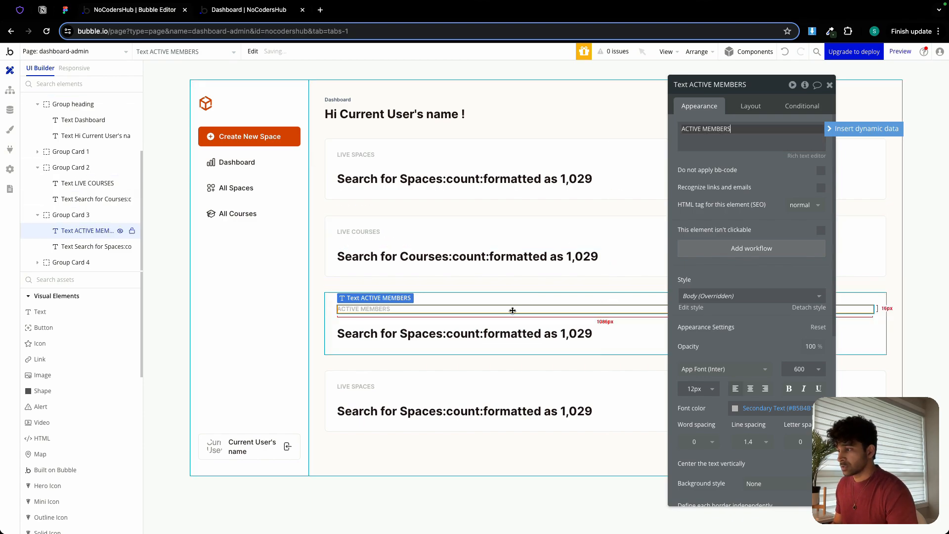
Change the search type of Group Card 3's count text to User and clear the leftover status constraint.
left_click(504, 334)
left_click(726, 129)
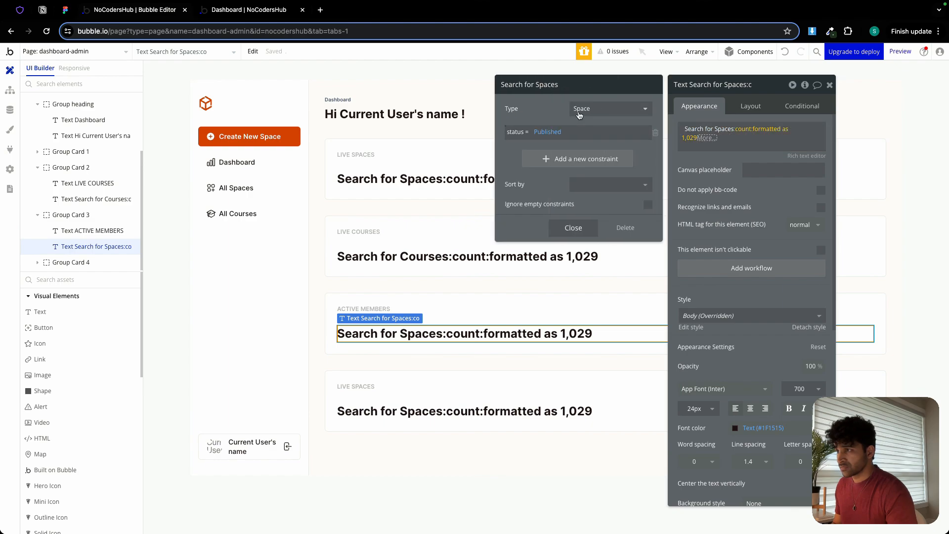
left_click(580, 109)
left_click(588, 145)
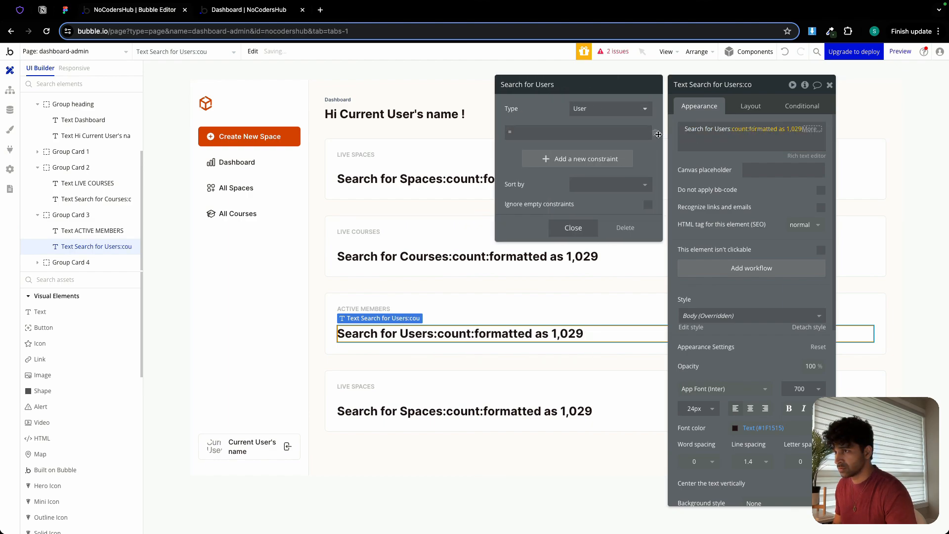
left_click(655, 133)
left_click(525, 137)
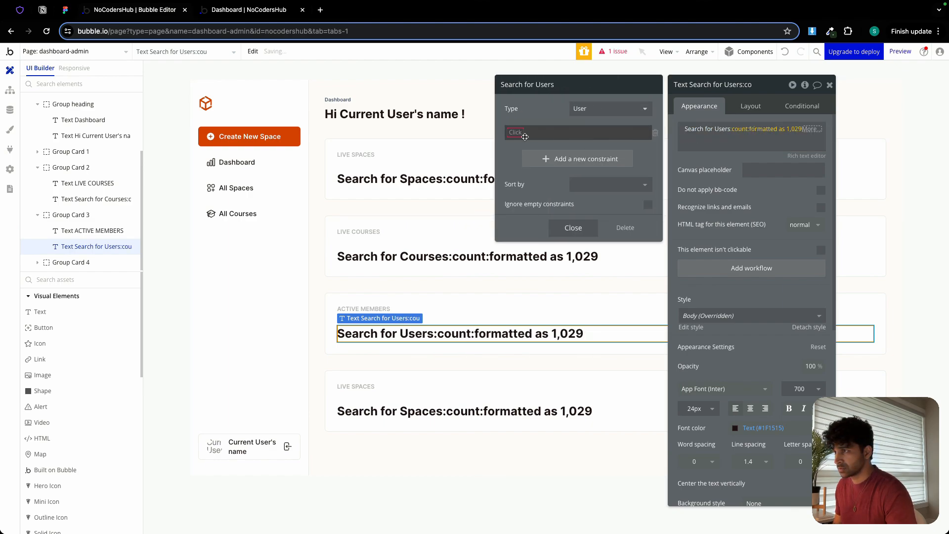
Constrain Group Card 3's user search to user_role = Member and close the search settings.
left_click(702, 129)
left_click(522, 132)
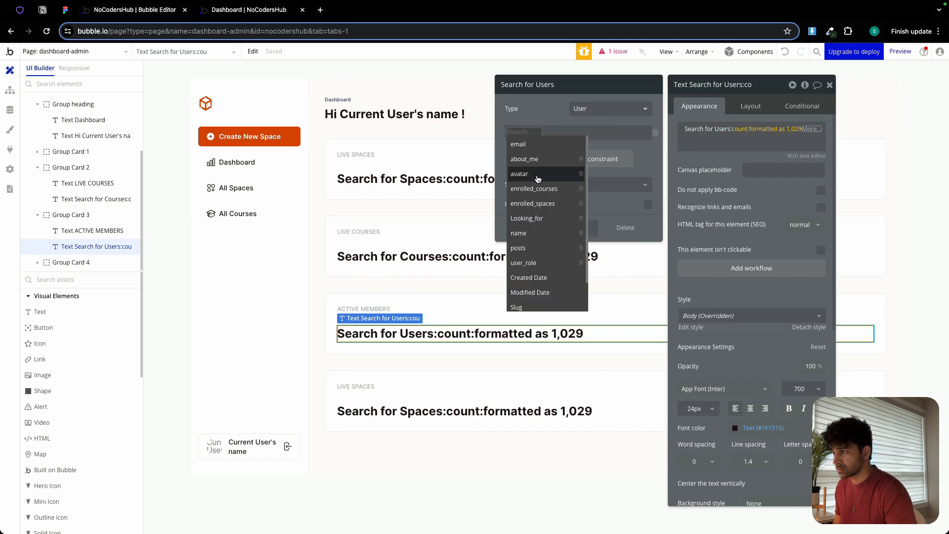
left_click(531, 263)
left_click(540, 135)
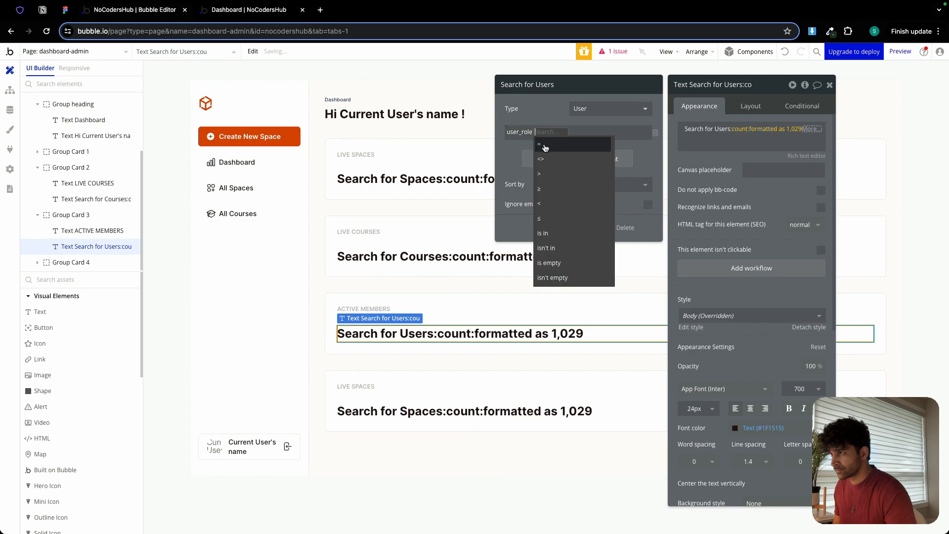
left_click(545, 147)
left_click(553, 134)
left_click(569, 171)
left_click(556, 121)
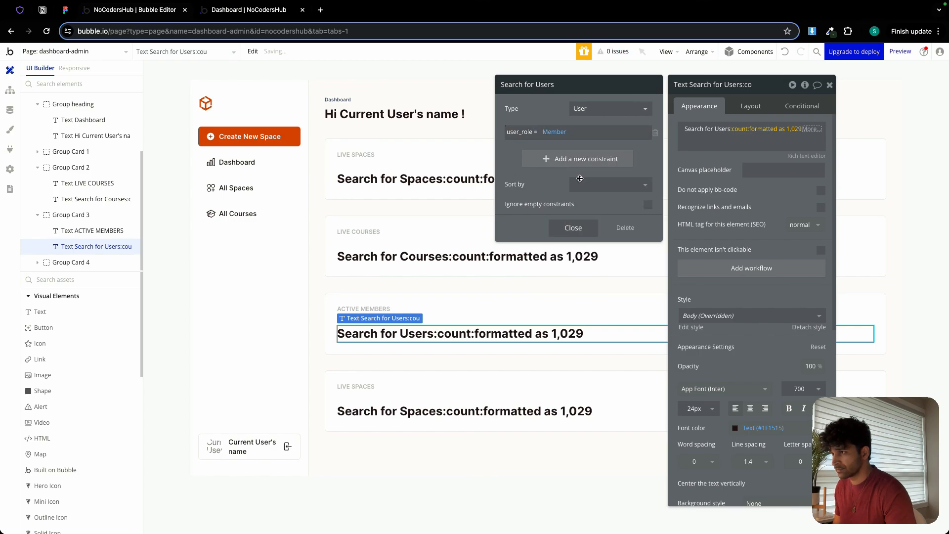
left_click(569, 228)
left_click(689, 159)
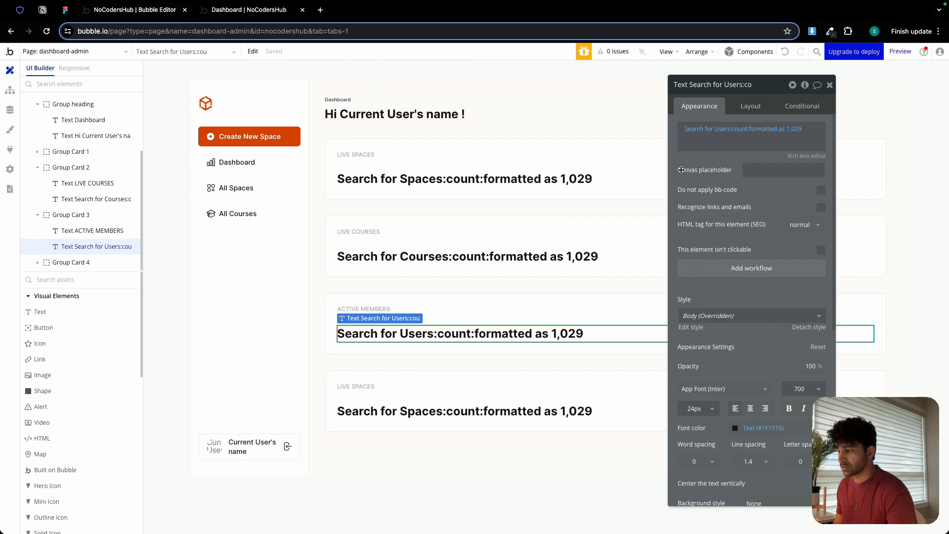
Change the label in Group Card 4 to TOTAL REVENUE.
left_click(373, 388)
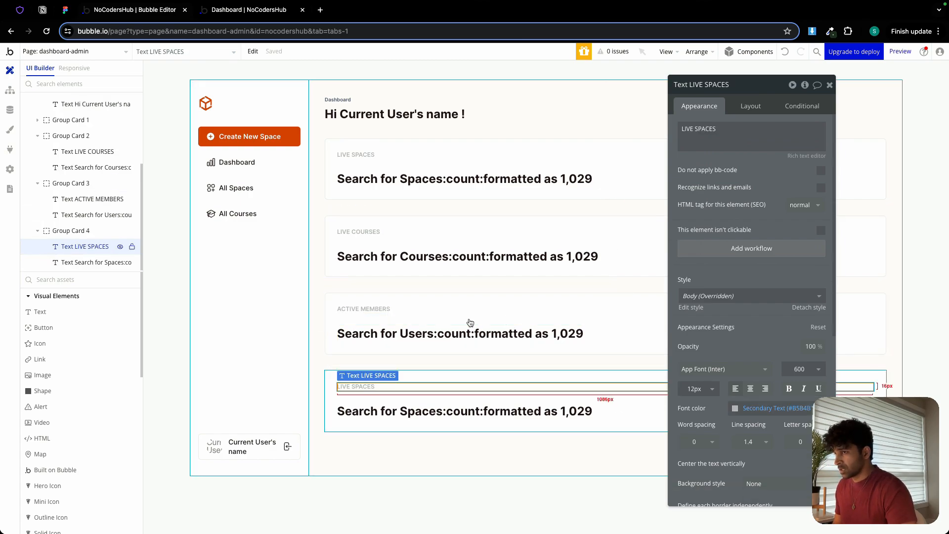
triple_click(709, 128)
type("TOTAL REVENUE")
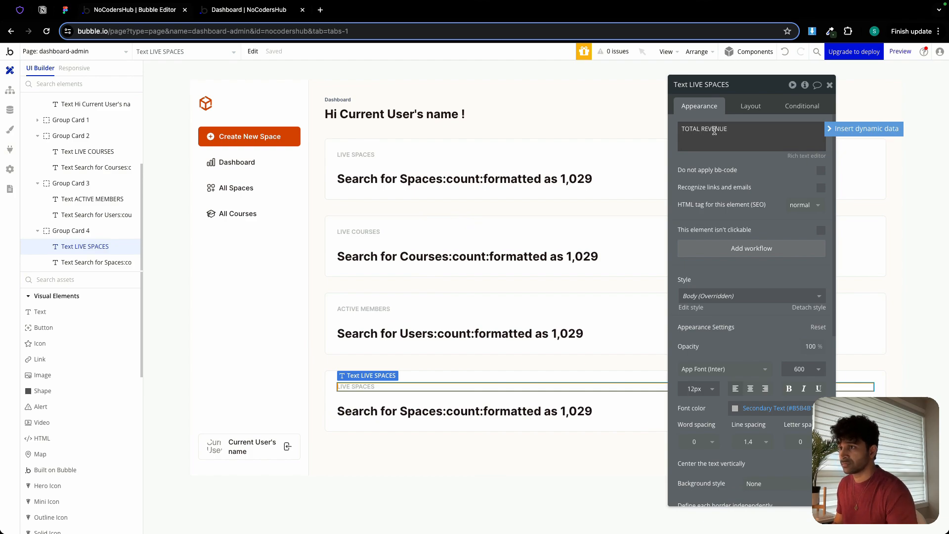
Replace the dynamic count in Group Card 4 with the static text "$ 27,000".
left_click(433, 416)
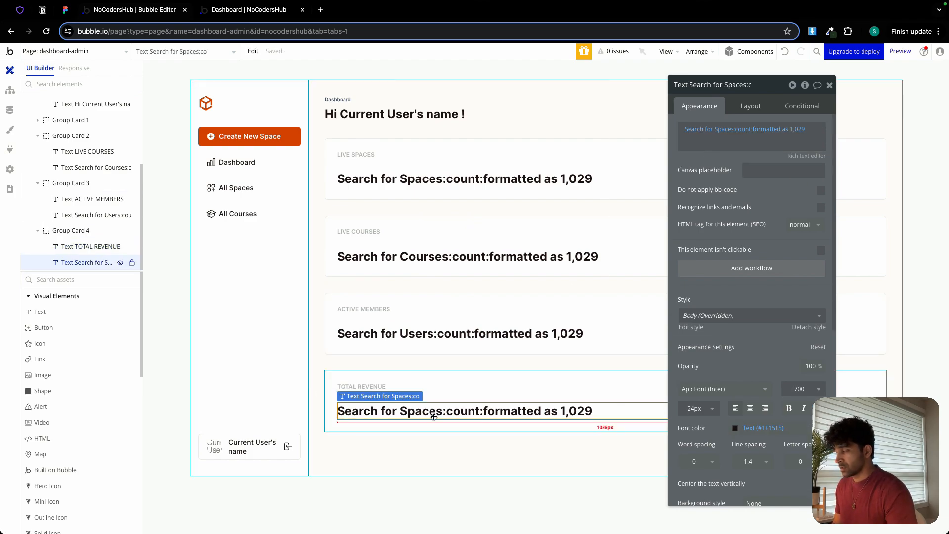
left_click(738, 144)
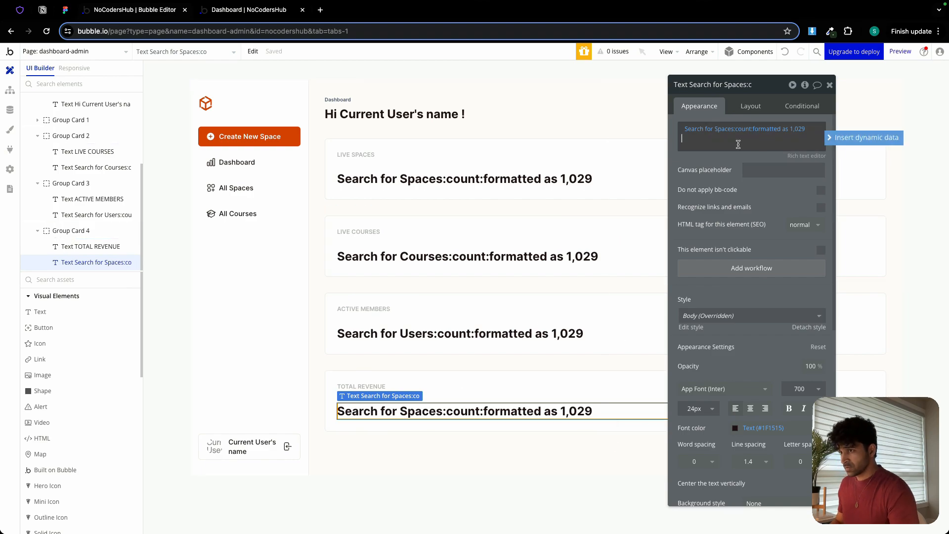
key("BackSpace")
key("BackSpace")
key("BackSpace")
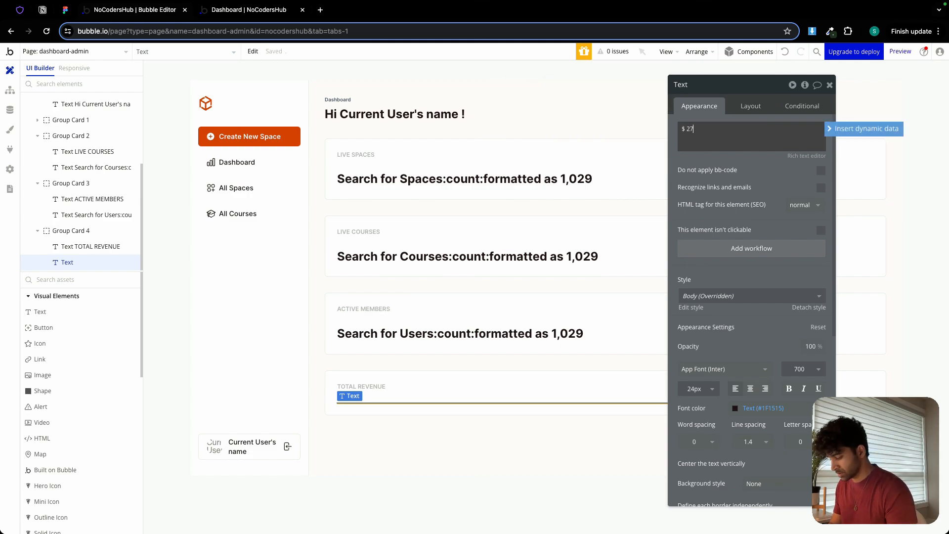
left_click(696, 156)
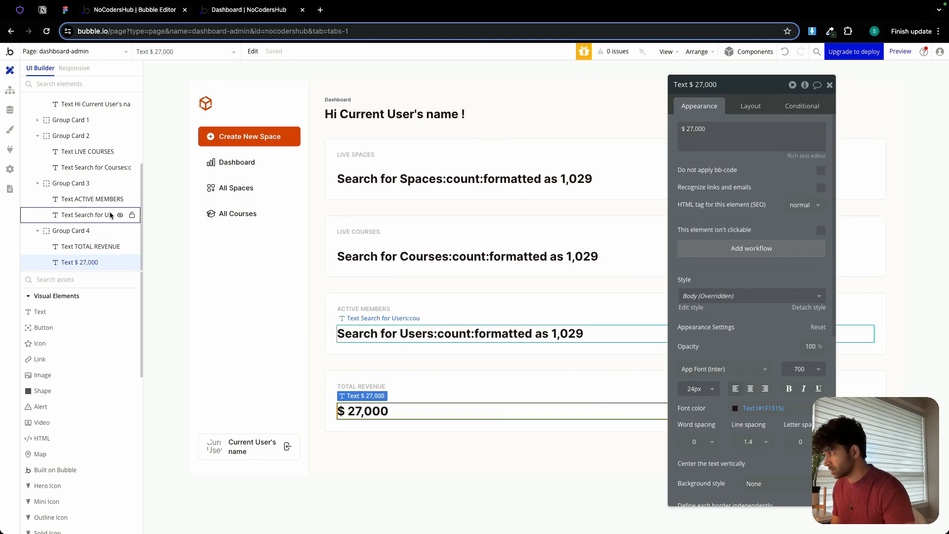
Add a text element below the amount in Group Card 4 reading "per month" on two lines, checking the wording in Figma.
left_click(54, 312)
left_click(382, 418)
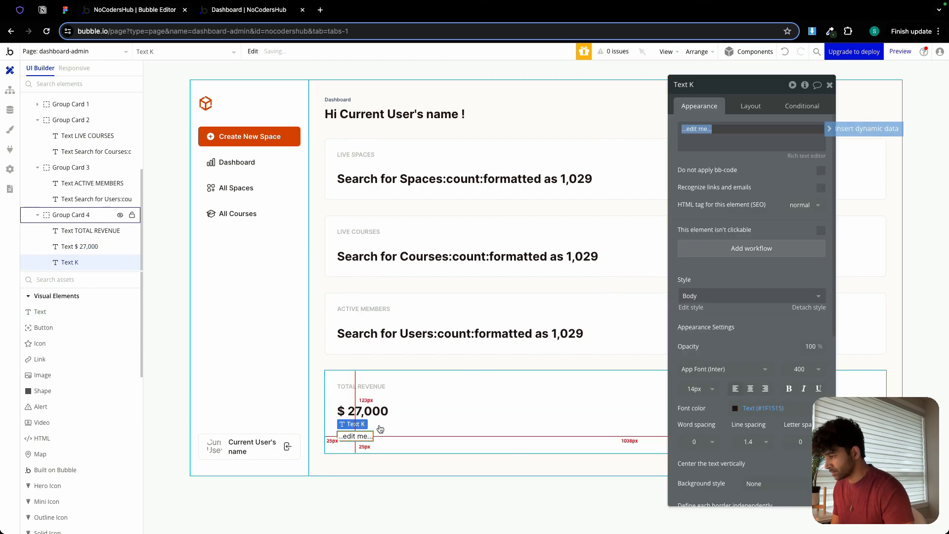
left_click(72, 14)
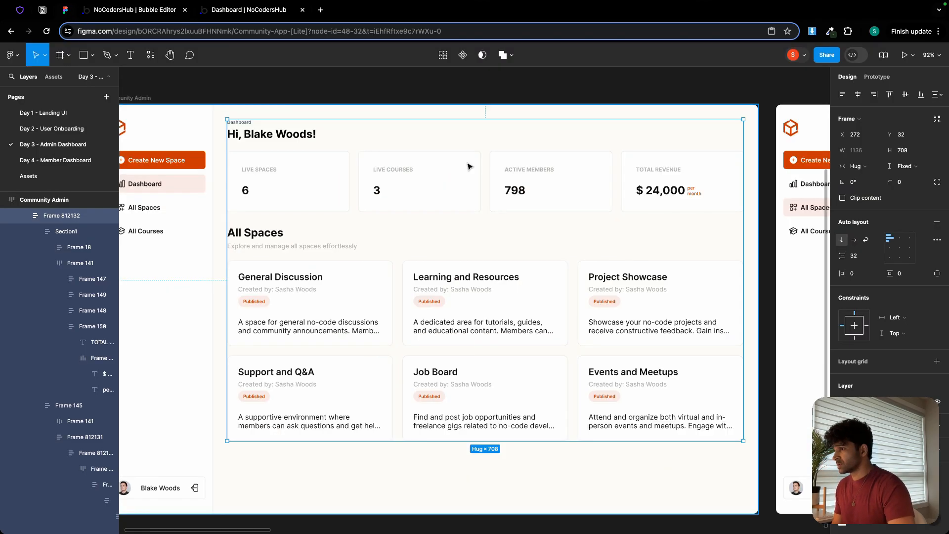
double_click(693, 194)
double_click(693, 194)
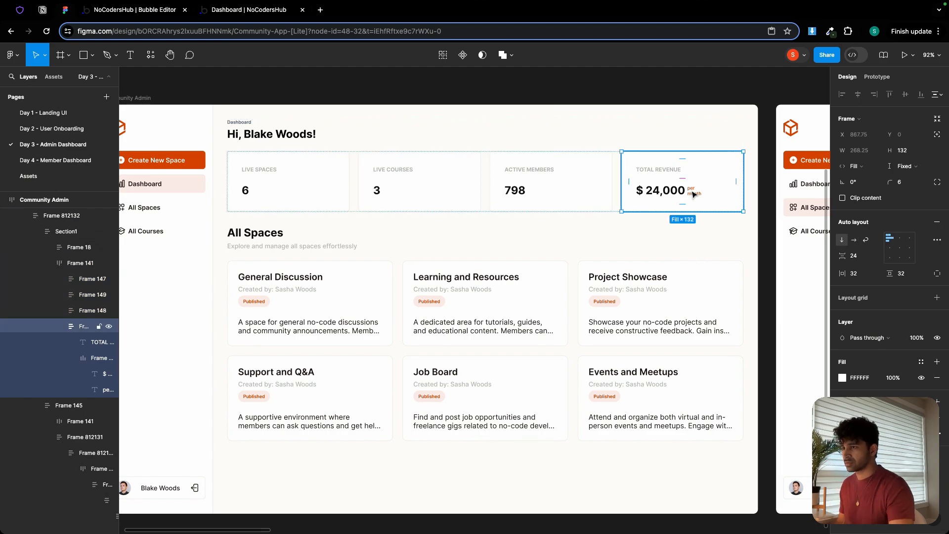
left_click(139, 9)
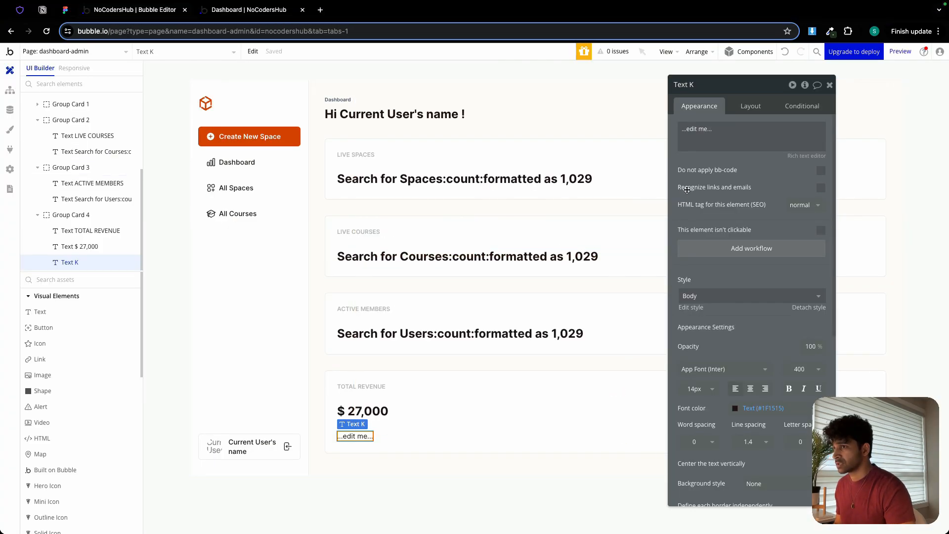
left_click(688, 142)
type("per")
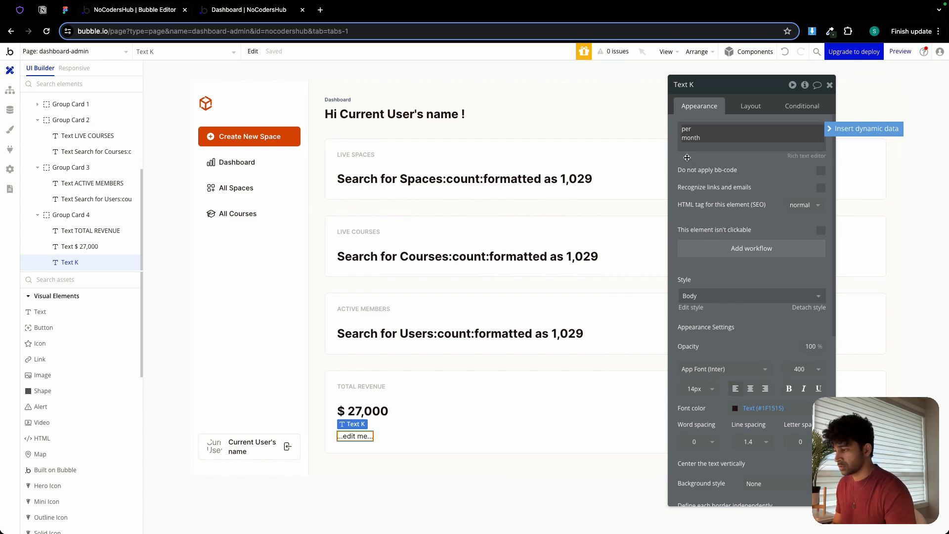
Check the "per month" text style in Figma, then set Bubble's matching text to 10px, weight 500 and the orange color variable.
left_click(67, 11)
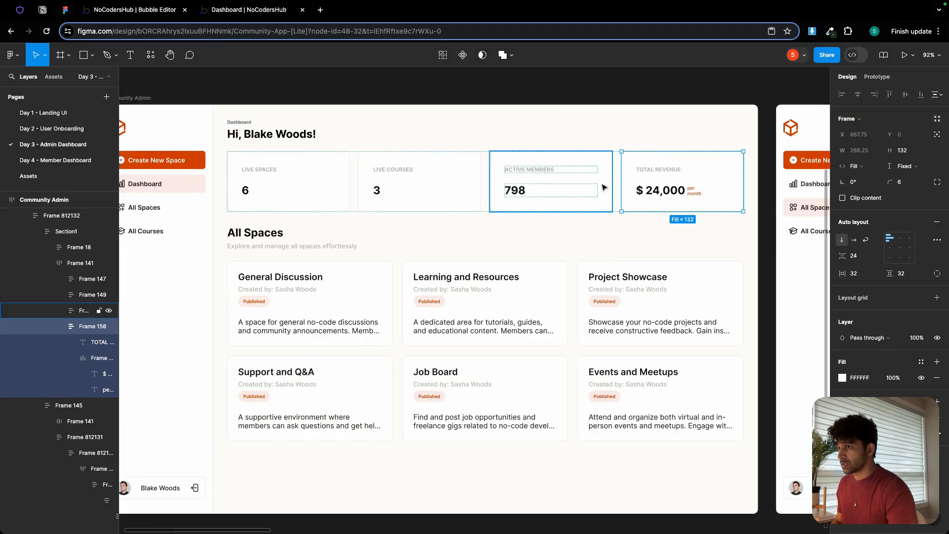
left_click(695, 192)
scroll(695, 192, "up", 5)
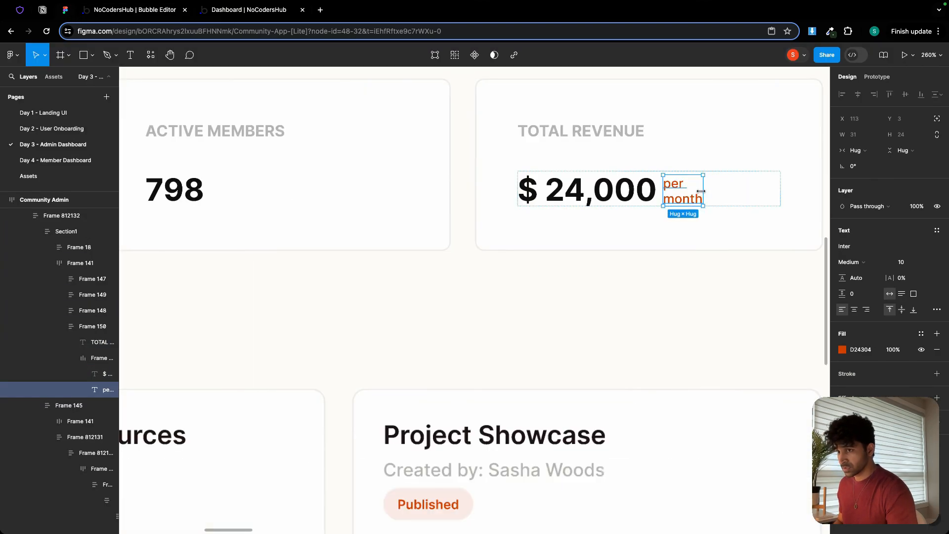
left_click(157, 12)
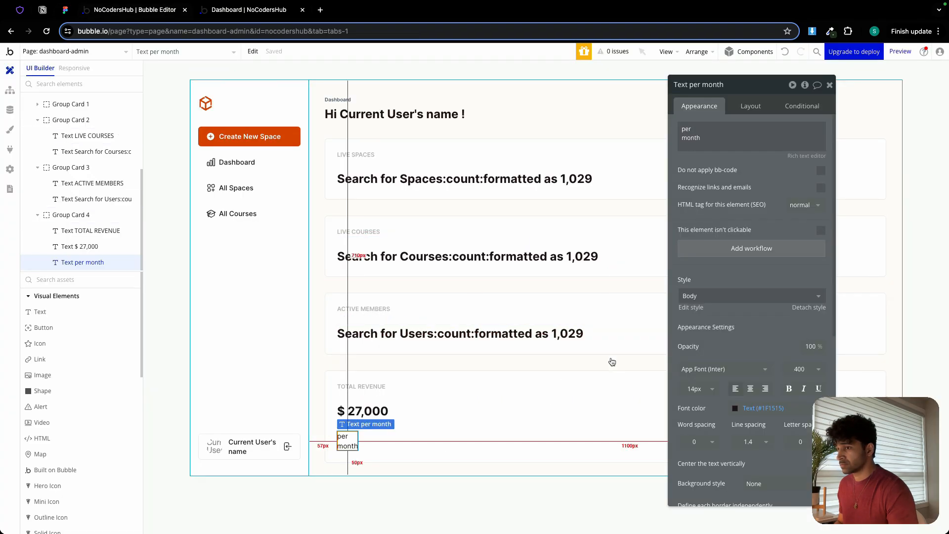
left_click(696, 390)
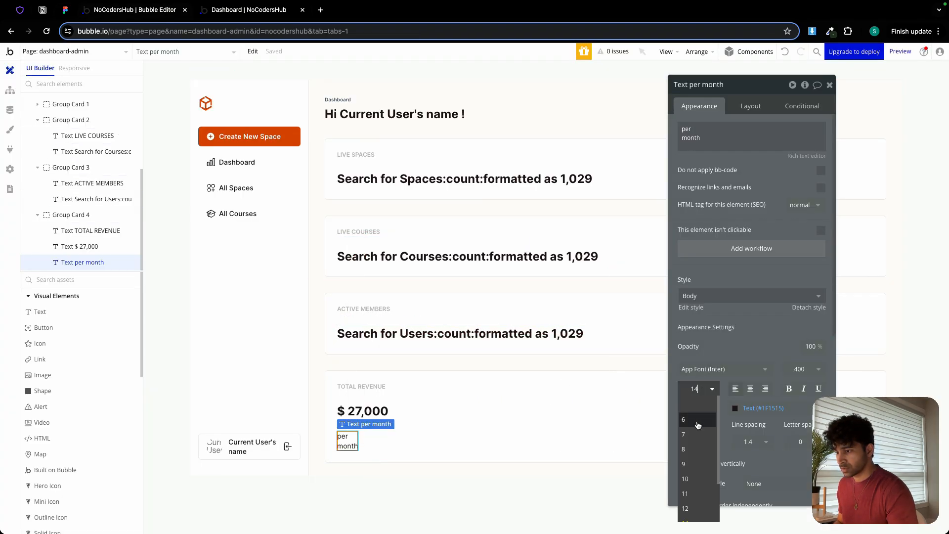
left_click(697, 478)
left_click(800, 369)
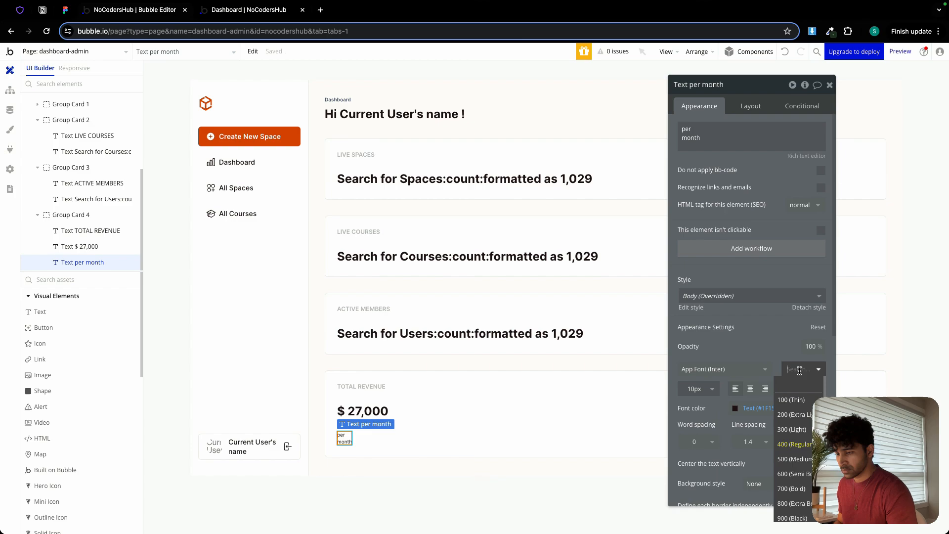
left_click(792, 459)
left_click(757, 408)
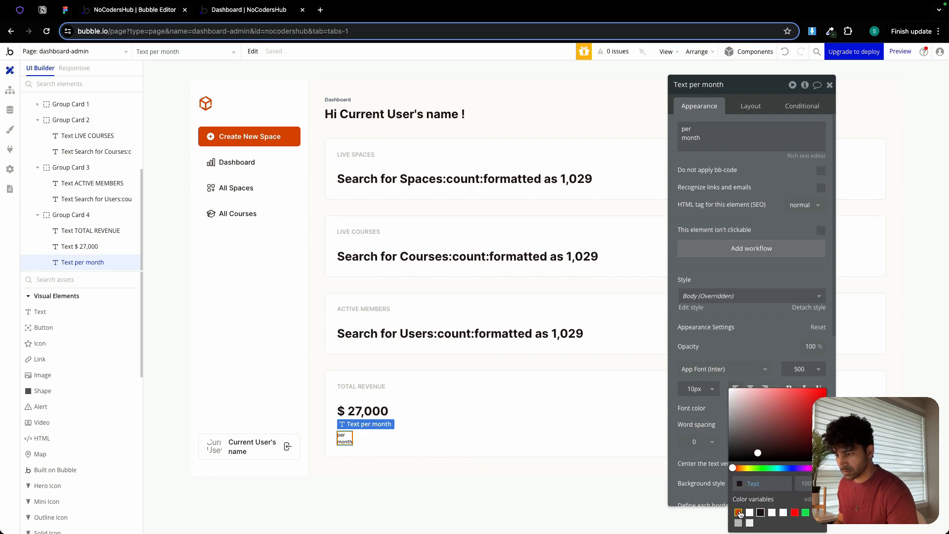
left_click(738, 512)
Group the "$ 27,000" and "per month" texts in a row container.
left_click(372, 411)
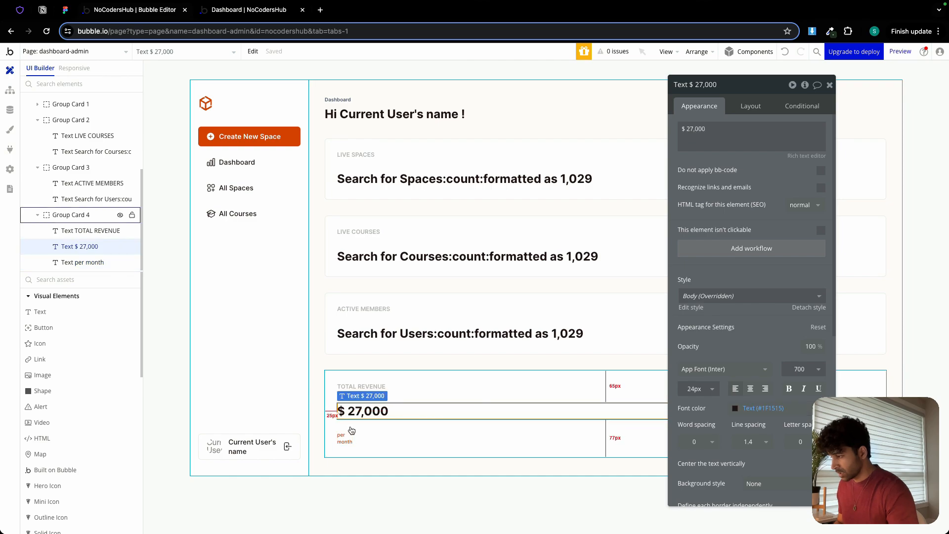
left_click(345, 438, "shift")
right_click(345, 439)
mouse_move(391, 380)
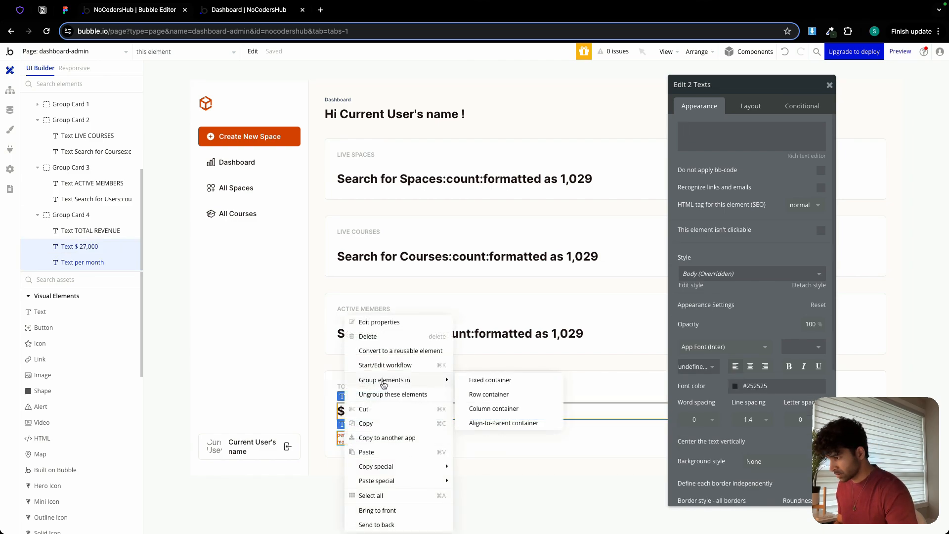
left_click(487, 394)
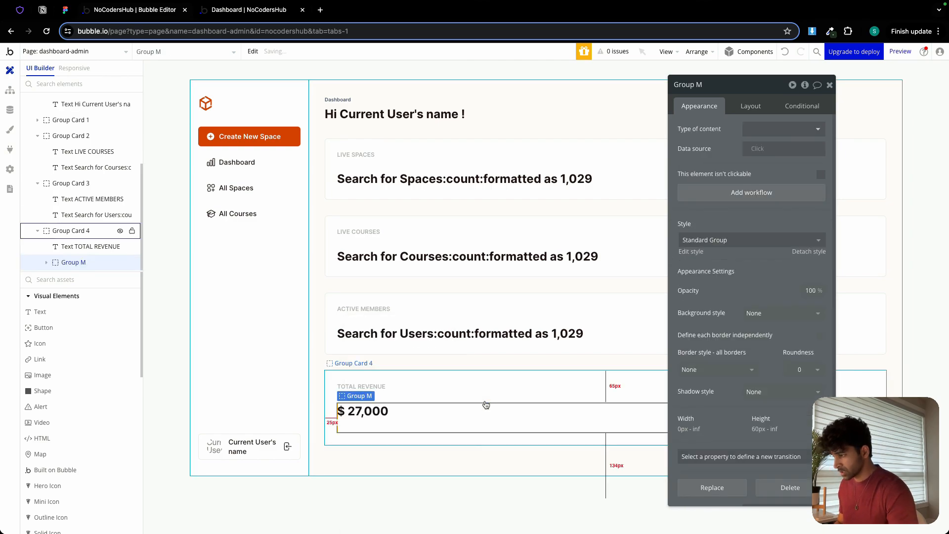
Set the new row group's column gap to 4 px and its minimum height to 0.
left_click(750, 106)
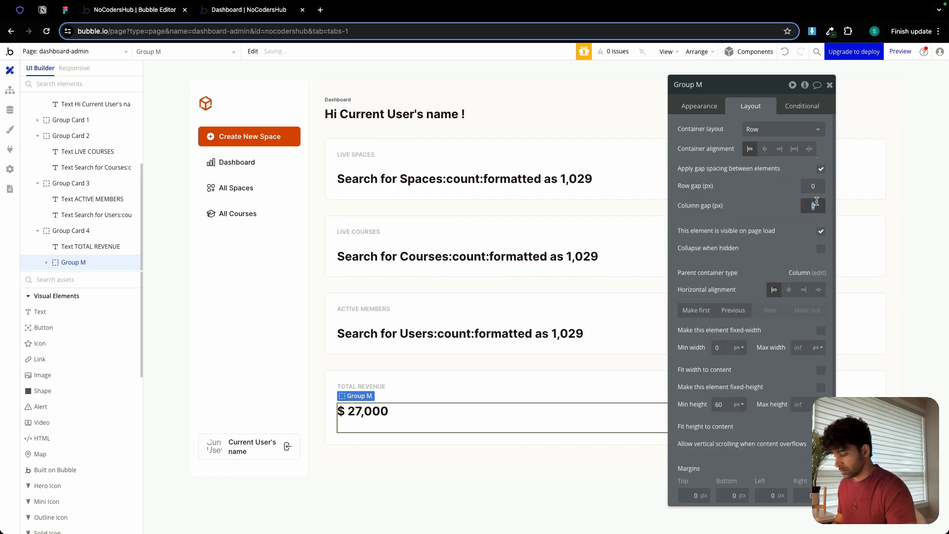
type("4")
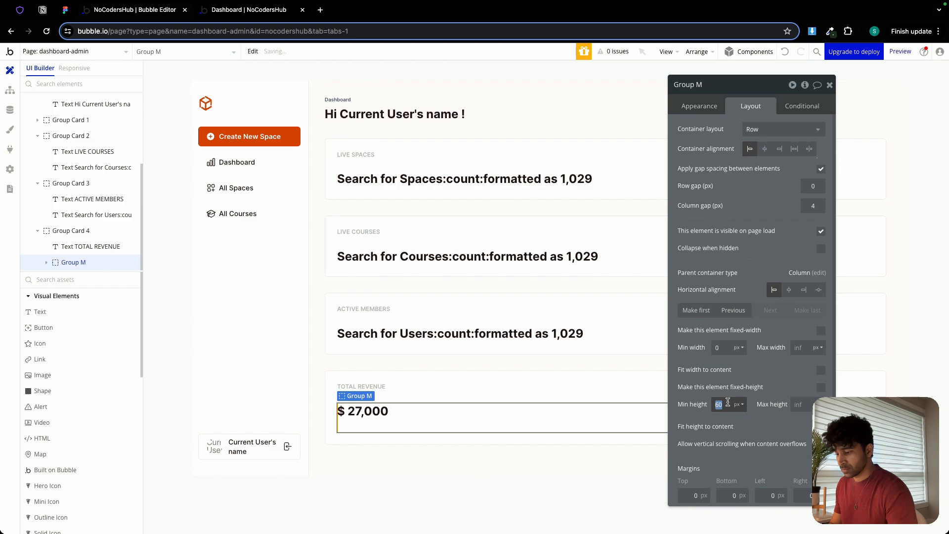
type("0")
Make the "$ 27,000" text fit its width to its content.
left_click(380, 411)
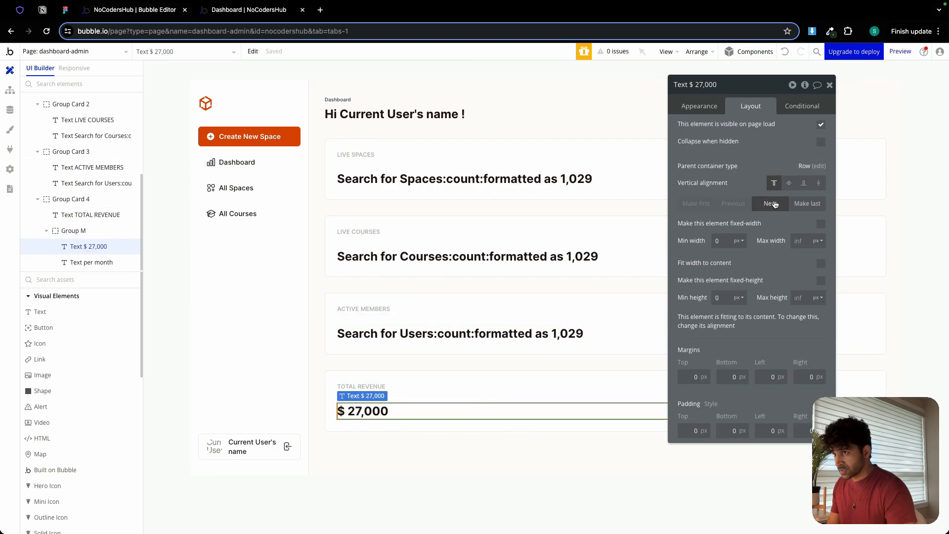
left_click_drag(749, 87, 753, 44)
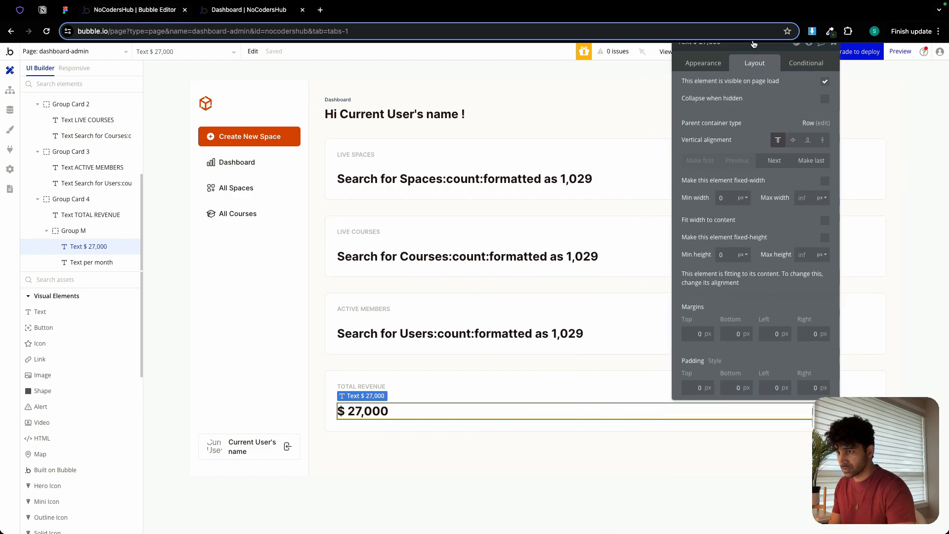
left_click(824, 221)
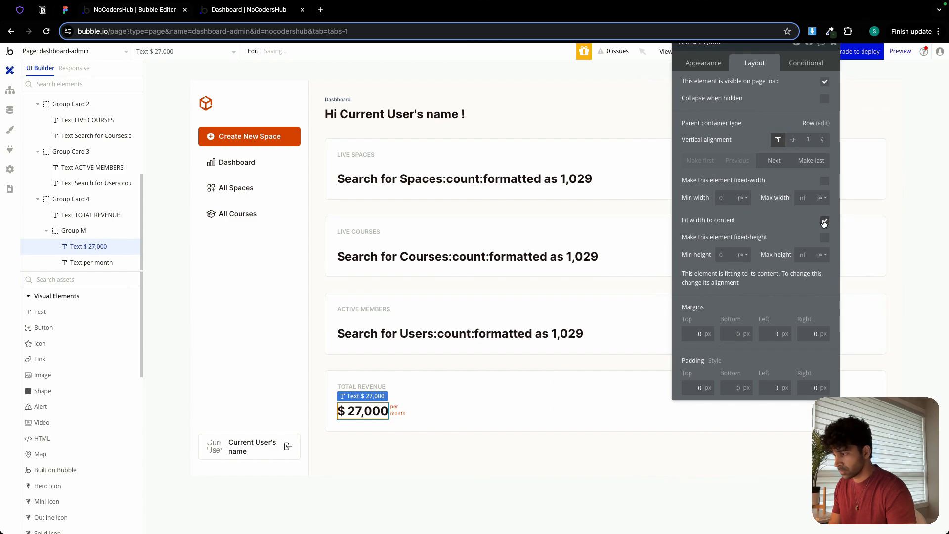
Group the four stat cards (Group Card 1 to Group Card 4) in a row container.
left_click(418, 410)
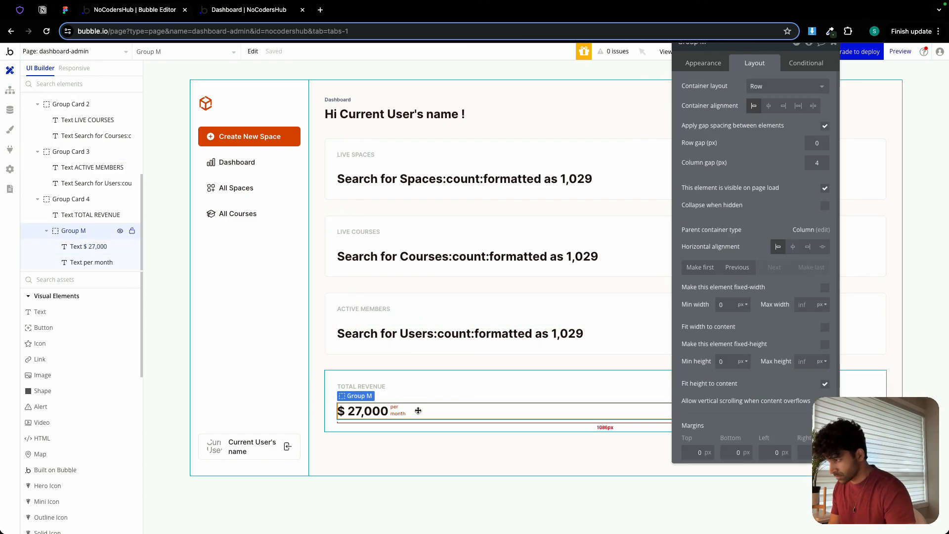
left_click(834, 47)
double_click(482, 141)
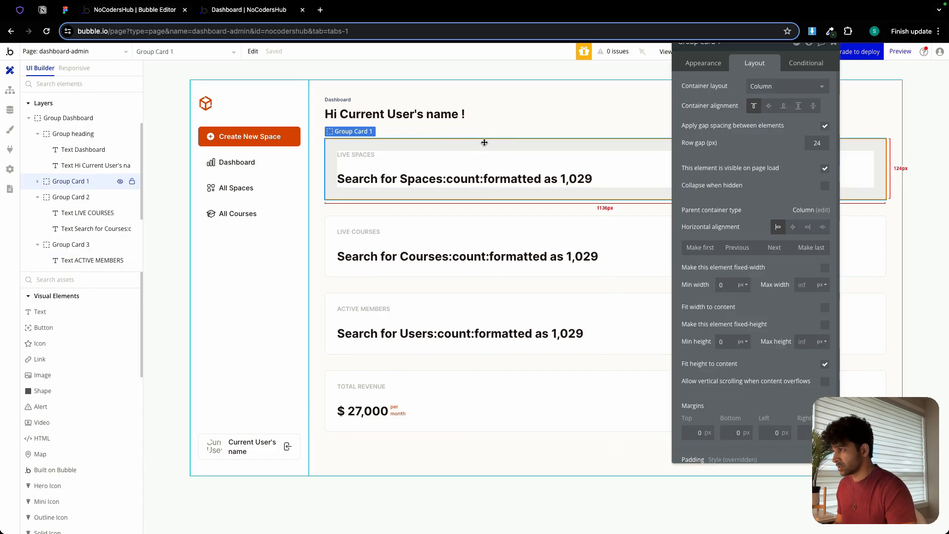
left_click(405, 227, "shift")
left_click(389, 298, "shift")
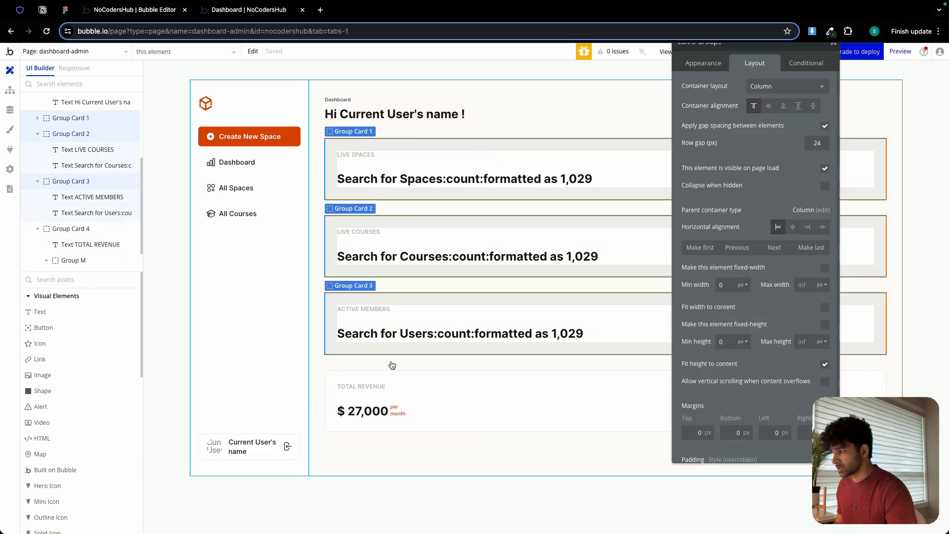
left_click(394, 372, "shift")
right_click(395, 377)
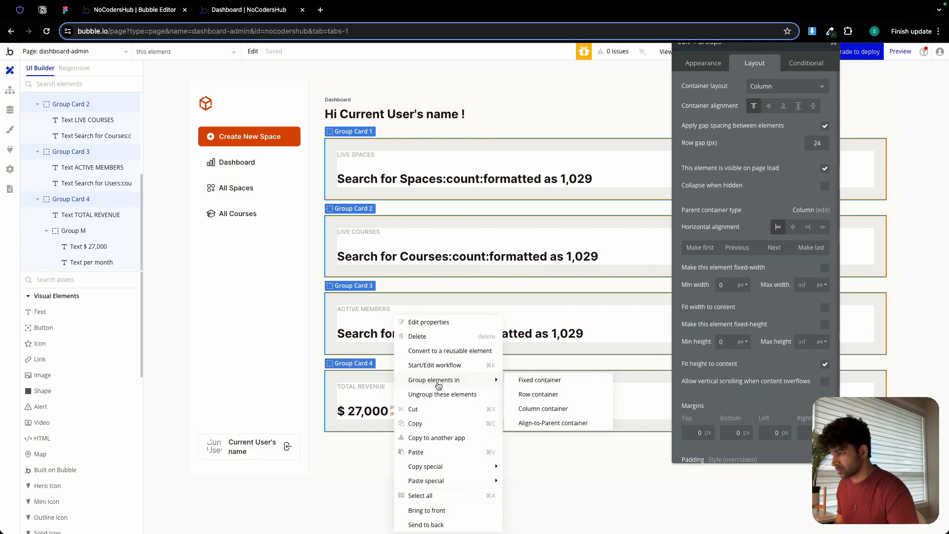
mouse_move(439, 380)
left_click(538, 394)
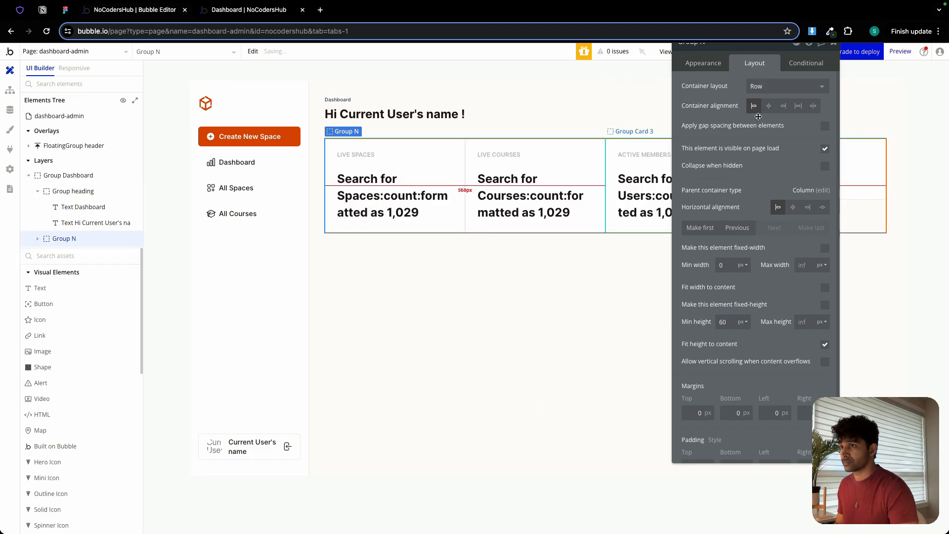
Apply gap spacing to the new card row group with a 21 px column gap, and set its minimum height to 0.
left_click(823, 161)
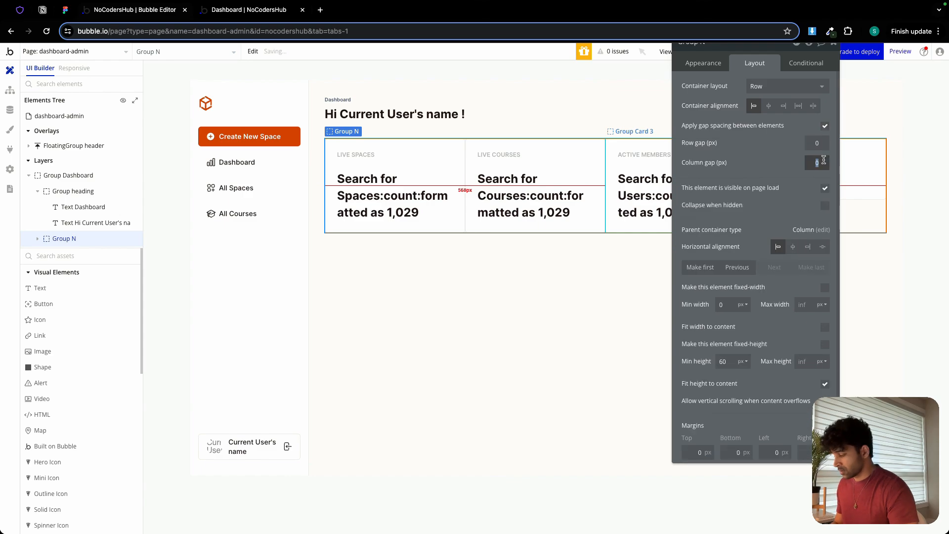
type("21")
double_click(729, 364)
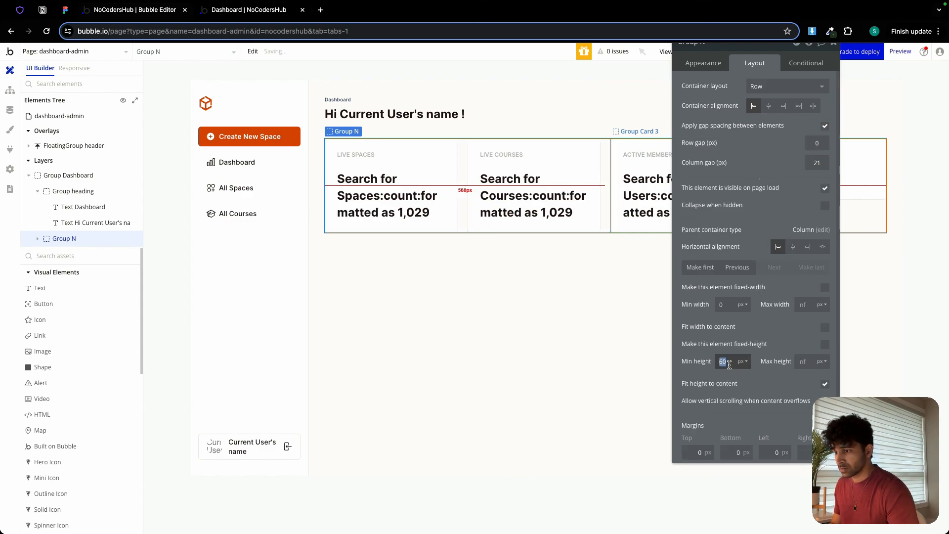
type("0")
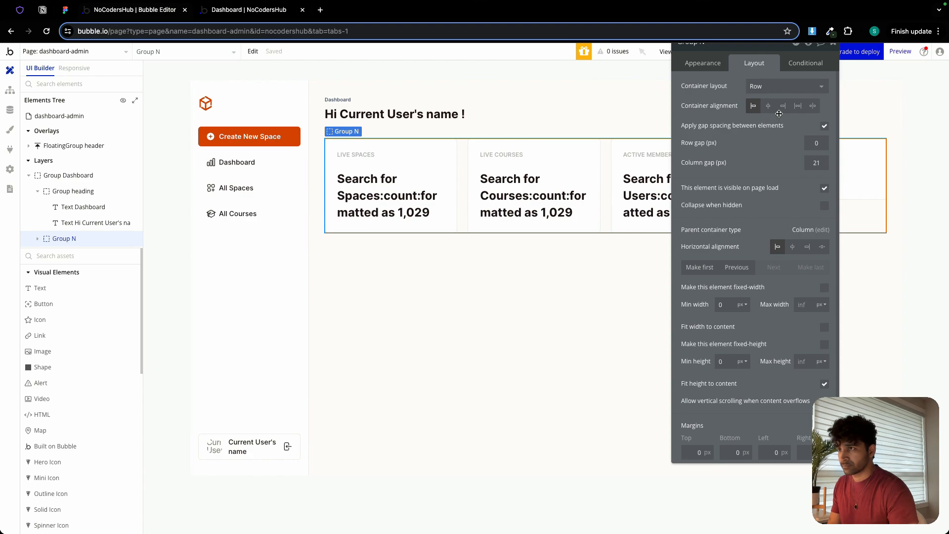
left_click(833, 43)
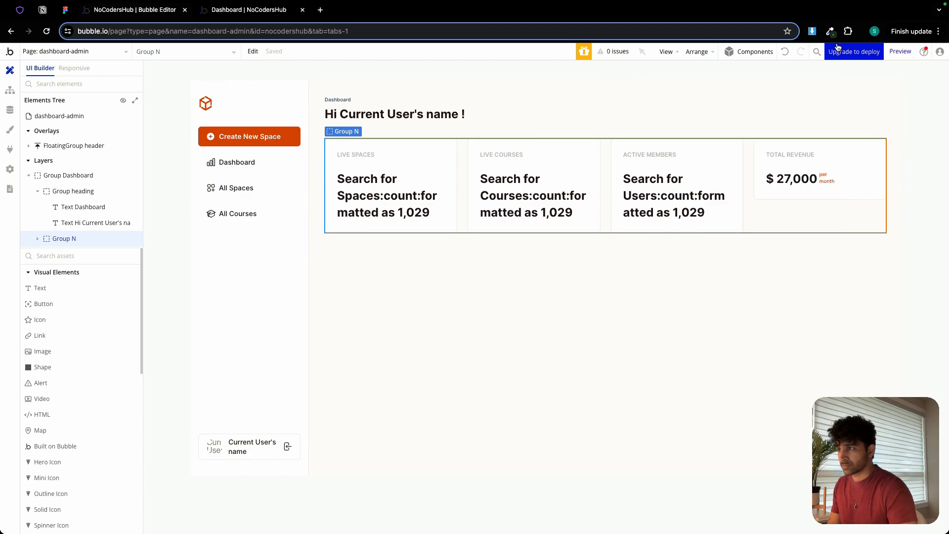
Rename the row group around the four cards as "Group card holder".
double_click(459, 103)
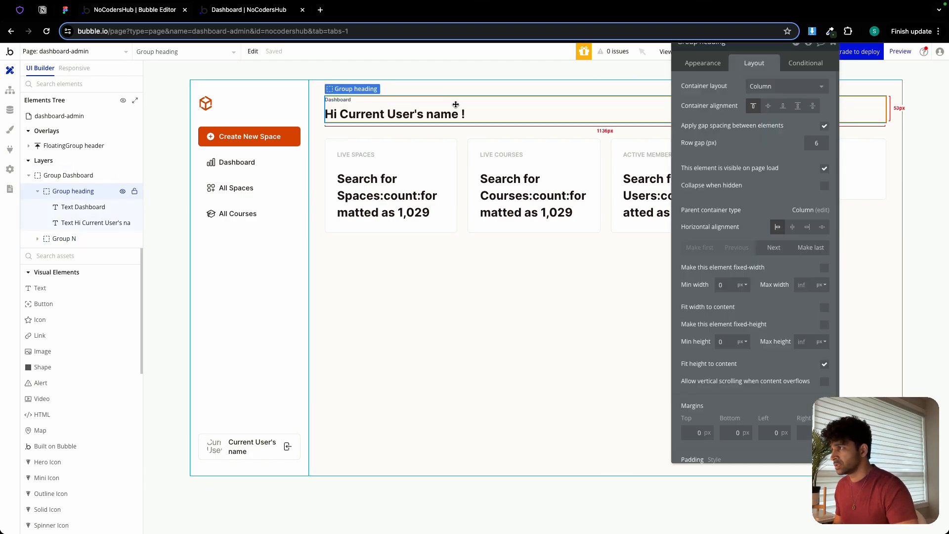
left_click(461, 152)
left_click_drag(728, 50, 717, 84)
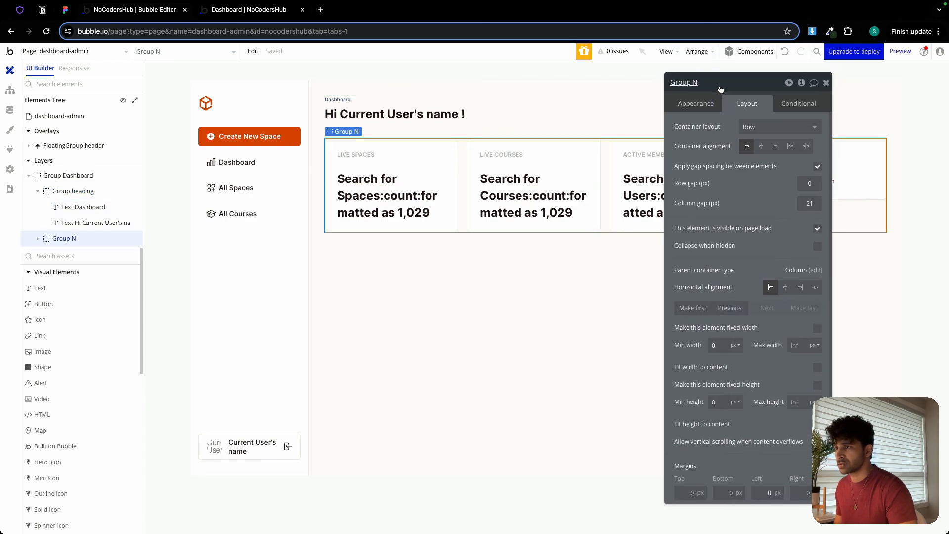
double_click(717, 84)
type("card holder")
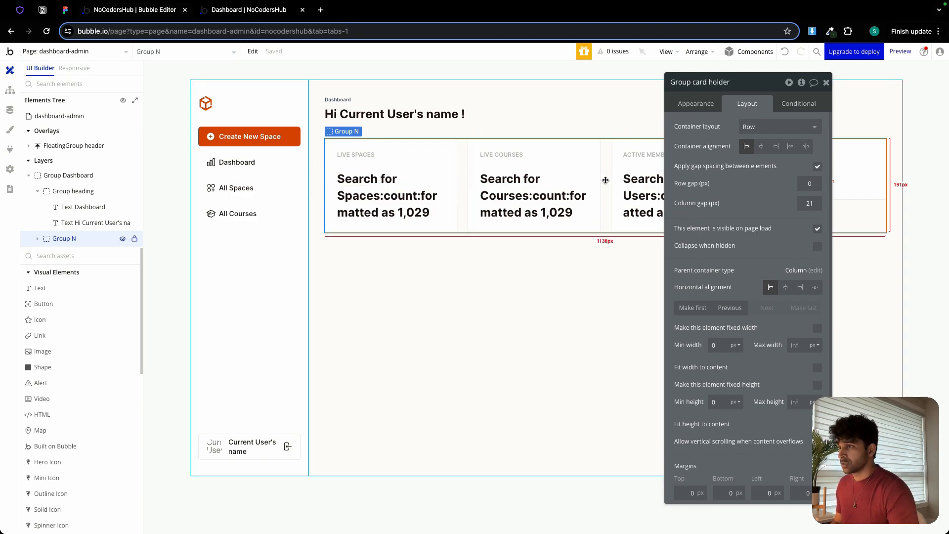
key("Return")
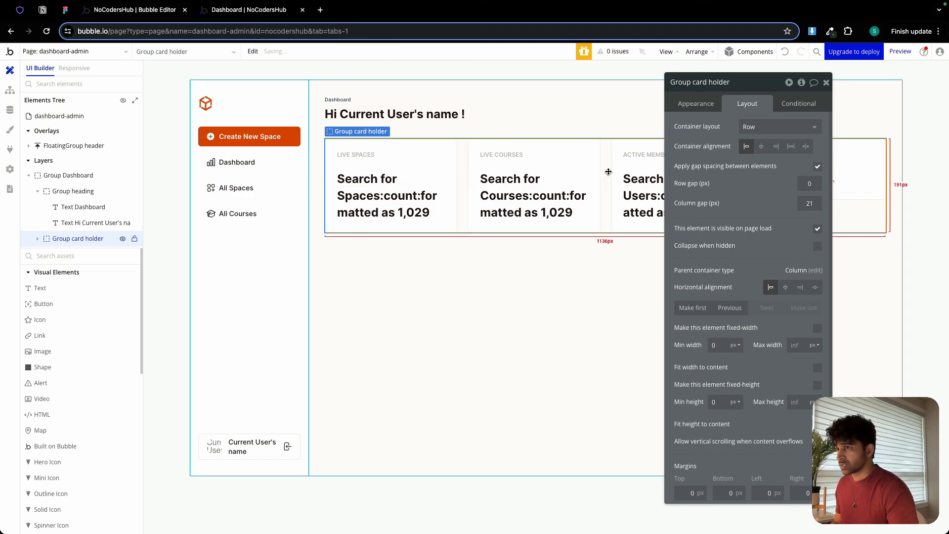
Group the heading group and the card holder together in a column container.
left_click(475, 108, "shift")
right_click(475, 108)
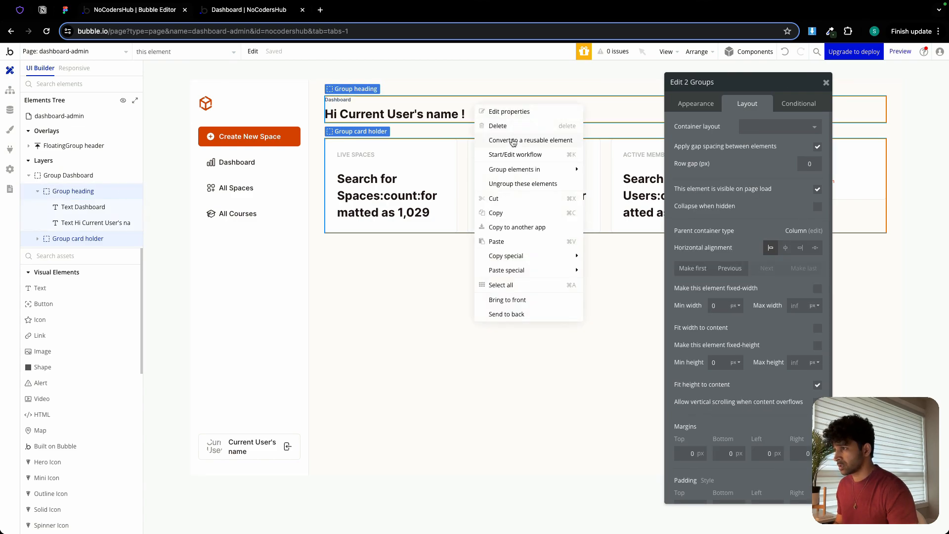
mouse_move(511, 177)
left_click(623, 198)
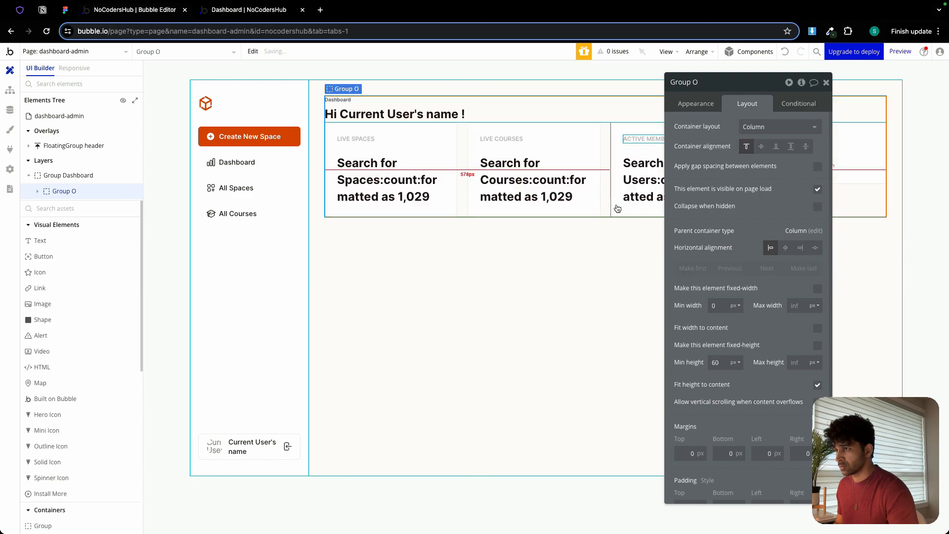
Give the new column group a 24 px row gap and a minimum height of 0, and rename it "Group 1".
left_click(817, 166)
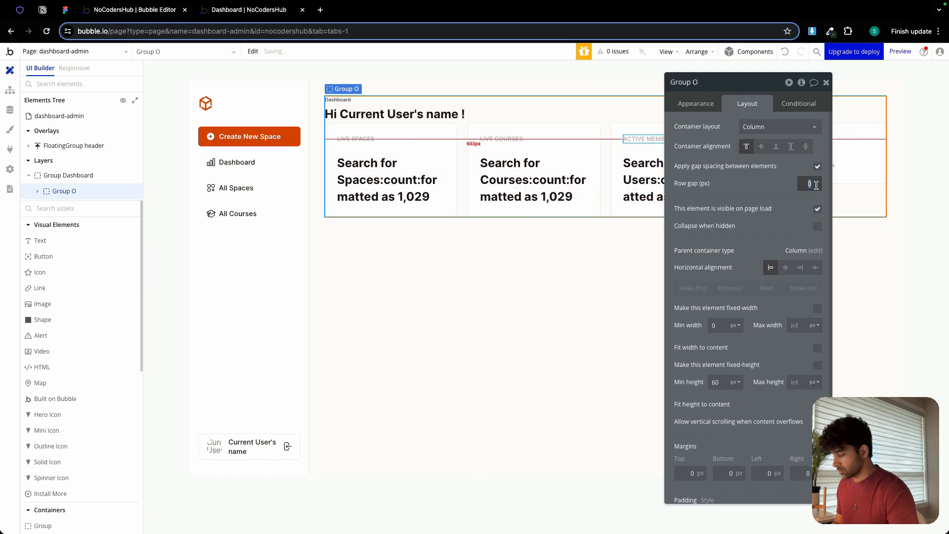
double_click(715, 381)
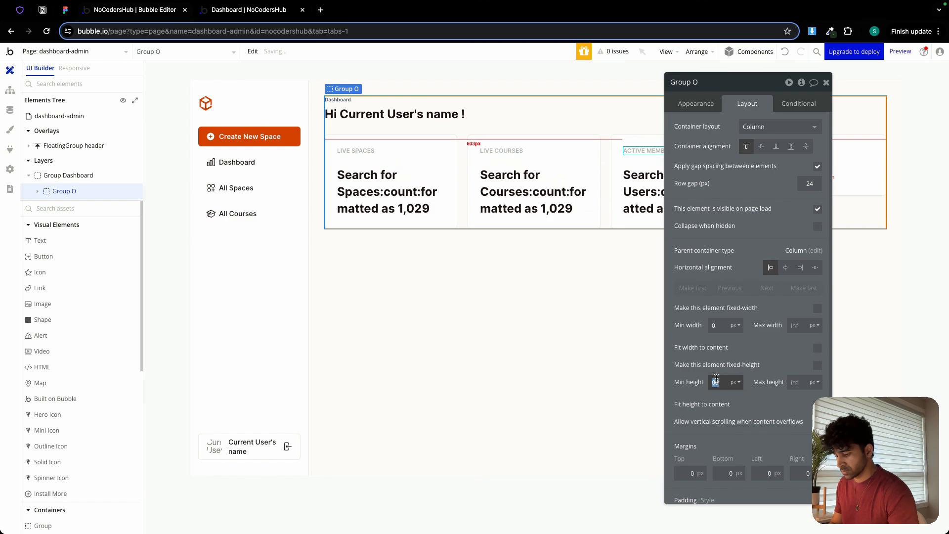
type("0")
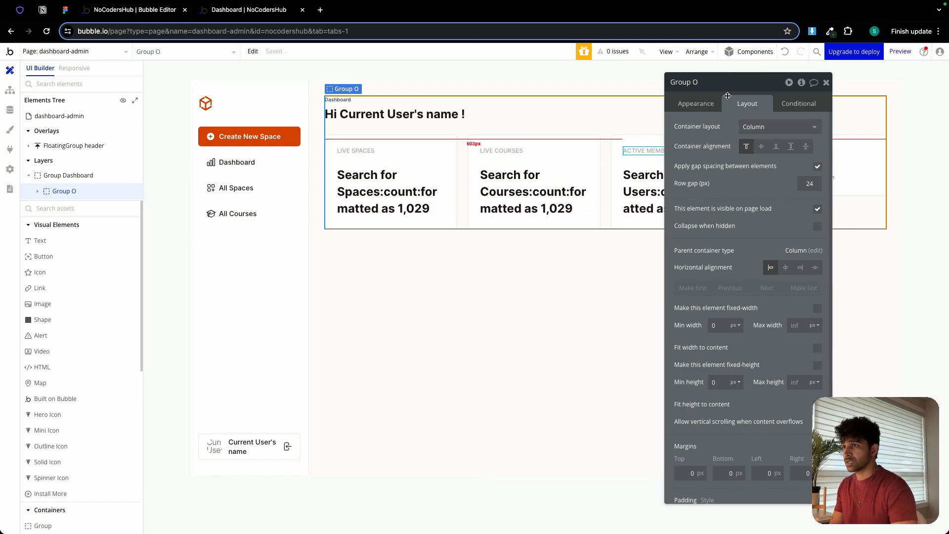
double_click(719, 85)
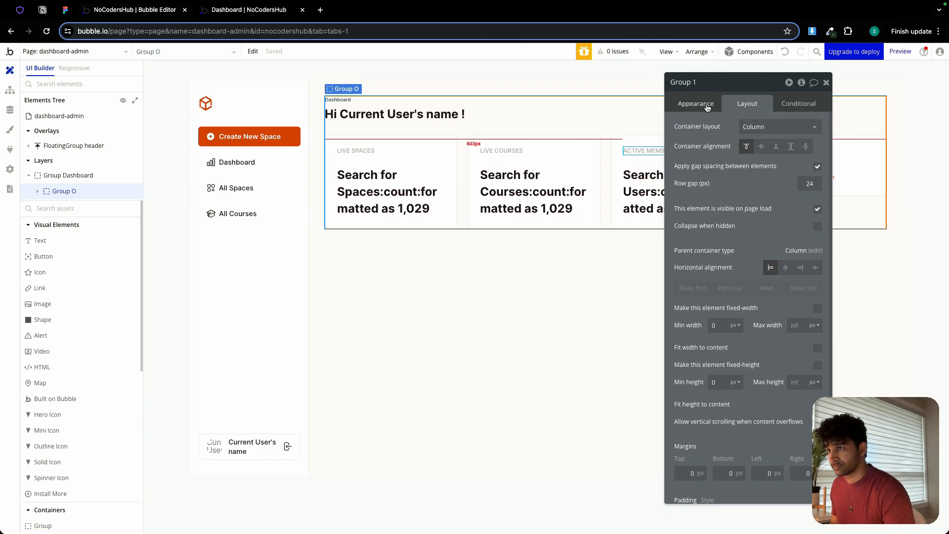
Check the stat cards in the app preview and examine the All Spaces section in the Figma design.
left_click(223, 12)
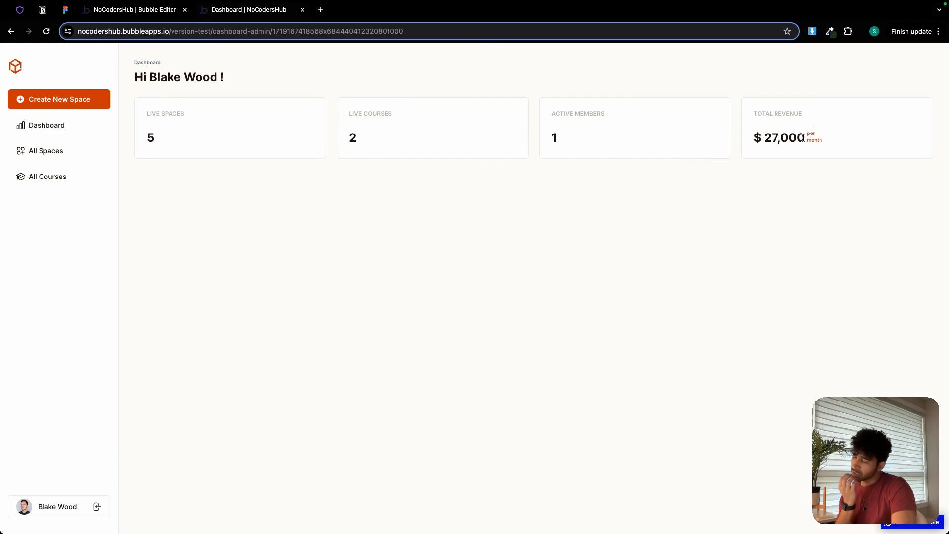
left_click(128, 10)
left_click(65, 10)
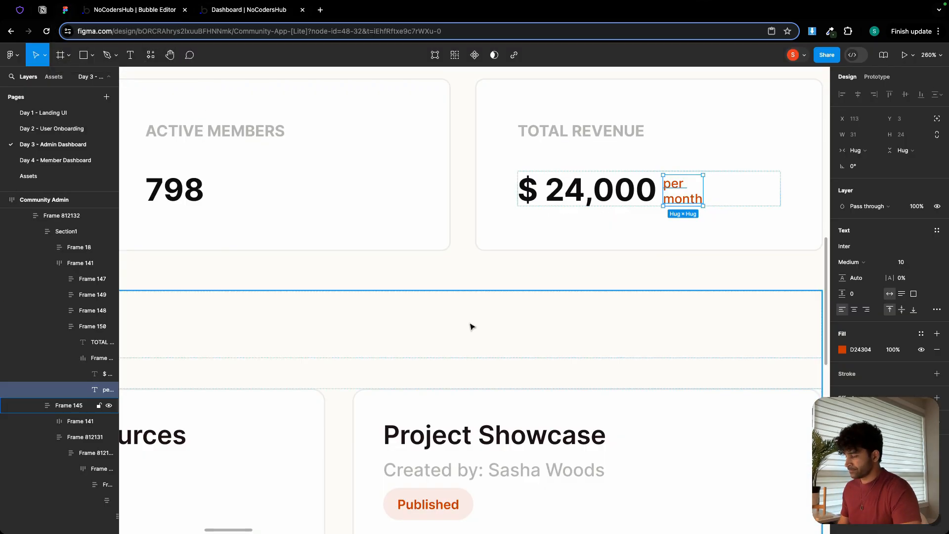
scroll(470, 326, "down", 10)
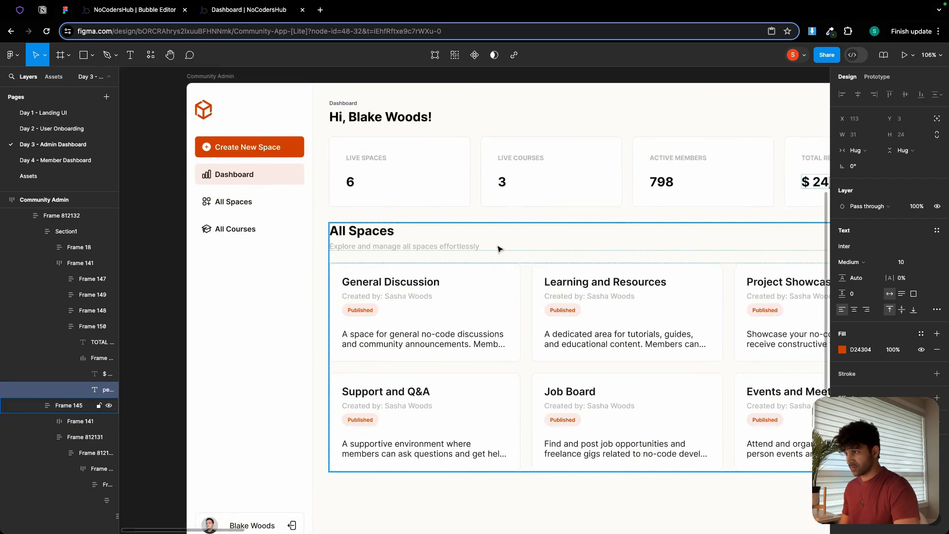
scroll(498, 249, "up", 4)
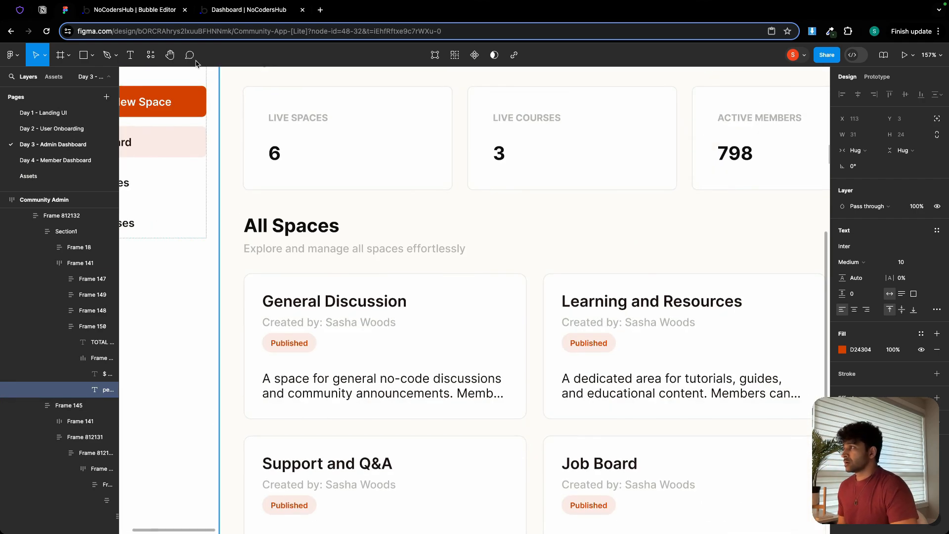
Switch back to the Bubble editor and copy the "Sign Up" title text from the member-sign-up page.
left_click(134, 10)
left_click(84, 52)
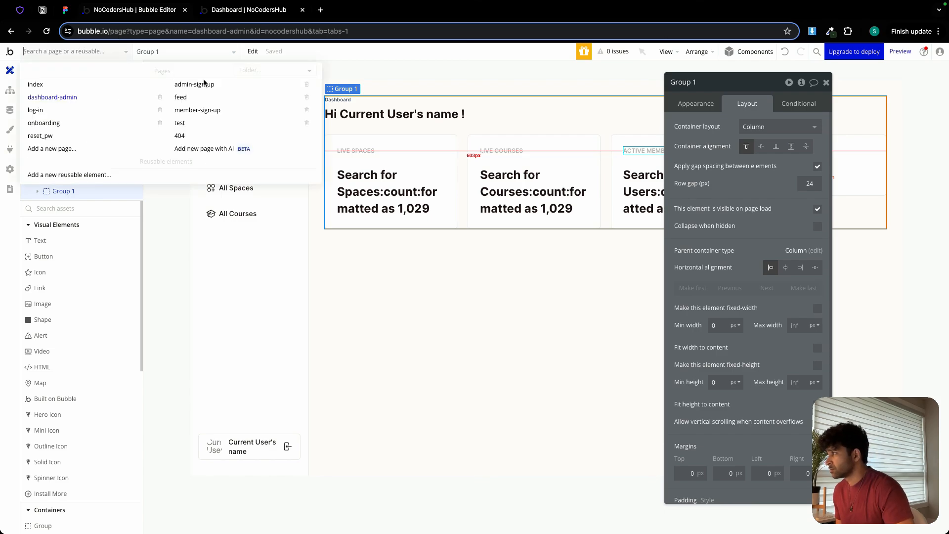
left_click(209, 109)
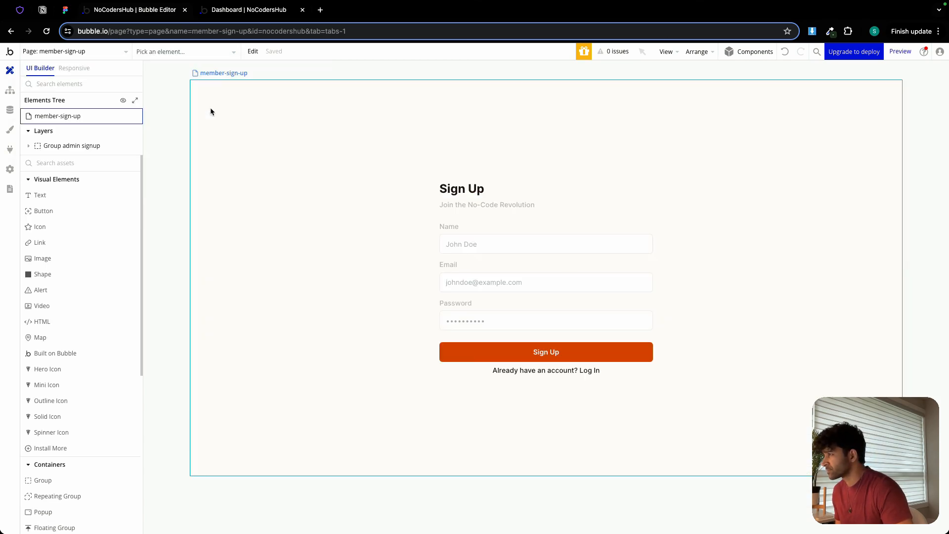
double_click(488, 197)
right_click(488, 196)
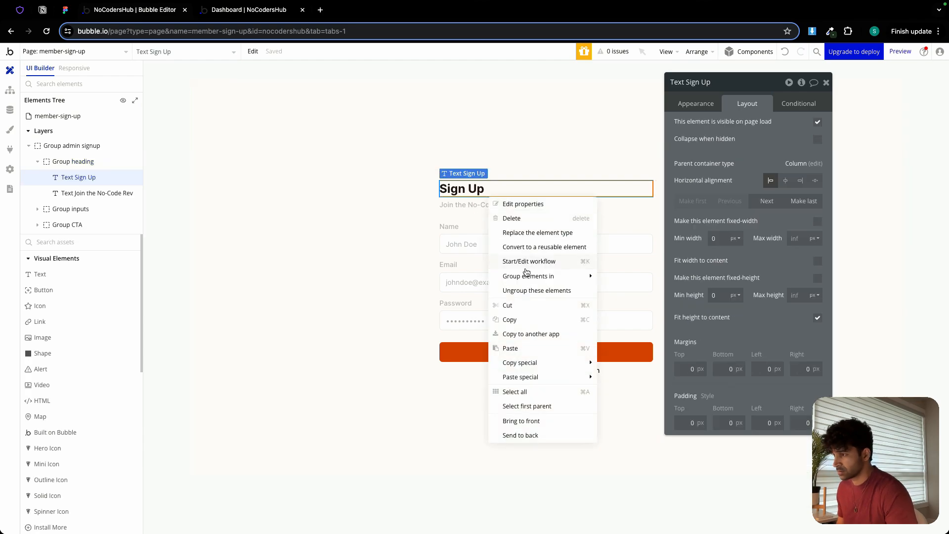
left_click(518, 322)
Try pasting the copied title text into Group Dashboard on the dashboard-admin page, and delete it again.
left_click(106, 53)
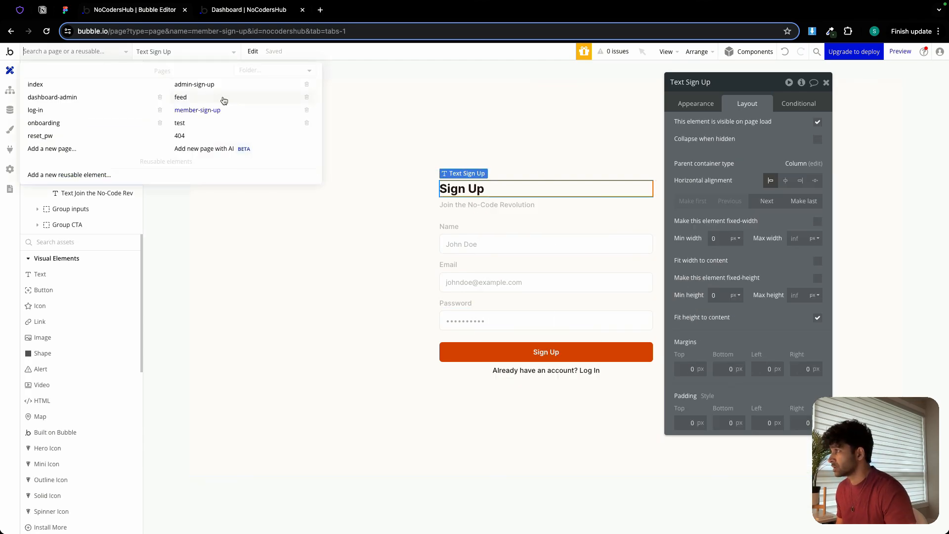
left_click(73, 98)
left_click(430, 251)
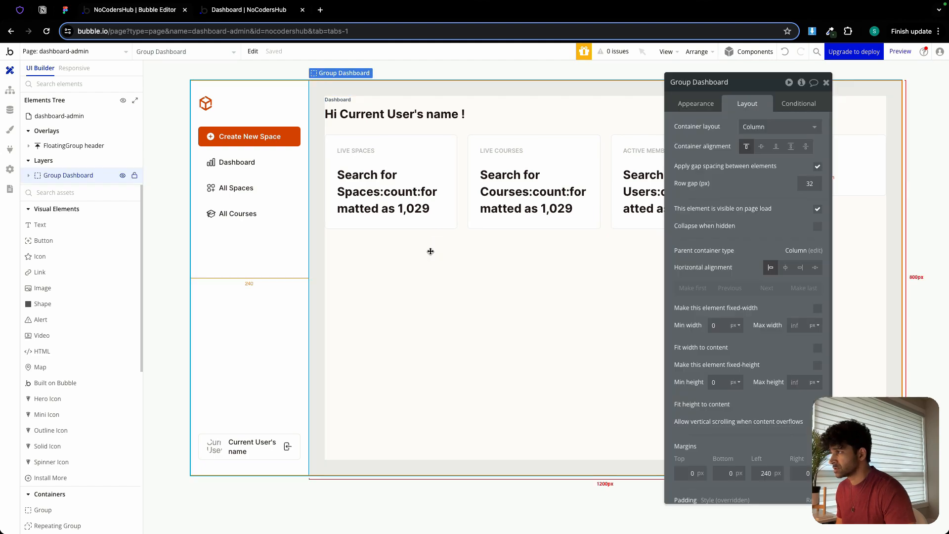
right_click(430, 251)
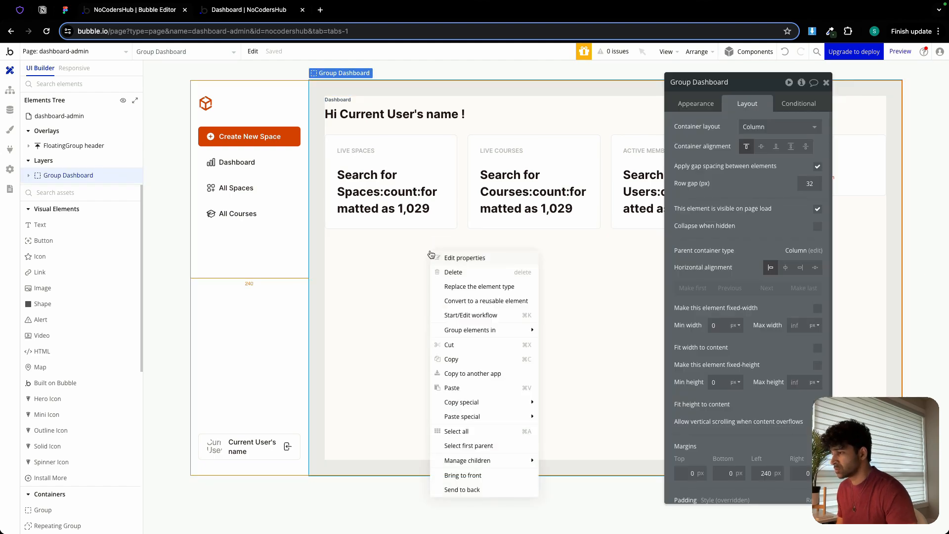
left_click(472, 387)
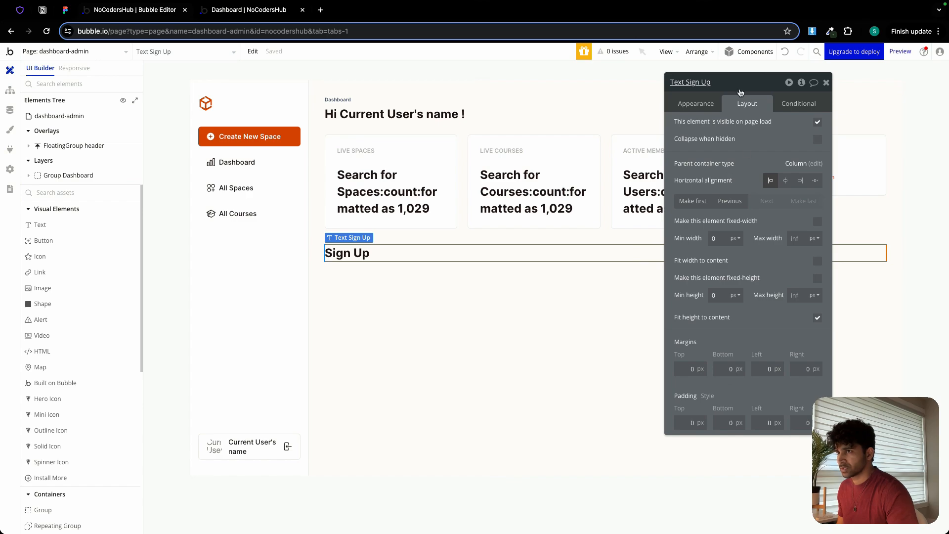
left_click(656, 258)
key("Delete")
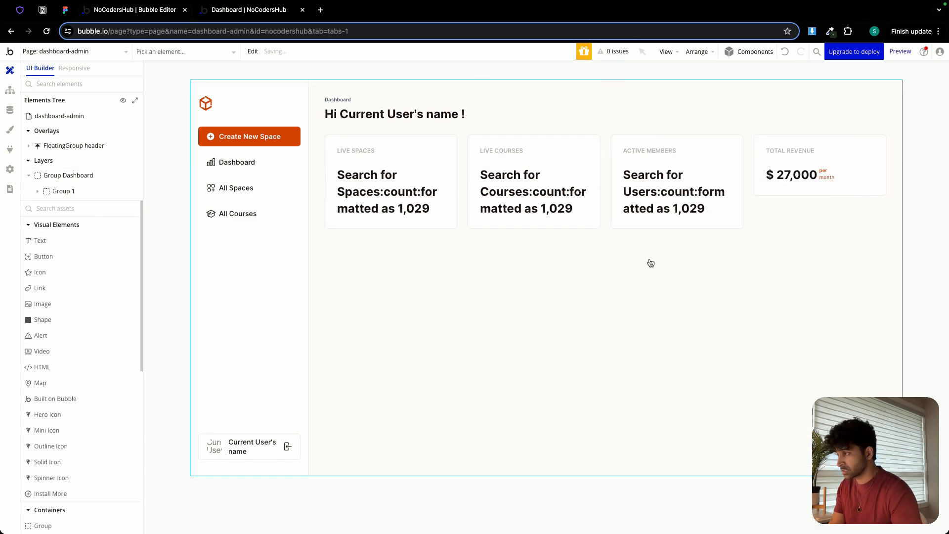
Copy the whole Group heading, with its title and subtitle, from the member-sign-up page.
left_click(99, 52)
left_click(222, 110)
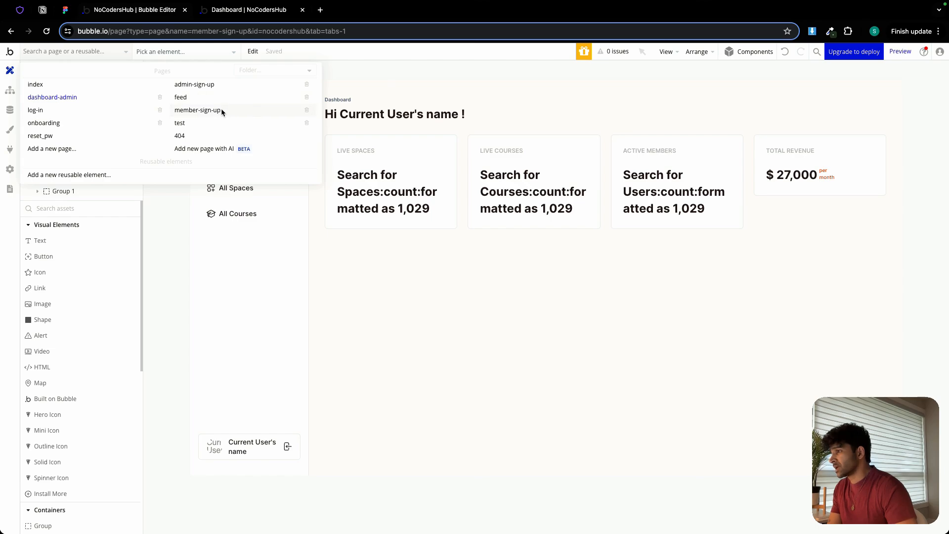
left_click(476, 197)
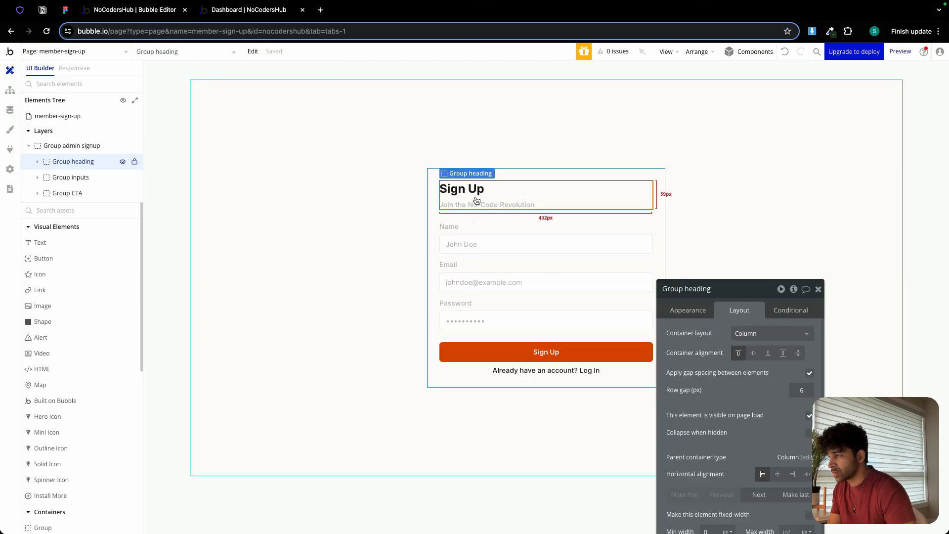
right_click(476, 200)
left_click(463, 198)
right_click(463, 200)
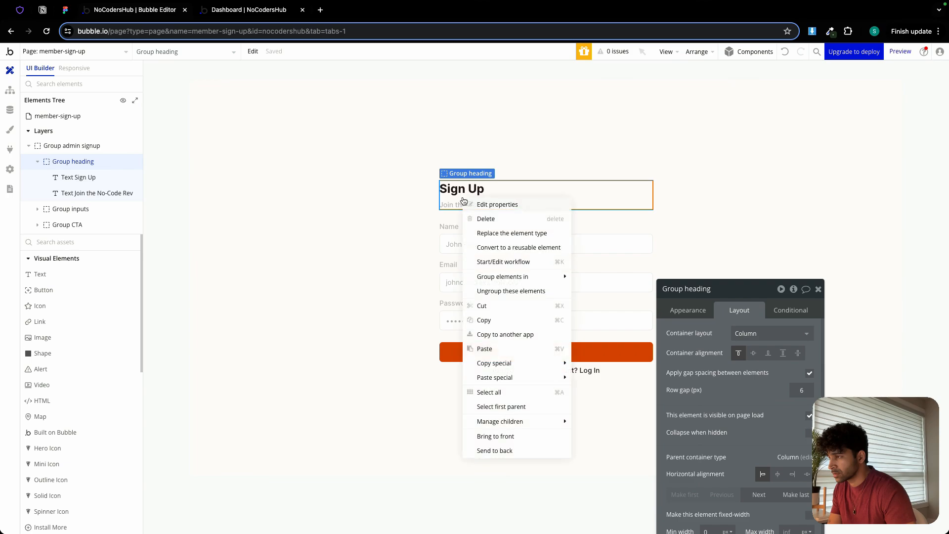
left_click(493, 320)
Open the dashboard-admin page and paste the copied Group heading into Group Dashboard below the stat cards.
left_click(88, 52)
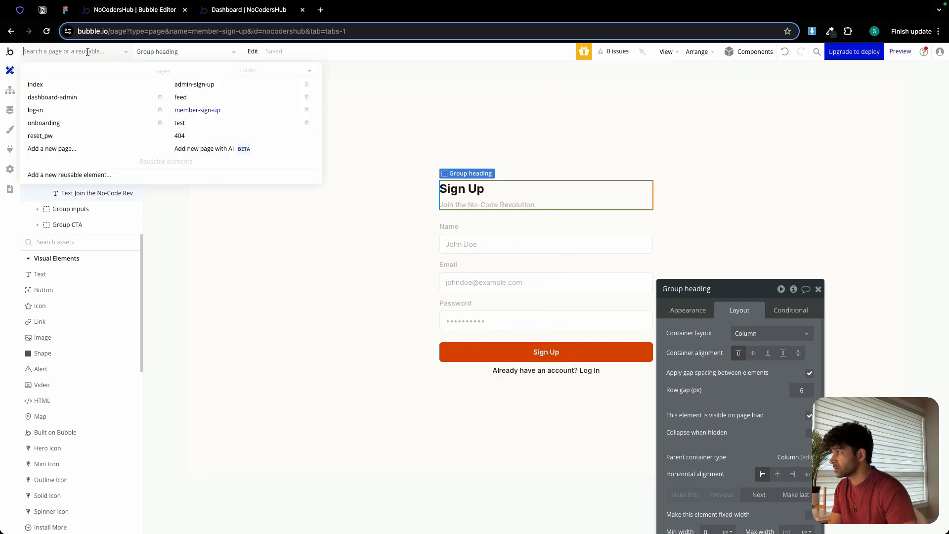
left_click(92, 101)
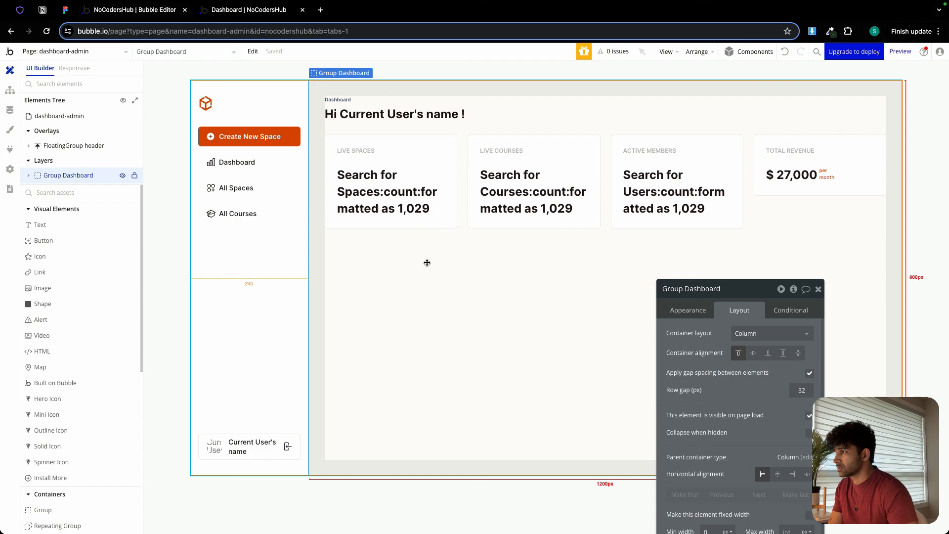
right_click(424, 273)
left_click(464, 411)
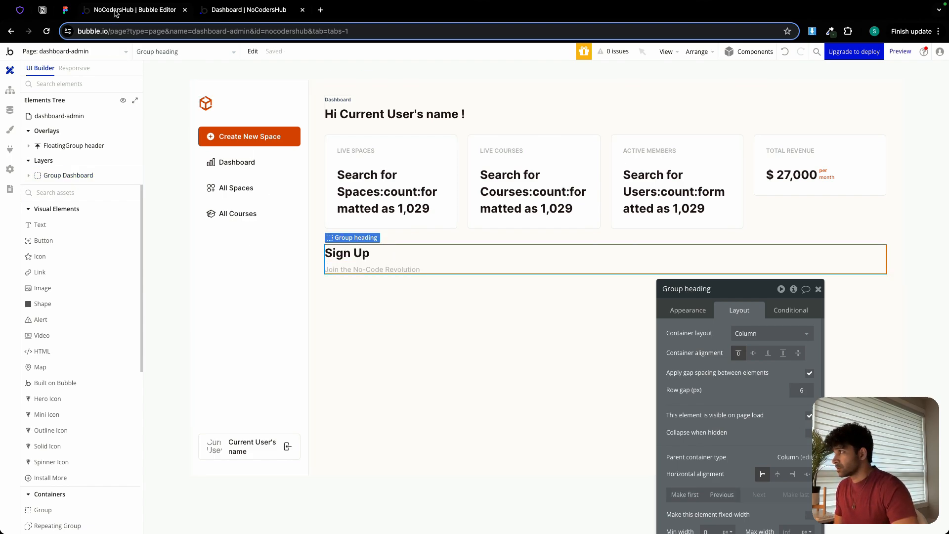
Switch to the Figma design and copy the All Spaces subtitle "Explore and manage all spaces effortlessly".
left_click(66, 14)
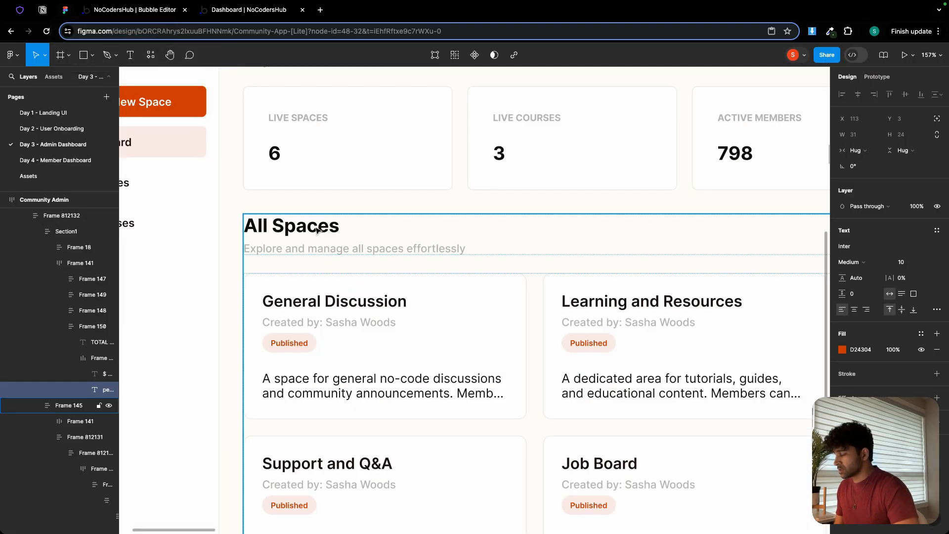
scroll(322, 239, "down", 3)
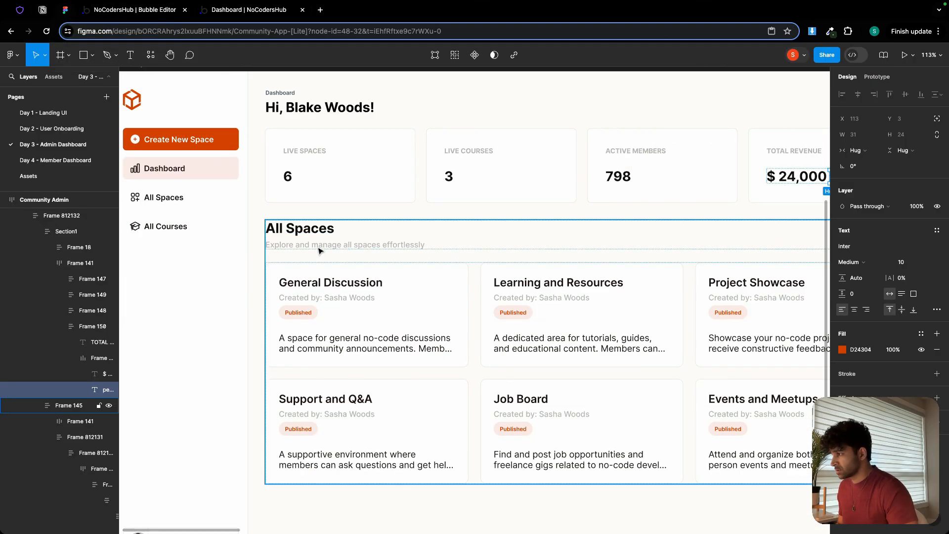
double_click(318, 248)
double_click(320, 248)
double_click(321, 245)
key("super+c")
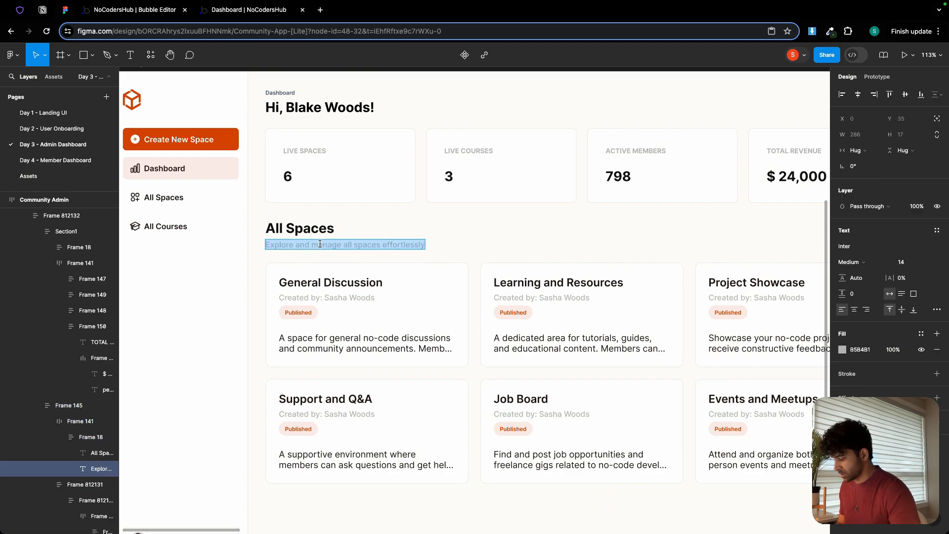
Switch back to the Bubble editor and change the pasted heading's title text to "All Spaces".
left_click(123, 10)
left_click(398, 255)
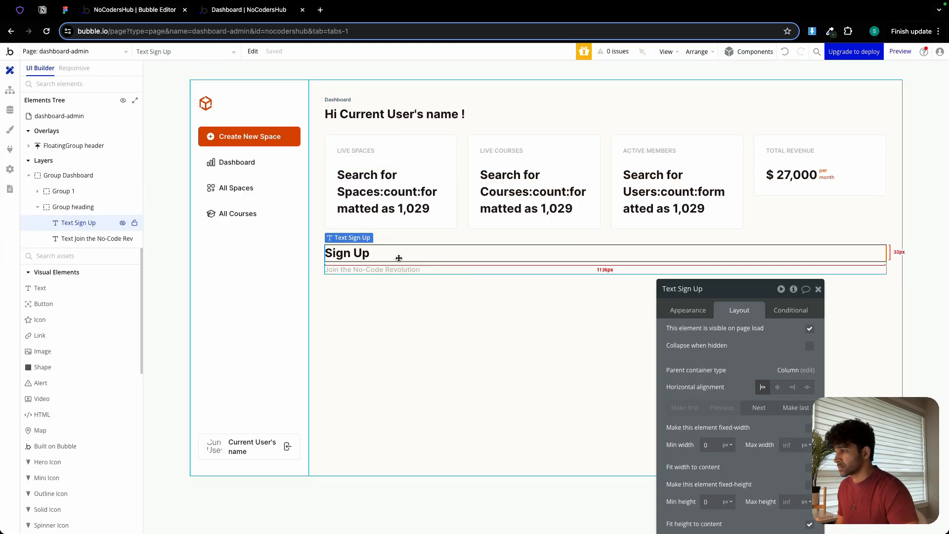
left_click_drag(738, 294, 748, 145)
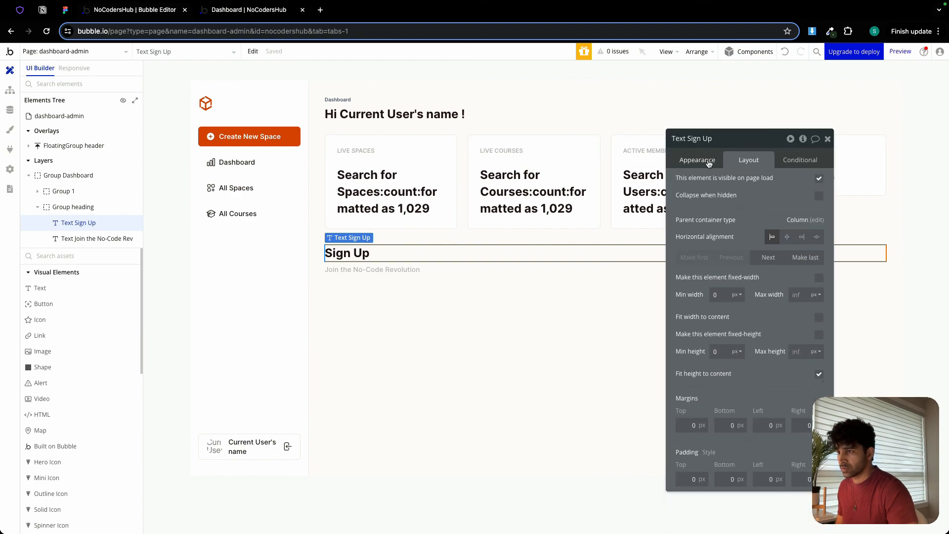
left_click(697, 160)
triple_click(729, 180)
type("All Spaces")
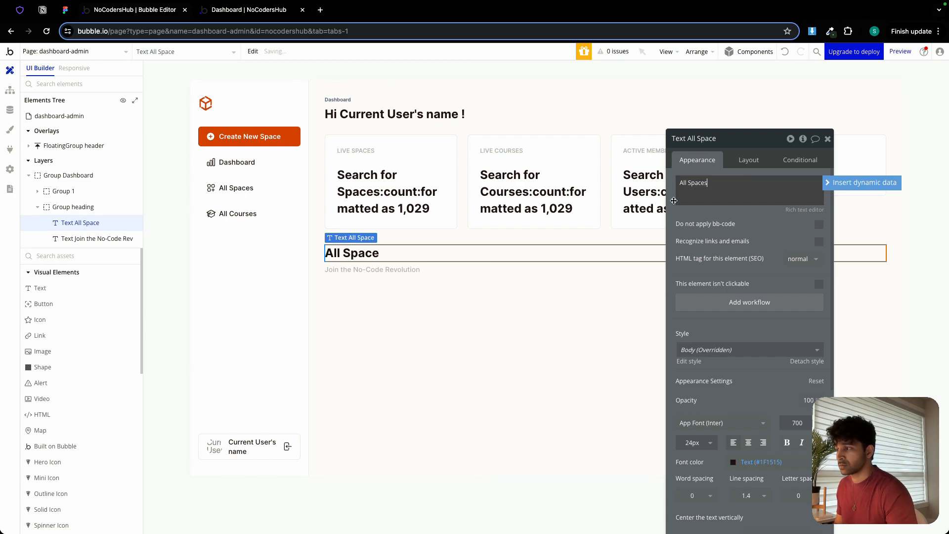
Replace the pasted heading's subtitle with the copied text "Explore and manage all spaces effortlessly".
left_click(434, 271)
triple_click(737, 193)
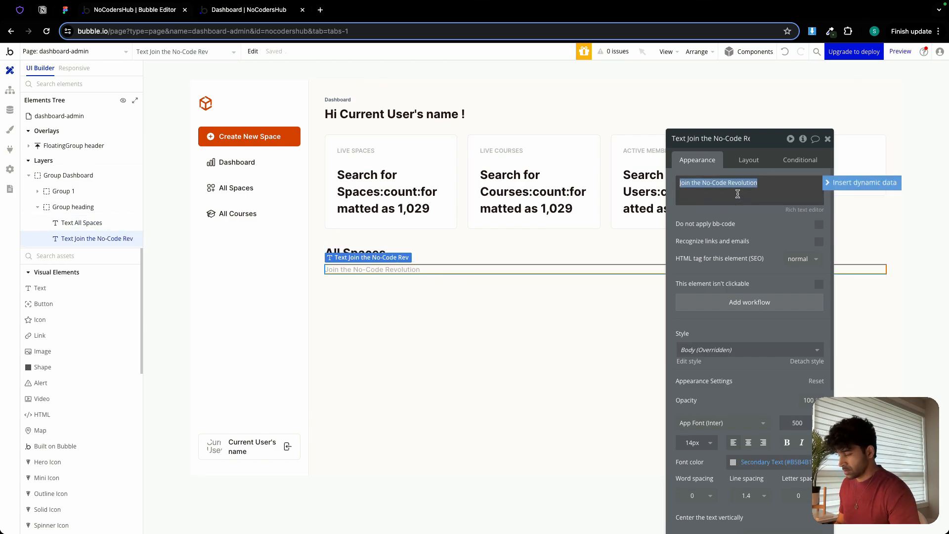
key("super+v")
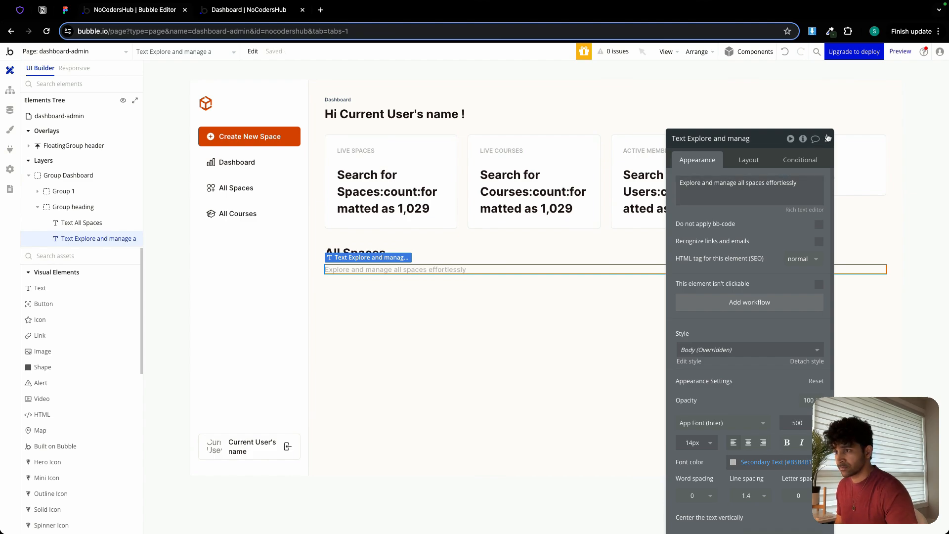
left_click(827, 139)
left_click(592, 339)
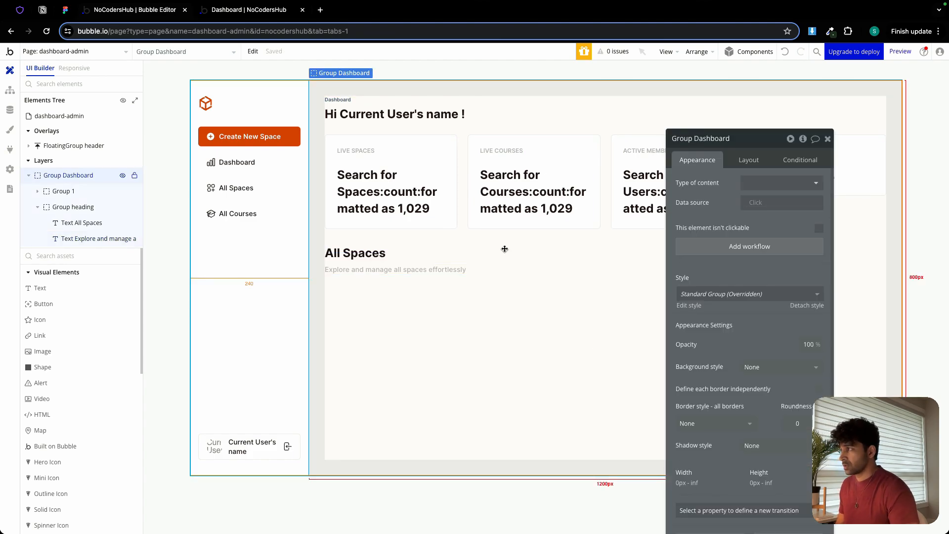
Switch to the Figma design and examine the grid of space cards under the All Spaces heading.
left_click(66, 9)
scroll(474, 293, "down", 1)
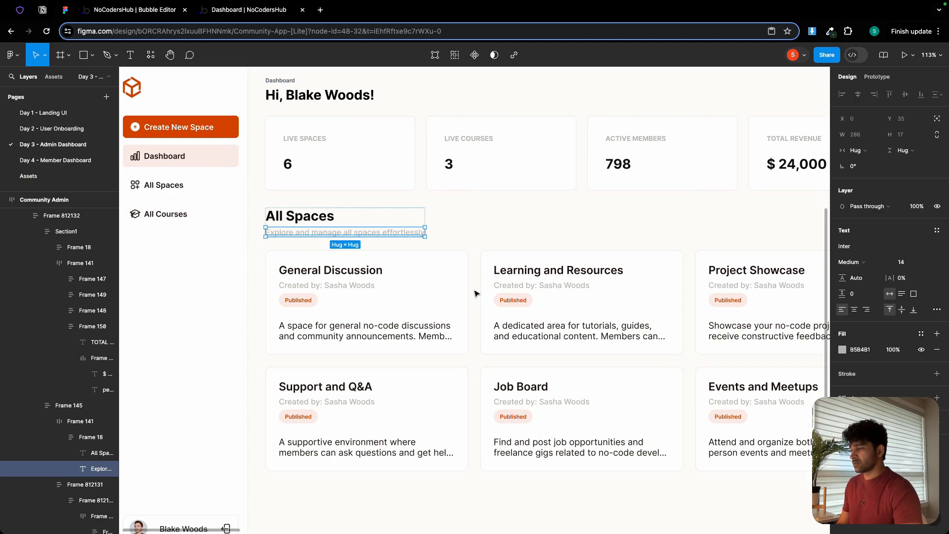
left_click_drag(475, 293, 421, 298)
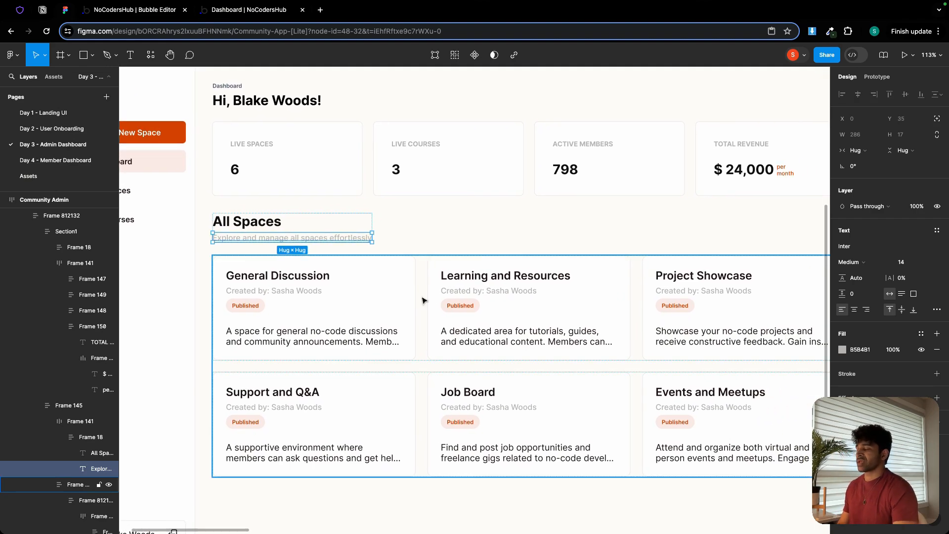
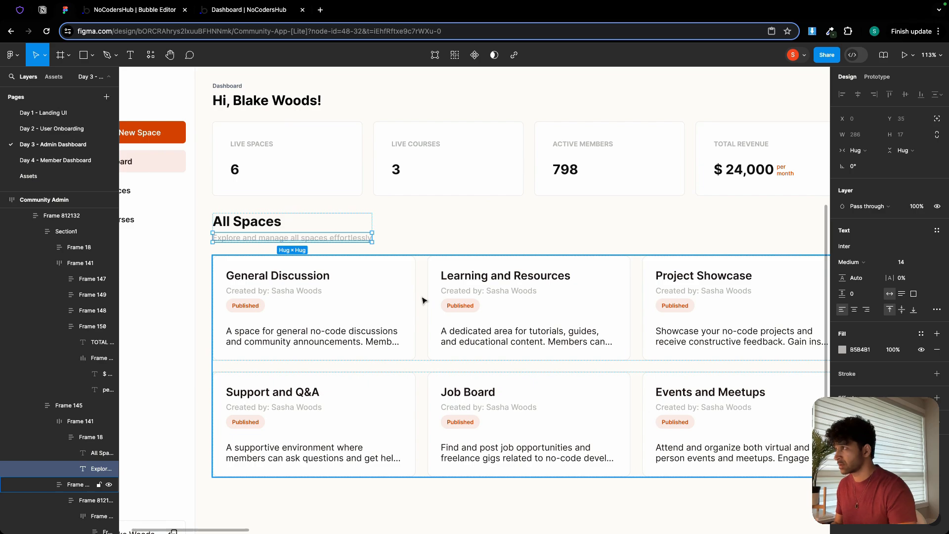
Switch to the Bubble editor, add a repeating group under the All Spaces heading and rename it "RepeatingGroup spaces".
left_click(137, 11)
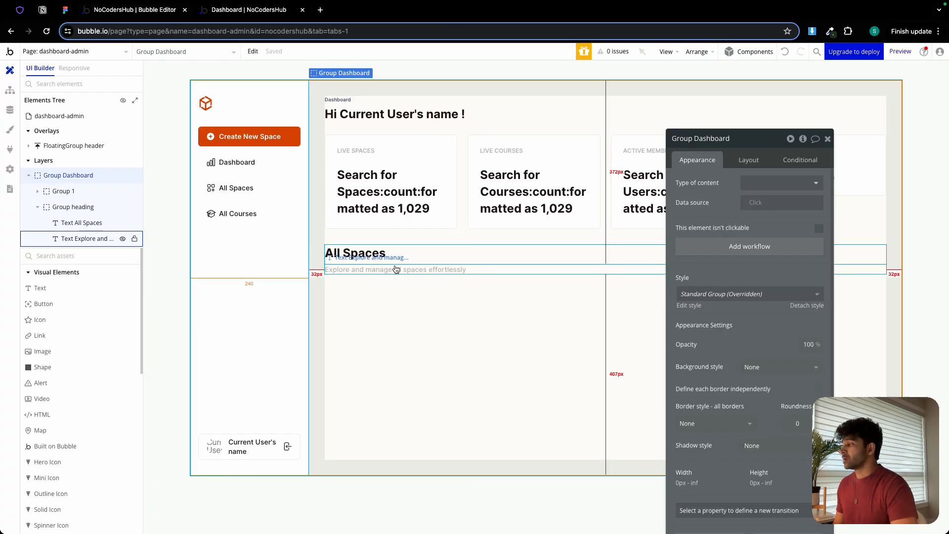
scroll(80, 376, "down", 5)
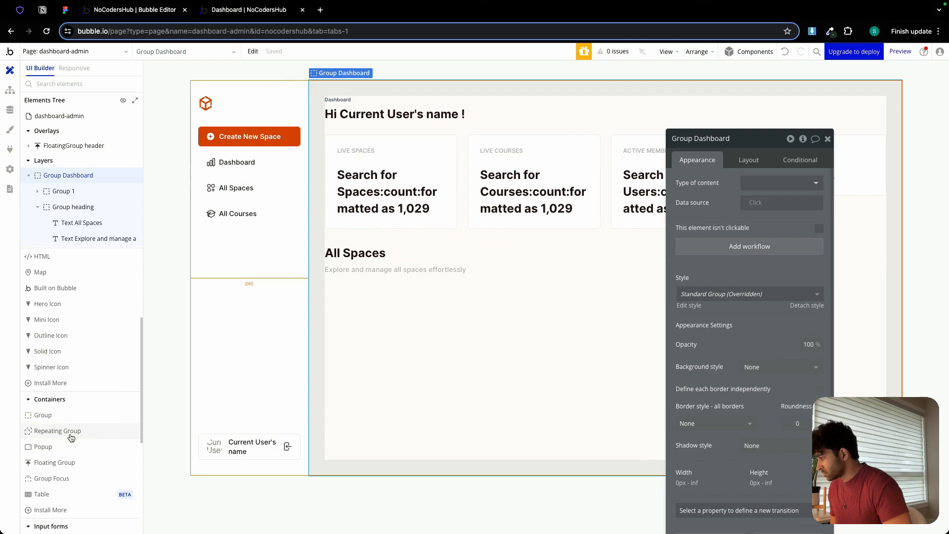
left_click(71, 434)
left_click(367, 339)
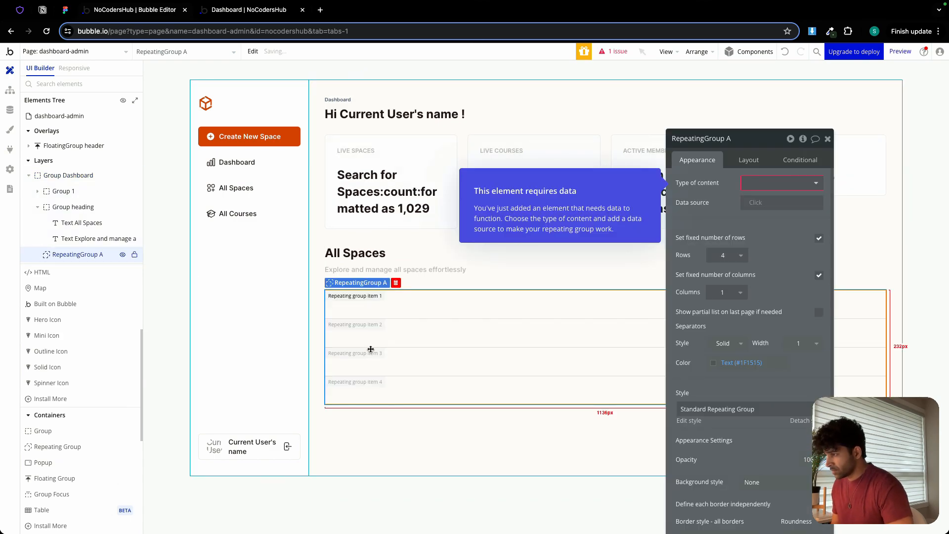
double_click(736, 140)
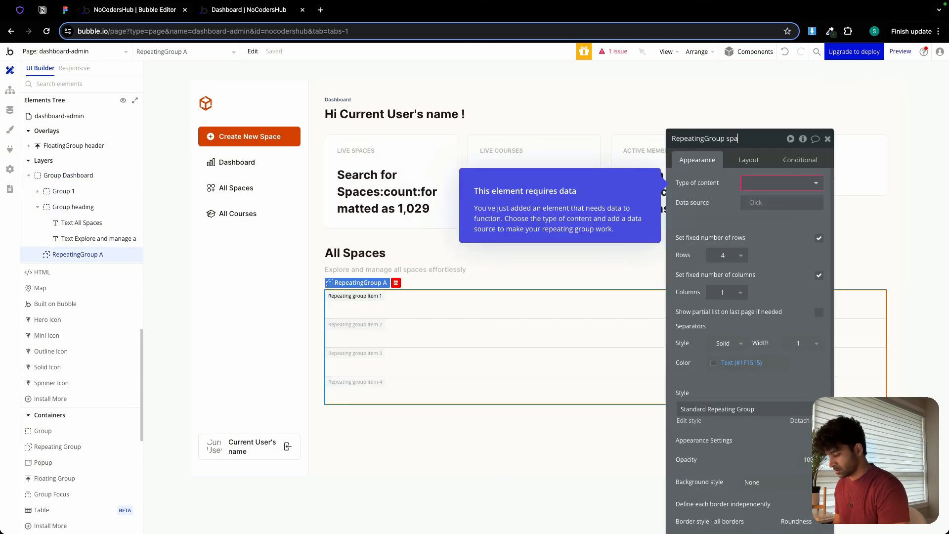
Set the repeating group's content type to Space and its data source to a search for Spaces.
left_click(781, 188)
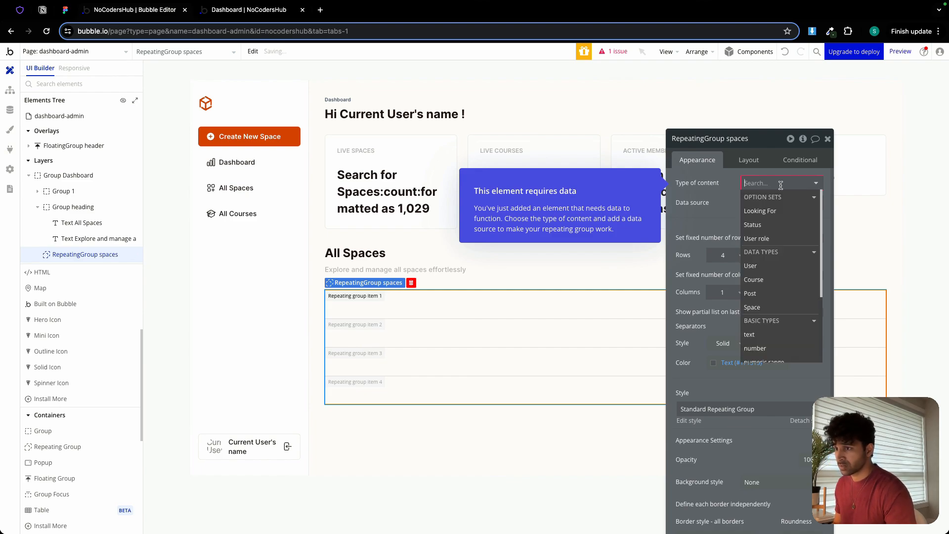
left_click(752, 307)
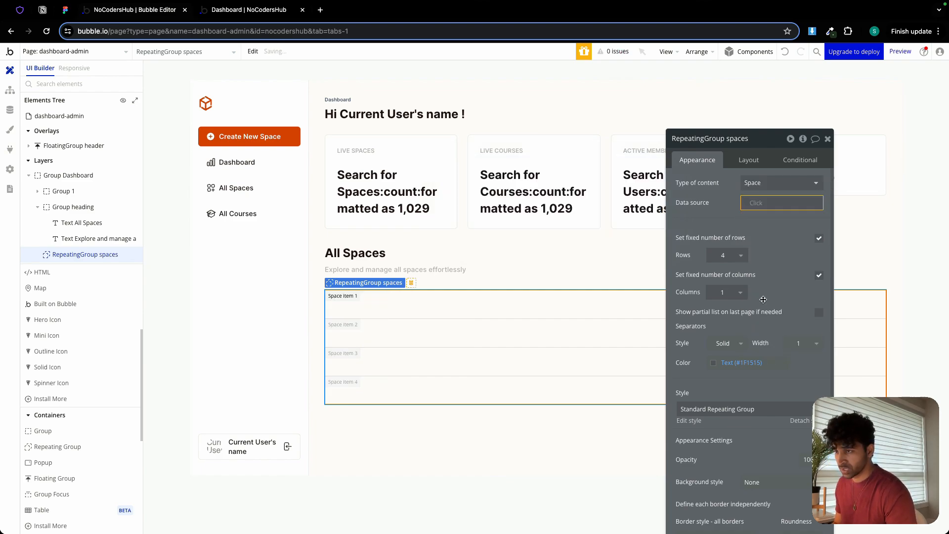
left_click(760, 203)
left_click(769, 284)
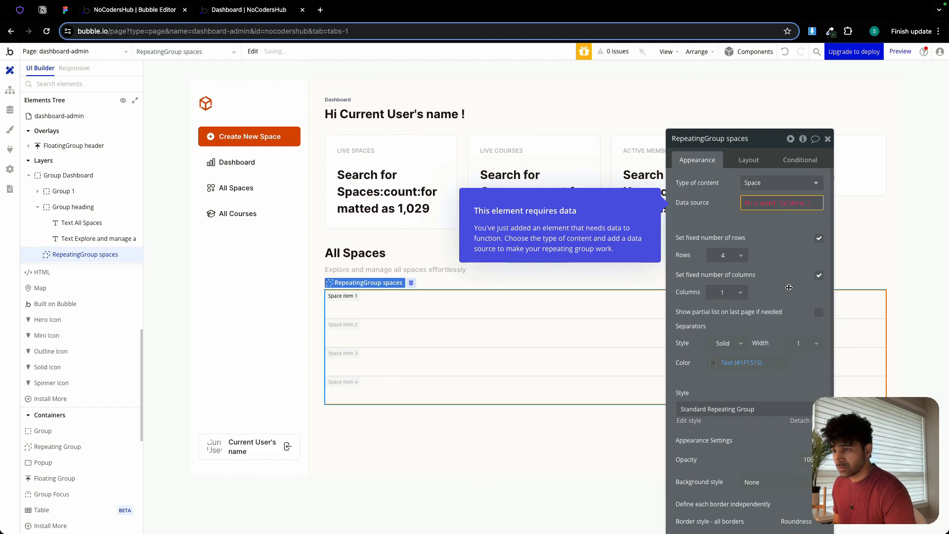
left_click(769, 203)
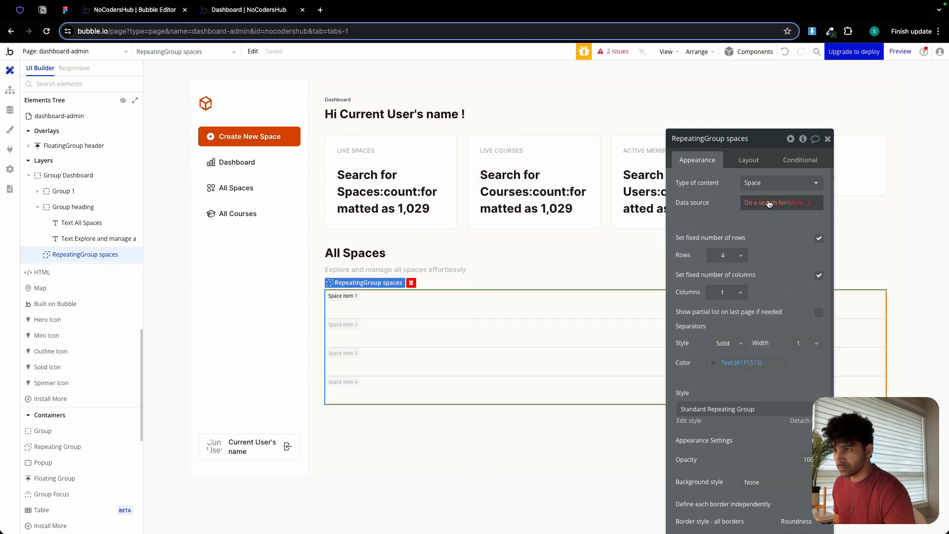
left_click(769, 203)
left_click(791, 203)
key("BackSpace")
key("BackSpace")
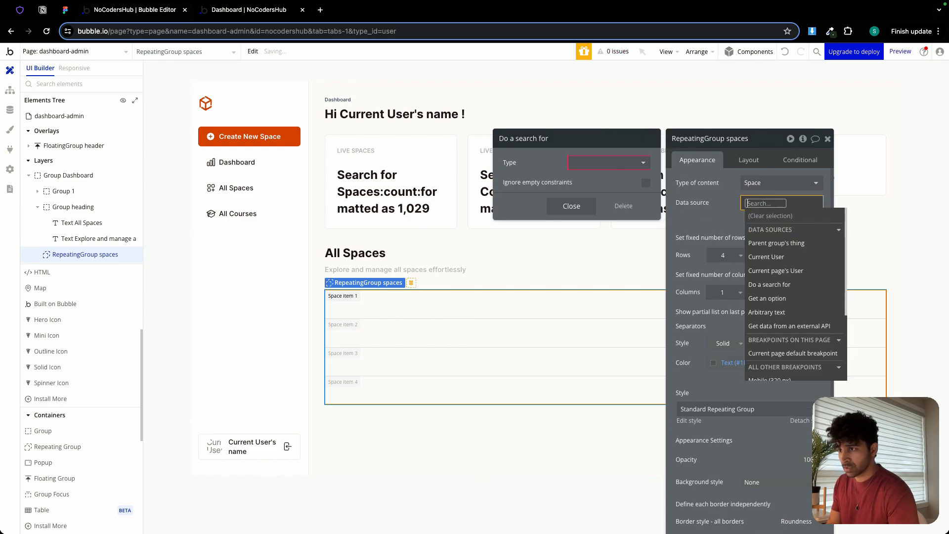
left_click(771, 284)
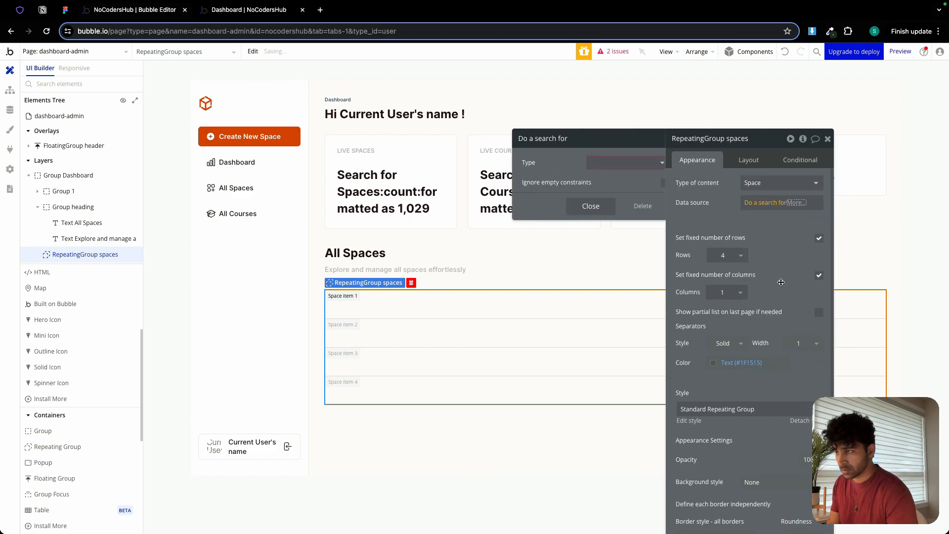
left_click(609, 163)
left_click(584, 234)
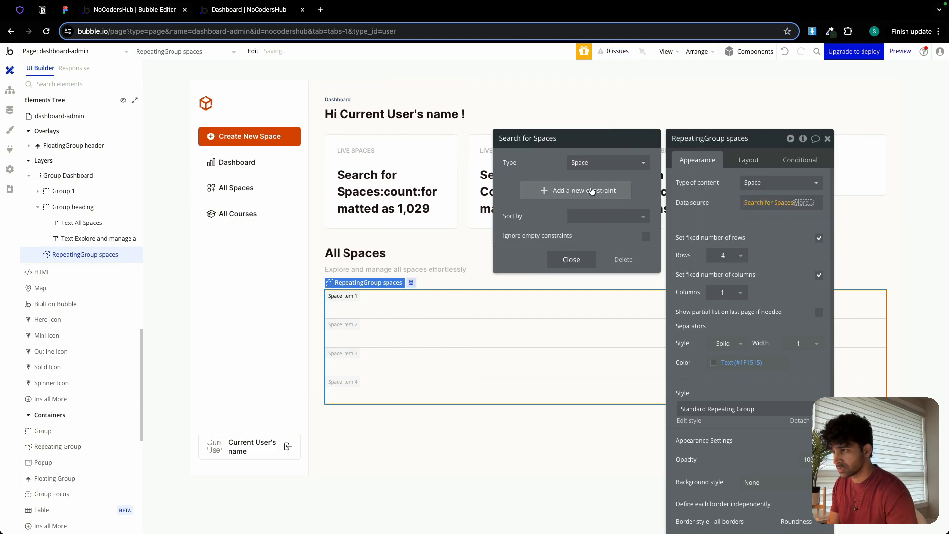
Constrain the Spaces search to entries whose status equals Published and close the search settings.
left_click(536, 187)
left_click(521, 188)
left_click(537, 287)
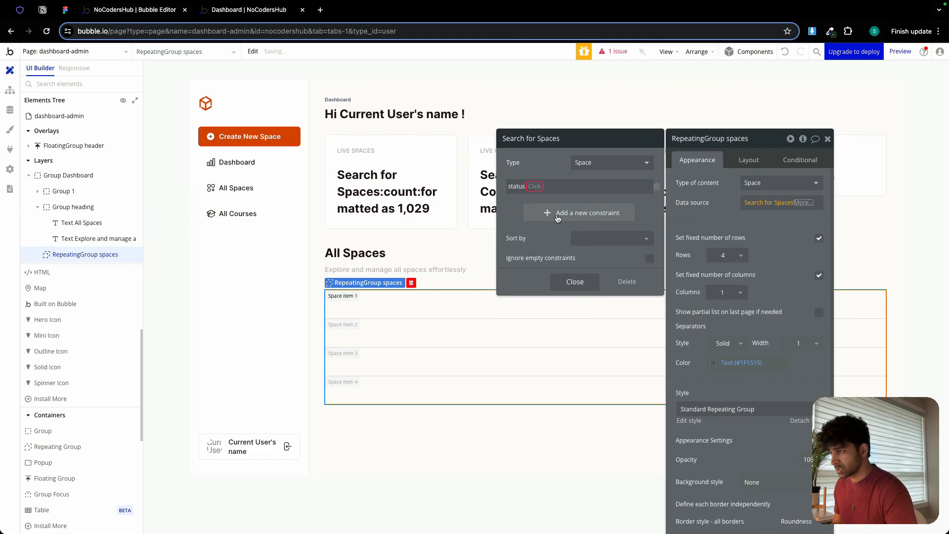
left_click(540, 187)
left_click(539, 202)
left_click(546, 187)
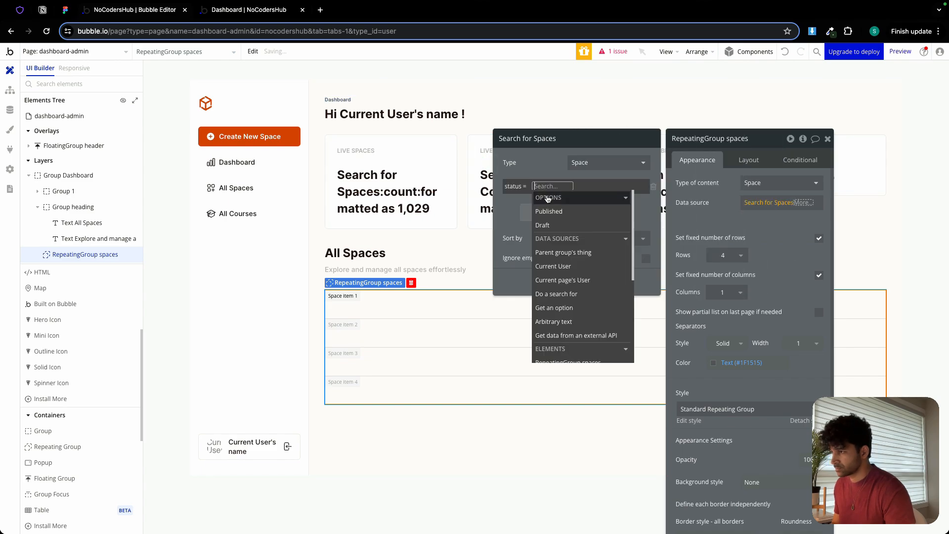
left_click(554, 212)
left_click(547, 163)
left_click(582, 287)
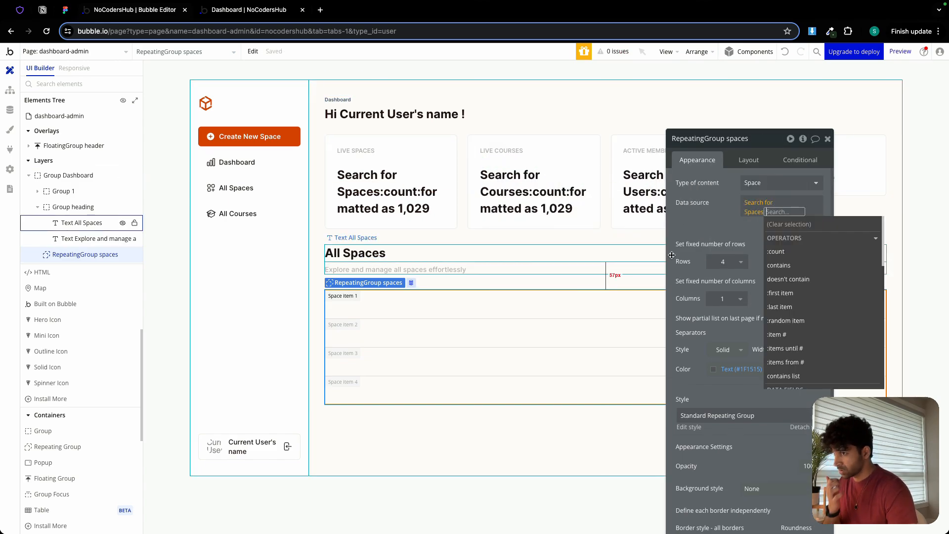
left_click(711, 224)
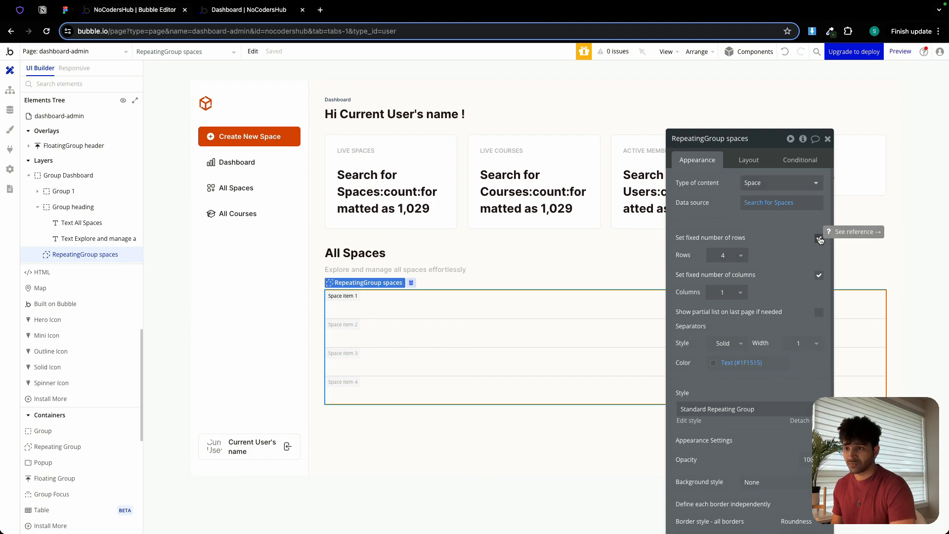
Turn off the fixed number of rows for the repeating group and set its minimum row height to 100%.
left_click(819, 238)
type("100")
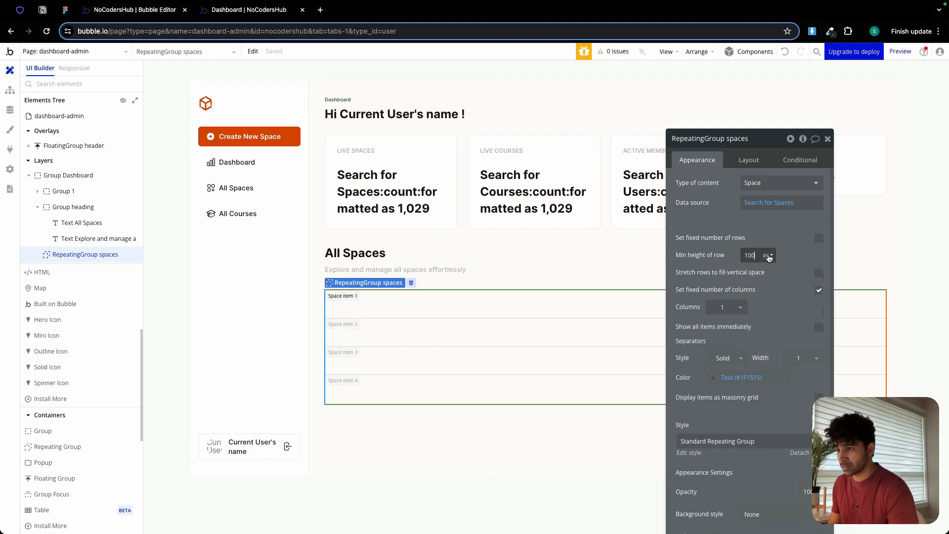
left_click(769, 258)
left_click(771, 276)
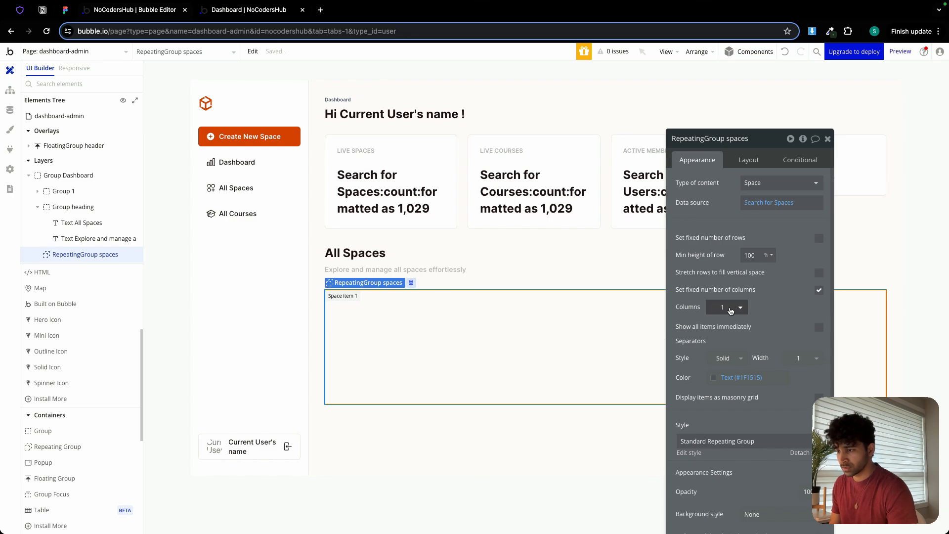
Set the repeating group to 3 columns, comparing the layout with the Figma design.
left_click(731, 310)
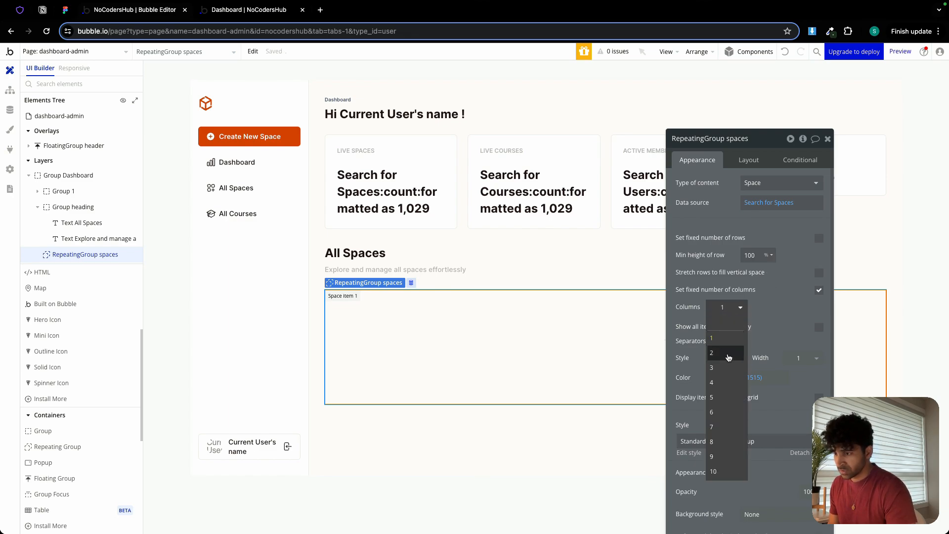
left_click(724, 369)
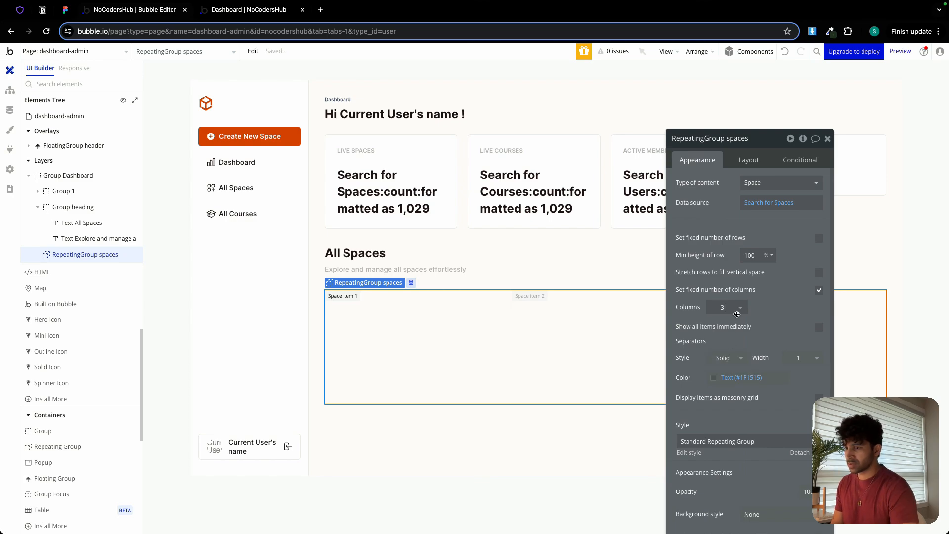
left_click(740, 309)
left_click(714, 382)
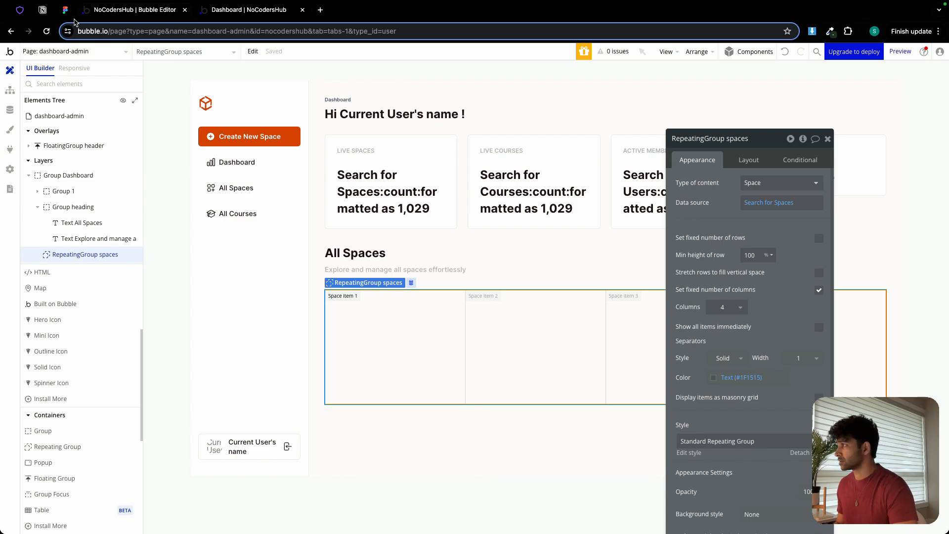
left_click(65, 10)
left_click(133, 10)
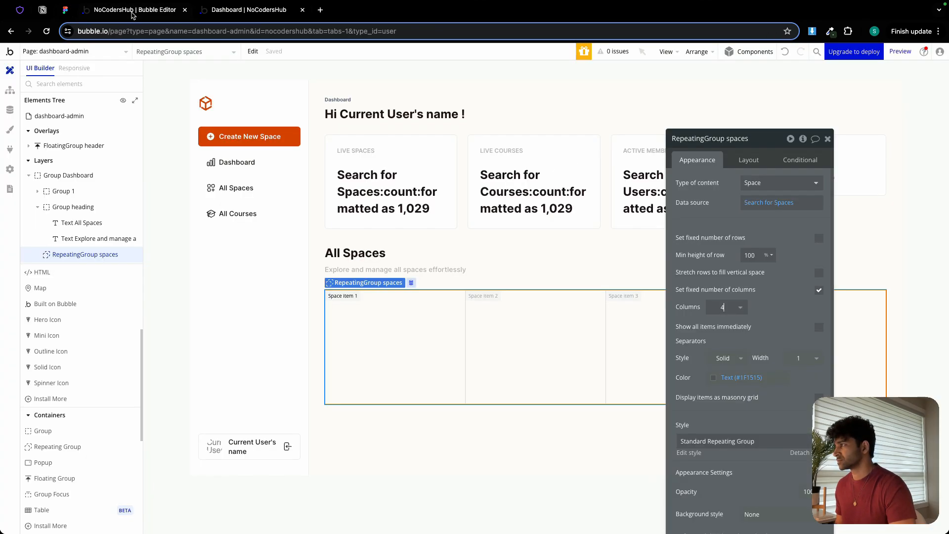
type("3")
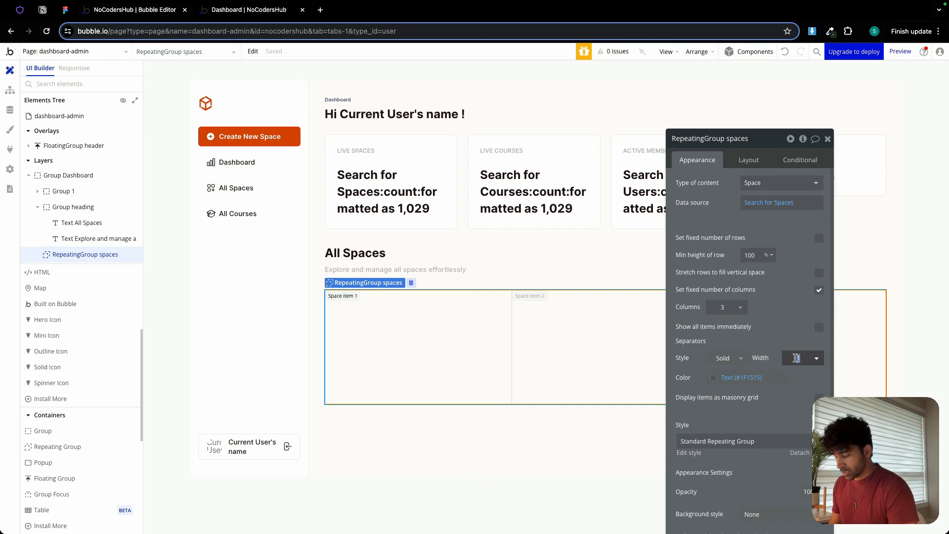
type("21")
Set the repeating group's separator width to 21 and its color to the Background variable.
left_click(742, 377)
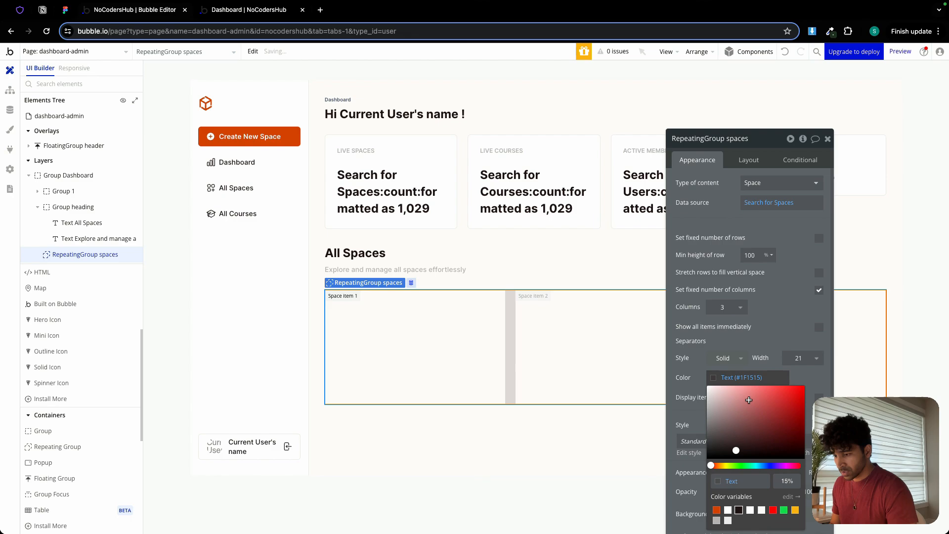
left_click(761, 509)
left_click(741, 340)
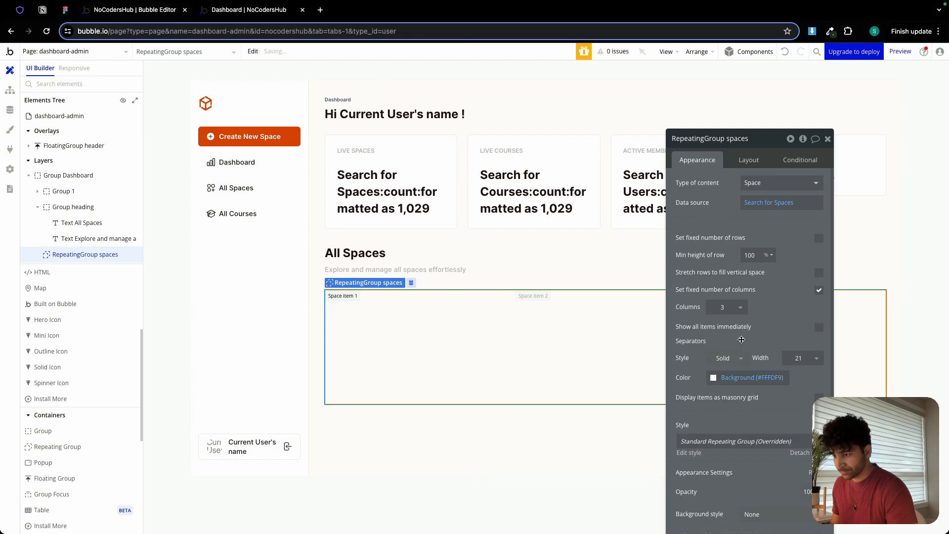
Remove the repeating group's border by setting the border style for all borders to None.
scroll(742, 339, "down", 4)
scroll(741, 340, "down", 1)
left_click_drag(770, 142, 752, 94)
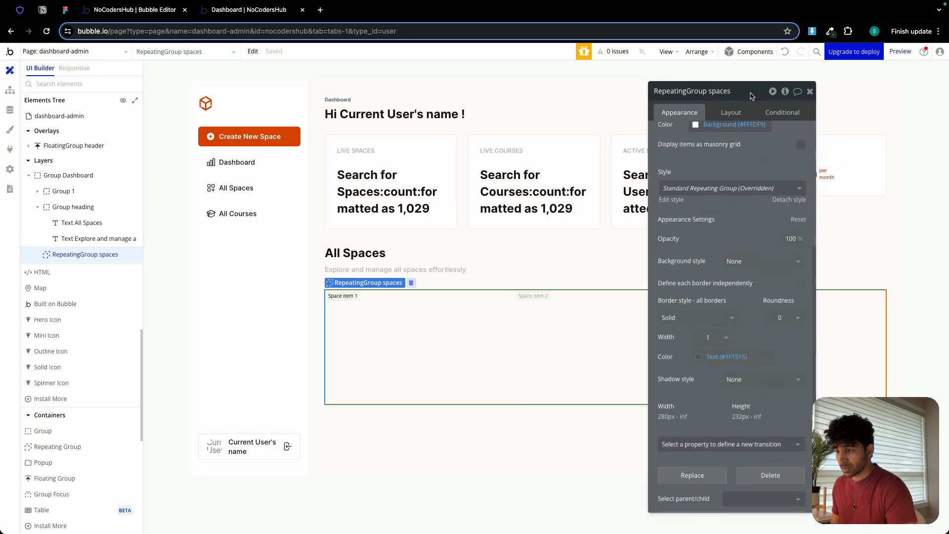
left_click(712, 324)
left_click(687, 346)
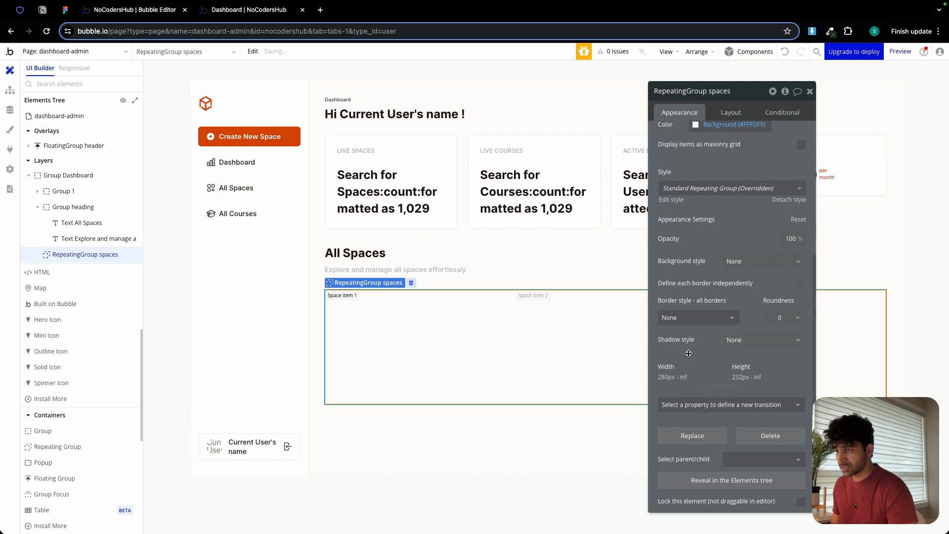
Set the repeating group's minimum height to 0 px, turn off fitting its height to content and close its properties.
left_click(733, 113)
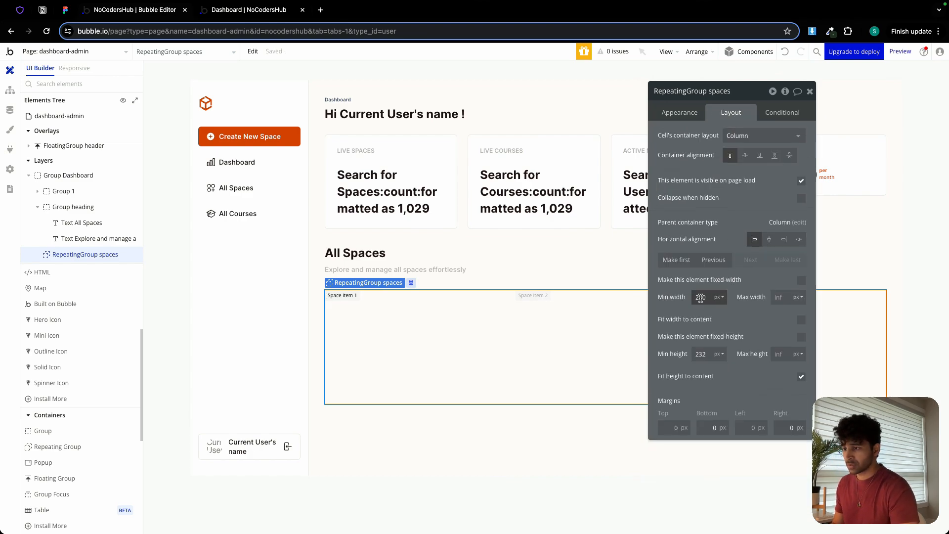
double_click(701, 355)
type("0")
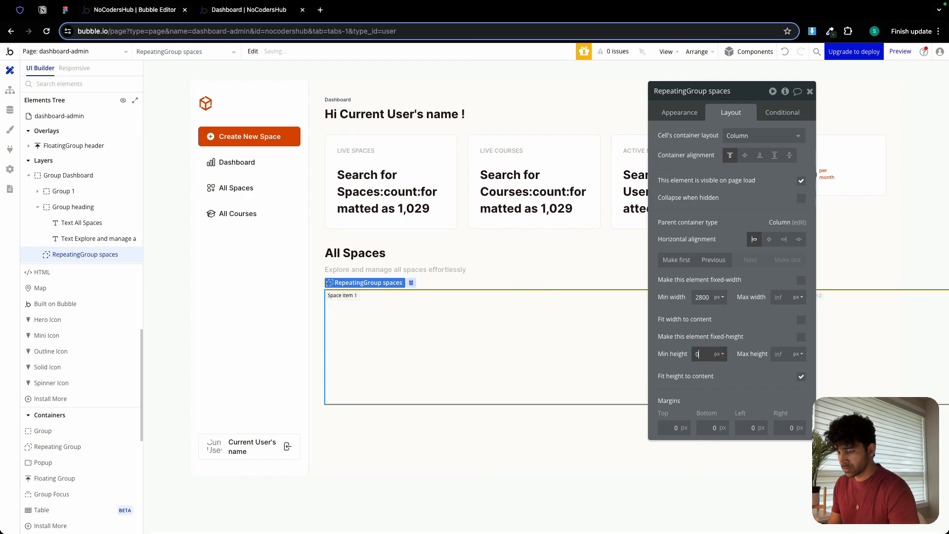
left_click(801, 379)
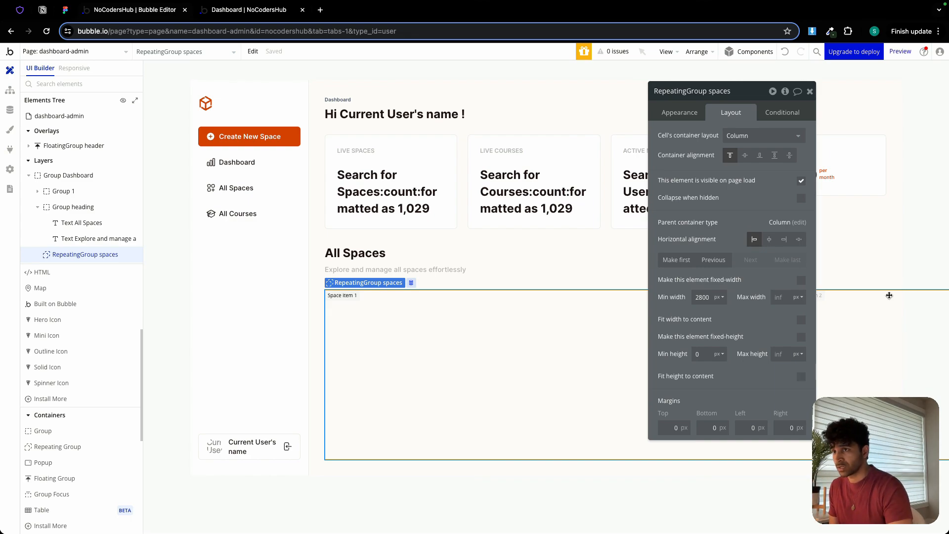
left_click(809, 92)
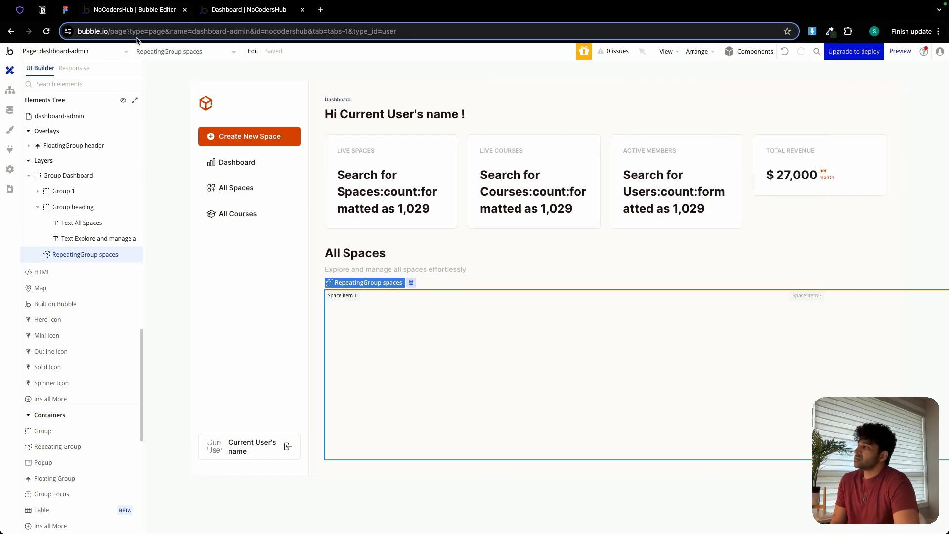
Switch to the Figma design and examine the General Discussion card's frame, inner text frames, spacing and corner radius.
left_click(65, 9)
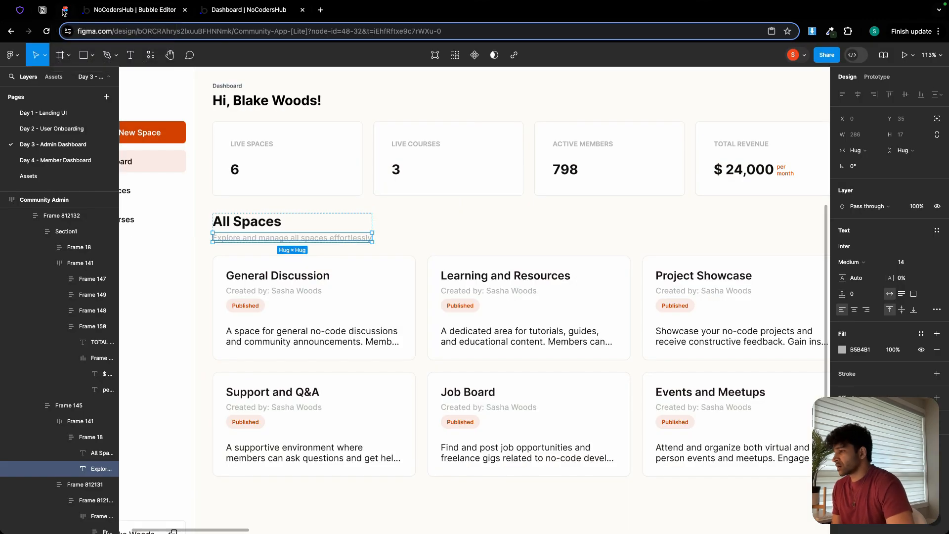
left_click(368, 267)
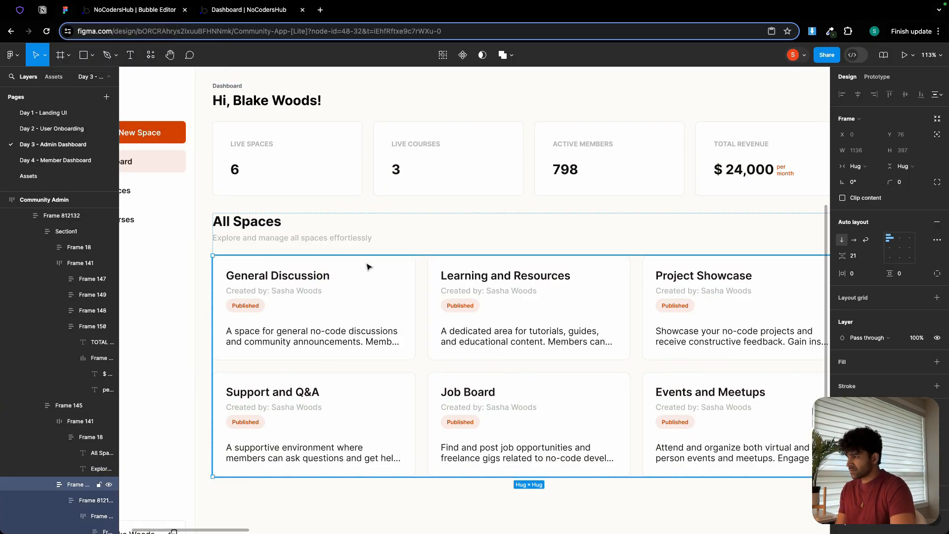
double_click(304, 282)
double_click(303, 281)
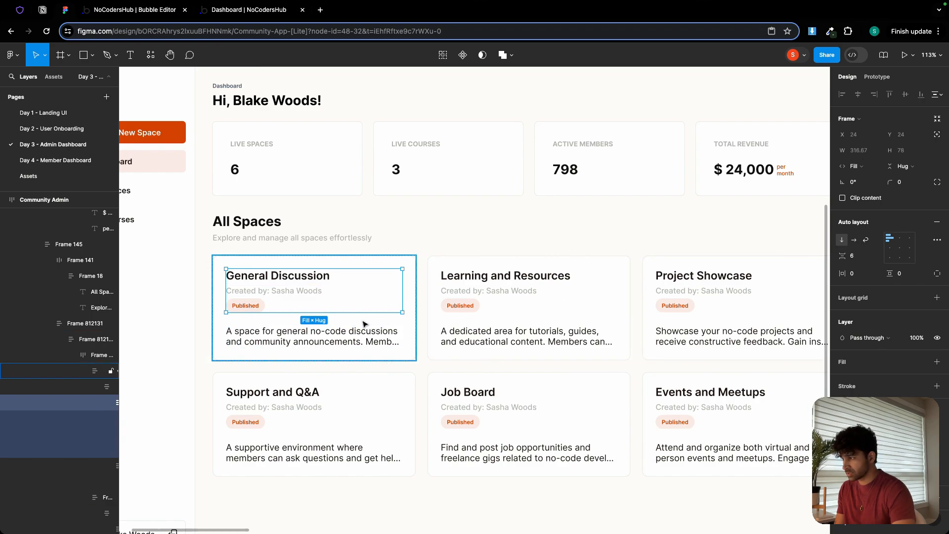
left_click(328, 332)
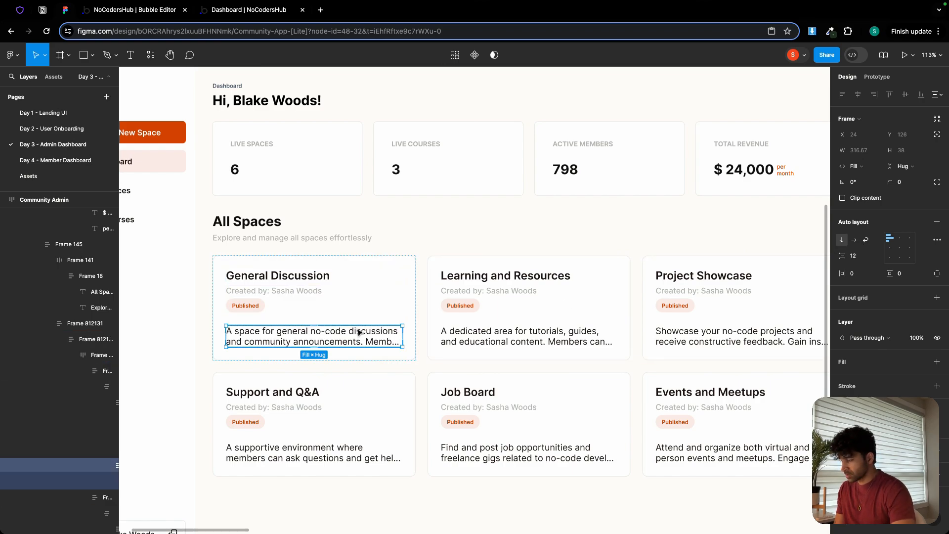
left_click(330, 321)
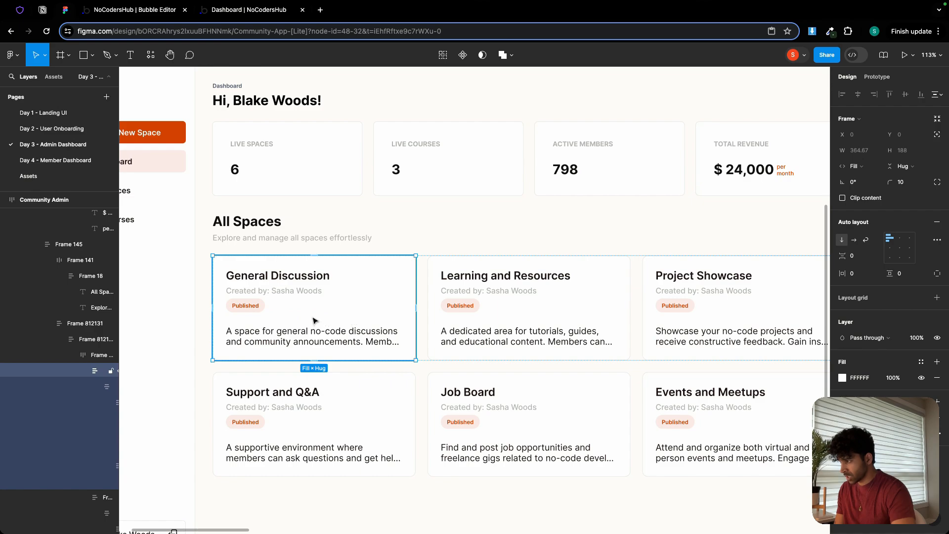
Inspect the General Discussion title's text properties in the Figma card and return to the Bubble editor.
double_click(315, 322)
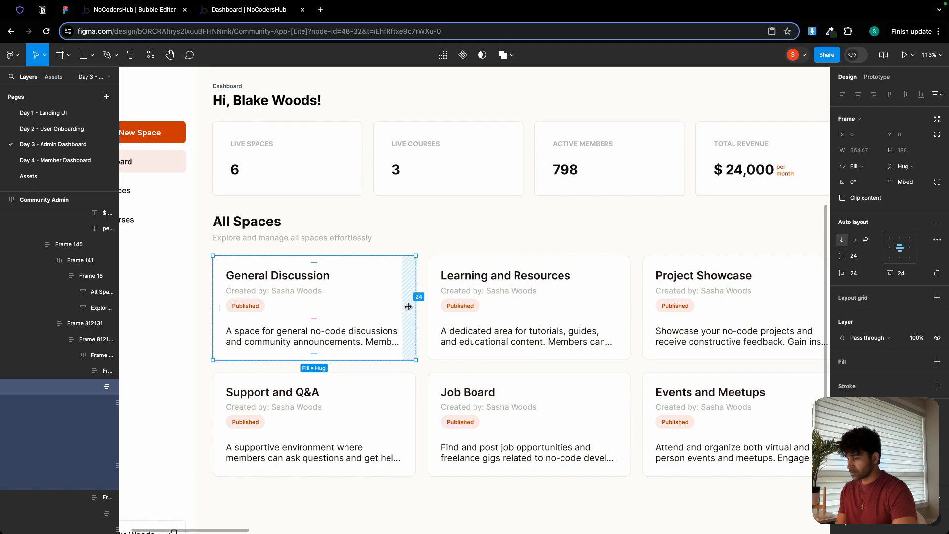
left_click(310, 278)
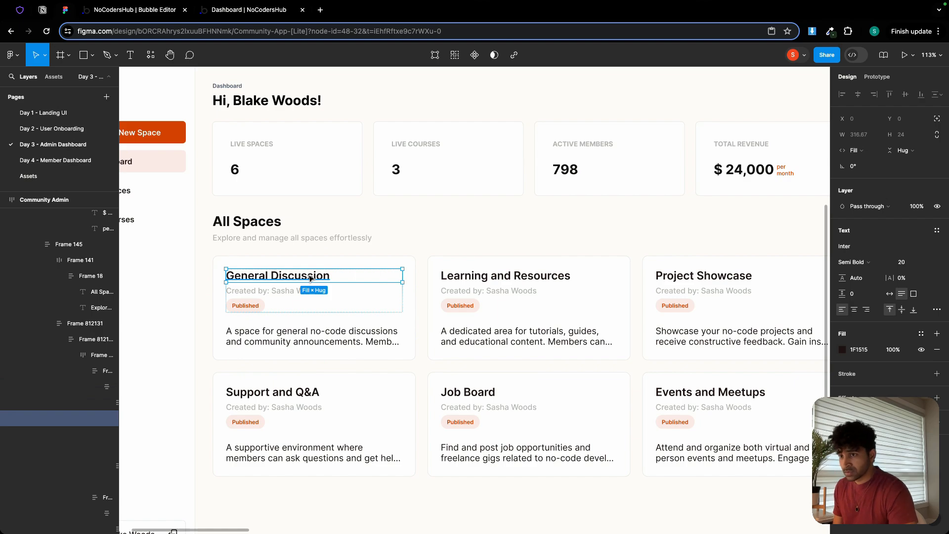
key("ctrl+Tab")
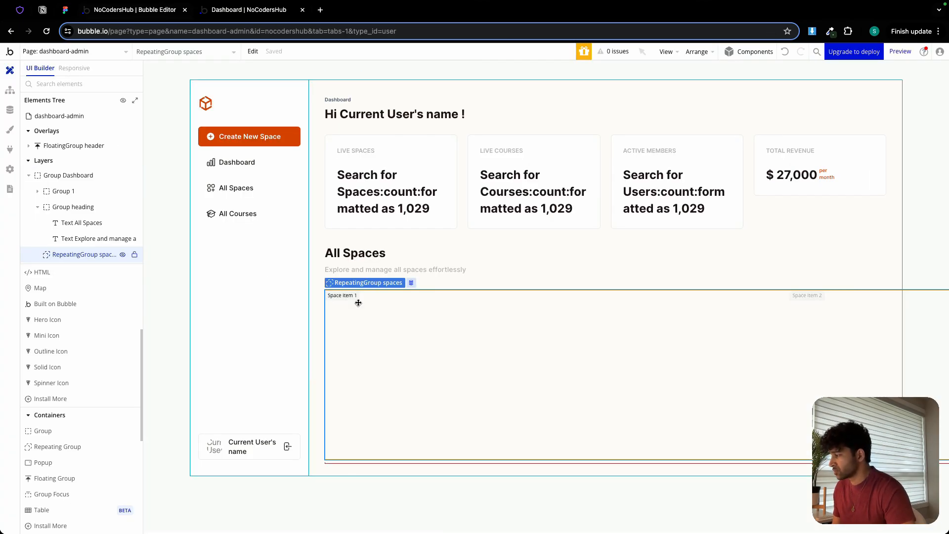
Add a text element to the spaces repeating group showing Current cell's Space's space_name.
scroll(52, 356, "up", 5)
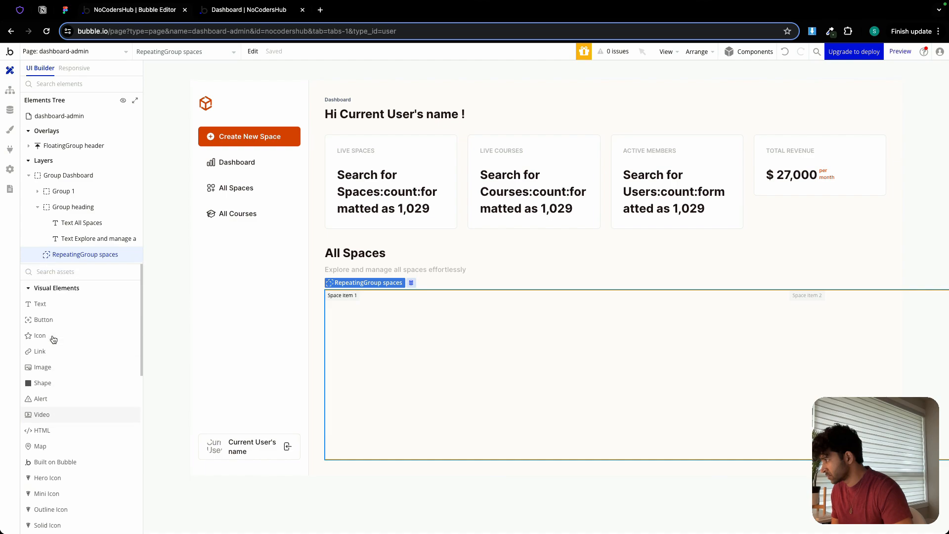
left_click(53, 306)
left_click(360, 335)
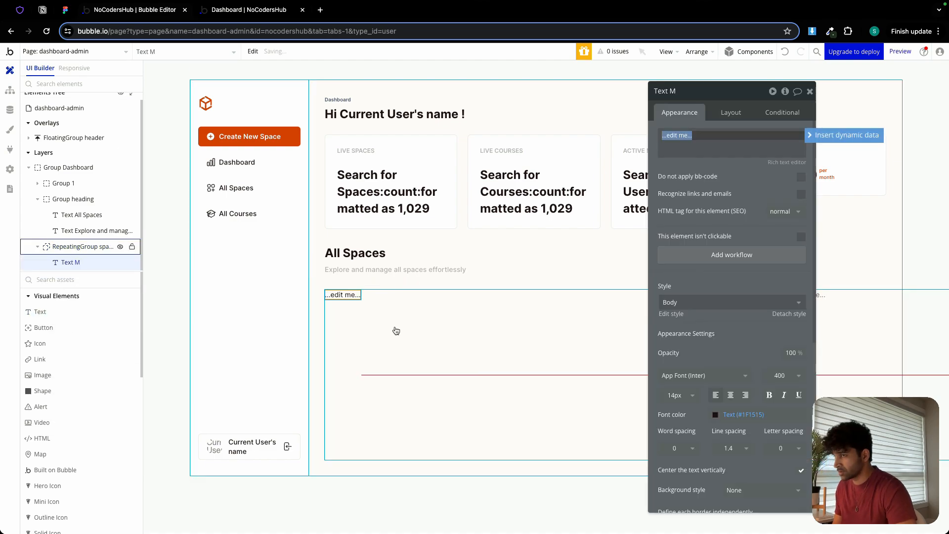
key("BackSpace")
left_click(846, 135)
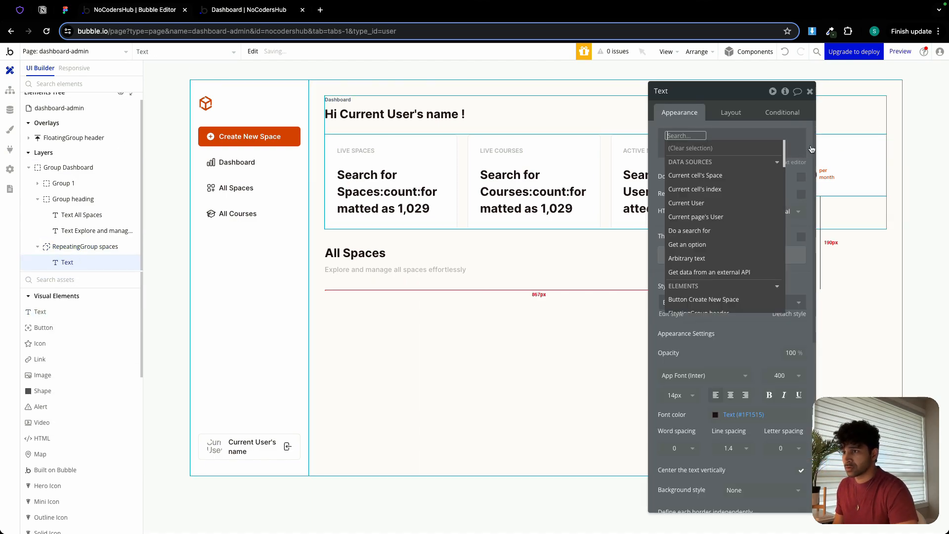
left_click(723, 175)
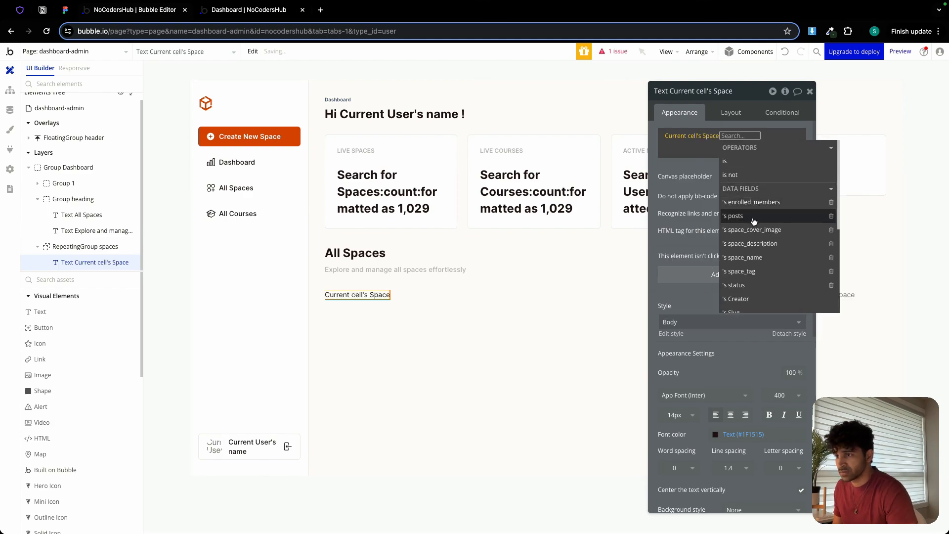
left_click(758, 258)
left_click(735, 220)
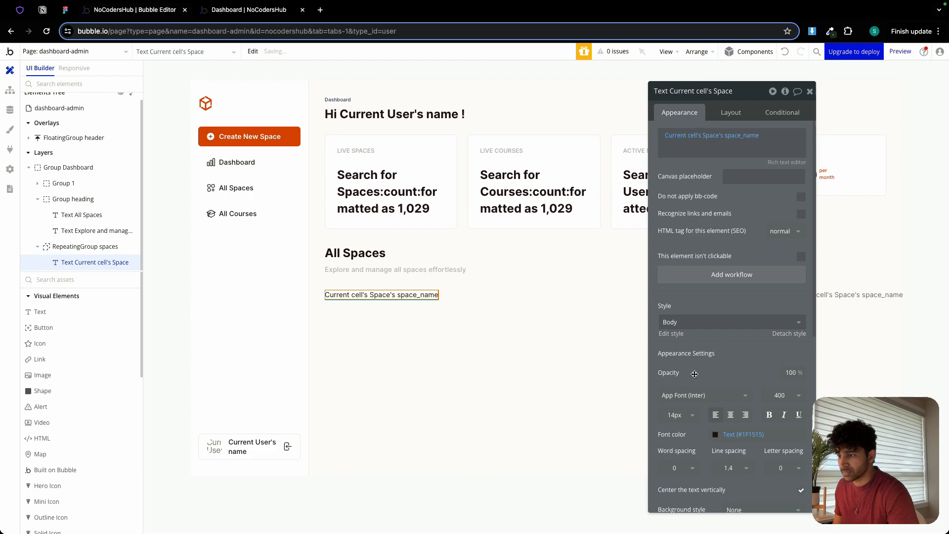
Set the space name text's font size to 20 px and its weight to 700 (Bold).
scroll(712, 373, "down", 2)
left_click(672, 329)
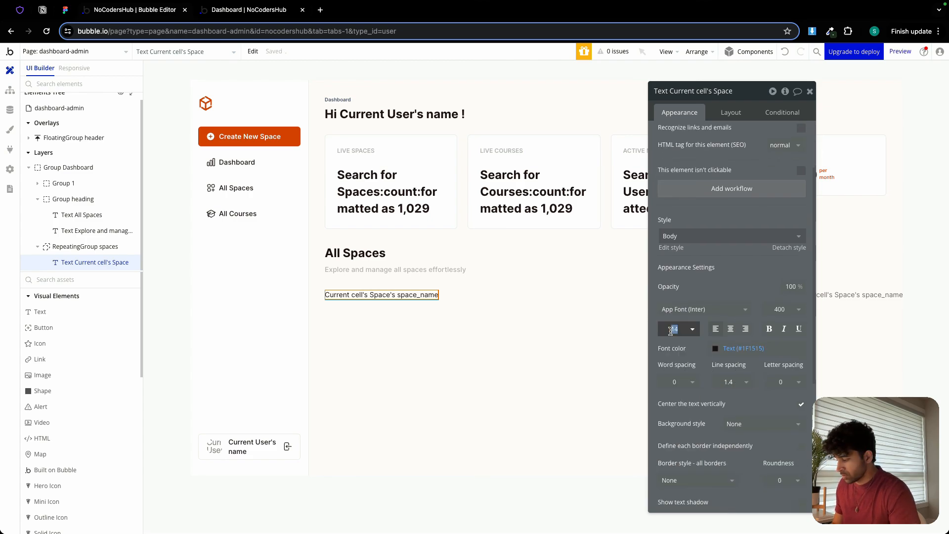
type("20")
left_click(786, 309)
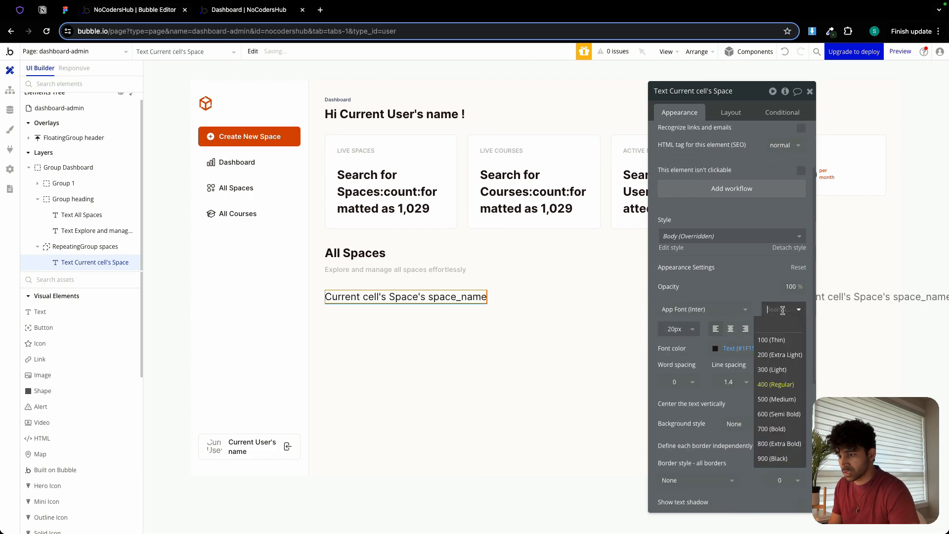
left_click(786, 415)
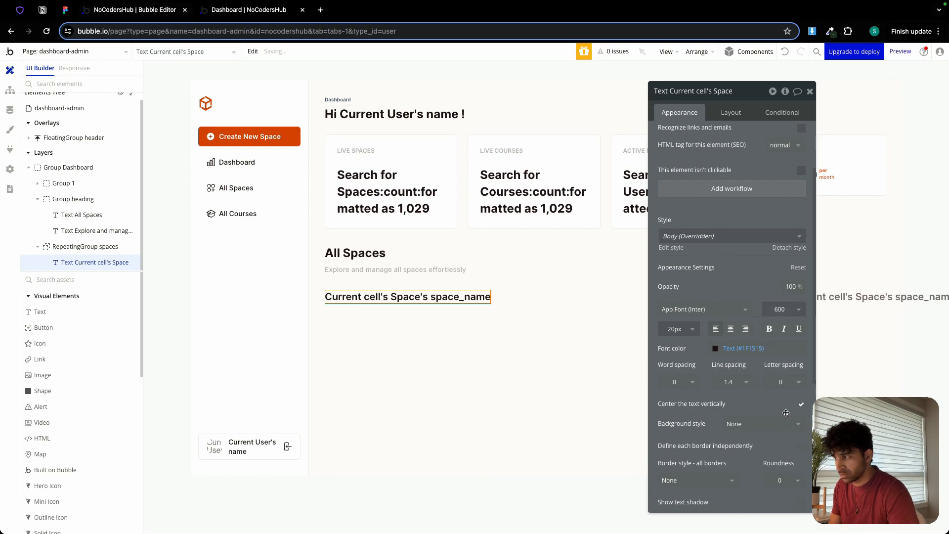
left_click(783, 311)
left_click(782, 429)
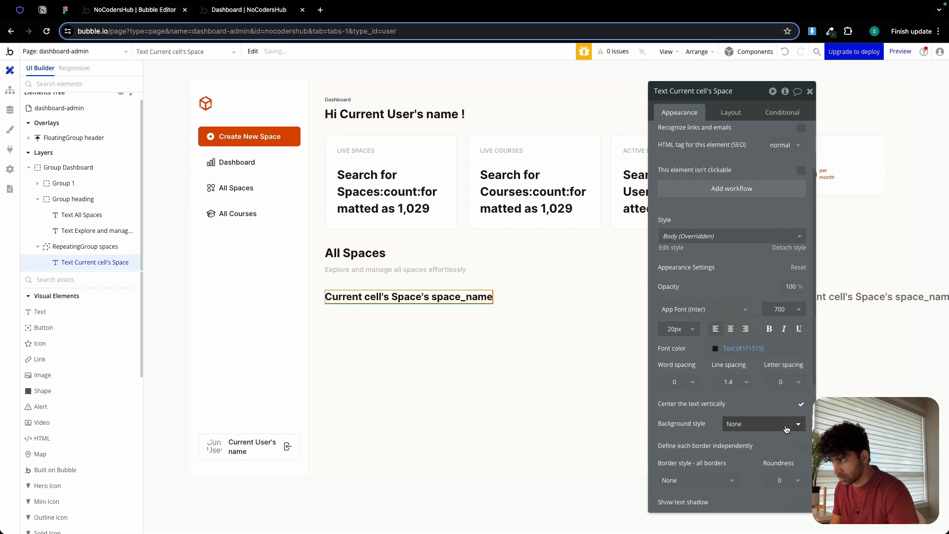
Turn off fitting the space name text's width to its content.
left_click(731, 113)
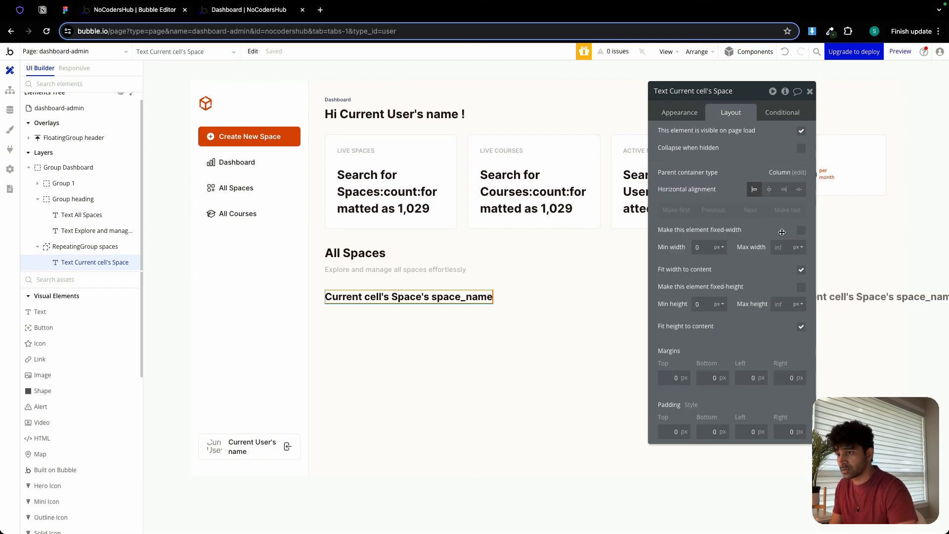
left_click(801, 270)
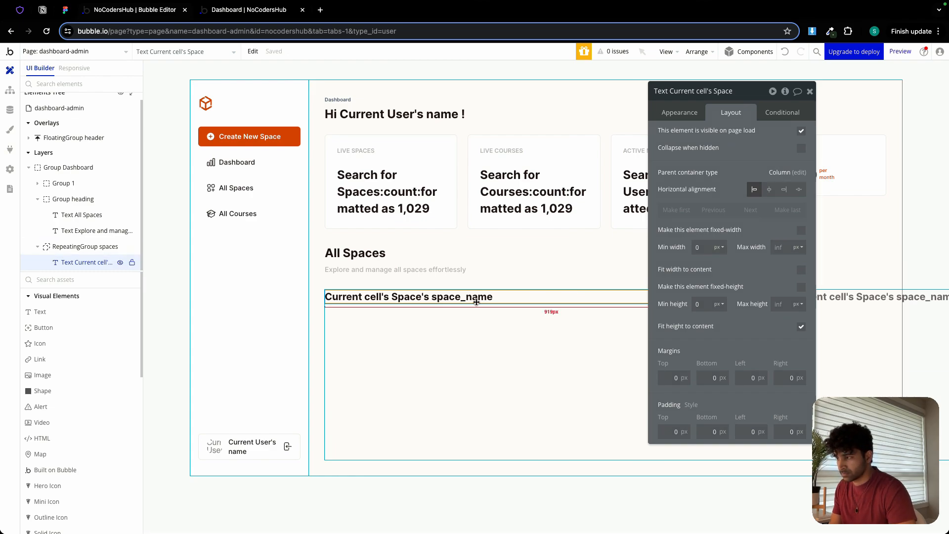
left_click(468, 322)
Duplicate the space name text inside the repeating group, check the Figma card's second line and clear the copy's content.
left_click(460, 300)
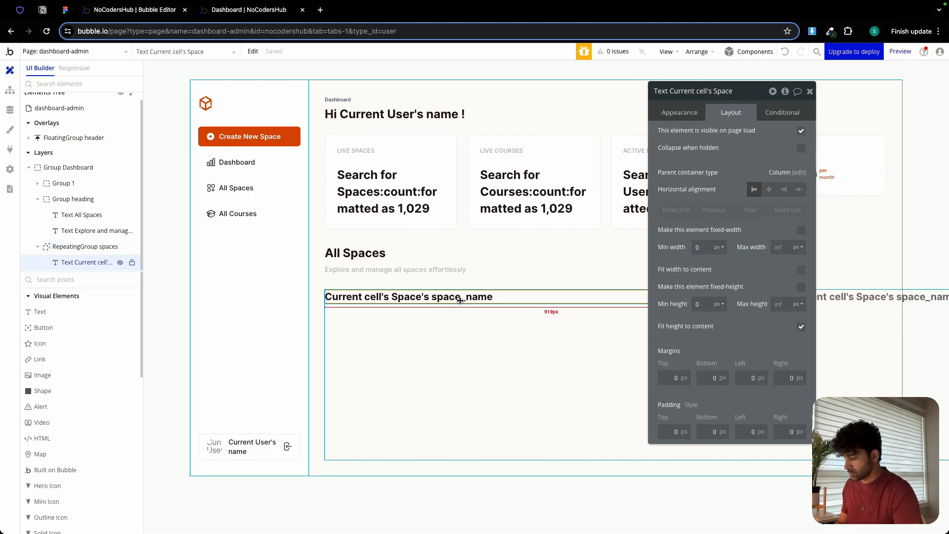
key("super+d")
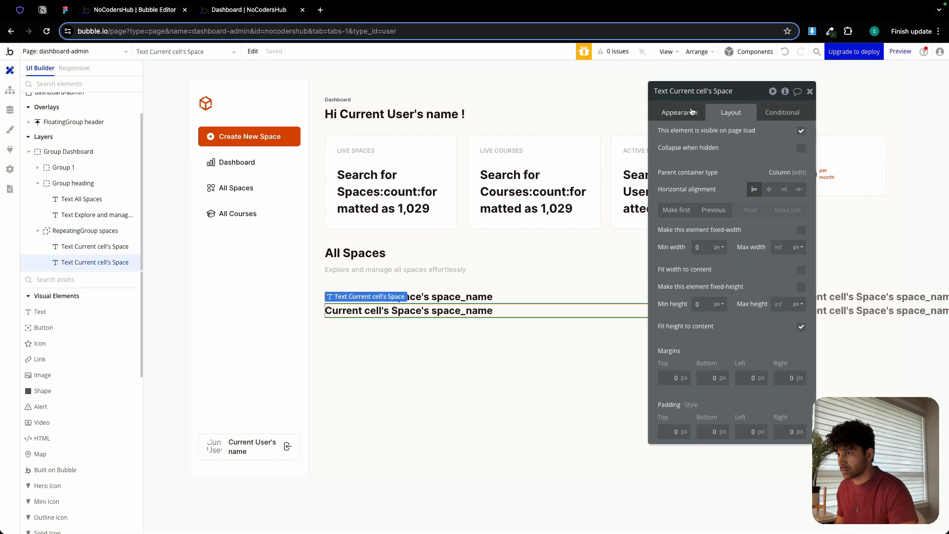
left_click(688, 112)
left_click(739, 135)
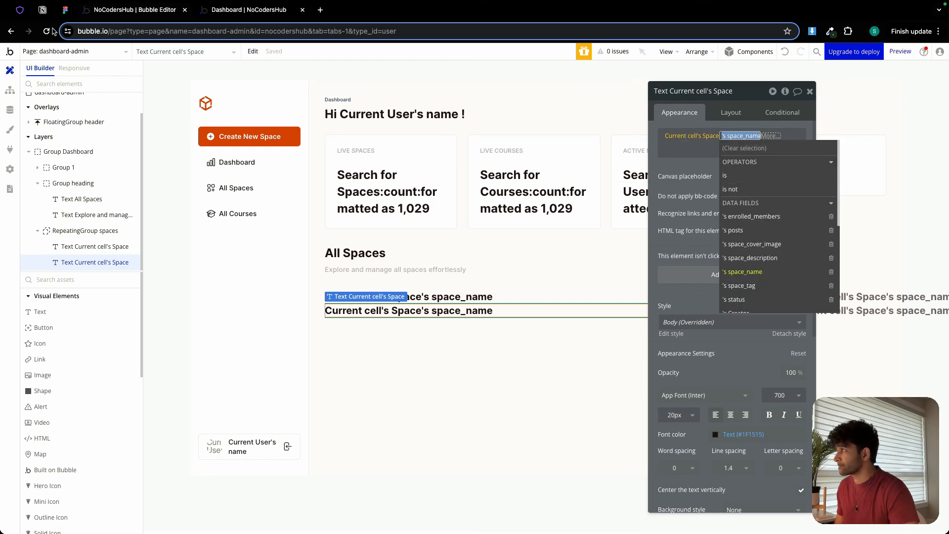
left_click(66, 12)
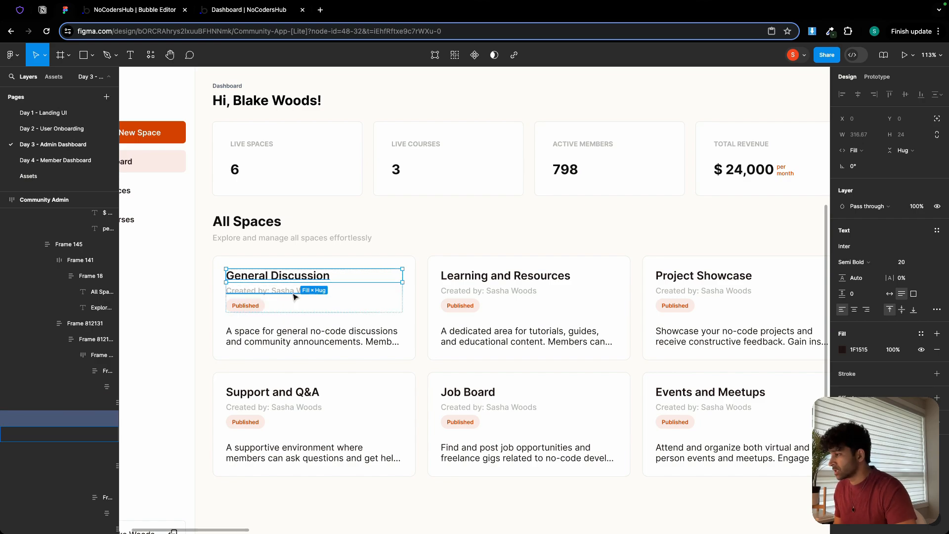
left_click(135, 11)
left_click(662, 147)
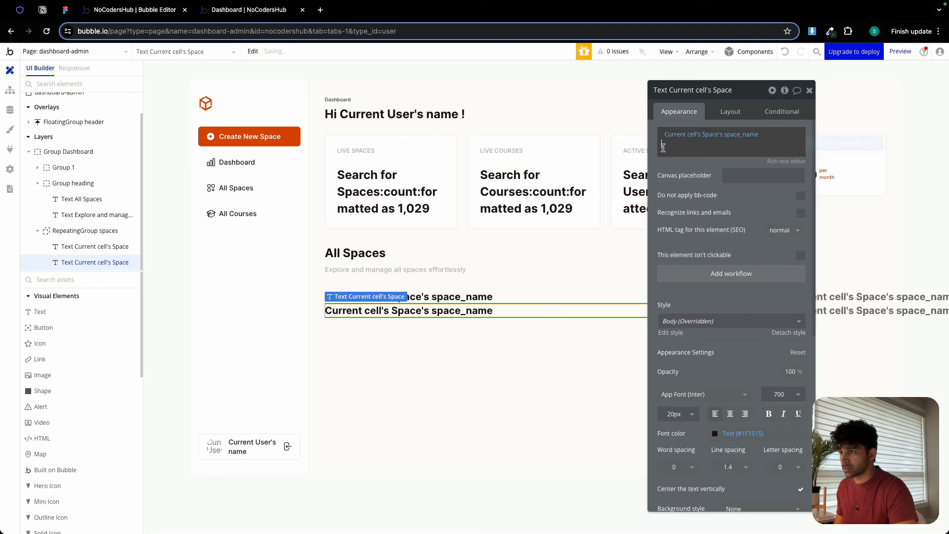
key("BackSpace")
key("BackSpace")
key("BackSpace")
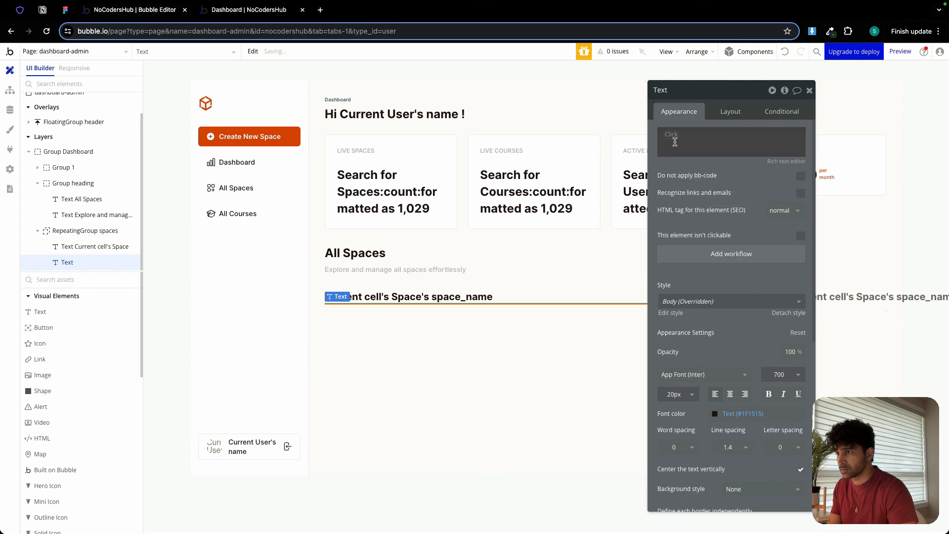
left_click(673, 137)
left_click(667, 136)
left_click(670, 136)
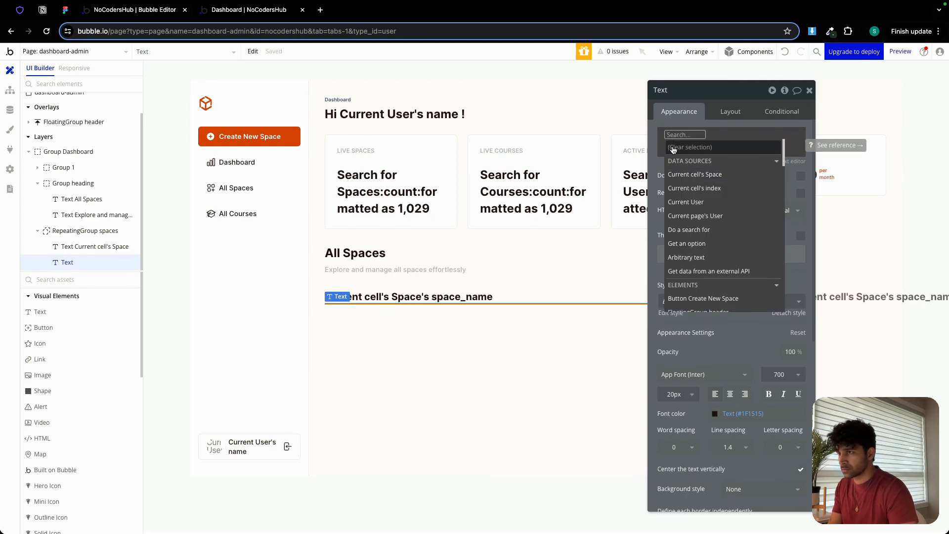
left_click(670, 144)
key("BackSpace")
Set the duplicated text to "Created by:" followed by Current cell's Space's Creator's name.
left_click(670, 144)
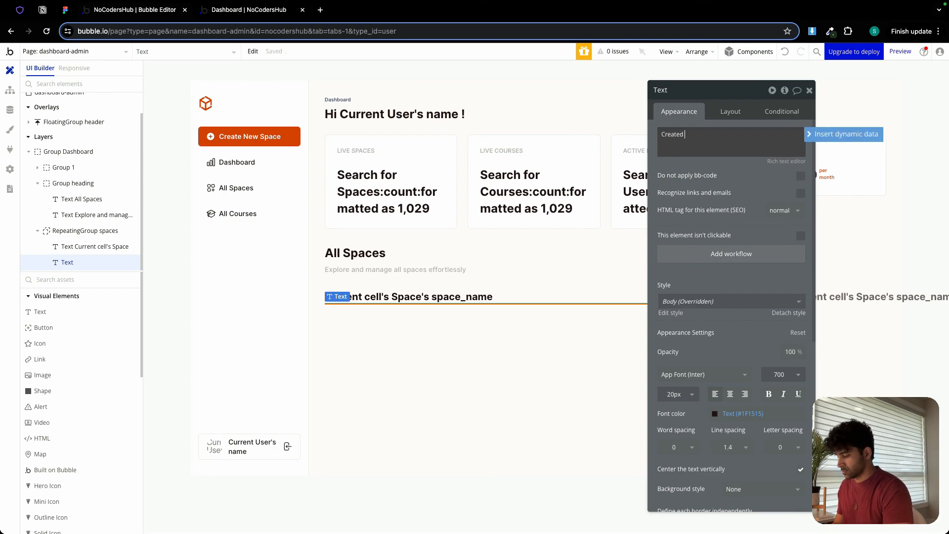
type("Created by:")
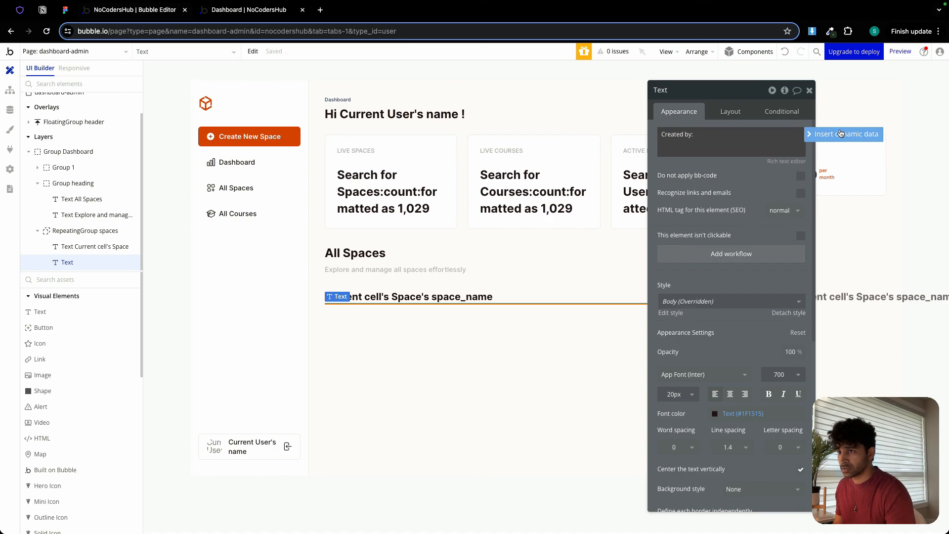
left_click(846, 134)
left_click(734, 174)
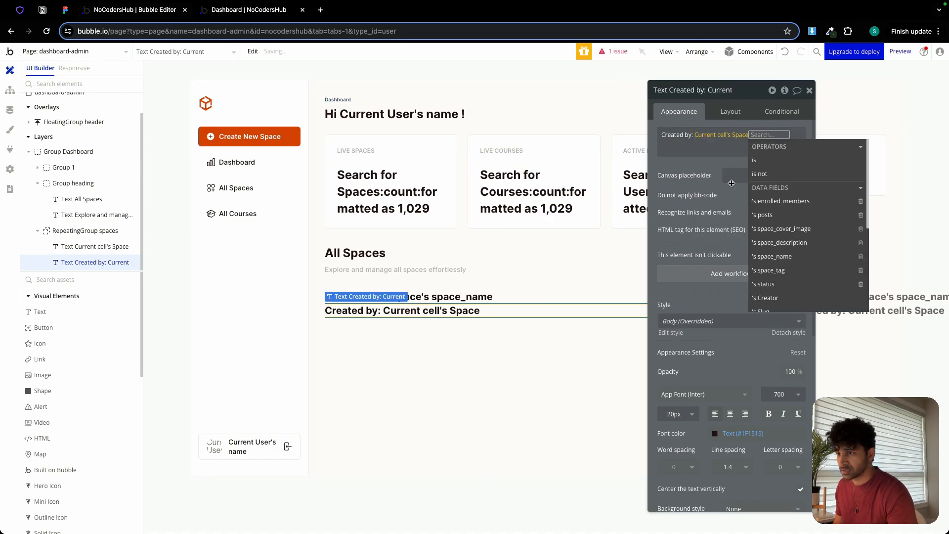
scroll(777, 269, "down", 1)
left_click(769, 280)
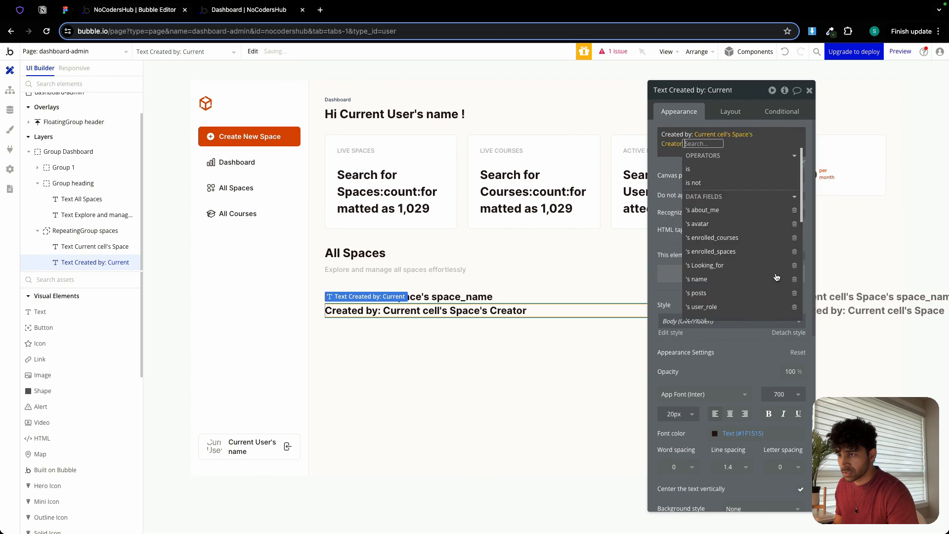
left_click(718, 287)
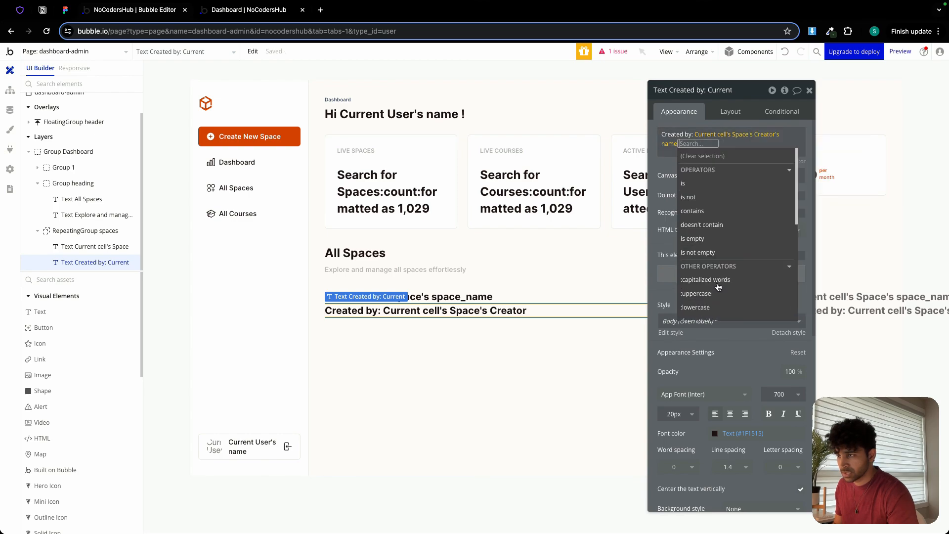
left_click(661, 165)
Format the "Created by:" text with font size 14 px, weight 500 and the Secondary Text color.
left_click(668, 413)
double_click(669, 413)
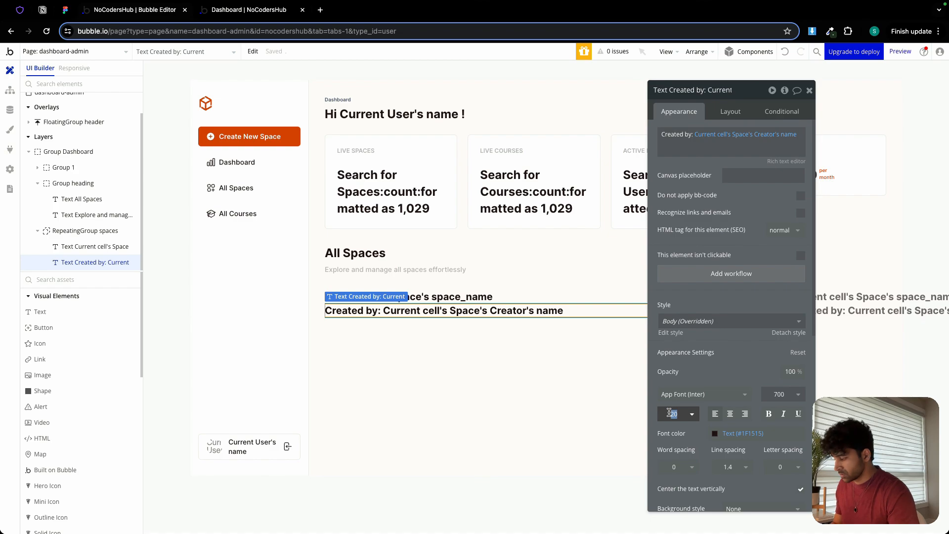
type("14")
key("Return")
left_click(779, 394)
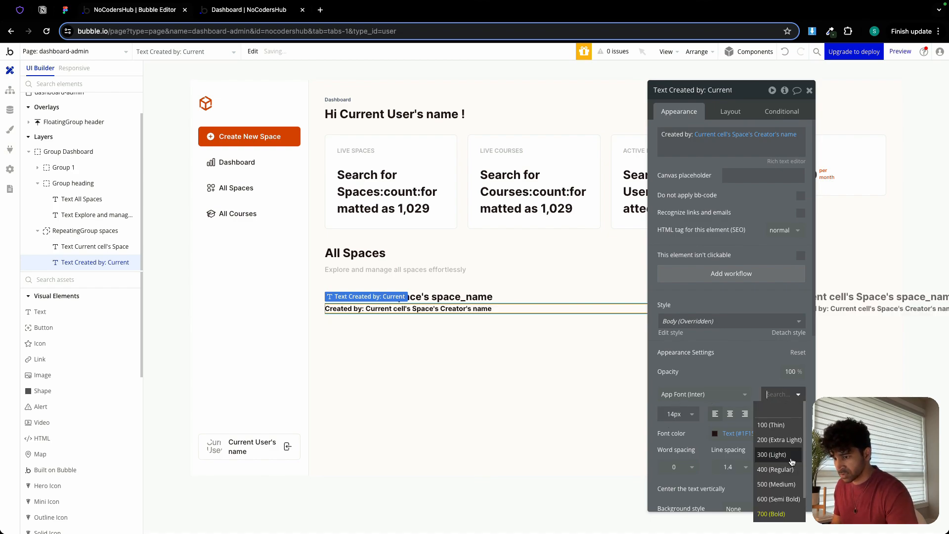
left_click(799, 490)
left_click(743, 433)
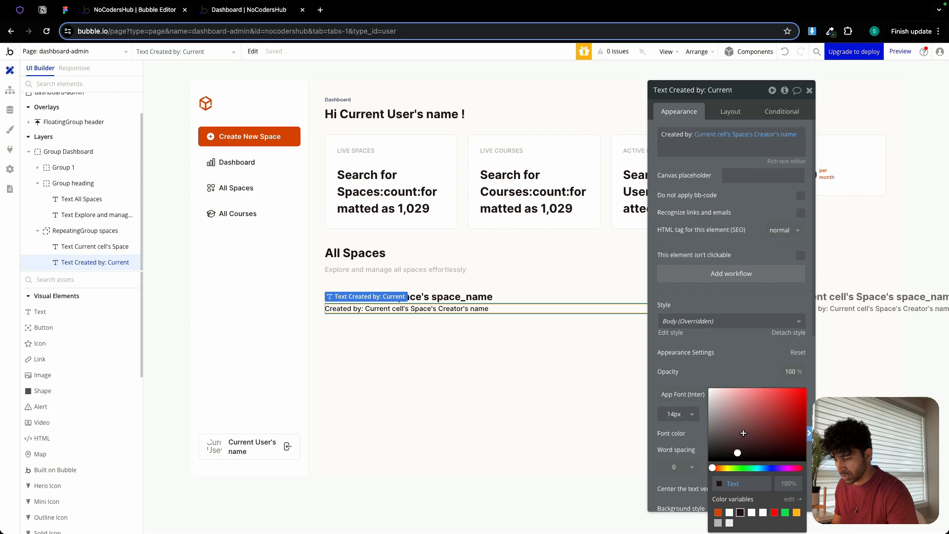
left_click(718, 523)
left_click(697, 373)
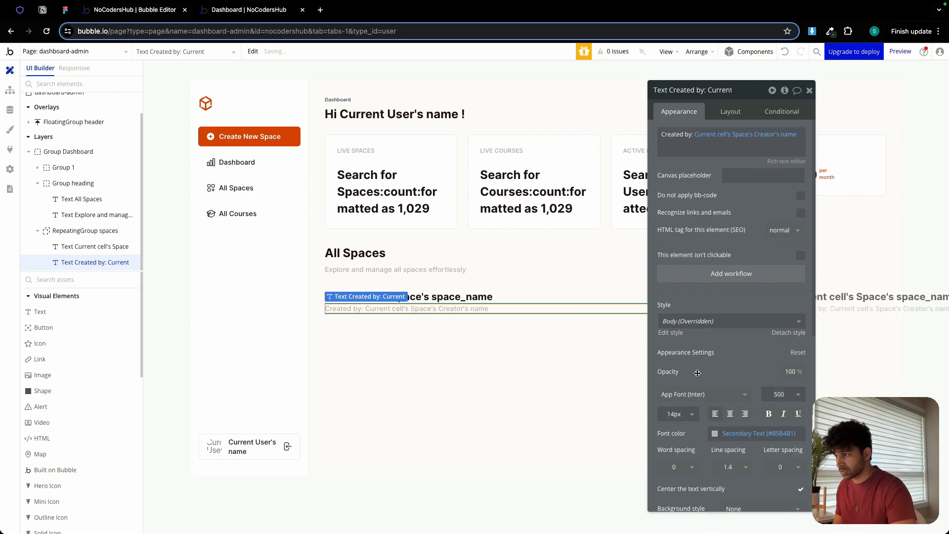
Duplicate the "Created by:" text directly below the original in the repeating group.
left_click(395, 323)
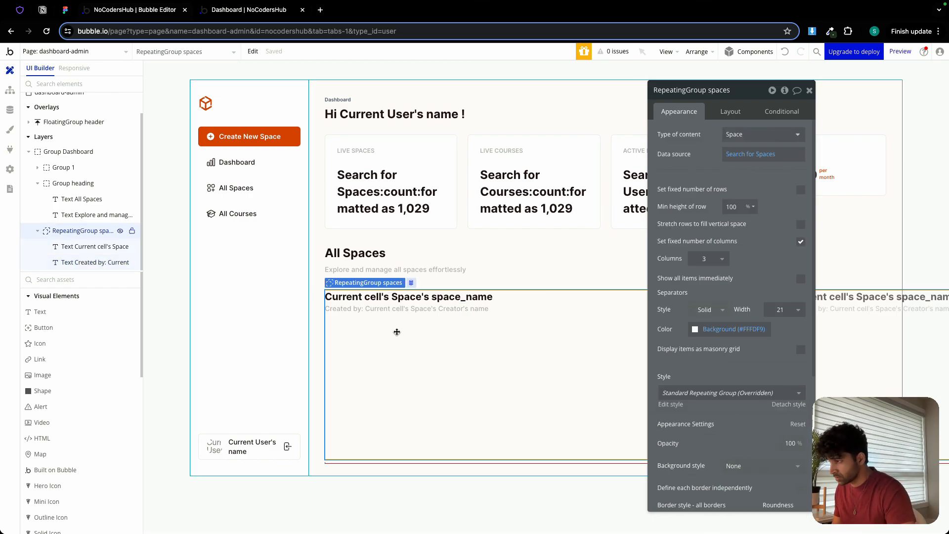
left_click(383, 310)
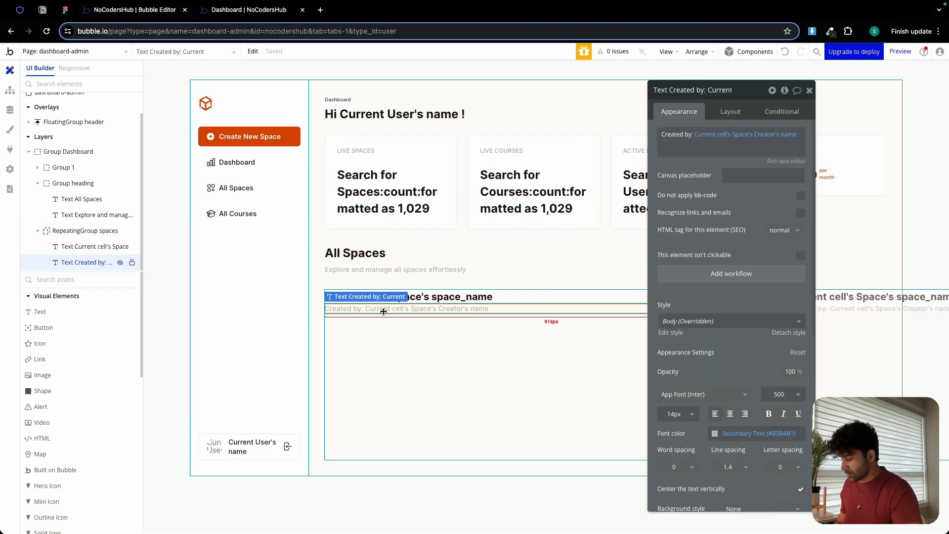
left_click_drag(384, 312, 384, 321)
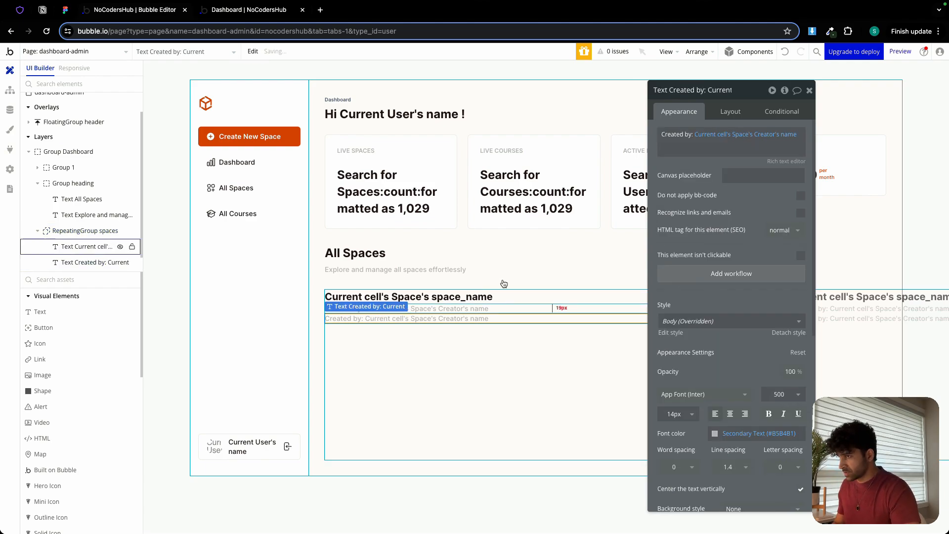
Set the lower "Created by:" copy's font weight to 400 and its font size to 10 px.
left_click(775, 401)
left_click(780, 469)
left_click(674, 411)
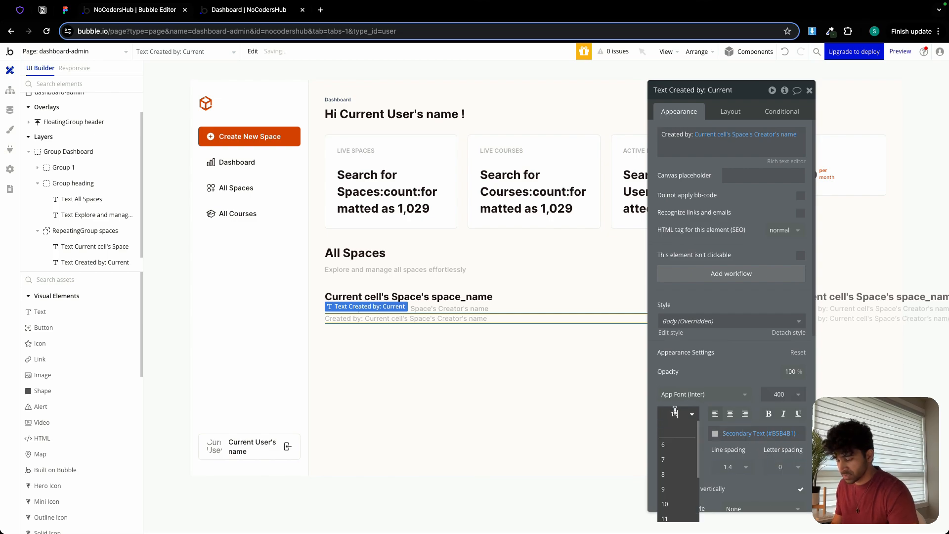
key("Down")
key("Down")
key("Down")
key("Down")
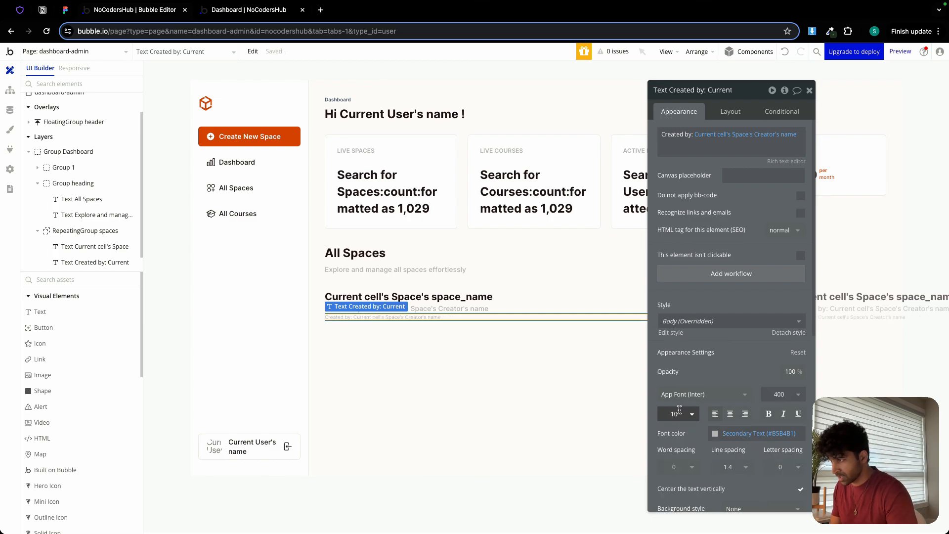
Replace the lower "Created by:" copy's content with Current cell's Space's status's Display.
left_click(682, 142)
key("BackSpace")
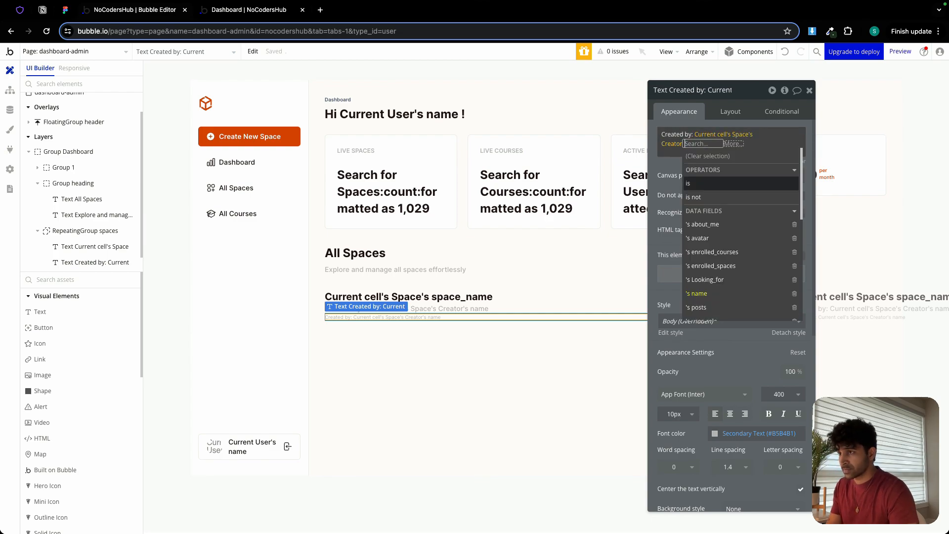
key("BackSpace")
key("BackSpace")
key("BackSpace")
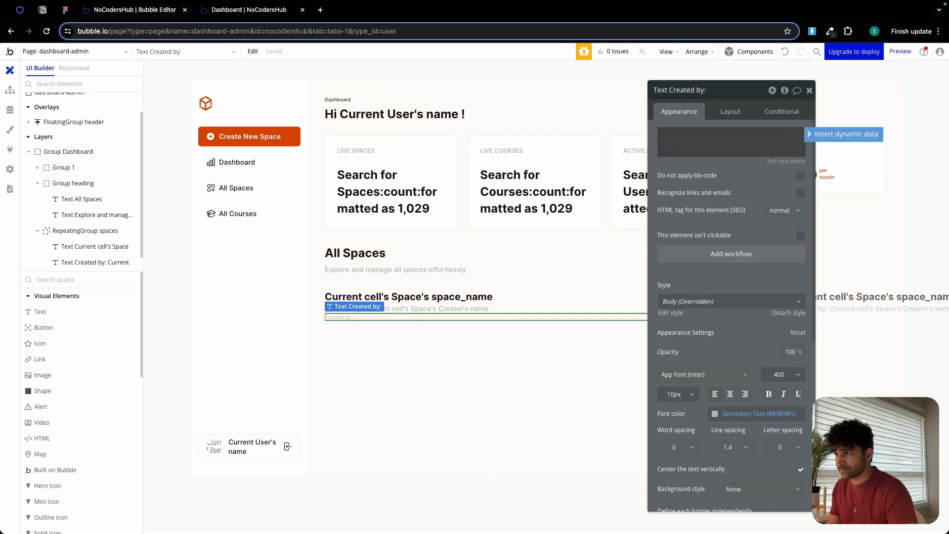
left_click(843, 134)
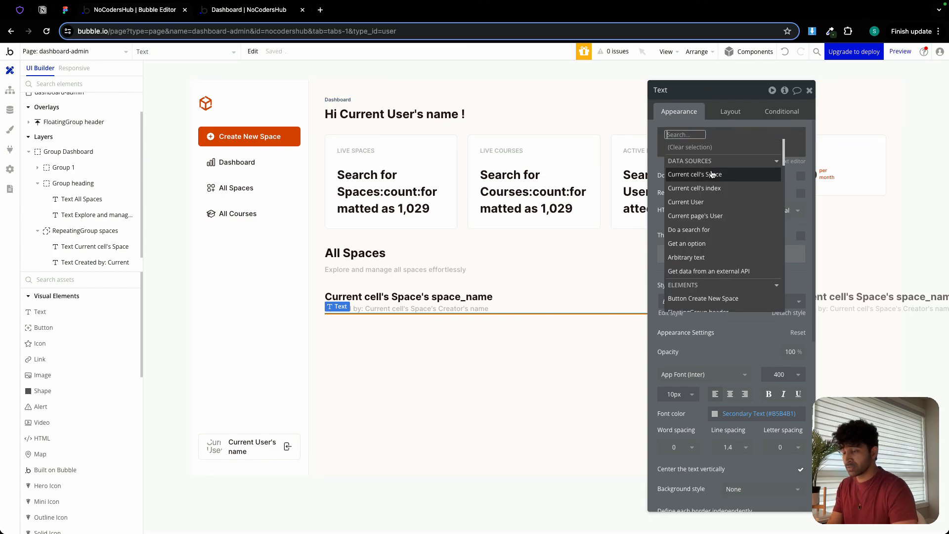
left_click(712, 174)
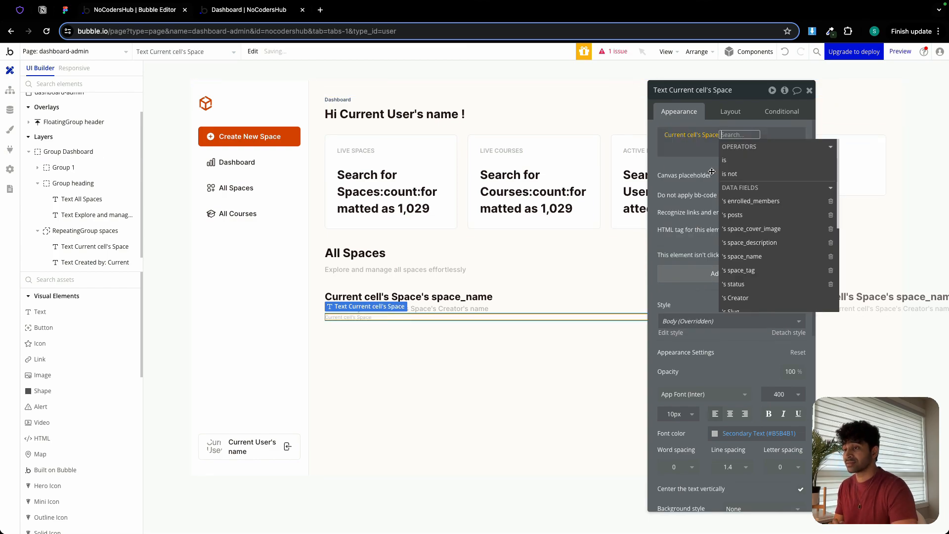
left_click(741, 284)
left_click(764, 161)
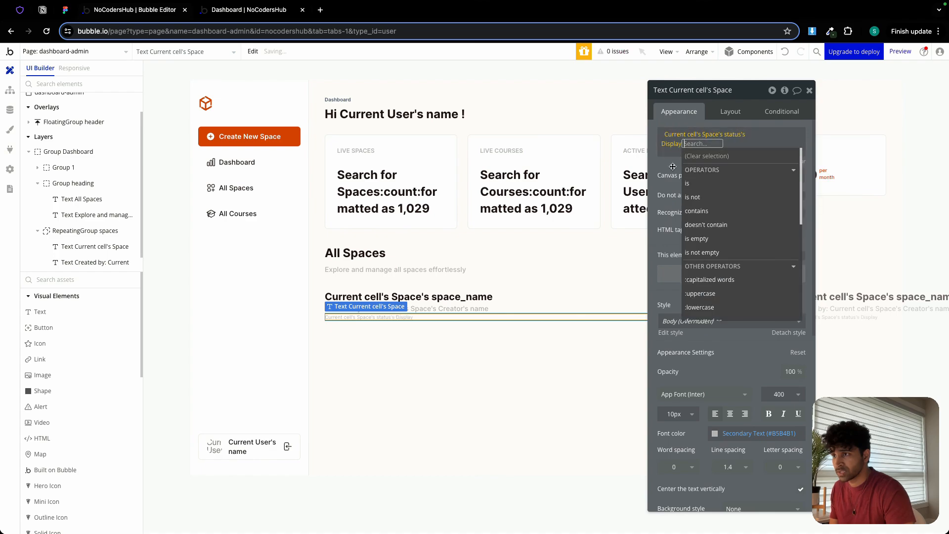
left_click(672, 167)
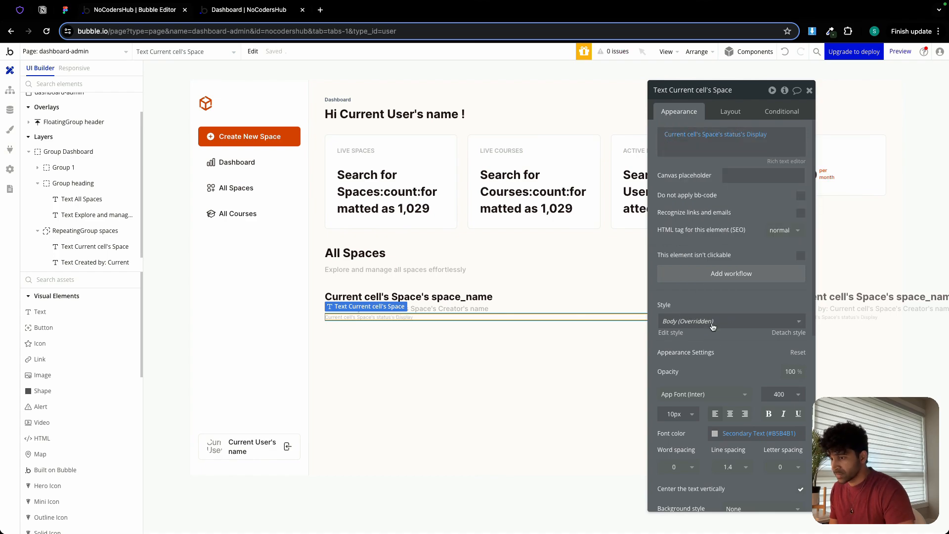
Center the status text horizontally and set its padding to 5 px top and bottom and 10 px left and right.
left_click(730, 414)
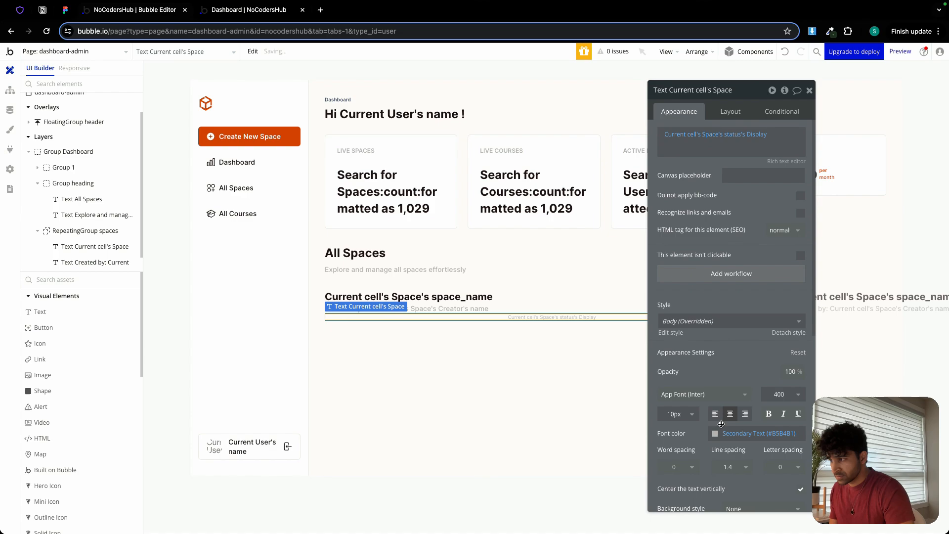
left_click(724, 113)
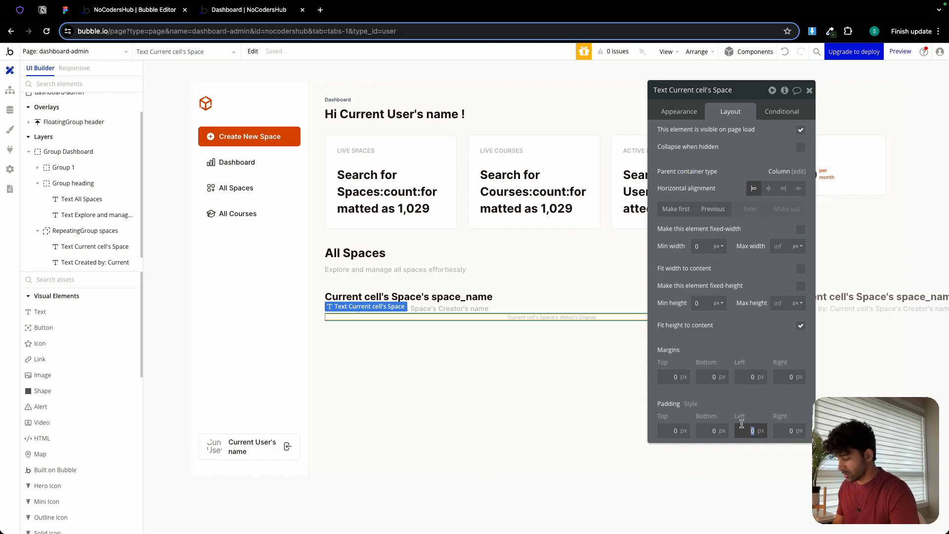
type("1")
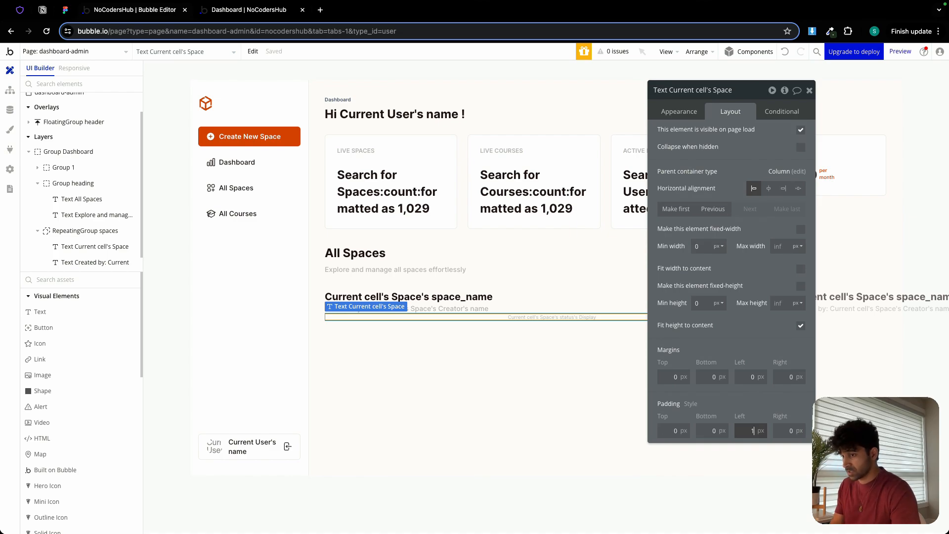
type("0")
left_click(779, 432)
type("10")
left_click(674, 430)
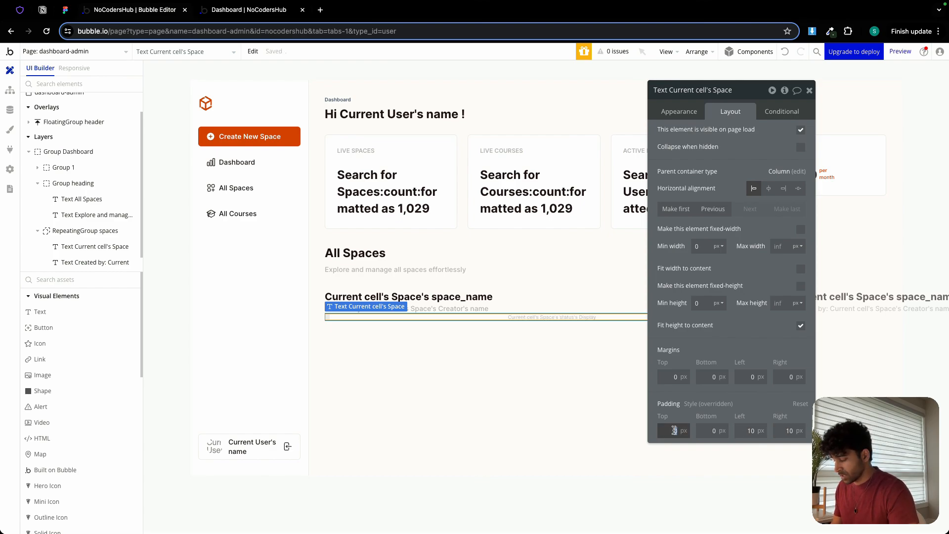
type("5")
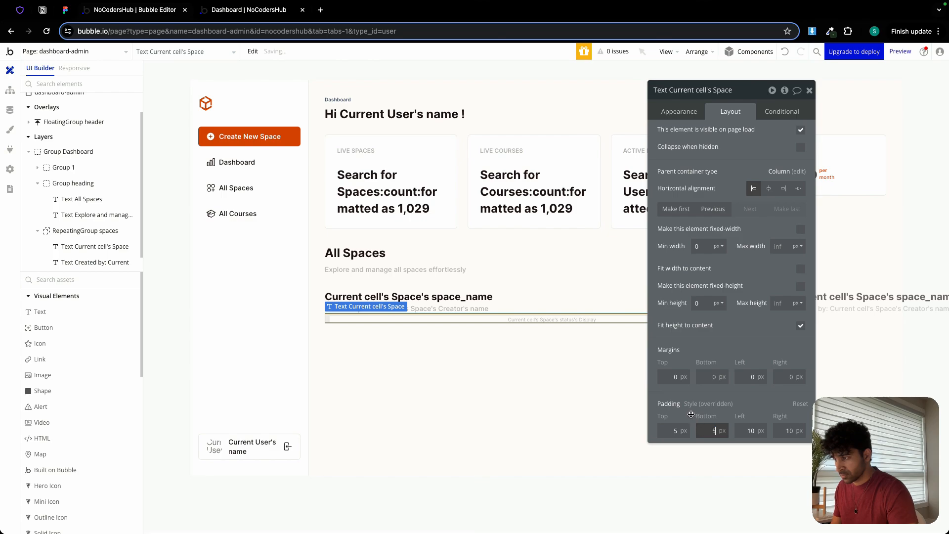
type("5")
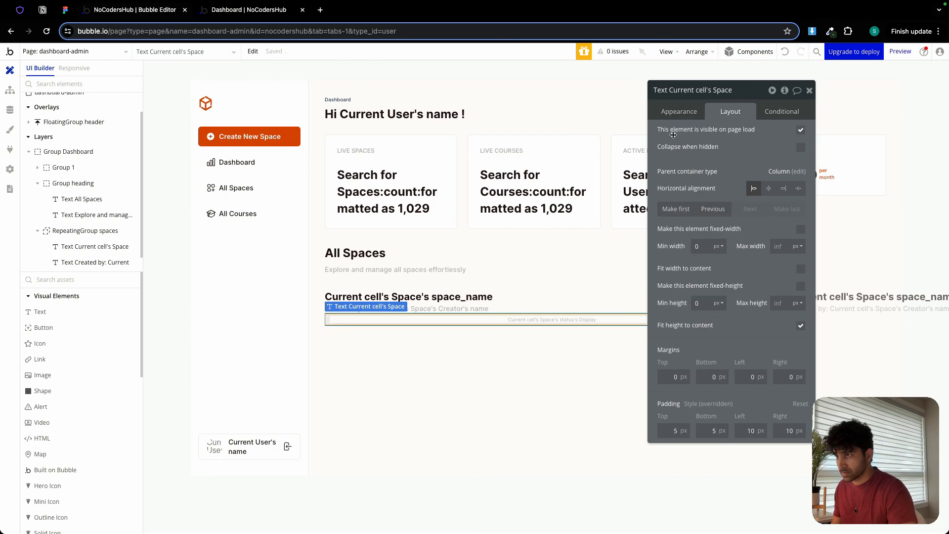
Give the status text a flat Primary background color at 10% opacity and a roundness of 100.
left_click(679, 111)
scroll(765, 404, "down", 3)
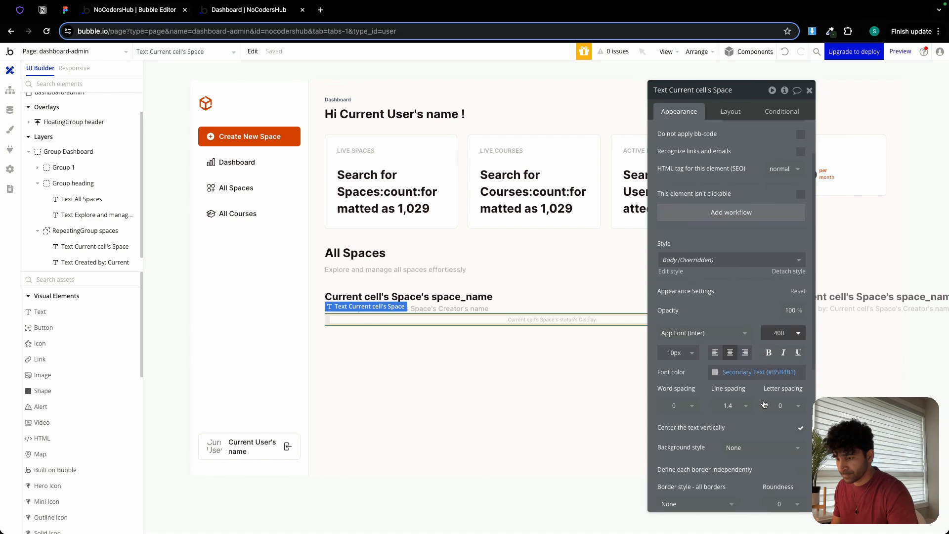
scroll(737, 383, "down", 1)
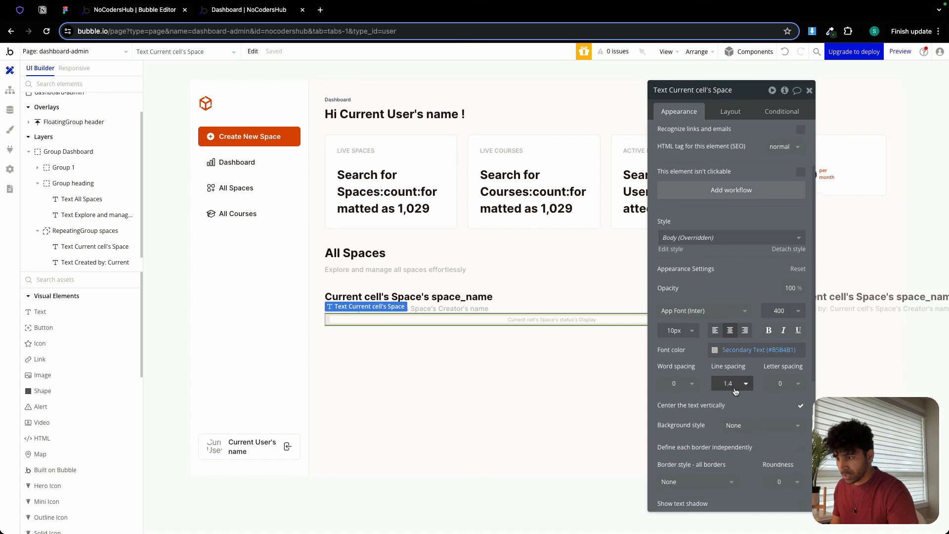
left_click(743, 415)
left_click(747, 444)
scroll(747, 432, "down", 3)
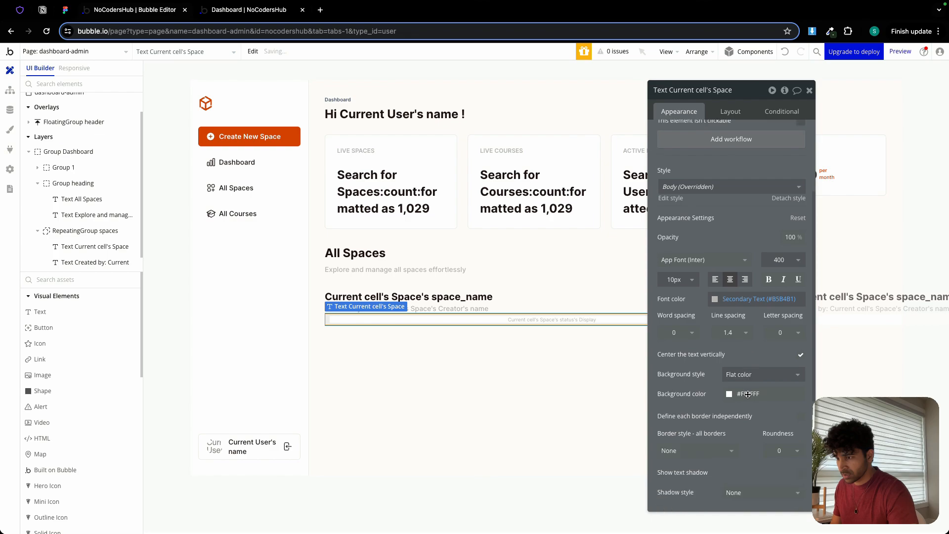
left_click(761, 351)
left_click(732, 484)
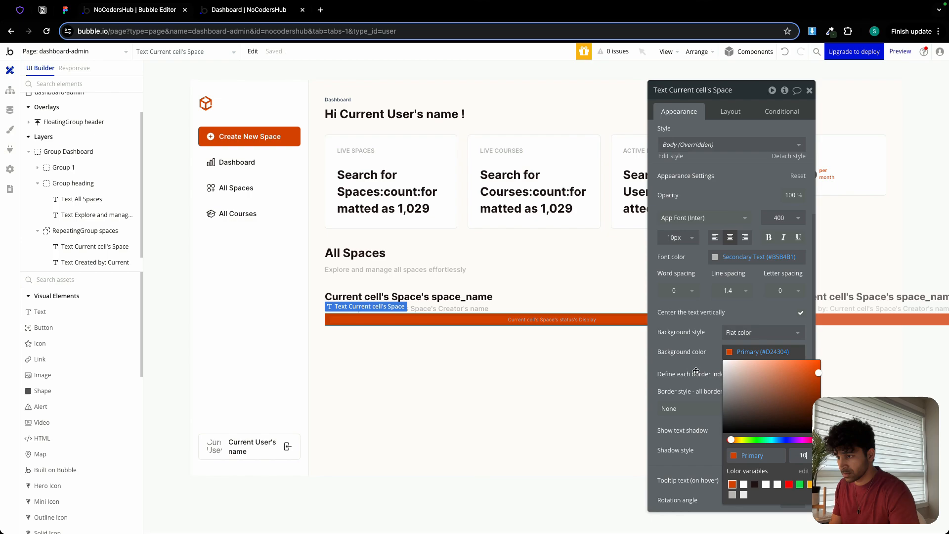
left_click(696, 371)
left_click(775, 409)
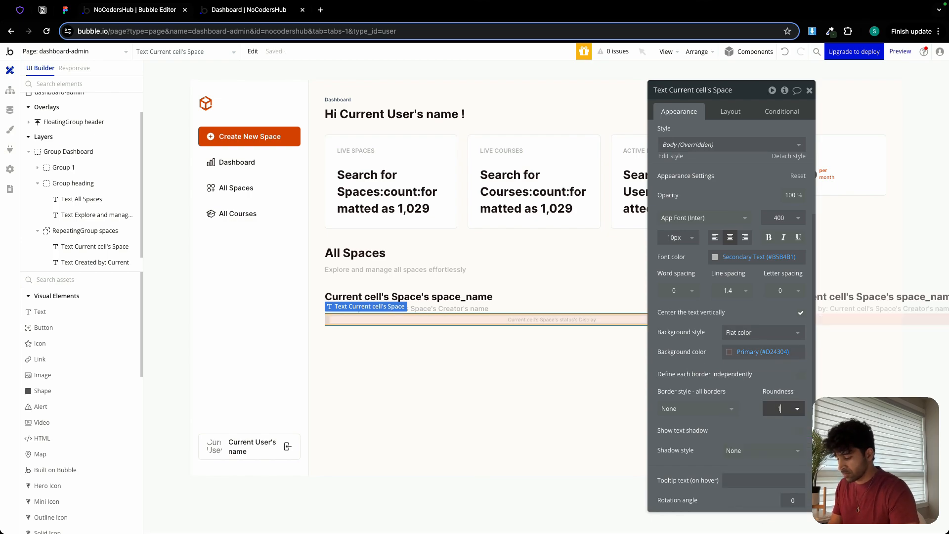
left_click(565, 320)
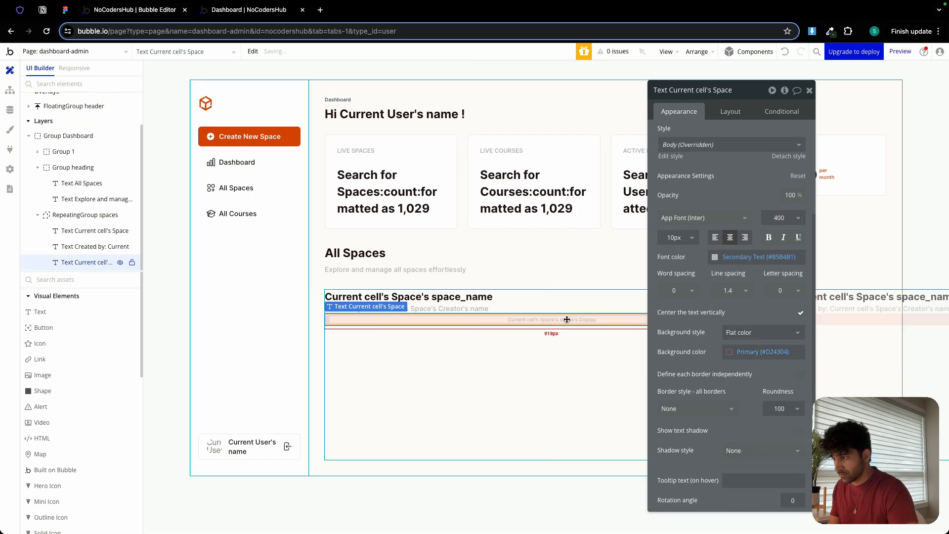
Set the status text's font color to Primary and make its width fit the content.
left_click(739, 257)
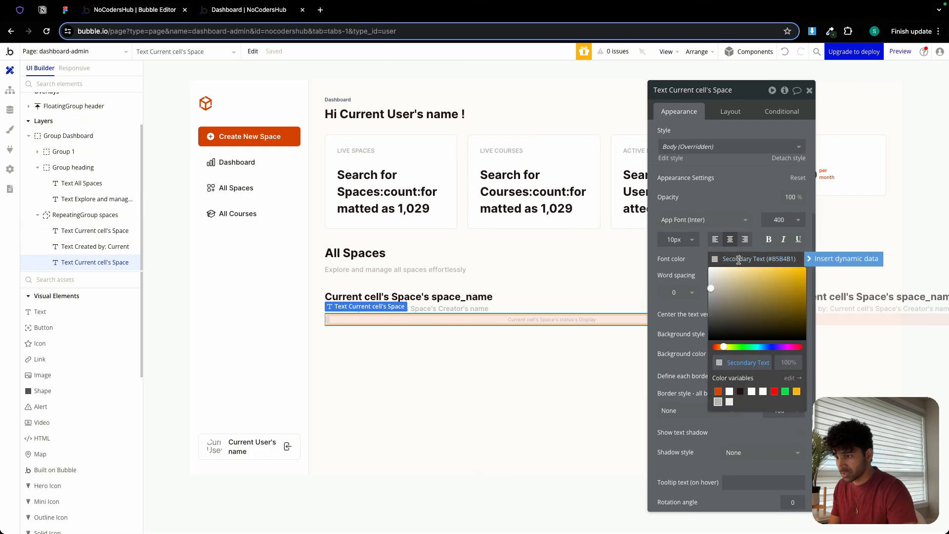
left_click(718, 393)
left_click(681, 312)
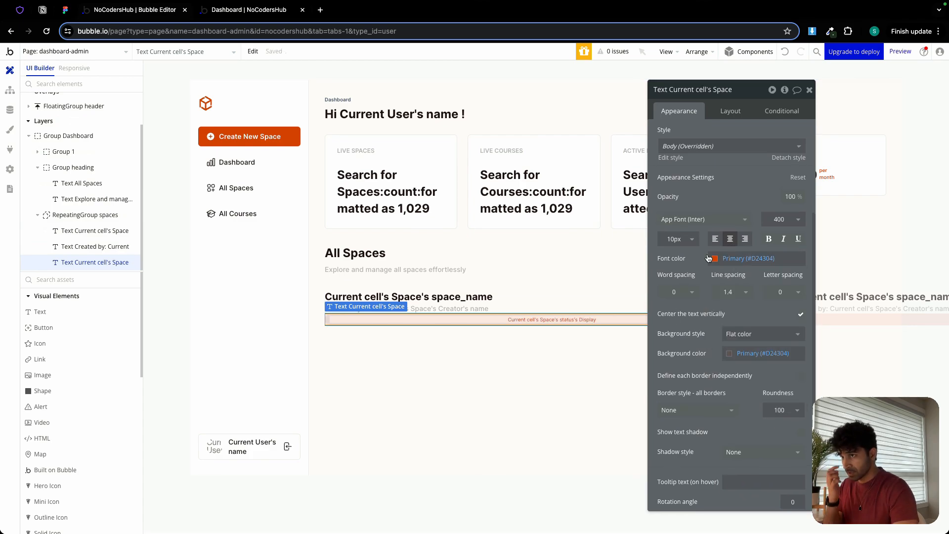
left_click(727, 114)
left_click(800, 268)
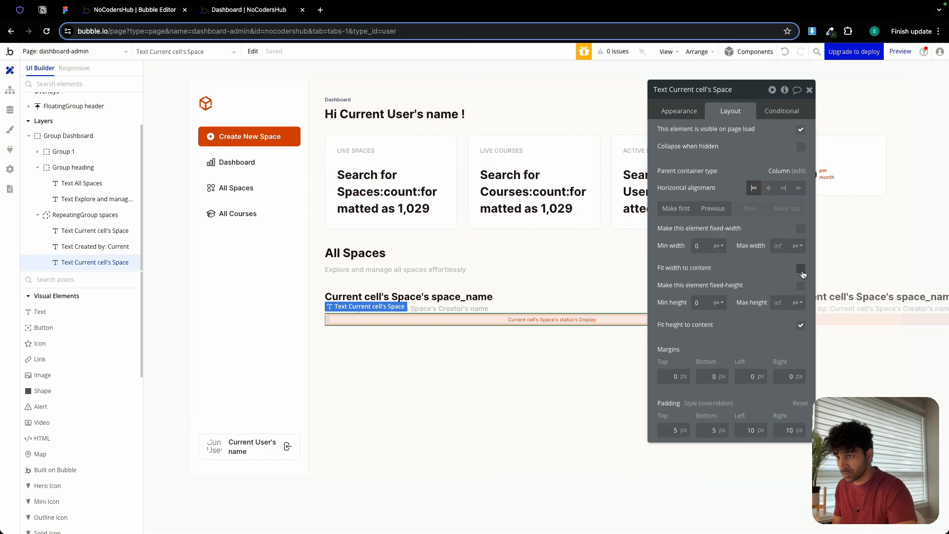
Rename the status text element to "Space status chip".
left_click(707, 90)
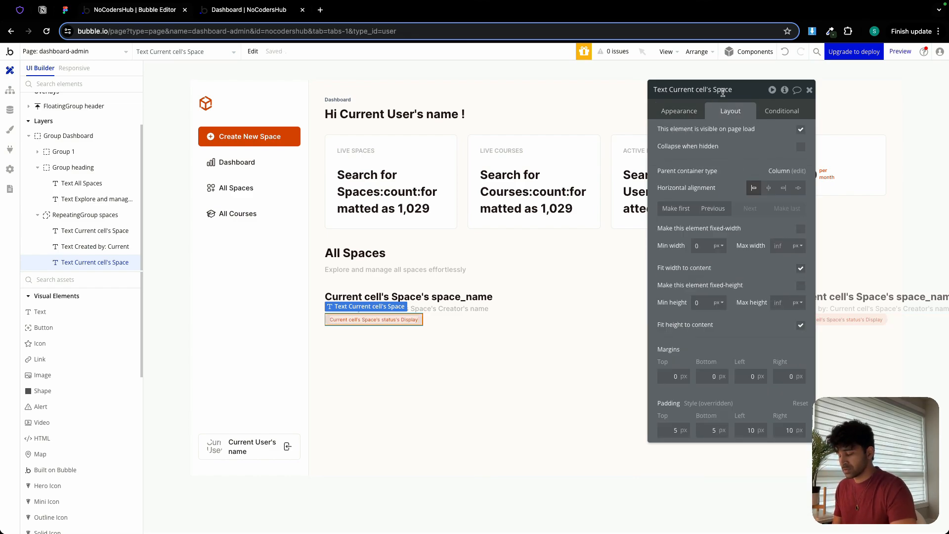
triple_click(723, 92)
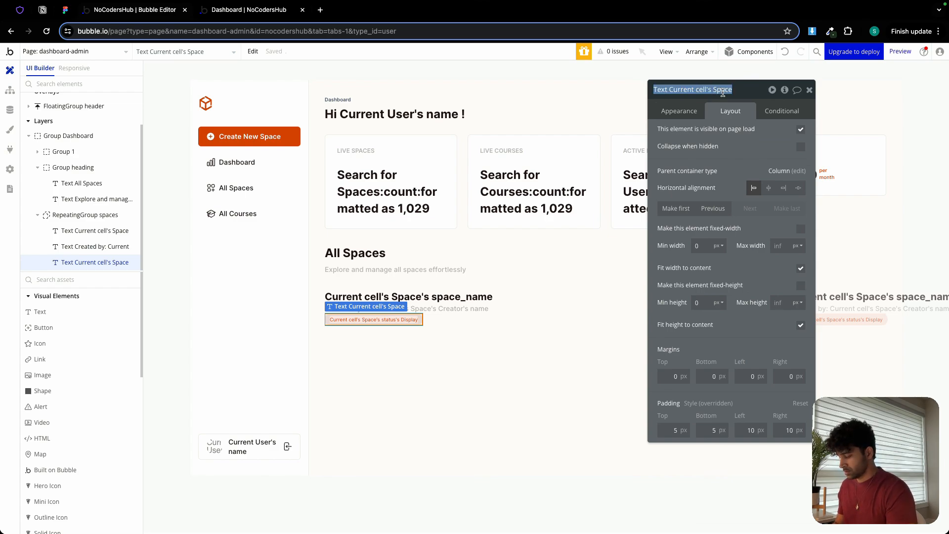
type("Space status chip")
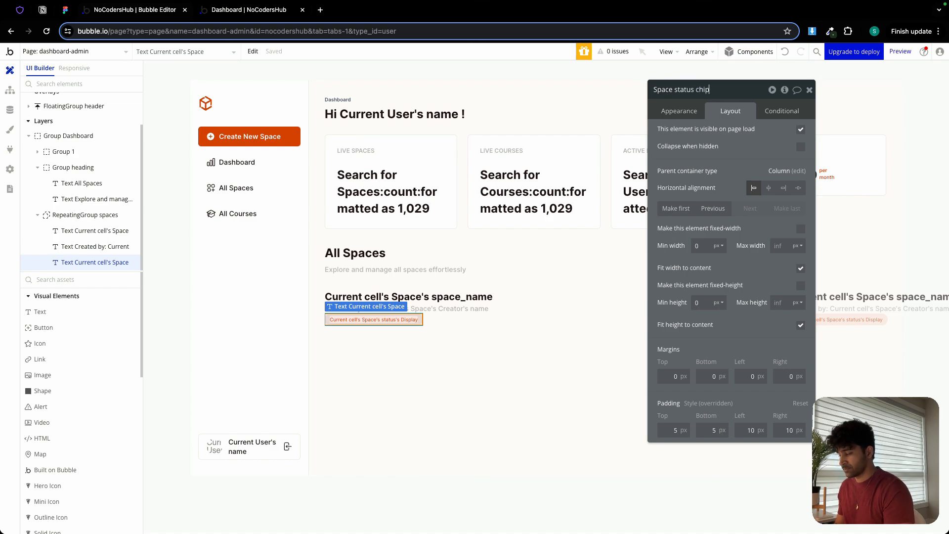
key("Return")
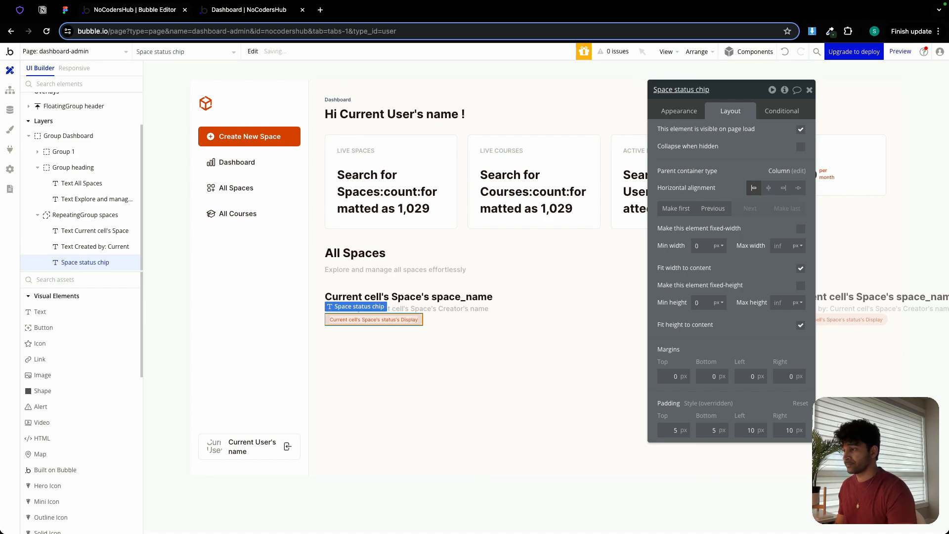
Duplicate the "Created by:" text and place the copy below the status chip in the repeating group.
left_click(424, 342)
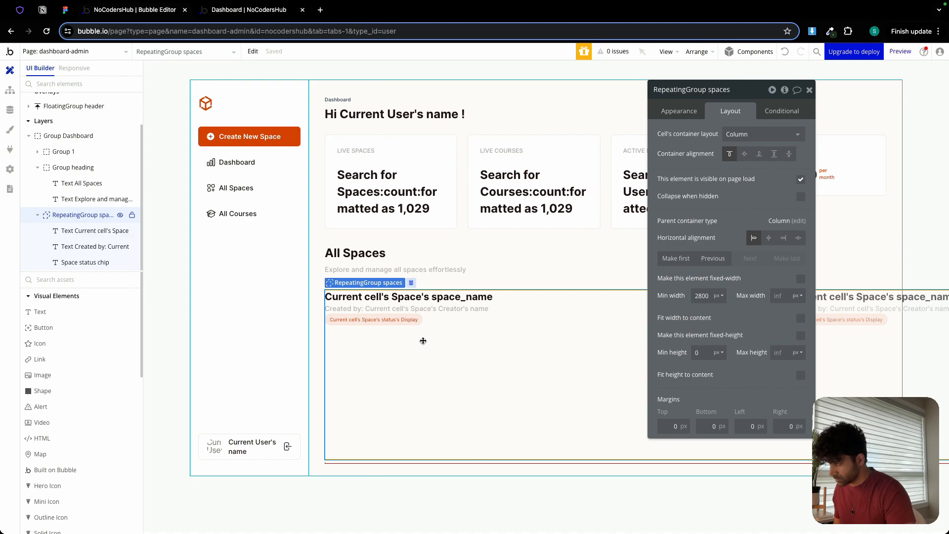
left_click(419, 308)
left_click_drag(415, 322, 392, 347)
Replace the content of the "Created by:" copy below the chip with Current cell's Space's space_description.
left_click(691, 110)
left_click(678, 148)
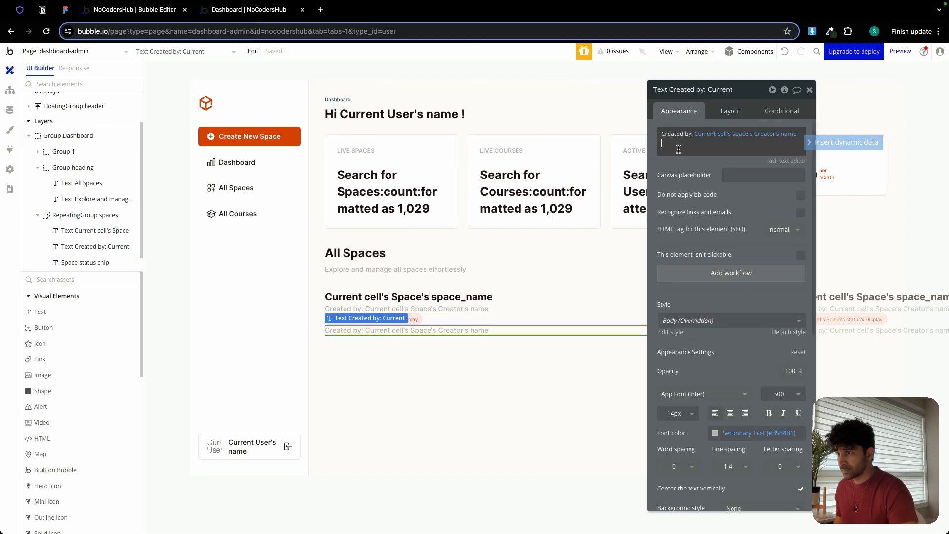
left_click(678, 150)
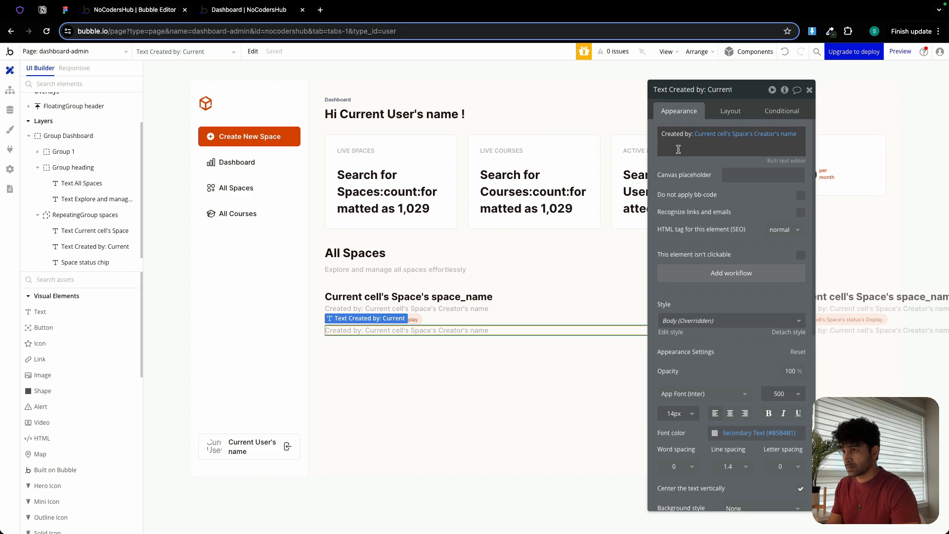
key("BackSpace")
key("BackSpace")
key("BackSpace")
key("BackSpace")
key("BackSpace")
key("BackSpace")
key("BackSpace")
key("super+a")
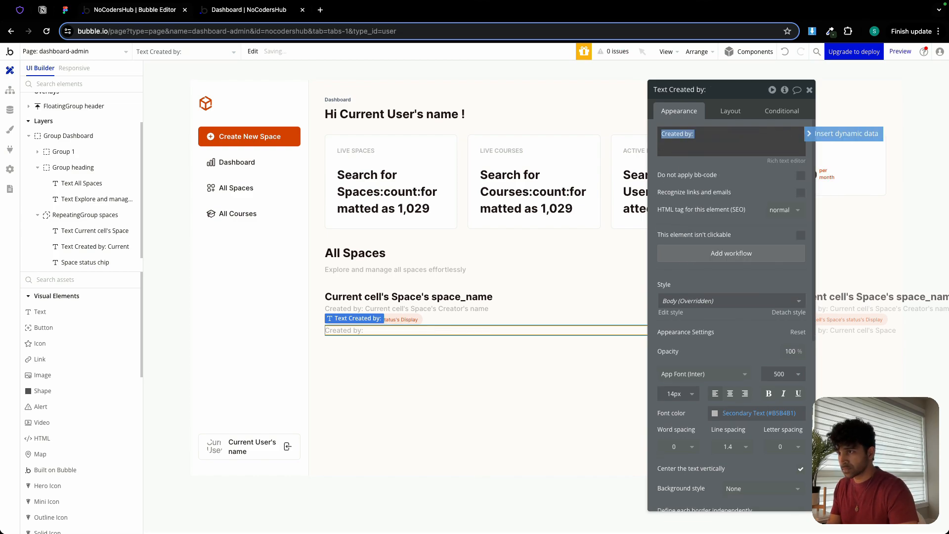
key("BackSpace")
left_click(843, 134)
left_click(692, 187)
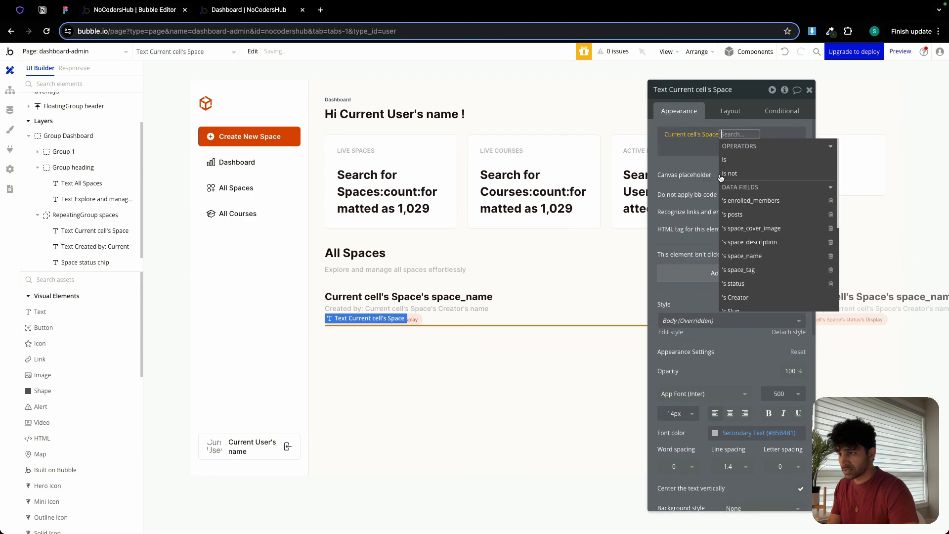
left_click(750, 242)
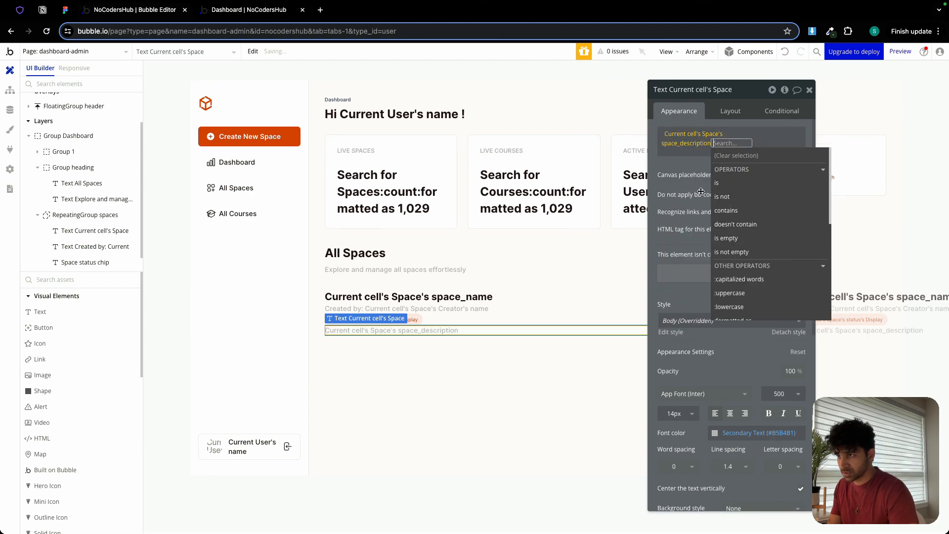
left_click(680, 162)
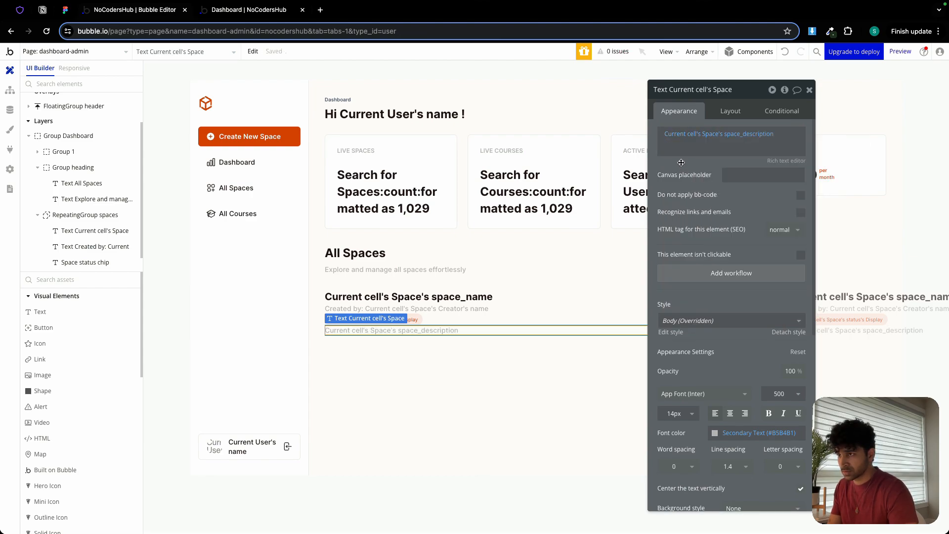
Give the space description text a fixed height of 40 px.
left_click(730, 112)
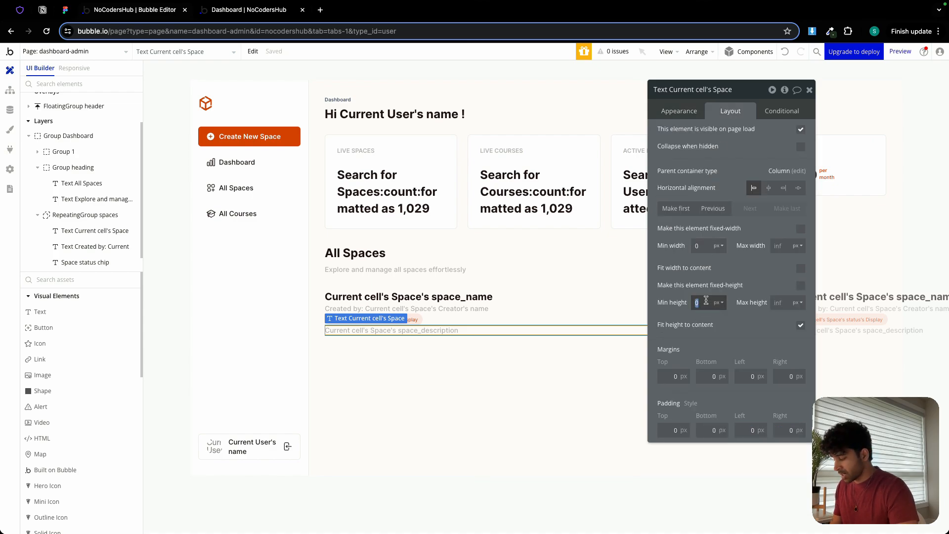
left_click(801, 285)
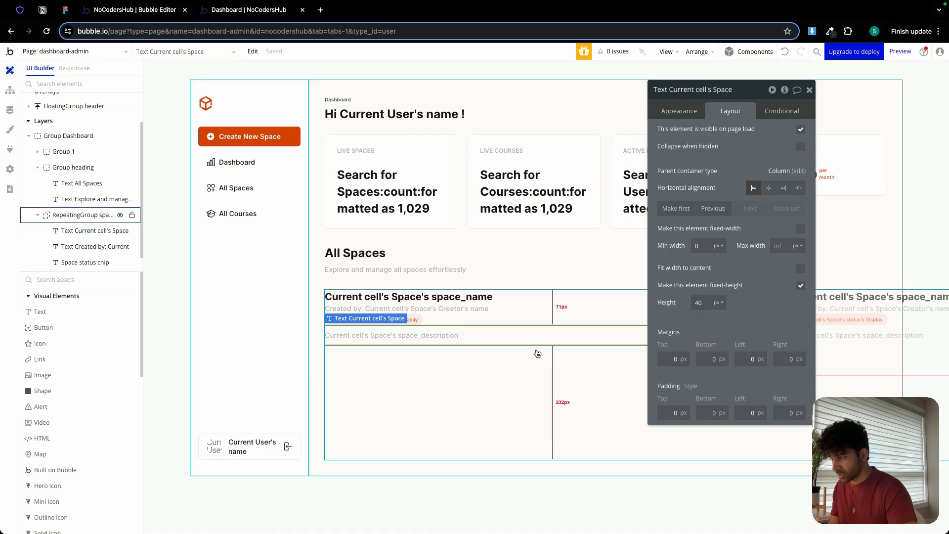
left_click(526, 364)
Group the space name, "Created by:" and status chip texts of the repeating group in a column container.
left_click(492, 296)
left_click(475, 306, "shift")
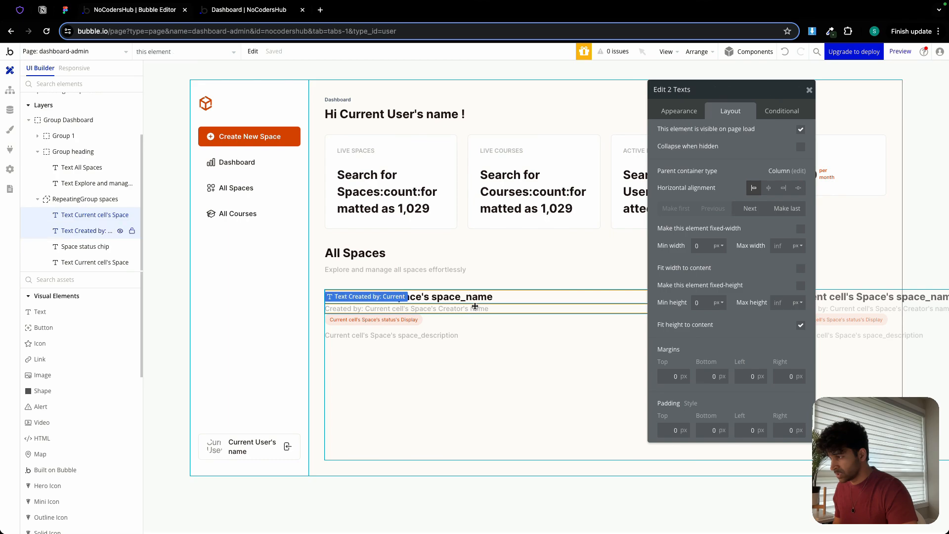
left_click(417, 319, "shift")
right_click(419, 319)
mouse_move(460, 388)
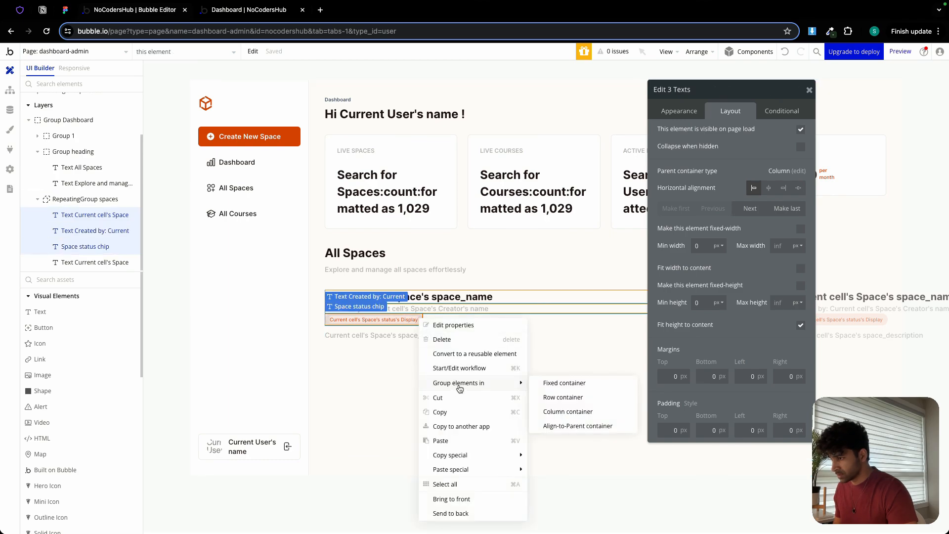
left_click(564, 411)
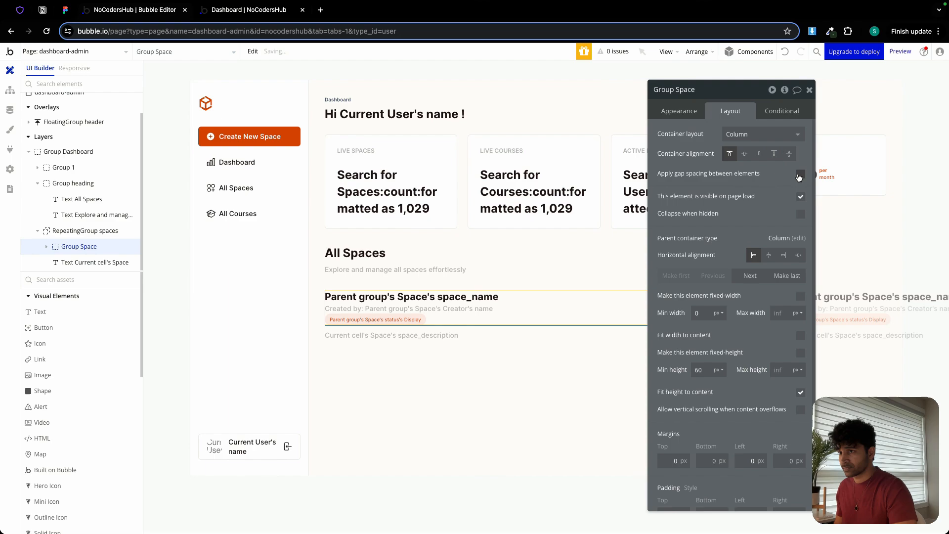
Give the new group a row gap of 12 px and a minimum height of 0, and rename it "Group Space heading".
left_click(799, 174)
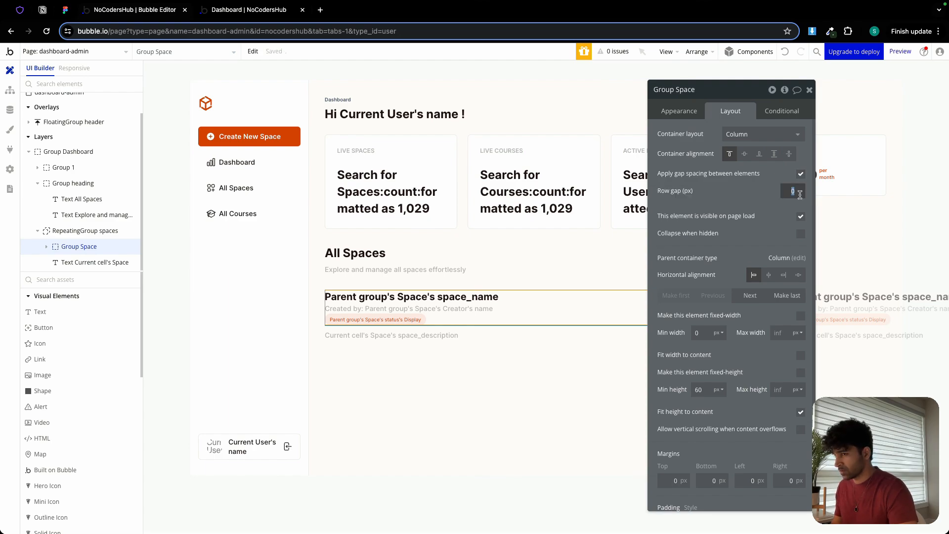
double_click(702, 389)
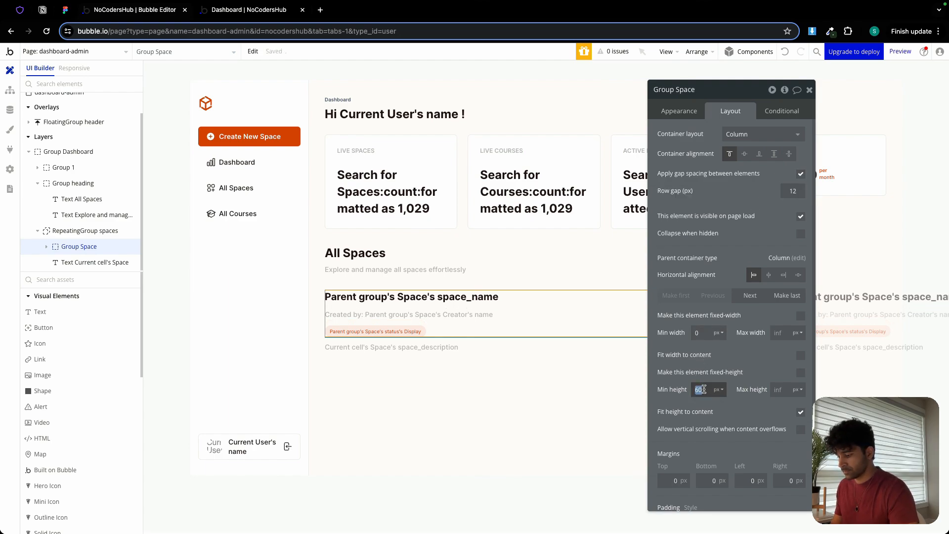
type("0")
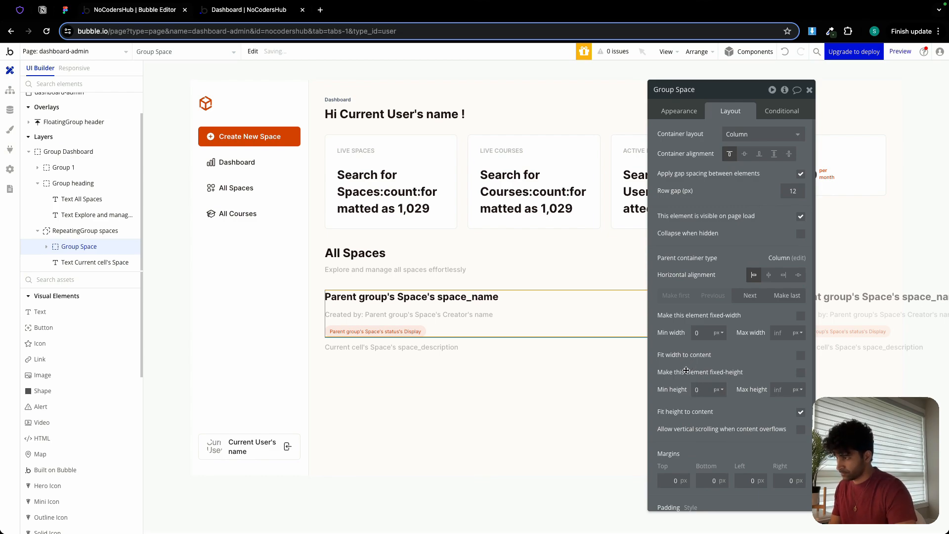
left_click(702, 91)
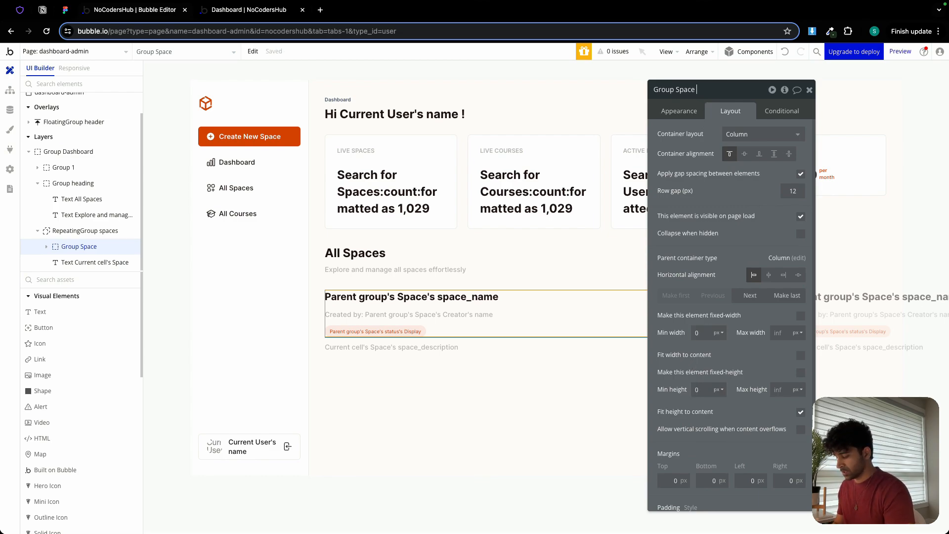
type("heading")
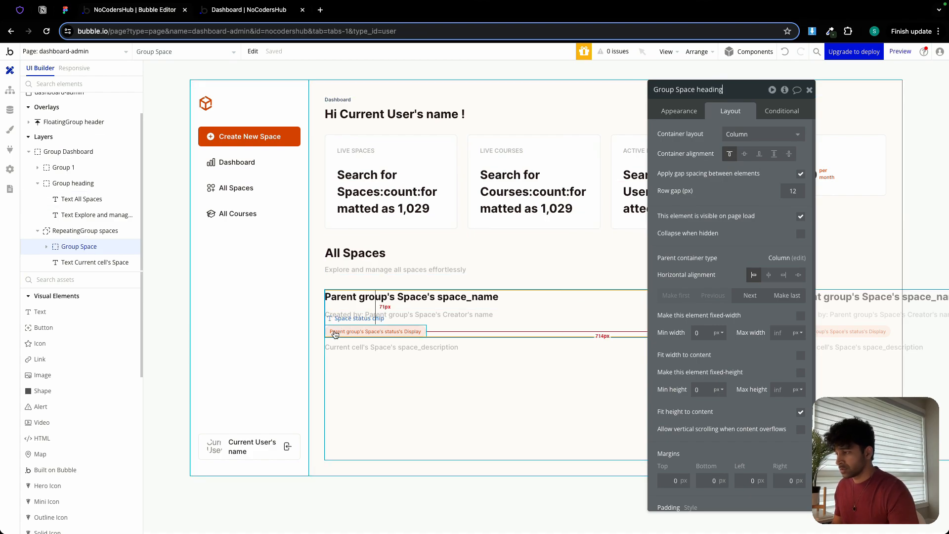
Group the Space heading group and the space description text together in a column container.
left_click(349, 348)
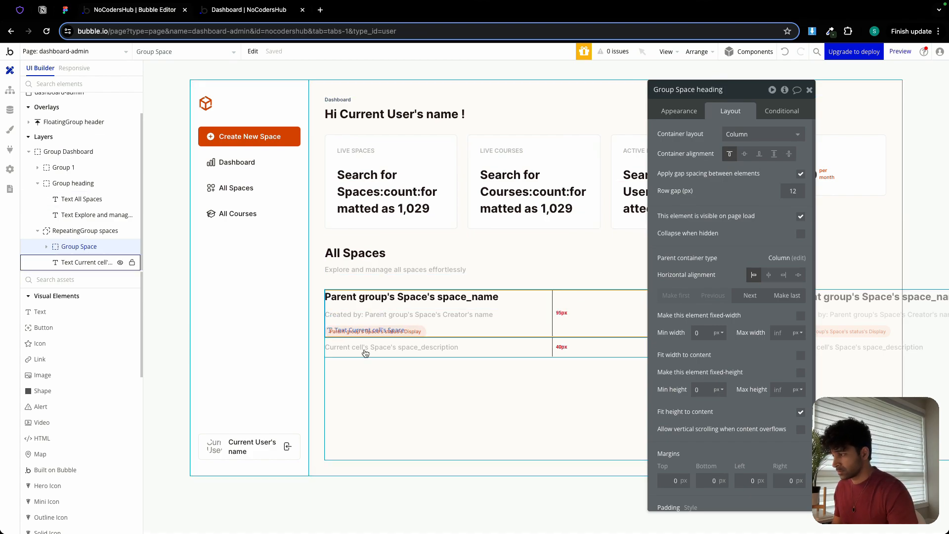
left_click(438, 321, "shift")
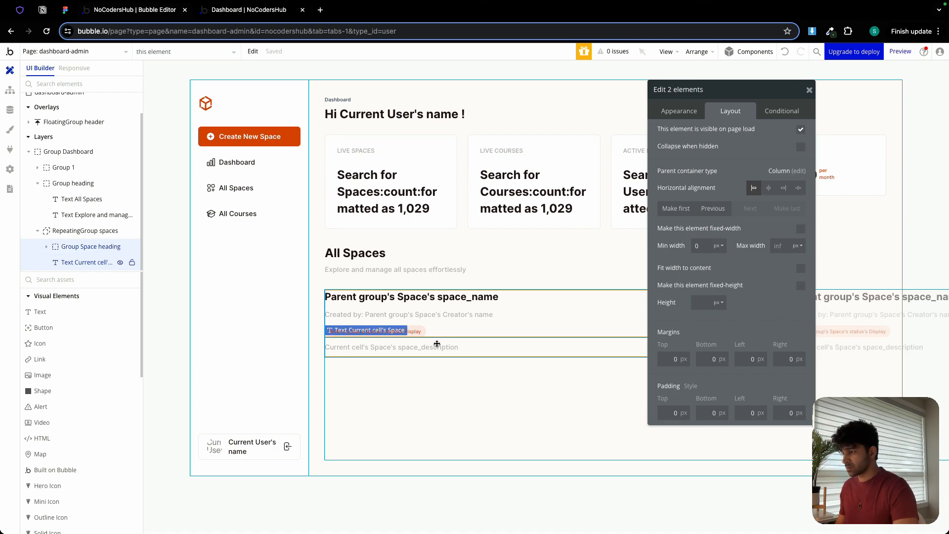
right_click(437, 344)
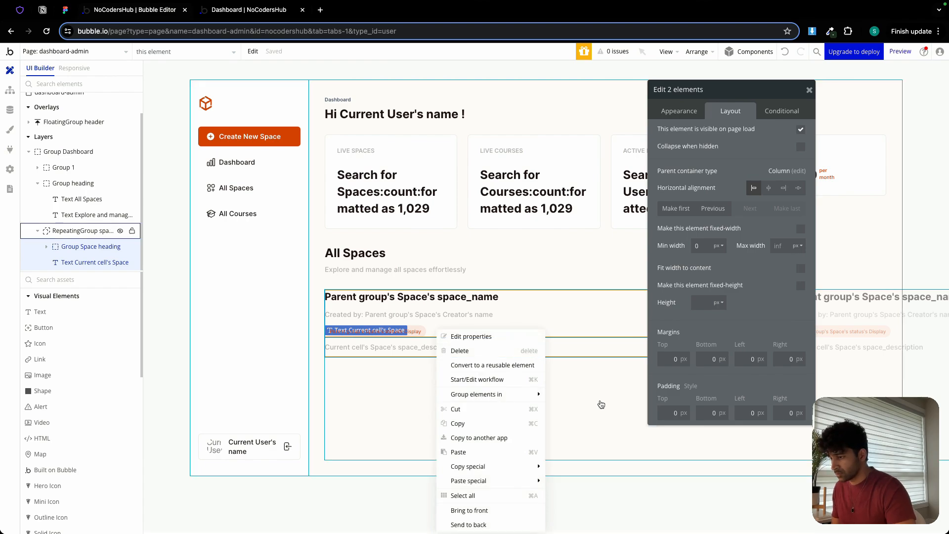
mouse_move(520, 394)
left_click(593, 422)
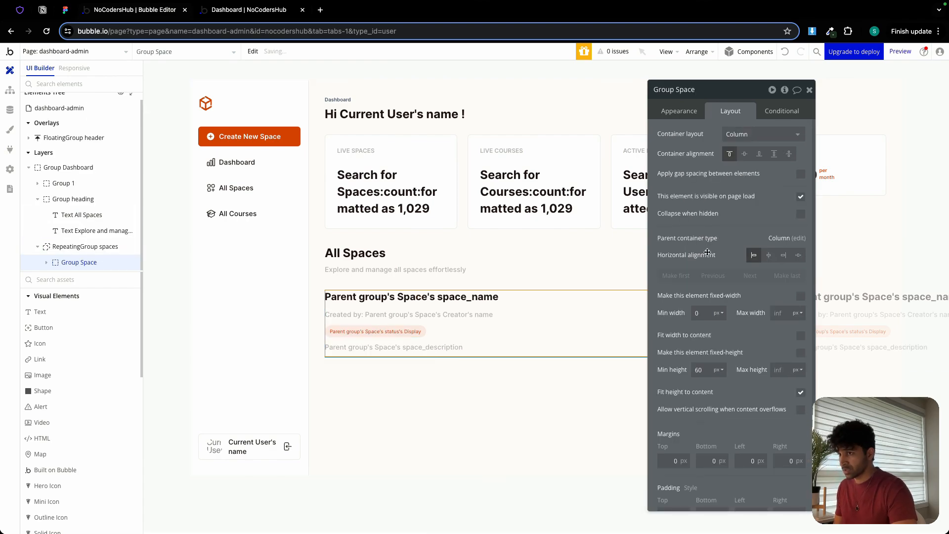
Set the outer Space group's row gap to 24 px and its minimum height to 0 px.
left_click(800, 174)
type("2")
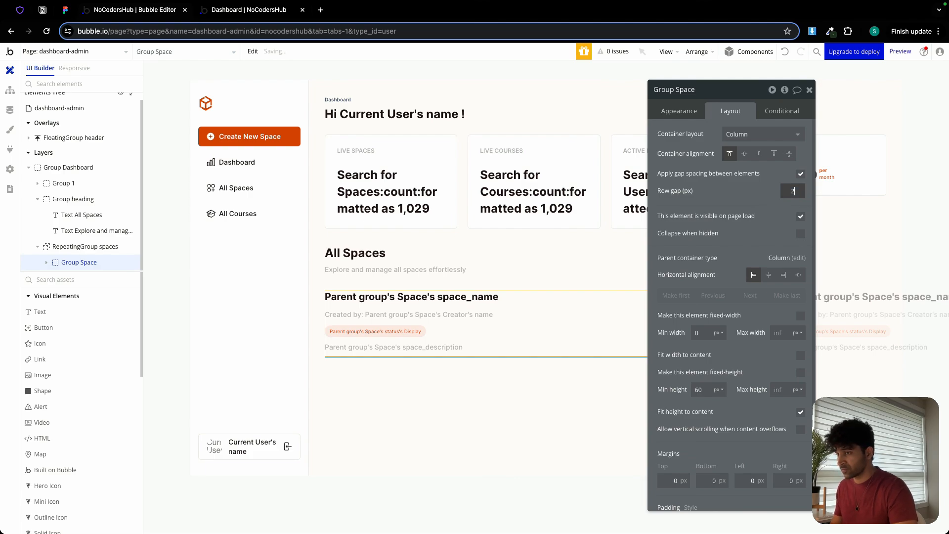
type("4")
scroll(697, 426, "down", 2)
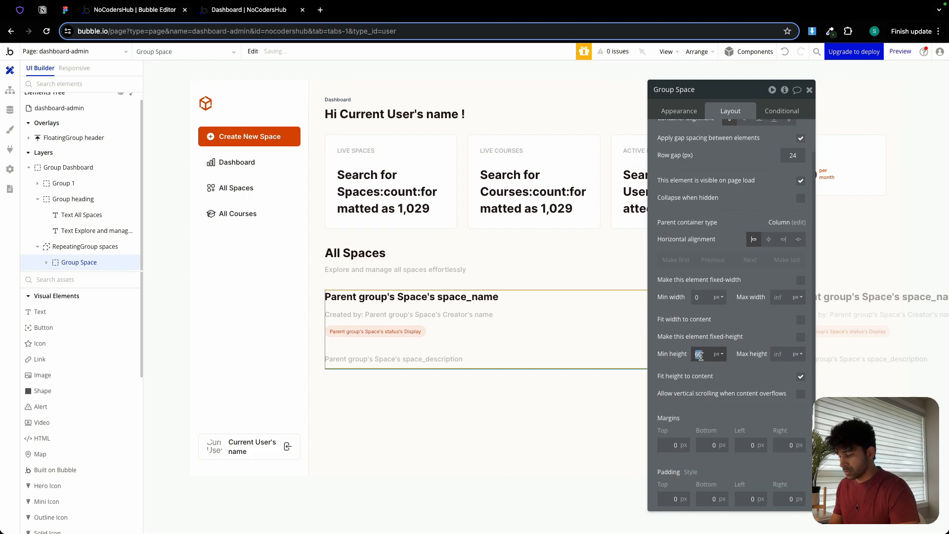
type("0")
Set the outer Space group's padding to 24 px on all four sides and fit its width to content.
left_click(668, 500)
type("24")
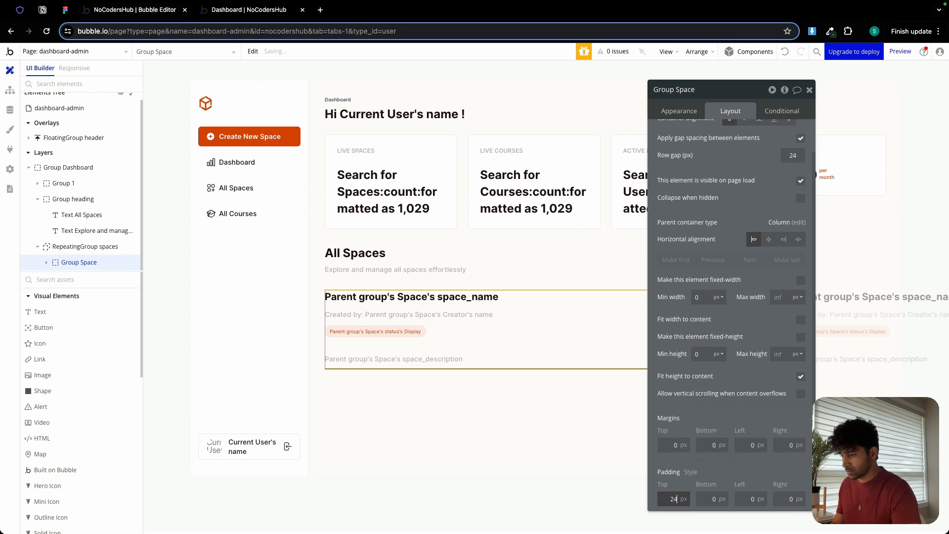
key("Tab")
type("24")
key("Tab")
type("24")
key("Tab")
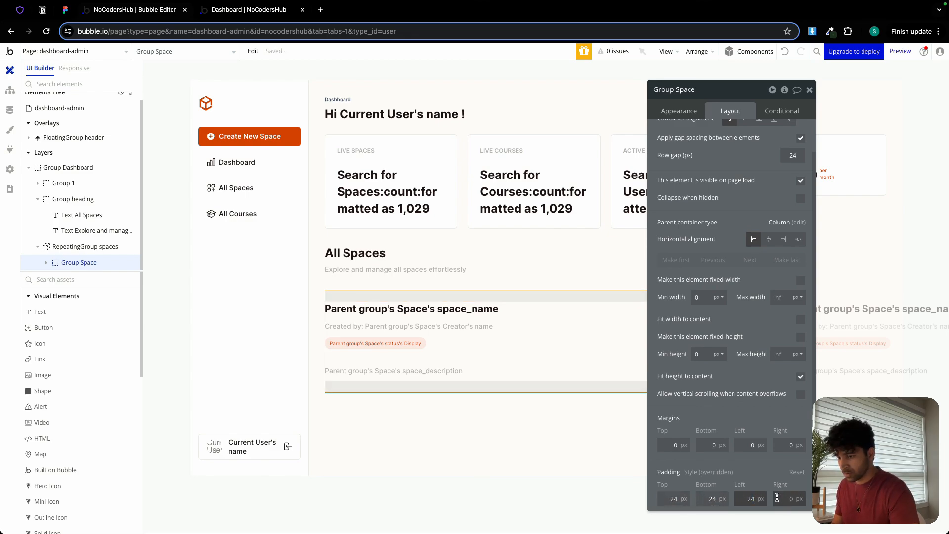
type("24")
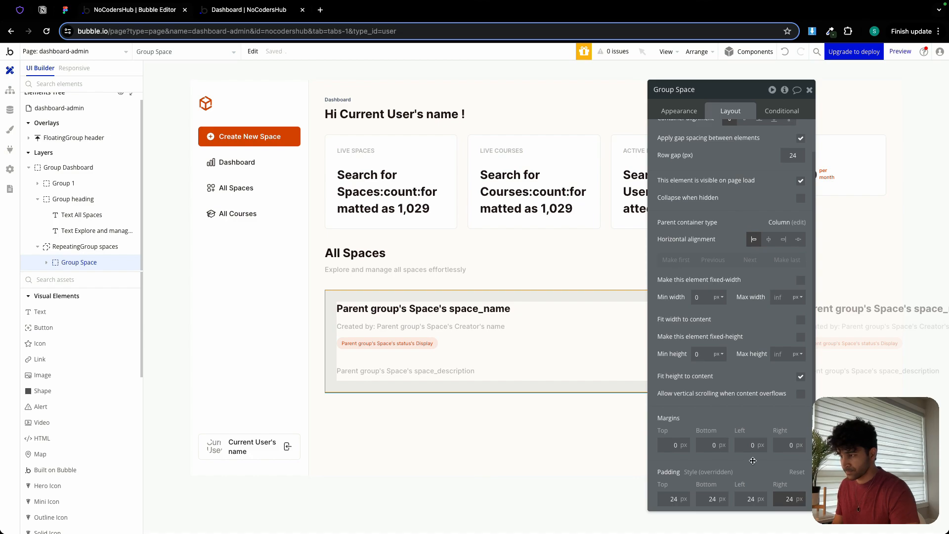
left_click(753, 461)
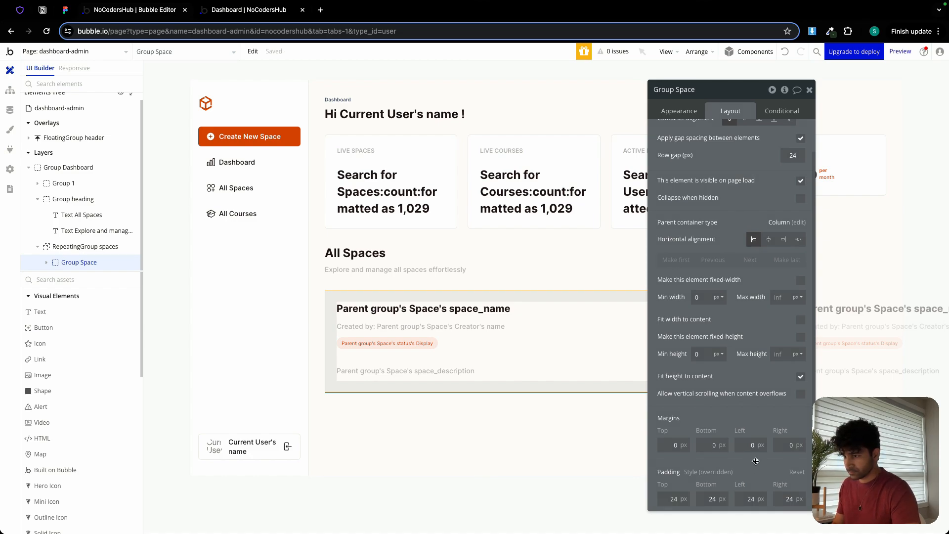
left_click(800, 320)
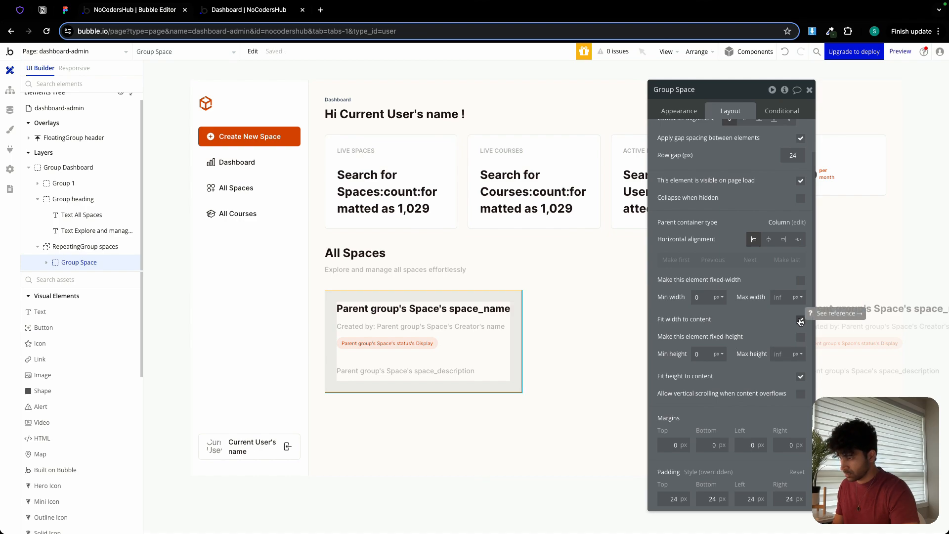
Rename the outer group "Group Space card" and set its roundness to 6.
left_click(677, 112)
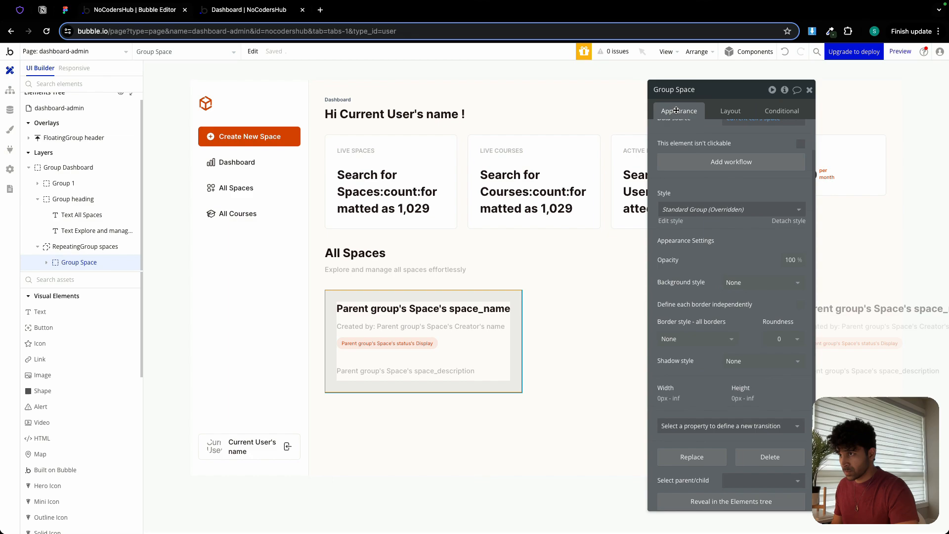
left_click(701, 90)
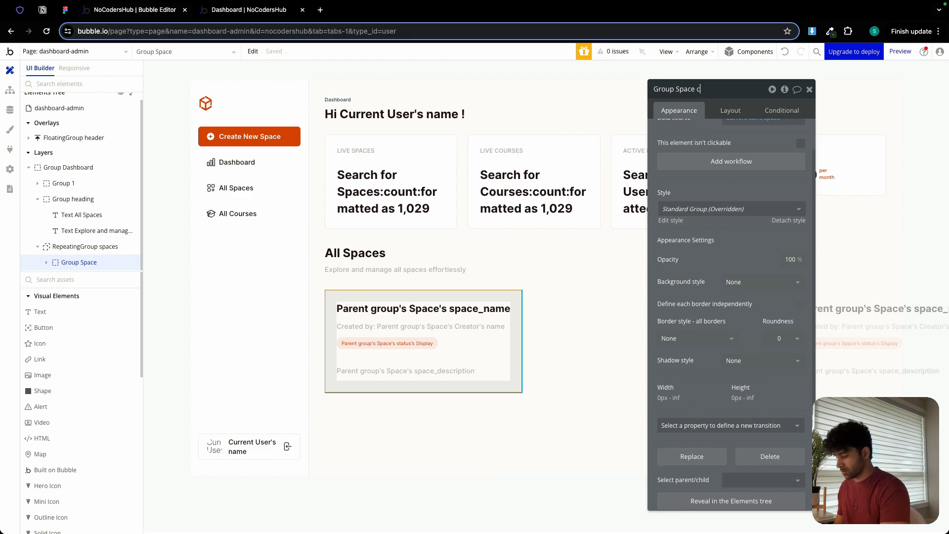
left_click(782, 340)
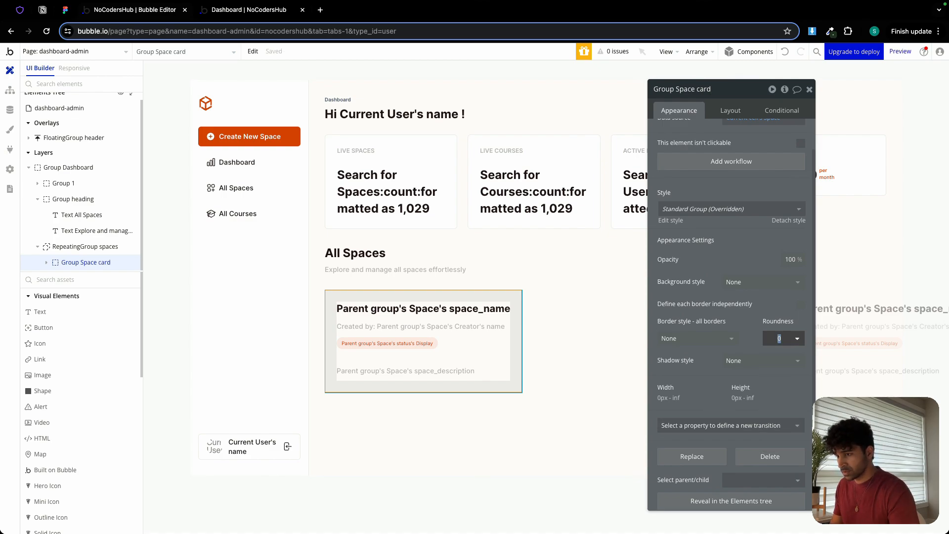
type("6")
Give the space card a solid border in the Border color (#EBEBEB) and a flat color background.
left_click(697, 338)
left_click(672, 384)
left_click(719, 377)
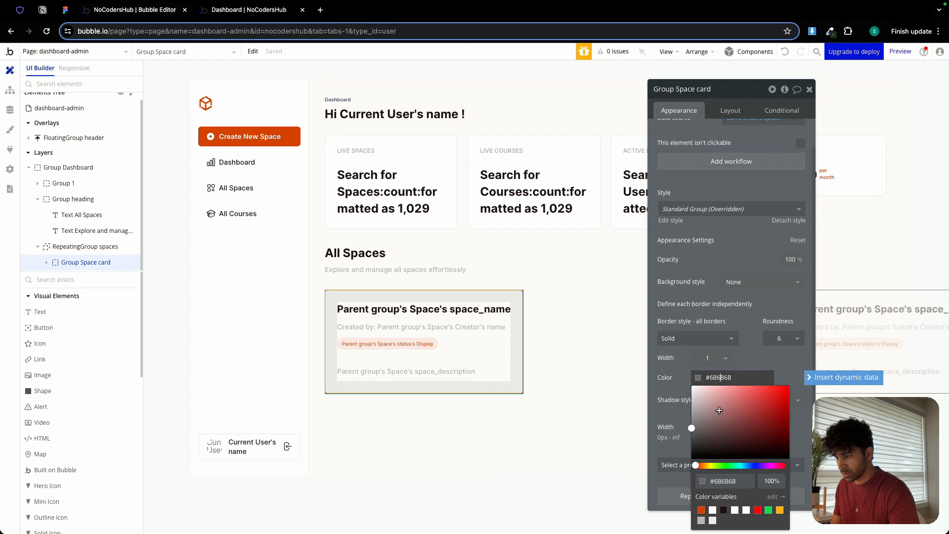
left_click(712, 520)
left_click(756, 282)
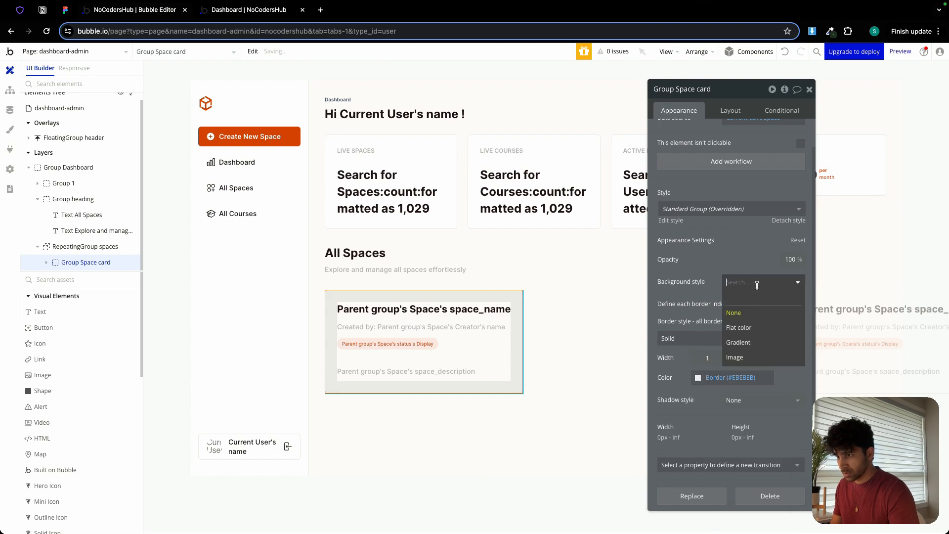
left_click(754, 328)
left_click(600, 343)
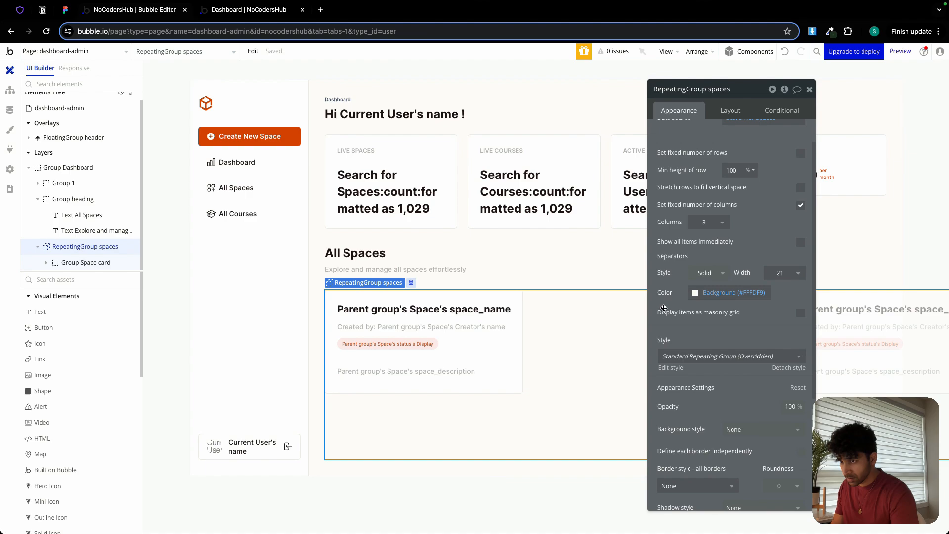
left_click_drag(752, 89, 686, 194)
left_click(484, 310)
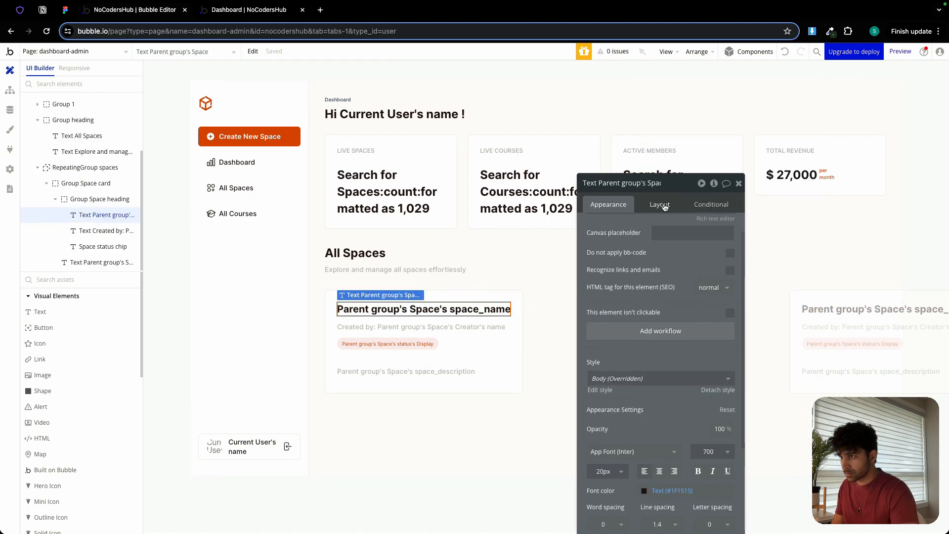
left_click(659, 204)
left_click(738, 184)
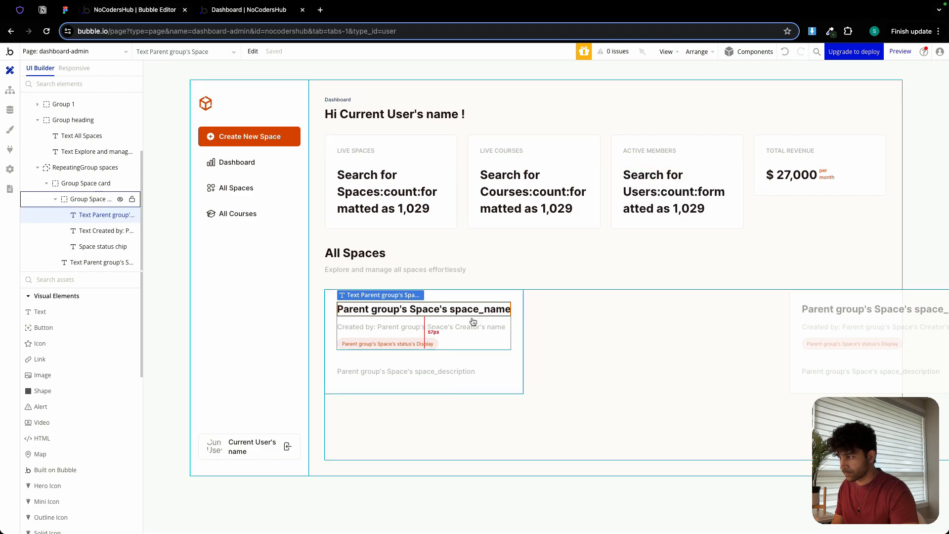
Set the minimum width of RepeatingGroup spaces to 0 px.
left_click(487, 401)
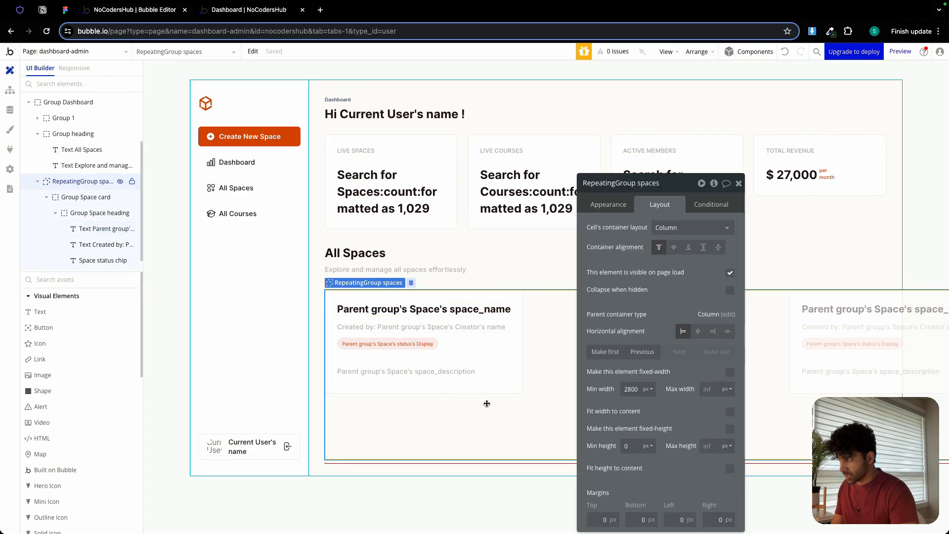
left_click_drag(675, 192, 700, 103)
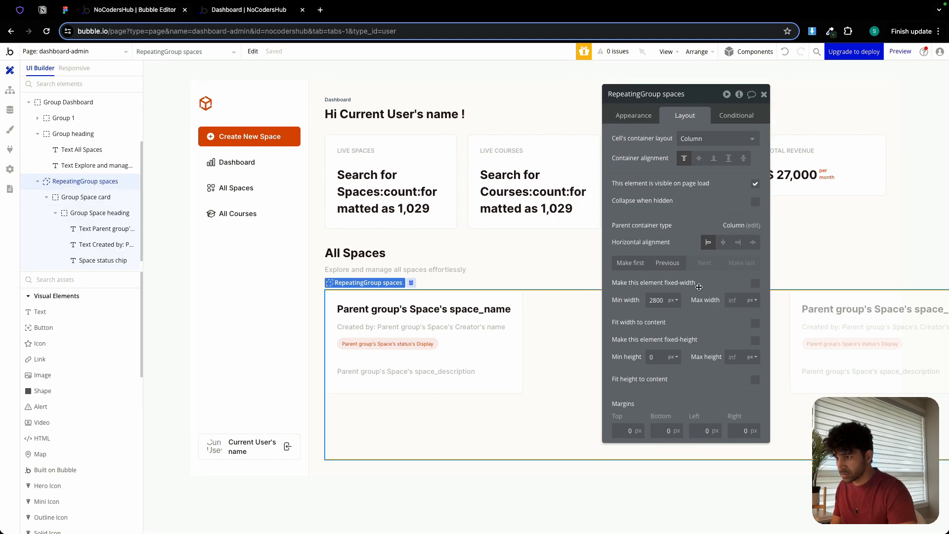
double_click(660, 300)
type("0")
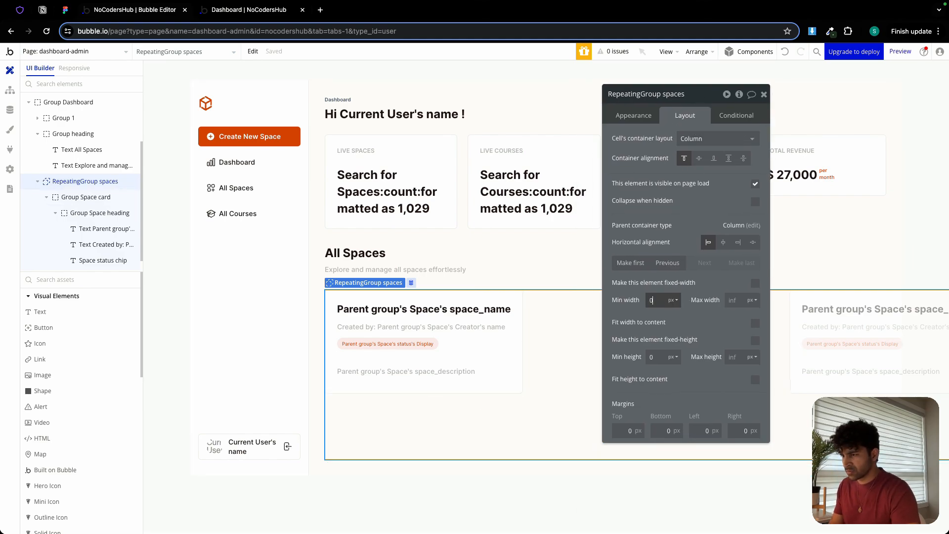
left_click(634, 313)
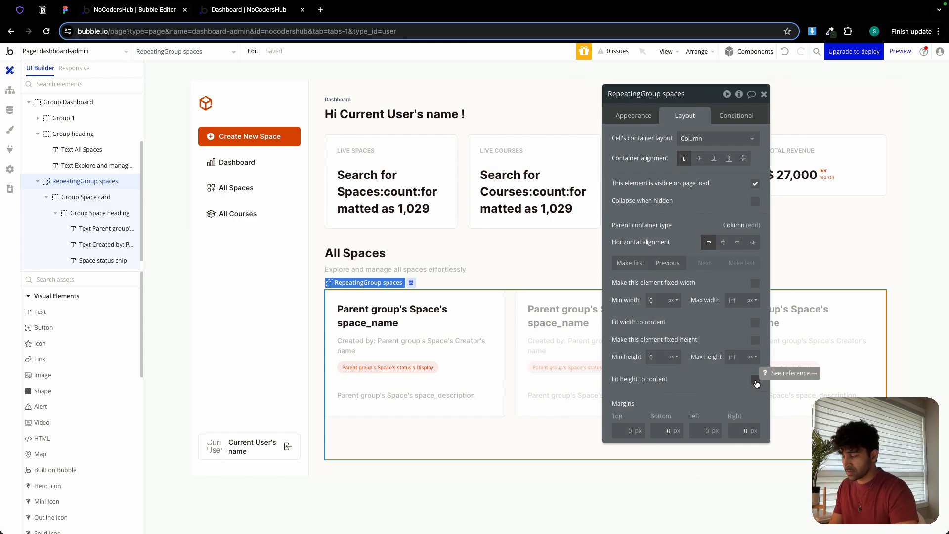
Fit Group Dashboard's height to its content and check the All Spaces cards in the running dashboard preview.
left_click(514, 440)
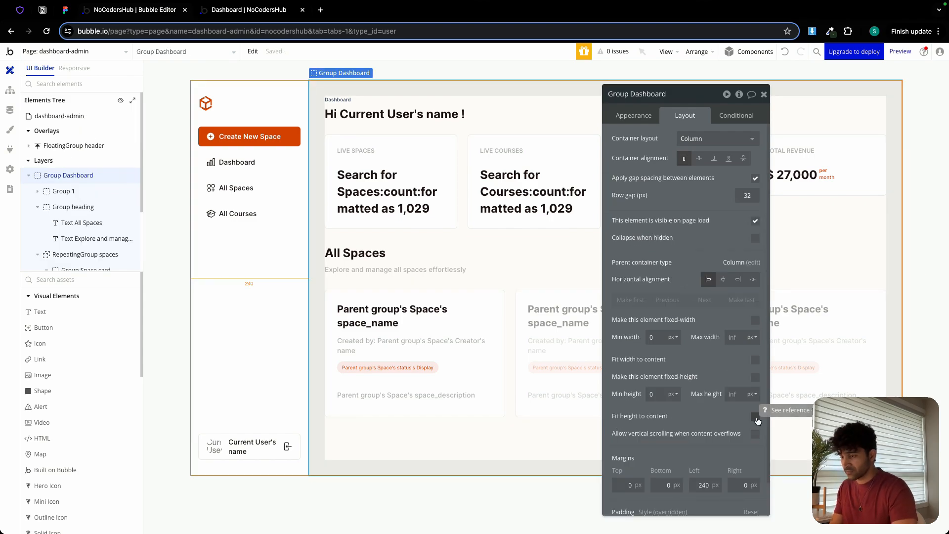
left_click(756, 418)
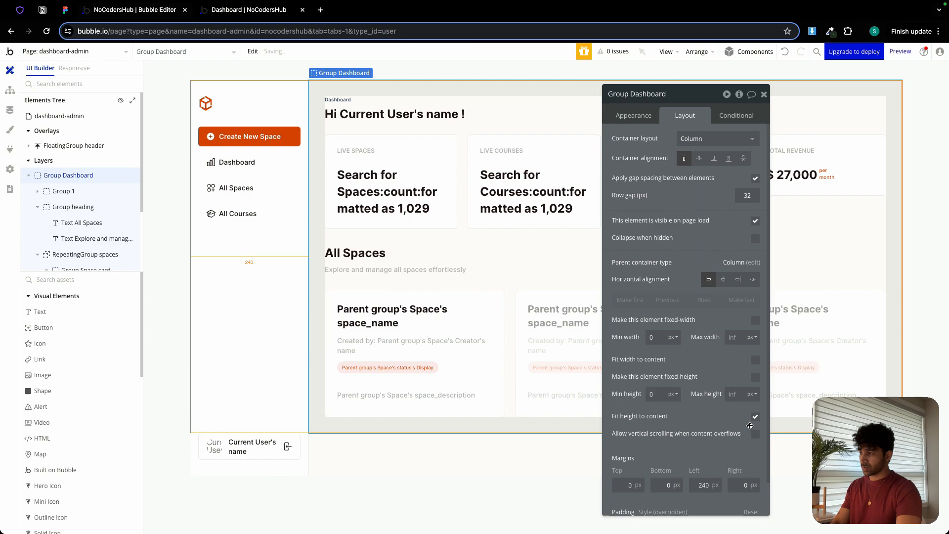
left_click(237, 14)
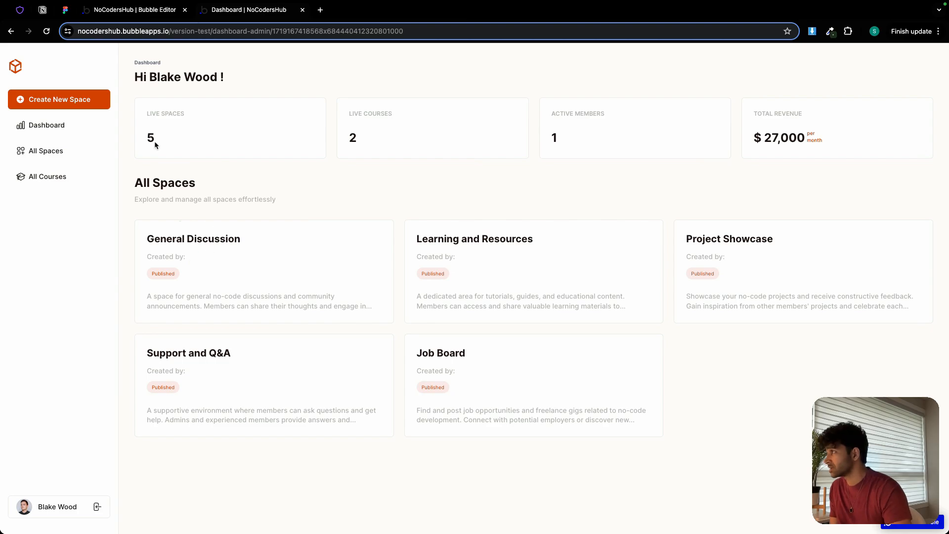
left_click(133, 16)
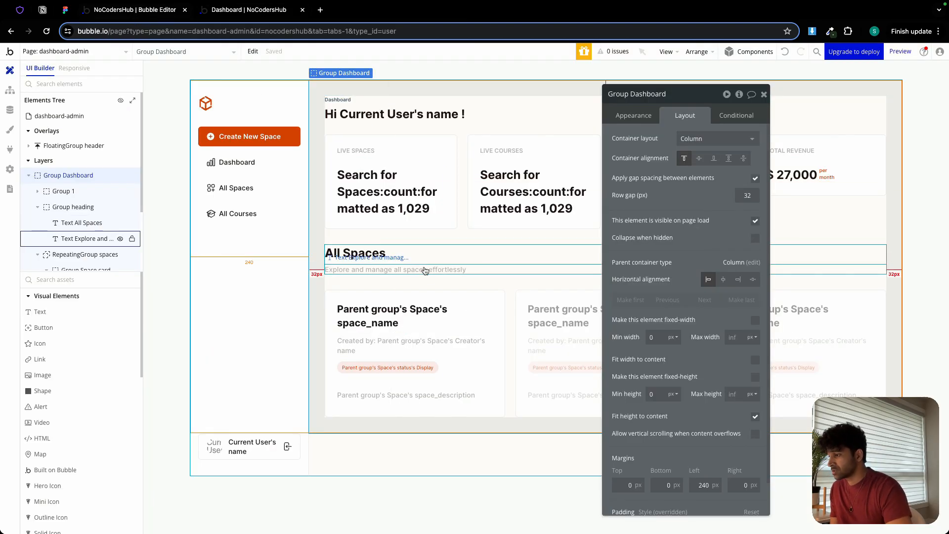
Turn off vertical centering for the space card's description text and set its font color to Text (#1F1515).
left_click(415, 397)
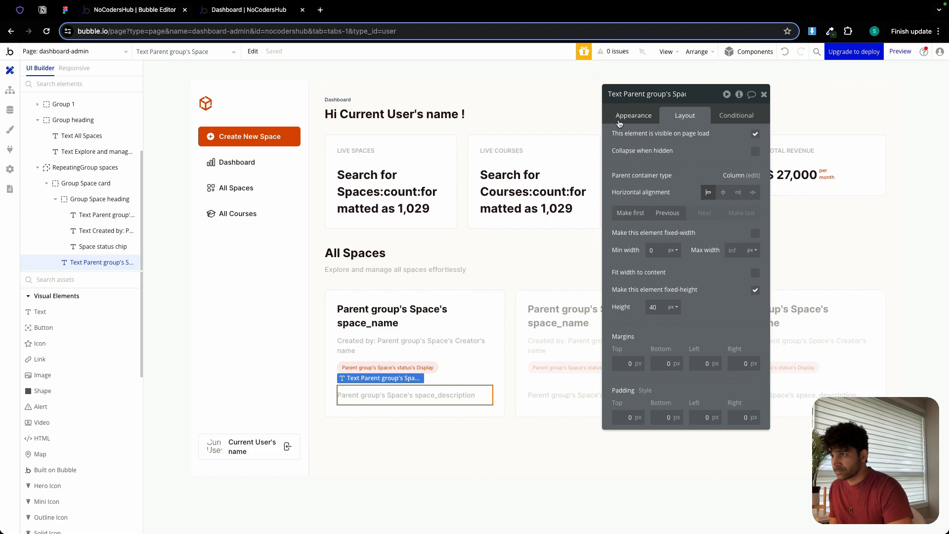
left_click(619, 119)
scroll(701, 365, "down", 4)
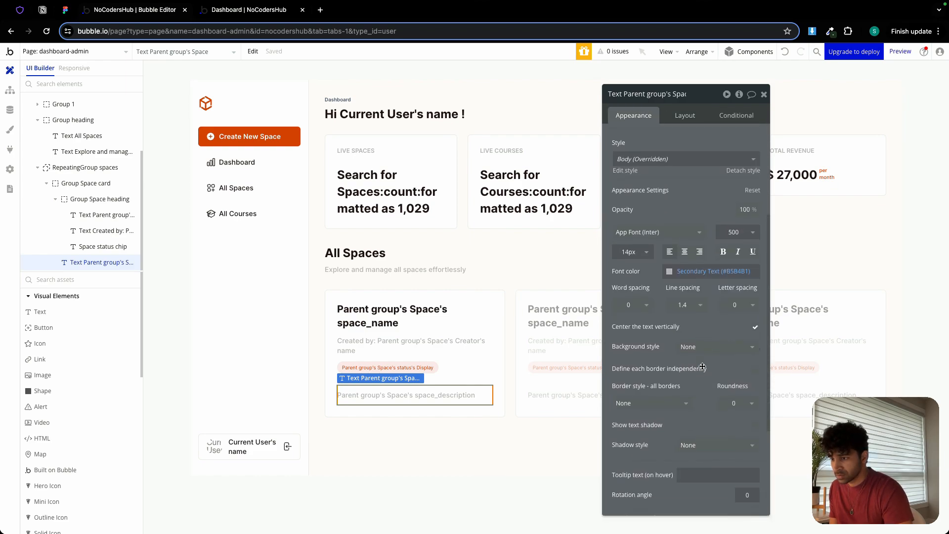
scroll(700, 355, "down", 3)
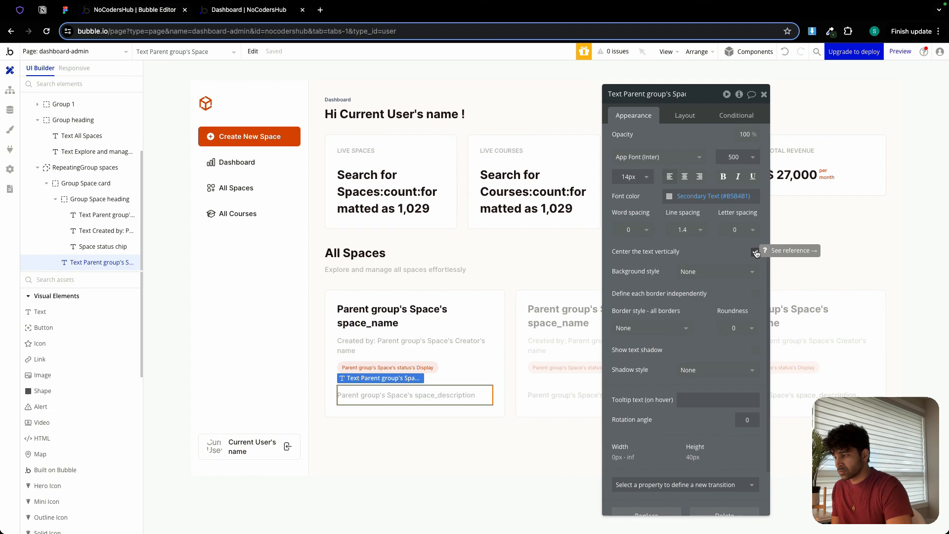
left_click(694, 196)
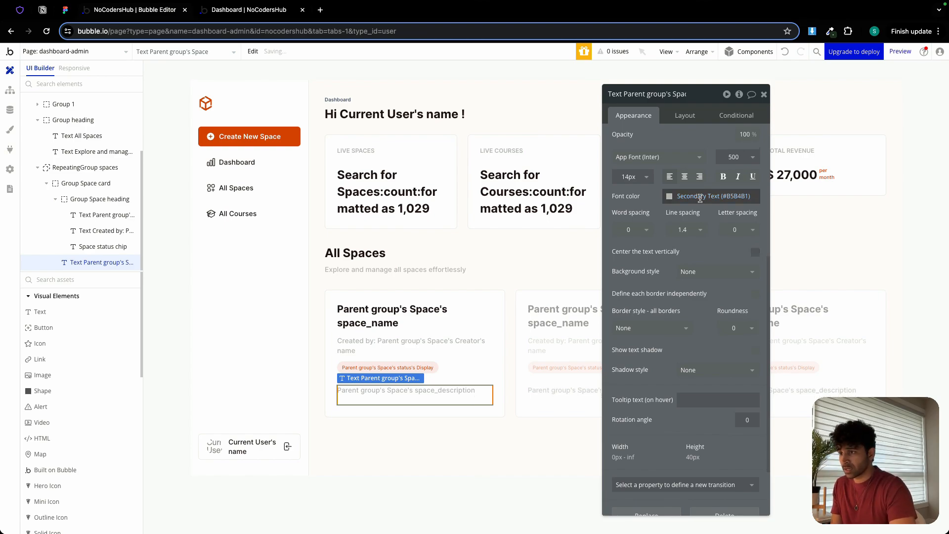
left_click(695, 329)
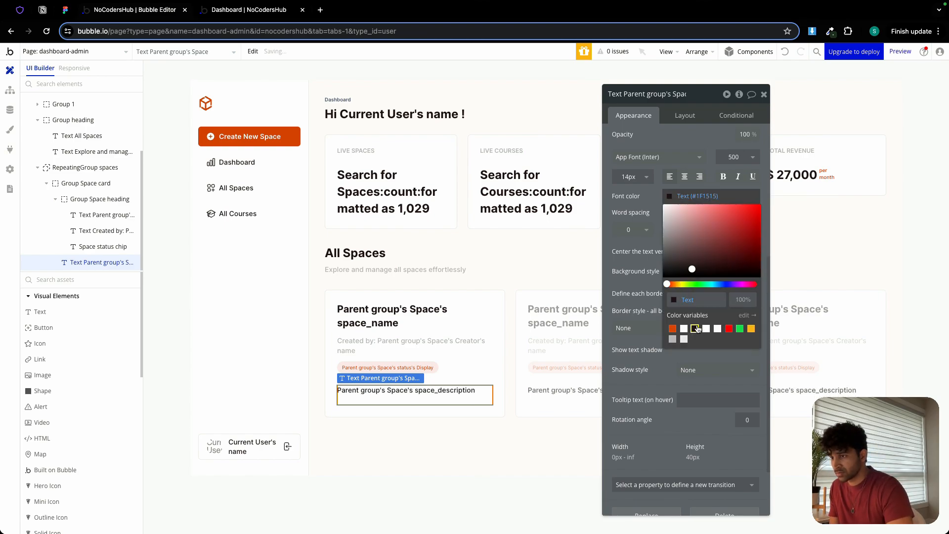
left_click(633, 266)
Refresh the running dashboard preview and compare its All Spaces section with the Admin Dashboard design in Figma.
left_click(233, 12)
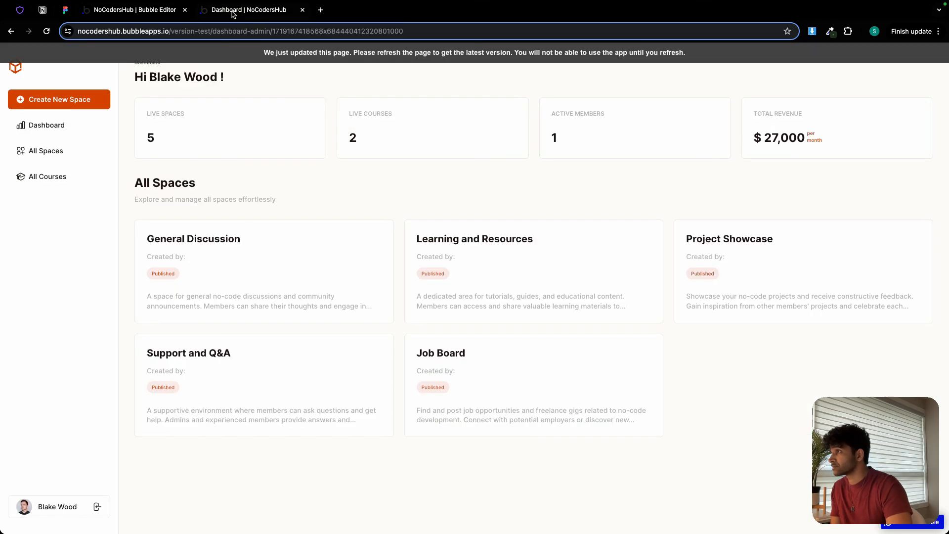
left_click(227, 52)
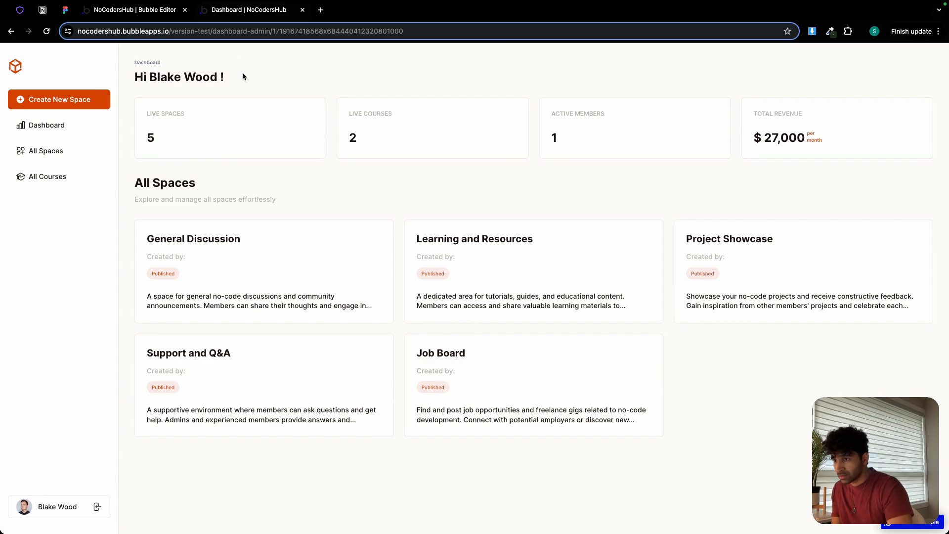
left_click(65, 11)
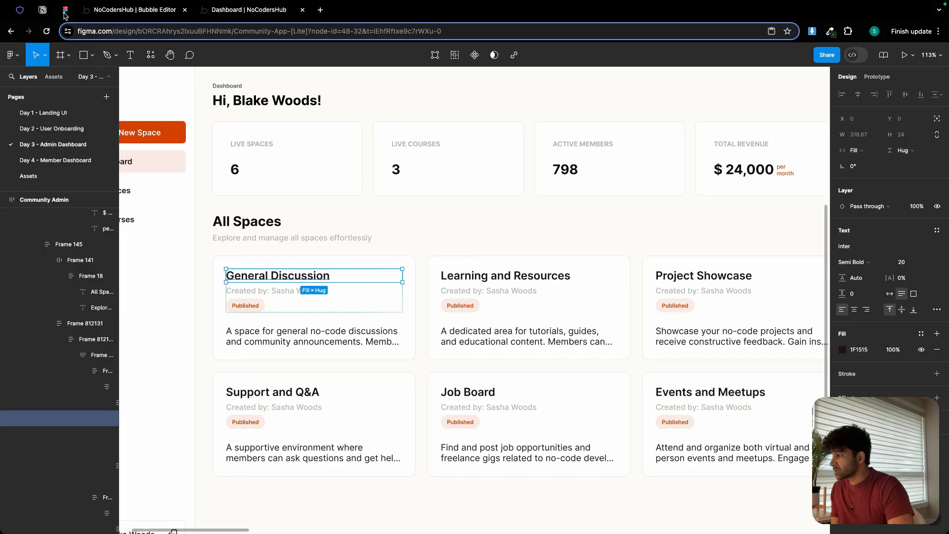
left_click(425, 254)
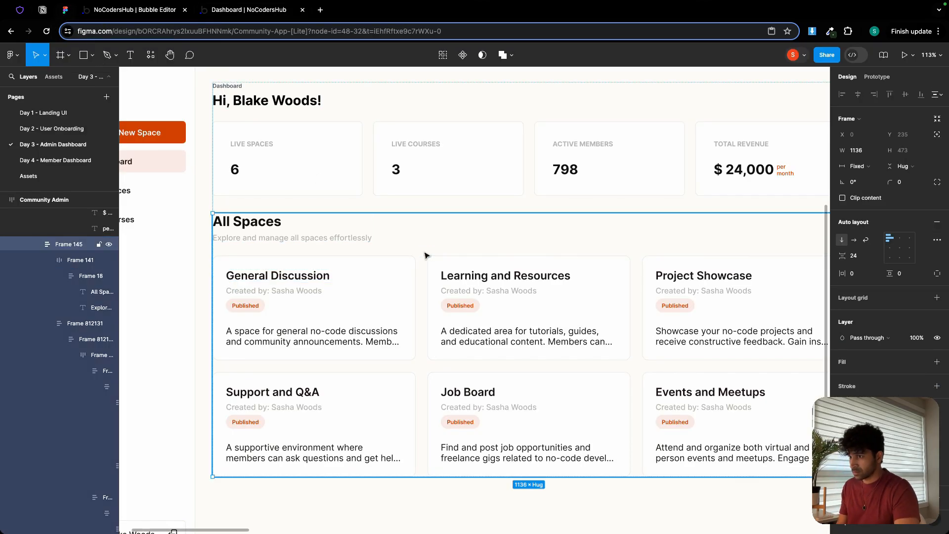
scroll(417, 252, "down", 3)
scroll(417, 252, "up", 2)
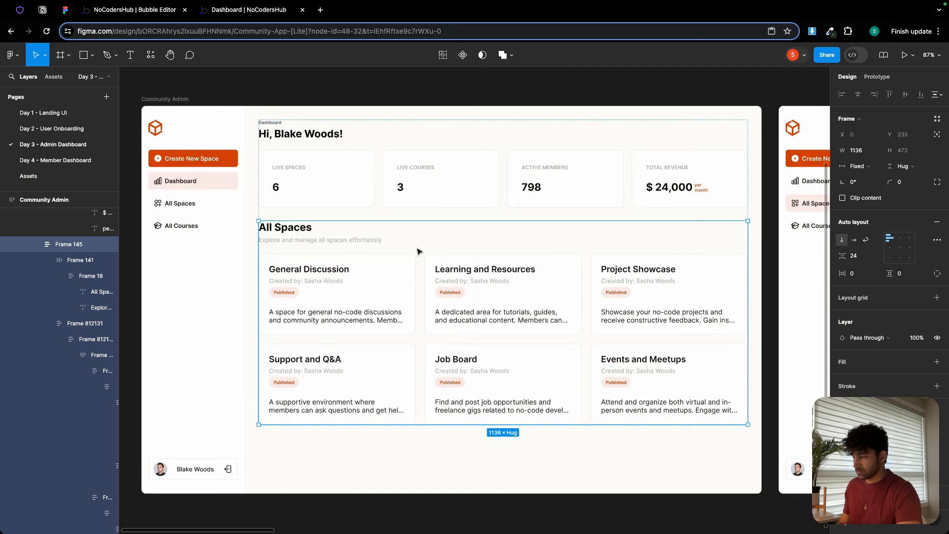
left_click(154, 11)
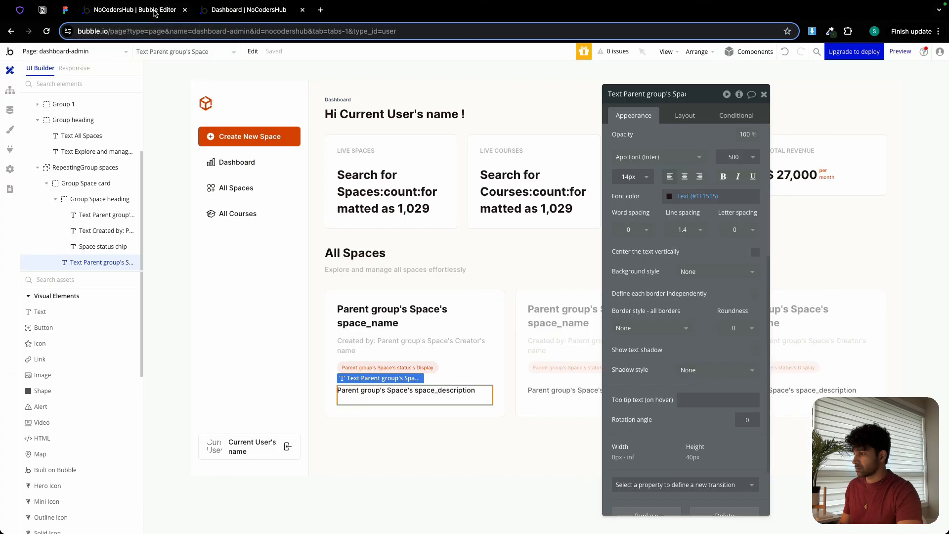
left_click(259, 10)
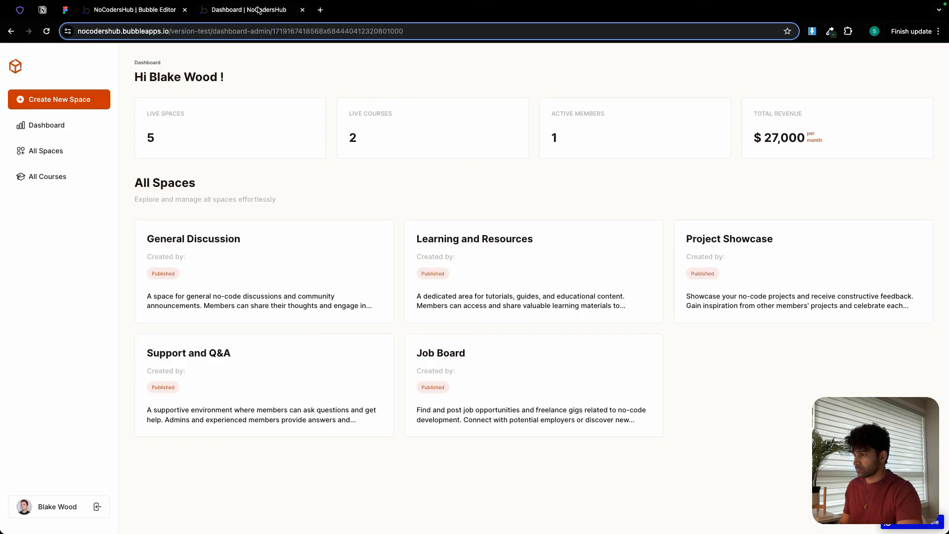
left_click(136, 10)
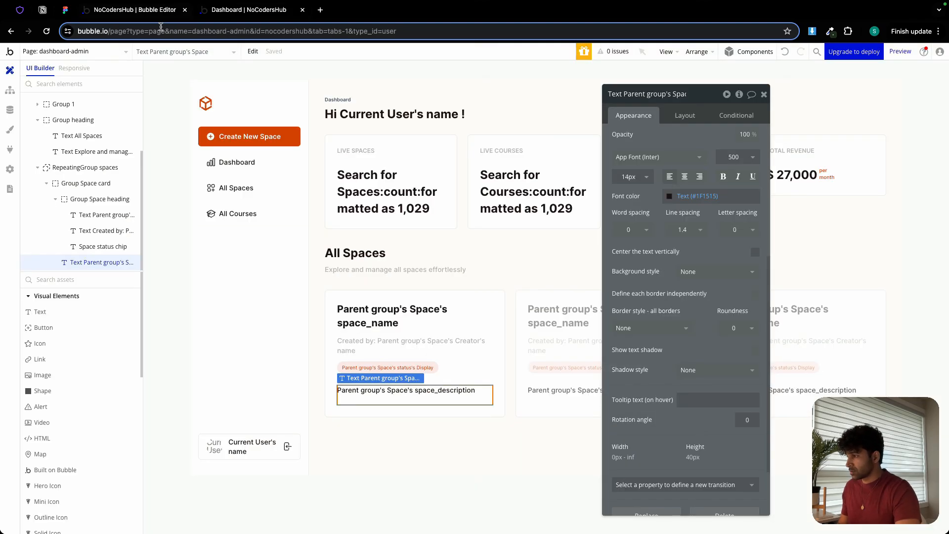
Set the row gap of Group Space heading to 6 px.
left_click(451, 330)
scroll(684, 148, "up", 3)
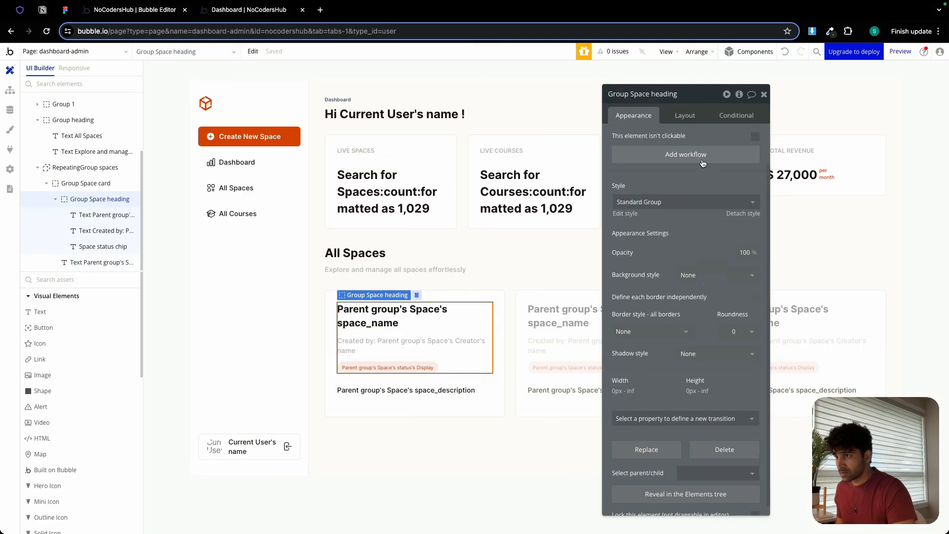
left_click(685, 118)
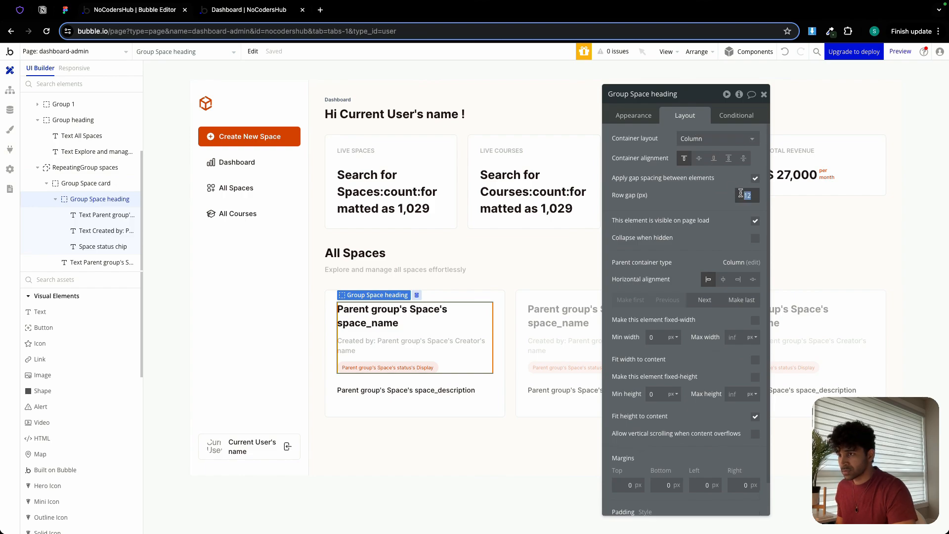
type("6")
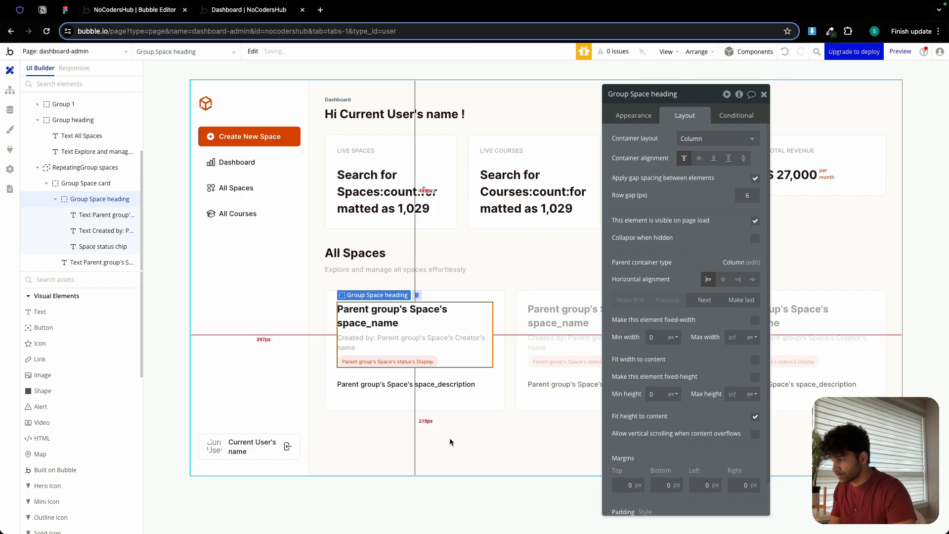
left_click(454, 426)
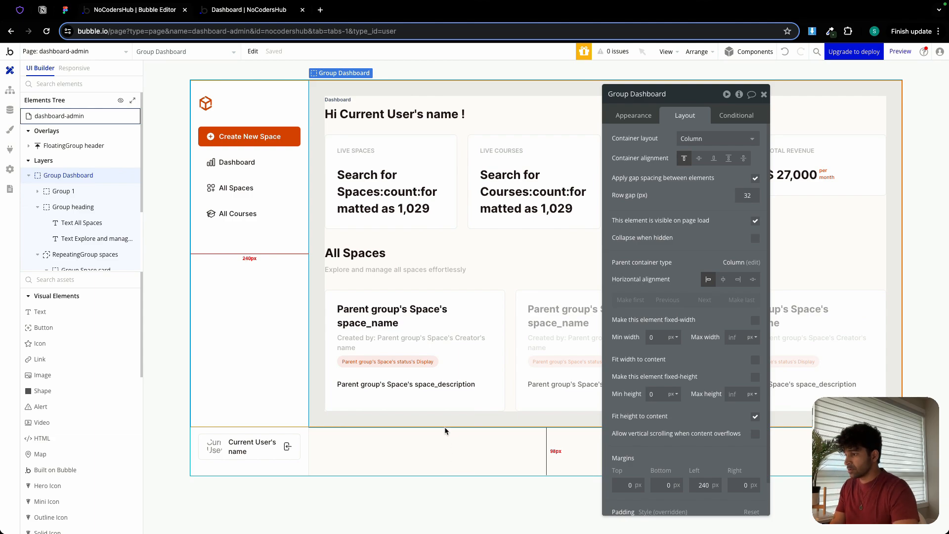
left_click(764, 95)
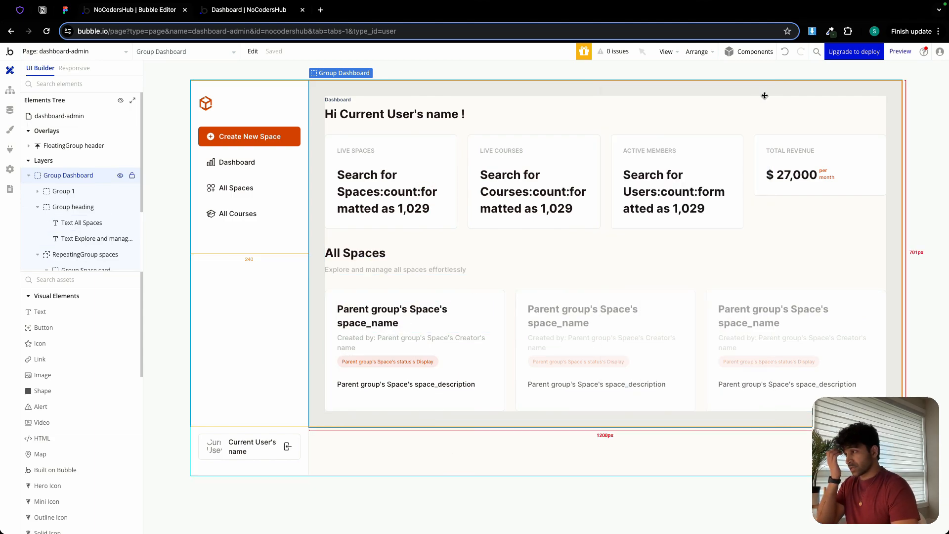
Create a workflow for when Group dashboard nav is clicked, with a Go to page action.
double_click(232, 170)
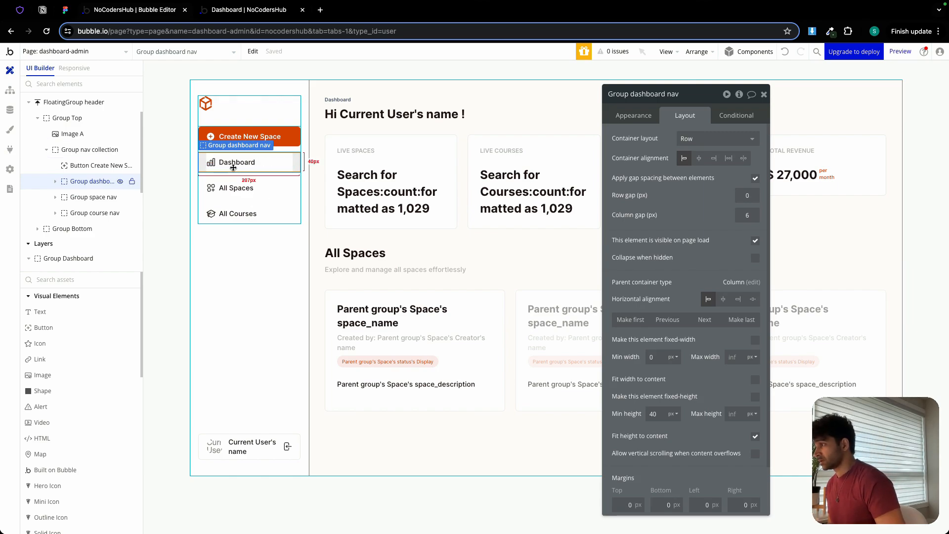
left_click(640, 118)
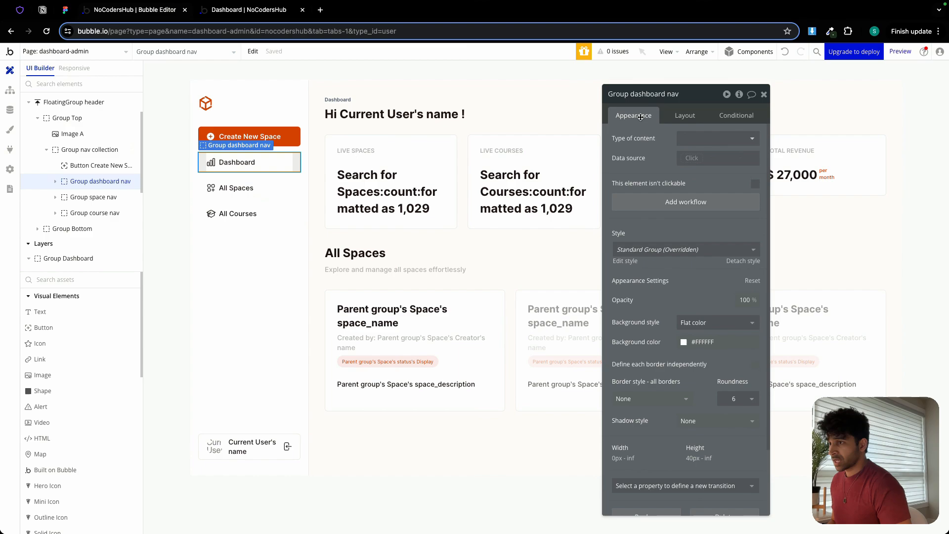
left_click(693, 203)
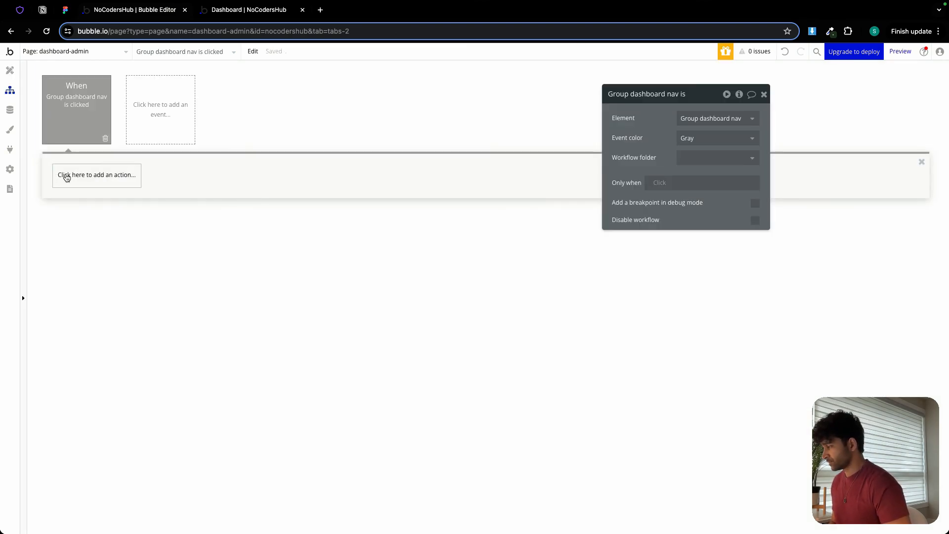
left_click(67, 176)
mouse_move(104, 230)
left_click(166, 215)
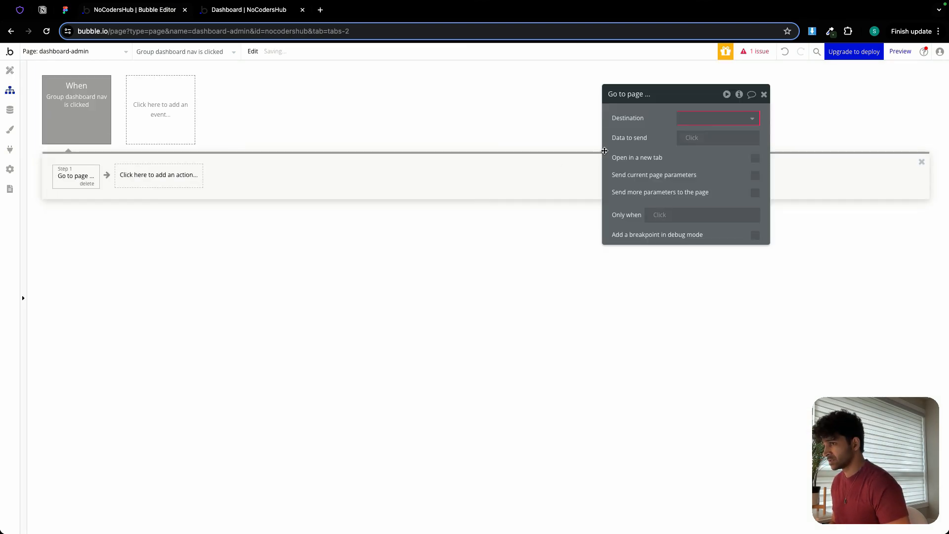
Set the Go to page action's destination to dashboard-admin and send Current User as its data.
left_click(706, 118)
left_click(705, 163)
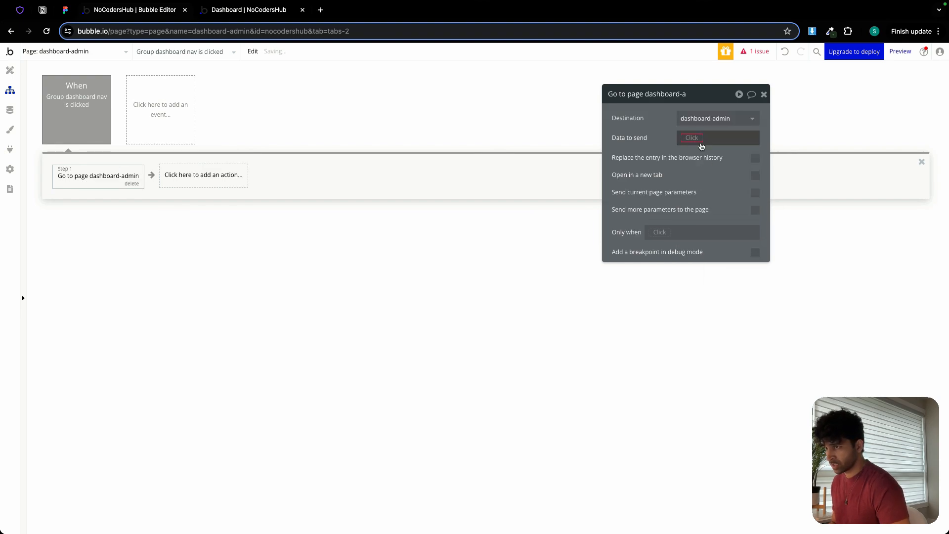
left_click(695, 138)
left_click(702, 192)
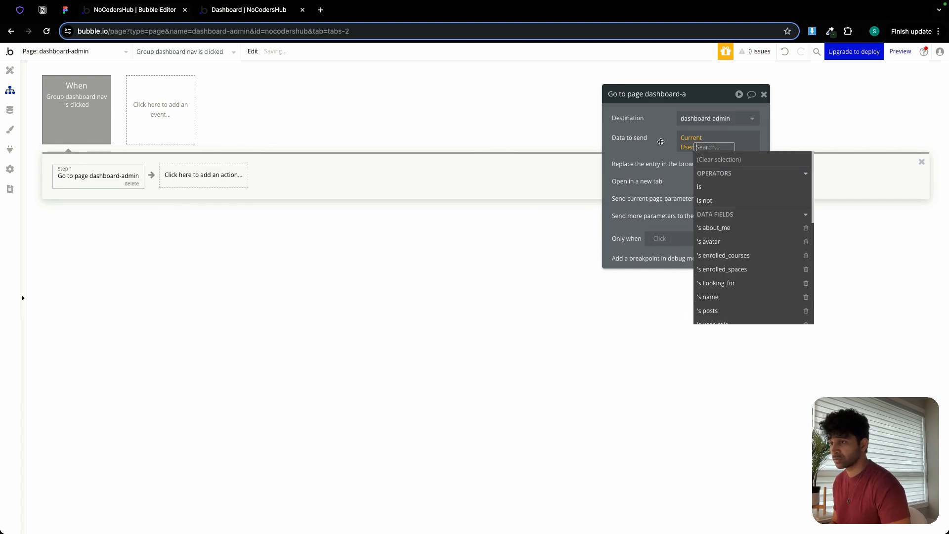
Send an additional page parameter with the Go to page action, using key v and value d.
left_click(755, 210)
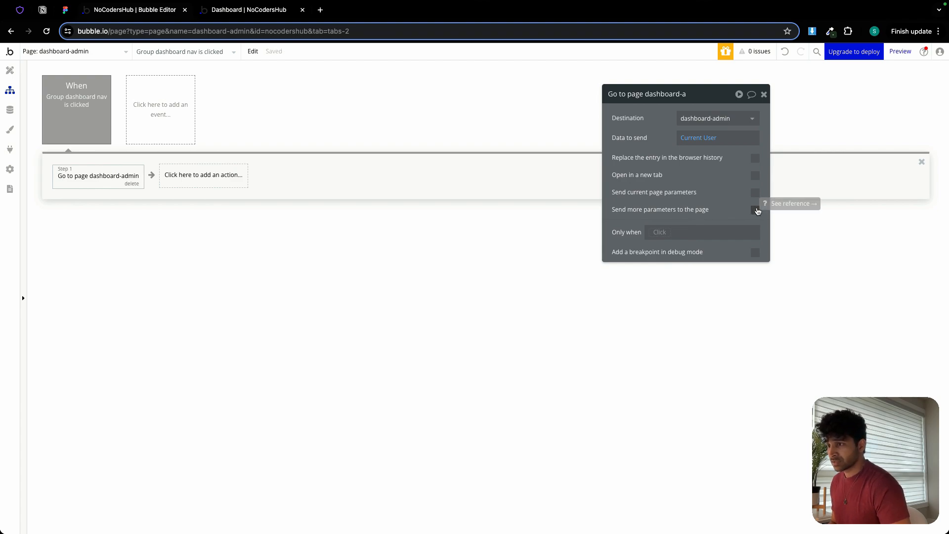
left_click(660, 235)
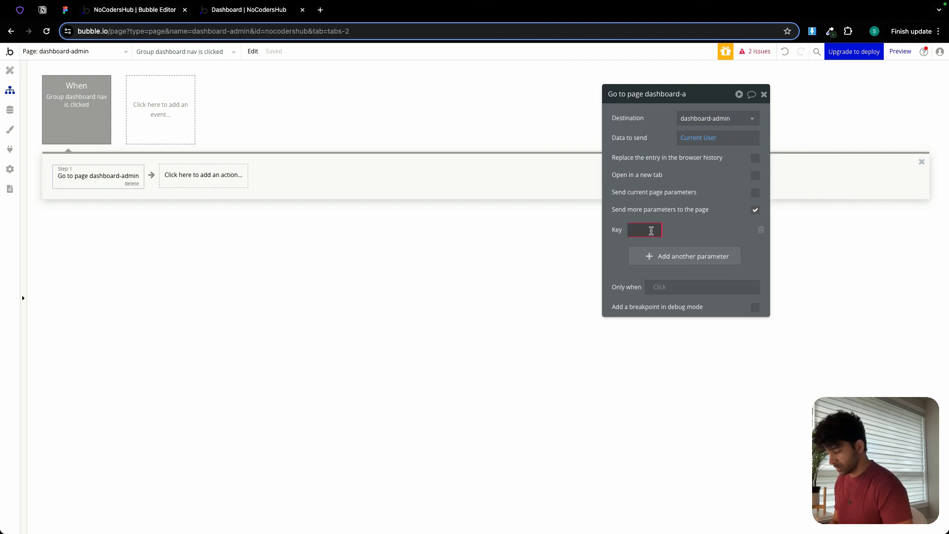
type("v")
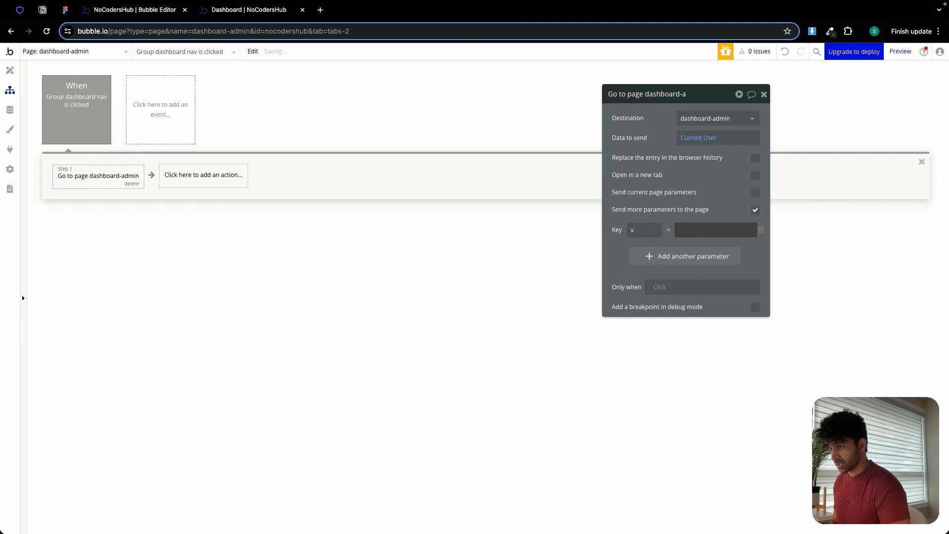
left_click(709, 231)
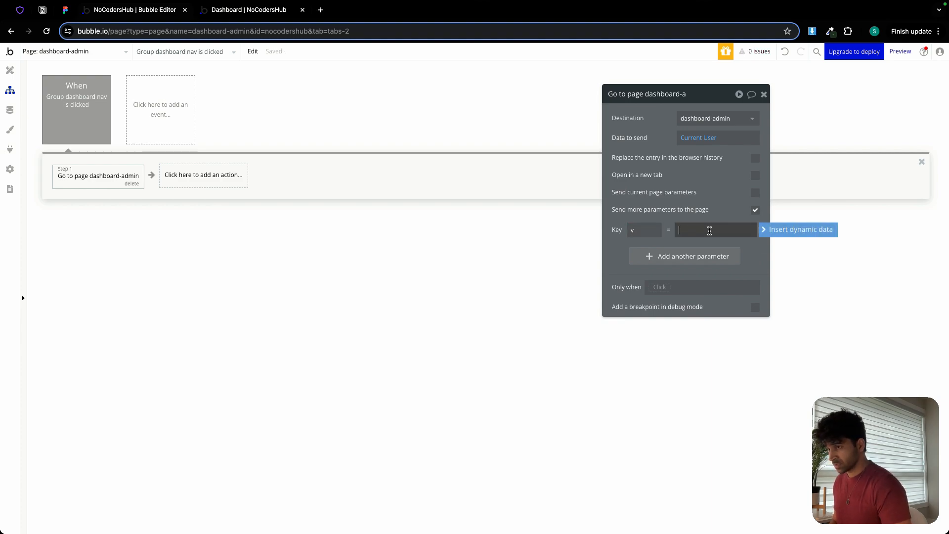
type("d")
left_click(618, 220)
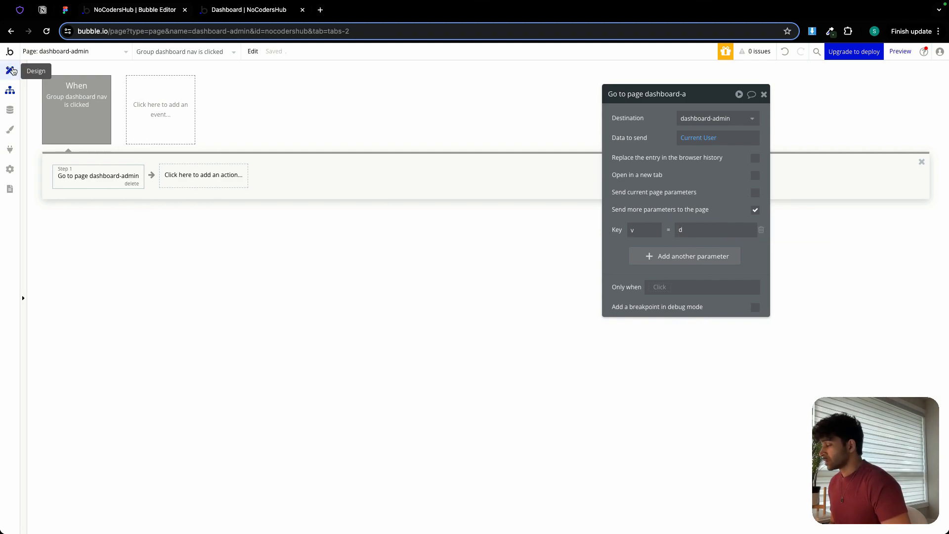
Return to the page design and make Group Dashboard collapse when hidden.
left_click(13, 71)
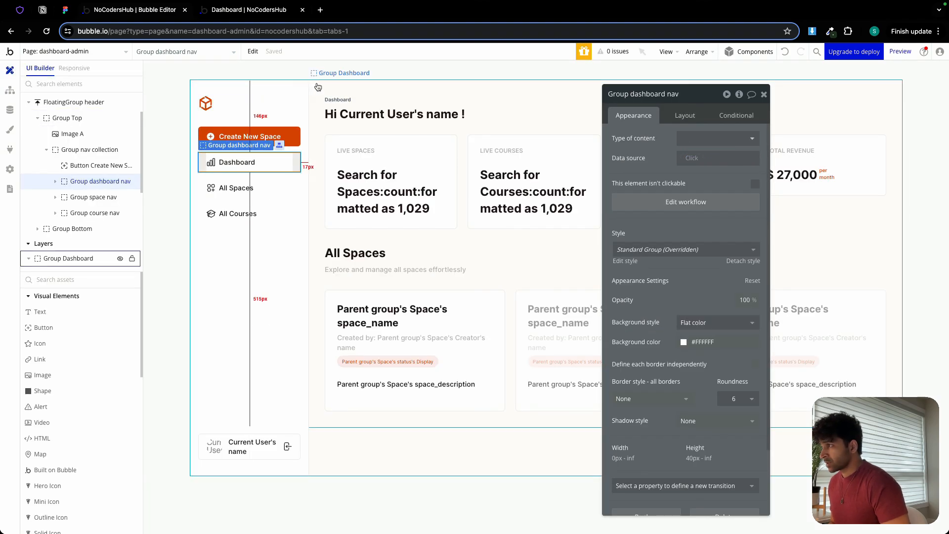
left_click(320, 87)
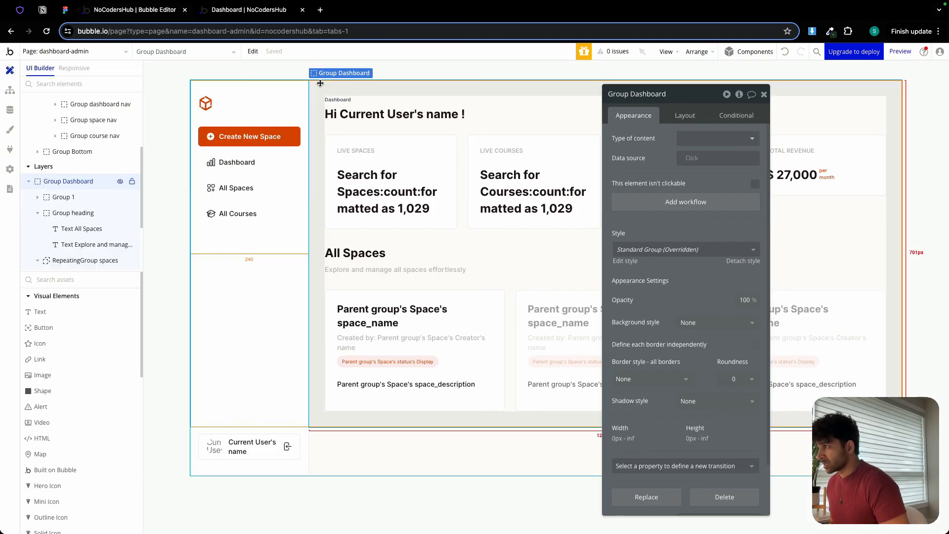
left_click(685, 115)
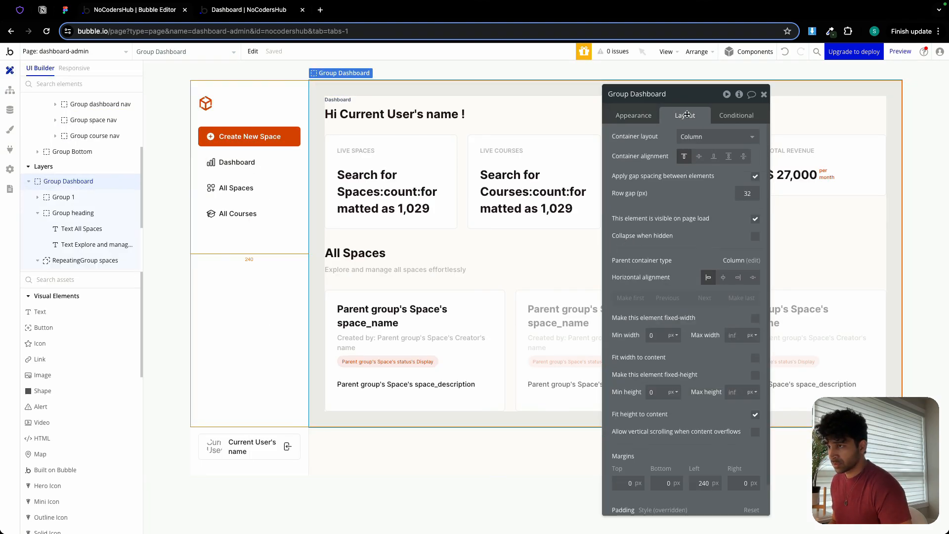
left_click(755, 236)
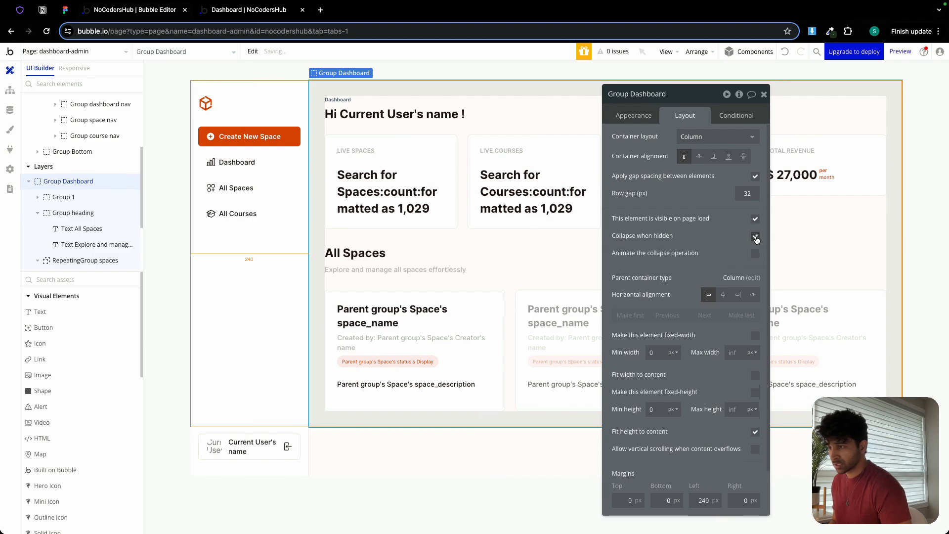
Add a condition to Group Dashboard that applies when the page URL's text parameter v is d.
left_click(736, 117)
left_click(707, 141)
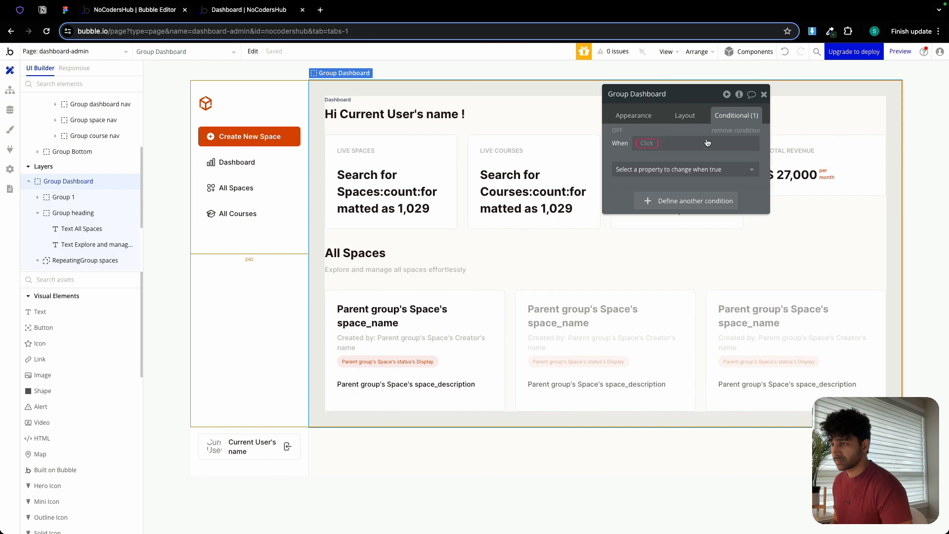
left_click(646, 145)
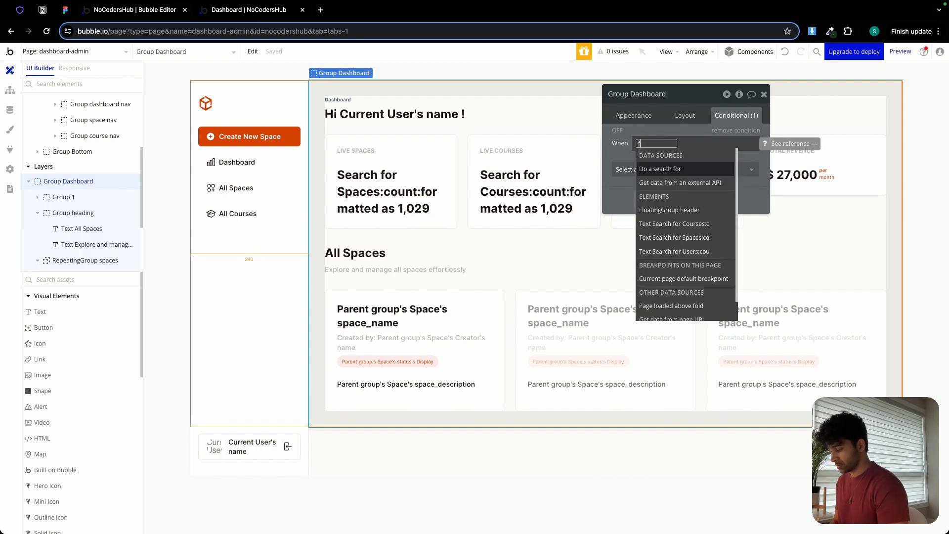
type("data")
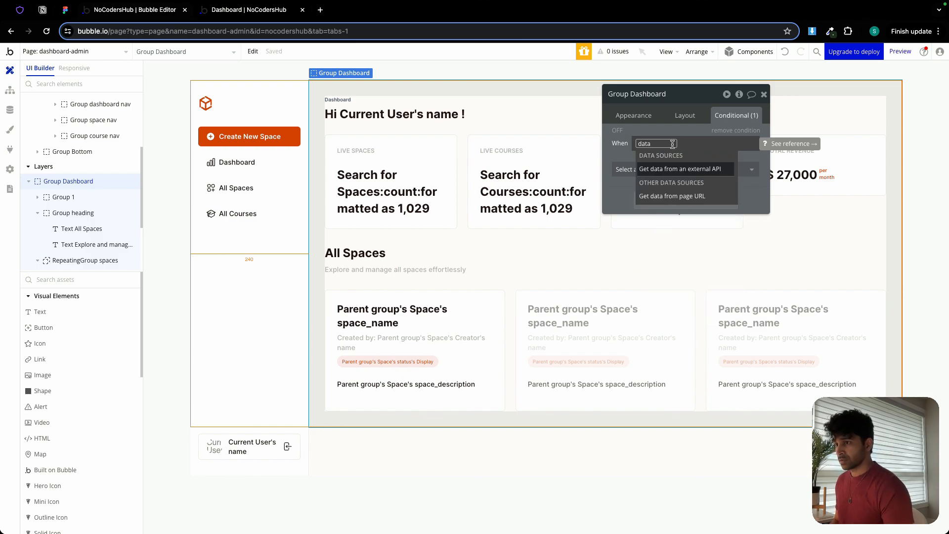
left_click(673, 196)
left_click(512, 137)
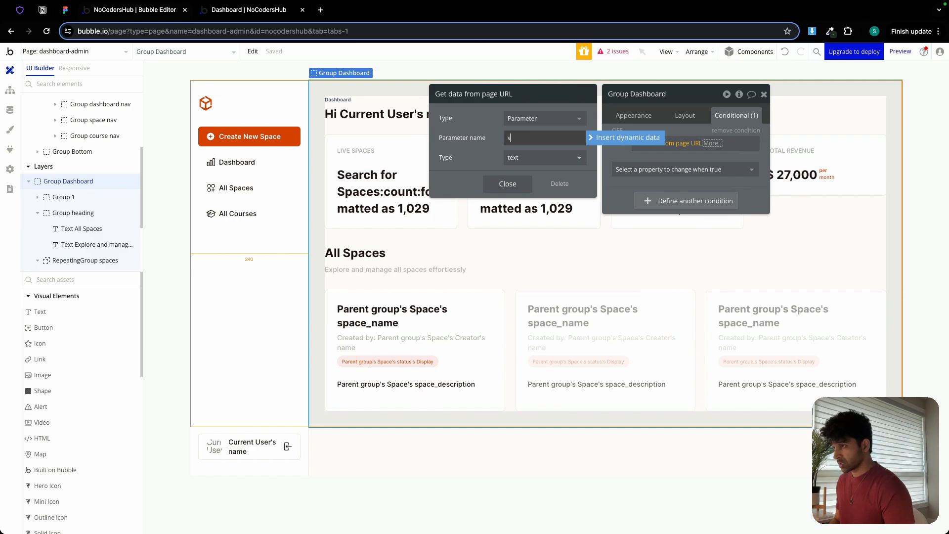
type("v")
left_click(508, 184)
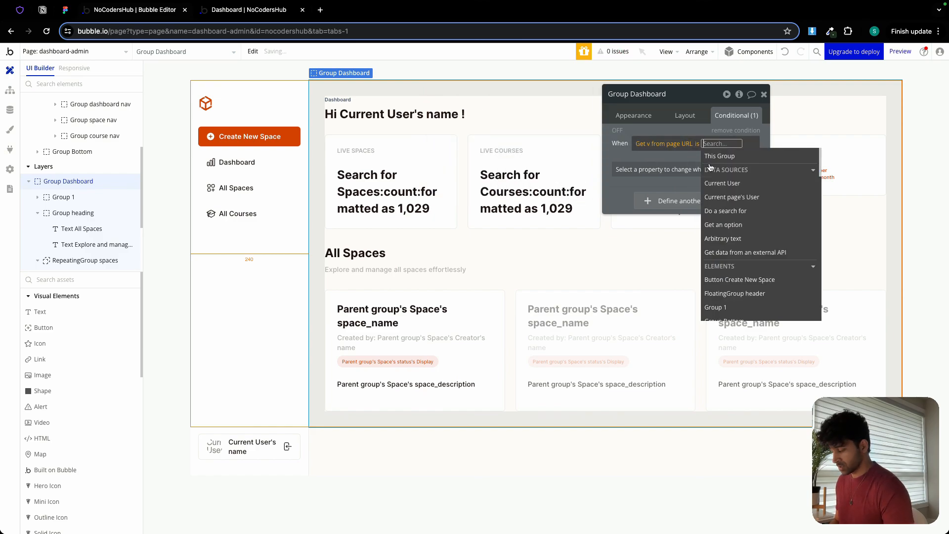
type("d")
left_click(670, 154)
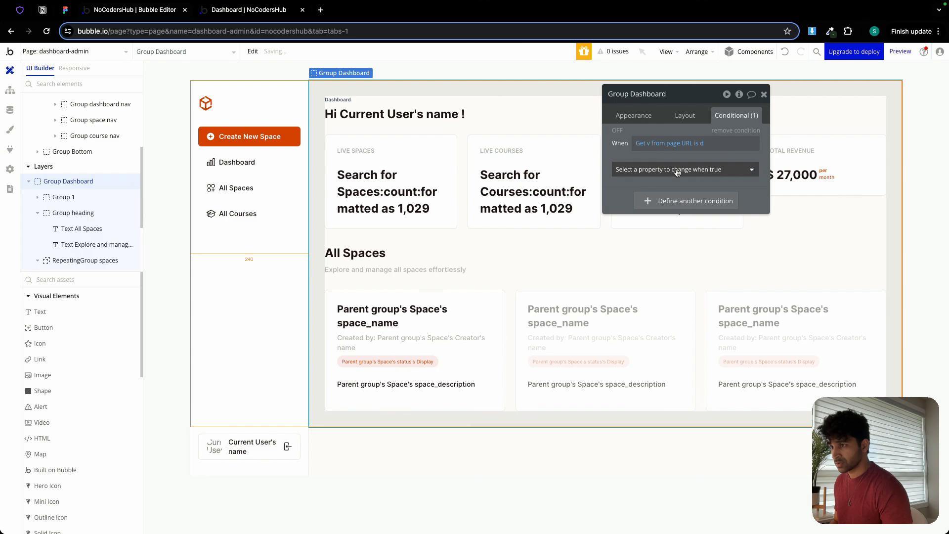
Make Group Dashboard visible when its condition is true, then close its properties.
left_click(677, 170)
left_click(662, 199)
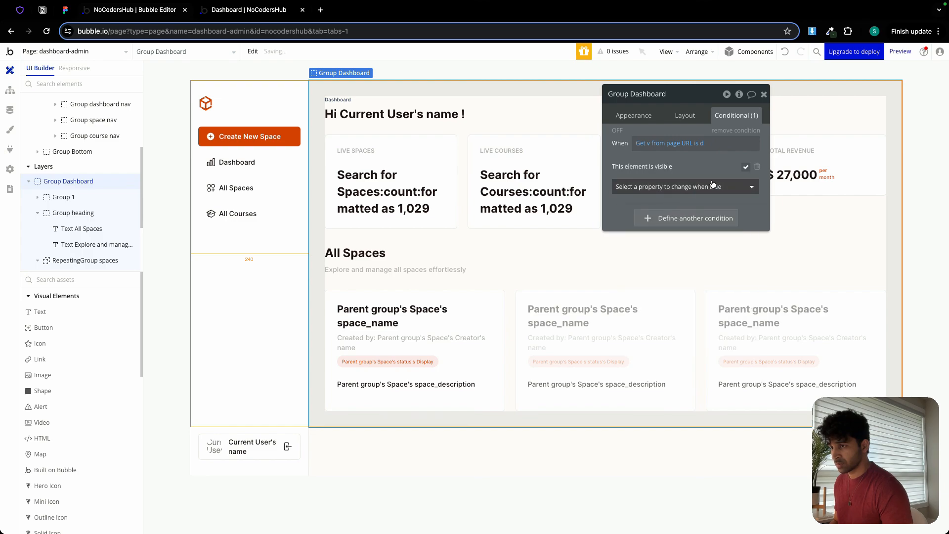
left_click(745, 168)
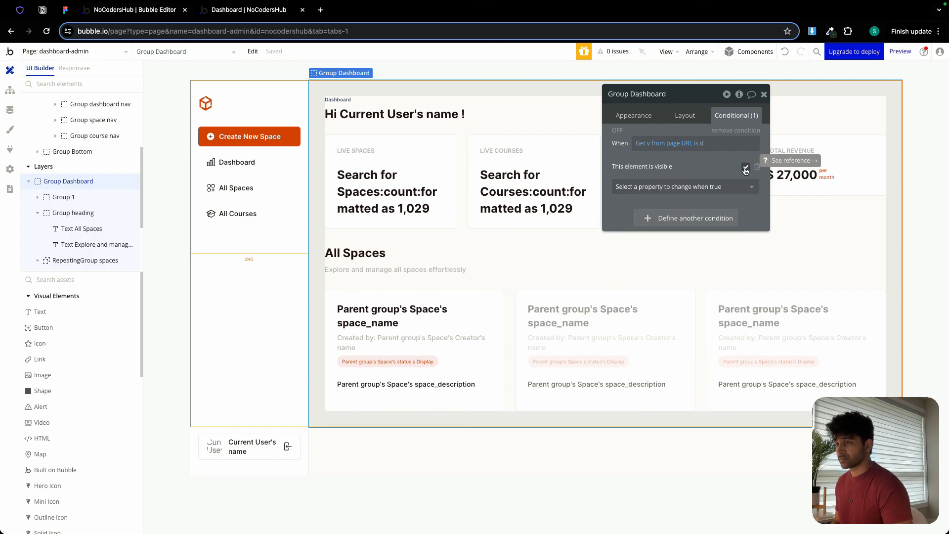
left_click(684, 115)
left_click(763, 94)
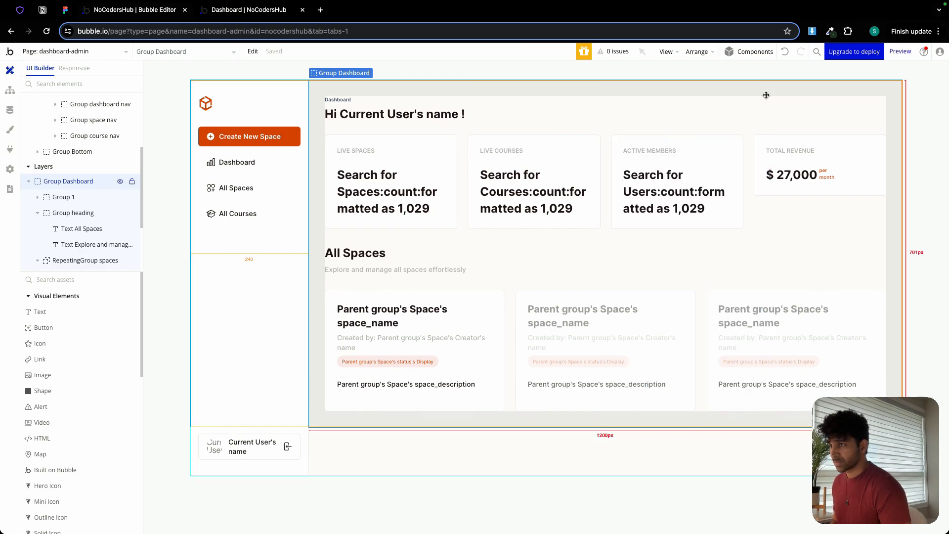
In the log-in page's Button Log In workflow, send parameter v with value d in the Go to page dashboard-admin action.
left_click(101, 52)
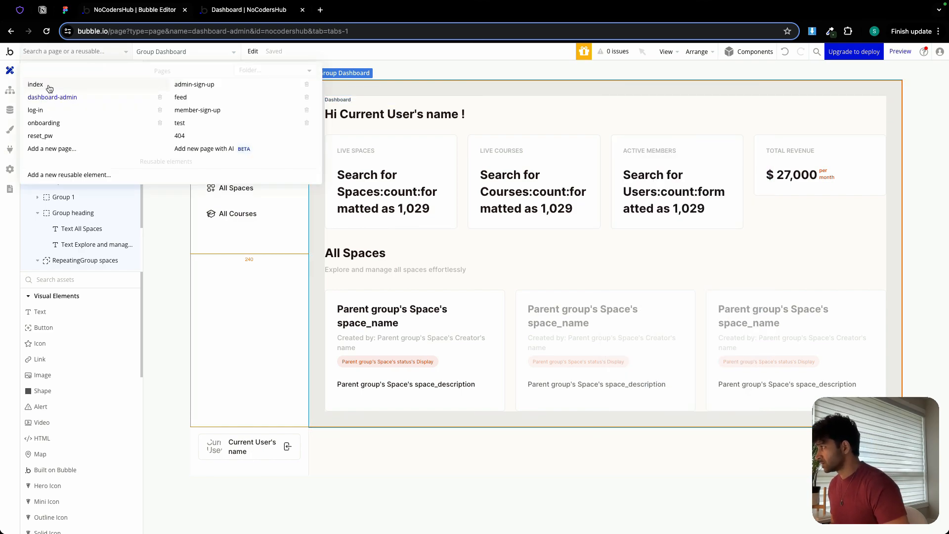
left_click(36, 110)
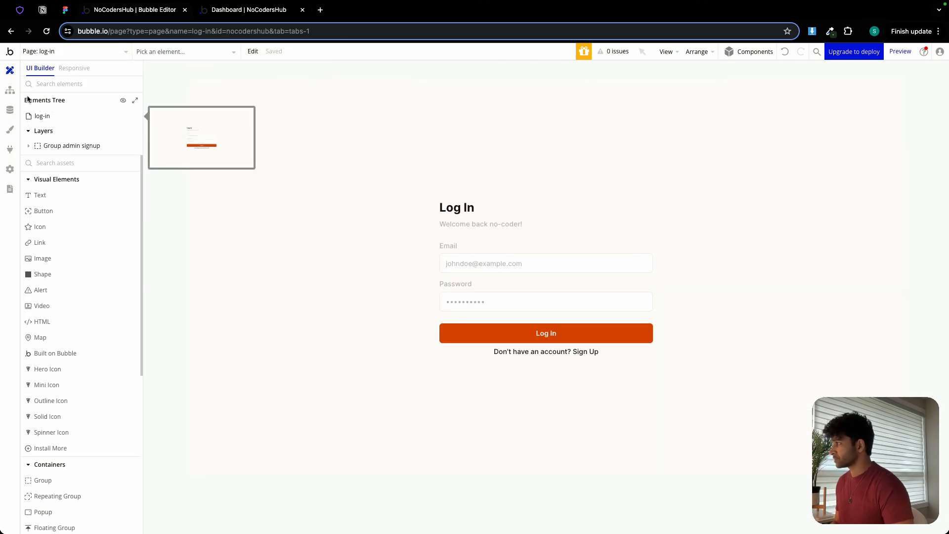
left_click(10, 90)
left_click(68, 118)
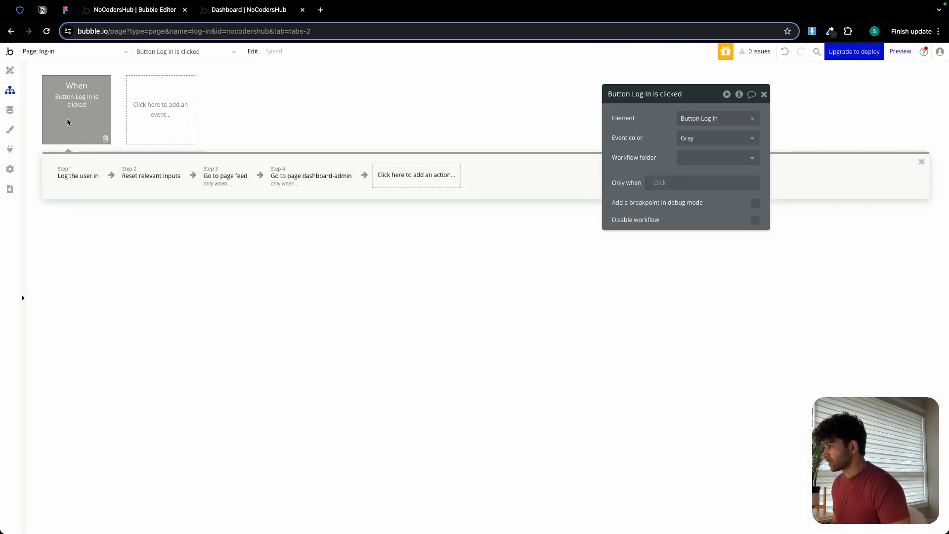
left_click(300, 185)
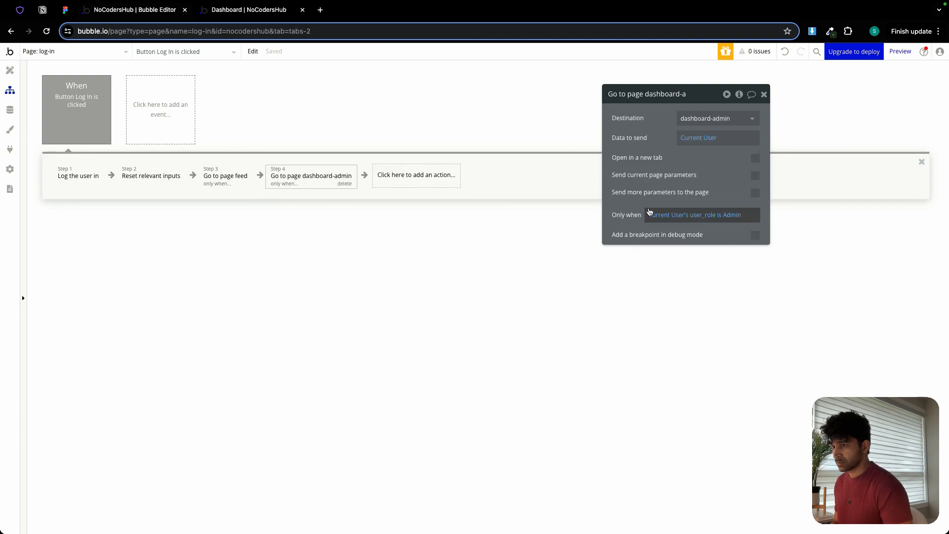
left_click(754, 192)
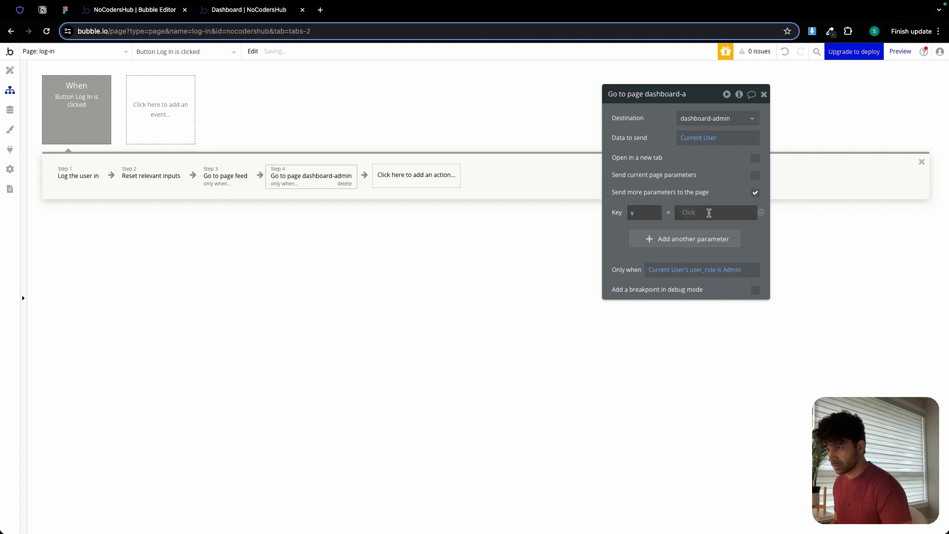
left_click(705, 213)
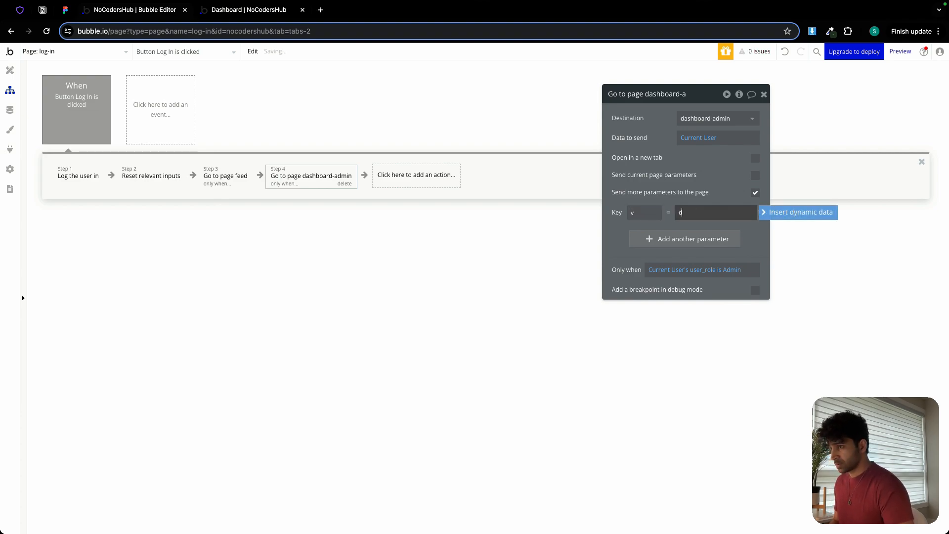
type("d")
left_click(623, 225)
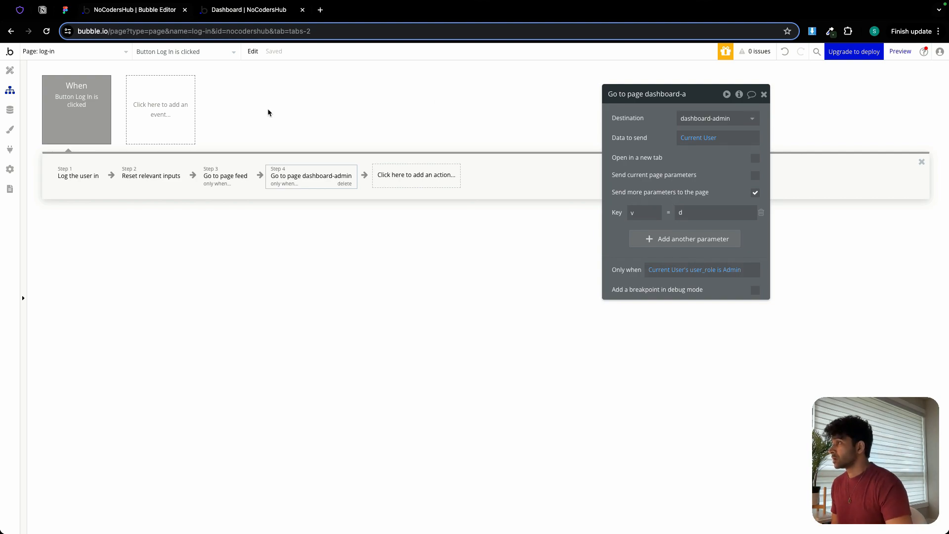
Return to the dashboard-admin page design and copy Group Dashboard's condition expression into a new condition on Group dashboard nav.
left_click(19, 69)
left_click(74, 51)
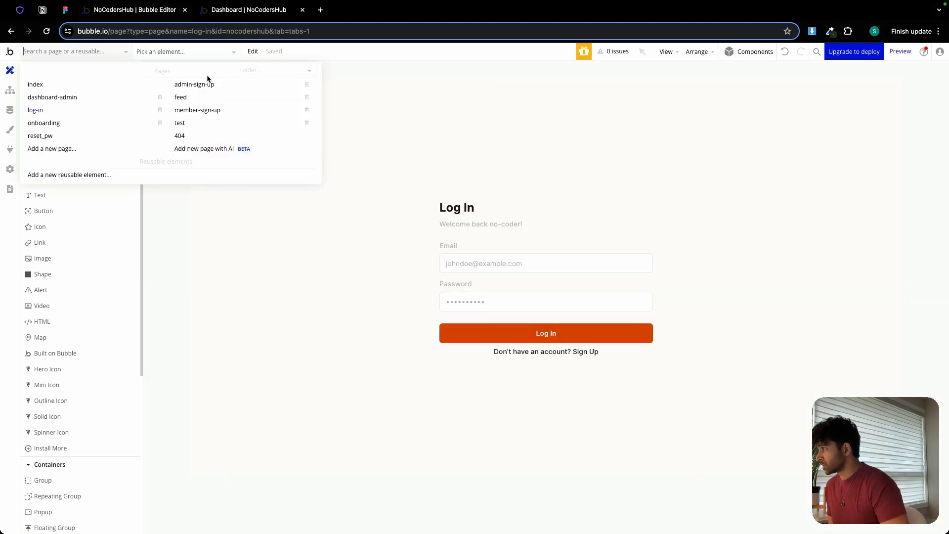
left_click(68, 98)
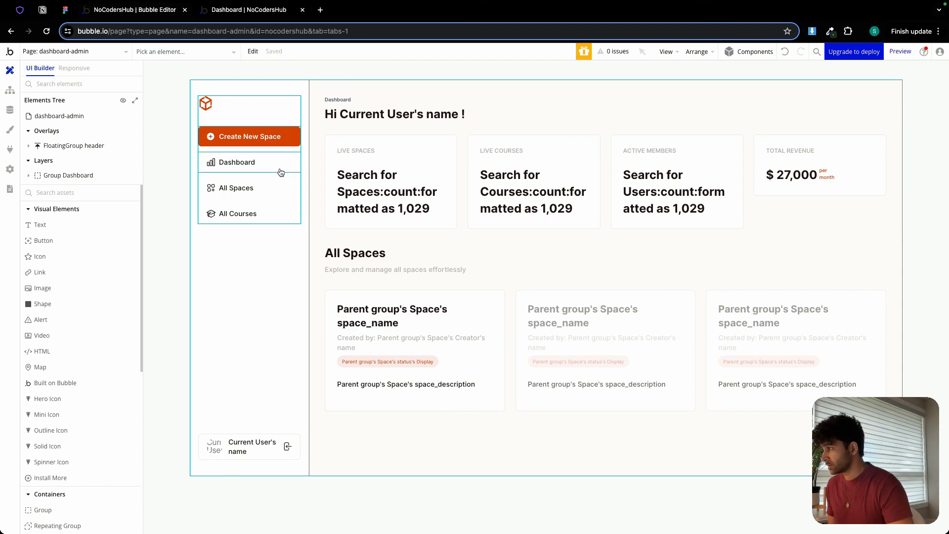
double_click(280, 169)
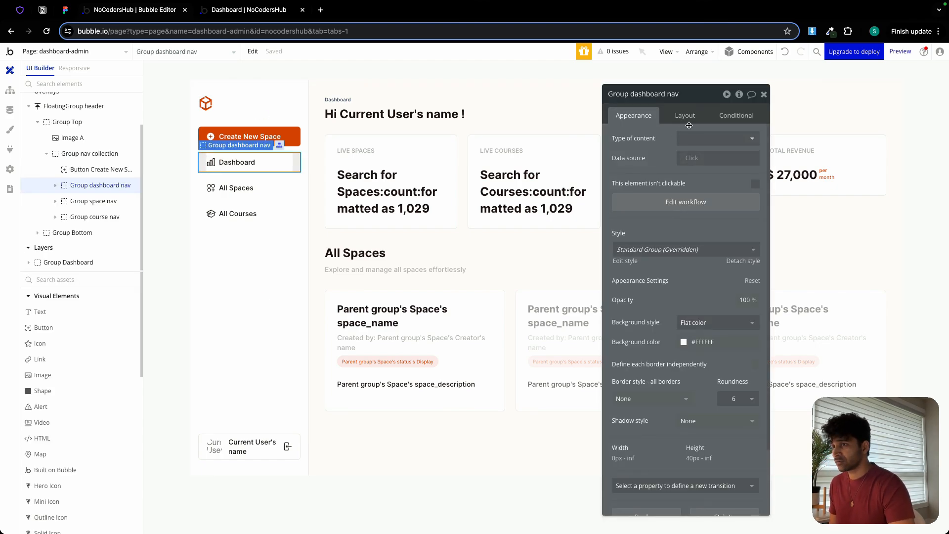
left_click(731, 116)
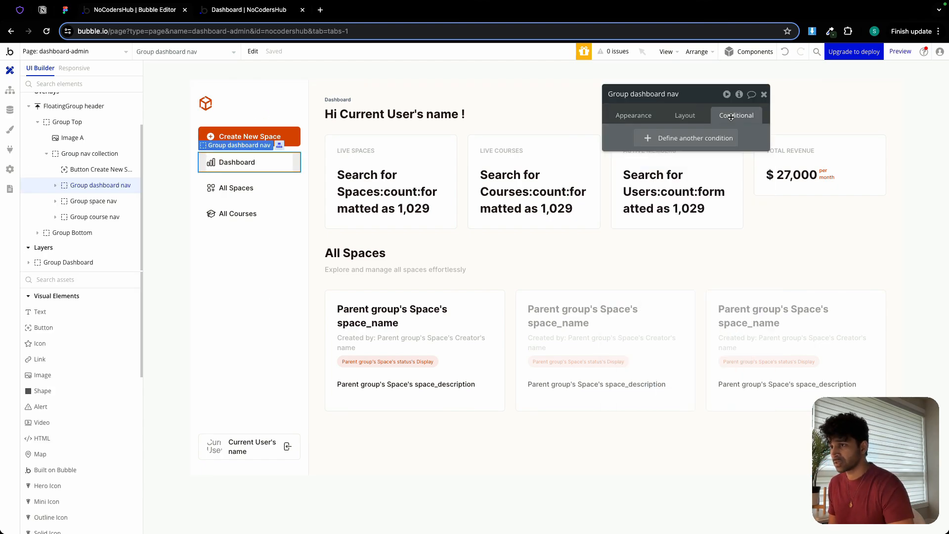
left_click(511, 90)
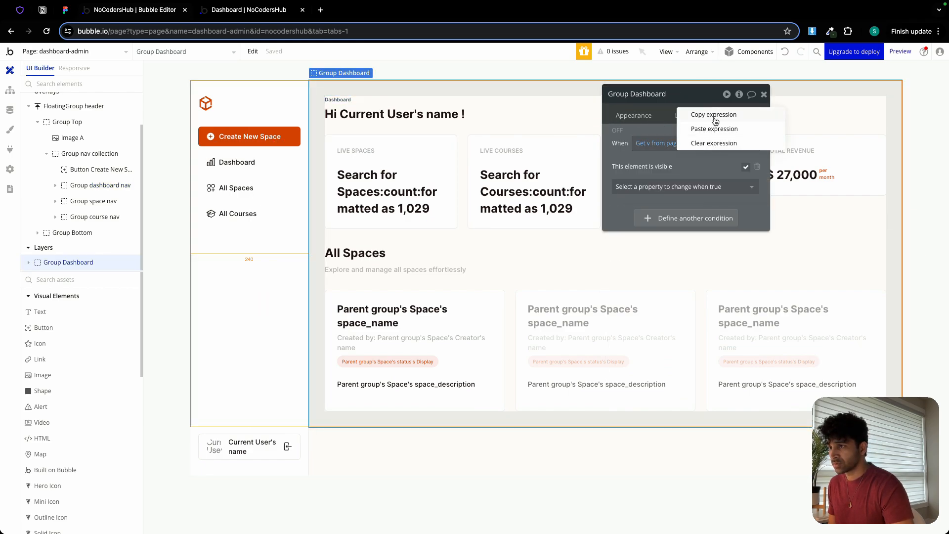
left_click(268, 165)
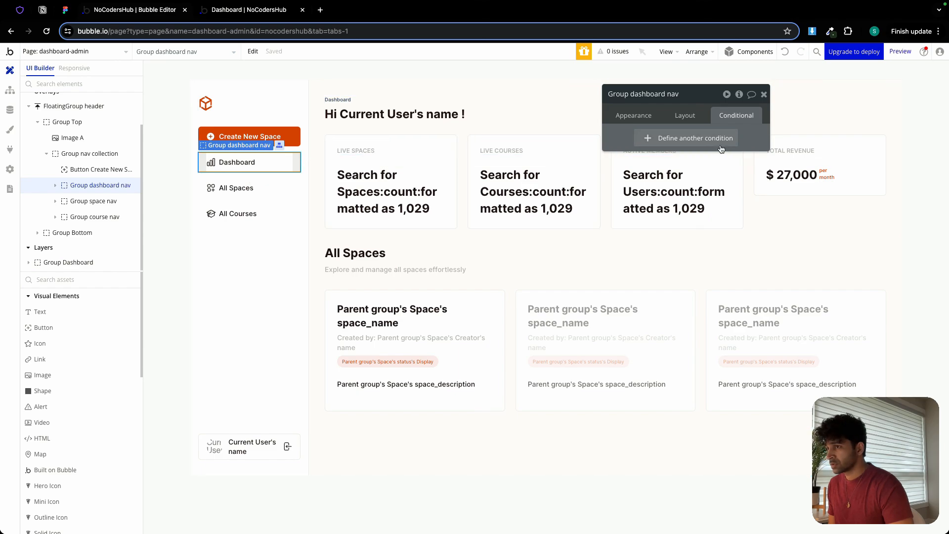
left_click(697, 140)
right_click(646, 144)
left_click(712, 129)
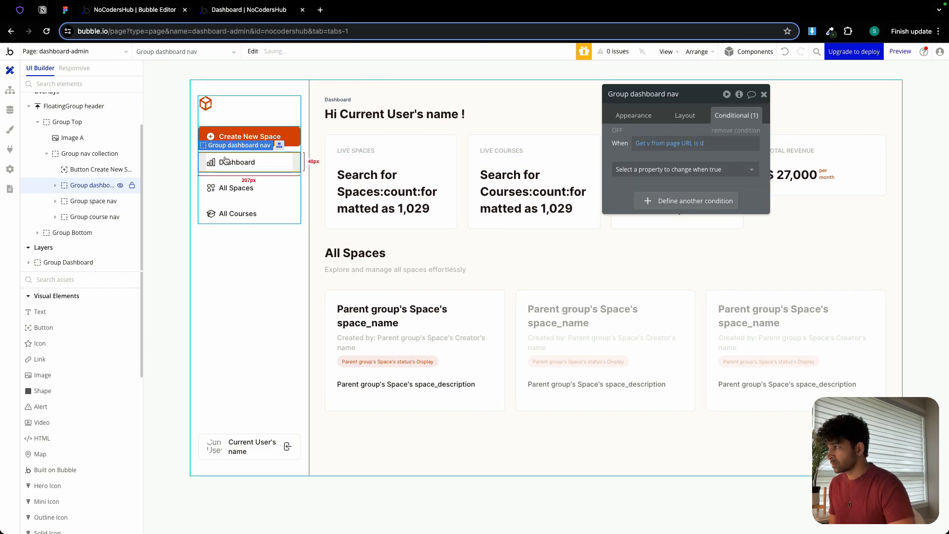
Set Group dashboard nav's conditional background color to the Primary color variable at 10% opacity.
left_click(669, 170)
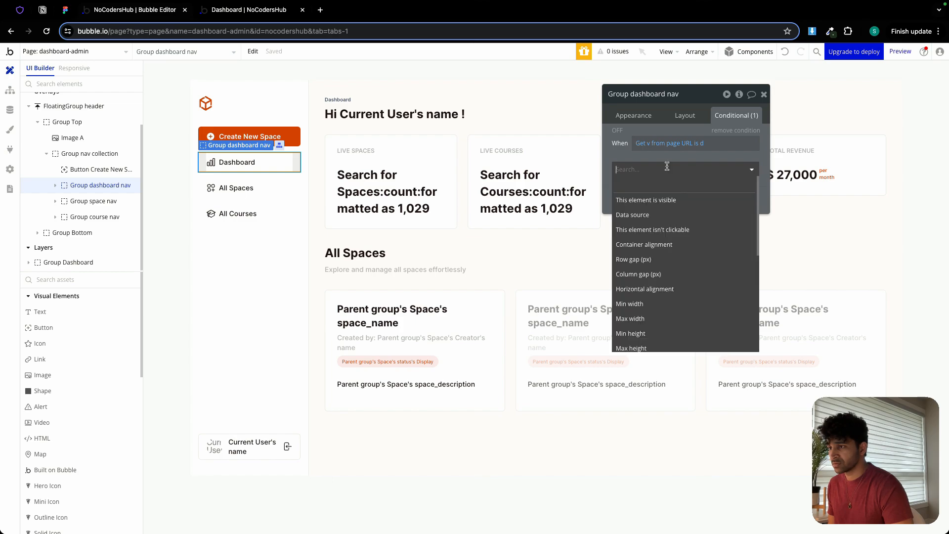
type("back")
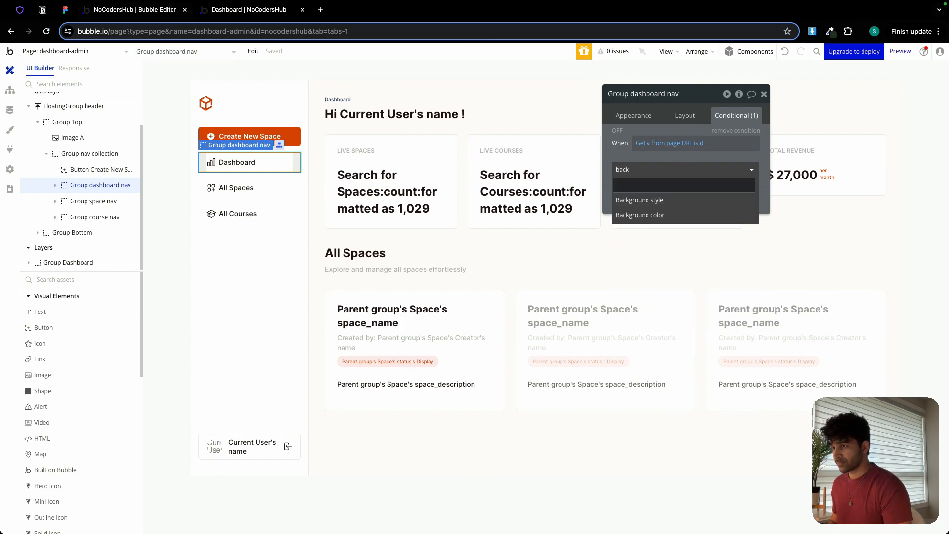
left_click(640, 215)
left_click(707, 166)
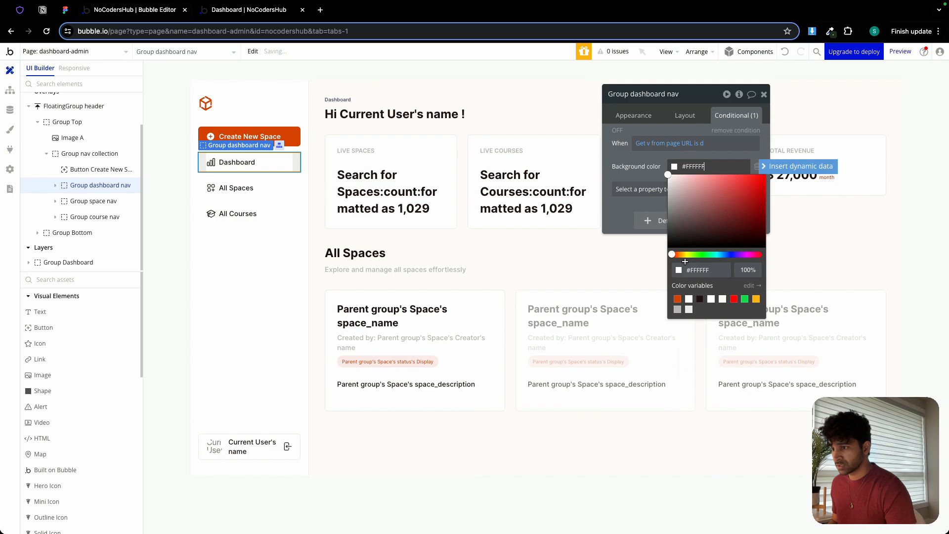
left_click(677, 298)
type("1")
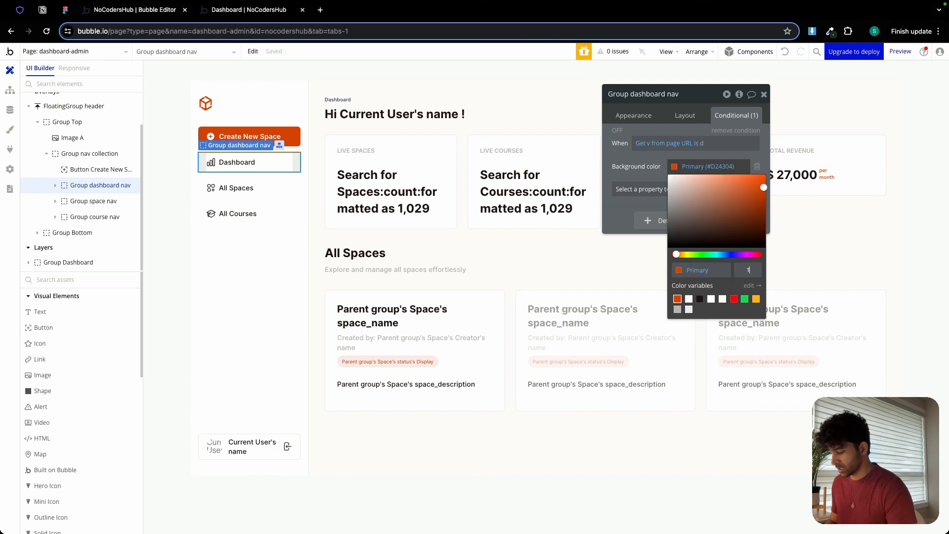
type("0")
key("Return")
left_click(616, 171)
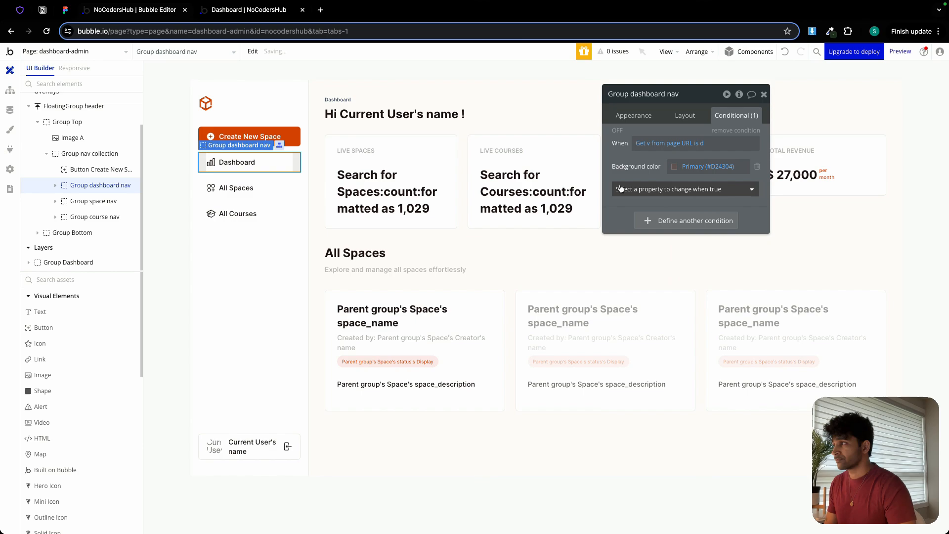
Make the outline icon beside the current user's name clickable and rename it OutlineIcon logout.
left_click(246, 11)
left_click(167, 13)
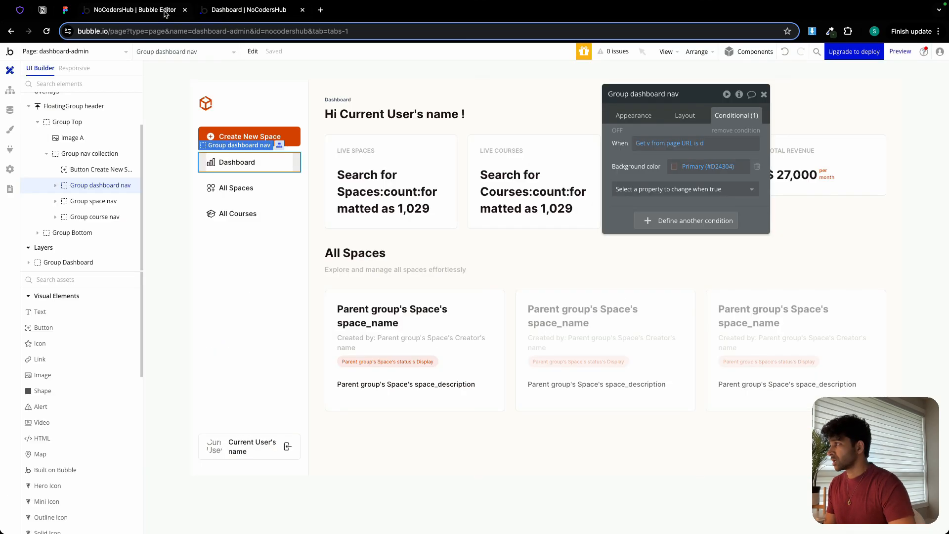
left_click(287, 450)
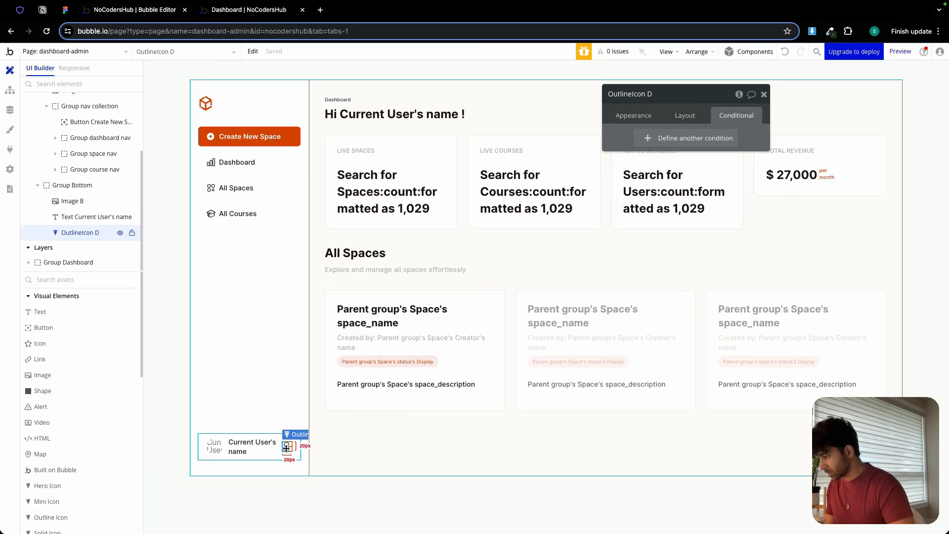
left_click(643, 115)
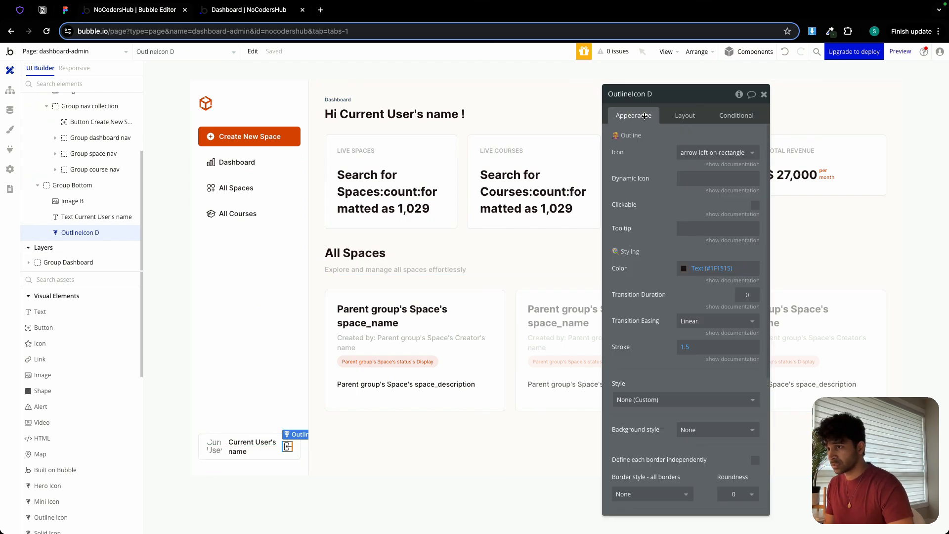
left_click(753, 206)
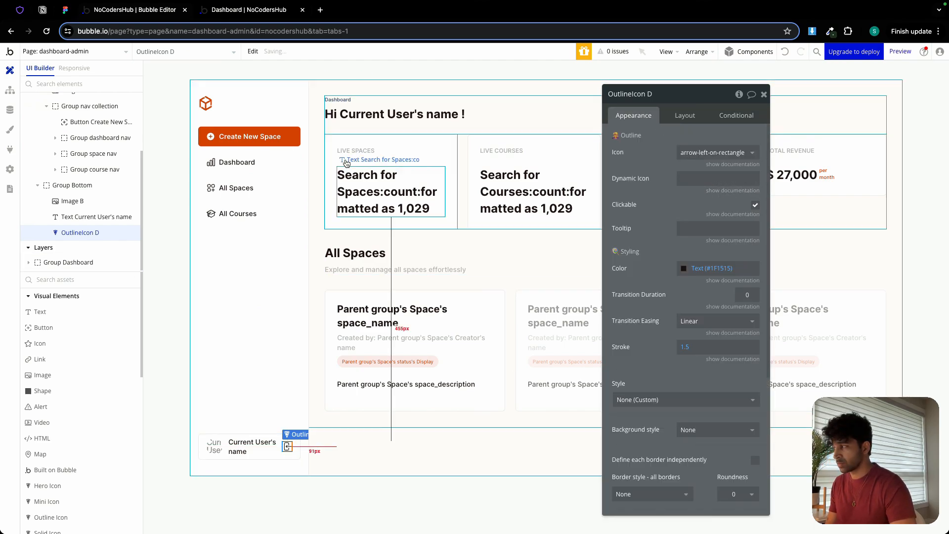
left_click(668, 93)
key("BackSpace")
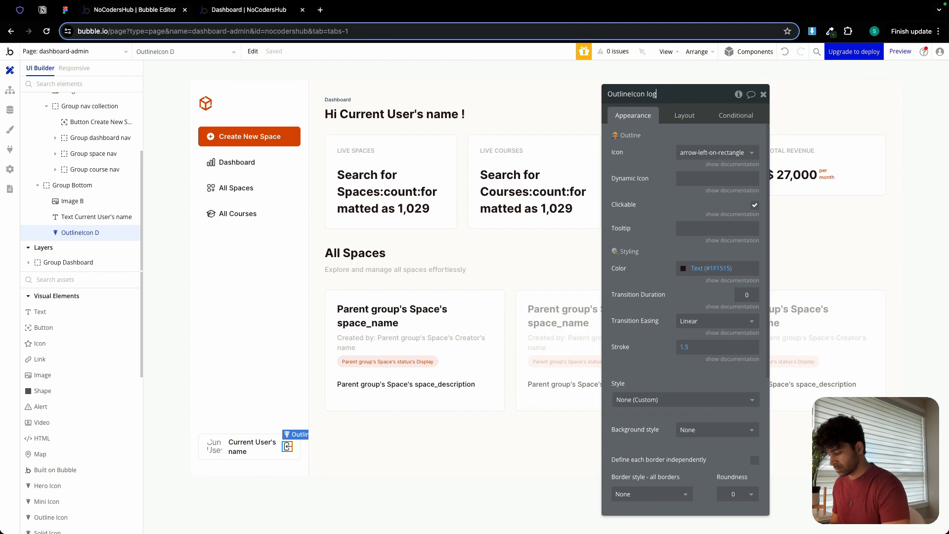
Create a workflow on dashboard-admin that runs when OutlineIcon logout is clicked.
left_click(10, 90)
left_click(159, 102)
mouse_move(163, 184)
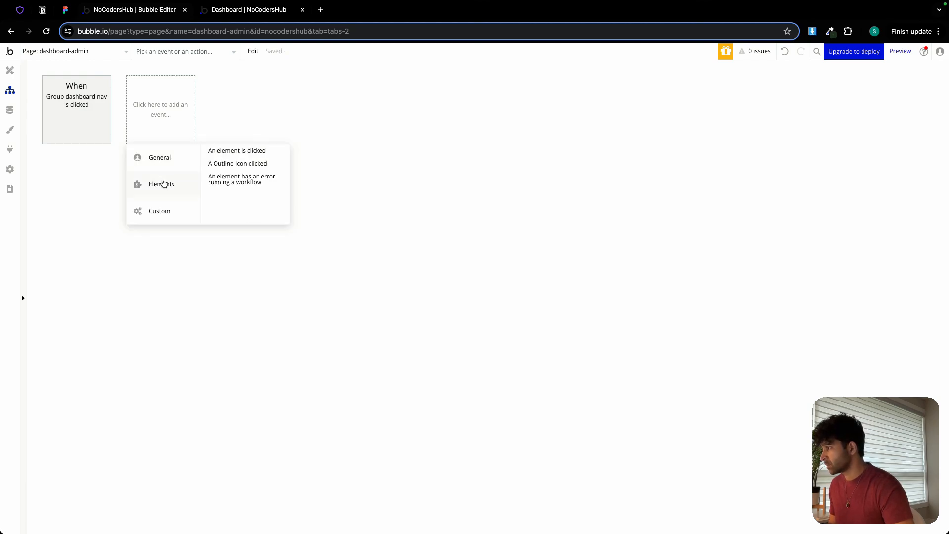
left_click(228, 165)
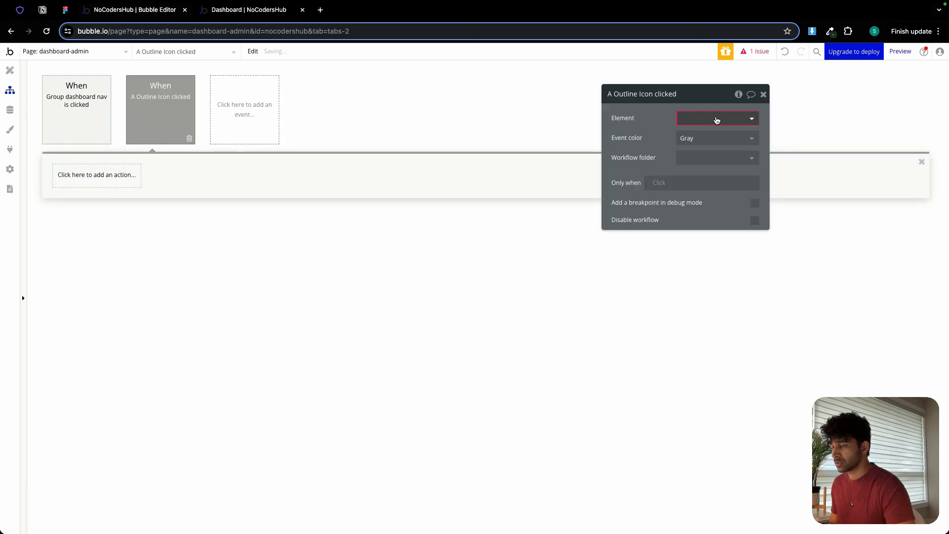
left_click(716, 120)
left_click(712, 180)
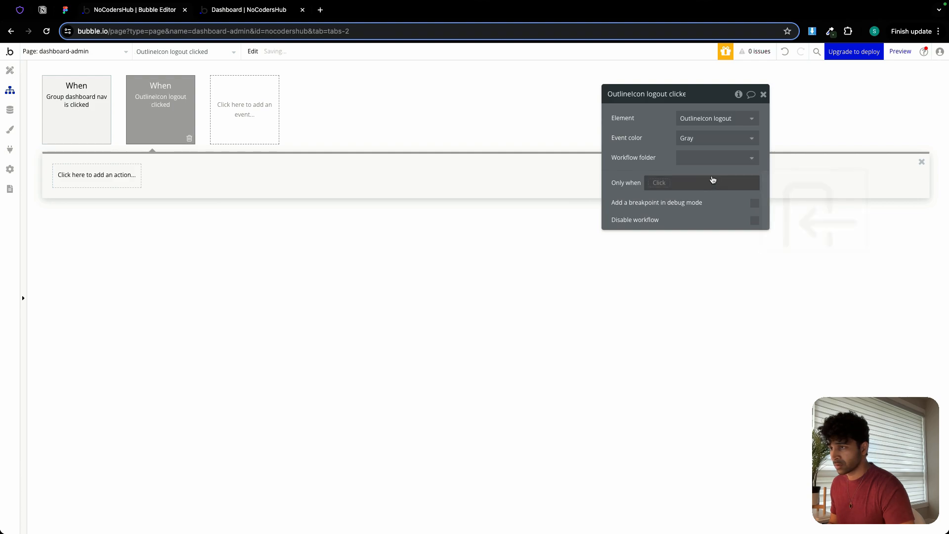
Add a Log the user out action followed by a Go to page action with log-in as destination to the logout workflow.
left_click(104, 180)
mouse_move(99, 233)
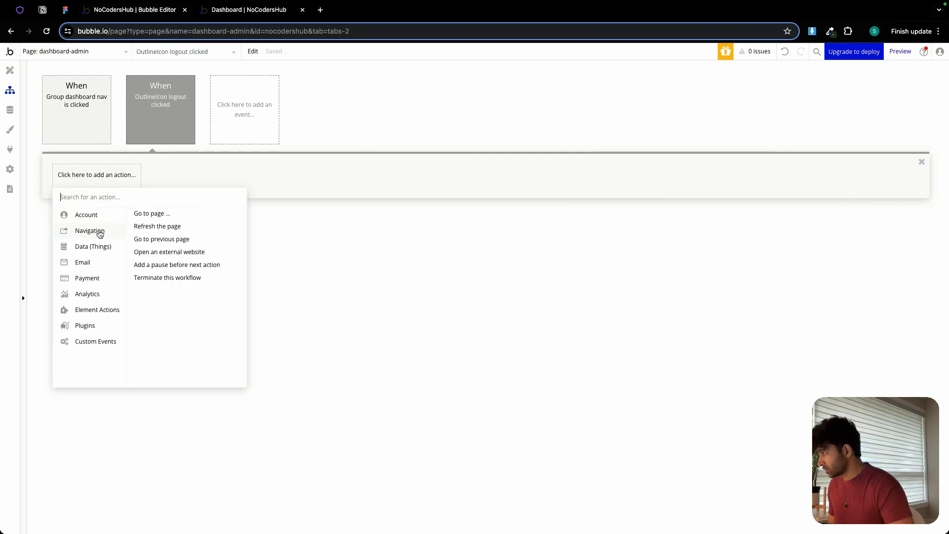
left_click(169, 252)
left_click(159, 176)
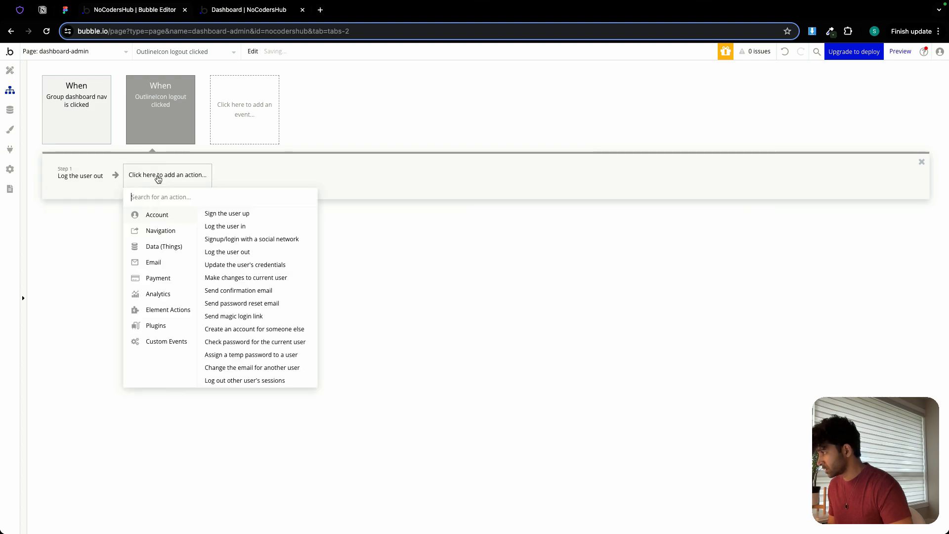
mouse_move(198, 231)
left_click(226, 214)
left_click(695, 120)
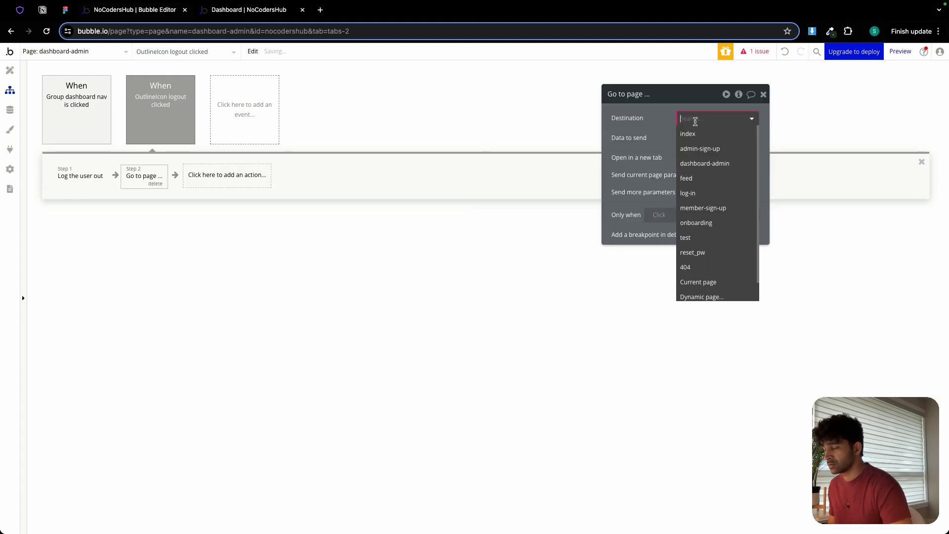
left_click(689, 192)
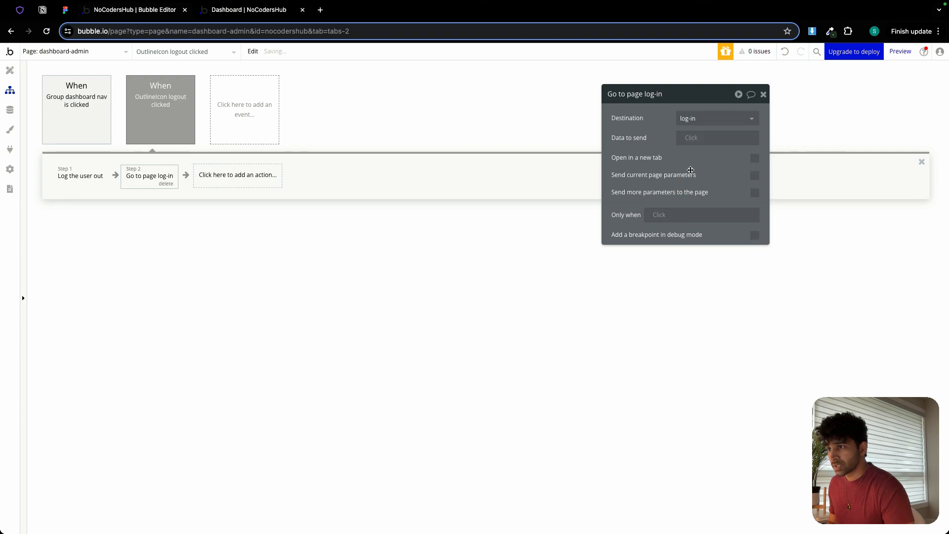
Refresh the live dashboard preview and test logging out with the icon beside the current user's name.
left_click(237, 11)
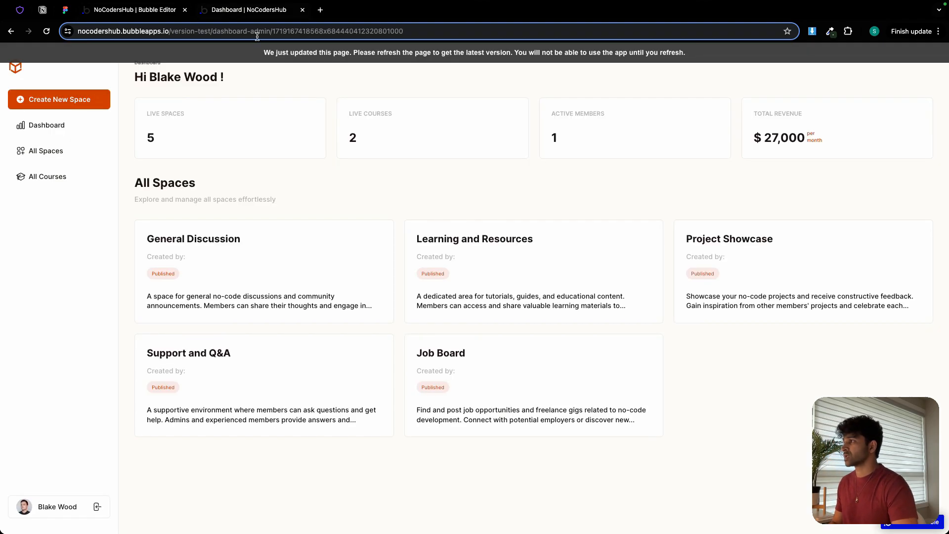
left_click(263, 55)
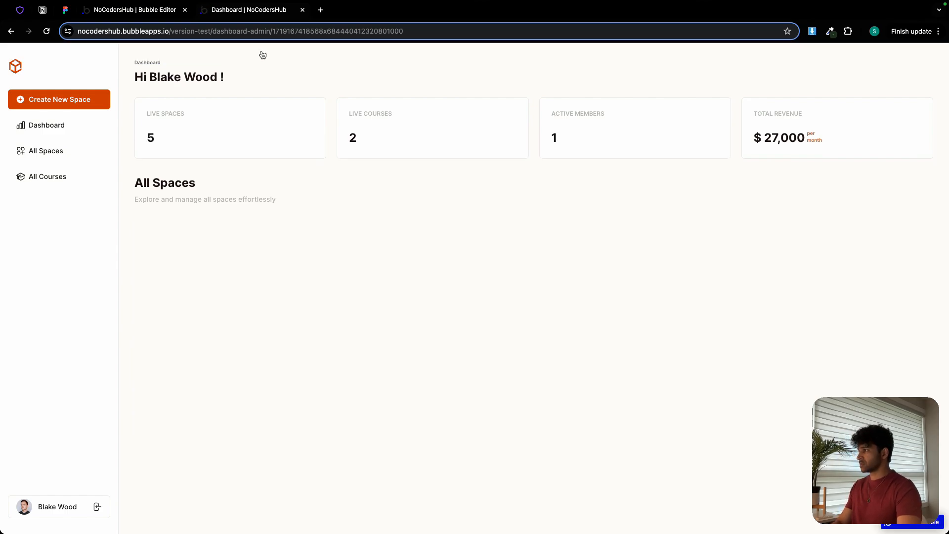
left_click(97, 509)
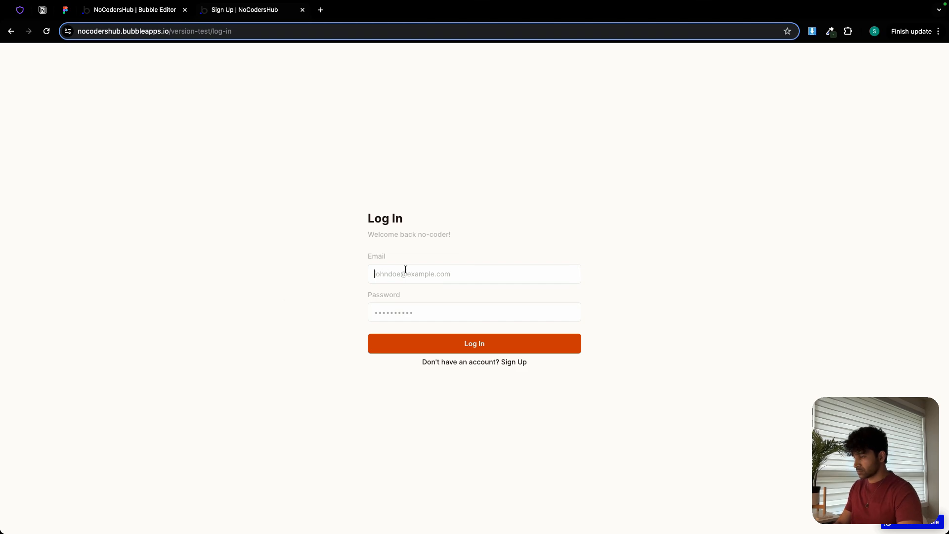
Enter the admin user's e-mail on the log-in page, checking its spelling against the All Users app data.
left_click(405, 269)
type("blakewood")
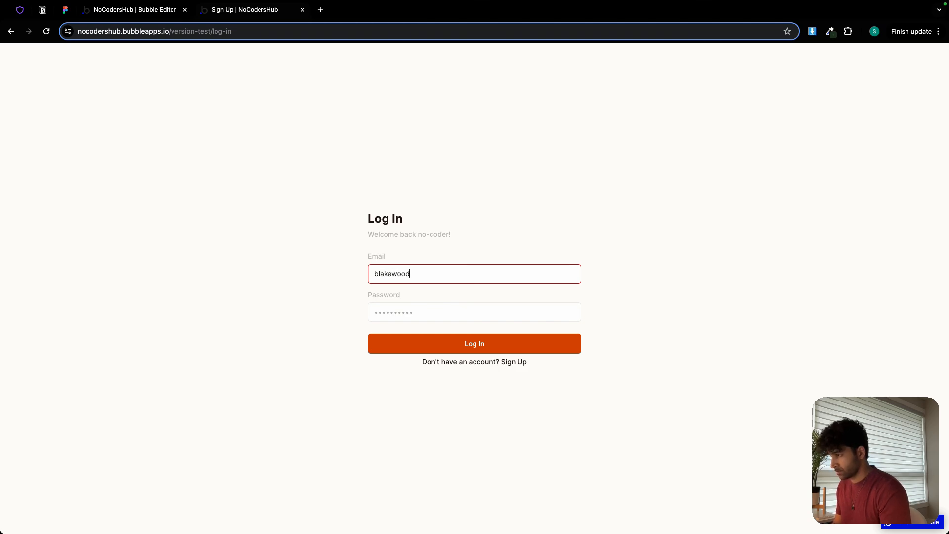
left_click(138, 10)
left_click(10, 109)
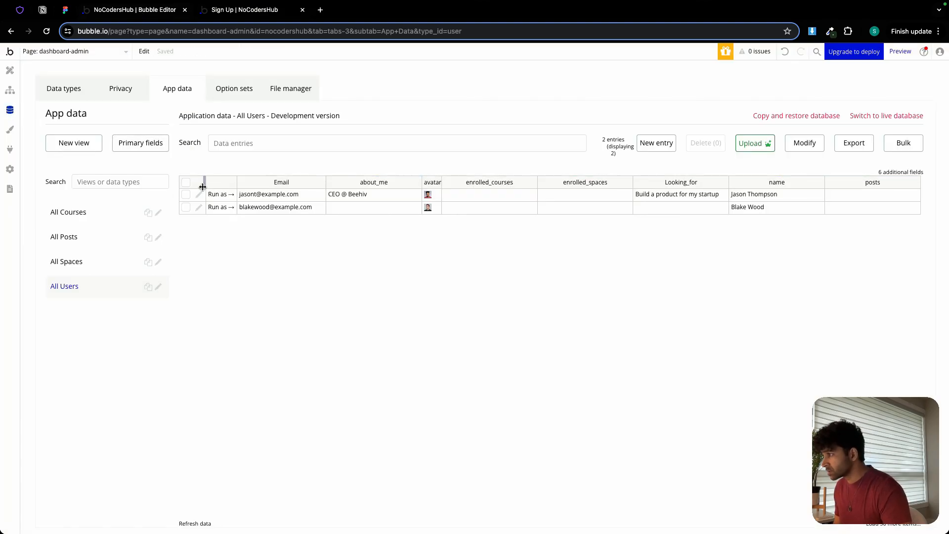
left_click(229, 14)
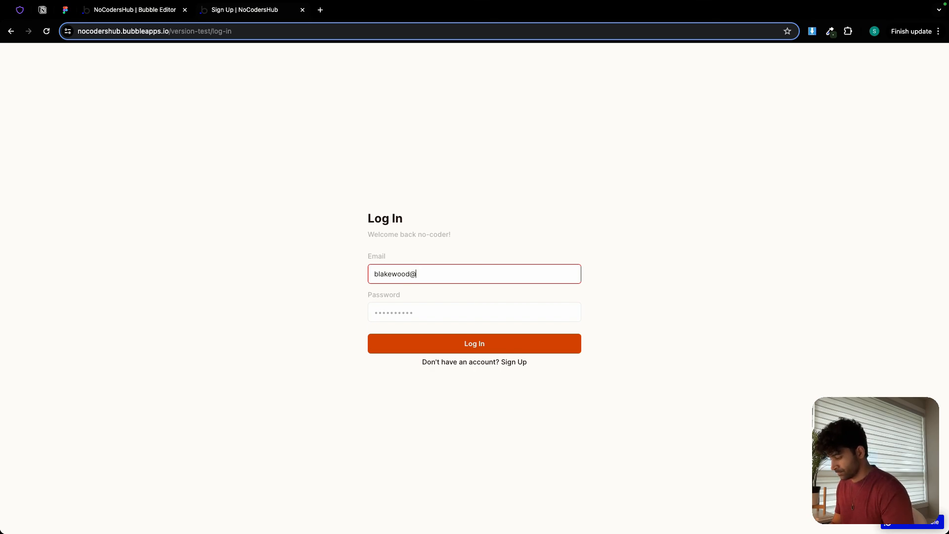
type("mpale.com")
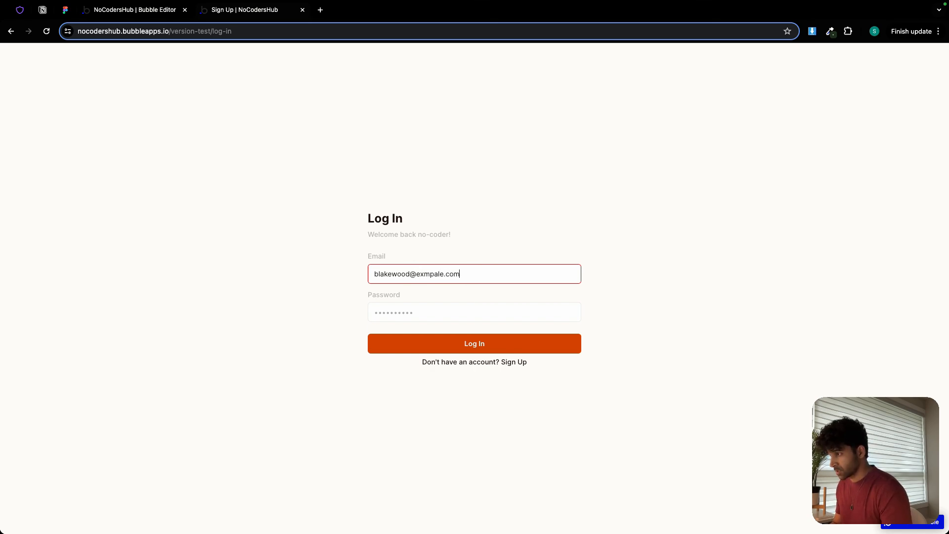
left_click(431, 277)
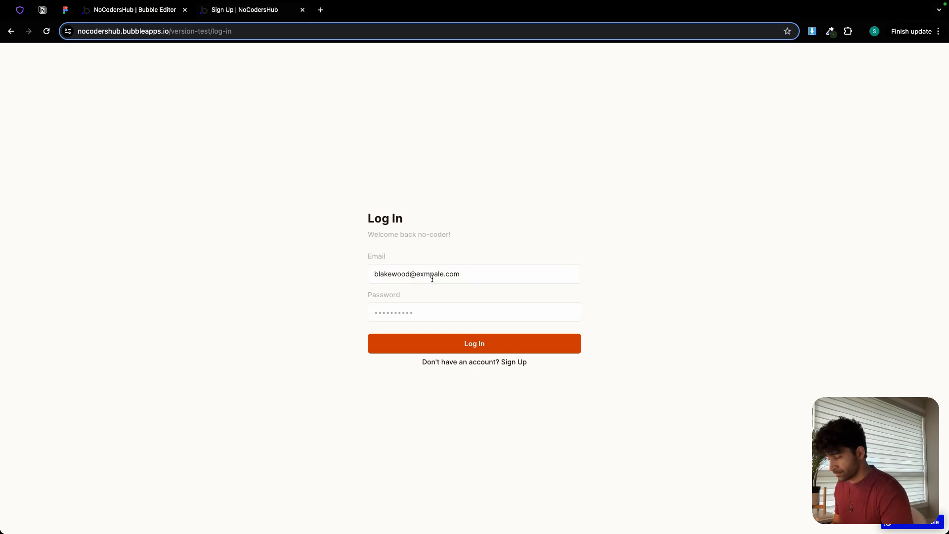
key("BackSpace")
type("am")
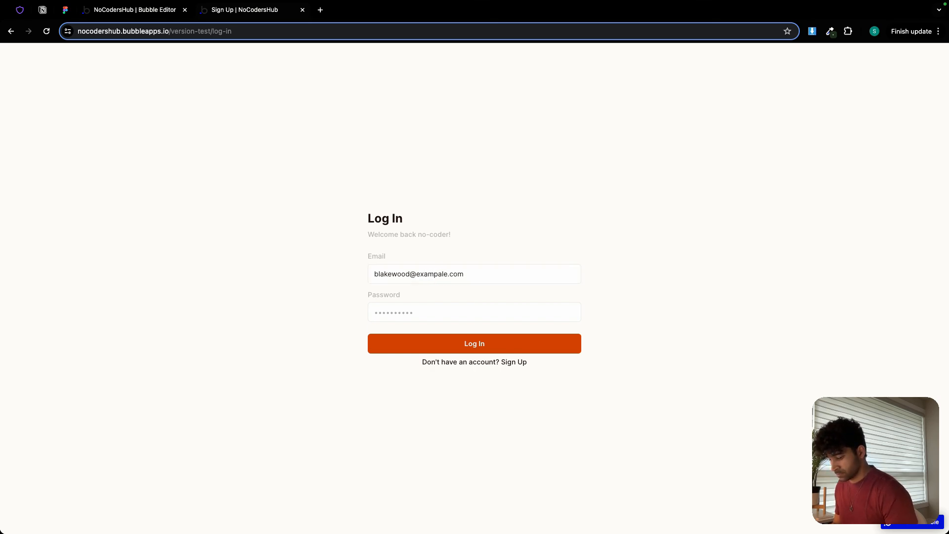
key("BackSpace")
Fill in the account password and log in to the admin dashboard.
left_click(430, 312)
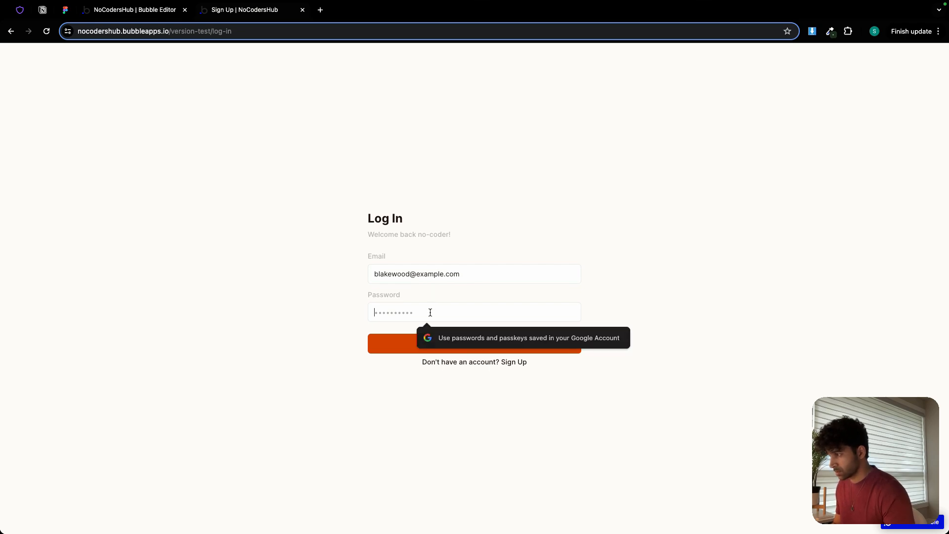
type("pas")
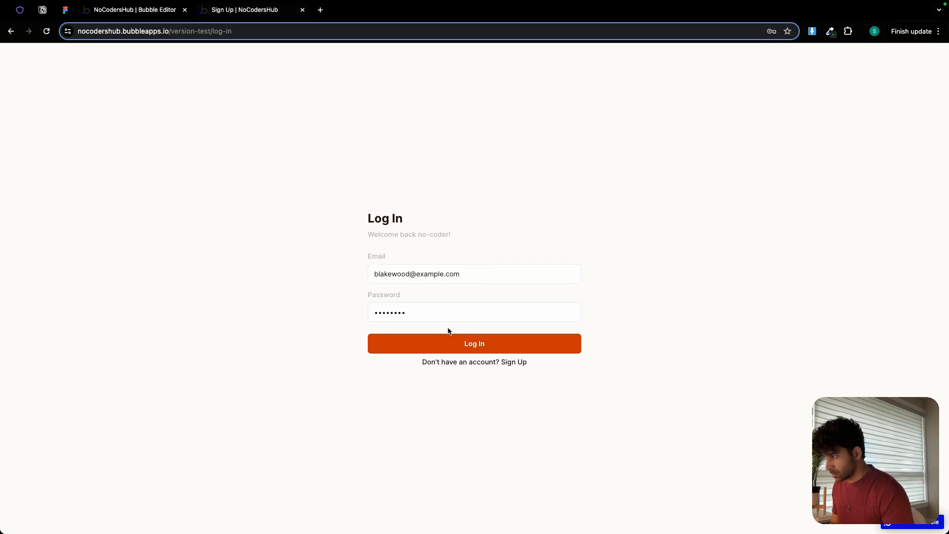
left_click(451, 345)
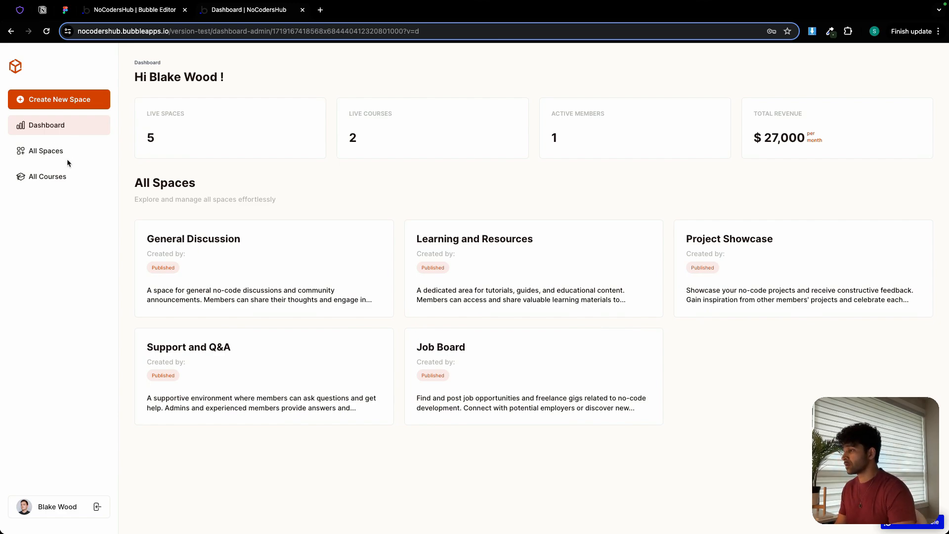
Inspect the Created By field of the Job Board entry in the All Spaces app data, then close it without saving.
left_click(146, 11)
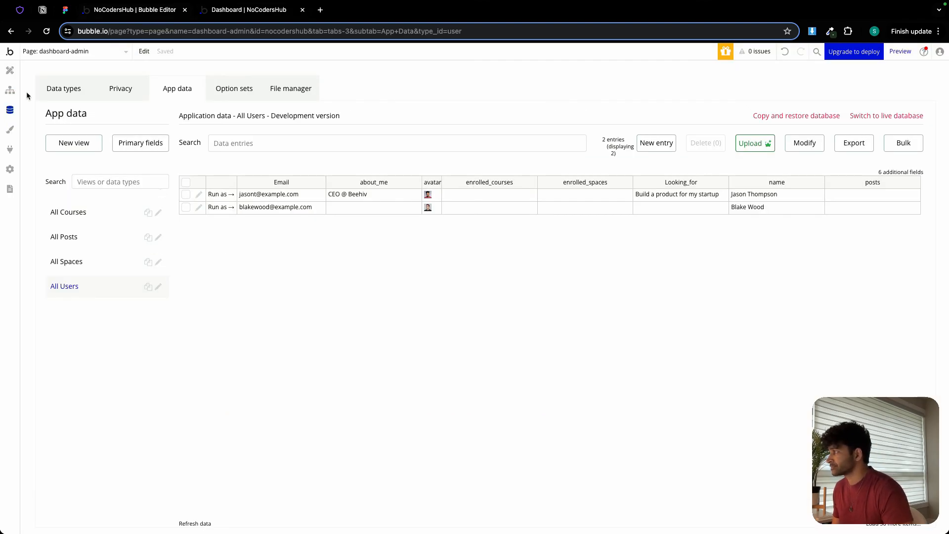
left_click(85, 258)
left_click(199, 197)
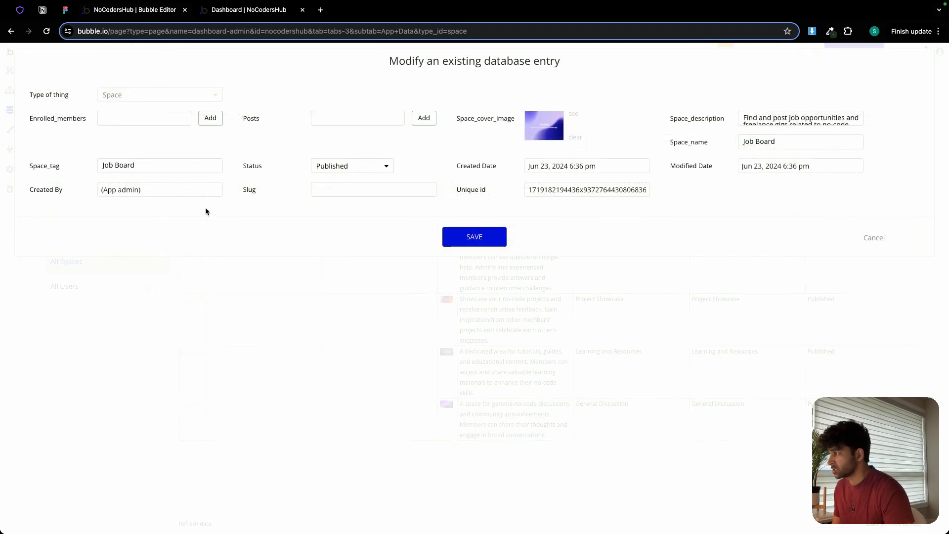
left_click(160, 188)
triple_click(159, 189)
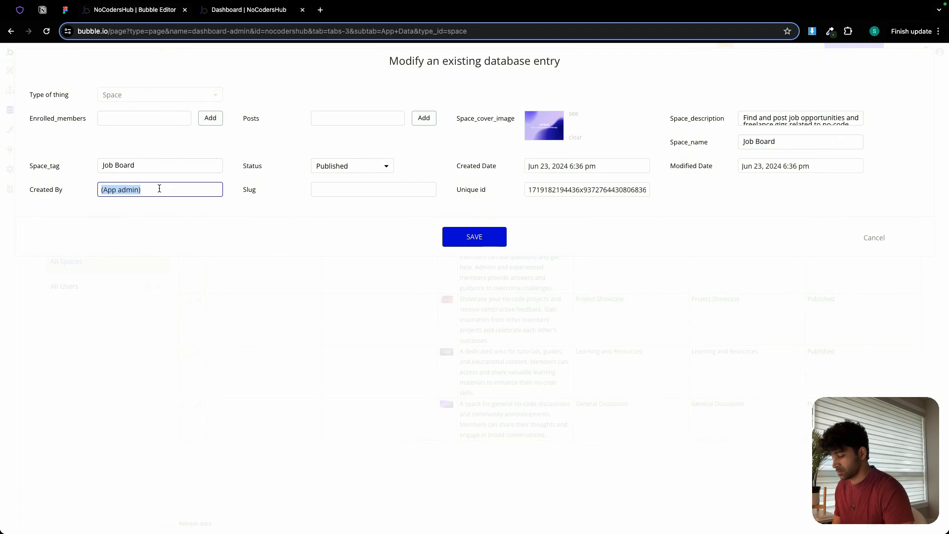
left_click(868, 239)
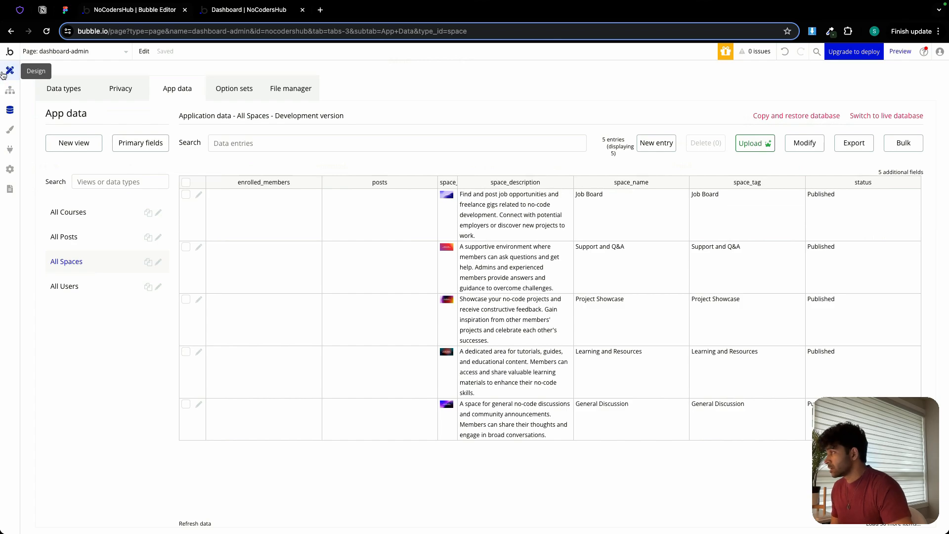
Copy Group Dashboard in the page design, hide the original and paste the copy onto the dashboard-admin page.
left_click(5, 76)
left_click(324, 89)
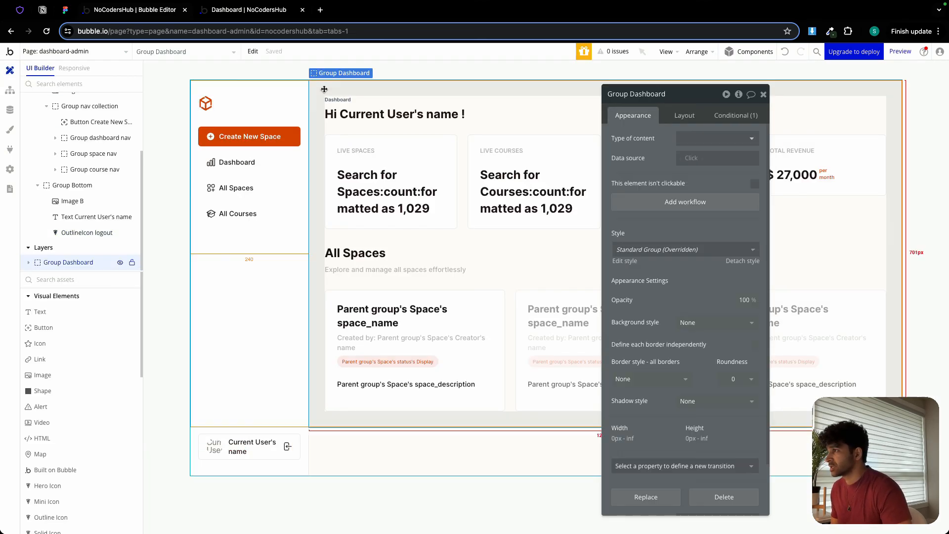
right_click(324, 89)
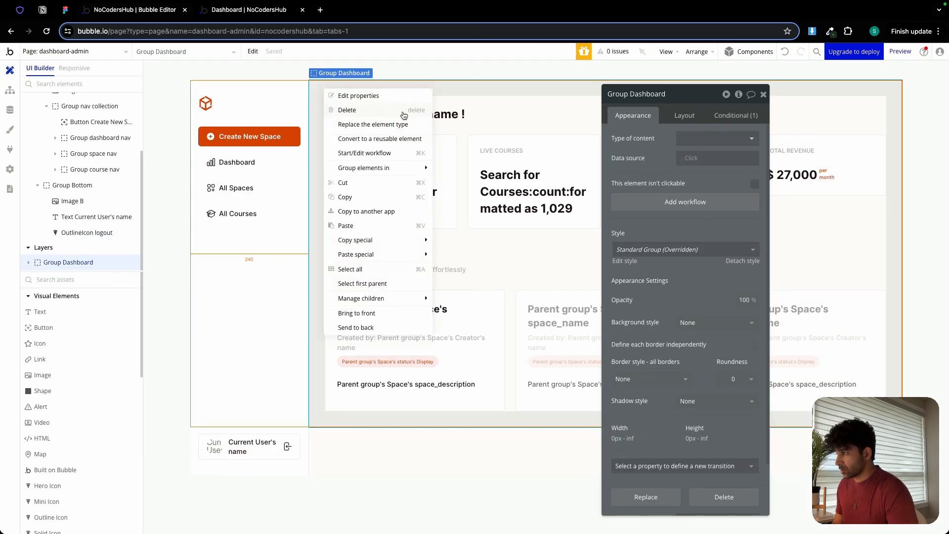
left_click(361, 198)
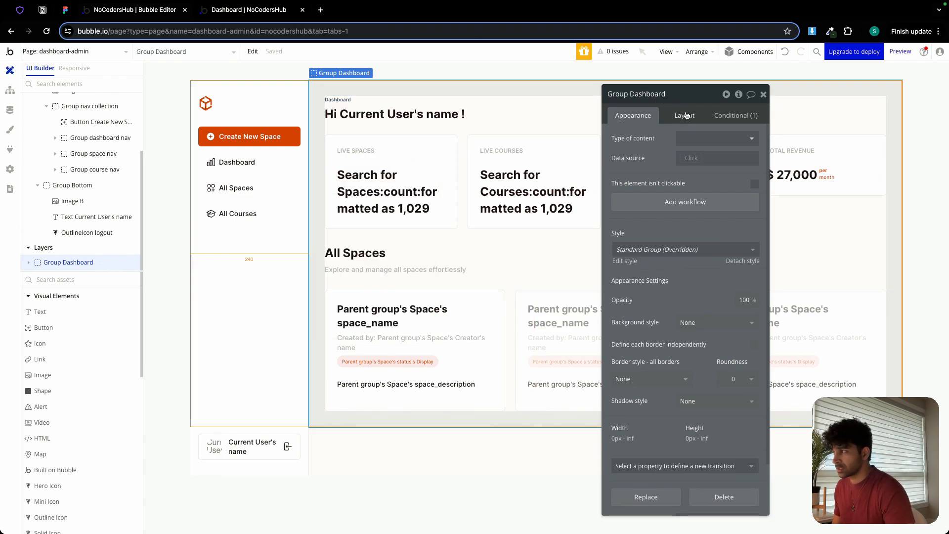
left_click(121, 262)
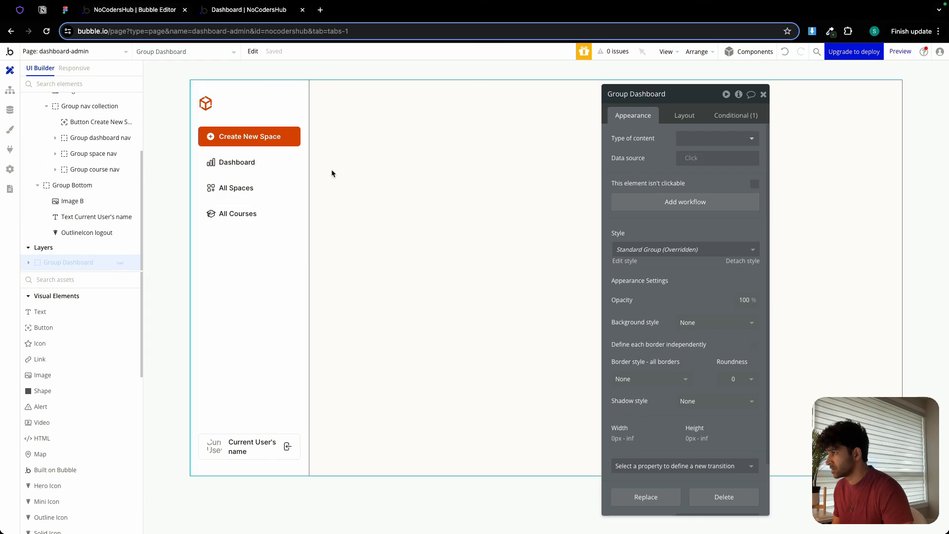
left_click(355, 158)
right_click(354, 164)
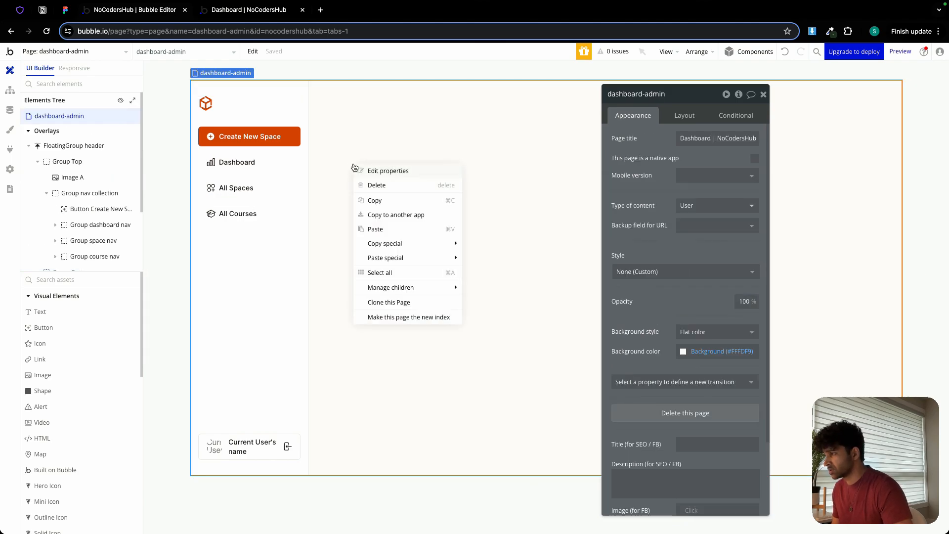
left_click(396, 226)
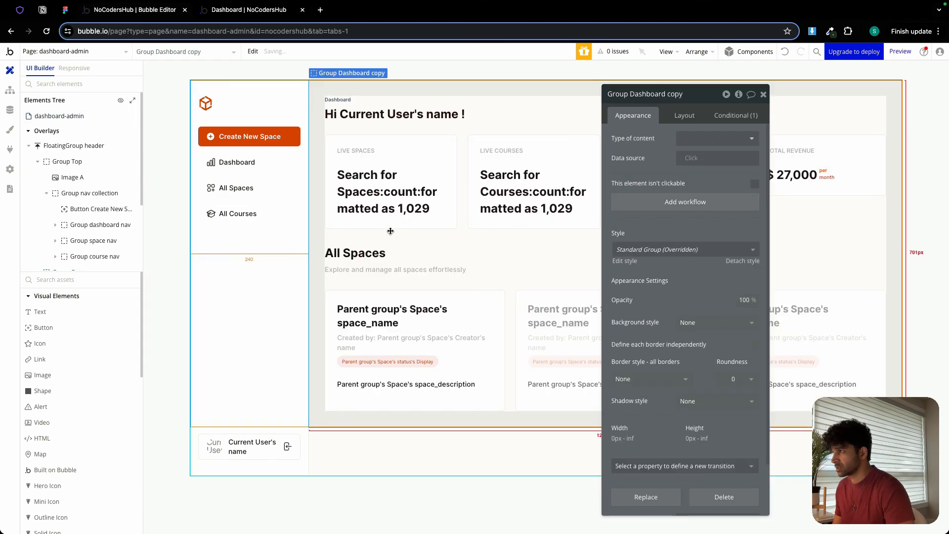
Rename the pasted dashboard group as Group All Spaces.
double_click(673, 93)
key("BackSpace")
key("BackSpace")
key("BackSpace")
key("BackSpace")
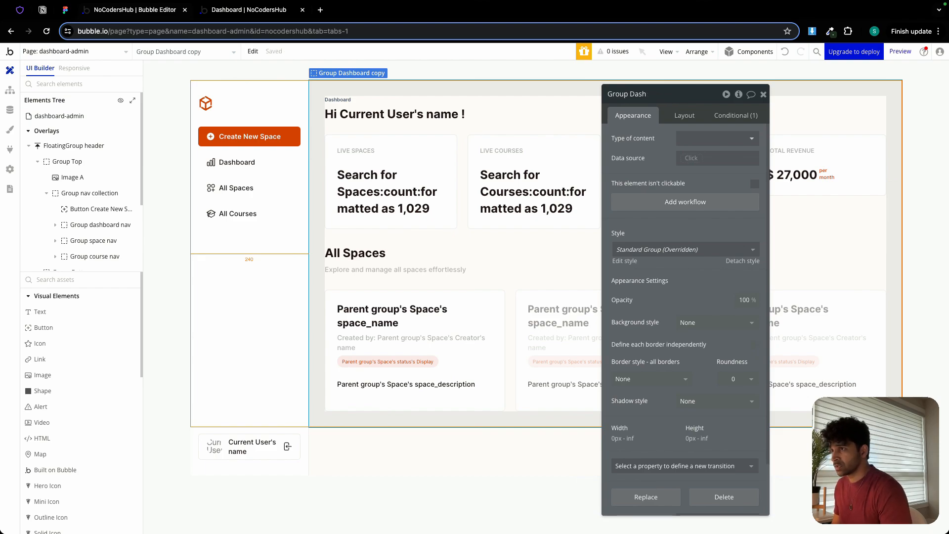
type("All ")
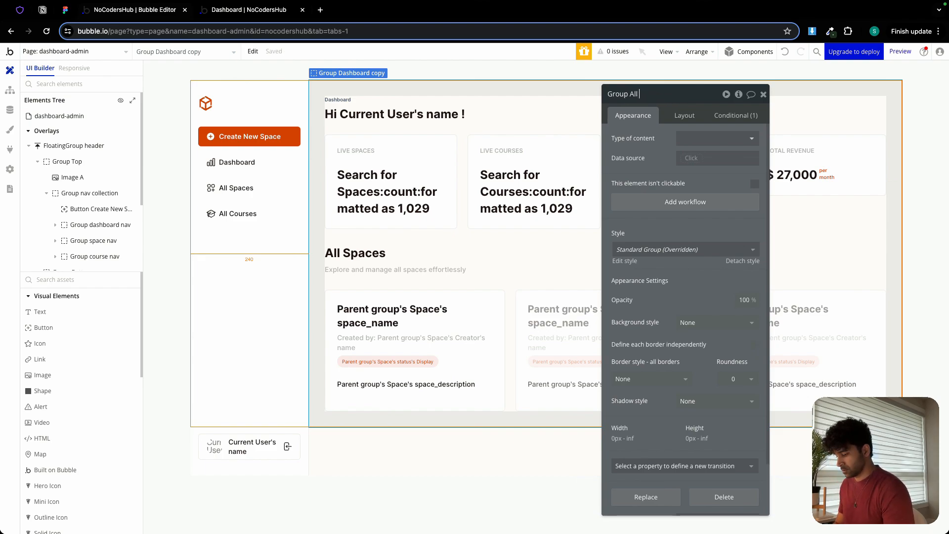
type("Spaces")
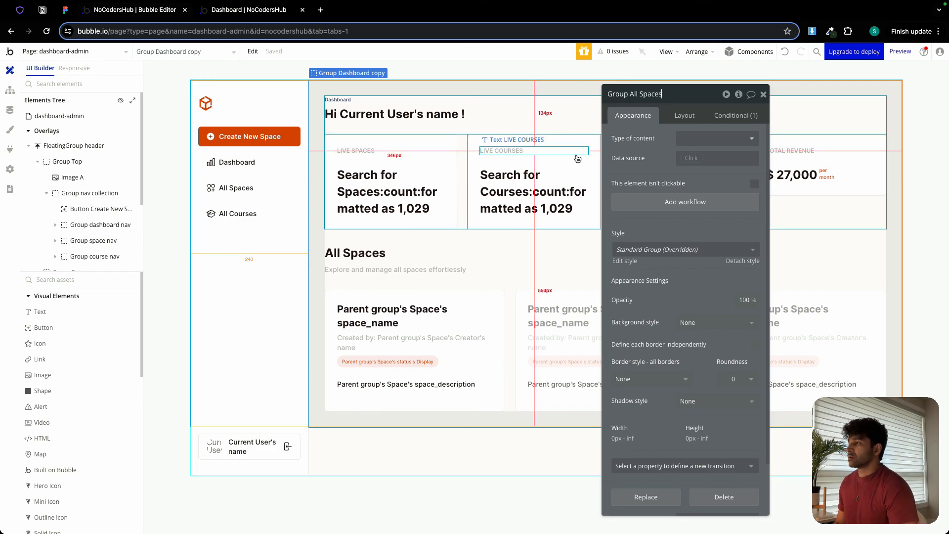
Switch to the Figma design and examine the layout of the All Spaces admin screen.
left_click(70, 11)
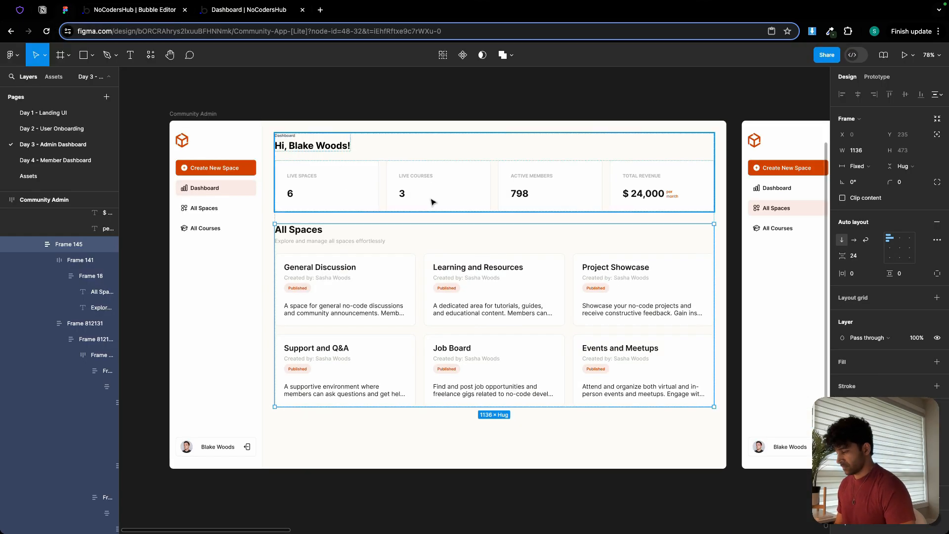
scroll(432, 201, "right", 15)
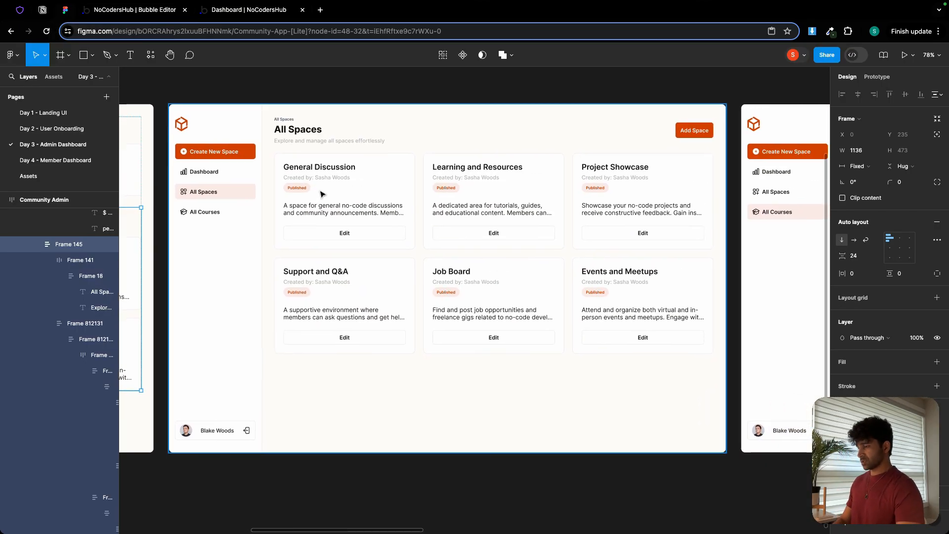
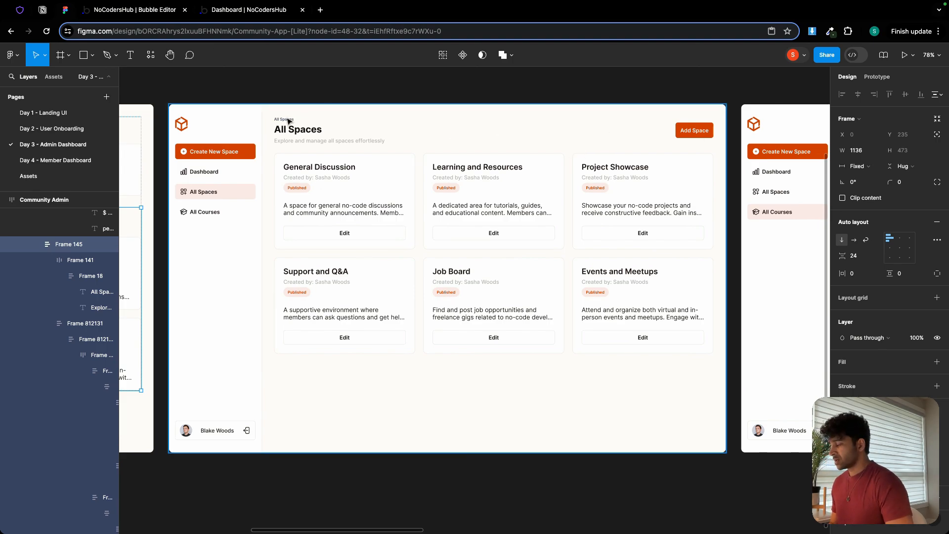
Switch to the Bubble editor and copy the small Dashboard label into the All Spaces heading group as its first element.
scroll(289, 120, "up", 3)
left_click(148, 12)
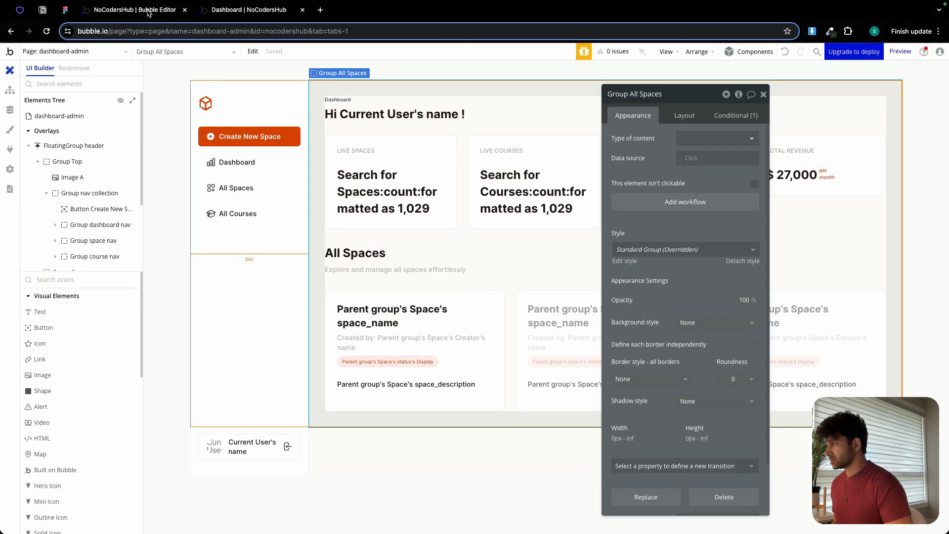
left_click(763, 94)
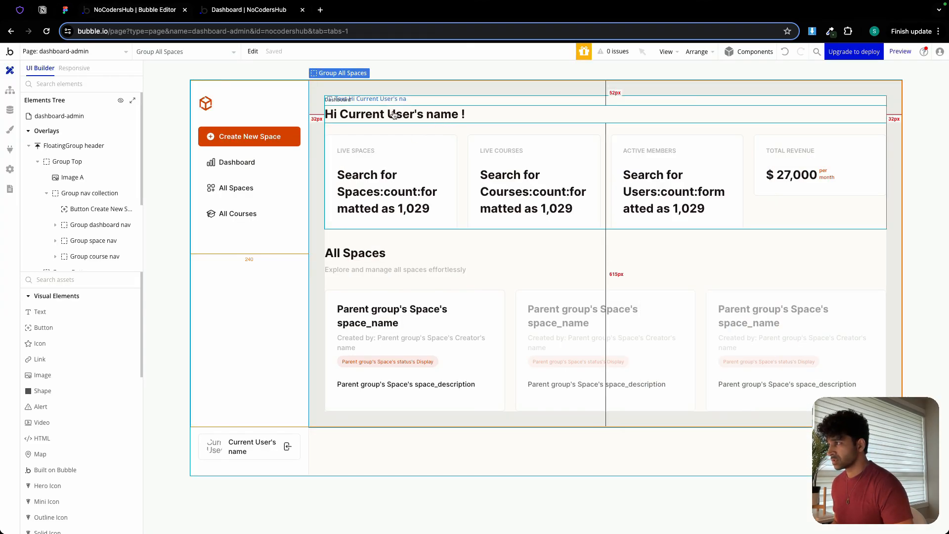
left_click(333, 100)
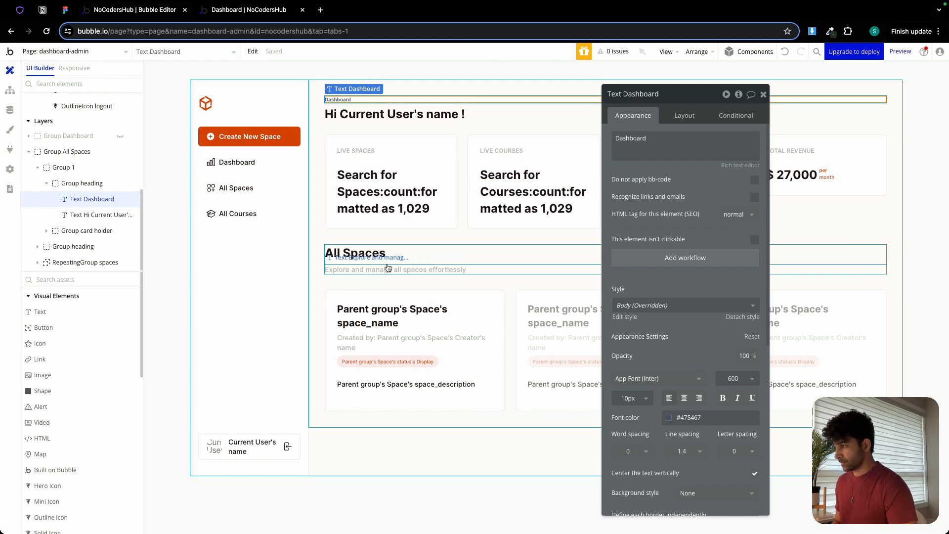
left_click(361, 263)
key("ctrl+v")
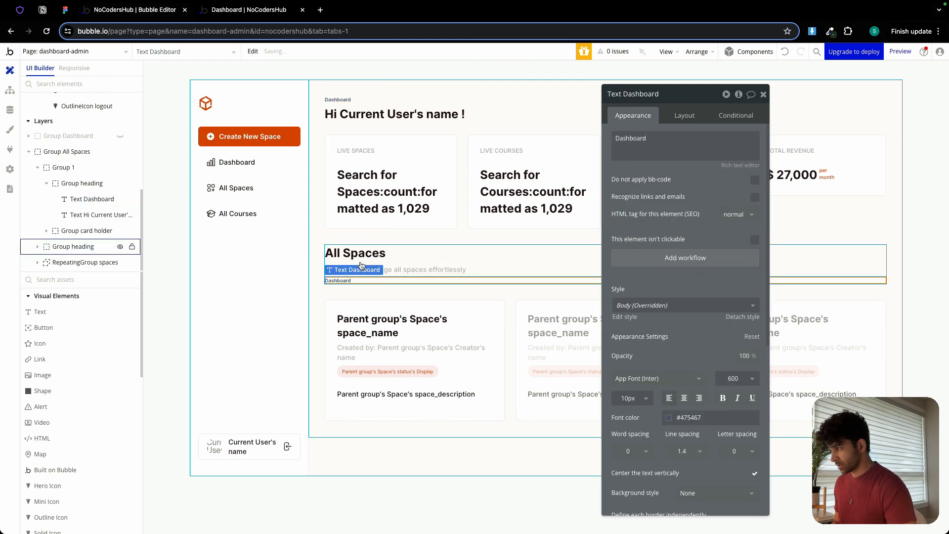
left_click(684, 115)
left_click(630, 213)
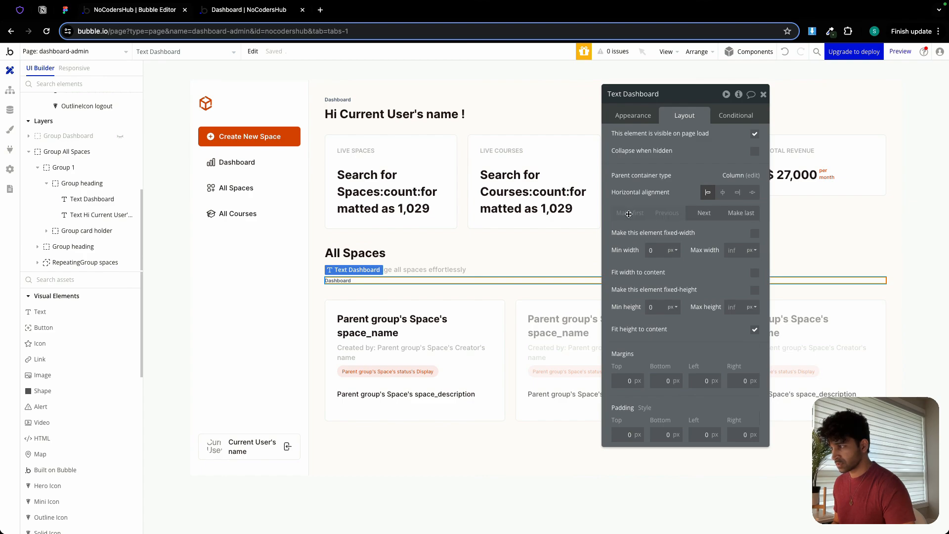
Change the copied label's text to All Spaces and delete Group 1 with the greeting and statistic cards from Group All Spaces.
left_click(633, 116)
double_click(667, 138)
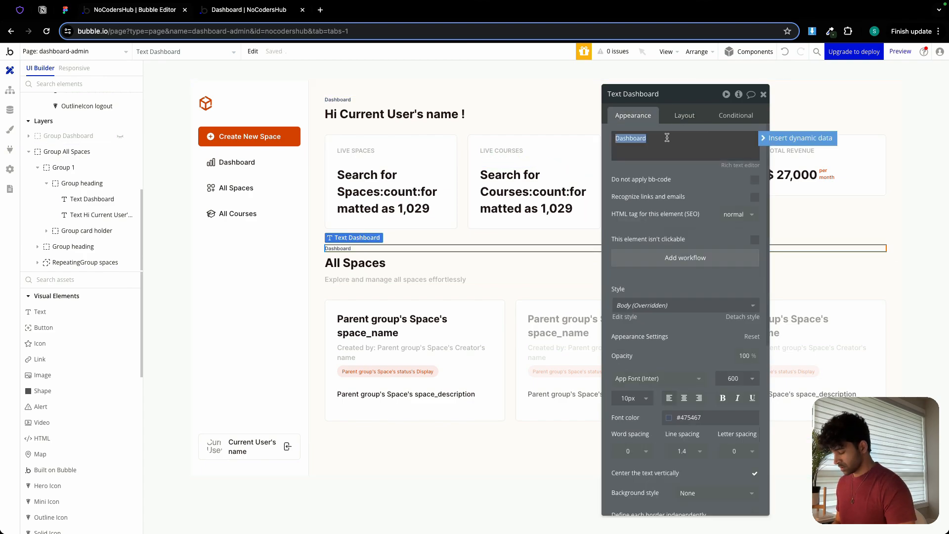
type("All Spaces")
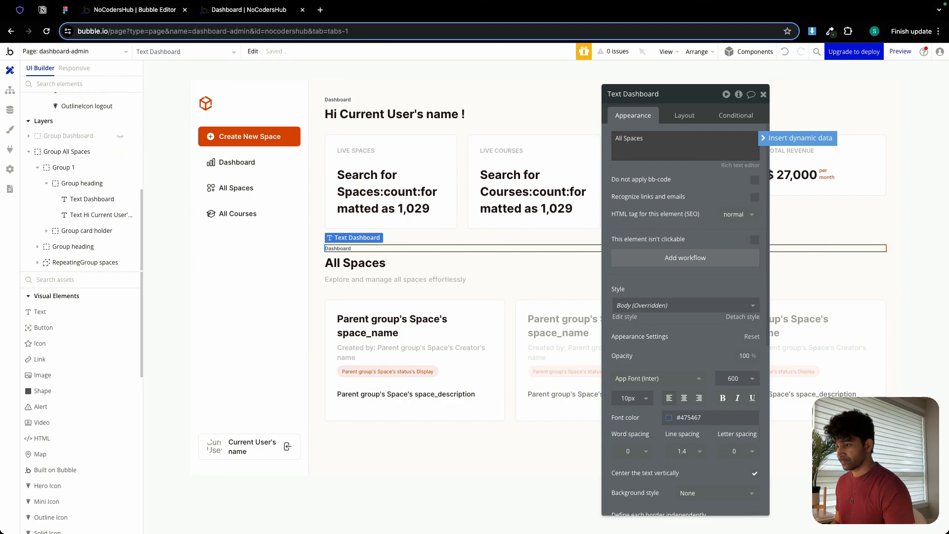
left_click(668, 205)
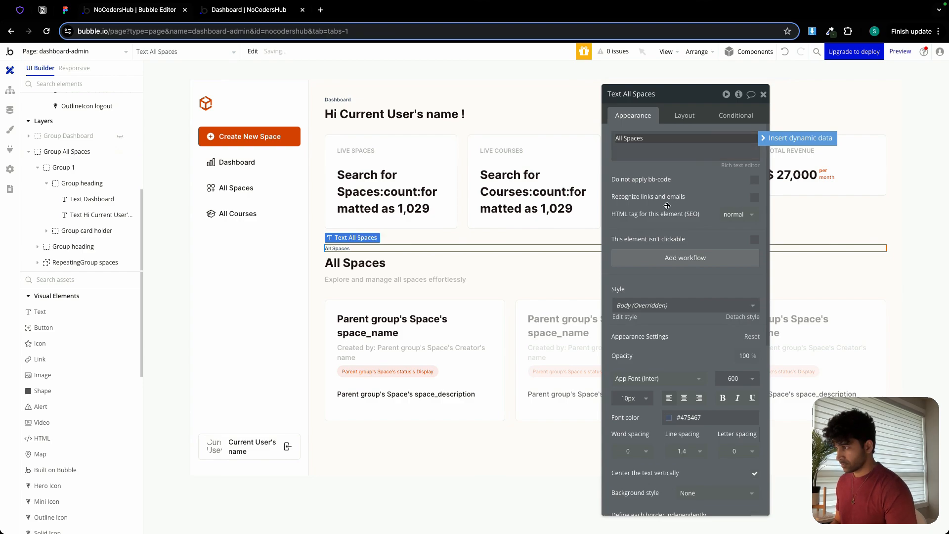
left_click(438, 129)
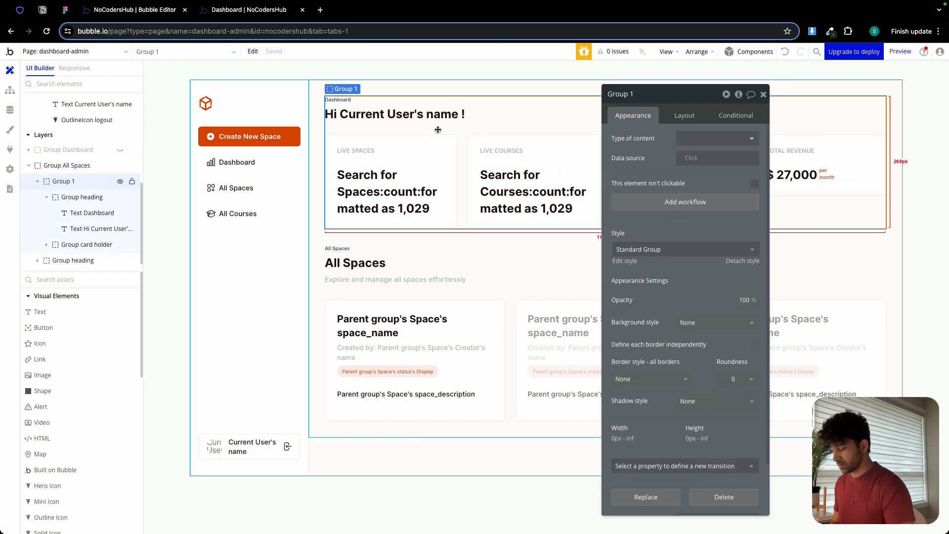
key("Delete")
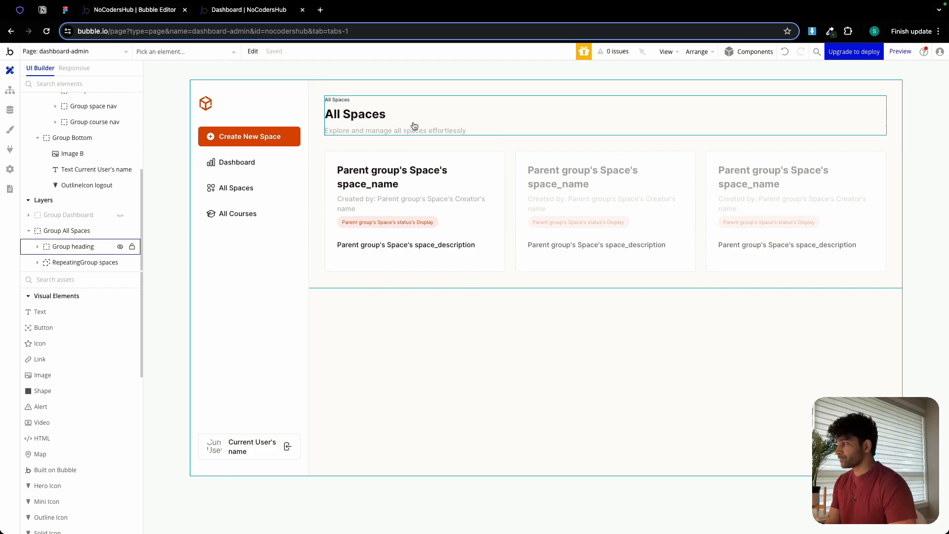
Add a button labelled Add Space to Group All Spaces below the heading group.
left_click(87, 327)
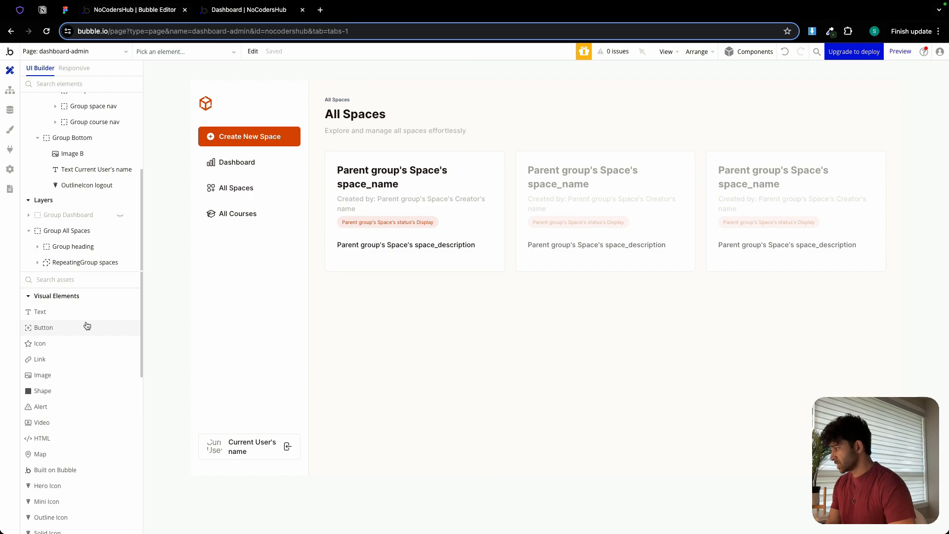
left_click(345, 139)
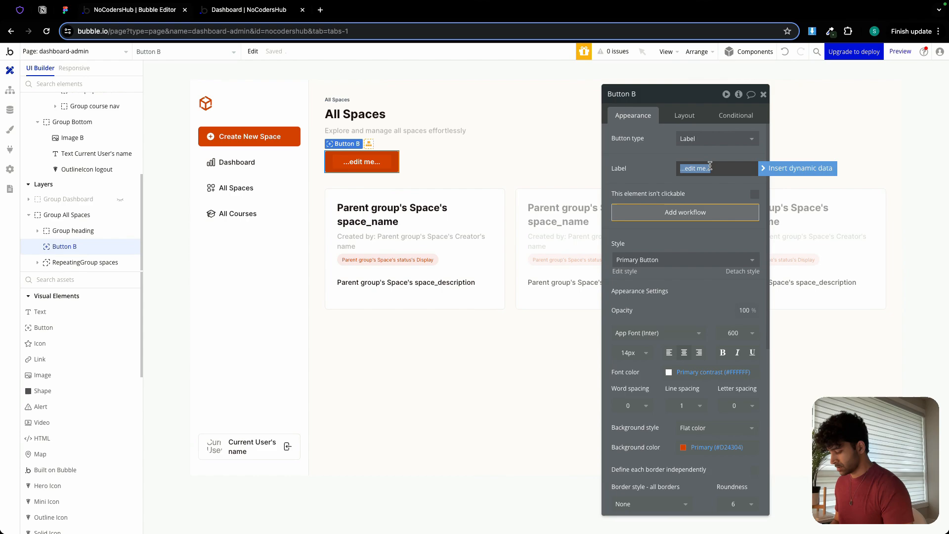
type("Add Space")
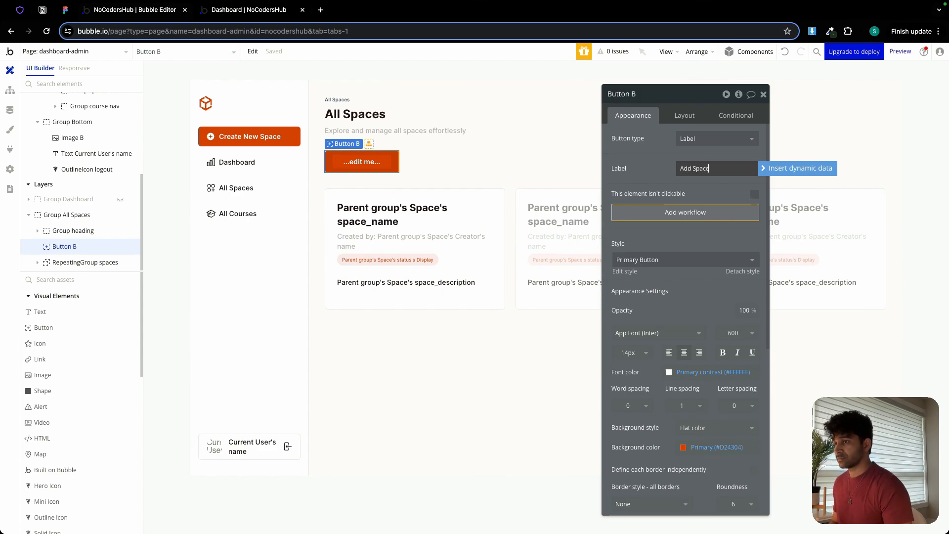
Make the Add Space button non-fixed in width with a minimum width of 0, fit its width to content and set its minimum height to 35 px.
left_click(685, 115)
left_click(754, 235)
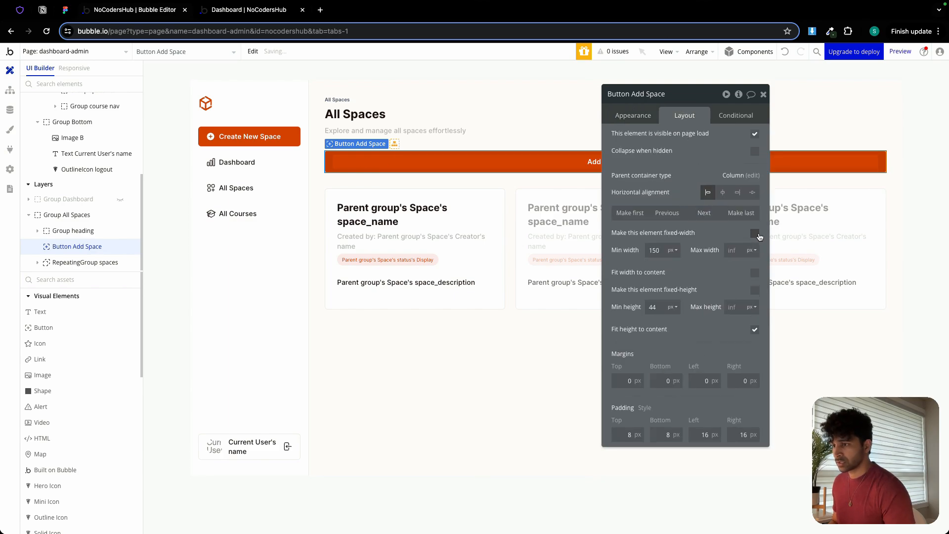
double_click(656, 252)
type("0")
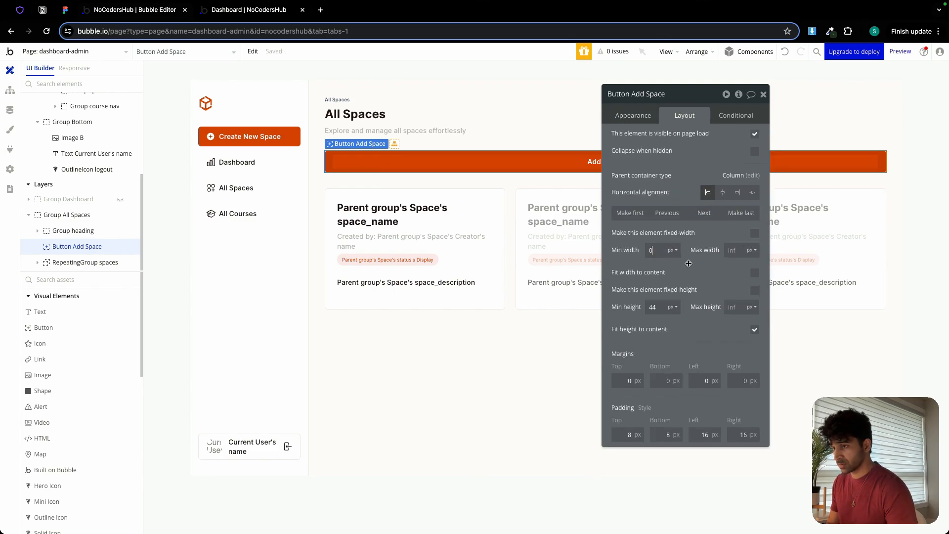
left_click(754, 274)
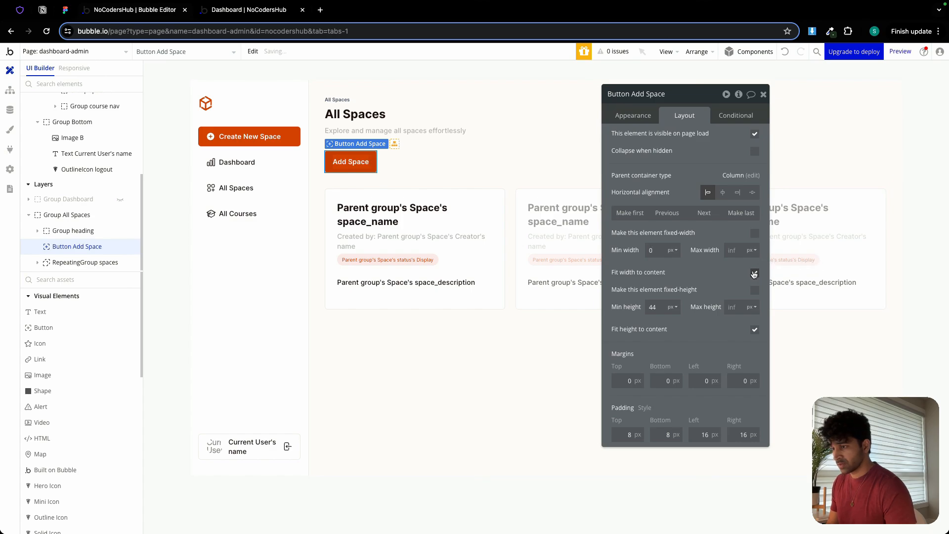
double_click(662, 307)
type("35")
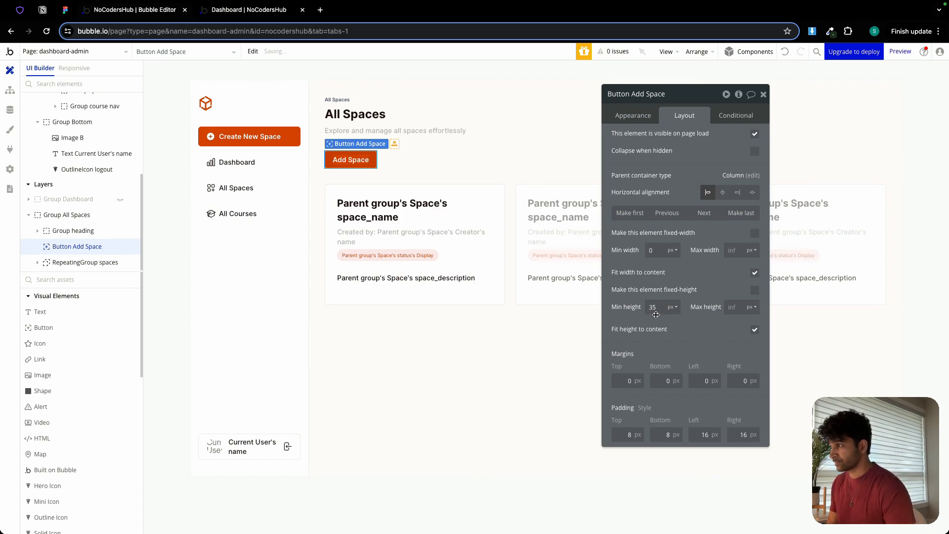
left_click(764, 95)
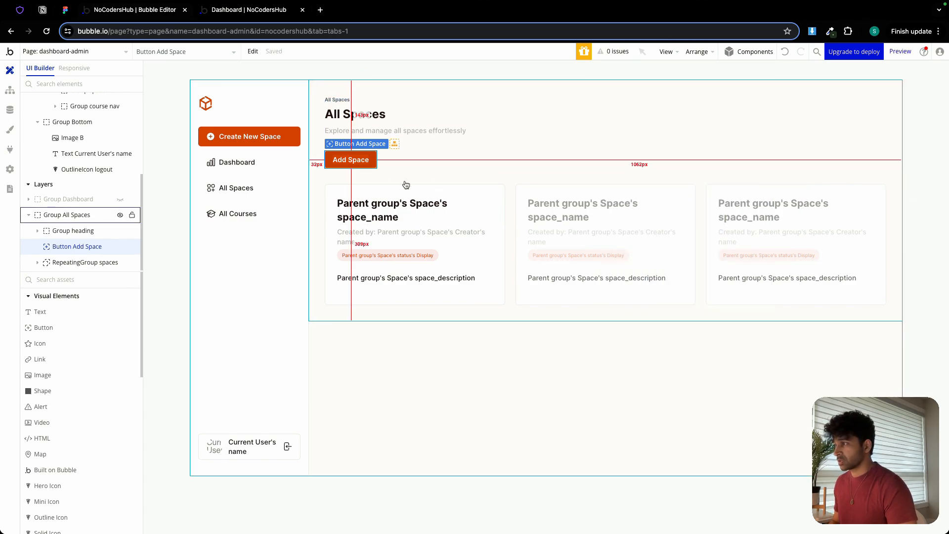
Group the heading group and the Add Space button together in a row container.
left_click(370, 125)
left_click(358, 159, "shift")
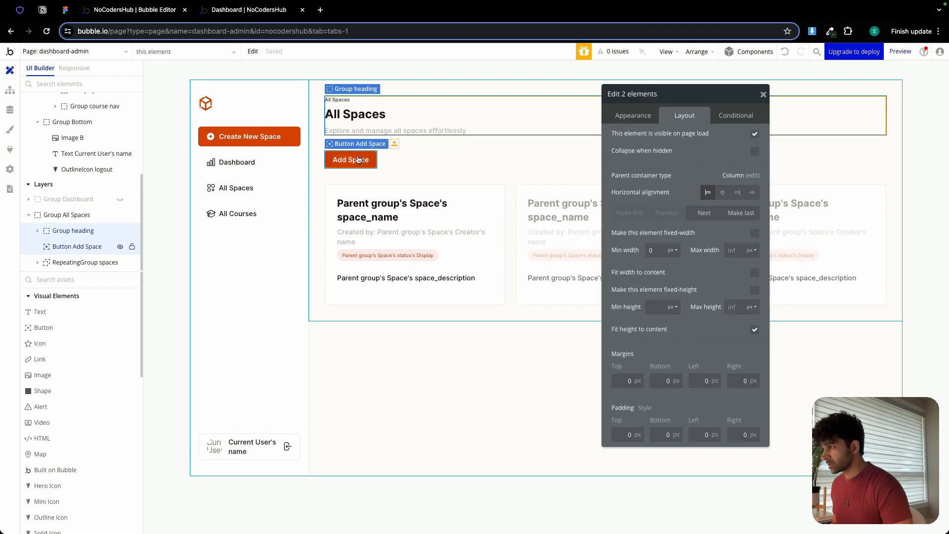
right_click(359, 159)
mouse_move(405, 221)
left_click(509, 241)
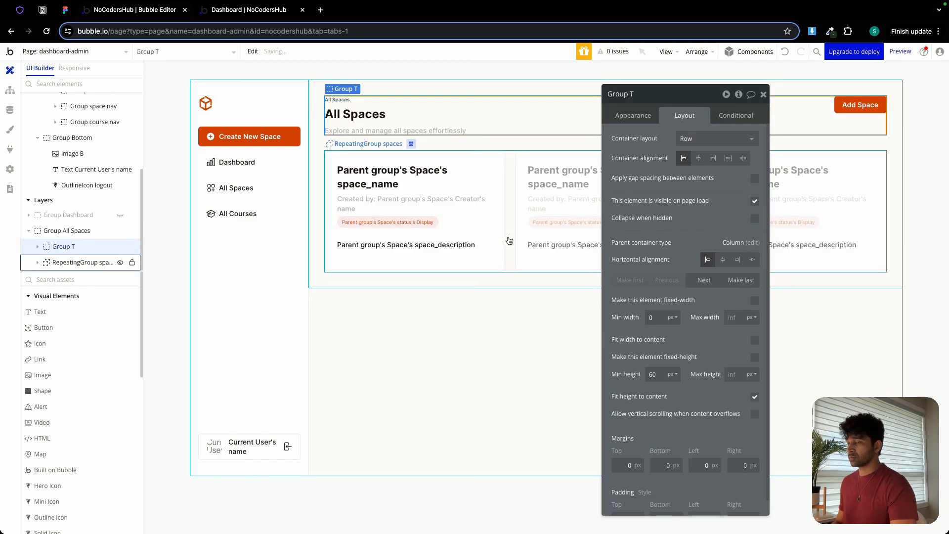
Give the new row container a spaced-out container alignment and gap spacing with a 24 px column gap.
left_click(748, 160)
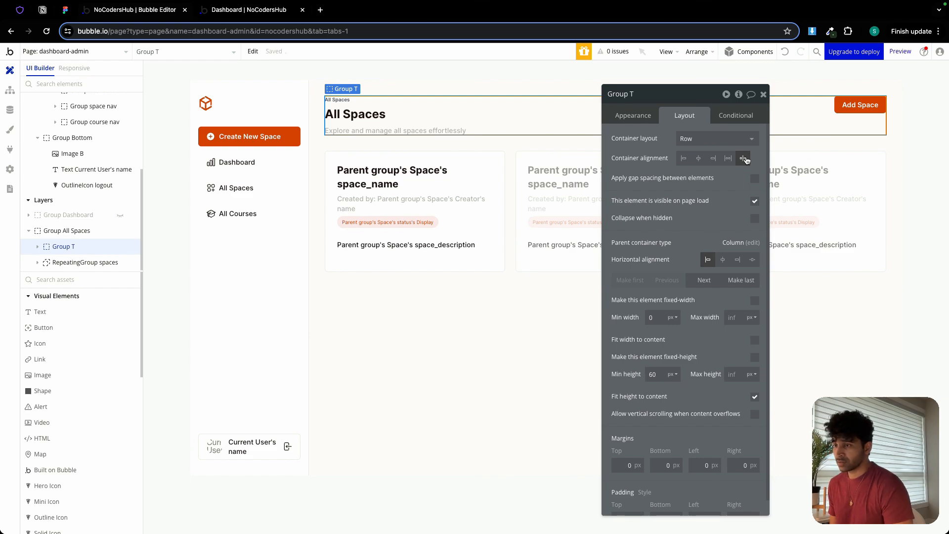
left_click(754, 178)
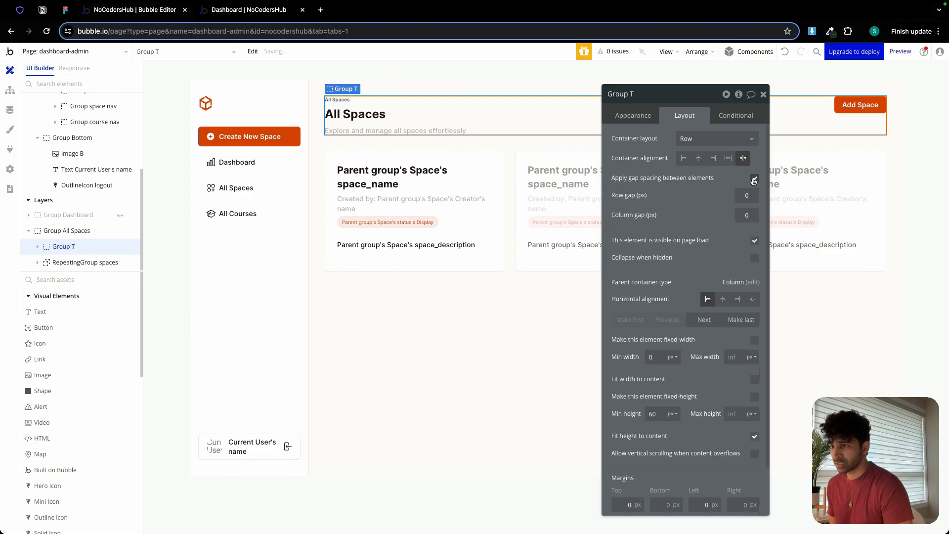
left_click(749, 216)
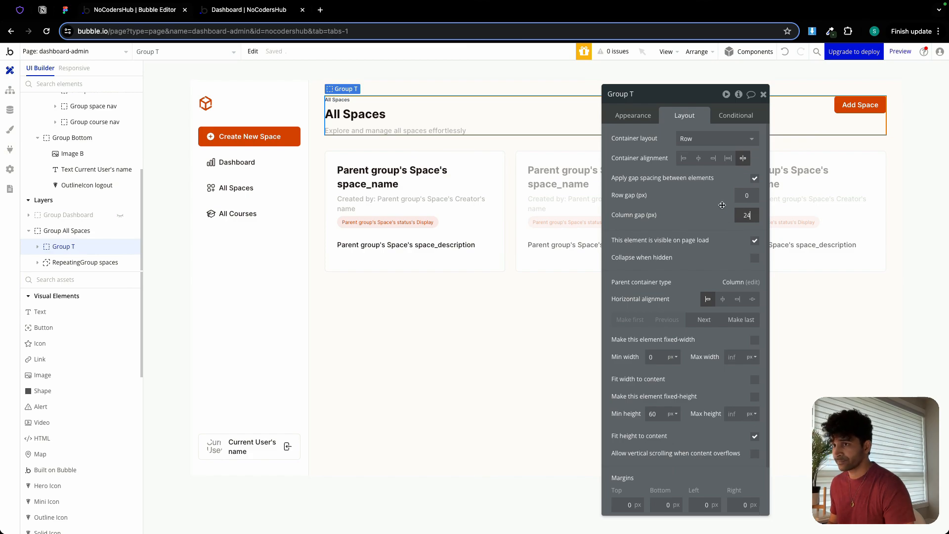
Rename the row container Group heading and close its properties.
double_click(660, 98)
type("heading")
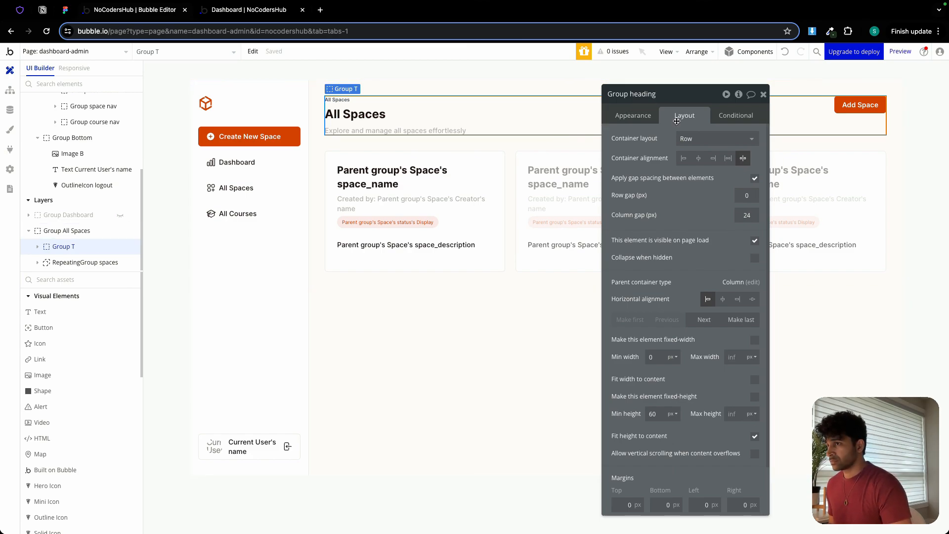
left_click(764, 97)
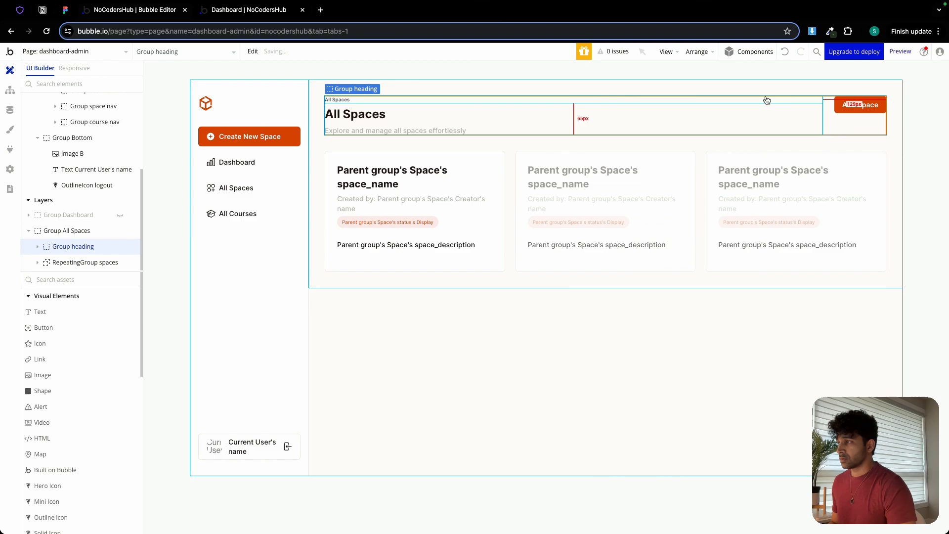
Check the visibility condition of Group All Spaces and create a click workflow for the All Spaces navigation item.
double_click(508, 278)
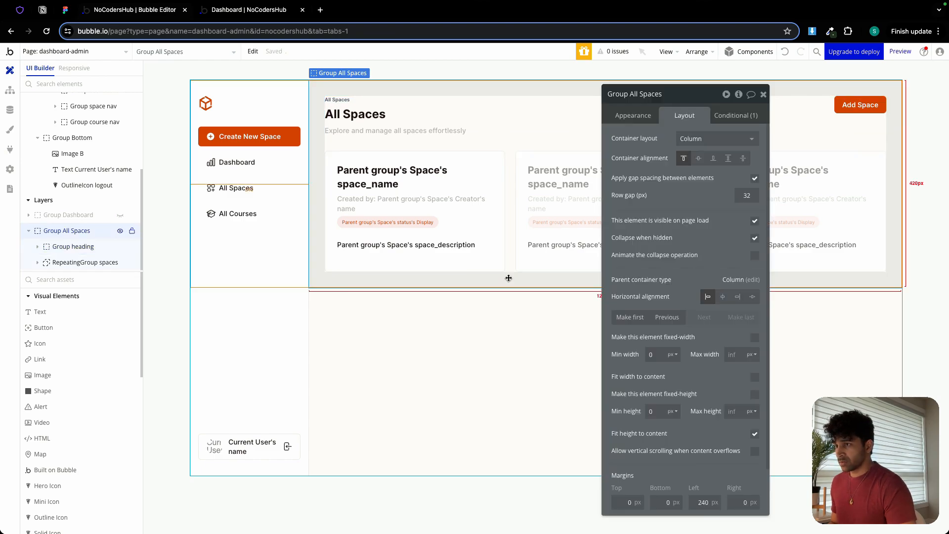
left_click(735, 115)
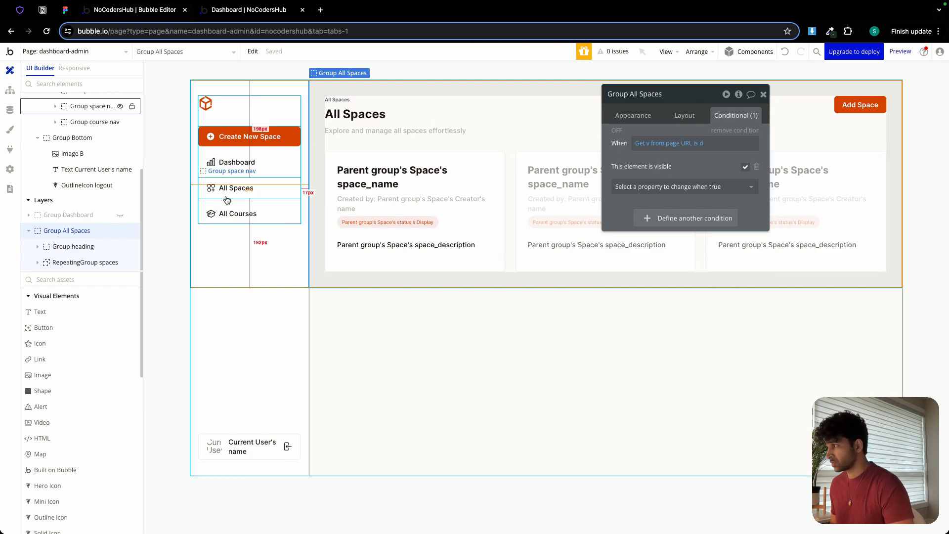
left_click(242, 188)
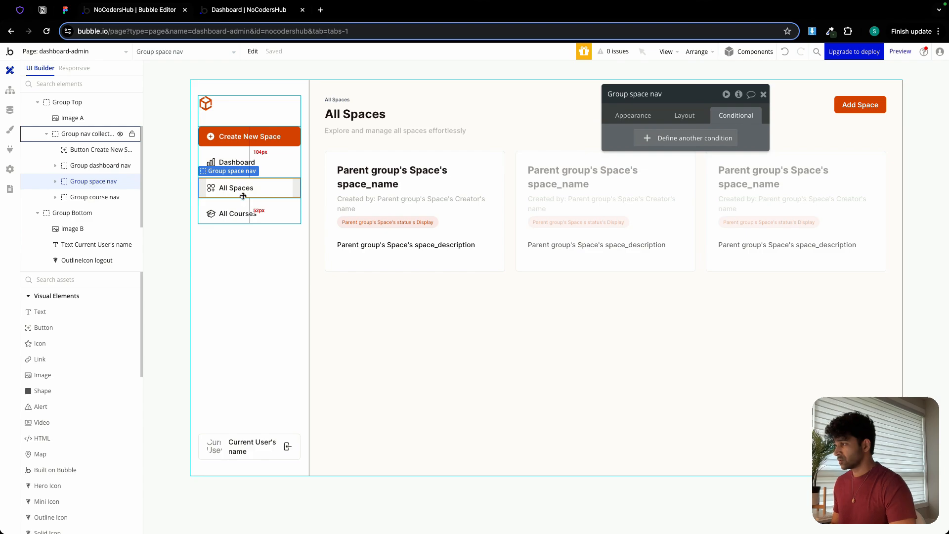
left_click(632, 116)
left_click(665, 201)
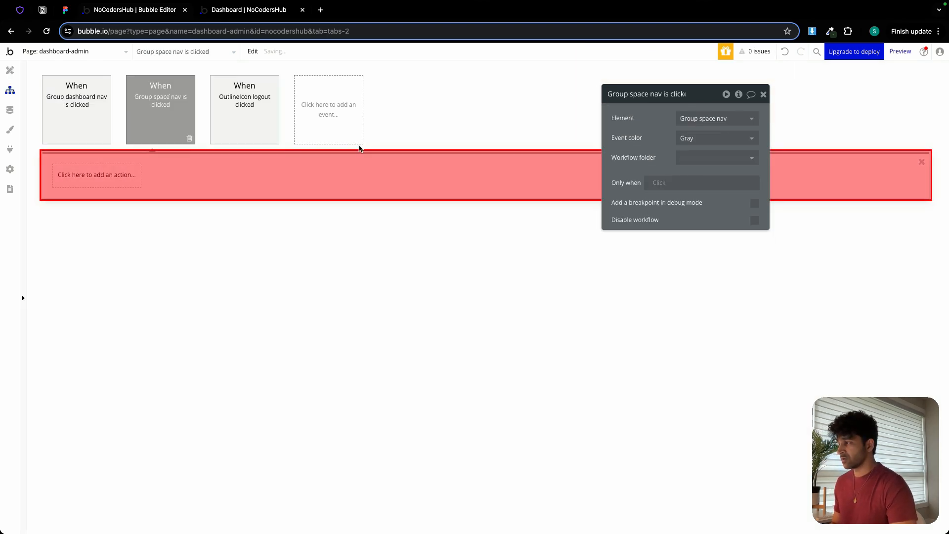
Copy the Go to page dashboard-admin action from the dashboard nav workflow into the Group space nav workflow.
left_click(65, 99)
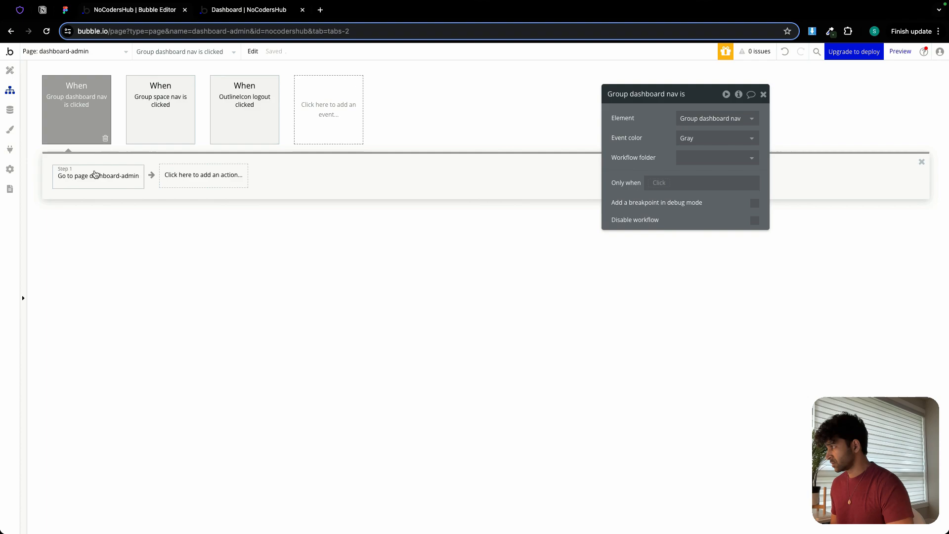
right_click(97, 181)
left_click(127, 246)
left_click(149, 105)
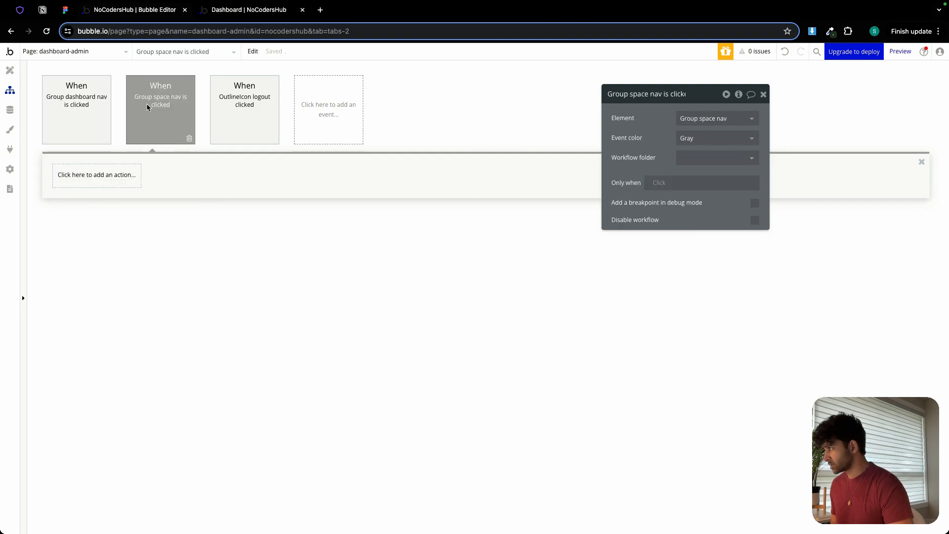
right_click(87, 171)
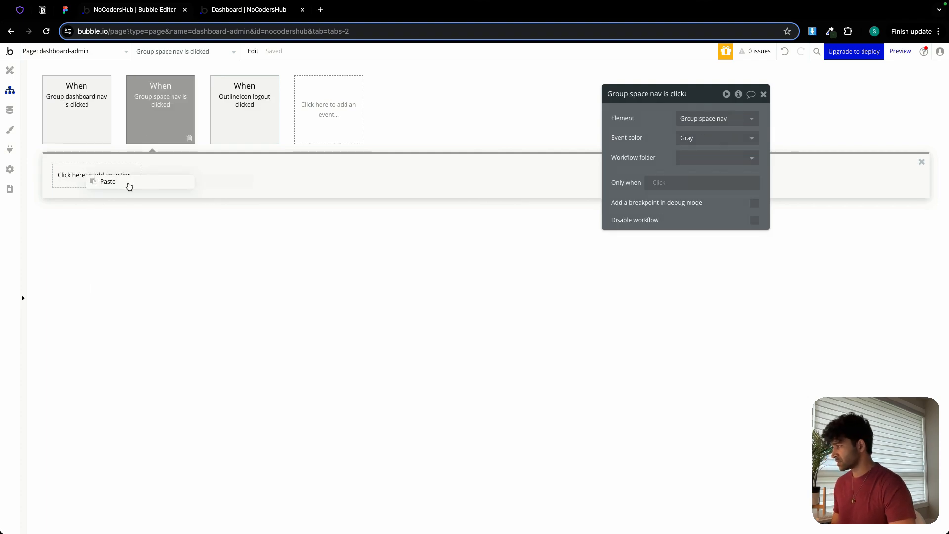
left_click(128, 186)
Set the pasted action's v parameter to as and return to the page design.
left_click(694, 230)
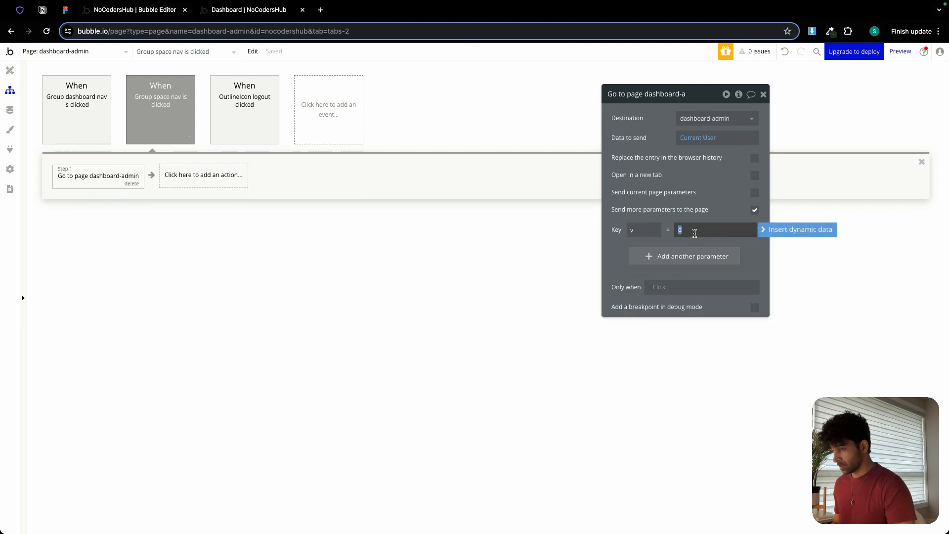
type("as")
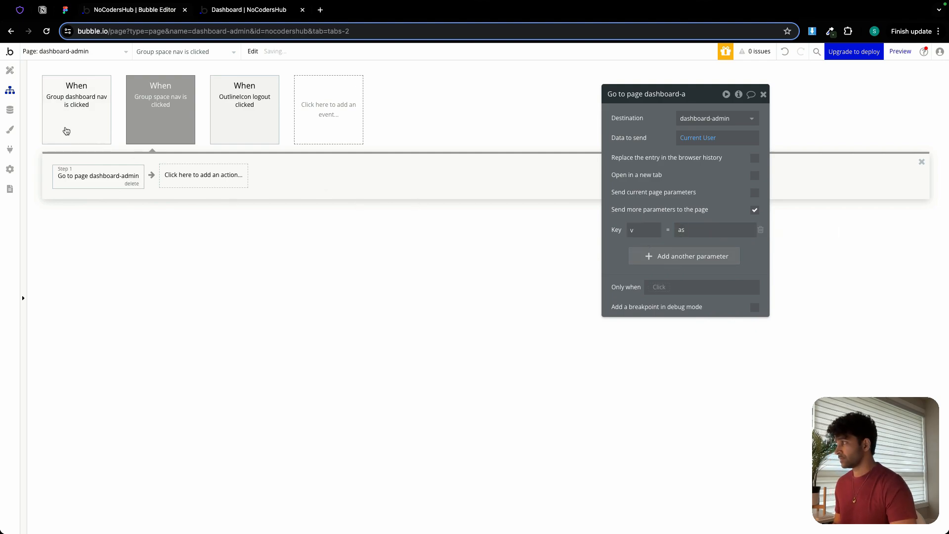
left_click(10, 70)
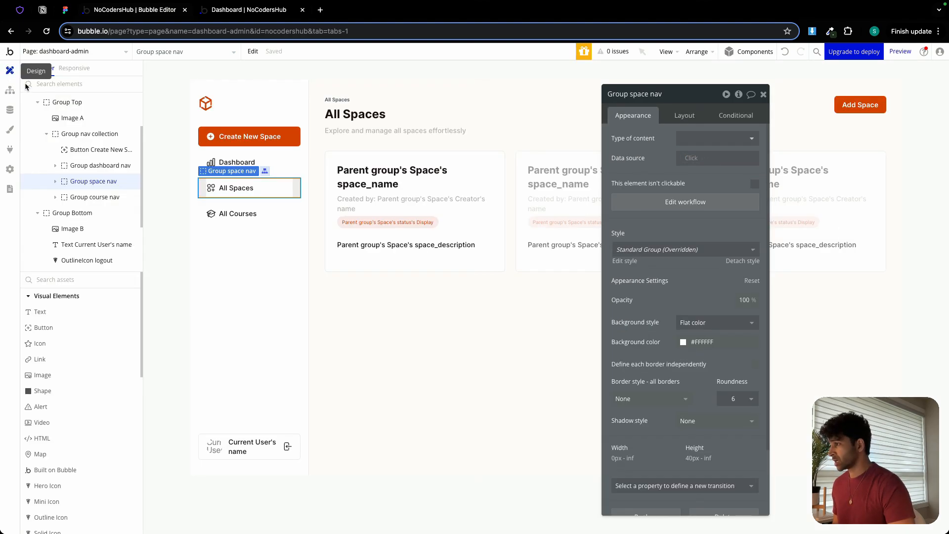
Set Group All Spaces' visibility condition to URL parameter v is as and make the group hidden on page load.
left_click(368, 147)
left_click(749, 117)
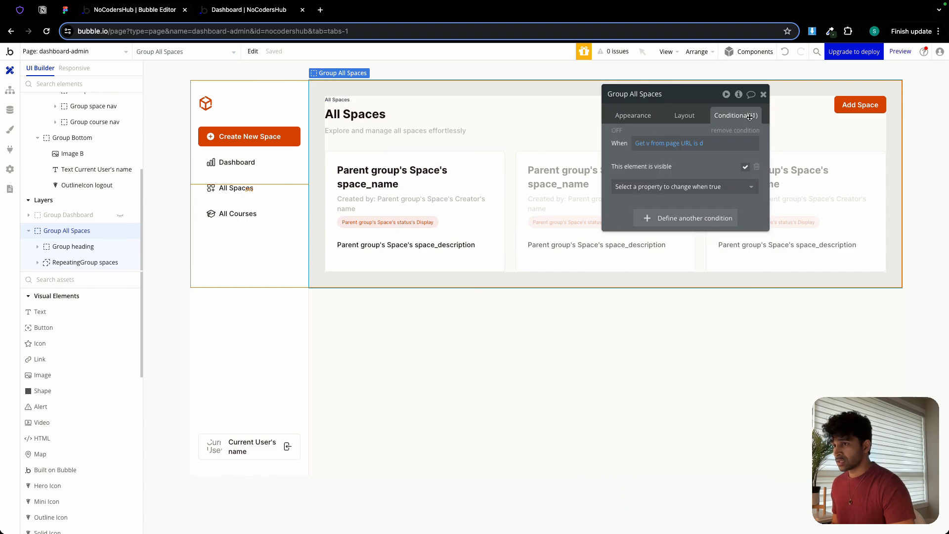
left_click(702, 144)
type("as")
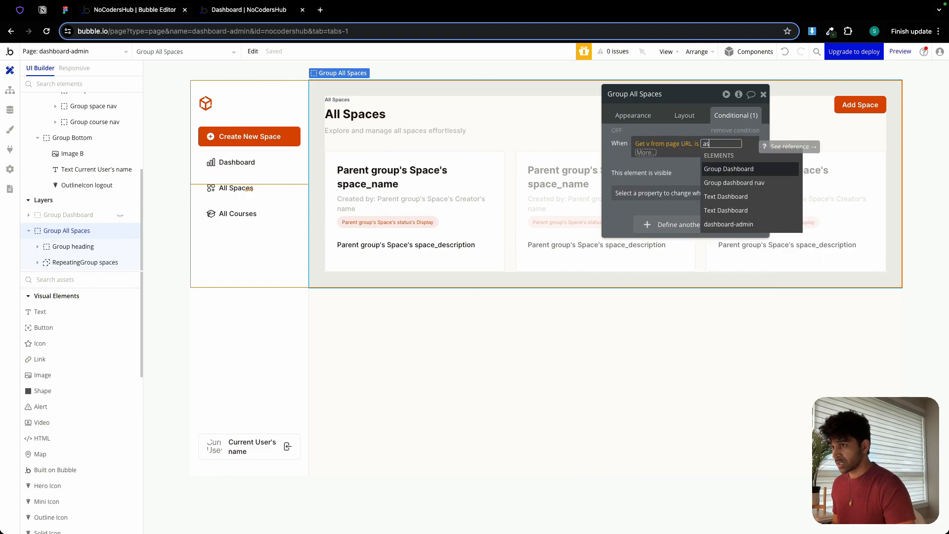
left_click(668, 160)
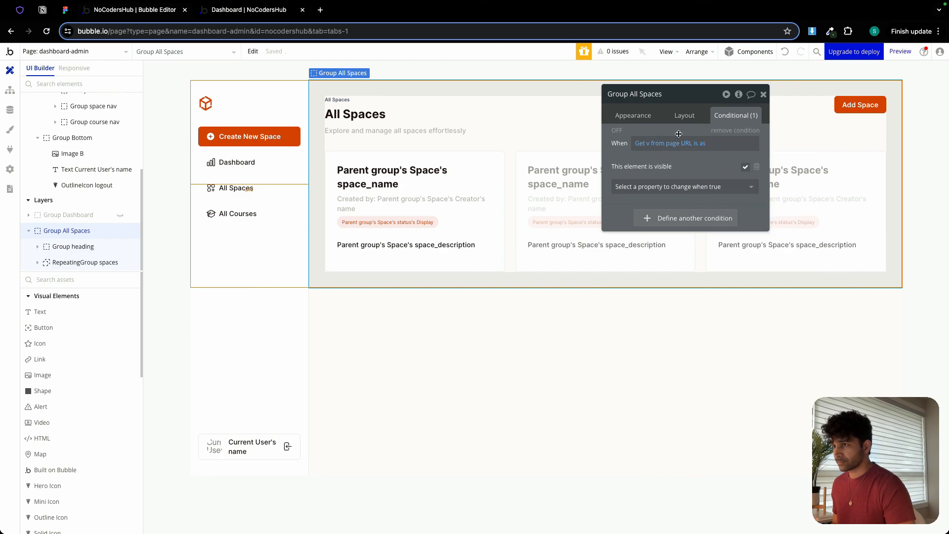
left_click(684, 115)
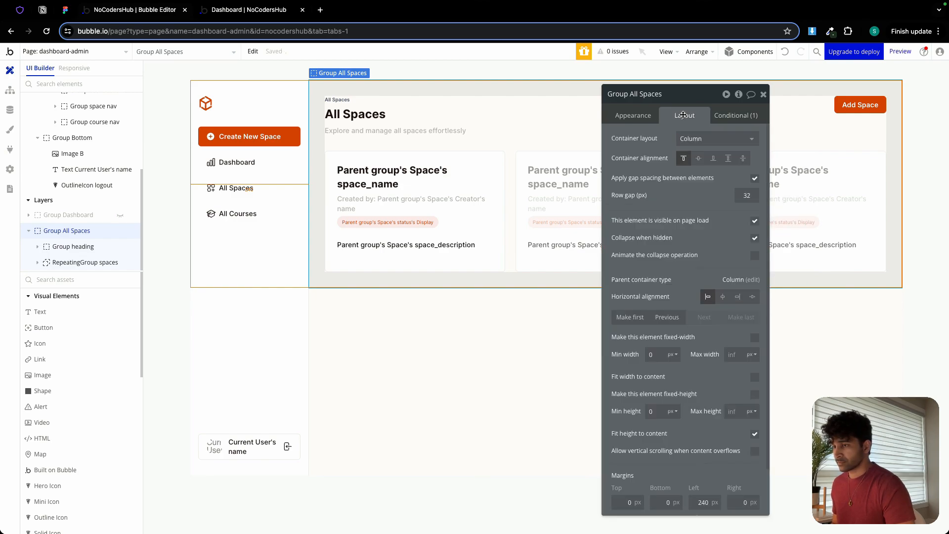
left_click(755, 222)
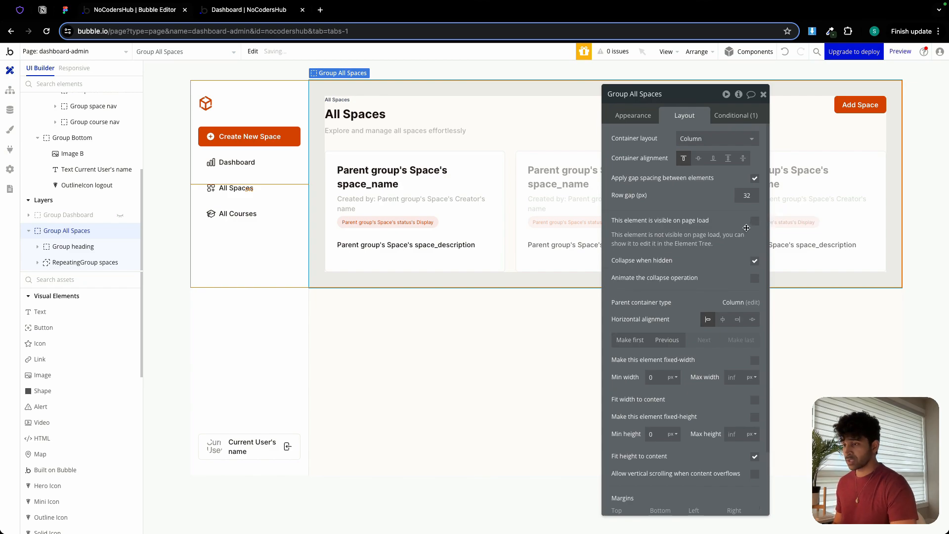
Paste the copied URL condition onto Group space nav and set it to match when v is as.
left_click(258, 185)
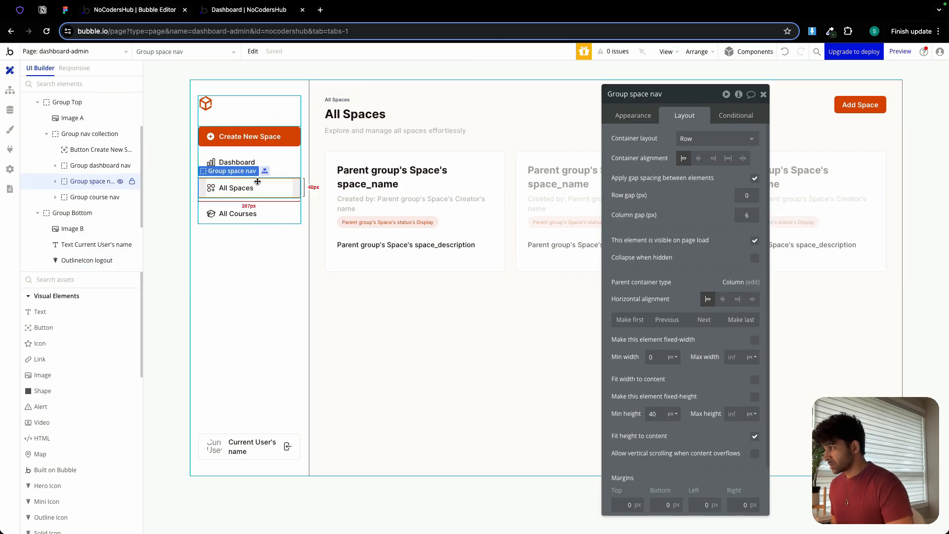
left_click(736, 115)
left_click(649, 136)
right_click(661, 142)
left_click(719, 128)
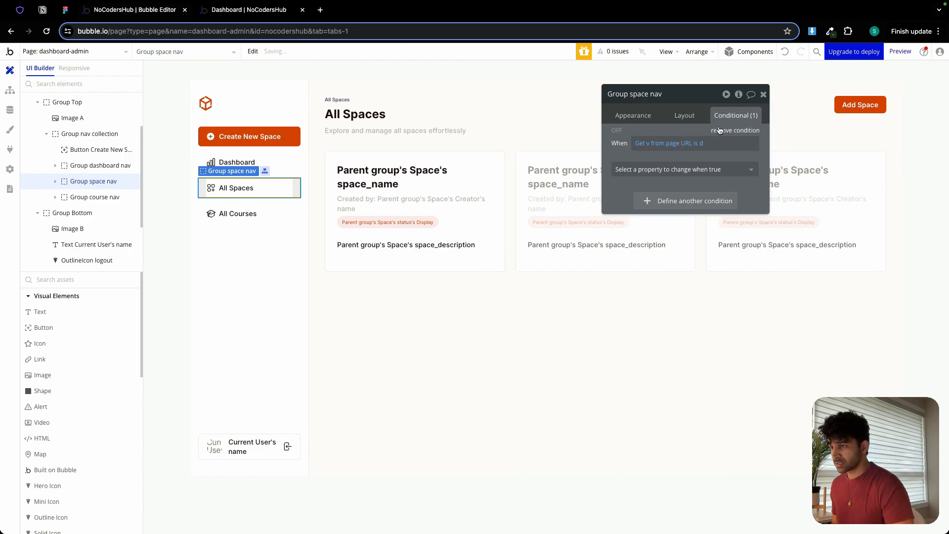
left_click(700, 146)
type("as")
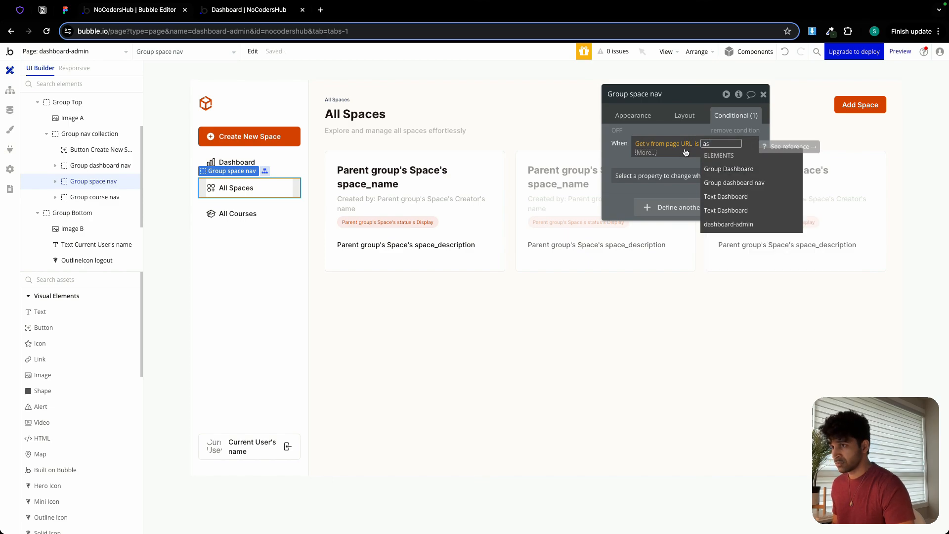
key("Return")
Make the Group space nav condition change the background color to Primary at 10% opacity.
left_click(657, 168)
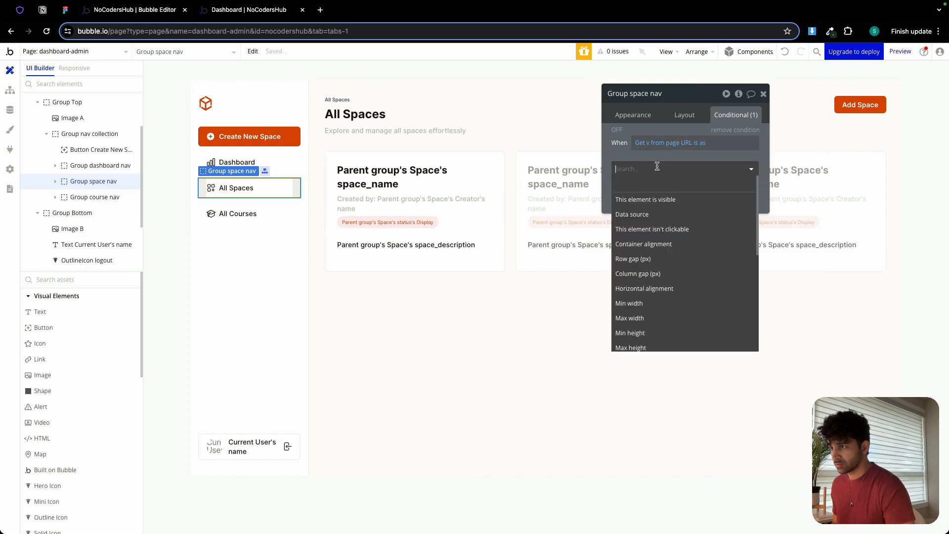
type("back")
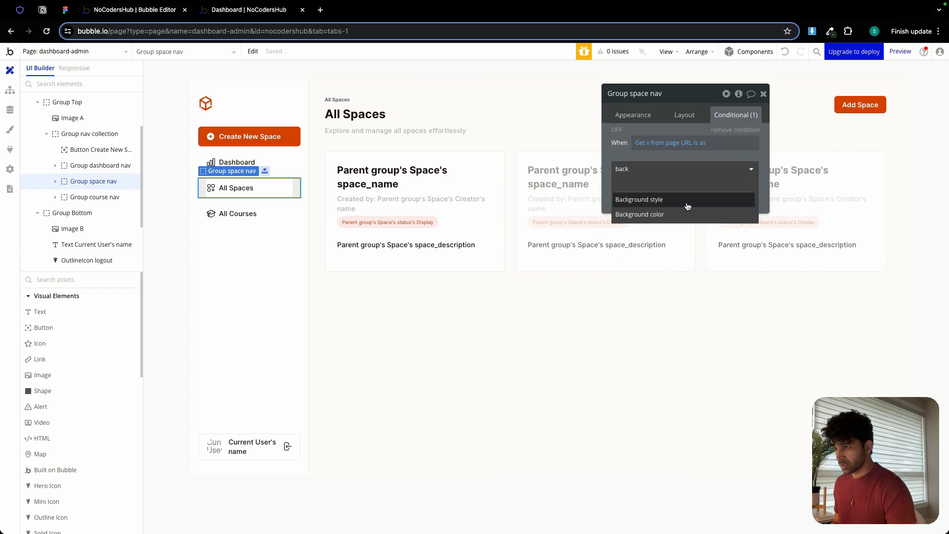
left_click(712, 199)
left_click(692, 166)
left_click(676, 298)
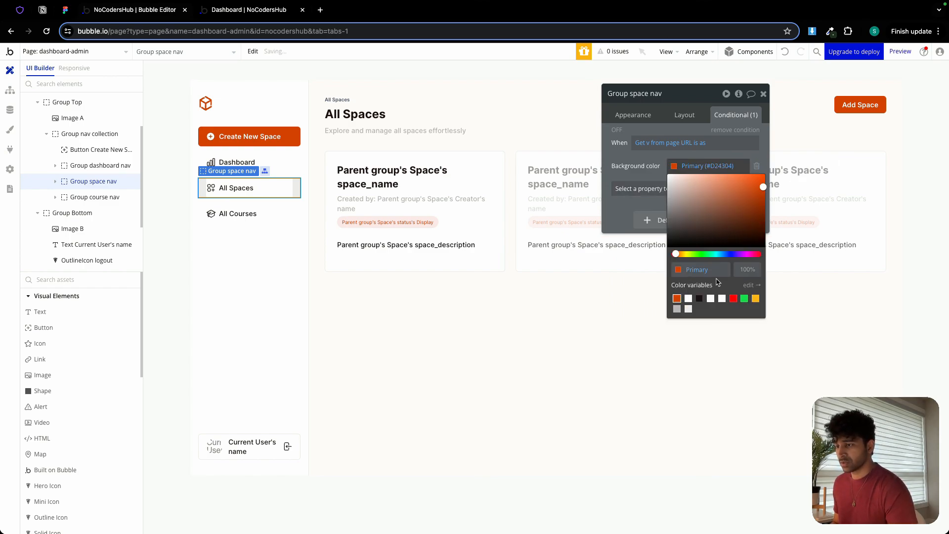
left_click(745, 268)
type("10")
key("Return")
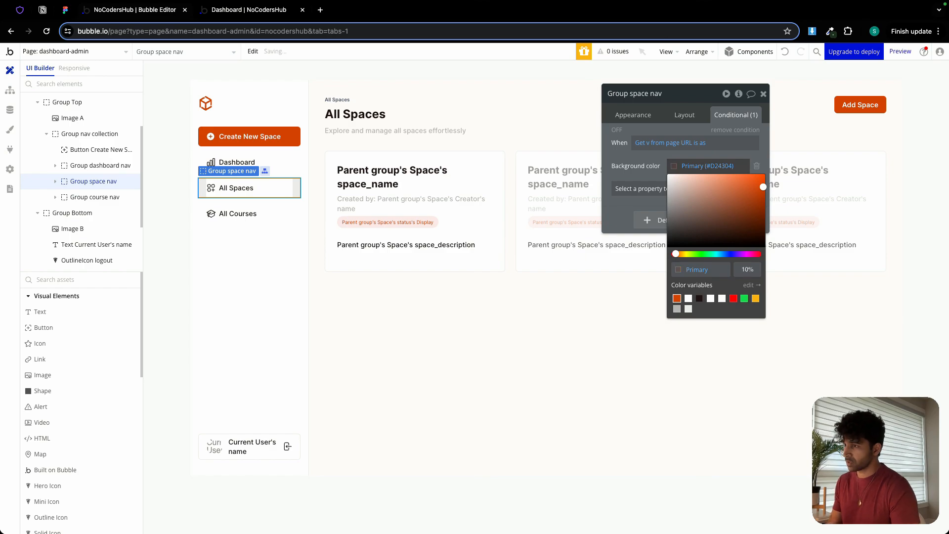
left_click(619, 175)
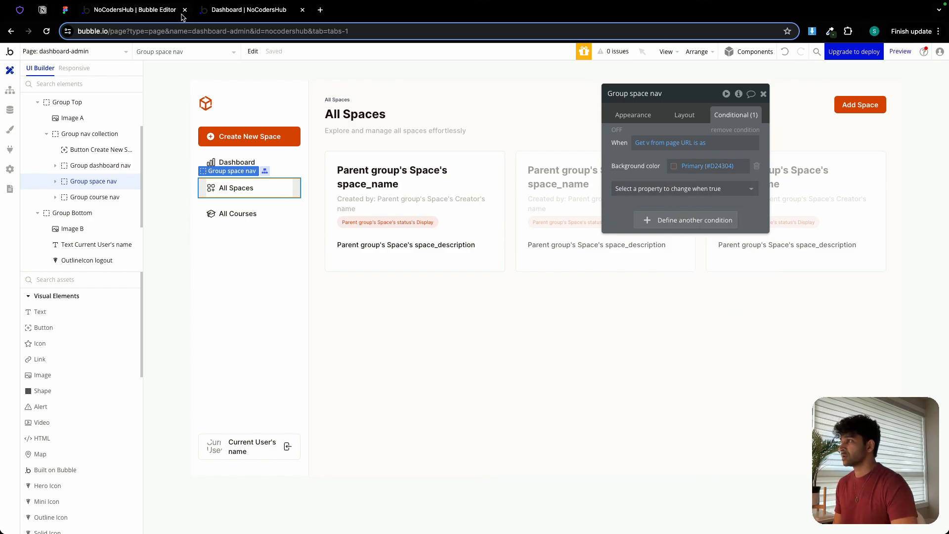
Test the All Spaces navigation item in the app preview and return to the Bubble editor.
left_click(240, 11)
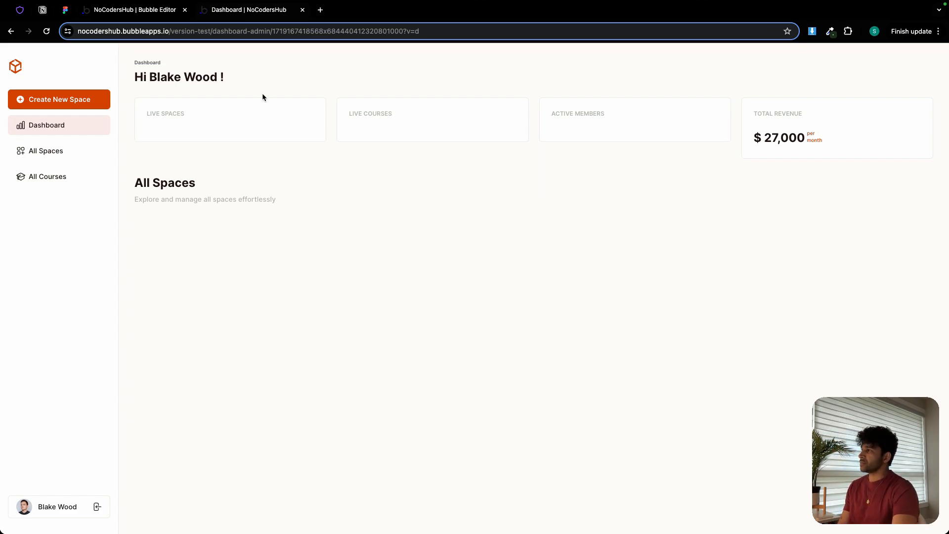
left_click(62, 155)
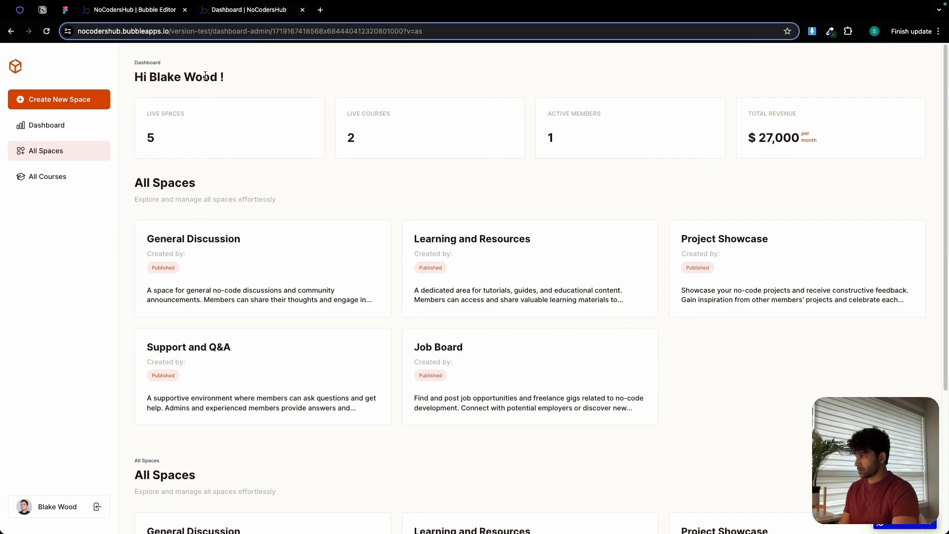
left_click(171, 15)
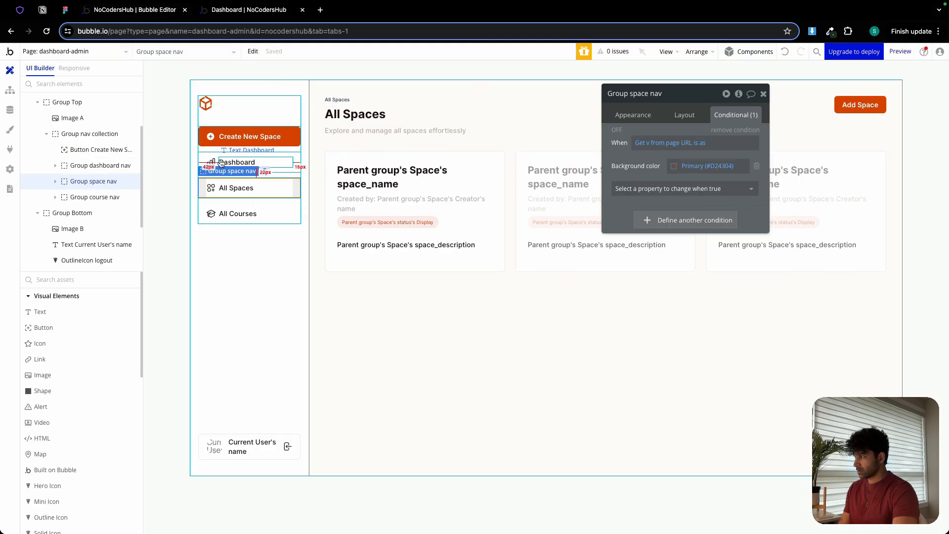
Show Group Dashboard on the canvas and compare its page-load visibility and condition with those of Group All Spaces.
scroll(60, 198, "up", 2)
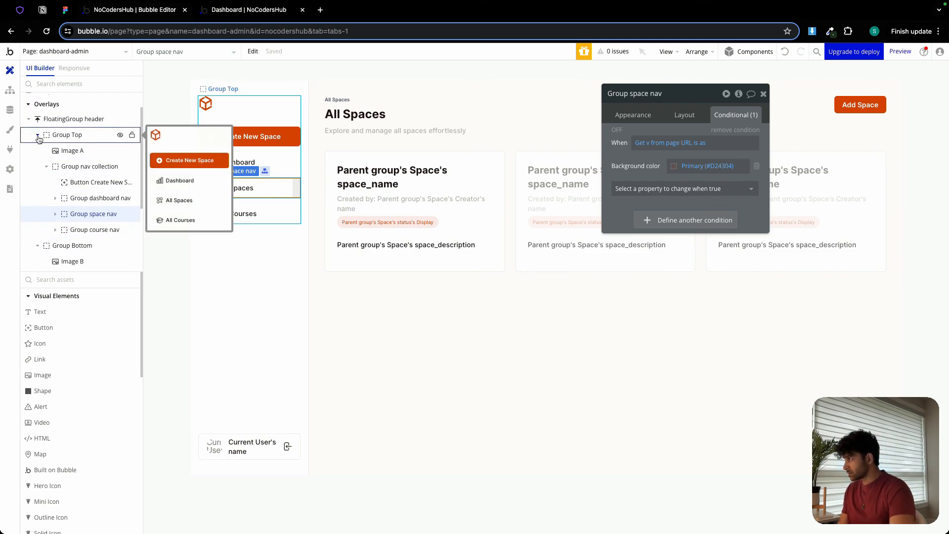
left_click(28, 118)
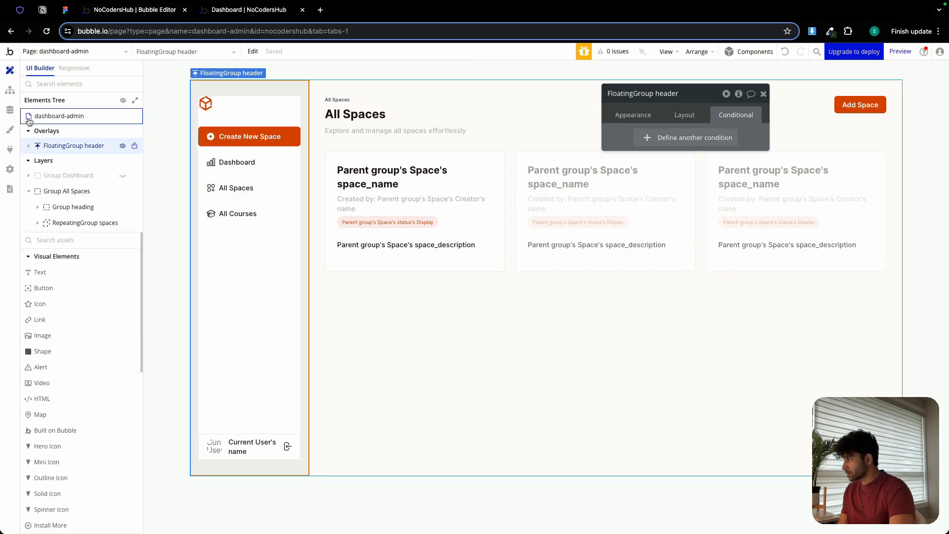
left_click(28, 192)
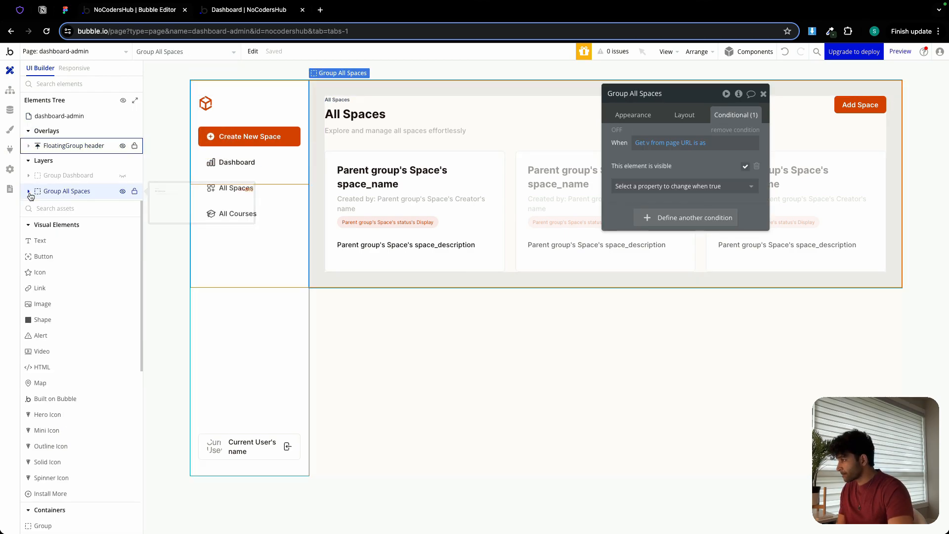
left_click(123, 175)
left_click(330, 90)
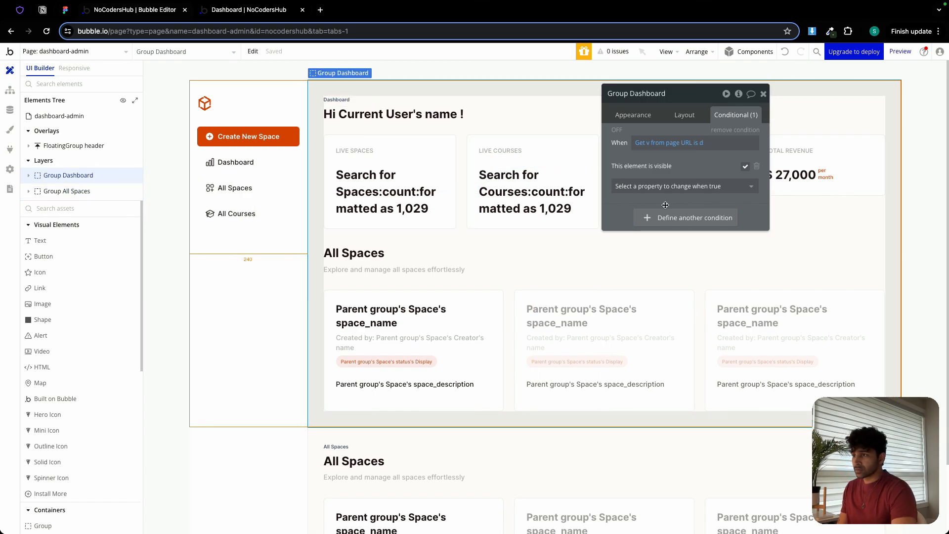
left_click(684, 116)
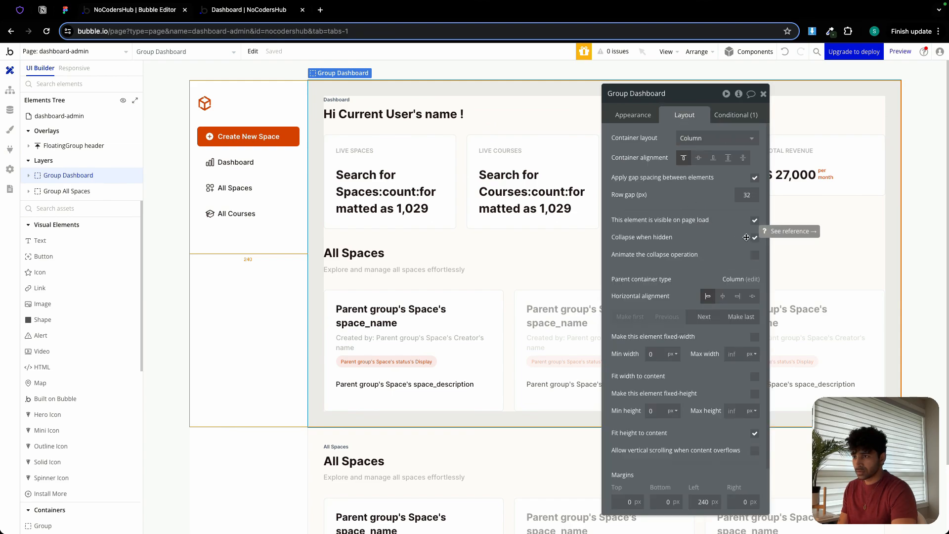
left_click(345, 439)
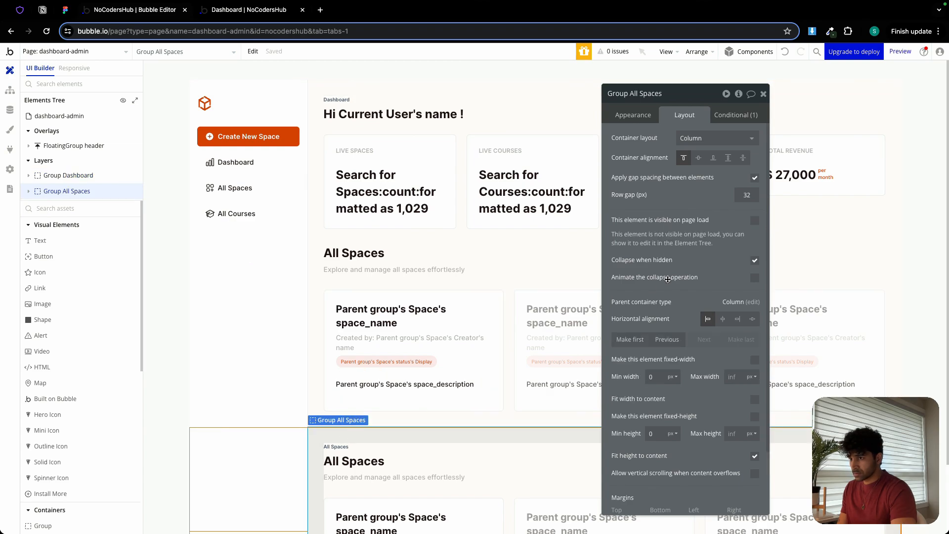
left_click(729, 117)
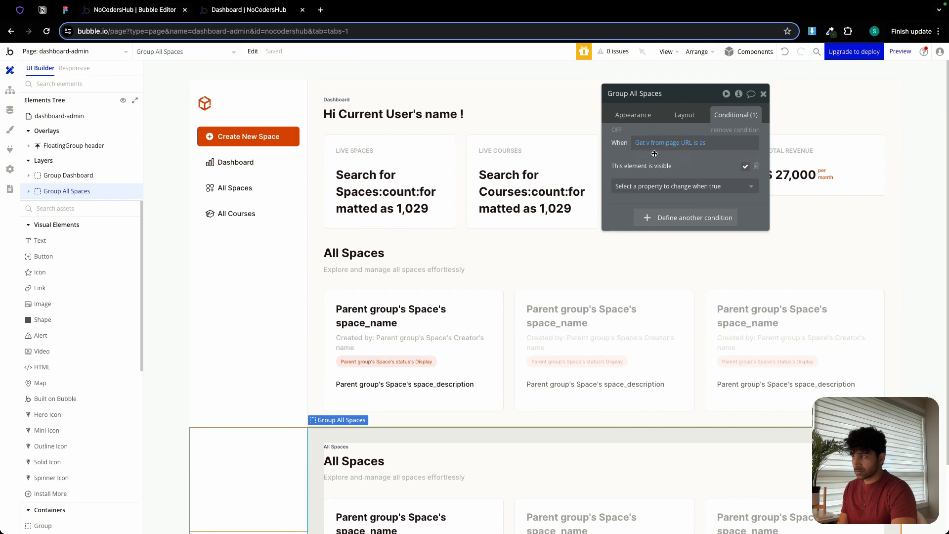
Switch between the Dashboard and All Spaces views in the app preview to check which groups show.
left_click(249, 10)
left_click(74, 131)
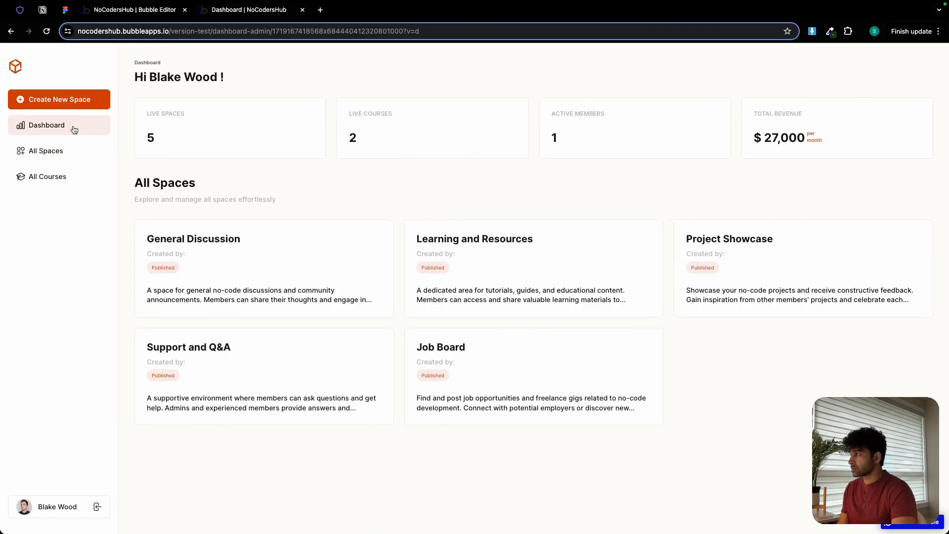
left_click(74, 153)
left_click(81, 130)
Return to the Bubble editor and make Group Dashboard hidden on page load.
left_click(148, 10)
left_click(412, 131)
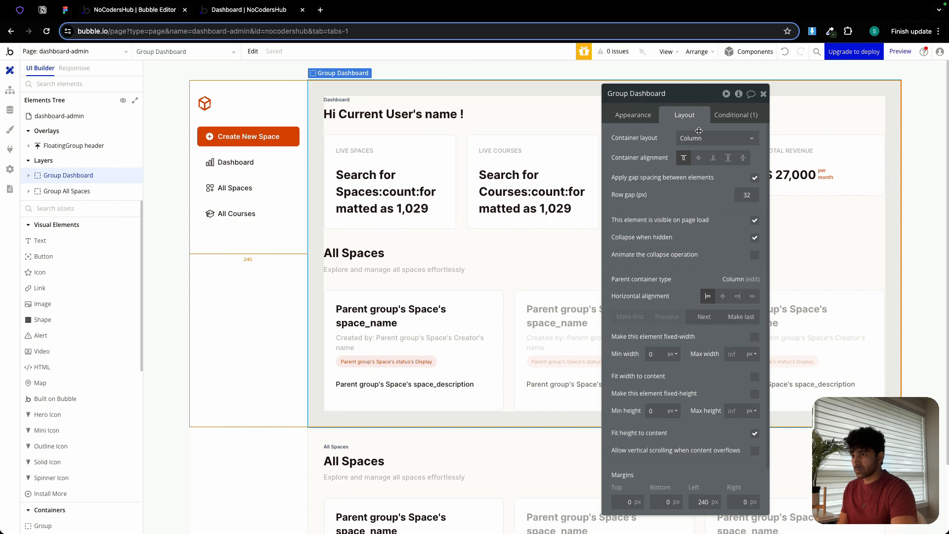
left_click(754, 220)
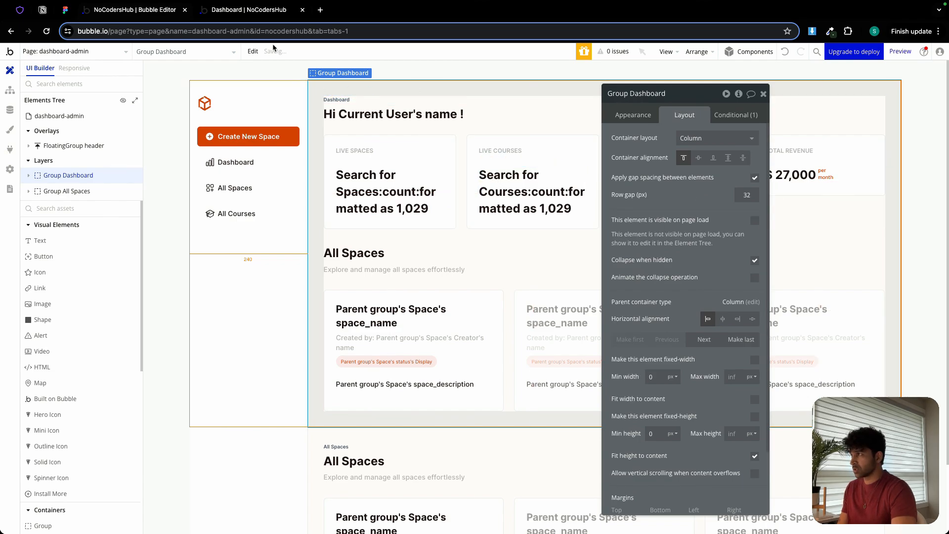
Refresh the app preview and switch repeatedly between Dashboard and All Spaces to test the navigation.
left_click(240, 11)
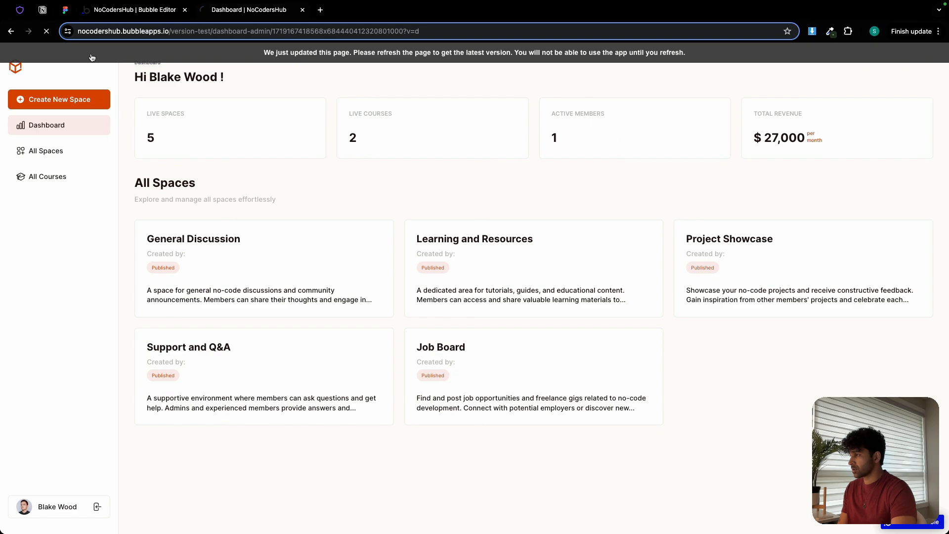
left_click(92, 58)
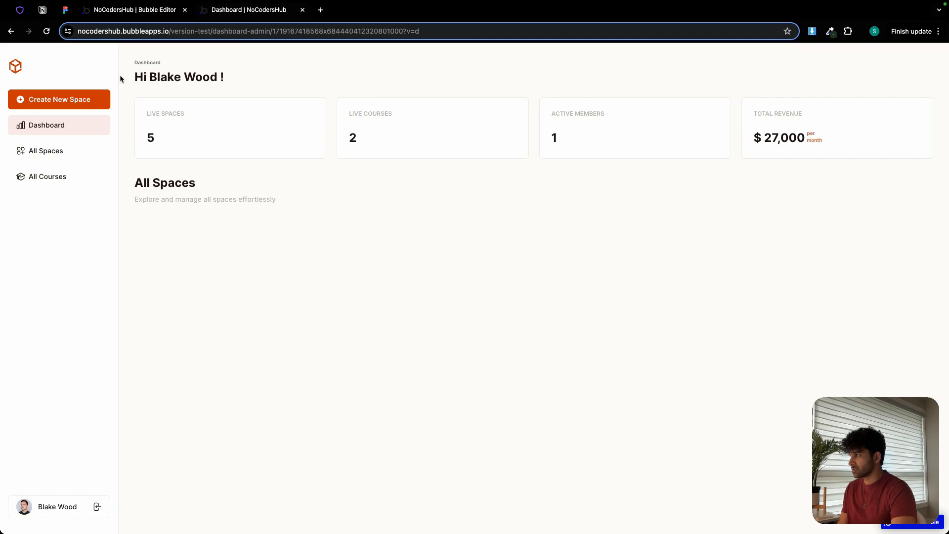
left_click(66, 150)
left_click(76, 128)
left_click(70, 150)
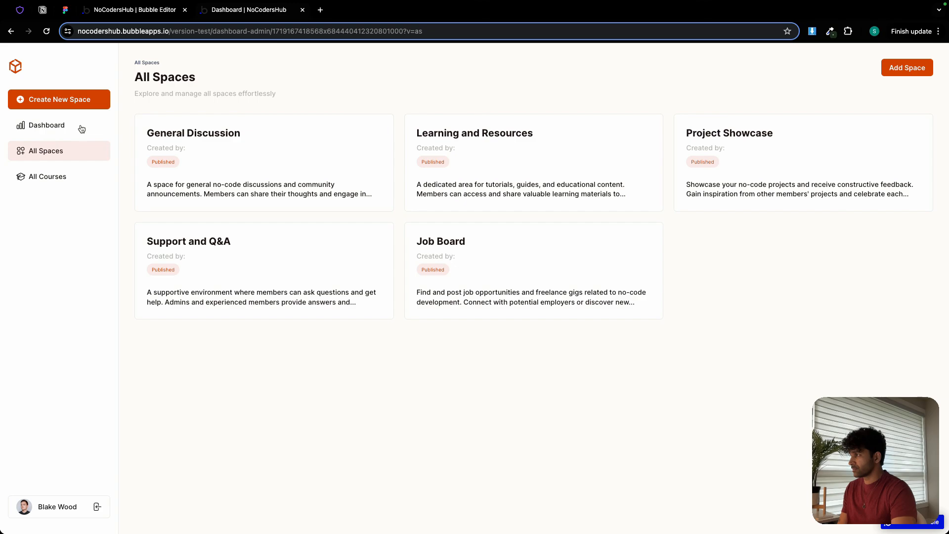
left_click(81, 129)
left_click(79, 148)
left_click(82, 132)
left_click(79, 150)
left_click(82, 124)
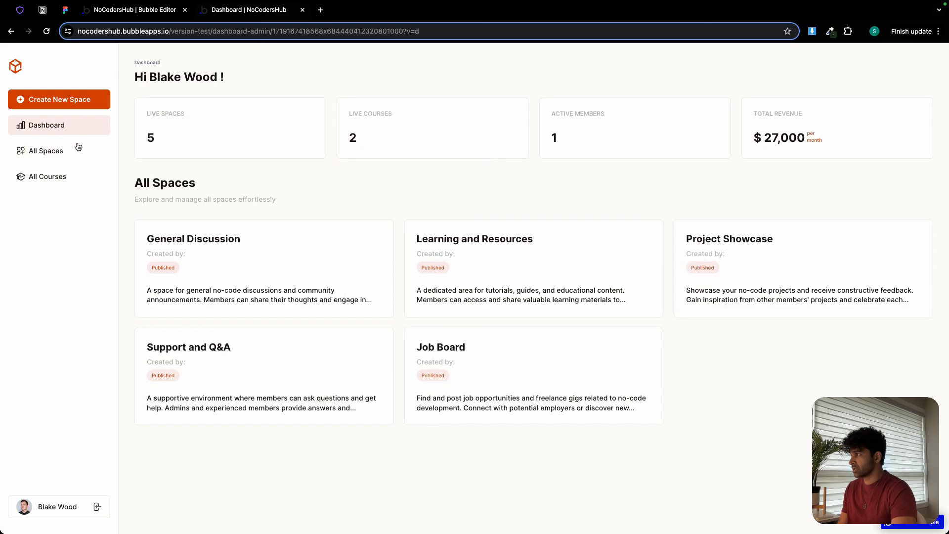
left_click(78, 148)
left_click(79, 128)
left_click(79, 148)
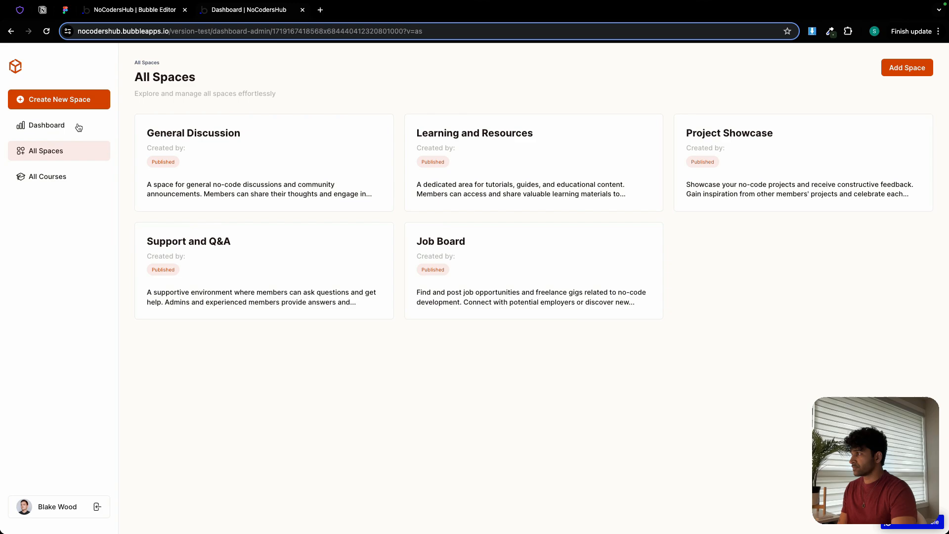
left_click(79, 127)
left_click(74, 153)
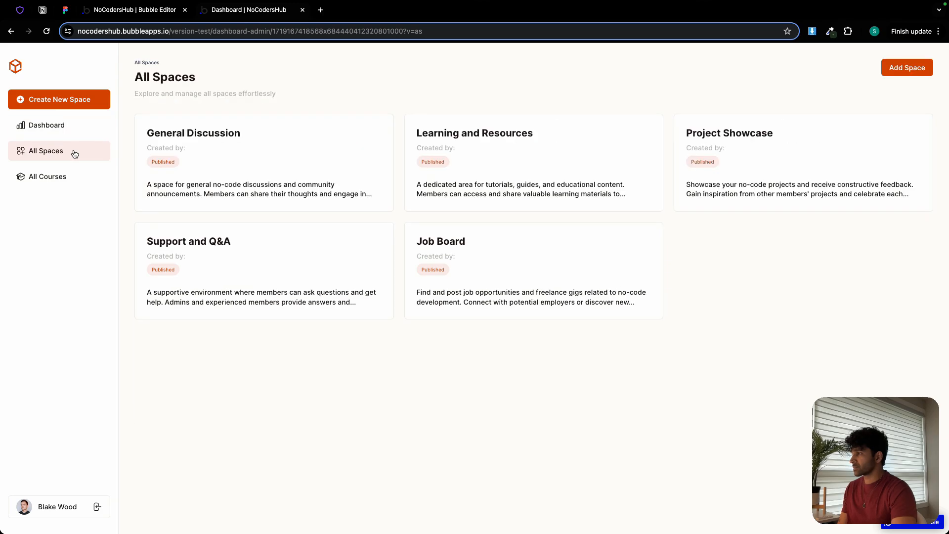
Hide Group Dashboard on the Bubble editor canvas and open the properties of Group All Spaces.
left_click(156, 13)
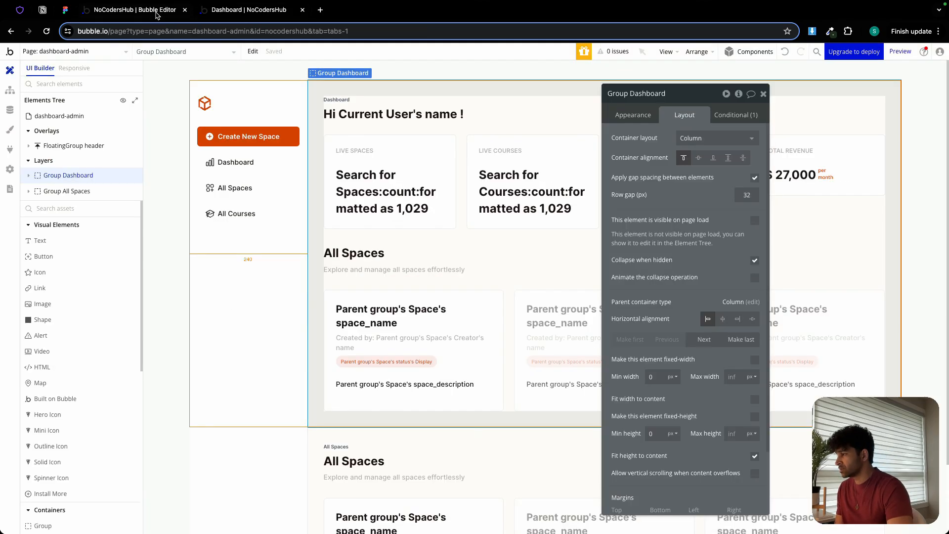
left_click(763, 94)
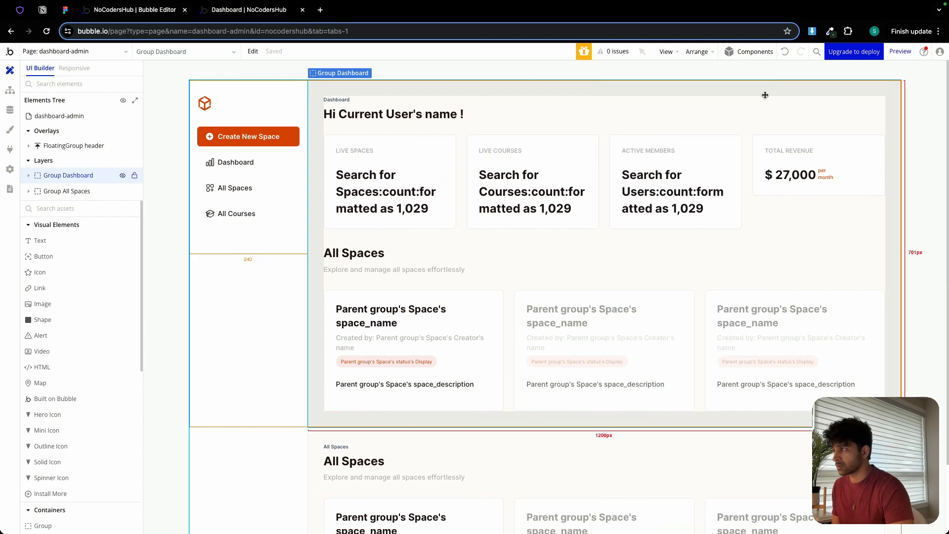
left_click(122, 177)
double_click(344, 86)
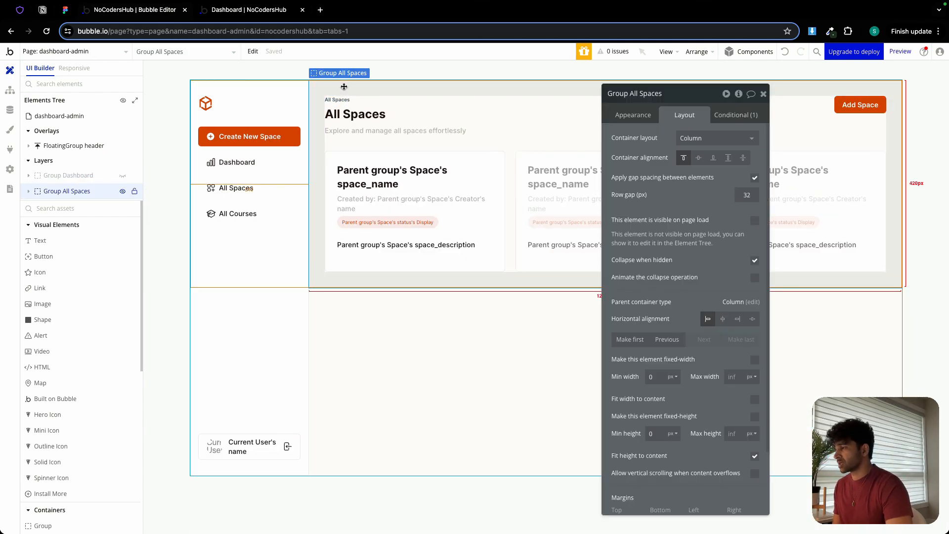
Duplicate Group All Spaces on the dashboard-admin page, with the original group hidden on the canvas.
right_click(344, 87)
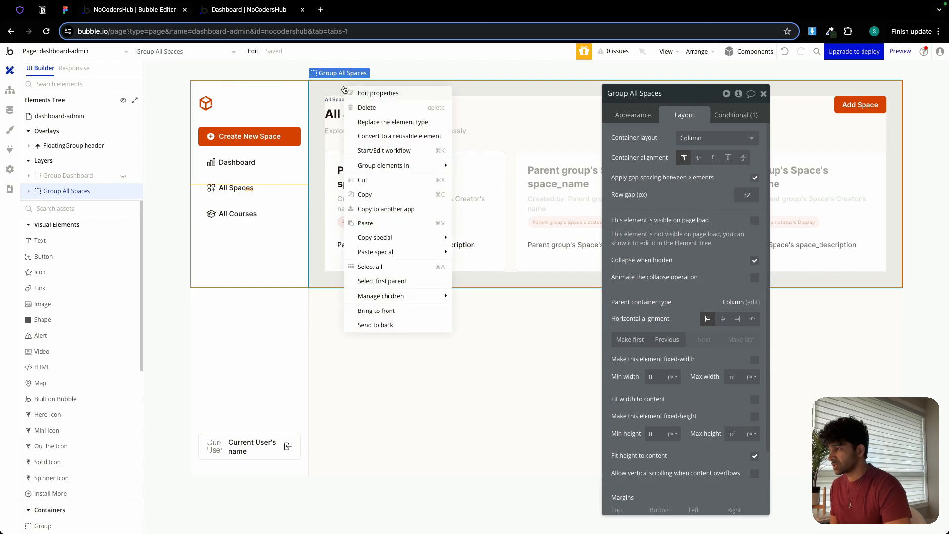
left_click(369, 199)
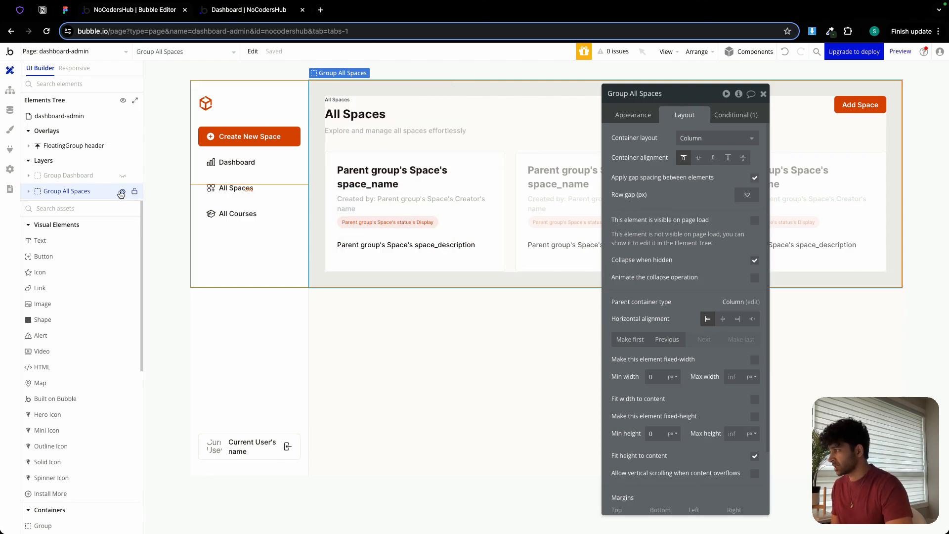
left_click(122, 192)
left_click(447, 179)
right_click(433, 179)
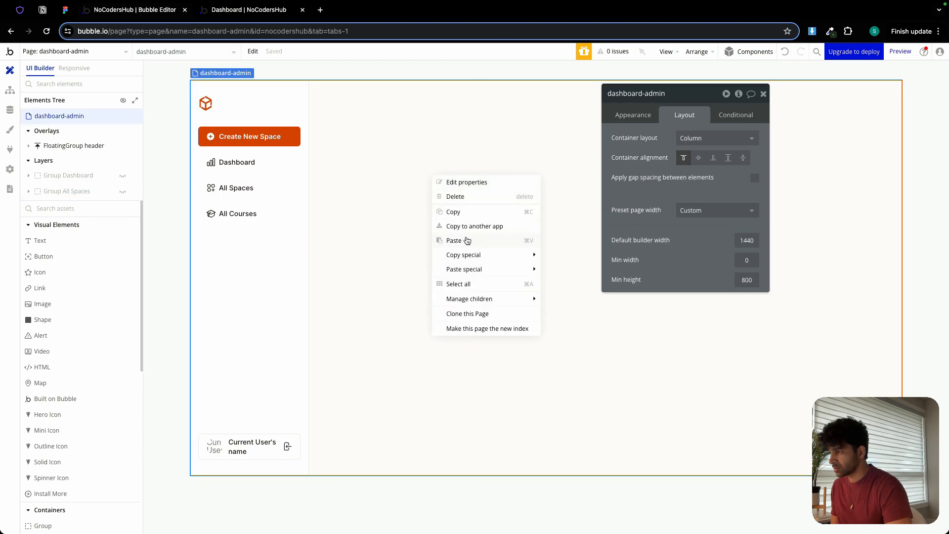
left_click(454, 240)
Rename the duplicated group as Group All Courses.
double_click(676, 94)
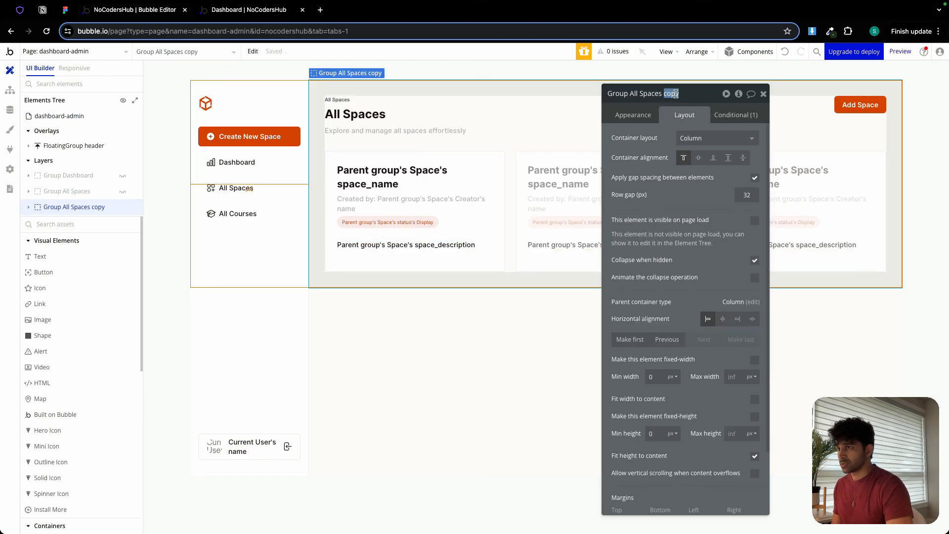
key("BackSpace")
key("BackSpace")
key("BackSpace")
key("BackSpace")
key("BackSpace")
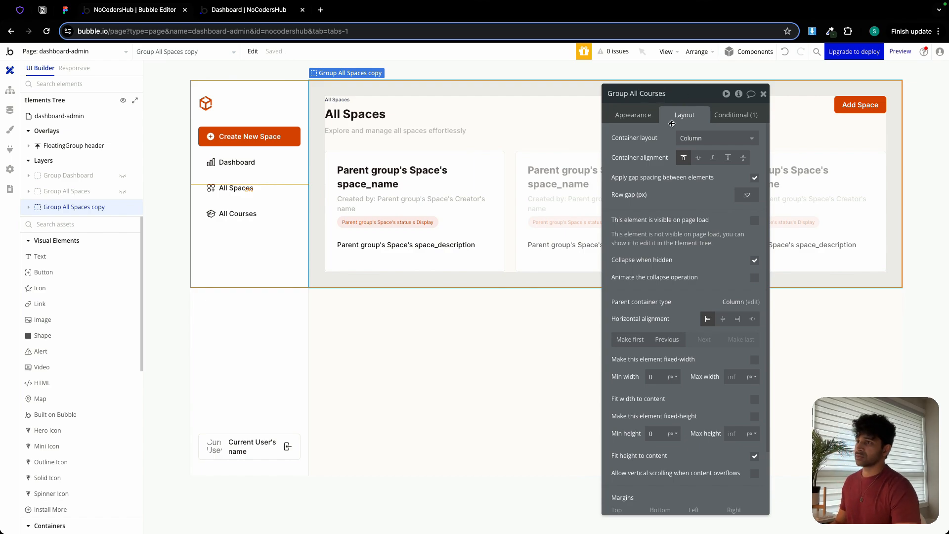
Change both the small label and the large heading in Group All Courses to "All Courses".
left_click(342, 100)
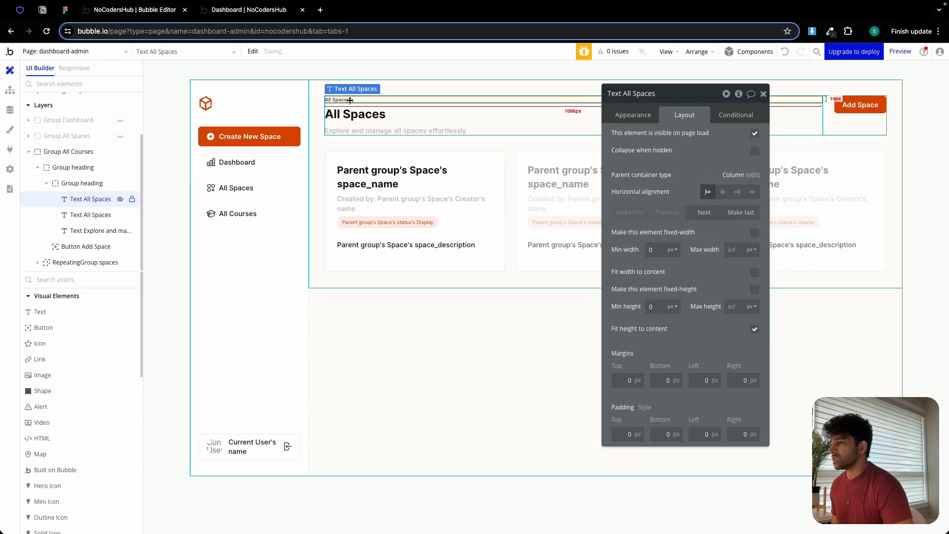
left_click(637, 115)
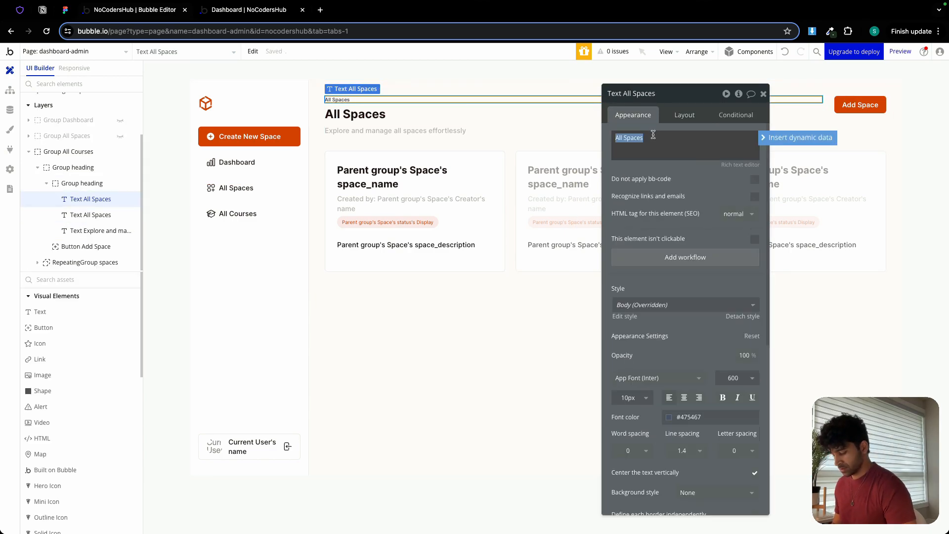
key("Right")
key("BackSpace")
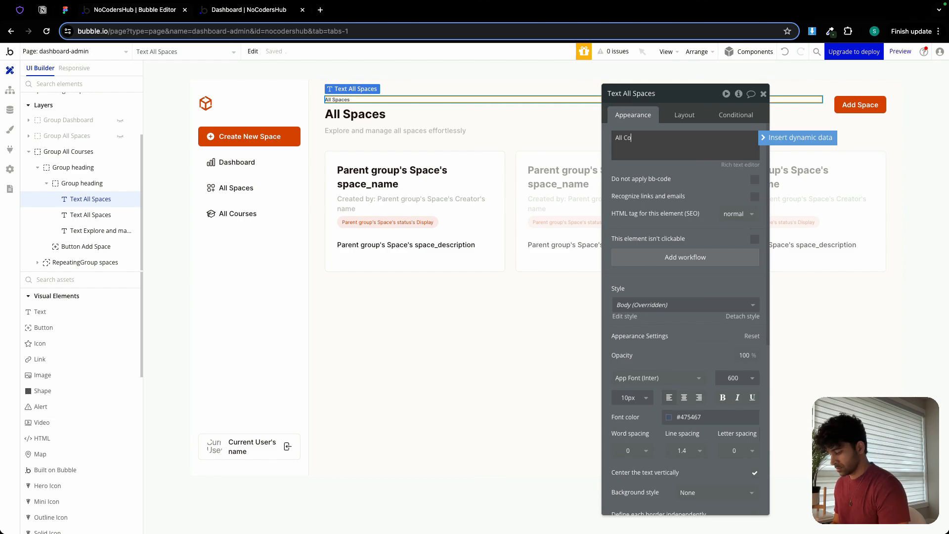
left_click(361, 115)
left_click(642, 144)
key("Right")
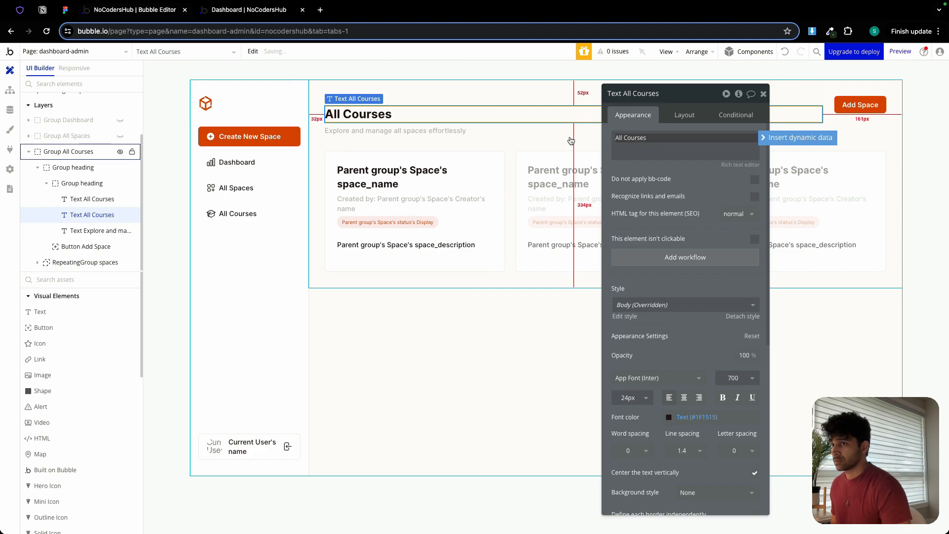
Change the description below the All Courses heading to "Explore and manage all courses effortlessly".
left_click(420, 131)
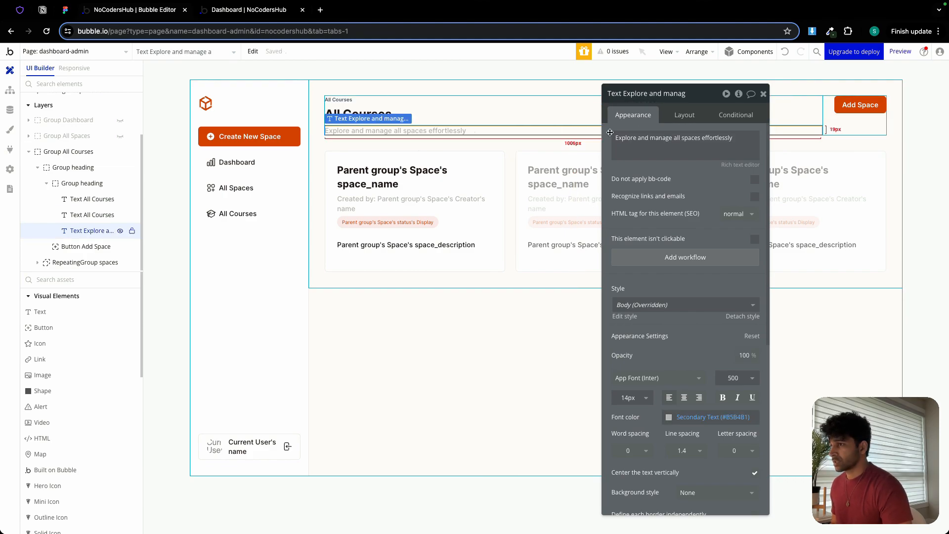
left_click(688, 136)
double_click(691, 137)
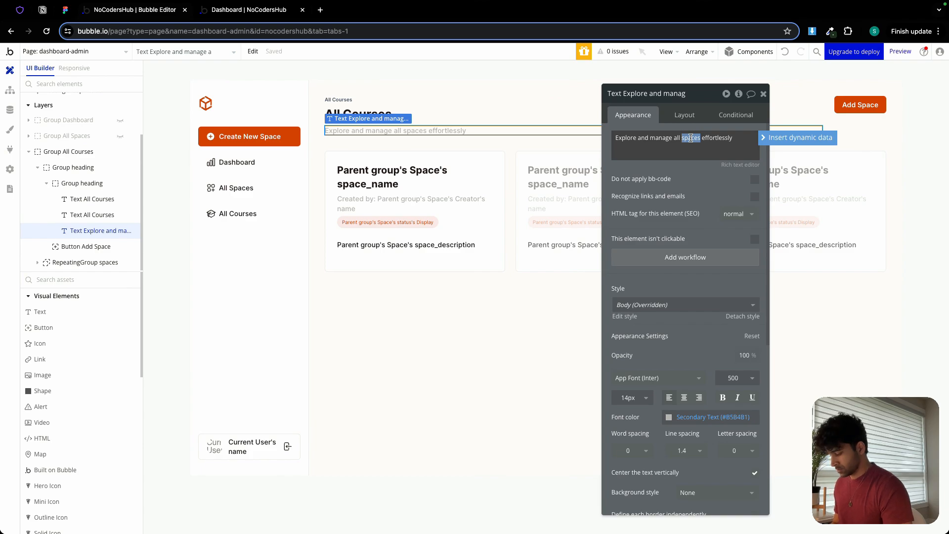
type("courses")
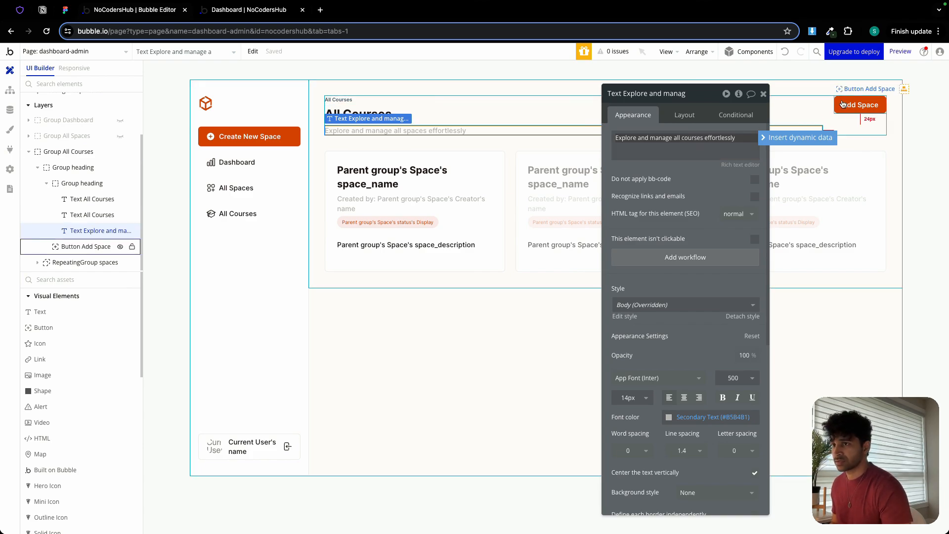
Change the label of the Add Space button in Group All Courses to "Add Course".
left_click(843, 105)
left_click(702, 166)
key("Right")
key("BackSpace")
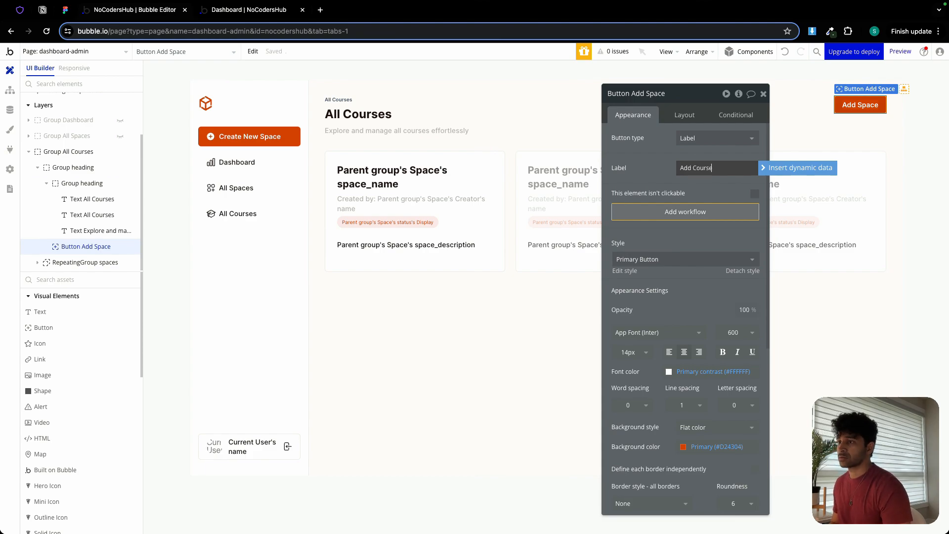
left_click(652, 170)
left_click(763, 95)
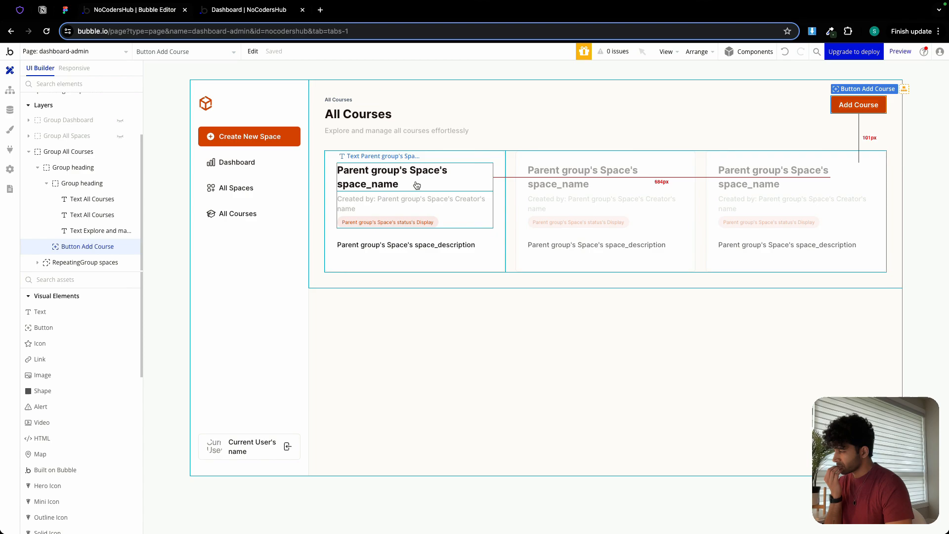
Show Group All Spaces instead of Group All Courses and remove the status = Published constraint from its repeating group's search.
left_click(29, 152)
left_click(122, 207)
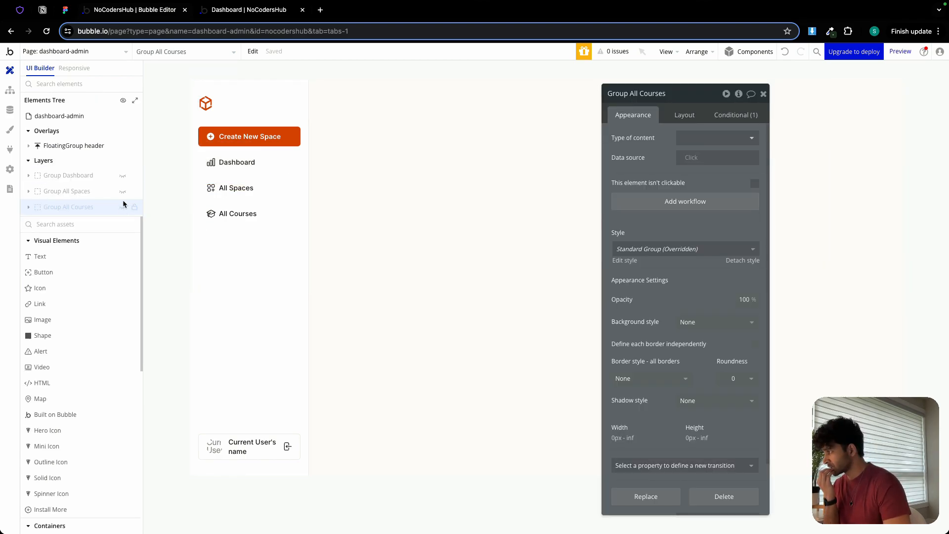
left_click(123, 193)
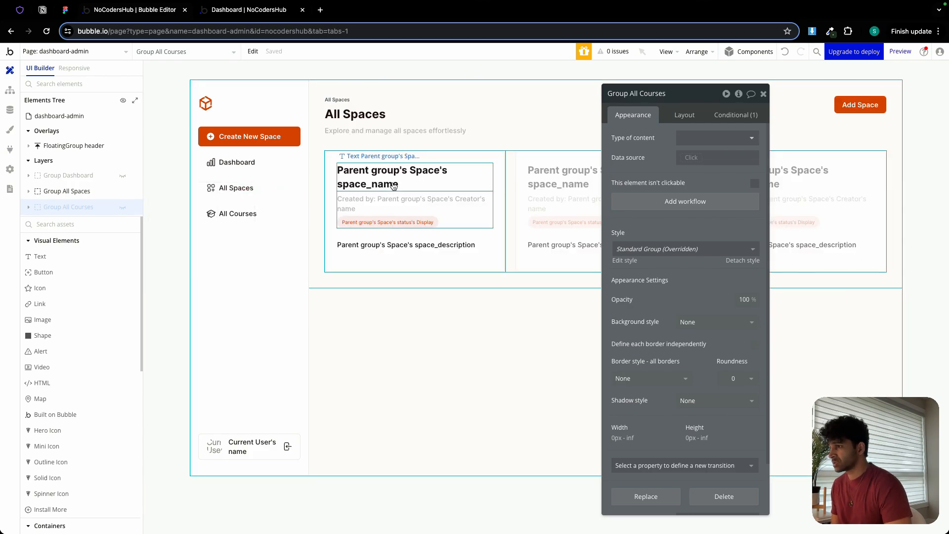
left_click(525, 176)
left_click(688, 158)
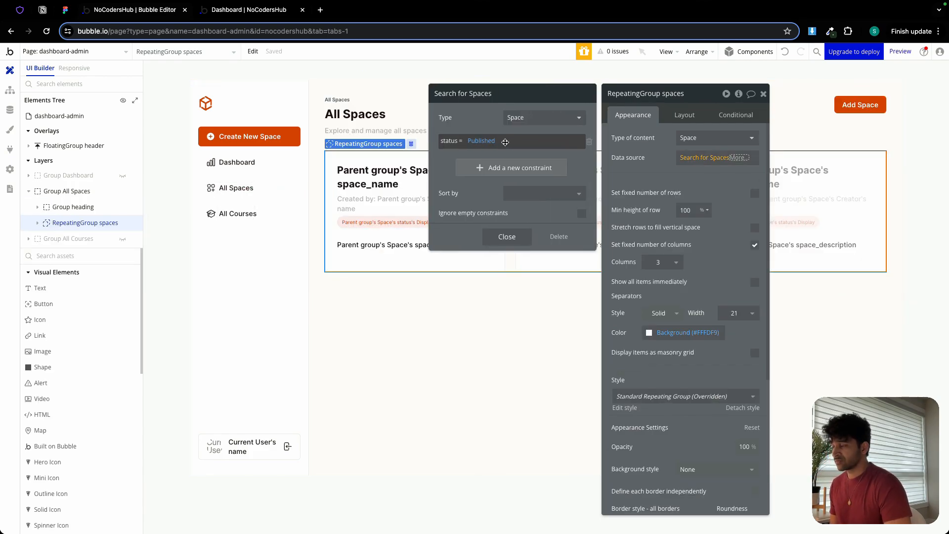
left_click(589, 142)
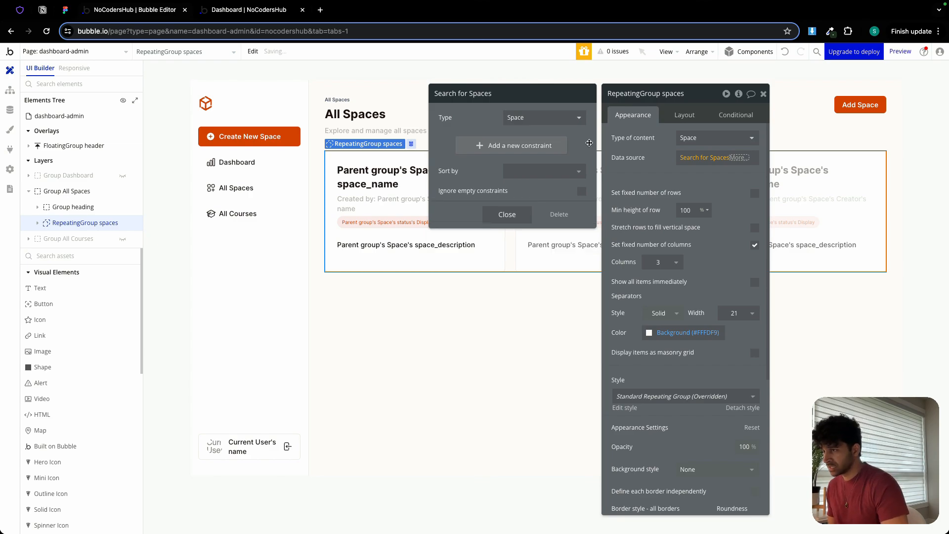
left_click(518, 216)
left_click(642, 171)
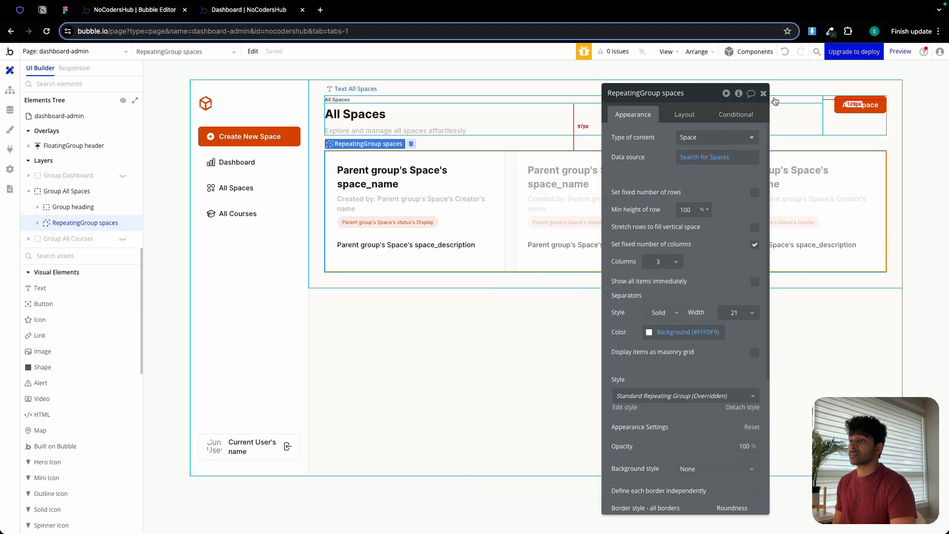
key("Escape")
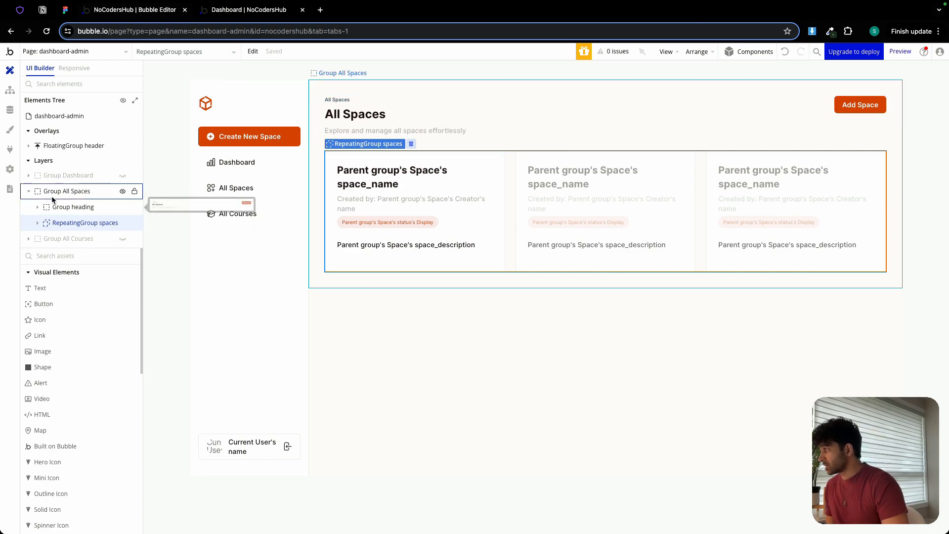
Show Group All Courses instead of Group All Spaces and set its repeating group's type of content to Course.
left_click(28, 191)
left_click(123, 191)
left_click(123, 207)
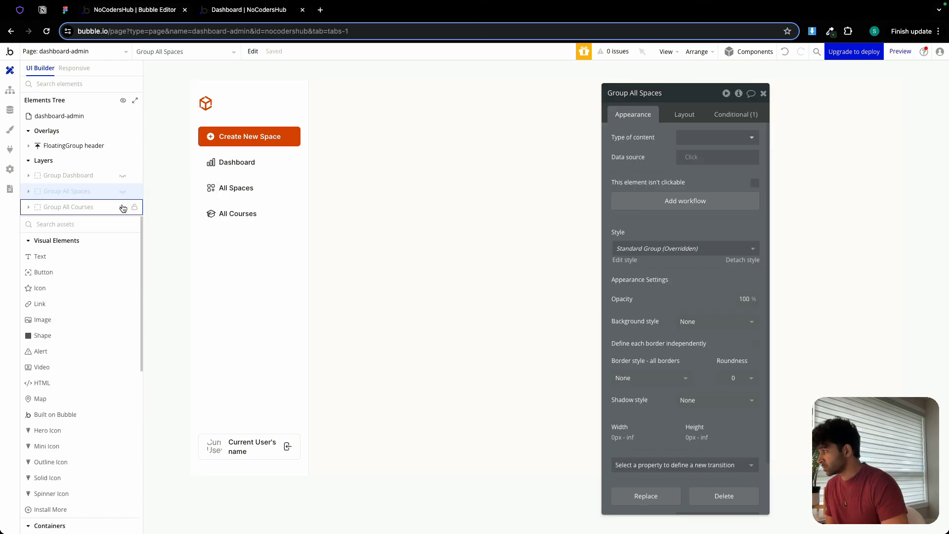
left_click(518, 182)
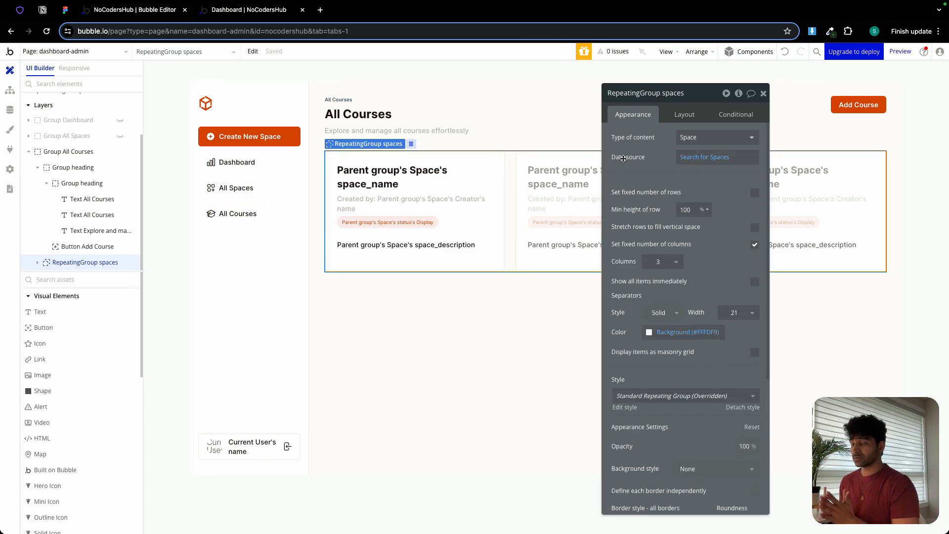
left_click(707, 138)
left_click(692, 232)
Change the courses repeating group's data source to a search for Courses without the status = Published constraint.
left_click(702, 158)
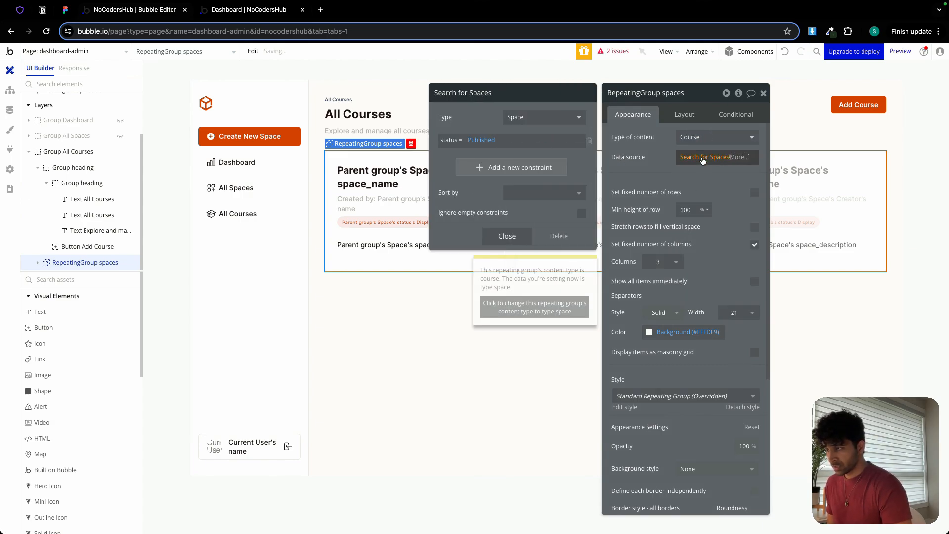
left_click(526, 117)
left_click(521, 155)
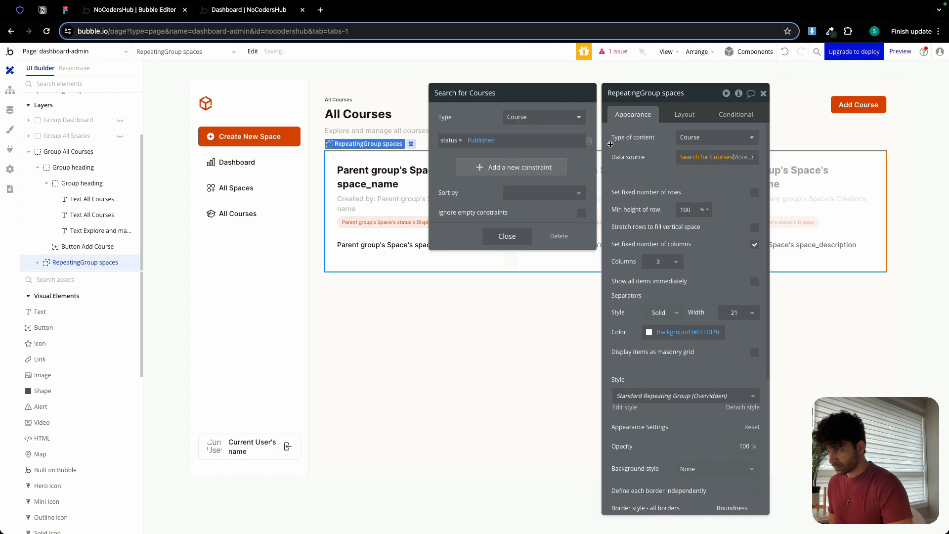
left_click(588, 141)
left_click(507, 214)
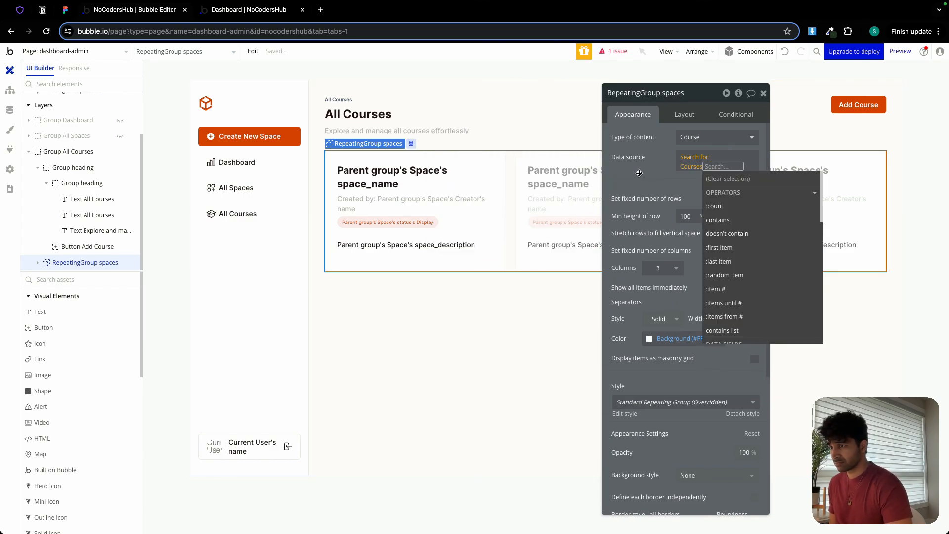
left_click(639, 172)
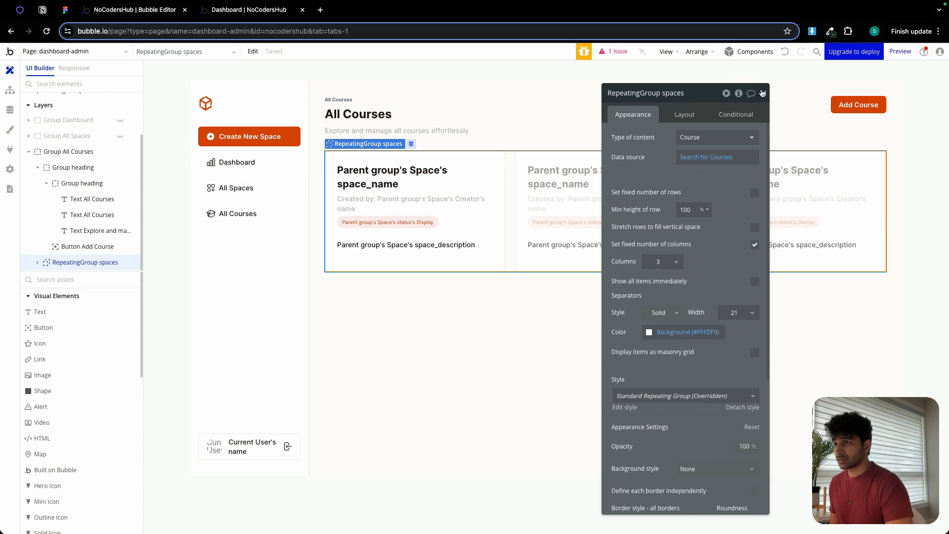
left_click(763, 93)
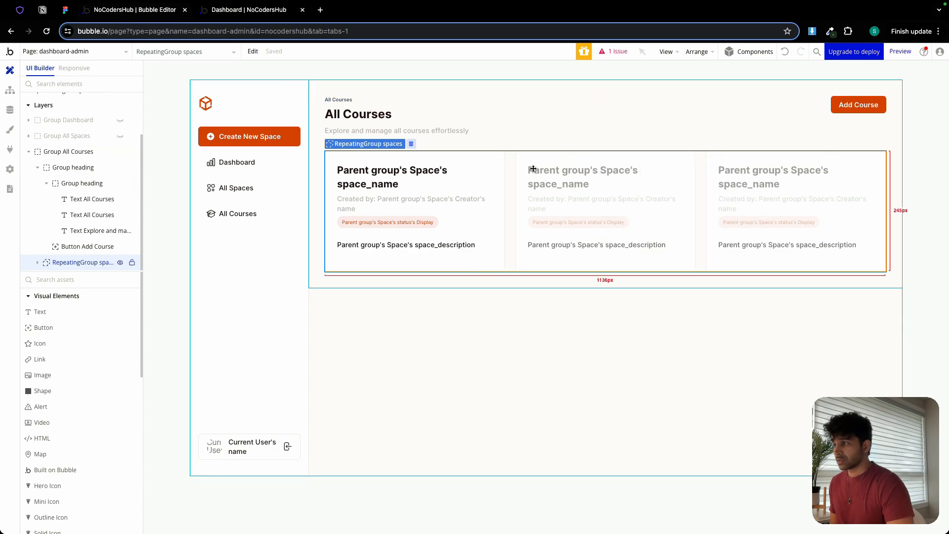
Set the type of content to Course for both Group Space card and Group Space heading inside the courses repeating group.
double_click(477, 159)
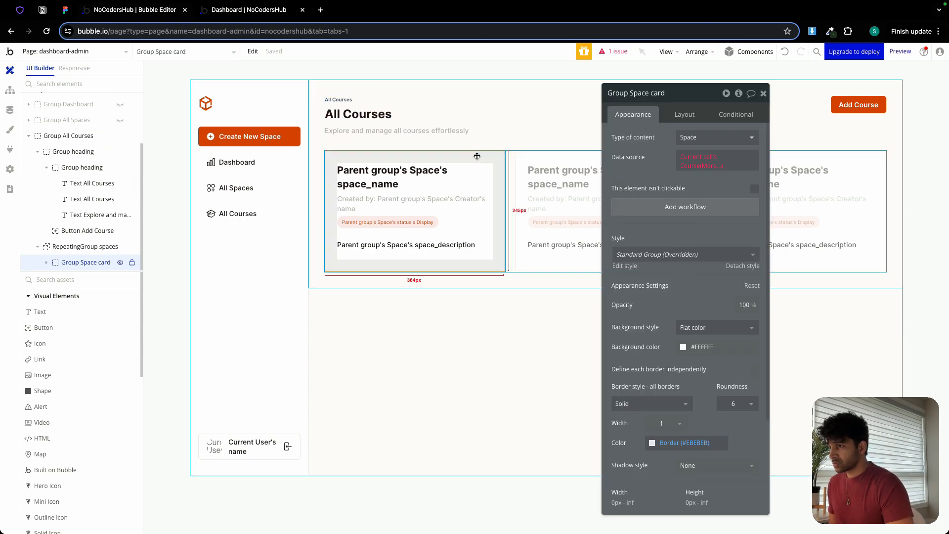
left_click(721, 141)
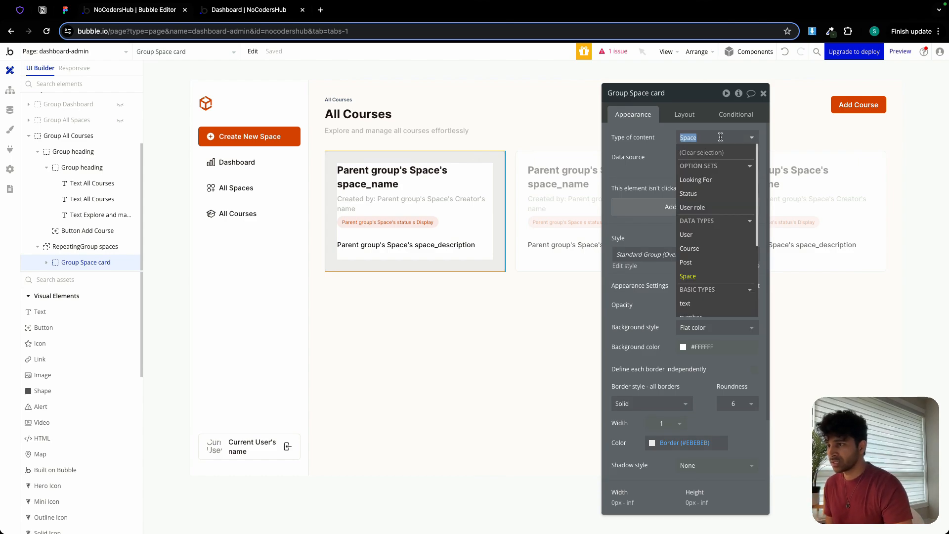
left_click(694, 253)
left_click(398, 186)
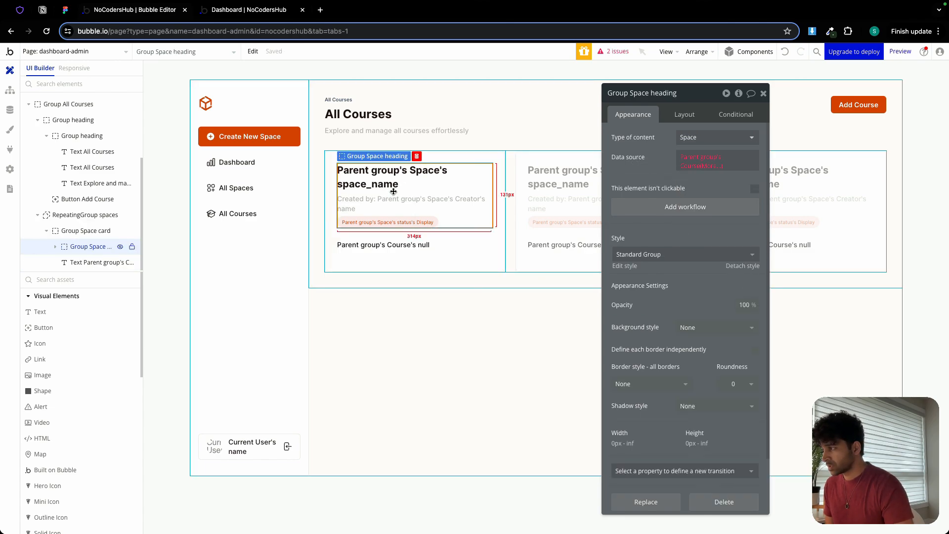
left_click(687, 143)
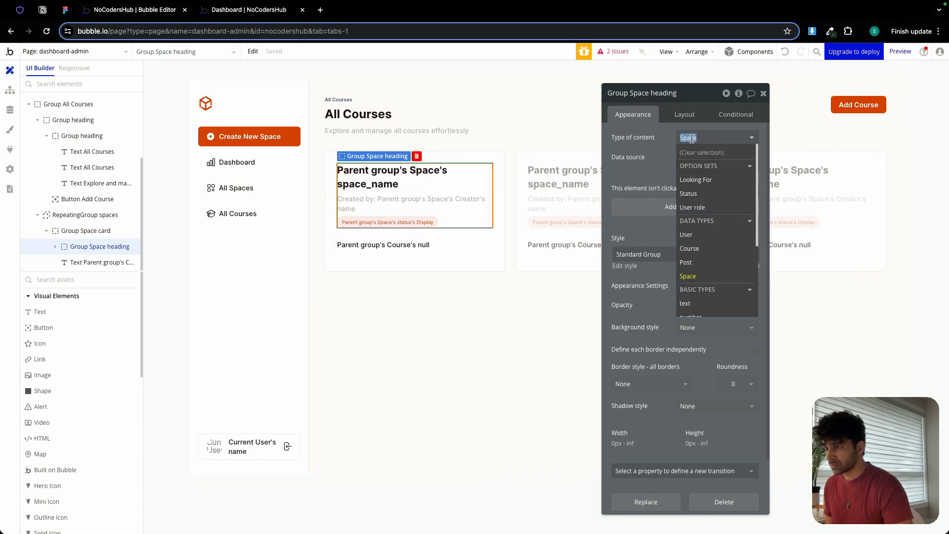
left_click(697, 248)
Set the title text in the course card to Parent group's Course's course_name.
left_click(452, 219)
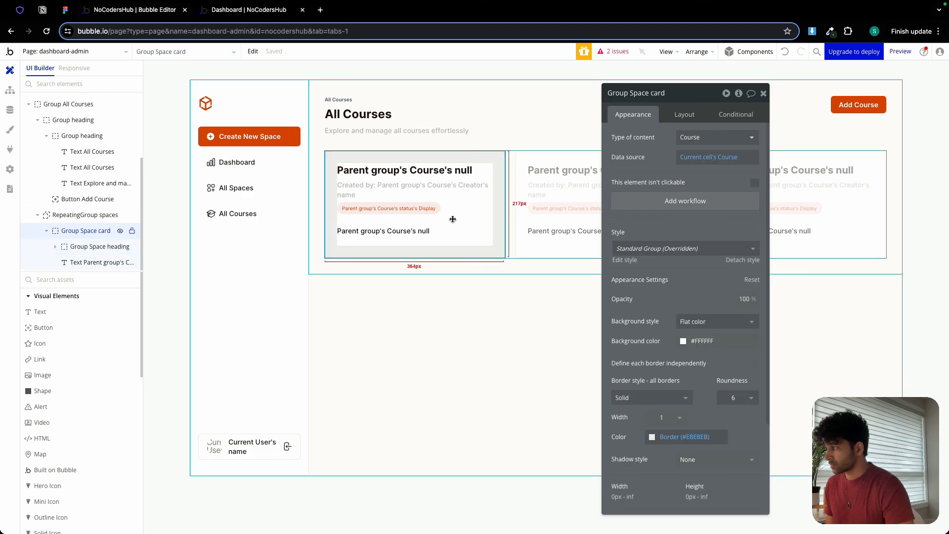
left_click(517, 236)
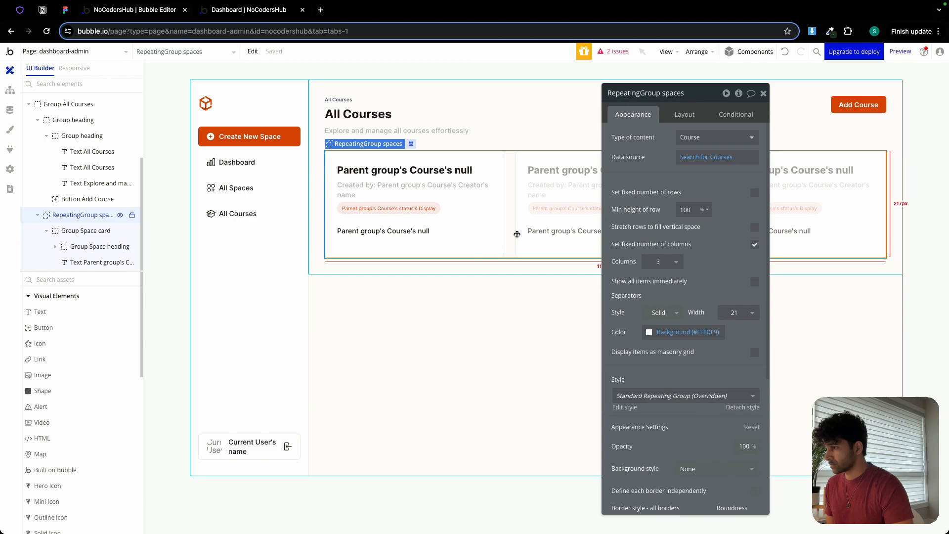
left_click(484, 218)
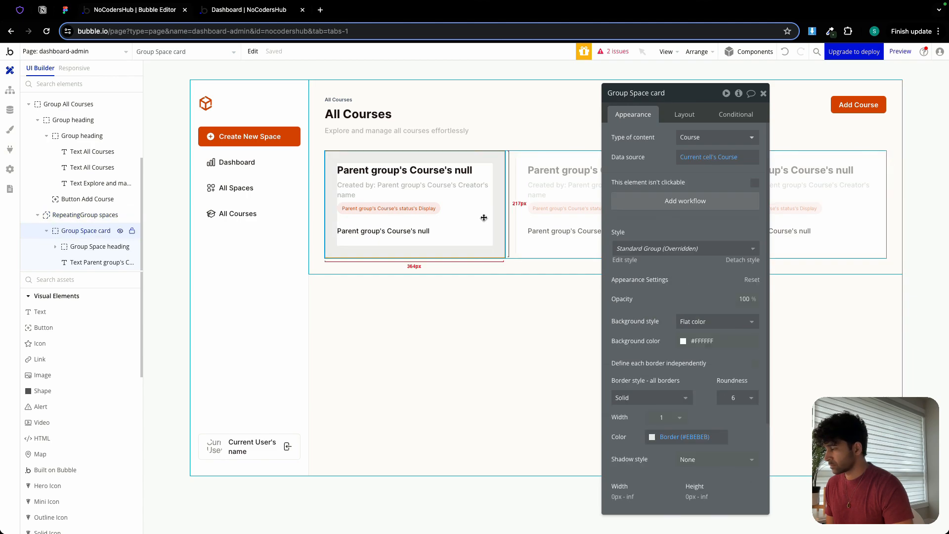
left_click(435, 196)
left_click(426, 169)
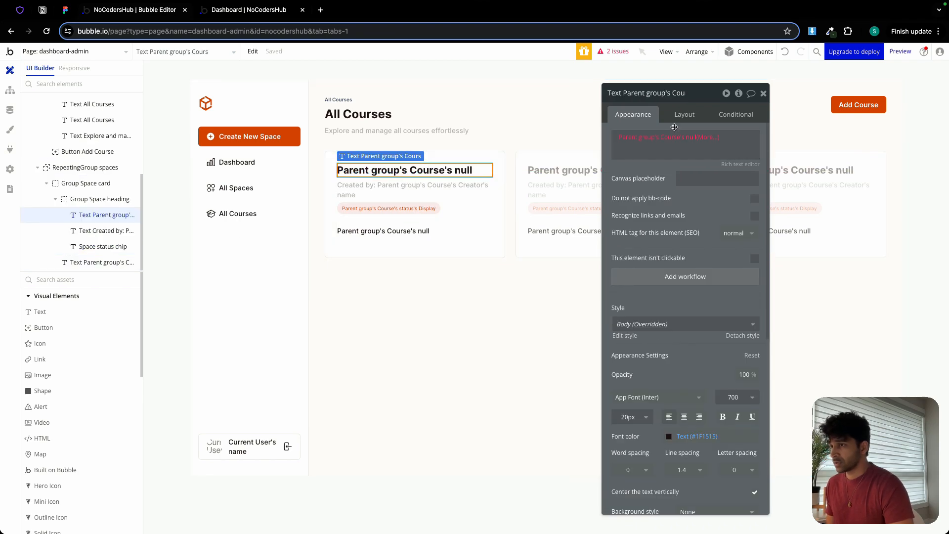
left_click(639, 140)
left_click(639, 138)
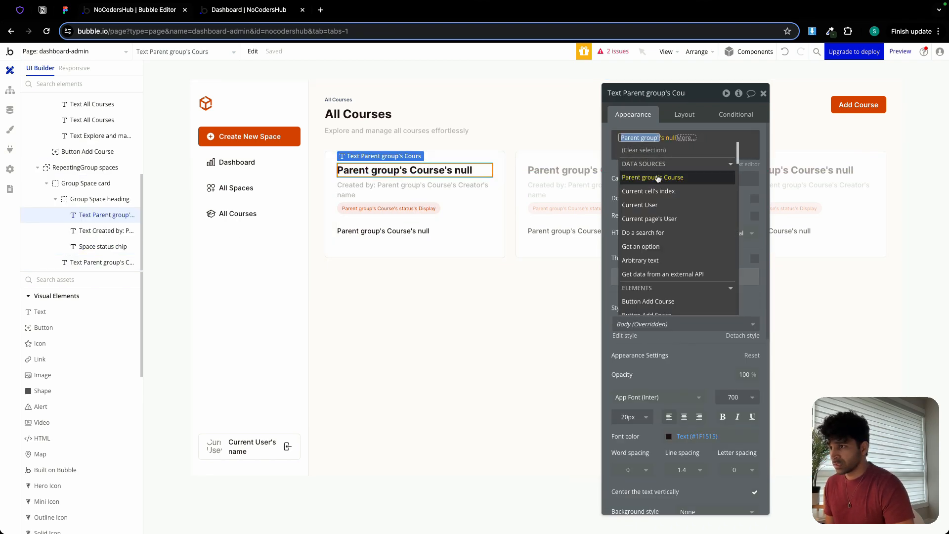
left_click(658, 178)
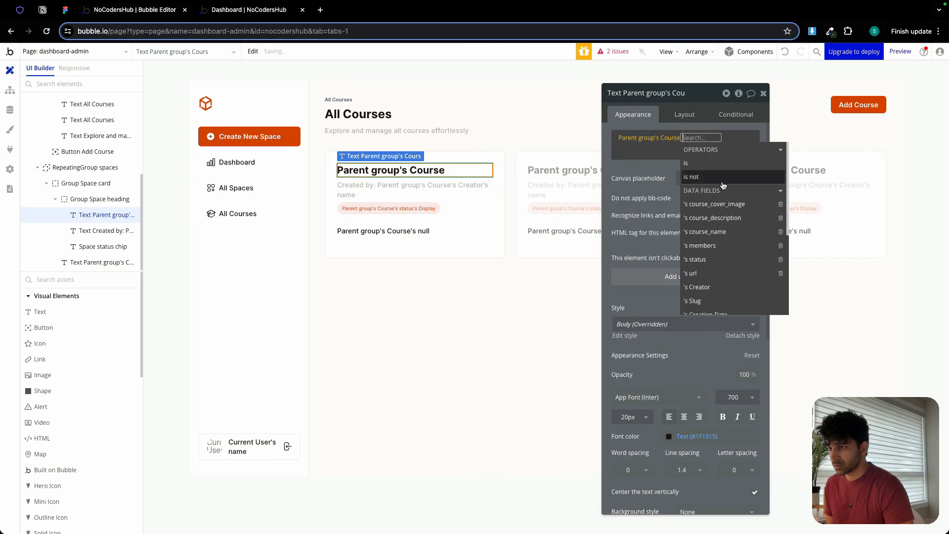
left_click(724, 231)
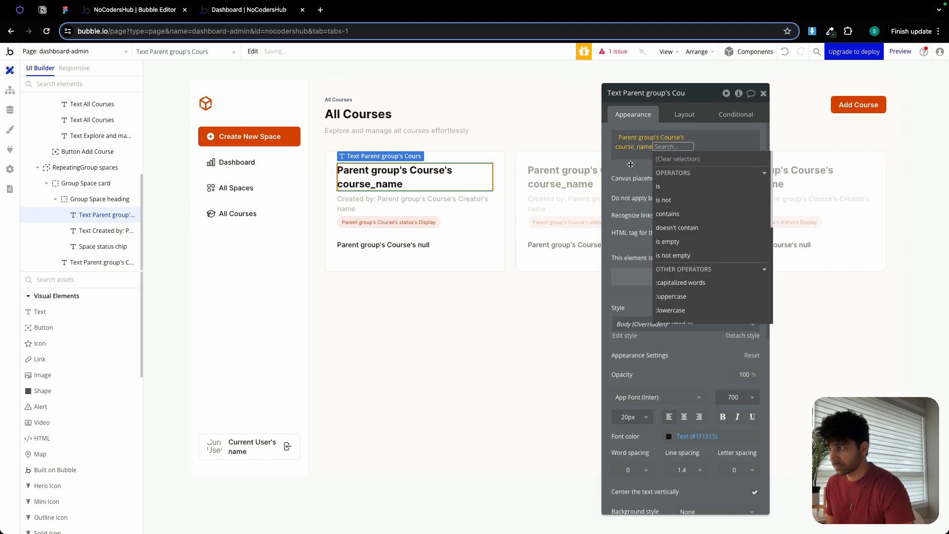
Set the description text in the course card to Parent group's Course's course_description.
left_click(416, 202)
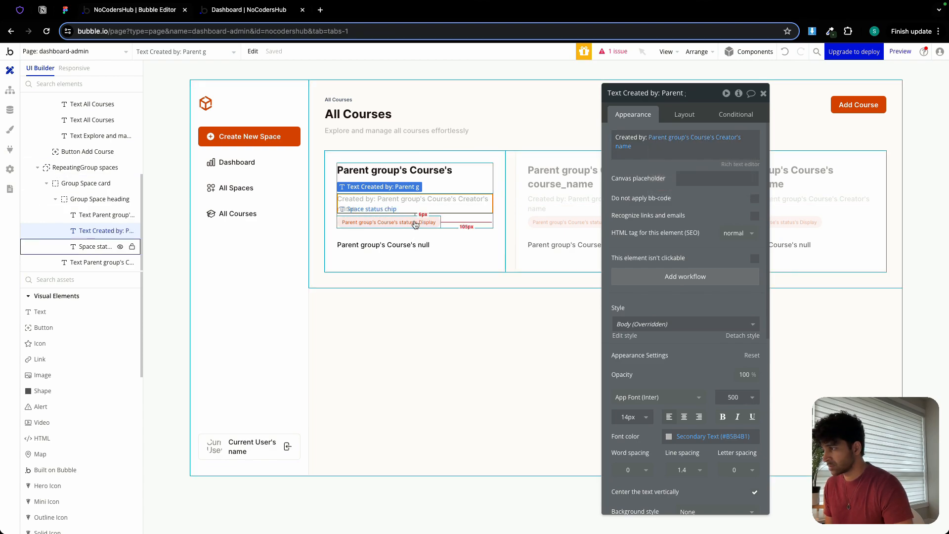
left_click(415, 224)
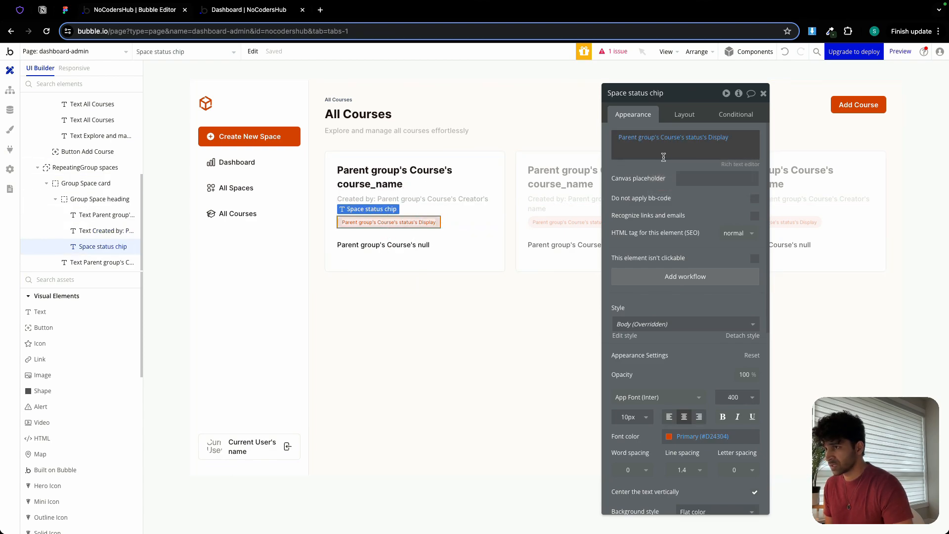
left_click(399, 244)
left_click(692, 138)
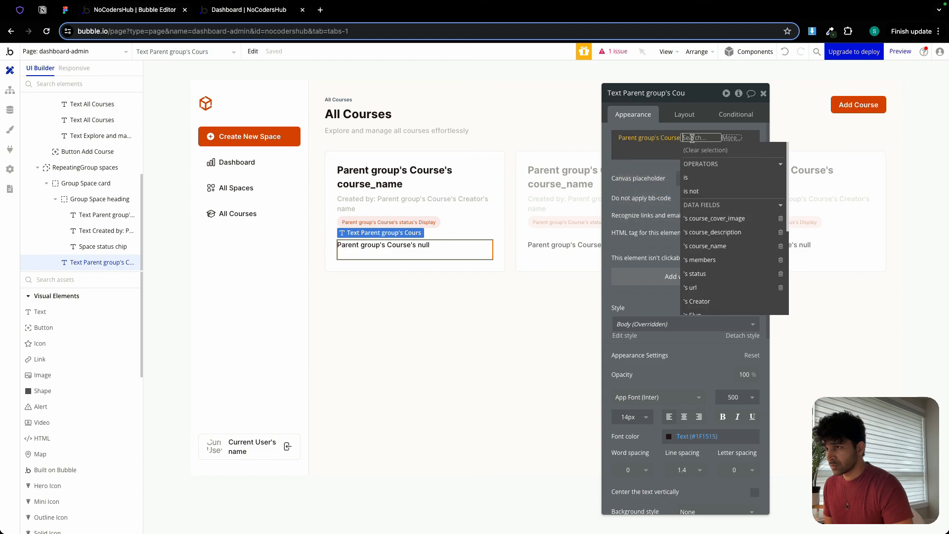
left_click(712, 232)
left_click(630, 163)
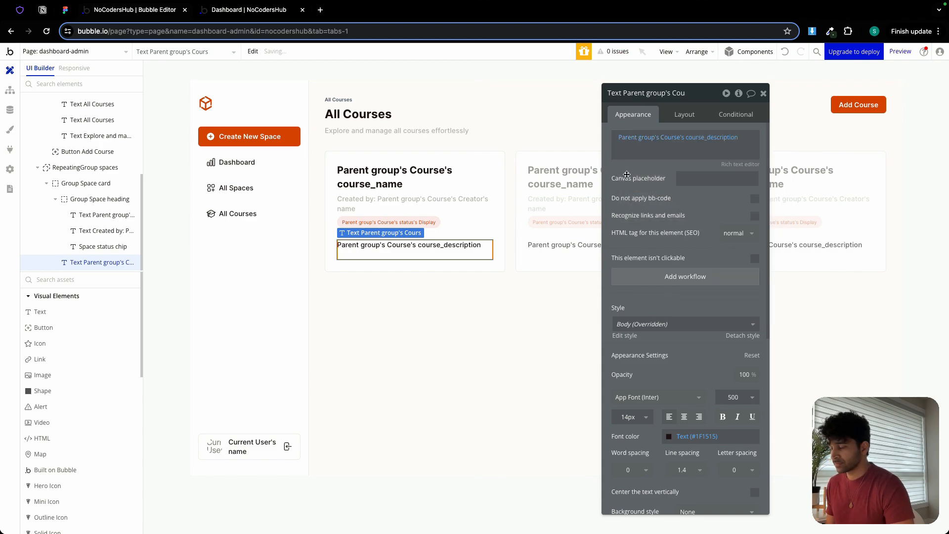
left_click(763, 93)
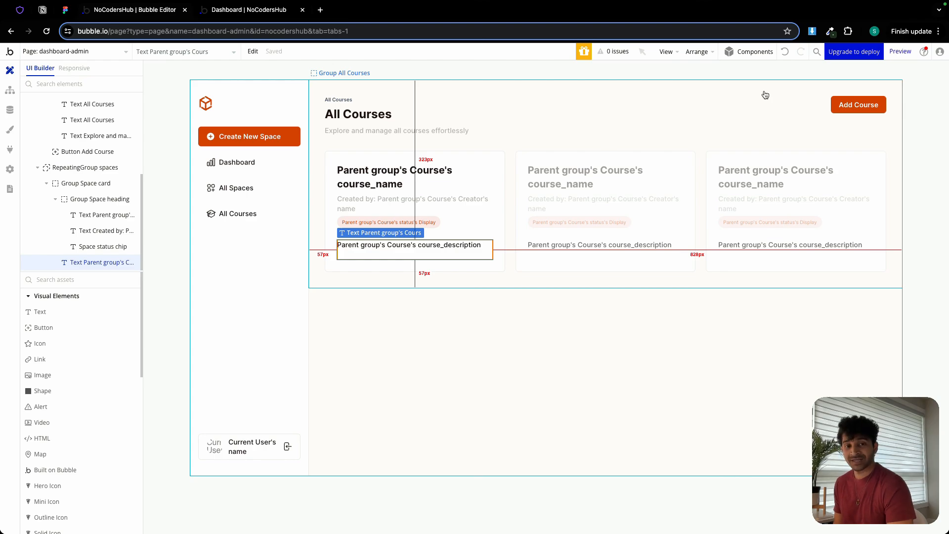
Switch to the Figma design and examine the Edit button on the General Discussion space card.
left_click(65, 10)
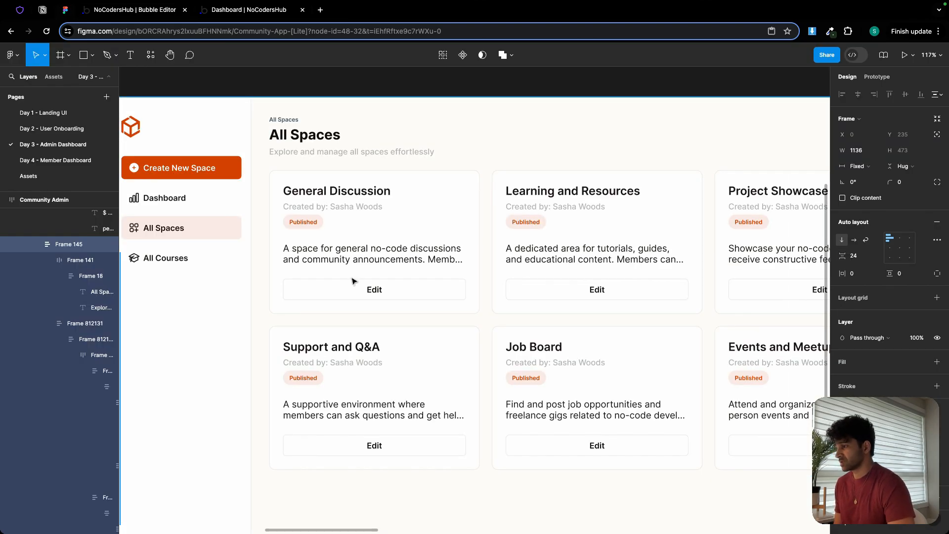
left_click(366, 295)
double_click(365, 295)
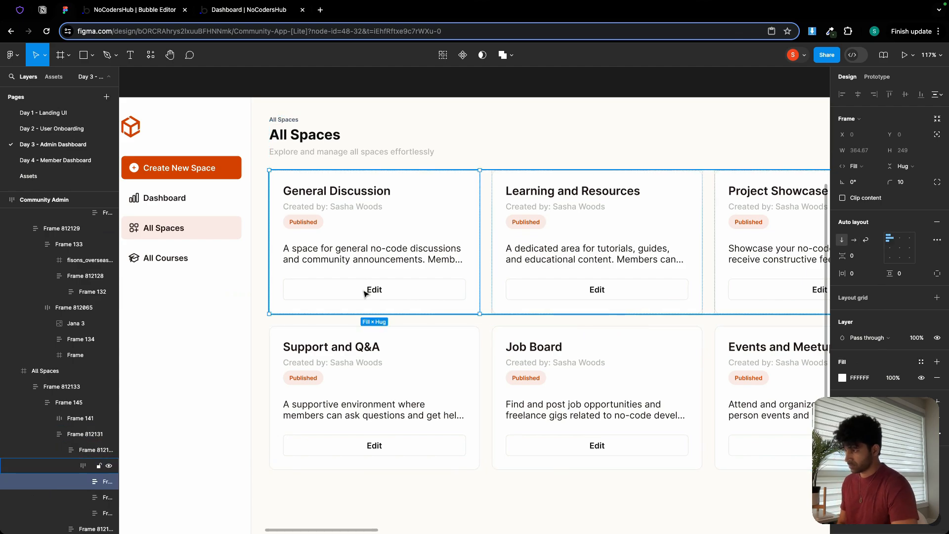
Return to the Bubble editor and show Group All Spaces instead of Group All Courses.
left_click(143, 10)
scroll(46, 183, "up", 2)
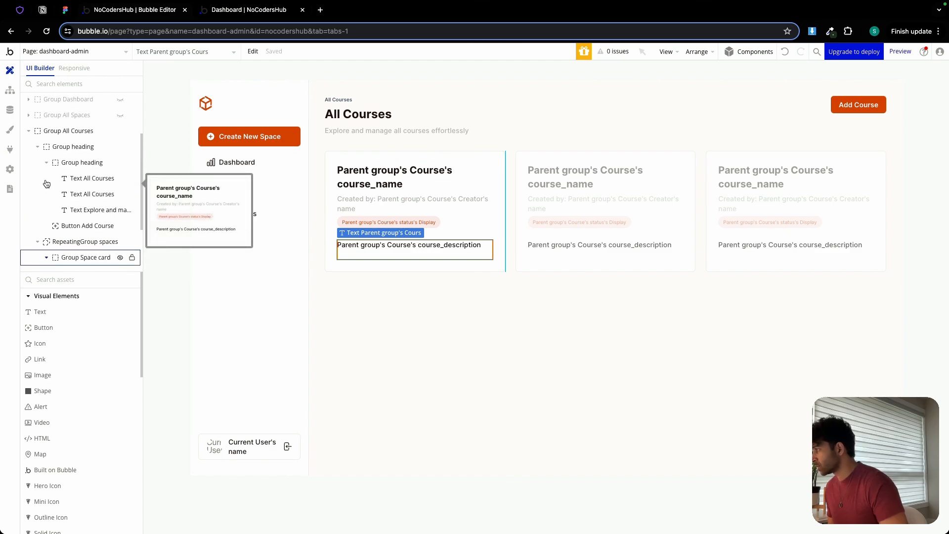
left_click(29, 146)
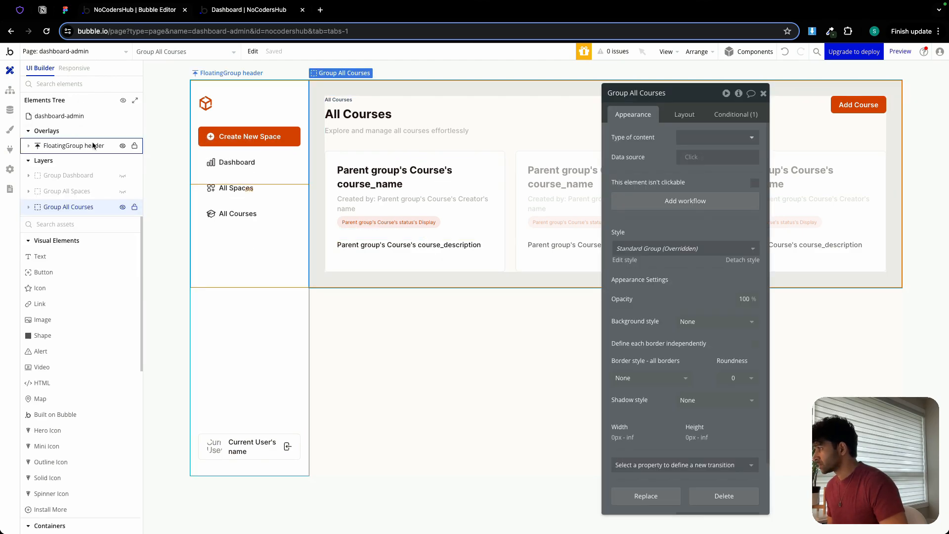
left_click(123, 192)
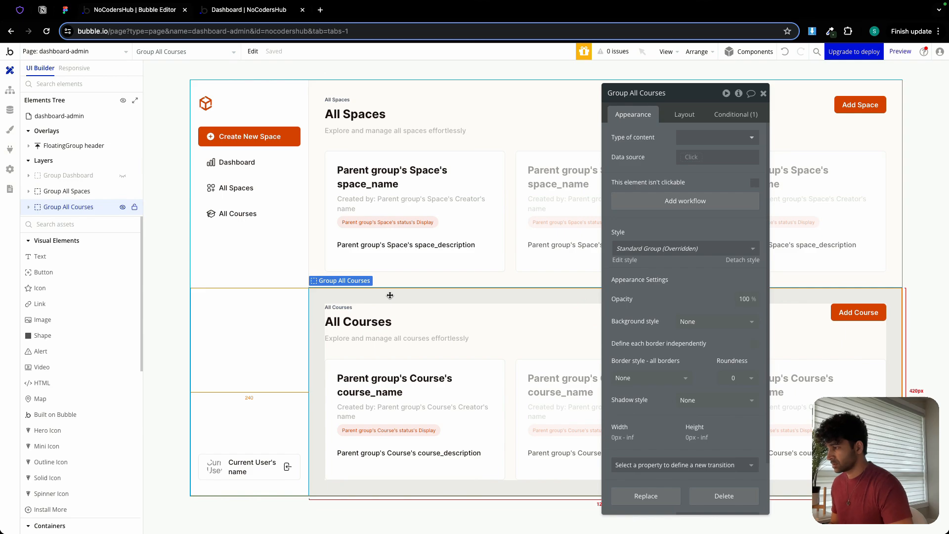
left_click(123, 207)
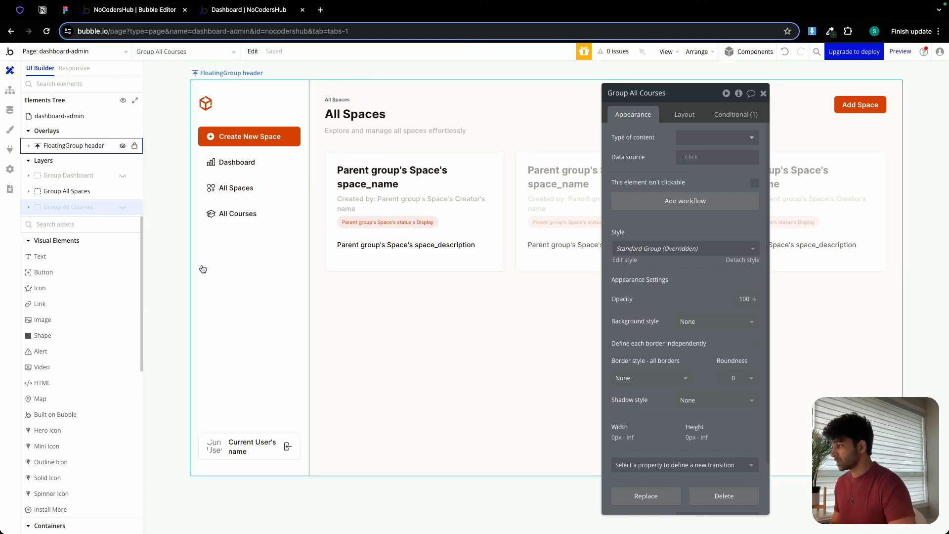
Add a button below the space description inside Group Space card and check the card's layout settings.
left_click(49, 271)
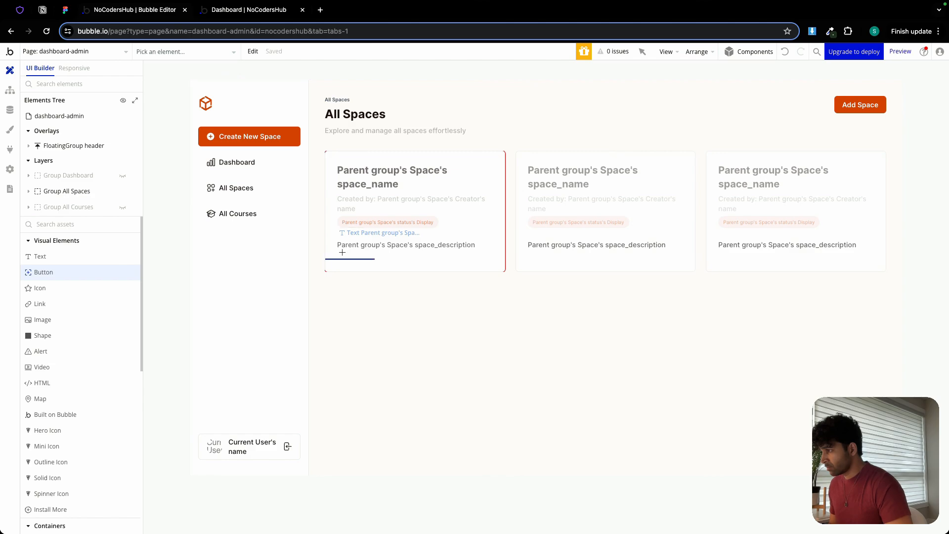
left_click(344, 255)
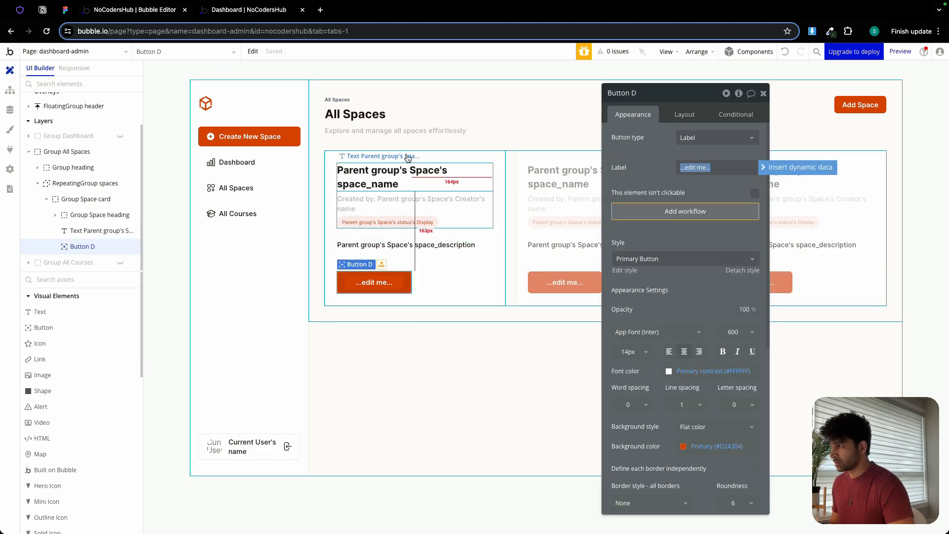
left_click(407, 156)
left_click(439, 155)
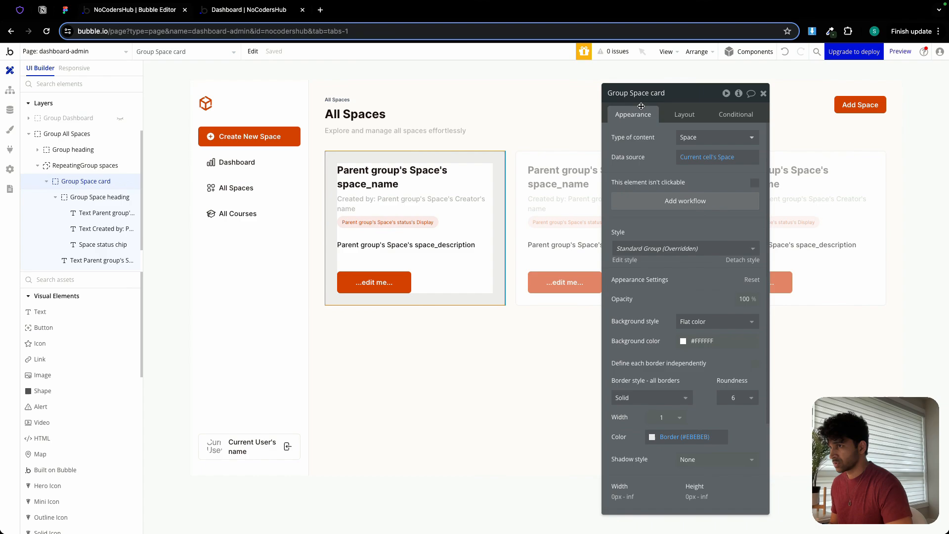
left_click(684, 114)
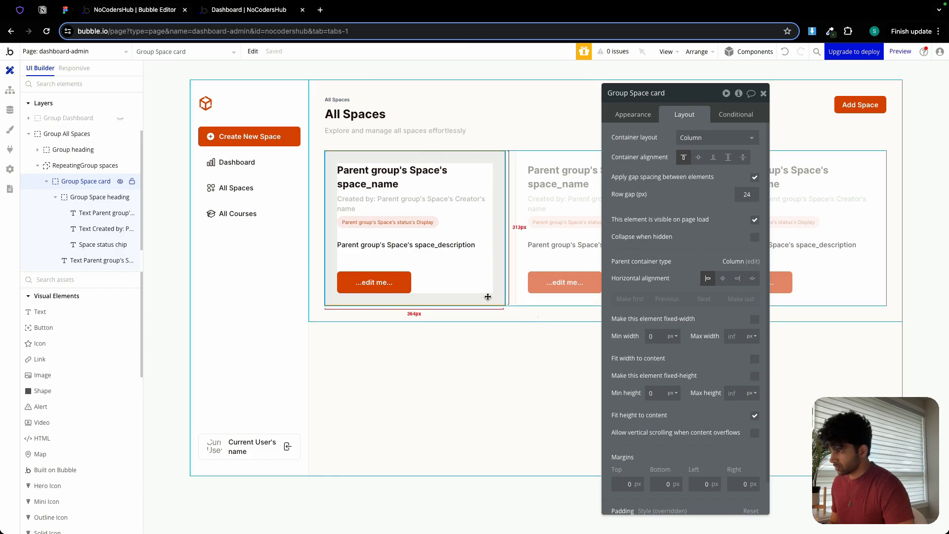
left_click(754, 359)
Turn off the new button's fixed width and set its minimum width to 0 px and minimum height to 40 px.
left_click(374, 282)
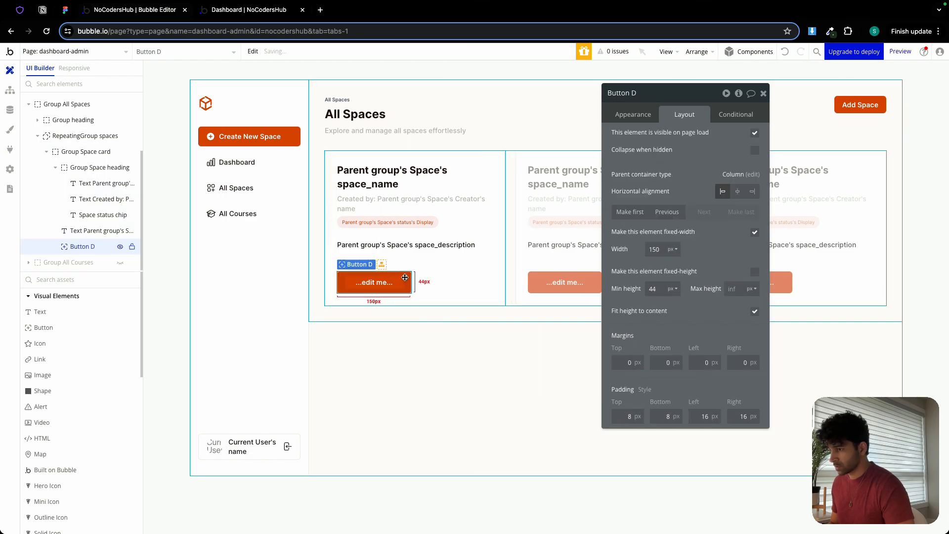
left_click(754, 233)
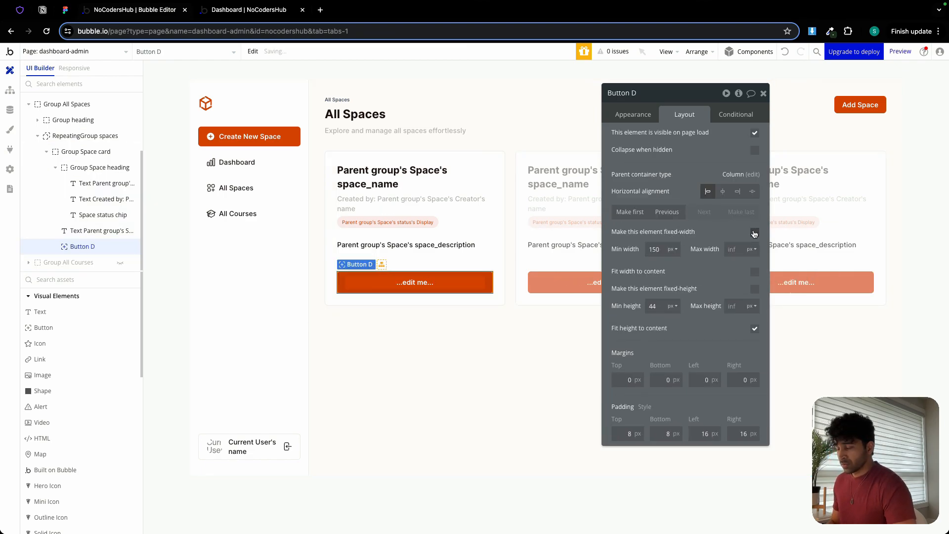
left_click(653, 249)
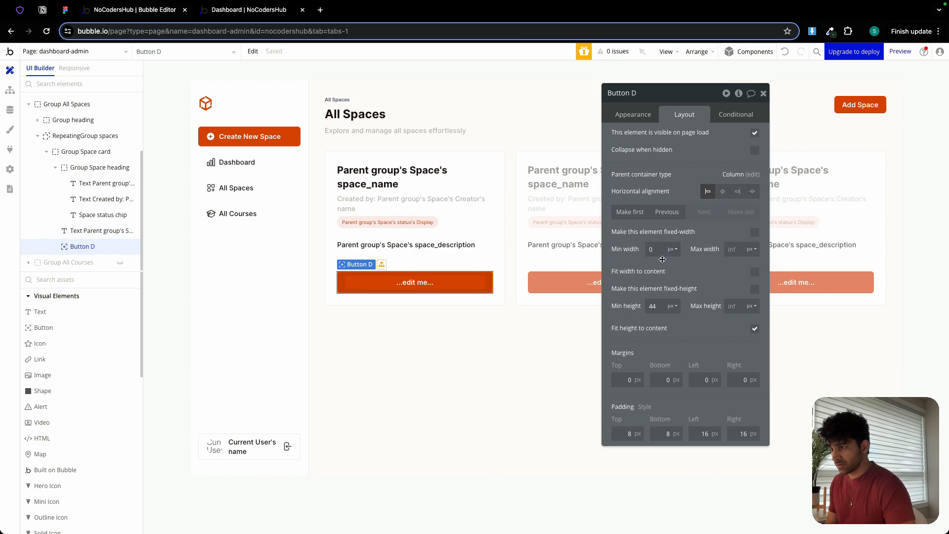
double_click(652, 305)
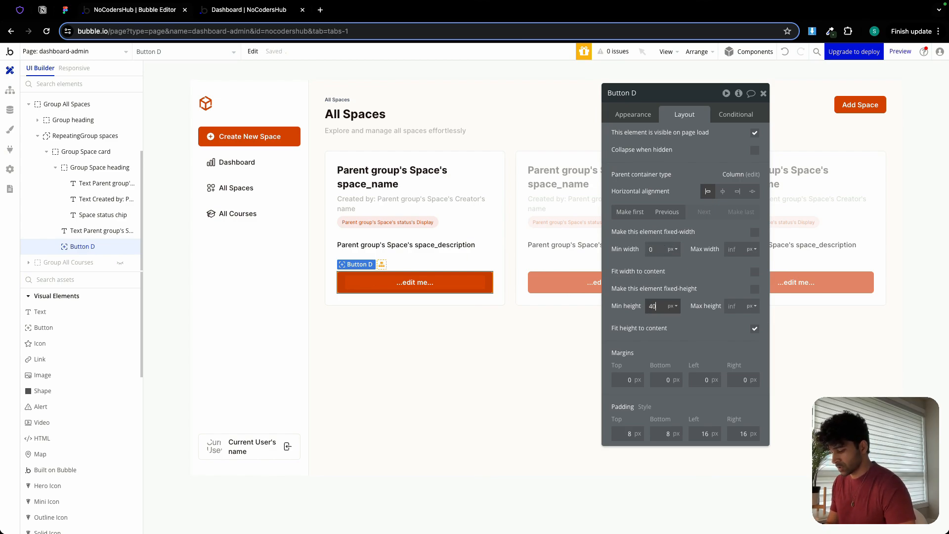
key("BackSpace")
Apply the Secondary Button style to the space card's button and label it "Edit".
left_click(633, 114)
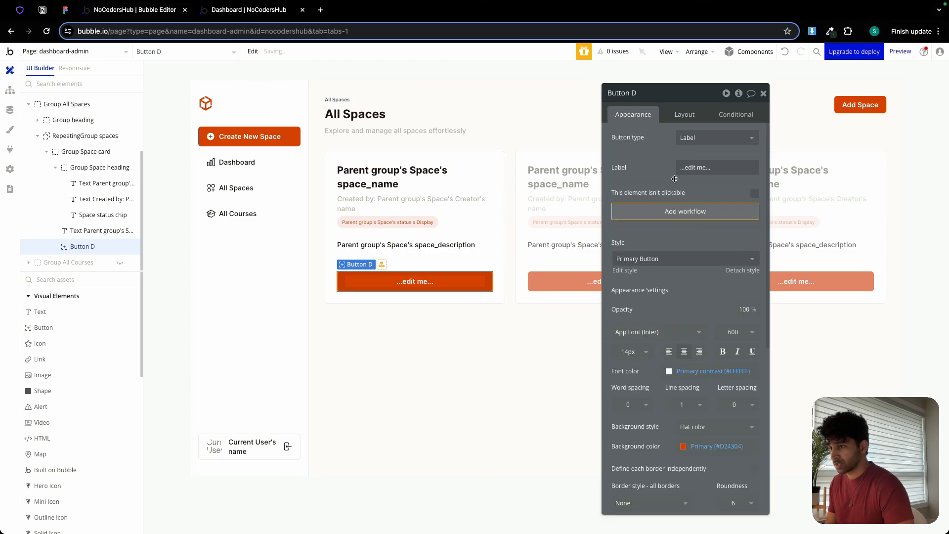
left_click(674, 258)
left_click(660, 318)
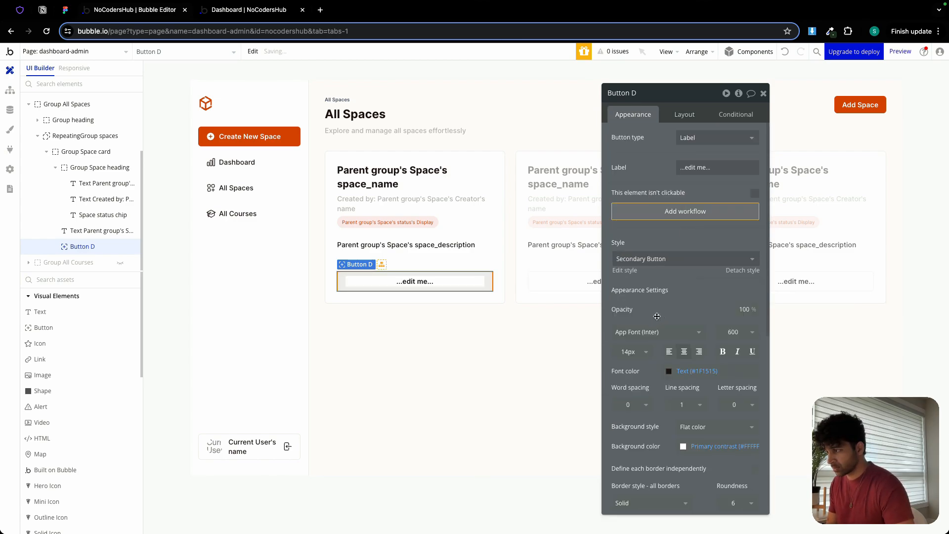
left_click(717, 167)
type("e")
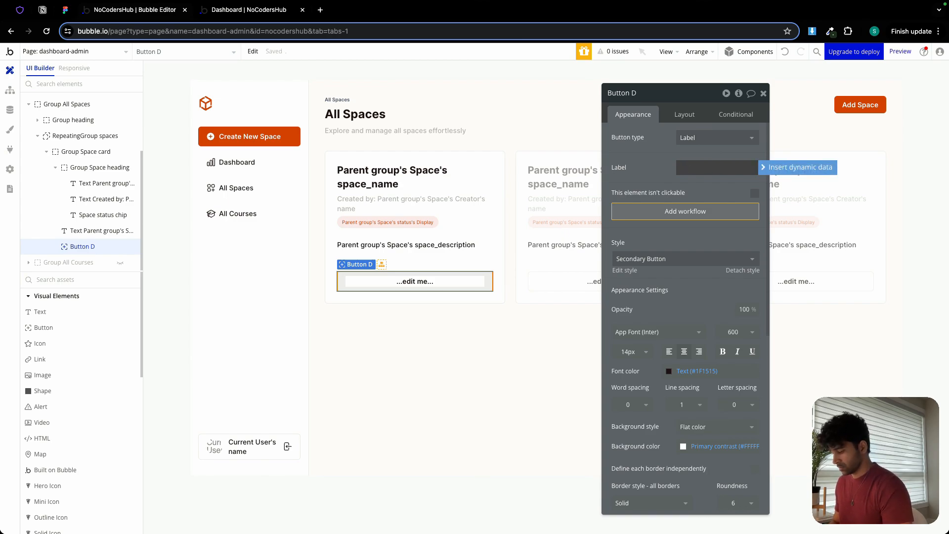
key("Return")
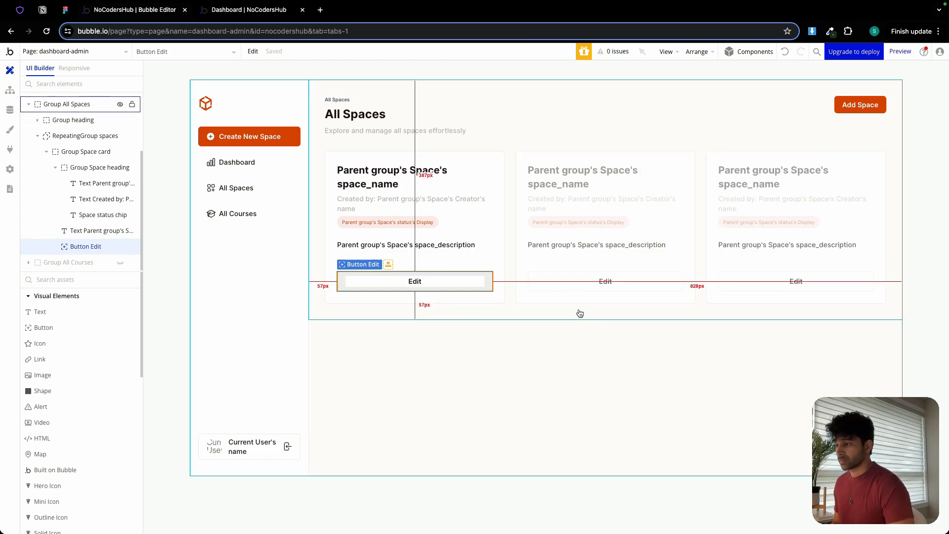
left_click(576, 318)
Copy the Edit button from the space card and show Group All Courses instead of Group All Spaces.
right_click(450, 282)
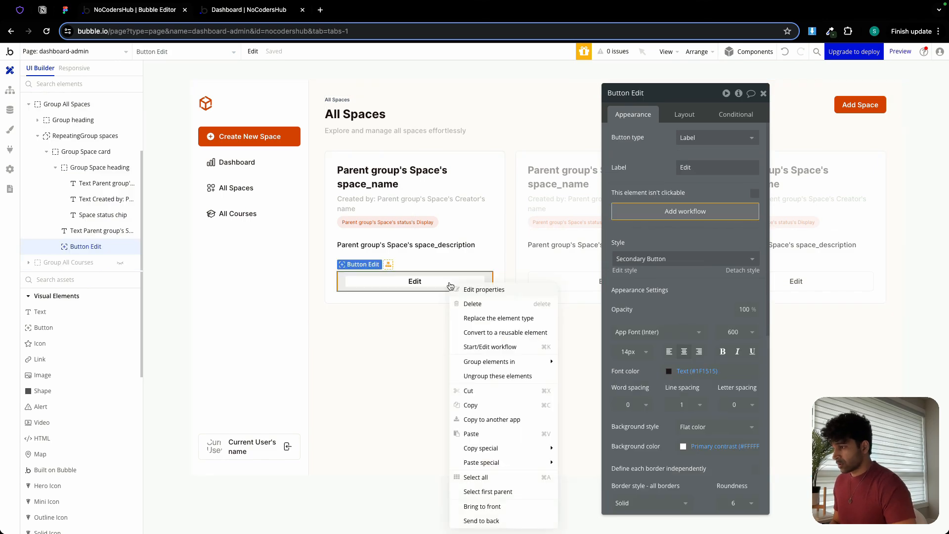
left_click(469, 406)
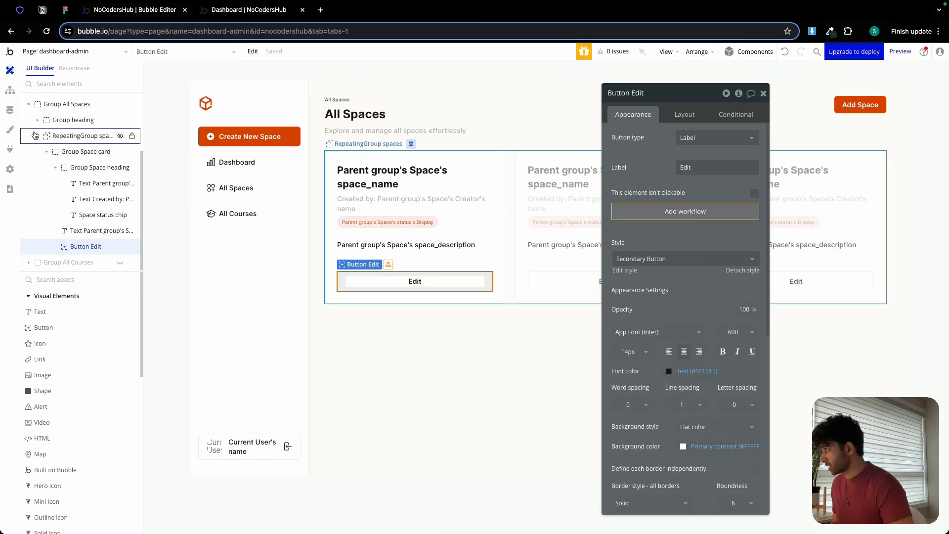
left_click(29, 105)
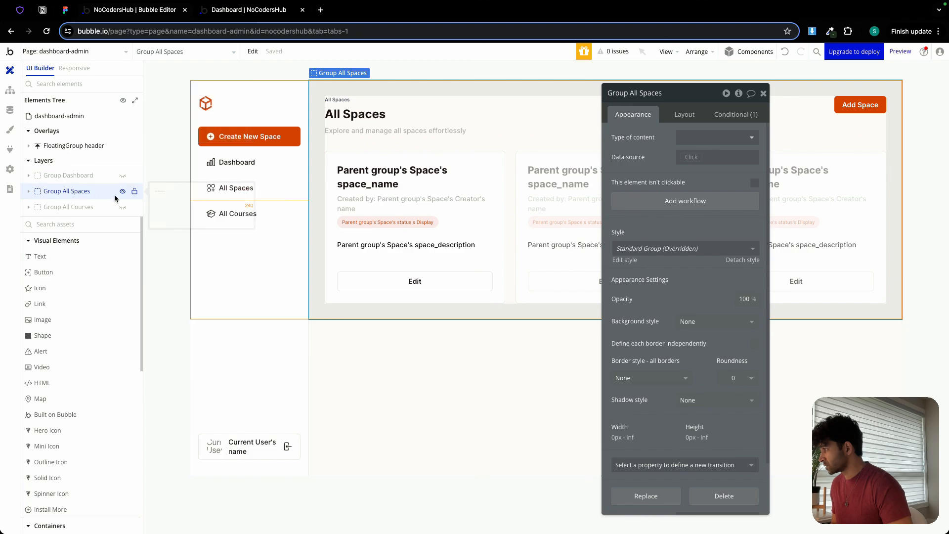
left_click(122, 191)
left_click(122, 208)
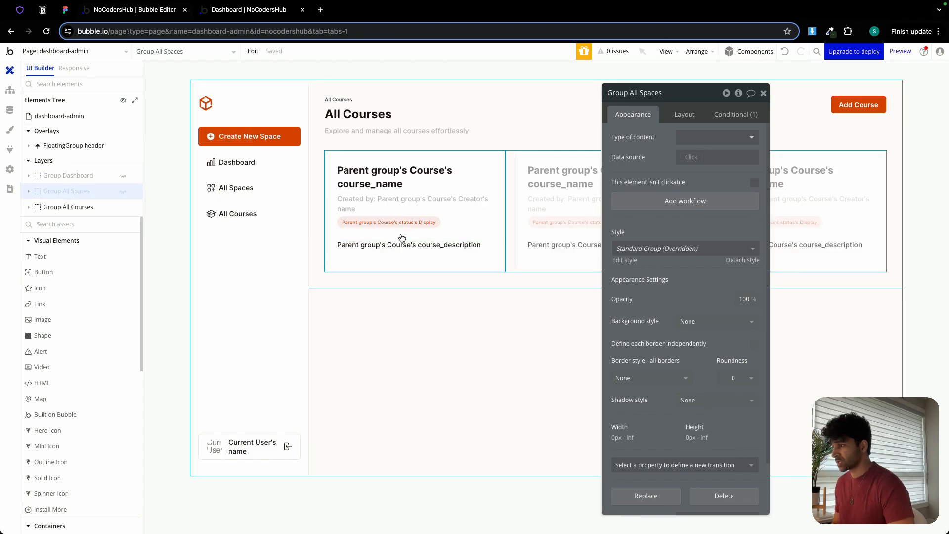
Rename the Group Space card inside the All Courses repeating group to "Group Course card".
left_click(393, 254)
double_click(637, 93)
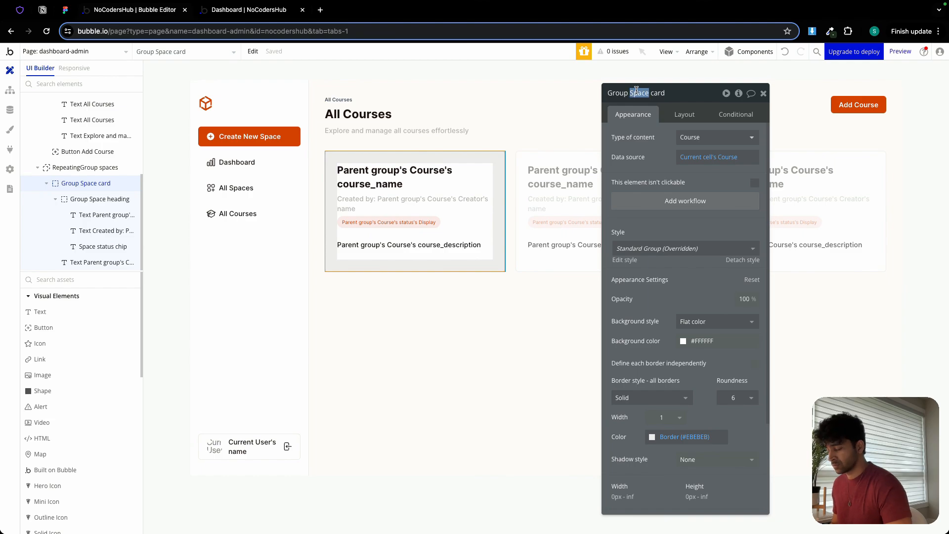
type("c")
key("BackSpace")
type("Course")
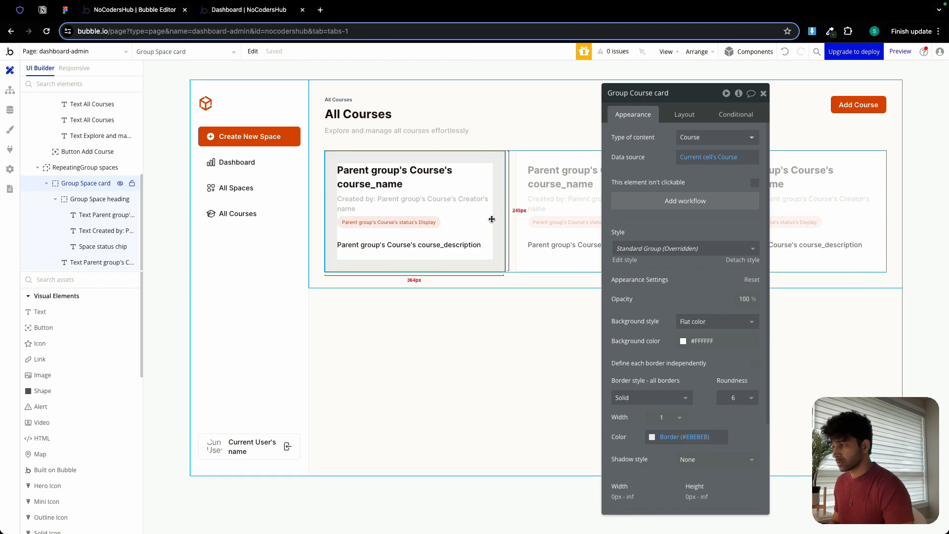
Paste the copied Edit button into Group Course card below the course description and check the page preview.
right_click(465, 239)
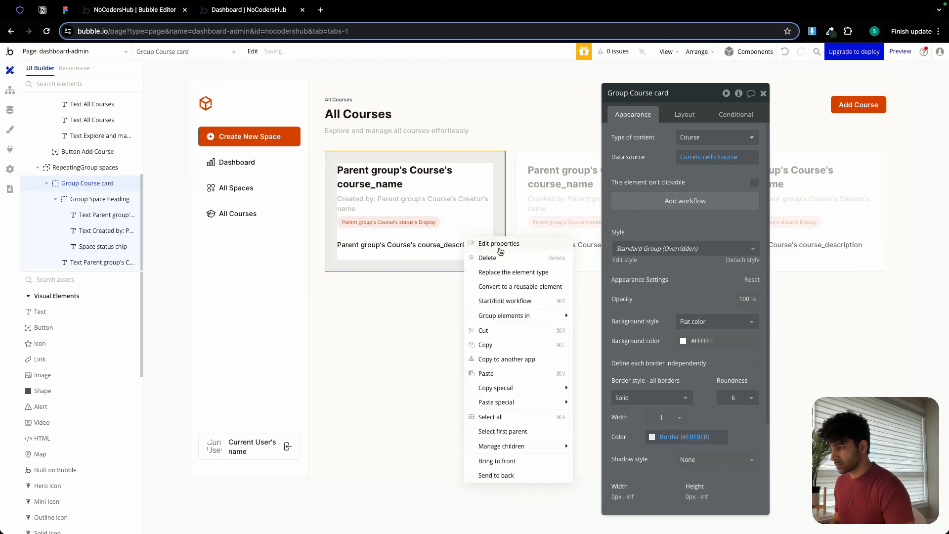
left_click(500, 374)
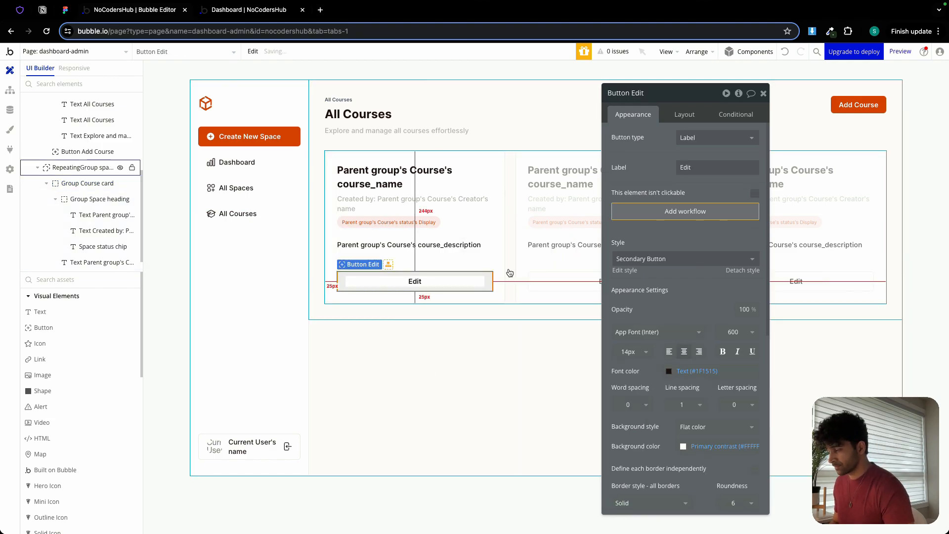
left_click(764, 94)
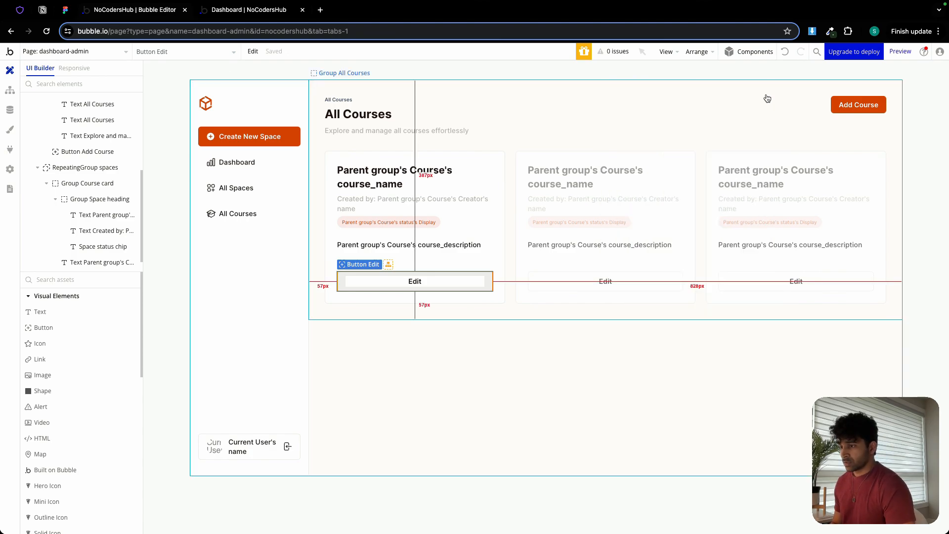
left_click(237, 10)
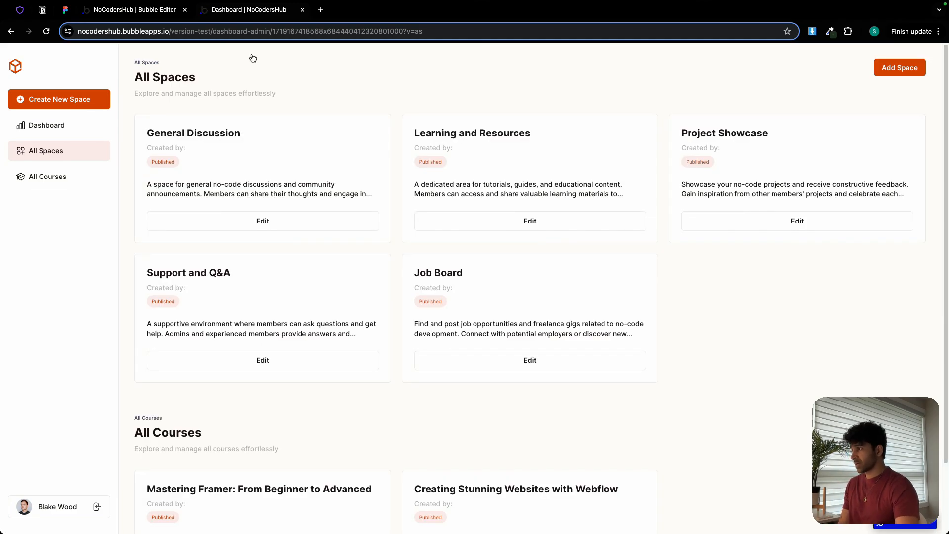
left_click(144, 10)
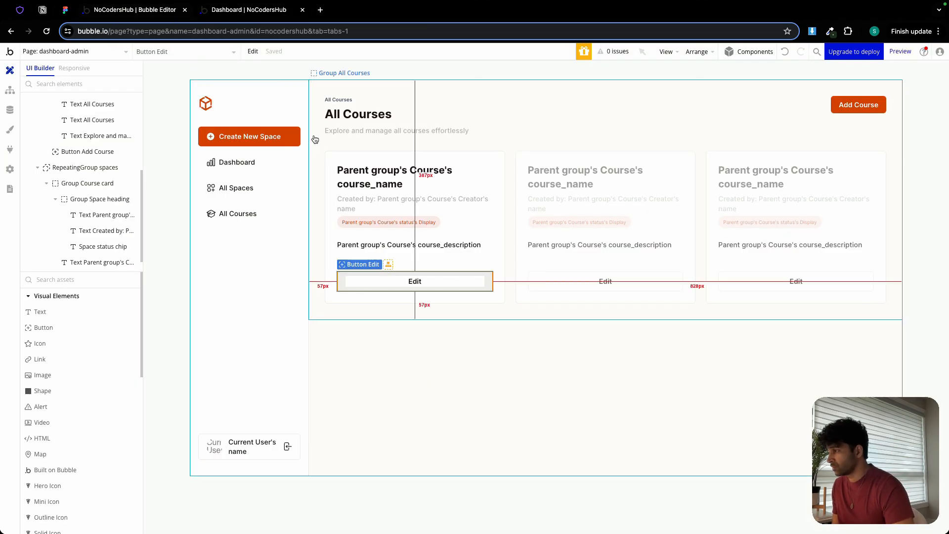
Add a click workflow to Group course nav with the copied Go to page dashboard-admin action, setting its v parameter to "ac".
left_click(357, 91)
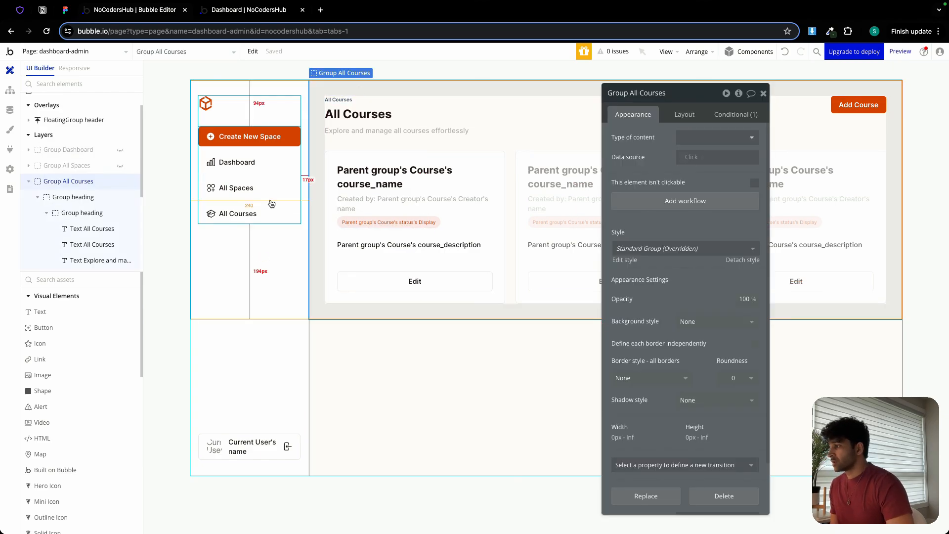
left_click(265, 223)
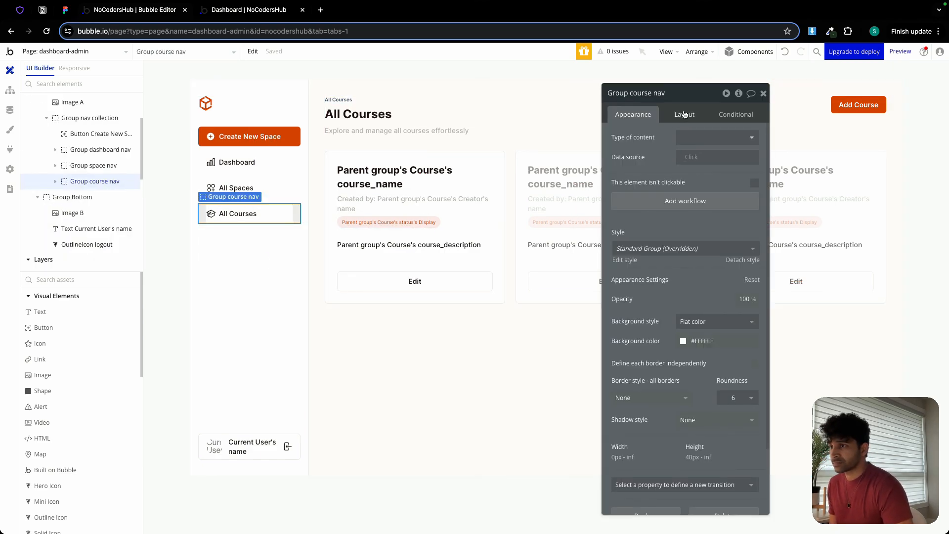
left_click(695, 202)
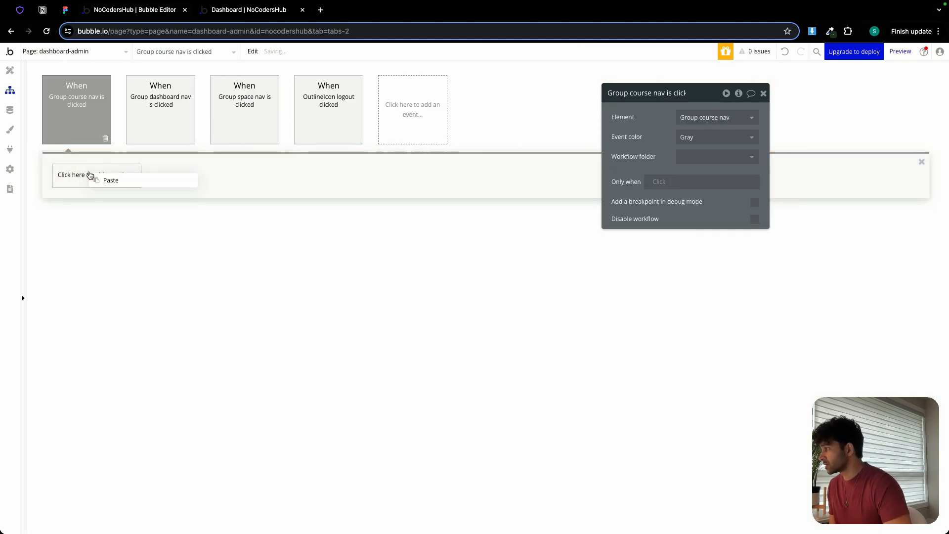
key("super+v")
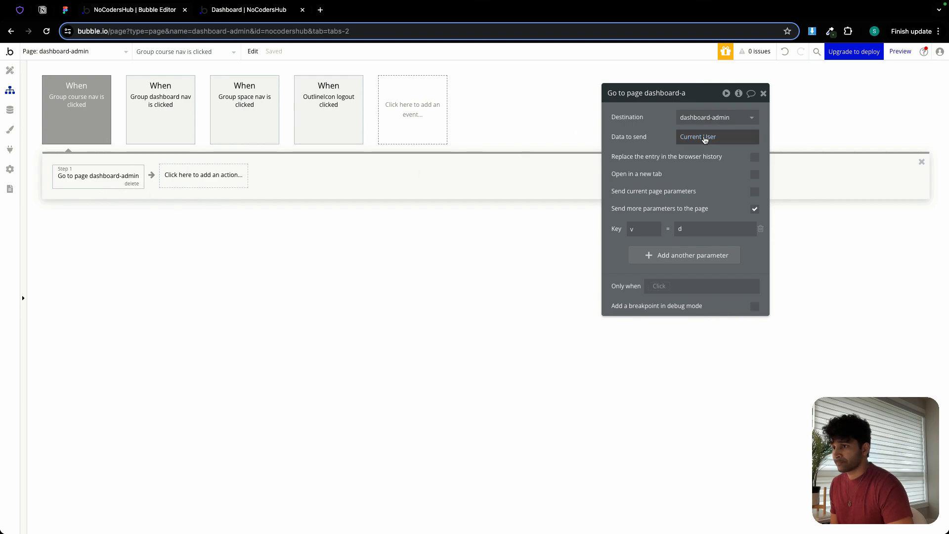
left_click(692, 228)
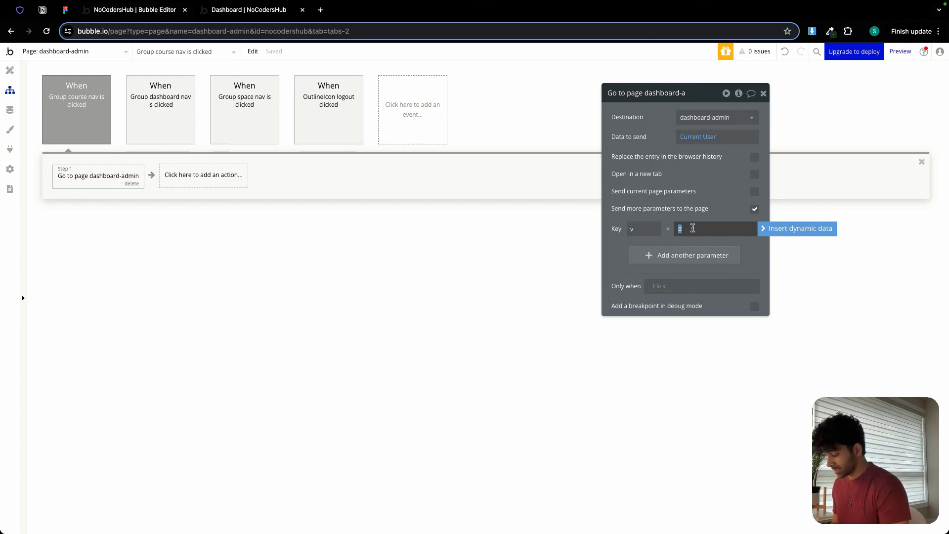
type("ac")
left_click(623, 247)
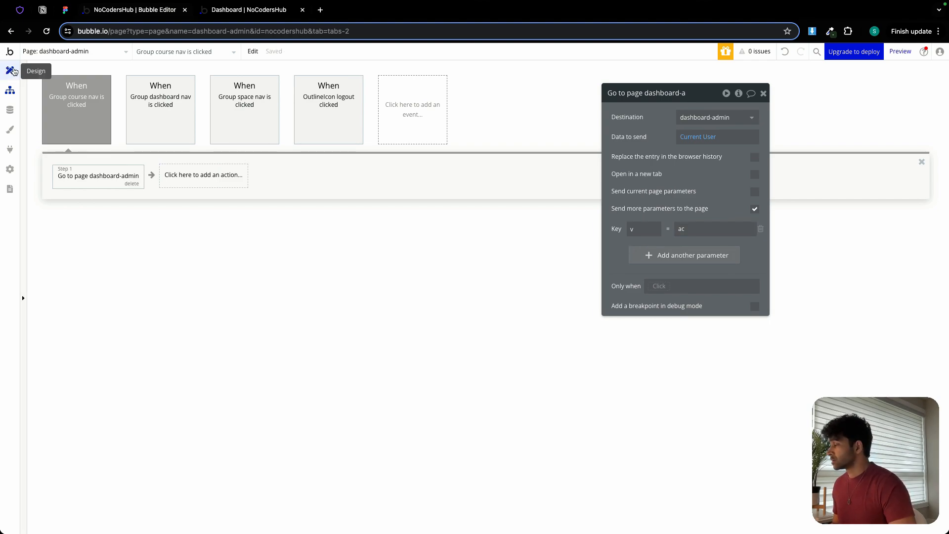
Paste the copied condition onto Group course nav and set it to apply when v from the page URL is "ac".
left_click(10, 71)
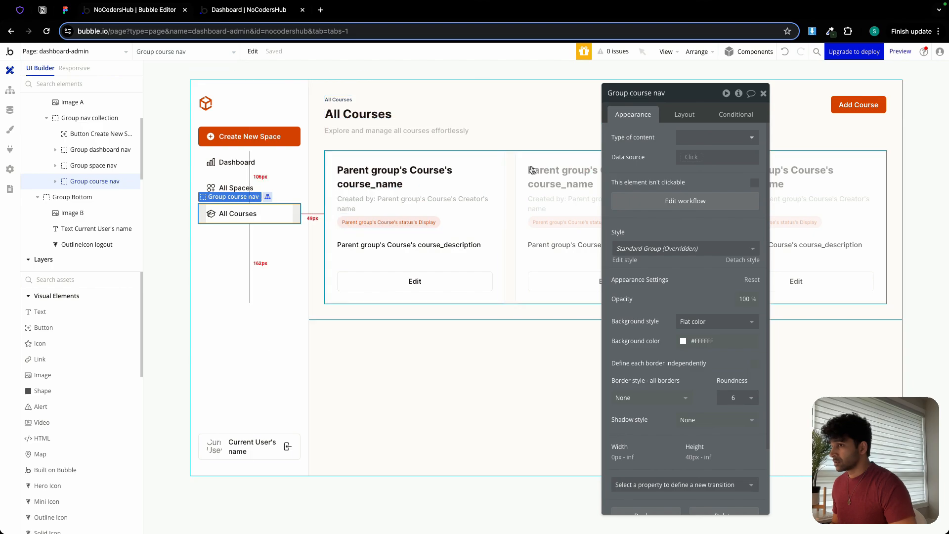
left_click(741, 115)
left_click(672, 139)
right_click(670, 141)
left_click(710, 129)
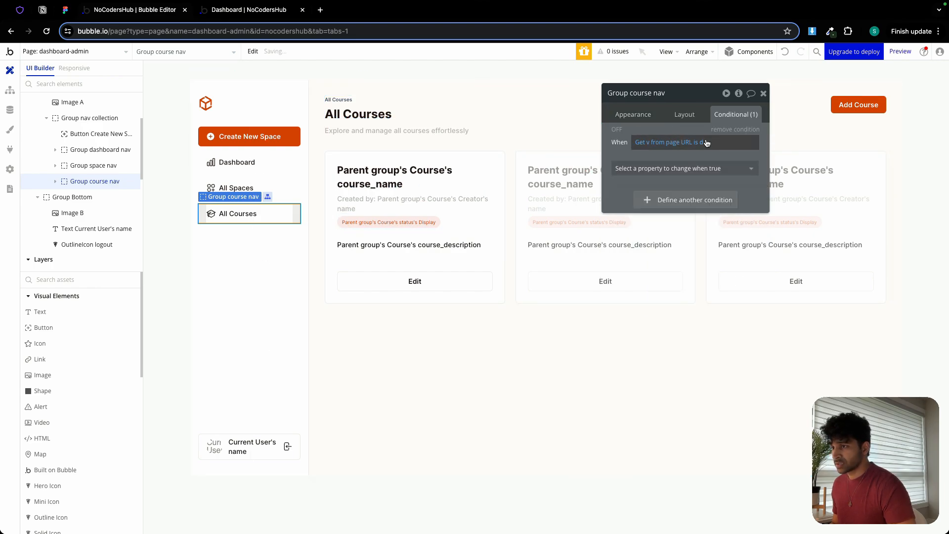
left_click(702, 143)
type("ac")
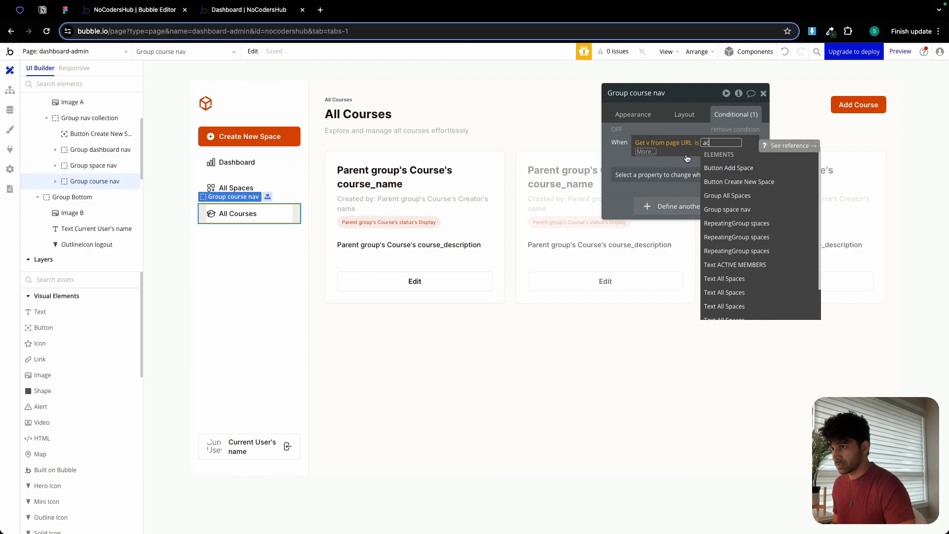
left_click(688, 157)
Make Group course nav's condition change the background color to Primary at 10% opacity.
left_click(683, 168)
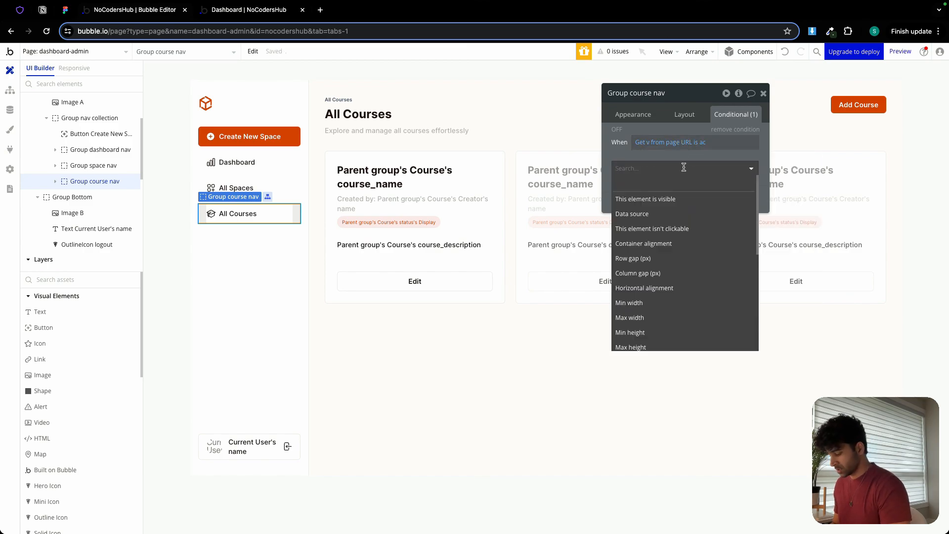
type("back")
left_click(731, 216)
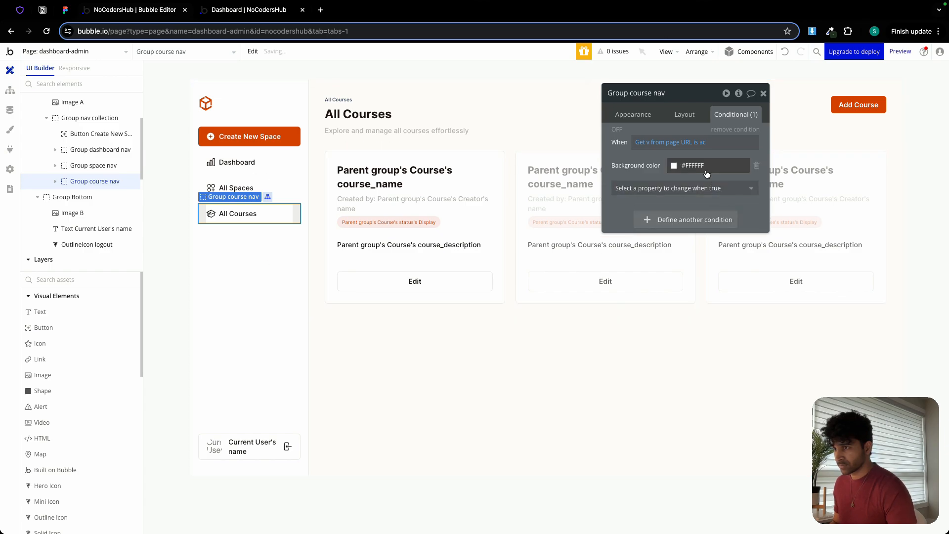
left_click(701, 168)
left_click(677, 298)
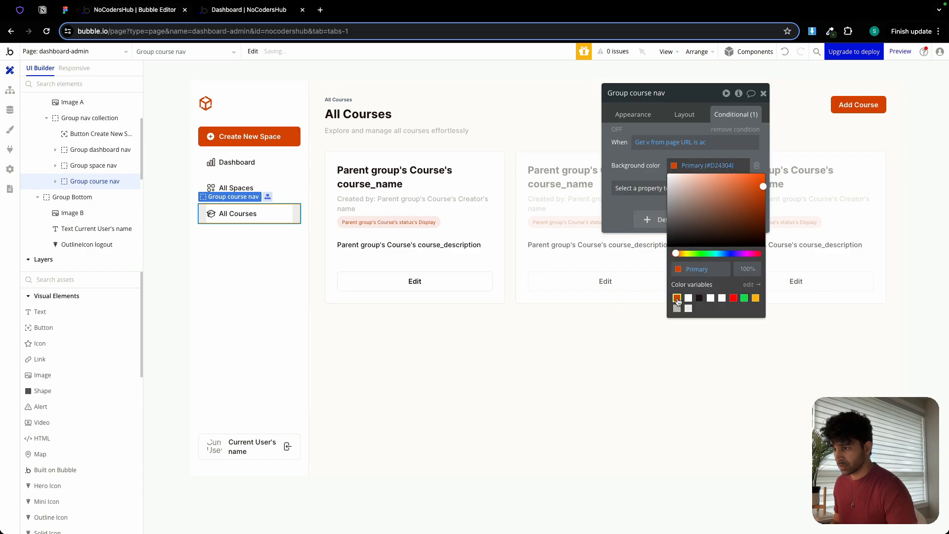
left_click(745, 270)
type("10")
left_click(632, 209)
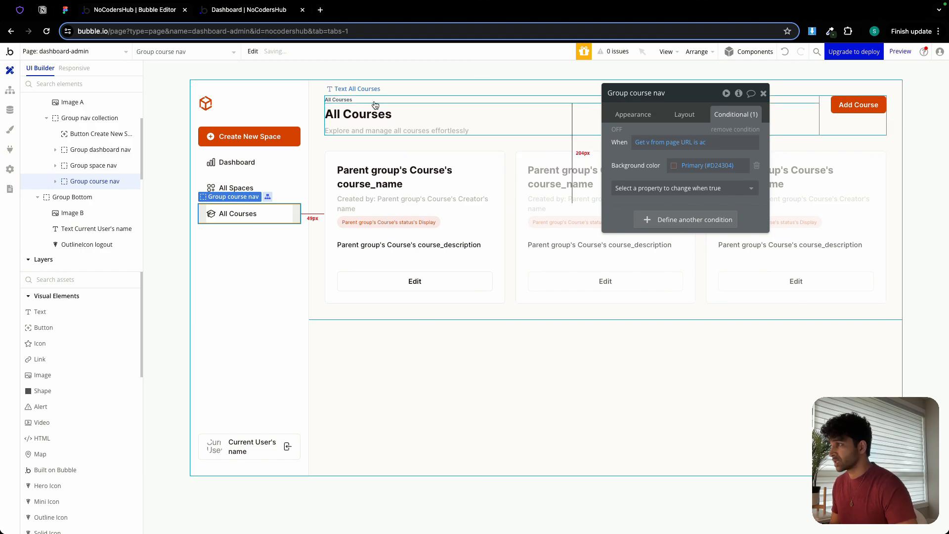
Set Group All Courses' visibility condition to apply when v from the page URL is "ac".
left_click(358, 92)
left_click(702, 142)
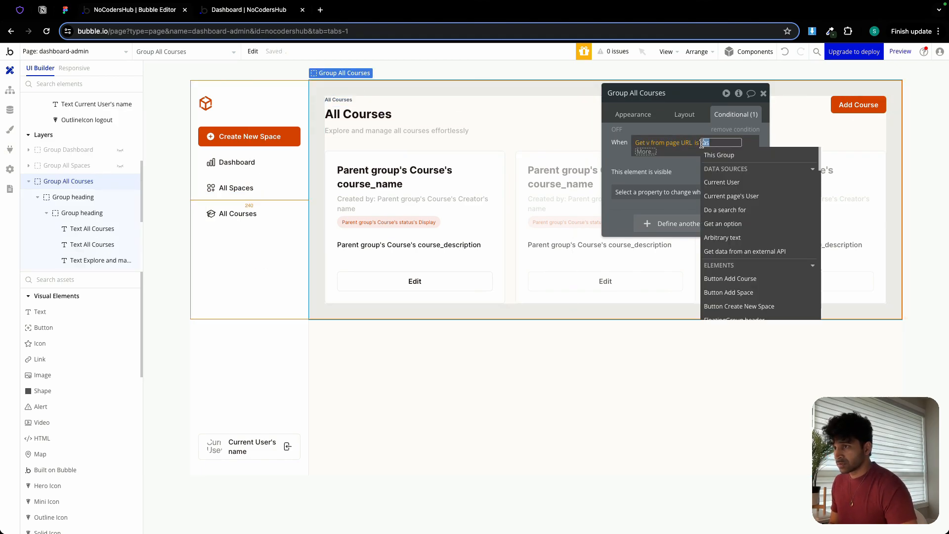
type("ac")
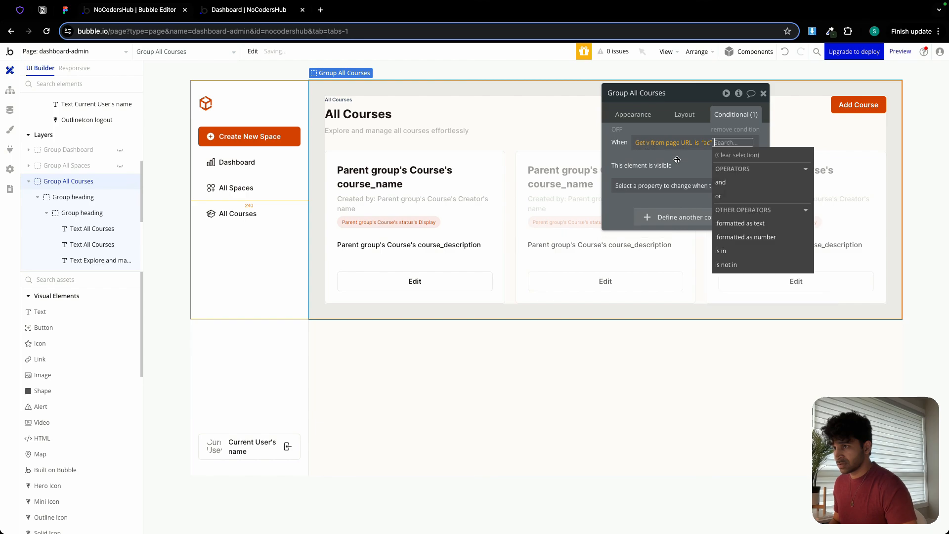
left_click(677, 159)
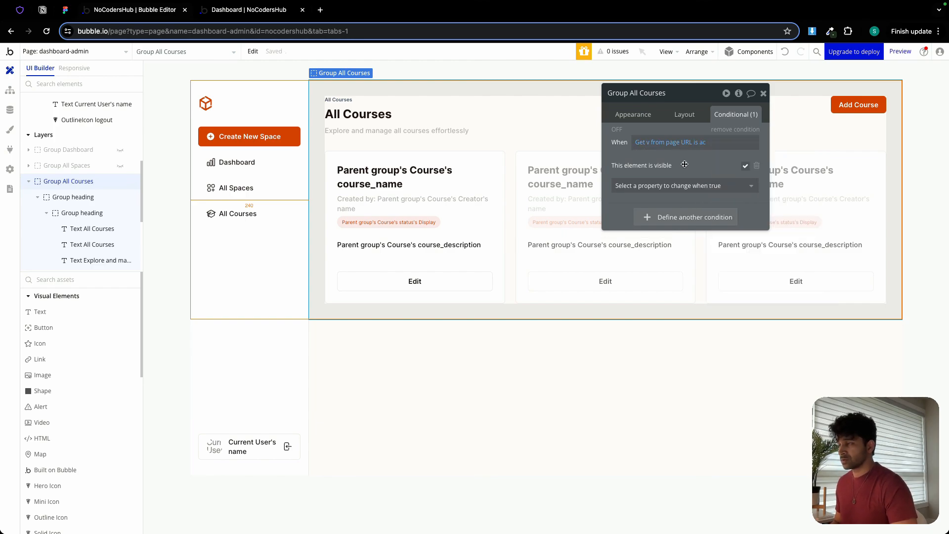
Test the sidebar navigation in the page preview by switching between the Dashboard, All Spaces and All Courses views.
left_click(261, 10)
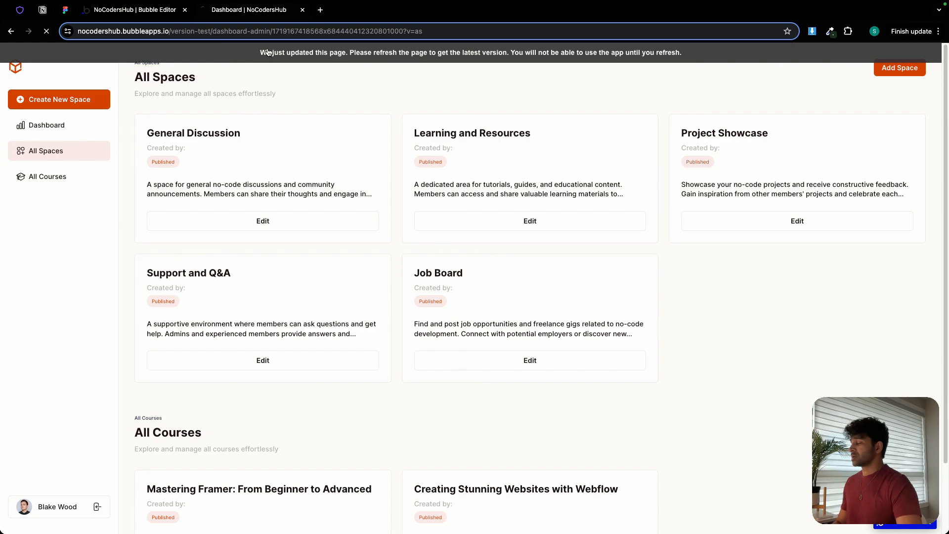
left_click(63, 176)
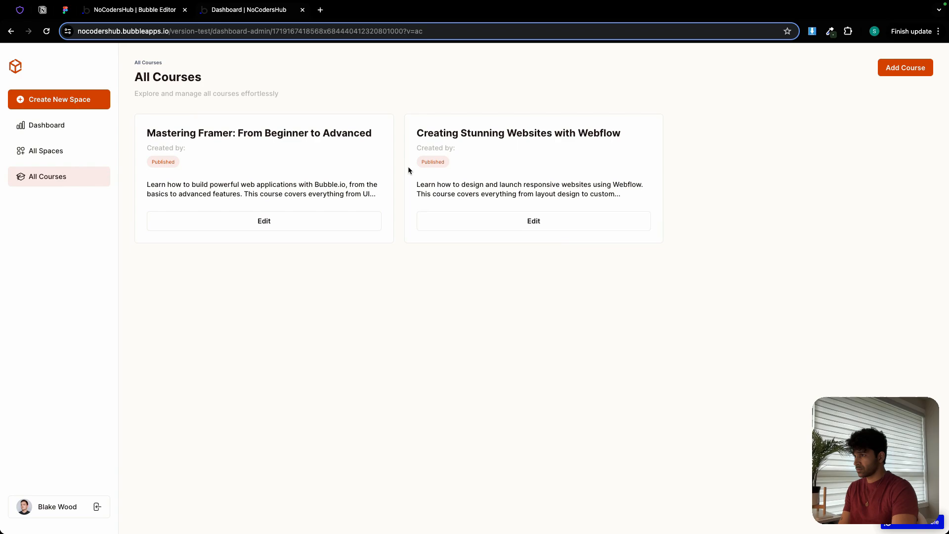
left_click(59, 152)
left_click(60, 127)
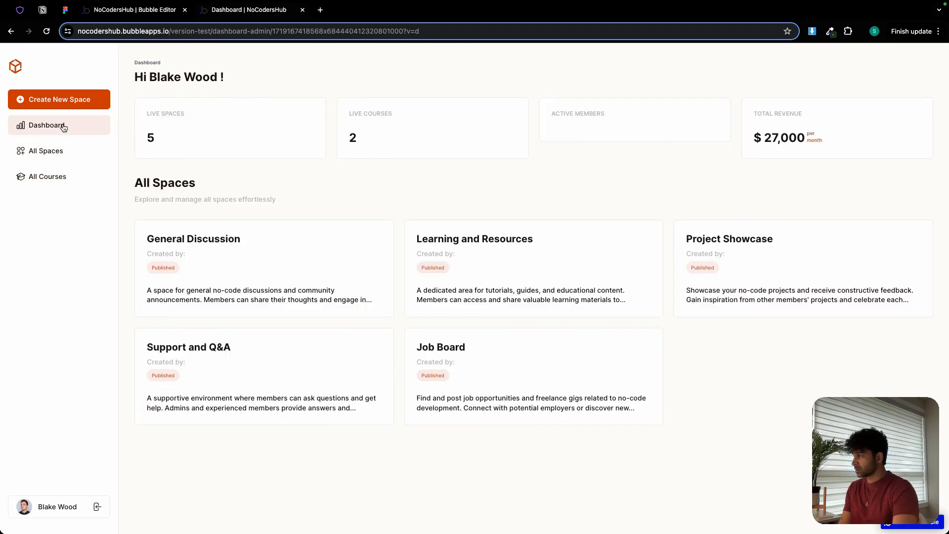
left_click(63, 152)
left_click(68, 177)
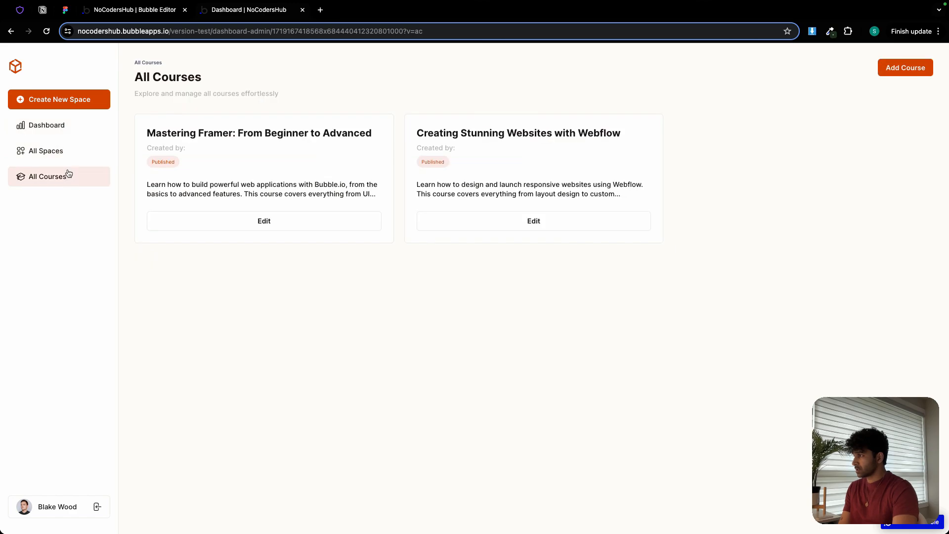
left_click(71, 153)
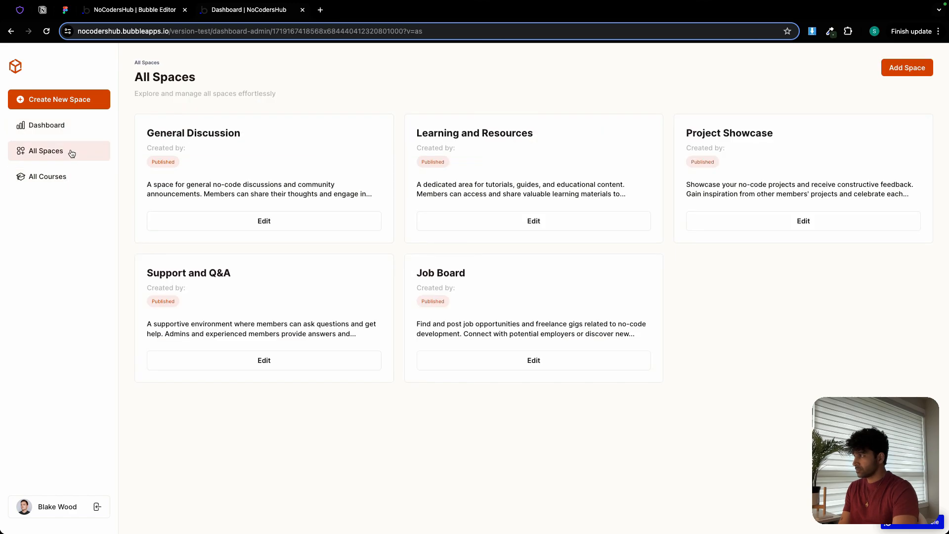
left_click(70, 127)
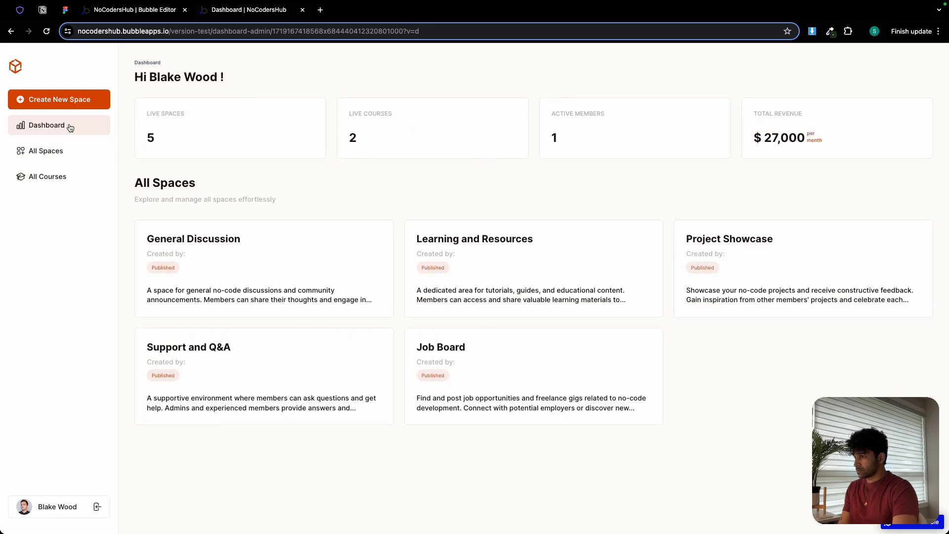
left_click(63, 159)
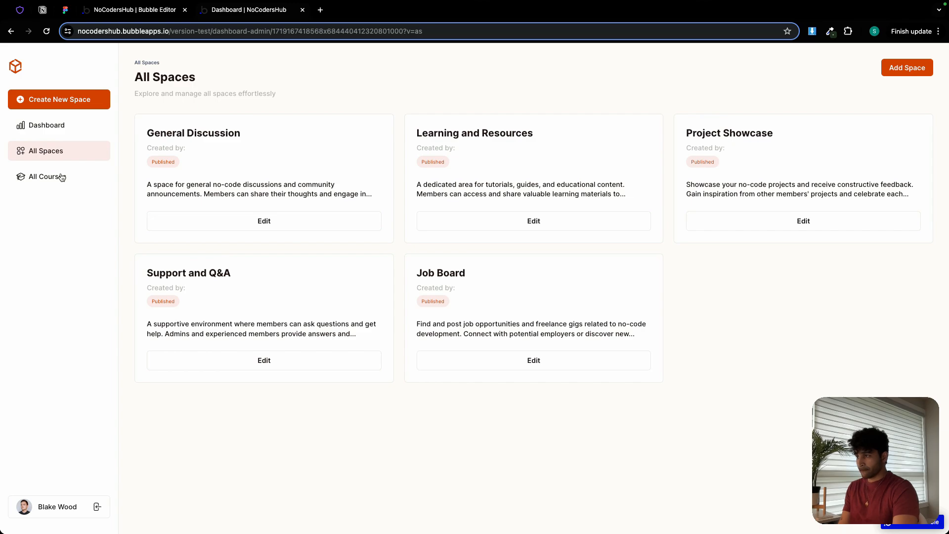
left_click(62, 177)
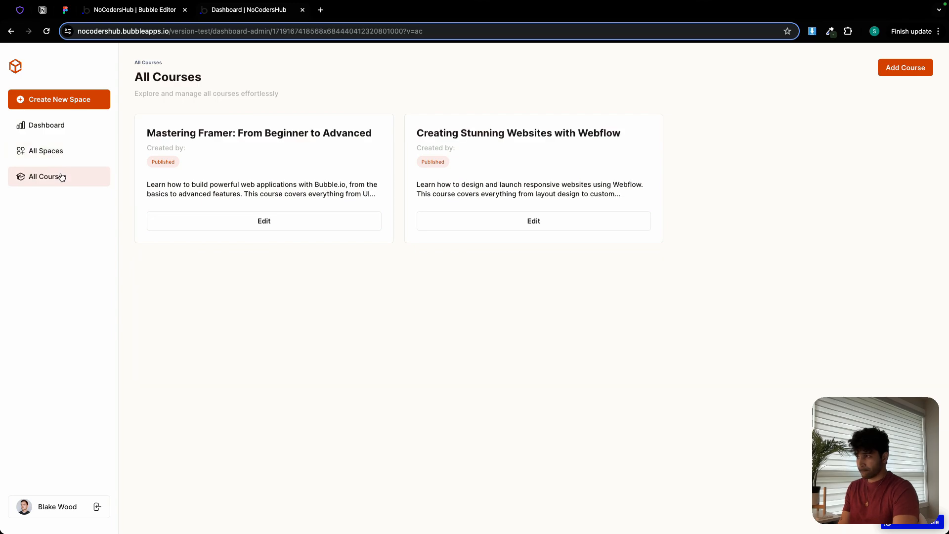
left_click(66, 131)
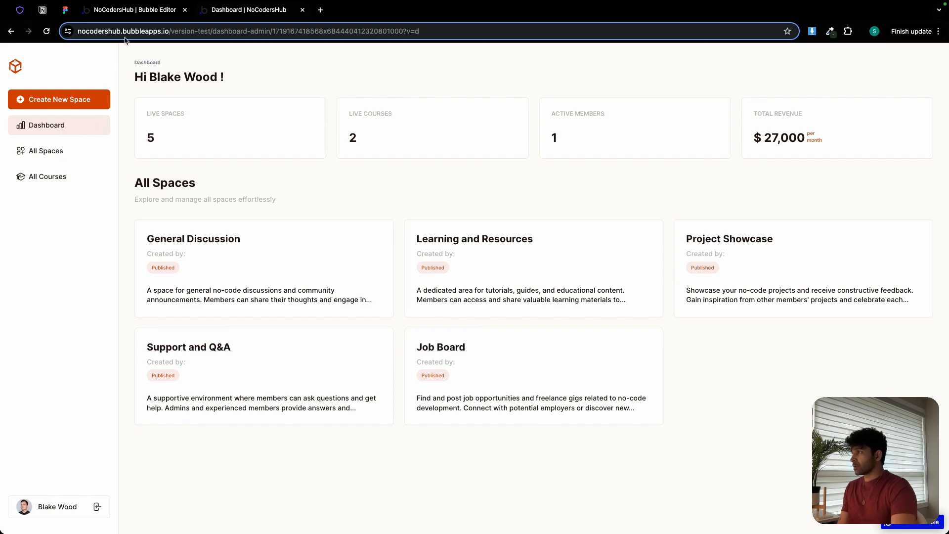
Return to the Bubble editor, collapse Group All Courses in the elements tree and hide it on the canvas.
left_click(135, 10)
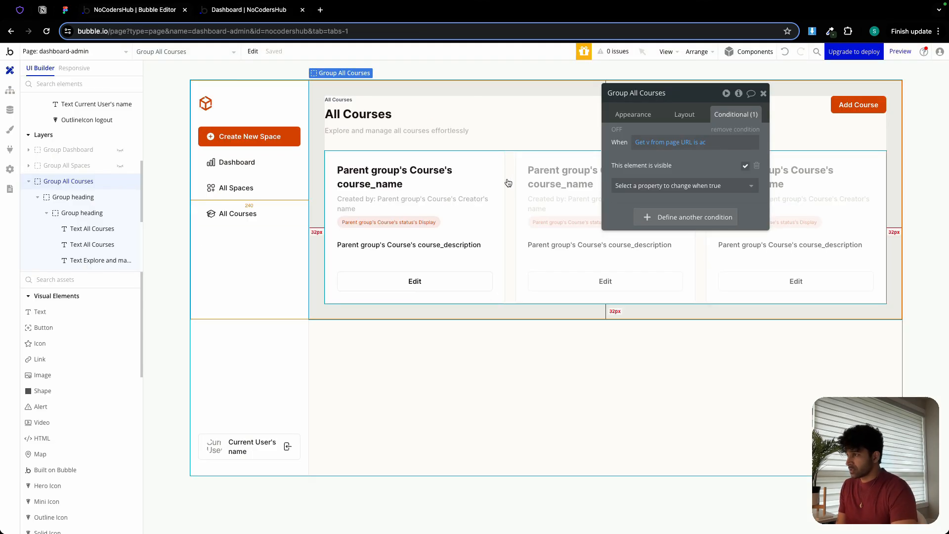
left_click(28, 181)
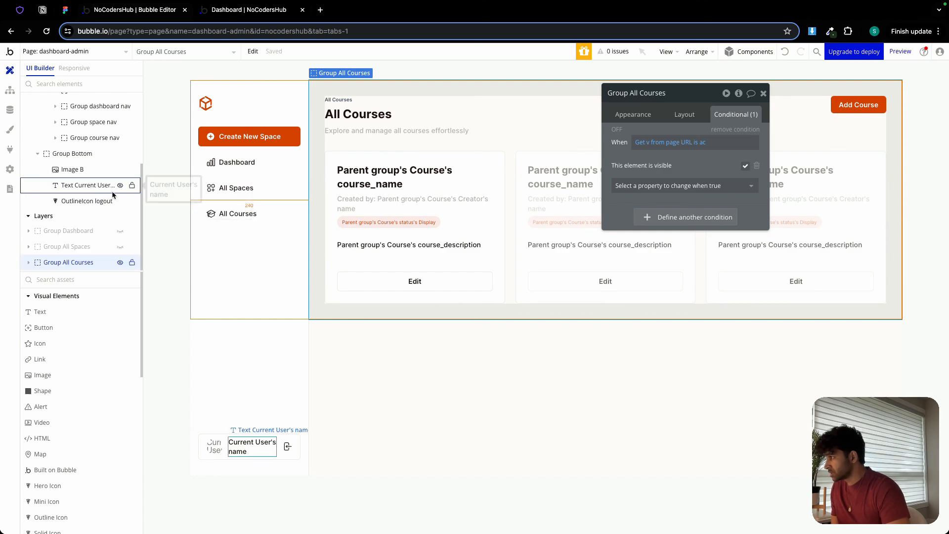
left_click(121, 263)
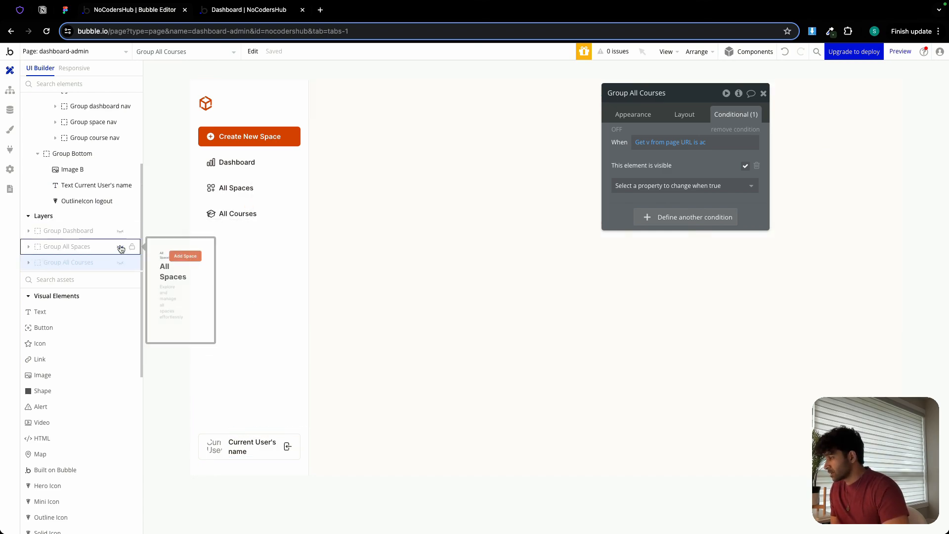
Switch to the Figma design to review the All Spaces and All Courses frames, then return to the Bubble editor.
left_click(65, 10)
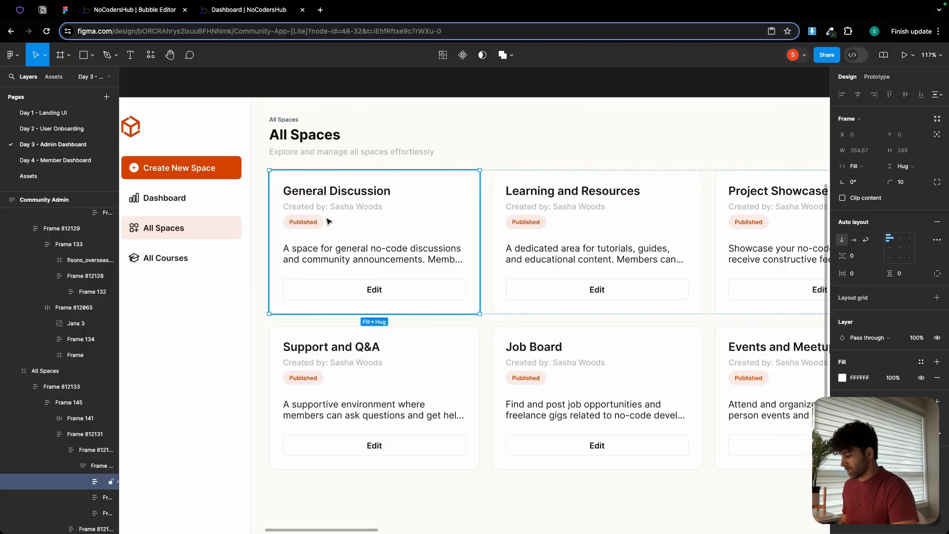
scroll(379, 249, "down", 5)
left_click_drag(633, 126, 397, 141)
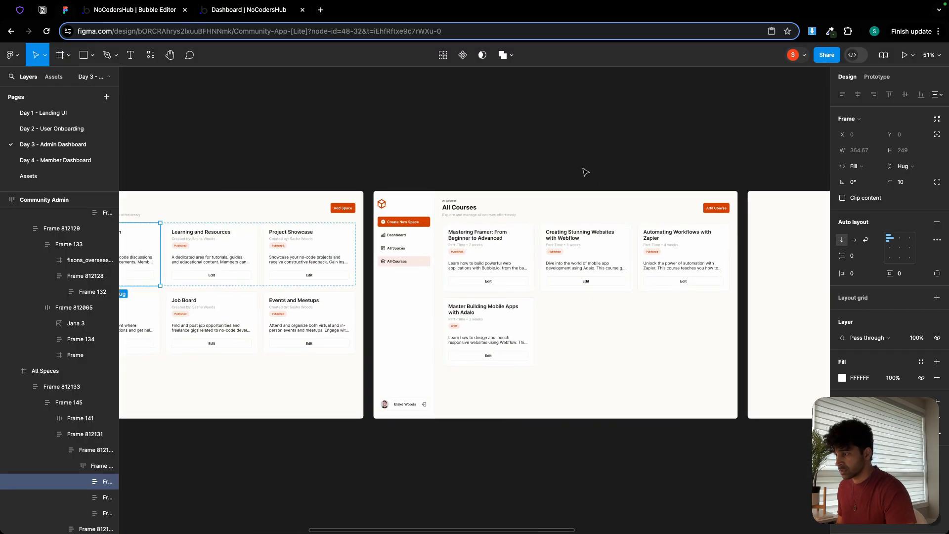
left_click_drag(586, 173, 534, 136)
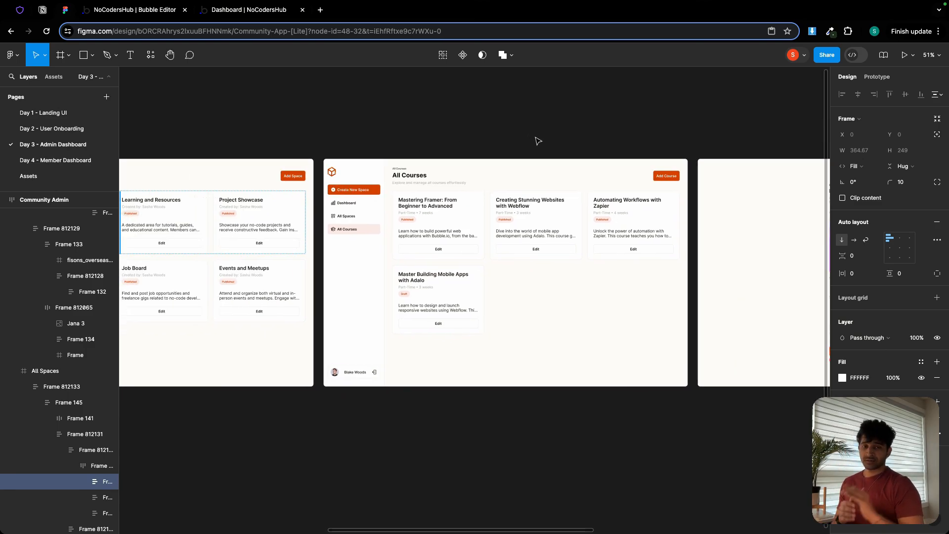
left_click(132, 11)
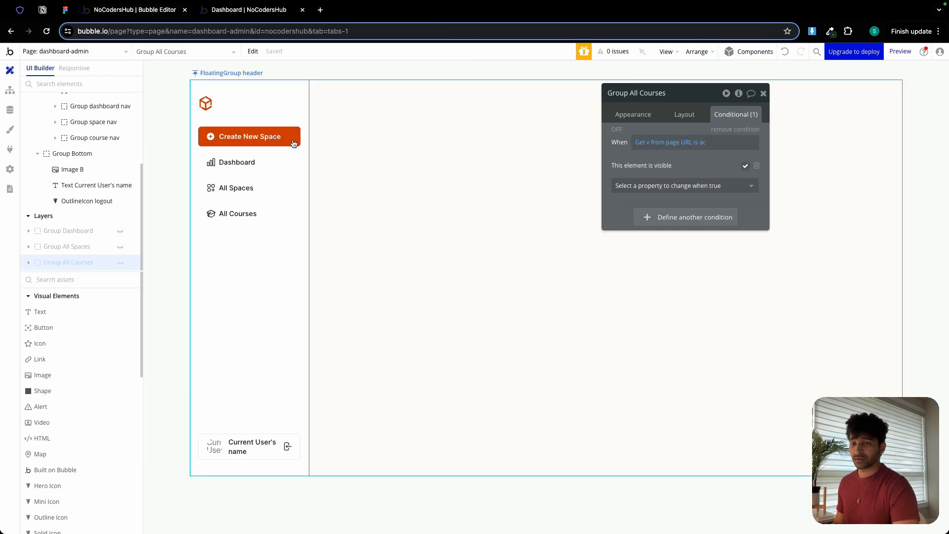
Draw a popup of about 397 by 207 px on the page and name it Popup Add Space.
left_click(765, 95)
scroll(100, 378, "down", 3)
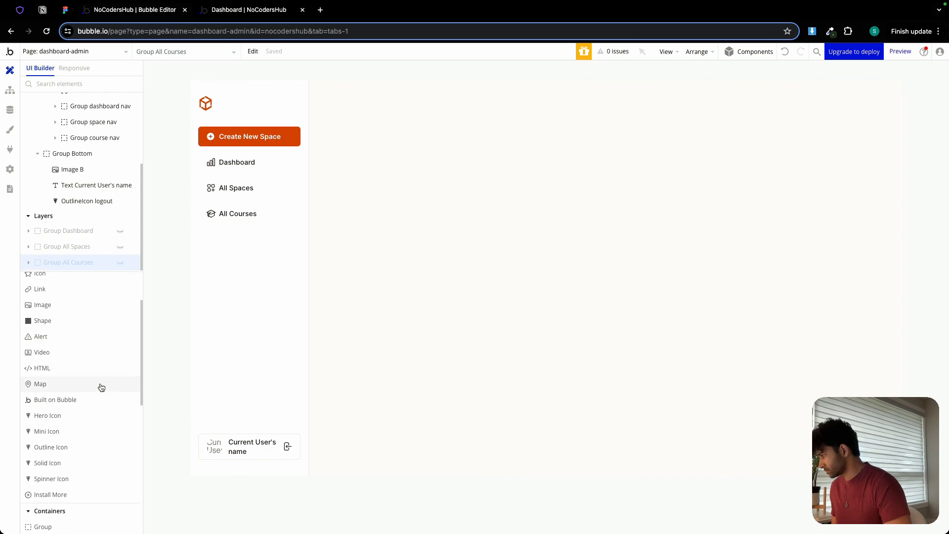
scroll(100, 387, "down", 3)
left_click(54, 403)
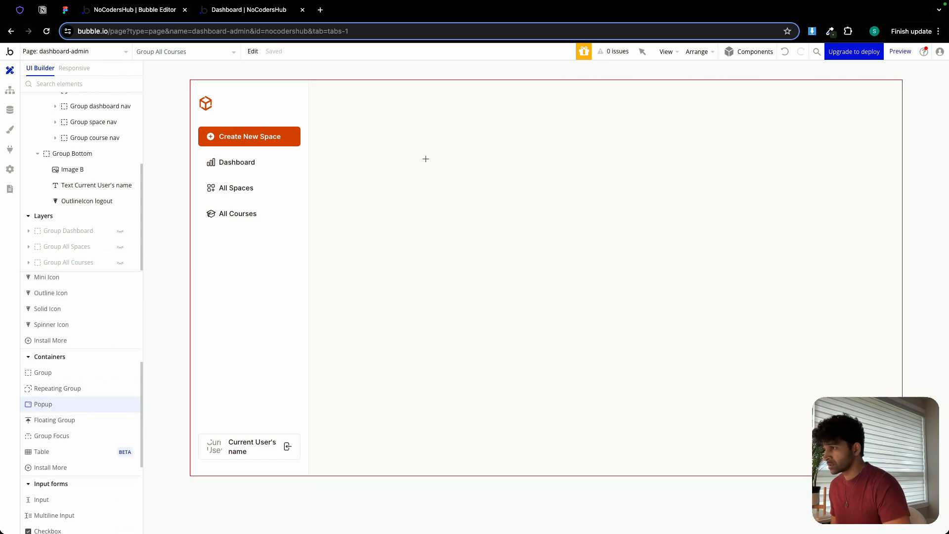
mouse_move(425, 159)
left_mouse_down()
mouse_move(672, 252)
mouse_move(627, 258)
left_mouse_up()
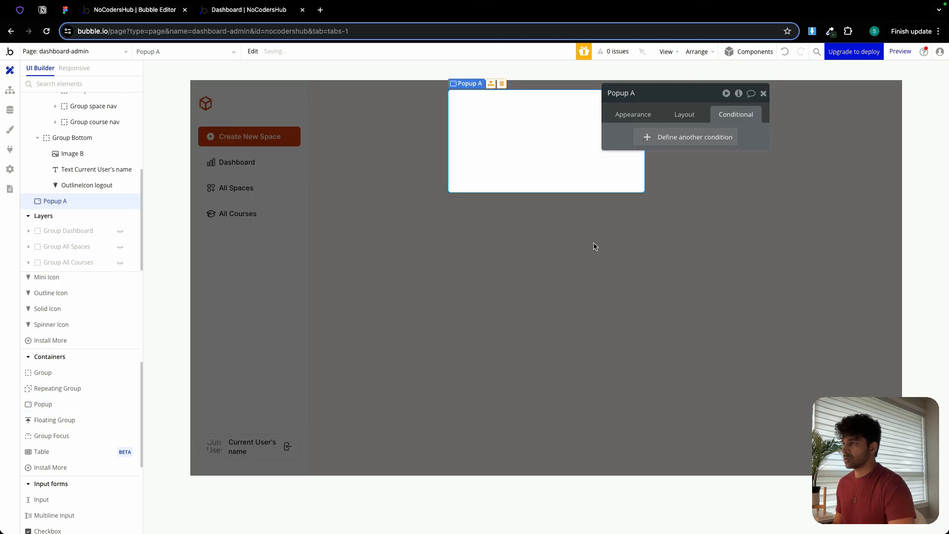
left_click(644, 96)
type("dd Space")
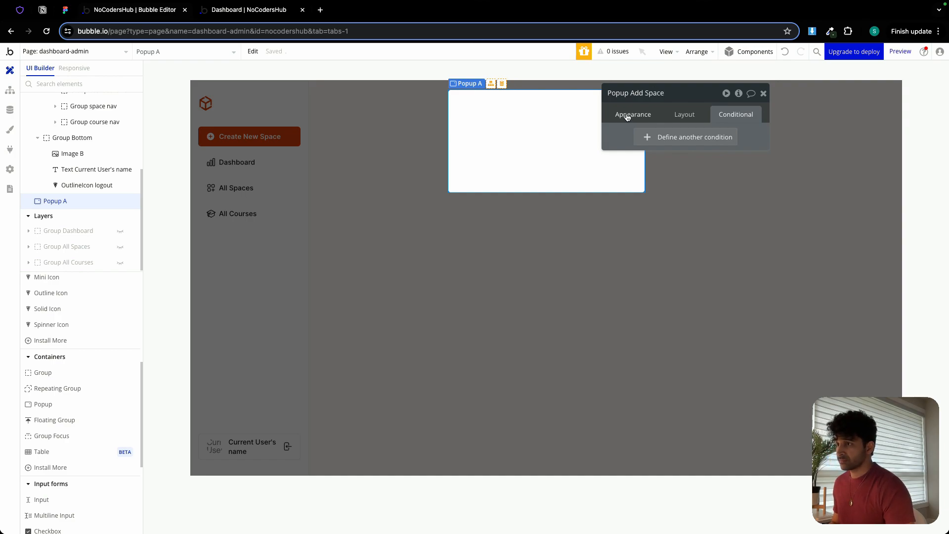
key("Return")
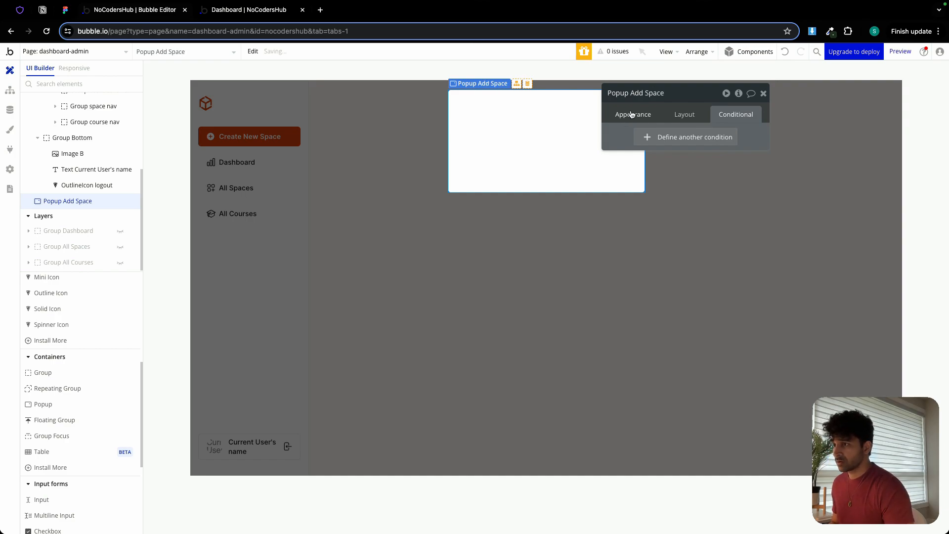
Set Popup Add Space to a Column layout with a fixed width of 430 px and a minimum height of 500 px.
left_click(680, 115)
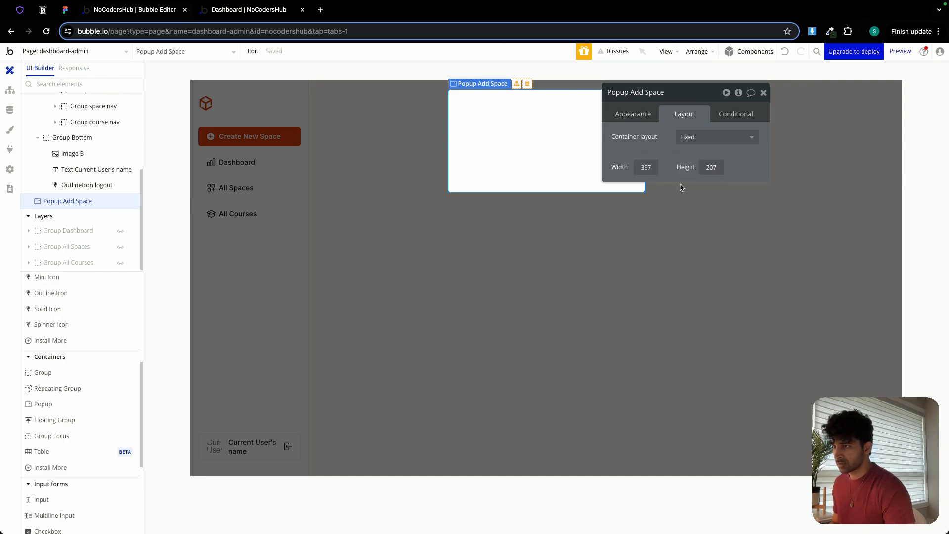
left_click(700, 138)
left_click(699, 210)
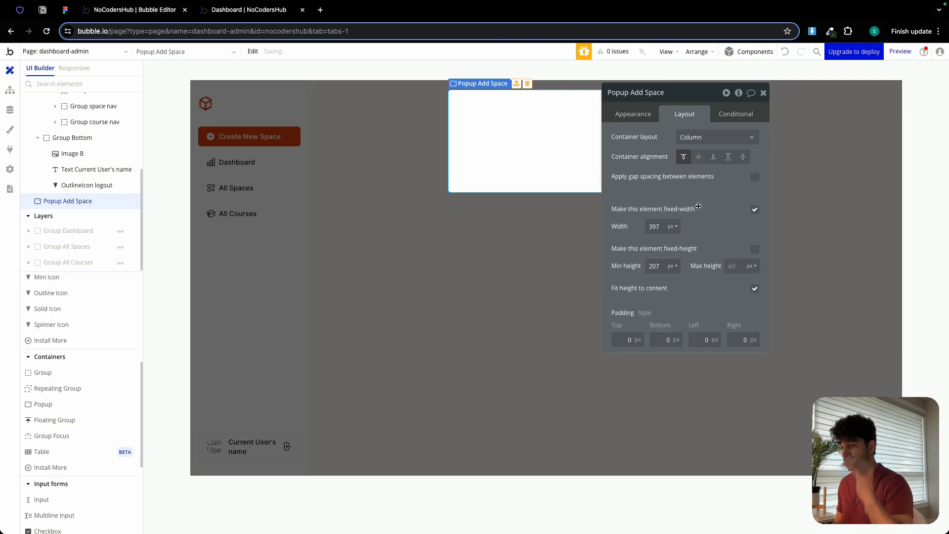
double_click(657, 226)
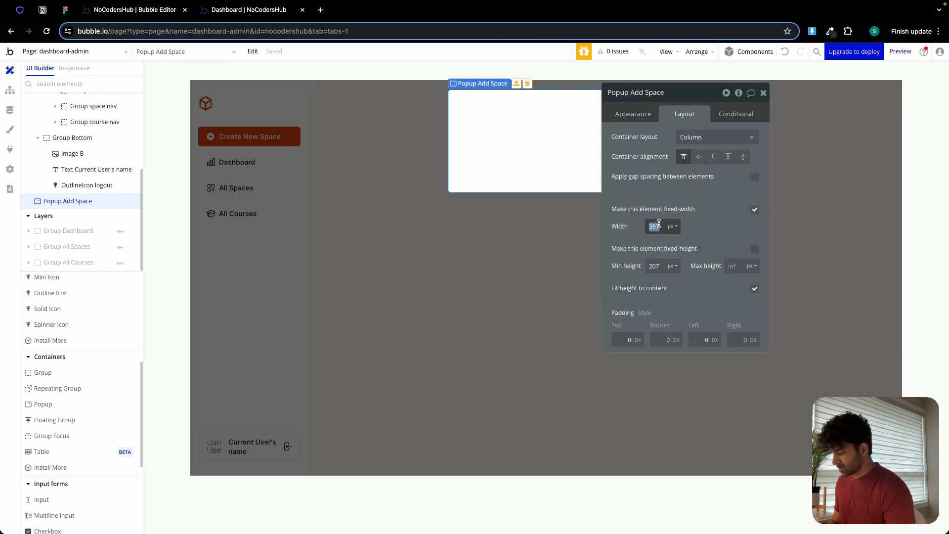
type("400")
double_click(655, 226)
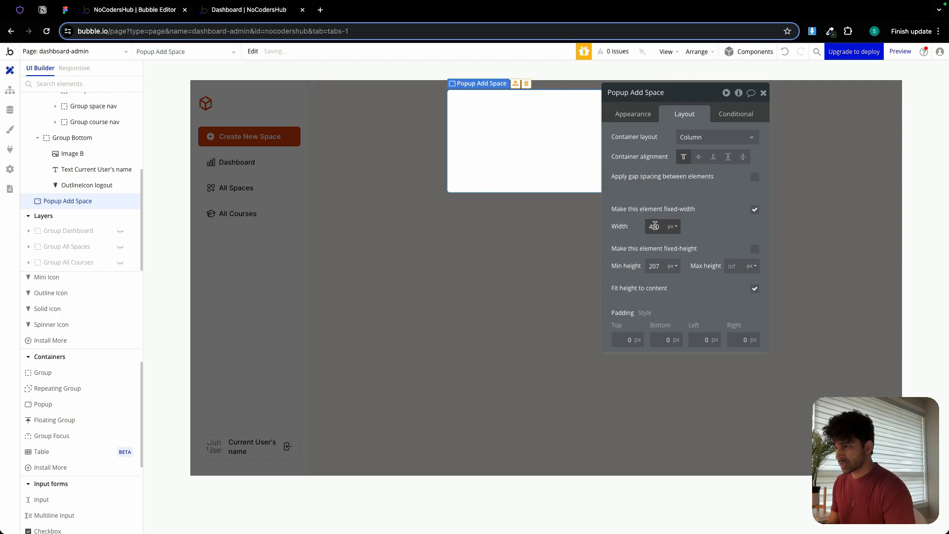
type("43")
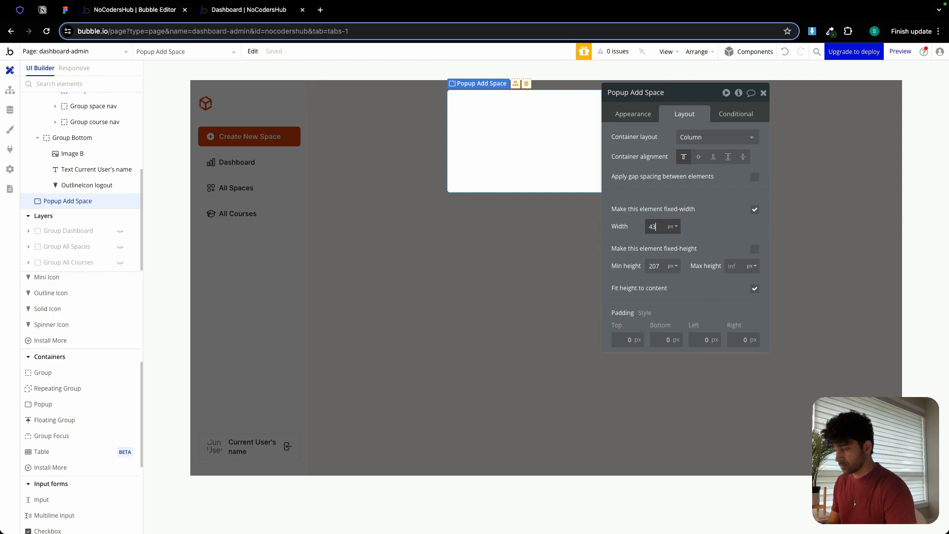
double_click(655, 266)
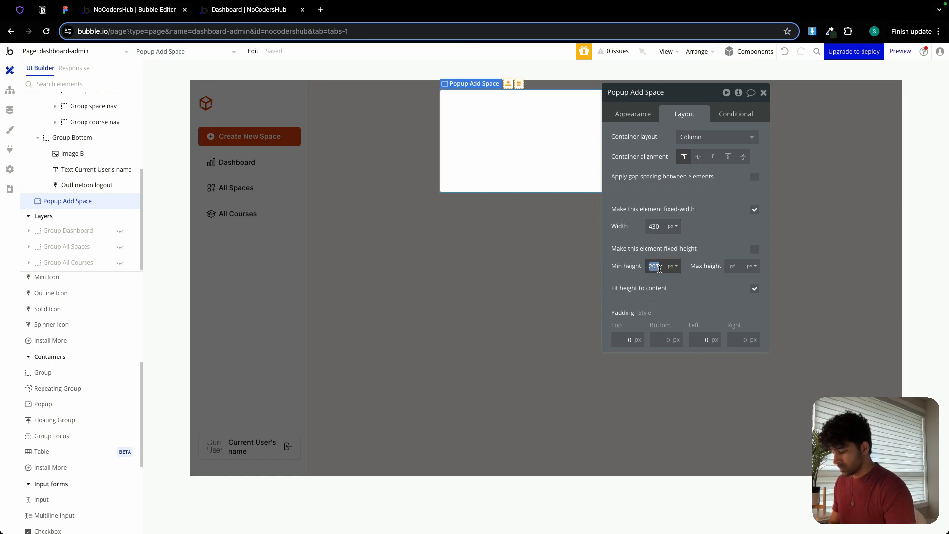
type("500")
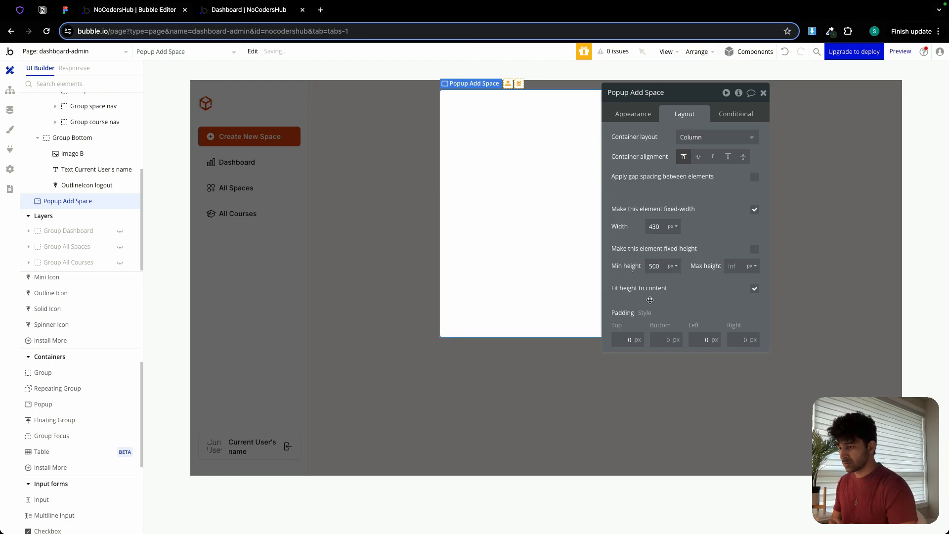
type("24")
Give Popup Add Space 24 px of padding on all four sides.
key("Tab")
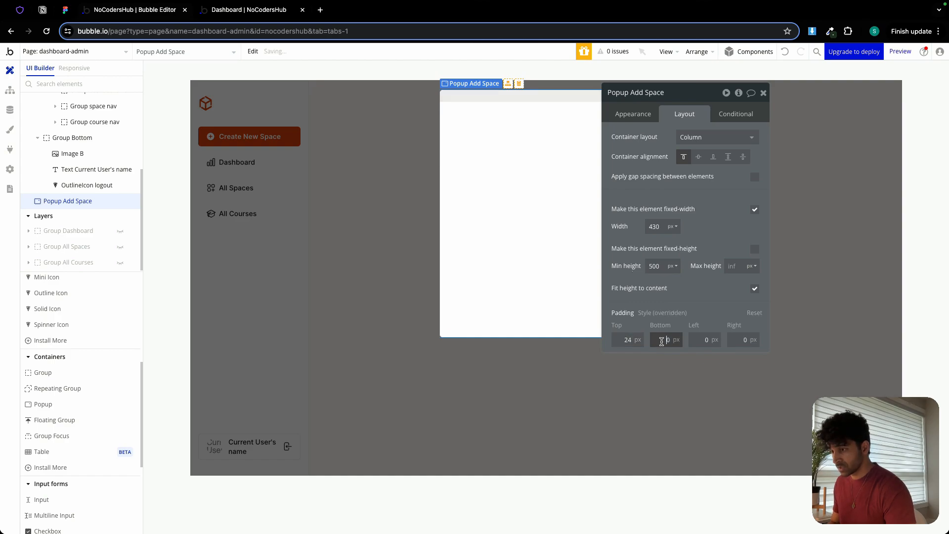
type("24")
key("Tab")
type("24")
key("Tab")
type("24")
left_click(707, 307)
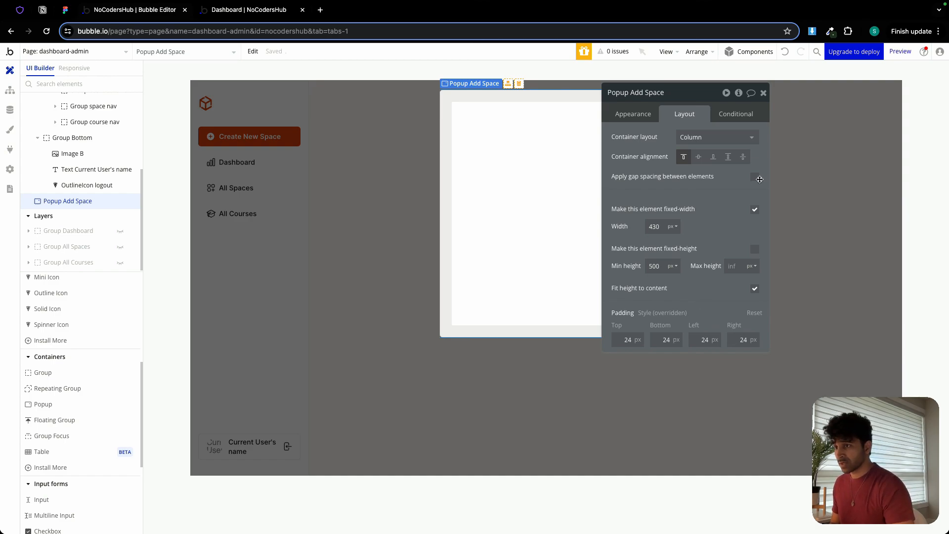
Apply gap spacing between the popup's elements with a row gap of 24 px and close its properties.
left_click(755, 176)
left_click(749, 195)
type("24")
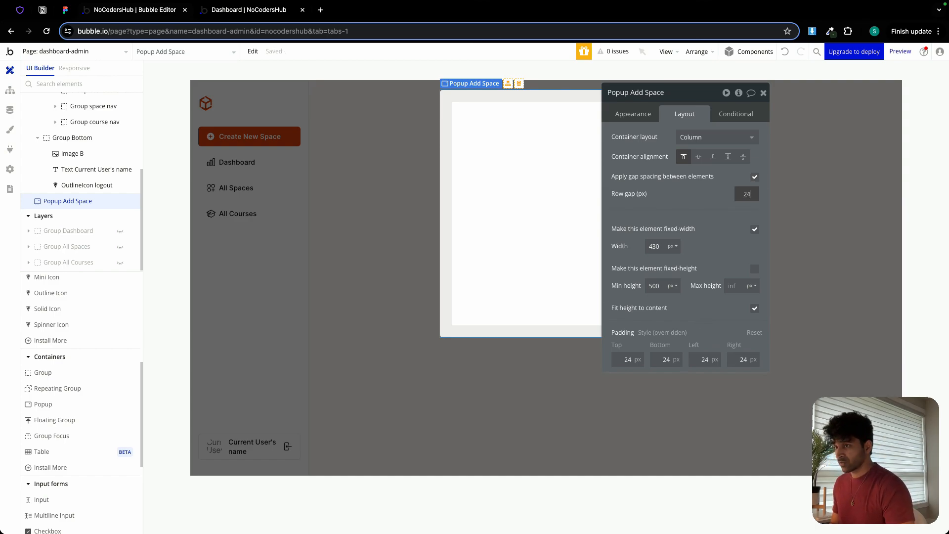
left_click(763, 93)
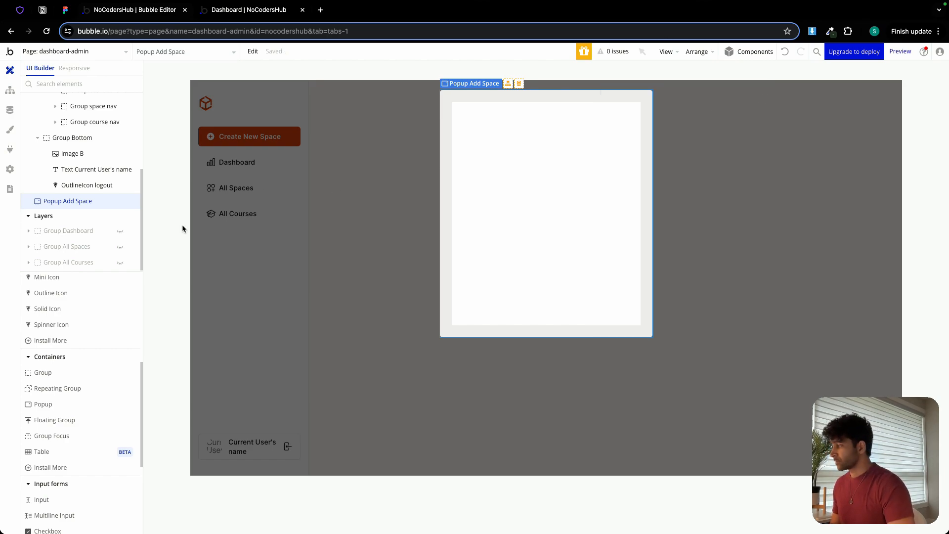
Add a text element inside the popup reading "Add New Space".
scroll(79, 306, "up", 5)
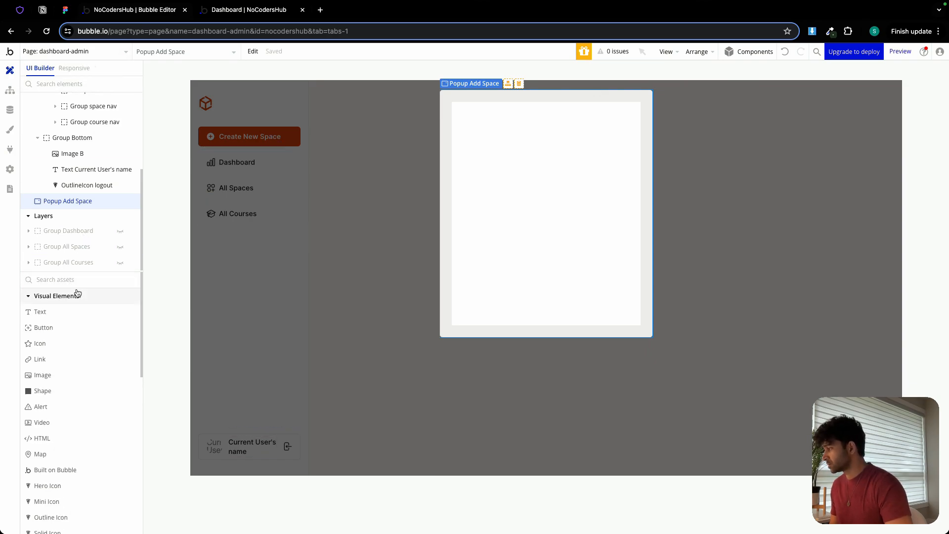
left_click(57, 311)
left_click(458, 148)
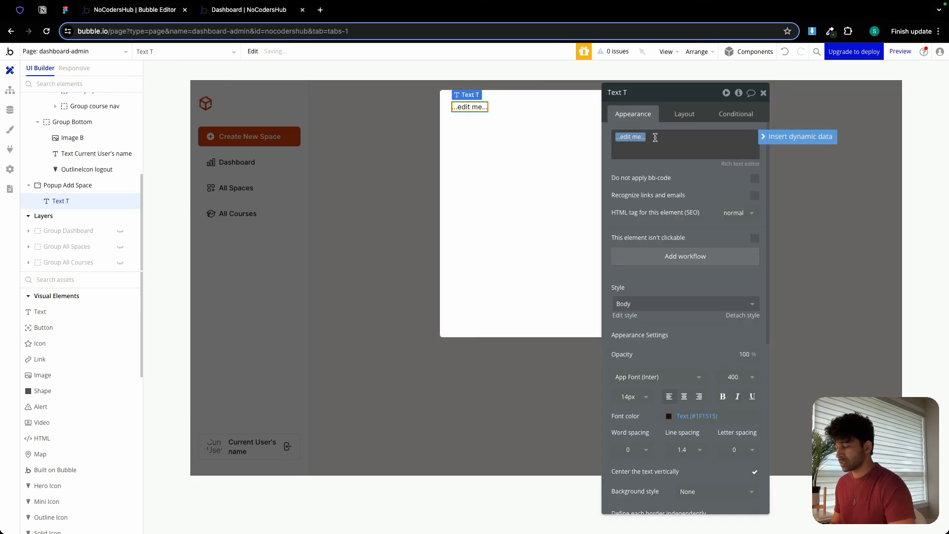
type("Add New Space")
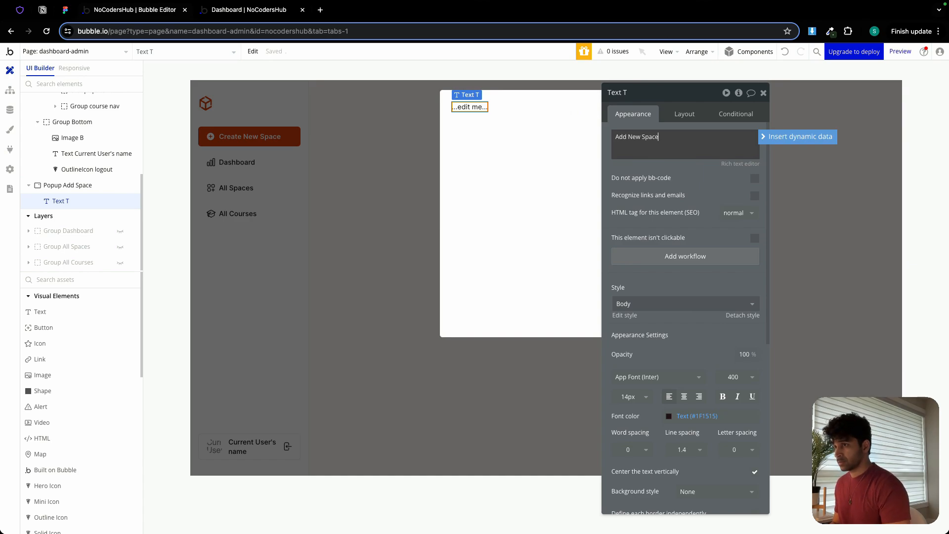
Style the popup's title text at 20 px with weight 700 and turn off fitting its width to content.
double_click(629, 396)
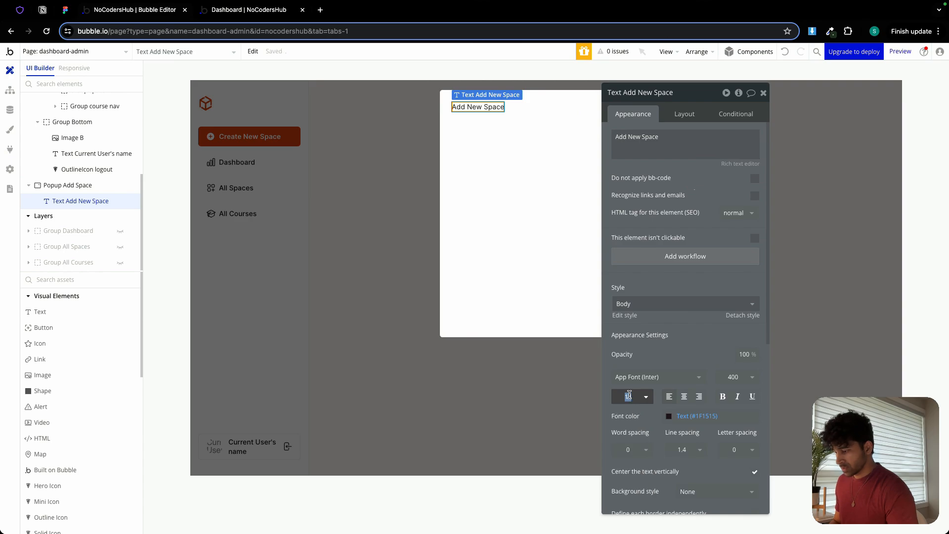
type("20")
left_click(733, 376)
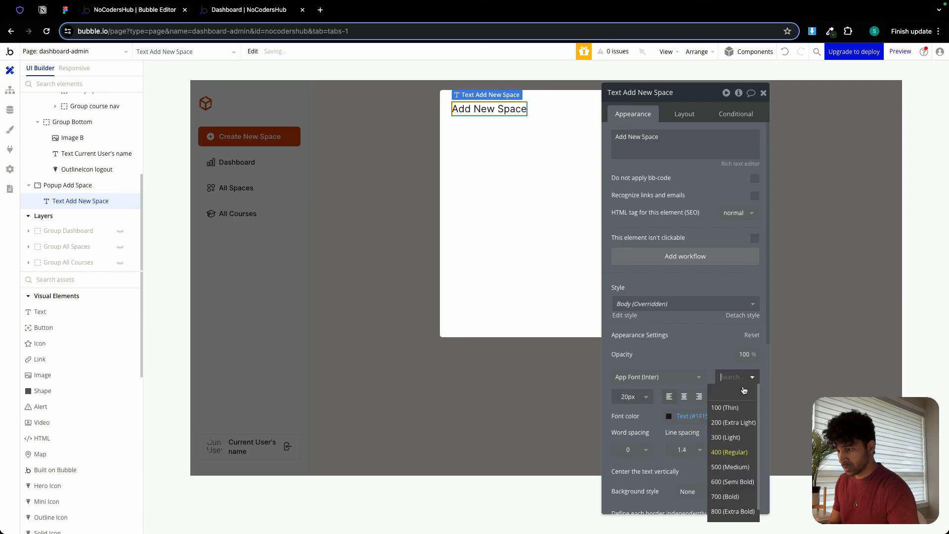
left_click(734, 482)
left_click(684, 114)
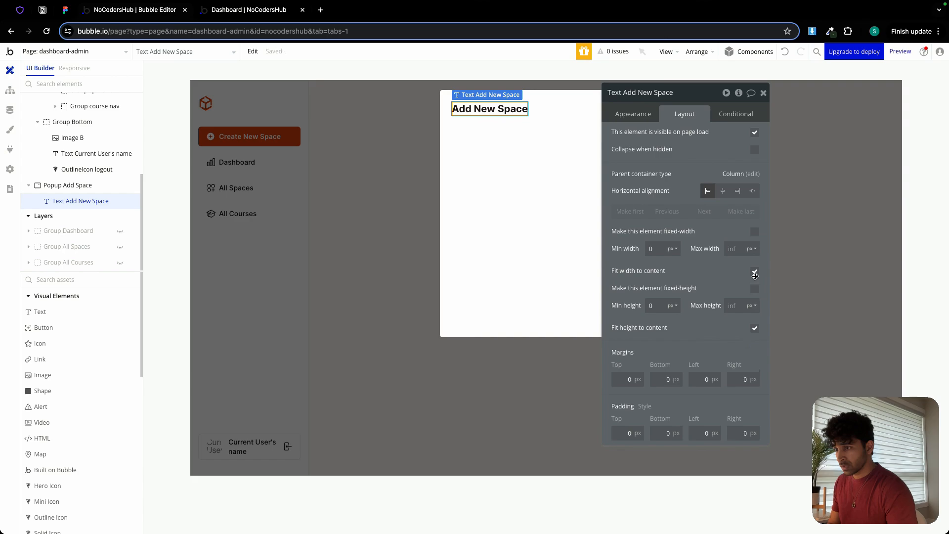
left_click(755, 272)
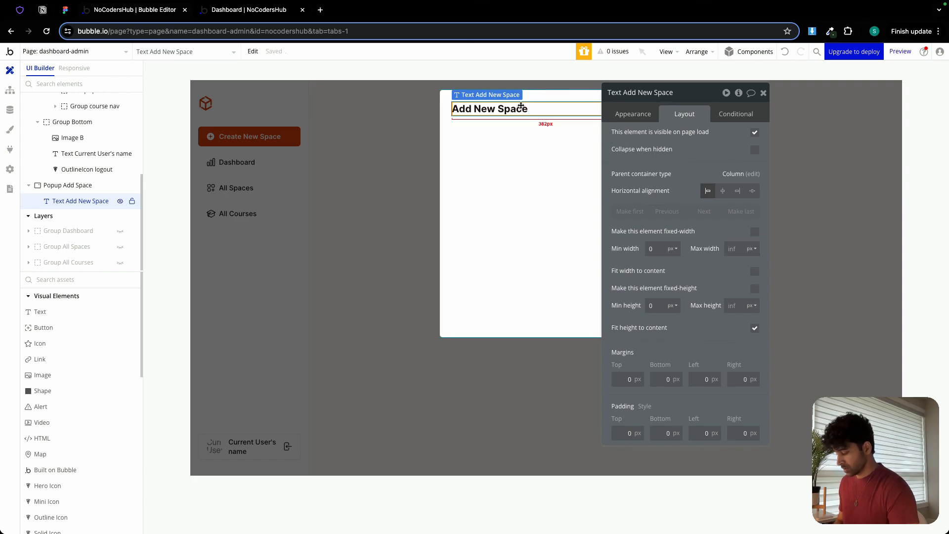
Duplicate the title text within the popup and change the copy's wording to "Add a new space to your community.".
left_click(515, 145)
key("ctrl+v")
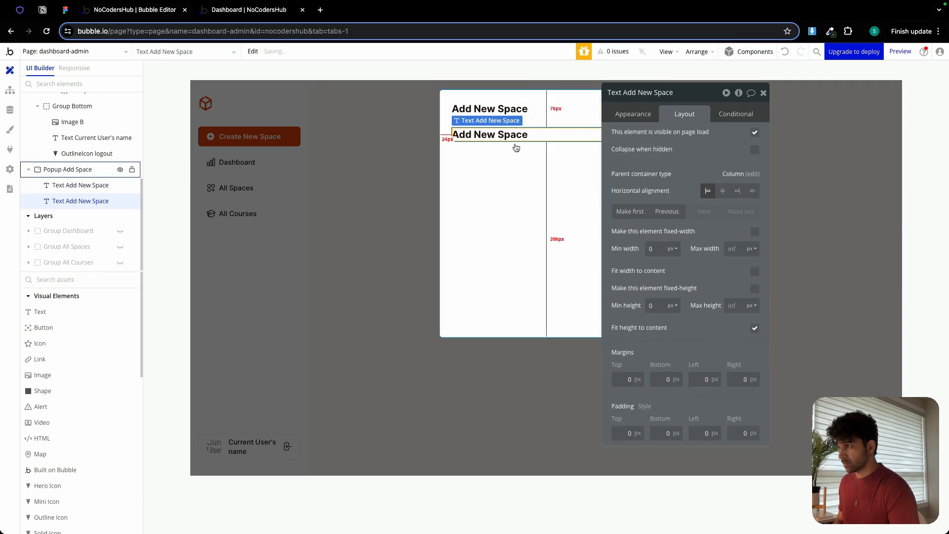
left_click(634, 114)
triple_click(662, 138)
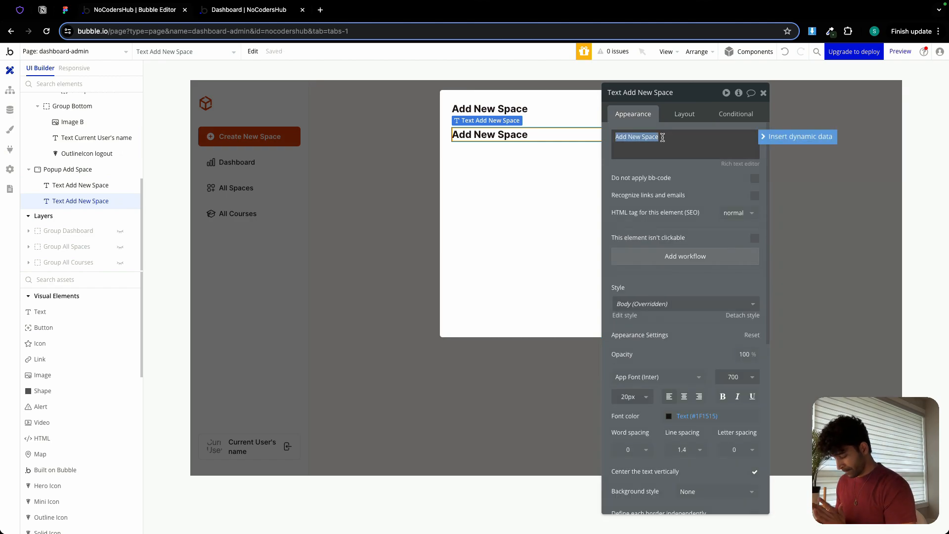
type("A")
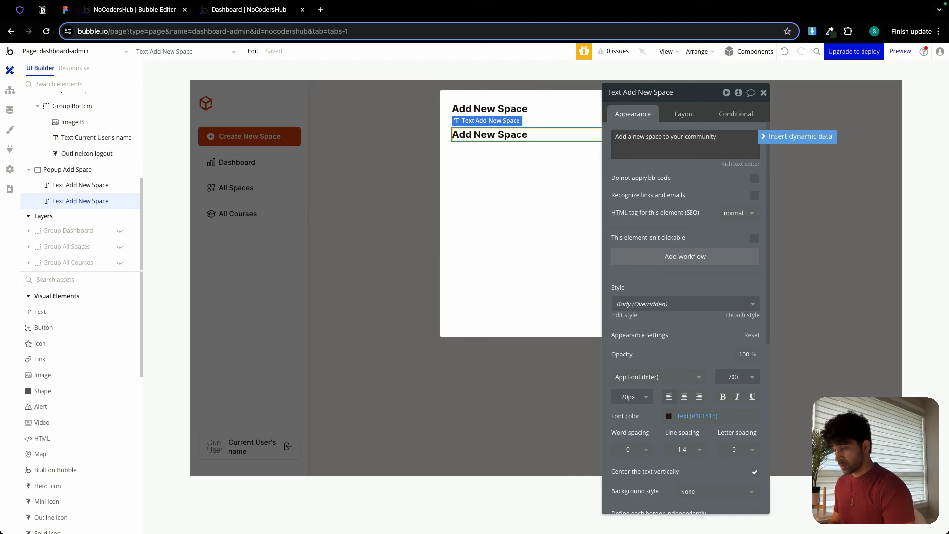
Style the popup's subtitle text at 14 px in the Secondary Text color with regular font weight.
left_click(621, 397)
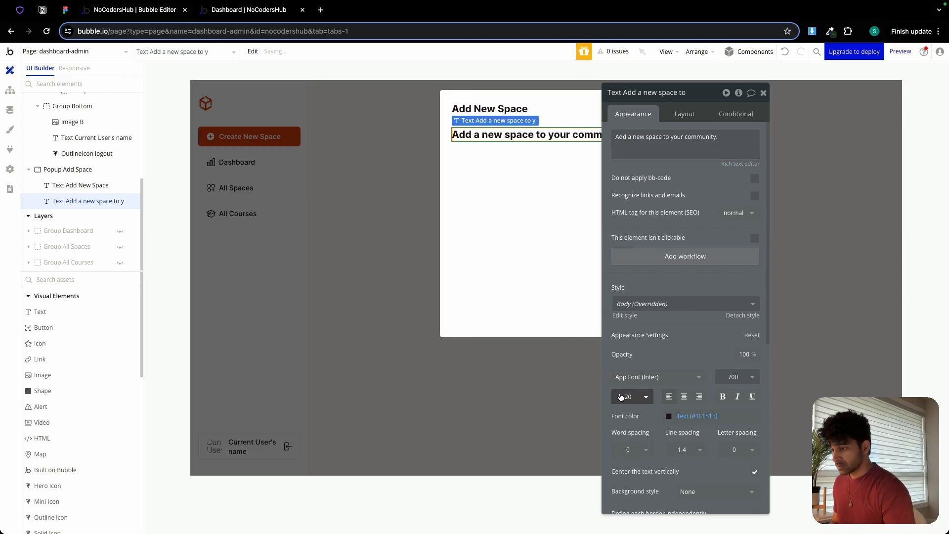
double_click(625, 396)
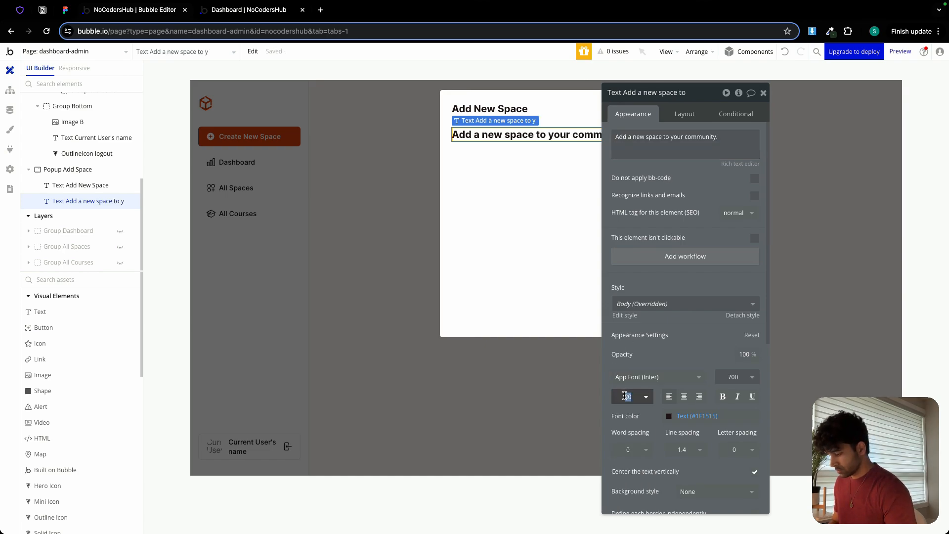
type("14")
left_click(702, 416)
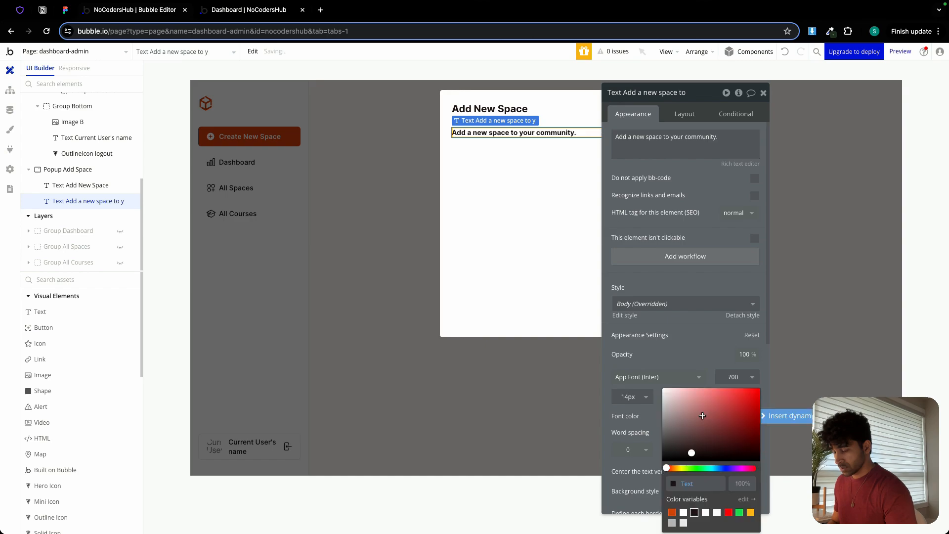
left_click(673, 522)
left_click(668, 353)
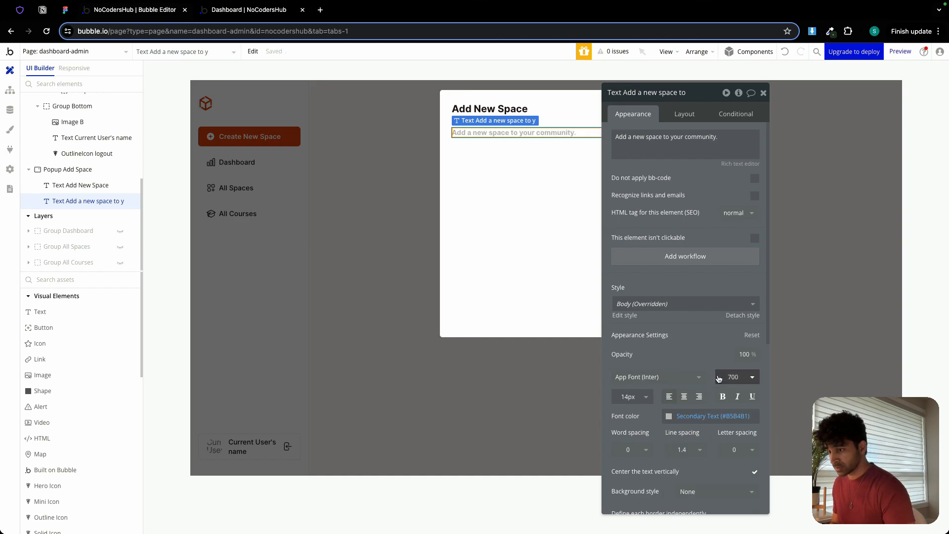
left_click(733, 377)
left_click(733, 453)
left_click(495, 191)
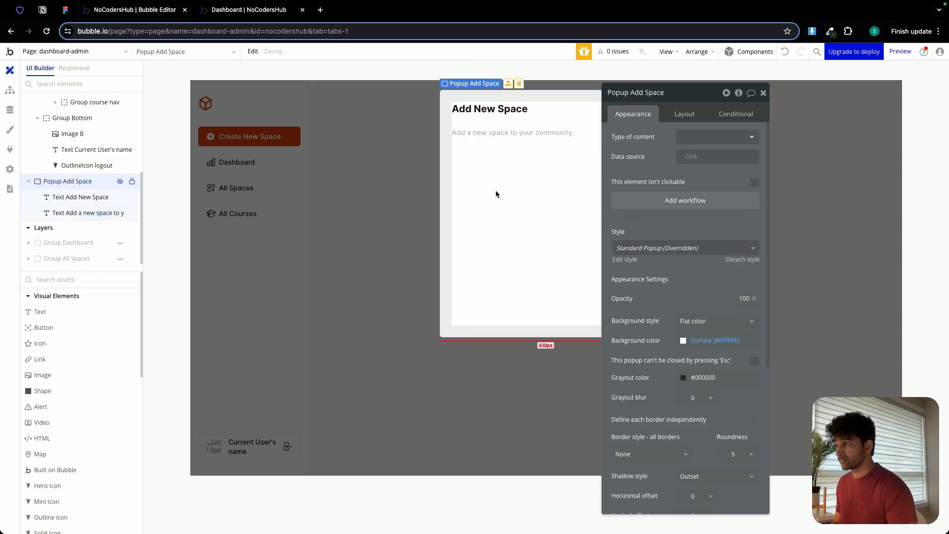
Group the popup's title and subtitle texts together in a column container.
left_click_drag(671, 95, 798, 95)
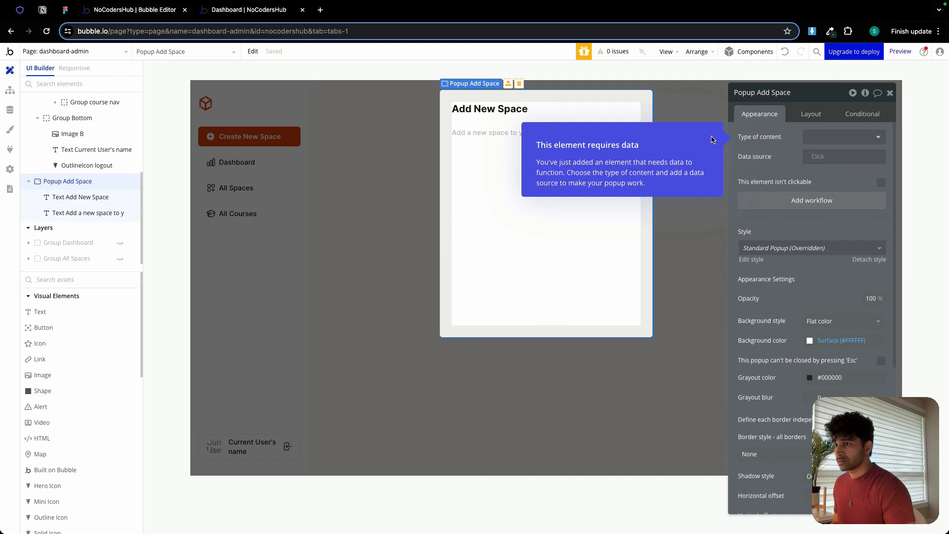
left_click(890, 94)
double_click(466, 115)
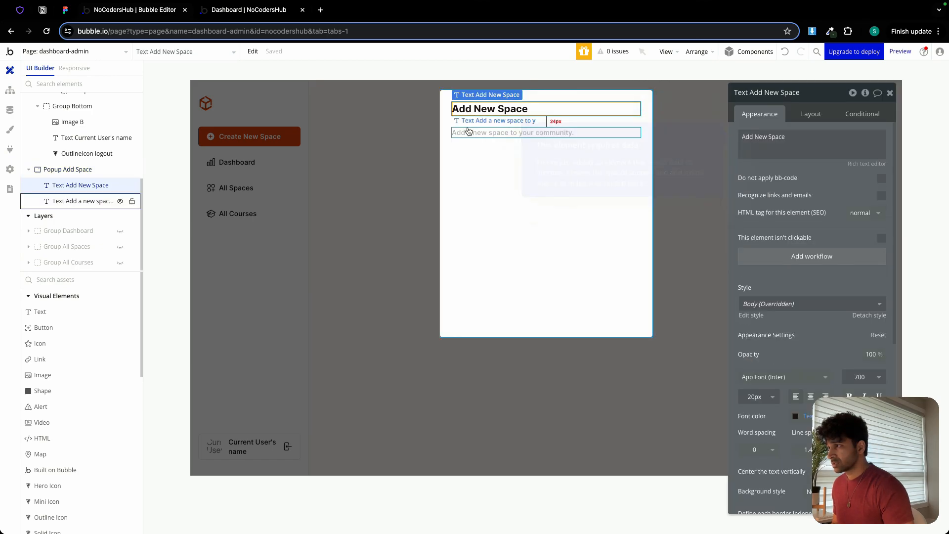
left_click(468, 132, "shift")
right_click(468, 132)
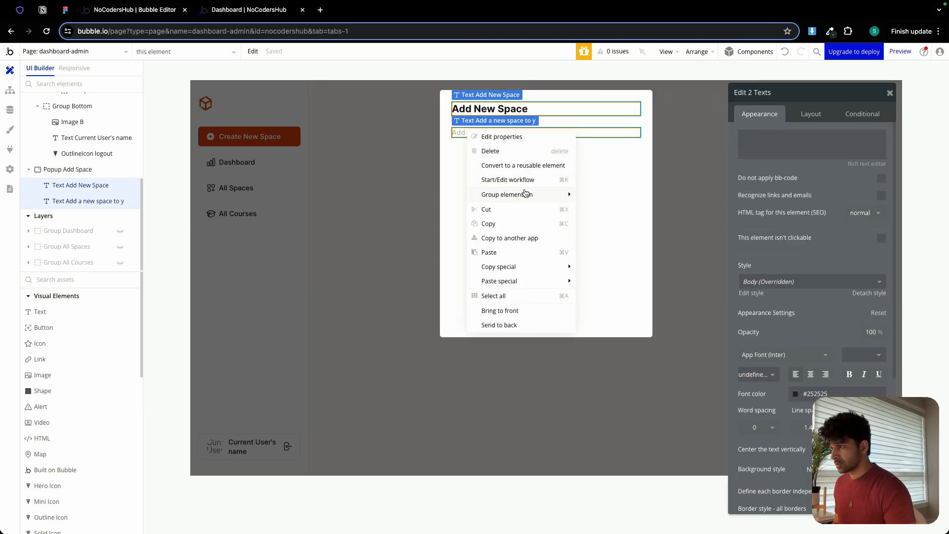
mouse_move(526, 193)
left_click(616, 223)
Apply gap spacing to the new heading group with a row gap of 6 px.
left_click(811, 114)
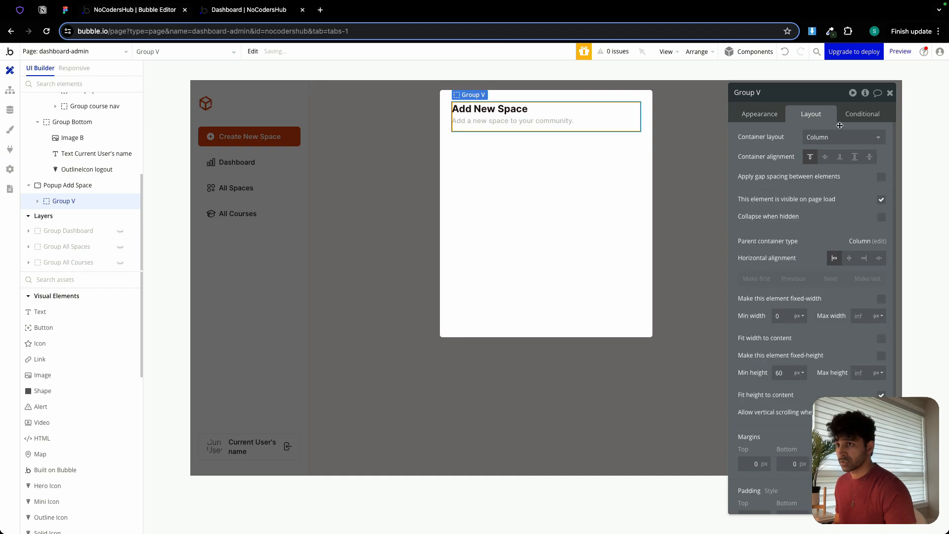
left_click(882, 177)
left_click(871, 193)
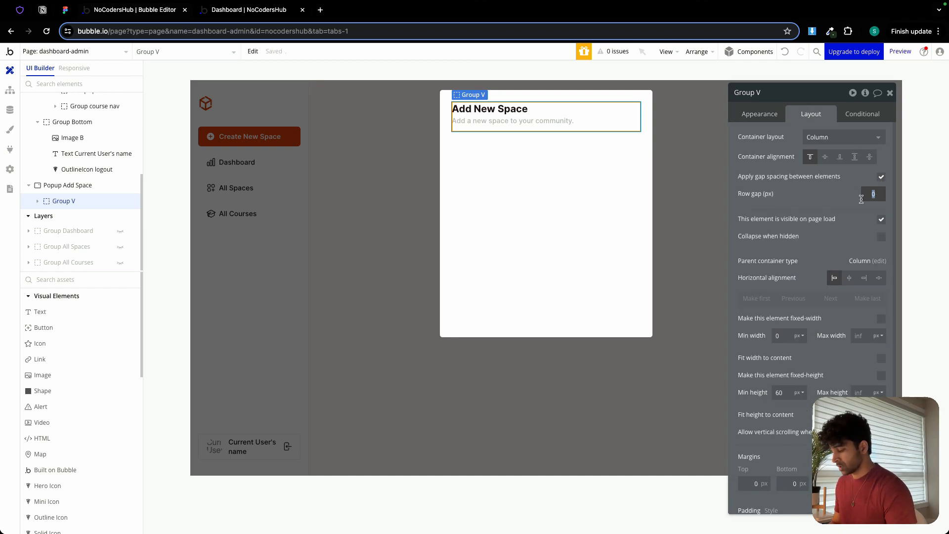
type("6")
Set the heading group's minimum height to 0 px and rename it "Group heading popup".
left_click(788, 392)
type("0")
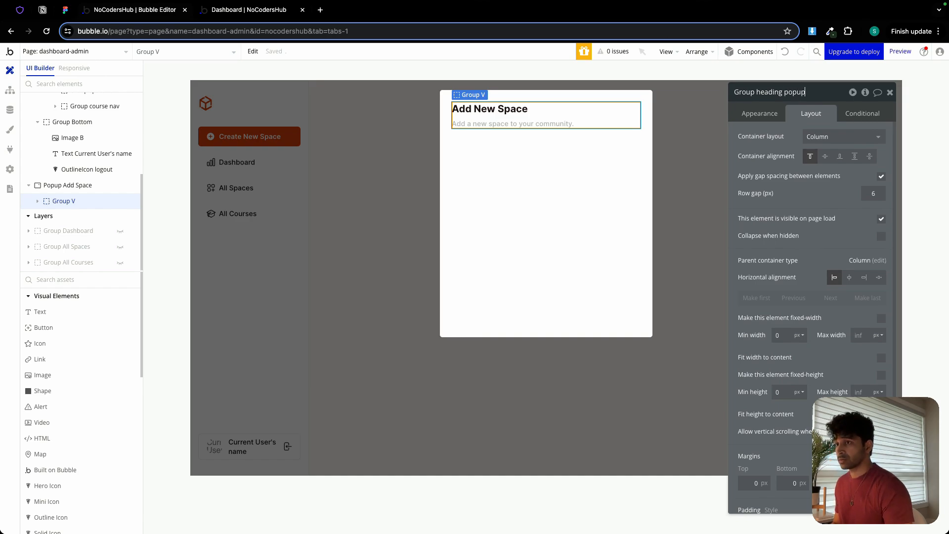
left_click(774, 123)
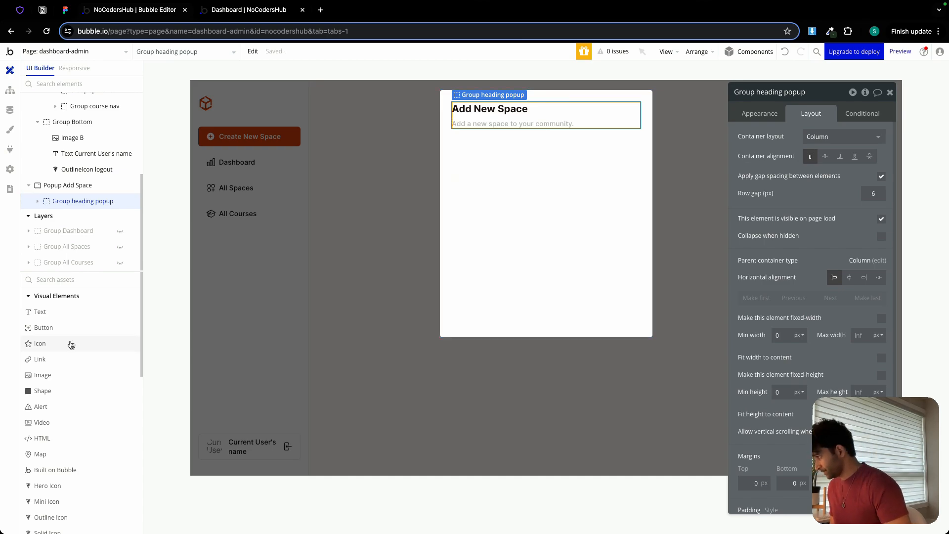
Copy the Group name element, holding the Name label and input, from the onboarding page.
left_click(317, 260)
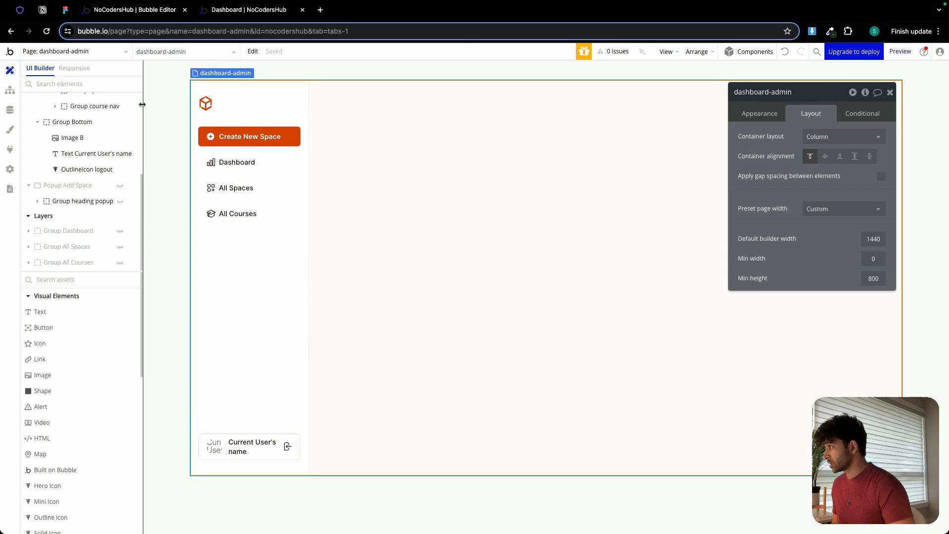
left_click(89, 58)
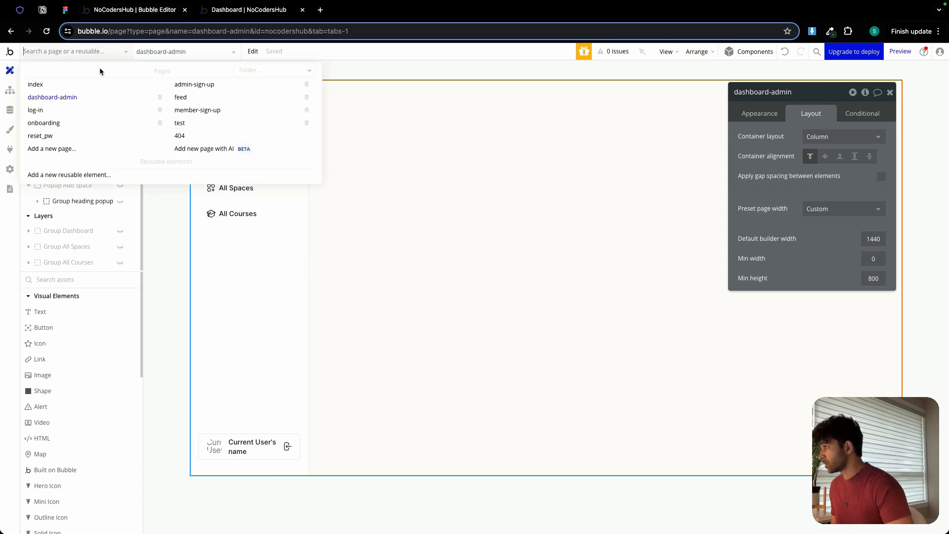
left_click(55, 123)
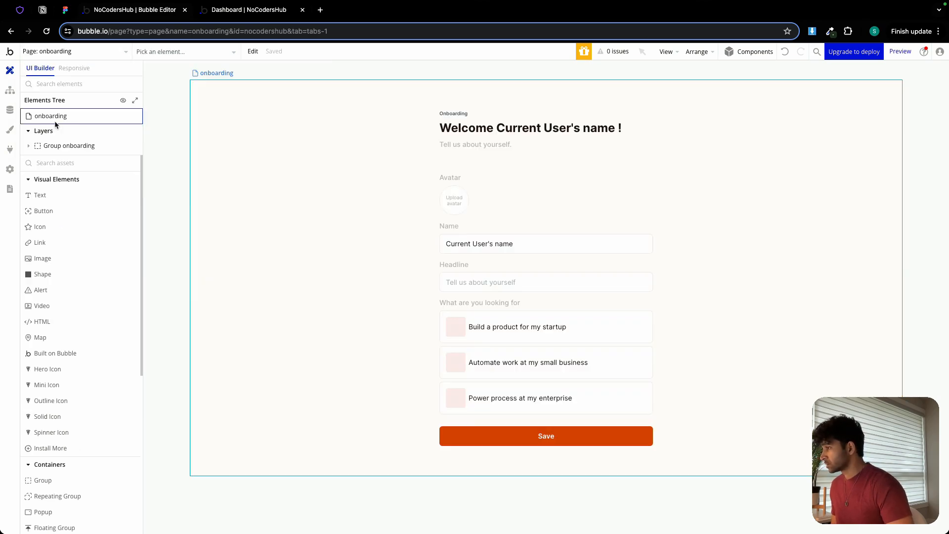
left_click(468, 232)
right_click(468, 232)
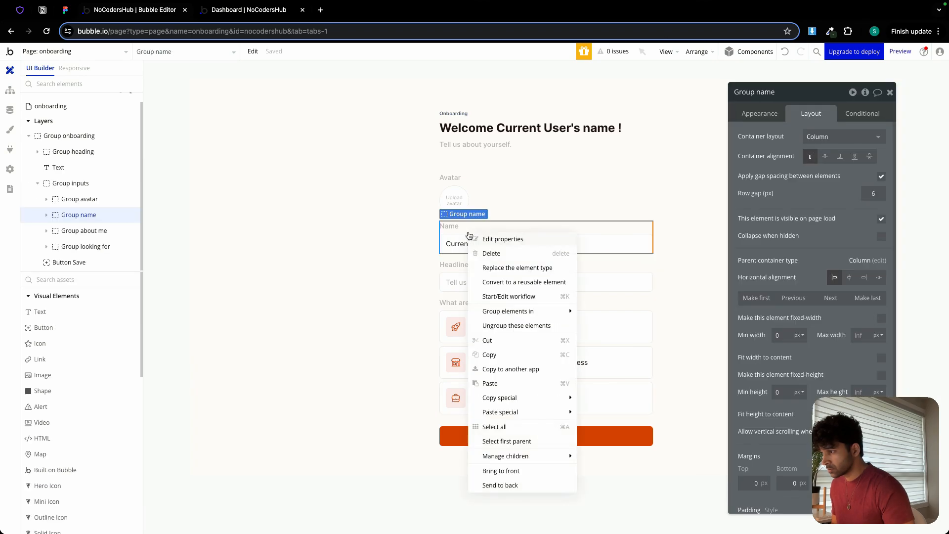
left_click(500, 352)
Return to the dashboard-admin page and paste the copied name group into Popup Add Space.
left_click(111, 54)
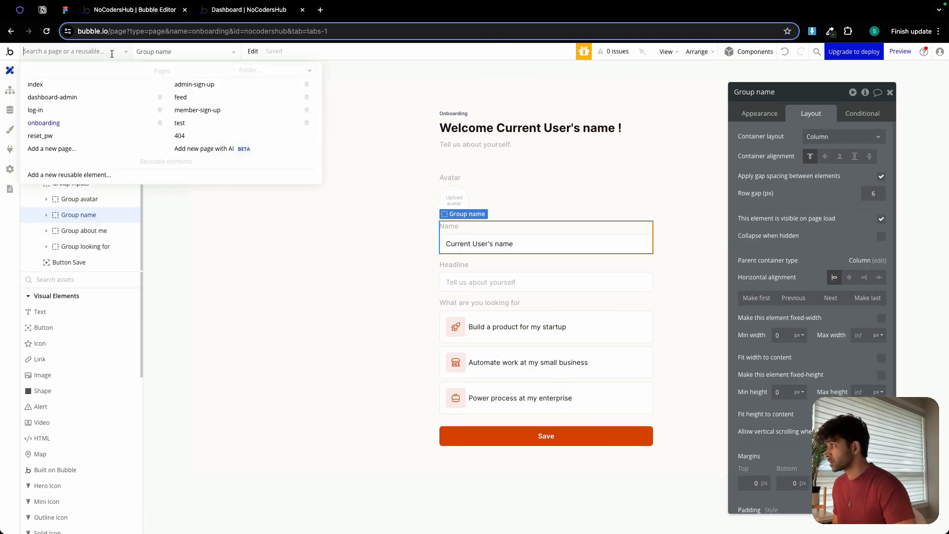
left_click(71, 97)
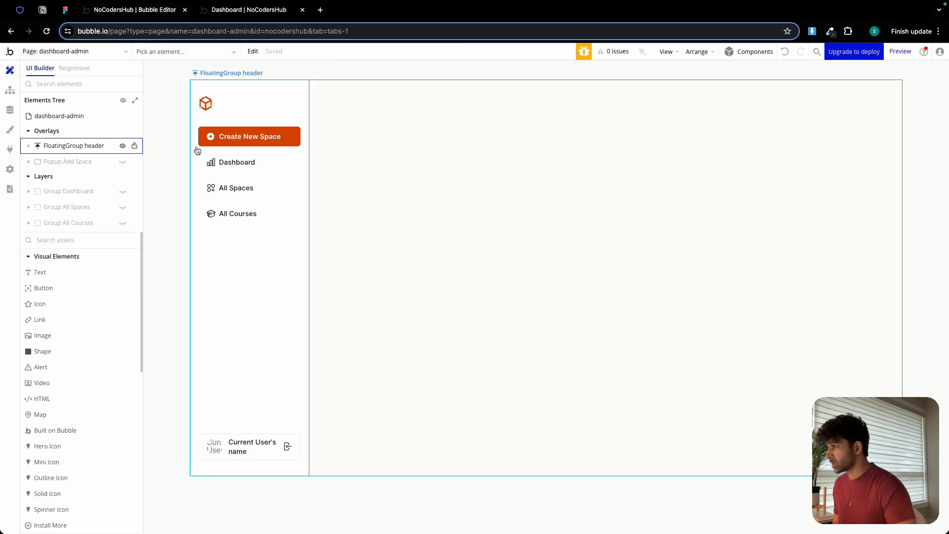
left_click(108, 163)
right_click(497, 186)
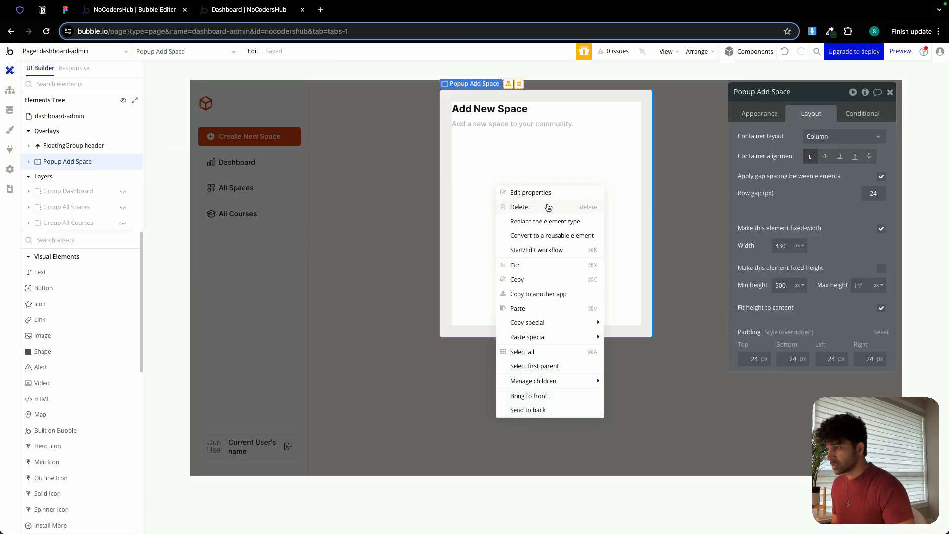
left_click(520, 307)
Turn off the disabled setting on the name input inside the popup.
left_click(492, 166)
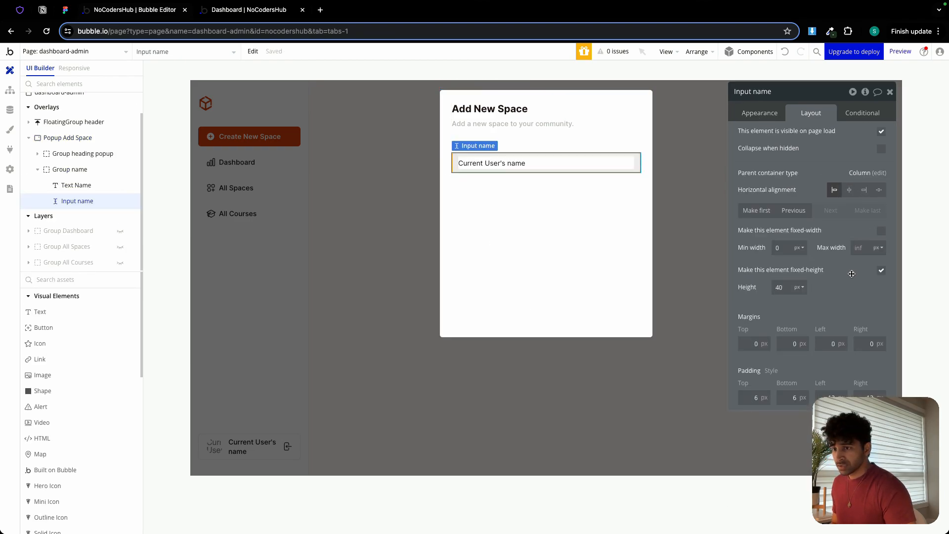
left_click(760, 113)
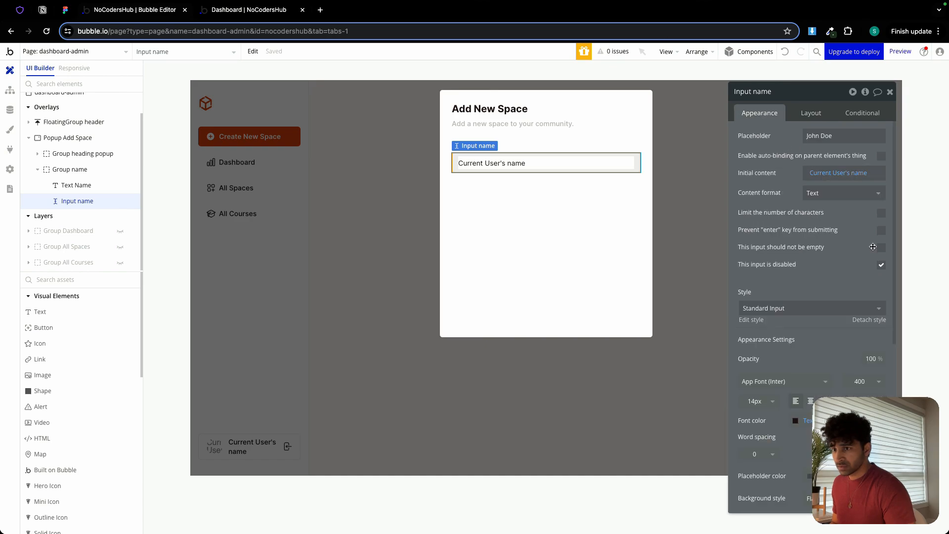
left_click(882, 266)
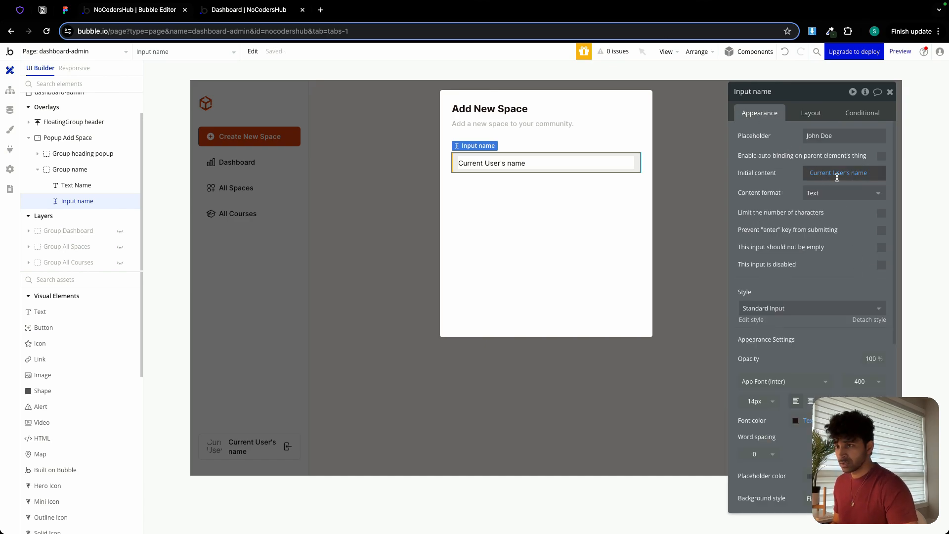
Clear the name input's initial content and set its placeholder to "Enter space name".
left_click(859, 180)
key("BackSpace")
key("BackSpace")
key("BackSpace")
key("BackSpace")
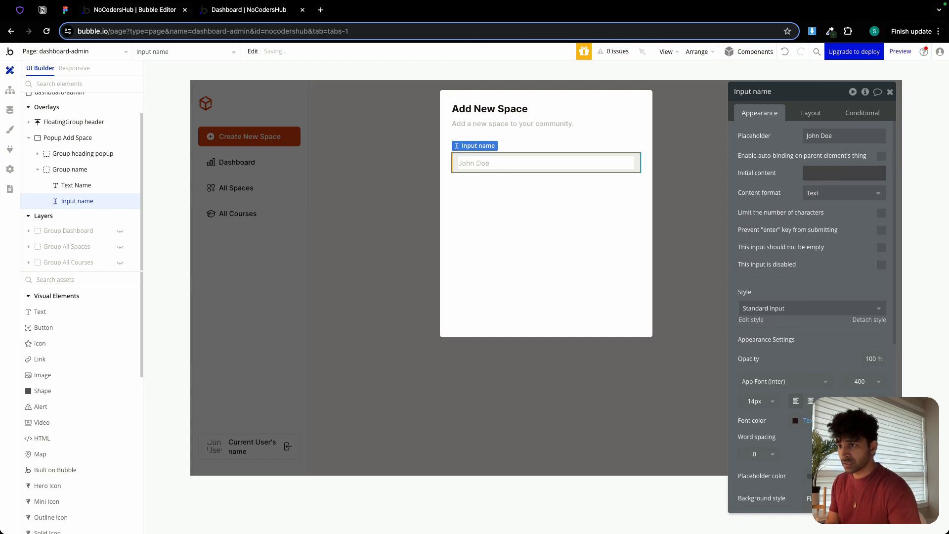
left_click_drag(805, 135, 834, 134)
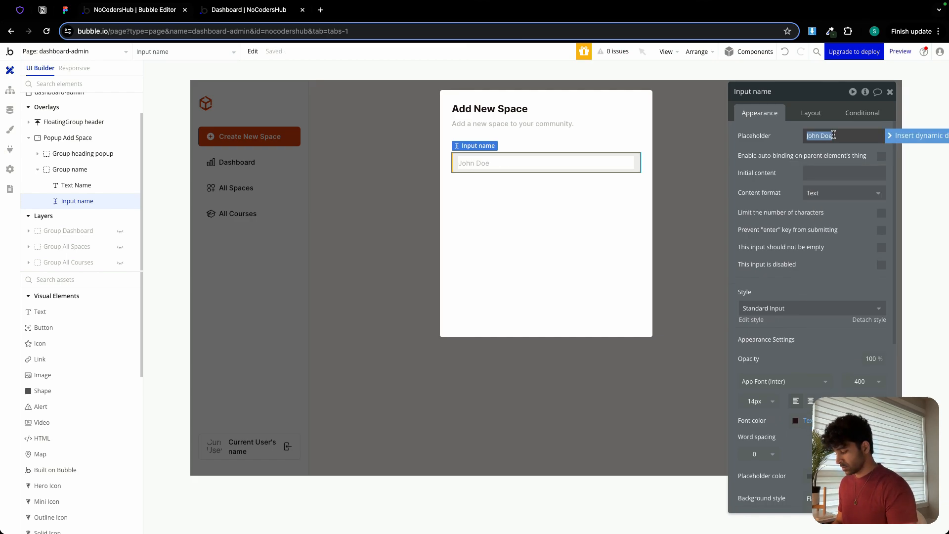
type("Enter space name")
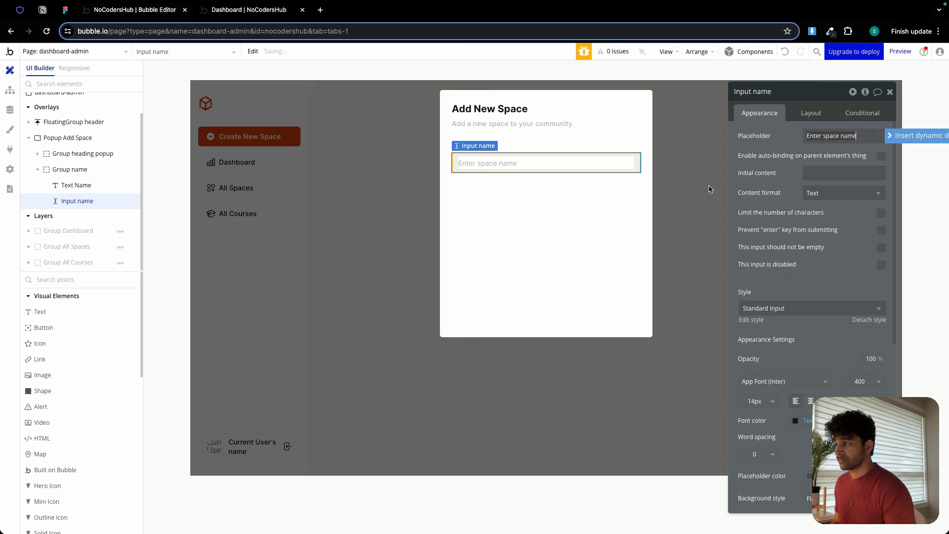
Add a button below the name input in the popup and label it "Save".
left_click(510, 220)
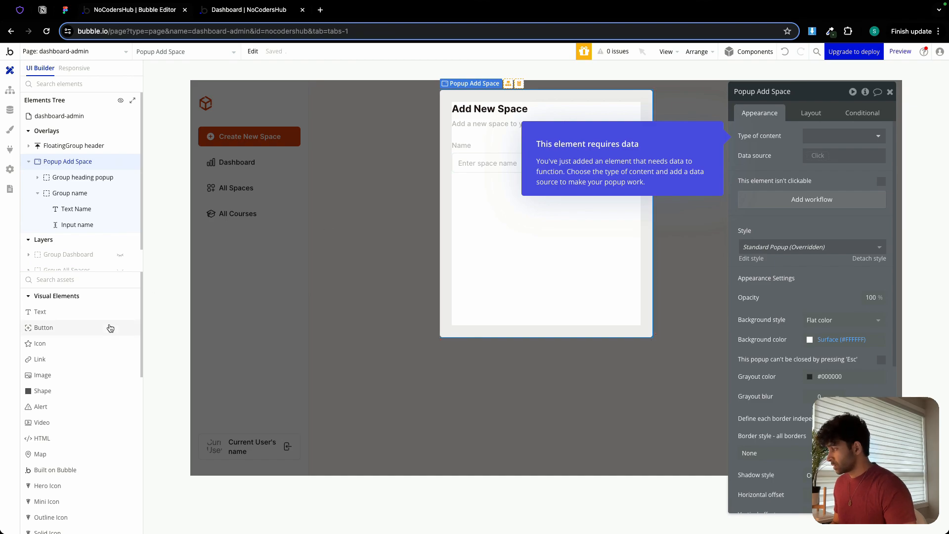
left_click(94, 328)
left_click(458, 277)
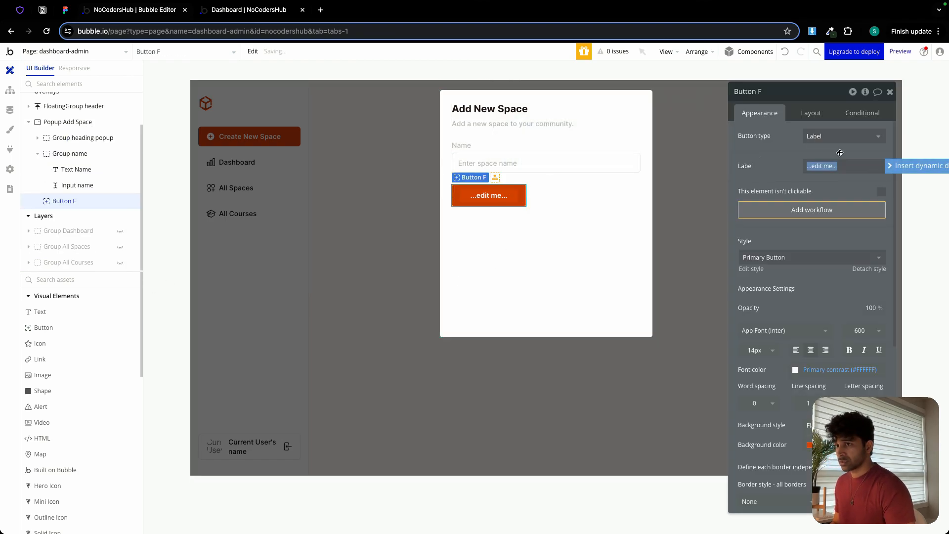
type("Save")
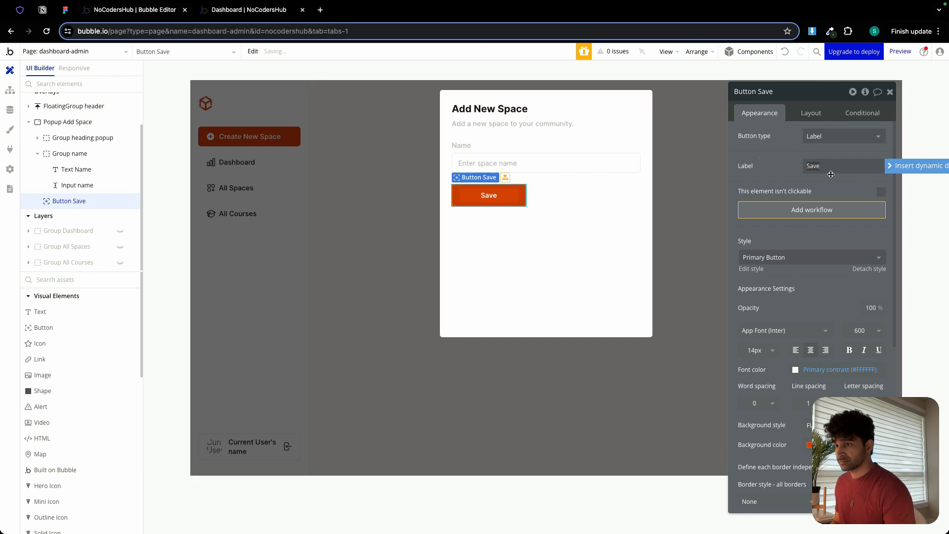
Remove the Save button's fixed width, setting its minimum width to 0 px and minimum height to 40 px.
left_click(811, 113)
left_click(881, 231)
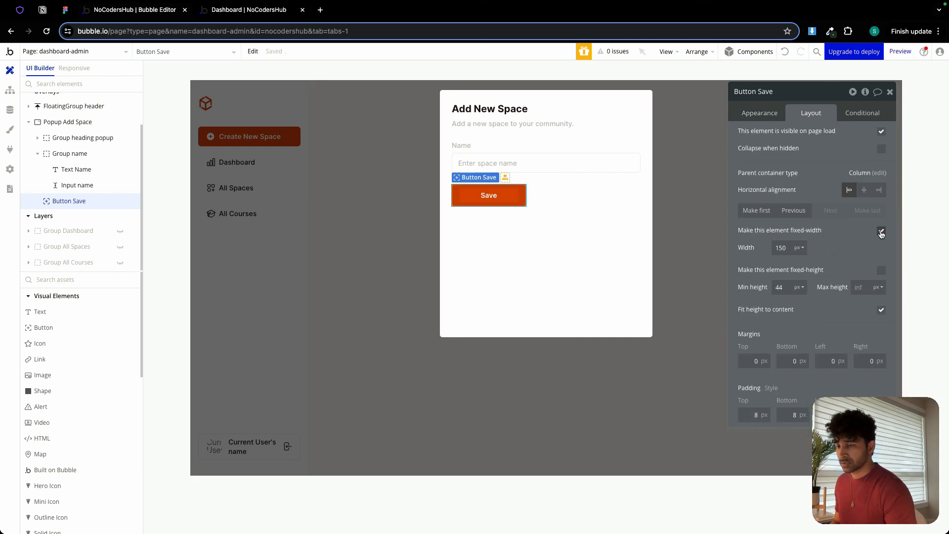
double_click(785, 248)
type("0")
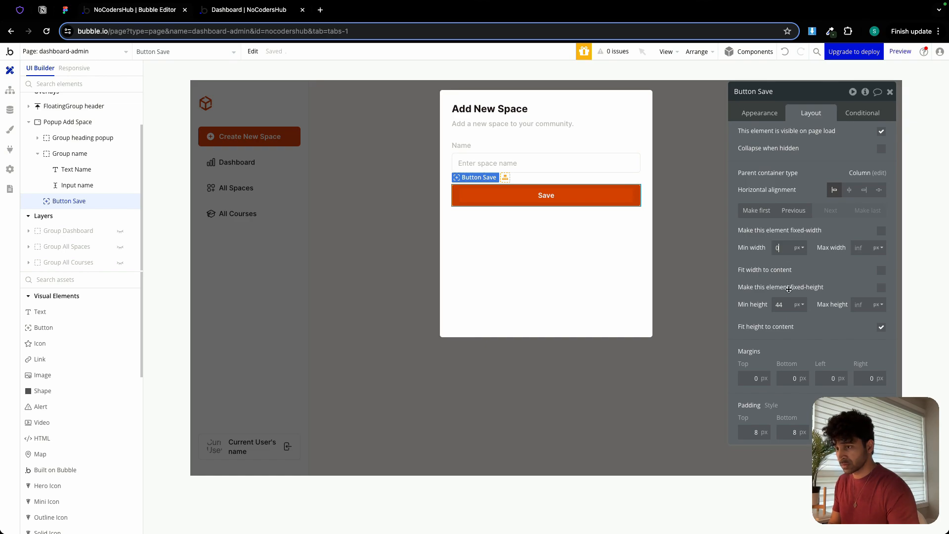
double_click(780, 304)
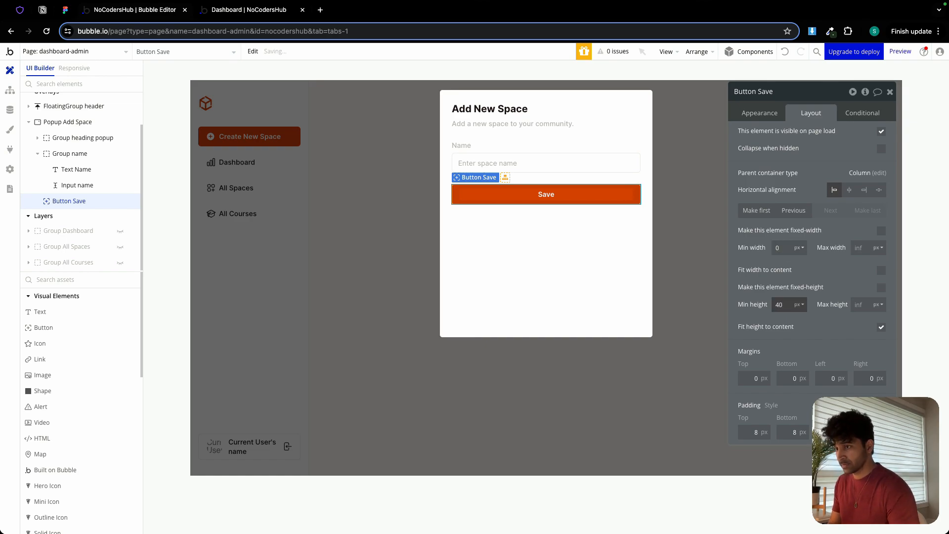
Set the minimum height of Popup Add Space to 0 px.
left_click(532, 237)
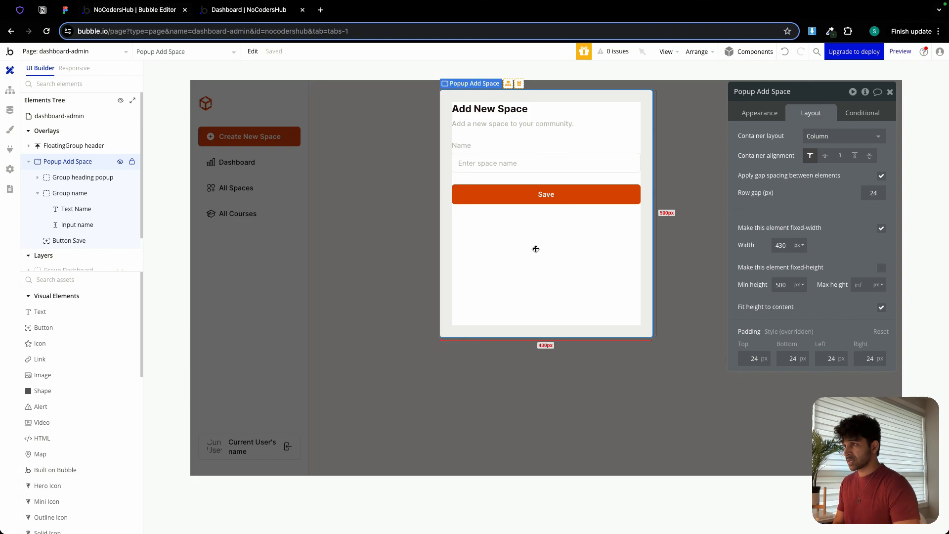
left_click(789, 286)
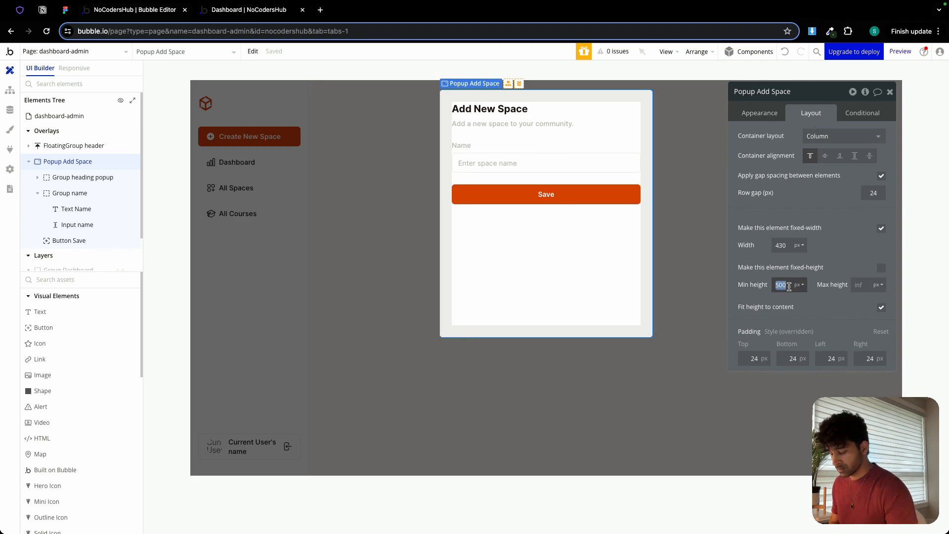
type("0")
key("Return")
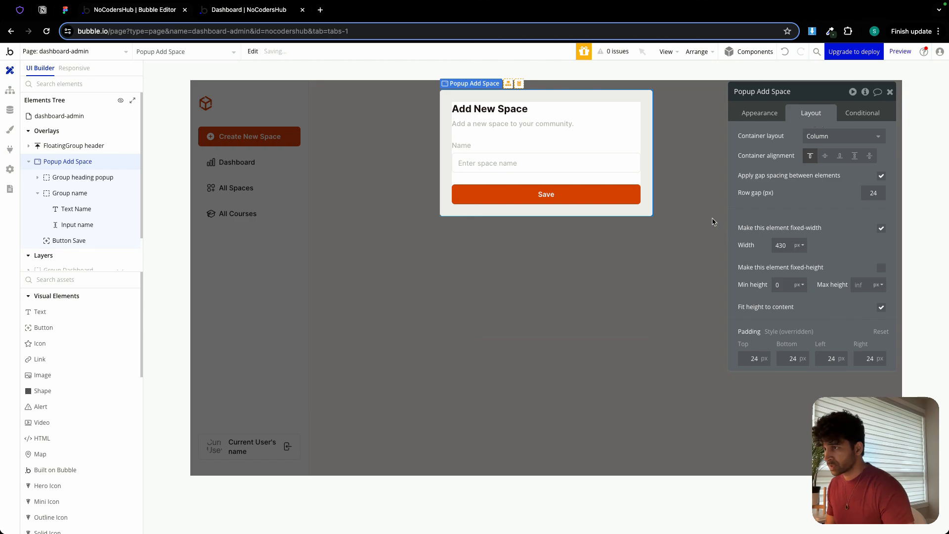
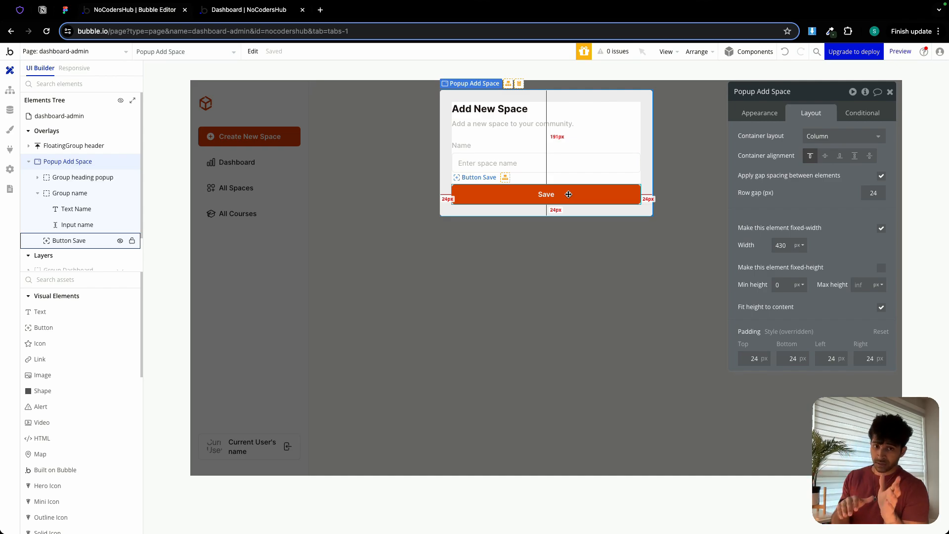
Add a workflow to the popup's Save button with a Create a new thing action of type Space.
left_click(568, 195)
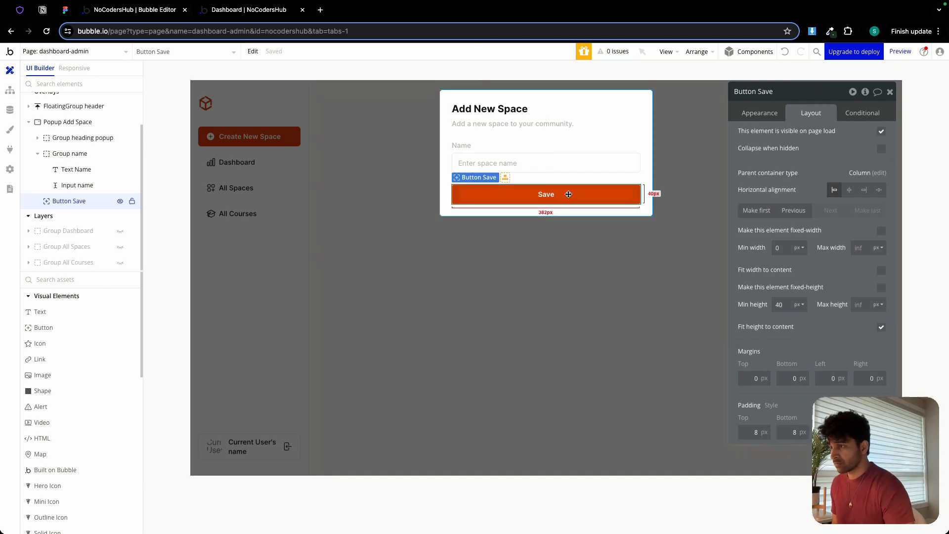
left_click(773, 116)
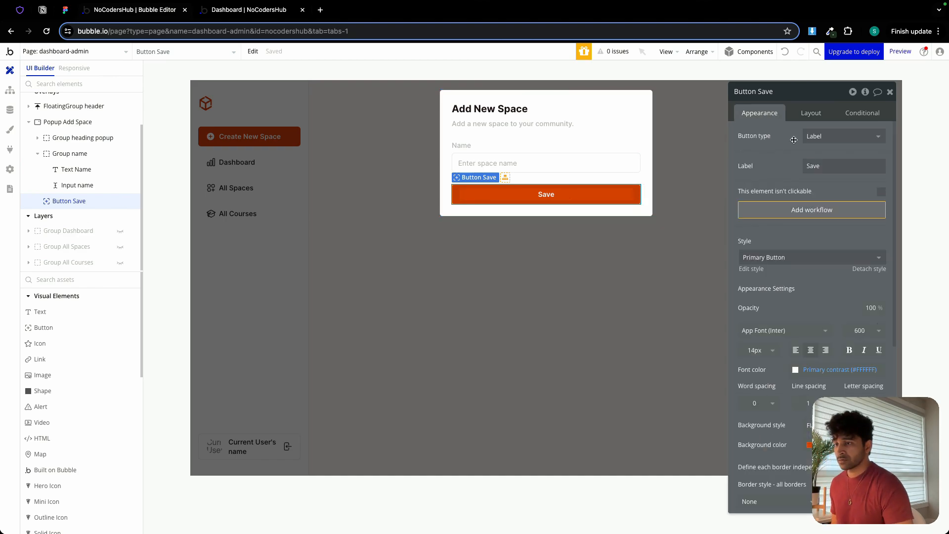
left_click(818, 211)
left_click(104, 180)
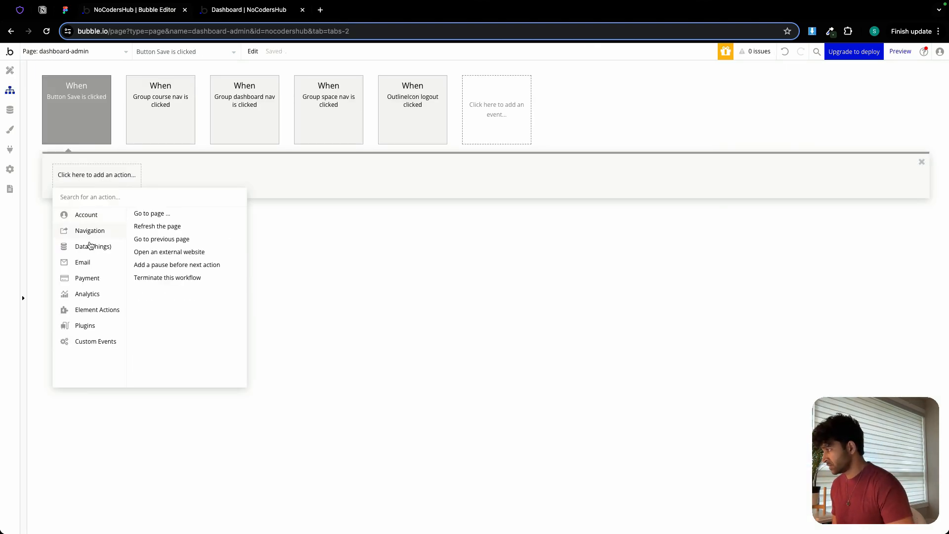
mouse_move(90, 245)
left_click(179, 214)
left_click(827, 119)
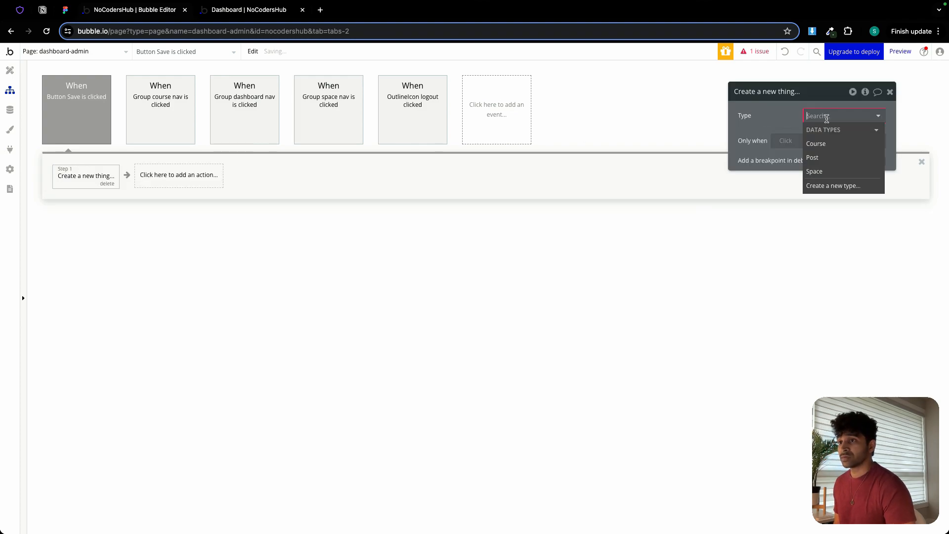
left_click(816, 165)
Add the space_name field to the Create a new Space action.
left_click(802, 144)
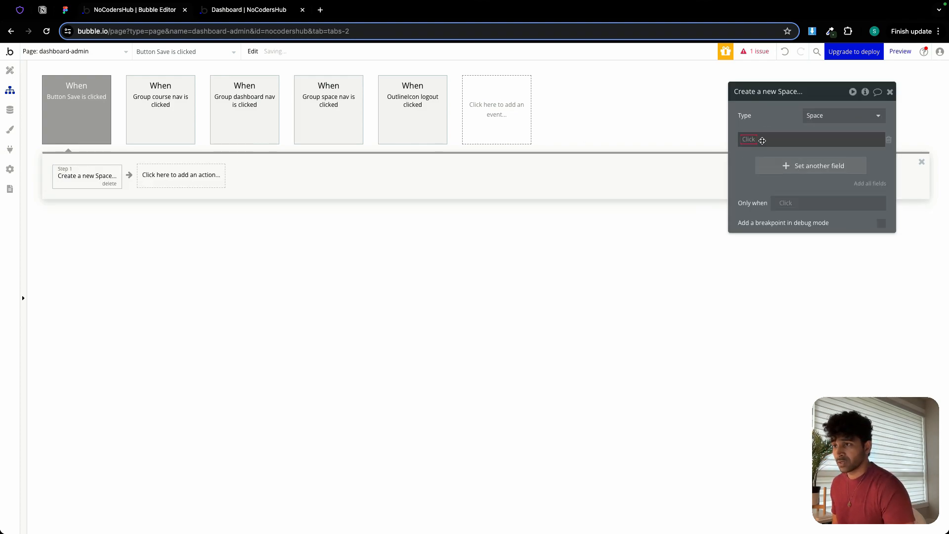
left_click(754, 143)
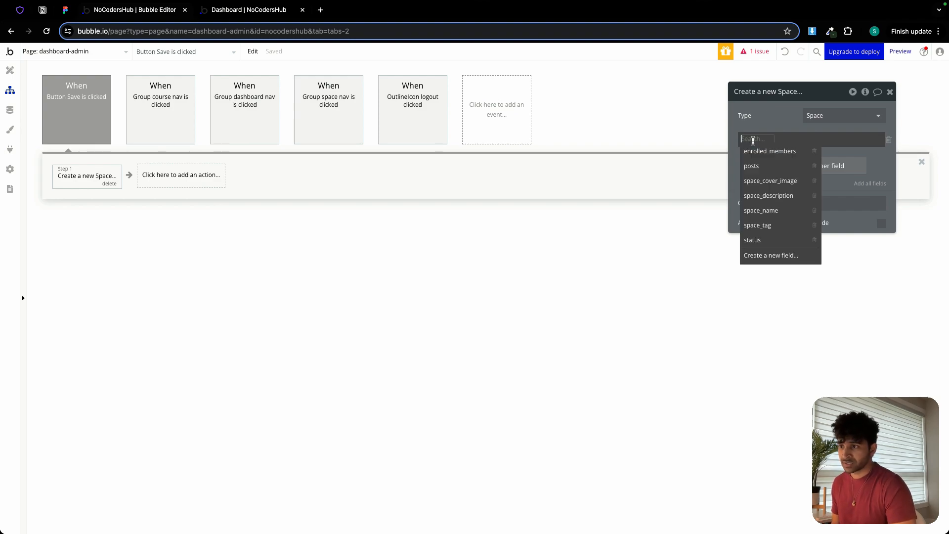
left_click(771, 211)
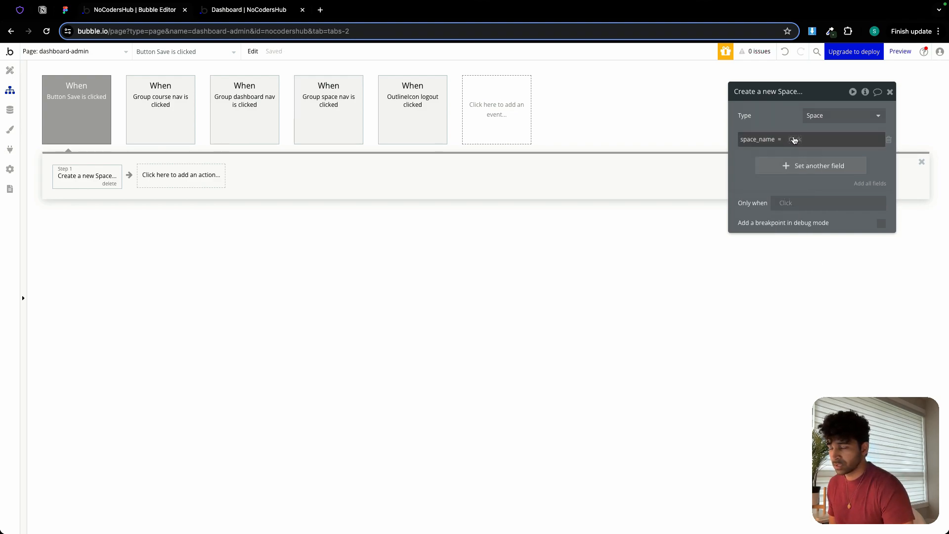
Rename the name input in the Add New Space popup to "Input space name".
left_click(10, 71)
left_click(511, 157)
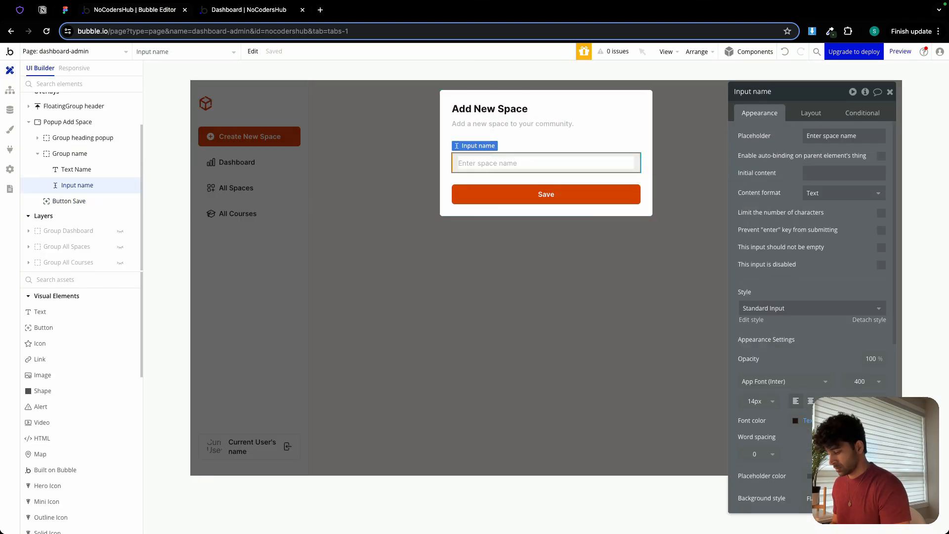
type("space")
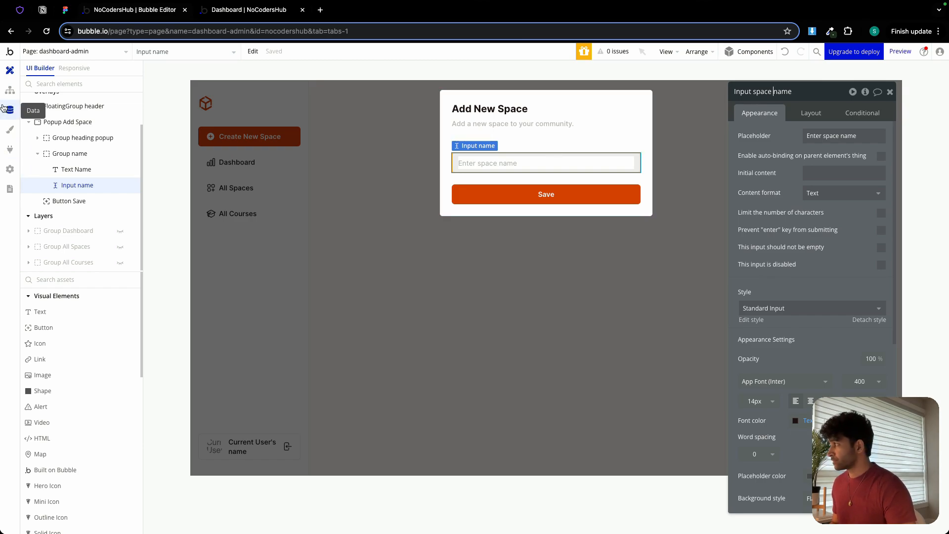
In the Save button's workflow, set the new Space's space_name to Input space name's value.
left_click(10, 90)
left_click(793, 138)
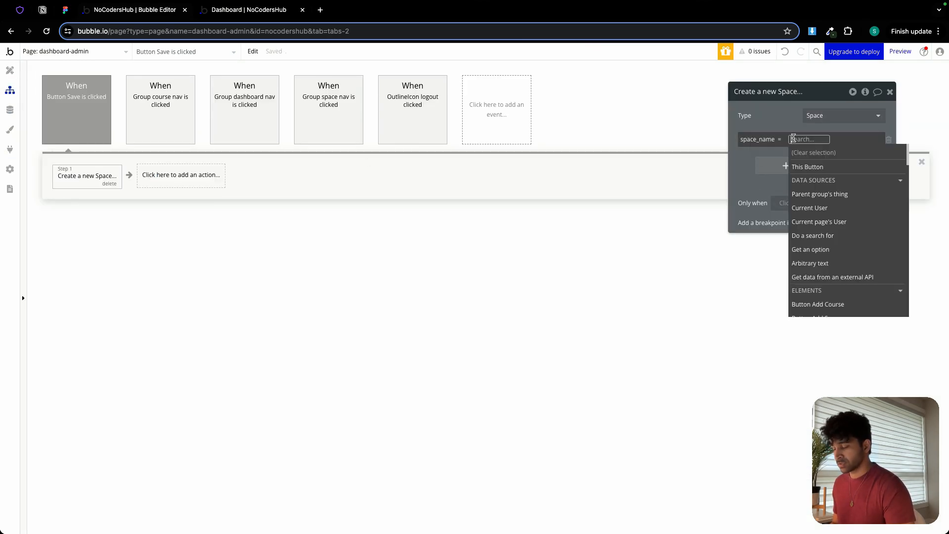
type("space")
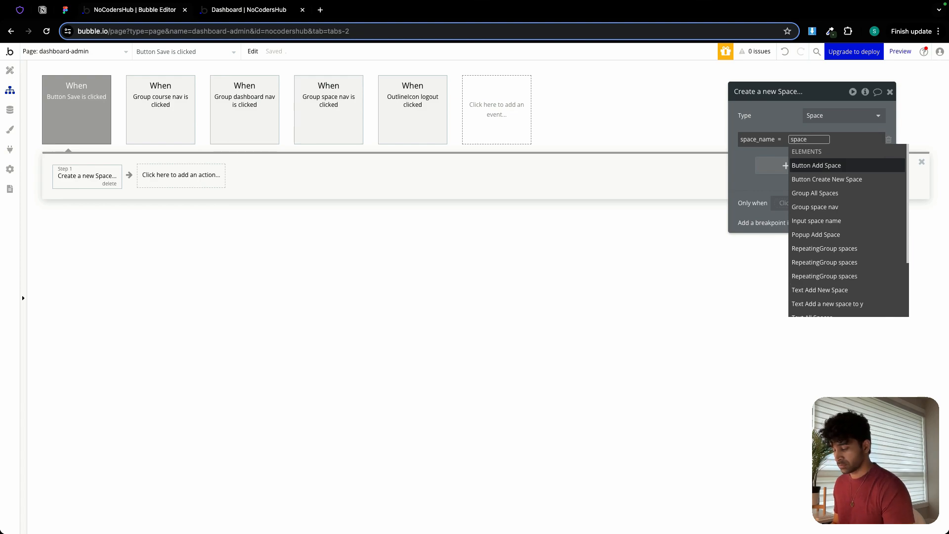
key("BackSpace")
key("BackSpace")
type("inpu")
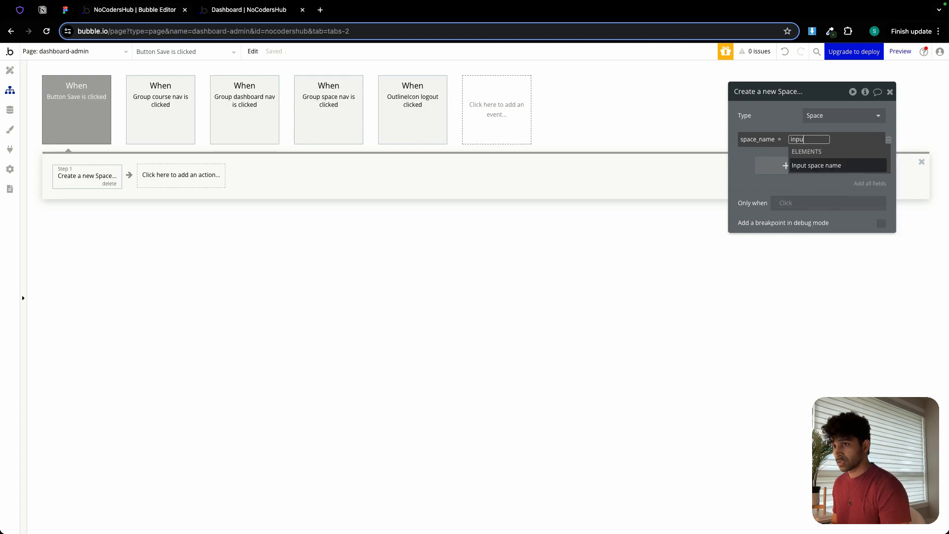
left_click(807, 164)
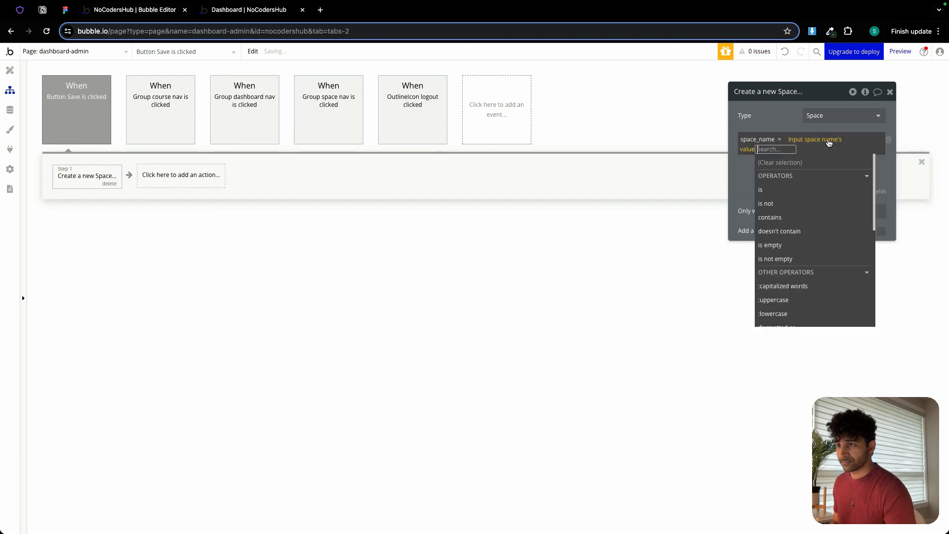
left_click(769, 113)
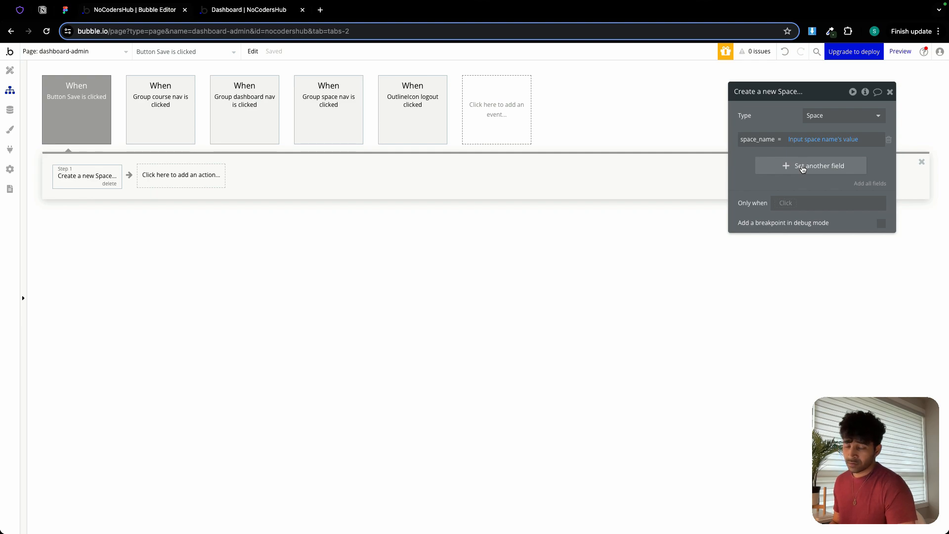
Add the status field to the Create a new Space action and set it to Draft.
left_click(802, 166)
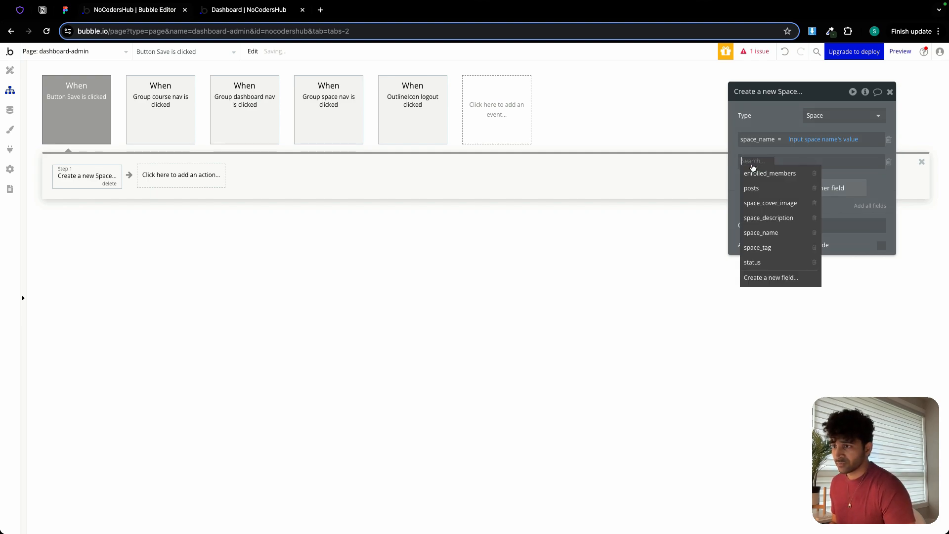
left_click(771, 262)
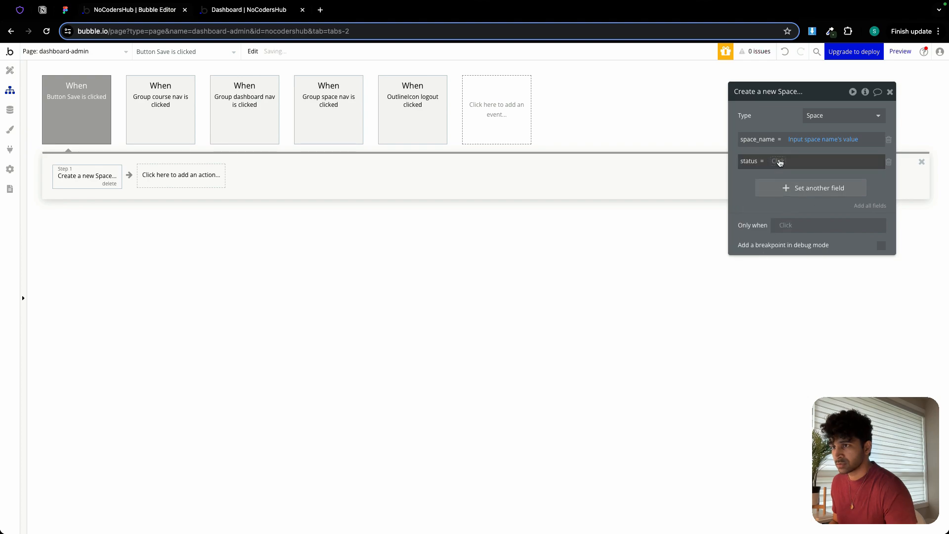
left_click(780, 229)
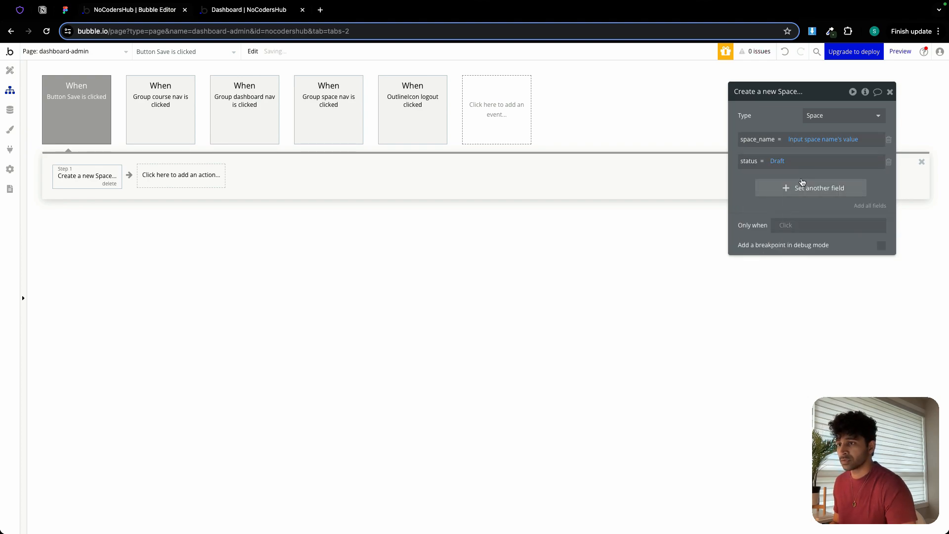
Add all remaining Space fields to the action and remove every newly added one except space_tag.
left_click(861, 205)
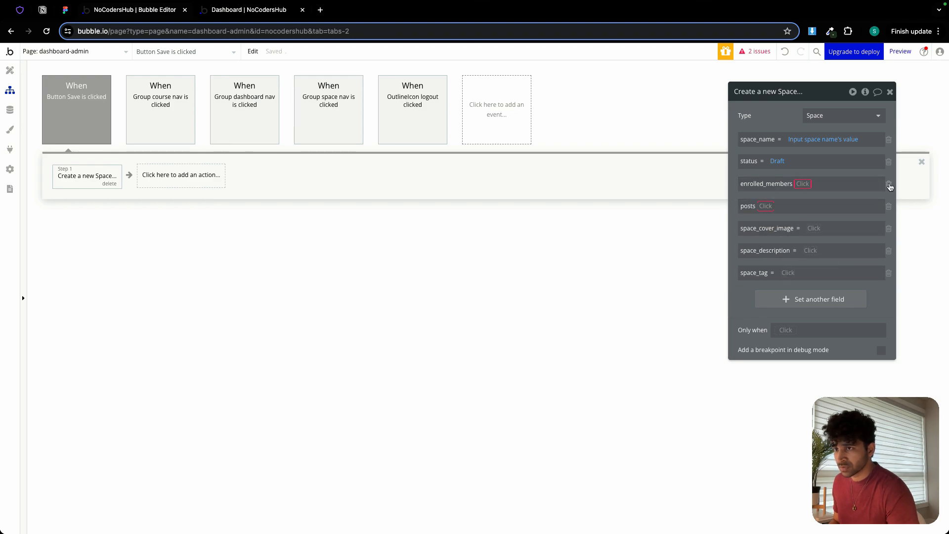
left_click(889, 184)
left_click(889, 184)
left_click(888, 185)
left_click(889, 184)
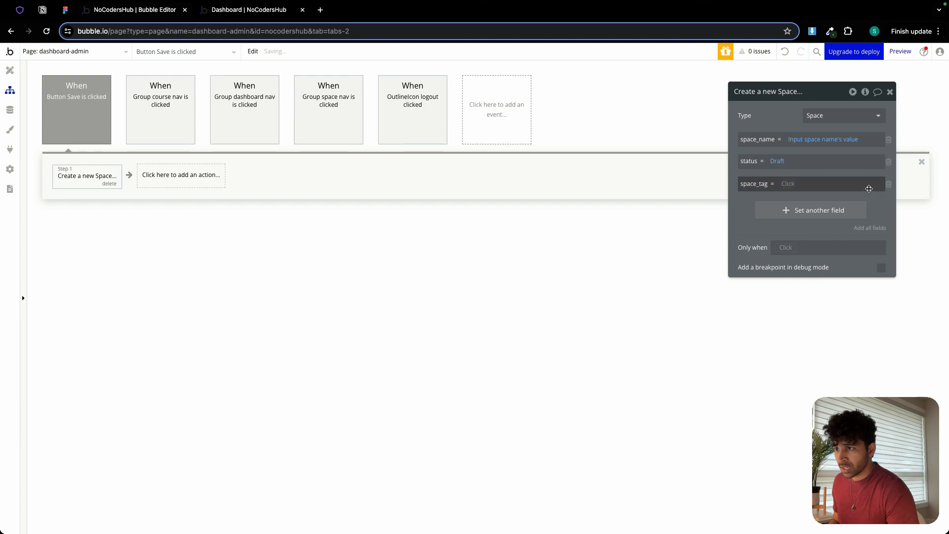
Set the new Space's space_tag to Input space name's value.
left_click(789, 188)
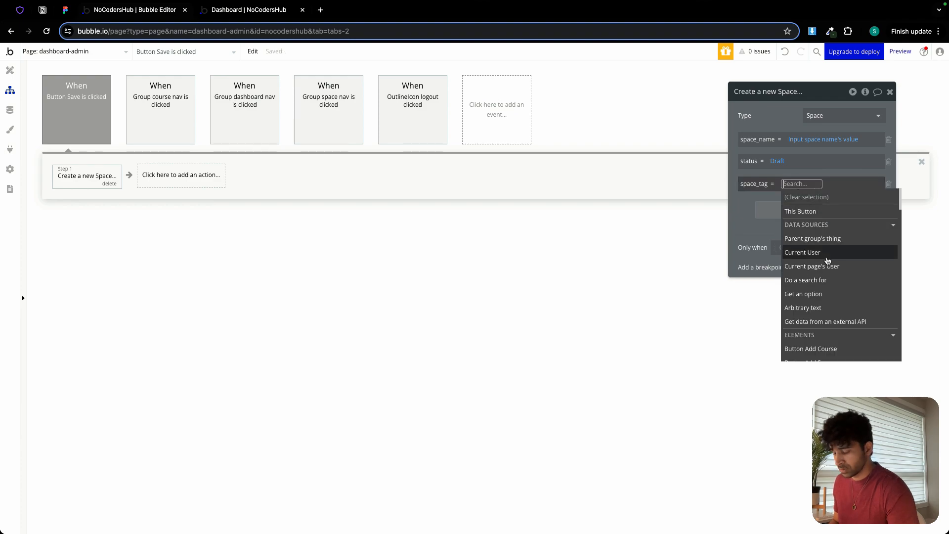
type("inp")
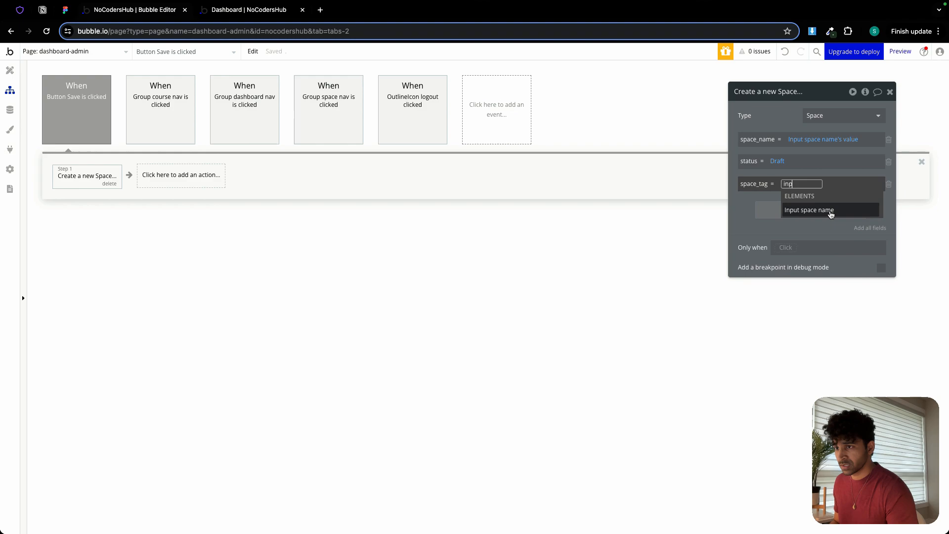
left_click(828, 210)
left_click(834, 212)
left_click(740, 210)
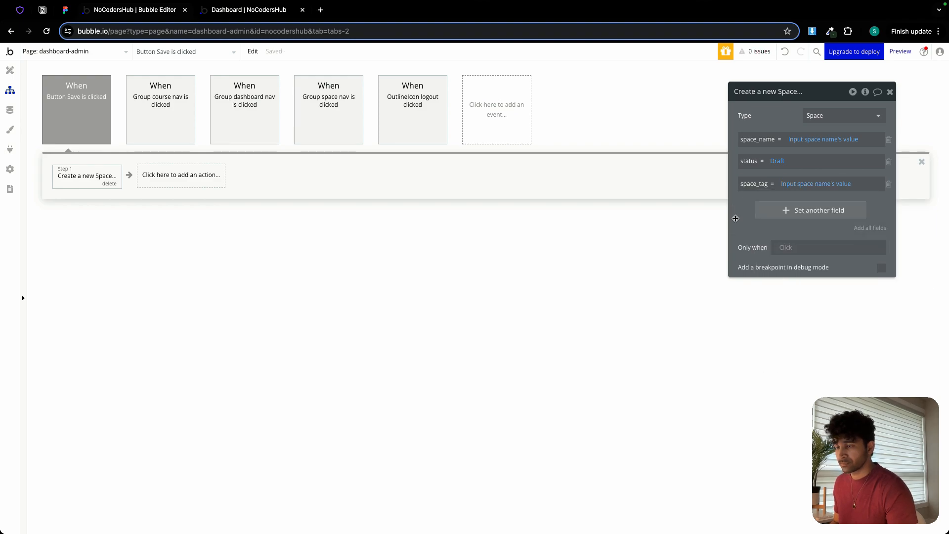
Append a Reset relevant inputs action and a Go to page action to the Save button's workflow.
left_click(157, 179)
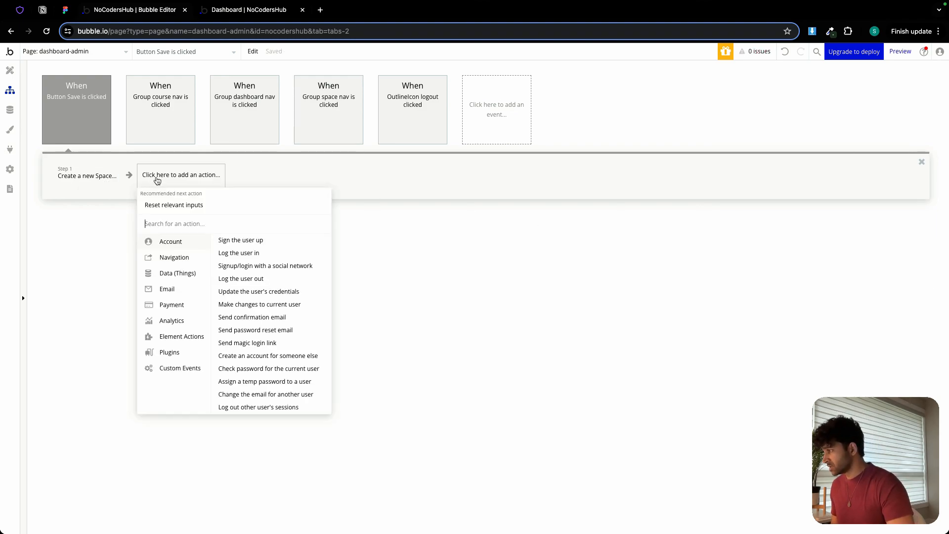
mouse_move(190, 339)
left_click(288, 296)
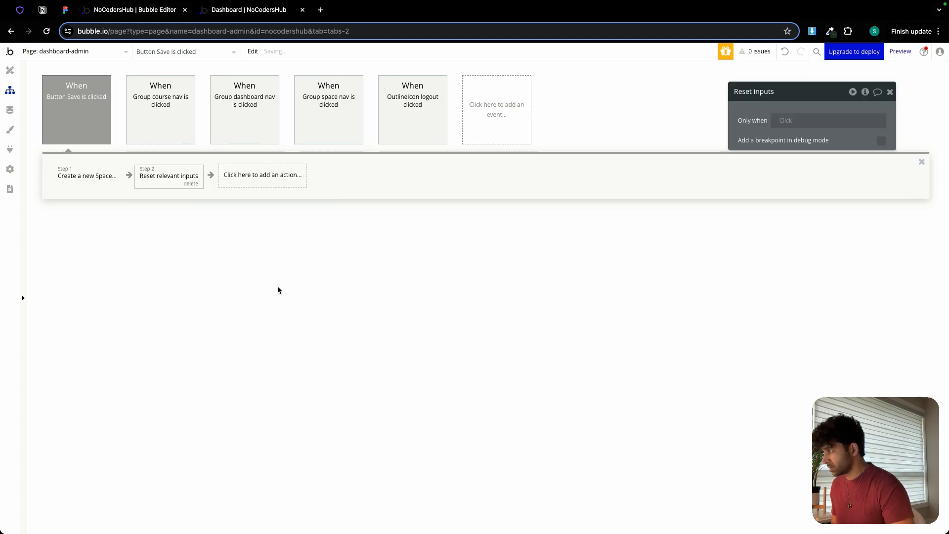
left_click(241, 179)
mouse_move(260, 229)
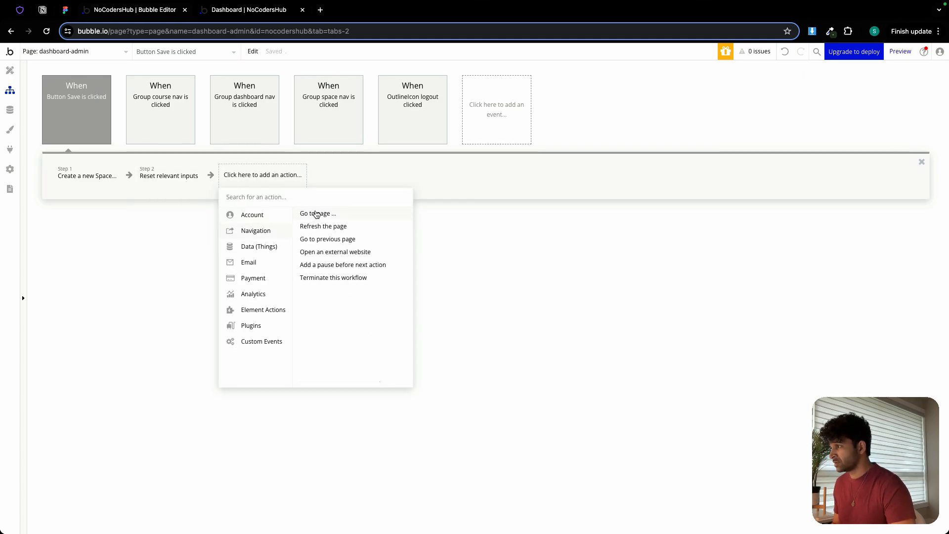
left_click(314, 213)
Create a new page named "edit" cloned from onboarding, starting from the Go to page destination choices.
left_click(813, 116)
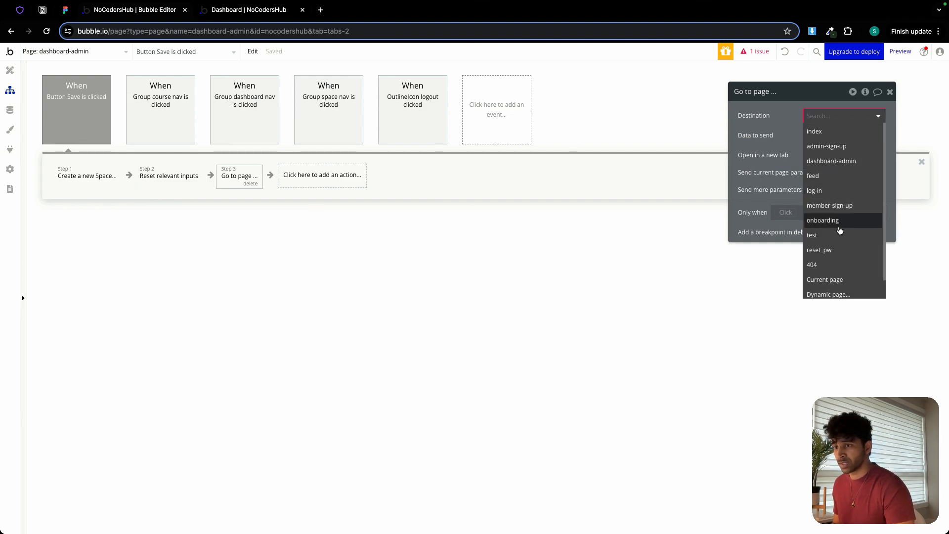
left_click(840, 289)
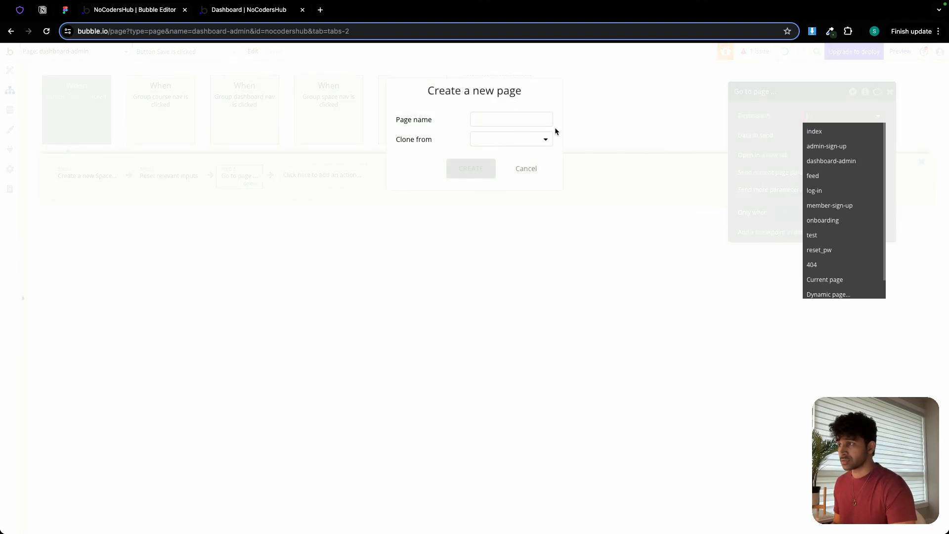
type("edit")
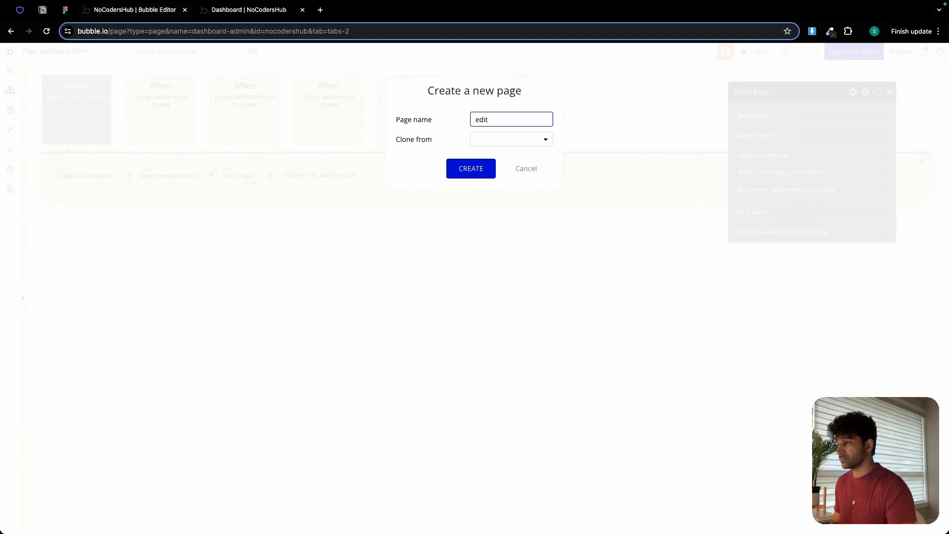
left_click(488, 140)
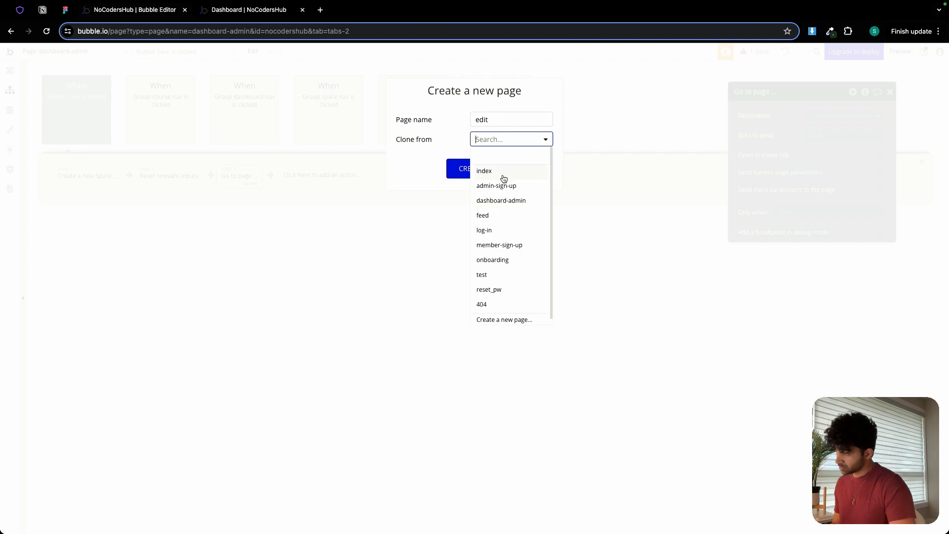
left_click(504, 260)
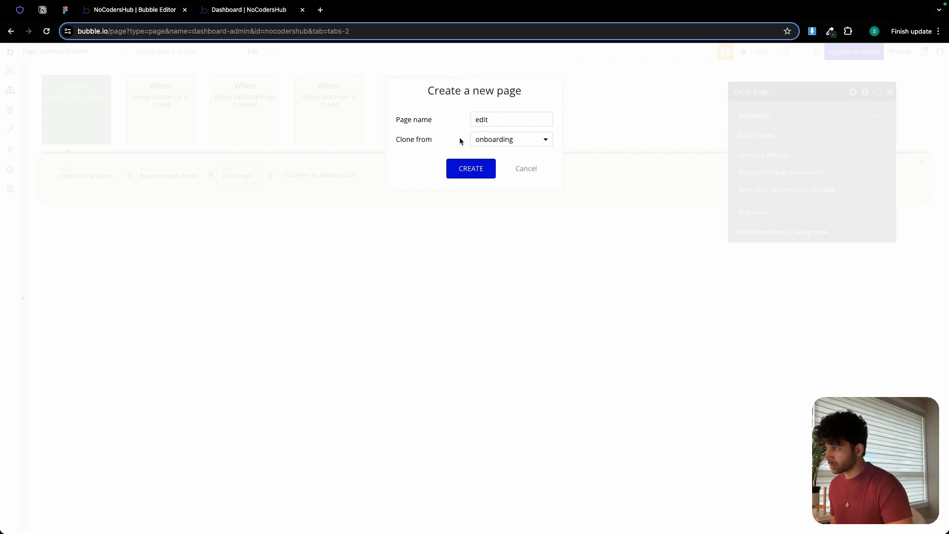
left_click(468, 168)
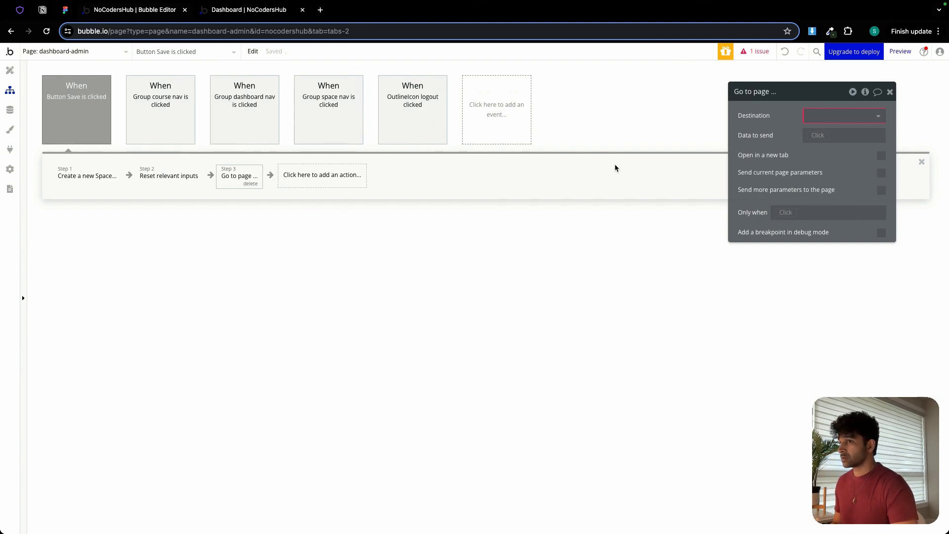
Make the Go to page action send the result of step 1 to the edit page, changing that page's content type to Space.
left_click(824, 123)
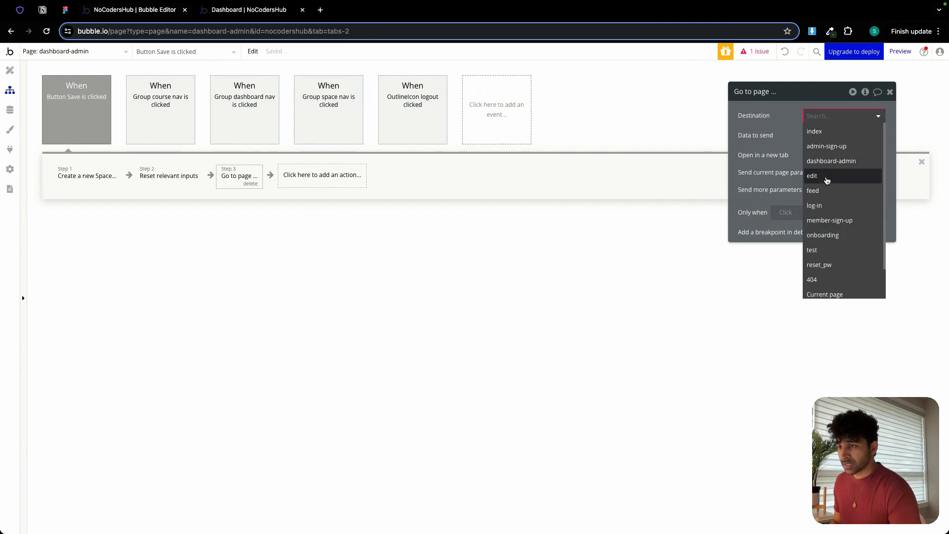
left_click(826, 179)
left_click(816, 137)
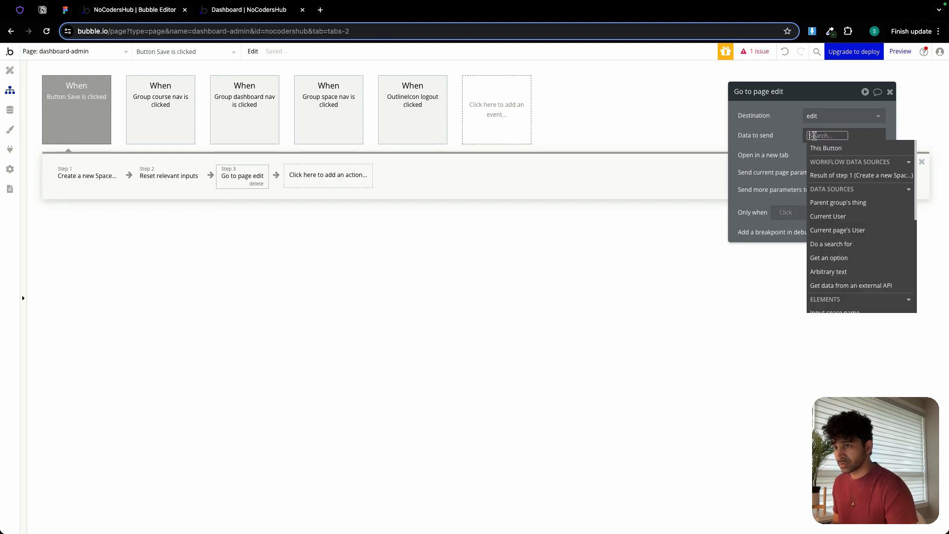
left_click(836, 178)
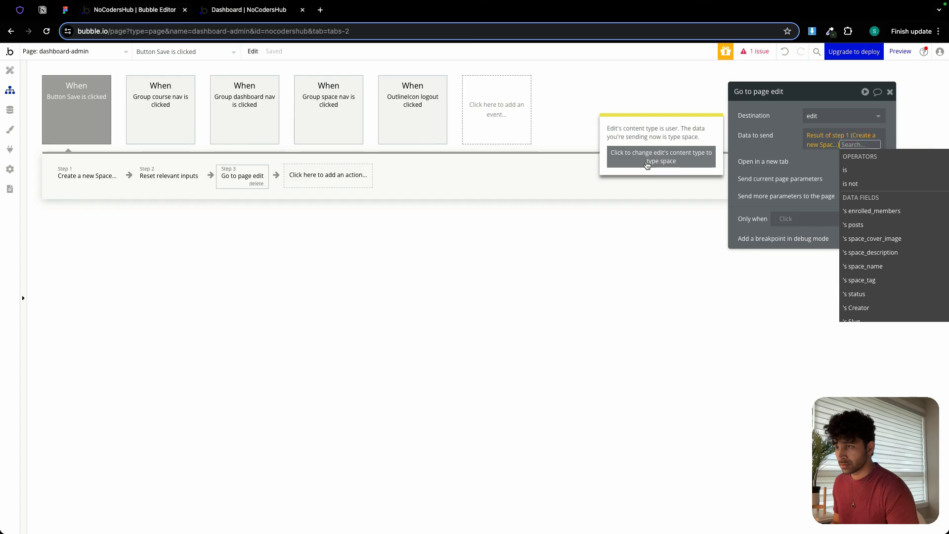
left_click(646, 157)
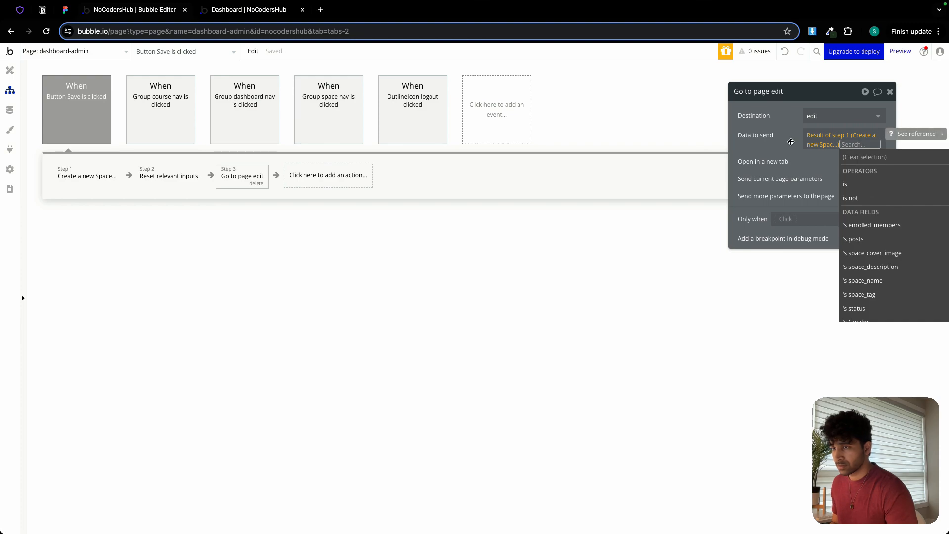
Create a workflow for the Create New Space button in the sidebar that shows Popup Add Space.
left_click(790, 142)
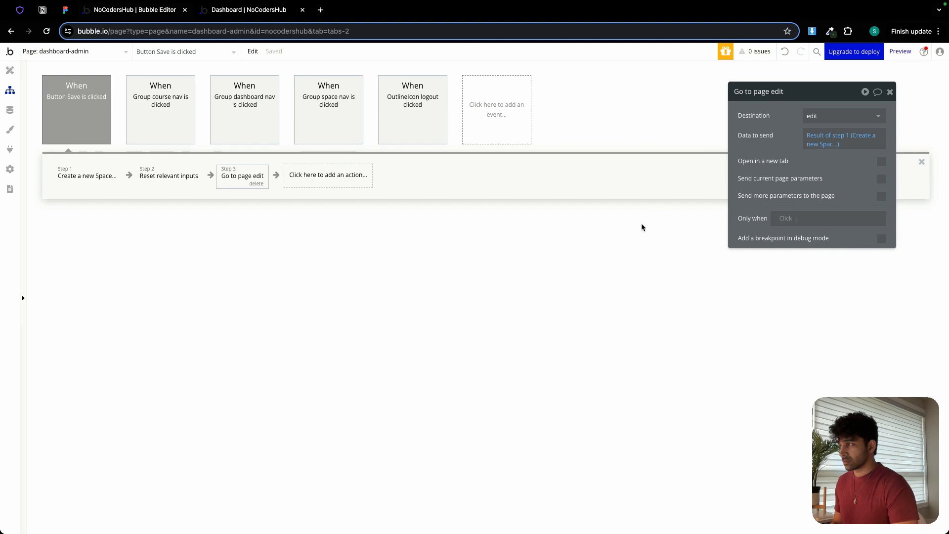
left_click(10, 70)
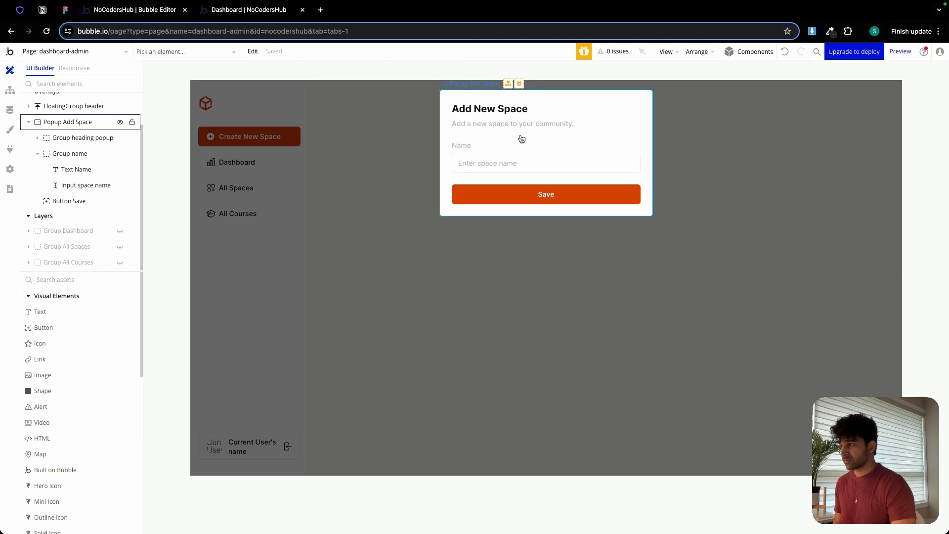
double_click(353, 174)
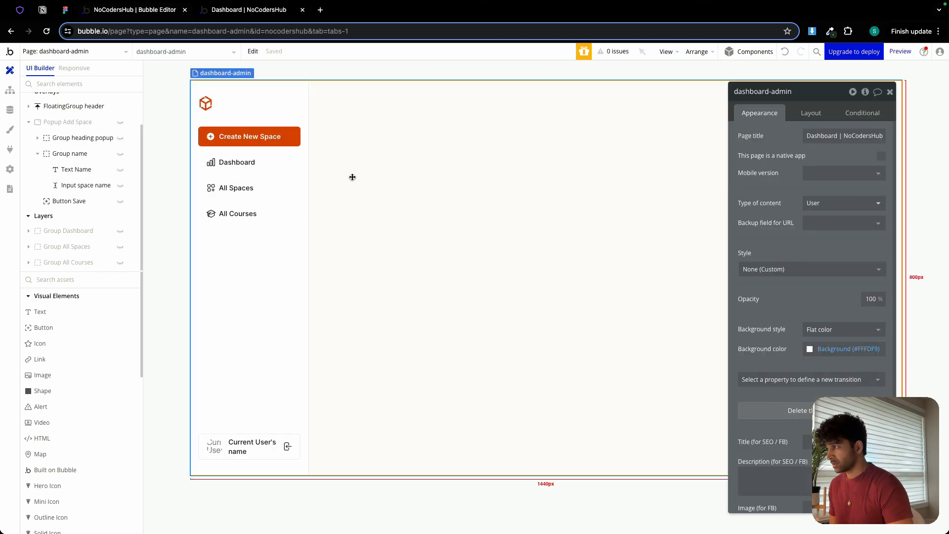
left_click(290, 139)
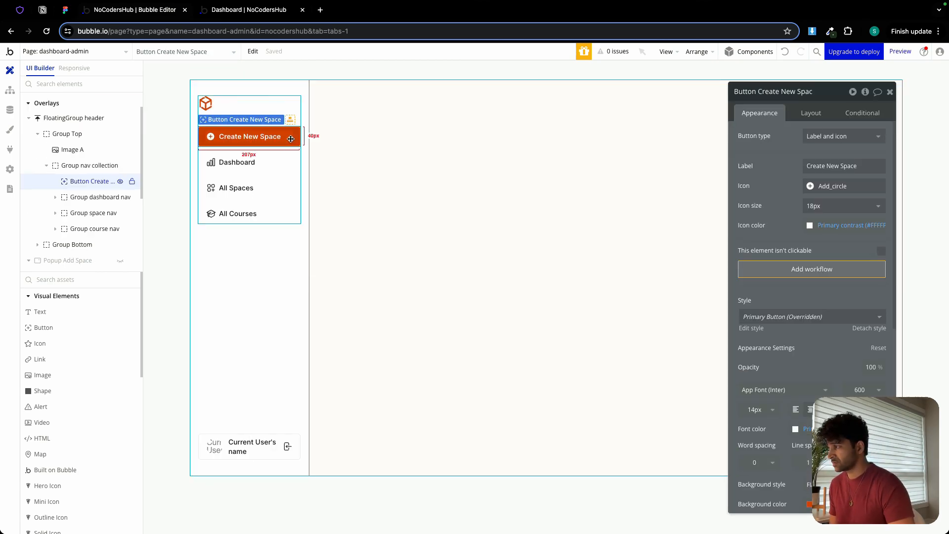
left_click(793, 272)
left_click(75, 183)
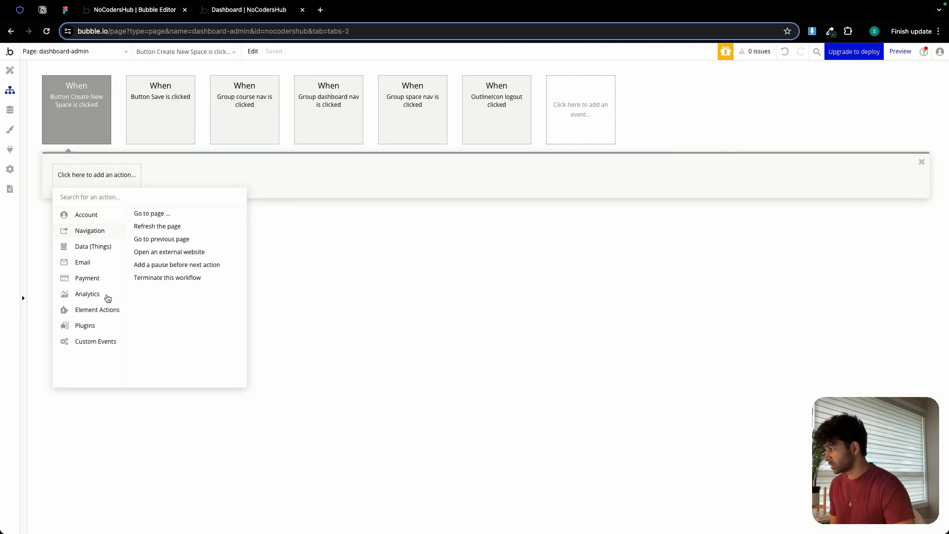
mouse_move(108, 309)
left_click(143, 223)
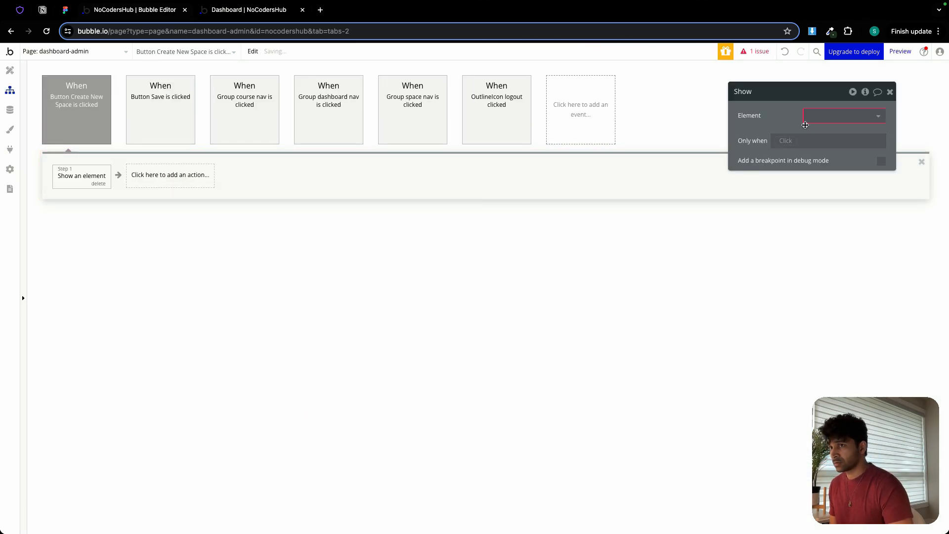
left_click(811, 115)
left_click(831, 131)
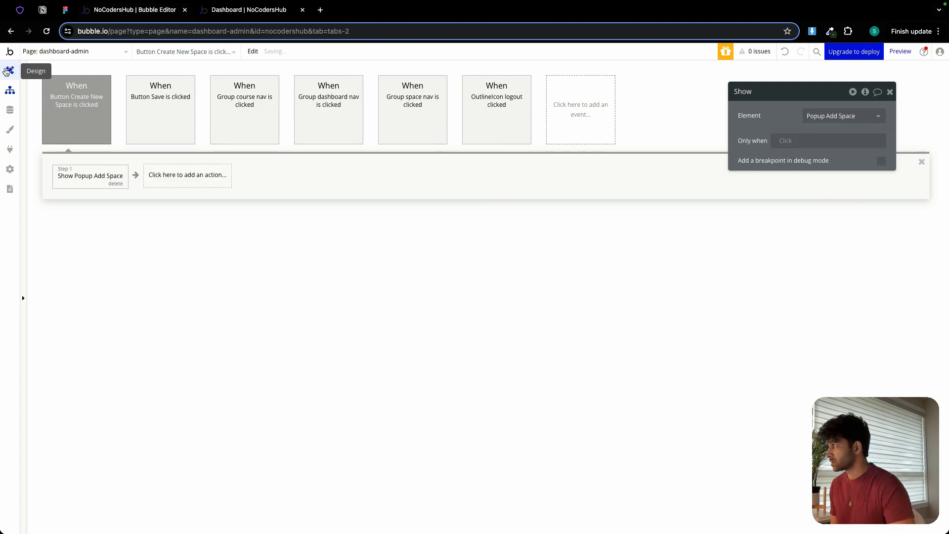
Collapse Popup Add Space in the elements tree and reveal Group All Spaces on the canvas.
left_click(10, 70)
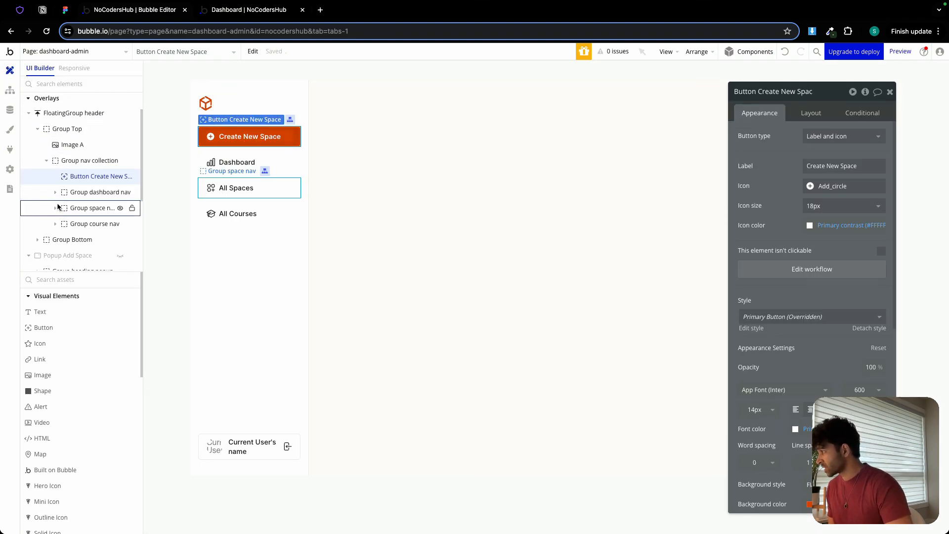
scroll(27, 207, "down", 2)
mouse_move(27, 216)
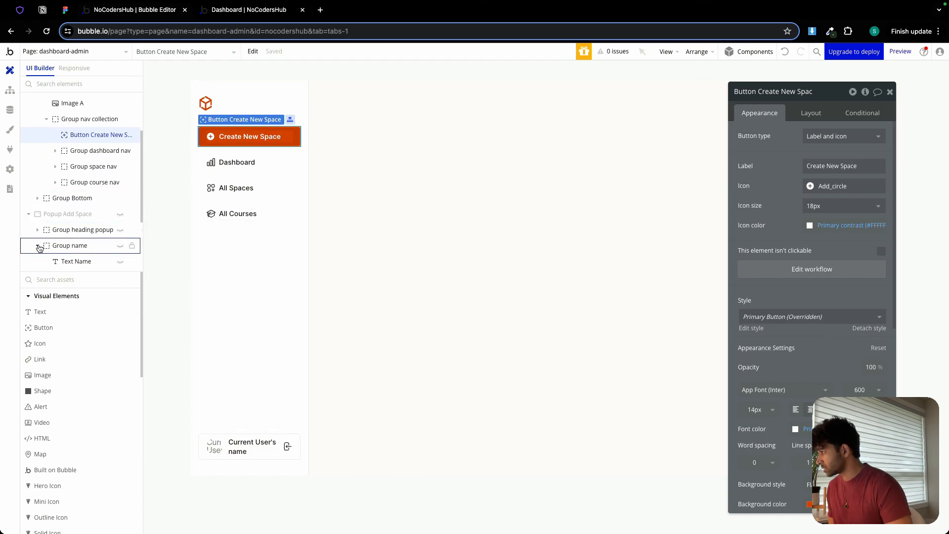
scroll(32, 232, "down", 3)
left_click(32, 136)
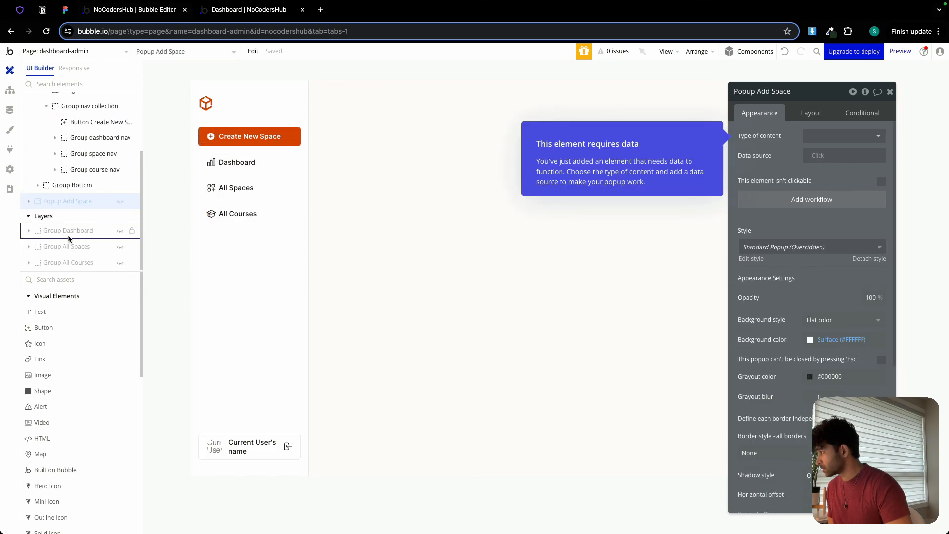
left_click(121, 247)
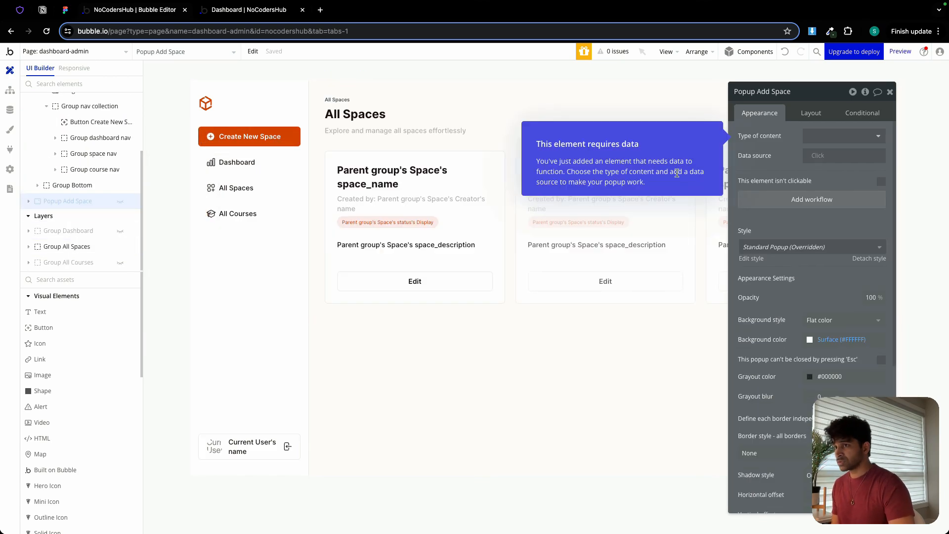
left_click(890, 92)
Create a workflow for the Add Space button in the All Spaces heading that shows Popup Add Space.
left_click(859, 105)
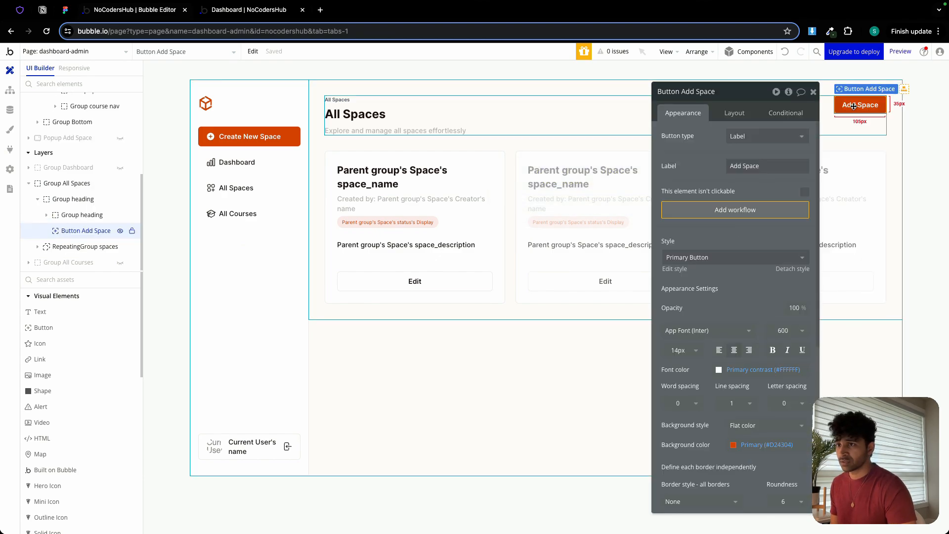
left_click(735, 210)
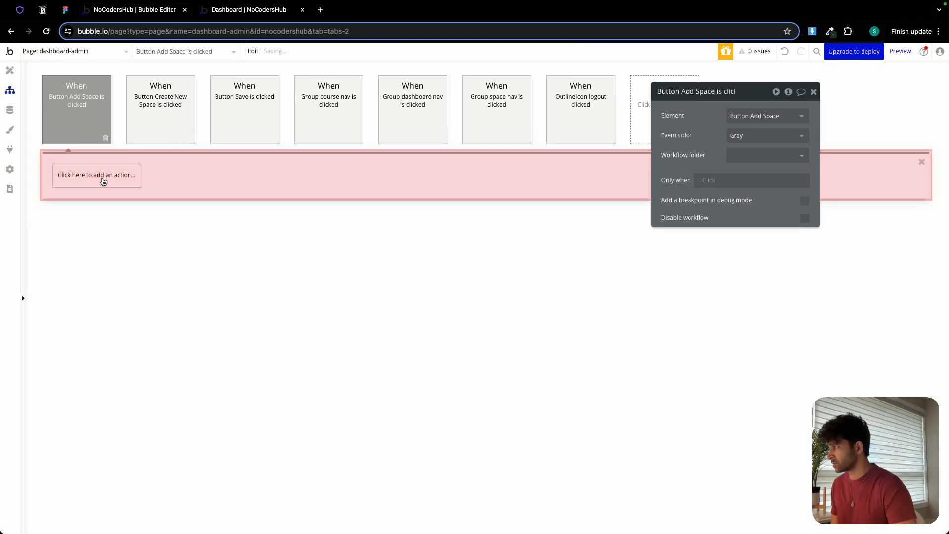
left_click(96, 181)
mouse_move(105, 309)
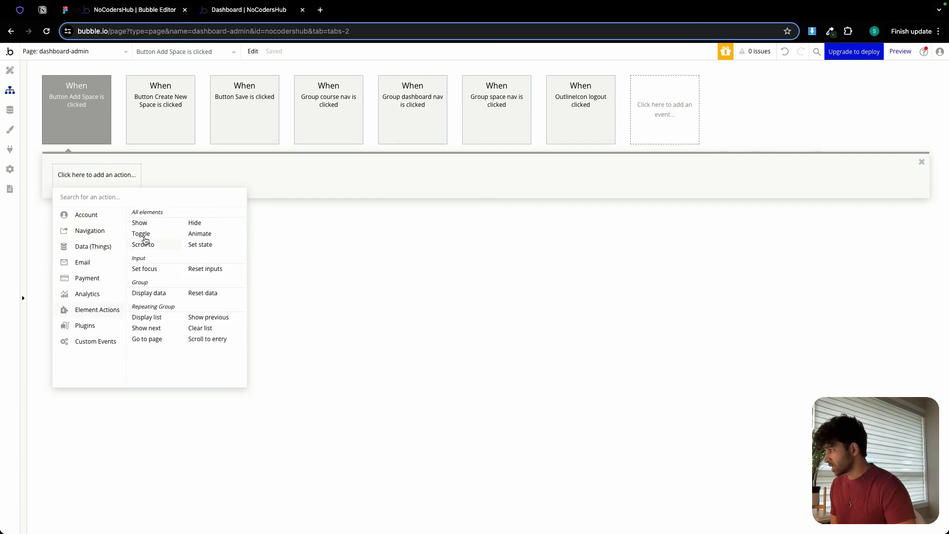
left_click(149, 221)
left_click(736, 117)
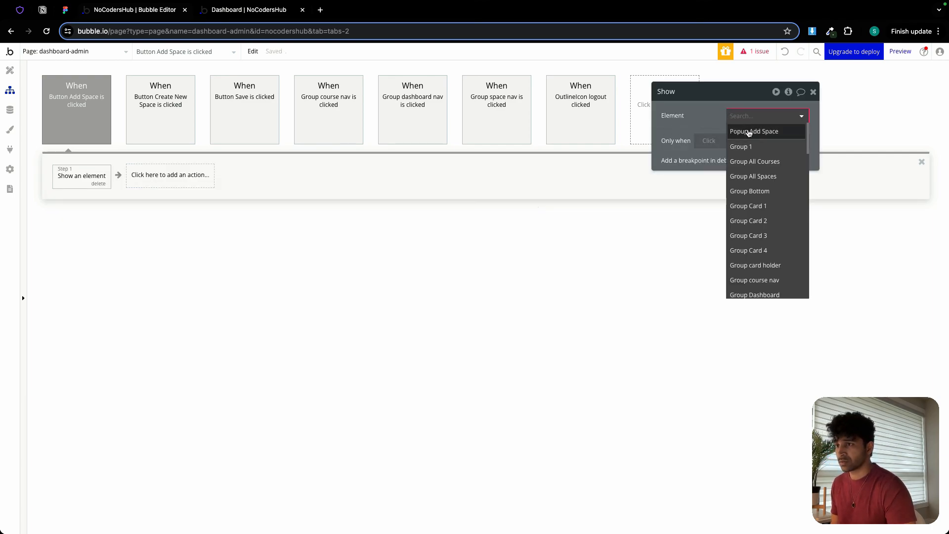
left_click(745, 131)
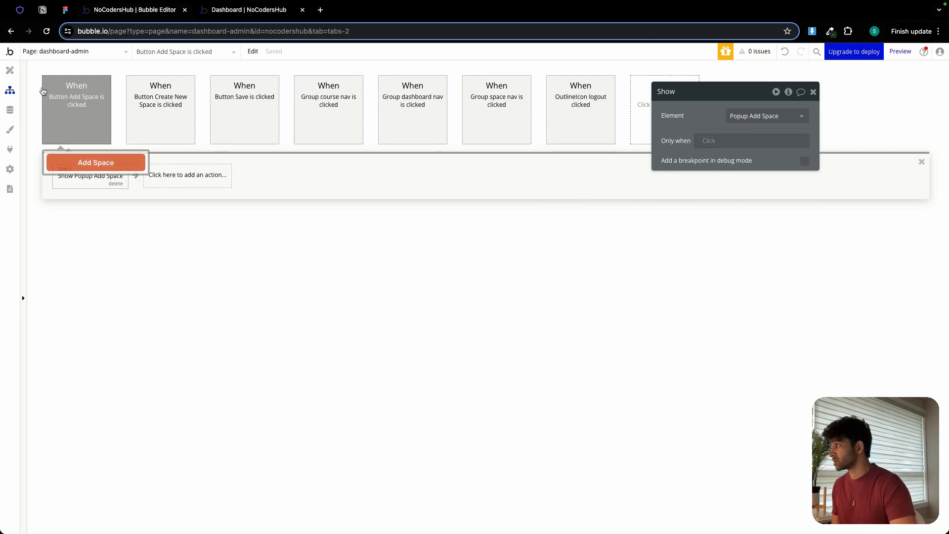
Duplicate Popup Add Space by copying it and pasting it onto the dashboard-admin page.
left_click(12, 77)
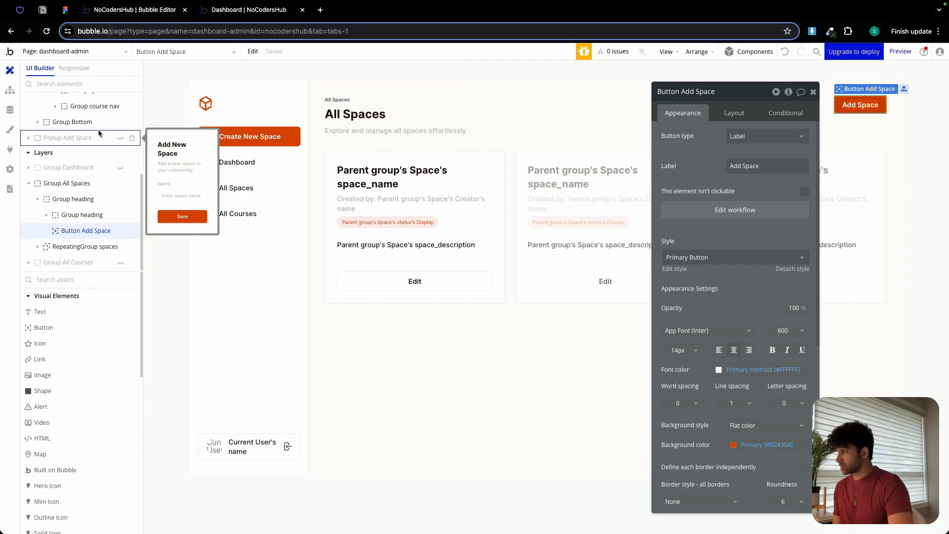
left_click(122, 143)
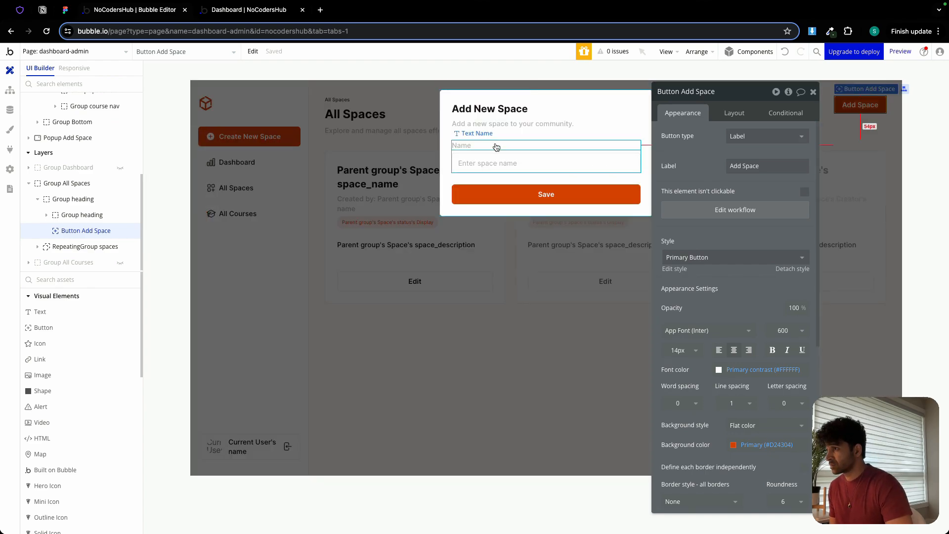
left_click(508, 97)
right_click(508, 99)
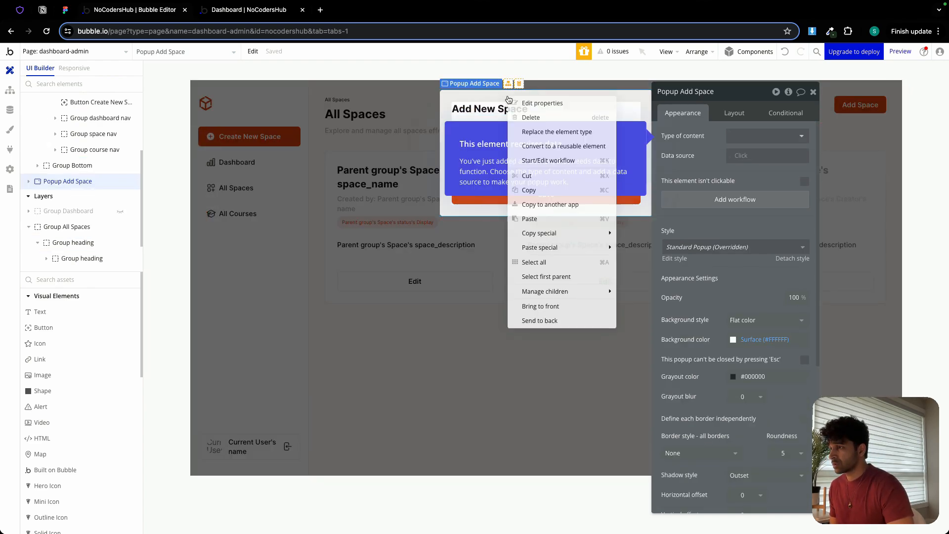
left_click(529, 190)
left_click(517, 326)
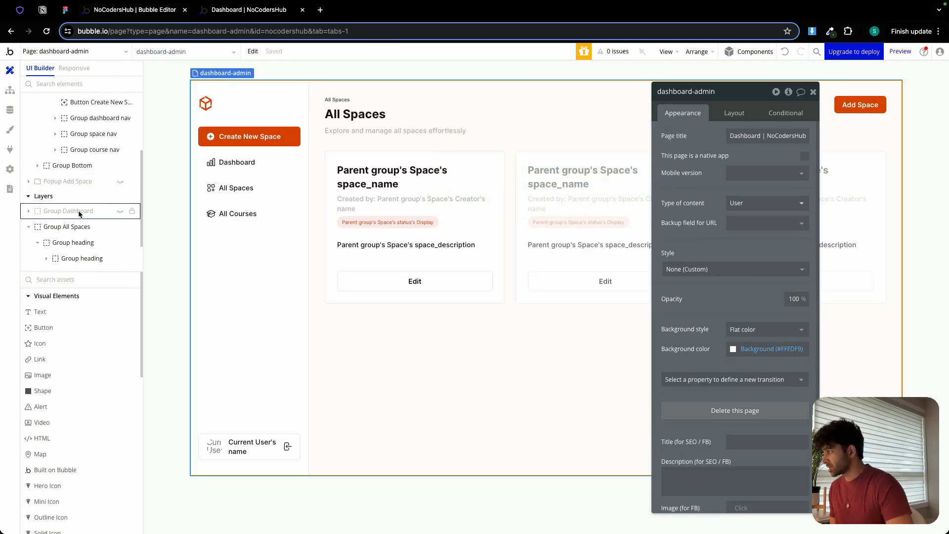
left_click(29, 227)
left_click(462, 173)
right_click(462, 174)
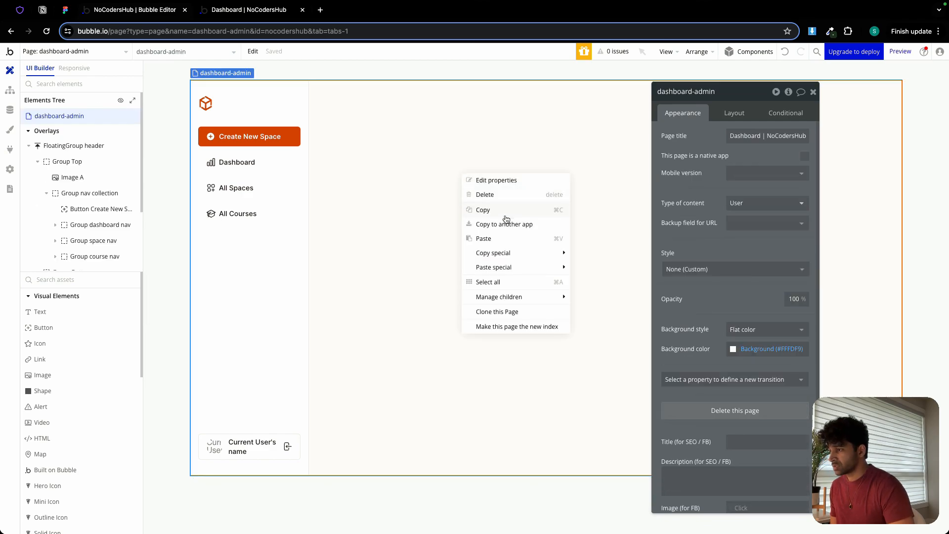
left_click(499, 241)
Rename the duplicated popup as Popup Add Course.
double_click(722, 92)
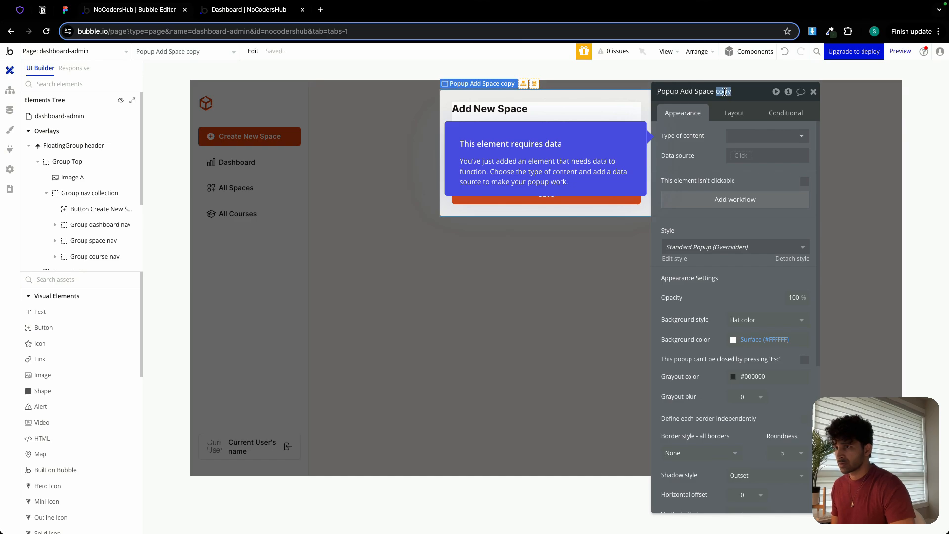
key("BackSpace")
key("BackSpace")
key("BackSpace")
key("BackSpace")
key("BackSpace")
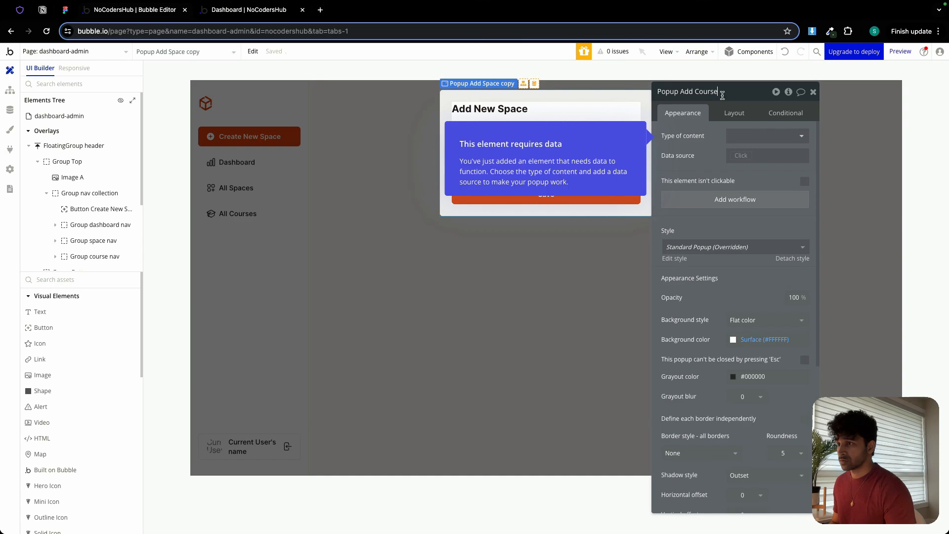
type("Course")
key("Return")
Change the heading text of Popup Add Course to "Add New Course".
left_click_drag(704, 118, 749, 243)
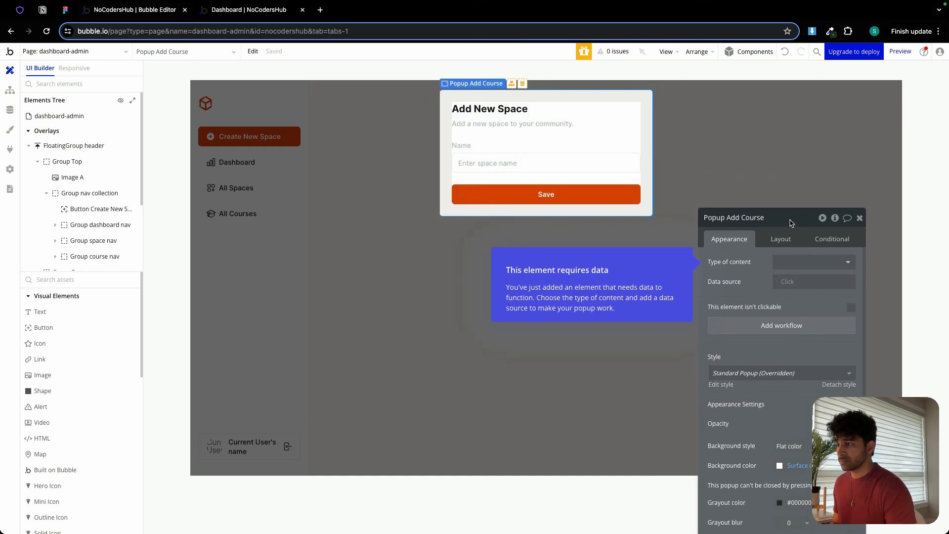
left_click(505, 114)
left_click(755, 262)
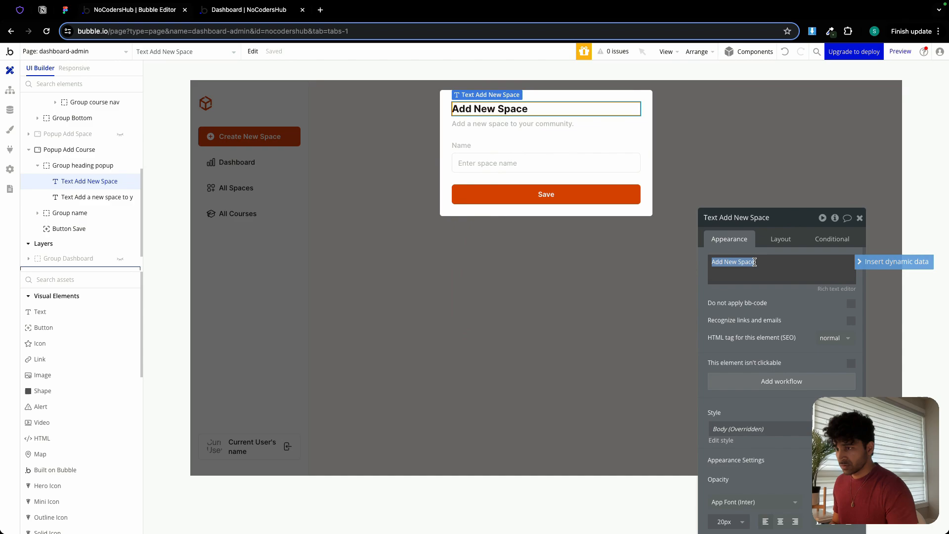
key("BackSpace")
key("BackSpace")
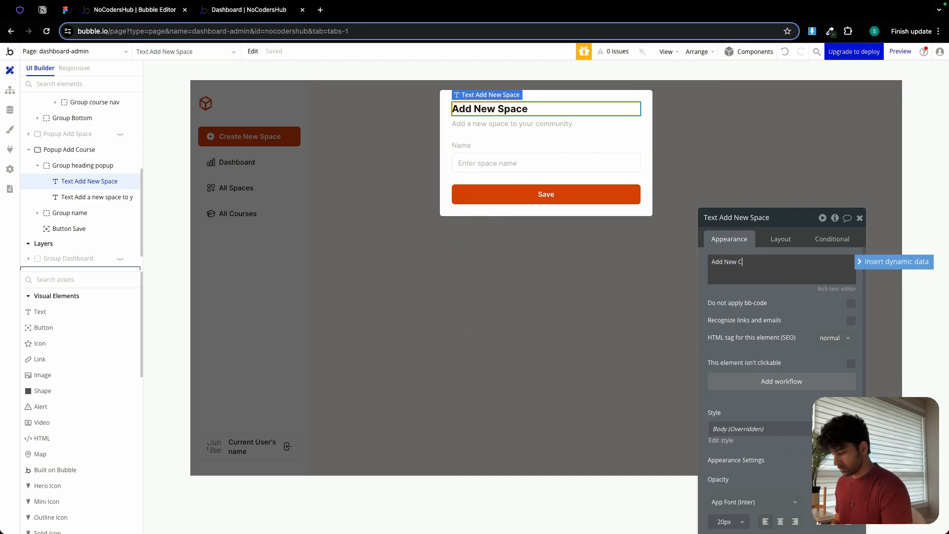
type("Course")
Change the subtitle of Popup Add Course to "Add a new course to your community.".
left_click(558, 123)
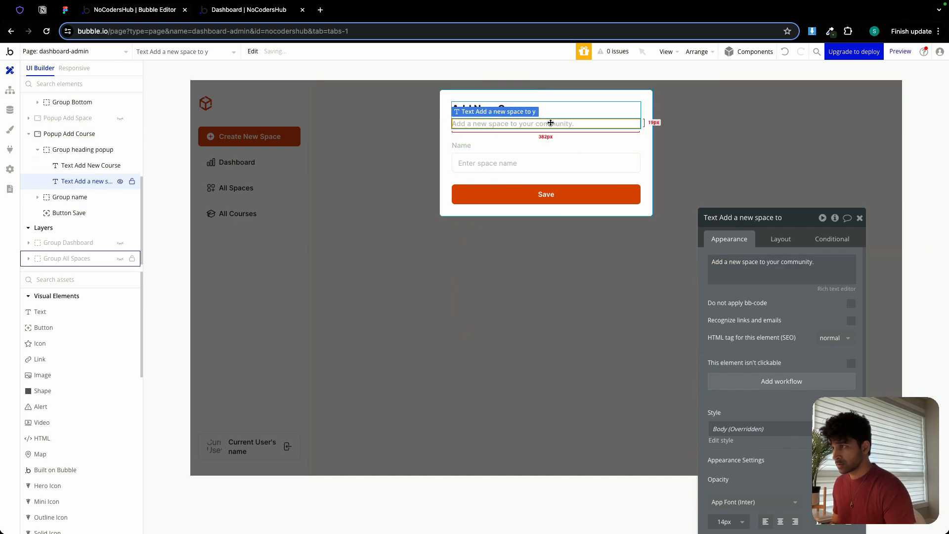
triple_click(747, 267)
double_click(750, 264)
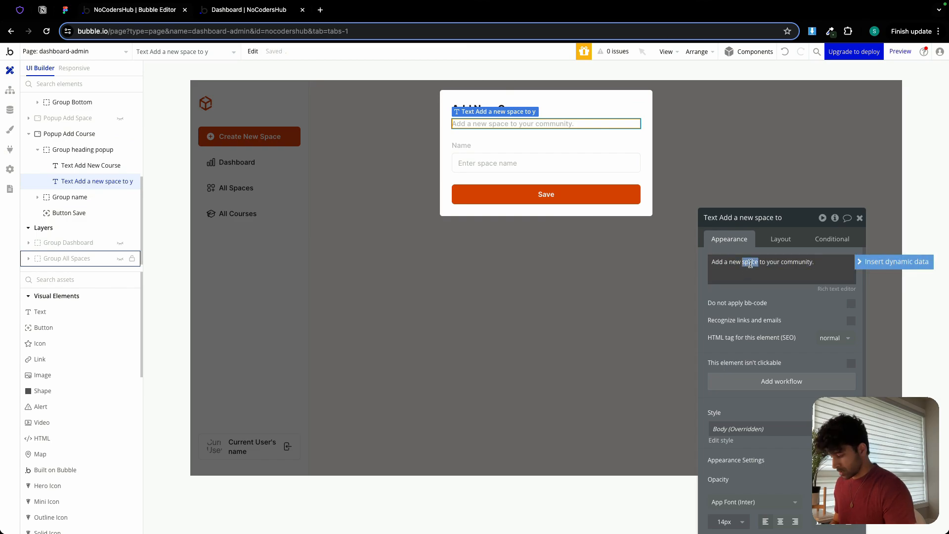
type("course")
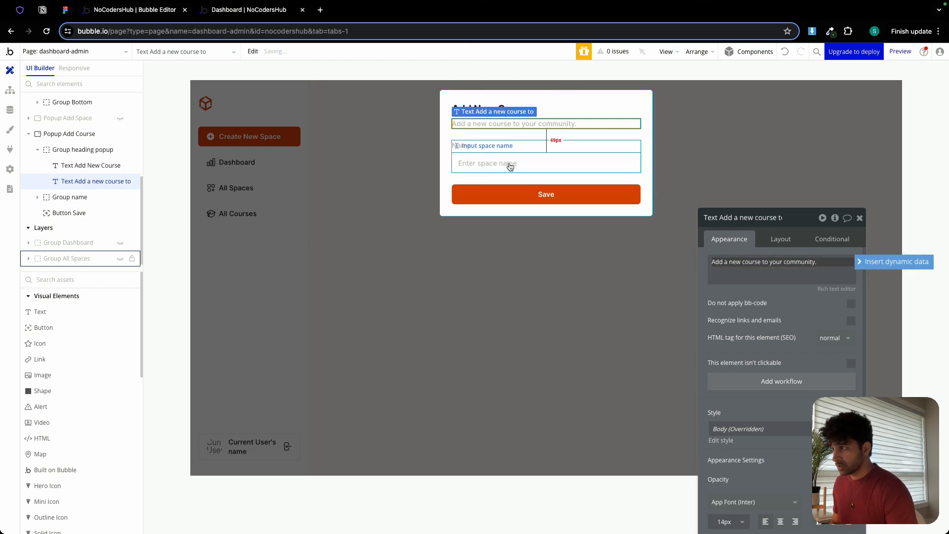
Set the name input's placeholder to "Enter course name" and rename the element as Input course name.
left_click(510, 167)
triple_click(799, 263)
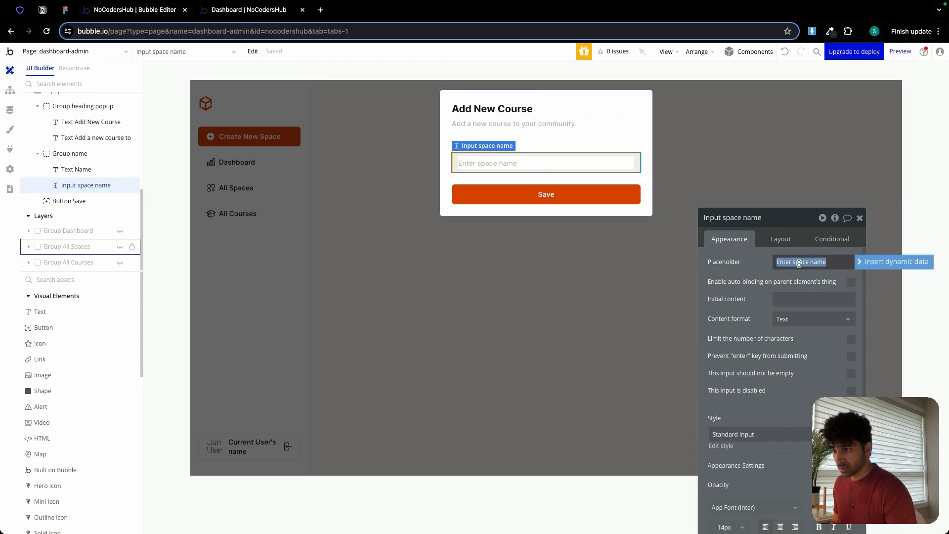
double_click(800, 263)
type("cour")
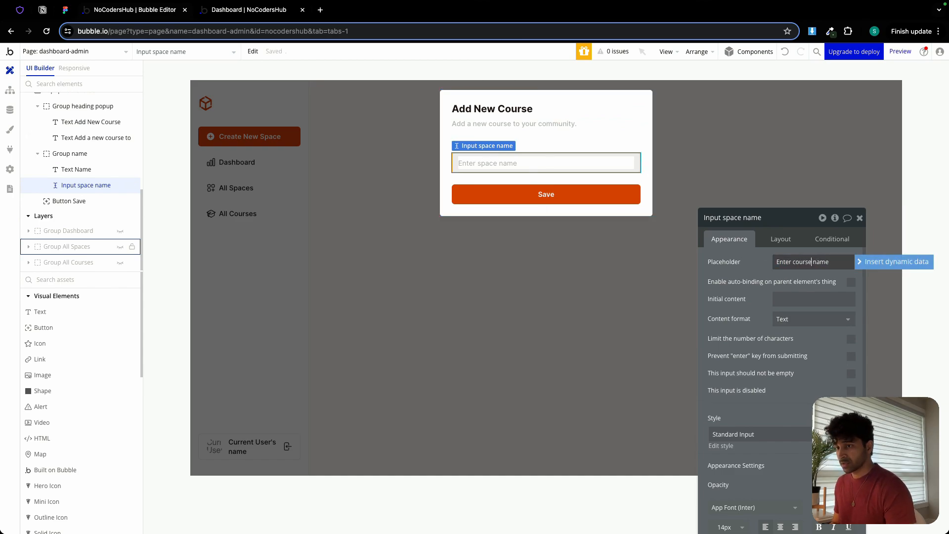
double_click(732, 218)
type("course")
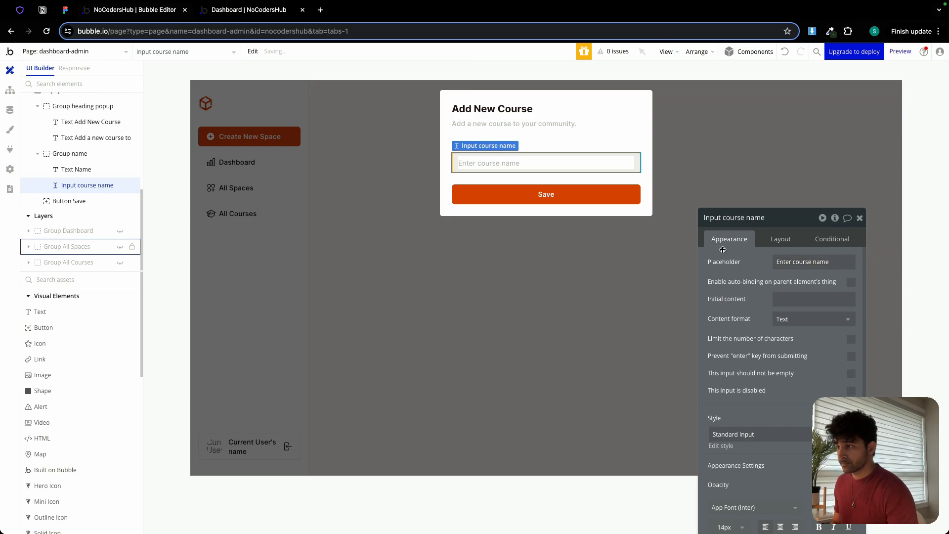
Create a workflow for the Save button in Popup Add Course with a Create a new thing action.
left_click(636, 195)
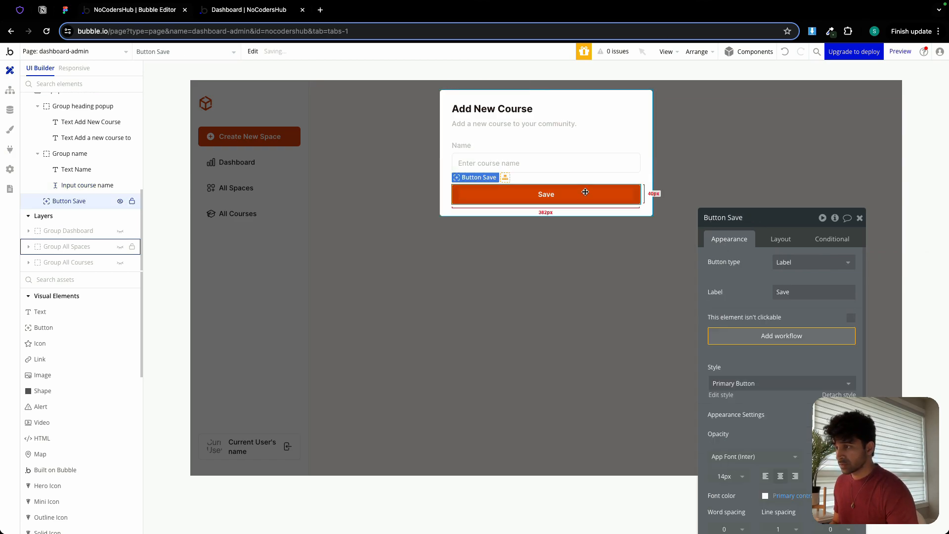
left_click(781, 339)
left_click(95, 181)
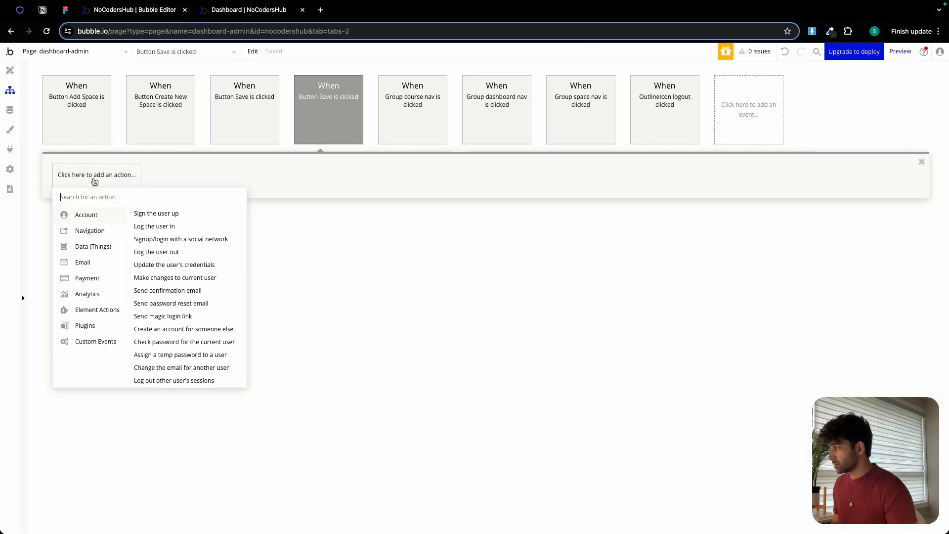
mouse_move(93, 244)
left_click(154, 216)
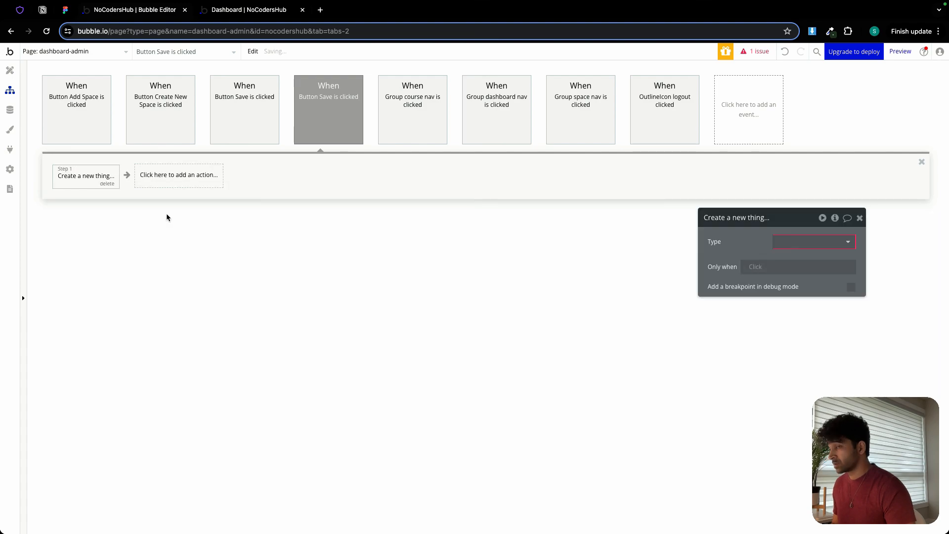
Set the new thing's type to Course, add all its fields, and remove course_cover_image and course_description.
left_click(790, 248)
left_click(796, 269)
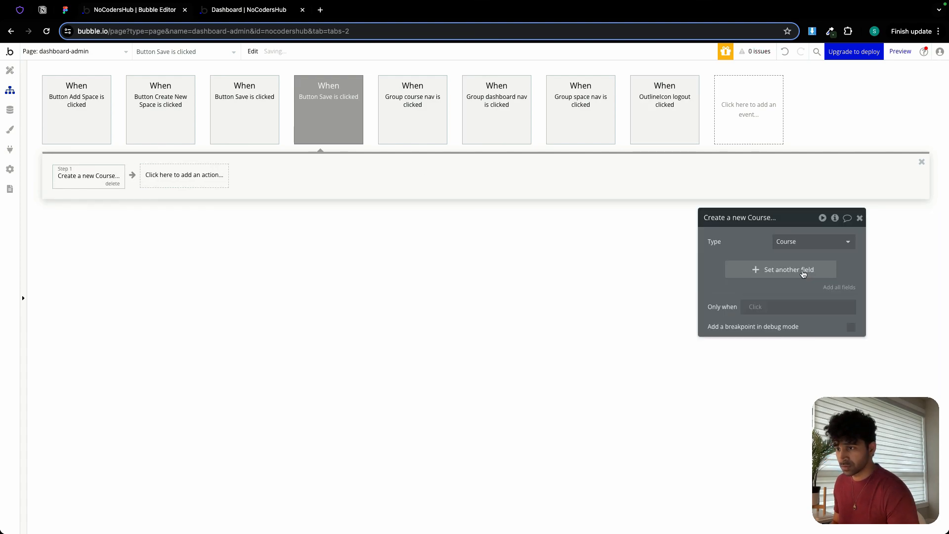
left_click(835, 287)
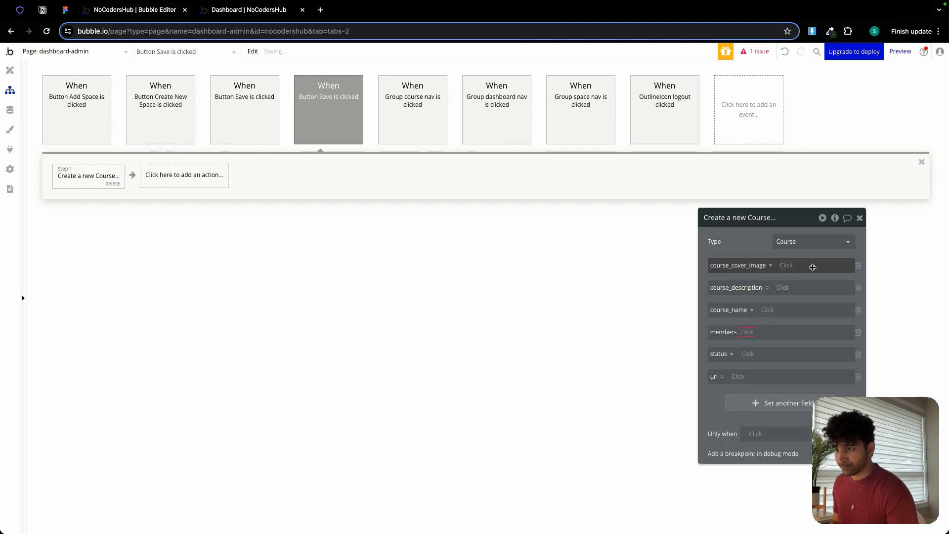
left_click(858, 267)
left_click(858, 266)
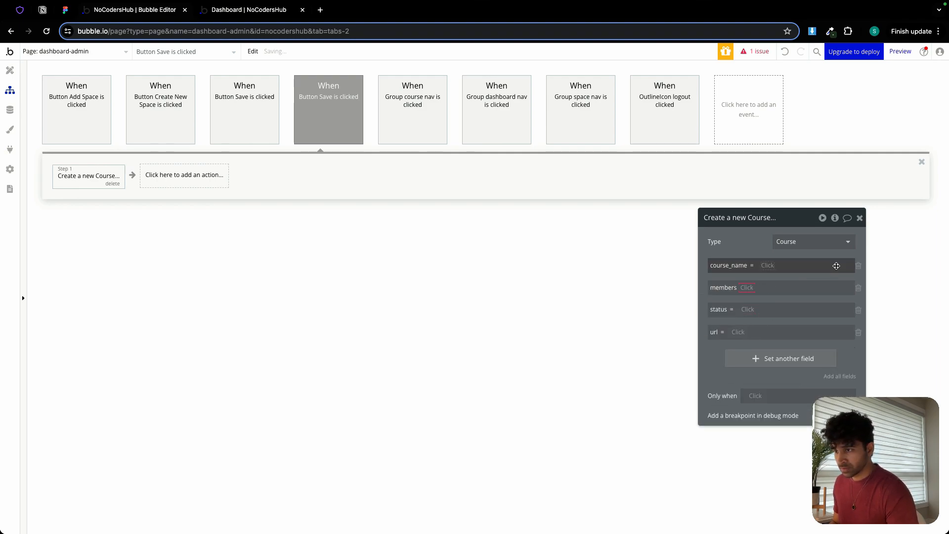
Set the course_name field to Input course name's value in the Create a new Course action.
left_click(765, 266)
type("inp")
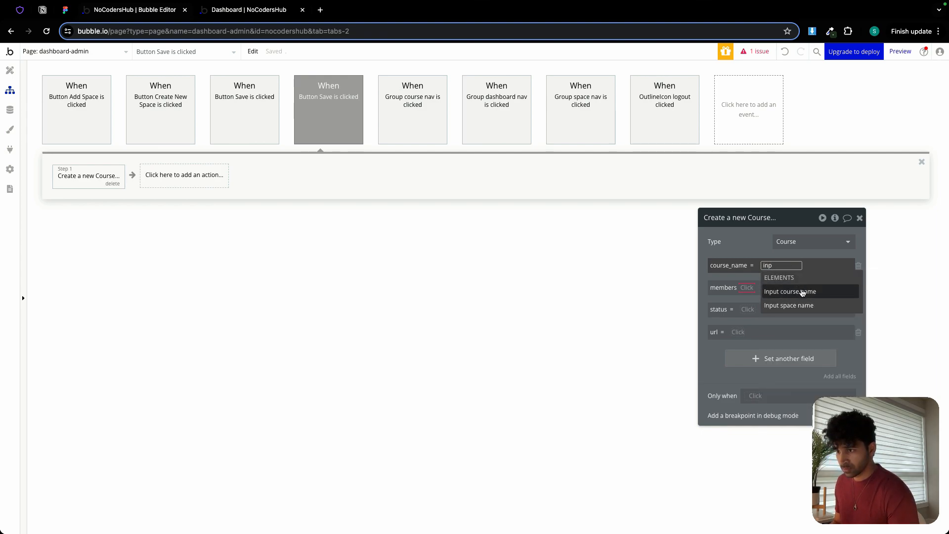
left_click(802, 292)
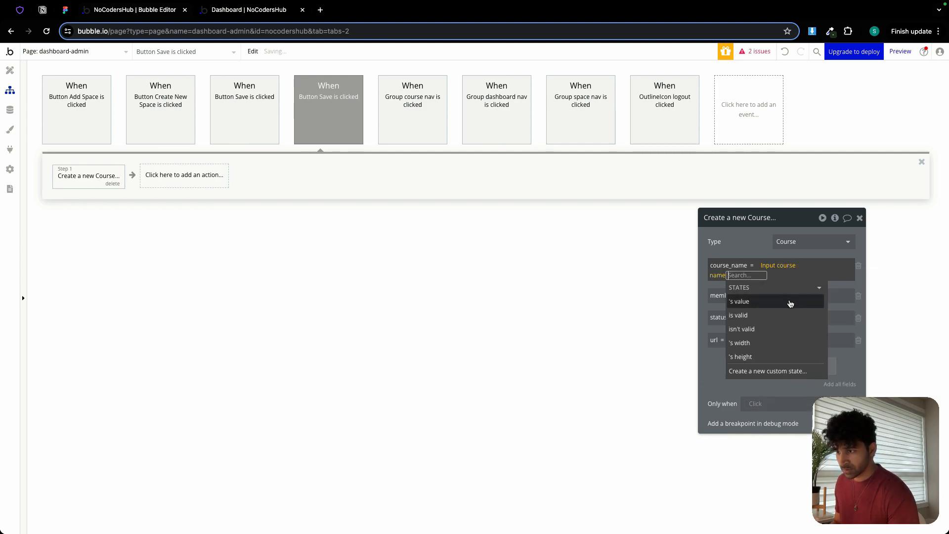
left_click(788, 299)
left_click(869, 289)
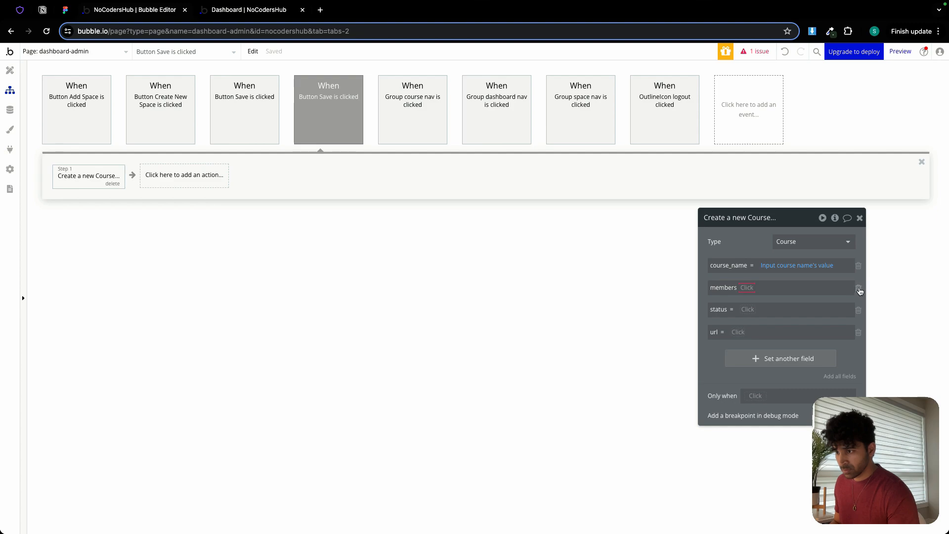
Set the new Course's status to Draft and remove the members and url fields from the action.
left_click(859, 289)
left_click(746, 287)
left_click(763, 354)
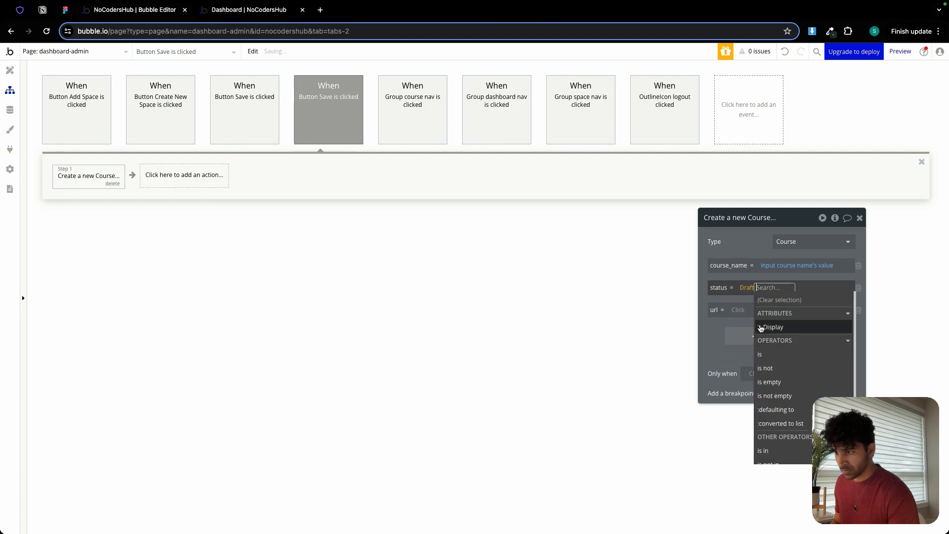
left_click(751, 245)
left_click(858, 311)
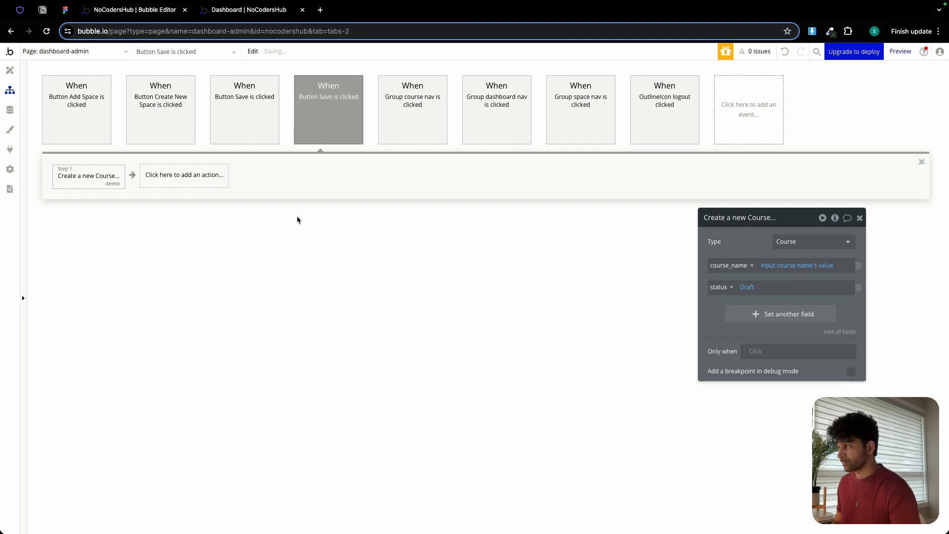
Add a Reset relevant inputs action after the course creation in the Save workflow.
left_click(184, 175)
mouse_move(195, 336)
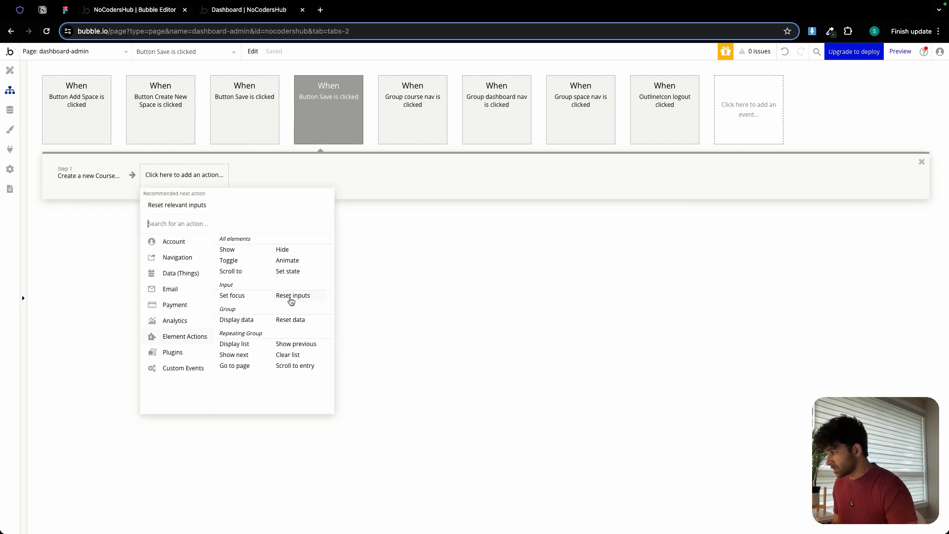
left_click(292, 298)
Add a Go to page action to the Save workflow and choose to create a new page from its destination.
left_click(239, 174)
mouse_move(261, 229)
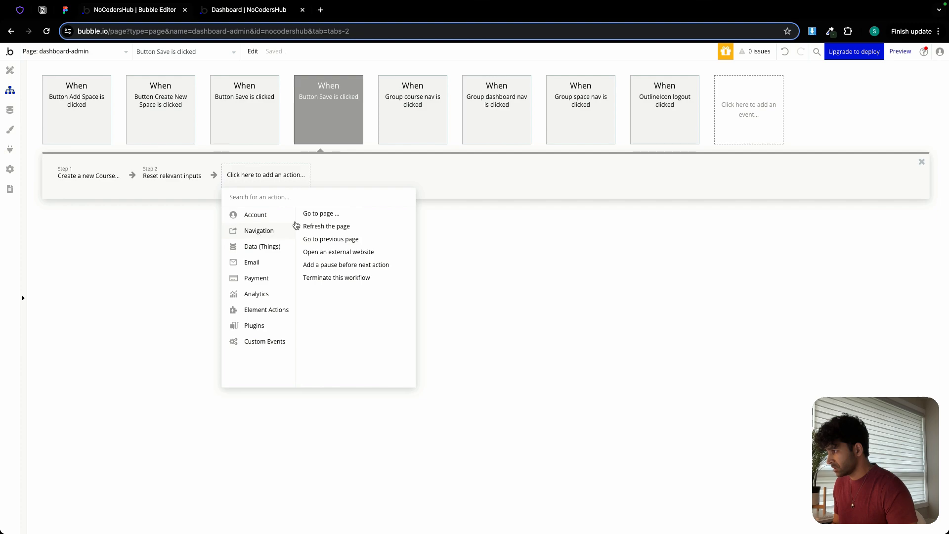
left_click(320, 214)
left_click(801, 242)
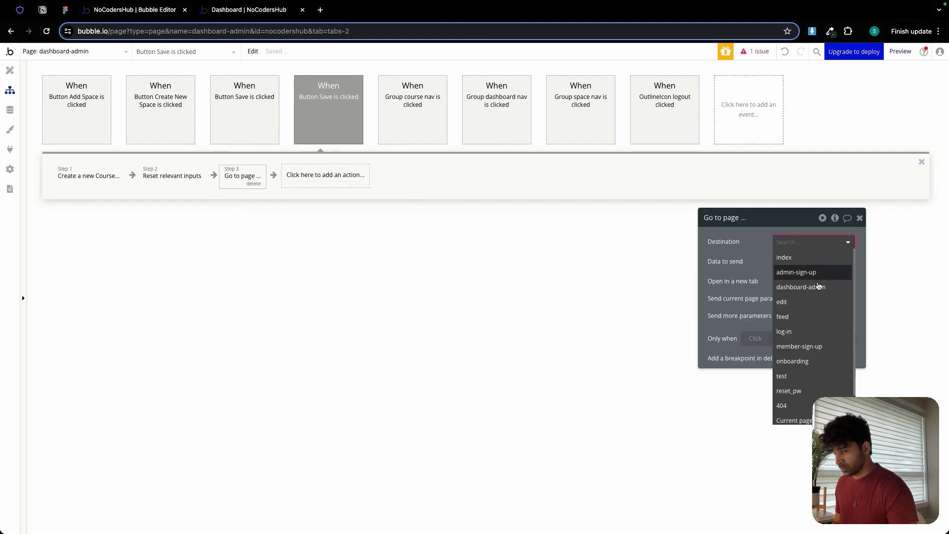
scroll(801, 316, "down", 3)
left_click(797, 375)
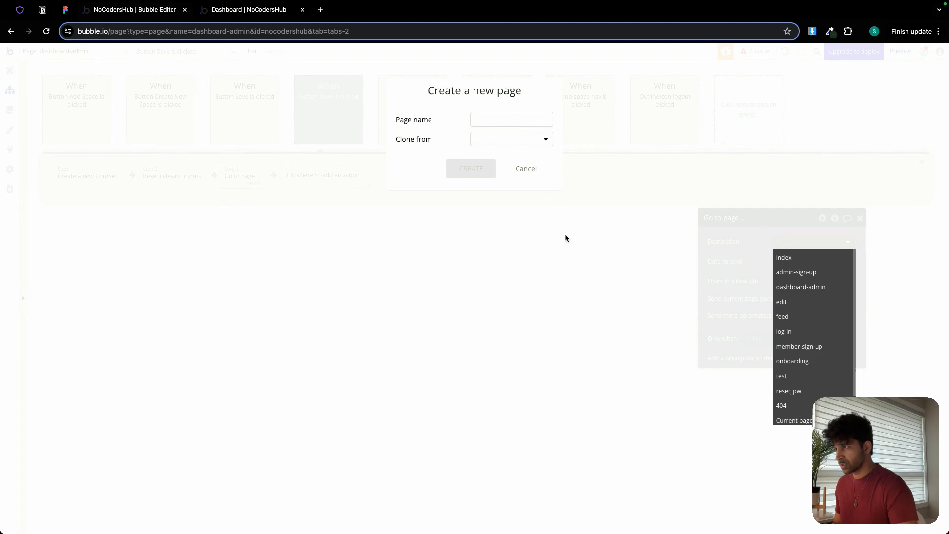
Create a new page named edit-course, cloned from the edit page.
left_click(506, 120)
type("edit-course")
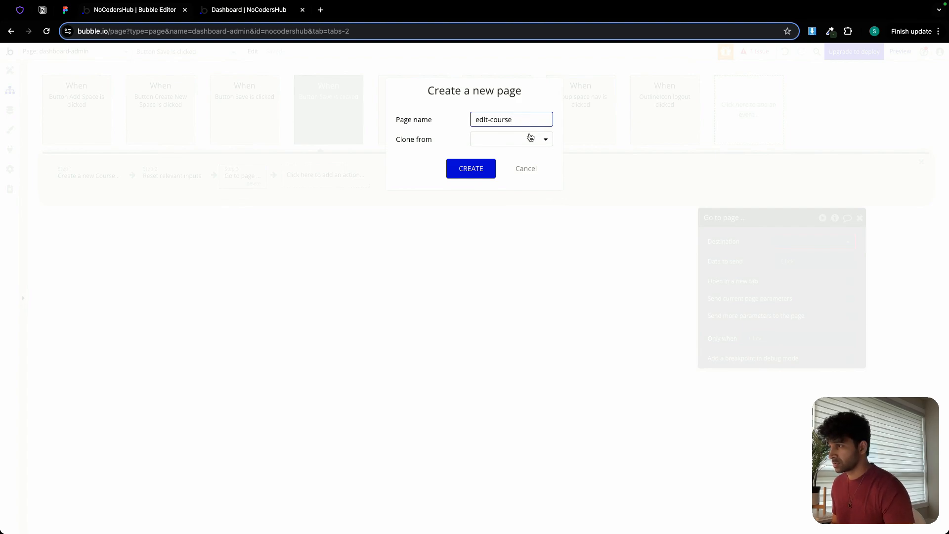
left_click(531, 138)
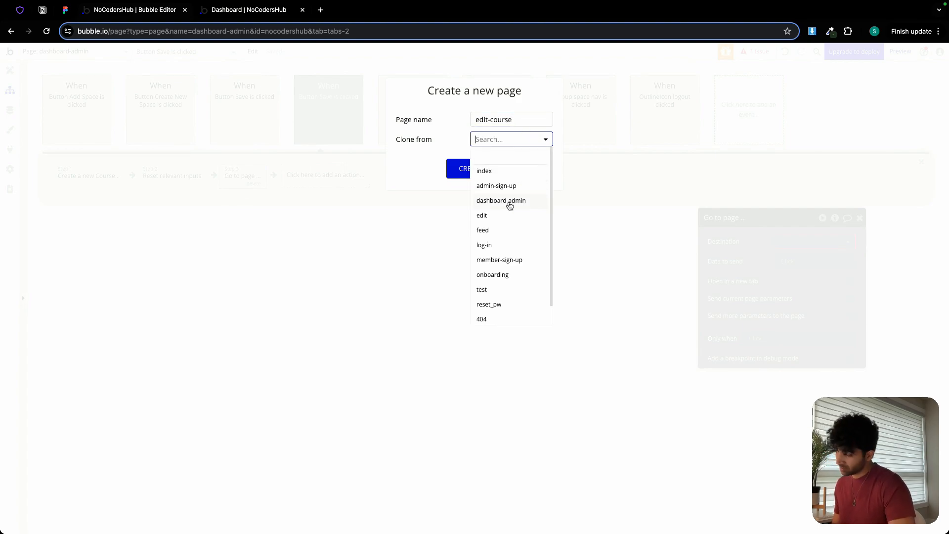
left_click(495, 216)
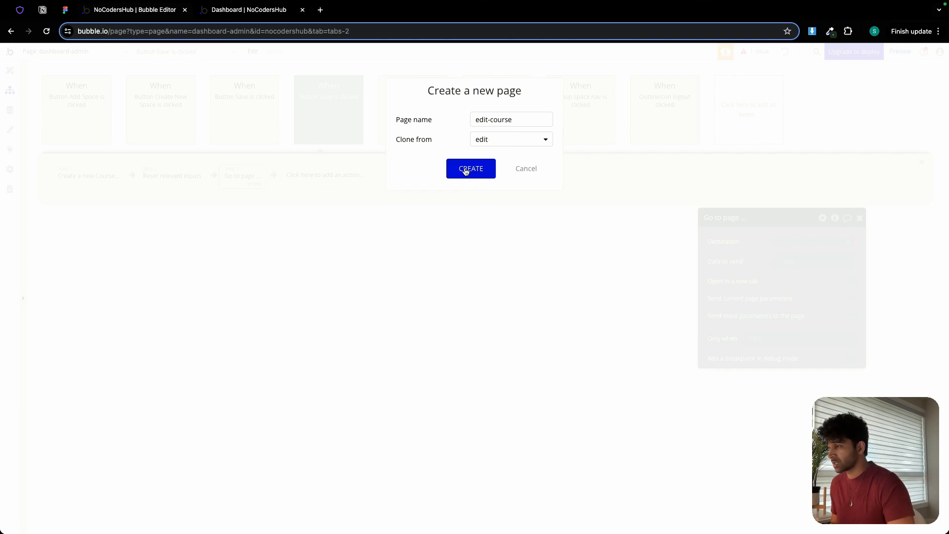
left_click(466, 168)
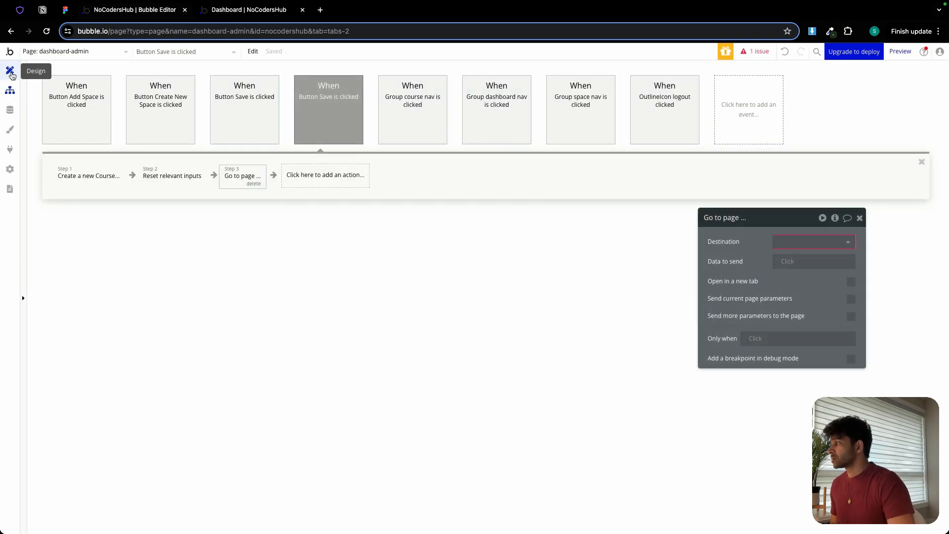
Return to the dashboard-admin page design, hide the Add New Course popup and reveal Group All Courses.
left_click(11, 72)
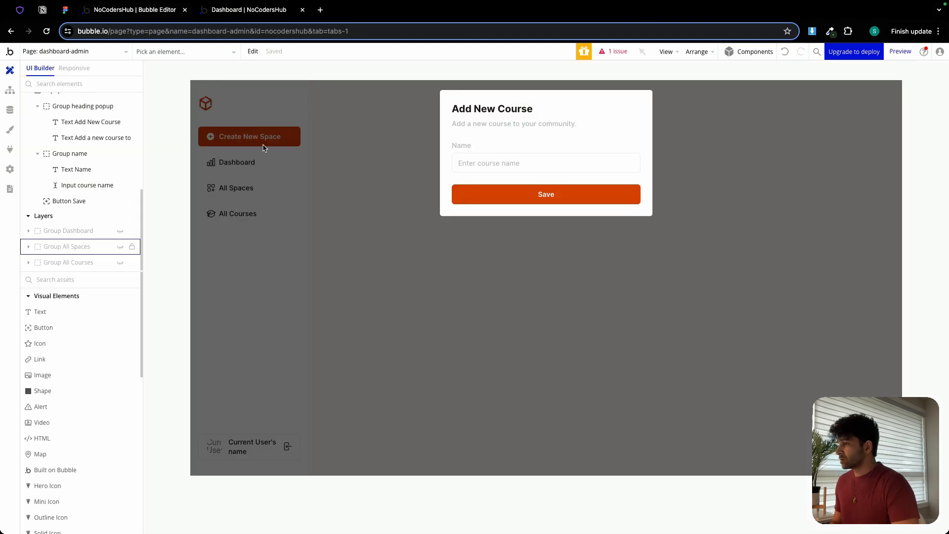
left_click(474, 225)
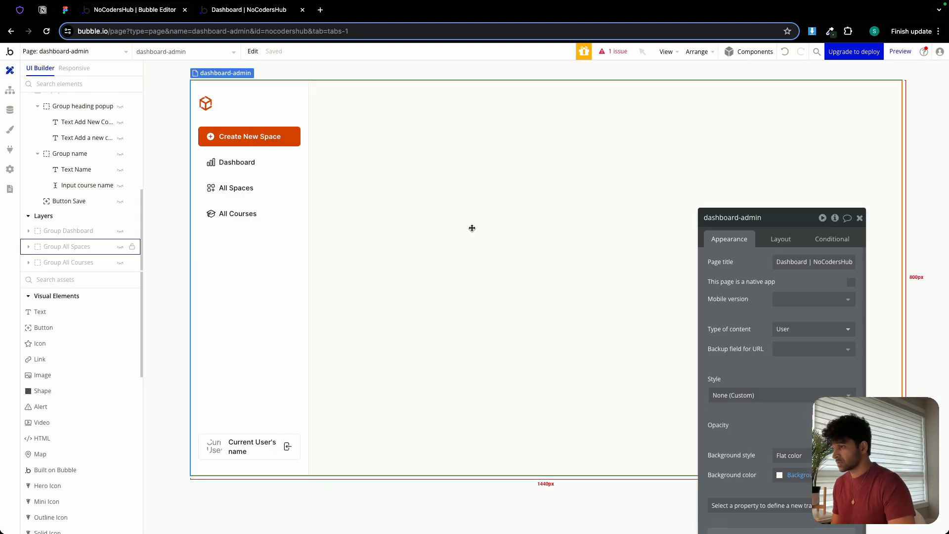
left_click(119, 263)
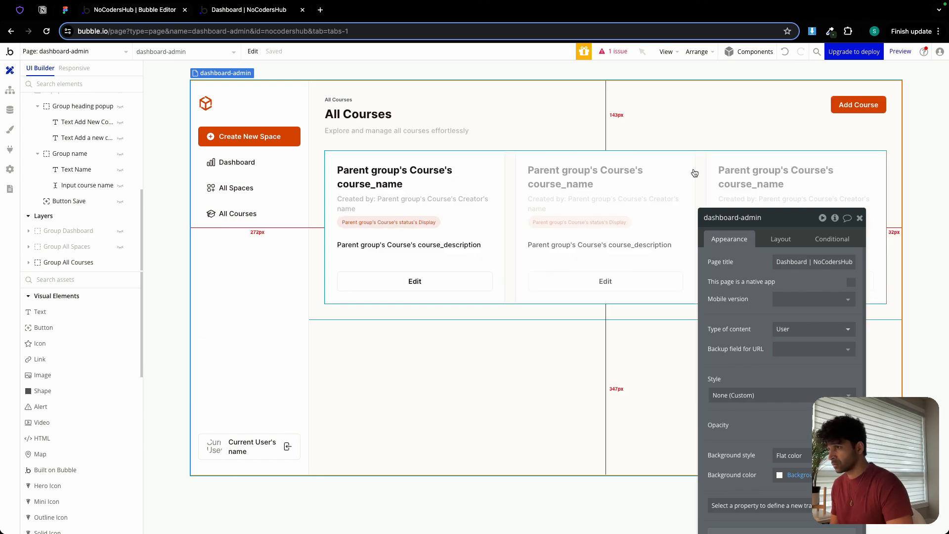
Create a workflow for the Add Course button that shows Popup Add Course.
left_click(855, 106)
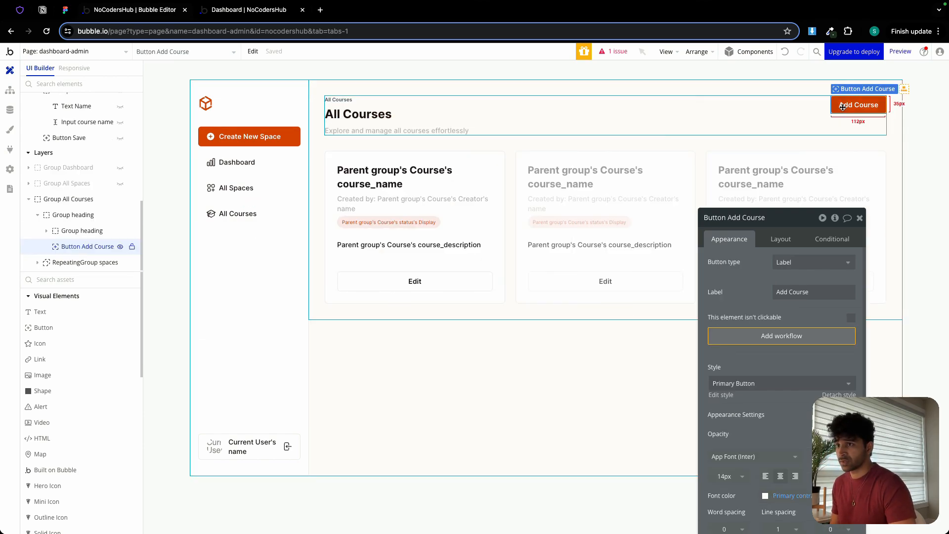
left_click(814, 337)
left_click(96, 175)
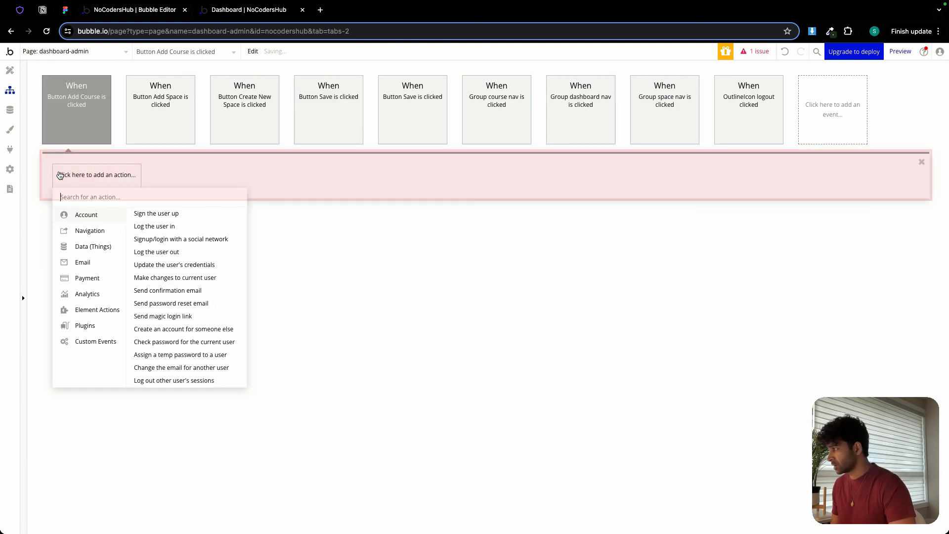
left_click(154, 225)
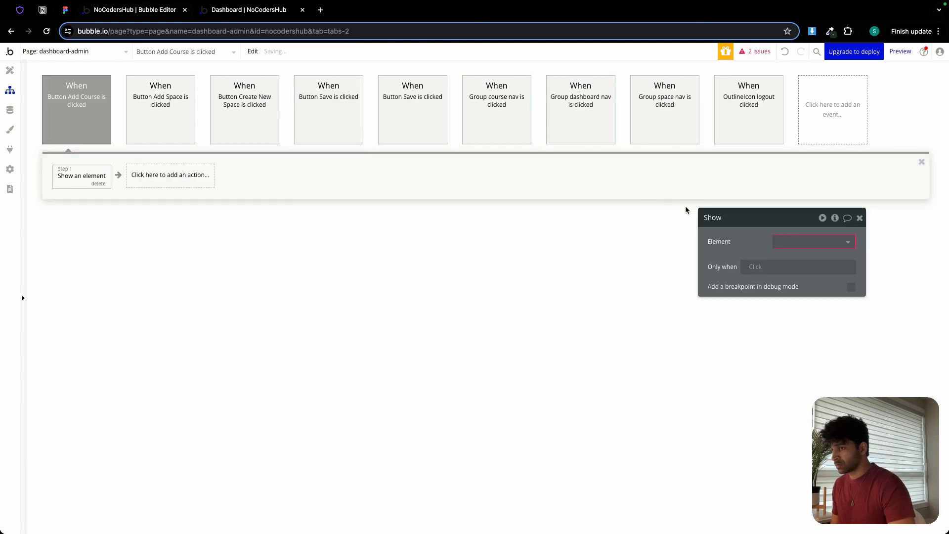
left_click(782, 241)
left_click(790, 256)
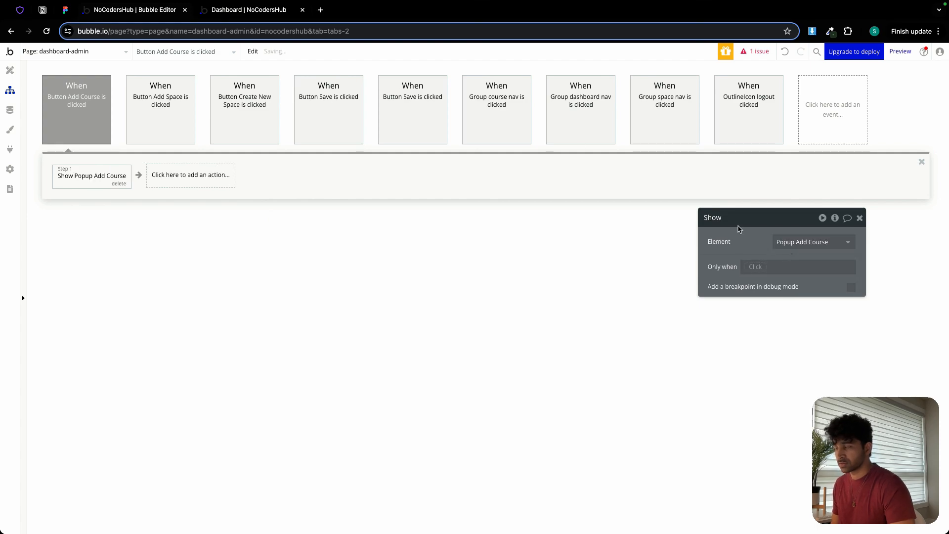
Switch to the dashboard preview and test opening the Add New Space popup from the Create New Space and Add Space buttons.
left_click(235, 11)
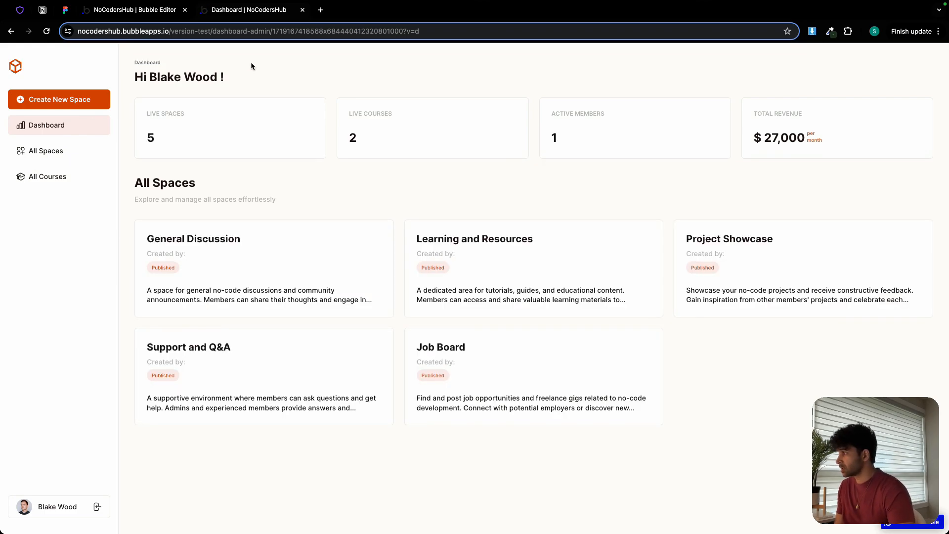
left_click(43, 152)
left_click(58, 100)
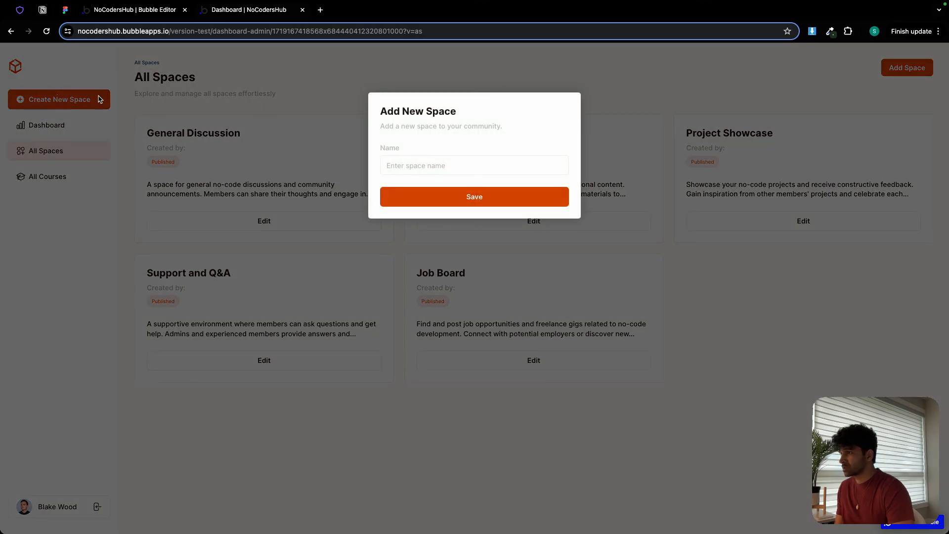
left_click(321, 101)
left_click(907, 68)
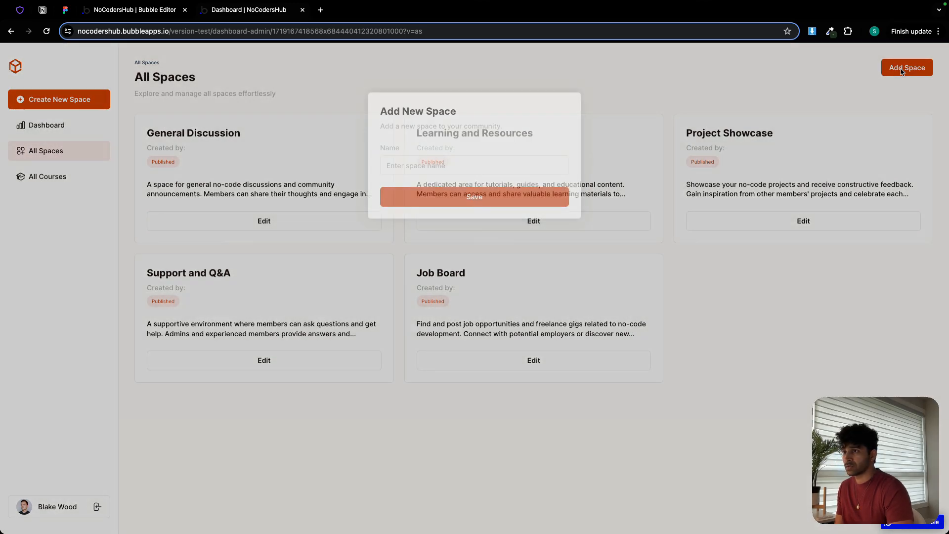
left_click(609, 84)
Test opening and closing the Add New Course popup from the All Courses view's Add Course button.
left_click(79, 183)
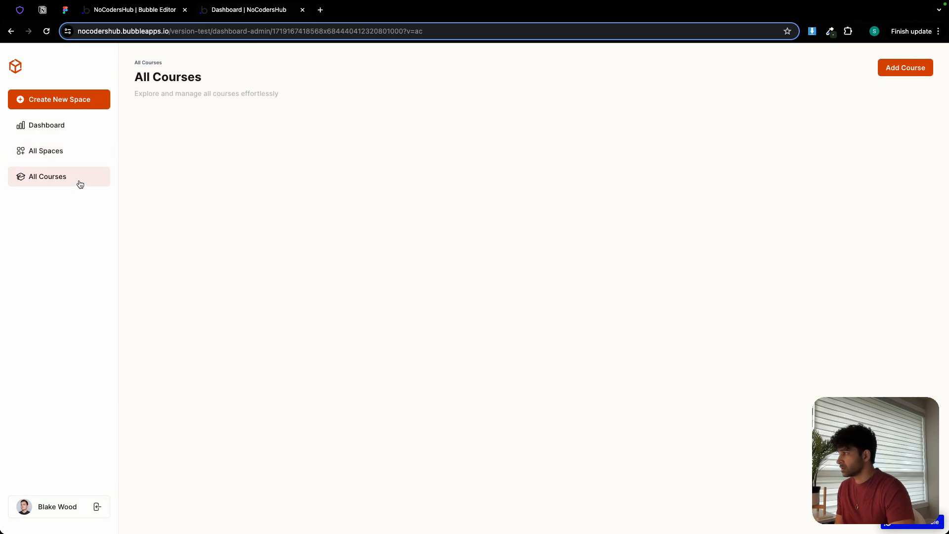
left_click(915, 72)
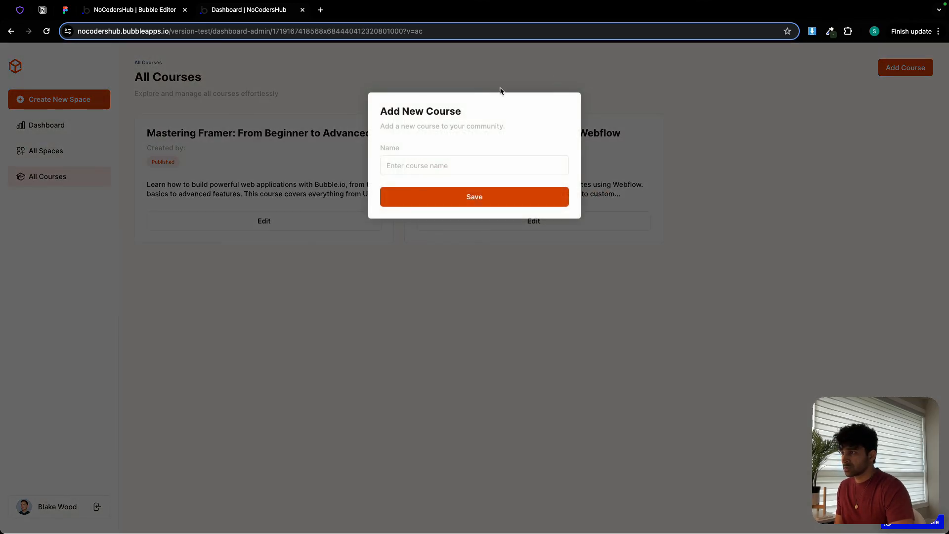
left_click(689, 128)
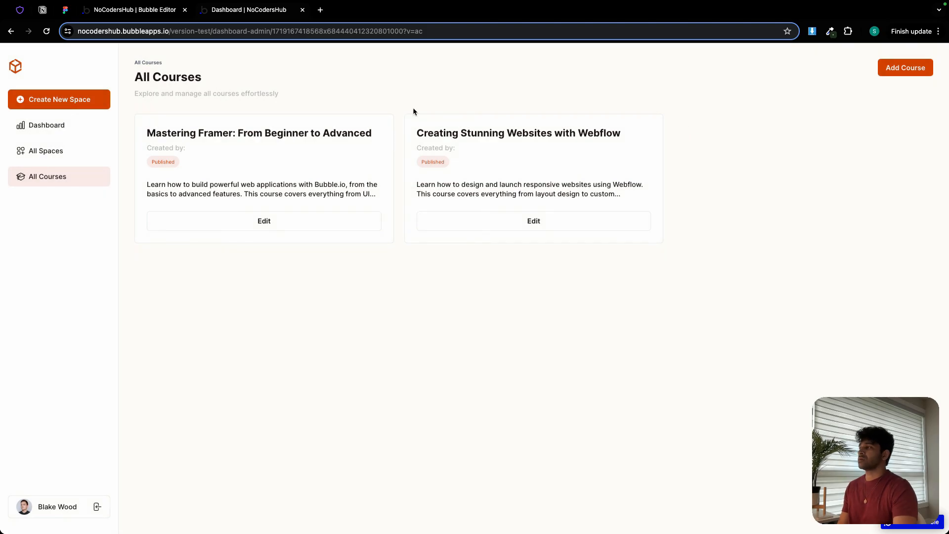
Switch to the Figma design and examine the Edit Space page's layout and form fields.
left_click(152, 11)
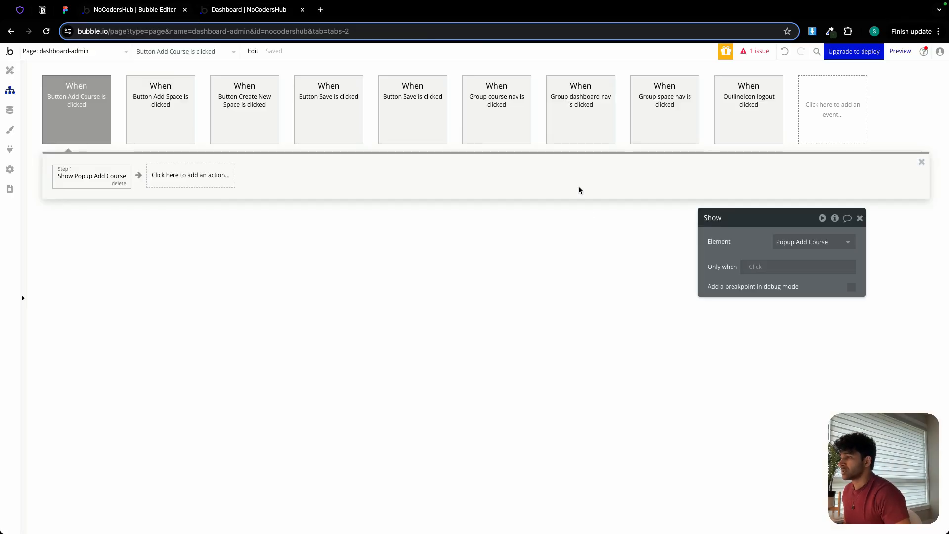
left_click(64, 10)
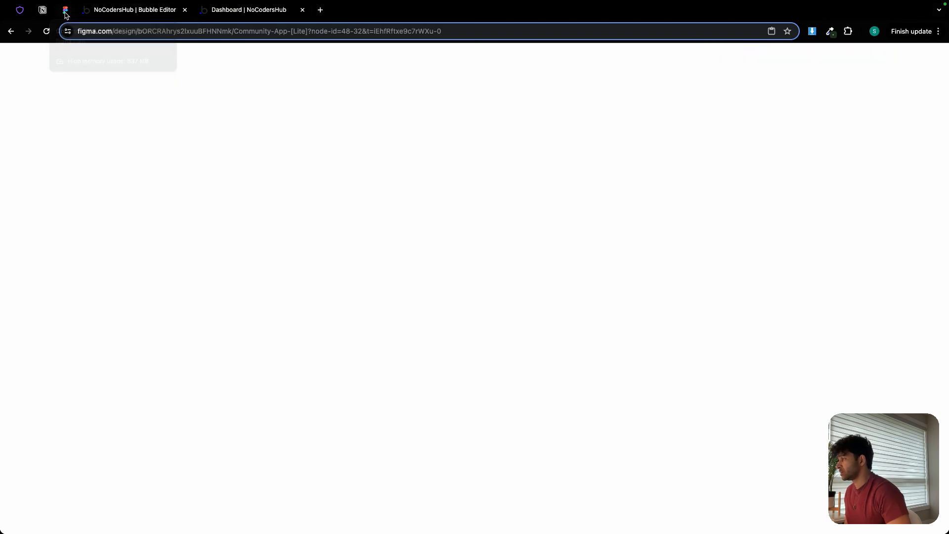
left_click_drag(482, 109, 303, 104)
scroll(381, 223, "up", 4)
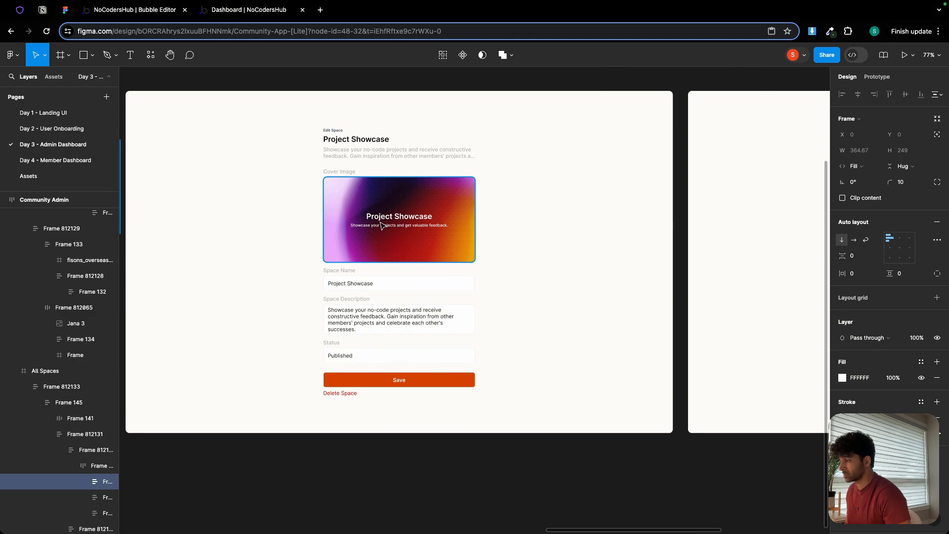
scroll(381, 223, "up", 1)
scroll(381, 224, "down", 2)
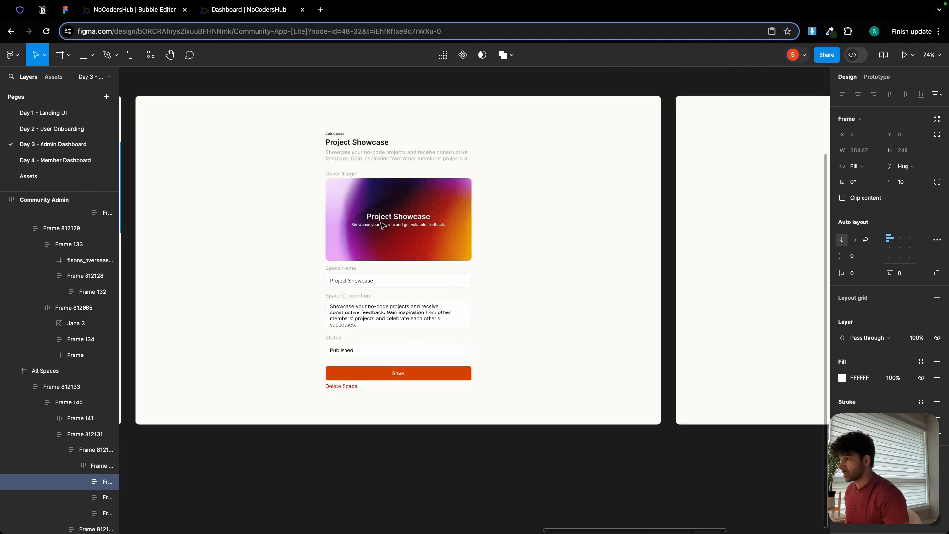
left_click_drag(703, 185, 782, 167)
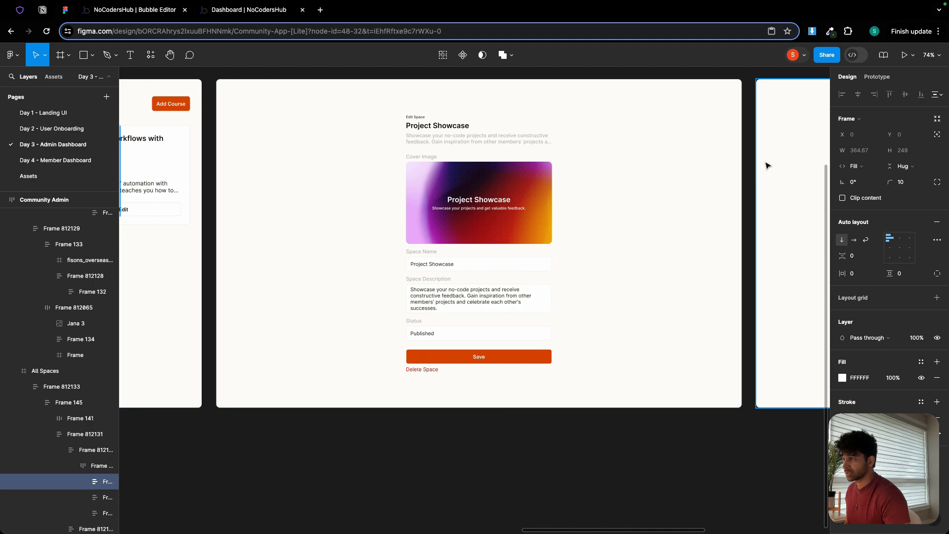
left_click_drag(633, 163, 585, 172)
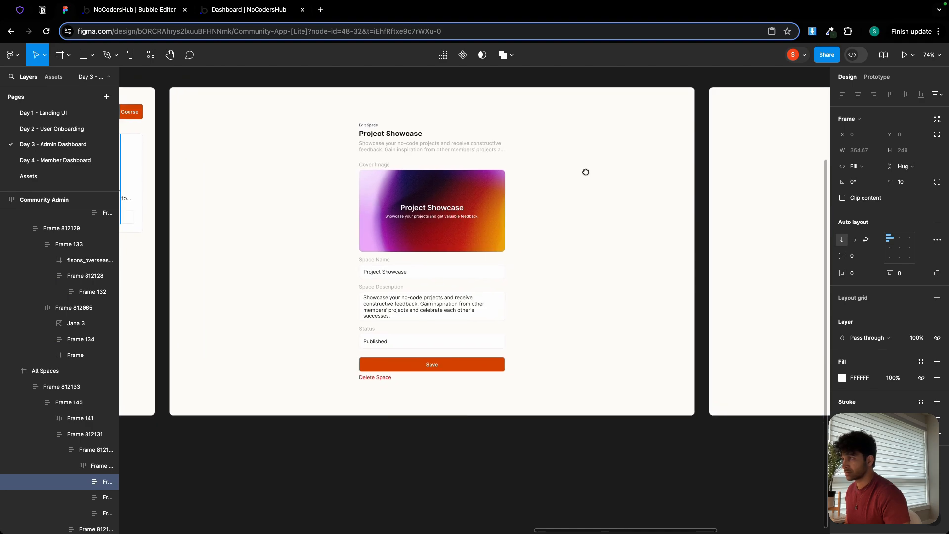
Switch to the Bubble editor, open the edit page and delete its Button Save and group card 1–3 click workflows.
left_click(146, 13)
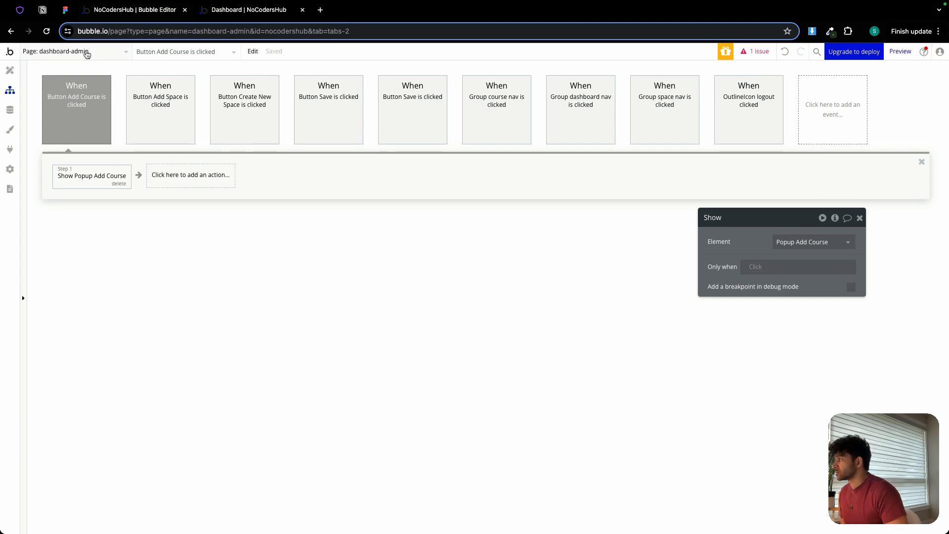
left_click(87, 53)
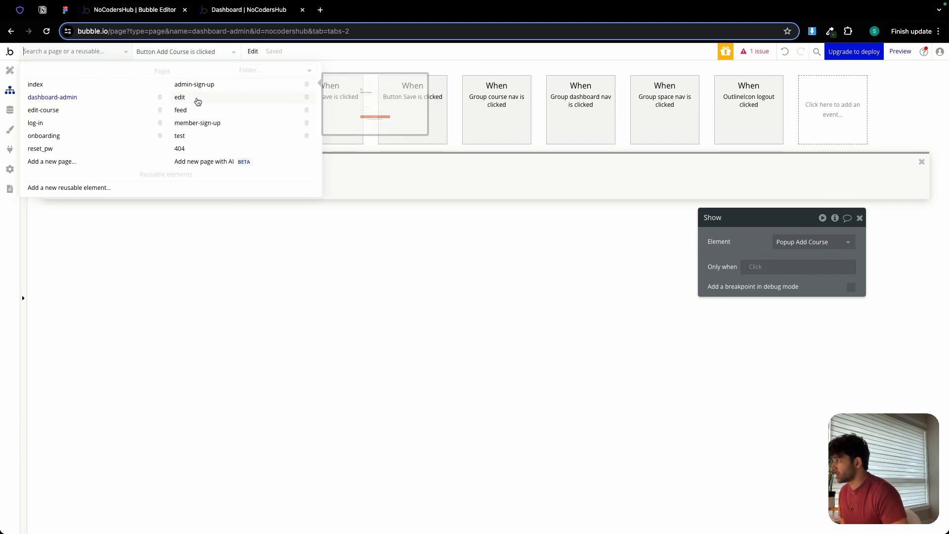
left_click(198, 101)
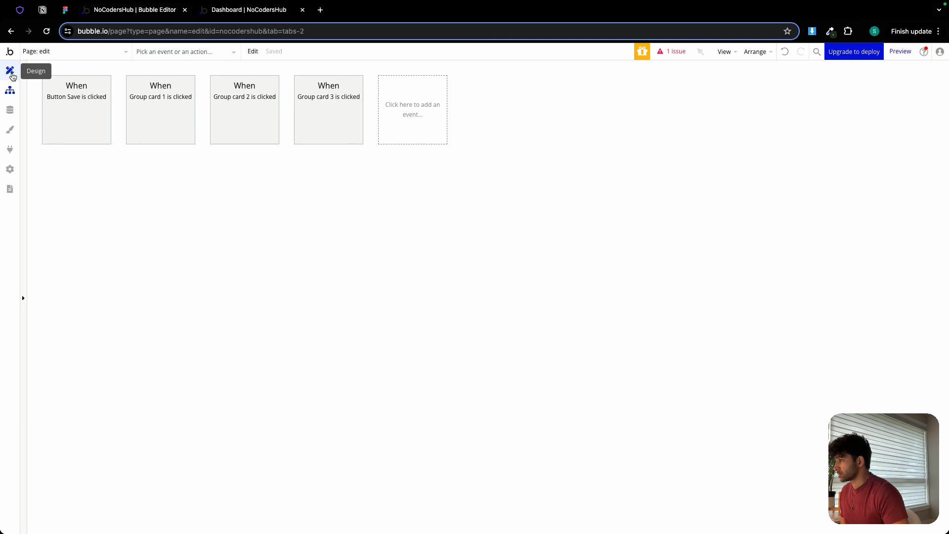
left_click(98, 132)
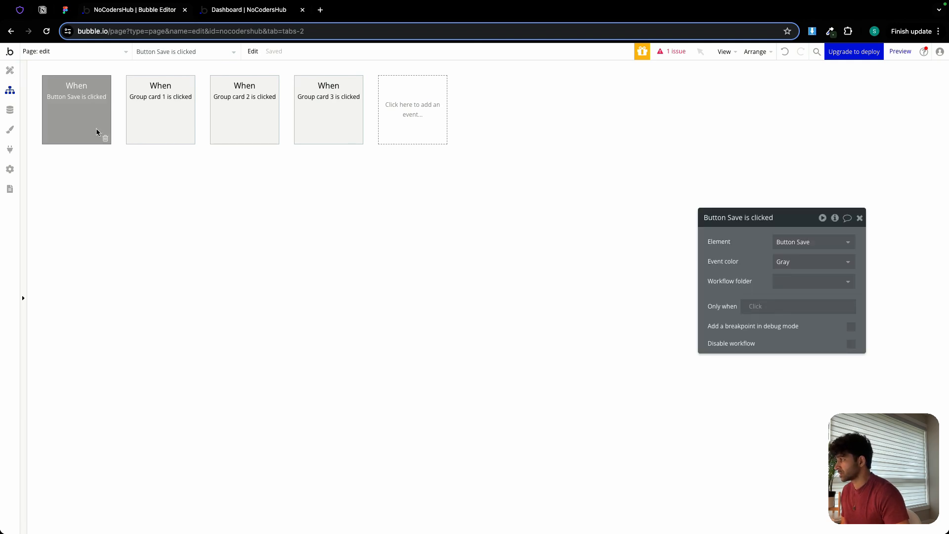
key("Delete")
left_click(105, 139)
left_click(105, 139)
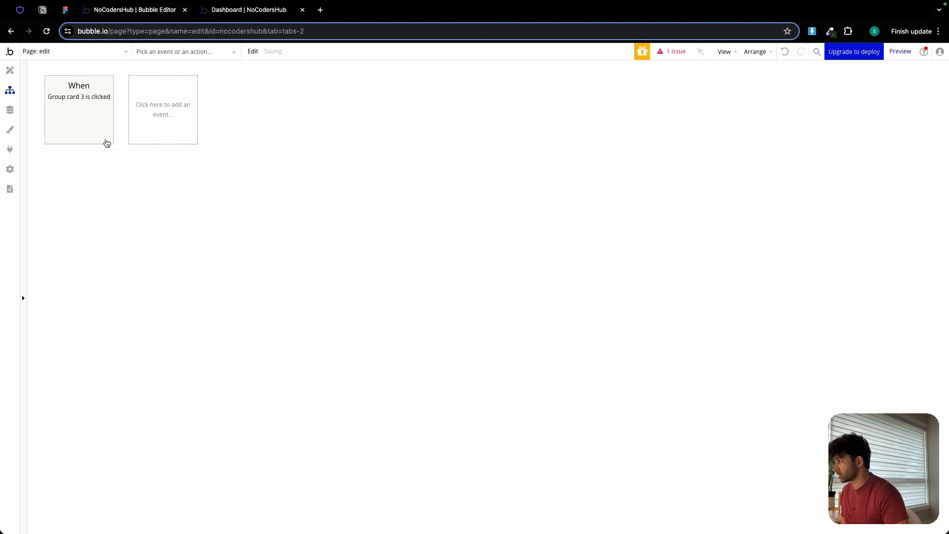
left_click(100, 135)
left_click(106, 138)
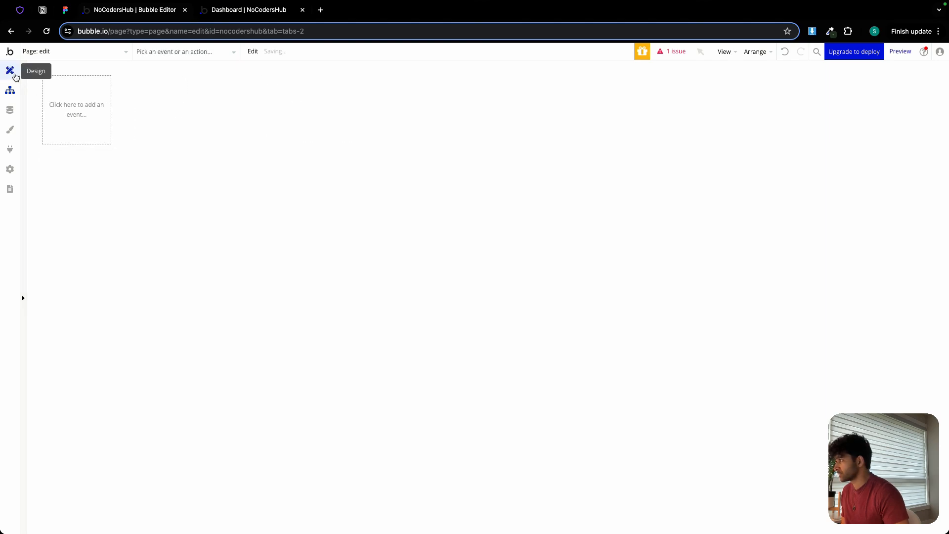
In the edit page's design view, rename Group onboarding as "Group edit space".
left_click(10, 70)
left_click(442, 106)
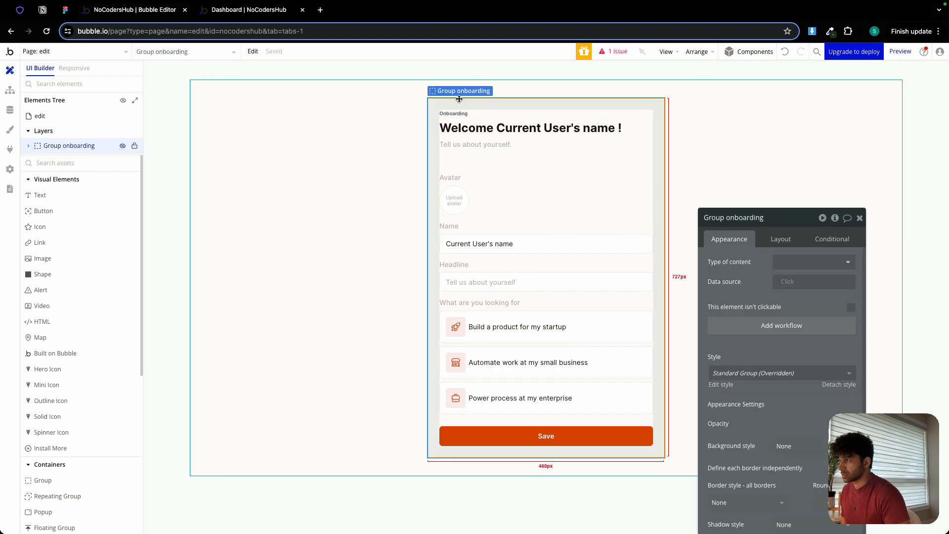
double_click(751, 218)
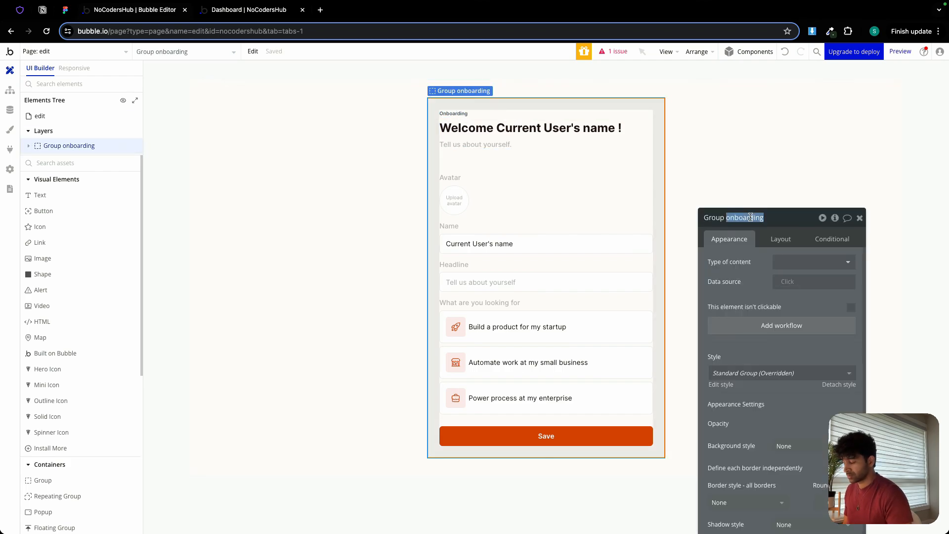
type("edit spa")
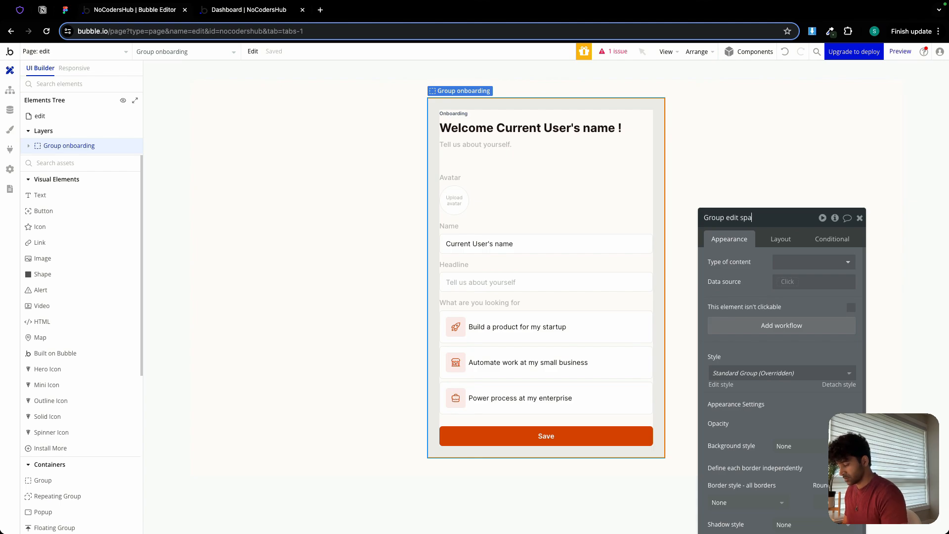
type("ce")
Set the edit page's title to "Edit" followed by the dynamic value Current page's Space's space_name.
left_click(334, 140)
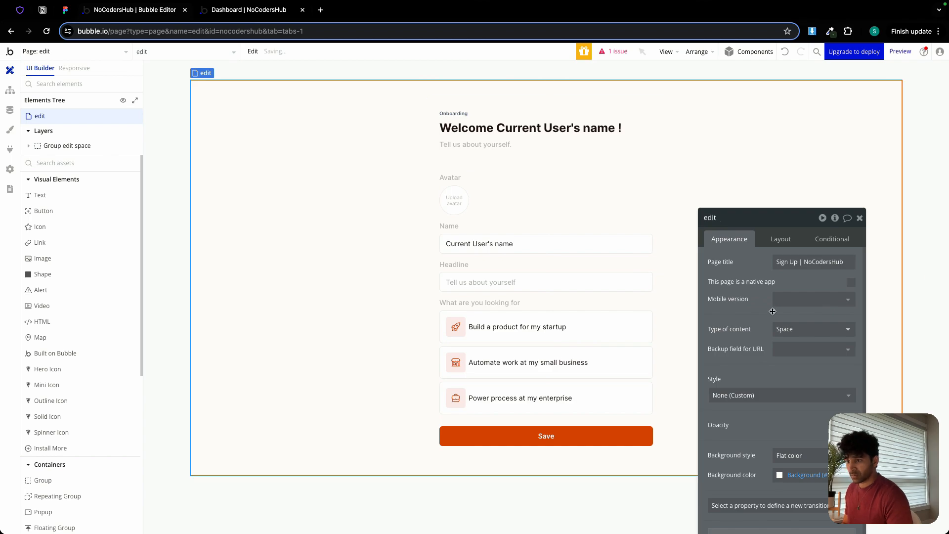
left_click_drag(793, 228, 802, 182)
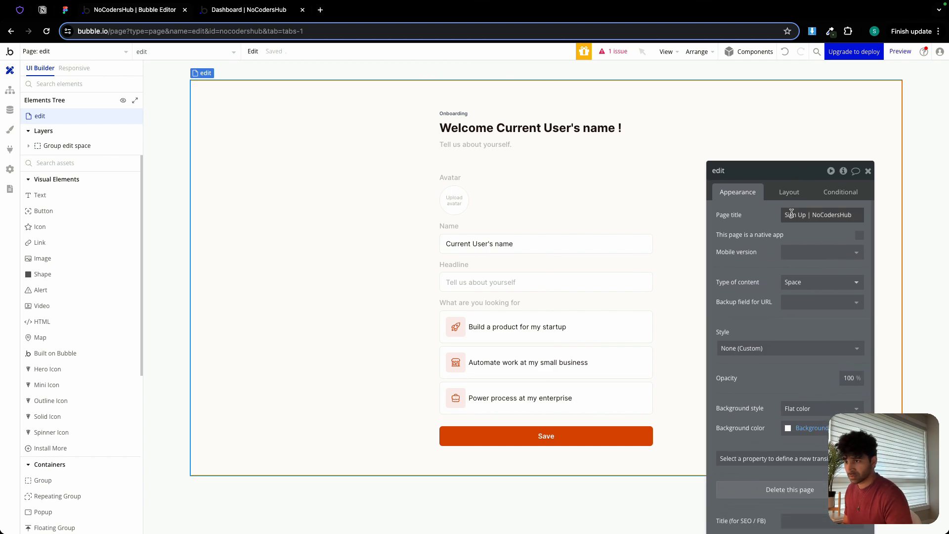
left_click(792, 214)
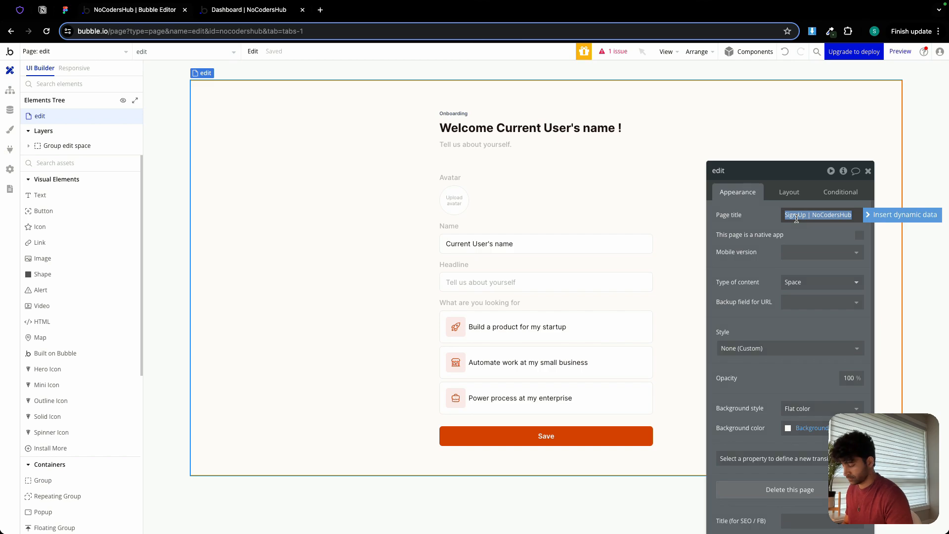
type("Edit")
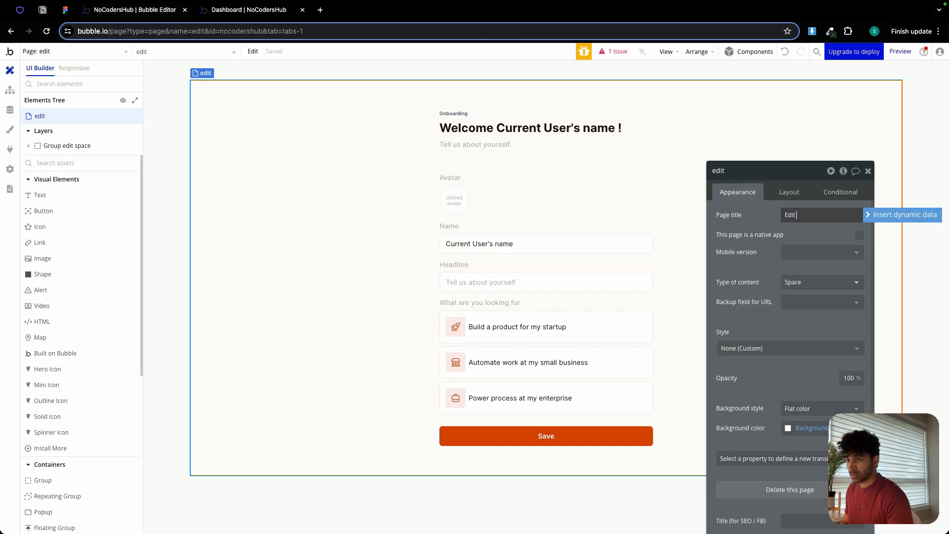
left_click(889, 214)
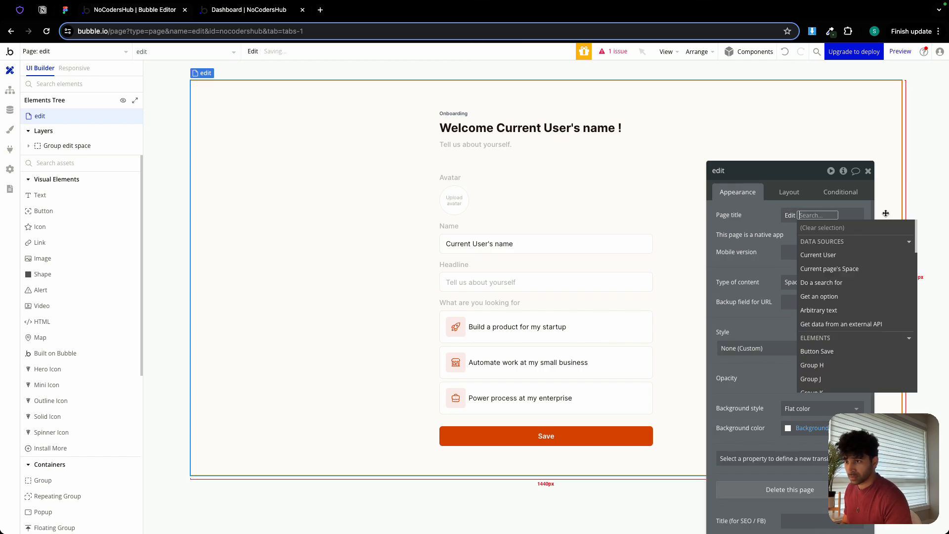
left_click(842, 270)
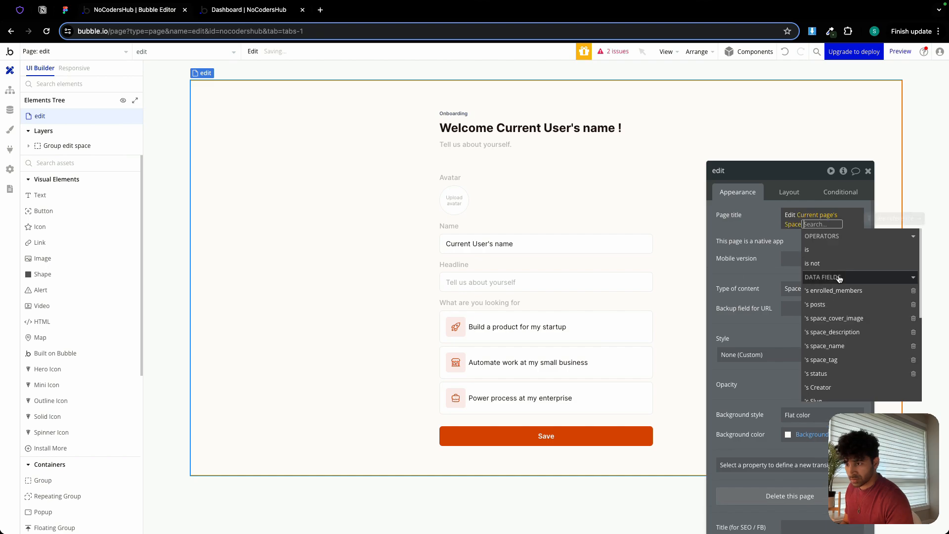
left_click(835, 345)
left_click(754, 233)
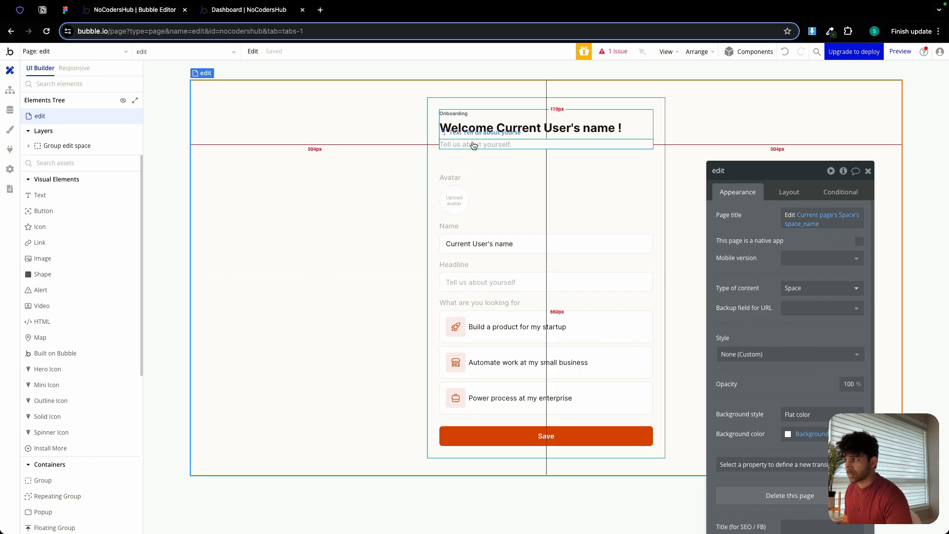
Change the small Onboarding text above the heading to "Edit Space" and turn off fitting its width to content.
left_click(454, 113)
double_click(754, 215)
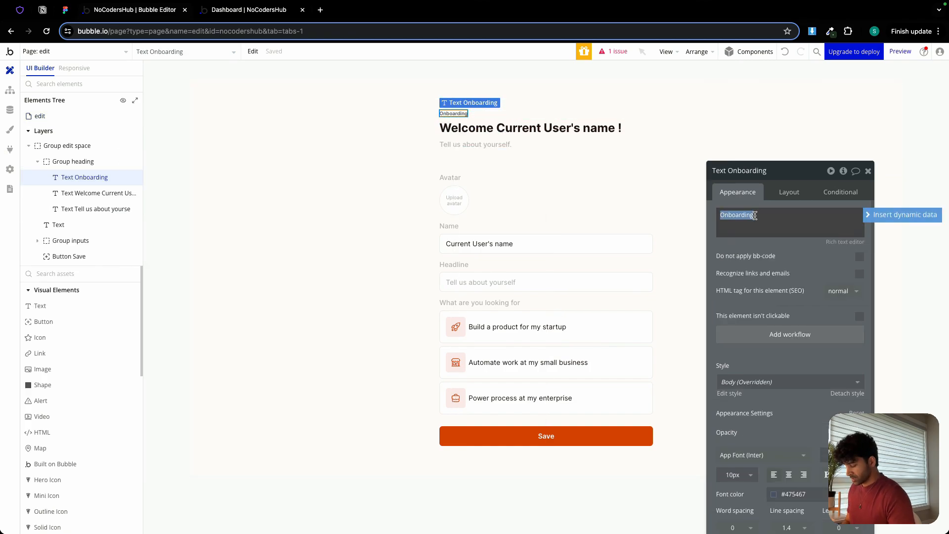
type("Edit Space")
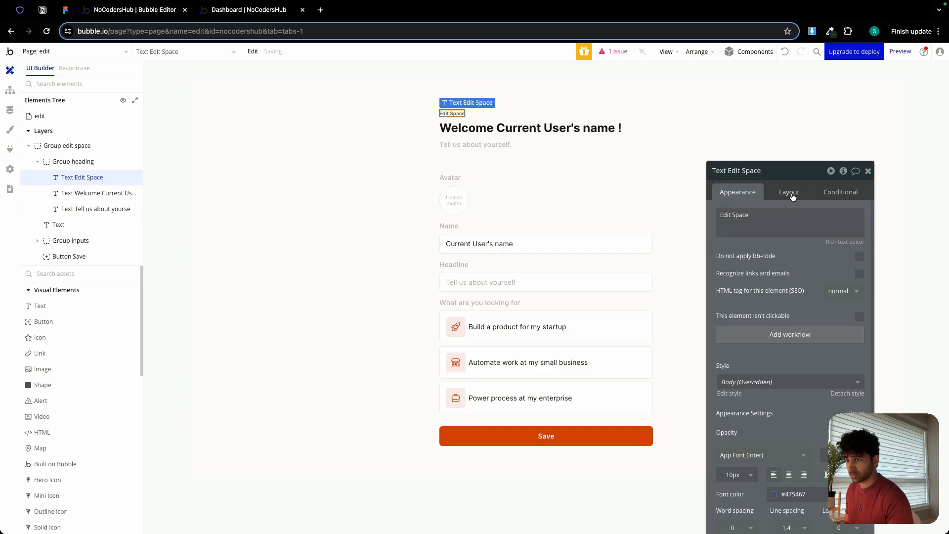
left_click(788, 192)
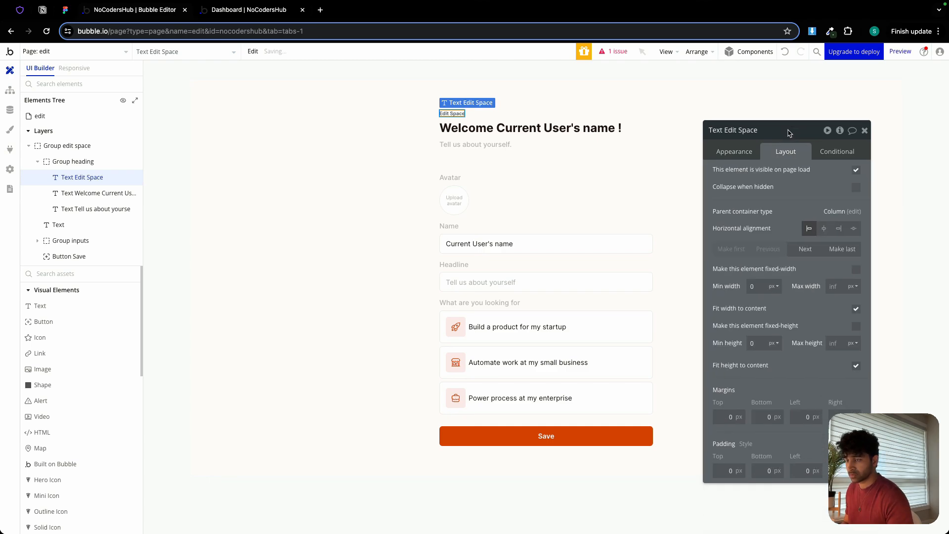
left_click(857, 306)
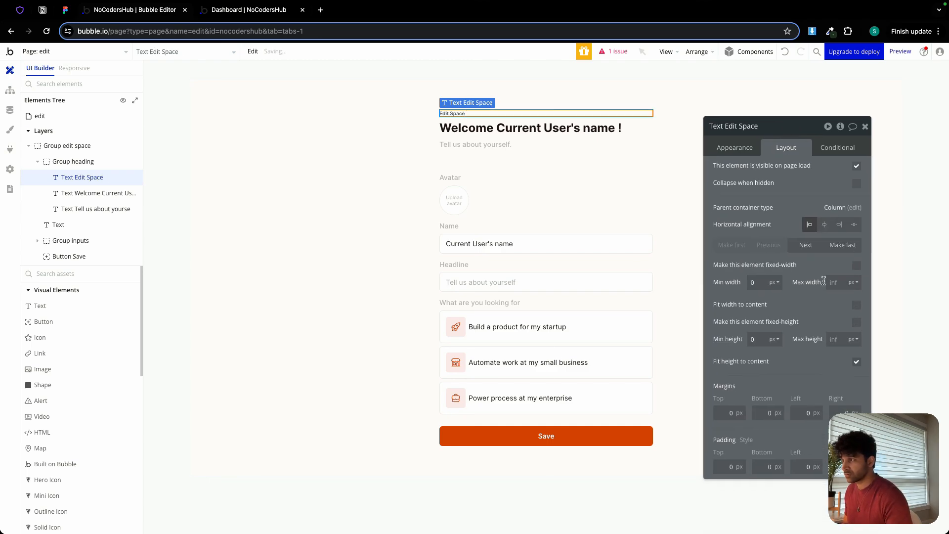
Set Group edit space's type of content to Space and its data source to Current page's Space.
left_click(479, 131)
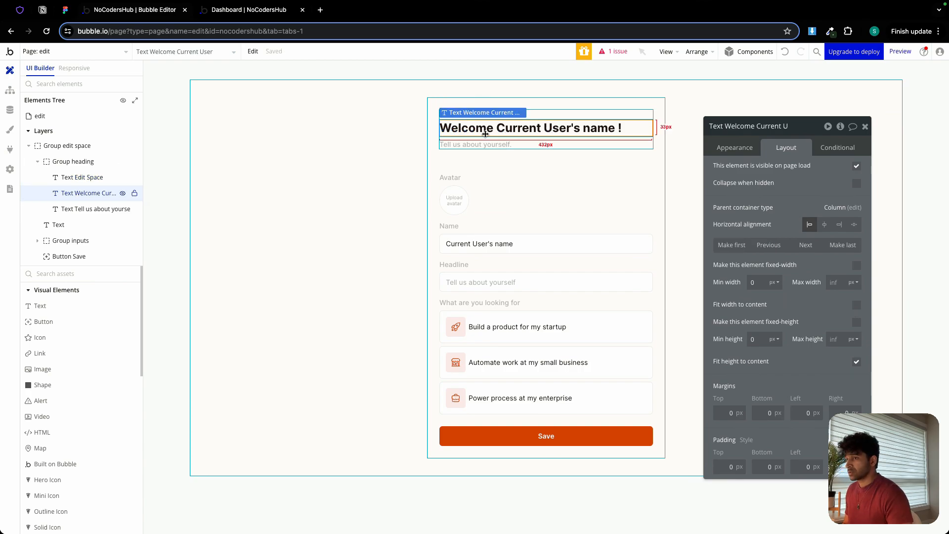
left_click(734, 147)
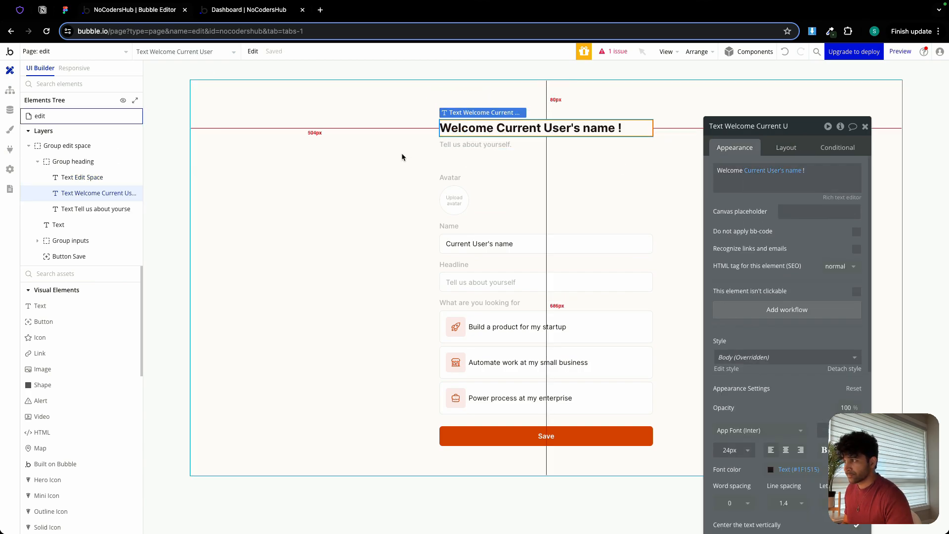
left_click(426, 156)
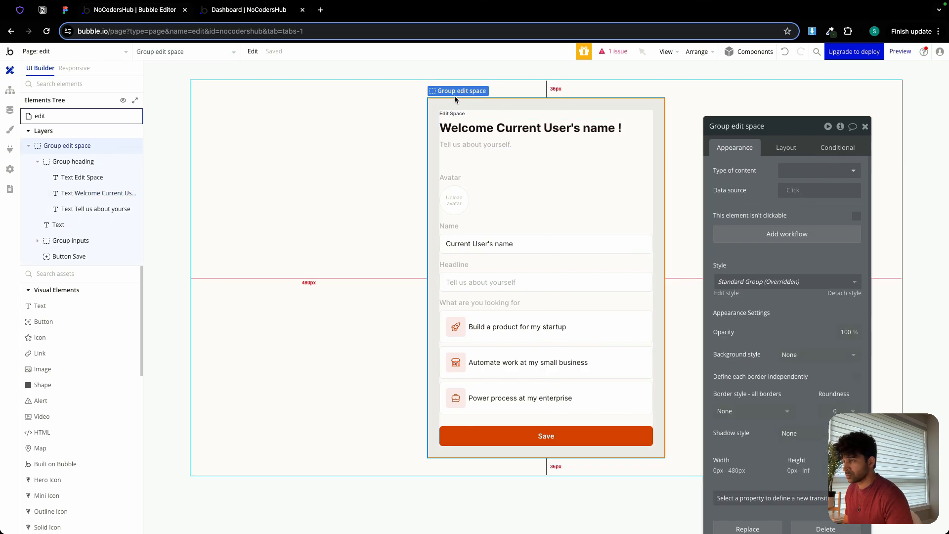
left_click(816, 174)
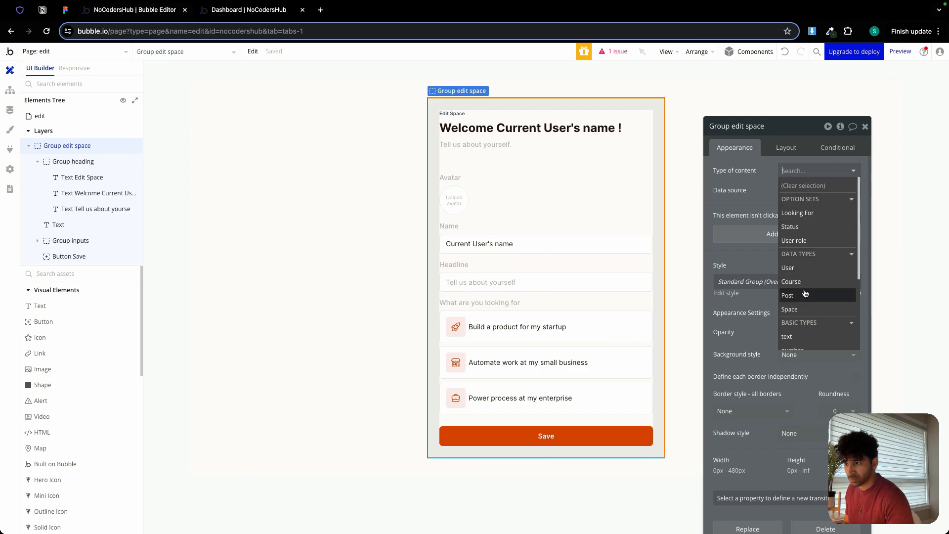
left_click(804, 309)
left_click(792, 189)
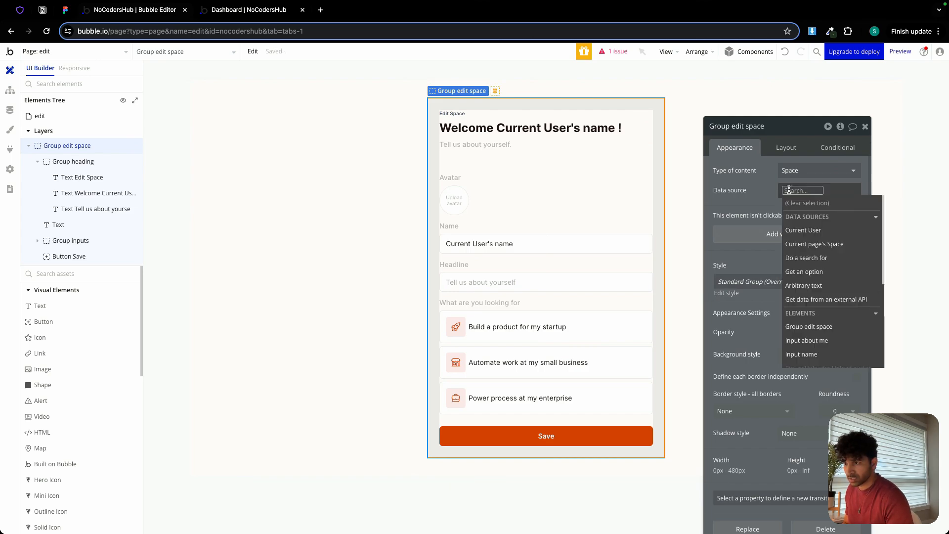
left_click(833, 246)
left_click(764, 193)
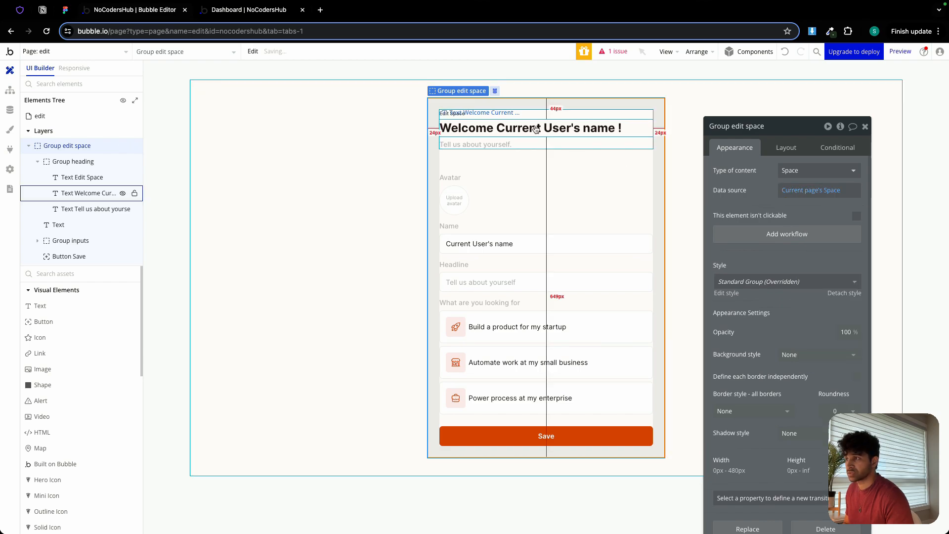
Set Group heading's type of content to Space and its data source to Parent group's Space.
left_click(514, 121)
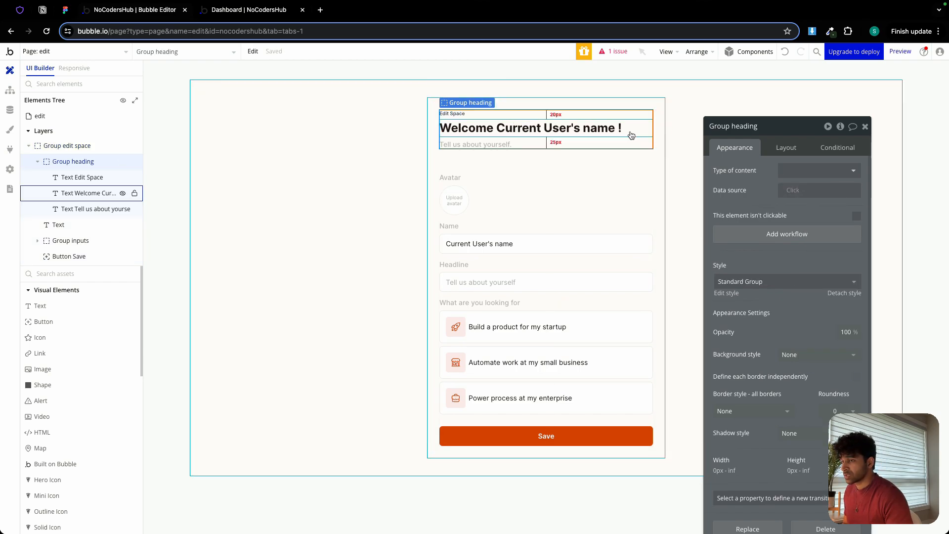
left_click(810, 171)
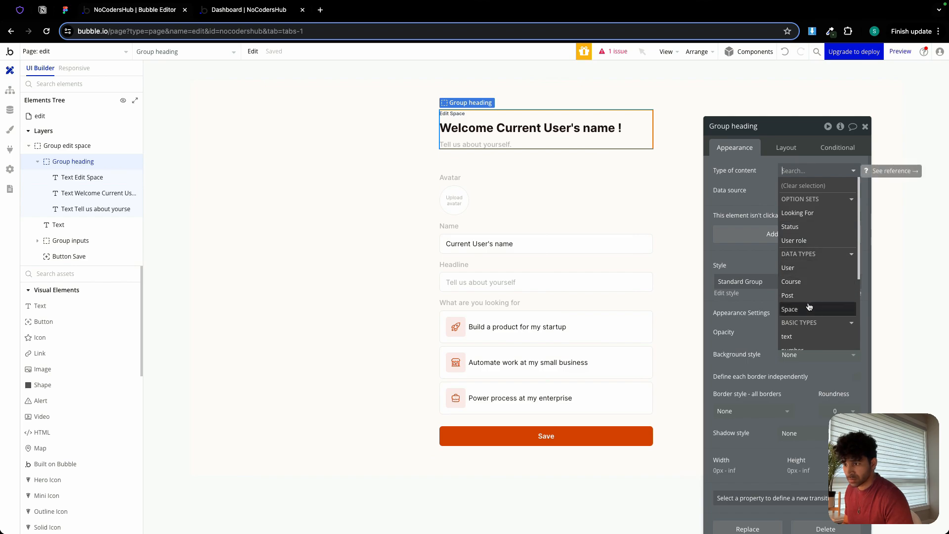
left_click(790, 309)
left_click(792, 190)
left_click(814, 230)
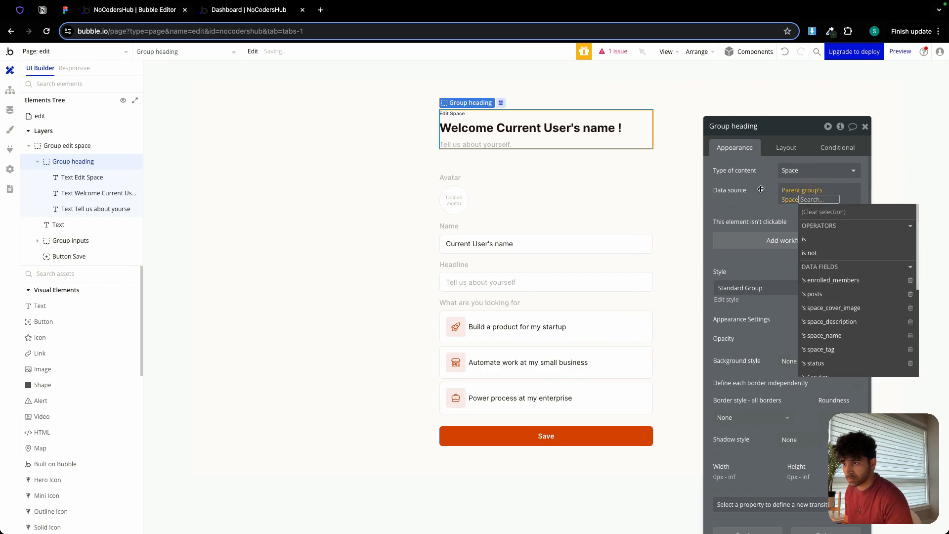
Replace the welcome heading's text with the dynamic value Current page's Space's space_name.
left_click(548, 134)
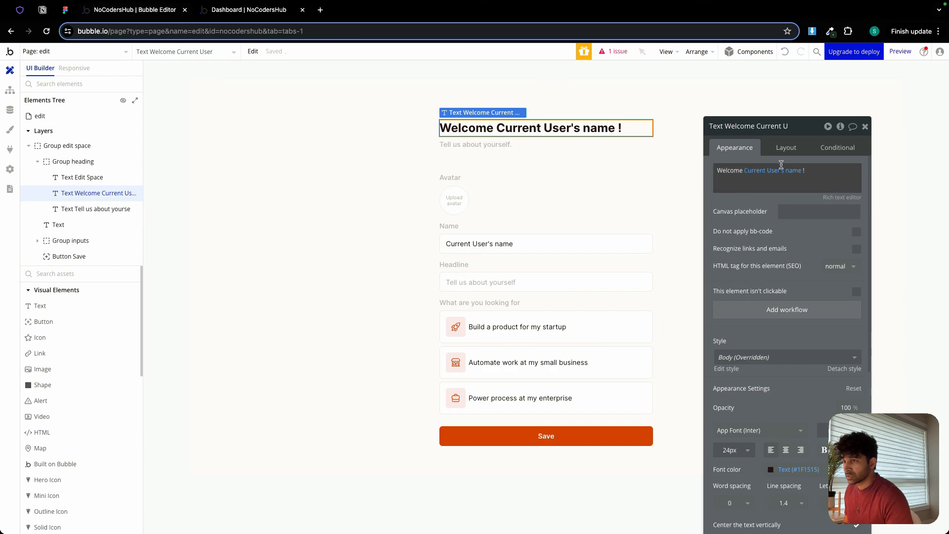
double_click(732, 171)
key("BackSpace")
key("BackSpace")
key("BackSpace")
key("BackSpace")
key("BackSpace")
key("BackSpace")
key("BackSpace")
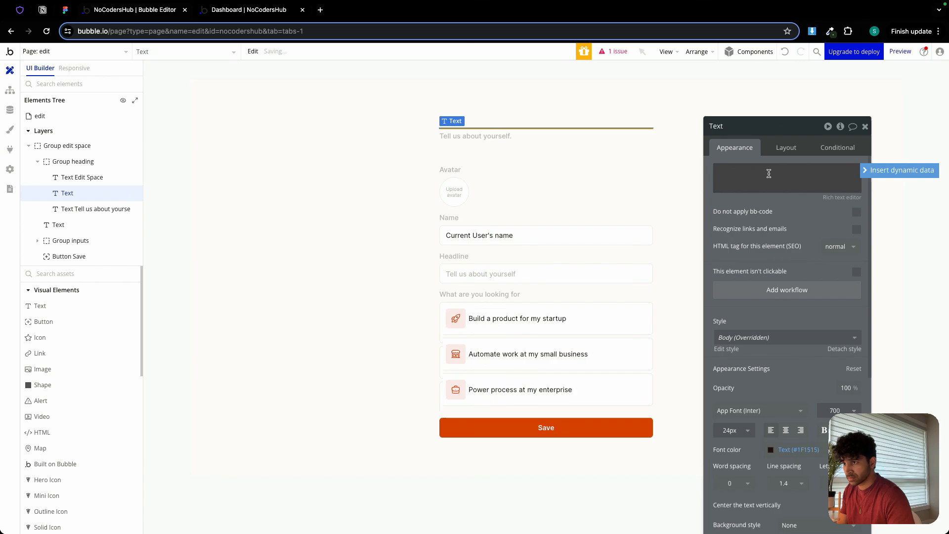
left_click(895, 171)
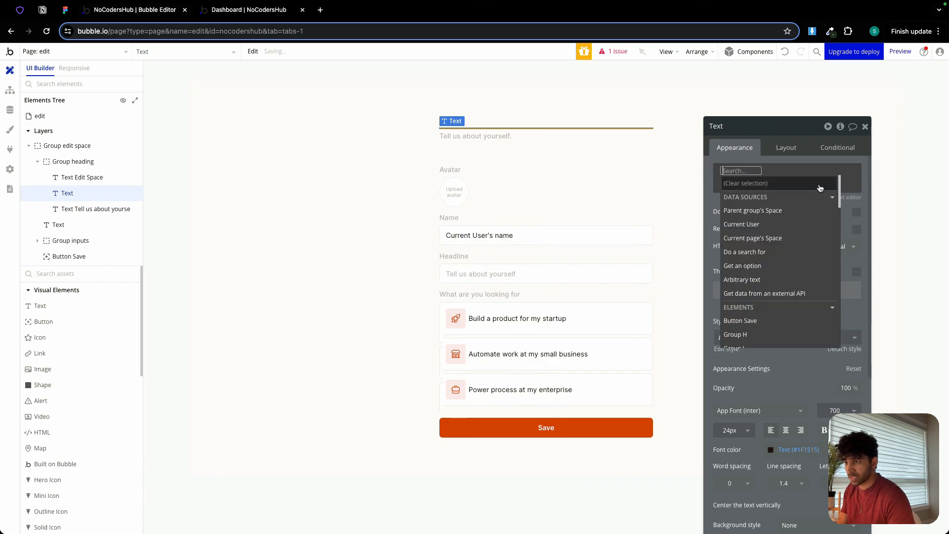
left_click(773, 239)
left_click(813, 292)
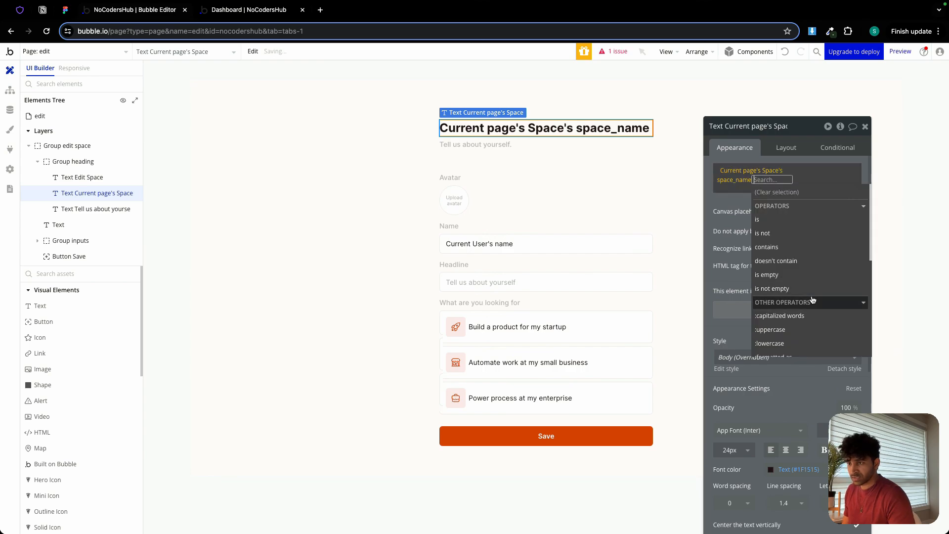
Following the Figma Edit Space heading, replace the "Tell us about yourself." text with the dynamic value Parent group's Space's space_description.
left_click(64, 11)
scroll(307, 110, "up", 5)
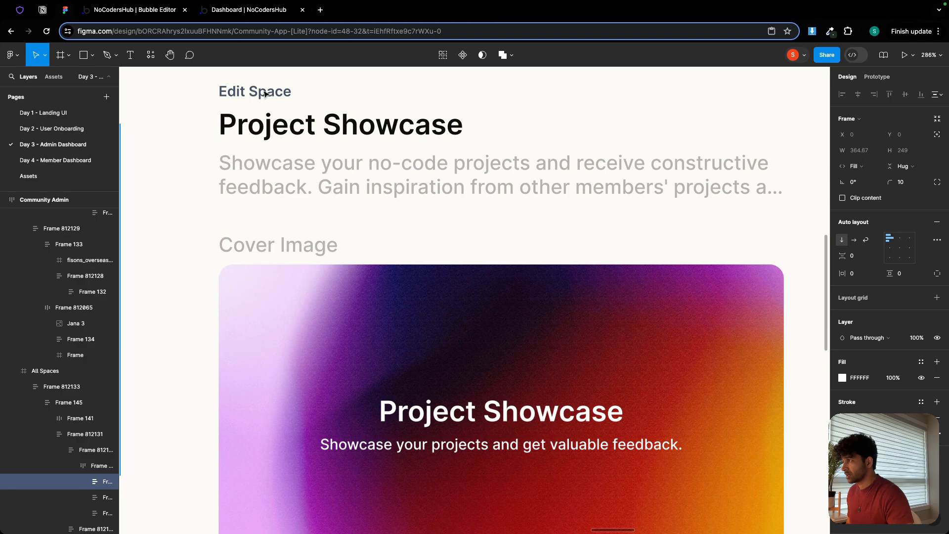
left_click(334, 123)
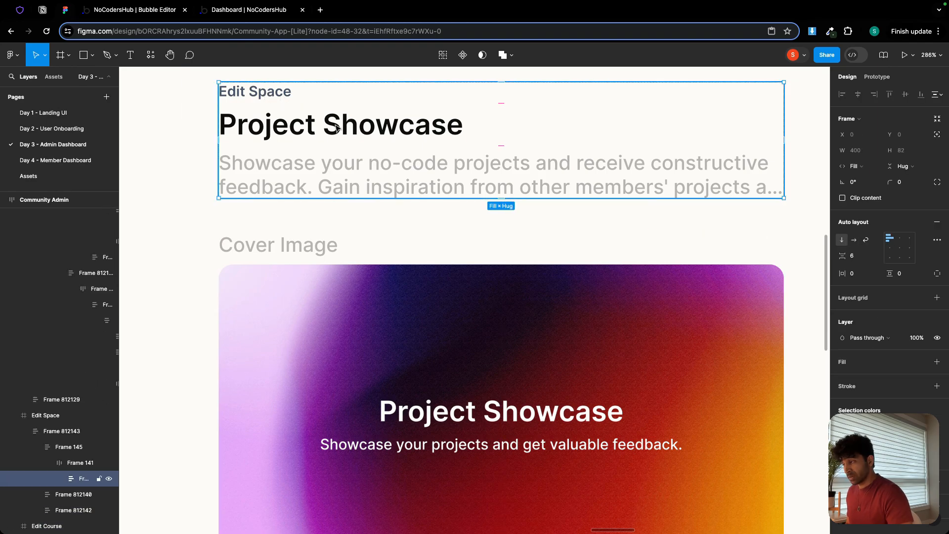
scroll(340, 132, "down", 2)
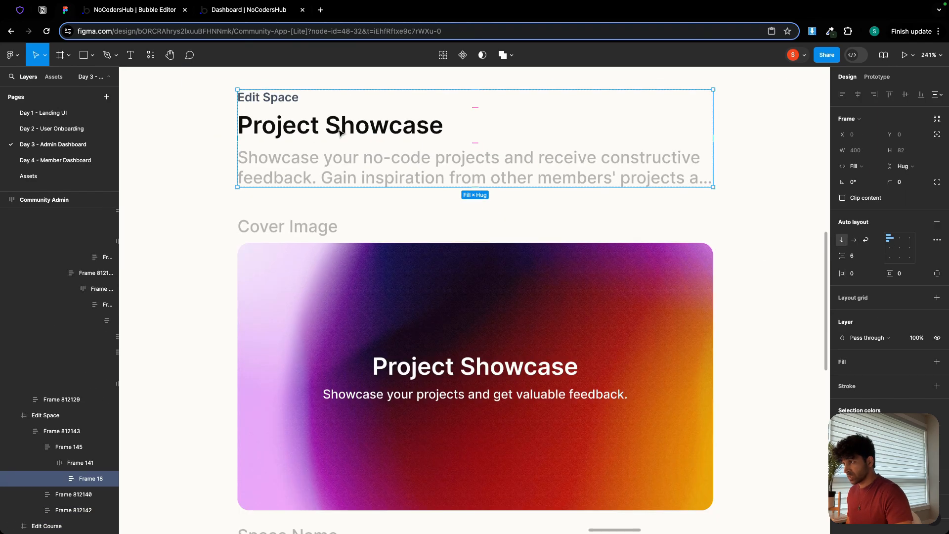
left_click(150, 14)
left_click(94, 209)
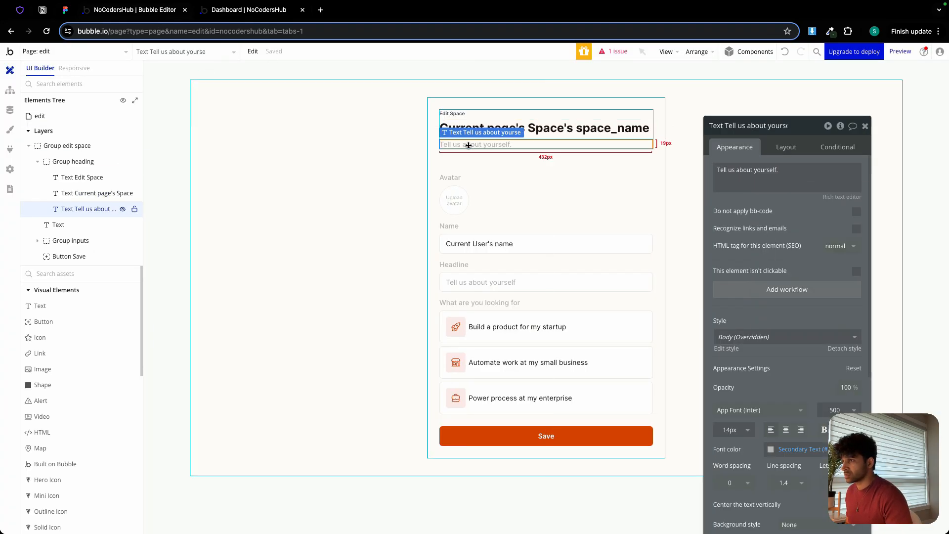
triple_click(749, 175)
left_click(892, 170)
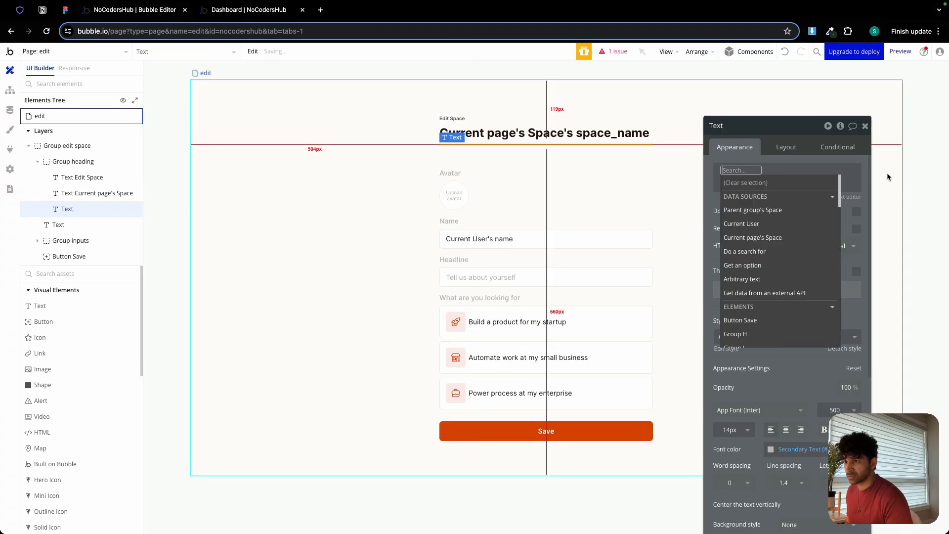
left_click(795, 210)
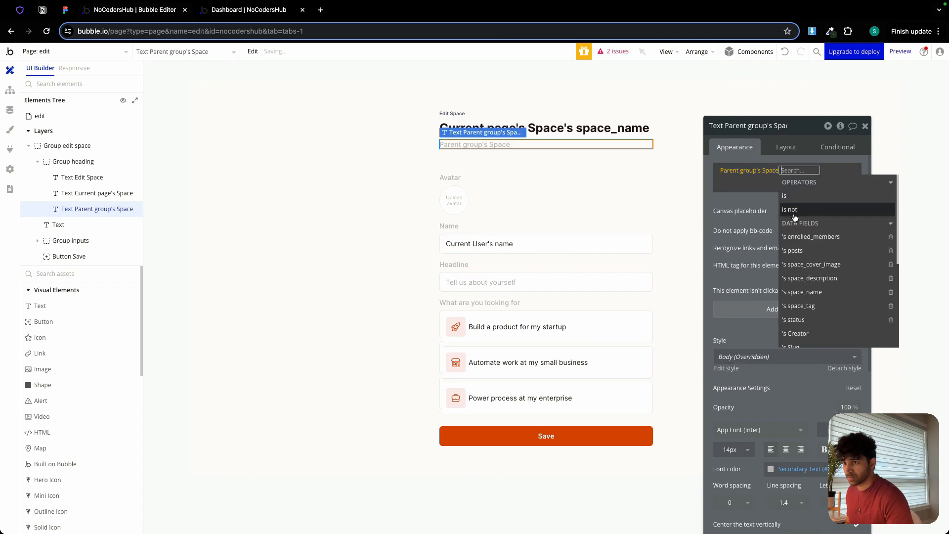
left_click(829, 277)
Give the space description text a fixed height of 40 px and turn off centering it vertically.
left_click(781, 145)
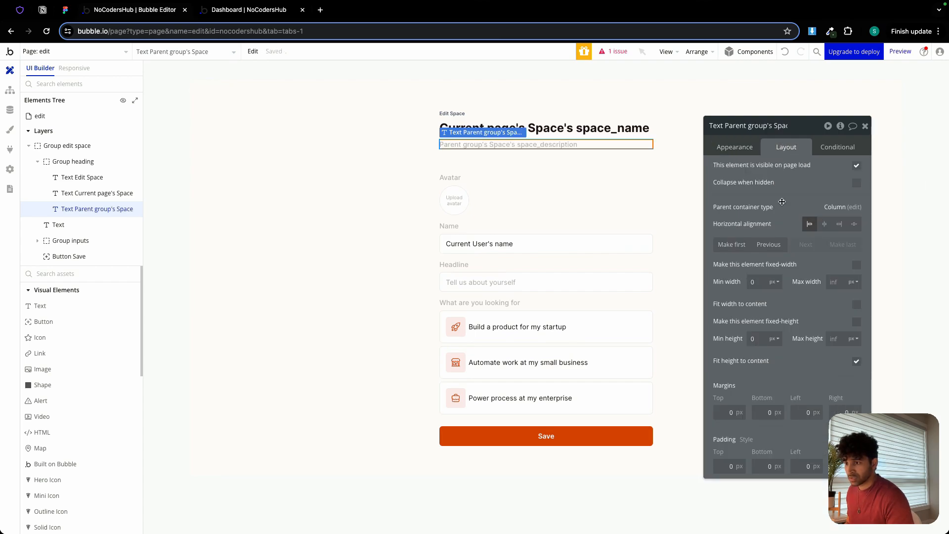
left_click(763, 336)
type("40")
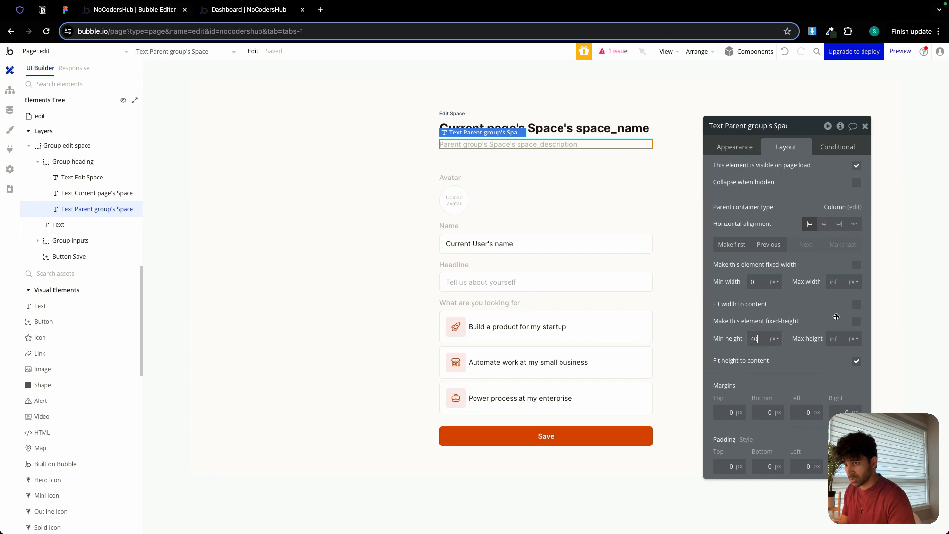
left_click(856, 322)
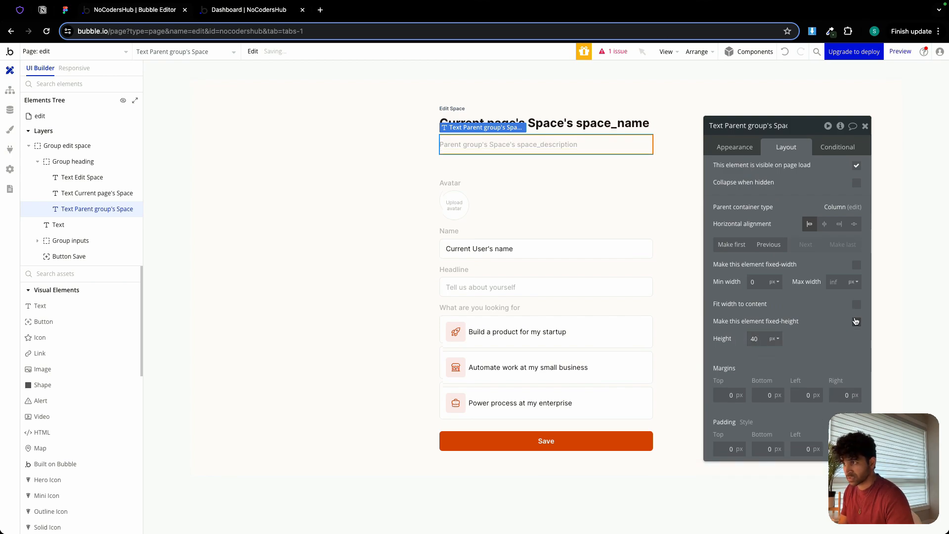
left_click(733, 145)
scroll(864, 400, "down", 2)
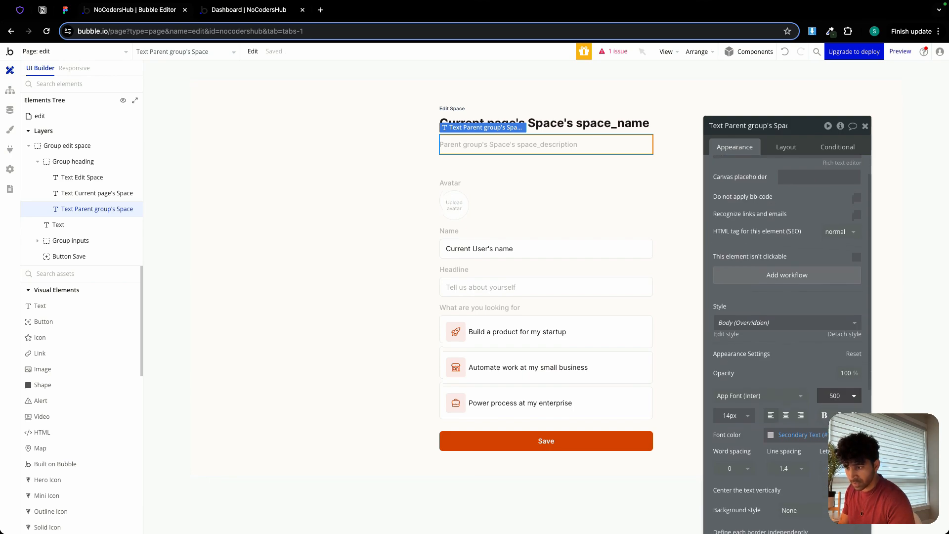
left_click(856, 473)
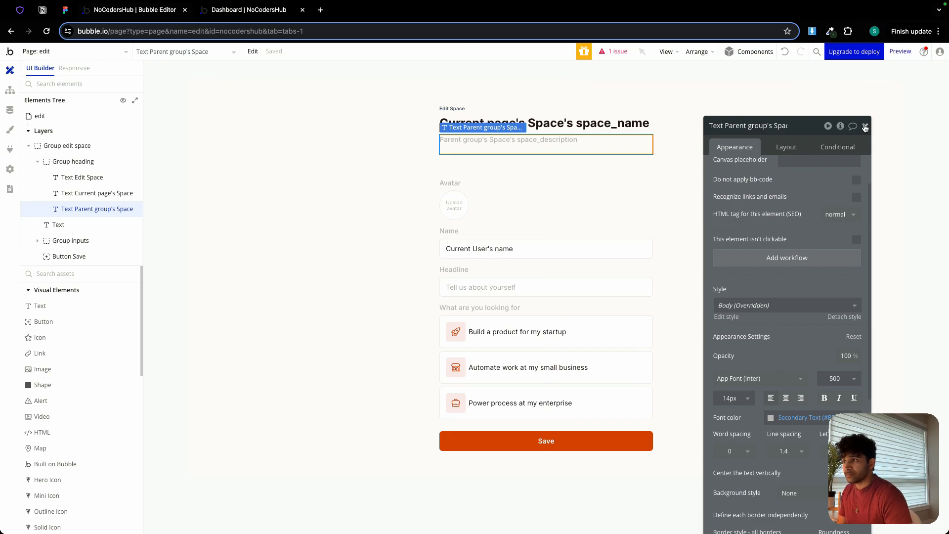
Delete the empty Text element between Group heading and Group inputs.
left_click(395, 161)
left_click(435, 161)
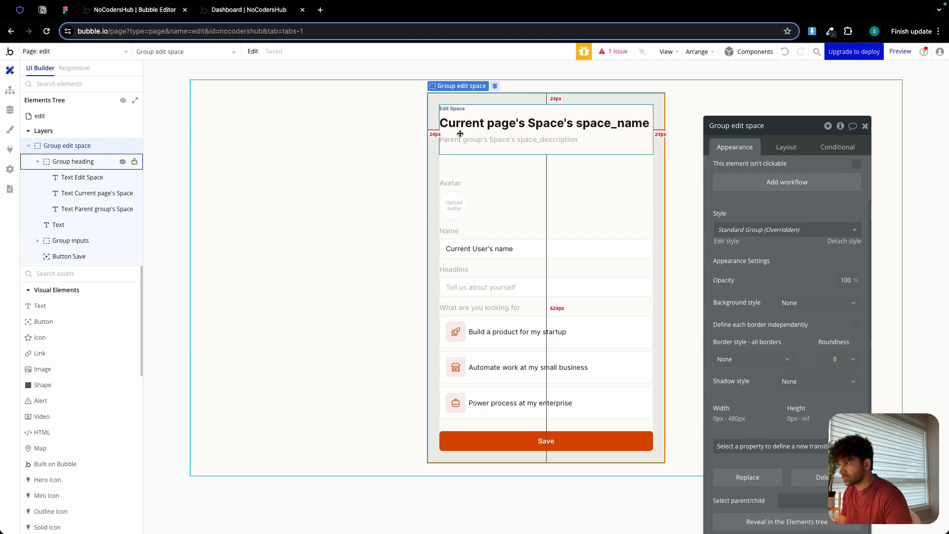
left_click(128, 163)
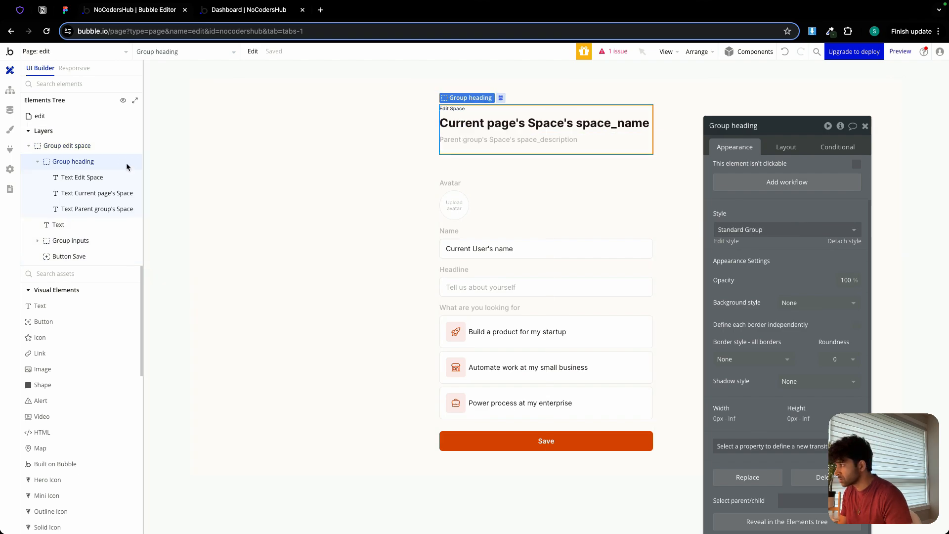
left_click(68, 227)
right_click(68, 227)
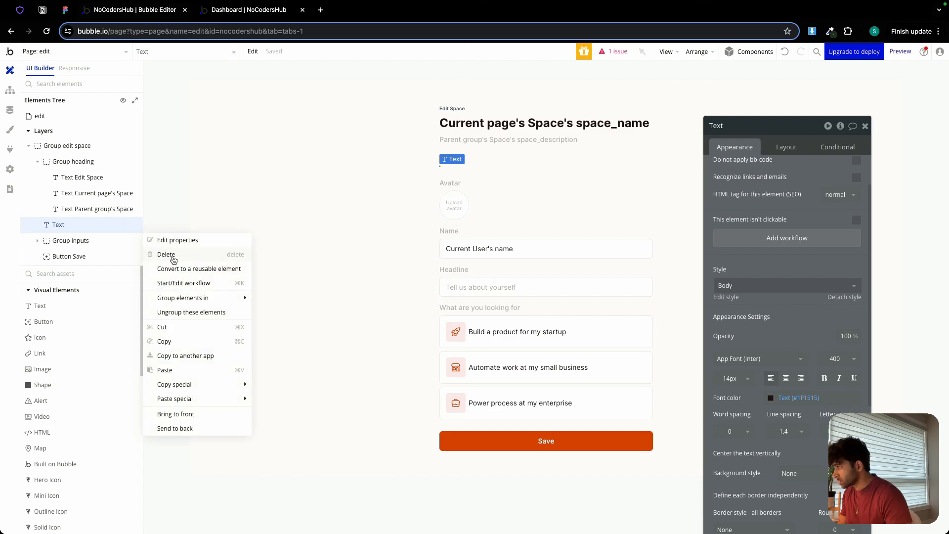
left_click(167, 255)
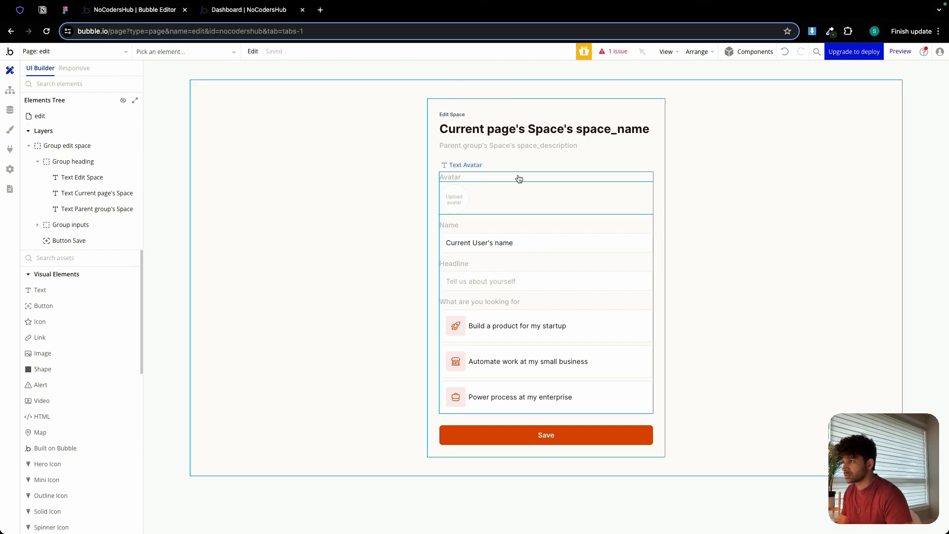
Change the Avatar label's text to "Cover Image".
left_click(517, 179)
scroll(759, 171, "down", 2)
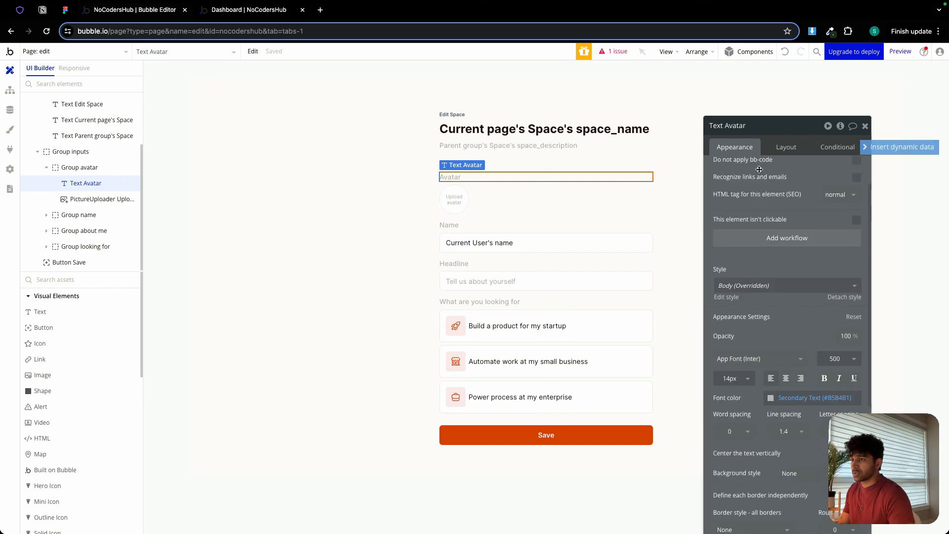
scroll(762, 170, "up", 2)
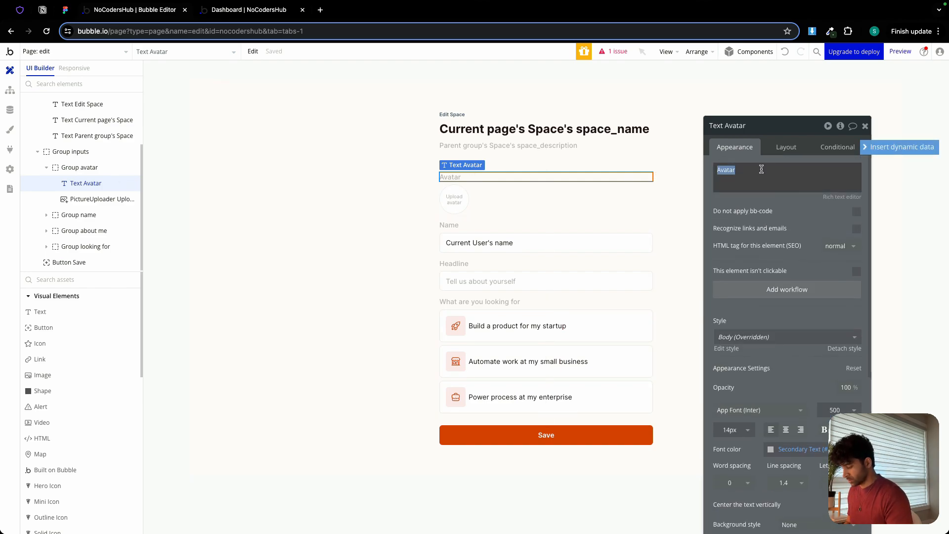
type("Cover Image")
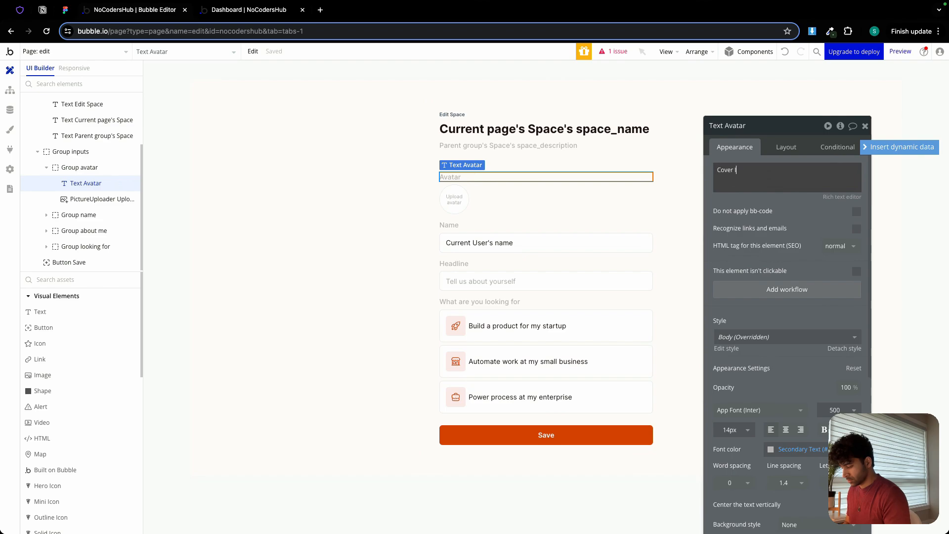
Set the picture uploader's placeholder to "Upload Cover Image".
left_click(454, 199)
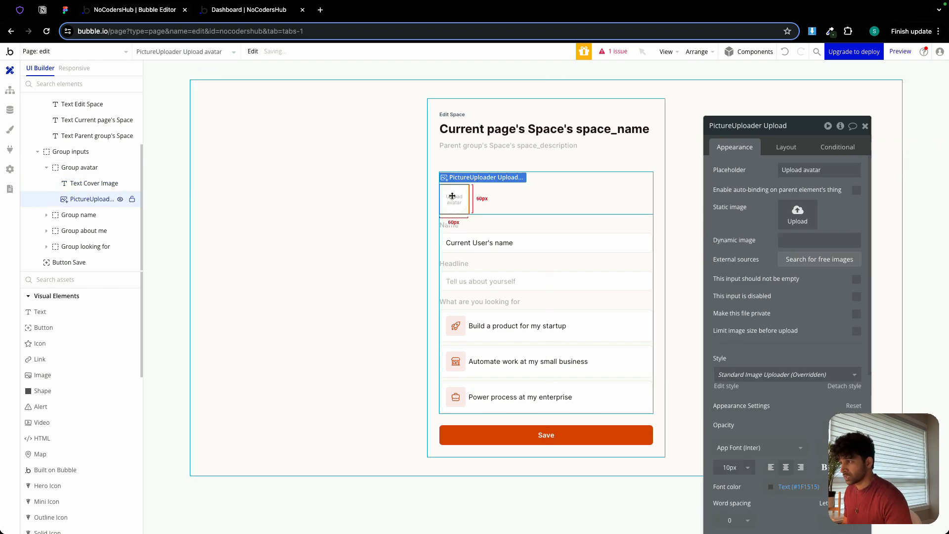
left_click(809, 170)
double_click(811, 170)
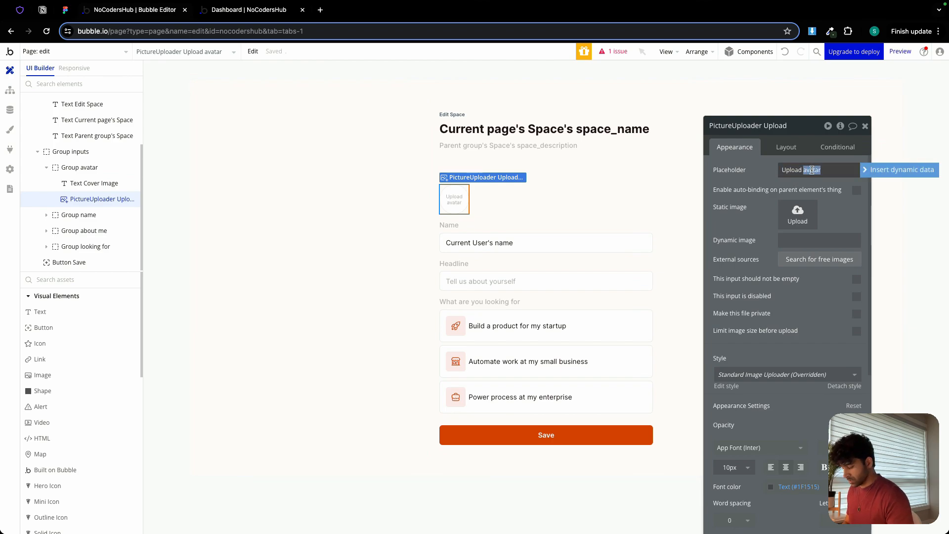
type("Cover Image")
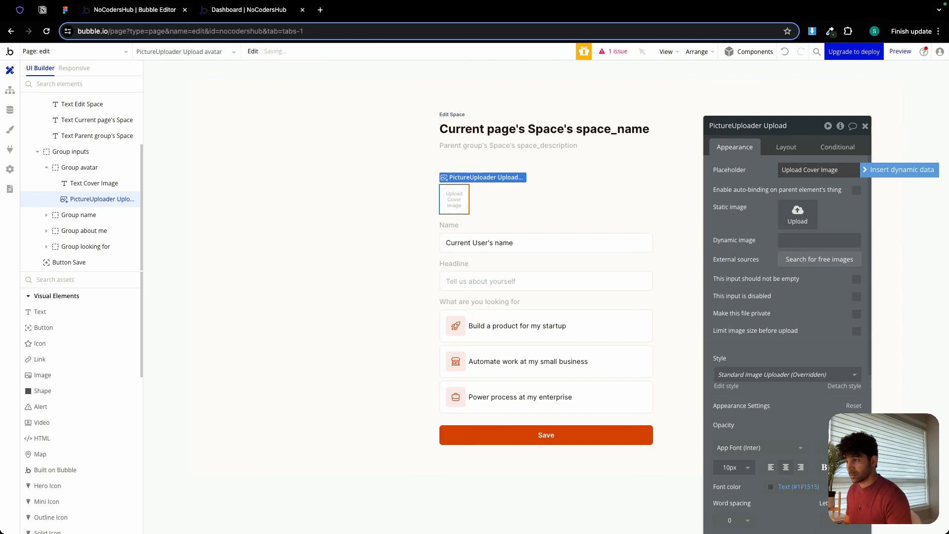
Turn off the picture uploader's fixed width and set its minimum width to 0 px.
scroll(836, 341, "down", 4)
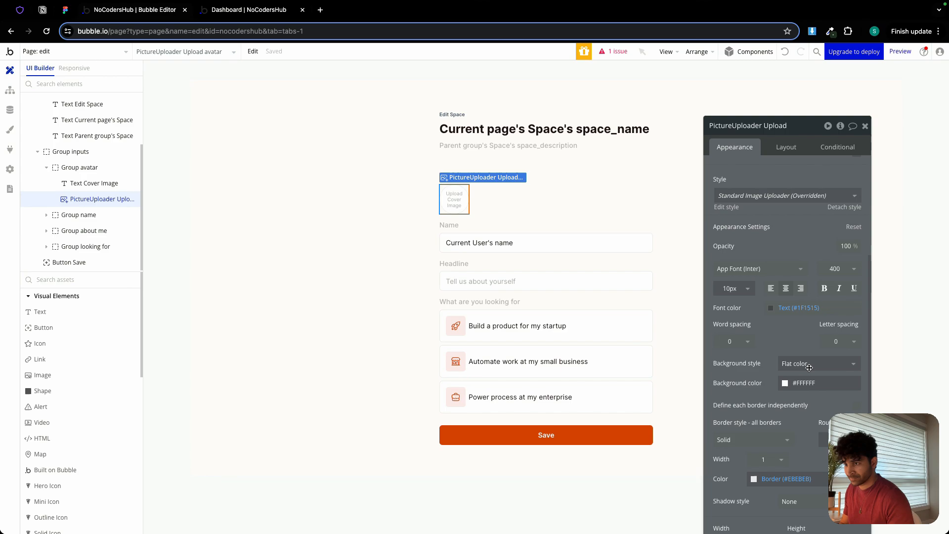
left_click(780, 149)
left_click(857, 266)
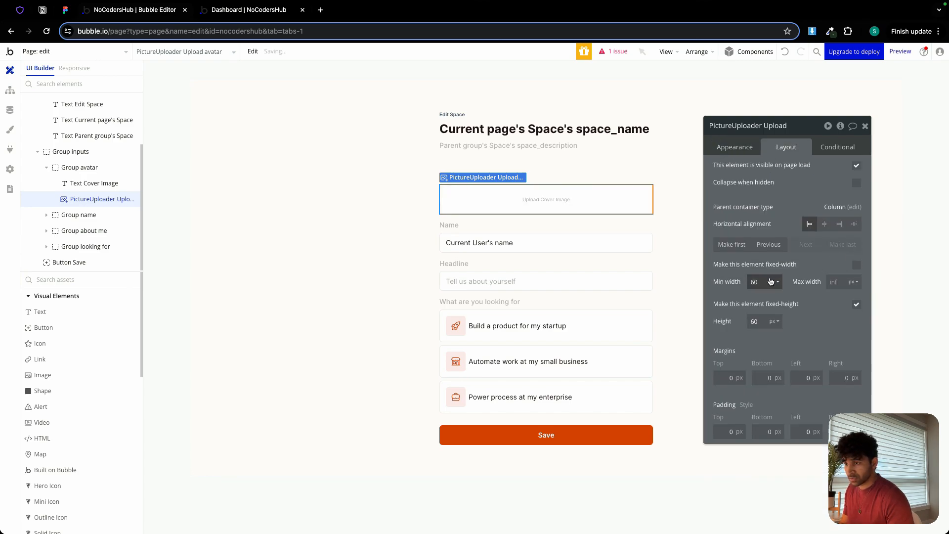
double_click(755, 282)
type("0")
left_click(762, 322)
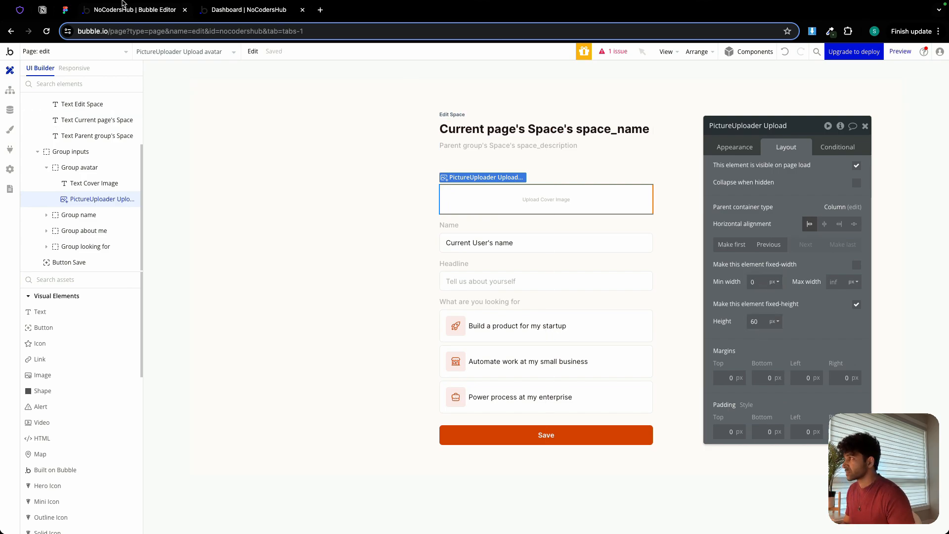
Check the cover image's dimensions in the Figma design and set the picture uploader's height to 225 px.
left_click(64, 11)
scroll(478, 246, "down", 2)
double_click(472, 245)
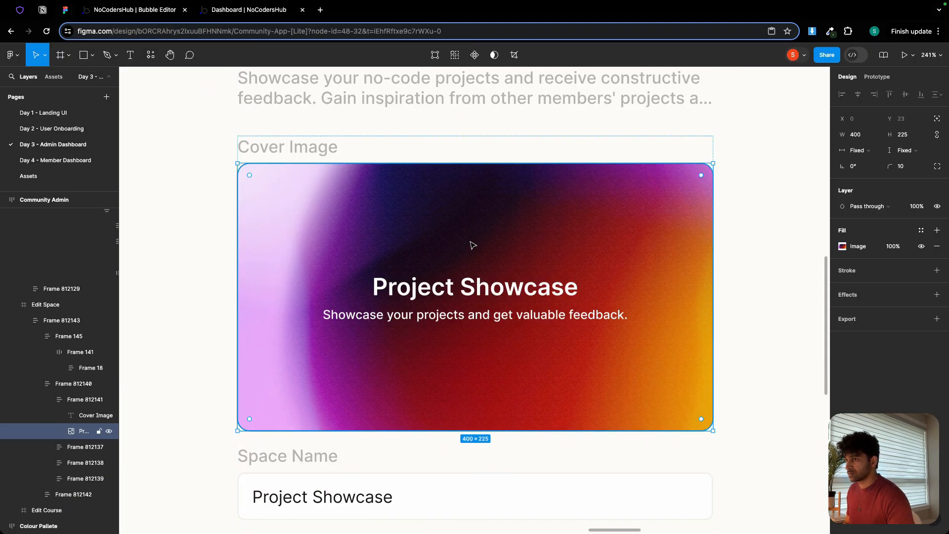
double_click(472, 245)
left_click(134, 12)
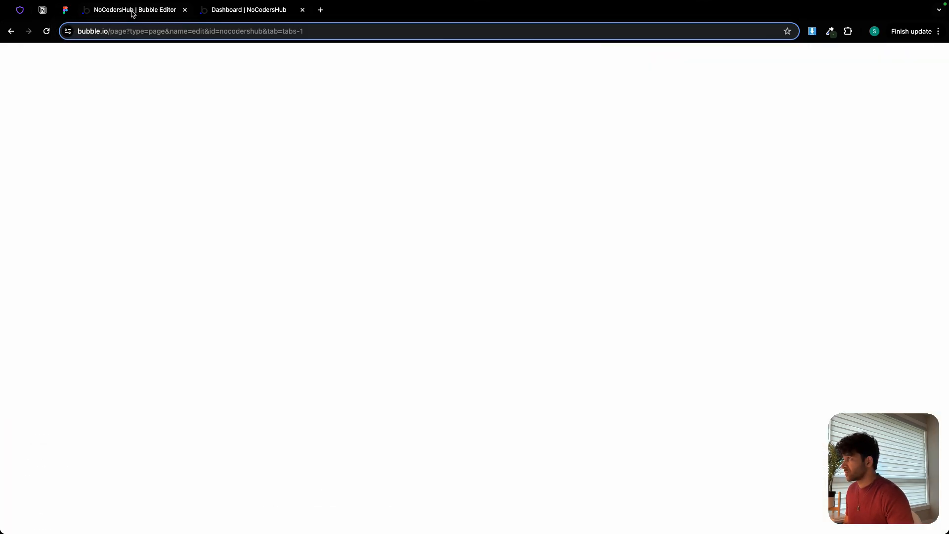
left_click(762, 325)
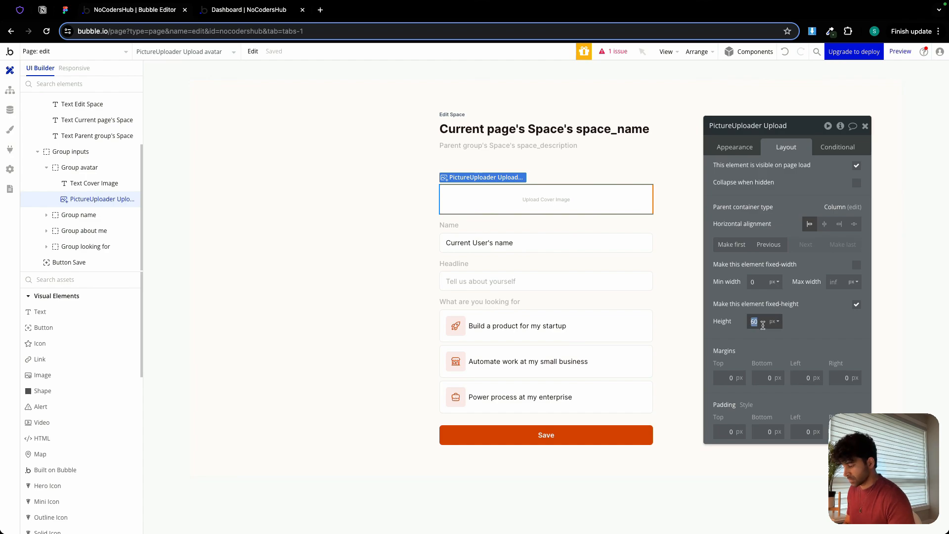
type("225")
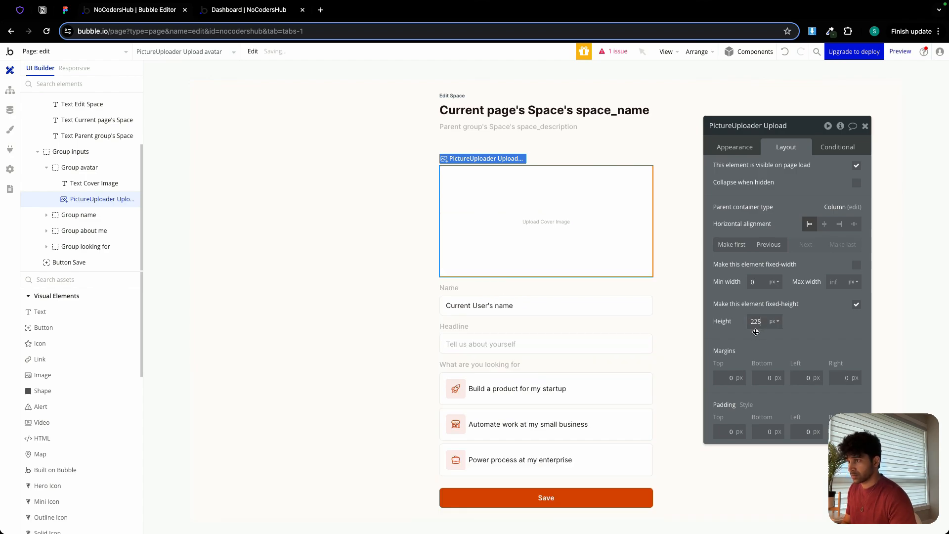
left_click(344, 230)
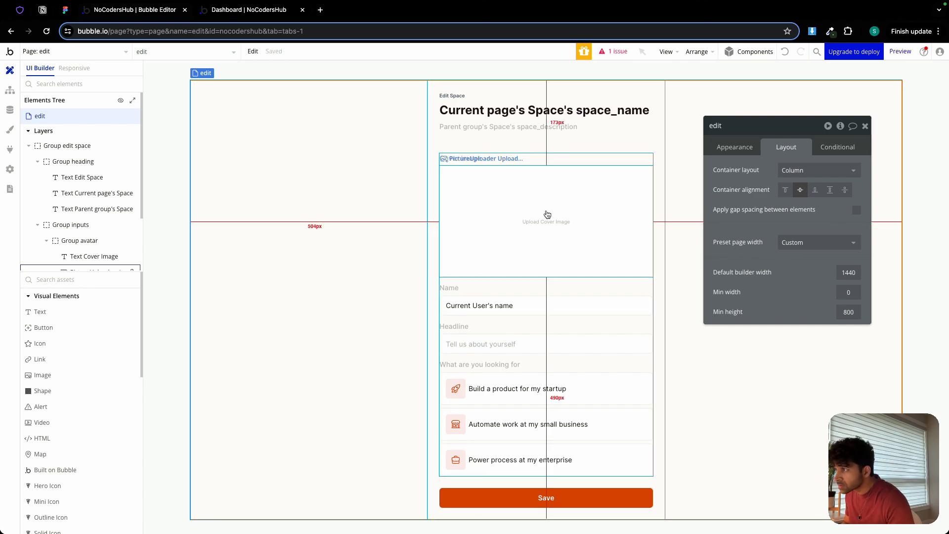
Replace the Name input's initial content with Current page's Space's space_name.
left_click(513, 304)
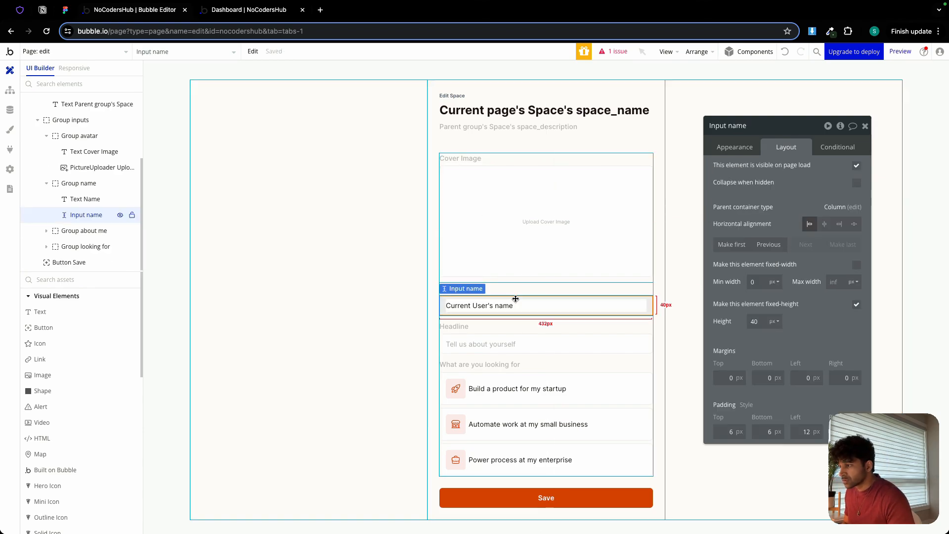
left_click(736, 148)
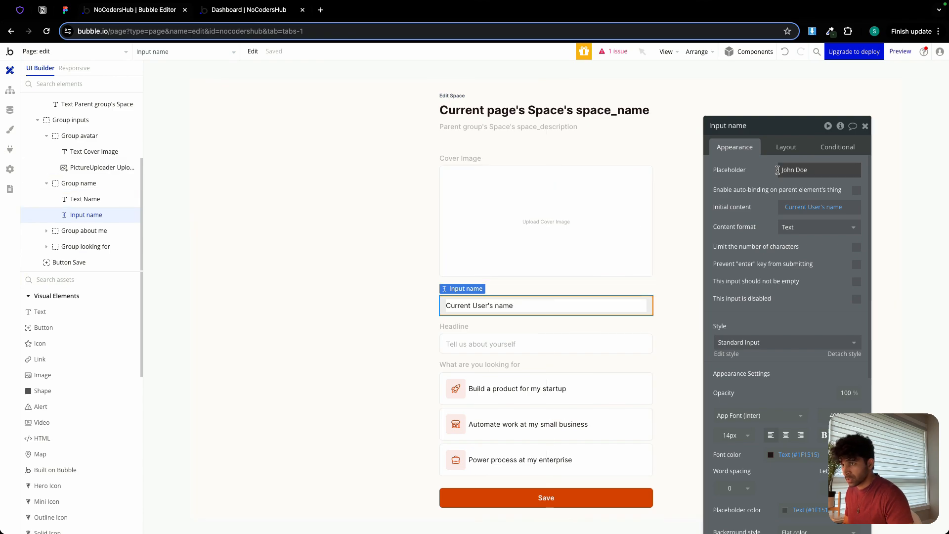
left_click(800, 207)
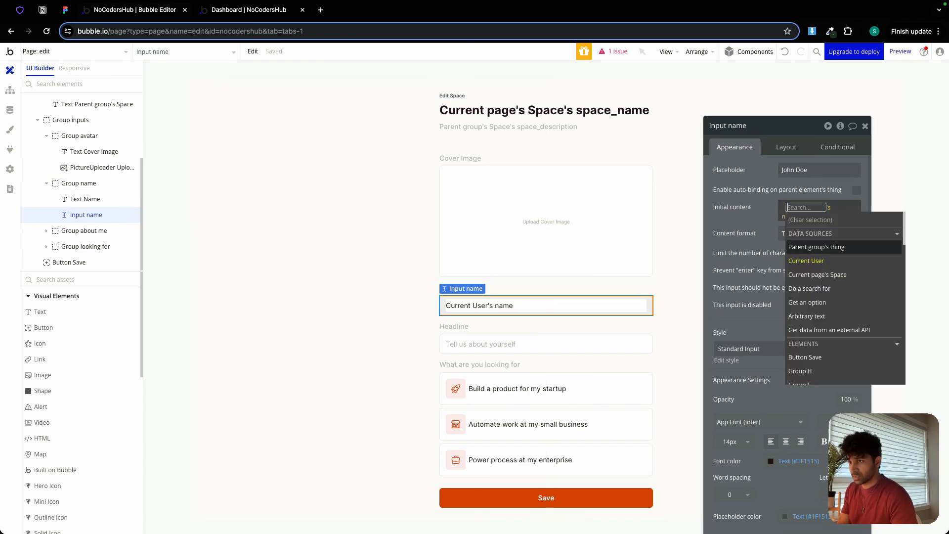
key("BackSpace")
left_click(799, 206)
left_click(880, 209)
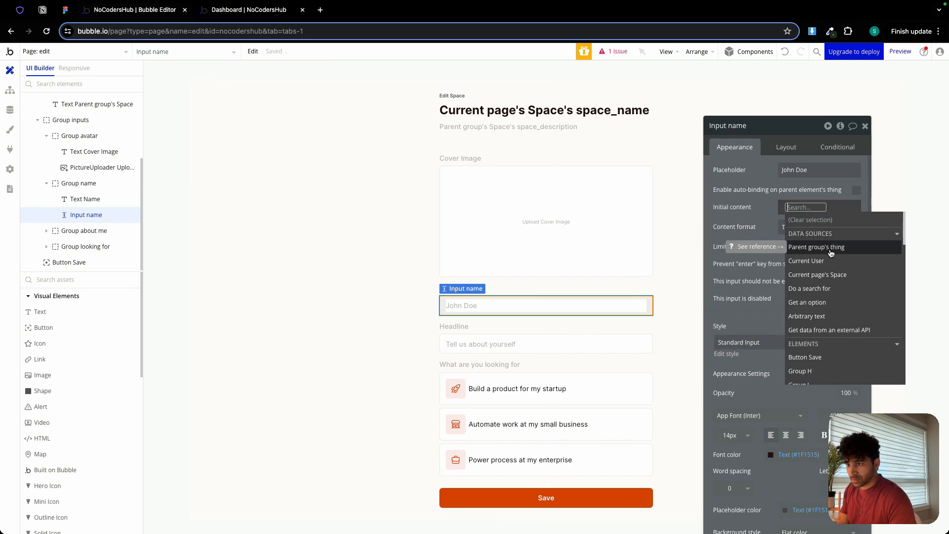
left_click(835, 275)
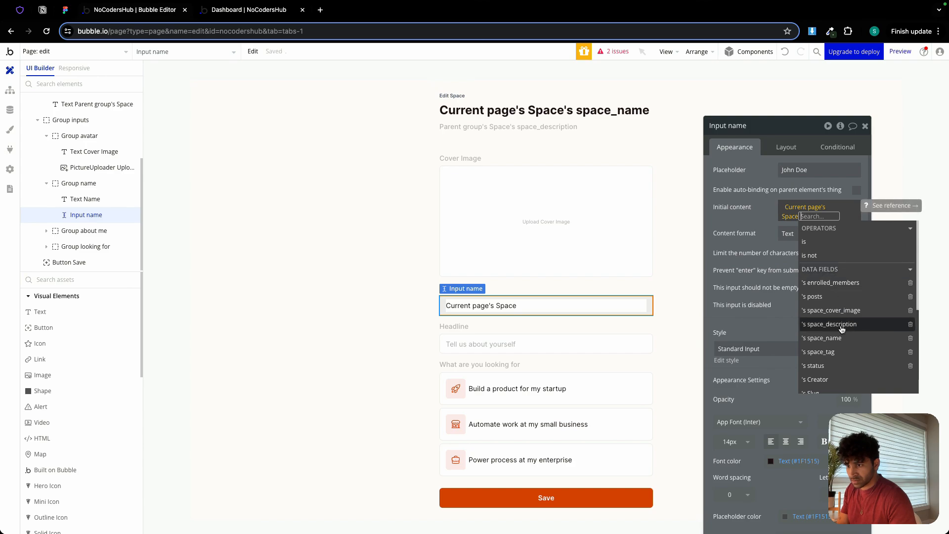
left_click(830, 338)
left_click(758, 219)
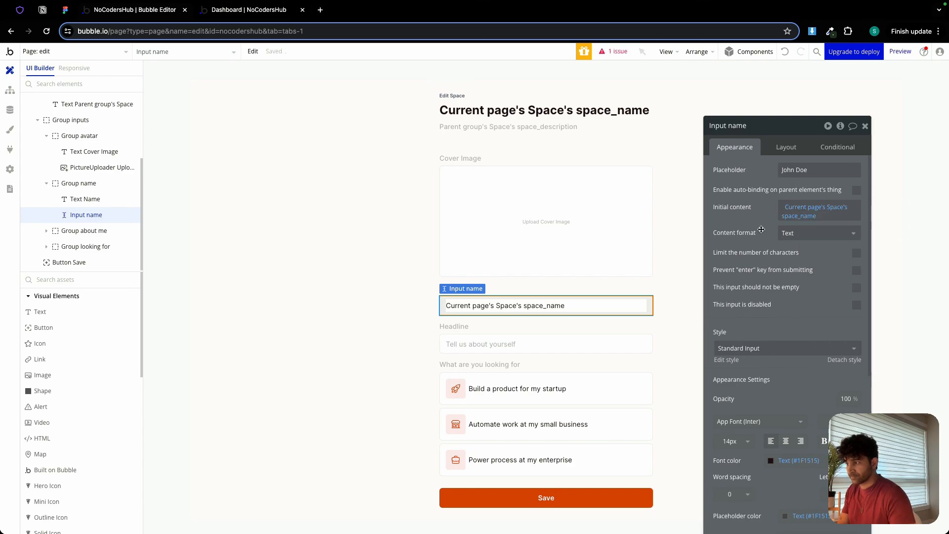
Rename the Name input element as "Input space name".
left_click(729, 130)
type("s Spa")
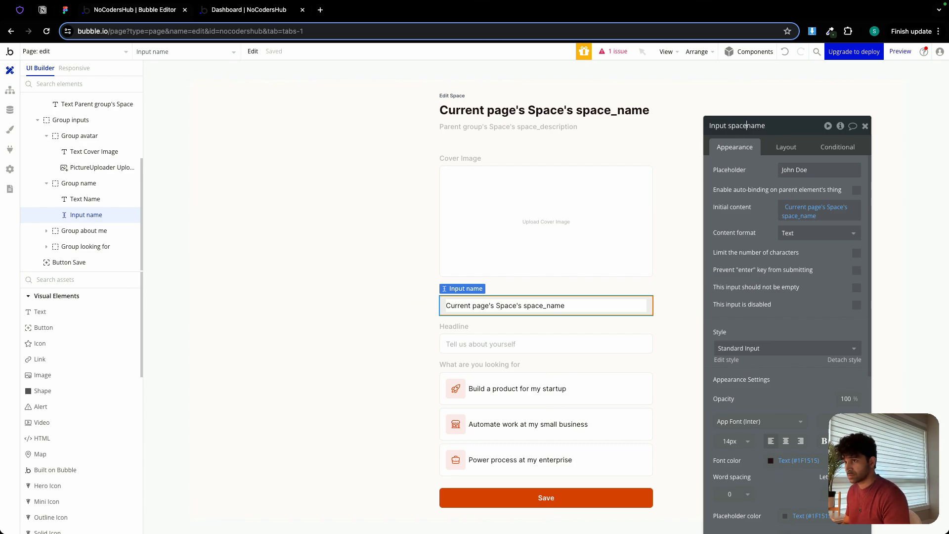
type("ce's")
key("Return")
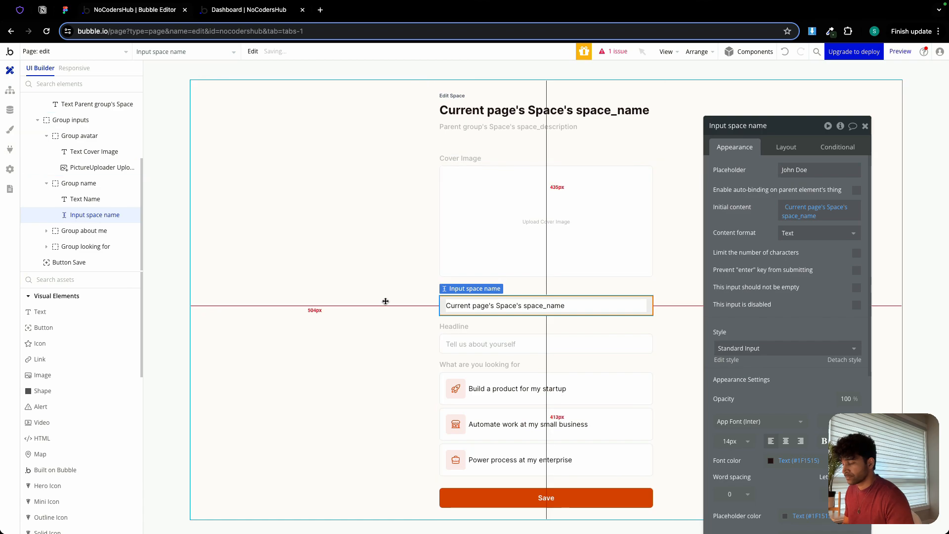
Delete the "Group looking for" section with its three option cards from the form.
left_click(386, 301)
left_click(497, 370)
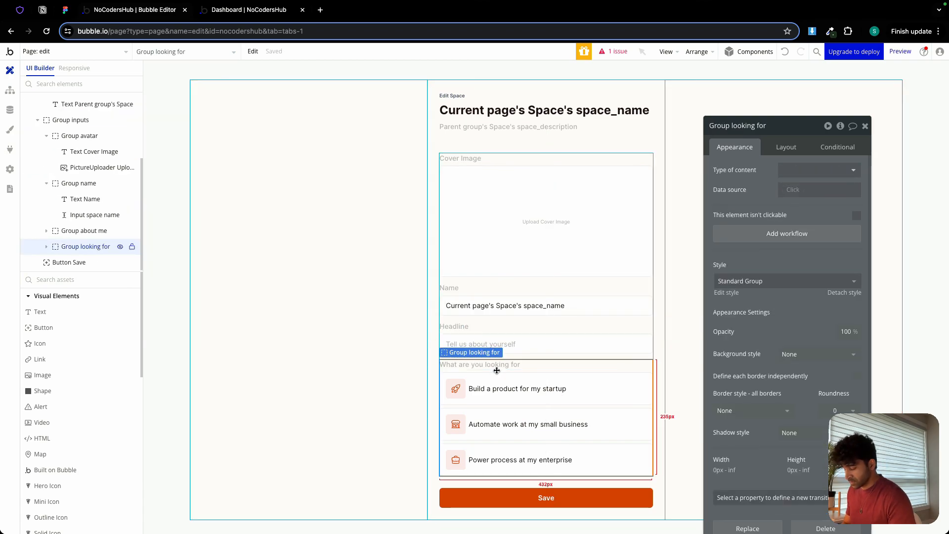
key("Delete")
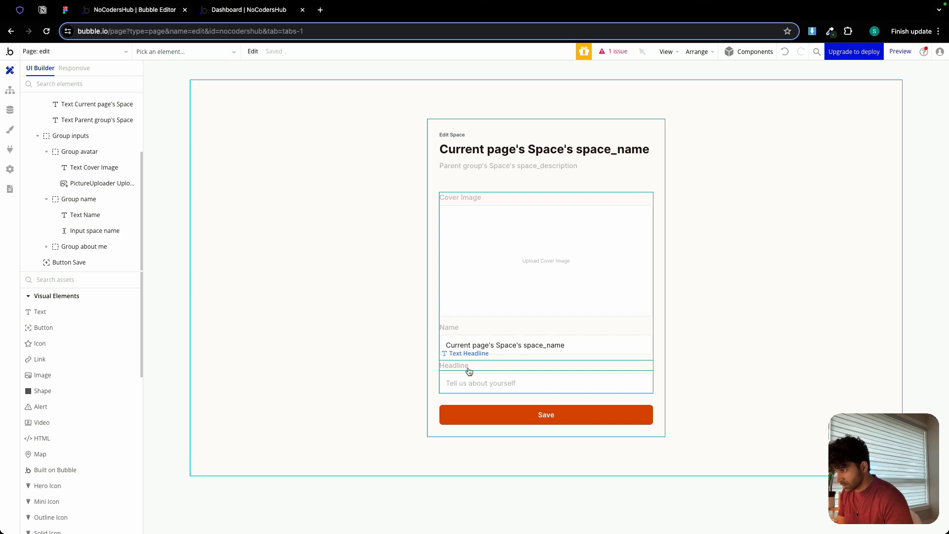
Check the field labels in the Figma Edit Space design and change the Headline label to "Space Description".
left_click(66, 15)
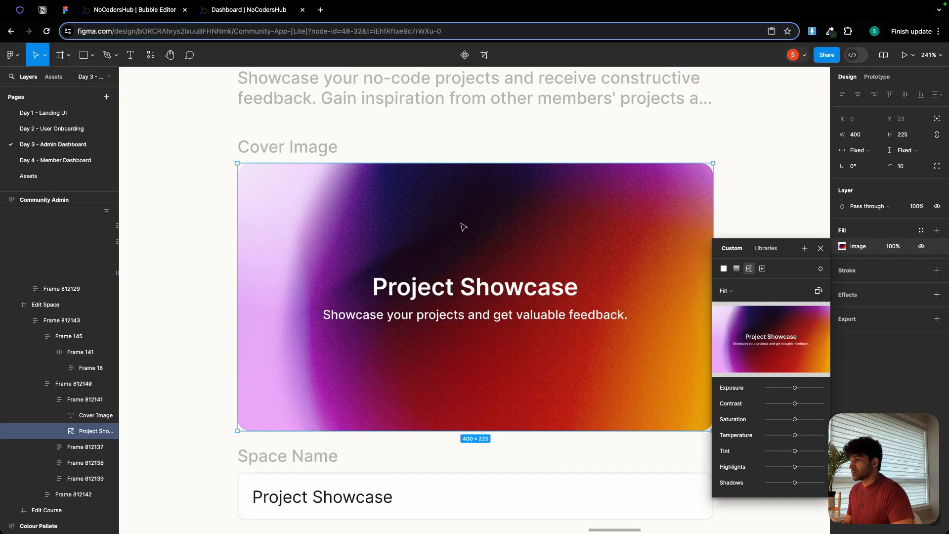
scroll(451, 258, "down", 5)
scroll(386, 246, "down", 4)
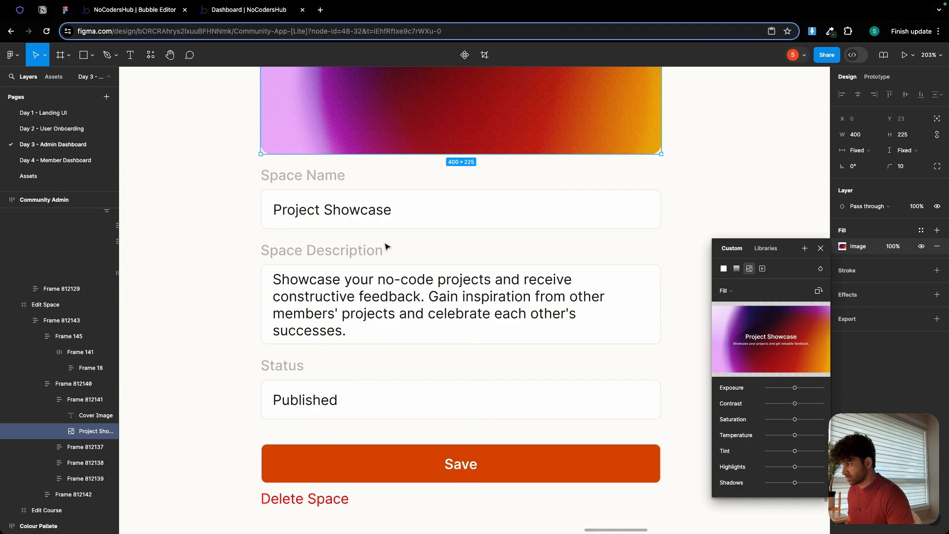
scroll(386, 246, "down", 3)
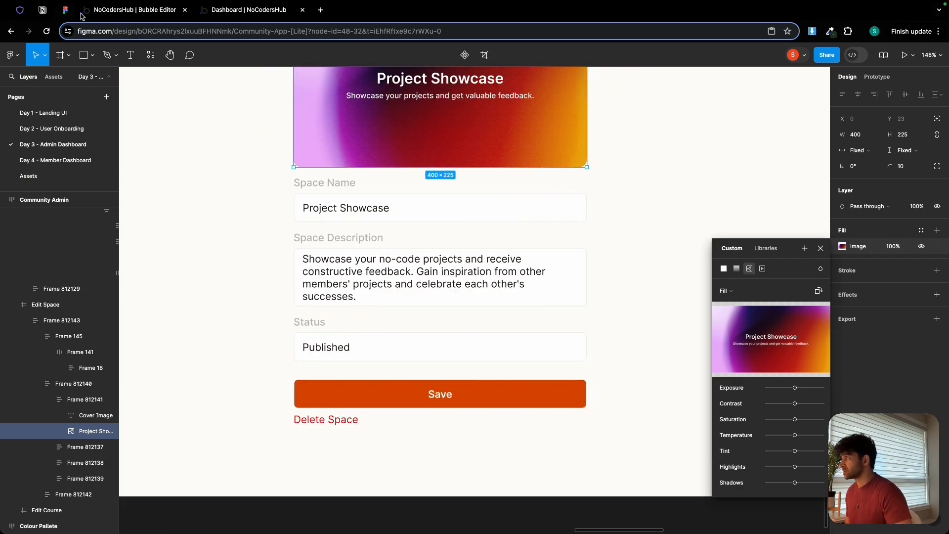
left_click(116, 13)
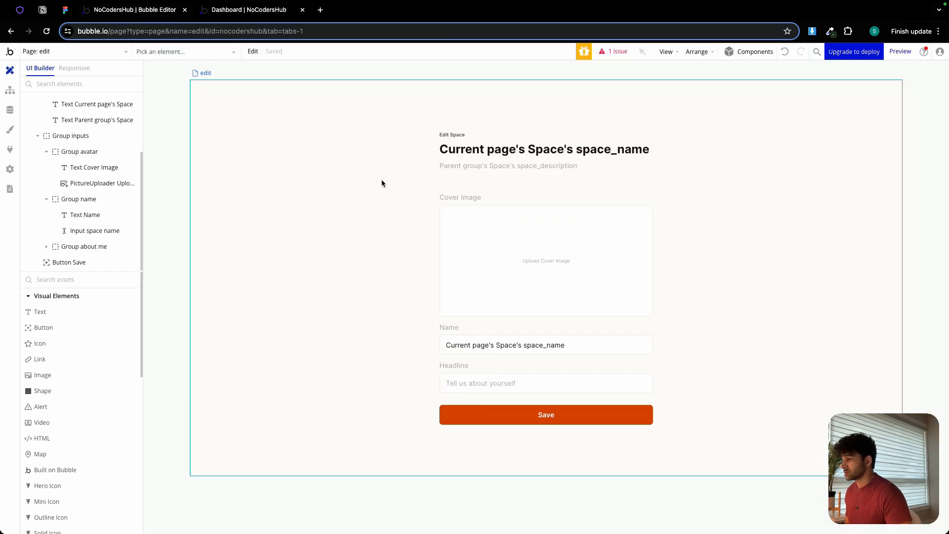
double_click(458, 370)
triple_click(756, 171)
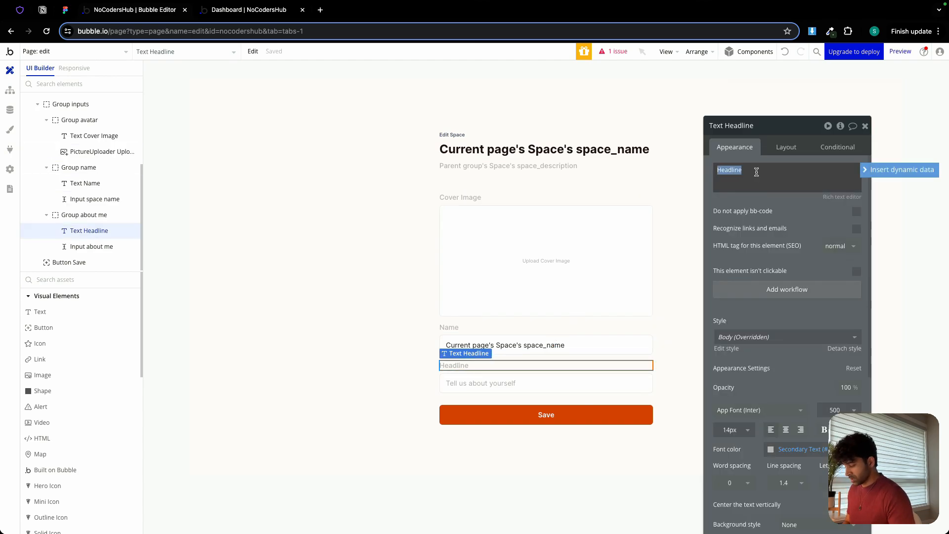
type("Space Description")
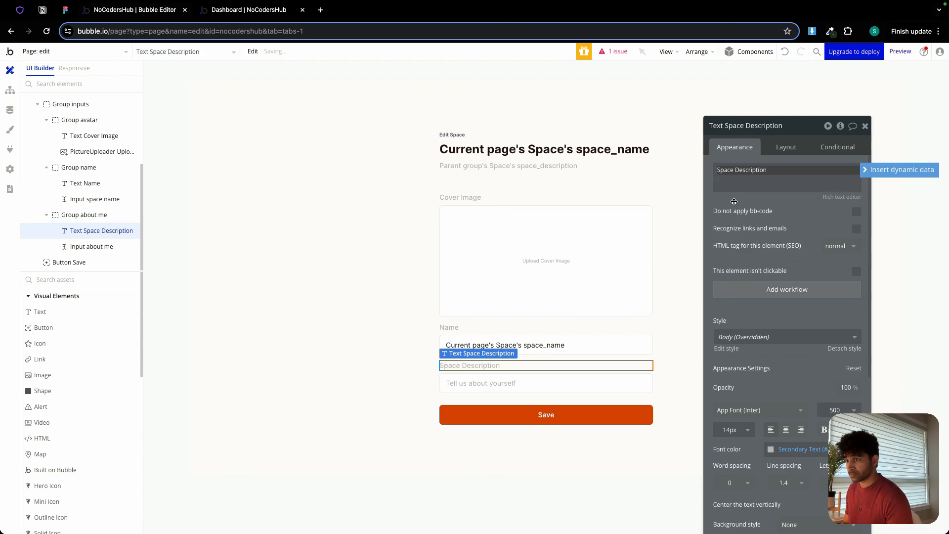
Add a multiline input under the Space Description label, with fixed width turned off and minimum width set to 0 px.
scroll(76, 384, "down", 8)
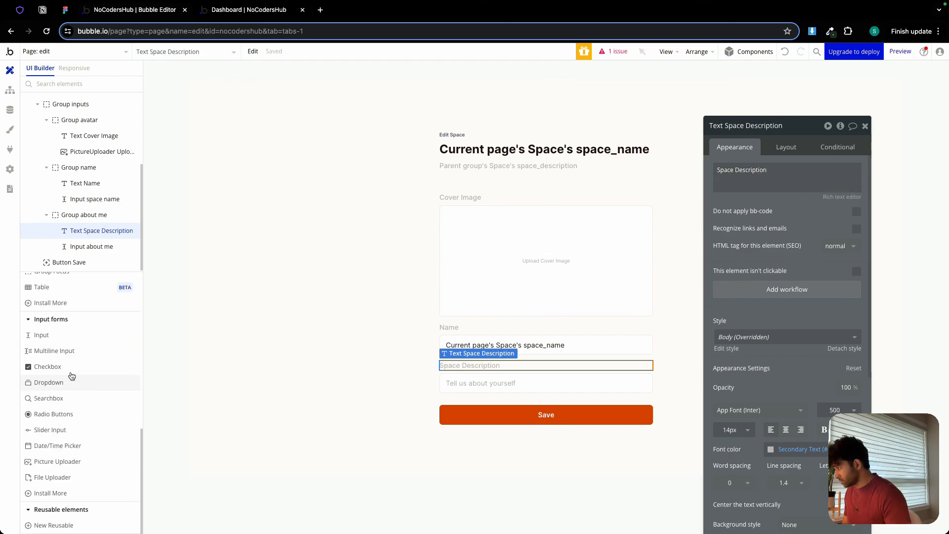
left_click_drag(67, 352, 487, 384)
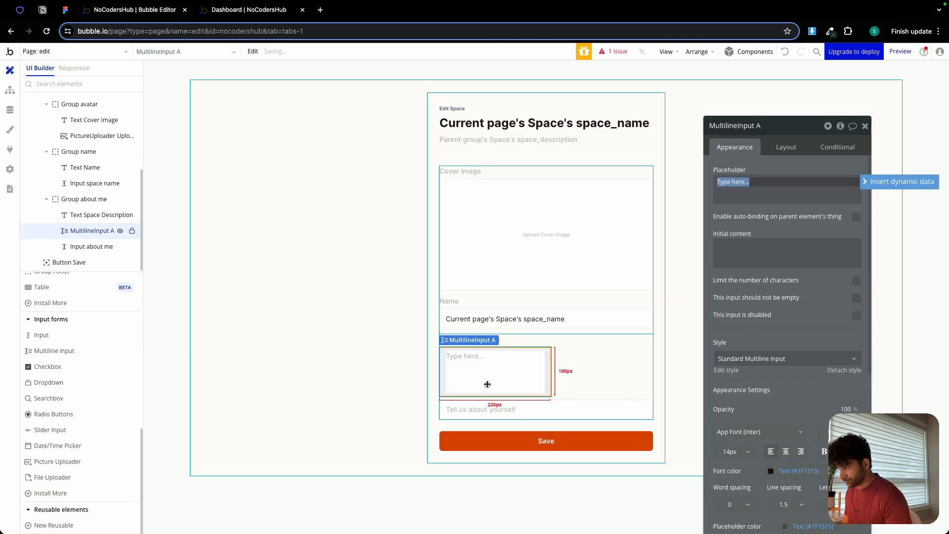
left_click(786, 147)
left_click(855, 266)
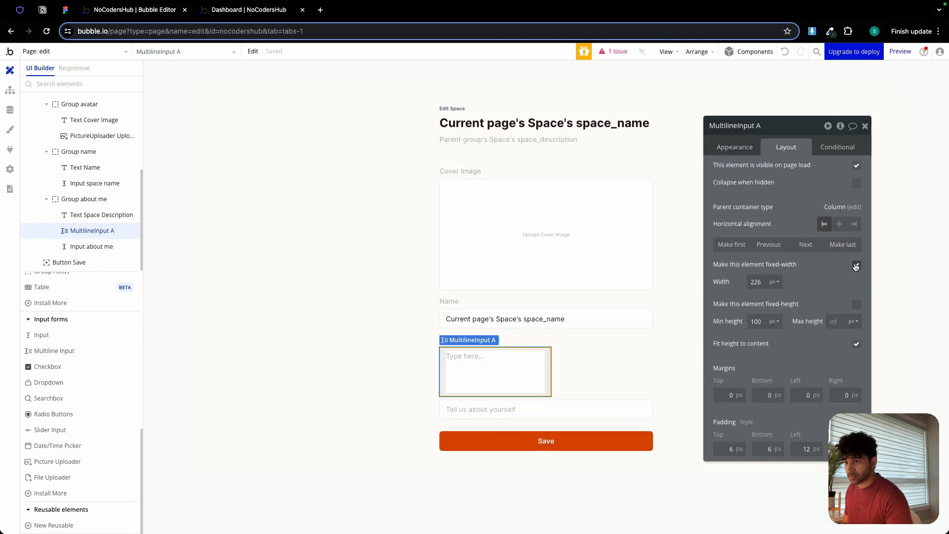
left_click(856, 265)
double_click(762, 282)
type("0")
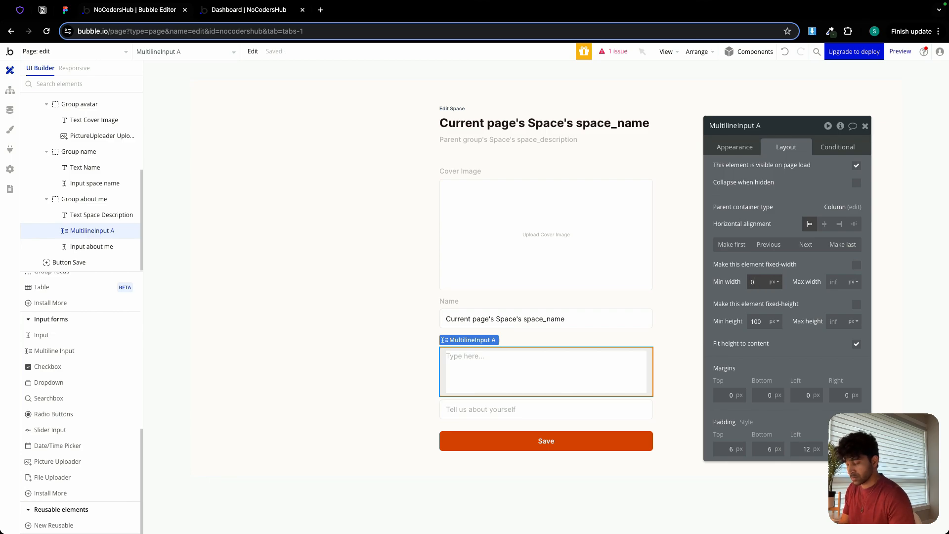
left_click(760, 320)
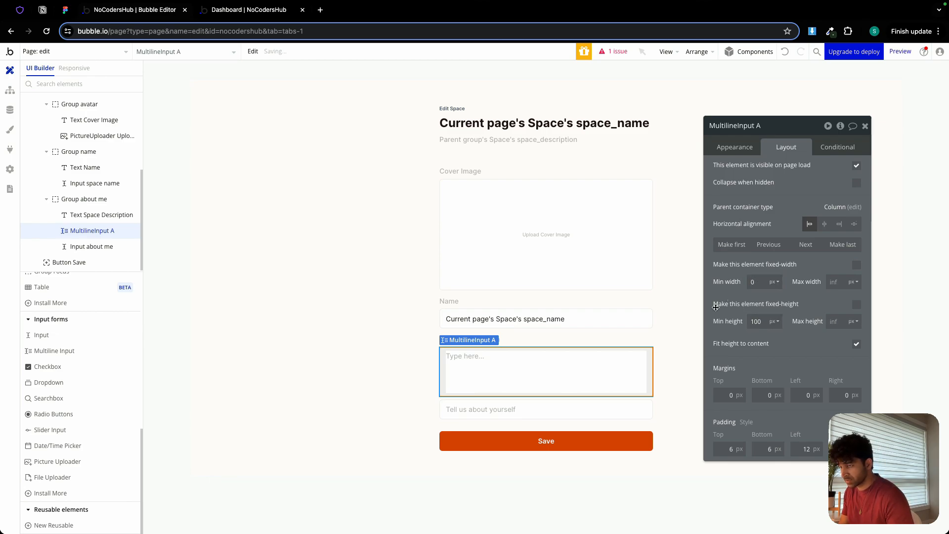
Rename the multiline input as "MultilineInput space description" and delete the old "Input about me" below it.
left_click(764, 124)
double_click(764, 121)
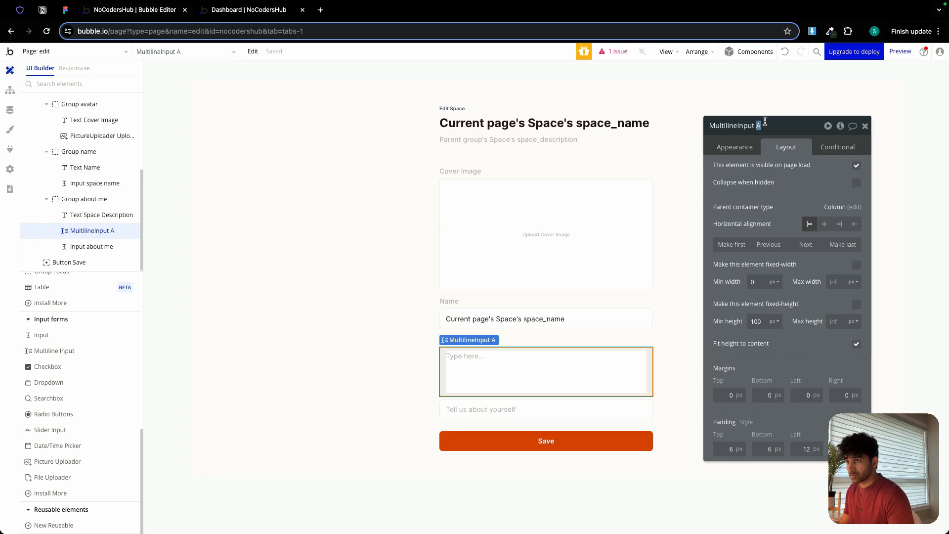
type("space des")
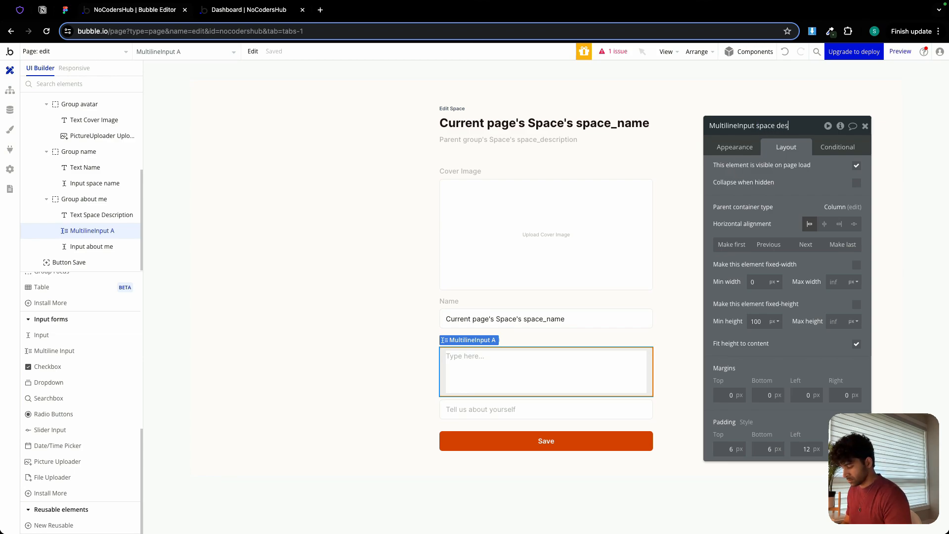
type("cription")
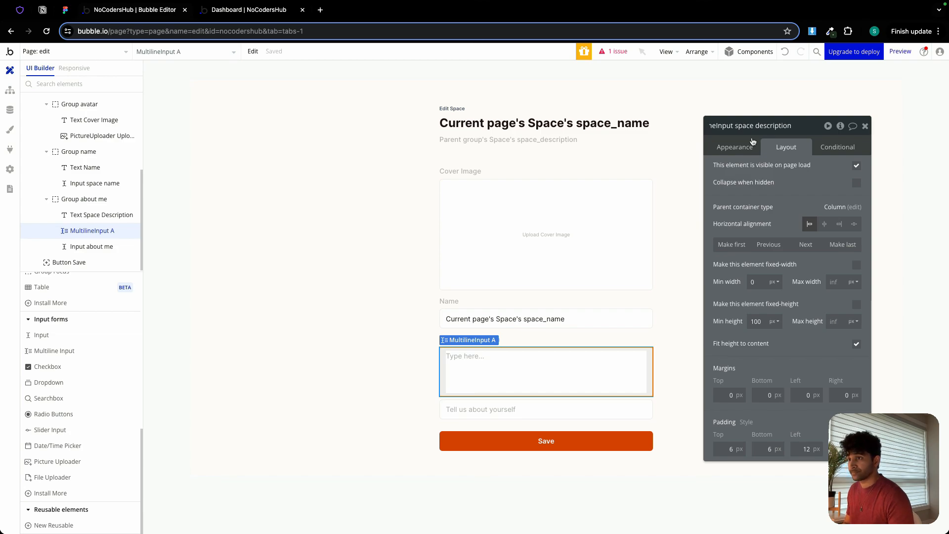
key("Return")
left_click(595, 408)
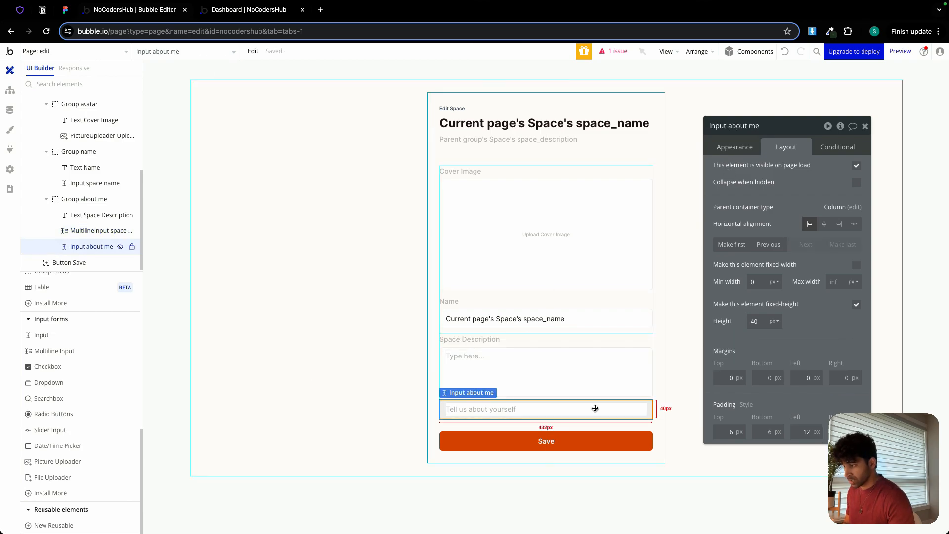
key("Delete")
Copy the Name group and paste it into Group inputs below the Space Description section.
left_click(526, 359)
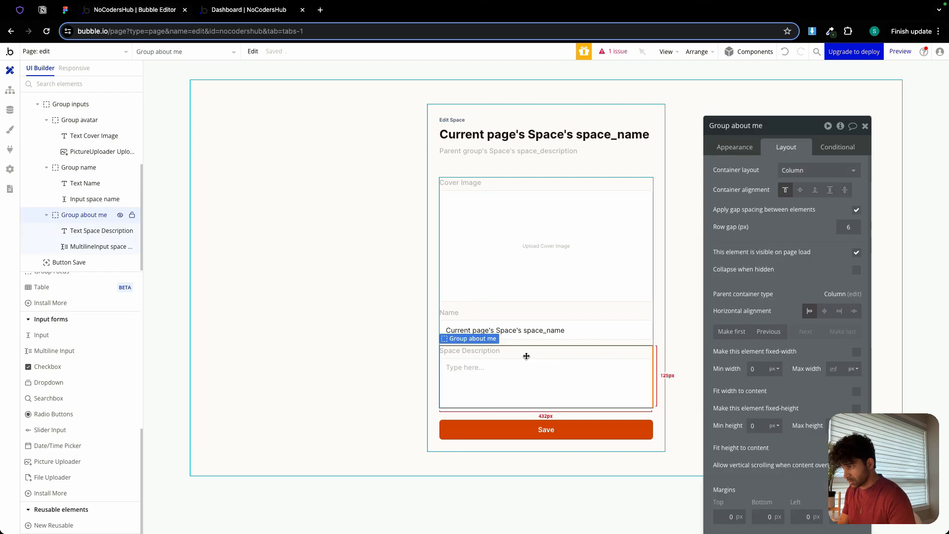
left_click(524, 318)
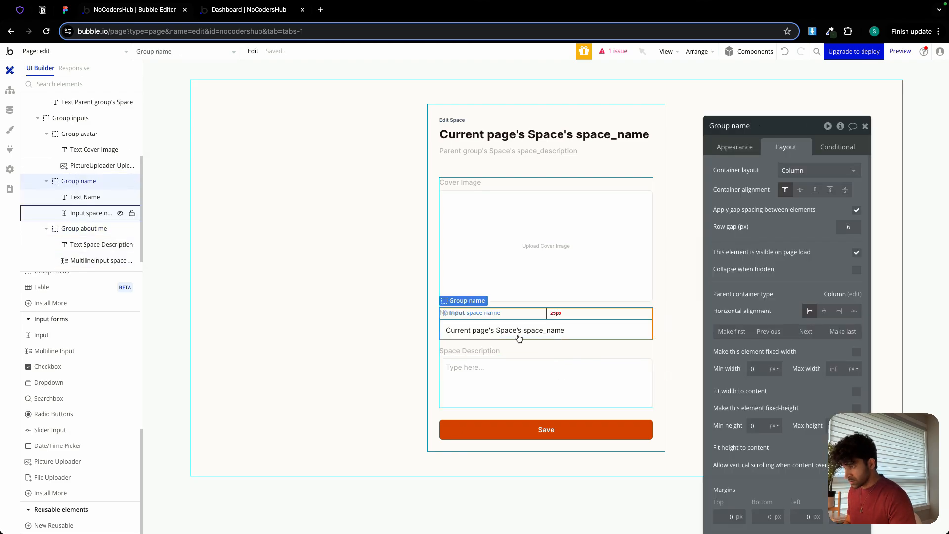
left_click(526, 305)
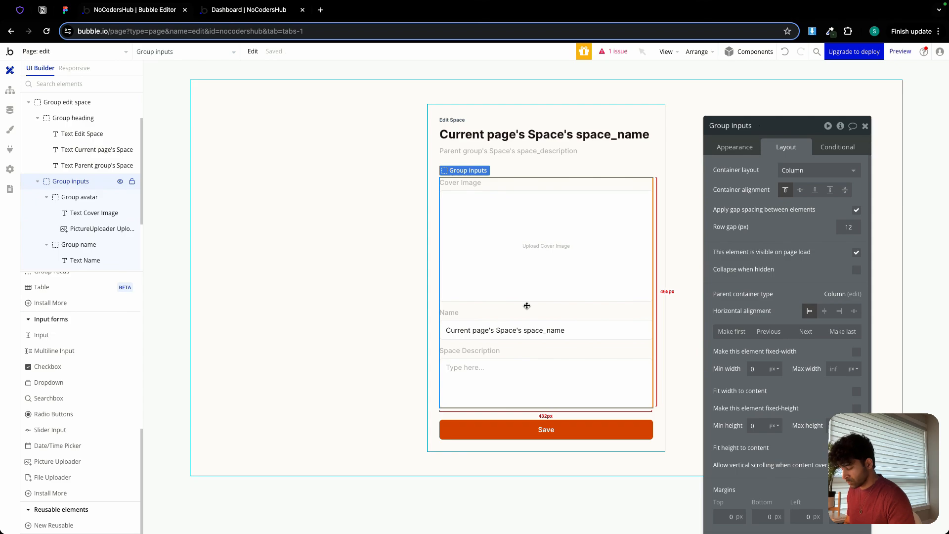
key("super+v")
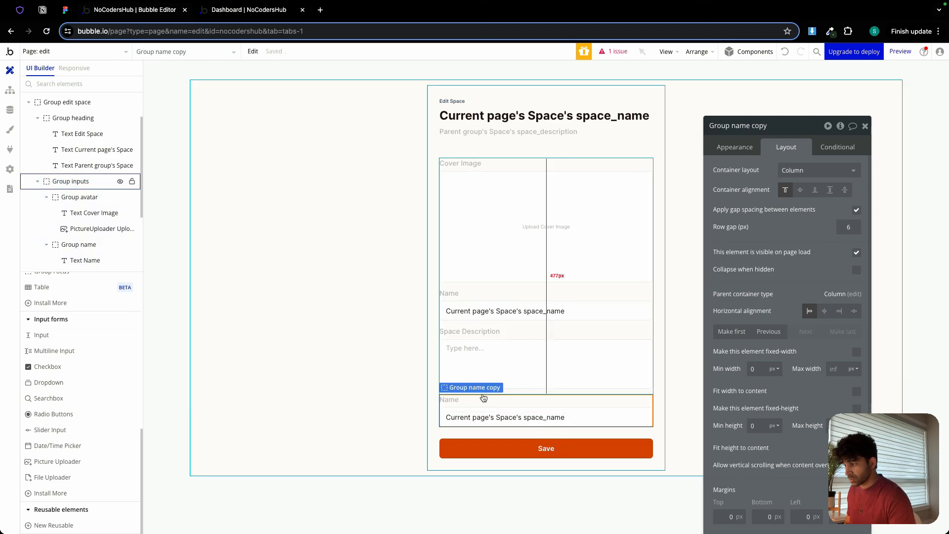
Change the copied group's label to "Status" and place a dropdown directly beneath it.
left_click(454, 400)
left_click(739, 155)
double_click(750, 163)
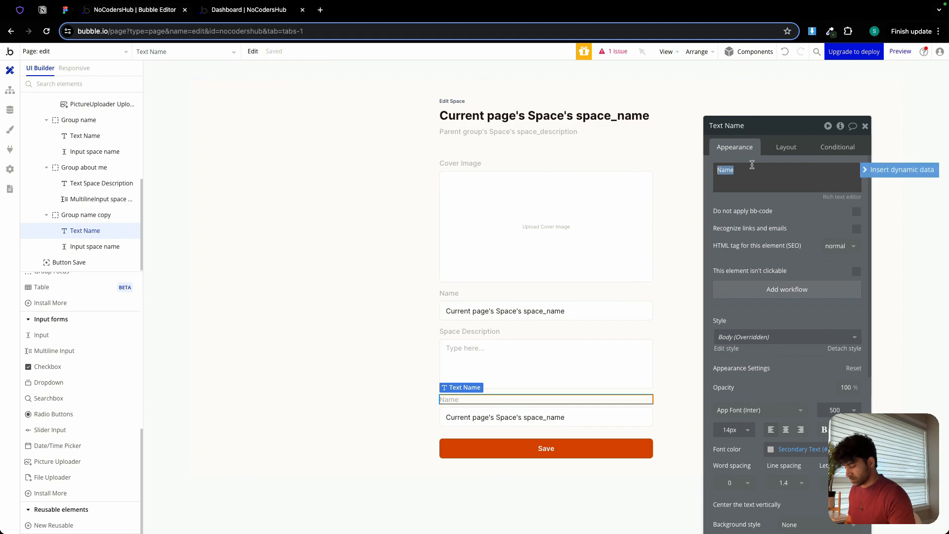
type("STa")
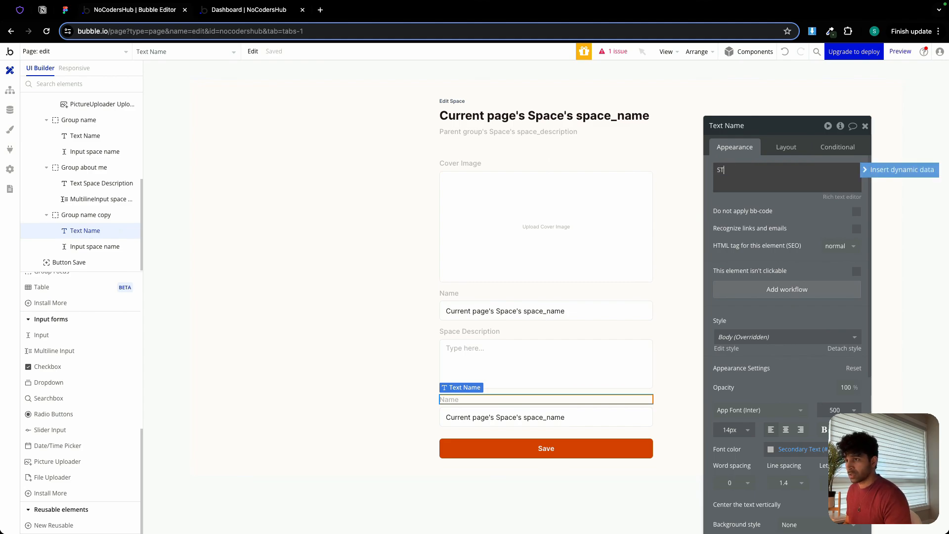
key("BackSpace")
type("tatus")
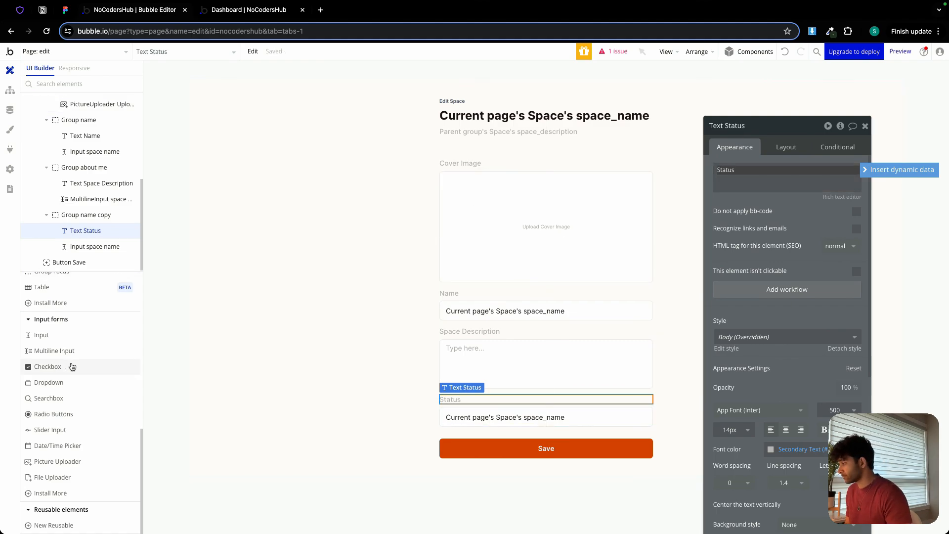
left_click(74, 381)
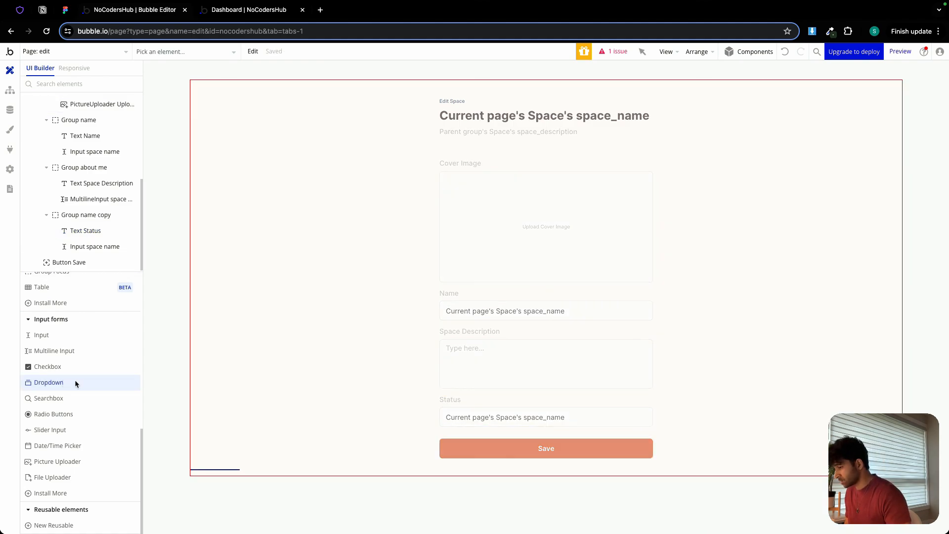
left_click(476, 410)
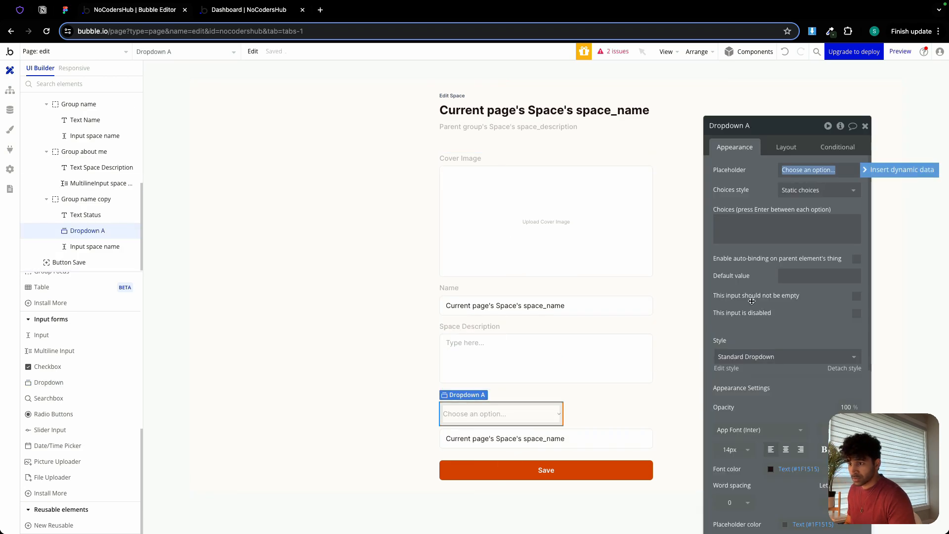
Edit the Standard Dropdown style to use a border roundness of 6 and the light gray border color swatch.
left_click(726, 368)
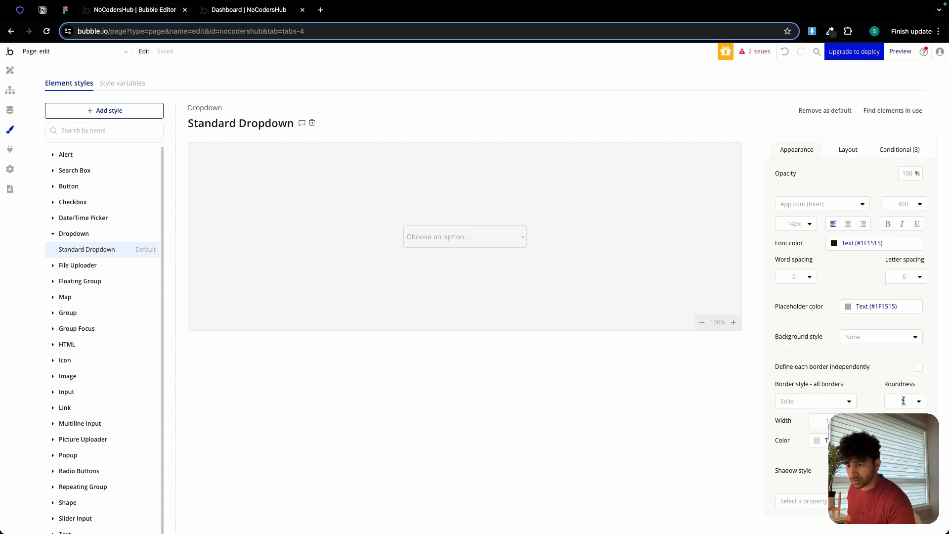
type("6")
left_click(848, 440)
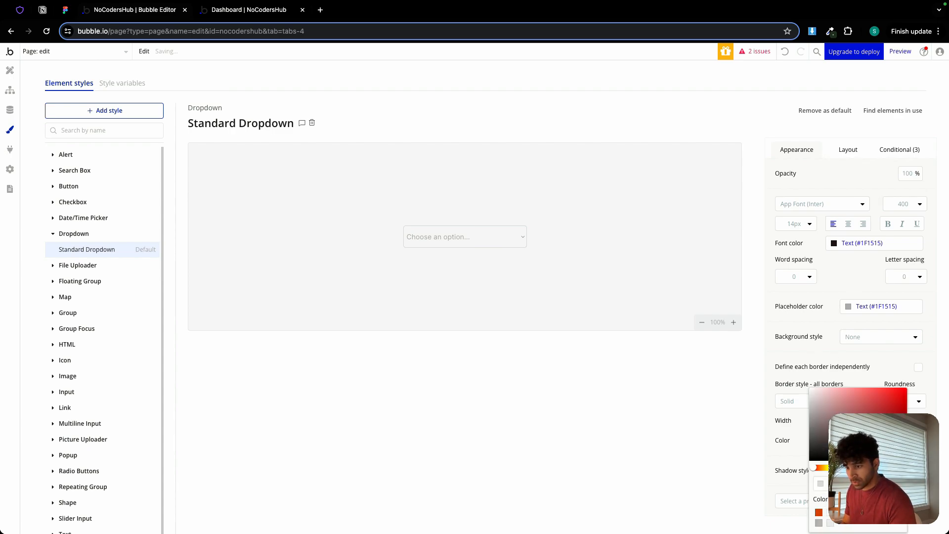
left_click(830, 525)
left_click(872, 386)
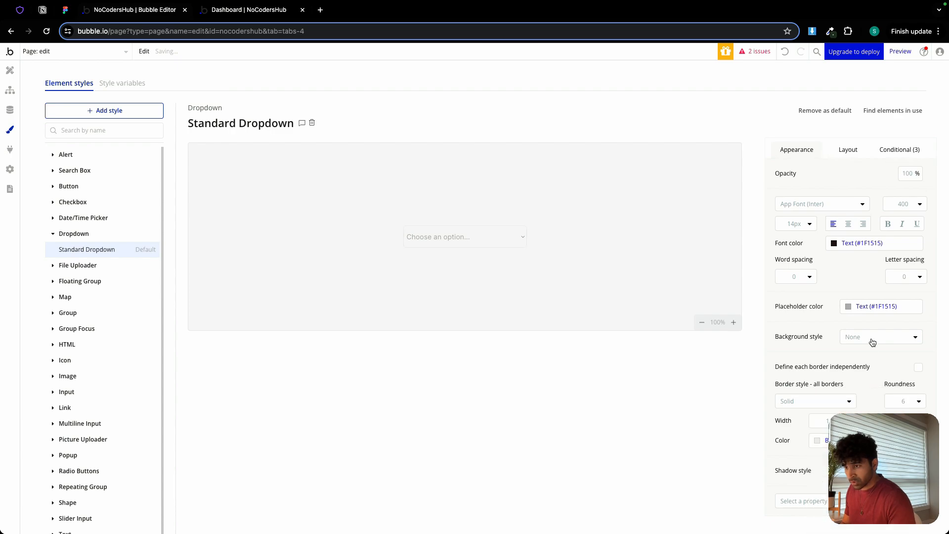
Give the Standard Dropdown style a flat color background using the Primary contrast color.
left_click(868, 336)
left_click(863, 384)
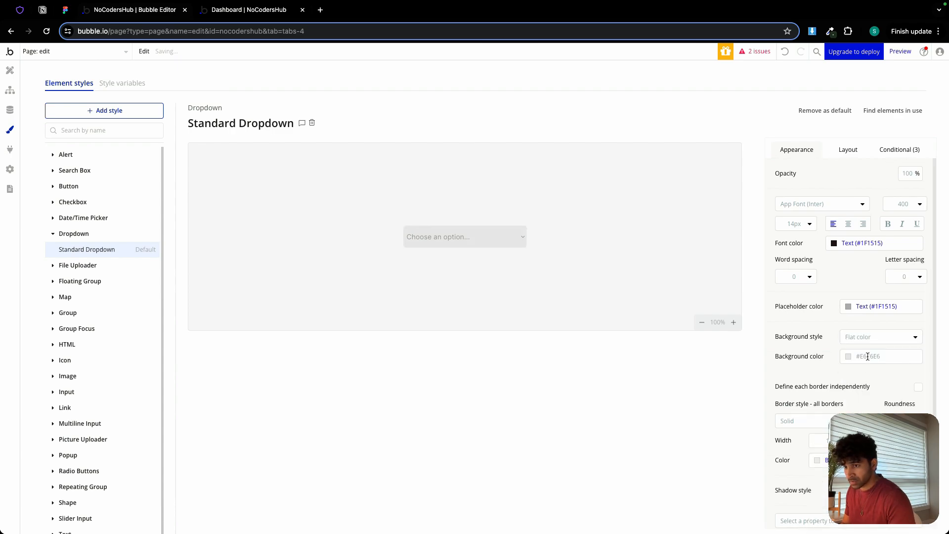
left_click(868, 357)
left_click(863, 485)
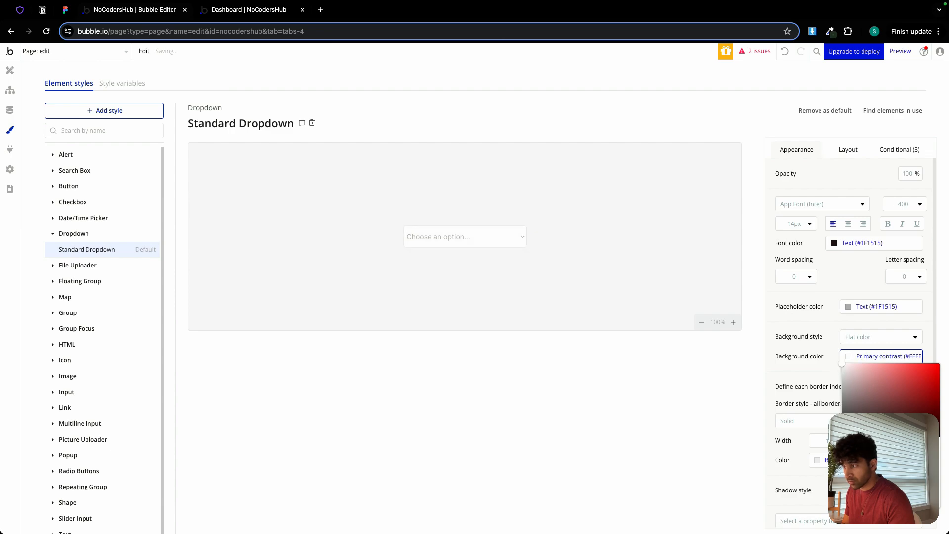
left_click(823, 324)
Check the Standard Input style's padding and set the Standard Dropdown style's left and right padding to 12 to match.
left_click(846, 155)
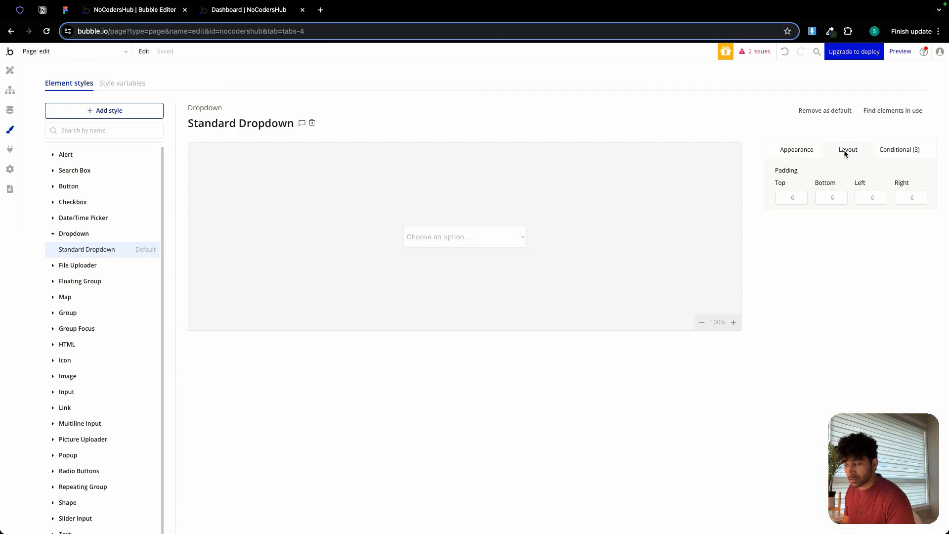
left_click(105, 130)
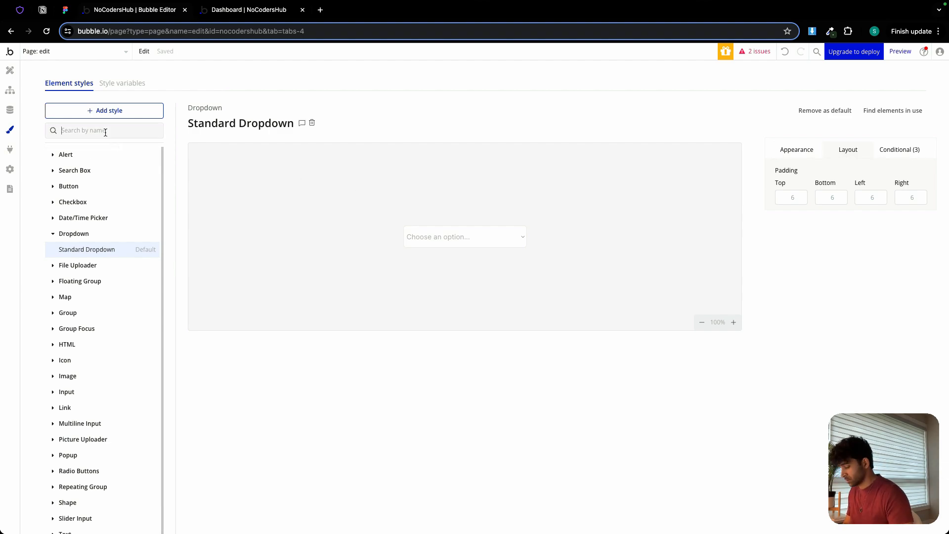
type("inp")
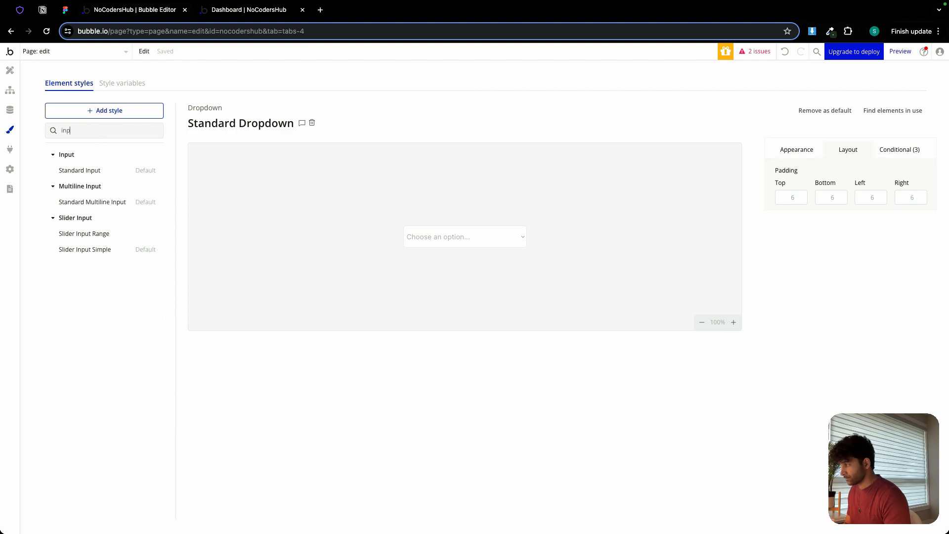
left_click(106, 170)
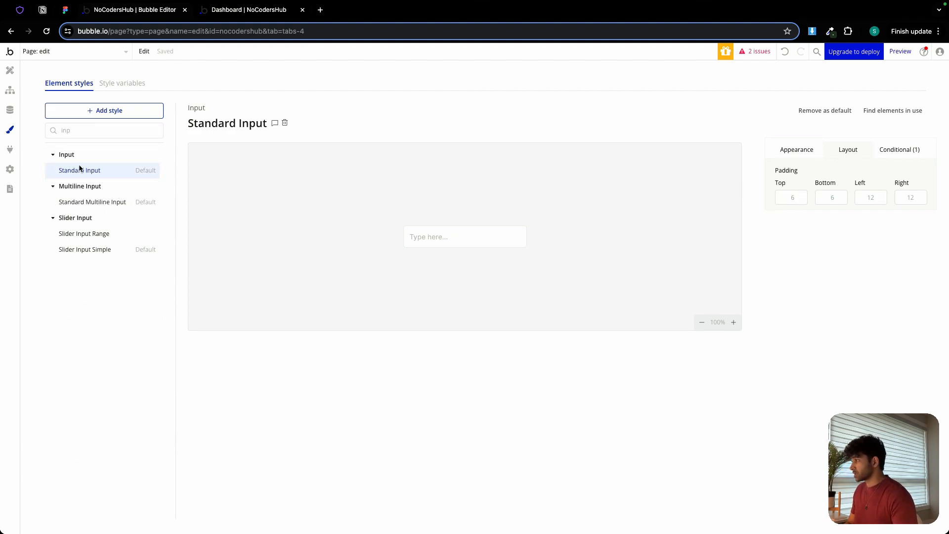
double_click(83, 133)
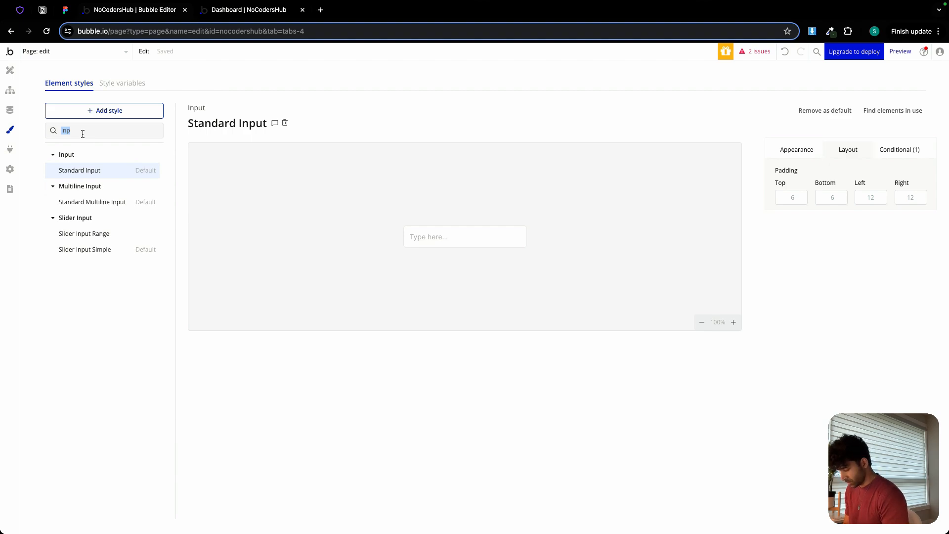
type("dr")
left_click(81, 170)
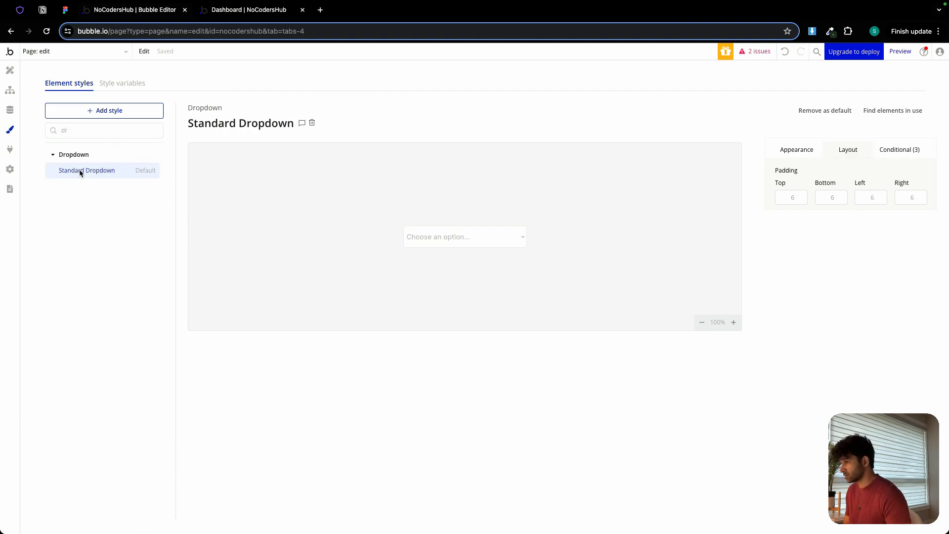
left_click(862, 194)
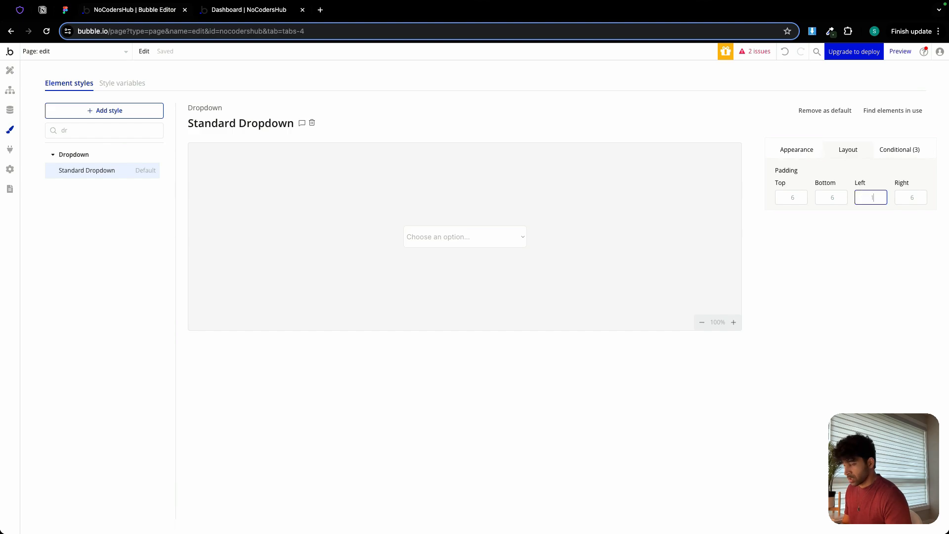
left_click(904, 197)
type("12")
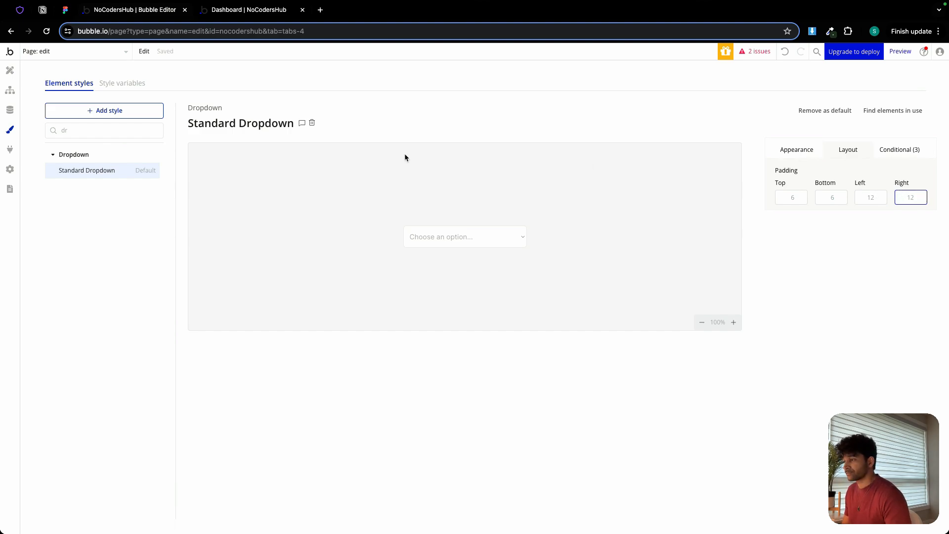
Turn off the dropdown's fixed width on the edit page and set its min width to 0 px and height to 40 px.
left_click(10, 70)
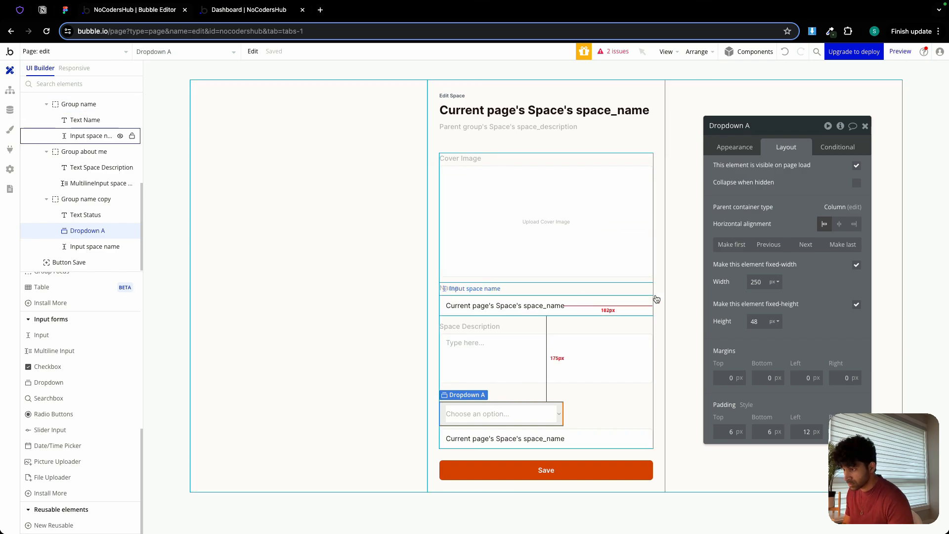
left_click(855, 264)
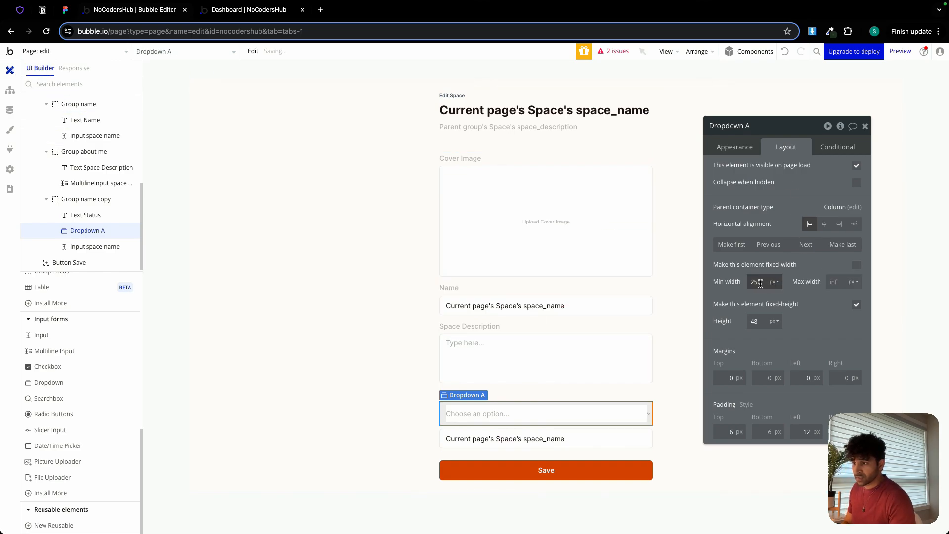
type("0")
left_click(761, 321)
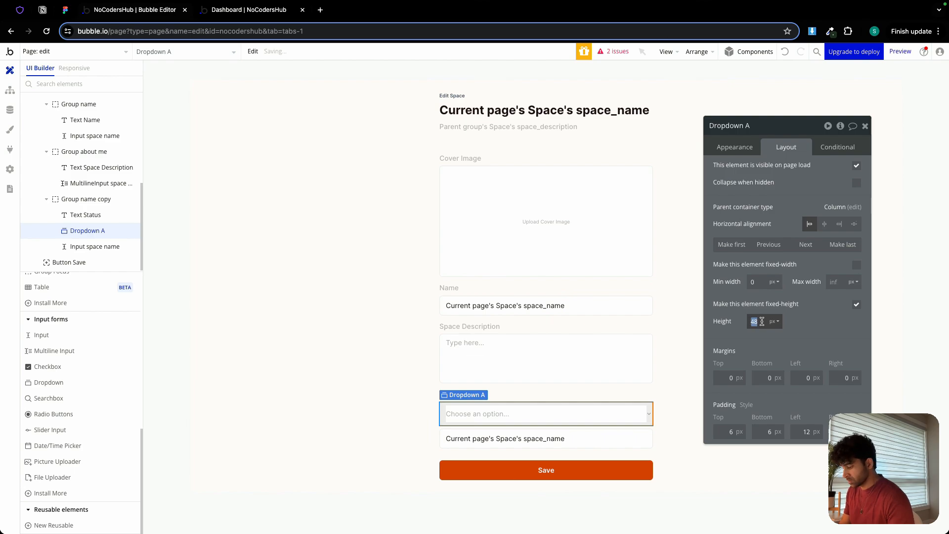
type("0")
Delete the leftover space name input below the status dropdown and rename the dropdown to "Dropdown status".
left_click(613, 433)
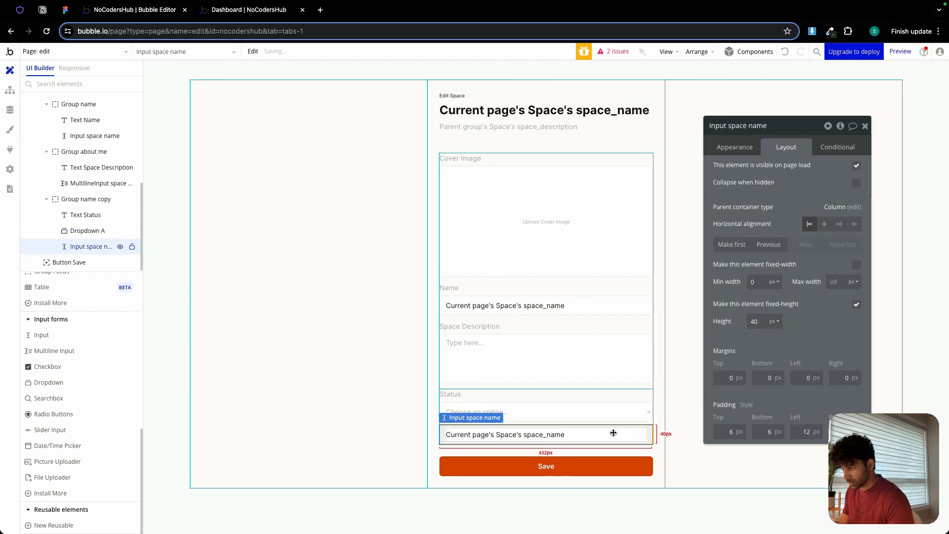
key("Delete")
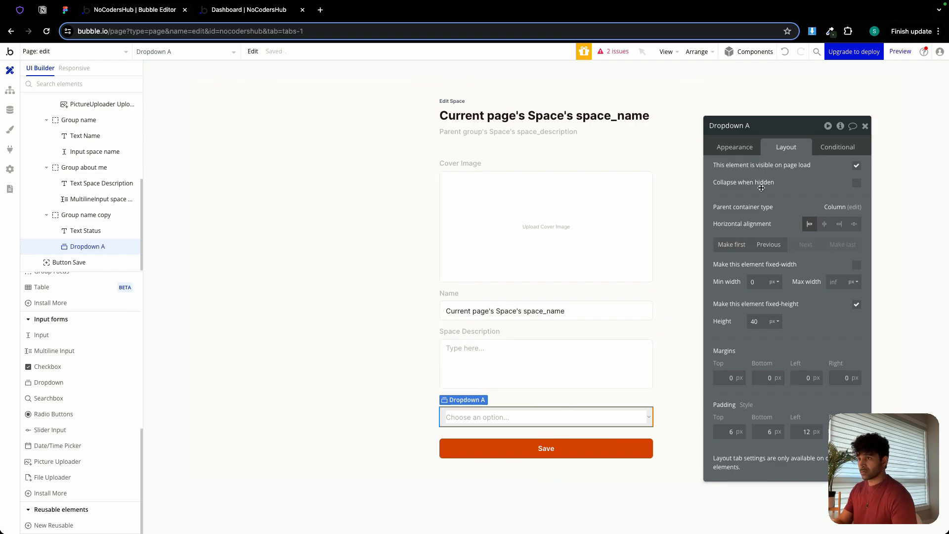
left_click(747, 151)
left_click(754, 127)
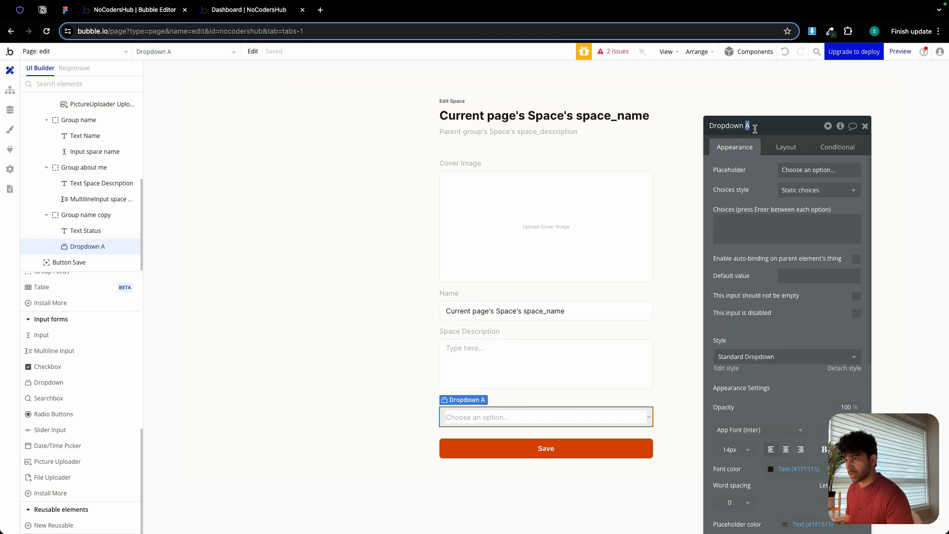
type("status")
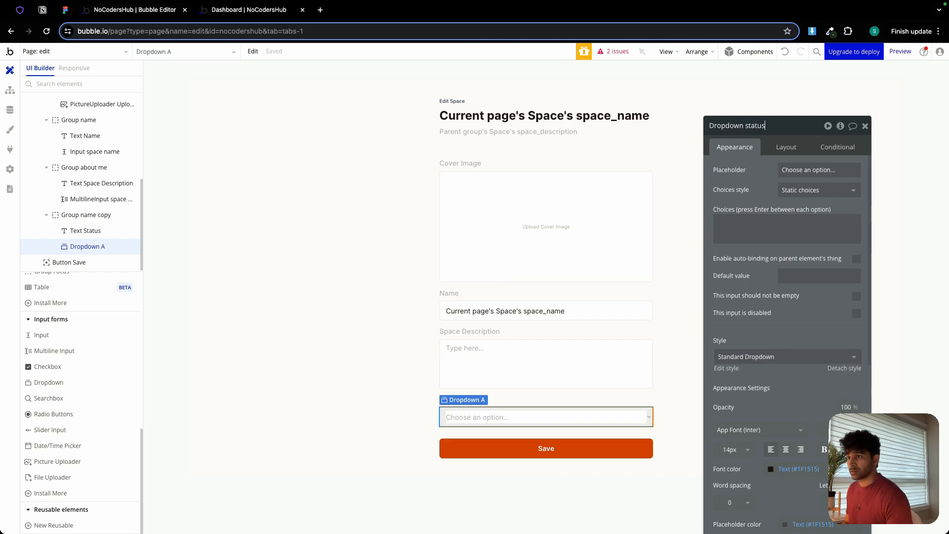
Give the status dropdown dynamic choices of type Status, sourced from All Status, with Current option's Display as the option caption.
left_click(817, 190)
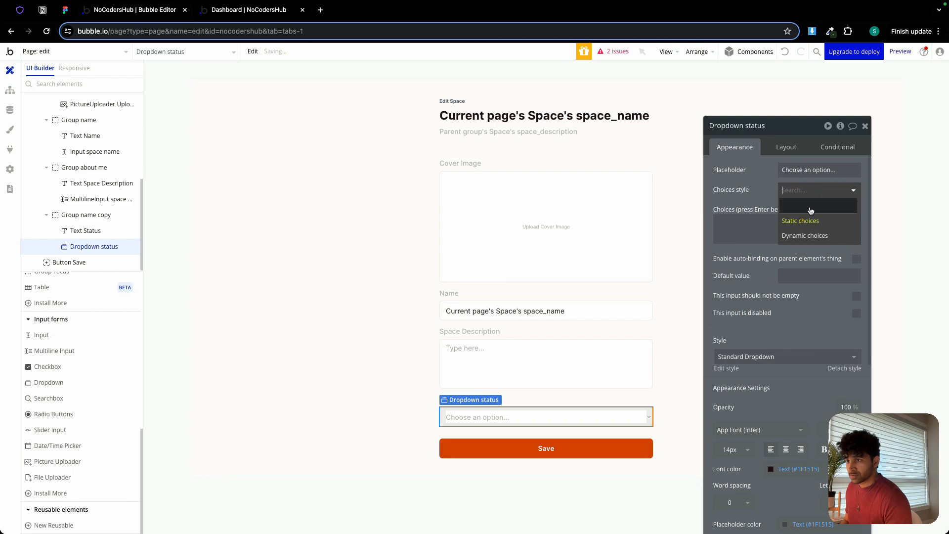
left_click(810, 238)
left_click(806, 210)
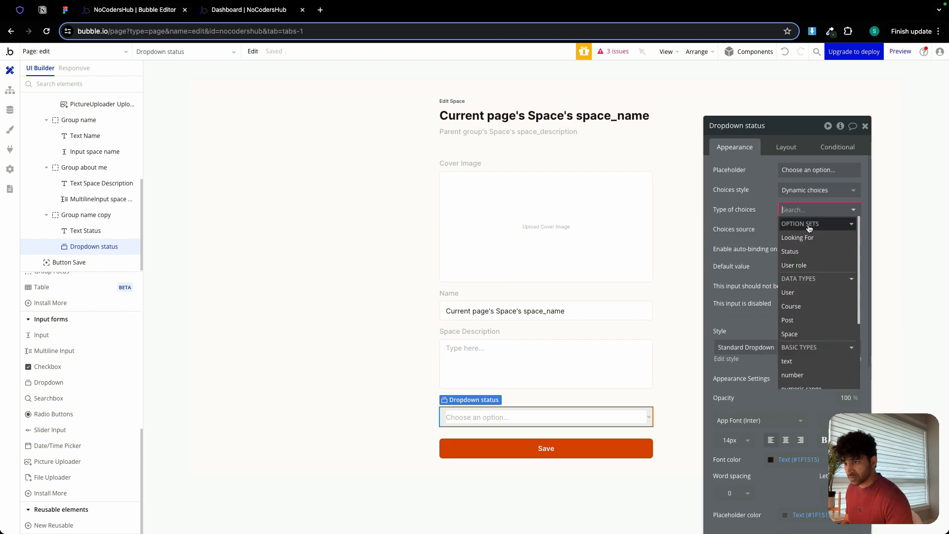
left_click(810, 250)
left_click(794, 230)
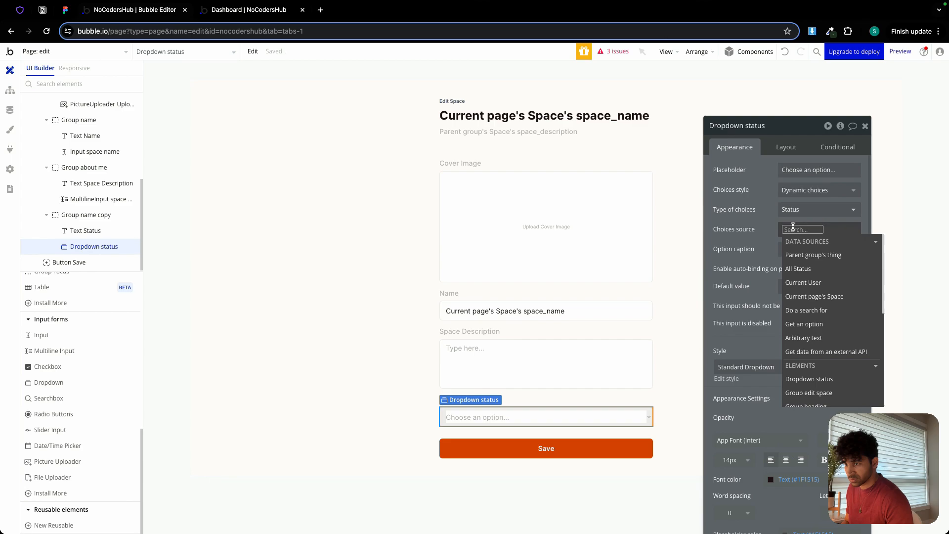
left_click(809, 269)
left_click(769, 226)
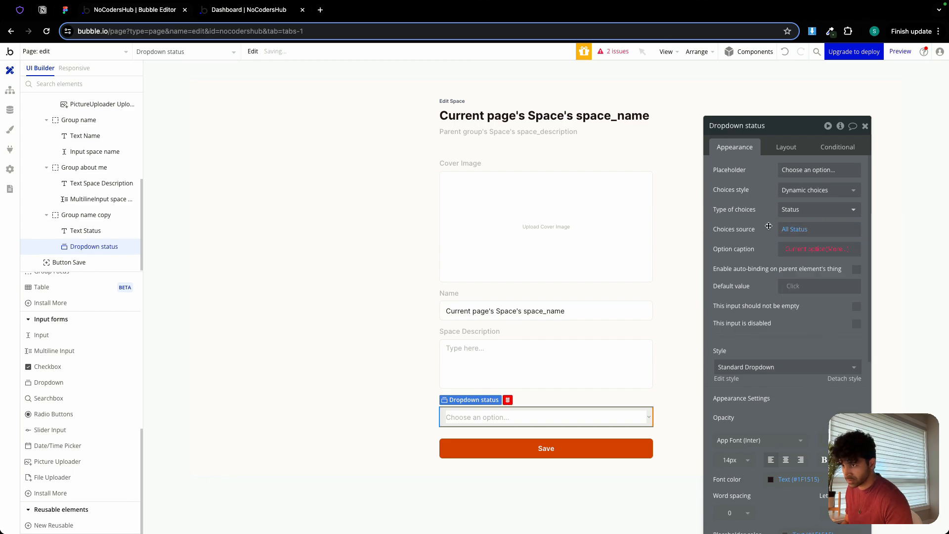
left_click(788, 253)
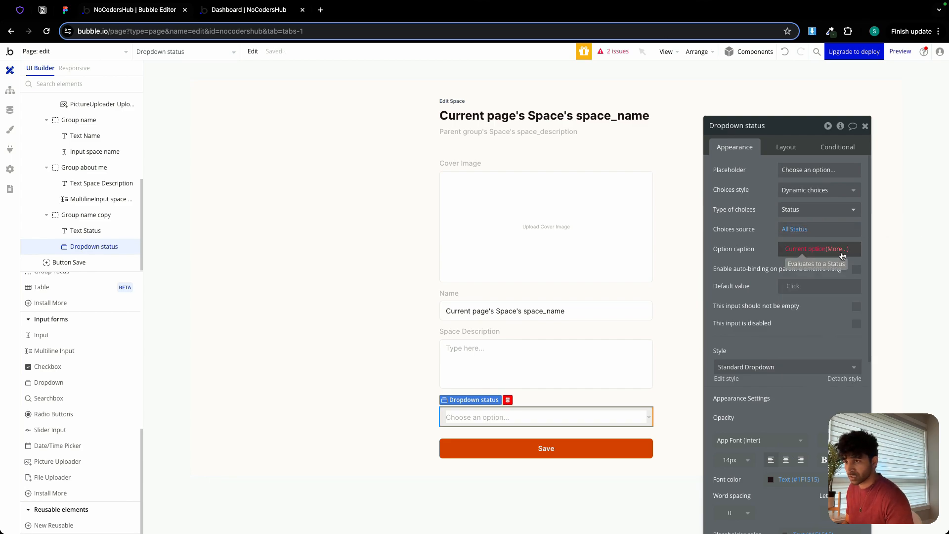
left_click(825, 281)
left_click(766, 261)
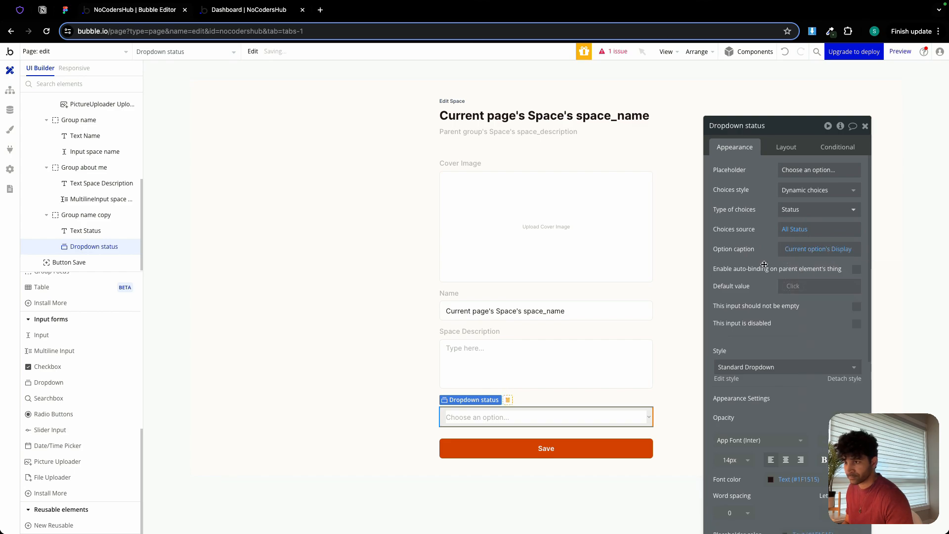
Set the status dropdown's default value to Current page's Space's status.
left_click(794, 286)
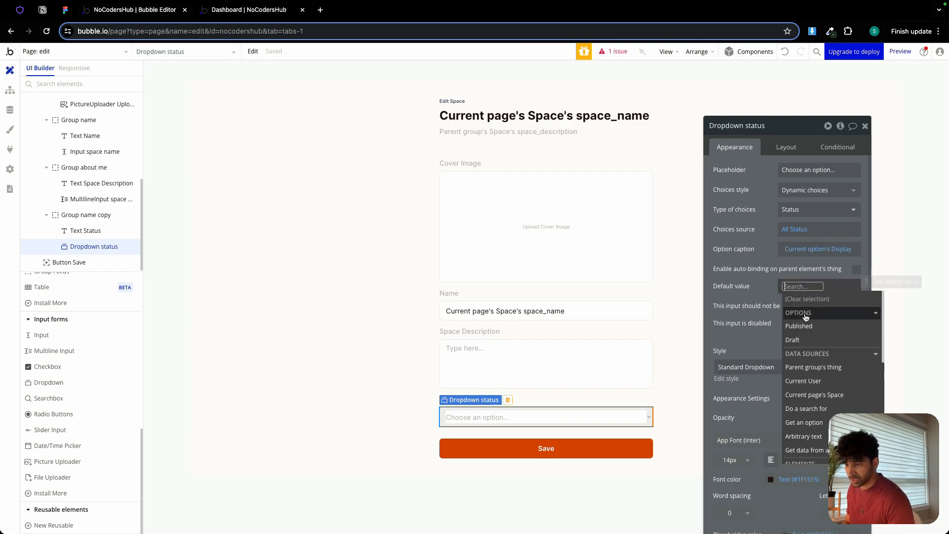
left_click(820, 394)
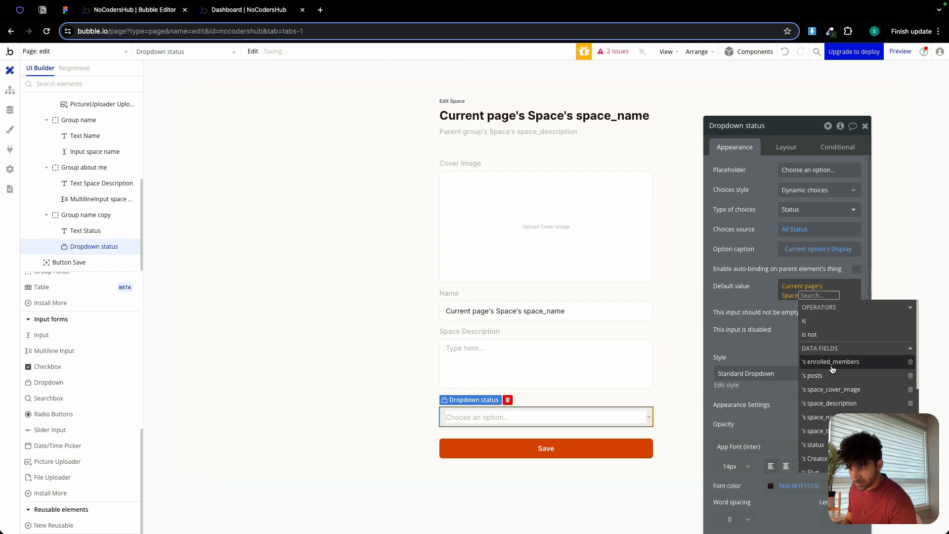
scroll(839, 390, "down", 2)
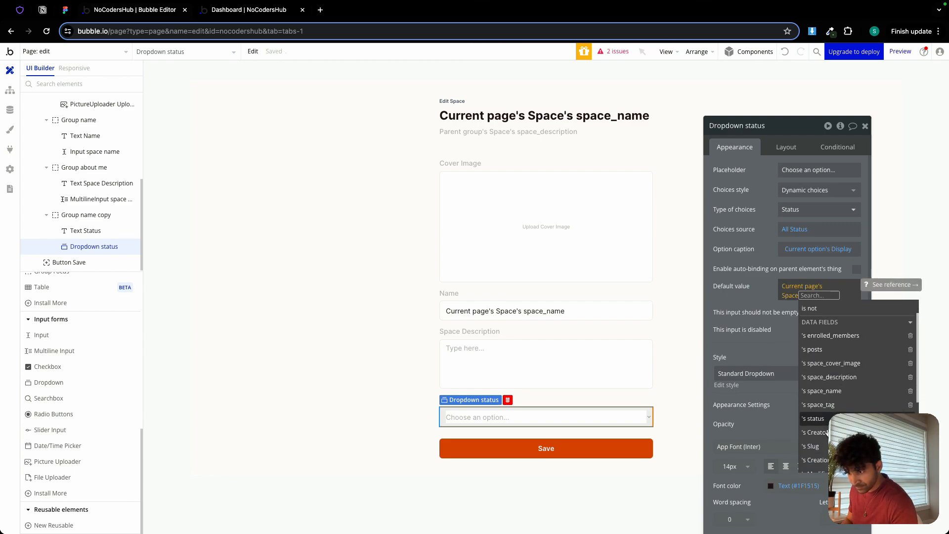
left_click(818, 417)
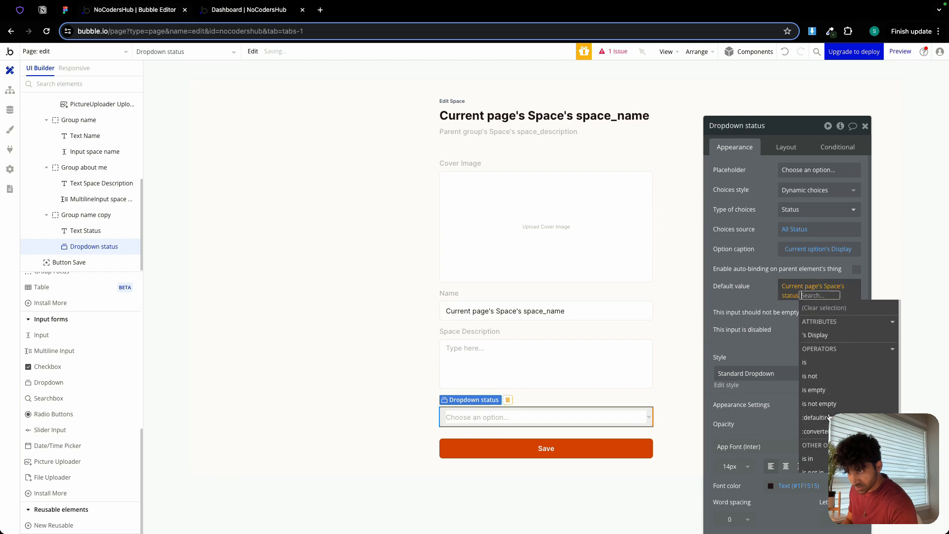
left_click(758, 297)
Set the initial content of the Space Description multiline input to Current page's Space's space_description.
left_click(522, 354)
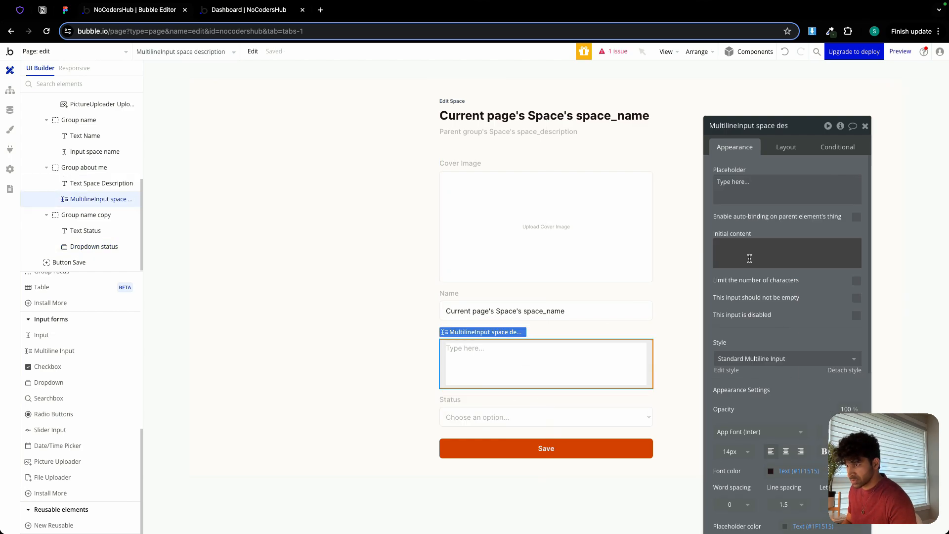
left_click(755, 241)
left_click(898, 246)
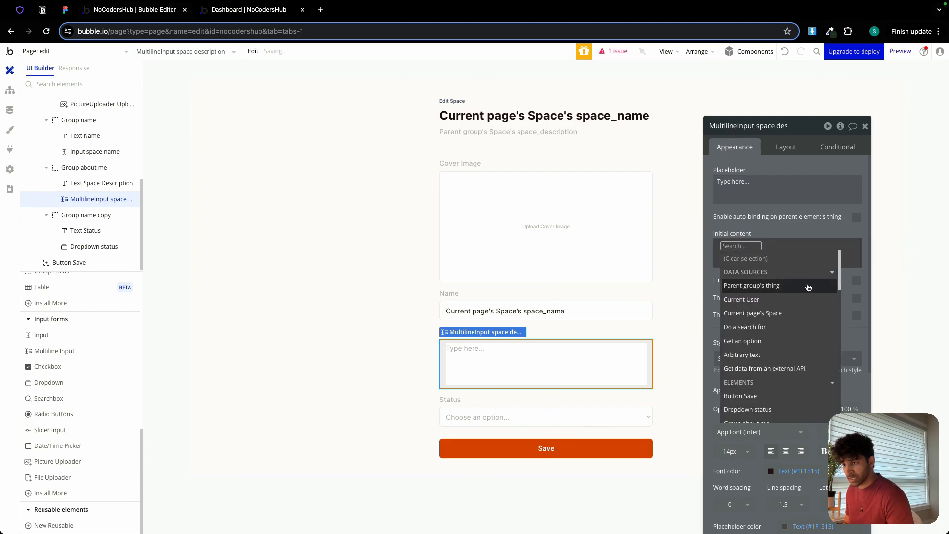
left_click(779, 320)
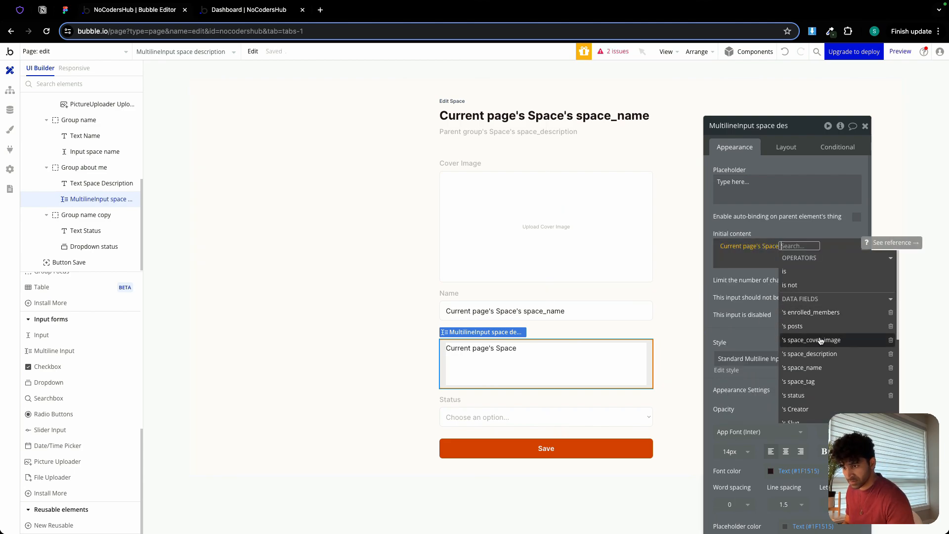
left_click(828, 357)
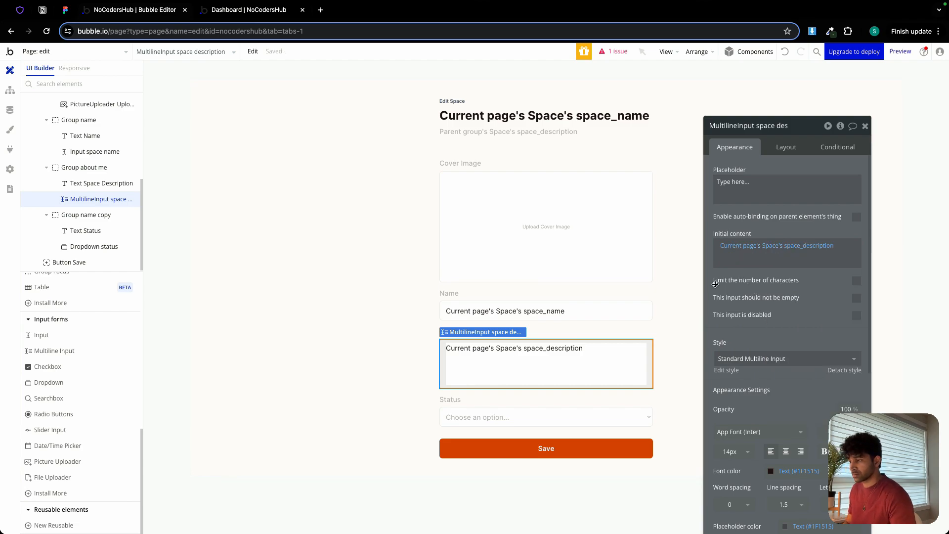
left_click(353, 271)
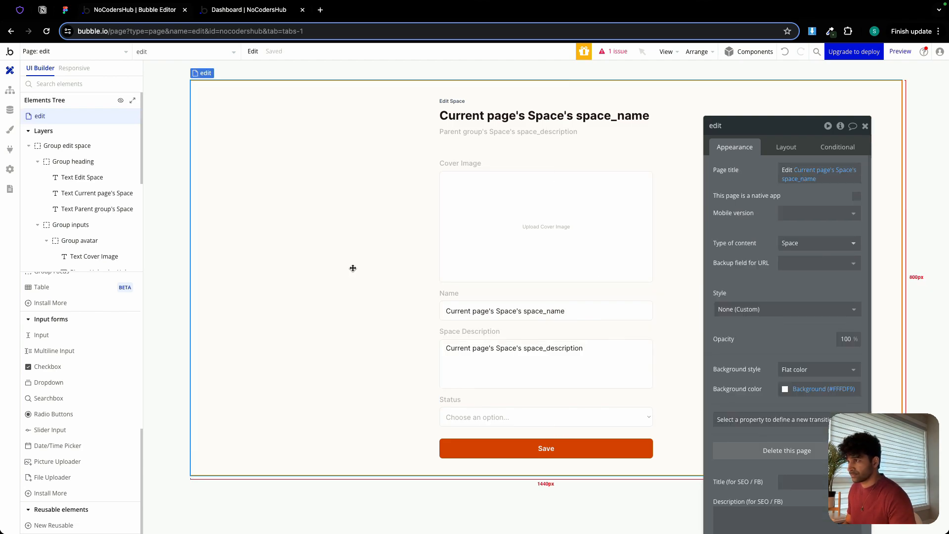
left_click(463, 140)
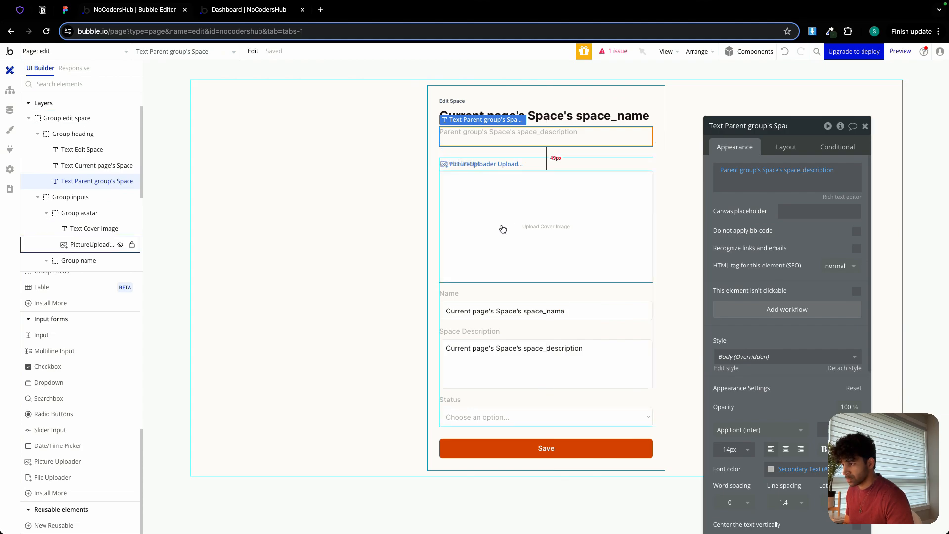
Create a workflow for the Save button with a Make changes to thing action targeting Current page's Space.
left_click(567, 449)
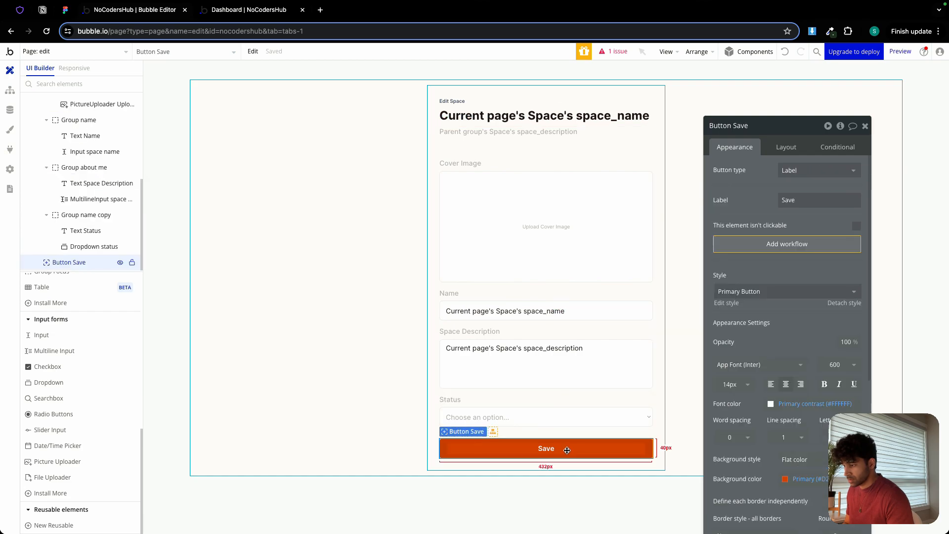
left_click(791, 243)
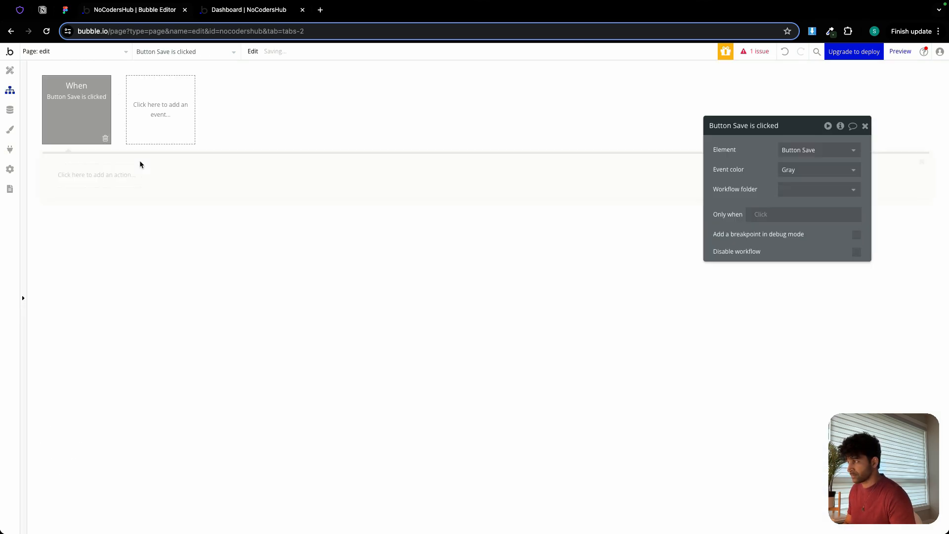
left_click(92, 172)
mouse_move(99, 245)
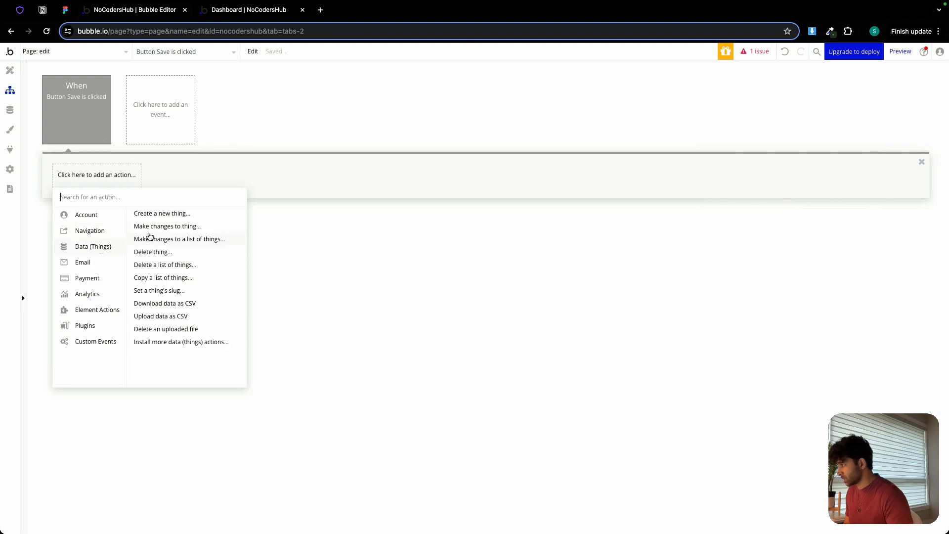
left_click(155, 225)
left_click(790, 150)
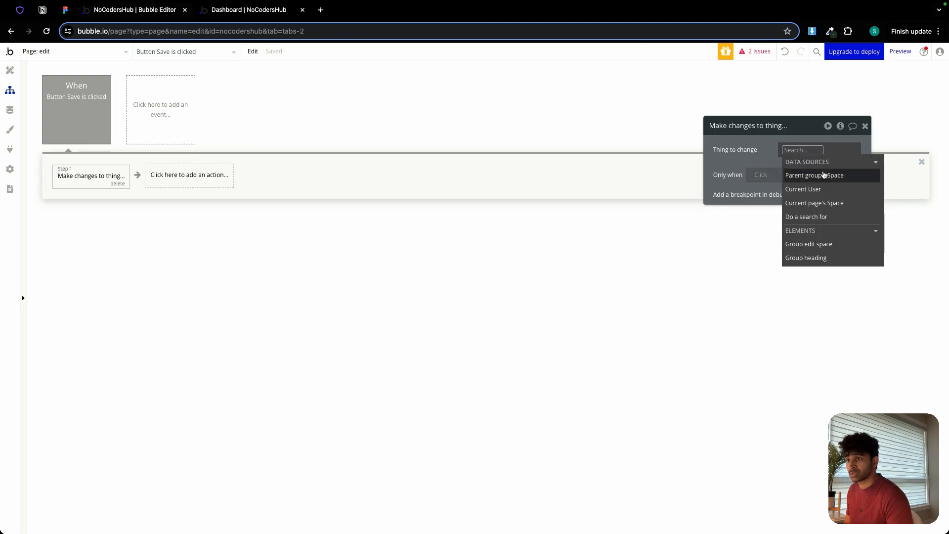
left_click(814, 202)
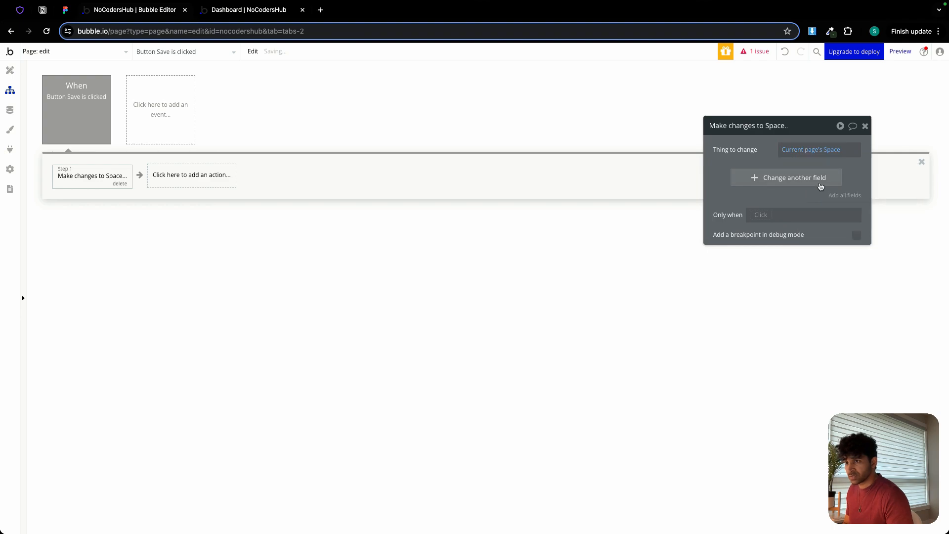
Add all Space fields to the change action and remove enrolled_members and posts.
left_click(840, 196)
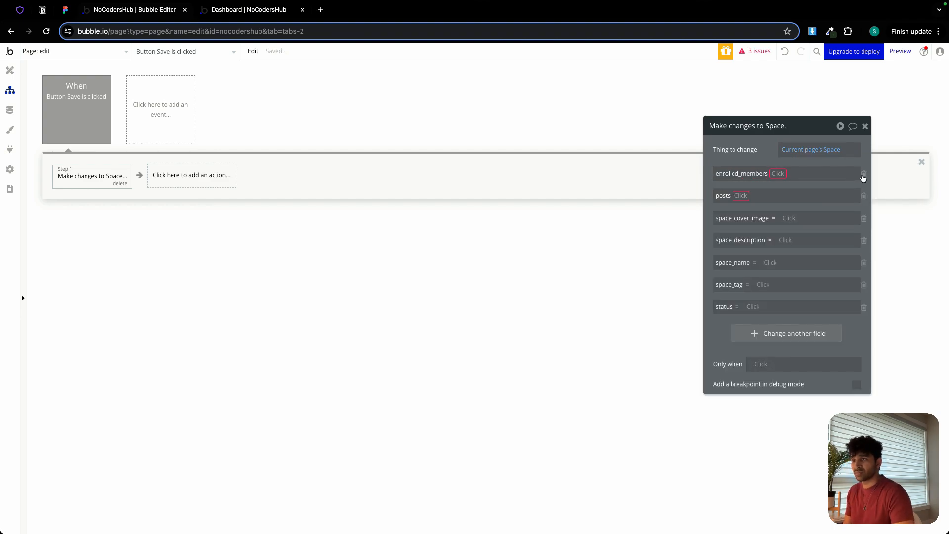
left_click(864, 174)
left_click(864, 175)
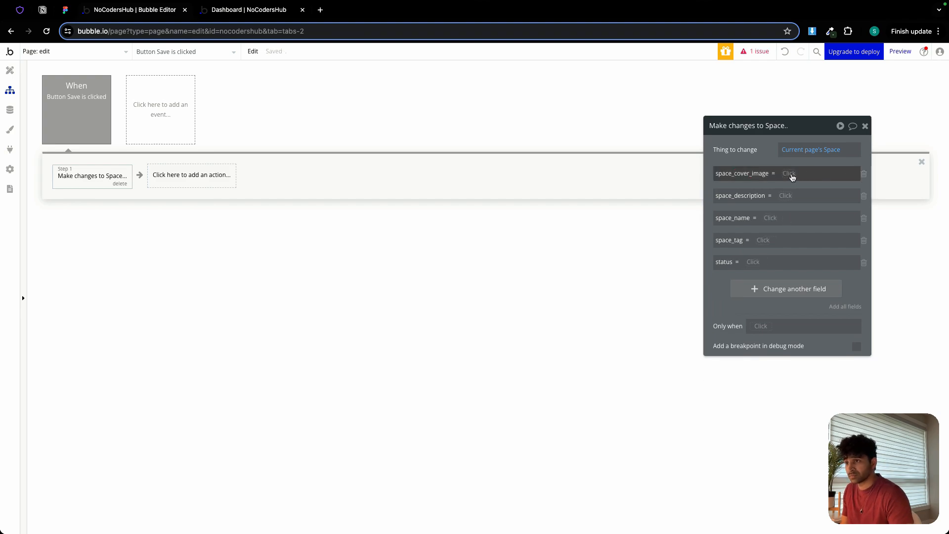
Set space_cover_image in the change action to PictureUploader Upload avatar's value.
left_click(791, 175)
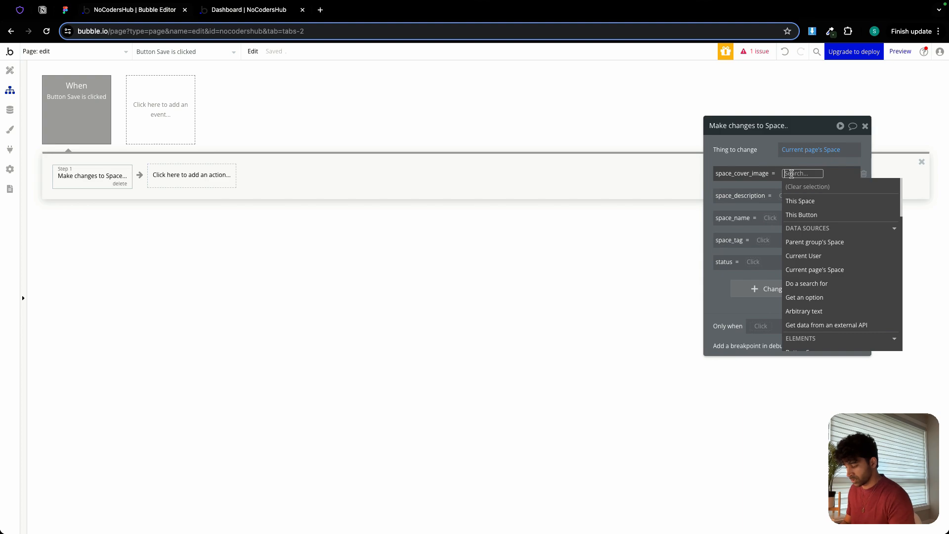
type("pic")
left_click(829, 198)
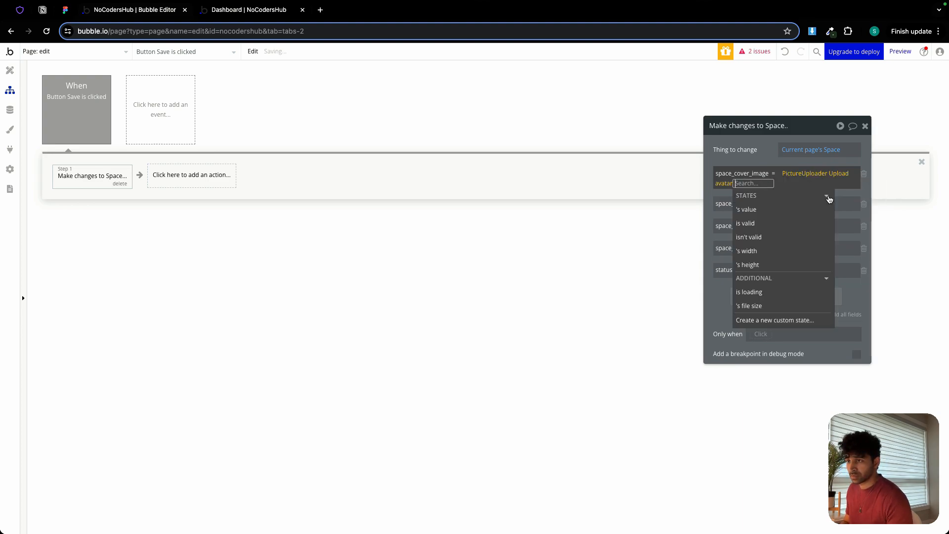
left_click(747, 210)
left_click(771, 160)
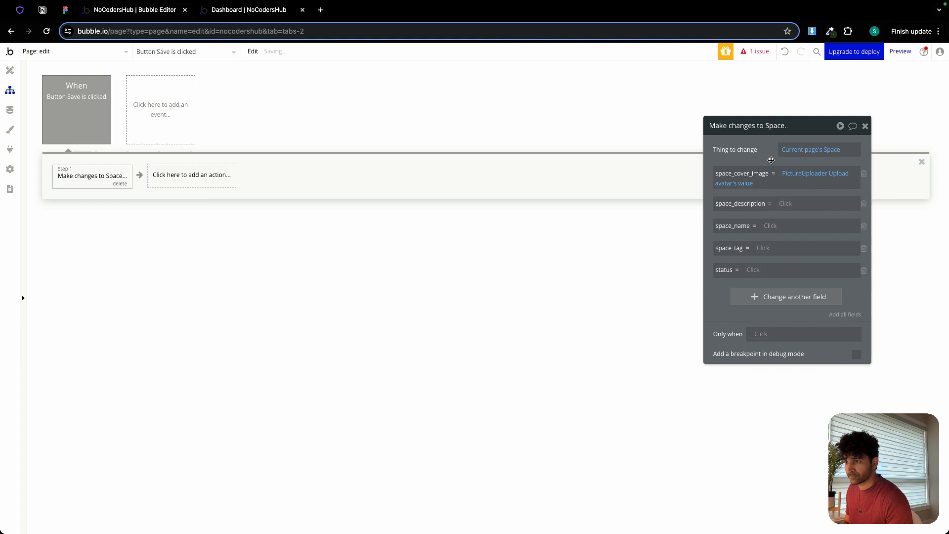
Set space_description in the change action to MultilineInput space description's value.
left_click(785, 203)
scroll(811, 248, "down", 5)
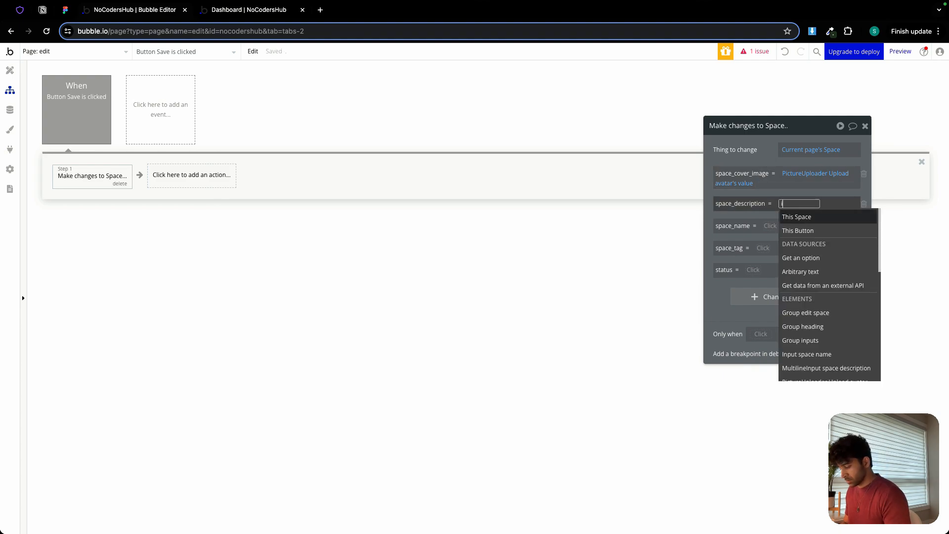
type("mul")
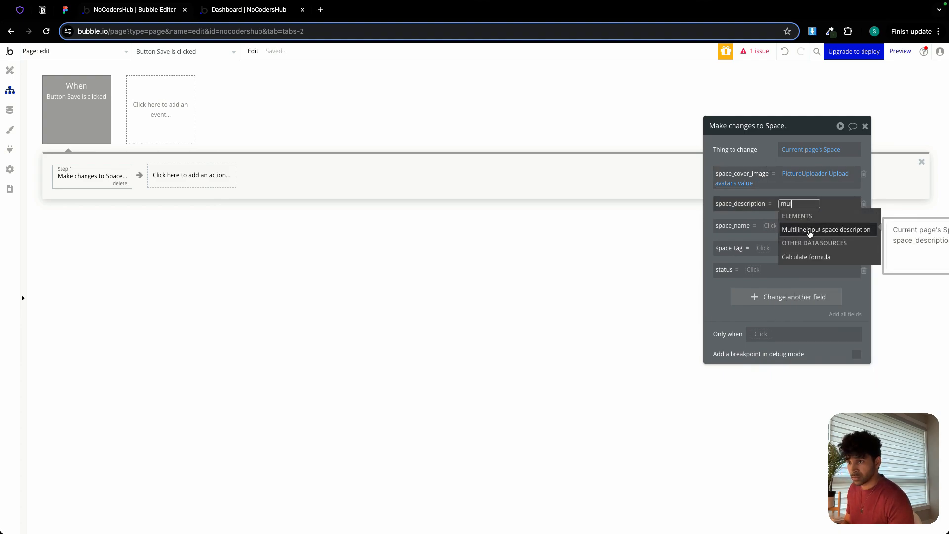
left_click(809, 233)
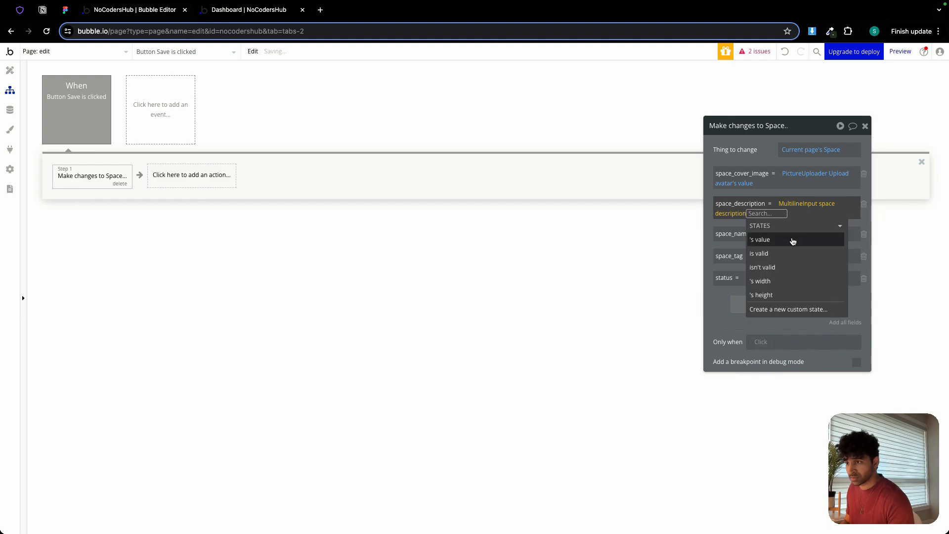
left_click(769, 159)
Set space_name in the change action to Input space name's value.
left_click(771, 235)
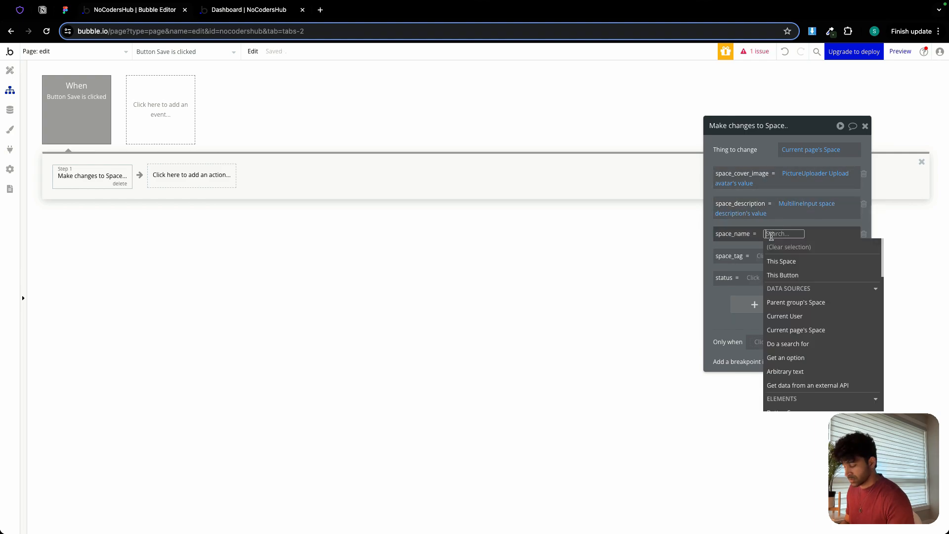
type("inp")
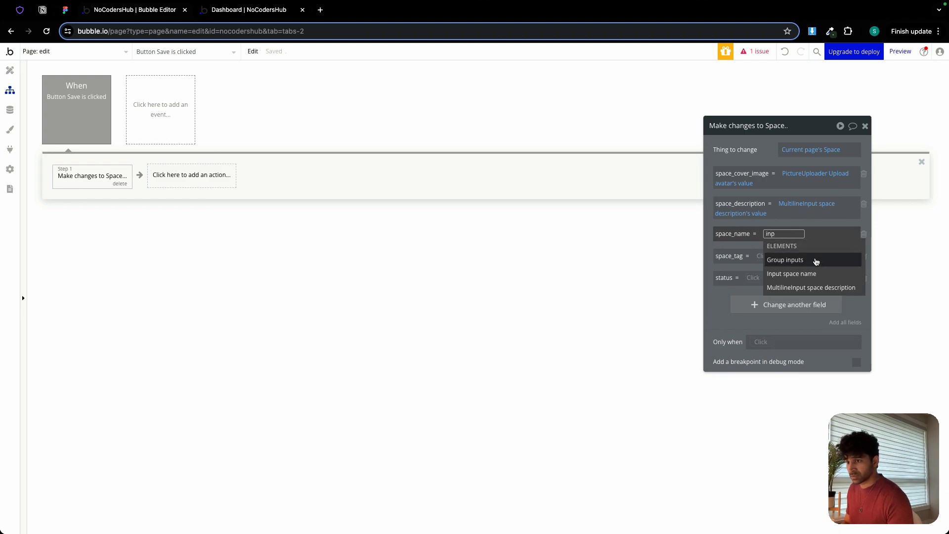
left_click(796, 273)
left_click(821, 258)
left_click(768, 155)
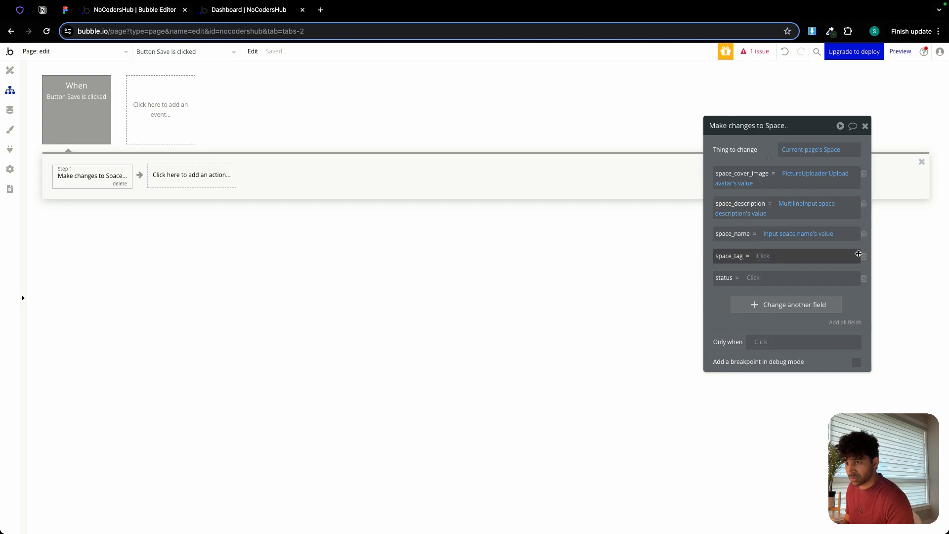
Remove the space_tag field from the change action and set status to Dropdown status's value.
left_click(862, 256)
left_click(751, 255)
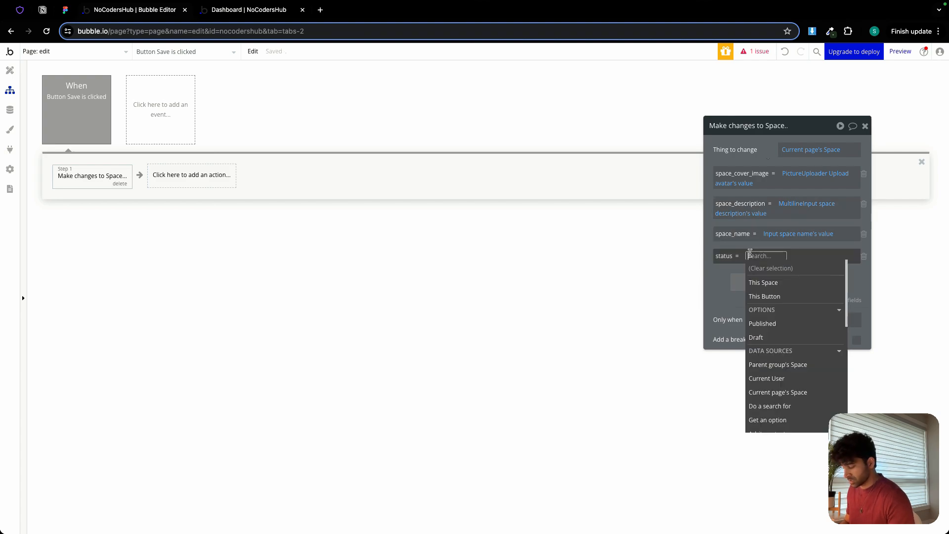
type("dro")
left_click(763, 284)
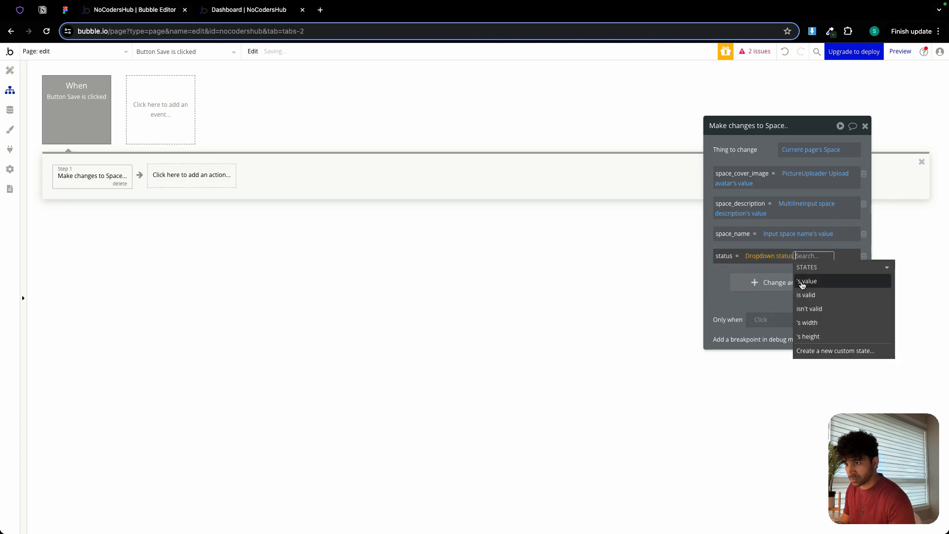
left_click(800, 285)
left_click(713, 284)
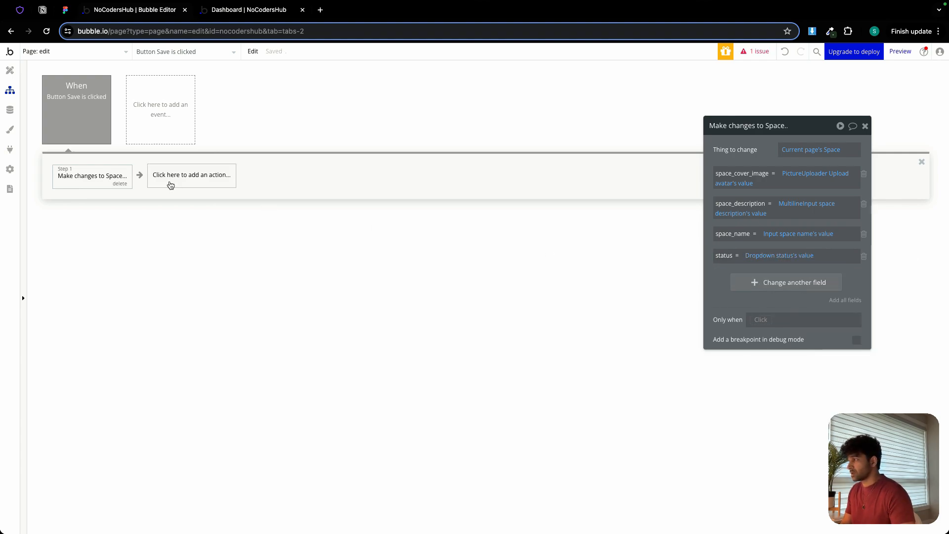
Add a Reset inputs element action after the Space change in the Save workflow.
left_click(163, 177)
mouse_move(187, 228)
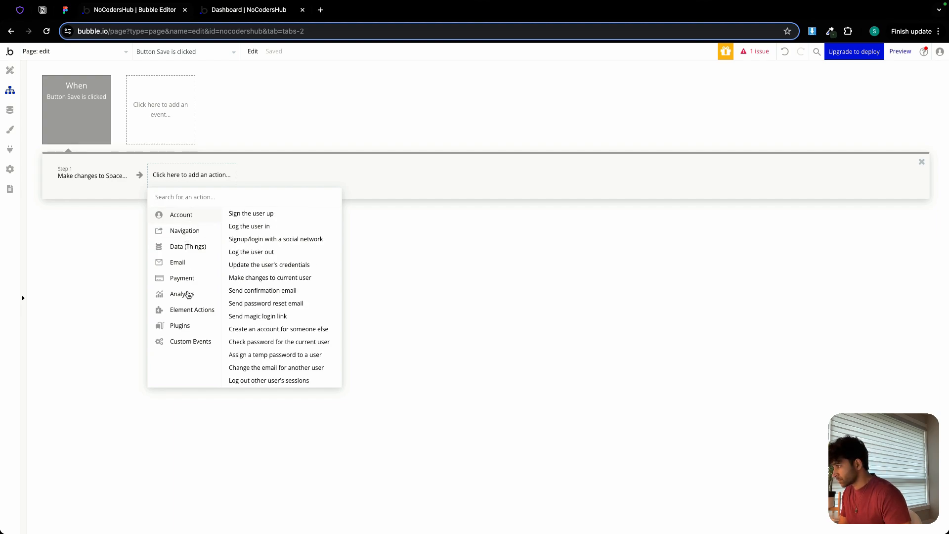
mouse_move(192, 310)
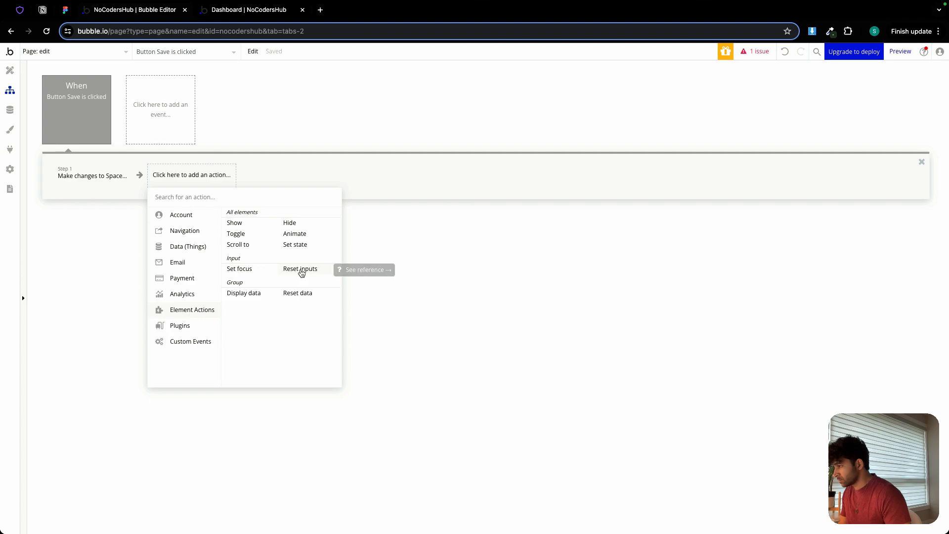
left_click(301, 270)
Add a Go to page action with dashboard-admin as the destination and Current User as the data to send.
left_click(239, 177)
mouse_move(267, 232)
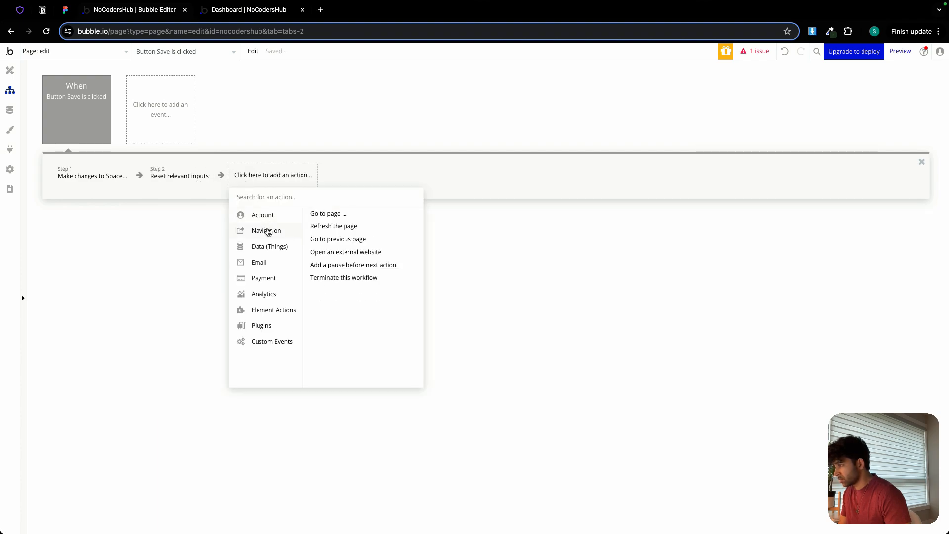
left_click(327, 217)
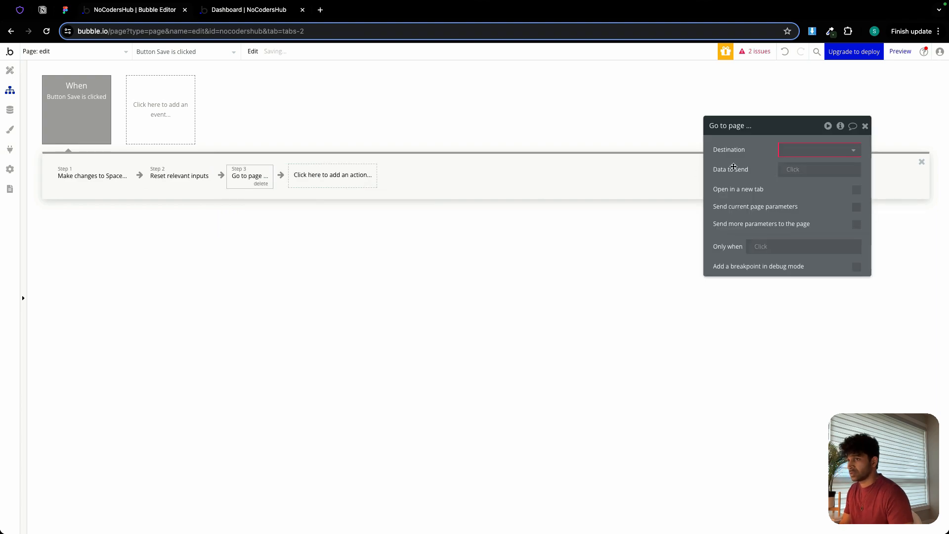
left_click(790, 149)
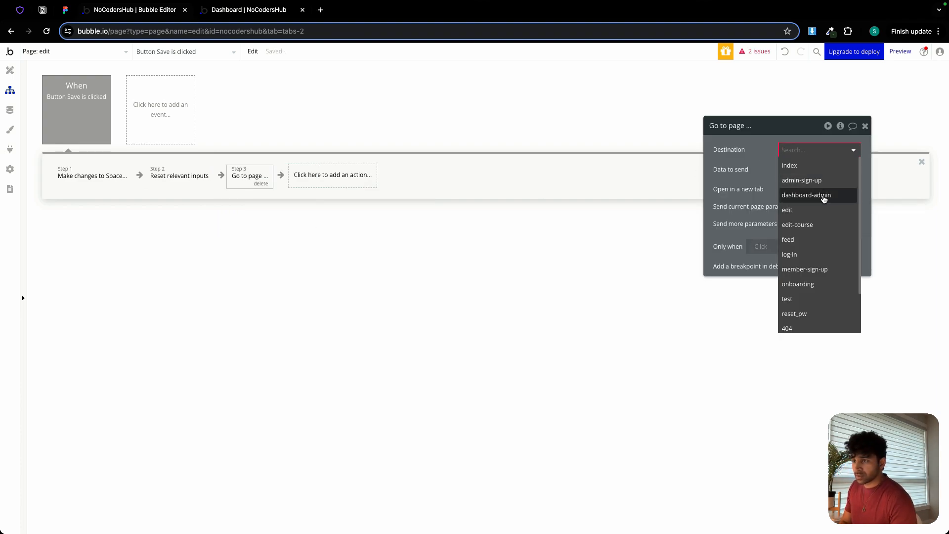
left_click(824, 198)
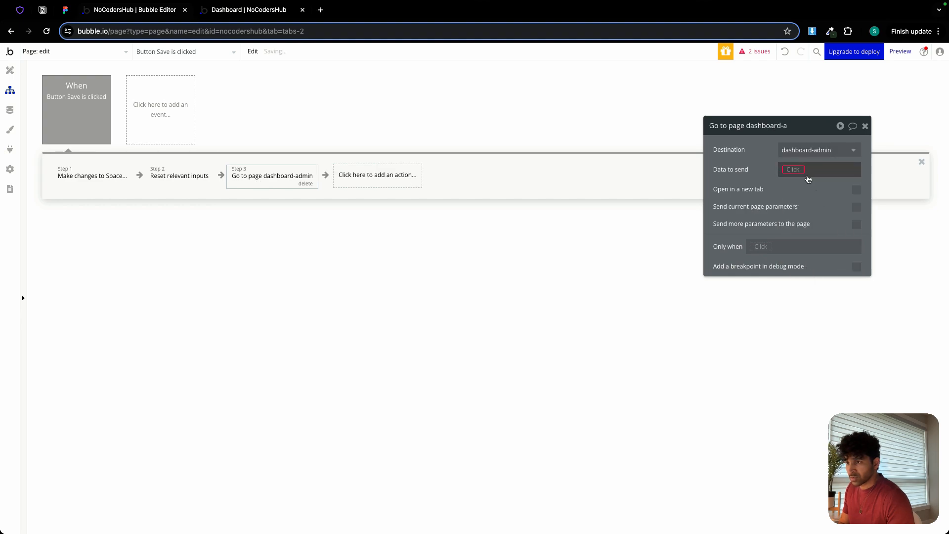
left_click(803, 179)
left_click(812, 251)
left_click(780, 201)
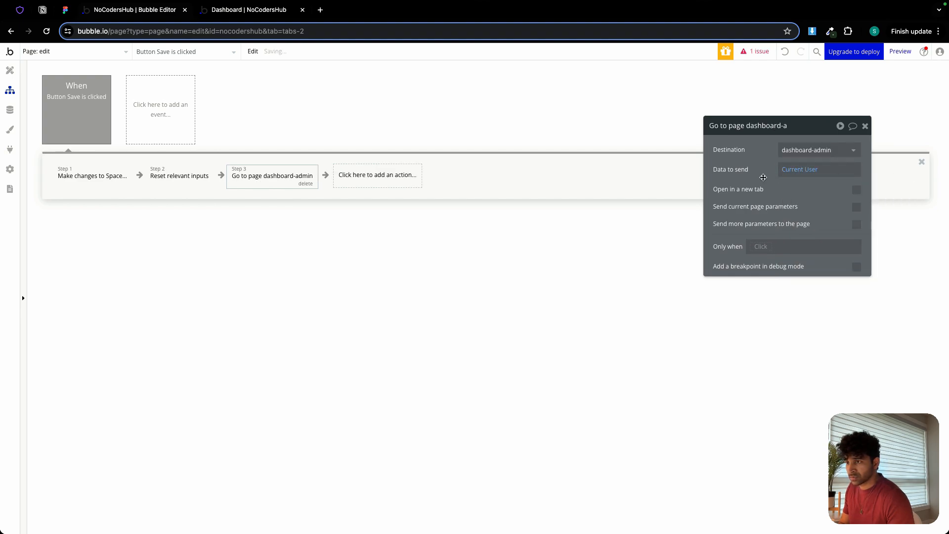
Send an additional parameter to the dashboard-admin page with key v and value as.
left_click(856, 223)
left_click(779, 248)
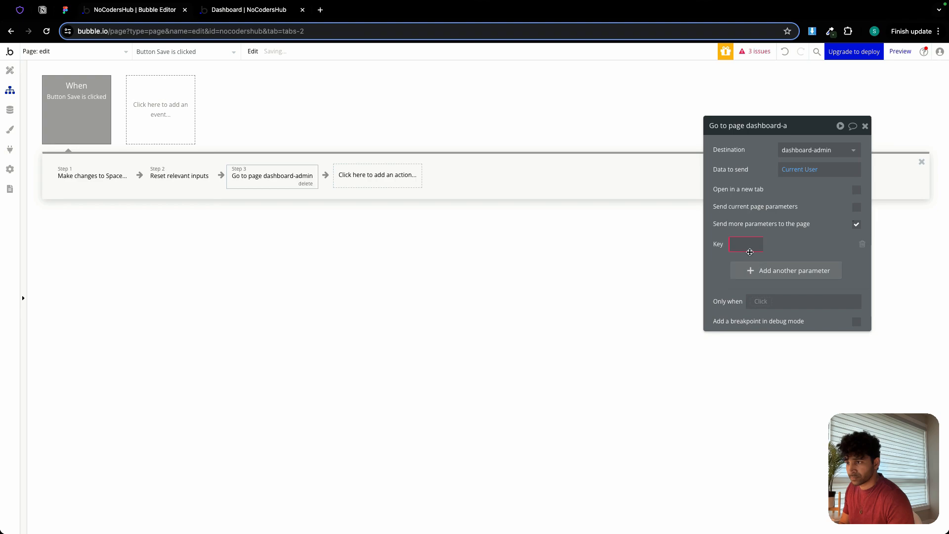
left_click(747, 246)
type("v")
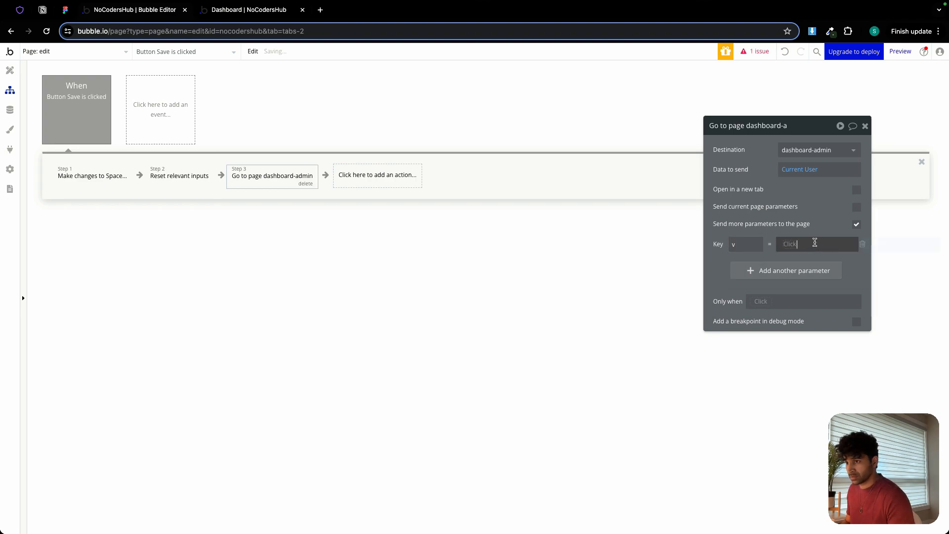
left_click(816, 242)
type("a")
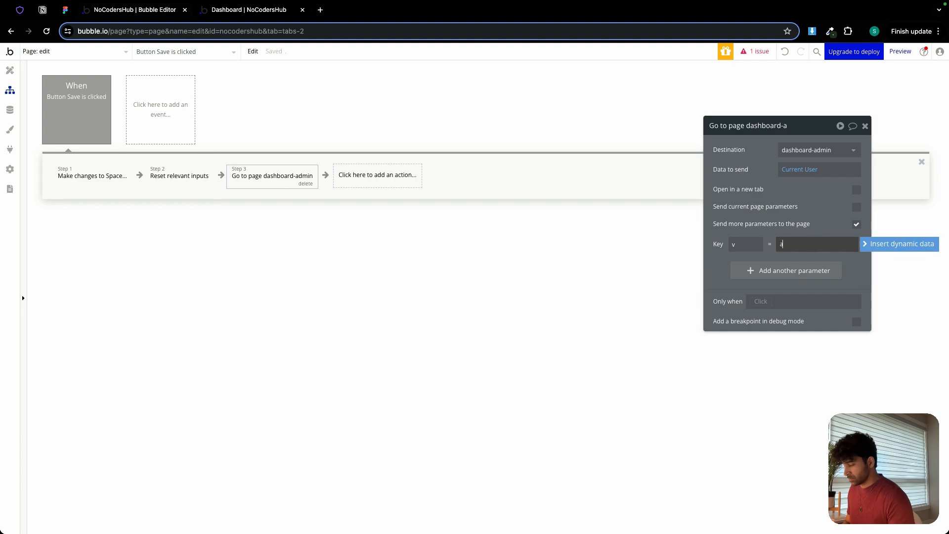
type("s")
left_click(761, 258)
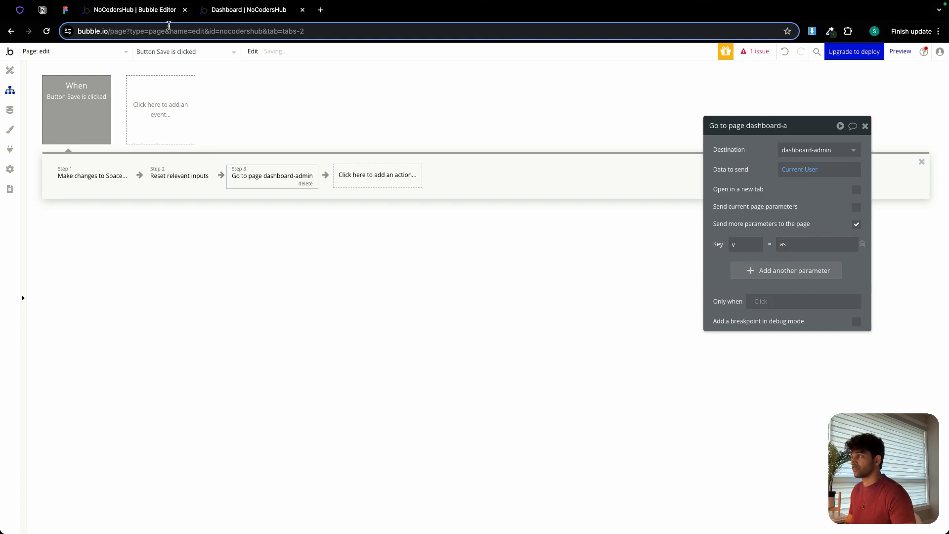
Switch to the running Dashboard preview and show All Spaces.
left_click(271, 11)
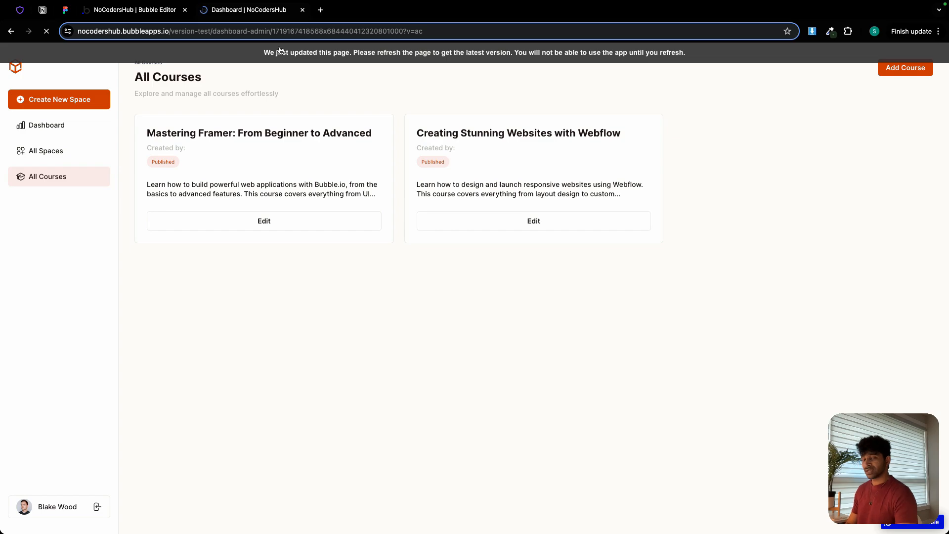
left_click(39, 152)
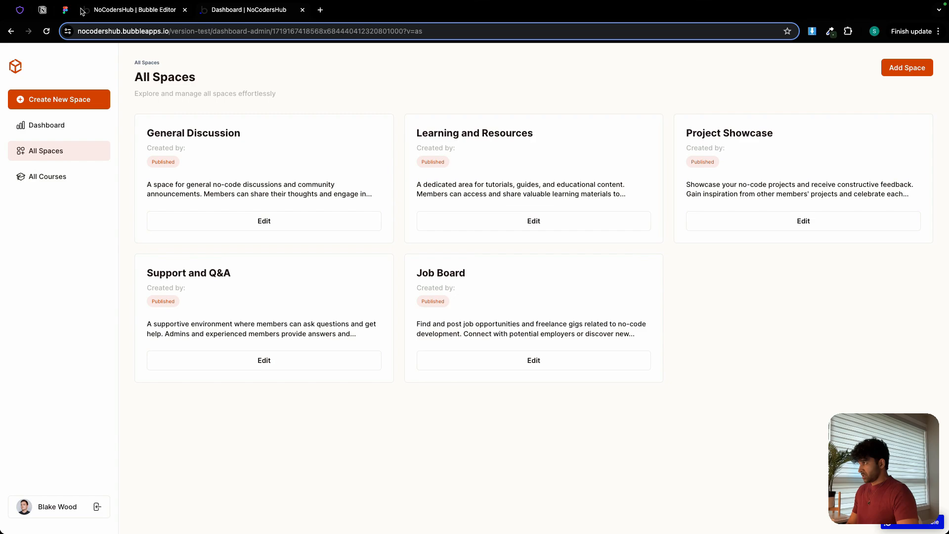
Switch to the Figma design and copy the Events and Meetups card title from the All Spaces frame.
left_click(65, 9)
scroll(376, 246, "down", 3)
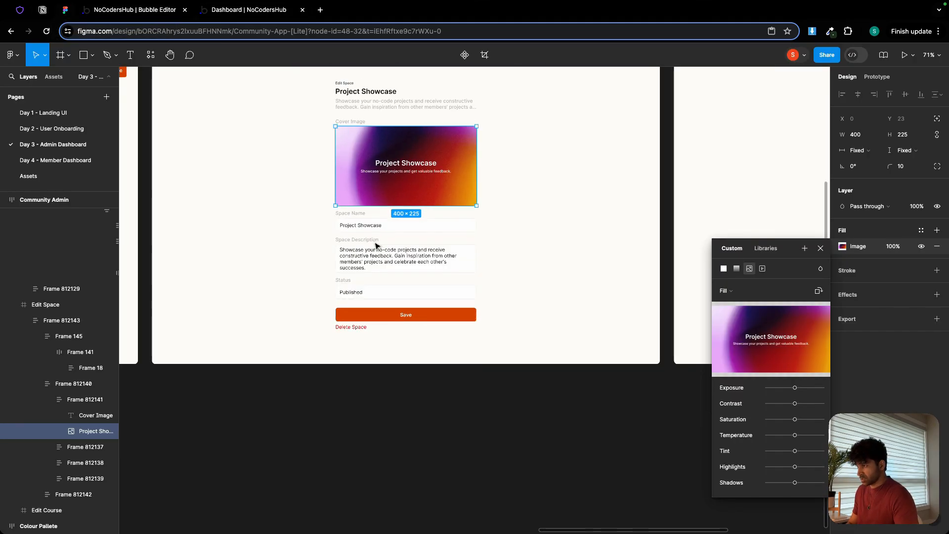
scroll(376, 245, "down", 3)
scroll(296, 232, "right", 10)
scroll(430, 245, "up", 8)
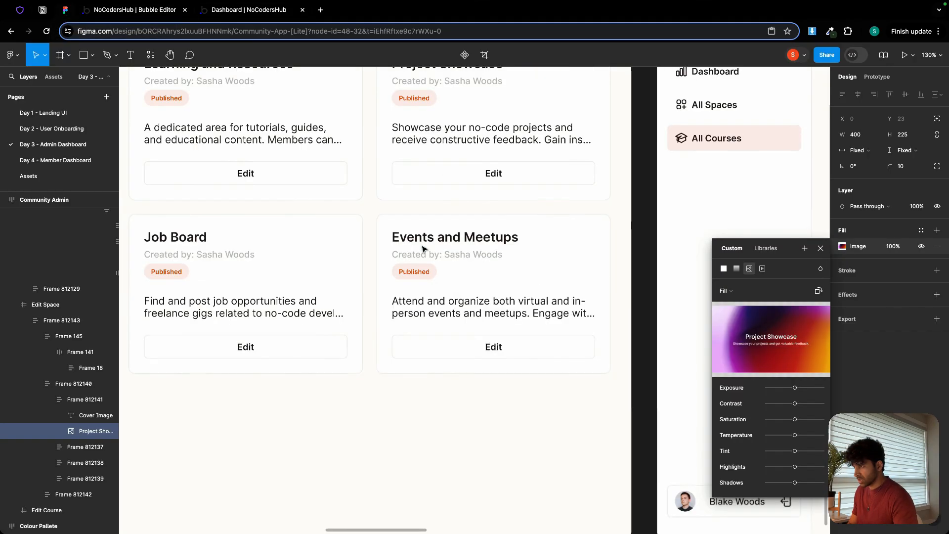
left_click(441, 242)
double_click(441, 242)
double_click(442, 243)
double_click(442, 242)
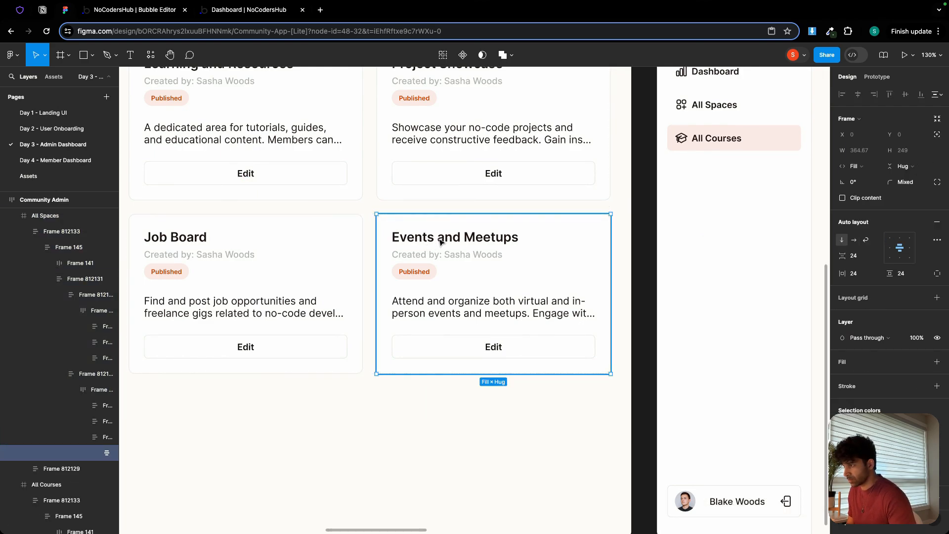
double_click(441, 243)
double_click(441, 241)
triple_click(439, 238)
key("super+c")
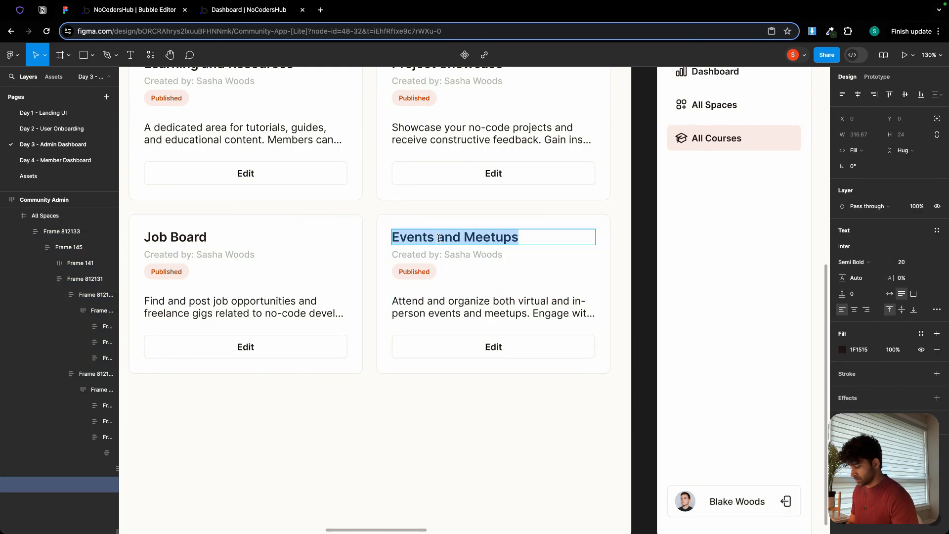
Return to the Dashboard preview and add a new space using the copied name Events and Meetups.
left_click(230, 14)
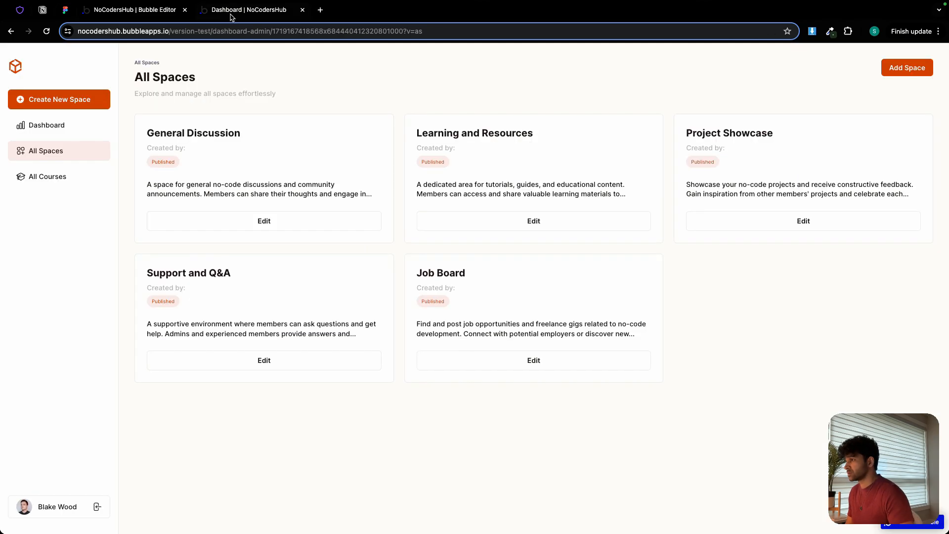
left_click(916, 69)
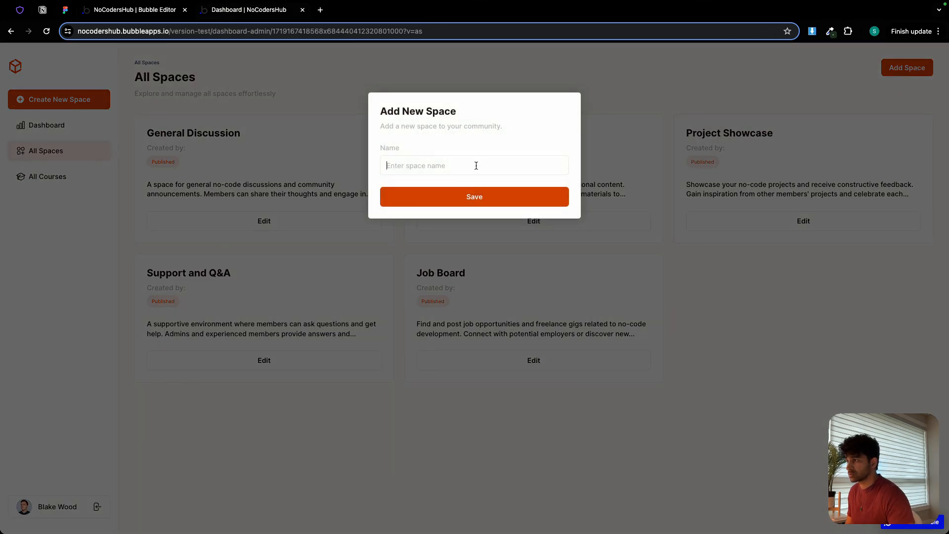
key("super+v")
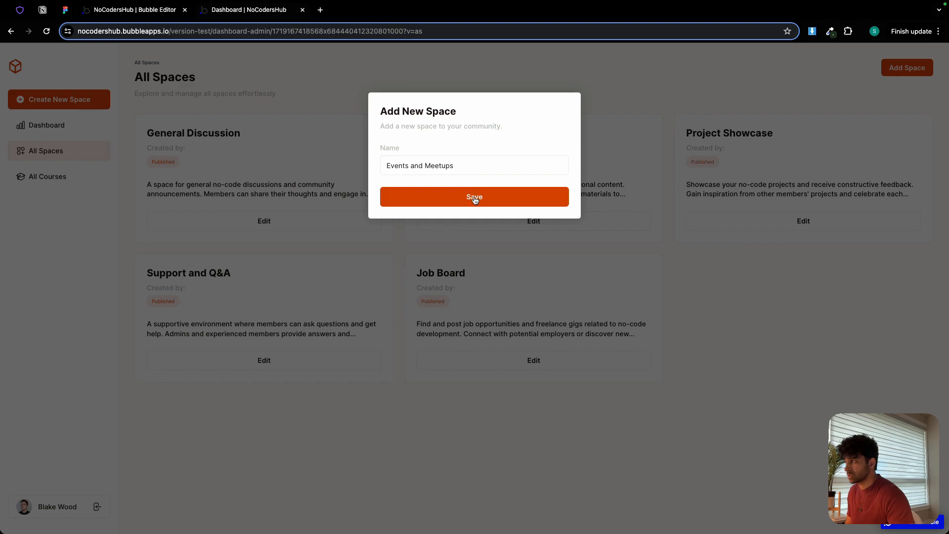
left_click(474, 198)
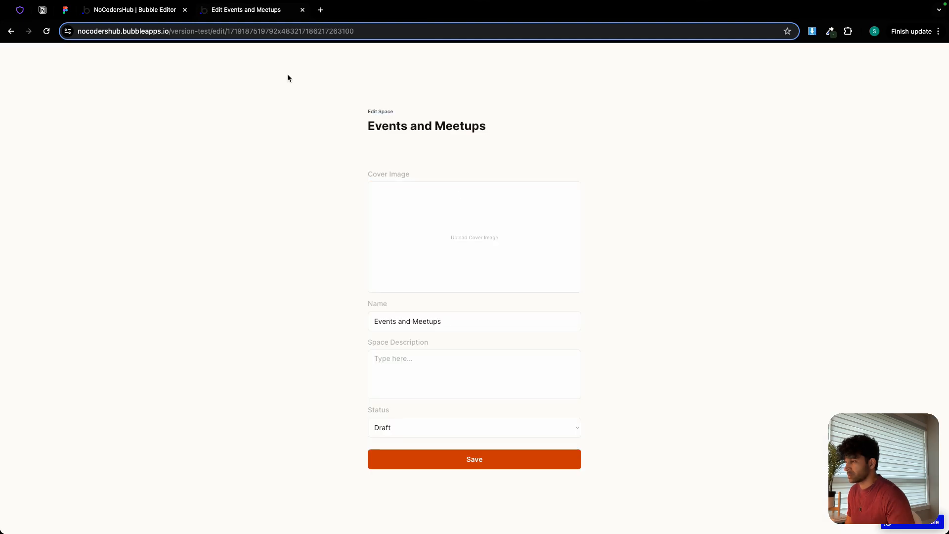
Upload Events and Meetups.png from the Asset - Community App [Lite] folder as the space's cover image.
left_click(491, 217)
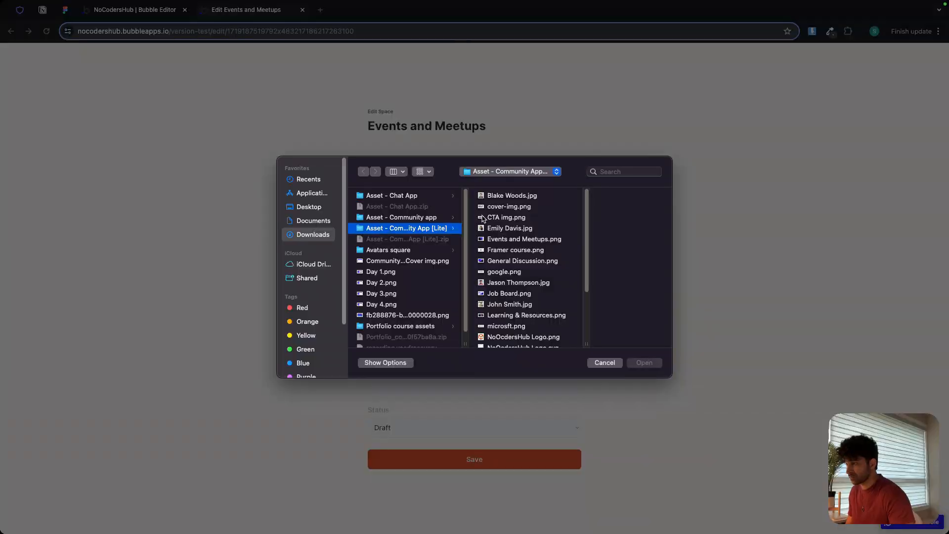
double_click(524, 241)
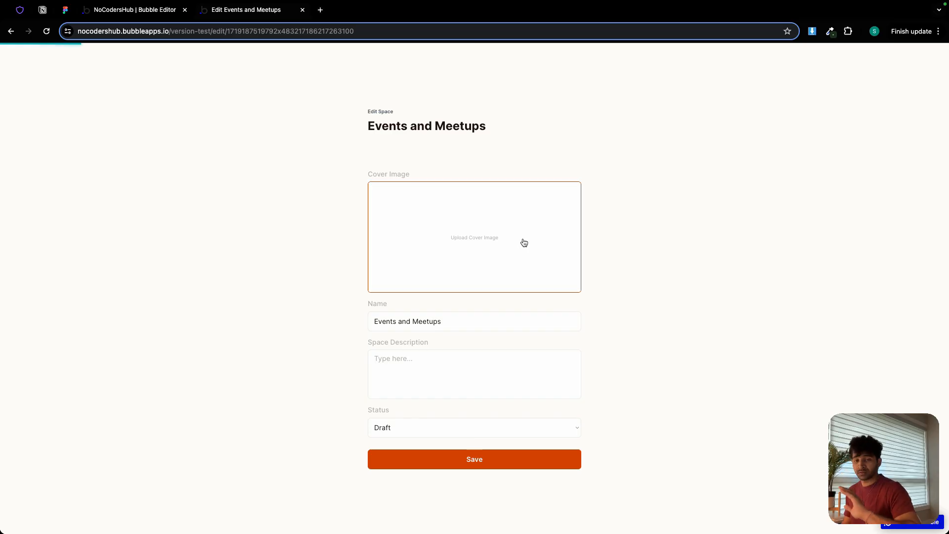
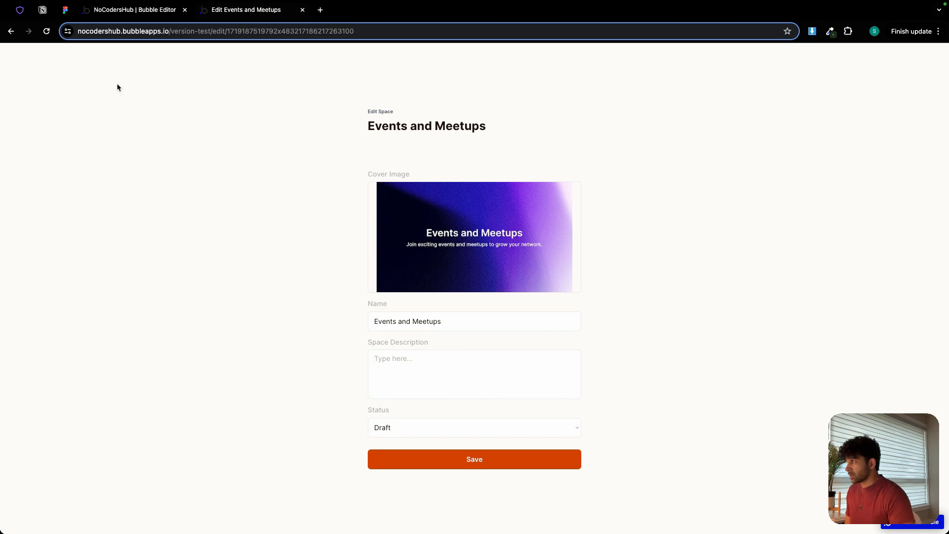
Copy the Events and Meetups card description from the Figma design and paste it into the preview's Space Description.
left_click(114, 14)
left_click(65, 11)
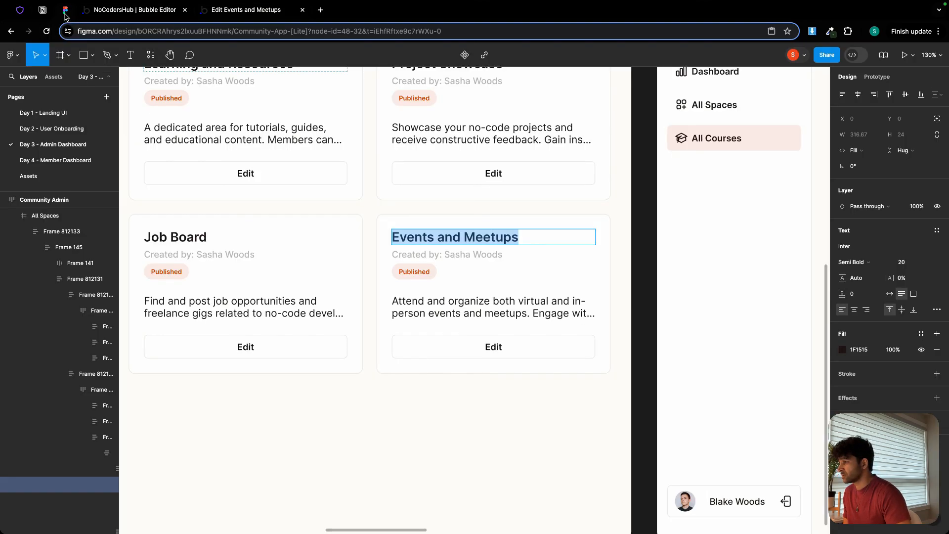
double_click(437, 305)
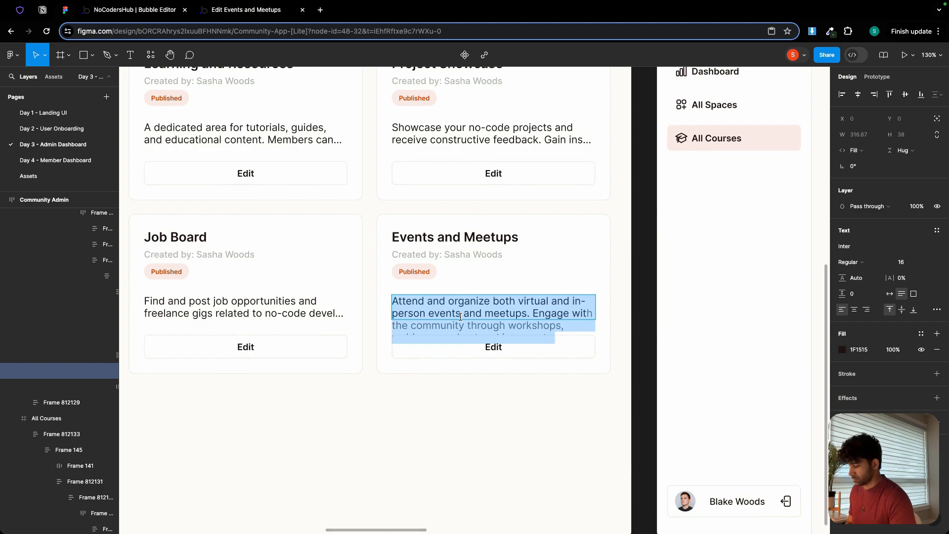
left_click(258, 15)
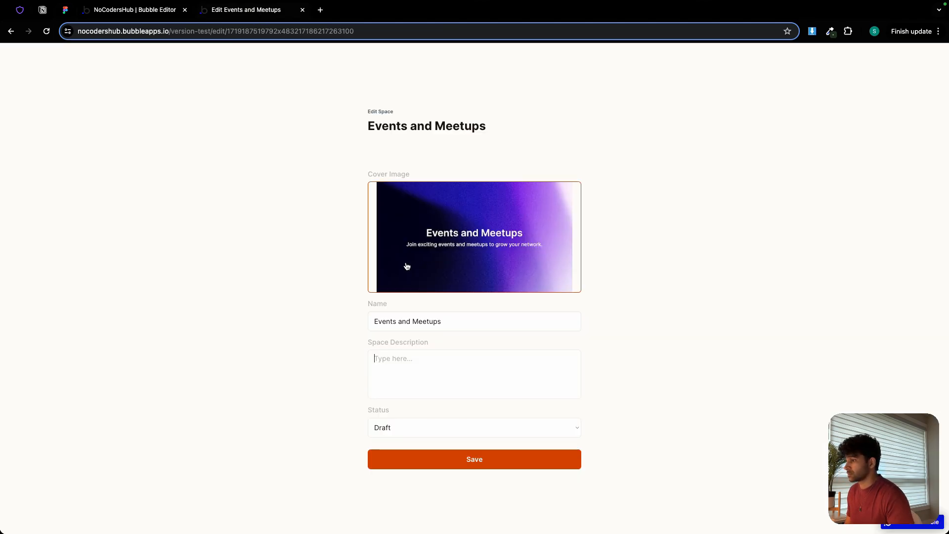
left_click(398, 365)
type("Attend and organize both virtual and in-person events and meetups. Engage with the community through workshops, webinars, and networking events.")
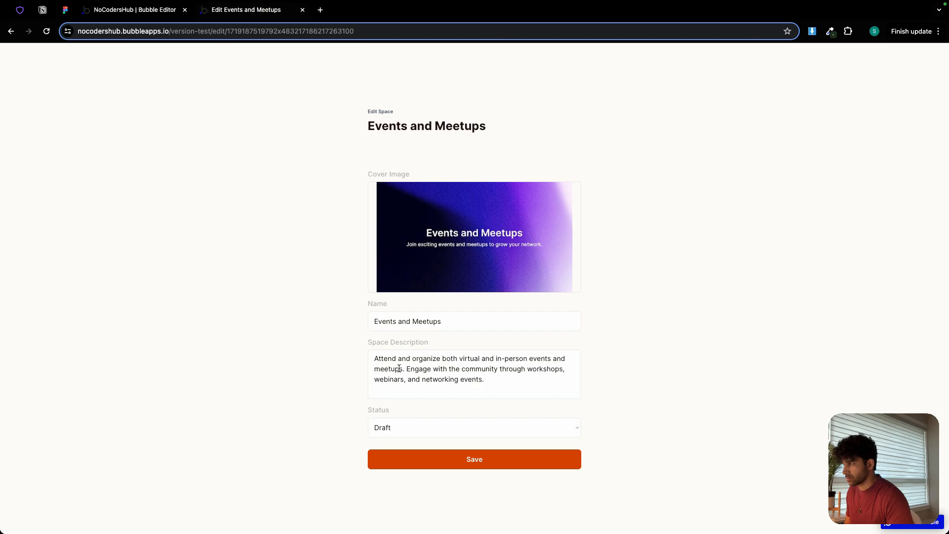
Set the Events and Meetups space's status to Published and save the space.
left_click(435, 426)
key("Escape")
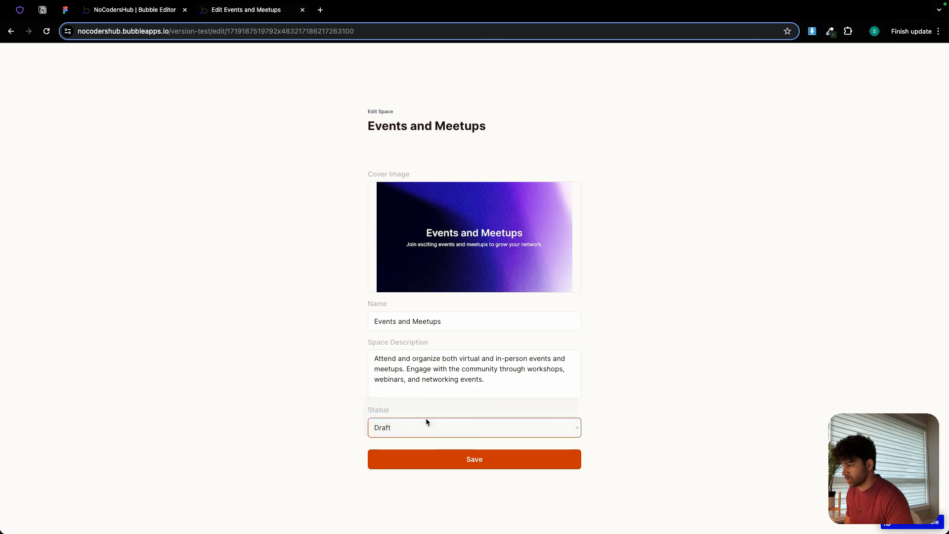
left_click(426, 419)
left_click(513, 465)
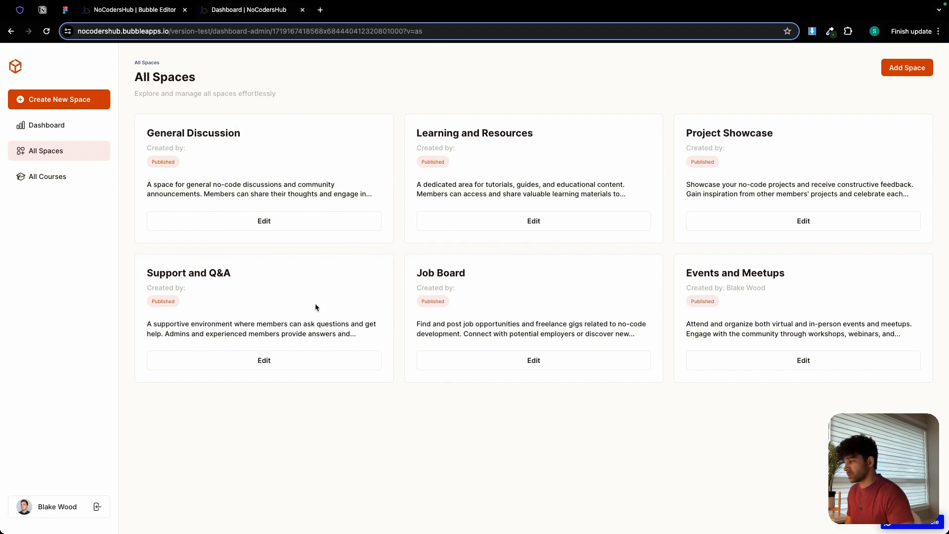
In the Bubble editor, set the cover uploader's dynamic image to Current page's Space's space_cover_image processed with Imgix, resized to fit by cropping.
left_click(143, 10)
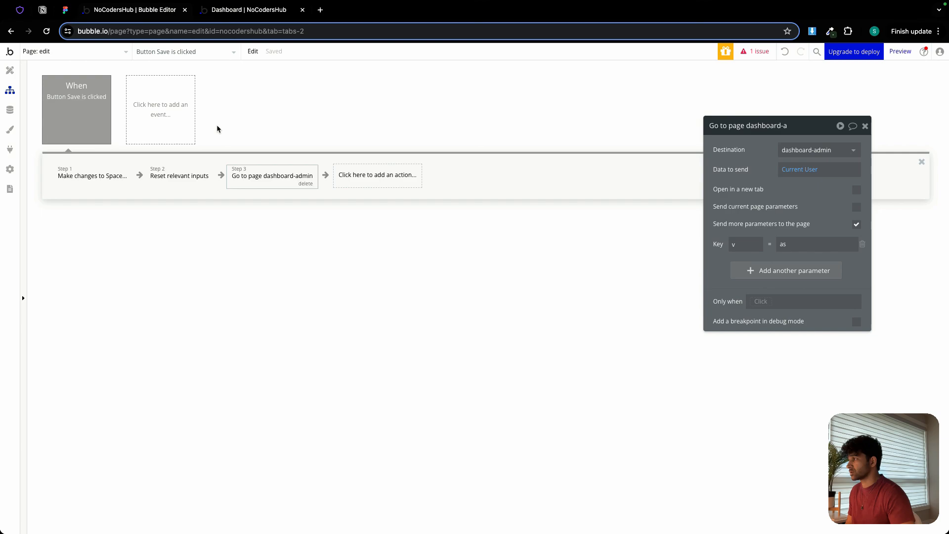
left_click(10, 71)
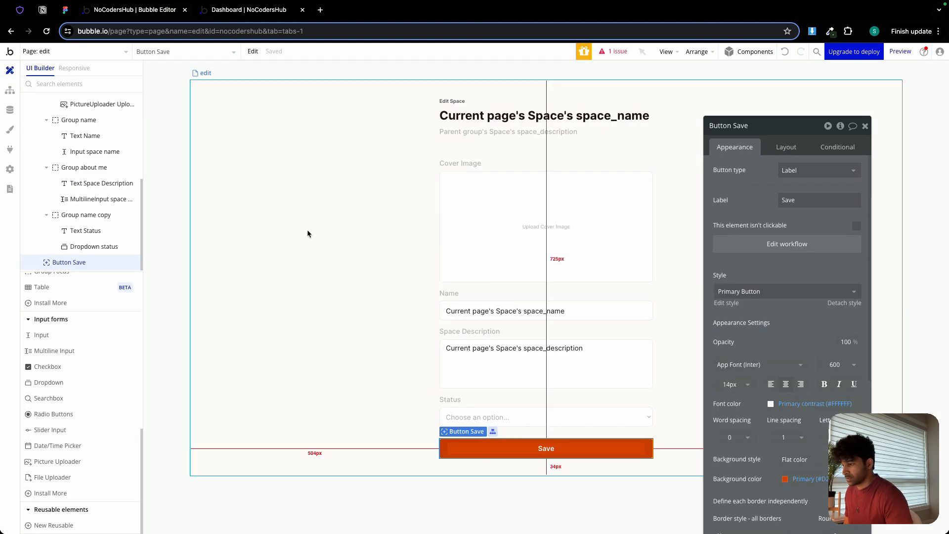
left_click(488, 214)
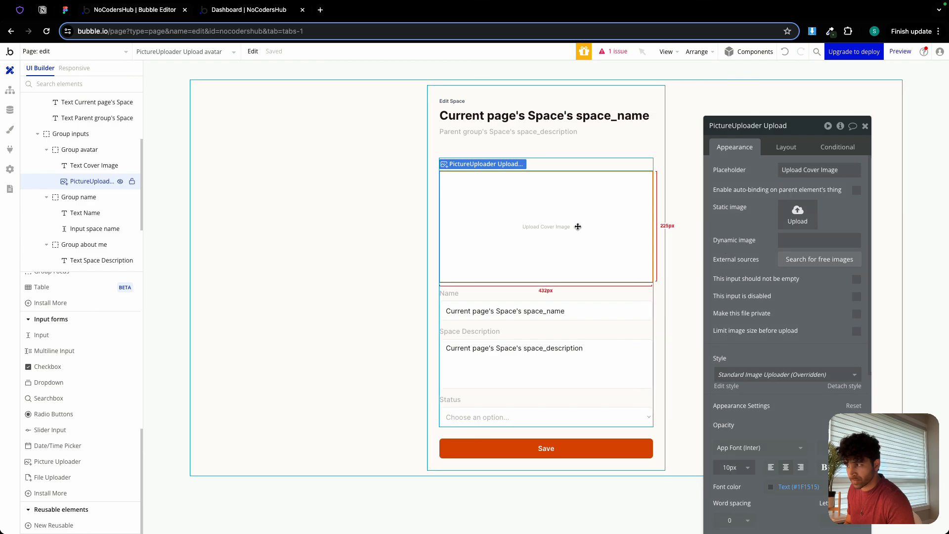
left_click(805, 242)
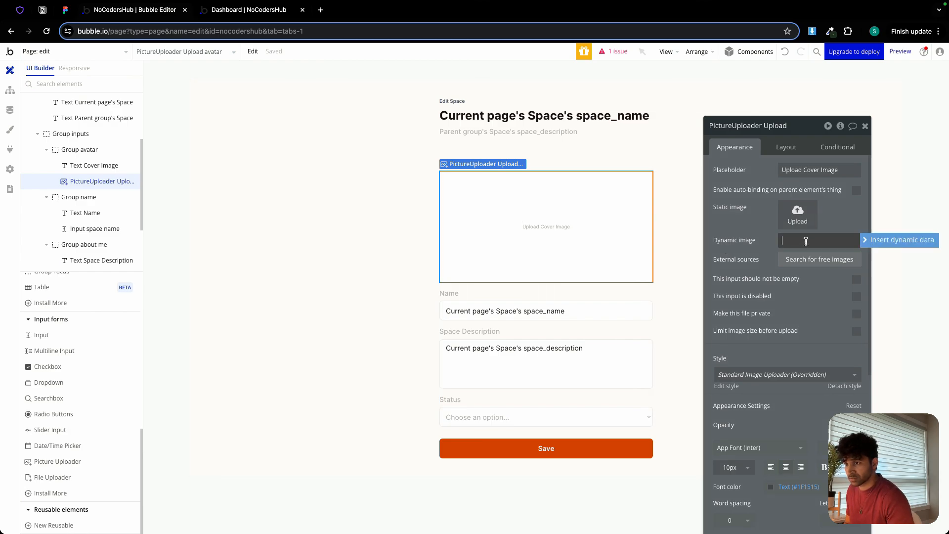
left_click(897, 240)
left_click(834, 308)
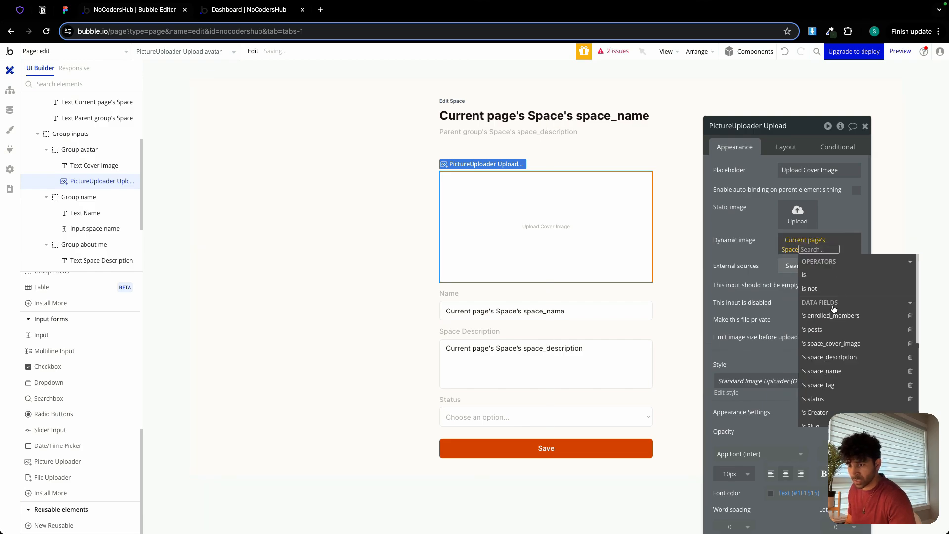
left_click(832, 346)
left_click(816, 394)
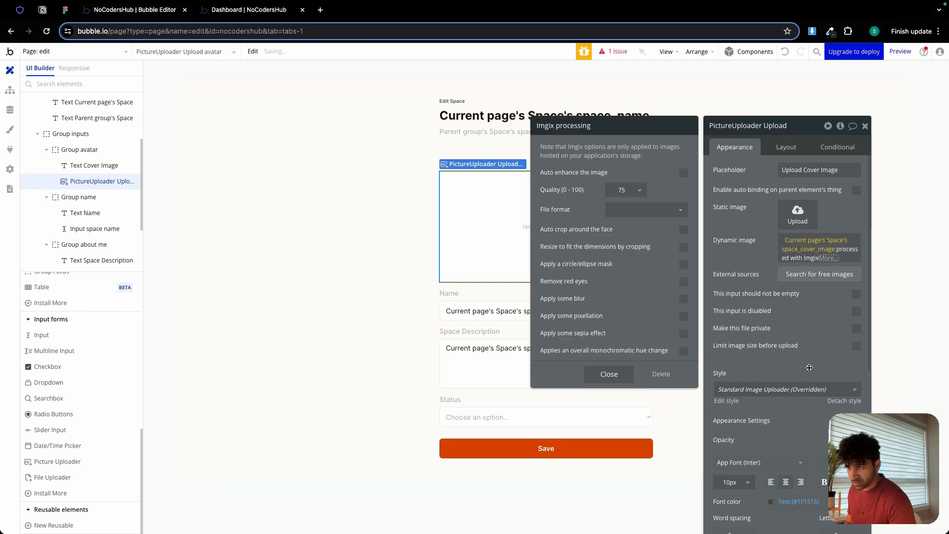
left_click(683, 247)
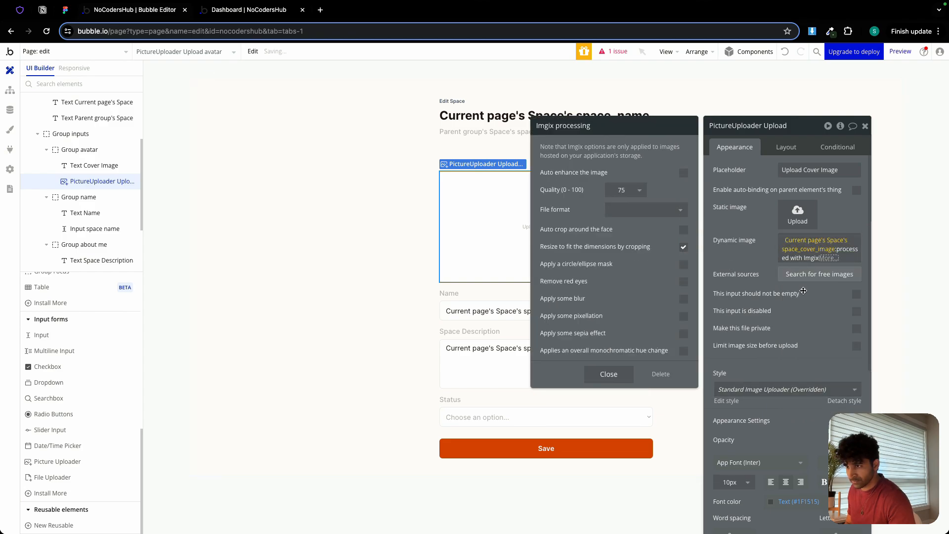
left_click(623, 380)
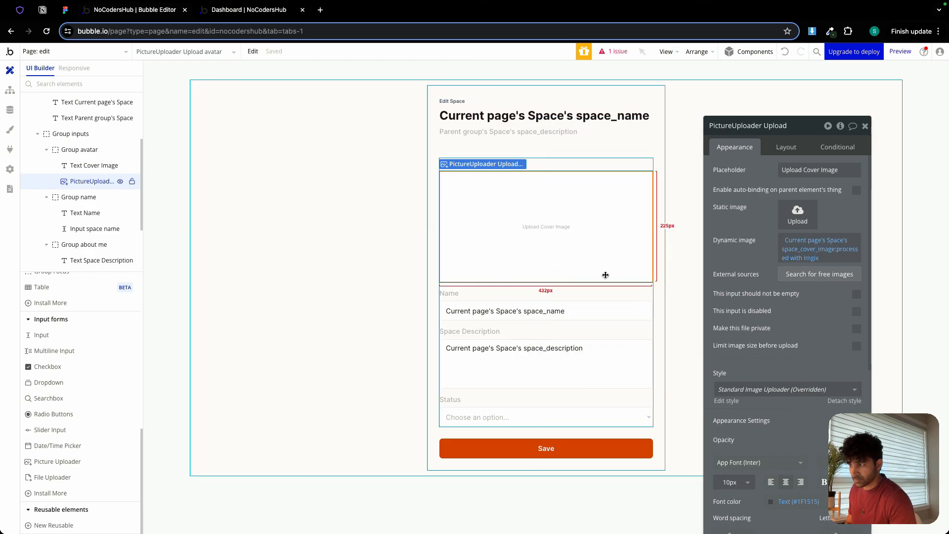
Check the data bindings of the name, description, status and cover image inputs on the edit page.
left_click(568, 310)
left_click(569, 347)
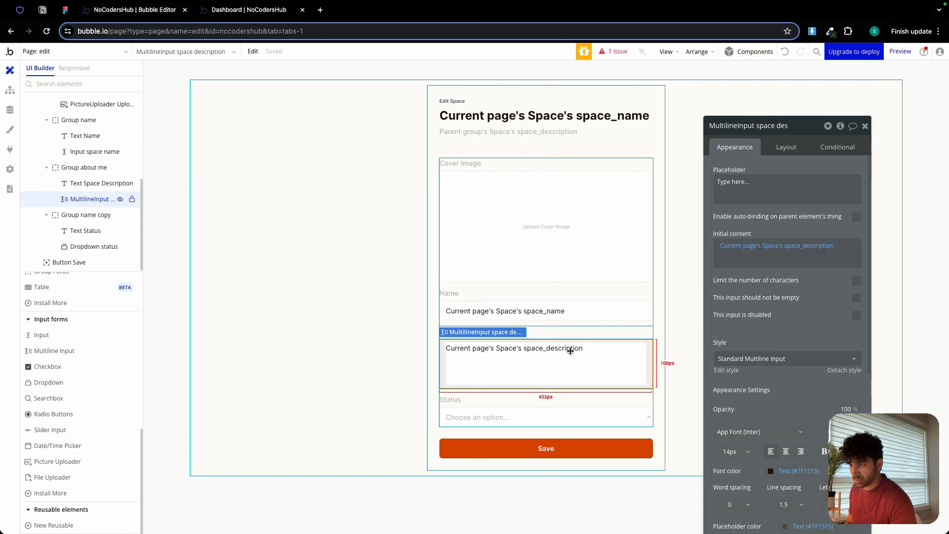
left_click(520, 414)
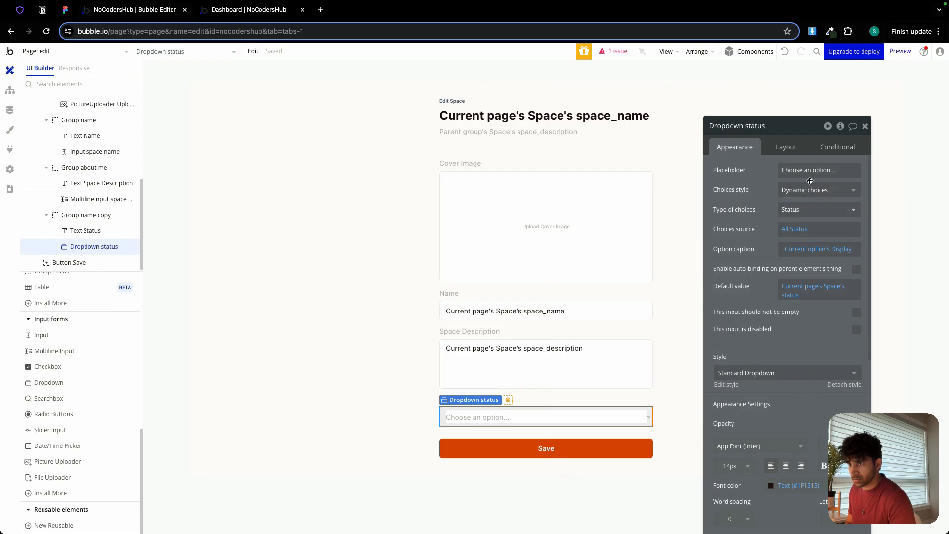
left_click(532, 244)
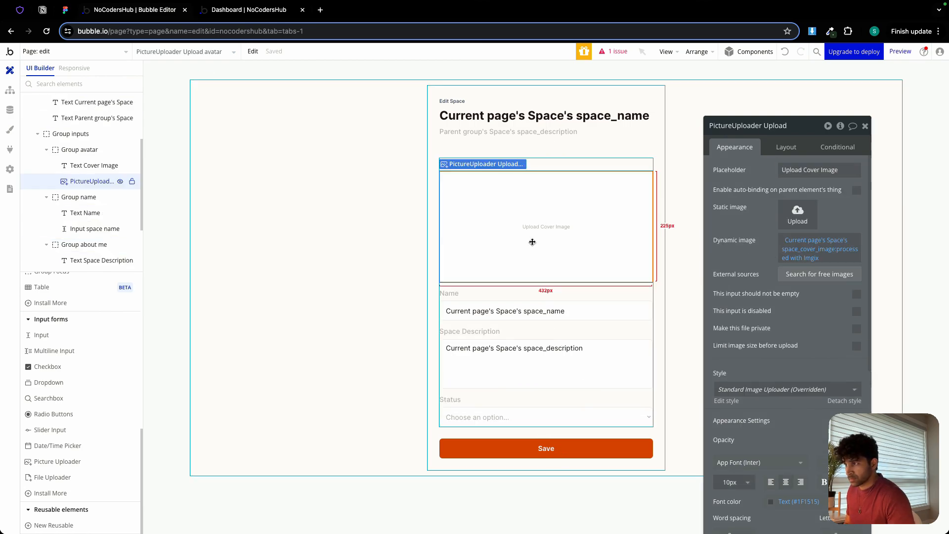
On the dashboard-admin page, reveal Group All Spaces and create a click workflow for the space card's Edit button.
left_click(106, 51)
left_click(59, 97)
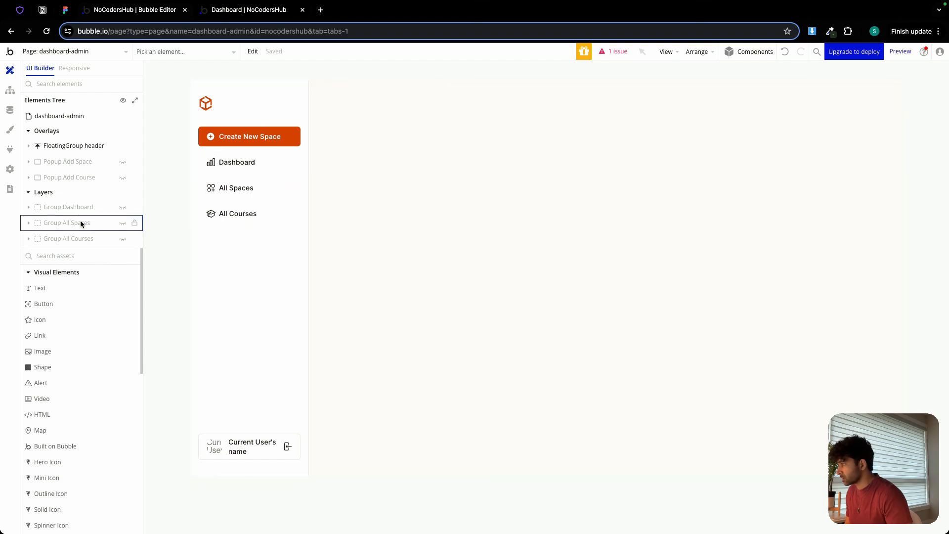
left_click(122, 224)
double_click(403, 279)
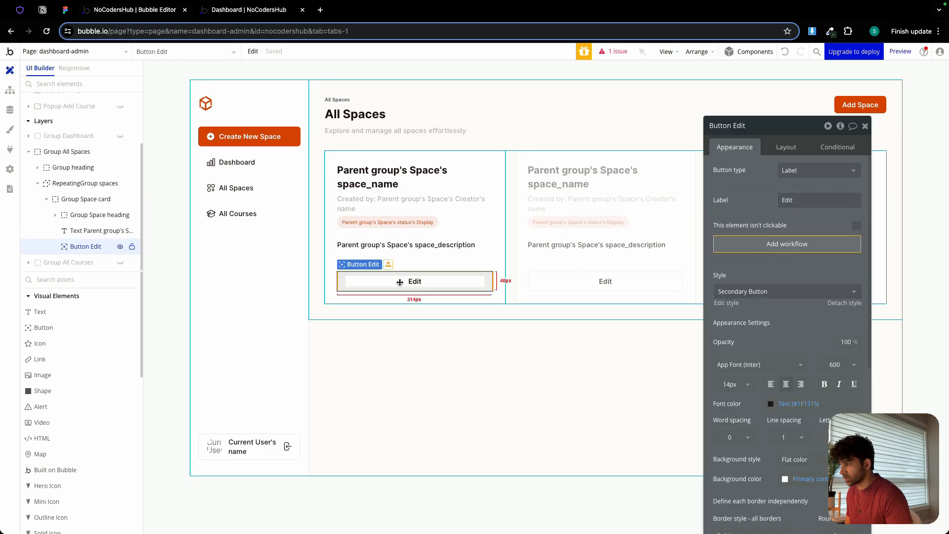
left_click(766, 251)
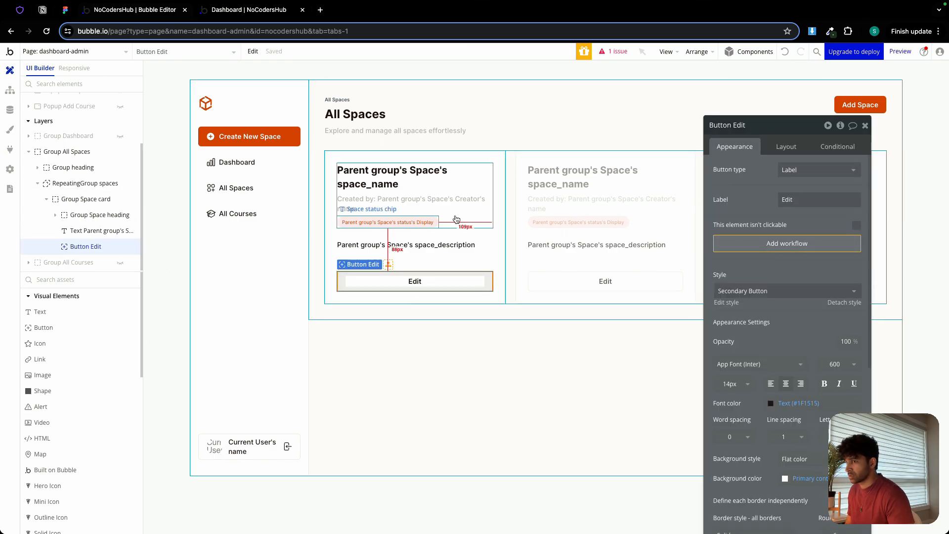
Add a Go to page action to the Edit button's workflow, with destination edit and Parent group's Space as the data to send.
left_click(103, 175)
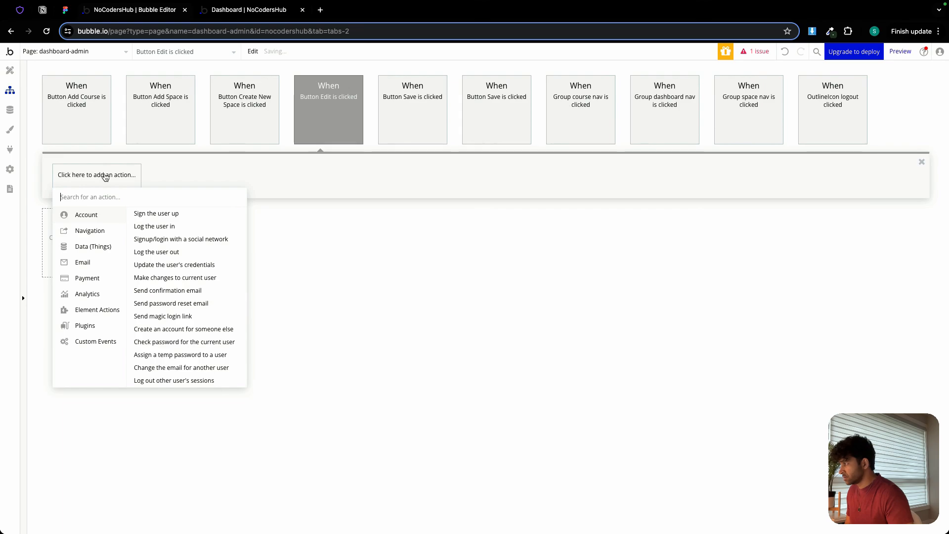
mouse_move(99, 236)
left_click(168, 213)
left_click(843, 150)
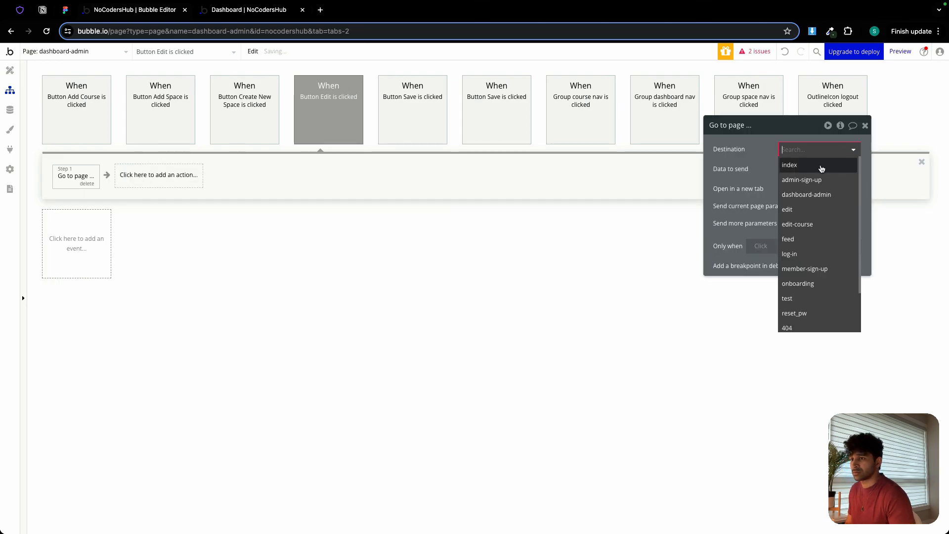
left_click(806, 208)
left_click(798, 175)
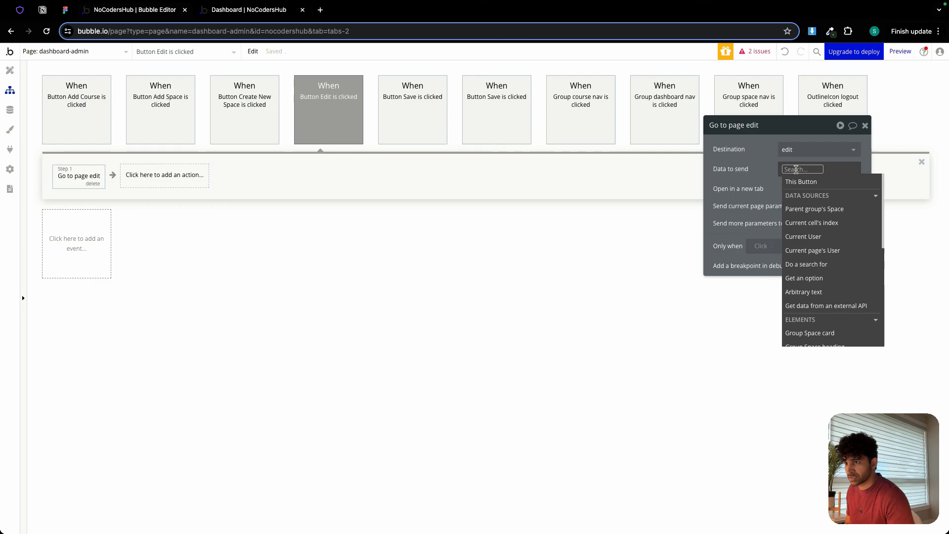
left_click(821, 209)
left_click(770, 169)
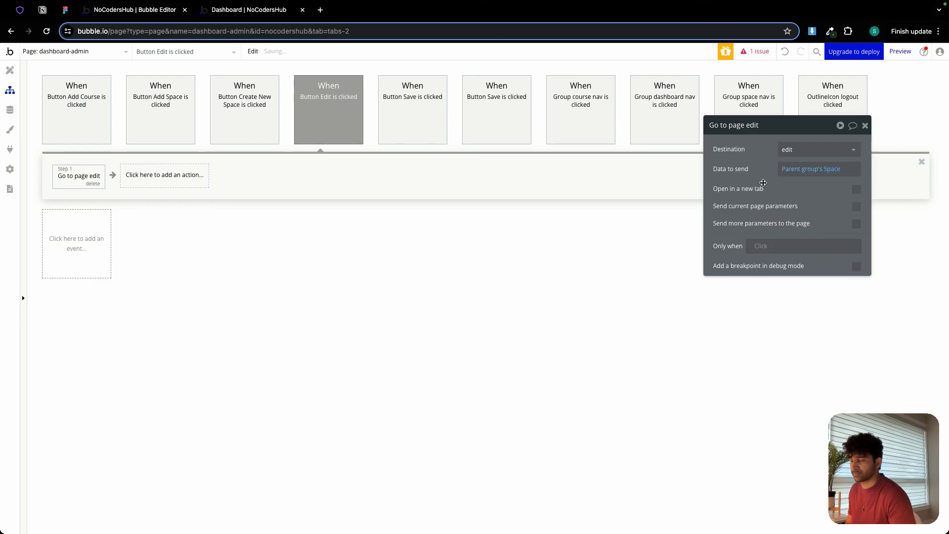
In the preview, test editing the General Discussion space, return to the dashboard and show All Courses.
left_click(271, 19)
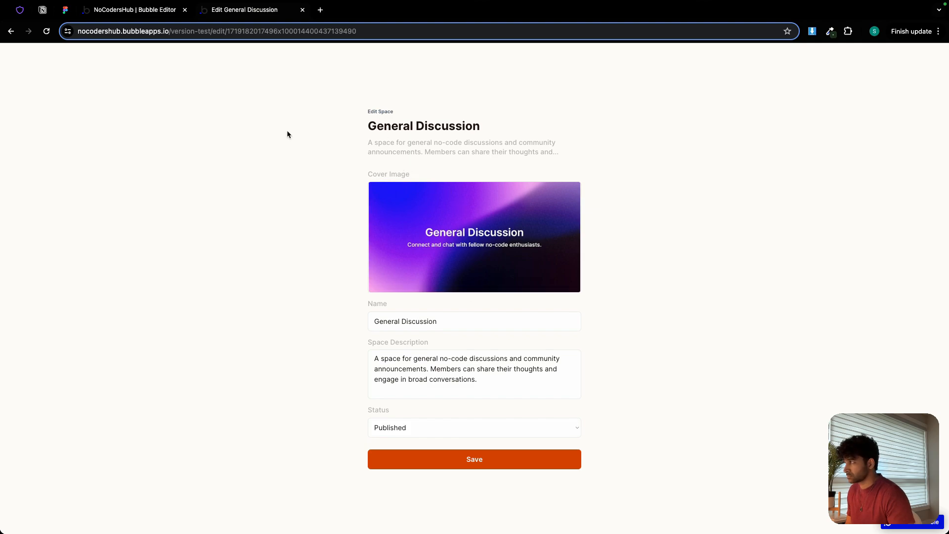
left_click(11, 31)
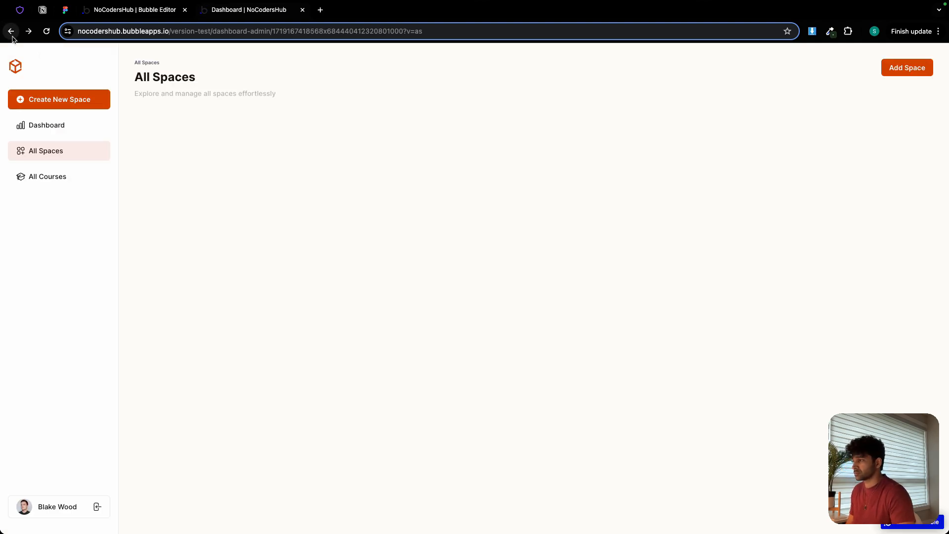
left_click(46, 174)
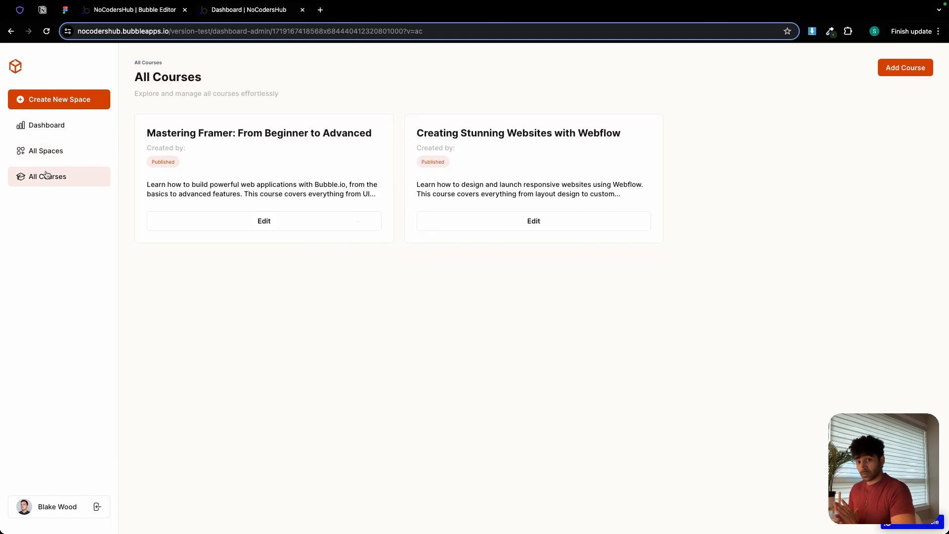
Back in the Bubble editor, review the Add Course and Save workflows, including the course workflow's Go to page action.
left_click(146, 14)
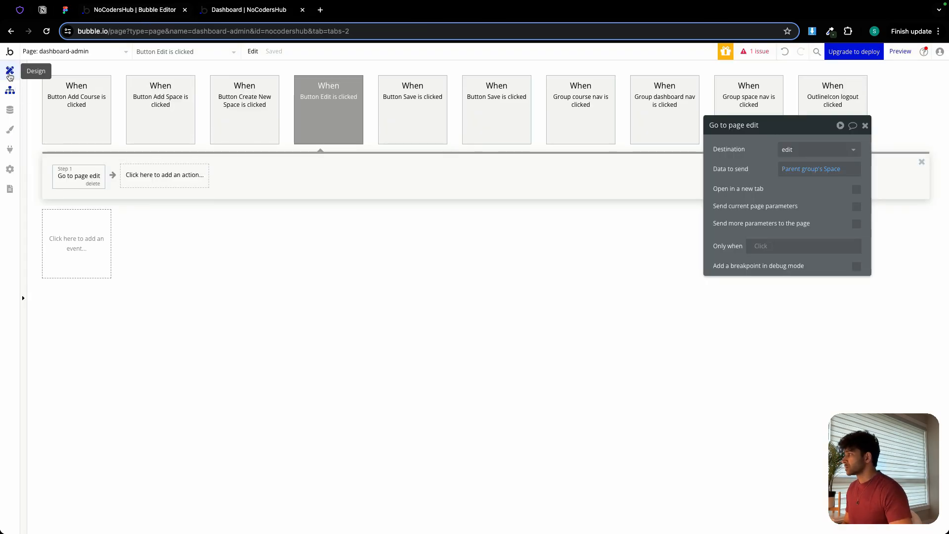
left_click(68, 113)
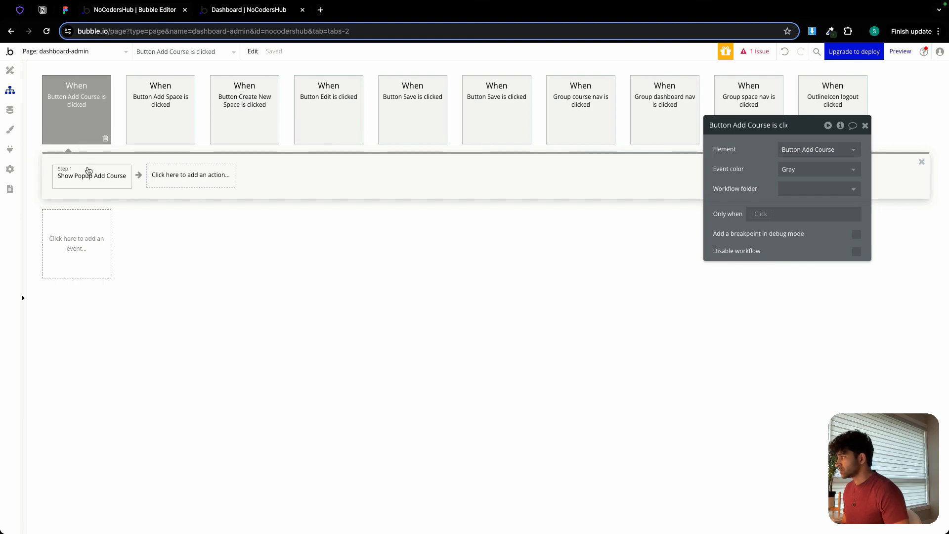
left_click(397, 121)
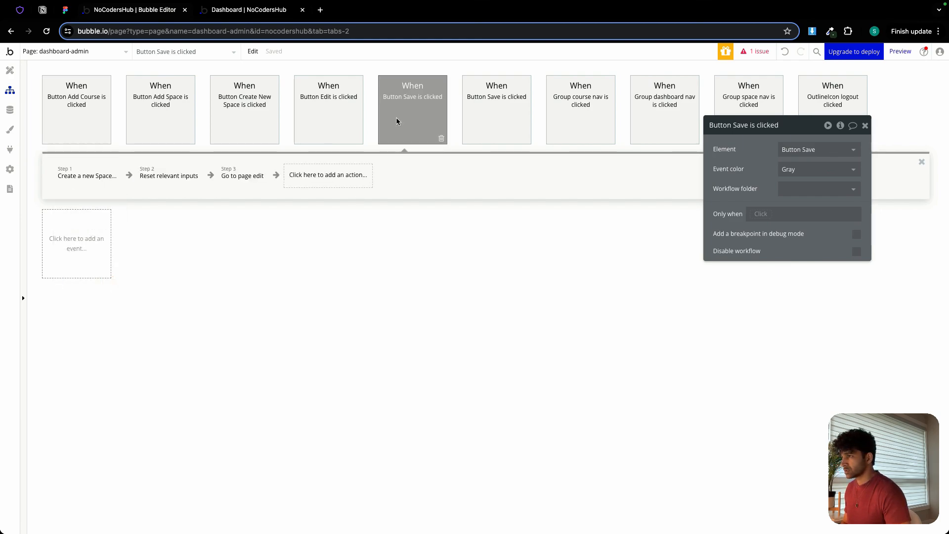
left_click(494, 107)
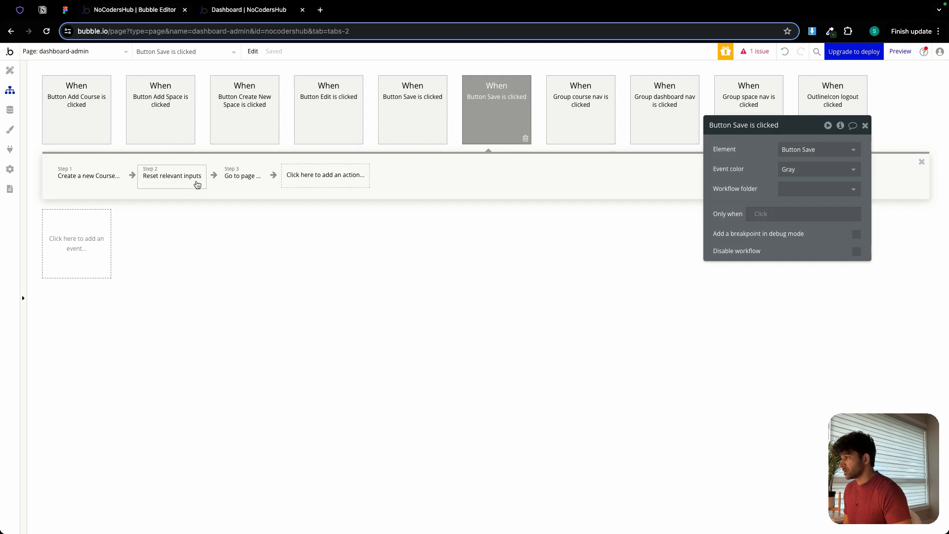
left_click(237, 182)
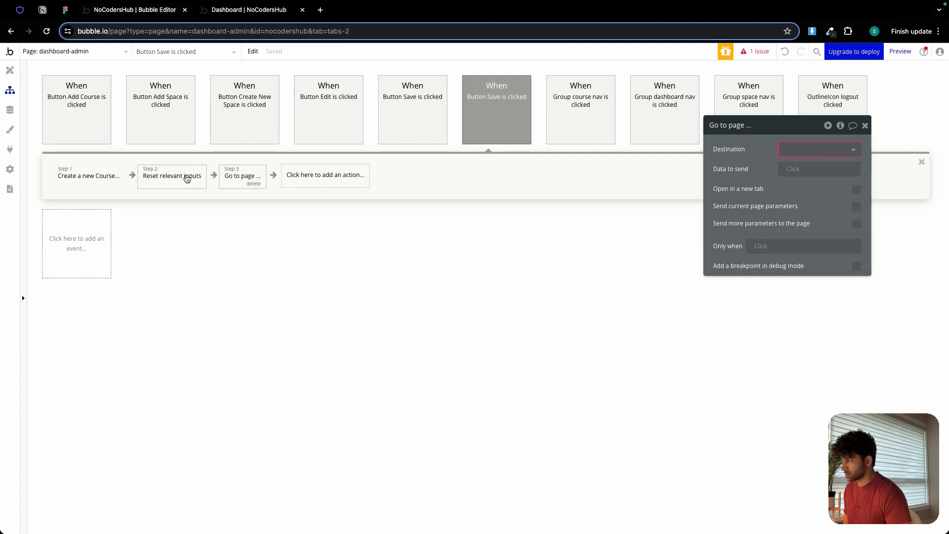
Delete the edit-course page from the app.
left_click(72, 53)
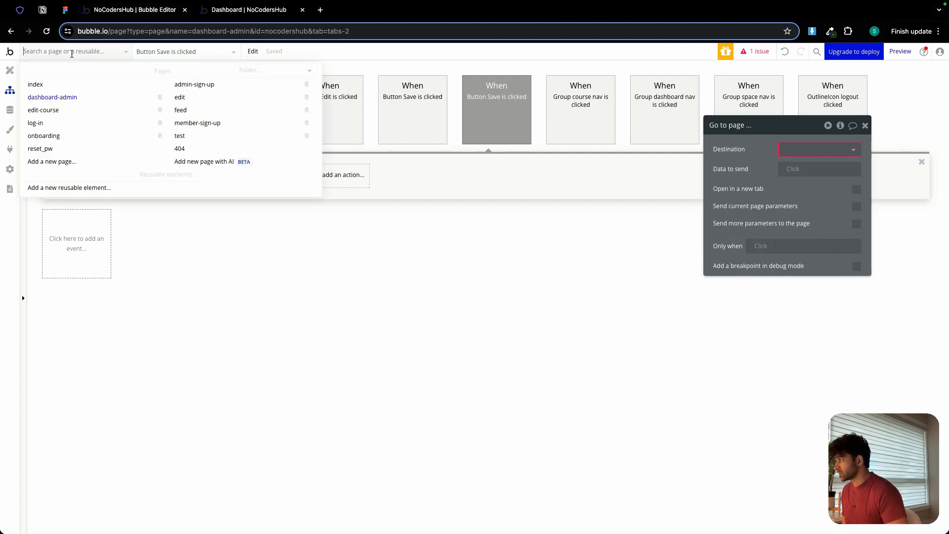
left_click(160, 109)
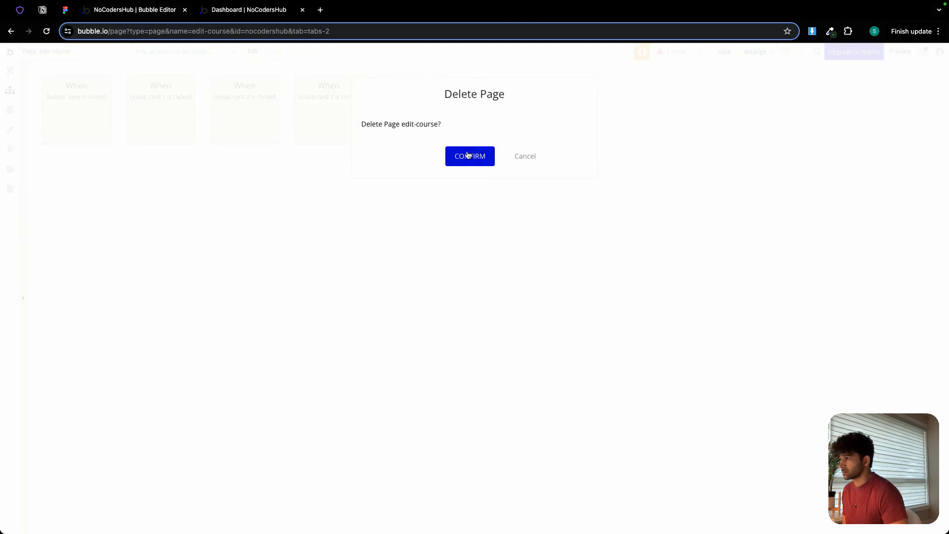
left_click(467, 155)
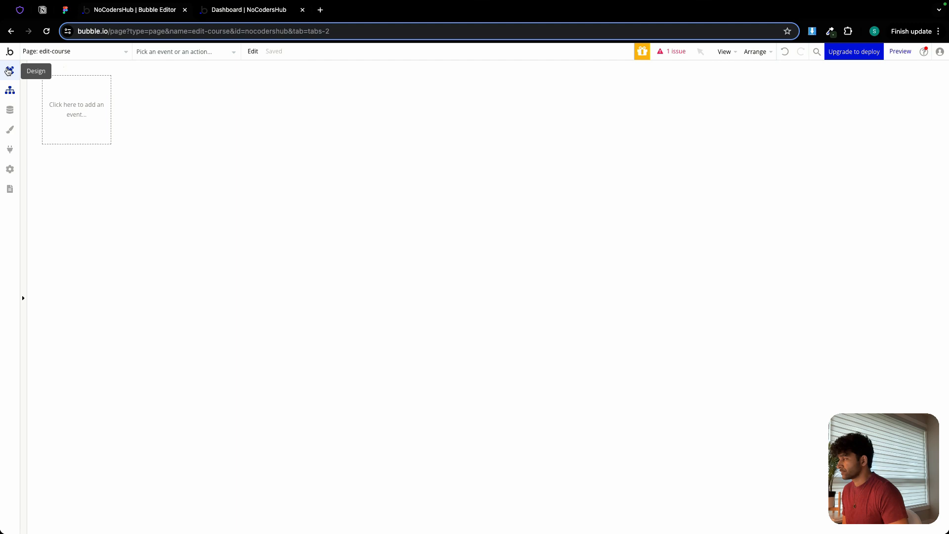
Switch to the dashboard-admin page and open the Go to page action in the Add Course popup's Save button workflow.
left_click(9, 70)
left_click(63, 52)
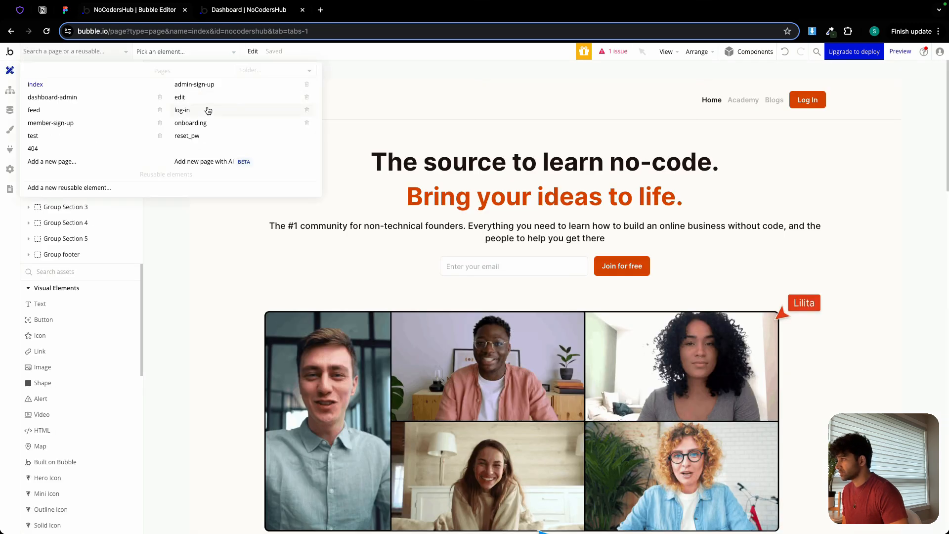
left_click(61, 96)
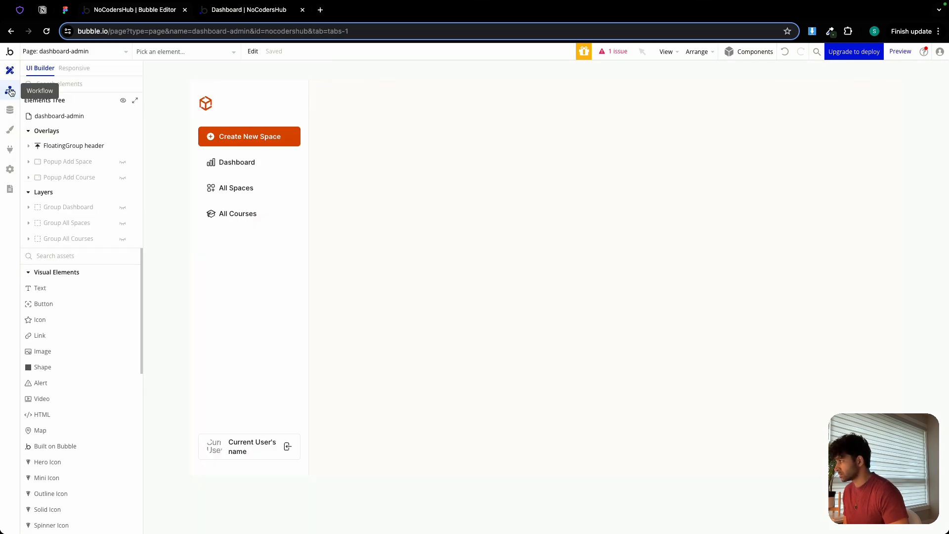
left_click(122, 177)
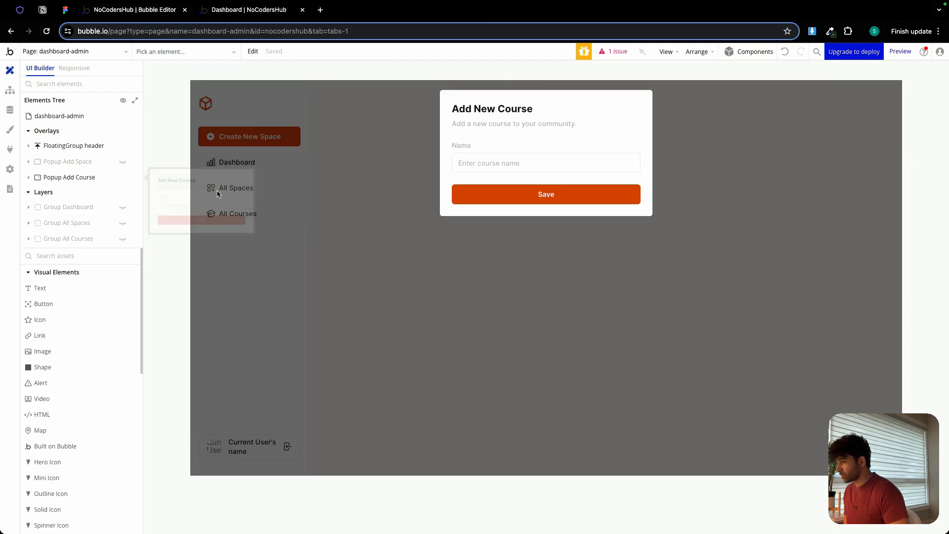
double_click(509, 198)
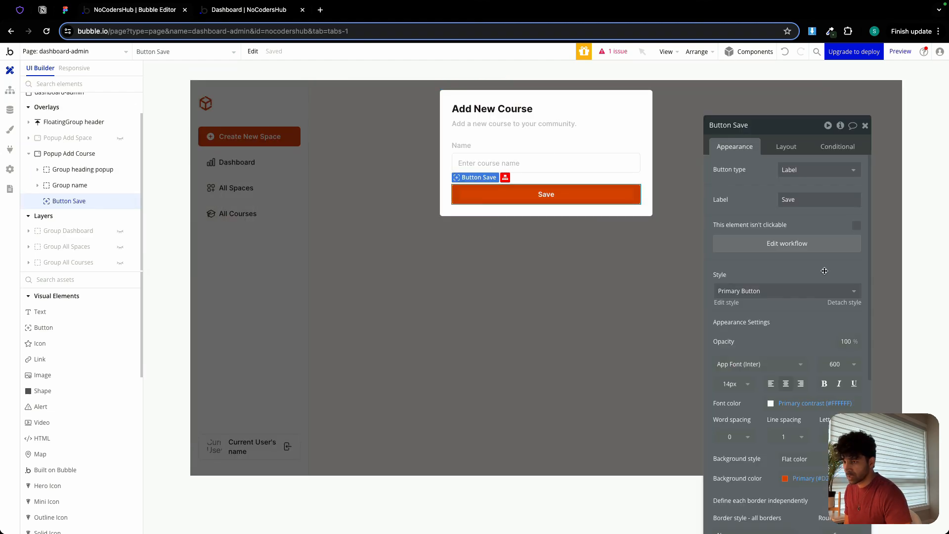
left_click(790, 247)
left_click(235, 179)
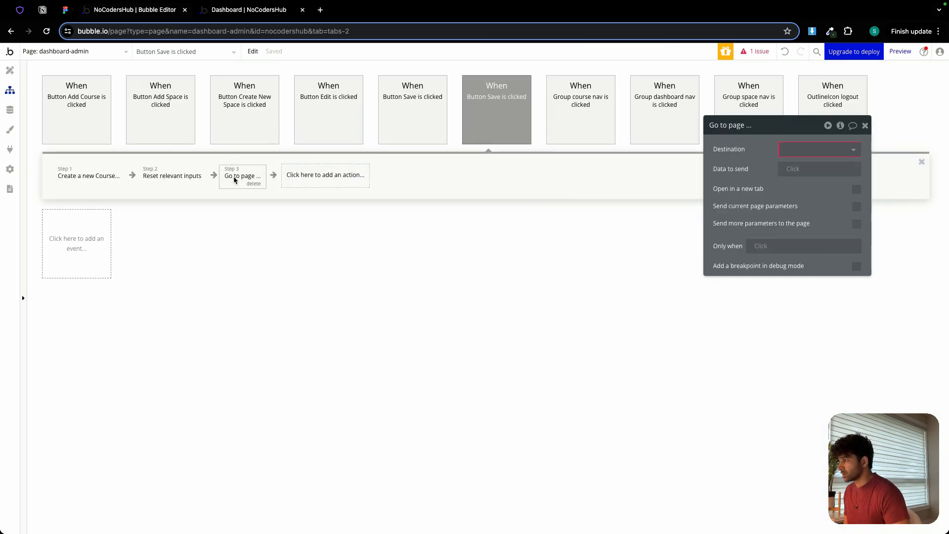
Create a new page named edit-course, cloned from the edit page.
left_click(786, 149)
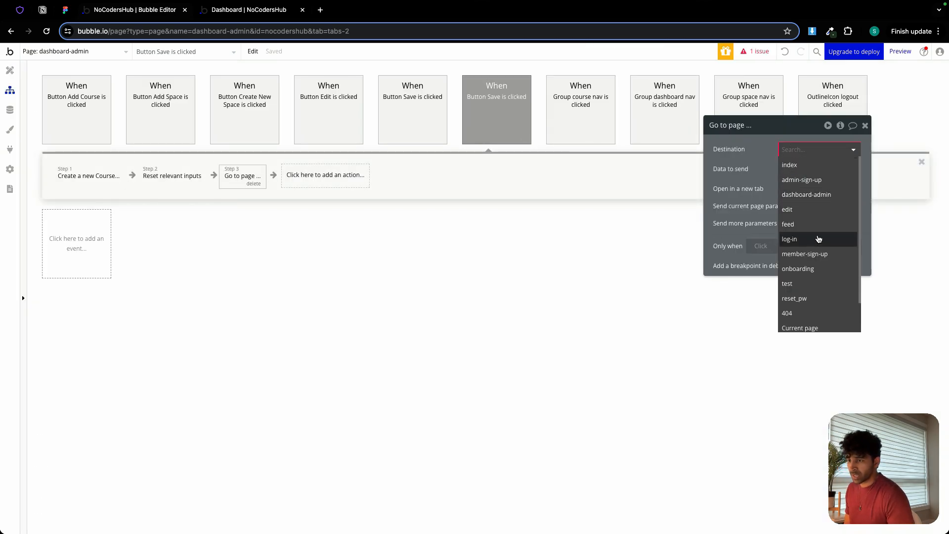
left_click(809, 323)
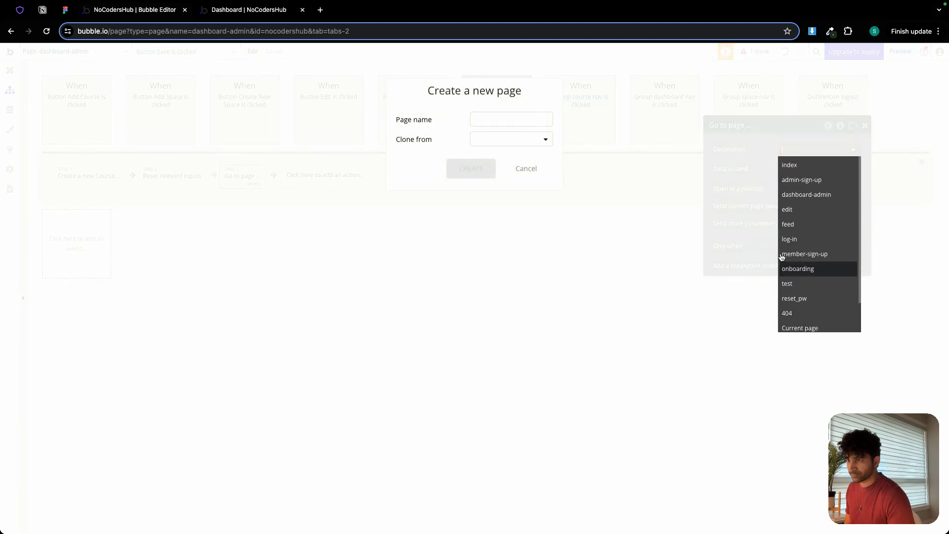
left_click(472, 117)
type("edit-course")
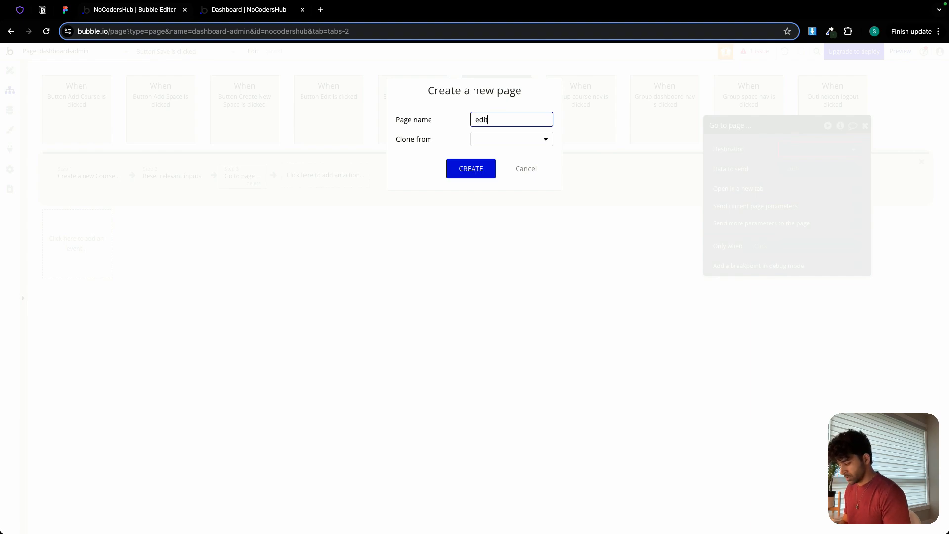
left_click(488, 141)
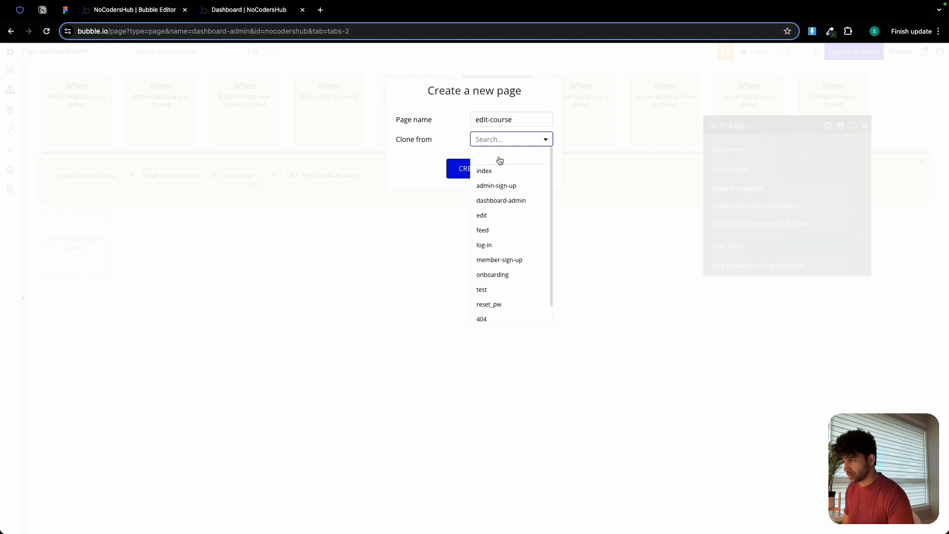
left_click(514, 216)
left_click(472, 171)
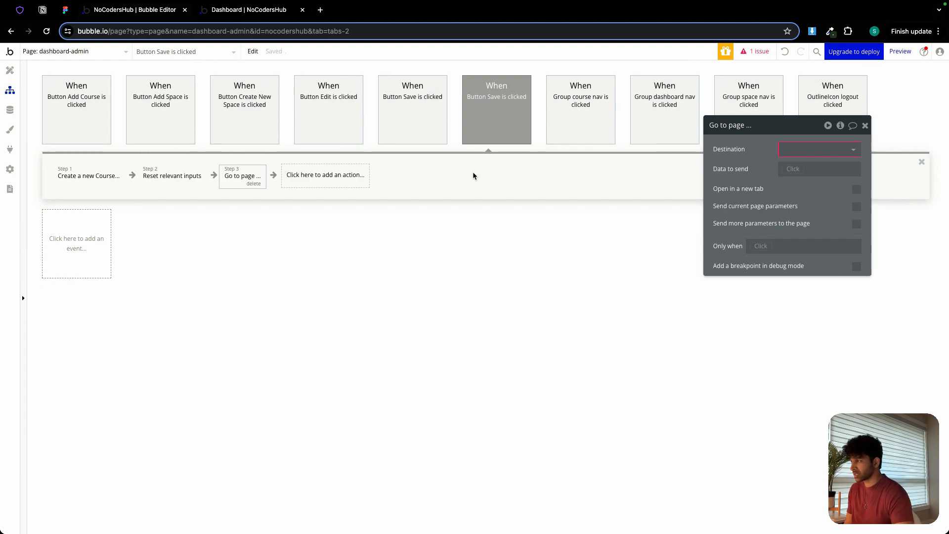
Set the Go to page destination to edit-course, send Result of step 1, and change that page's content type to course.
left_click(786, 149)
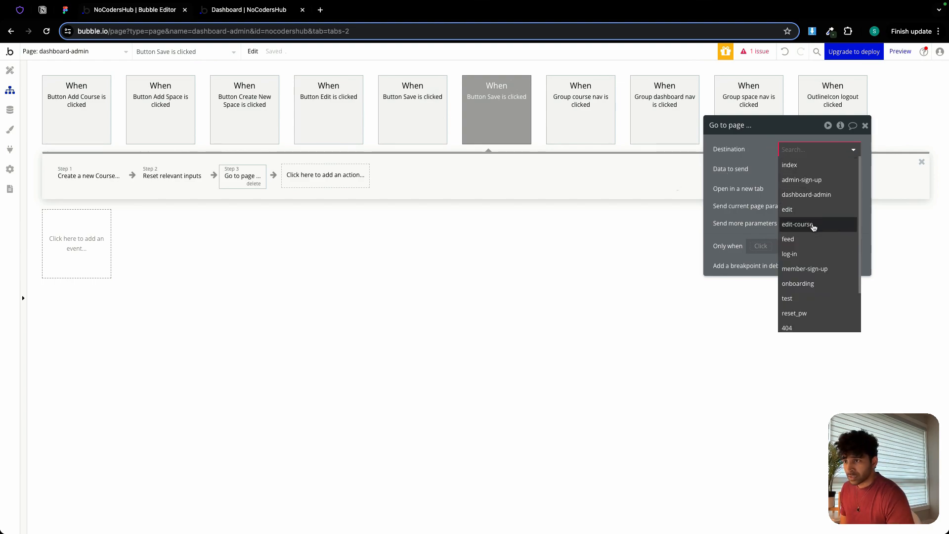
left_click(810, 221)
left_click(795, 169)
left_click(820, 210)
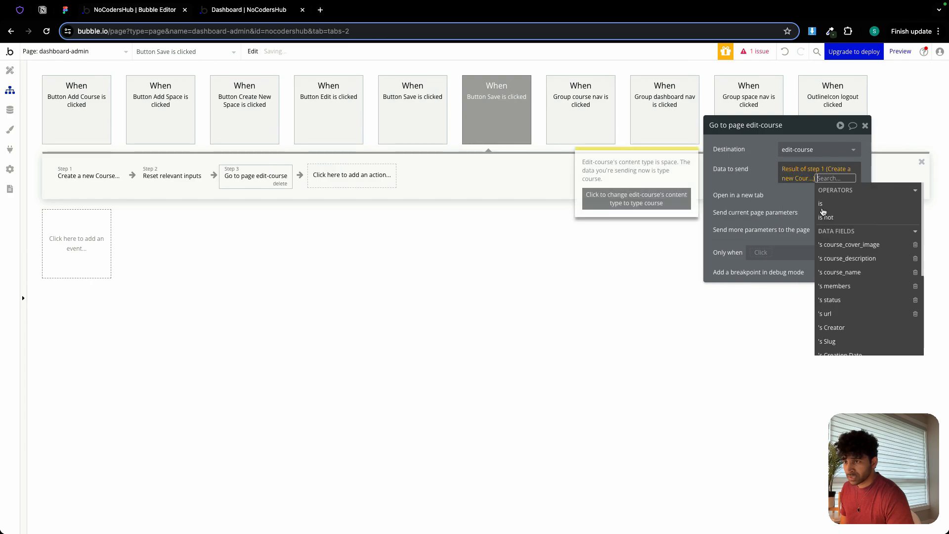
left_click(639, 207)
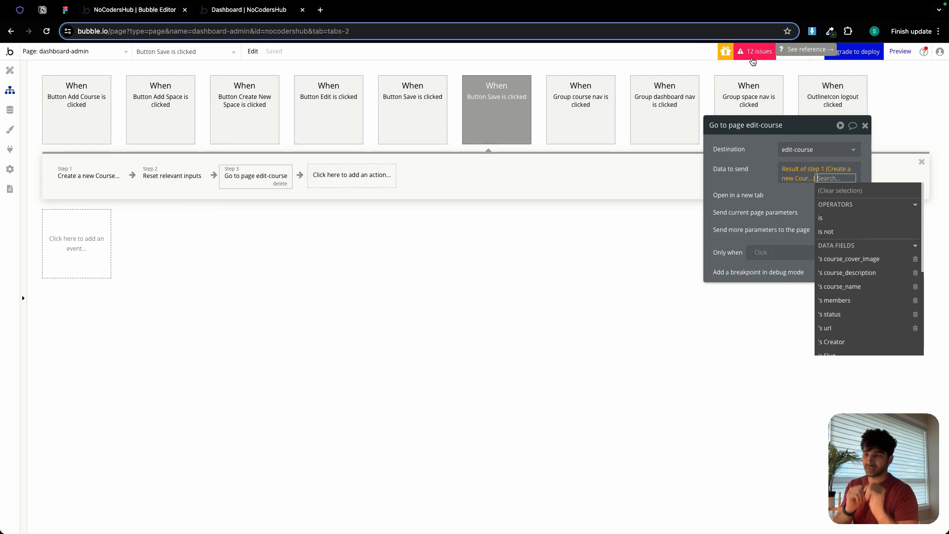
left_click(766, 181)
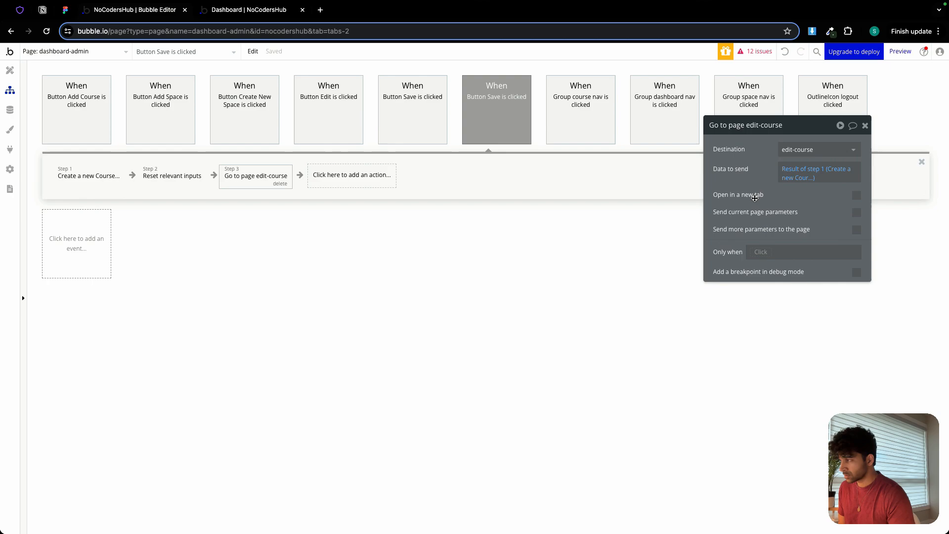
Create a workflow for the Edit button on the All Courses cards with a Go to page action.
left_click(9, 71)
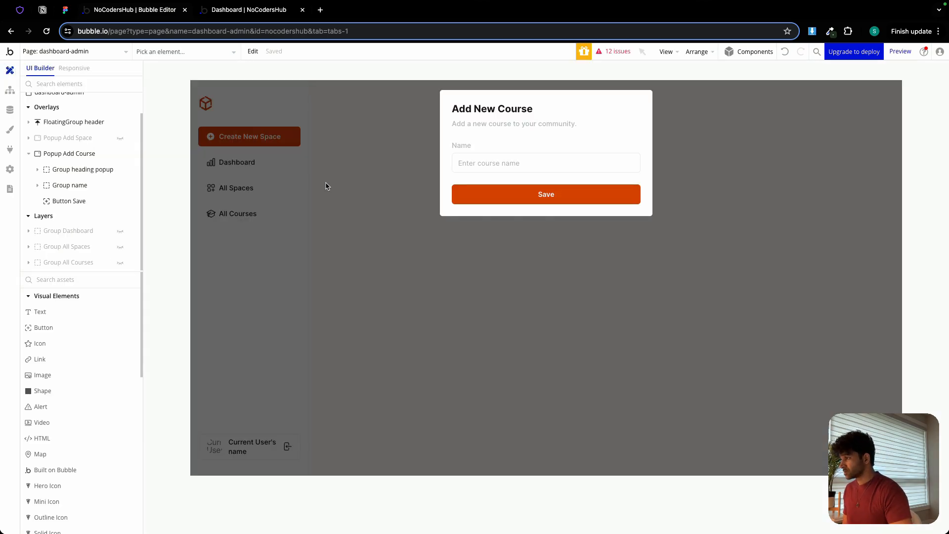
left_click(398, 178)
left_click(120, 266)
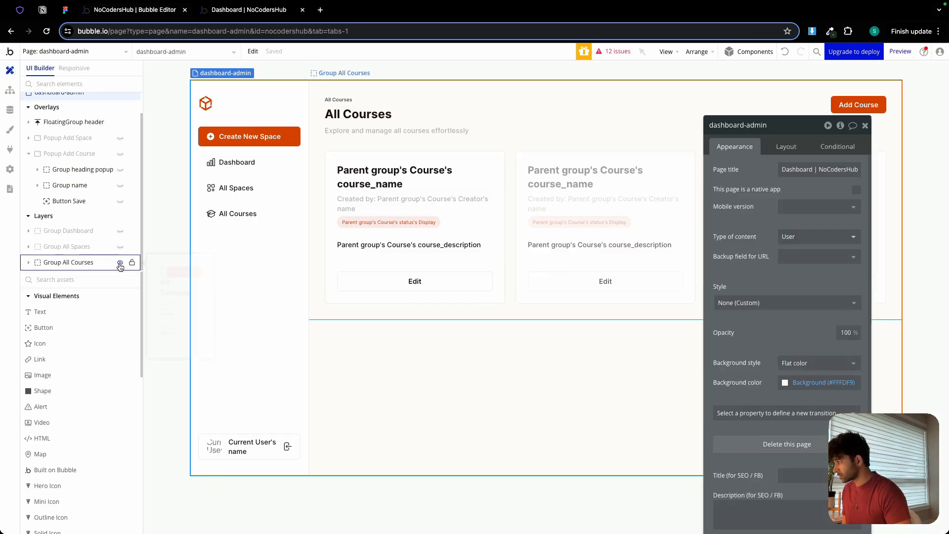
left_click(385, 290)
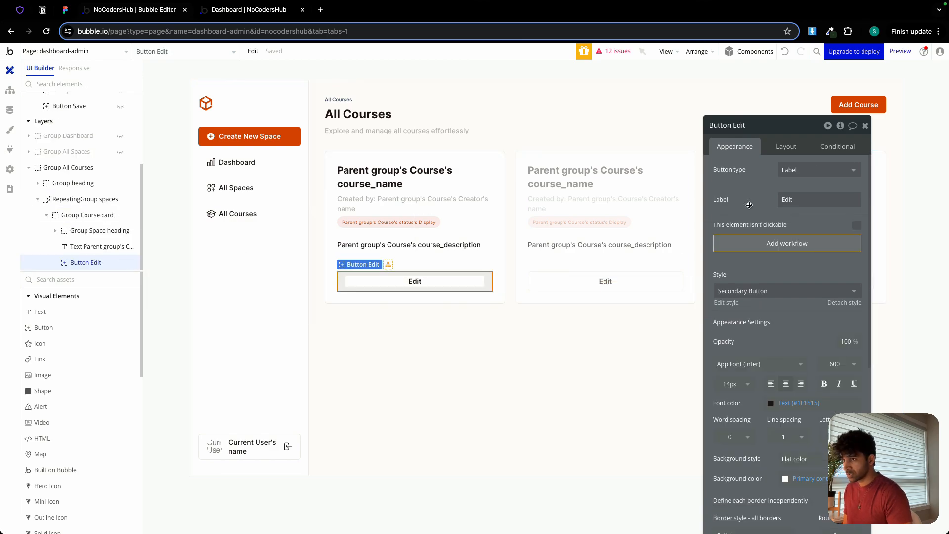
left_click(768, 244)
left_click(96, 175)
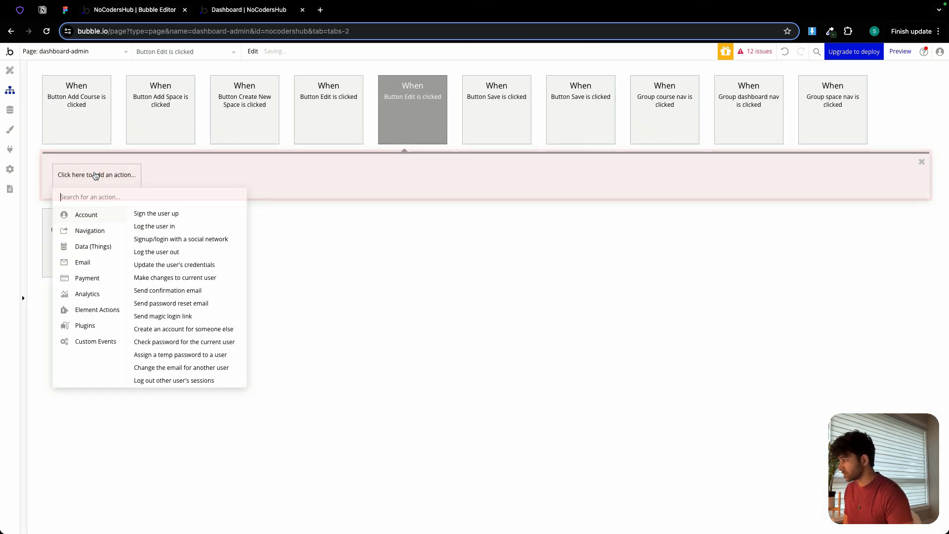
mouse_move(100, 235)
left_click(152, 213)
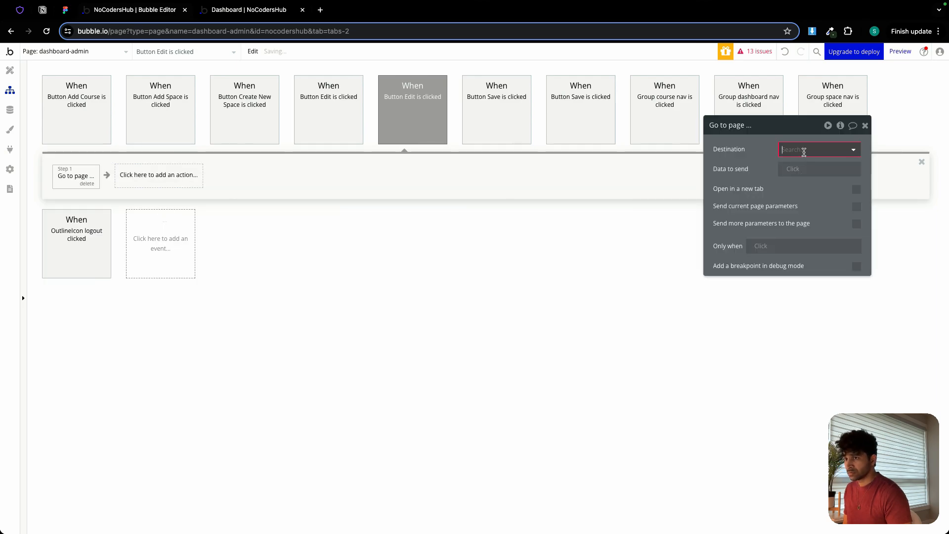
Set the Edit button's Go to page destination to edit-course with Parent group's Course as the data to send.
left_click(802, 149)
left_click(797, 224)
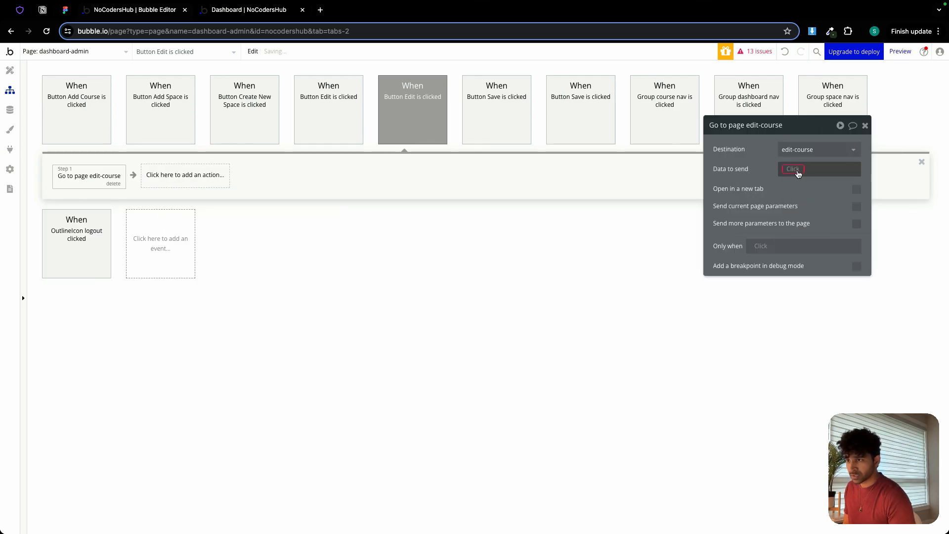
left_click(802, 169)
left_click(813, 209)
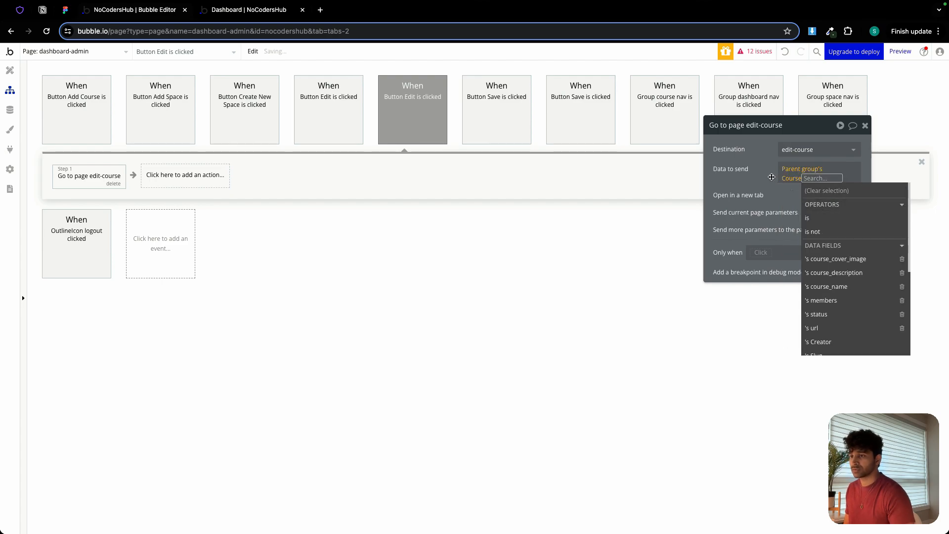
left_click(771, 177)
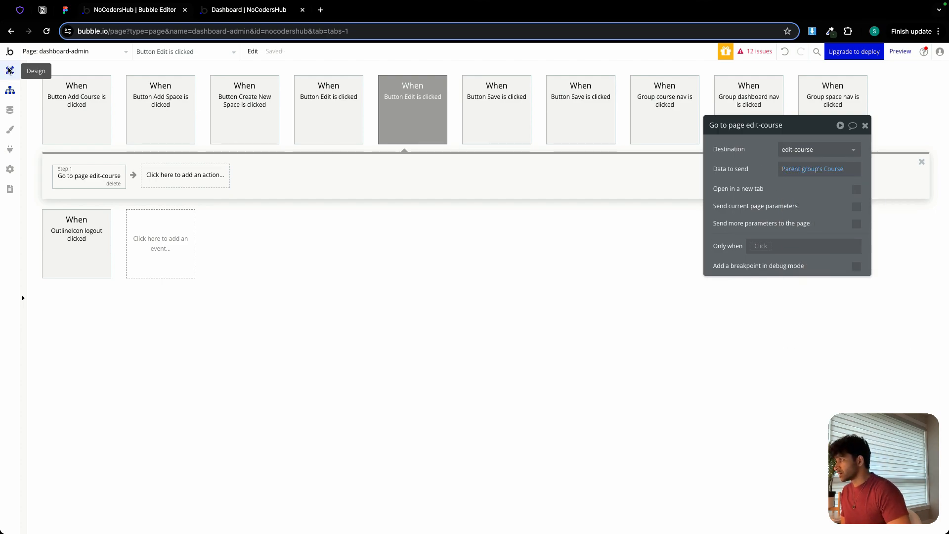
On the edit-course page, set the page title to Edit followed by Current page's Course's course_name.
left_click(10, 71)
left_click(77, 53)
left_click(53, 111)
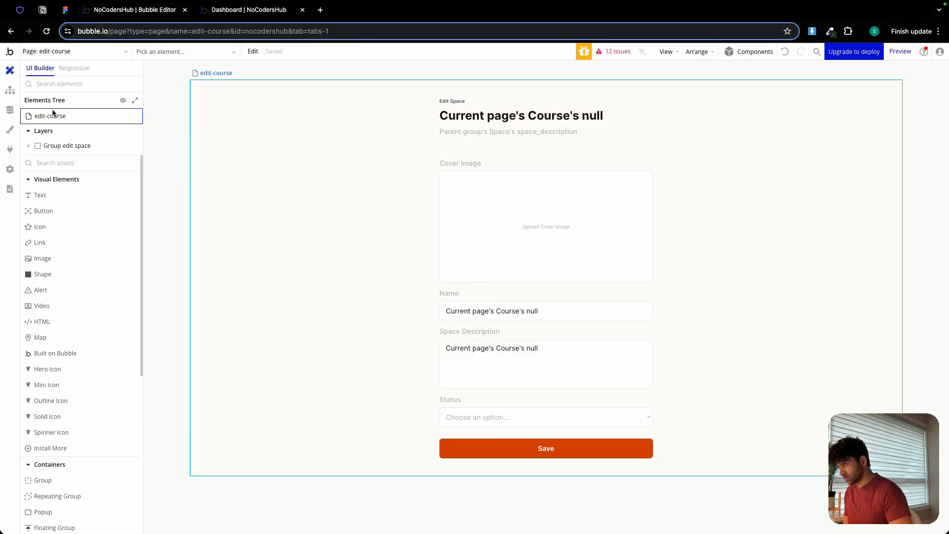
double_click(380, 140)
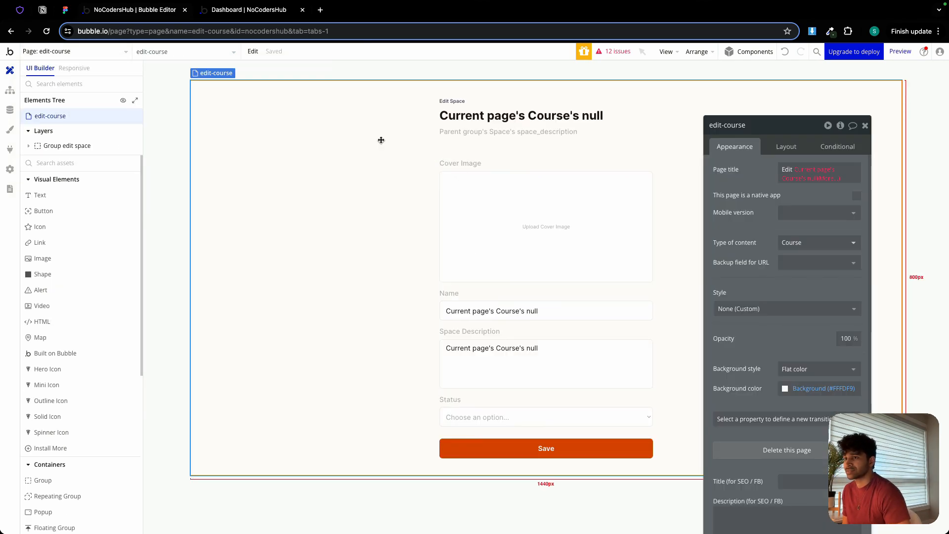
left_click(811, 173)
left_click(817, 171)
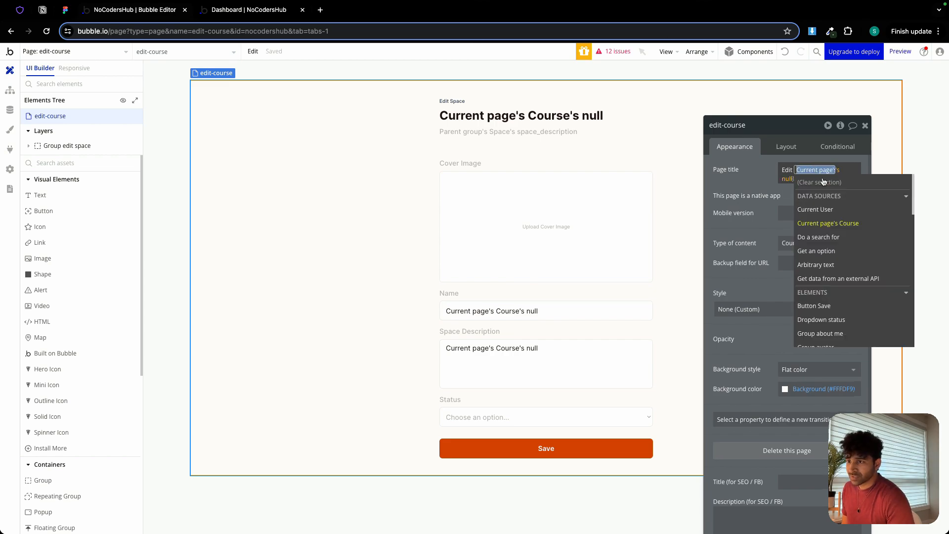
left_click(850, 224)
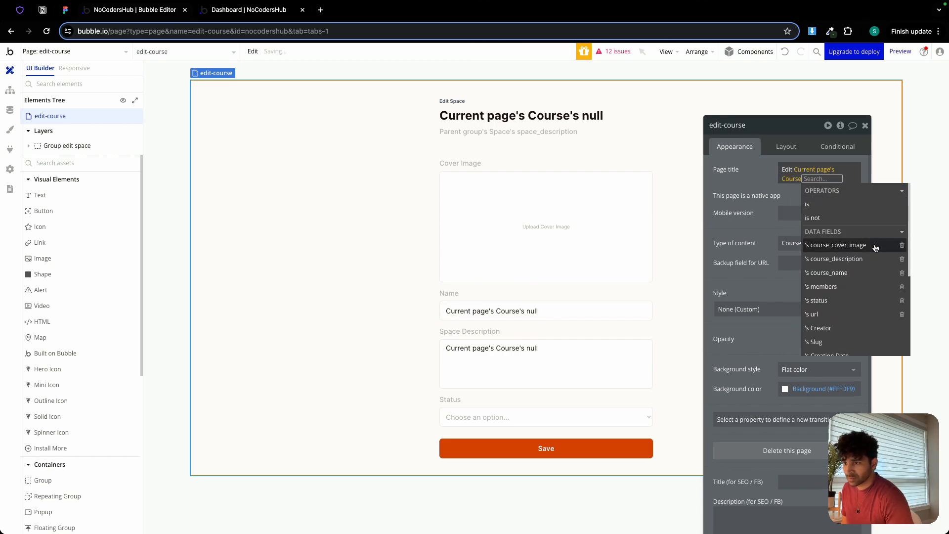
left_click(853, 273)
left_click(744, 183)
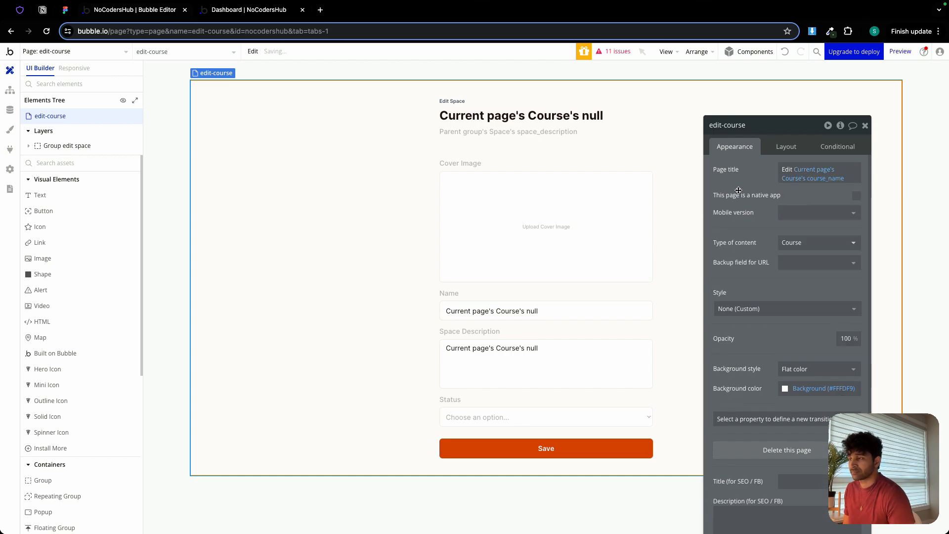
Rename Group edit space as Group edit course and set its type of content to Course.
left_click(470, 153)
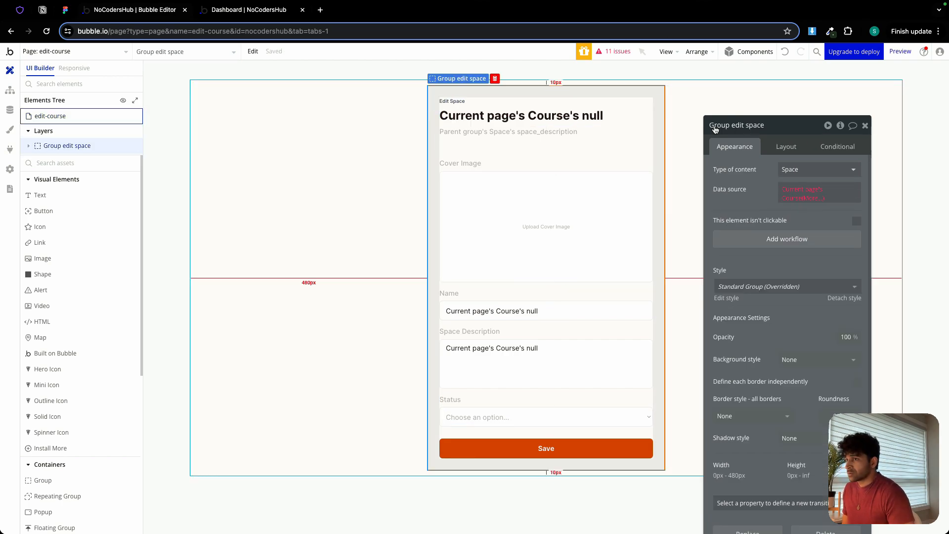
double_click(754, 125)
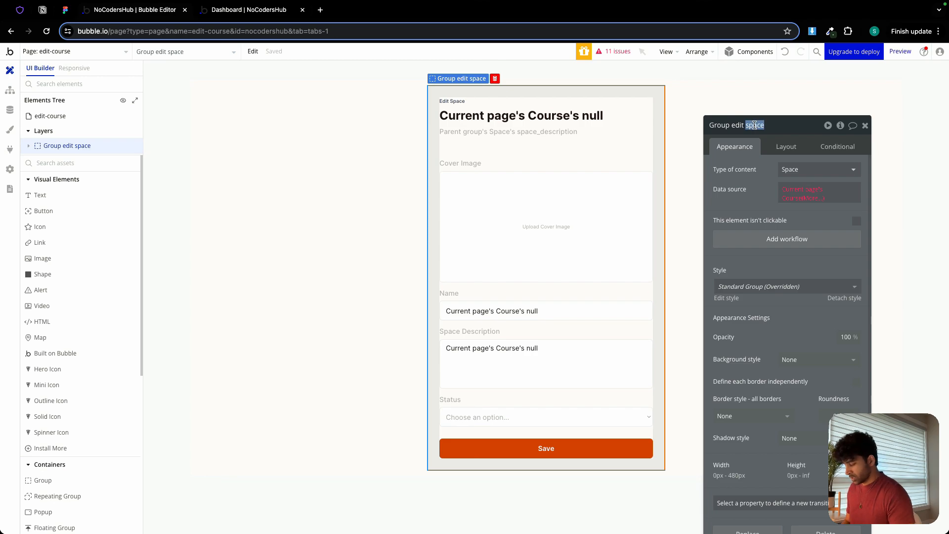
type("cour")
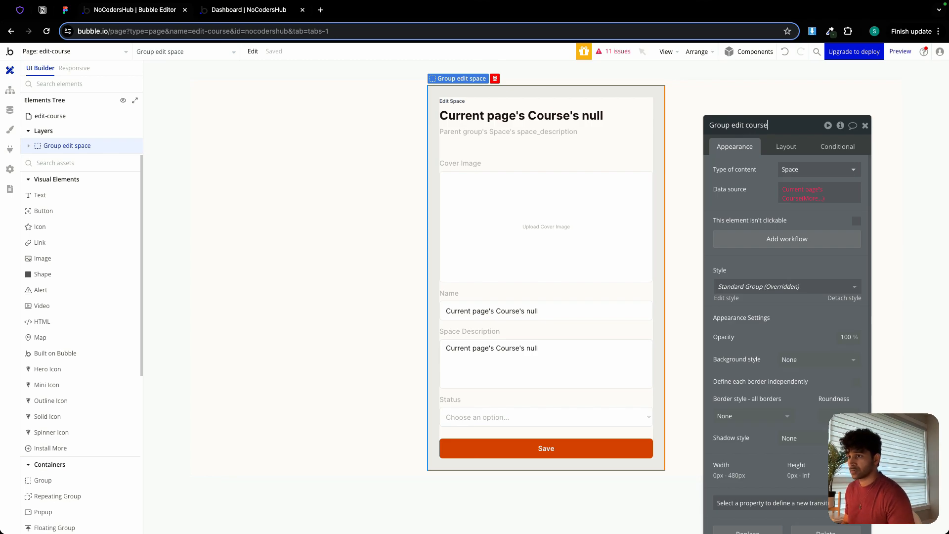
left_click(790, 170)
left_click(791, 281)
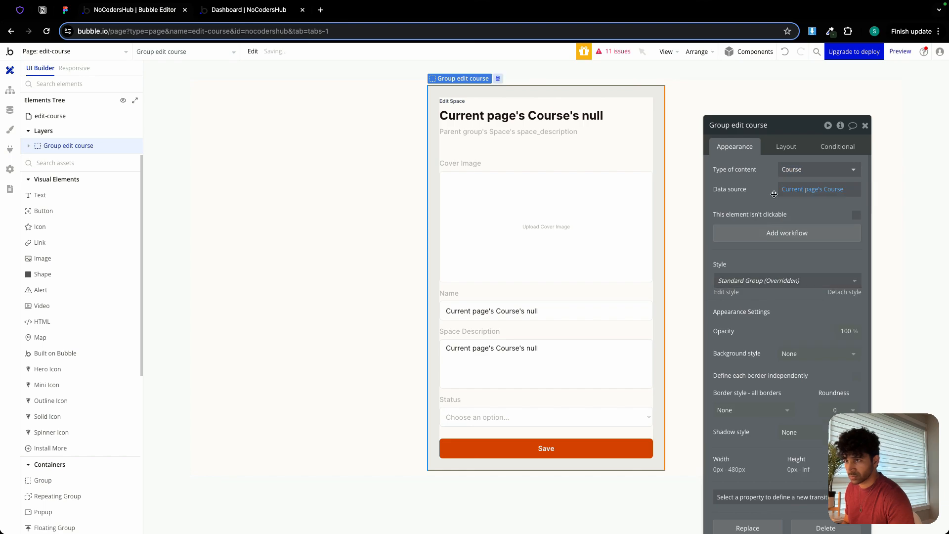
Set the type of content of Group heading to Course.
left_click(543, 141)
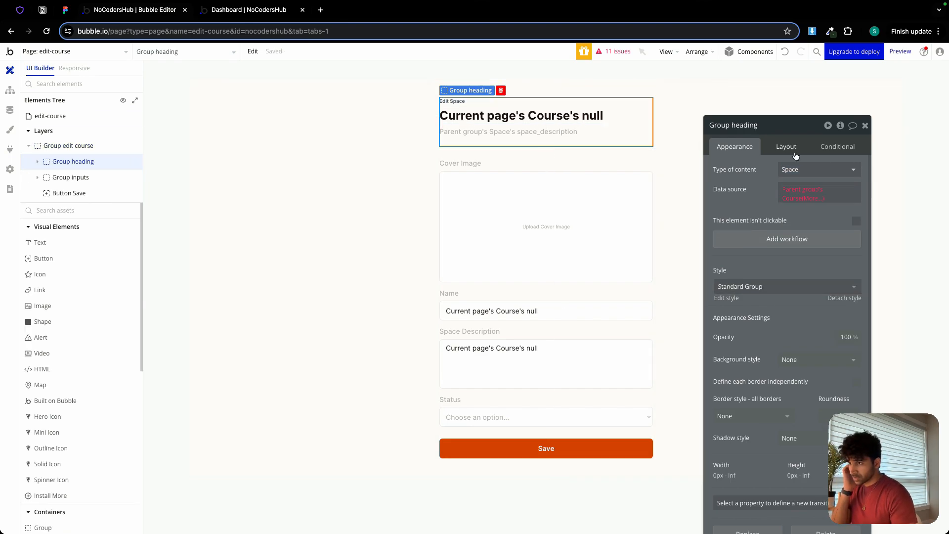
left_click(829, 173)
left_click(791, 282)
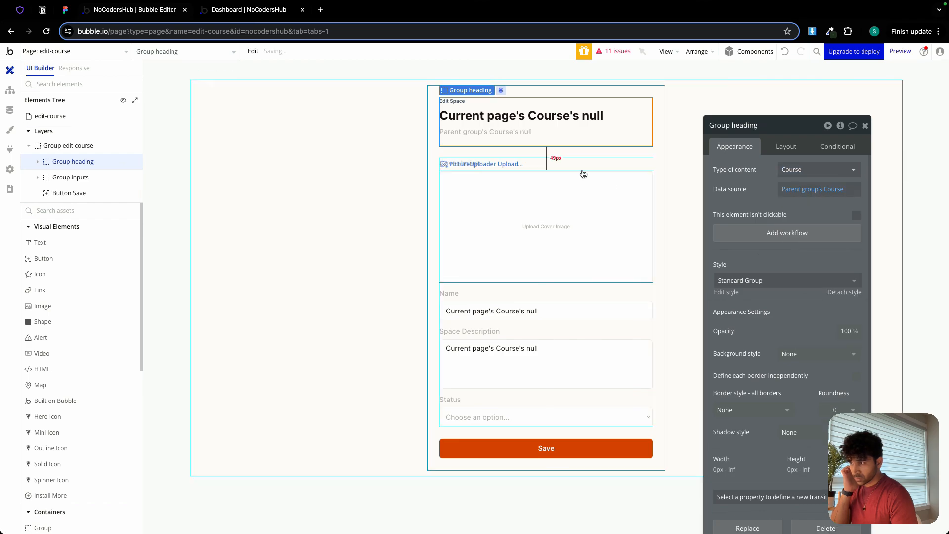
Change the small label text above the page heading to Edit Course.
left_click(567, 170)
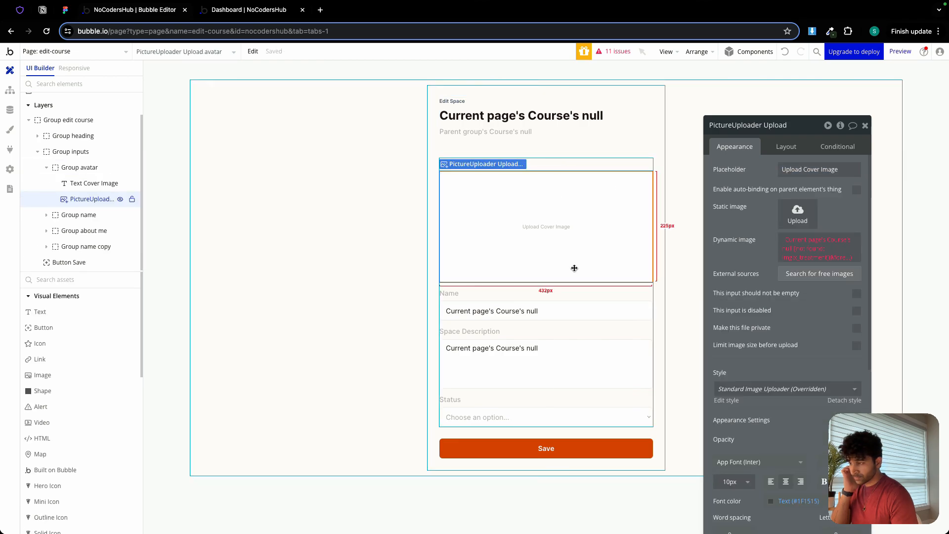
left_click(577, 285)
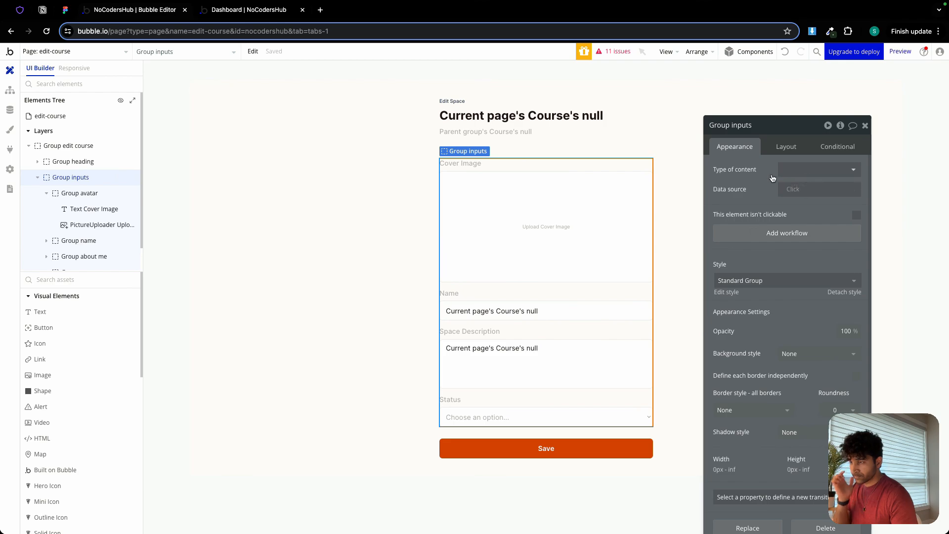
left_click(662, 176)
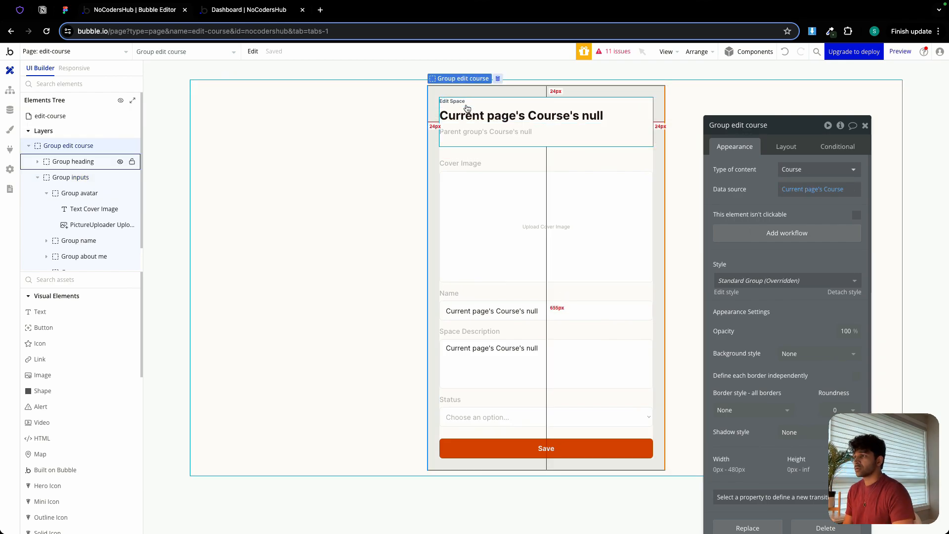
left_click(452, 101)
triple_click(779, 175)
key("Right")
key("BackSpace")
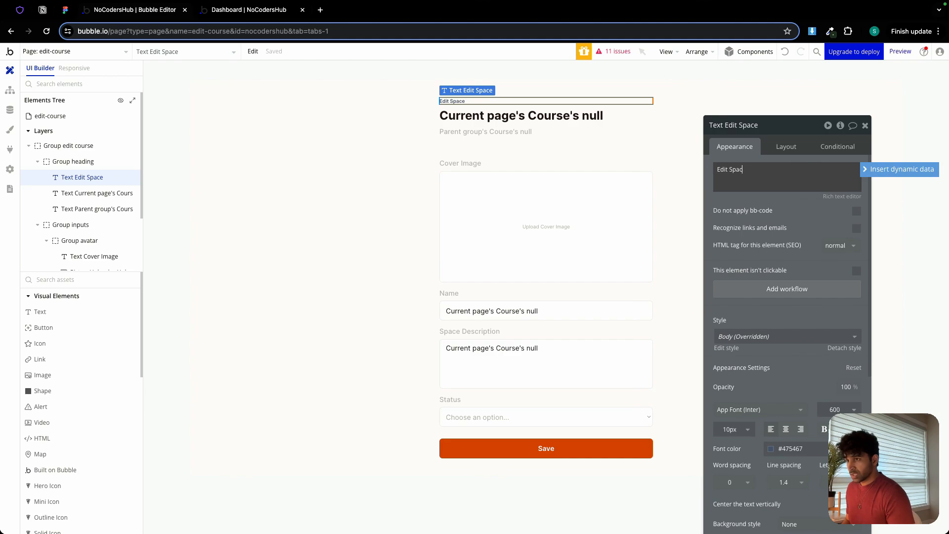
type("Cours")
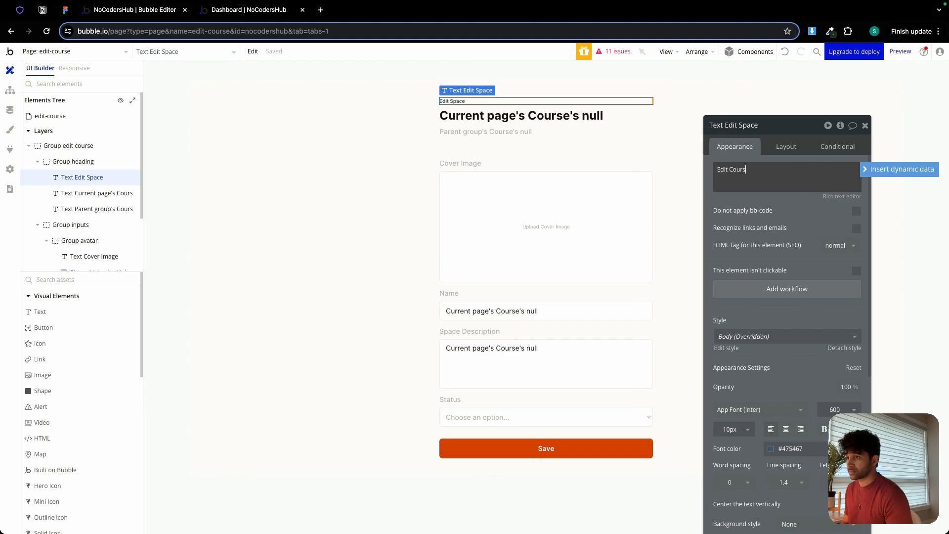
type("e")
Set the main heading text to Current page's Course's course_name.
left_click(560, 119)
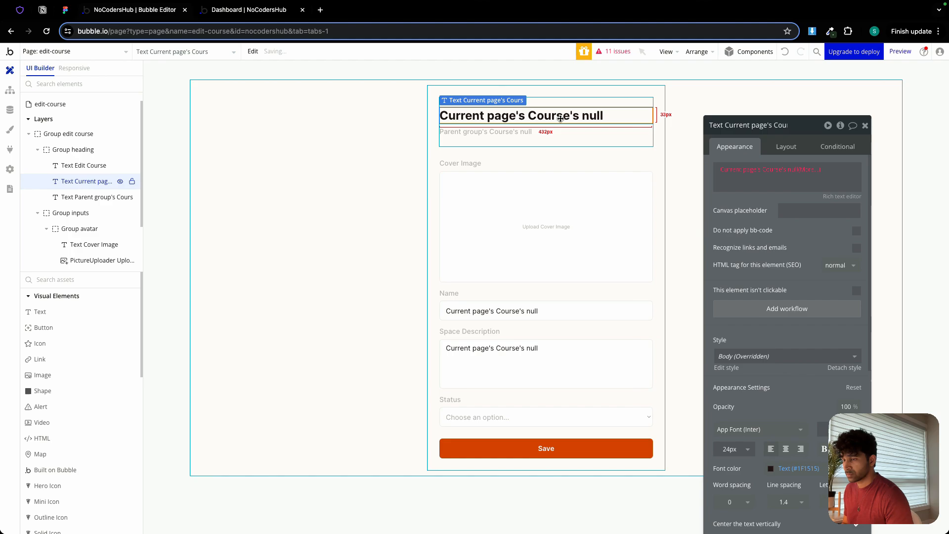
left_click(774, 171)
left_click(780, 237)
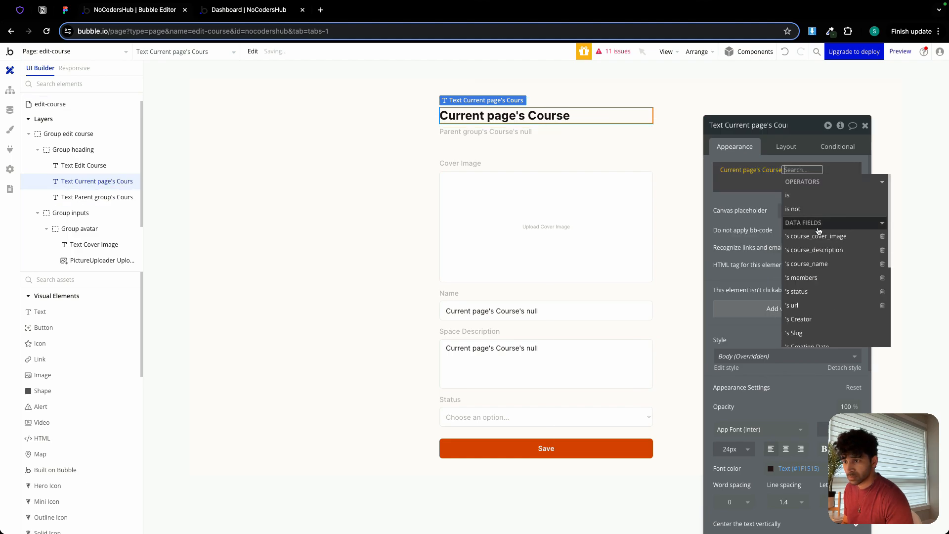
left_click(807, 263)
Set the description text under the heading to Parent group's Course's course_description.
left_click(521, 145)
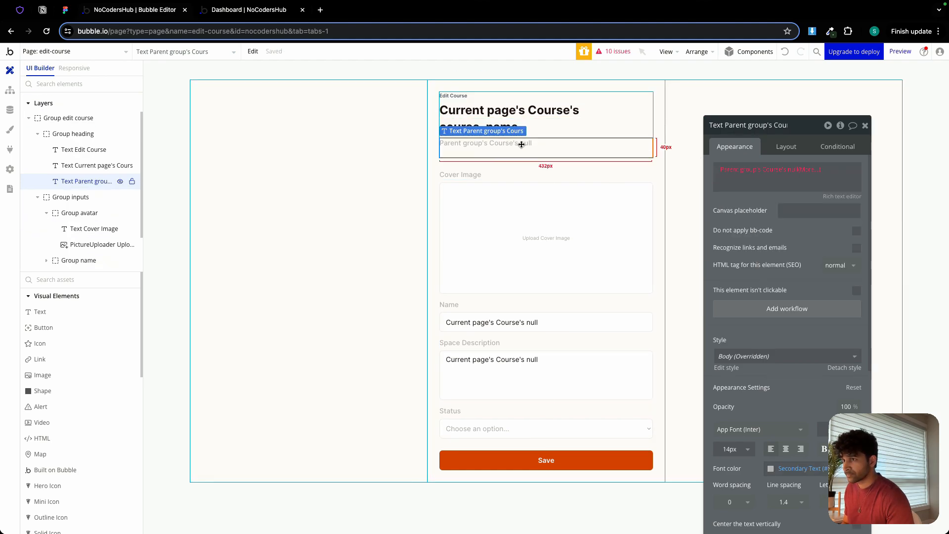
left_click(752, 172)
left_click(794, 172)
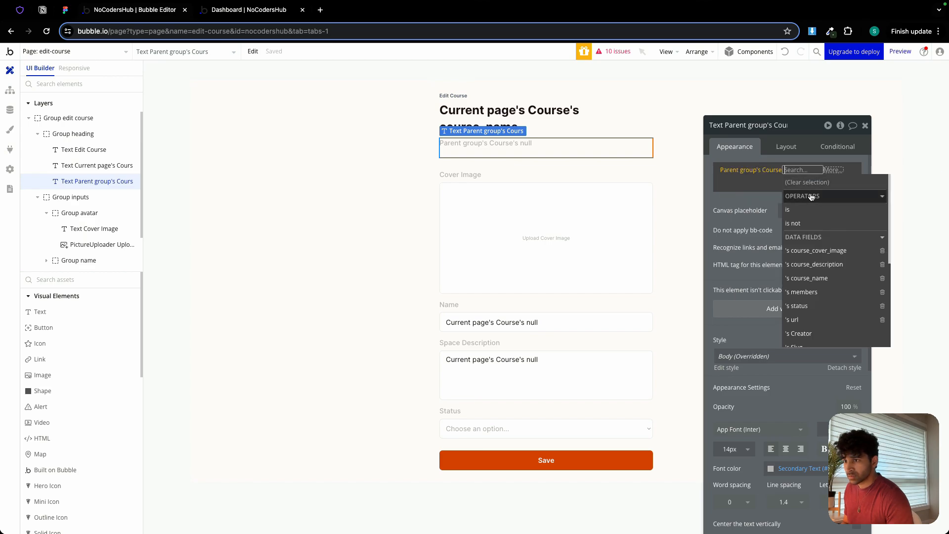
left_click(815, 264)
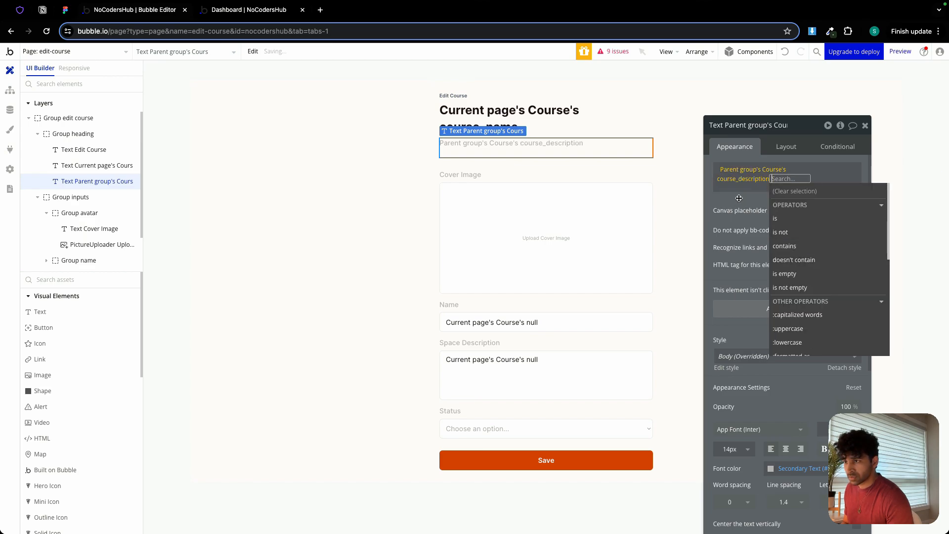
Set the cover picture uploader's dynamic image to Current page's Course's course_cover_image processed with Imgix, resized to fit the dimensions by cropping.
left_click(561, 209)
left_click(810, 241)
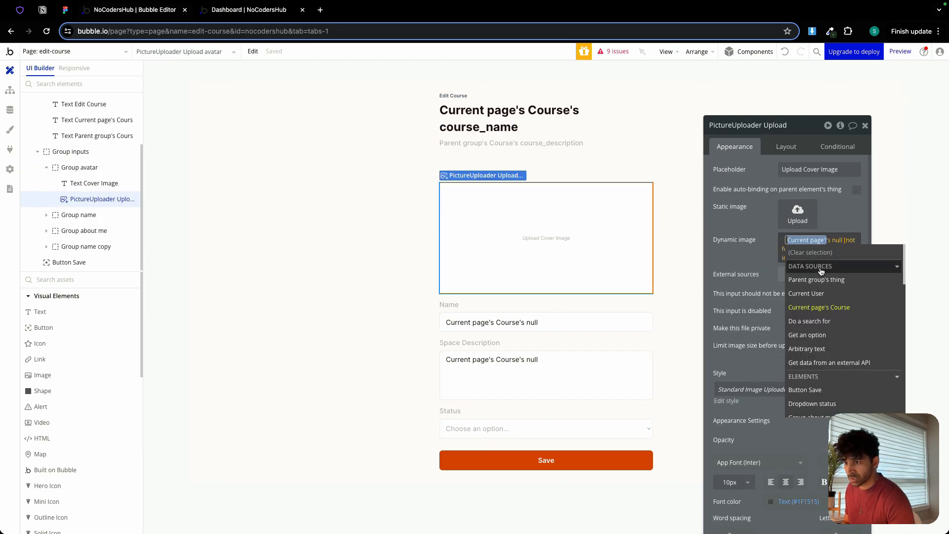
left_click(835, 306)
left_click(843, 316)
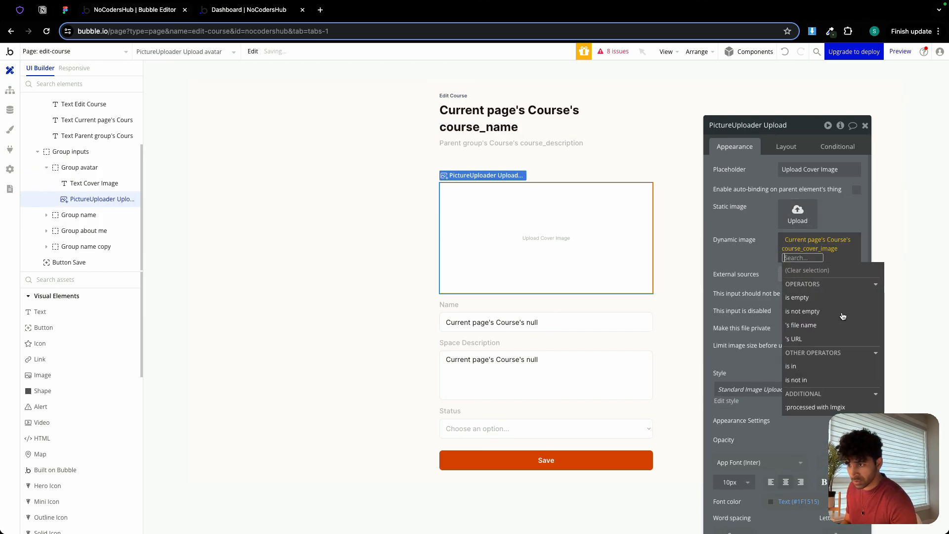
left_click(815, 407)
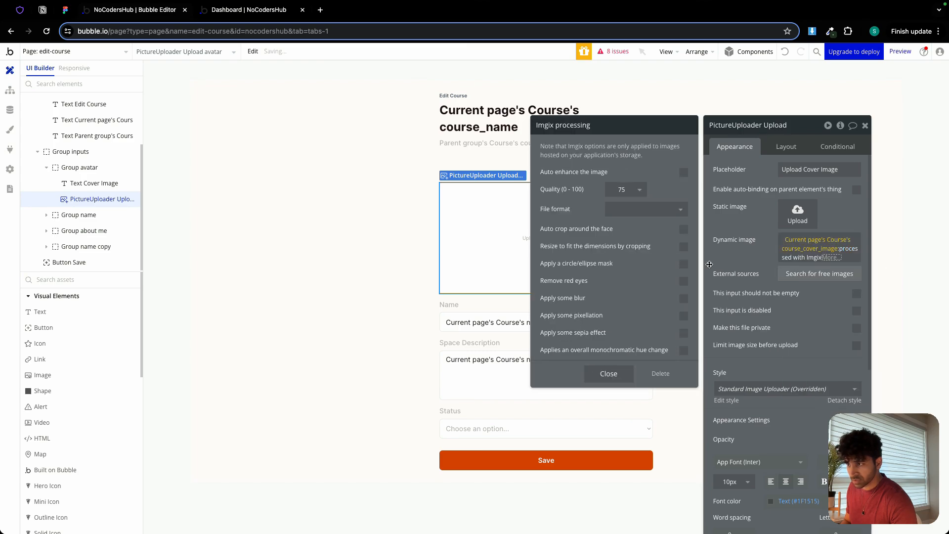
left_click(683, 246)
left_click(746, 270)
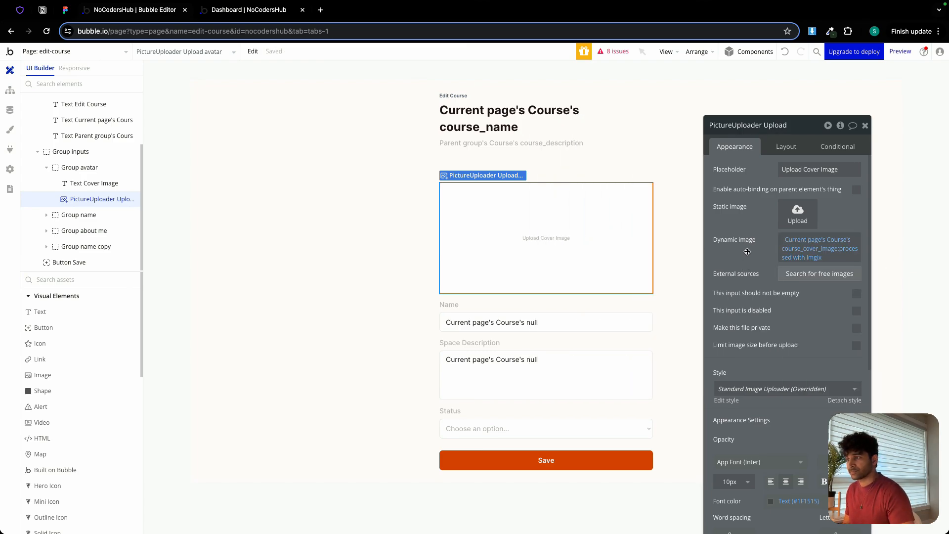
Clear the name input's placeholder and set its initial content to Current page's Course's course_name.
left_click(490, 320)
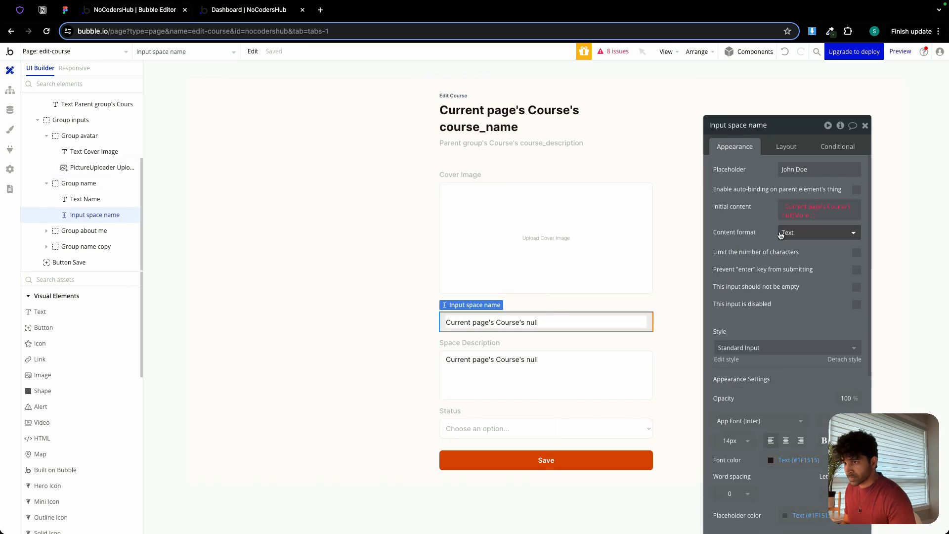
mouse_move(807, 208)
left_click(807, 169)
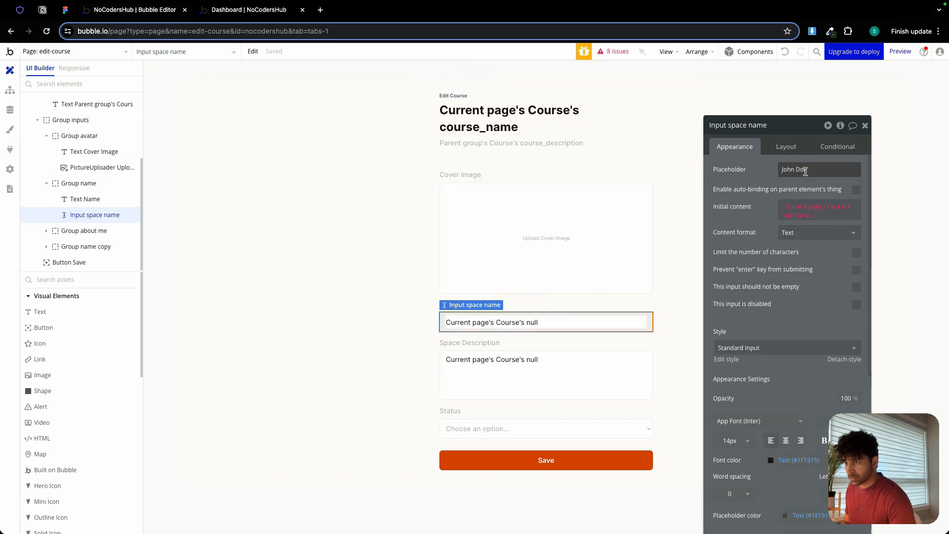
key("super+a")
key("BackSpace")
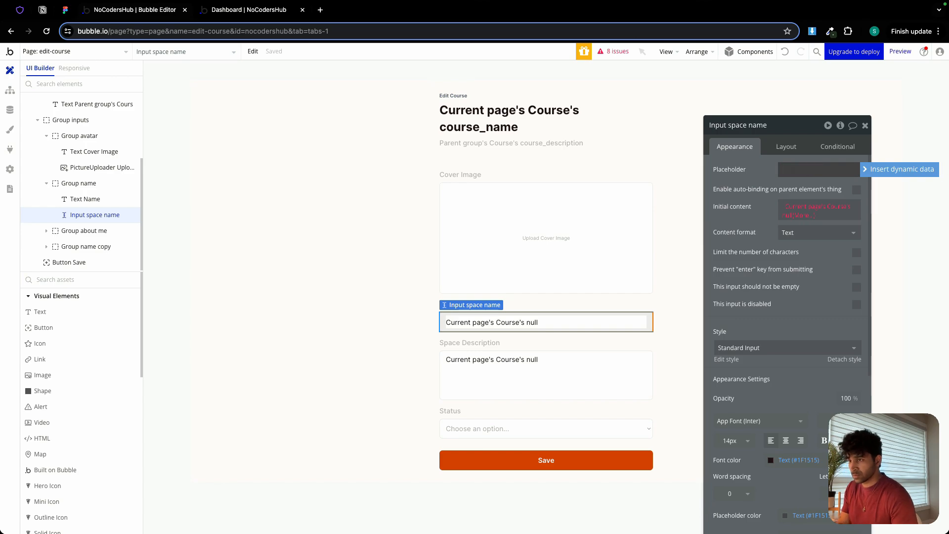
left_click(815, 207)
left_click(835, 271)
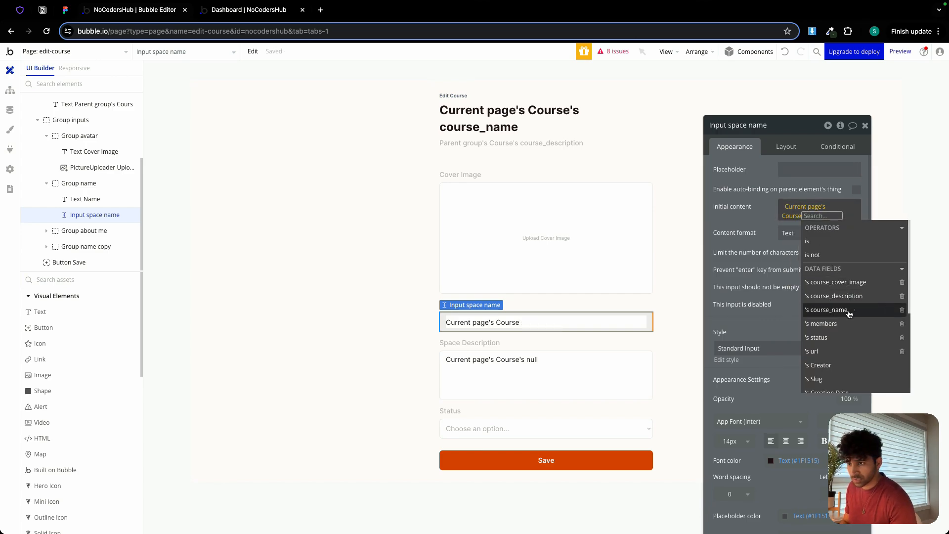
left_click(828, 309)
left_click(744, 223)
Set the description multiline input's initial content to Current page's Course's course_description.
left_click(514, 360)
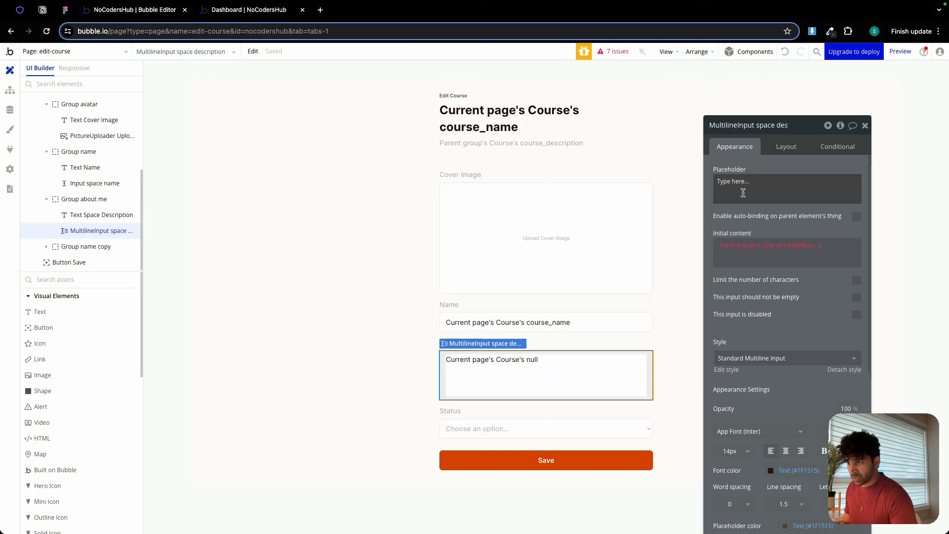
left_click(748, 245)
left_click(773, 312)
left_click(827, 324)
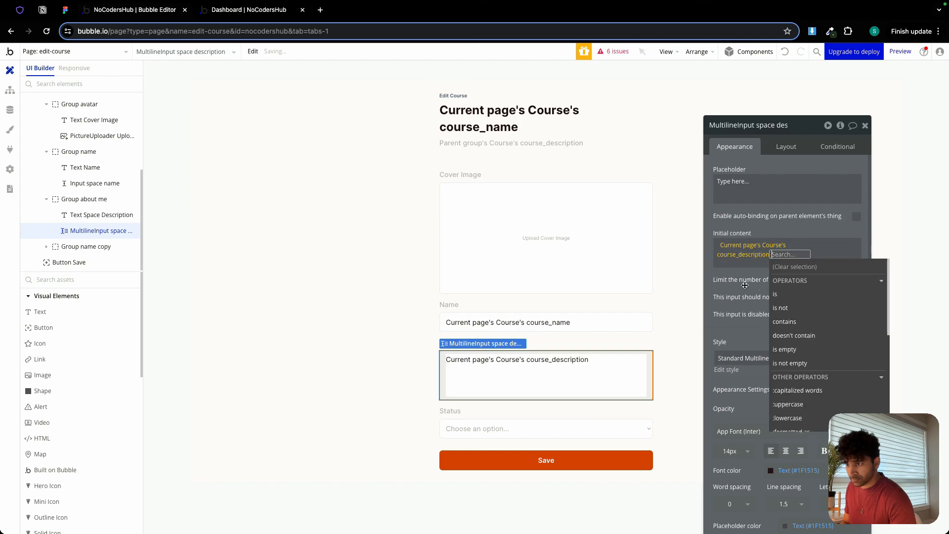
left_click(727, 272)
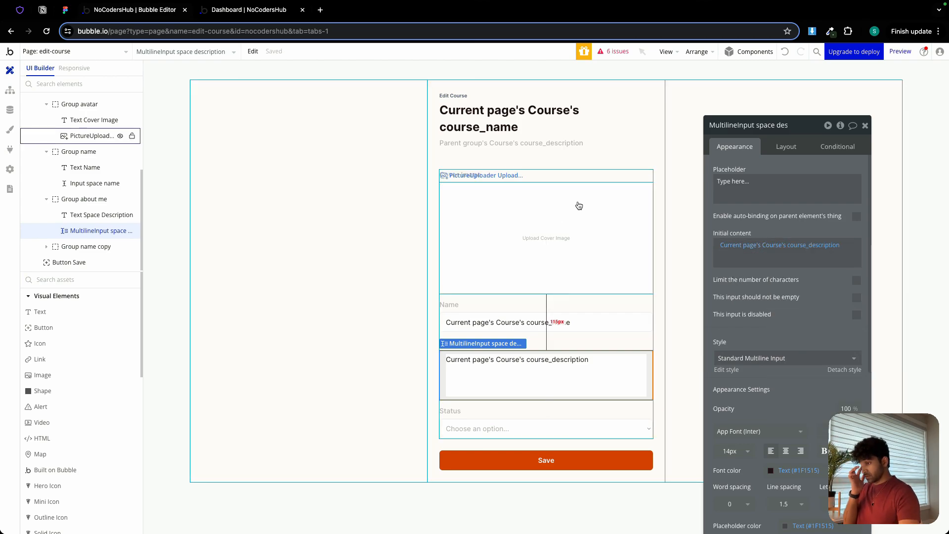
Switch to the Figma design, examine the fields of the Edit Course form, and compare them with the Bubble page.
left_click(512, 432)
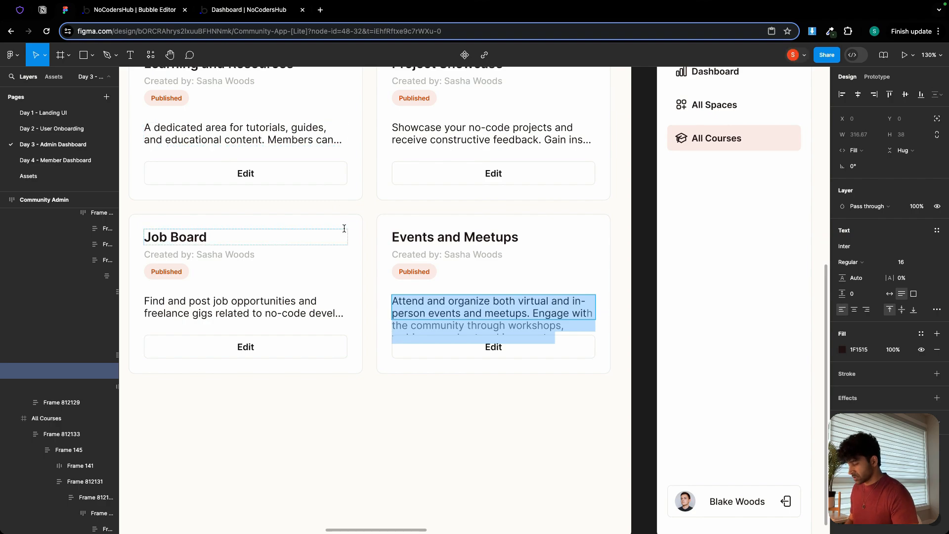
scroll(344, 228, "down", 5)
left_click_drag(591, 220, 283, 222)
mouse_move(601, 227)
left_mouse_down()
mouse_move(234, 211)
mouse_move(458, 220)
left_mouse_up()
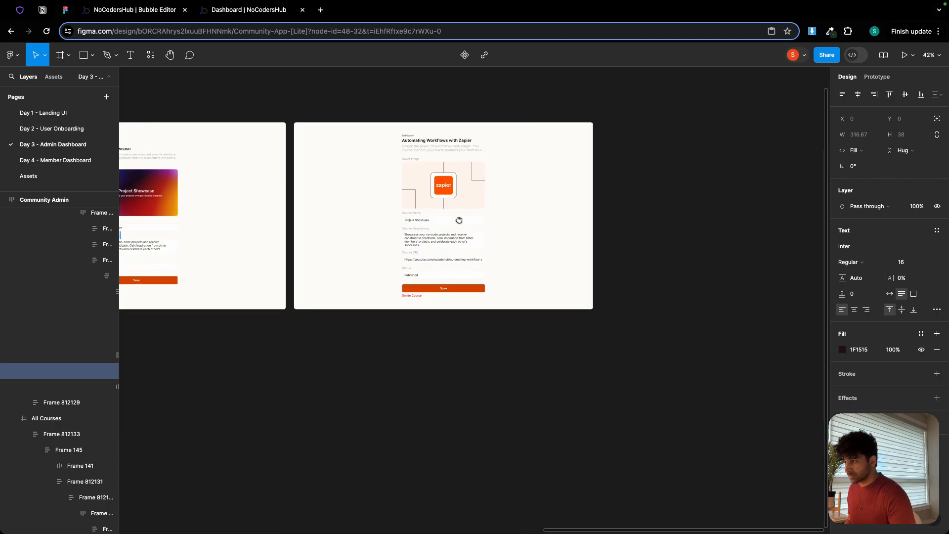
scroll(432, 226, "up", 6)
scroll(438, 219, "down", 2)
scroll(446, 207, "up", 3)
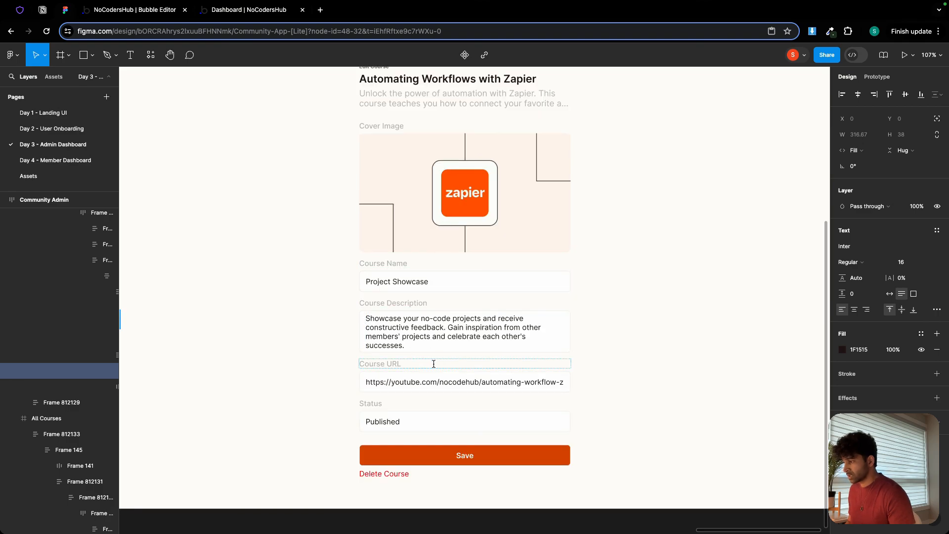
left_click(135, 10)
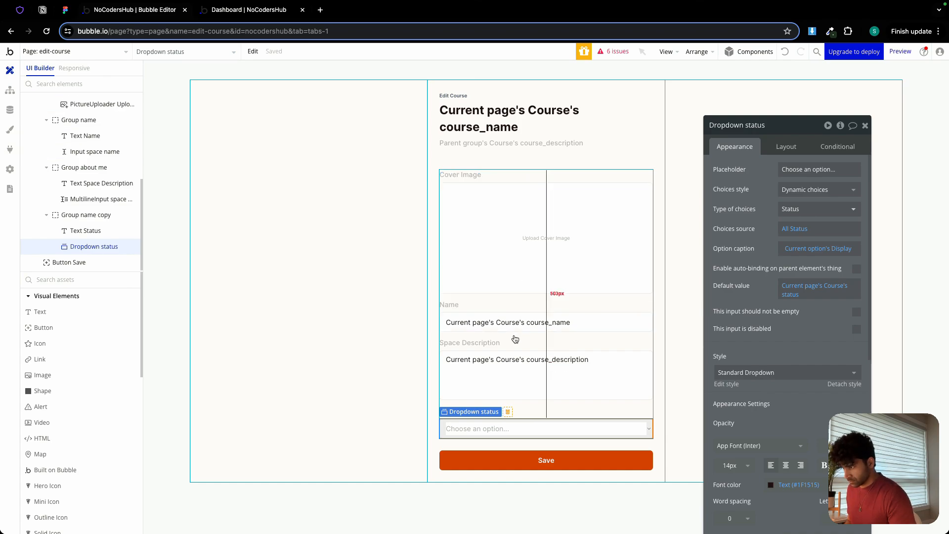
left_click(549, 409)
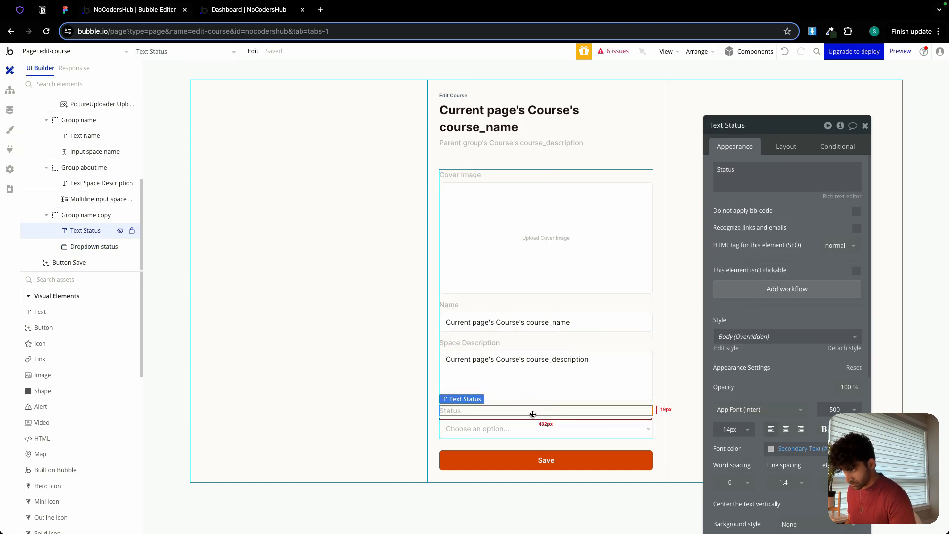
left_click(528, 418)
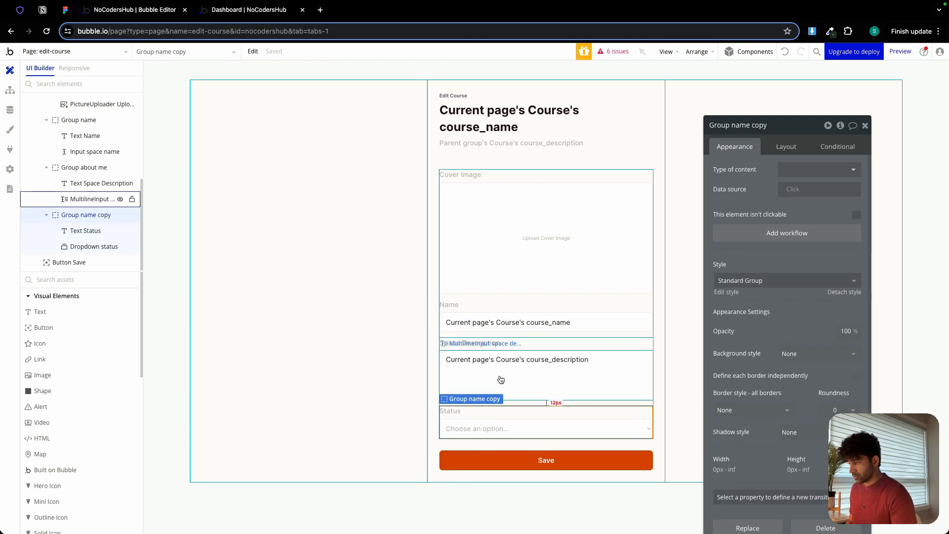
left_click(68, 10)
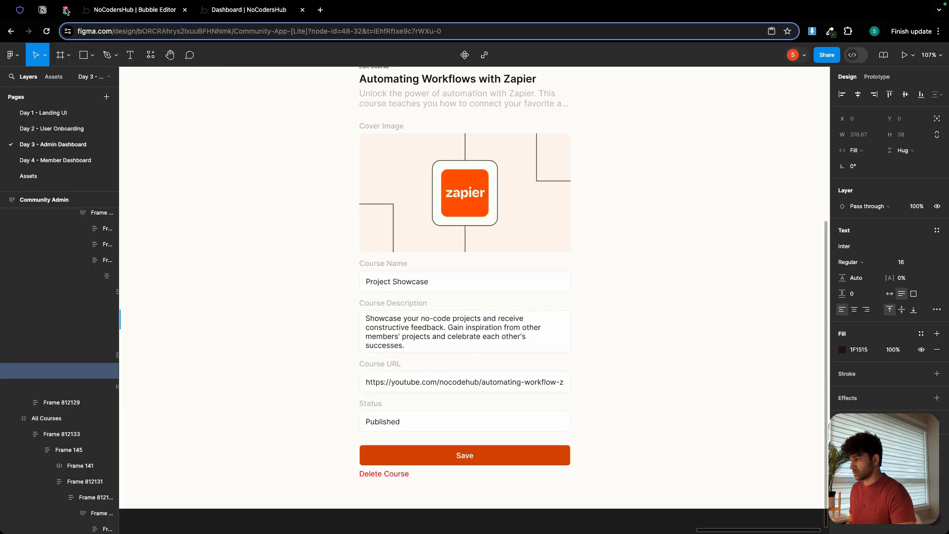
left_click(110, 12)
Rename the element Input space name as Input course name.
left_click(452, 304)
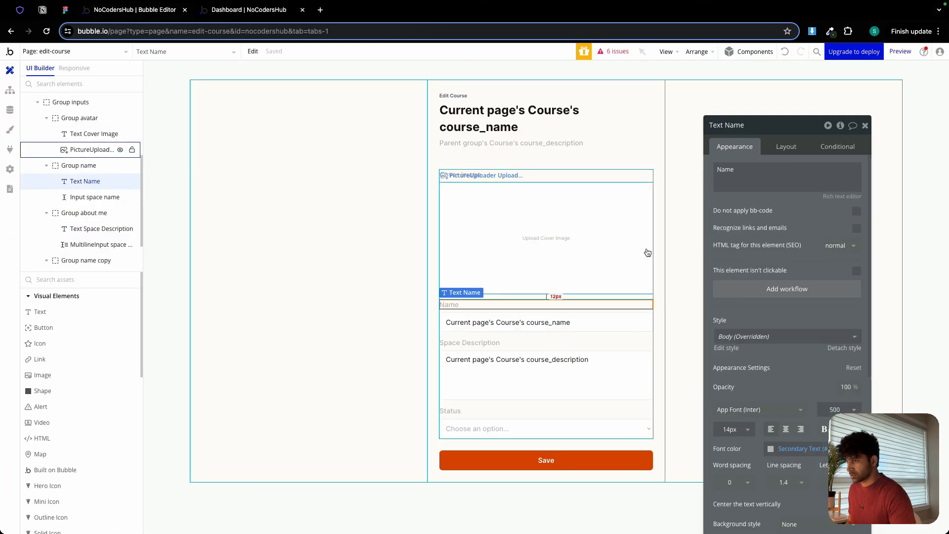
double_click(722, 168)
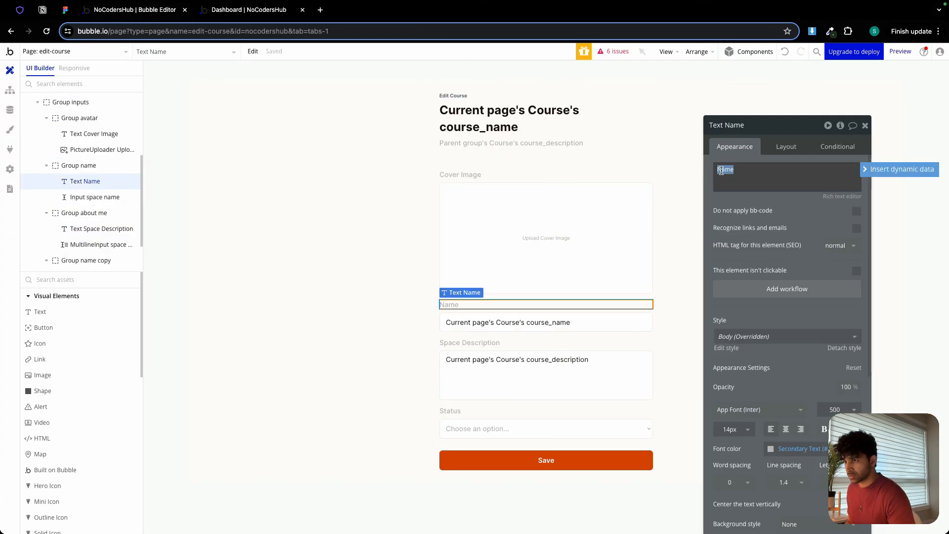
left_click(571, 322)
double_click(741, 125)
type("co")
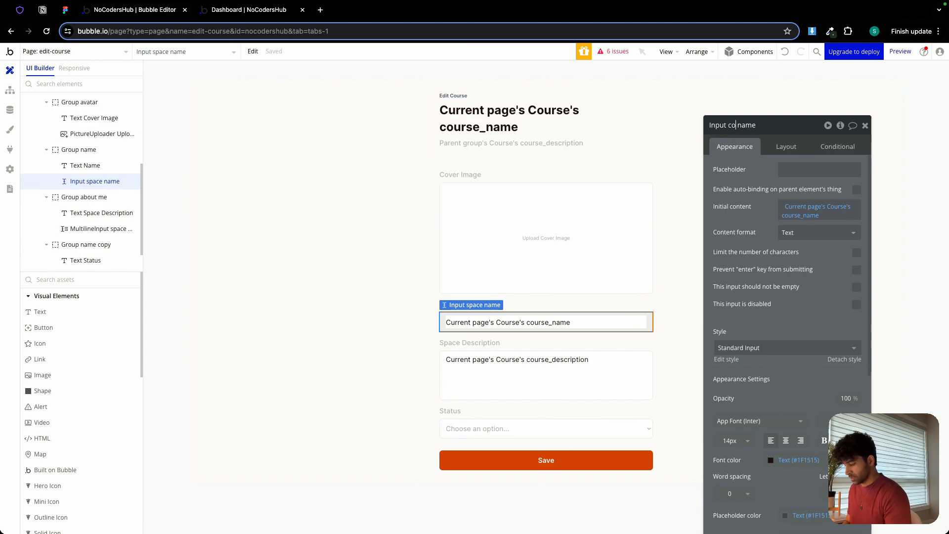
type("urse")
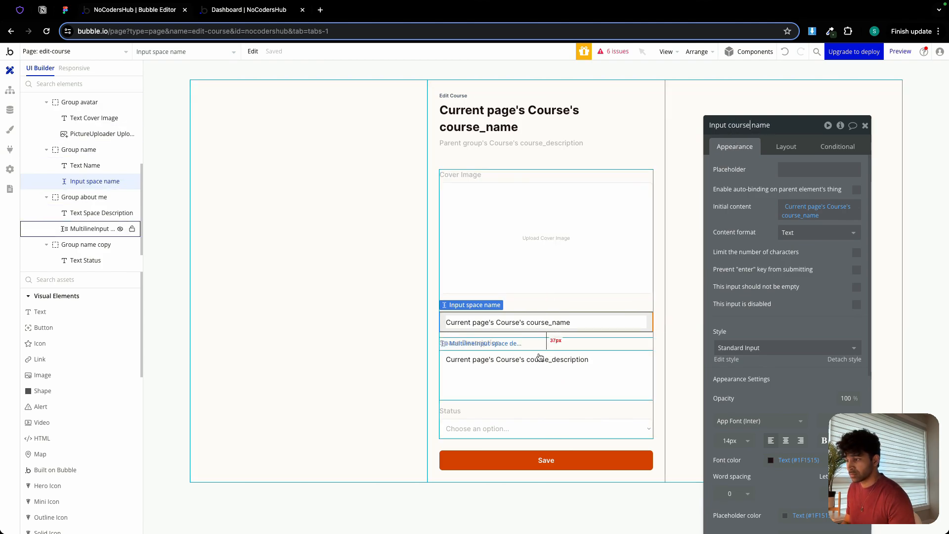
Rename the element MultilineInput space description as MultilineInput course description.
left_click(539, 360)
double_click(769, 126)
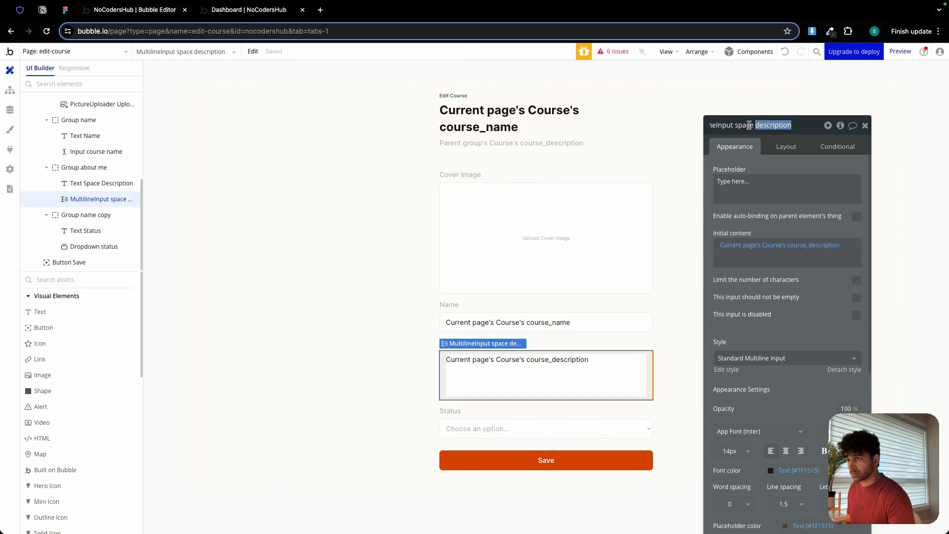
left_click(747, 125)
double_click(747, 125)
type("cours")
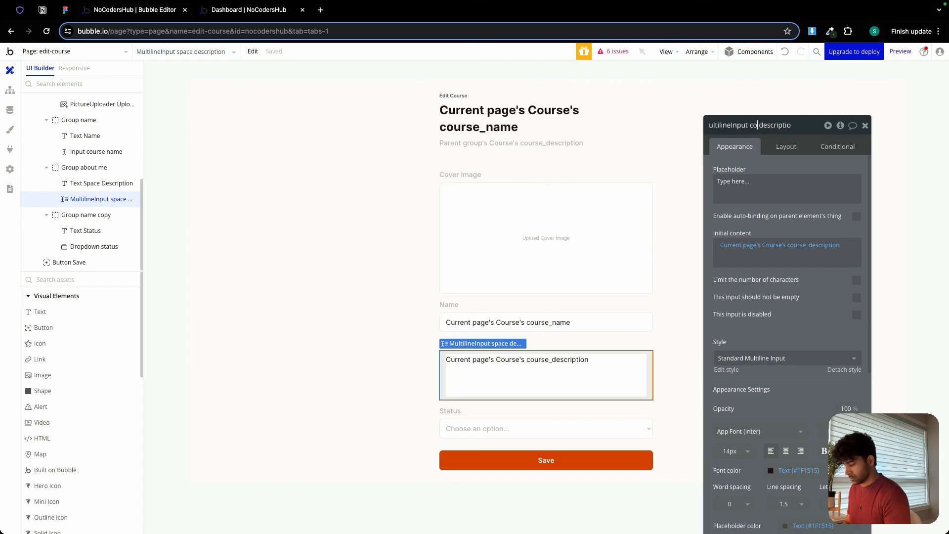
left_click(543, 428)
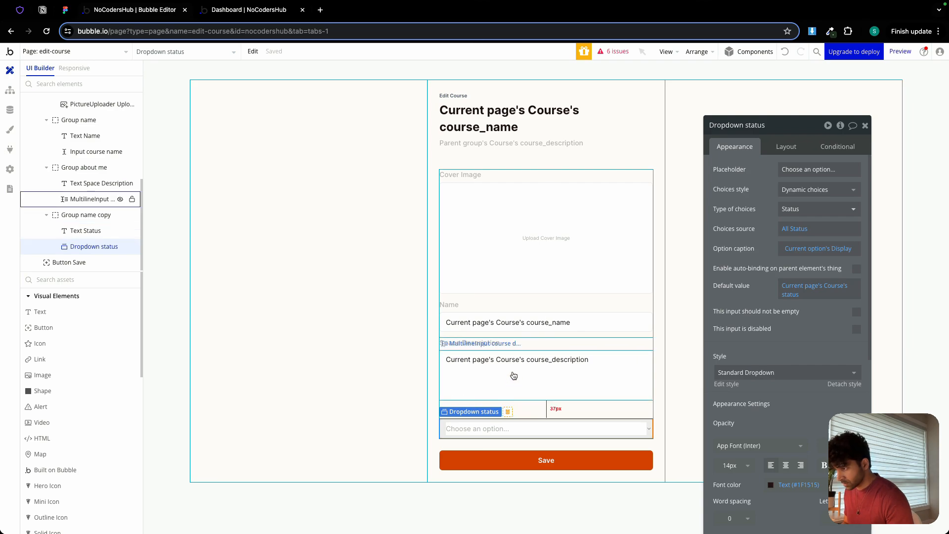
Duplicate the course name group within Group inputs and place the copy directly above the Status group.
left_click(508, 311)
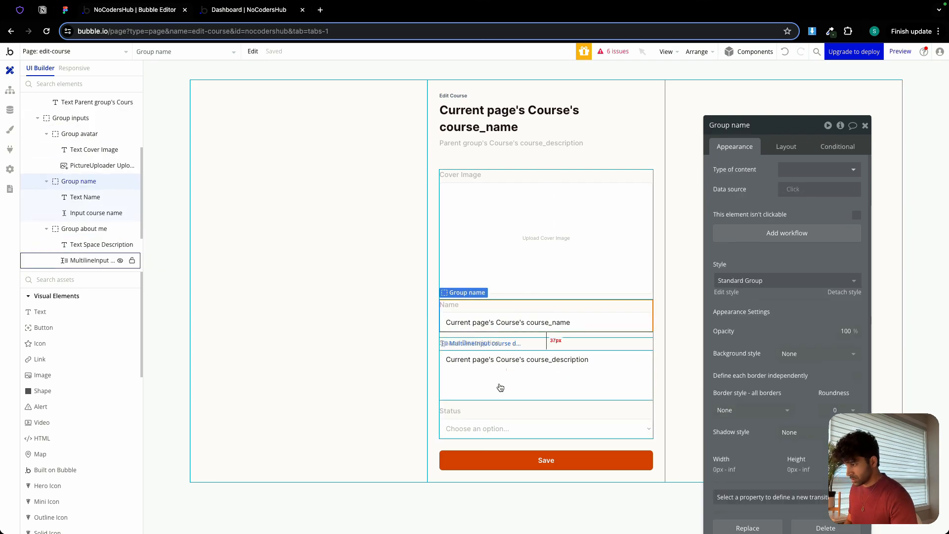
left_click(489, 401)
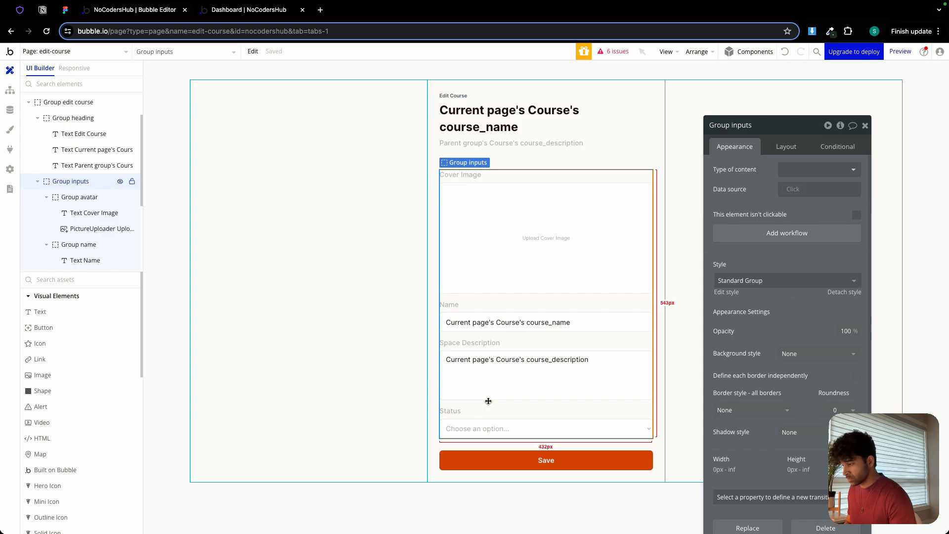
key("ctrl+v")
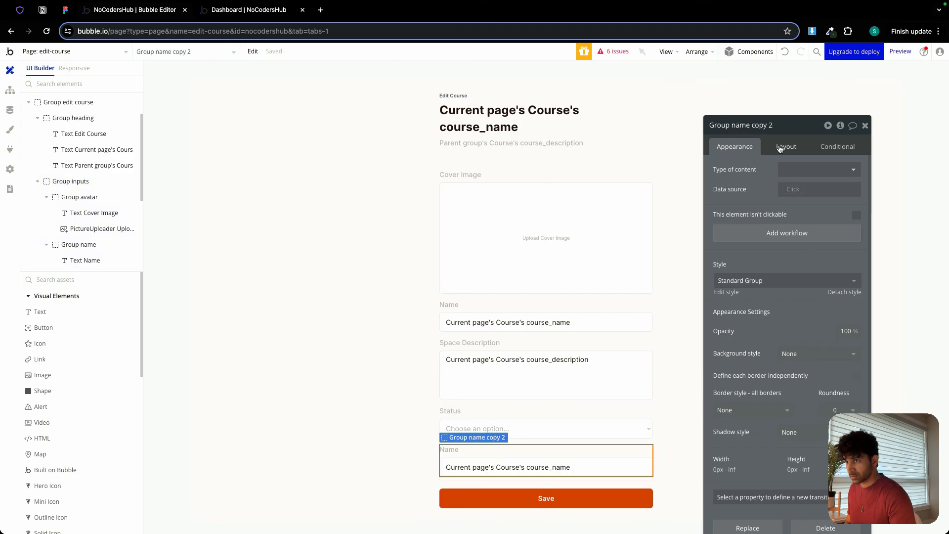
left_click(779, 148)
left_click(772, 332)
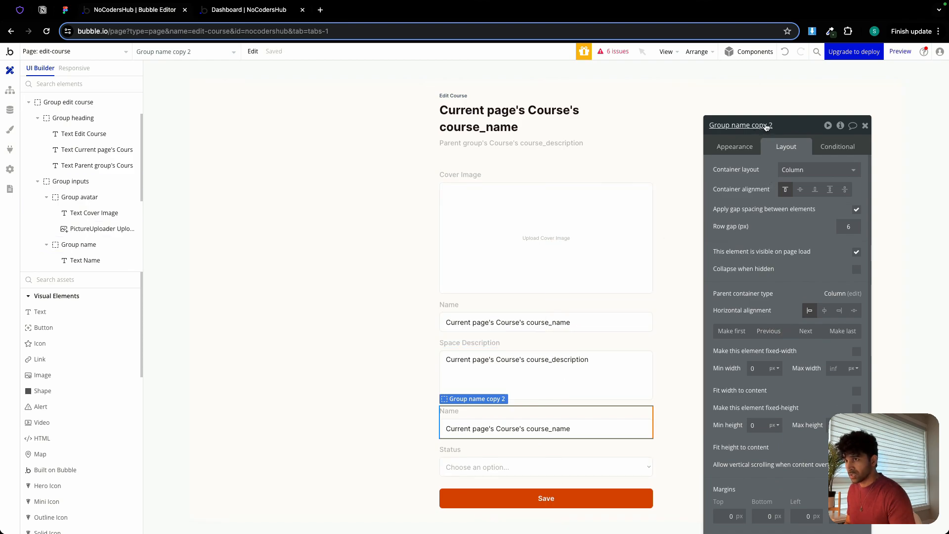
Rename the copied group as Group URL and set its label text to URL.
left_click_drag(775, 125, 732, 125)
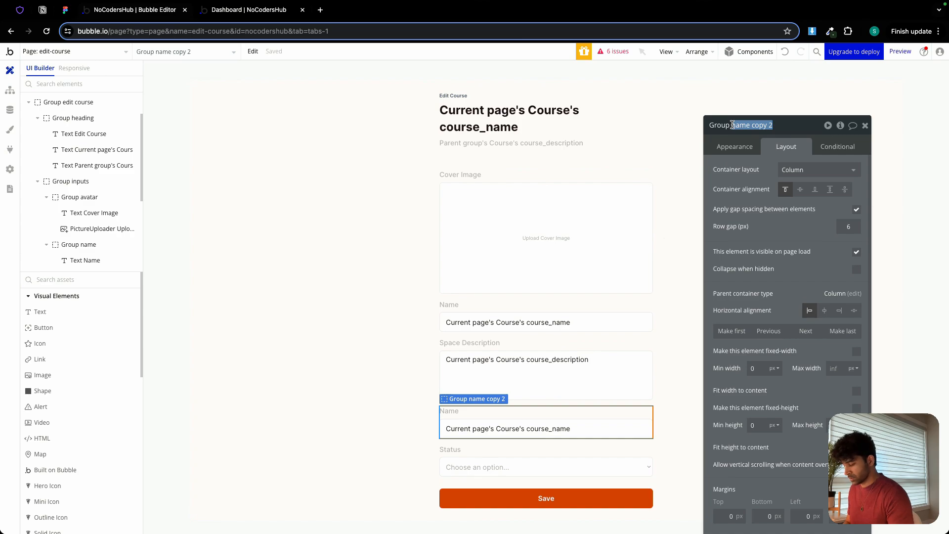
type("URL")
left_click(503, 410)
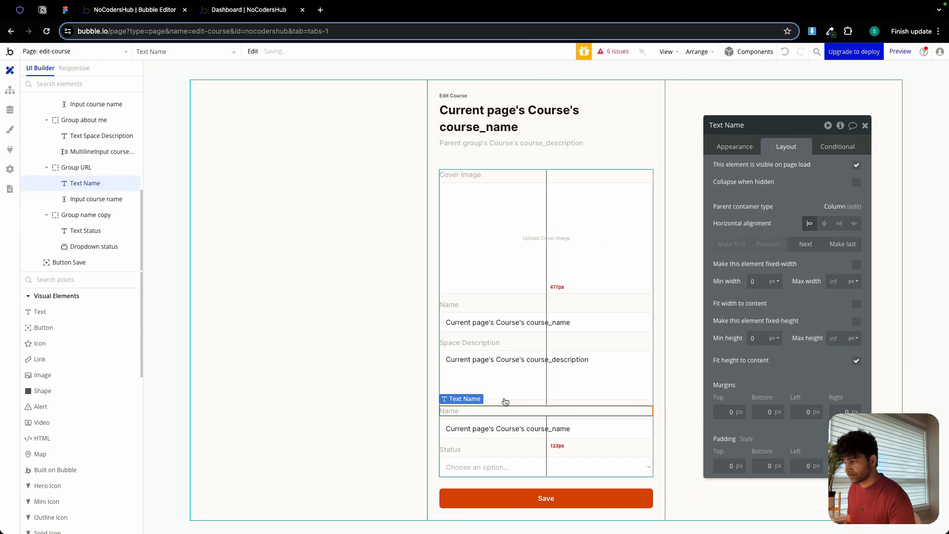
left_click(745, 148)
double_click(765, 166)
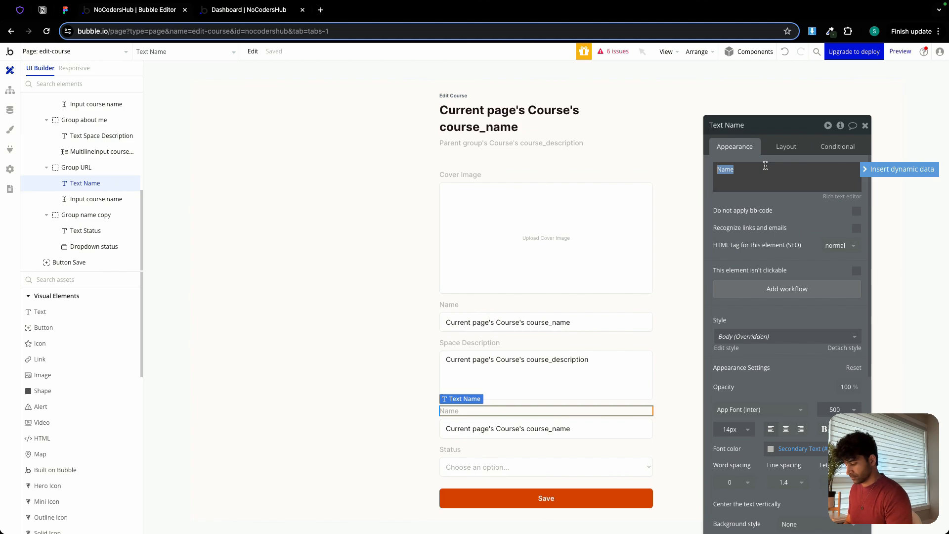
type("URL")
Set the URL field's initial content to Current page's Course's url and its placeholder to "Enter video link".
left_click(556, 428)
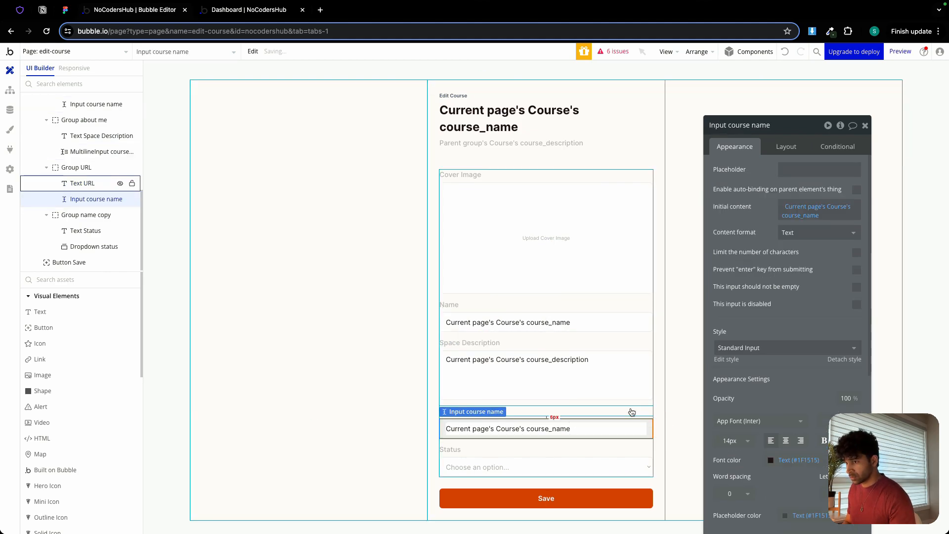
left_click(814, 217)
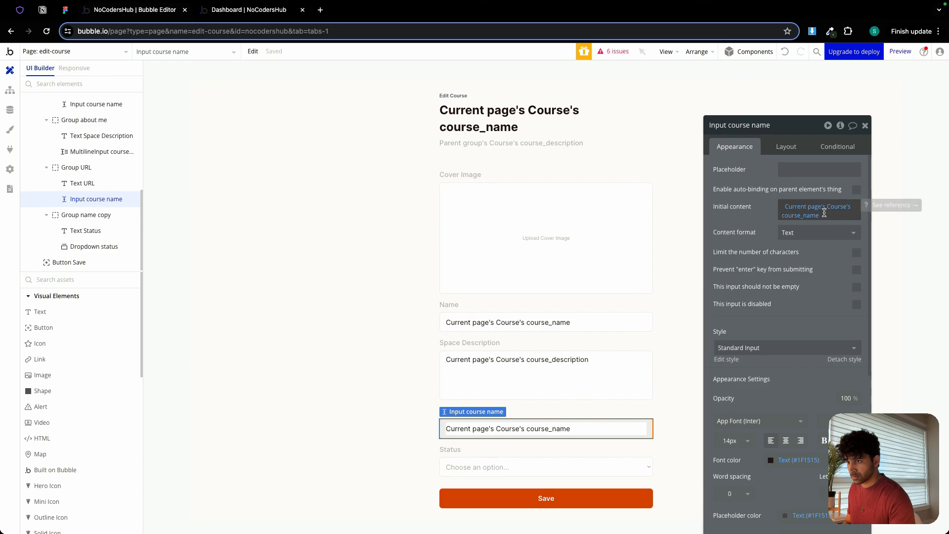
left_click(831, 365)
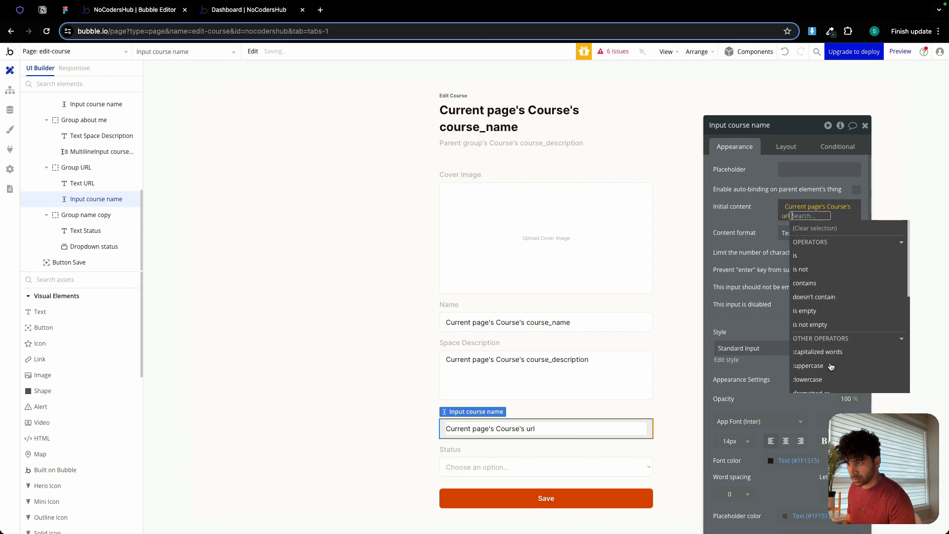
left_click(771, 201)
left_click(798, 173)
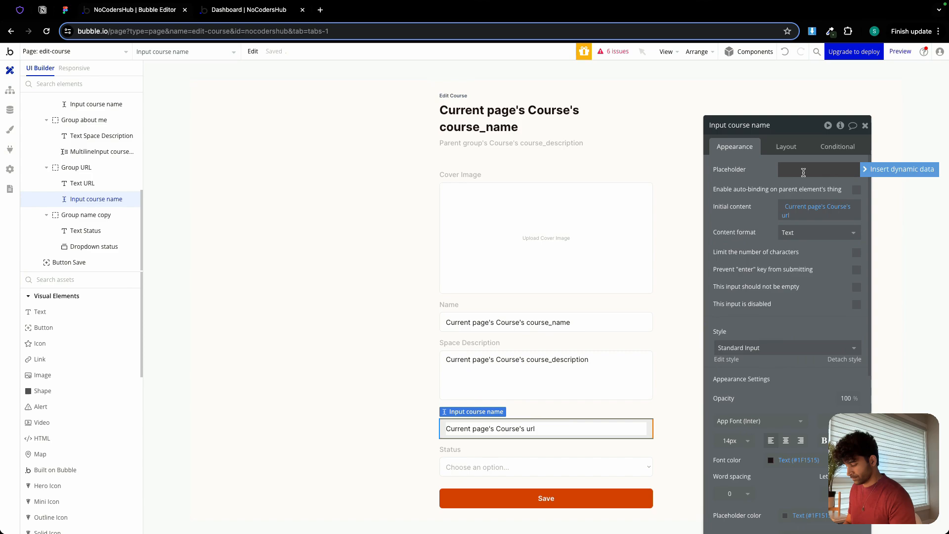
type("EN")
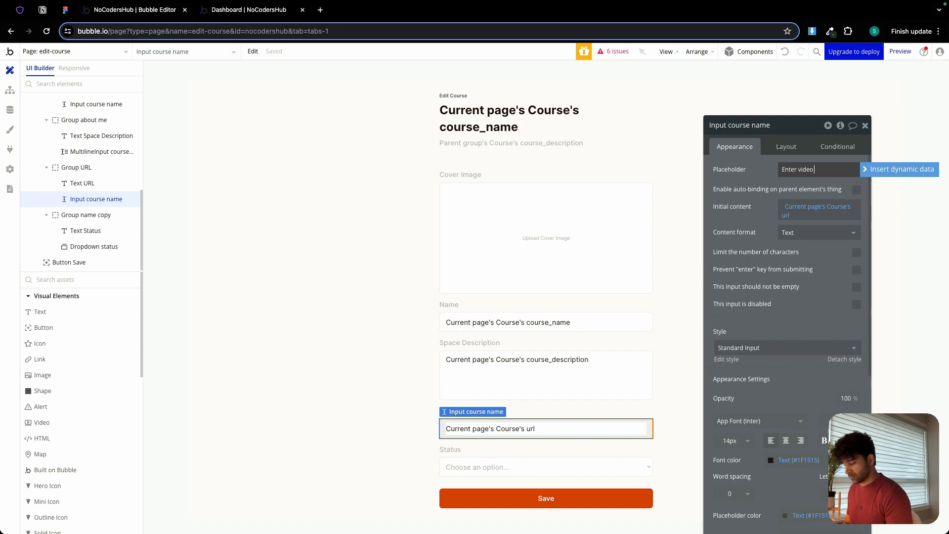
left_click(757, 176)
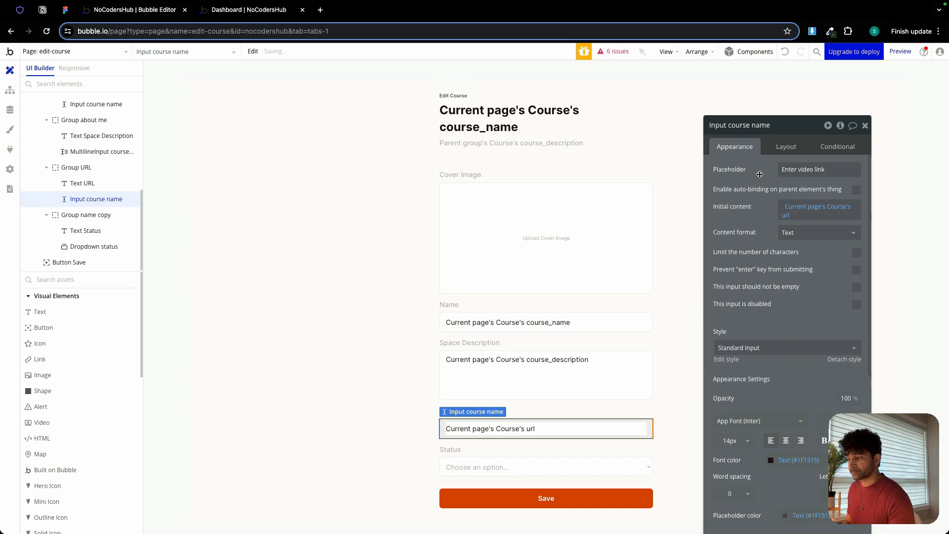
Add a text element to the form and order it last, below the Save button.
left_click(495, 466)
left_click(515, 442)
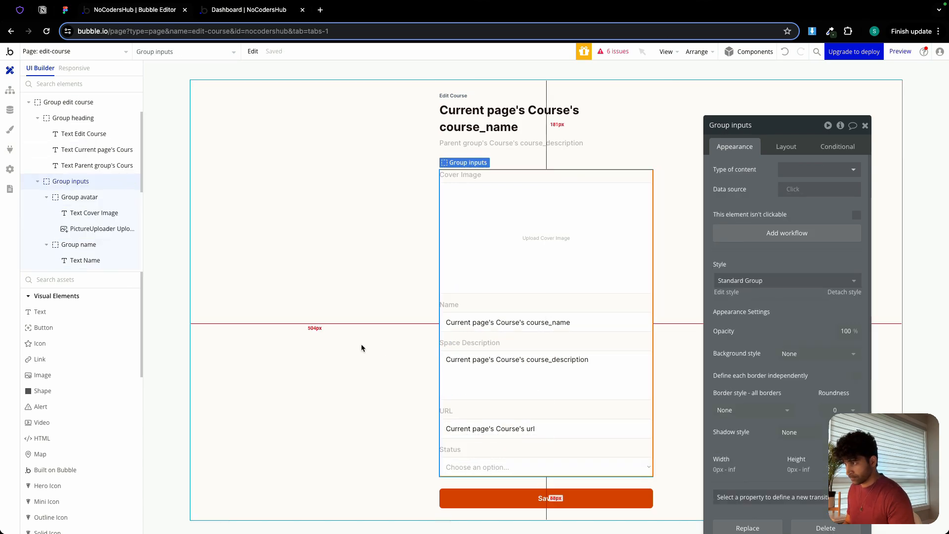
left_click(360, 345)
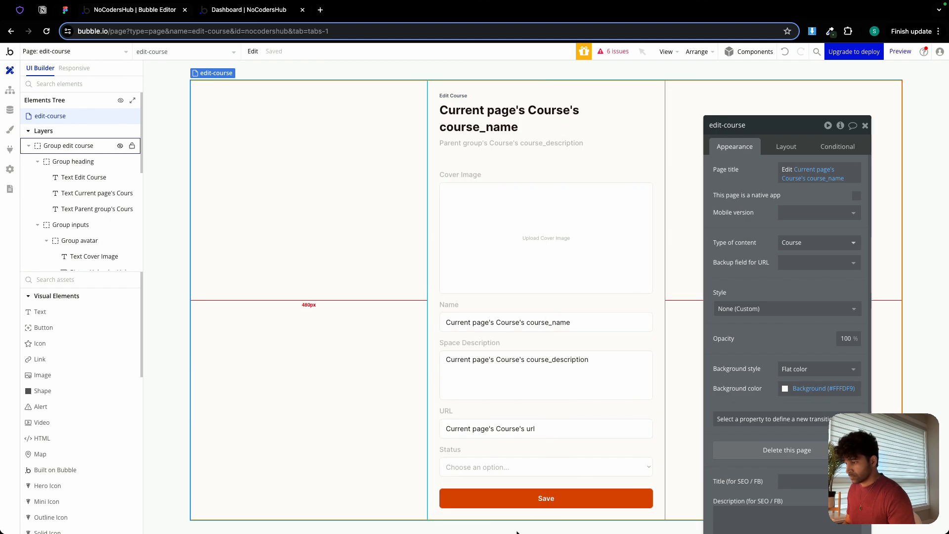
left_click(49, 313)
left_click(460, 509)
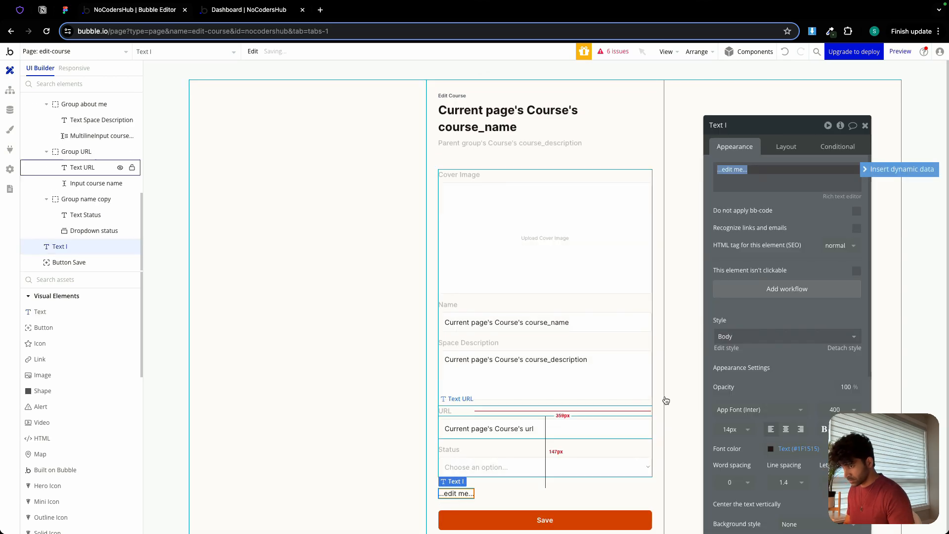
left_click(794, 147)
left_click(830, 248)
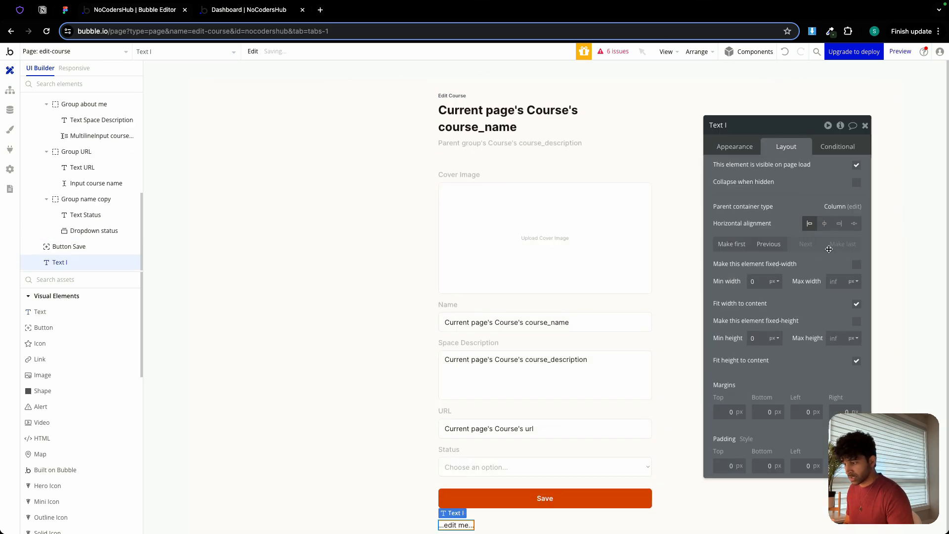
Set the new text element's content to "Delete Course".
left_click(741, 148)
left_click(765, 170)
type("Delete Cour")
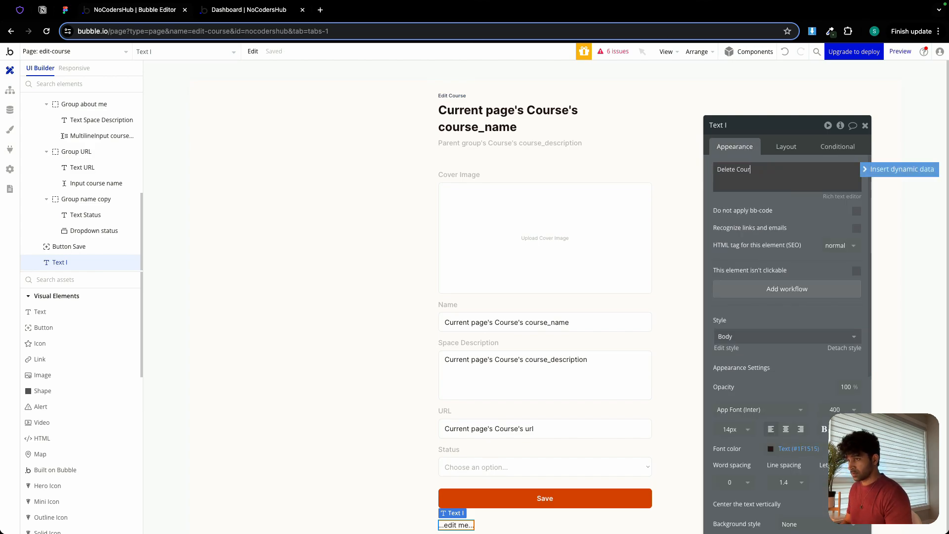
type("se")
Give the Delete Course text the Primary font color and a font size of 12.
scroll(791, 292, "down", 3)
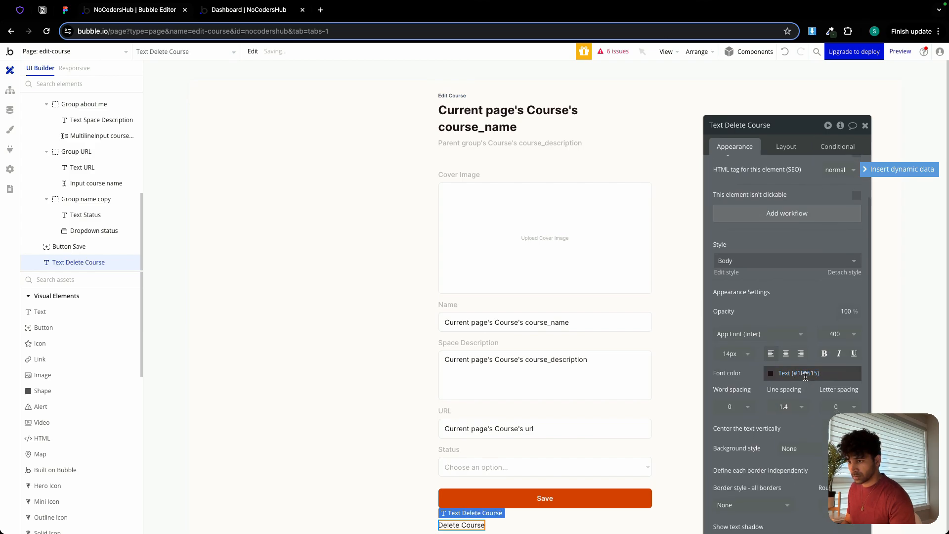
left_click(803, 373)
left_click(774, 505)
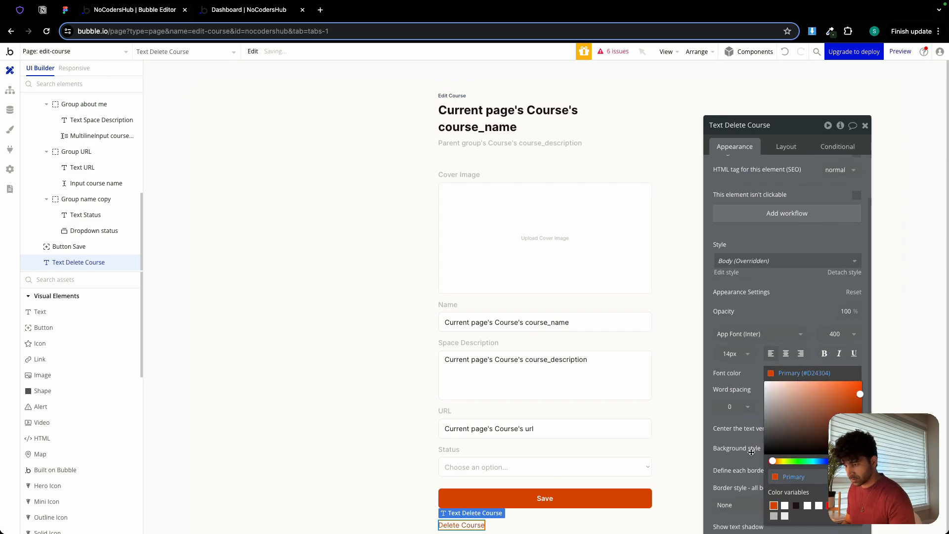
left_click(732, 353)
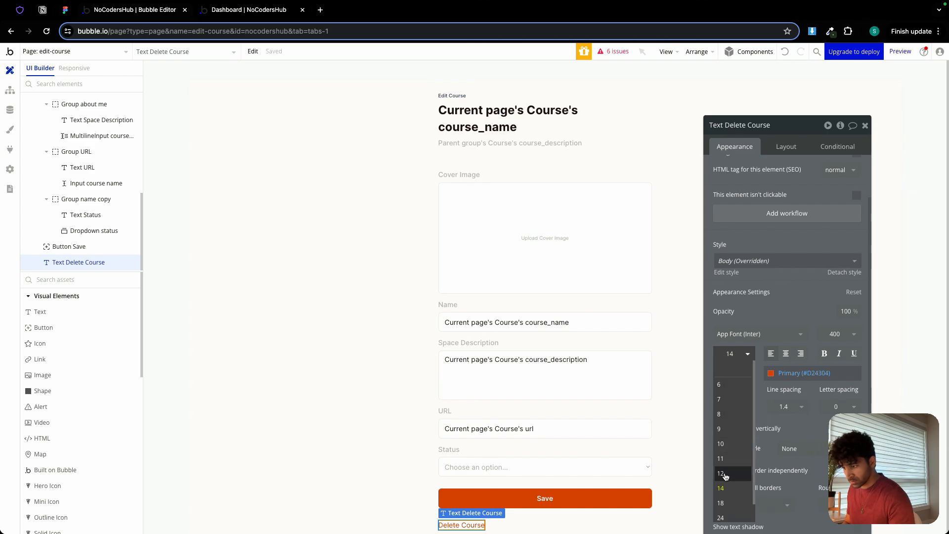
left_click(720, 475)
Group the Save button and the Delete Course text in a column container.
left_click(500, 500, "shift")
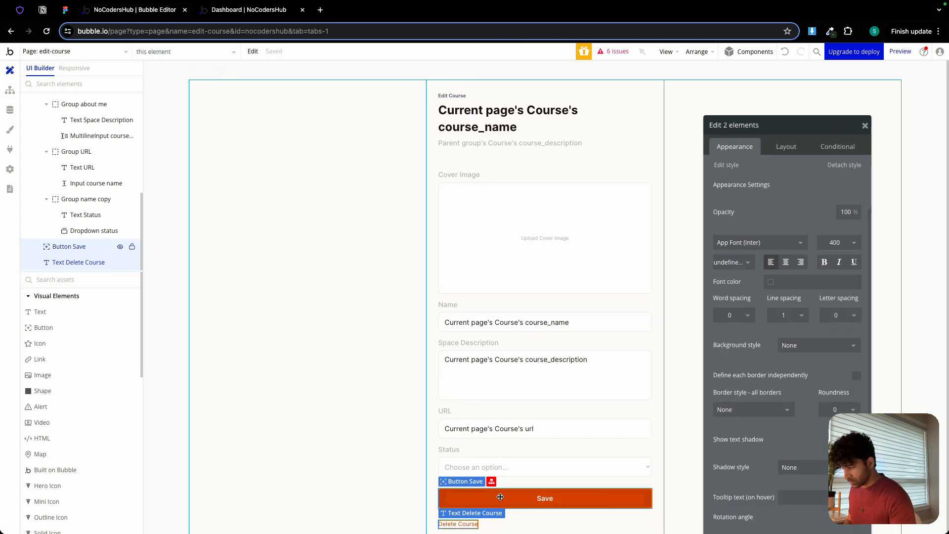
right_click(500, 501)
mouse_move(543, 380)
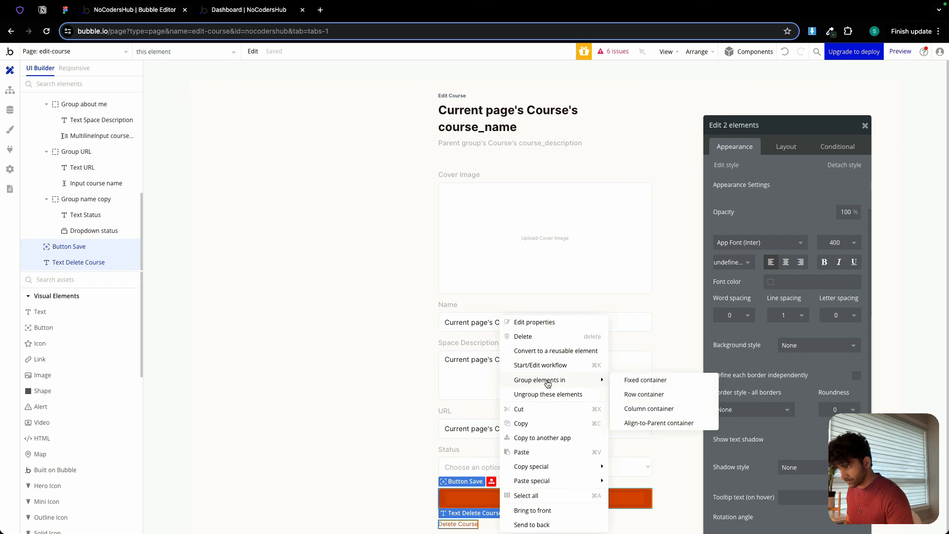
left_click(649, 409)
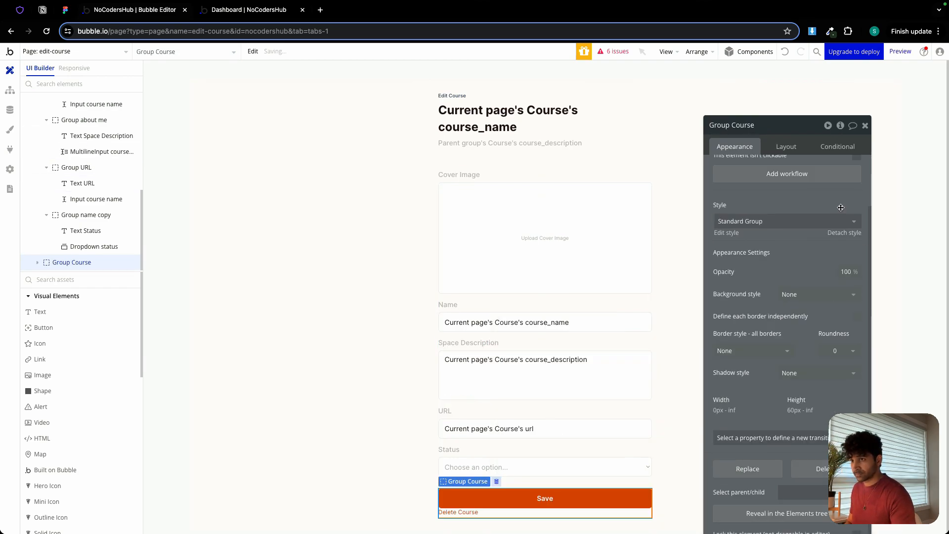
Set the new column group's row gap to 6 px and its minimum height to 0.
left_click(790, 147)
left_click(856, 193)
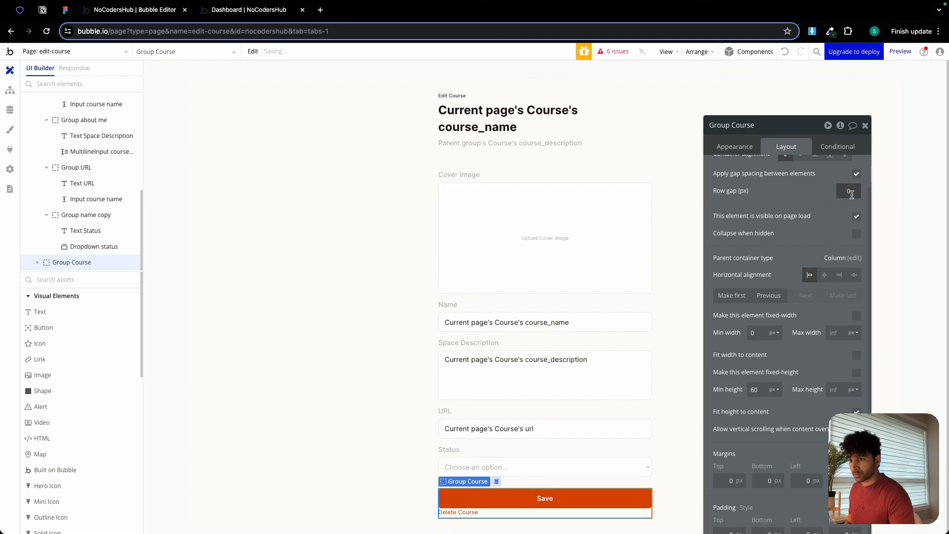
double_click(757, 390)
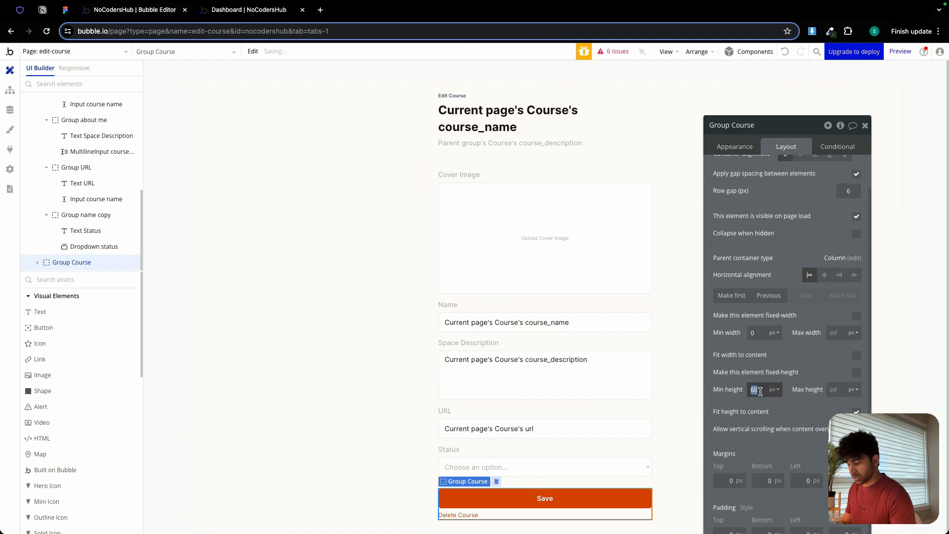
type("0")
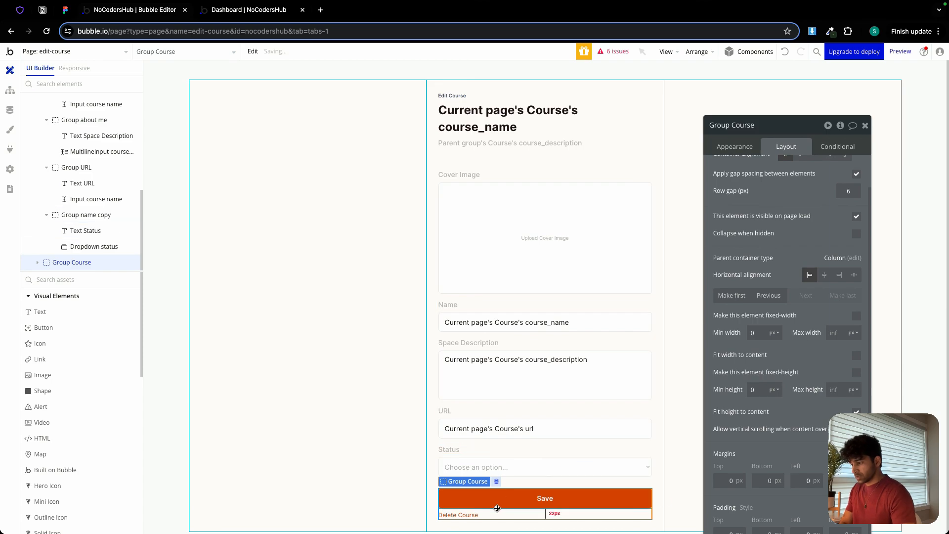
Create a workflow for clicking the Delete Course text, with a Delete thing action on Parent group's Course.
left_click(473, 516)
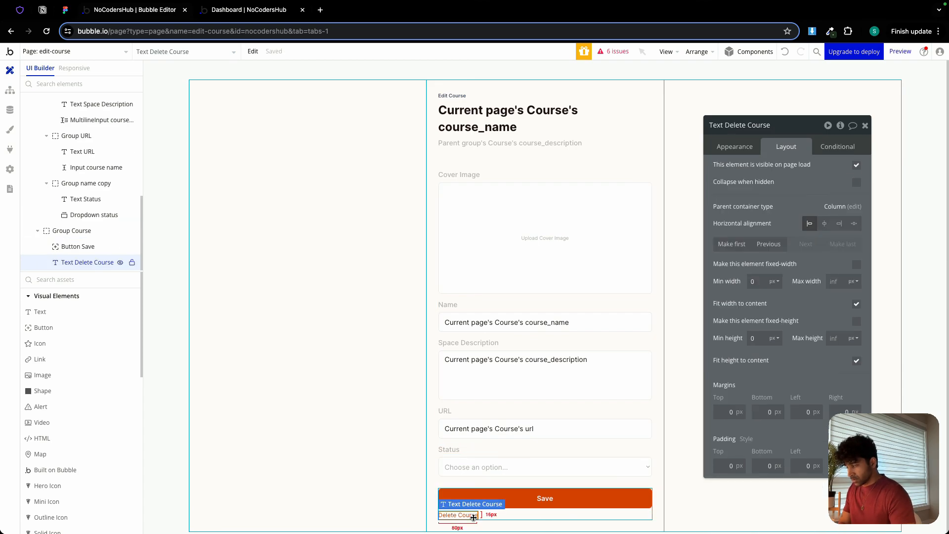
left_click(740, 147)
left_click(764, 289)
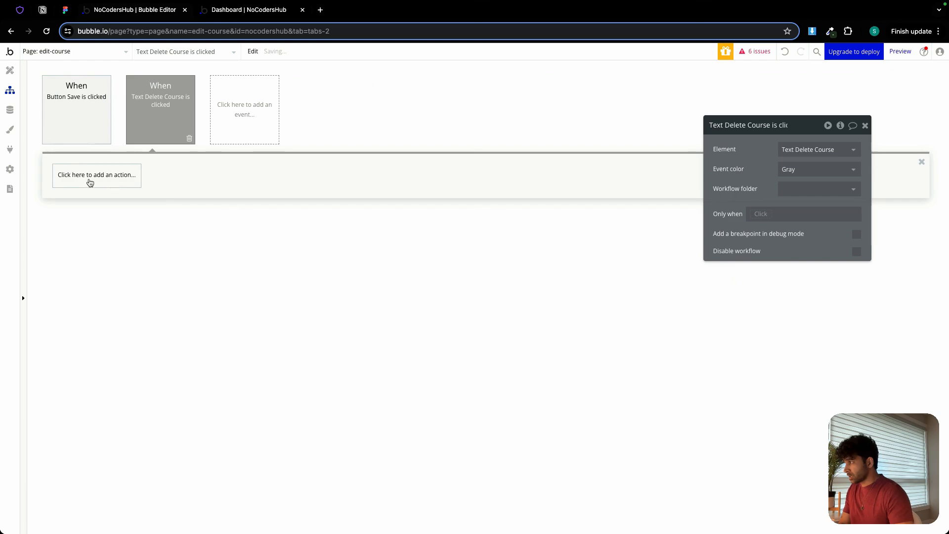
left_click(90, 183)
mouse_move(94, 248)
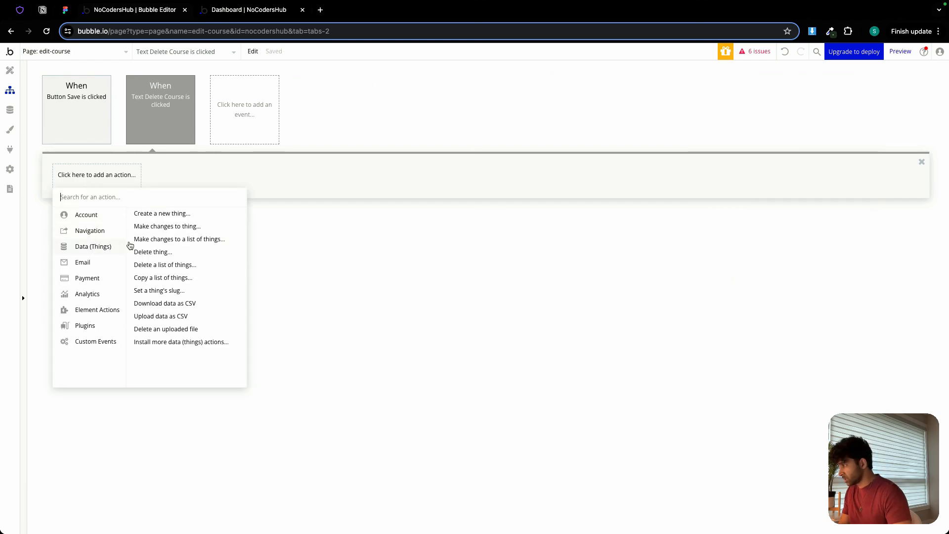
left_click(157, 253)
left_click(791, 149)
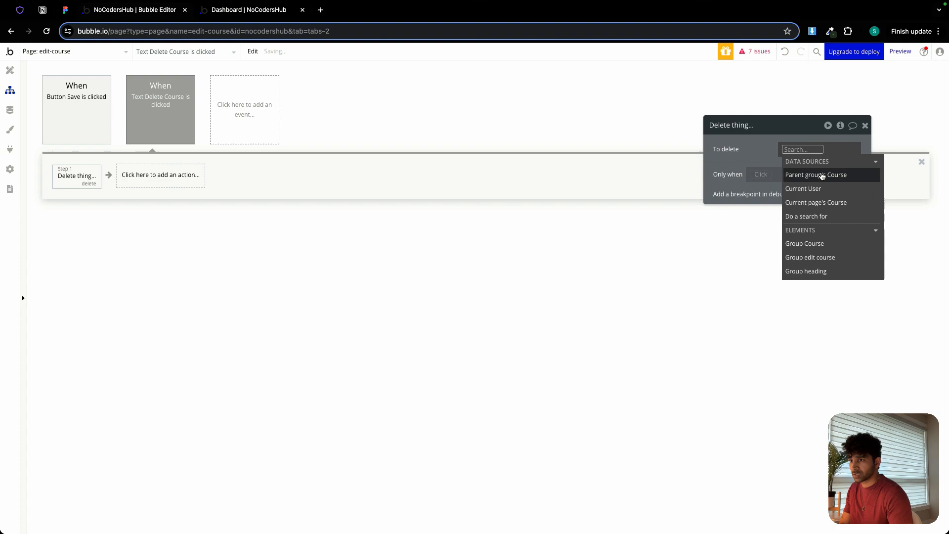
left_click(822, 176)
left_click(670, 164)
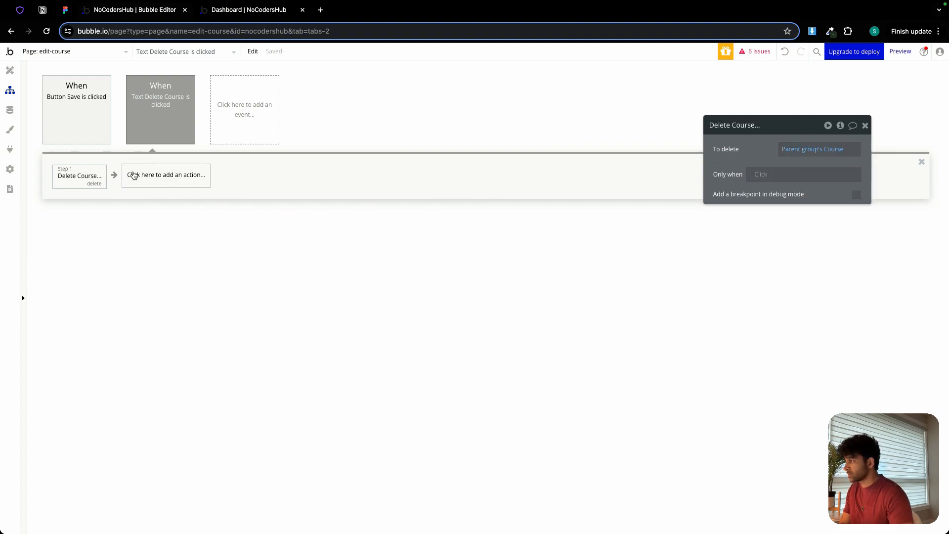
Add a Go to page action with destination dashboard-admin, sending Current User as its data.
left_click(134, 176)
mouse_move(161, 234)
left_click(221, 213)
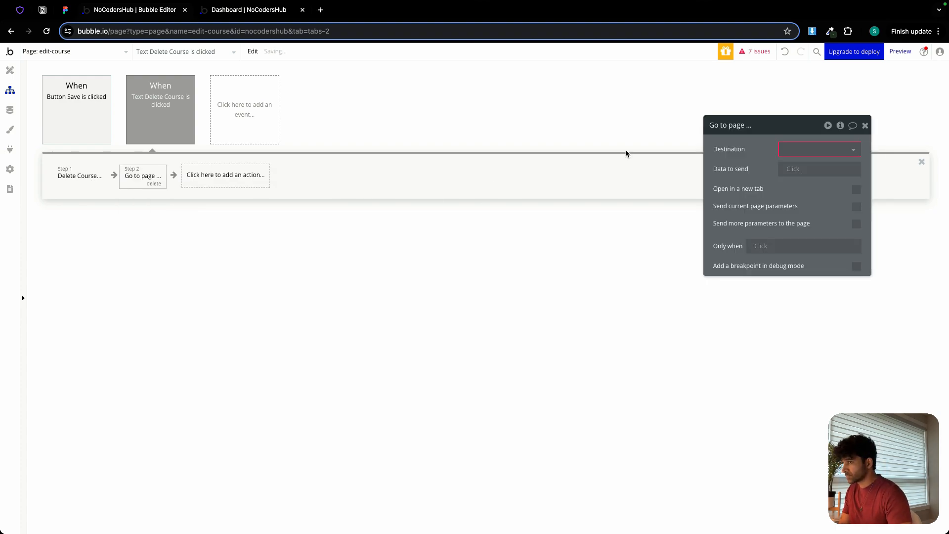
left_click(811, 149)
left_click(819, 194)
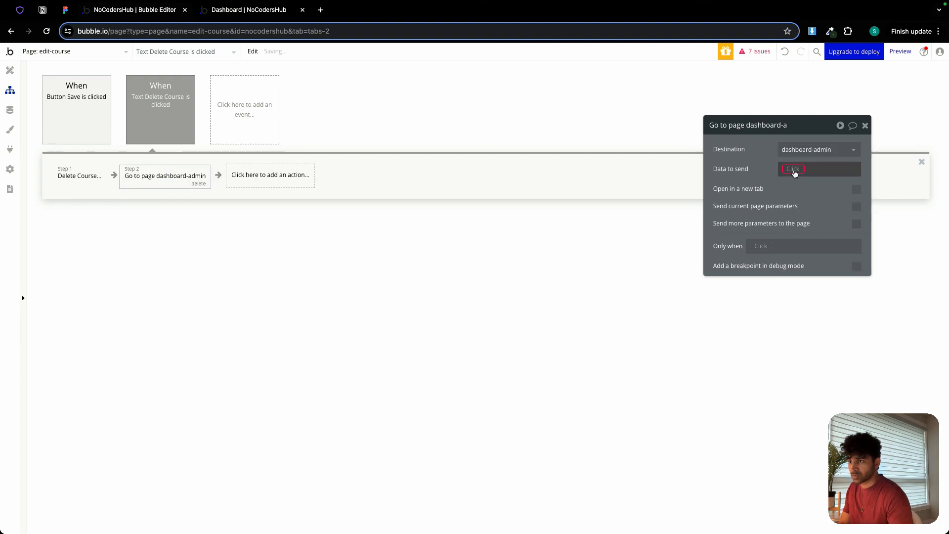
left_click(810, 169)
left_click(812, 217)
left_click(774, 174)
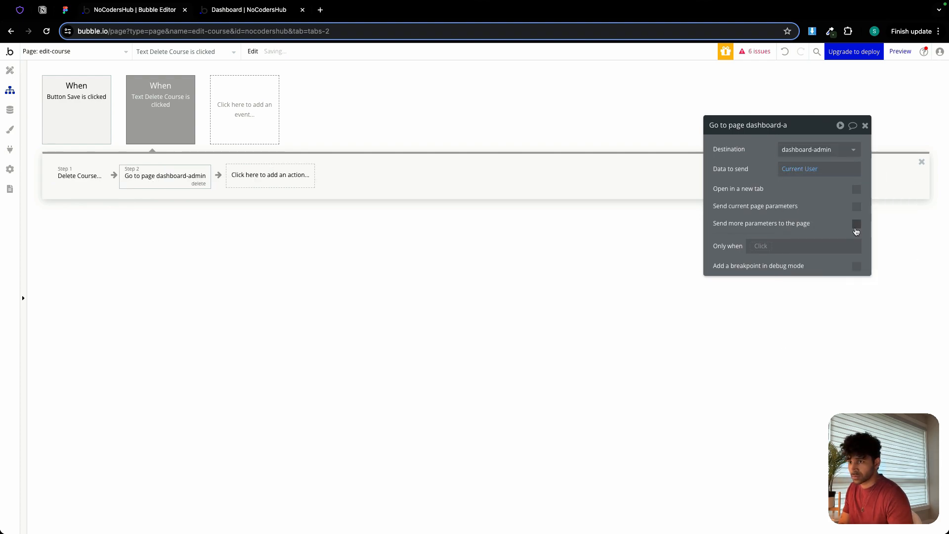
Send an extra parameter with key v and value ac in the delete workflow's Go to page action.
left_click(856, 223)
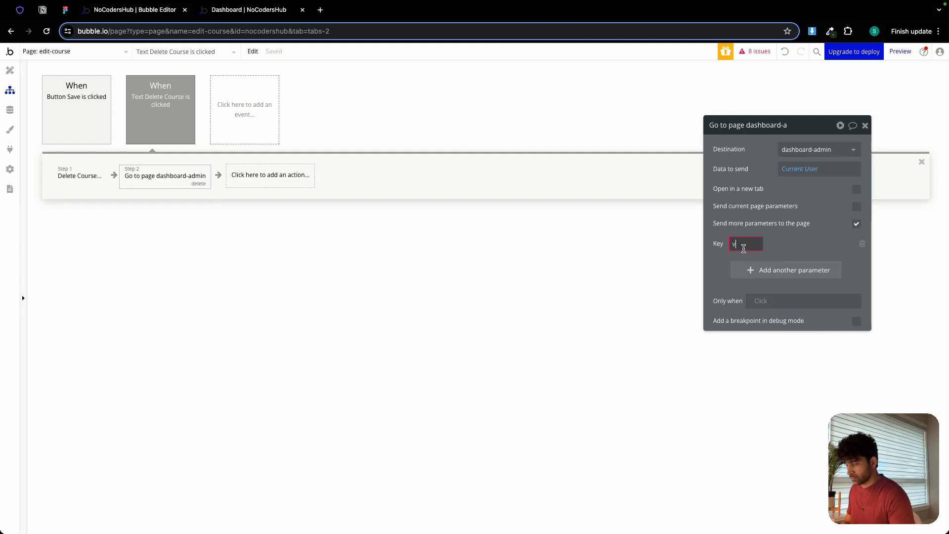
left_click(803, 245)
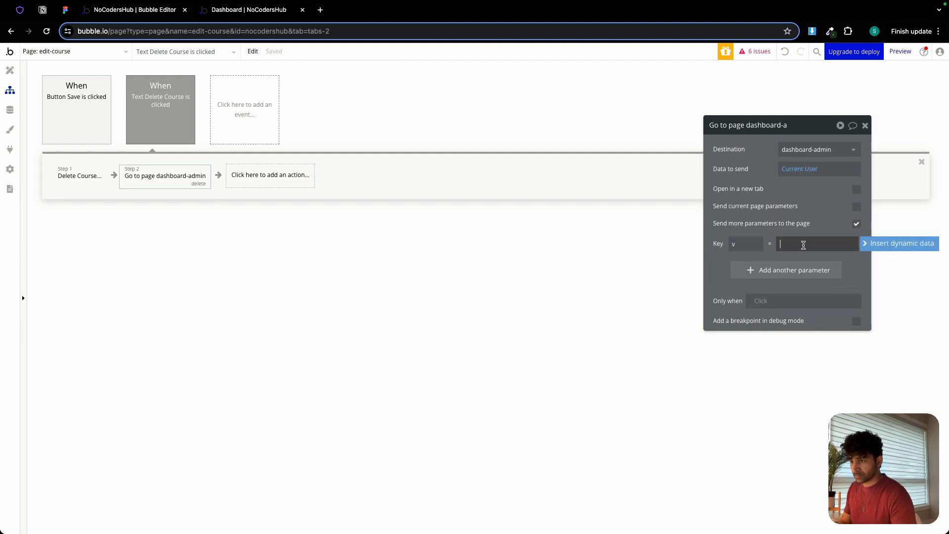
type("ac")
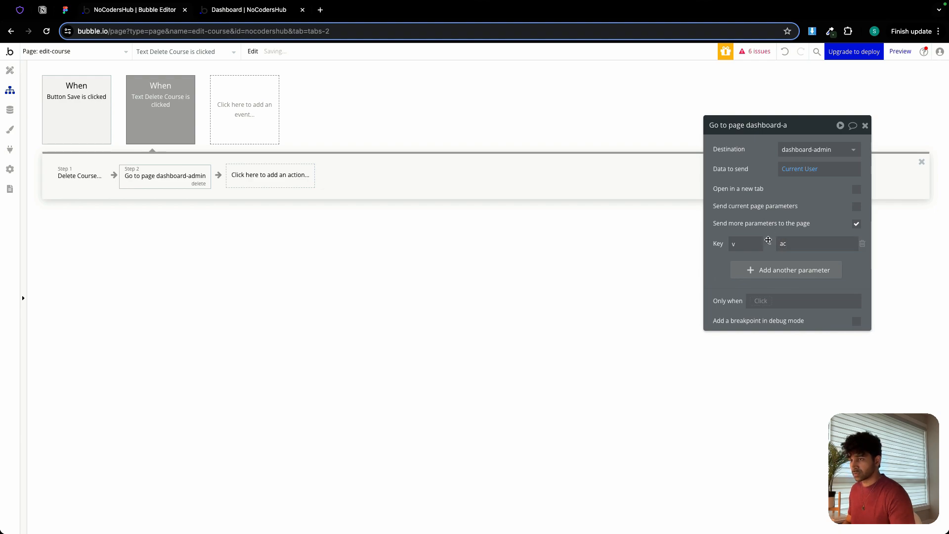
Rename the URL field's input element on the edit-course page as Input course url.
left_click(9, 70)
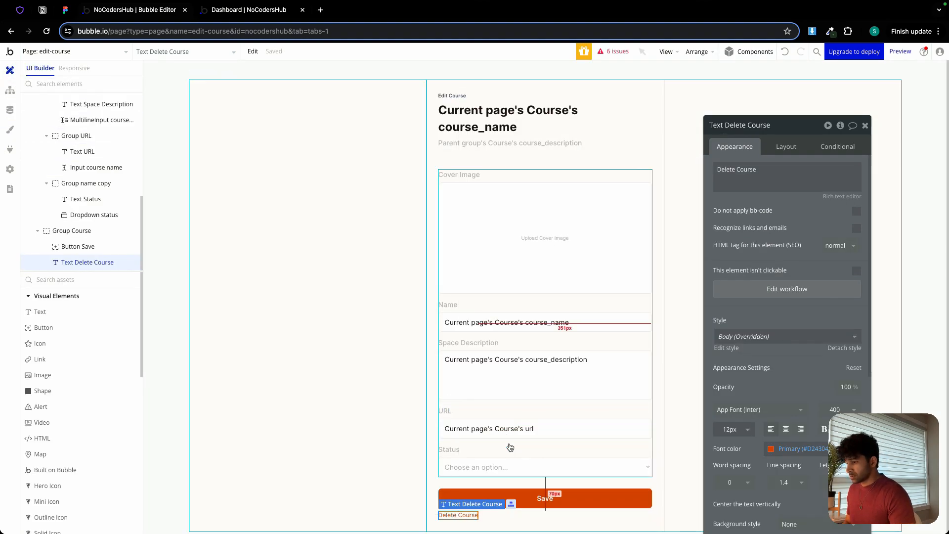
left_click(519, 433)
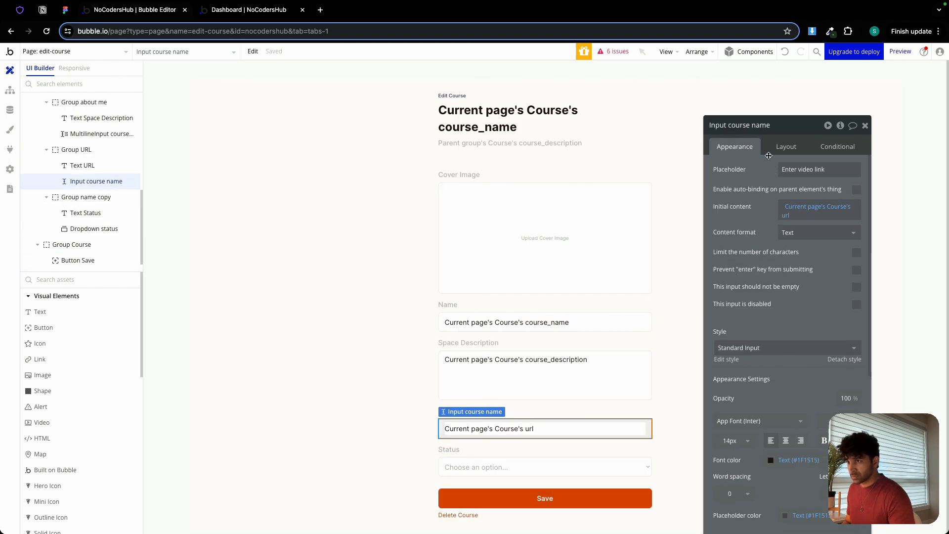
double_click(762, 125)
type("url")
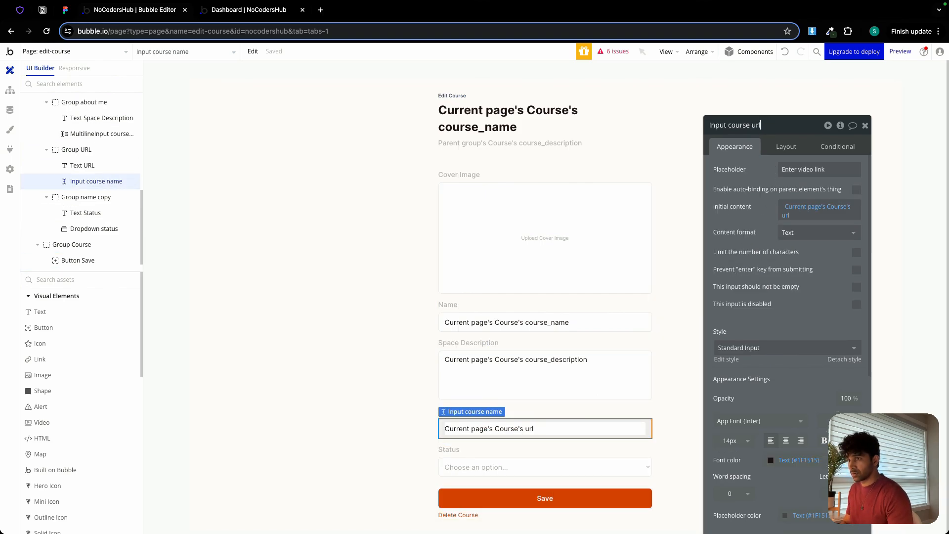
left_click(816, 232)
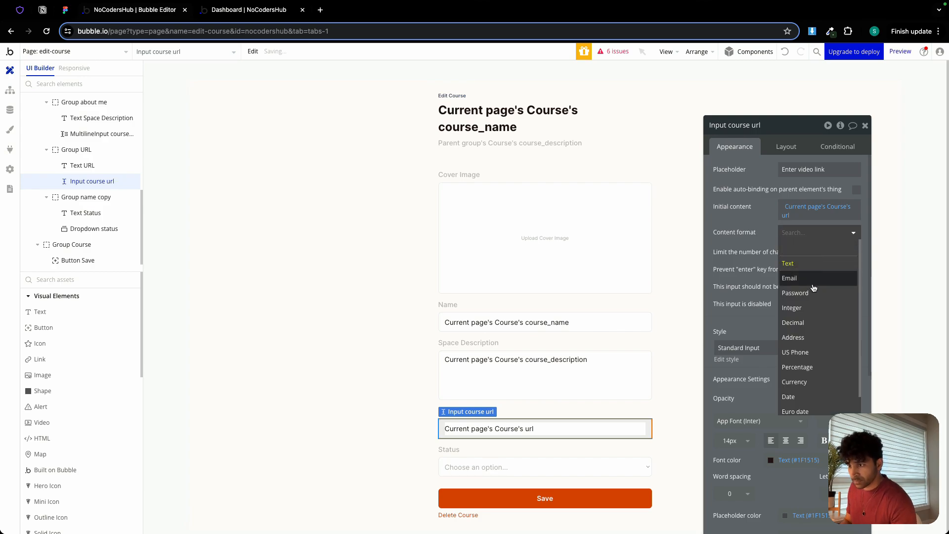
scroll(800, 343, "down", 1)
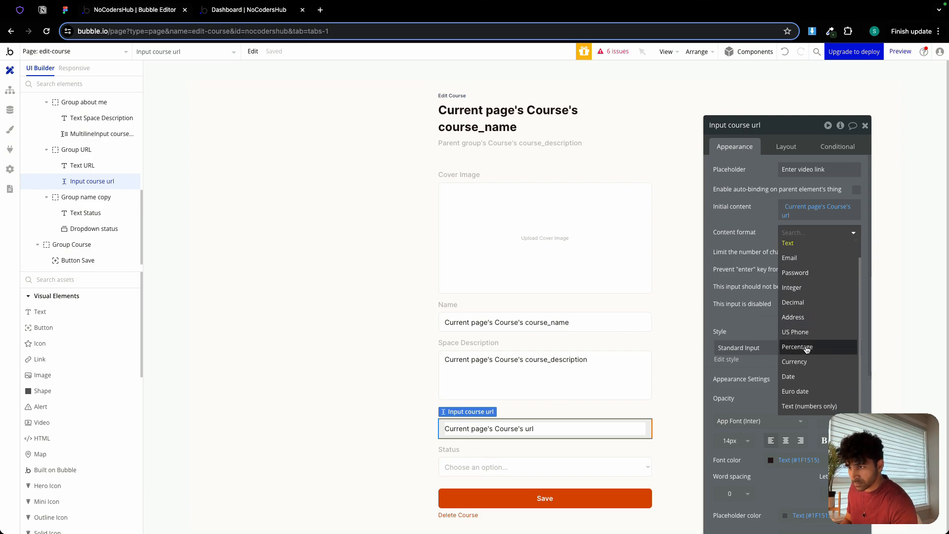
left_click(799, 233)
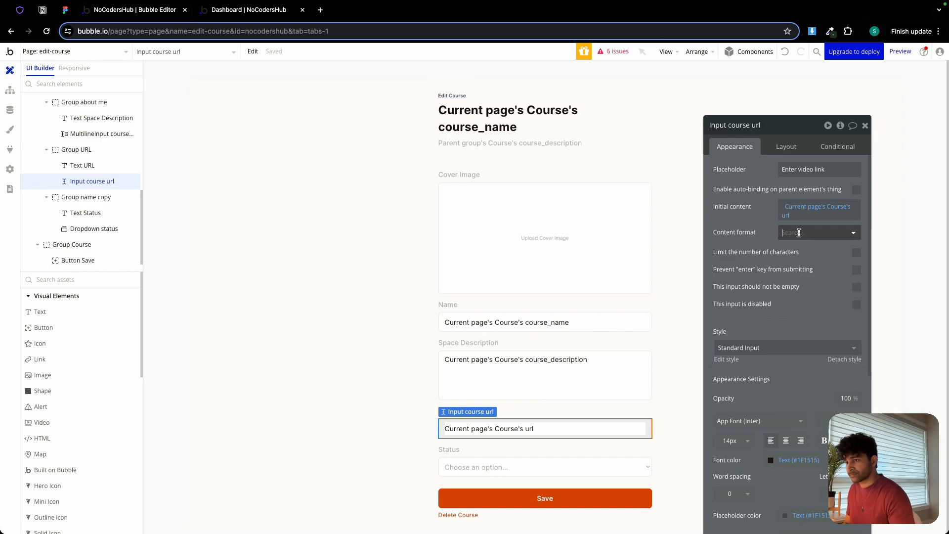
left_click(799, 232)
left_click(769, 237)
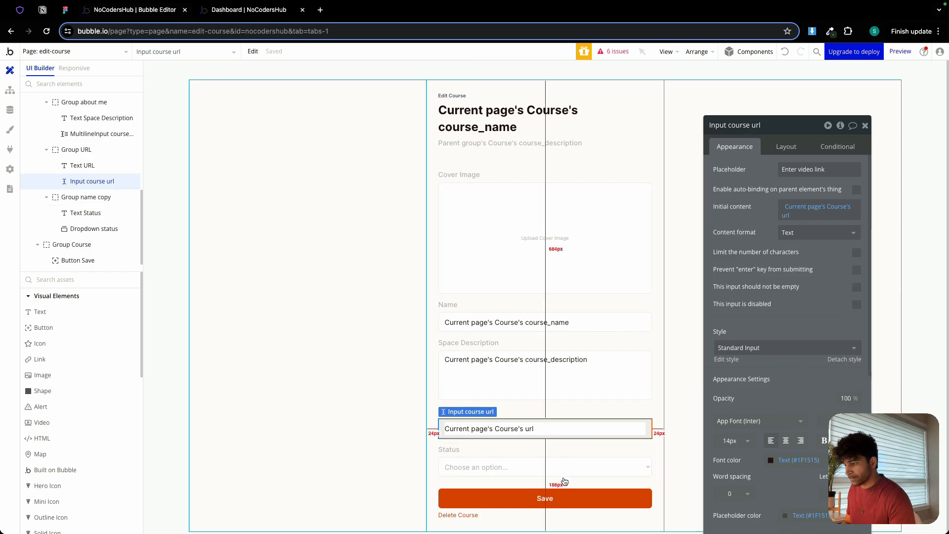
In the Save workflow's Make changes to Course action, assign the three unmapped fields to course_cover_image, course_description and course_name, matching their input values.
left_click(556, 497)
left_click(749, 245)
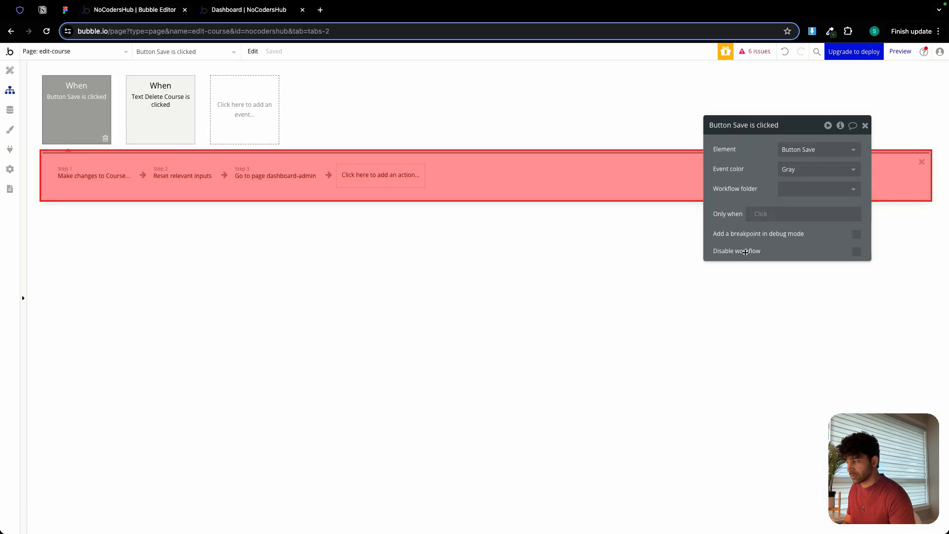
left_click(93, 181)
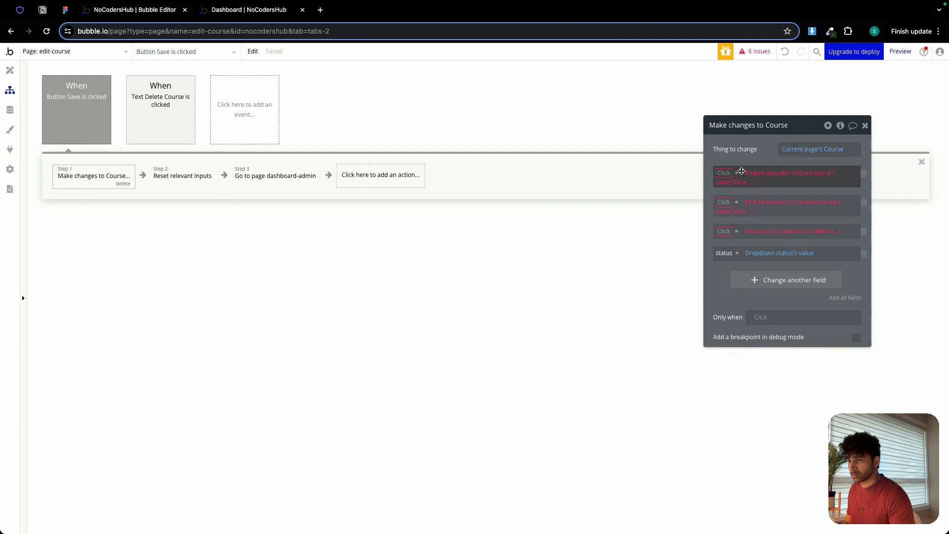
left_click(723, 172)
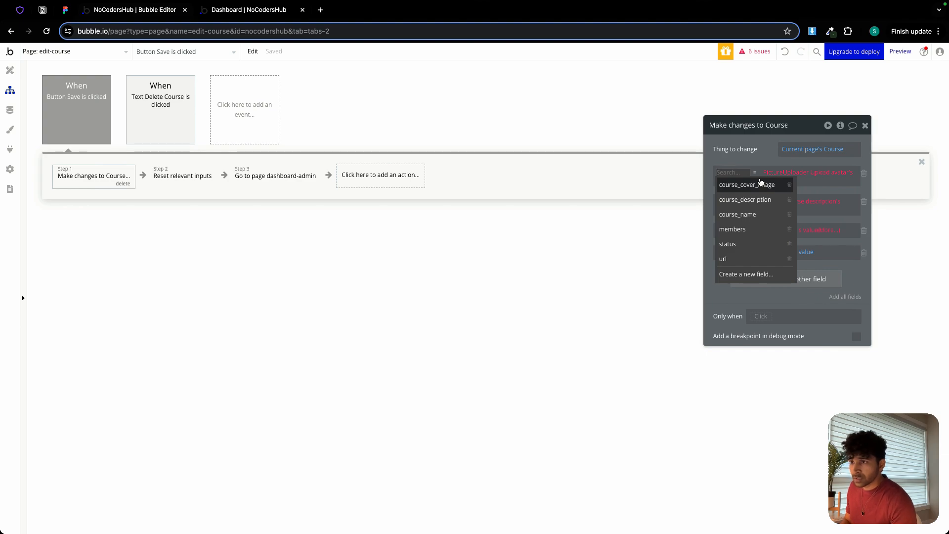
left_click(752, 185)
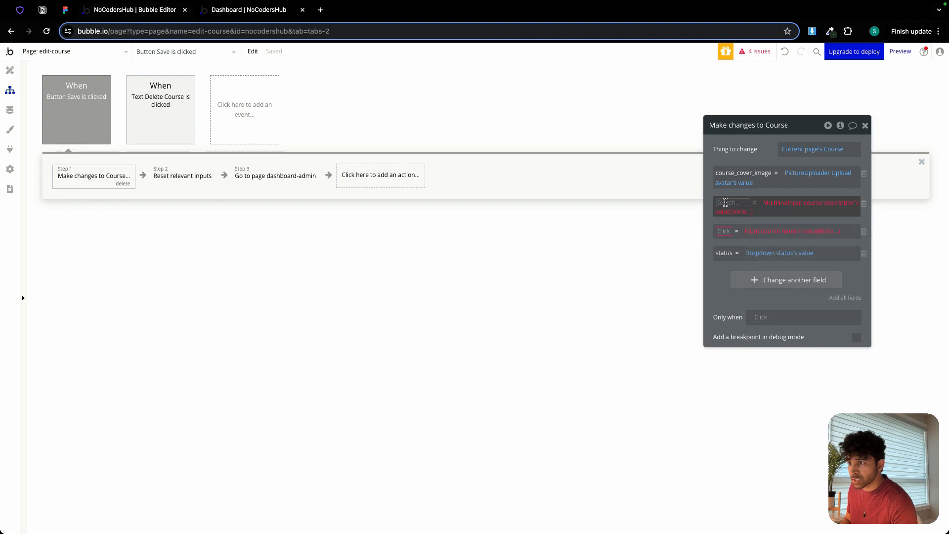
left_click(723, 203)
left_click(756, 229)
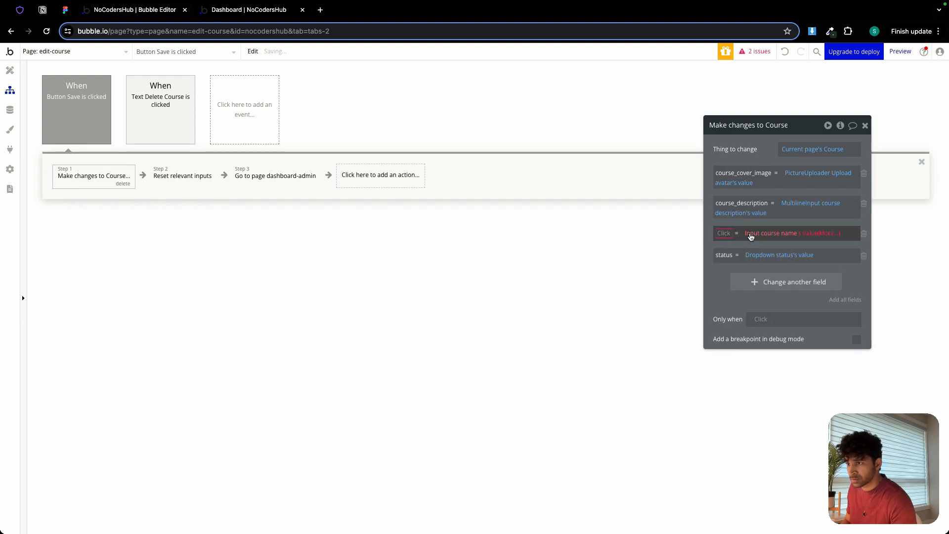
left_click(724, 236)
left_click(728, 272)
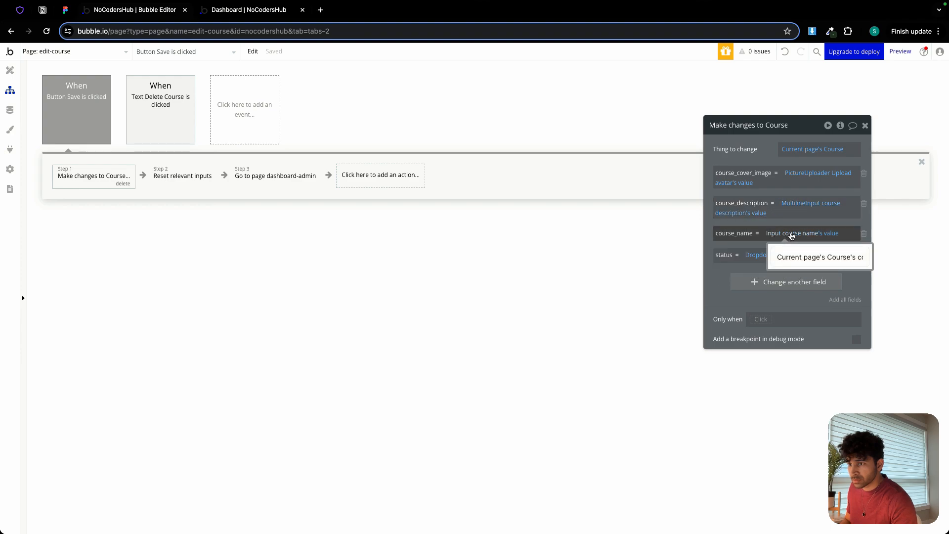
Set the v parameter to ac in the Save workflow's Go to page dashboard-admin action.
left_click(189, 182)
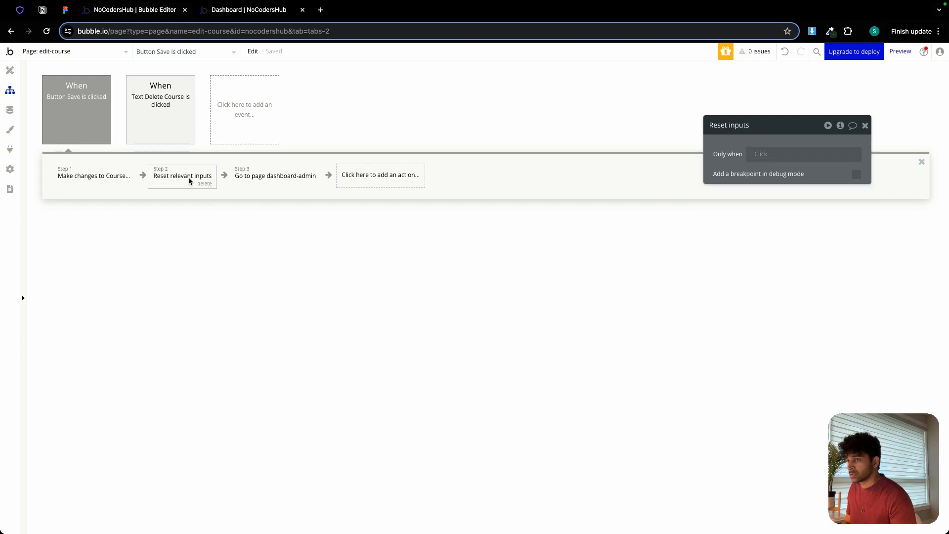
left_click(279, 183)
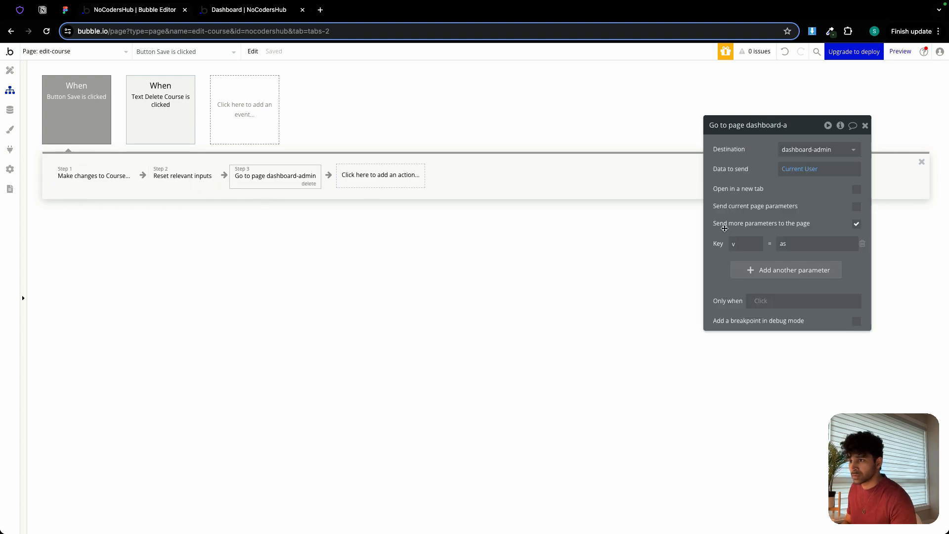
double_click(800, 245)
type("ac")
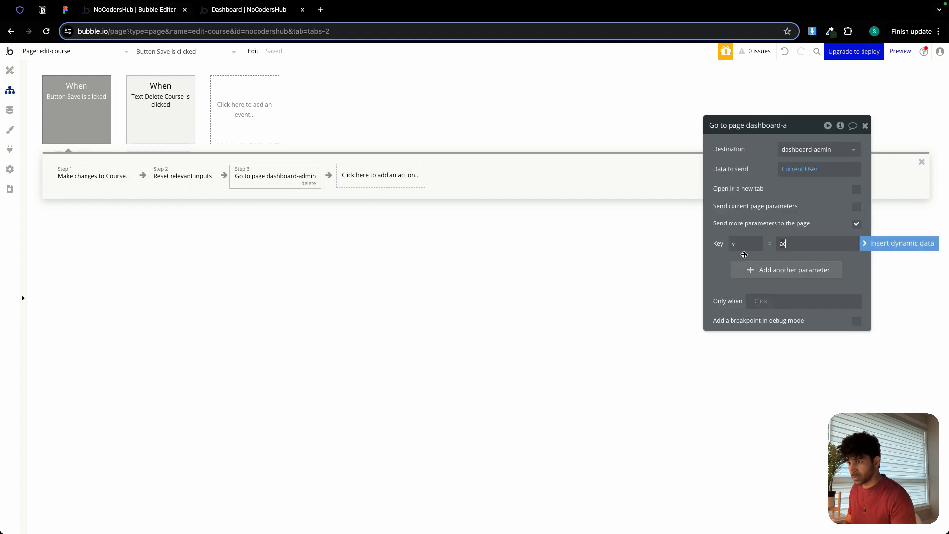
left_click(721, 257)
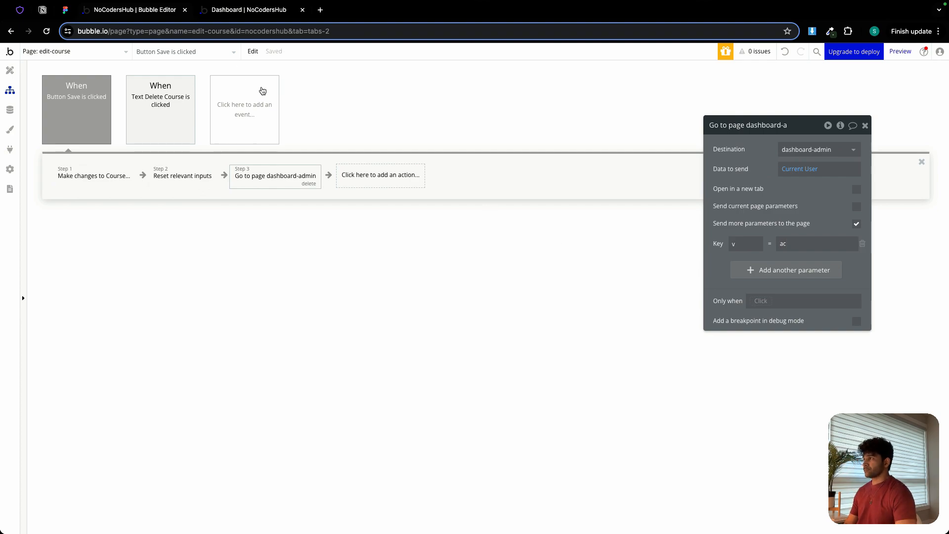
Open the Day 3 chat app video on the buildnocodehustle YouTube channel, copy its link and return to the course edit page preview.
left_click(253, 13)
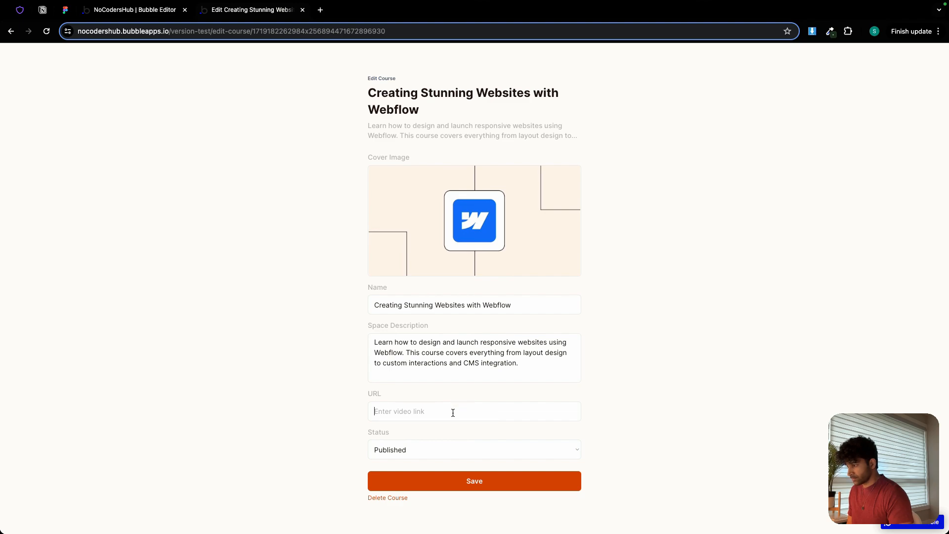
left_click(320, 10)
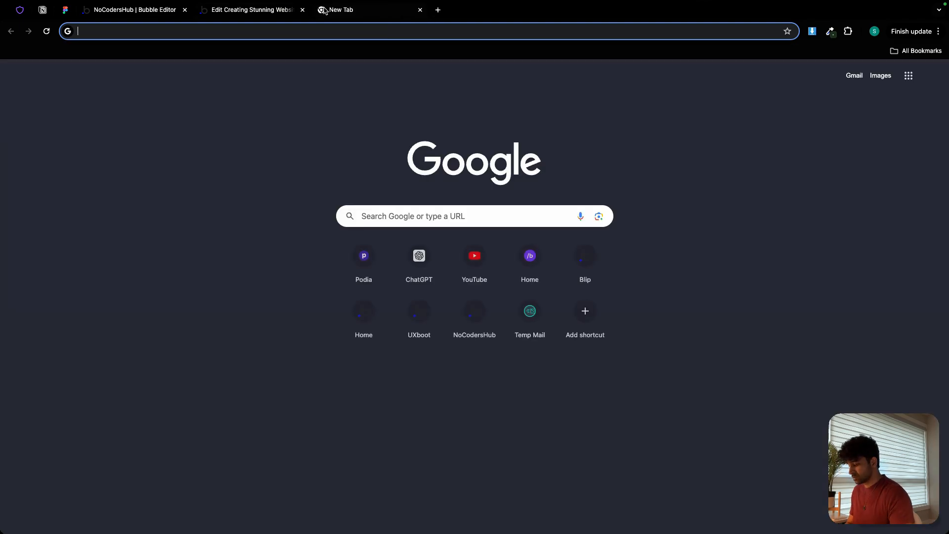
type("youtub")
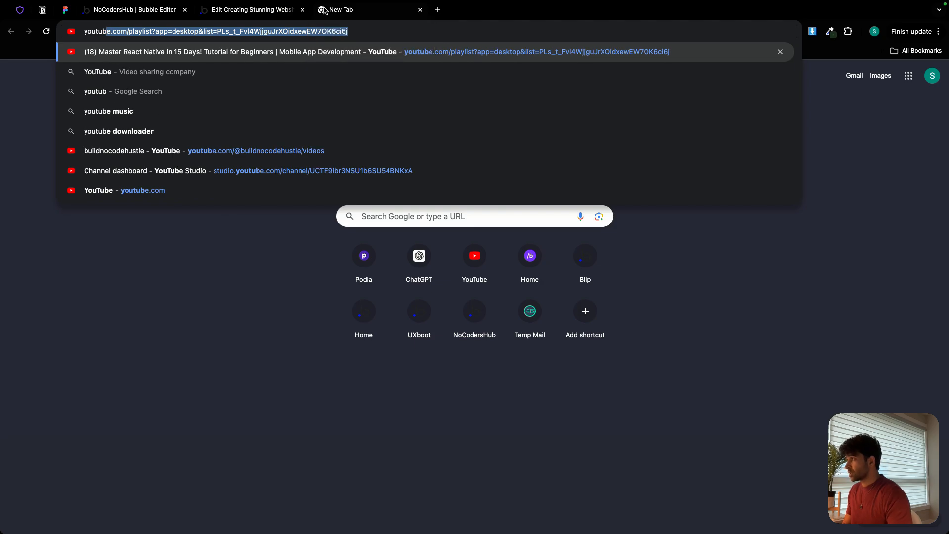
left_click(203, 150)
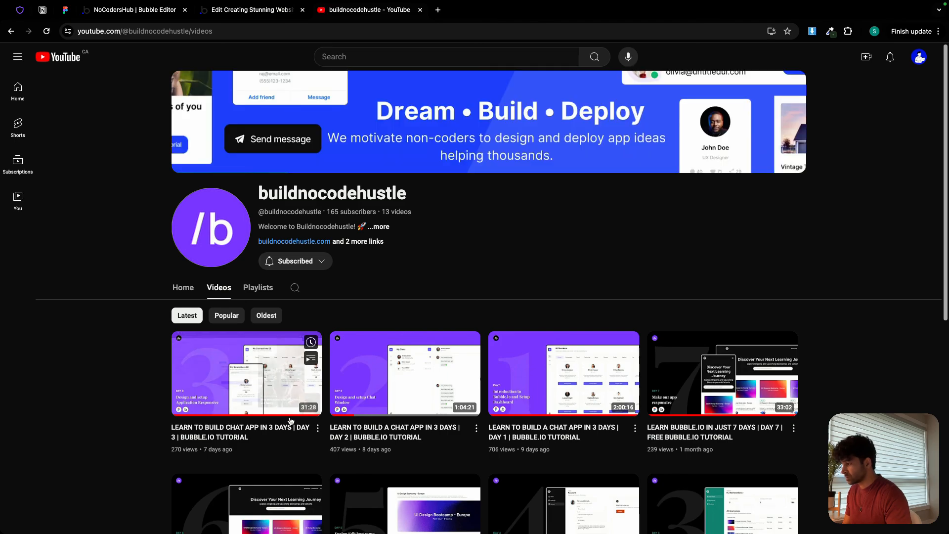
left_click(293, 394)
key("ctrl+l")
key("super+c")
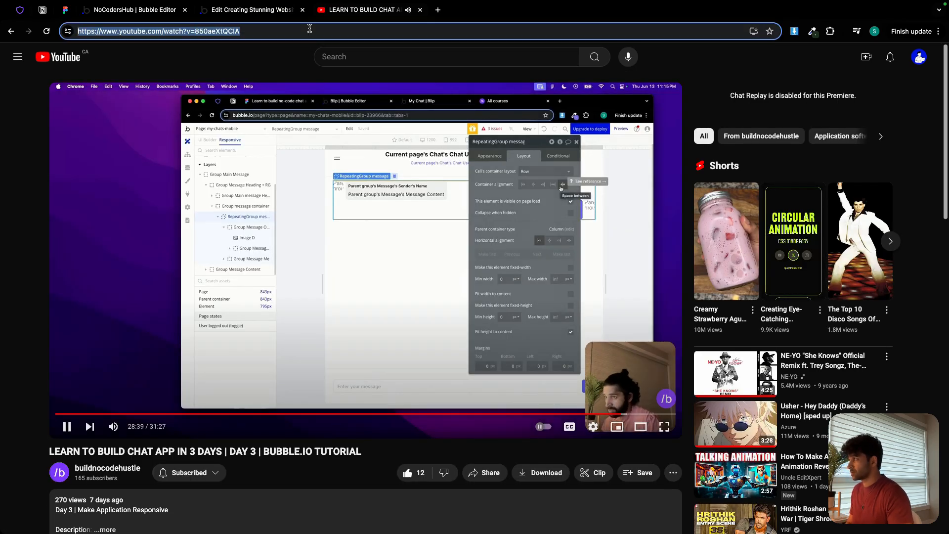
left_click(67, 426)
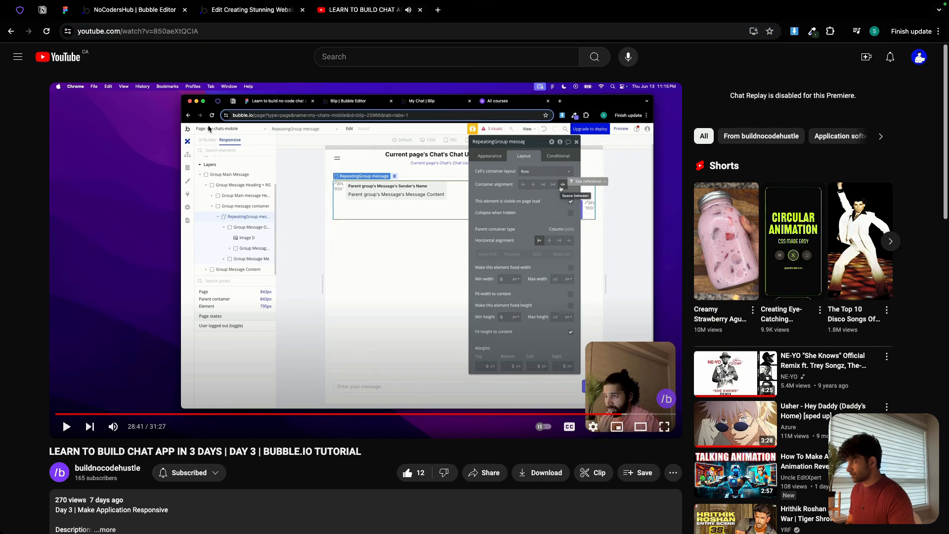
left_click(420, 11)
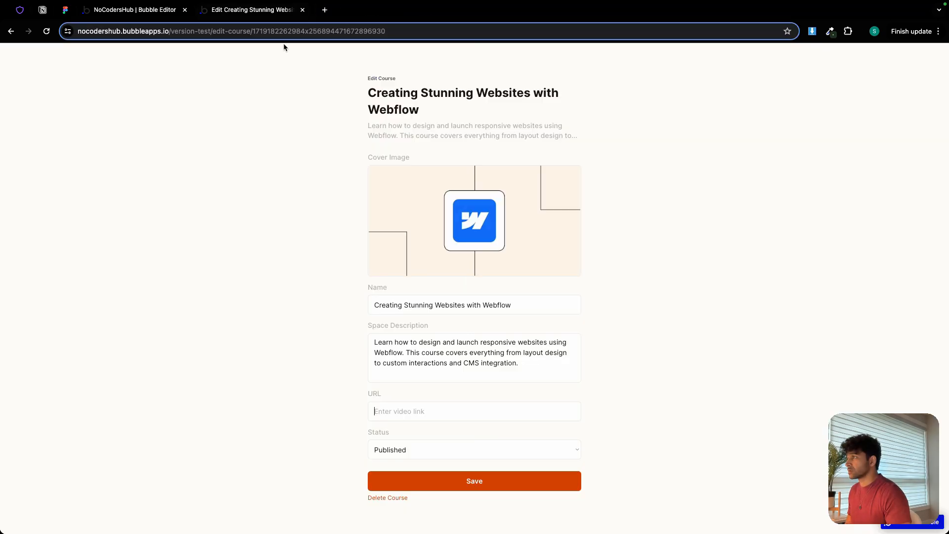
Paste the YouTube link as the Webflow course's URL, save the course and reopen it for editing.
key("super+v")
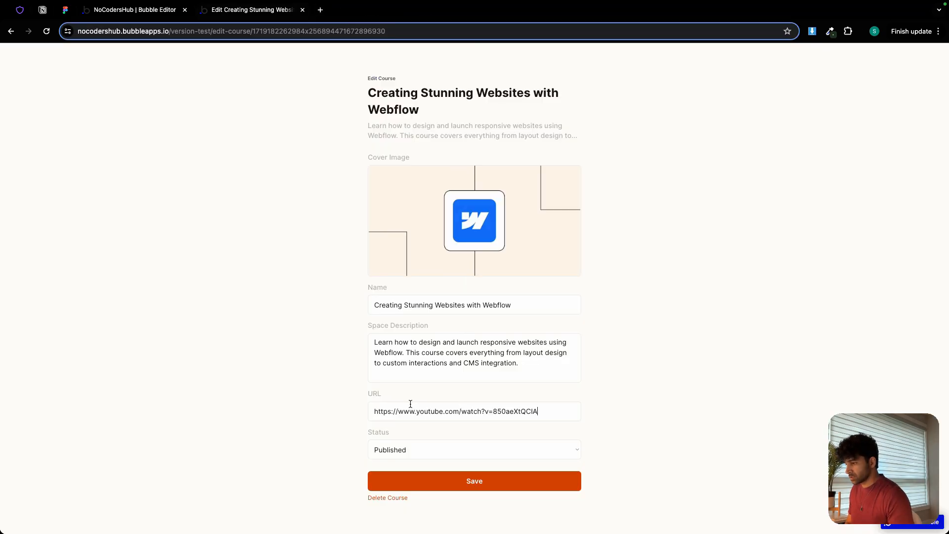
left_click(475, 484)
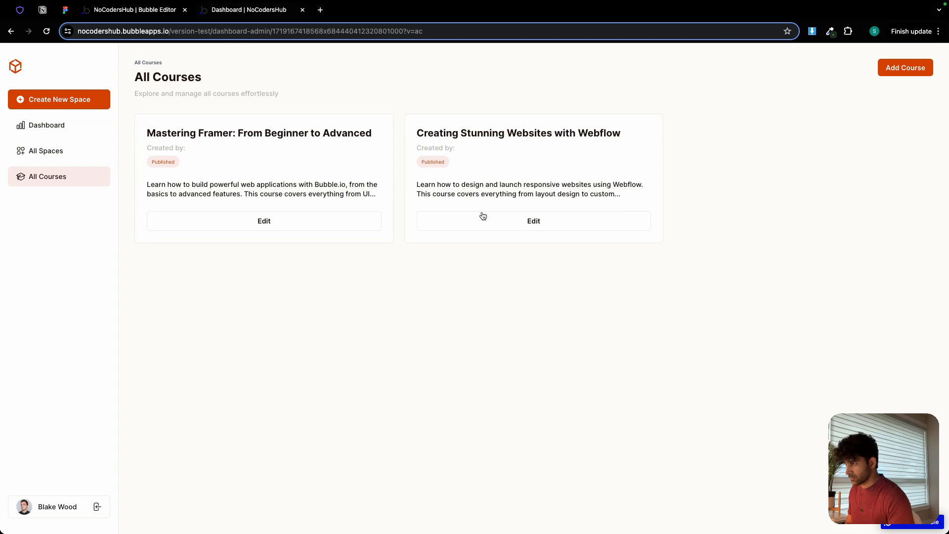
left_click(482, 218)
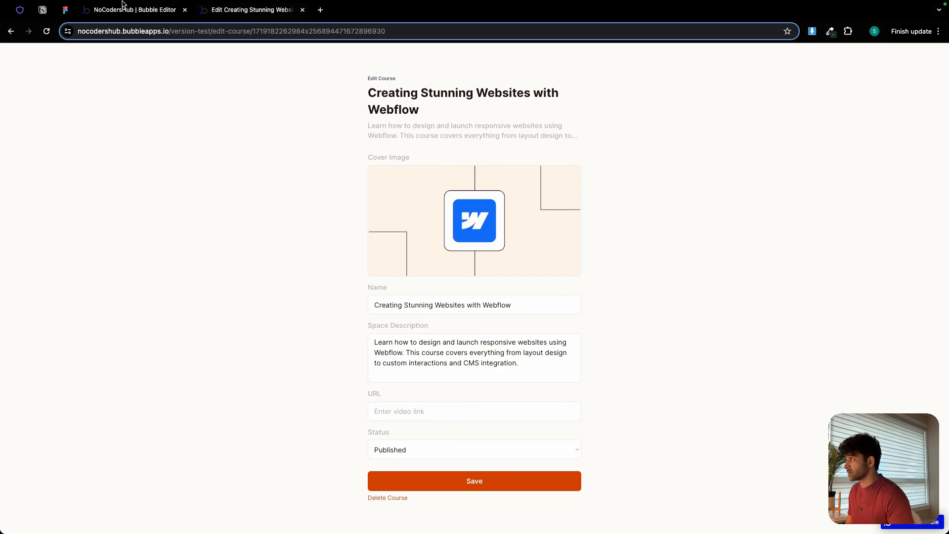
In the Bubble editor's design view, clear the course URL input's initial content and rebuild it as Current page's Course's url.
left_click(144, 11)
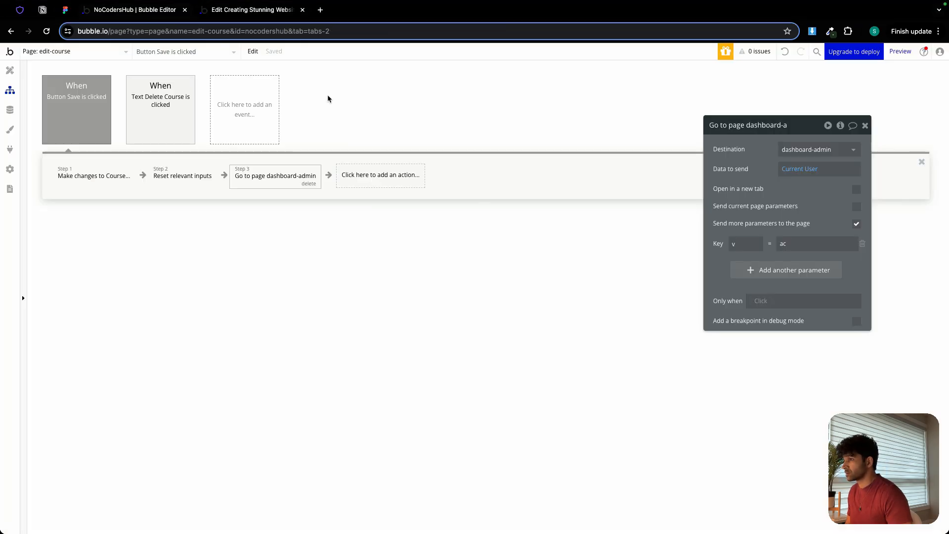
left_click(10, 70)
left_click(505, 425)
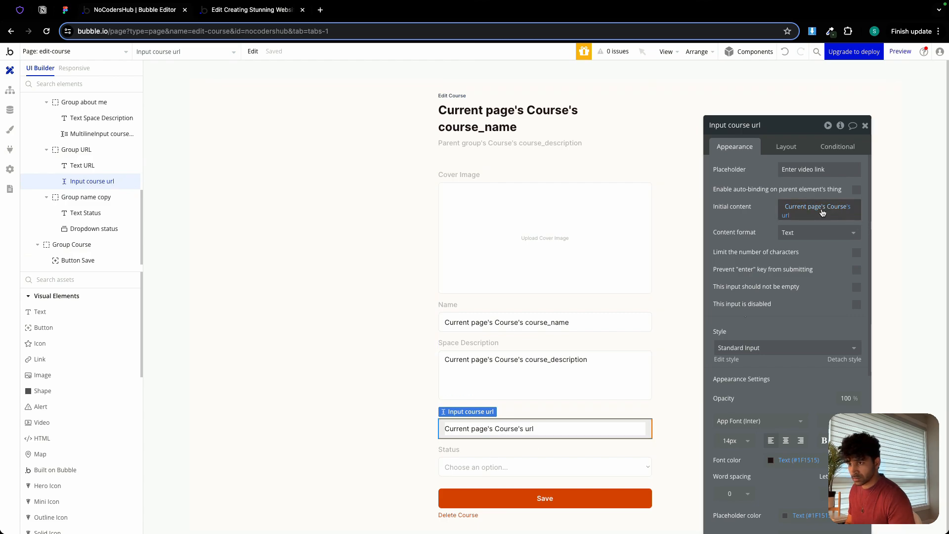
left_click(784, 205)
key("BackSpace")
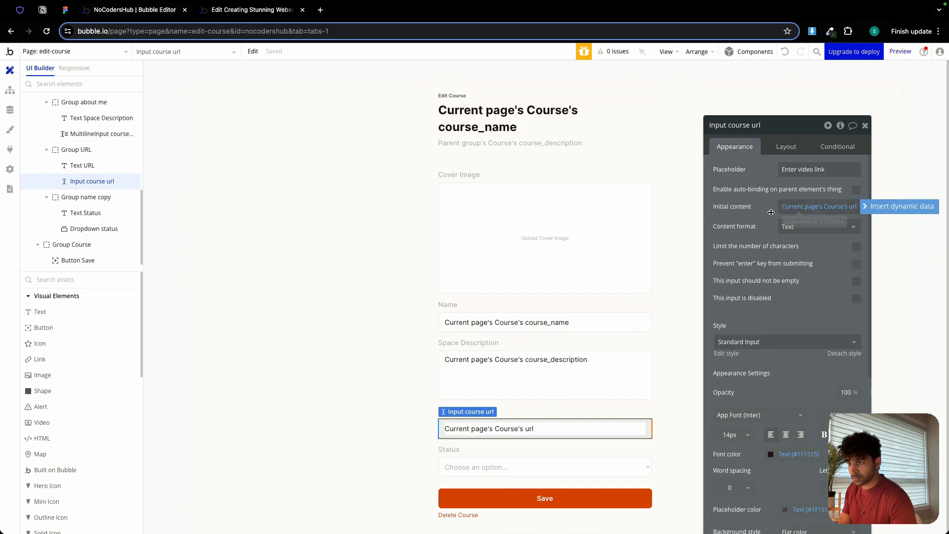
left_click(764, 209)
left_click(793, 215)
key("BackSpace")
key("BackSpace")
key("BackSpace")
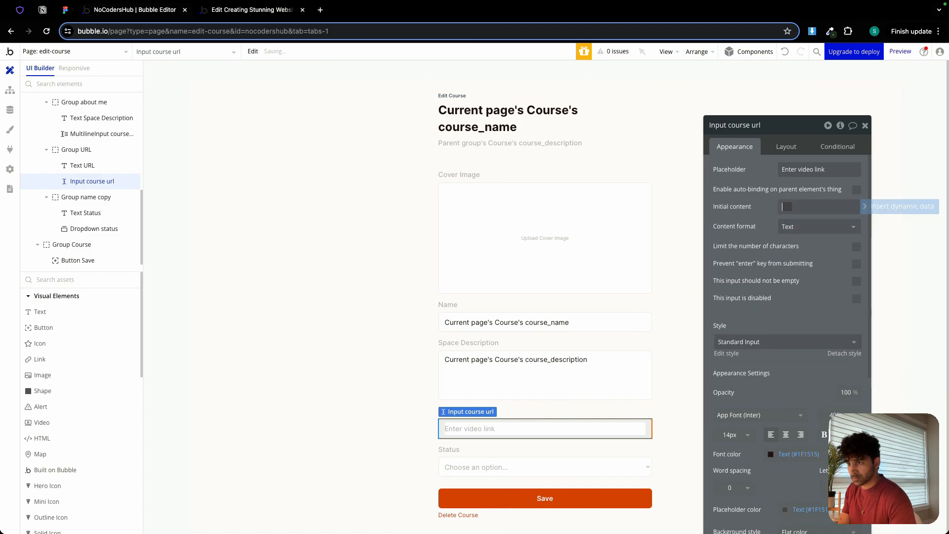
left_click(830, 206)
left_click(869, 206)
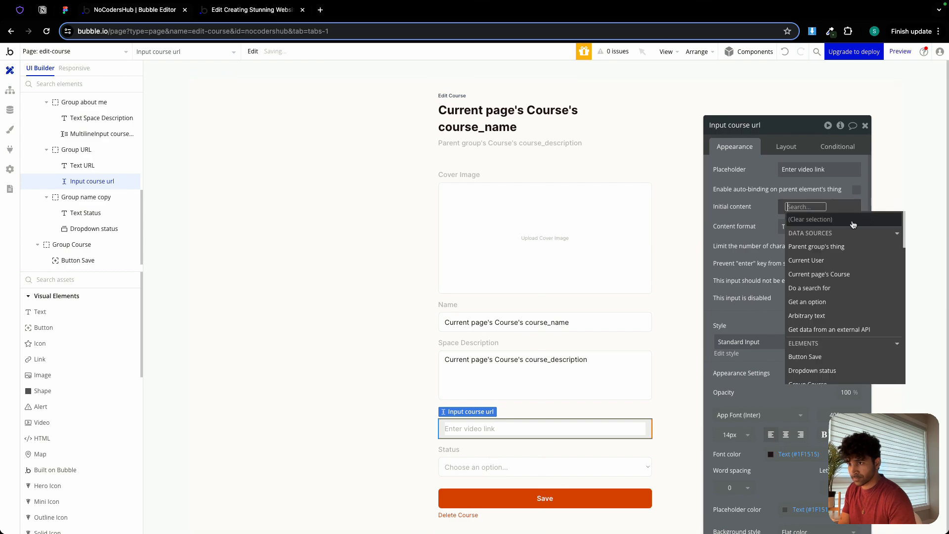
left_click(831, 273)
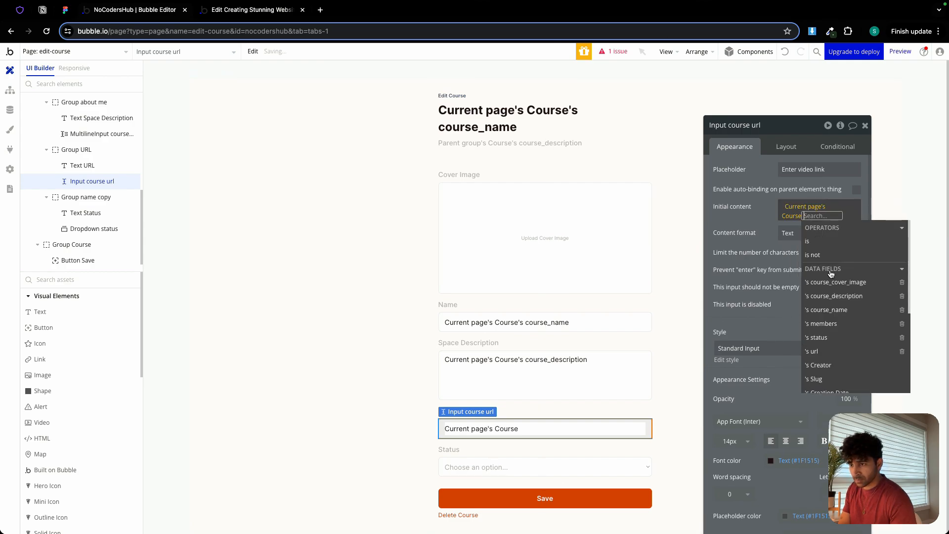
left_click(830, 352)
left_click(755, 222)
Review the content format options available for the course URL input and check the course edit page preview.
left_click(806, 231)
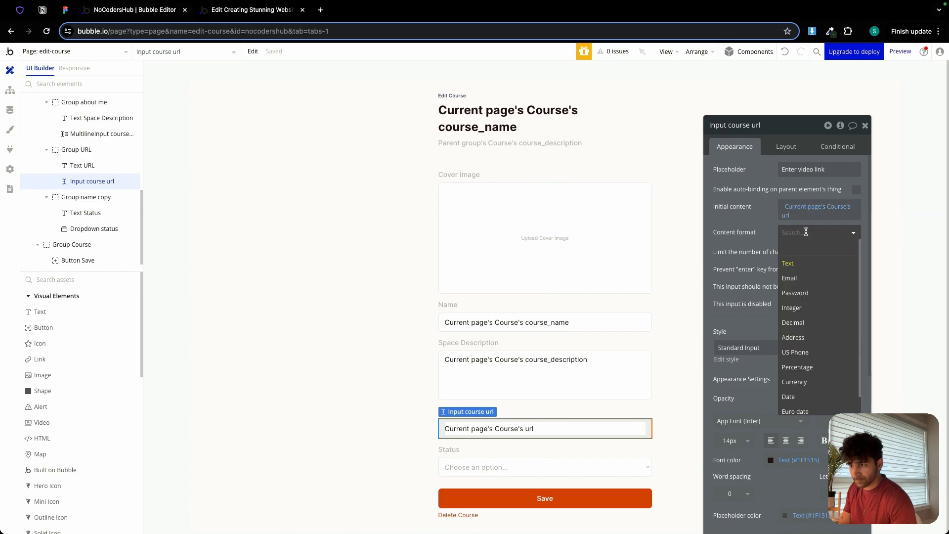
scroll(821, 333, "down", 1)
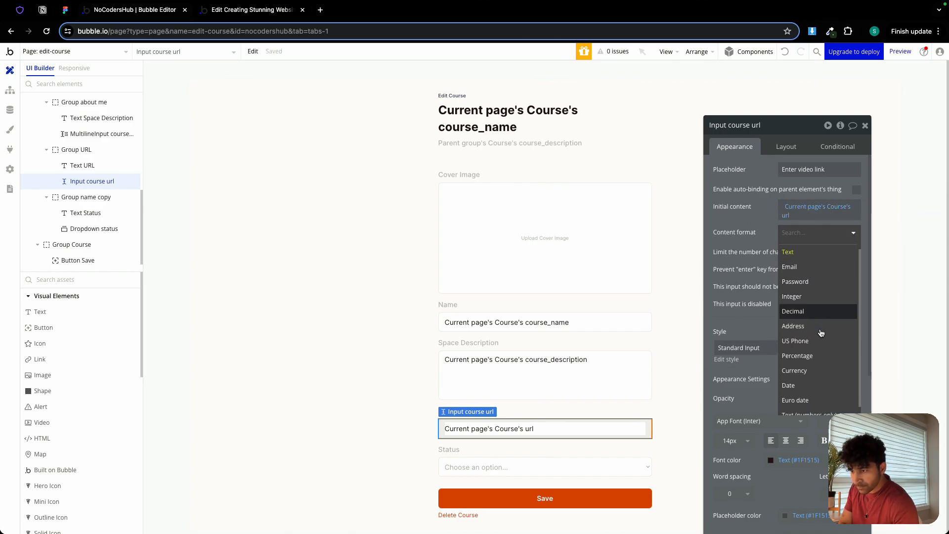
scroll(796, 317, "up", 1)
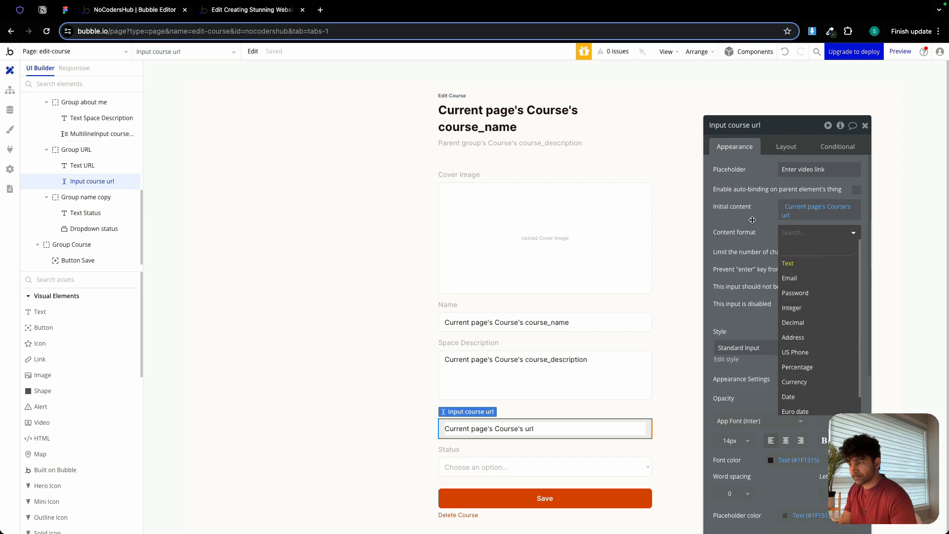
left_click(752, 219)
left_click(257, 15)
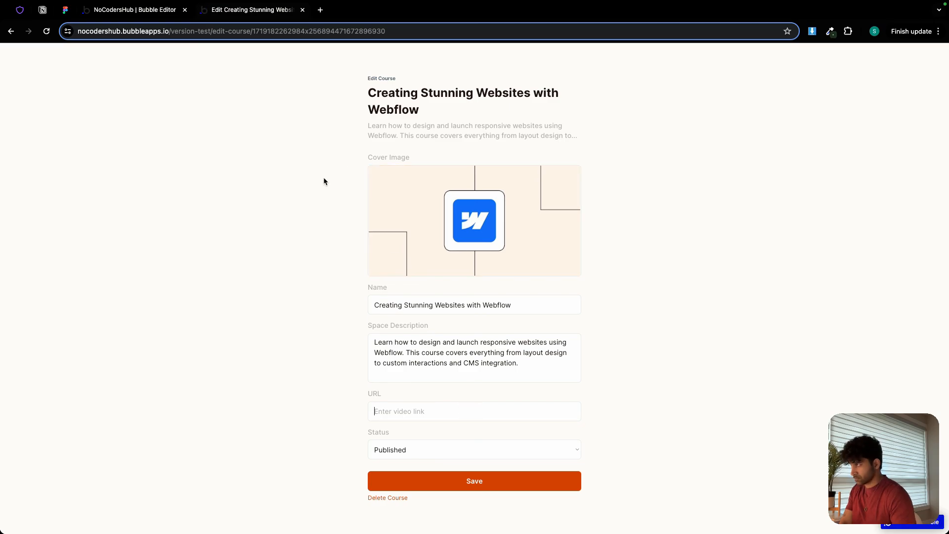
left_click(134, 16)
In the Save workflow's Make changes to Course action, add the url field and set it to Input course url's value.
left_click(574, 497)
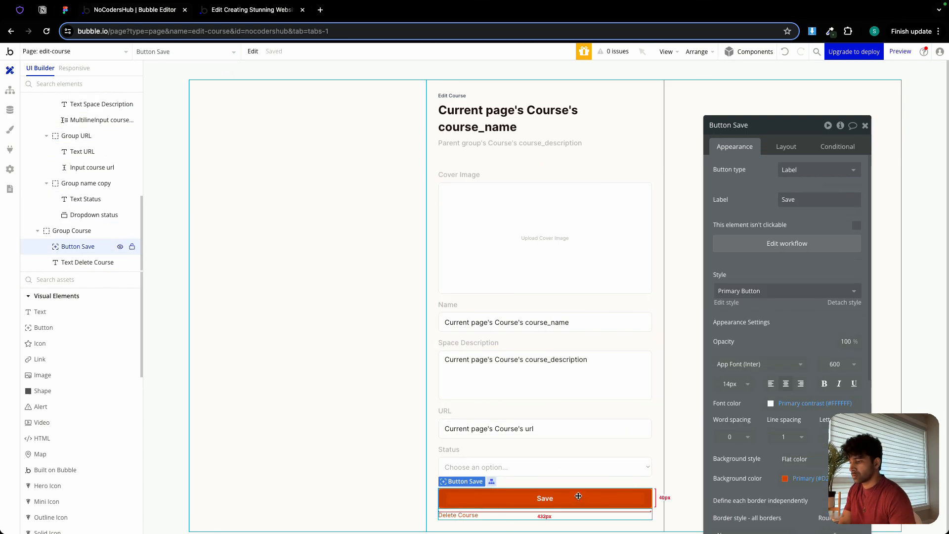
left_click(777, 248)
left_click(89, 172)
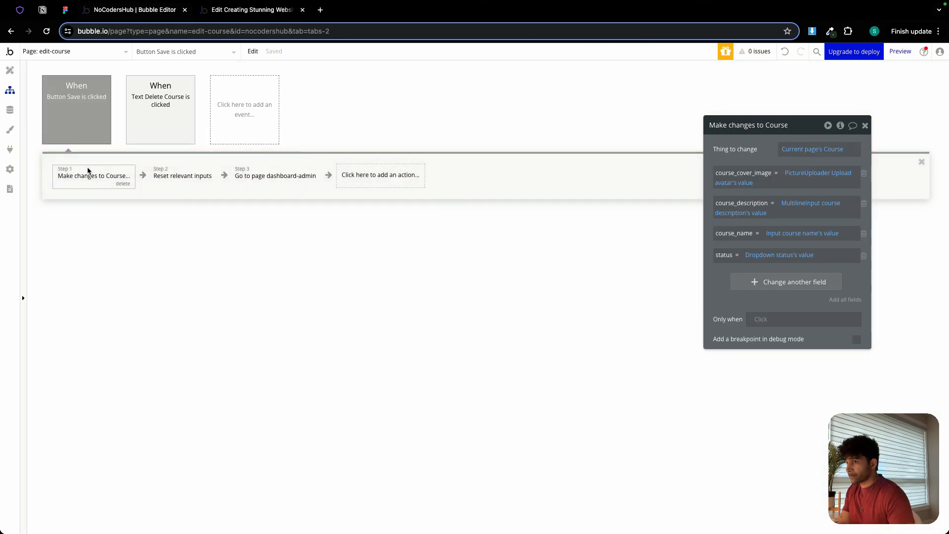
left_click(810, 285)
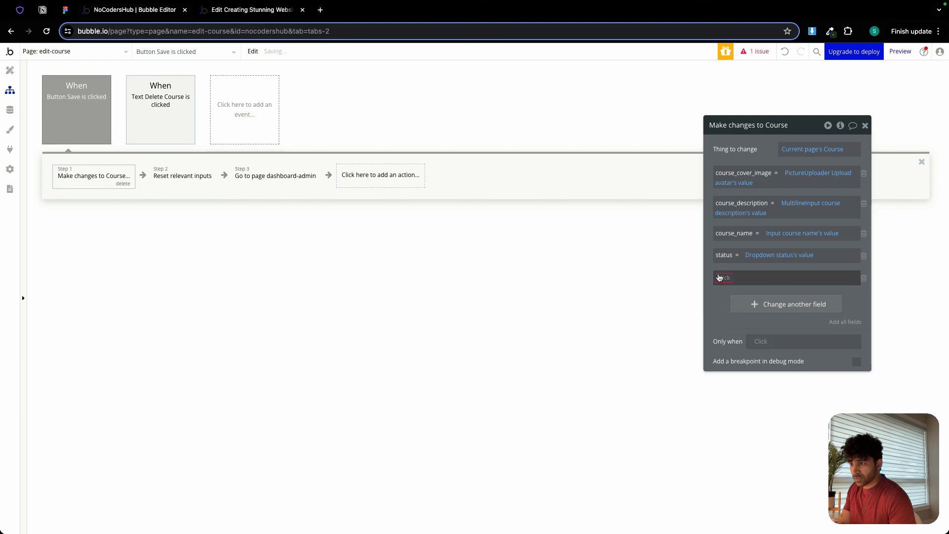
left_click(722, 363)
left_click(743, 277)
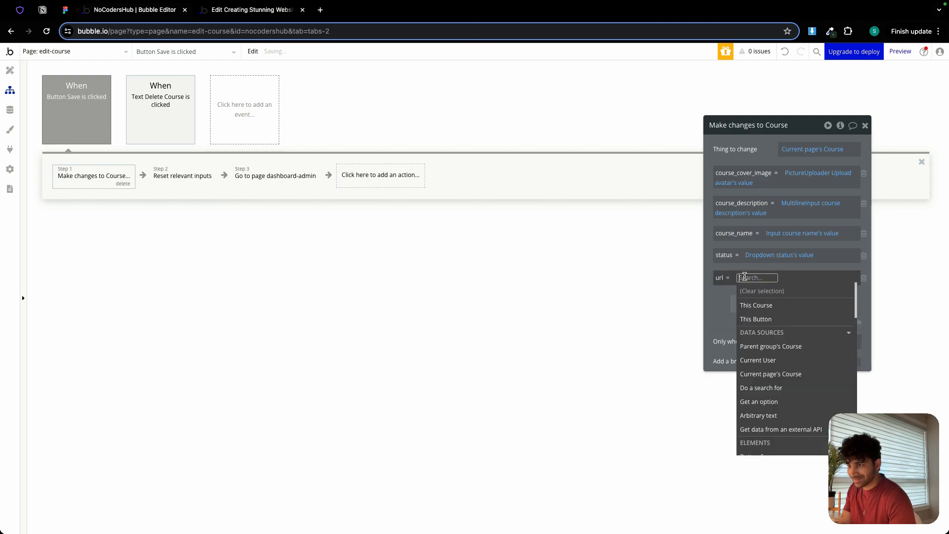
type("url")
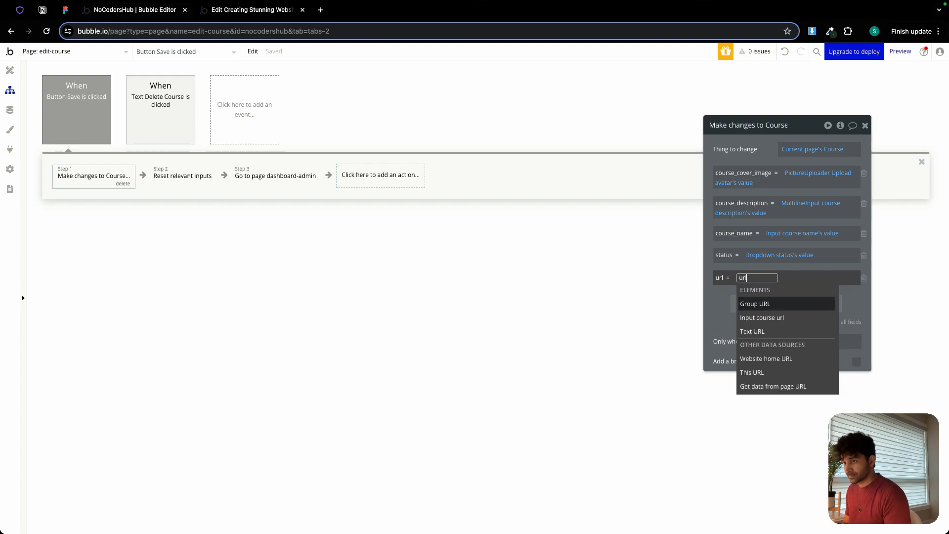
left_click(761, 317)
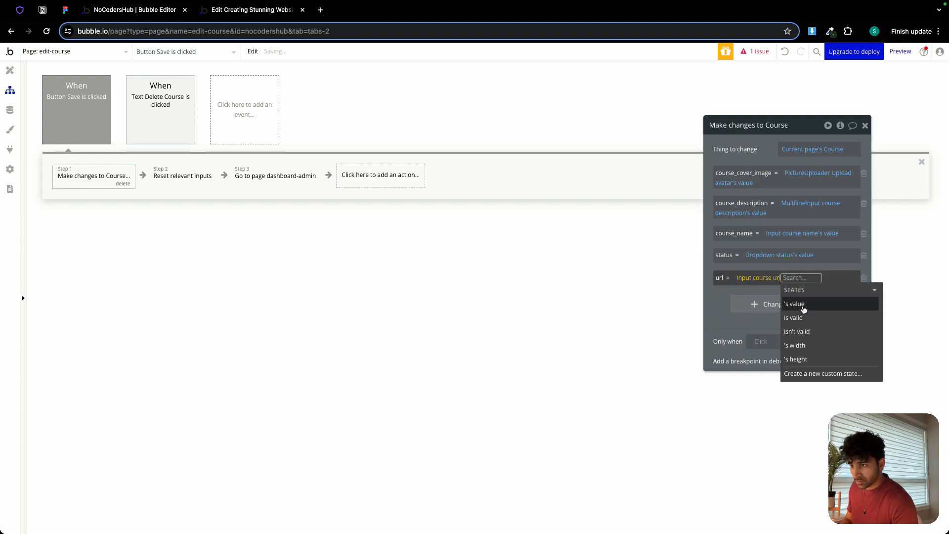
left_click(802, 309)
left_click(715, 299)
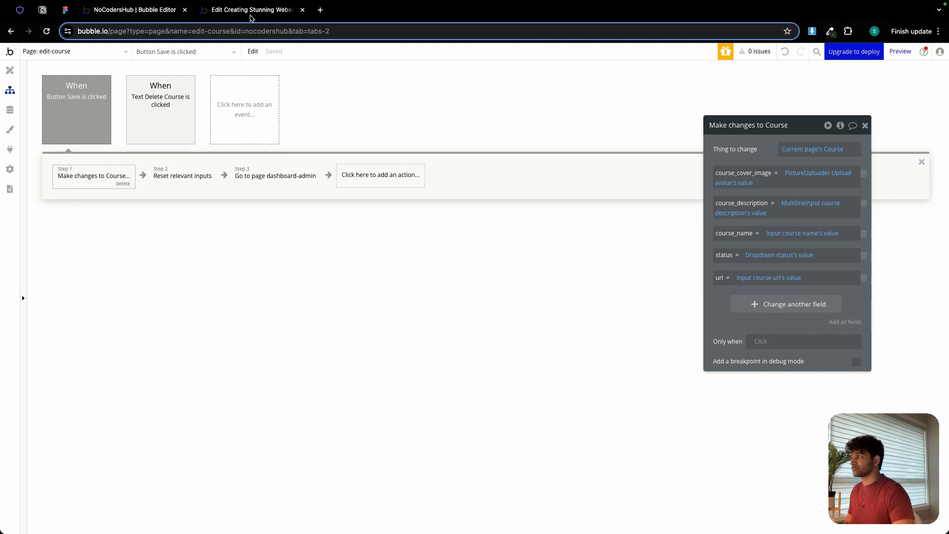
In the preview, save the Webflow course with the copied YouTube link as its URL, and reopen it briefly to check the stored link.
left_click(252, 11)
left_click(371, 58)
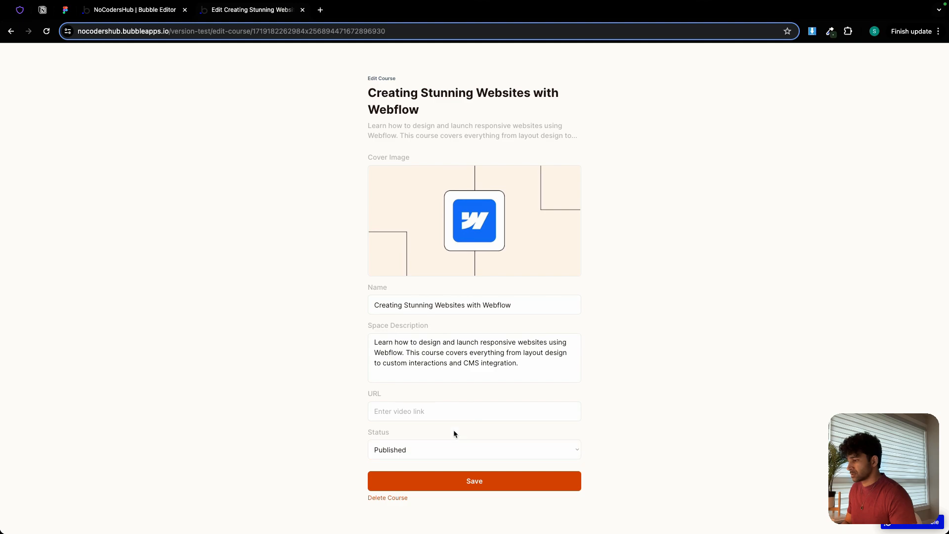
left_click(441, 410)
type("https://www.youtube.com/watch?v=850aeXtQCIA")
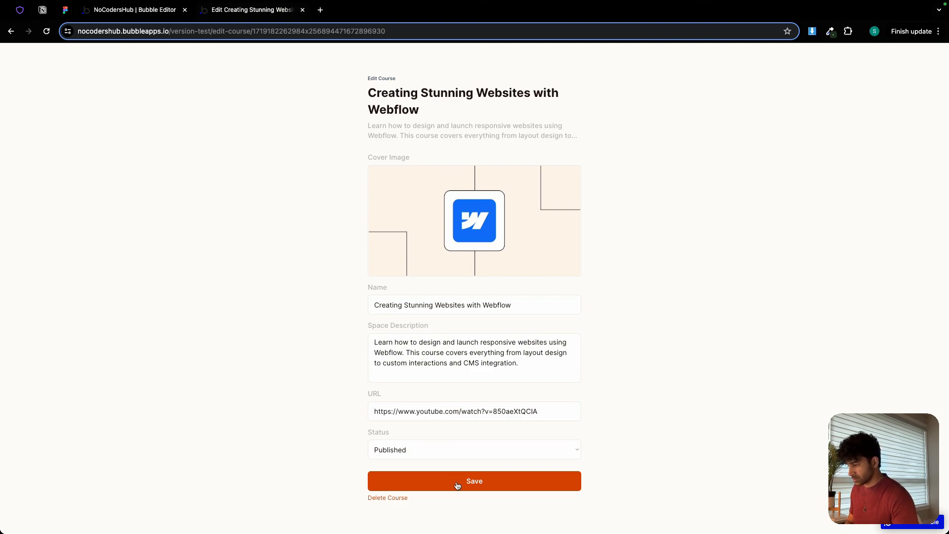
left_click(457, 484)
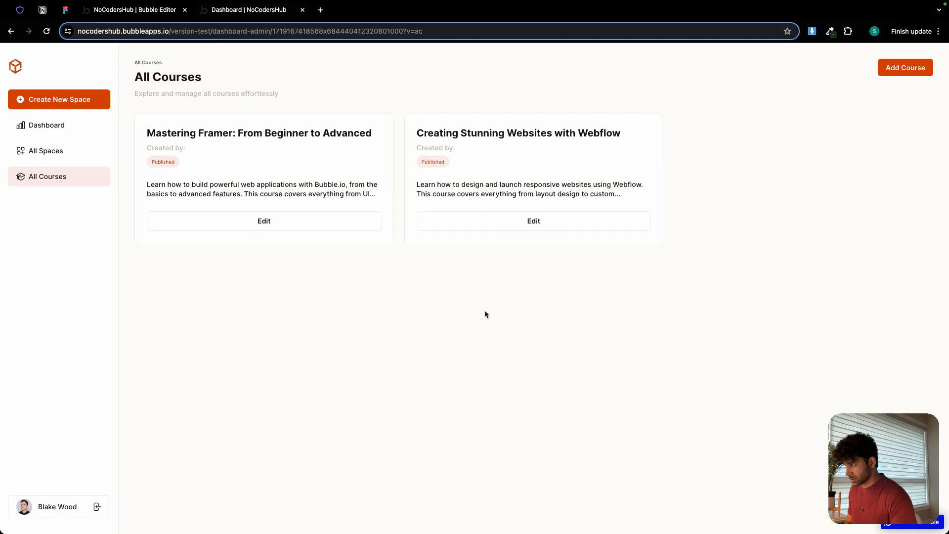
left_click(501, 225)
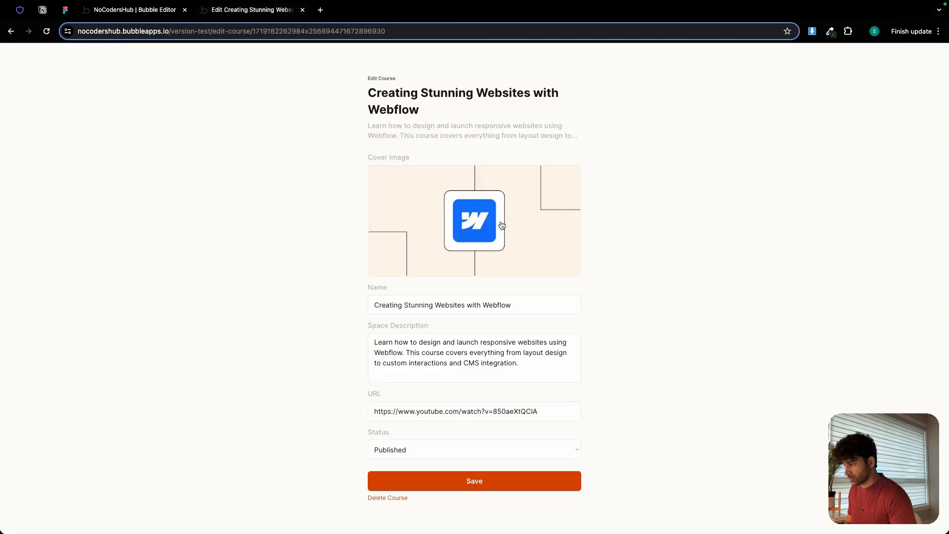
left_click(11, 31)
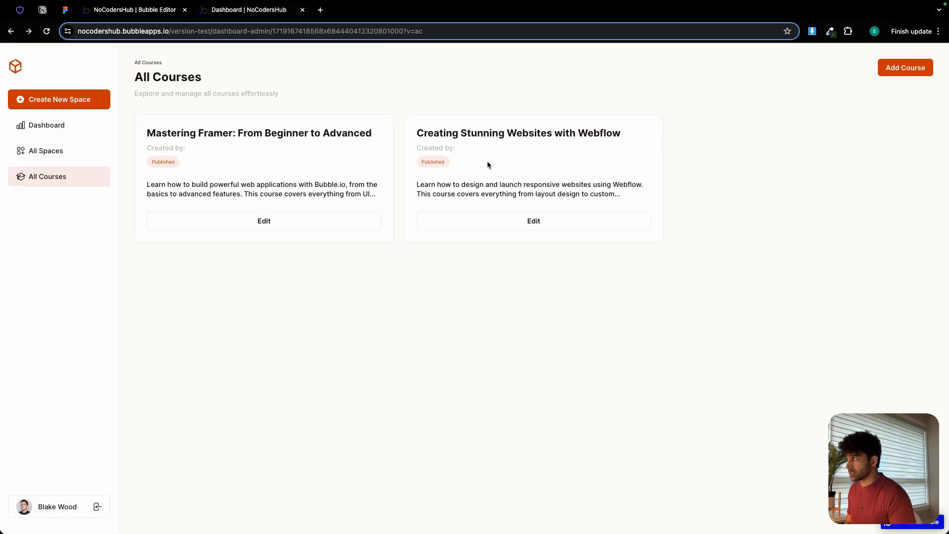
Copy the Edit Course title from the Figma design and add a new course named Automating Workflows with Zapier in the preview.
left_click(64, 9)
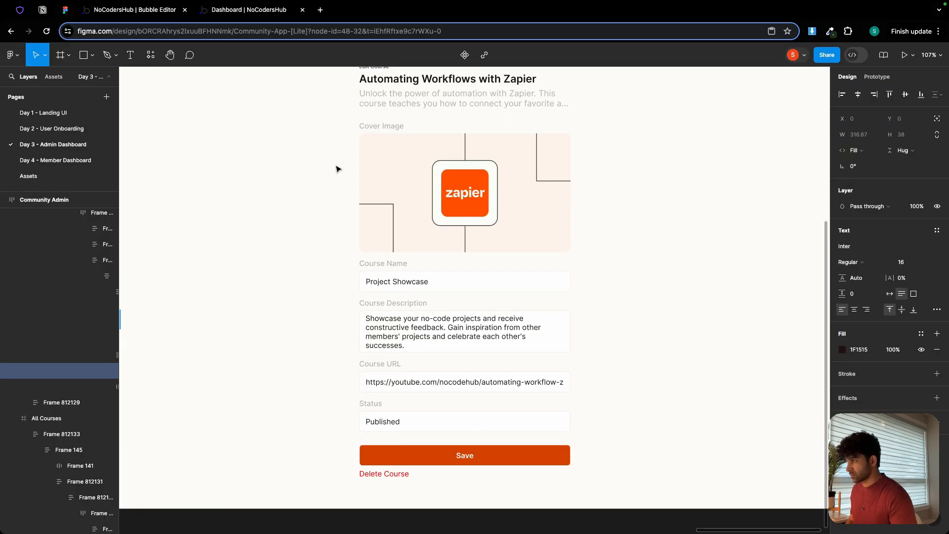
triple_click(390, 159)
key("super+c")
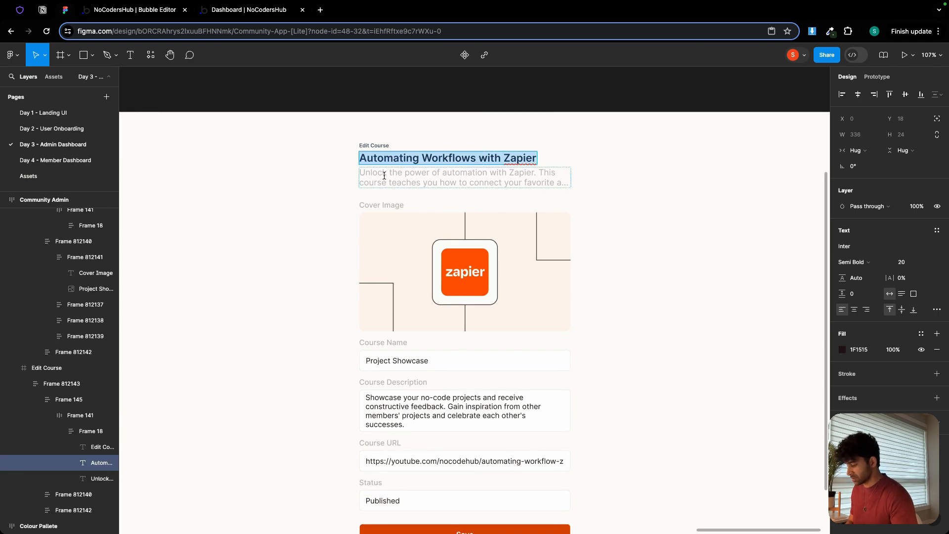
left_click(158, 14)
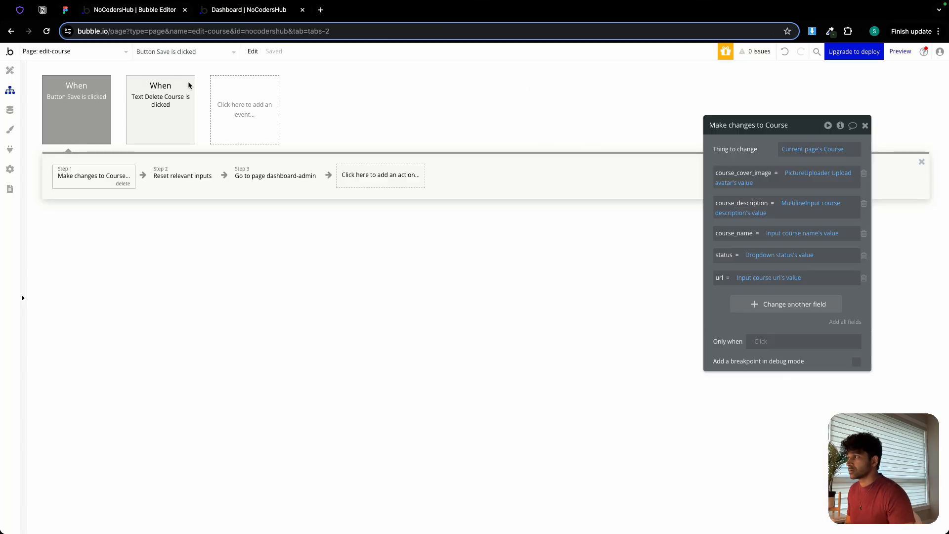
left_click(225, 10)
left_click(908, 70)
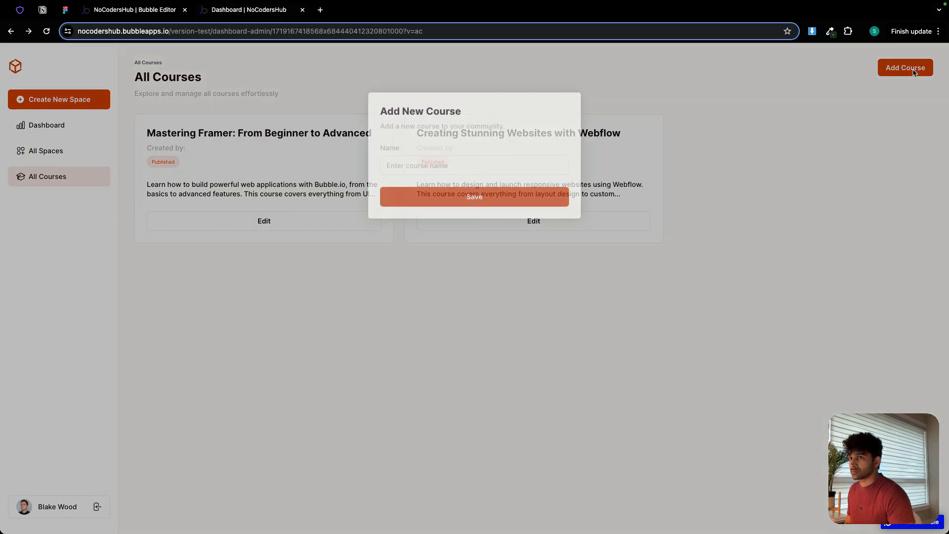
key("super+v")
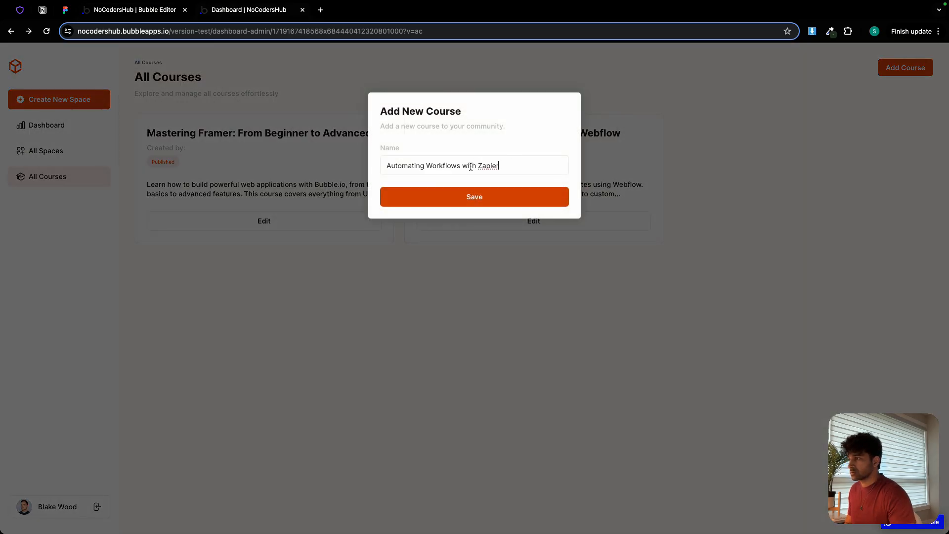
left_click(481, 197)
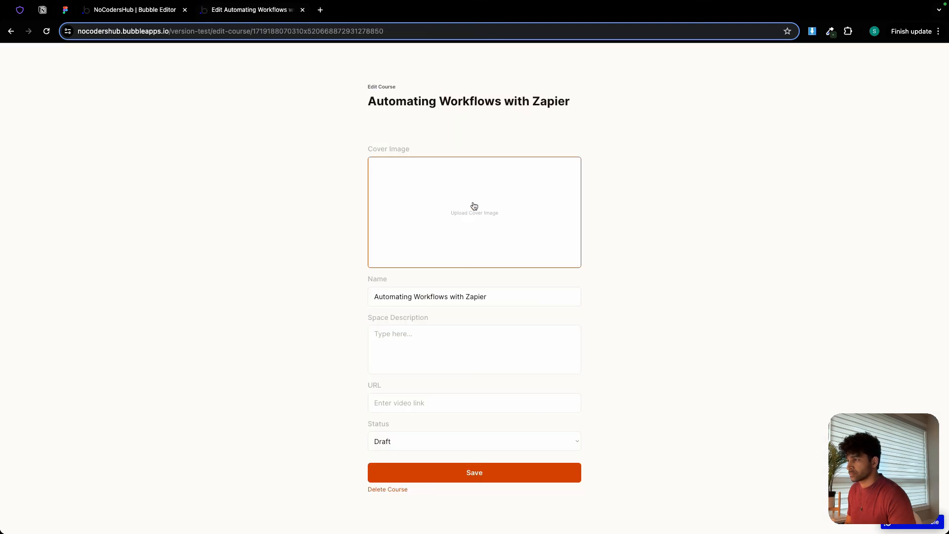
Upload Zapier course.jpg from the Lite community app assets folder as the new course's cover image.
left_click(474, 205)
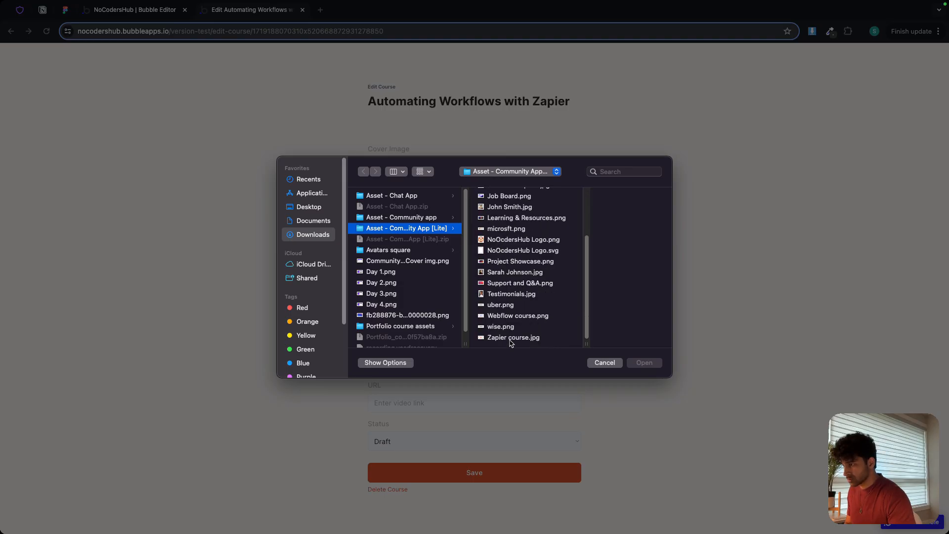
scroll(510, 342, "right", 2)
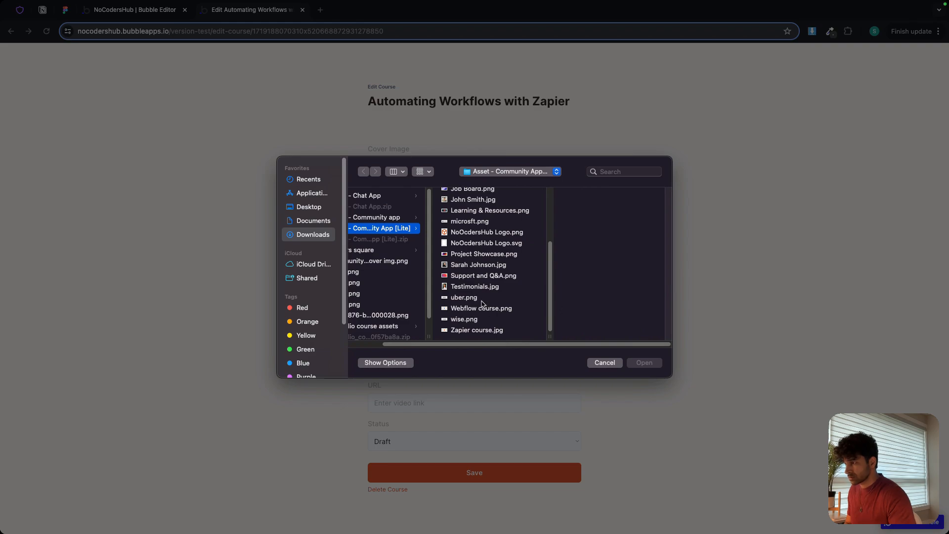
left_click(477, 330)
double_click(476, 330)
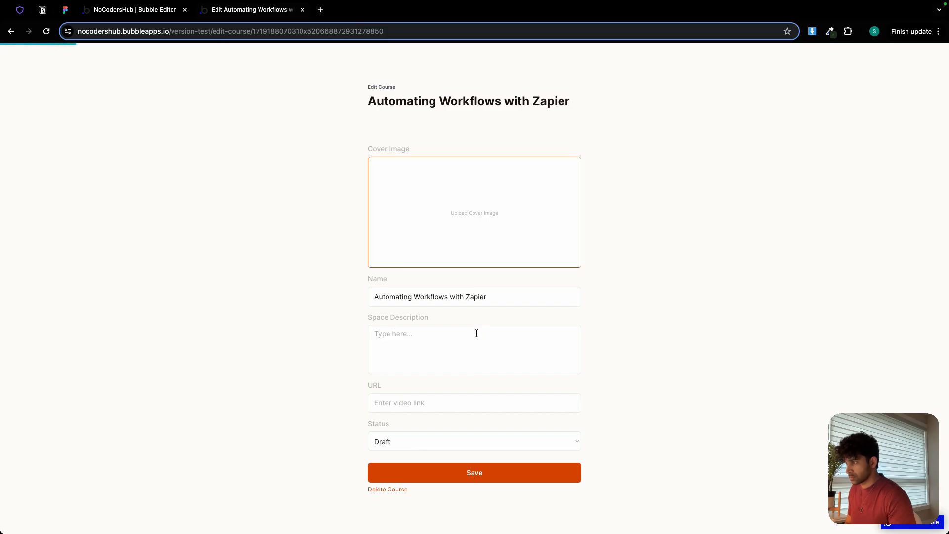
Copy the sample course description from the Figma Edit Course frame and paste it into the Zapier course's Space Description.
left_click(65, 9)
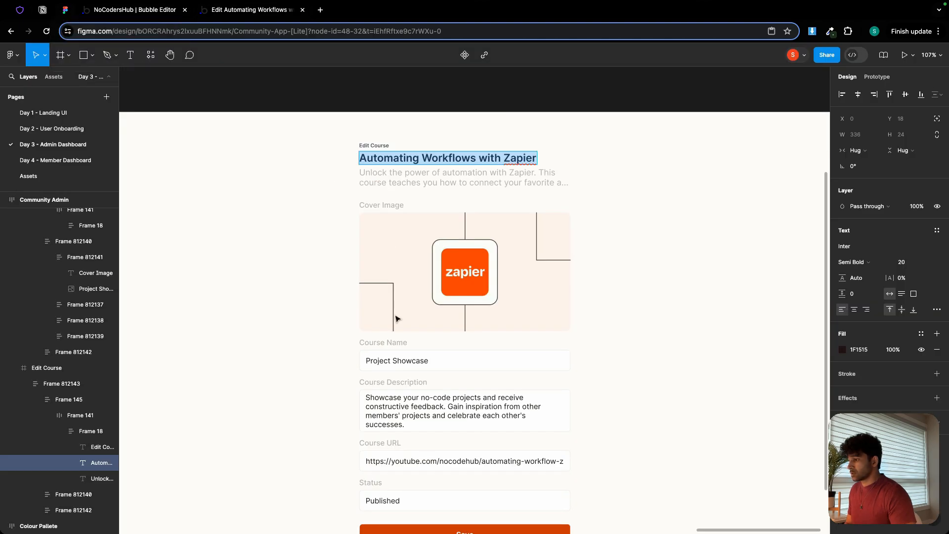
double_click(417, 398)
key("ctrl+c")
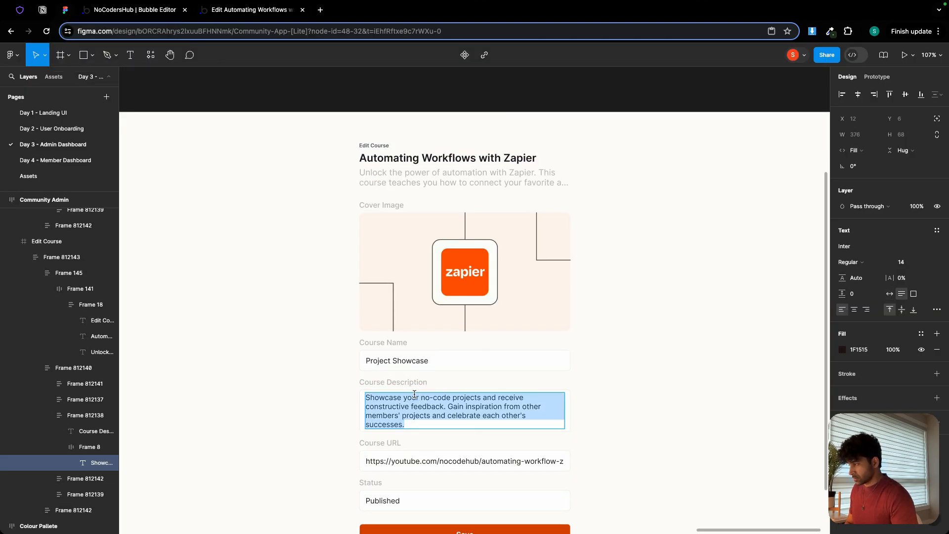
left_click(267, 12)
left_click(439, 338)
key("ctrl+v")
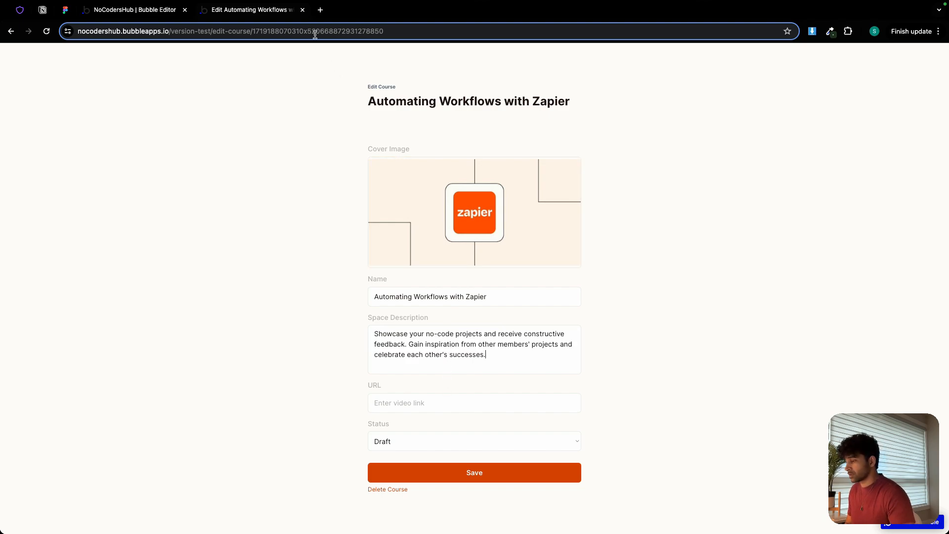
Copy the link of buildnocodehustle's Day 3 chat app tutorial on YouTube and paste it as the Zapier course's URL.
left_click(320, 9)
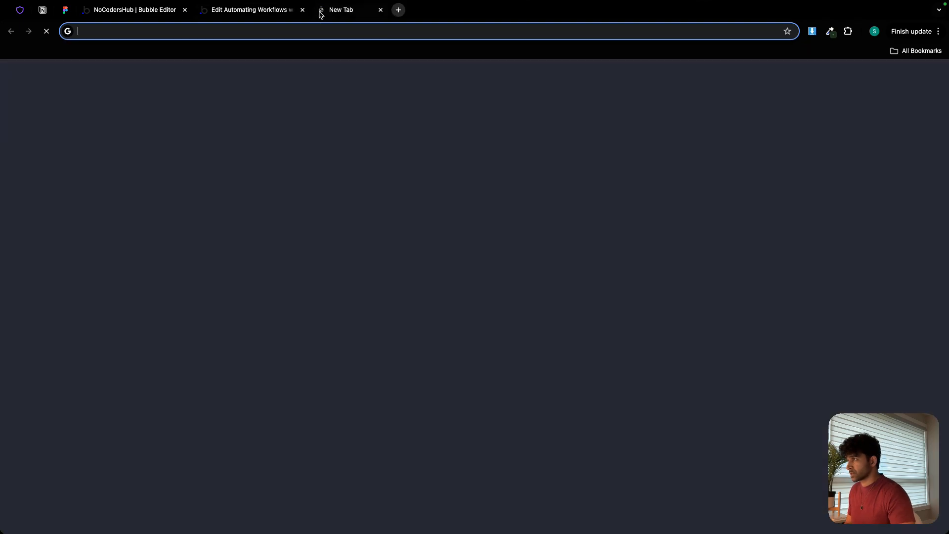
type("you")
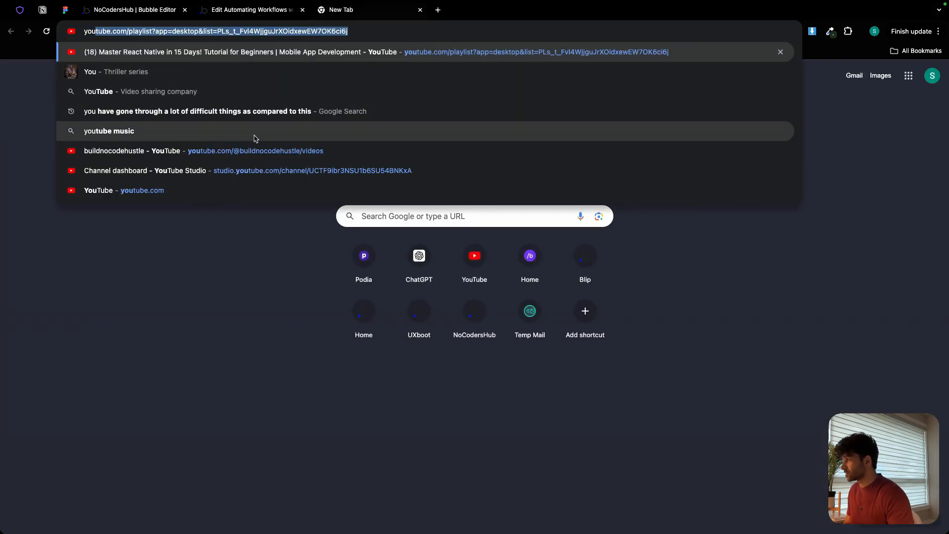
left_click(249, 151)
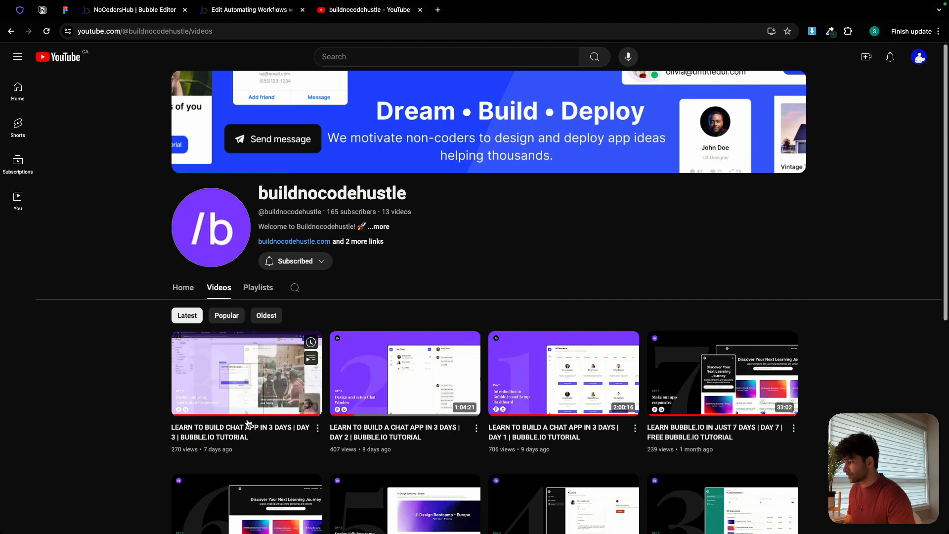
left_click(243, 426)
left_click(272, 30)
key("ctrl+c")
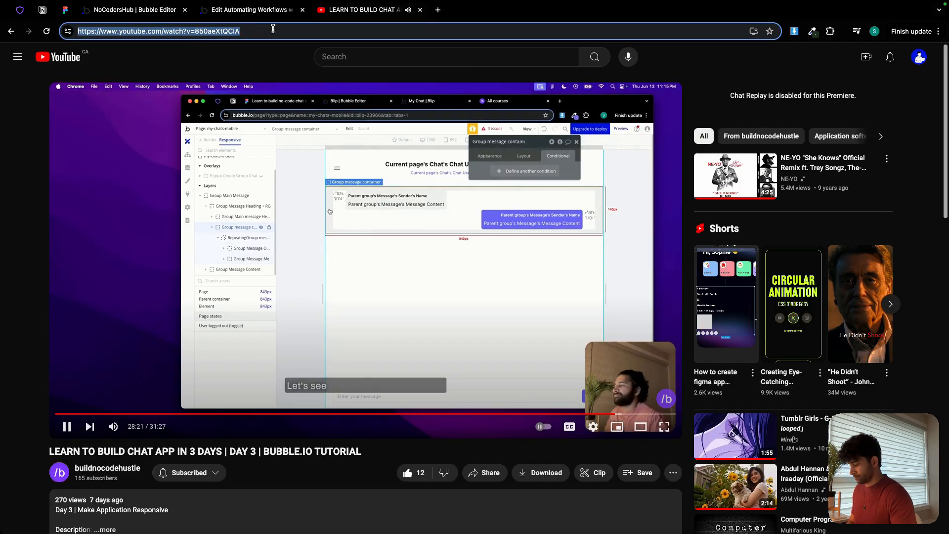
left_click(421, 9)
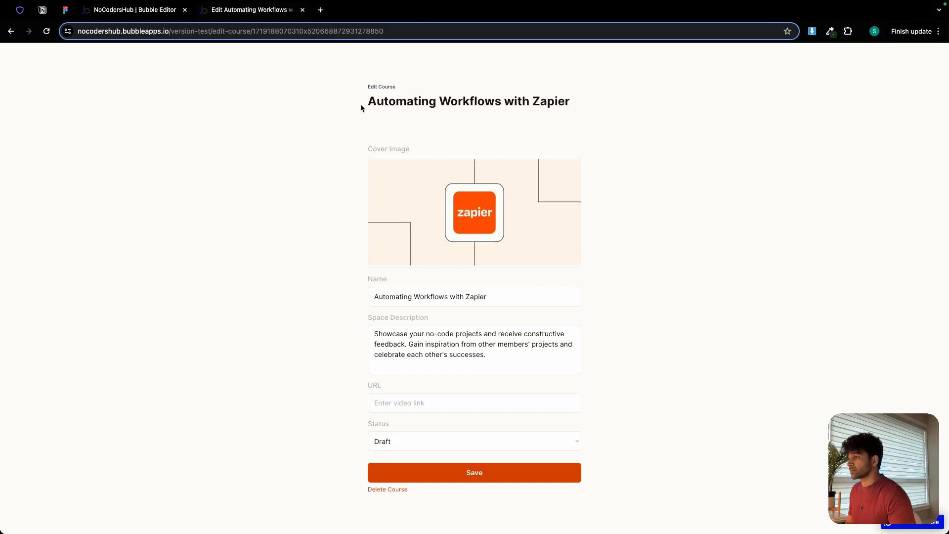
key("ctrl+v")
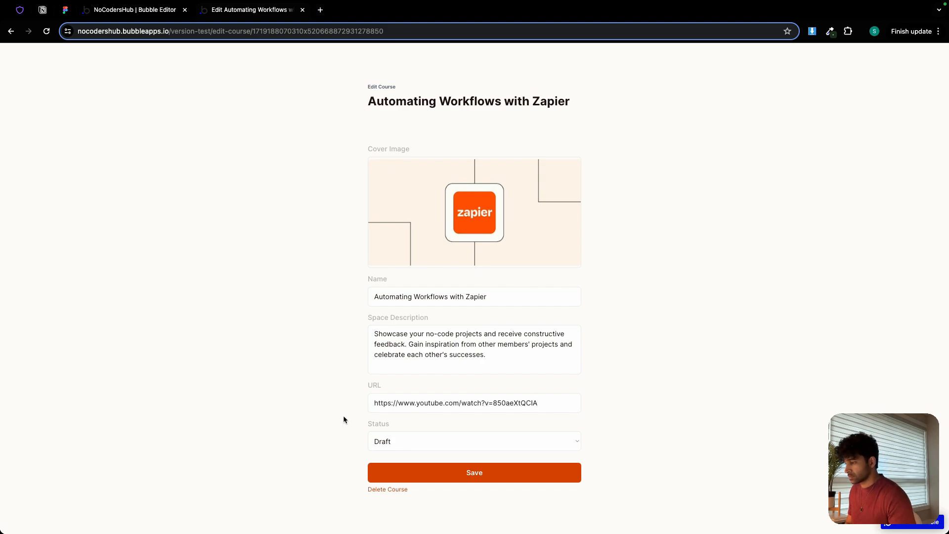
Set the Zapier course's status to Published and save it, finishing on the All Spaces list.
left_click(425, 447)
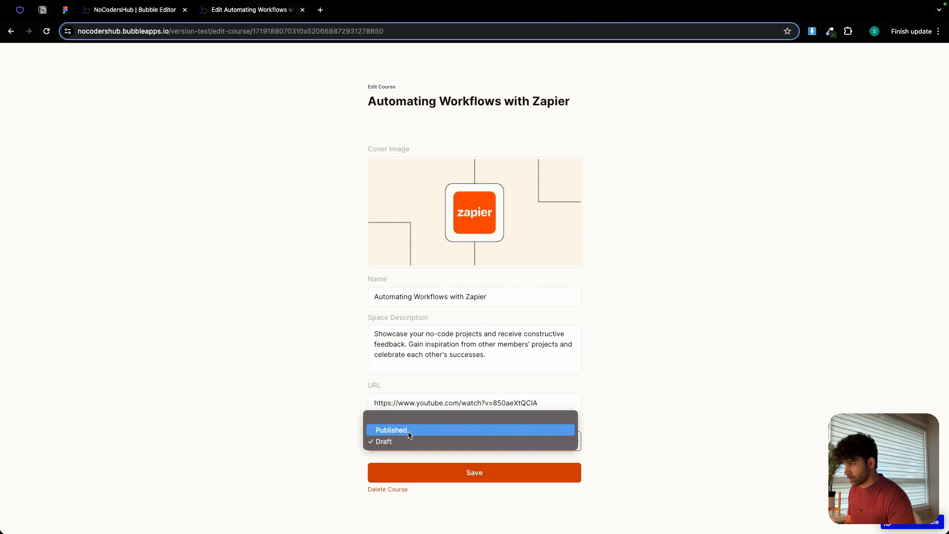
left_click(408, 430)
left_click(511, 477)
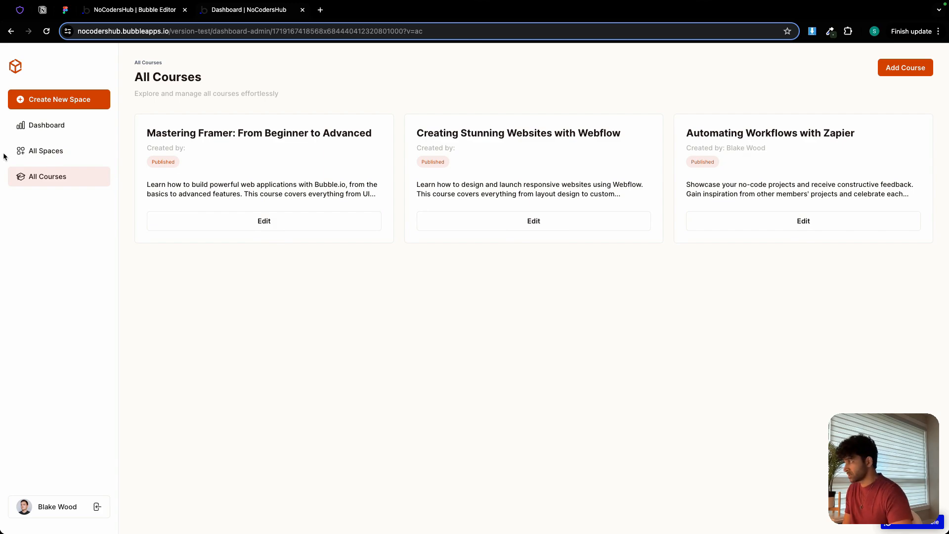
left_click(40, 153)
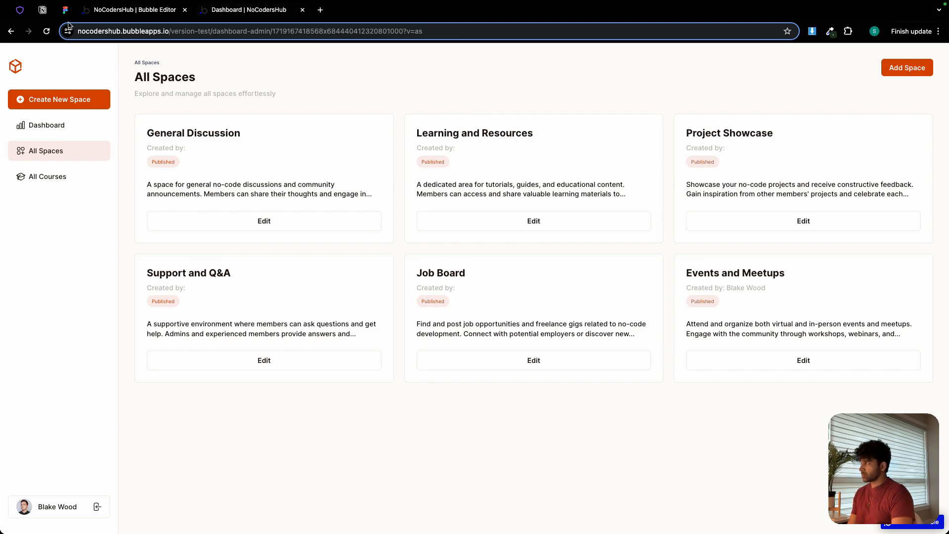
Check the Edit Course heading in the Figma design and set the course name heading's font weight to 600 on Bubble's edit-course page.
left_click(65, 10)
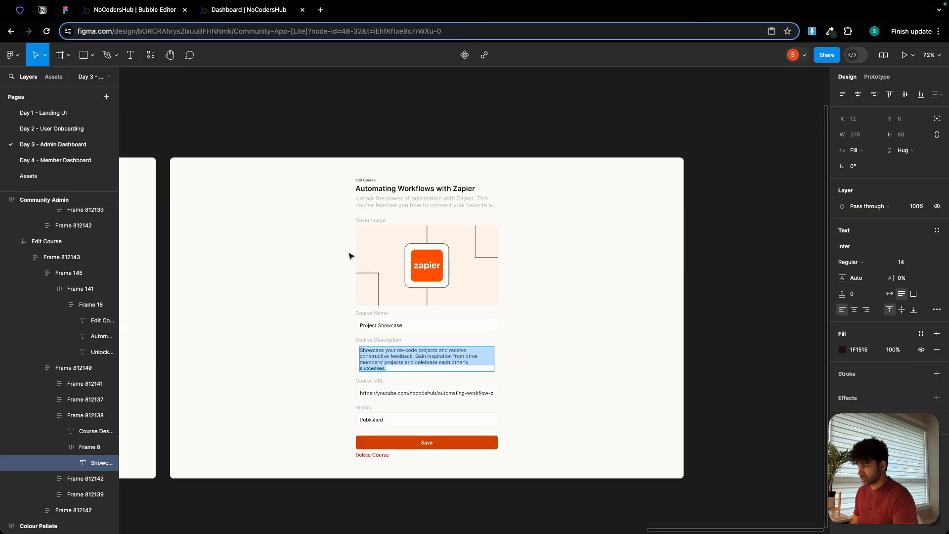
scroll(322, 194, "up", 2)
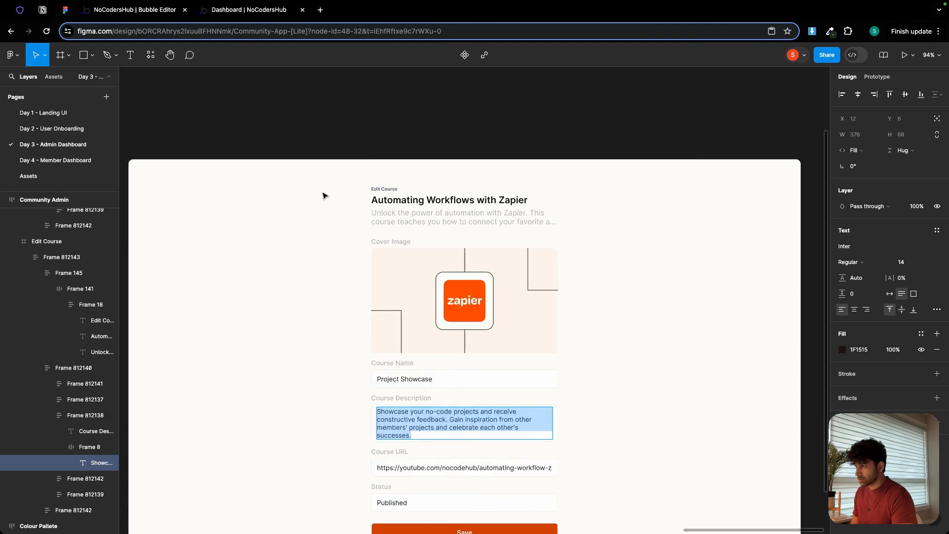
left_click(165, 11)
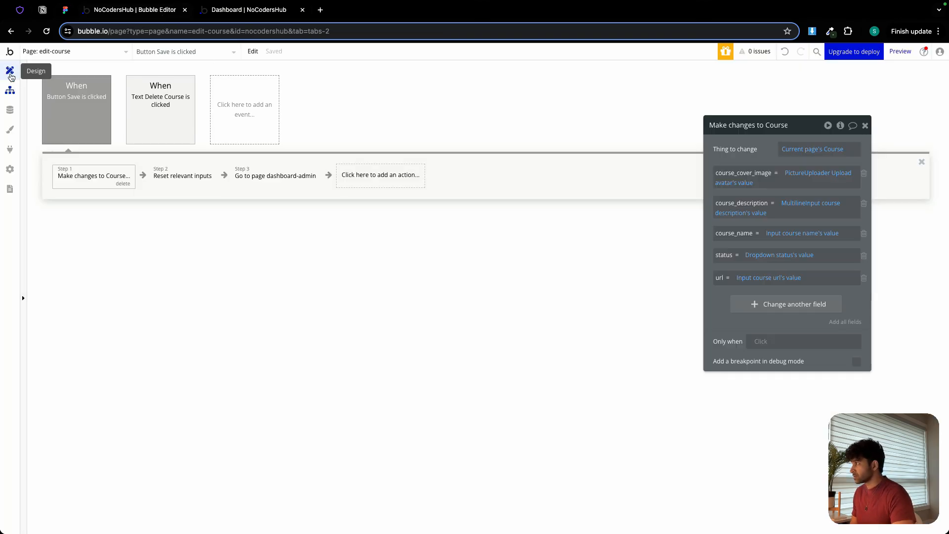
left_click(10, 72)
left_click(642, 116)
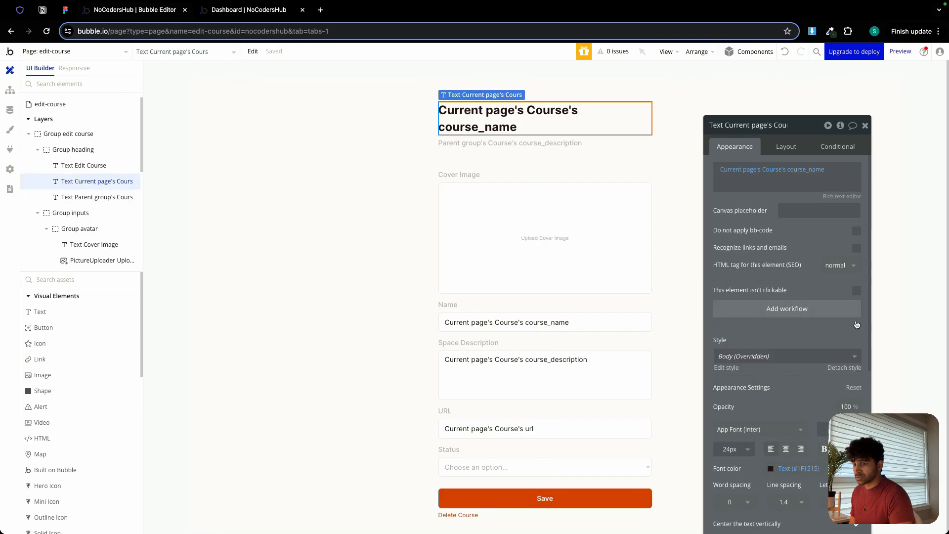
scroll(856, 324, "down", 2)
left_click(838, 350)
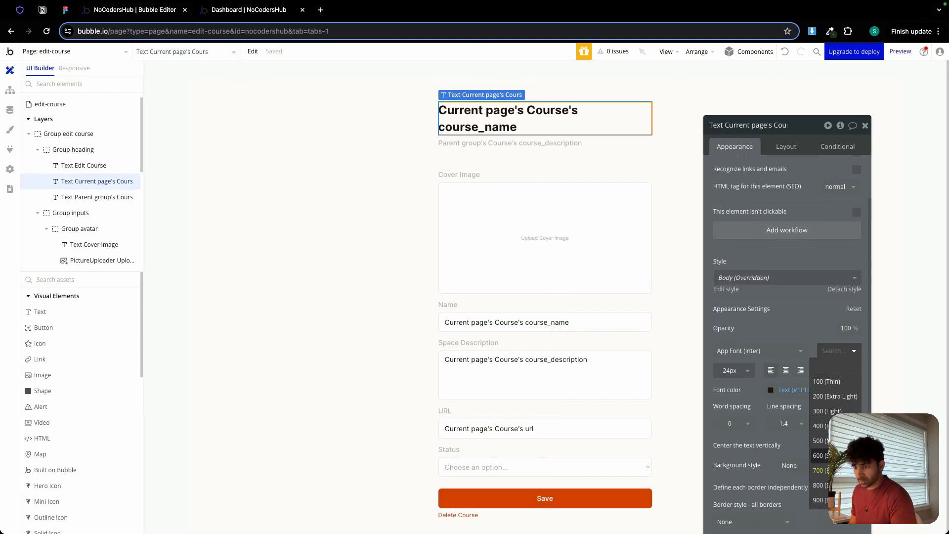
left_click(820, 456)
On the edit page for spaces, reduce the space name heading's font weight to match the course name heading.
left_click(74, 52)
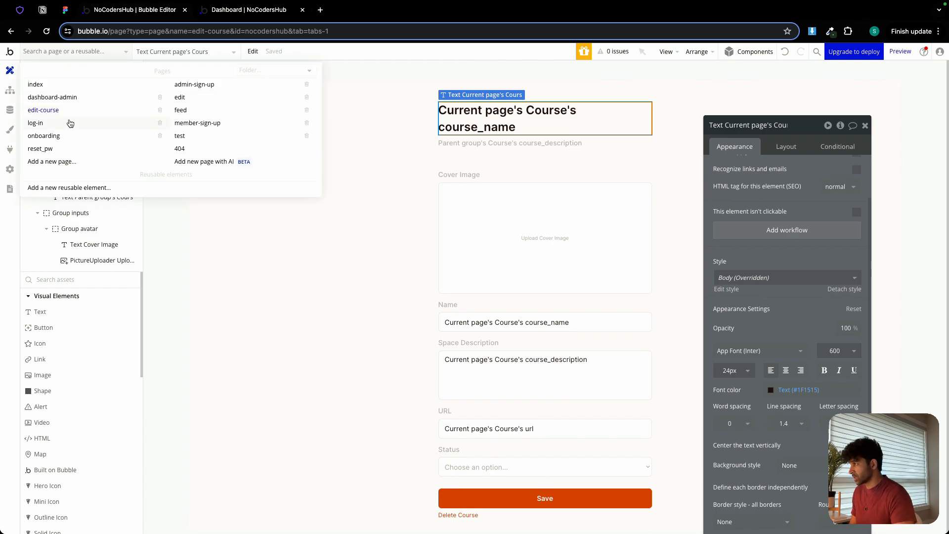
left_click(178, 98)
left_click(495, 115)
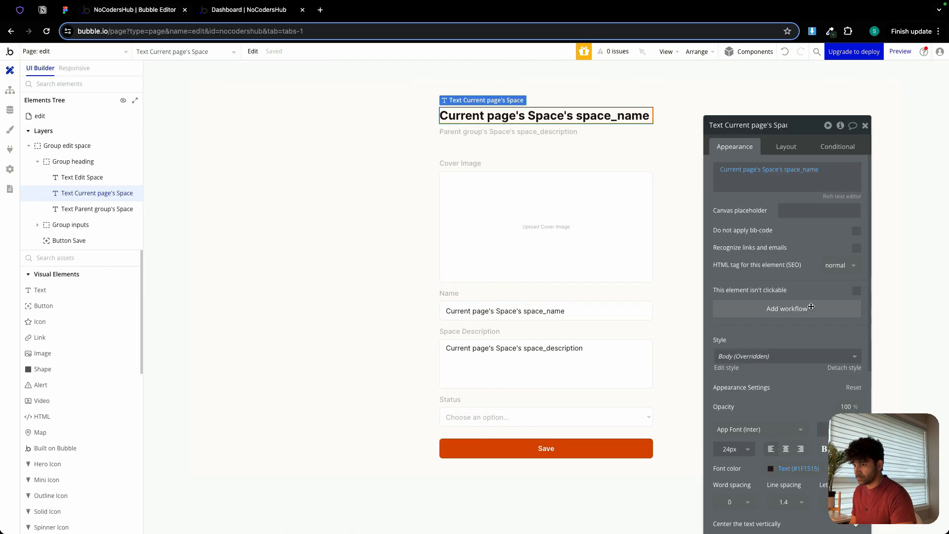
left_click(823, 429)
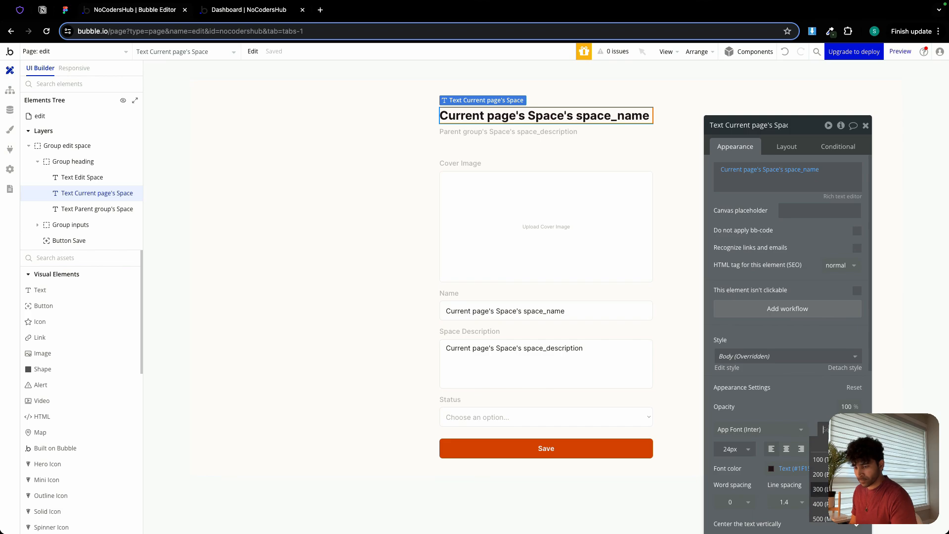
left_click(818, 490)
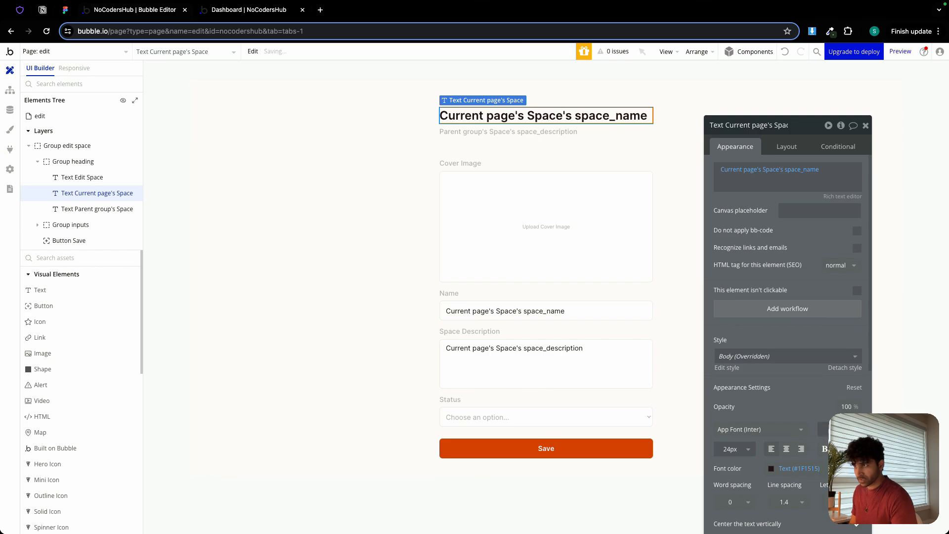
In the preview, open the Mastering Framer course from All Courses, paste the copied YouTube link as its URL and save it.
left_click(245, 10)
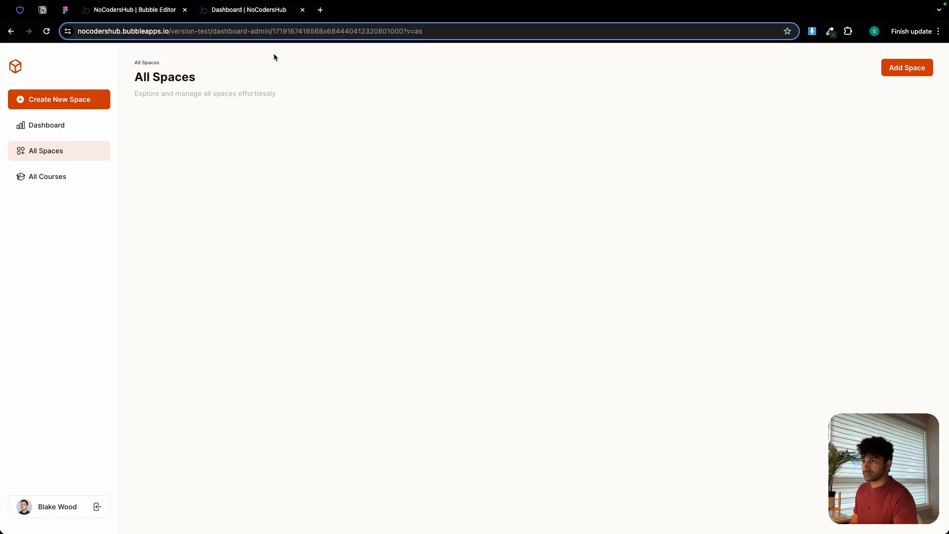
left_click(51, 176)
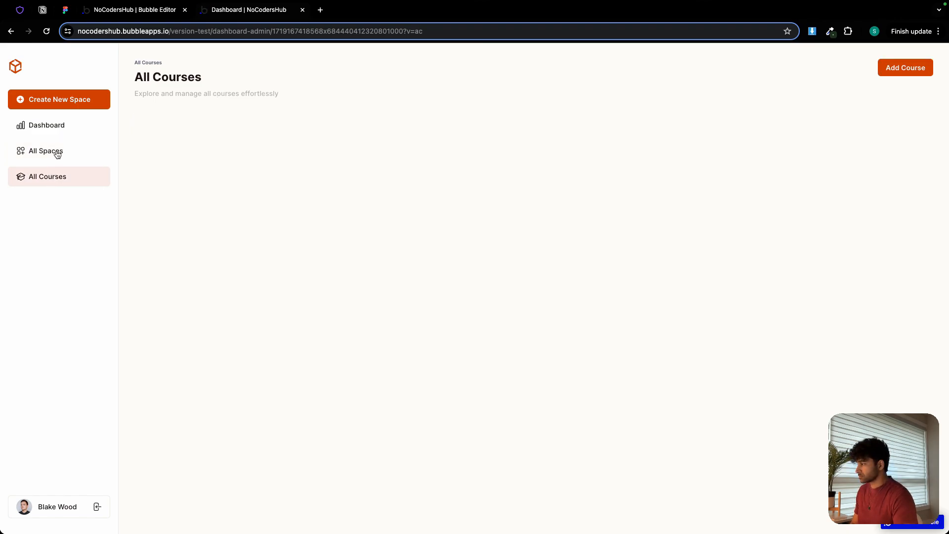
left_click(57, 153)
left_click(58, 176)
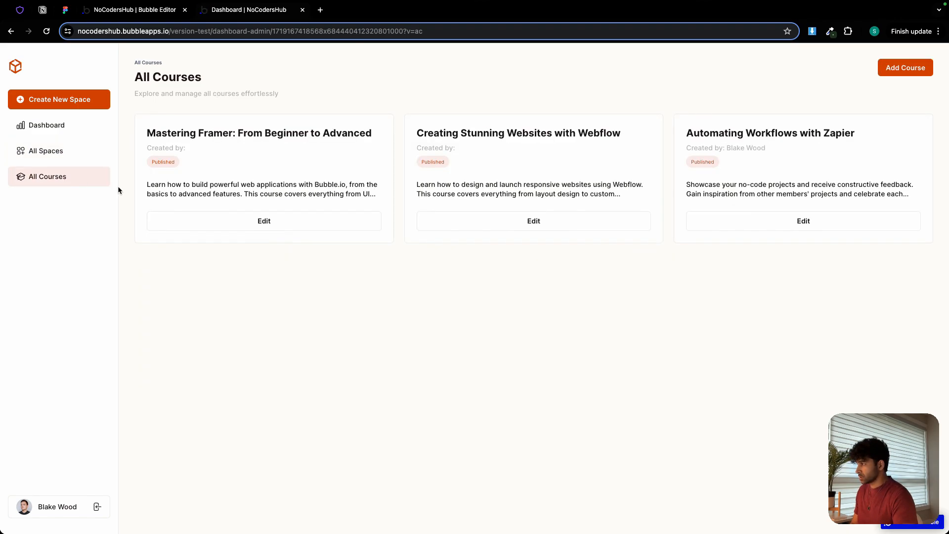
left_click(287, 223)
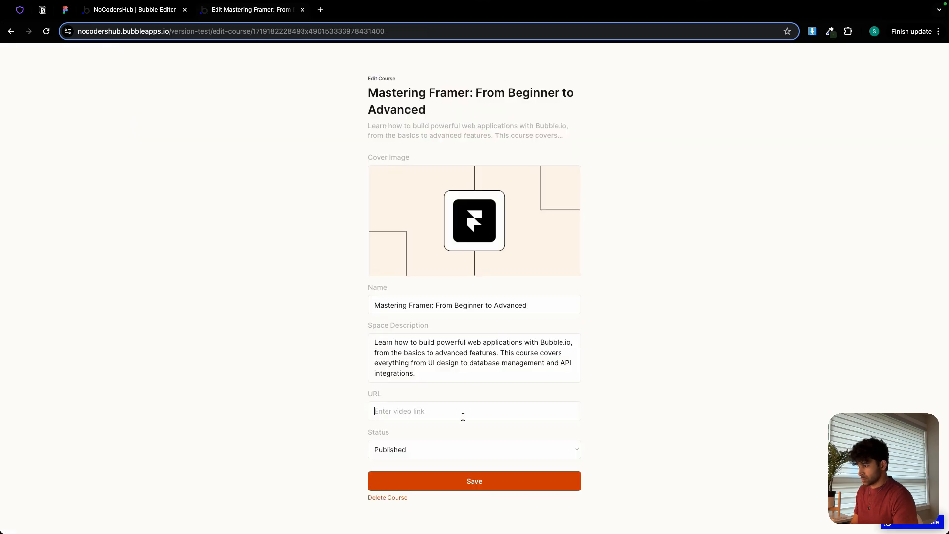
left_click(463, 416)
key("super+v")
left_click(475, 480)
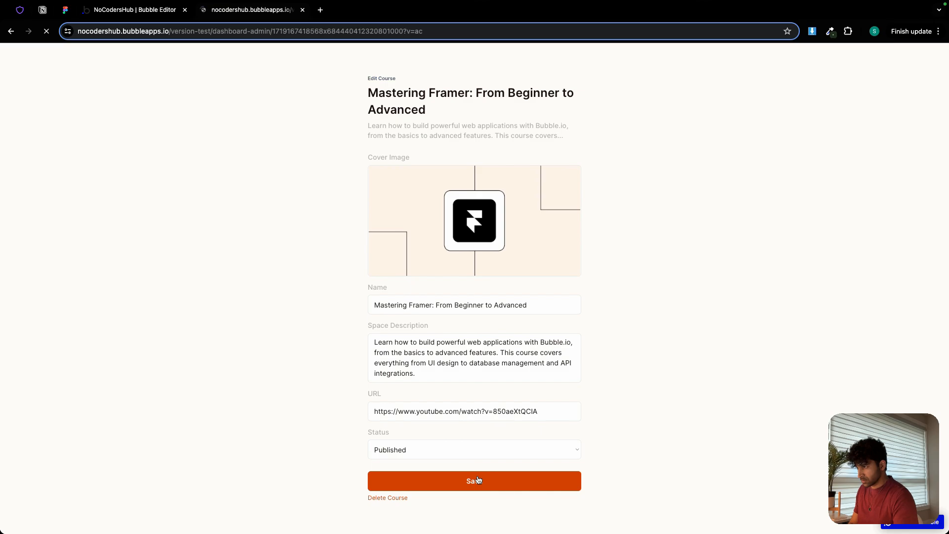
Check the All Spaces, All Courses and Dashboard views of the admin dashboard in the preview.
left_click(67, 150)
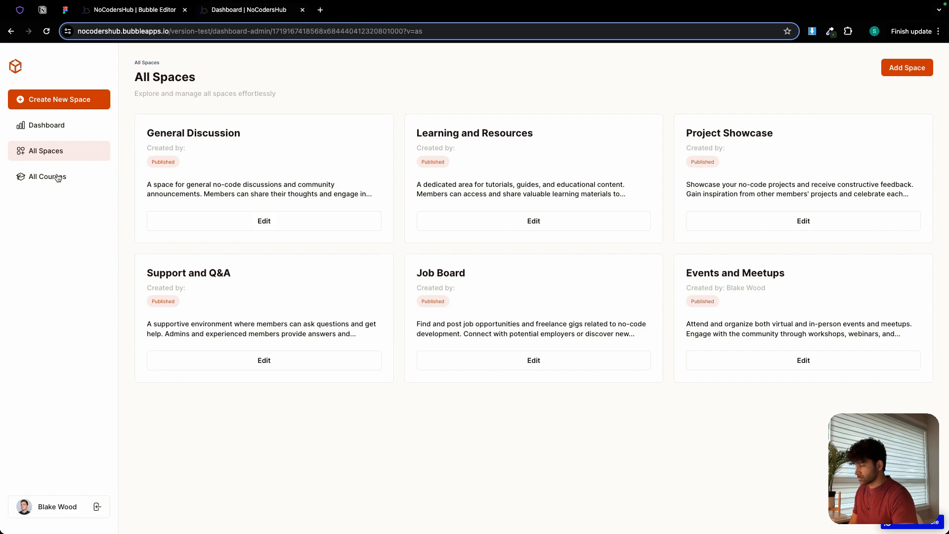
left_click(60, 171)
left_click(63, 150)
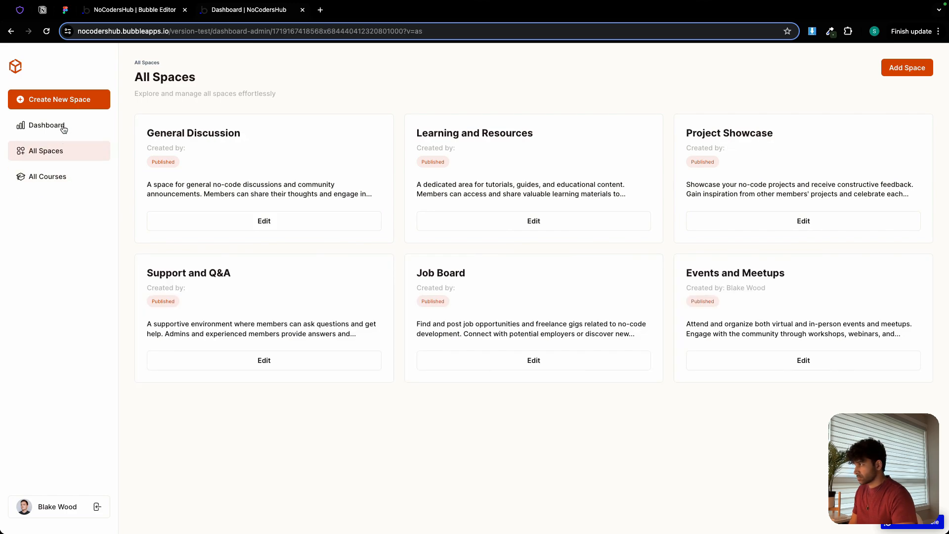
left_click(64, 128)
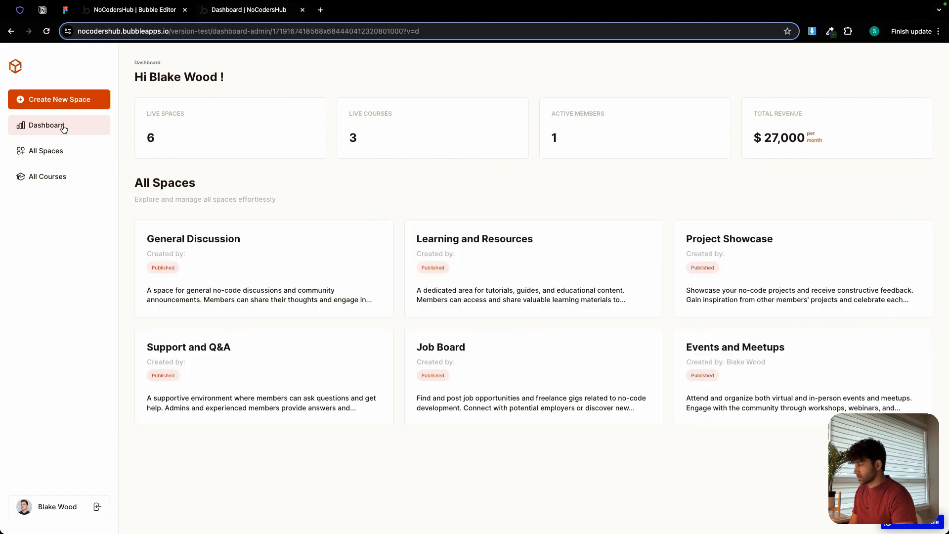
In the Notion project checklist, mark all five Day 3 tasks as done, from Admin Dashboard page to Edit page.
left_click(43, 10)
left_click(303, 292)
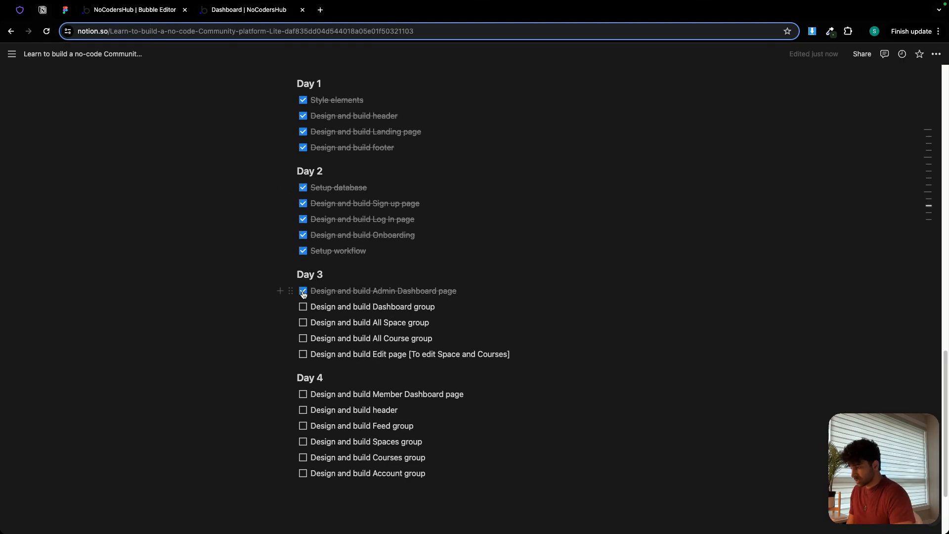
left_click(304, 307)
left_click(303, 323)
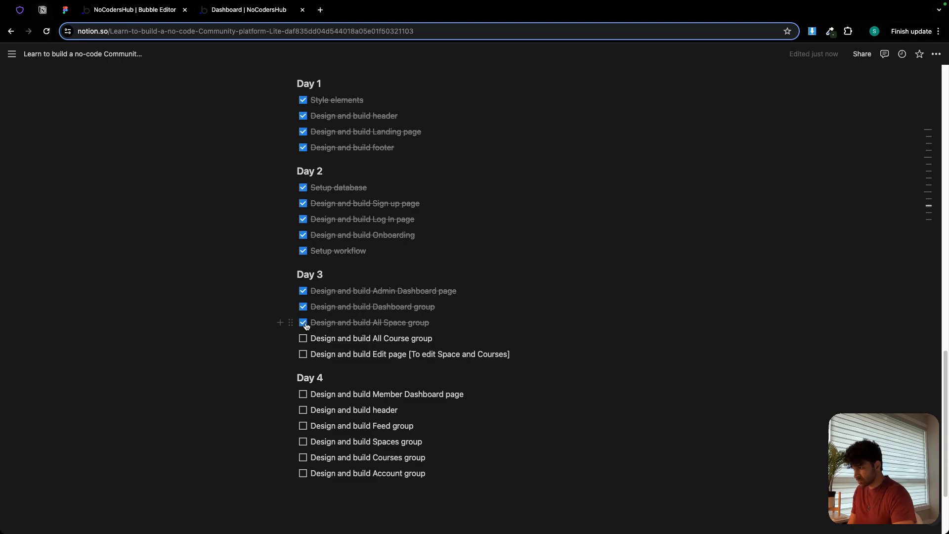
left_click(303, 339)
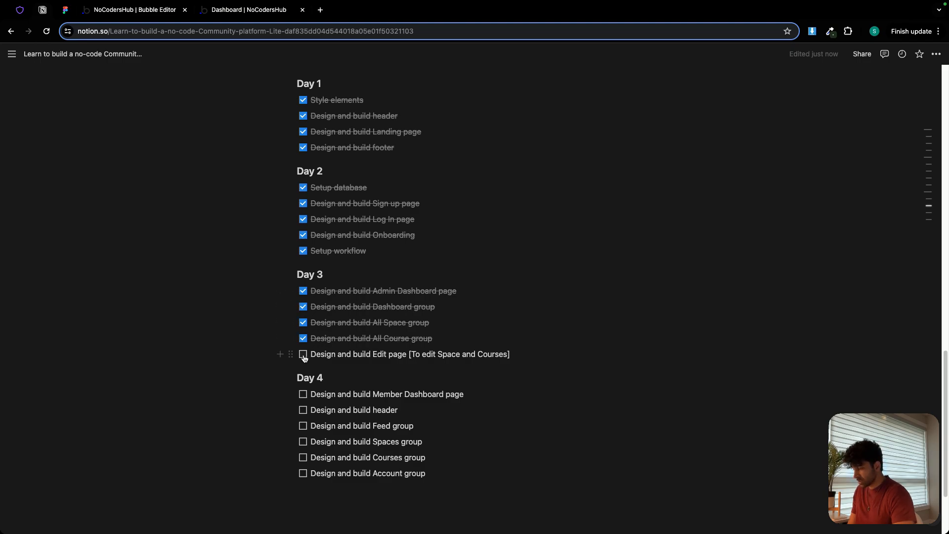
left_click(303, 354)
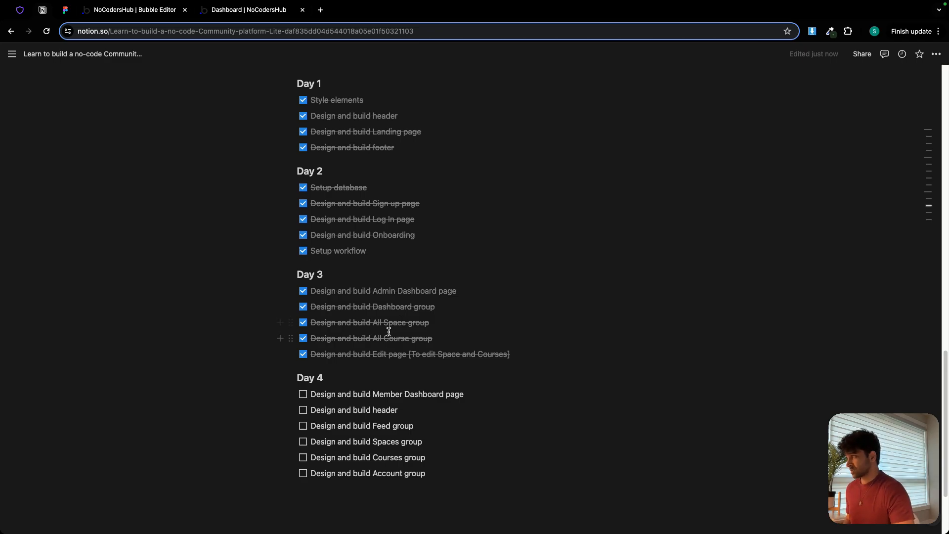
In Figma, examine the Day 4 - Member Dashboard designs, including the feed, spaces and courses screens.
left_click(66, 10)
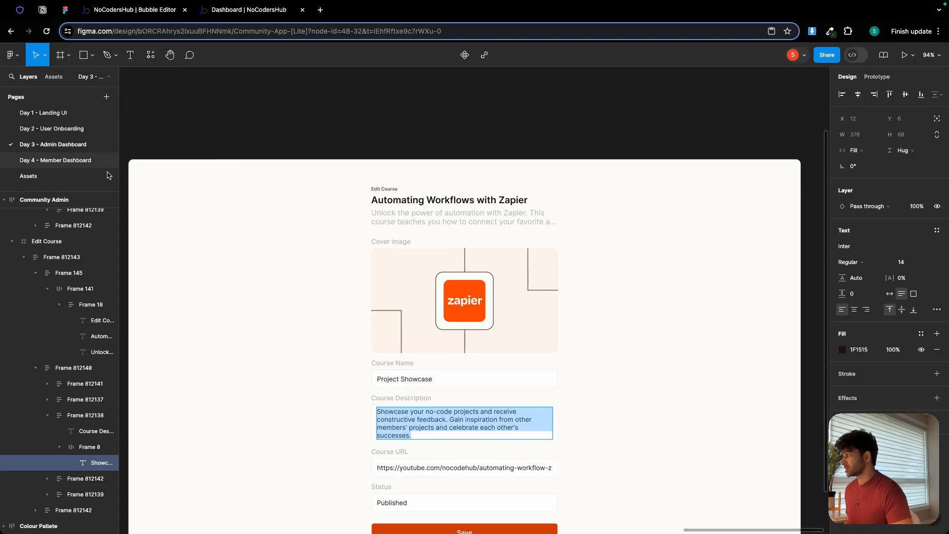
left_click(77, 160)
scroll(315, 210, "down", 8)
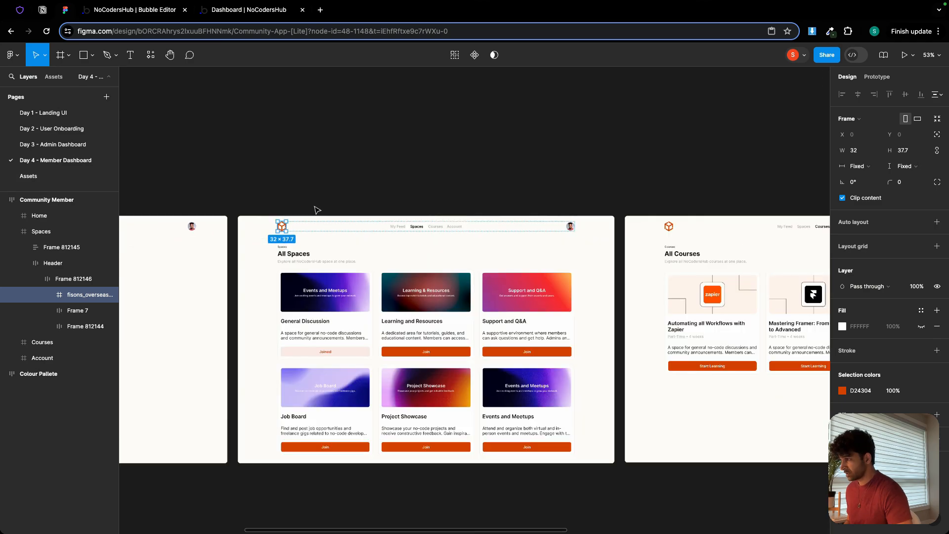
left_click_drag(221, 194, 533, 187)
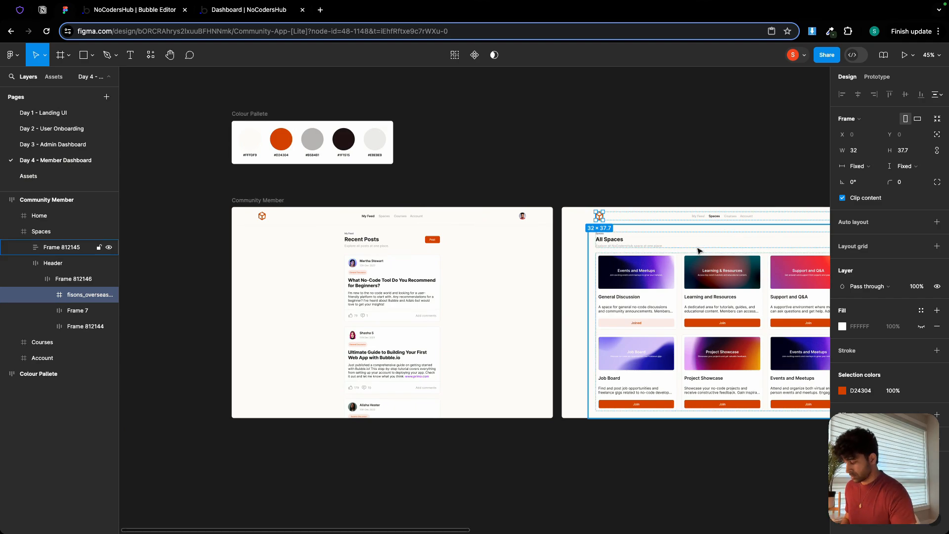
scroll(724, 203, "up", 10)
scroll(593, 195, "down", 3)
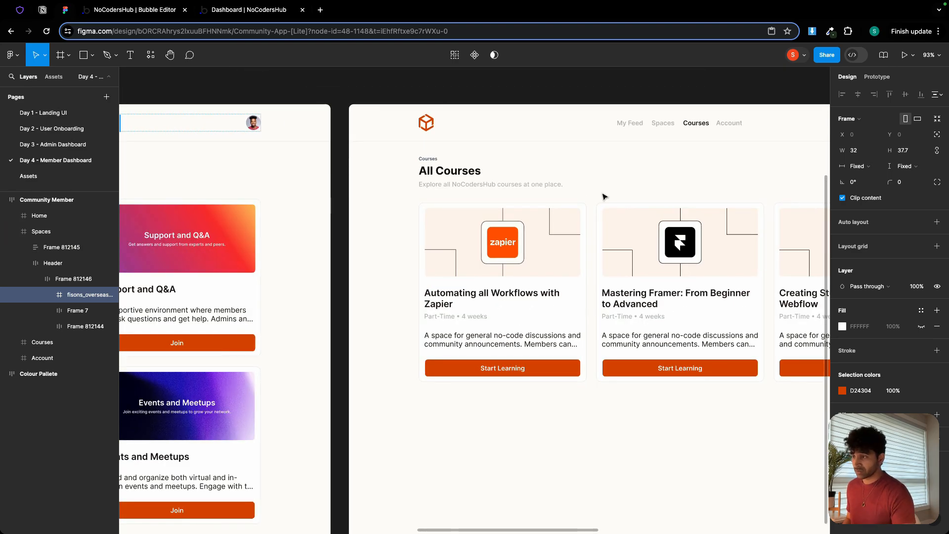
scroll(603, 196, "down", 3)
scroll(617, 188, "left", 10)
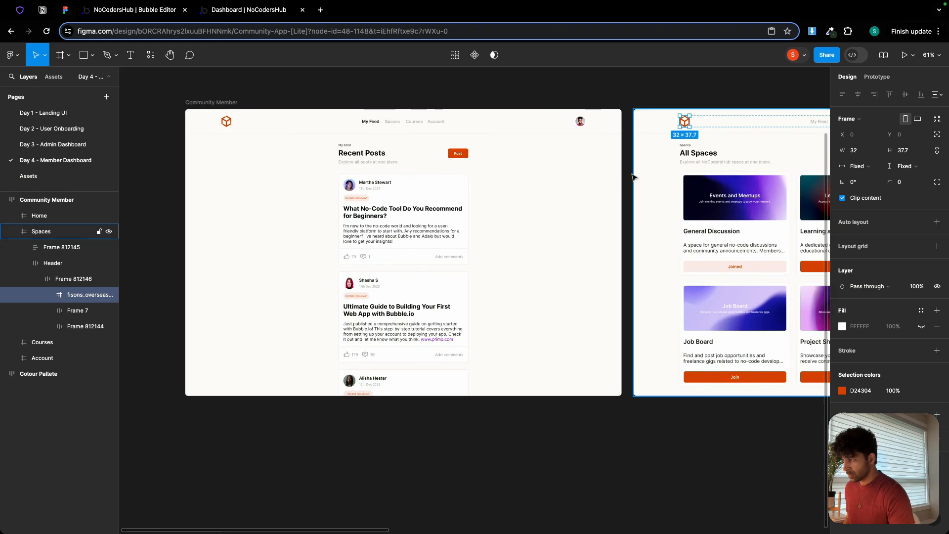
scroll(438, 246, "up", 5)
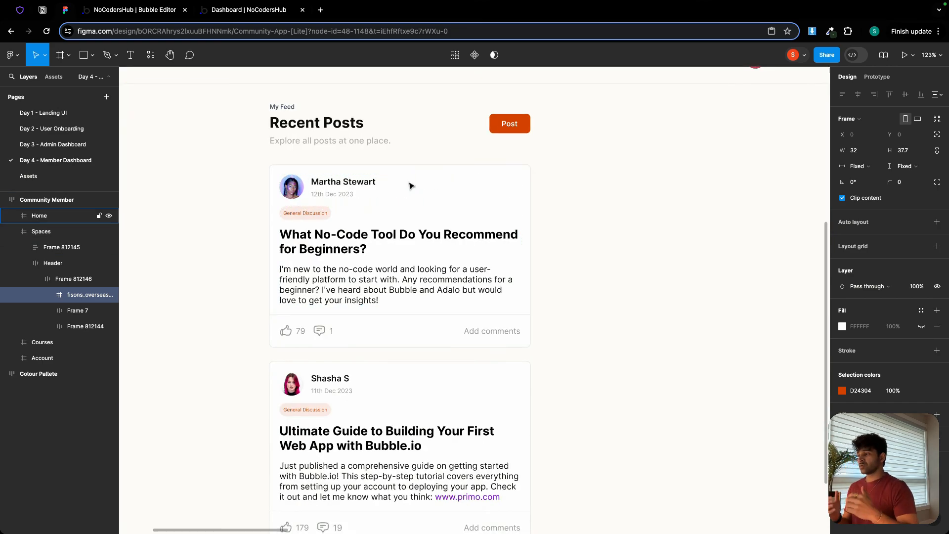